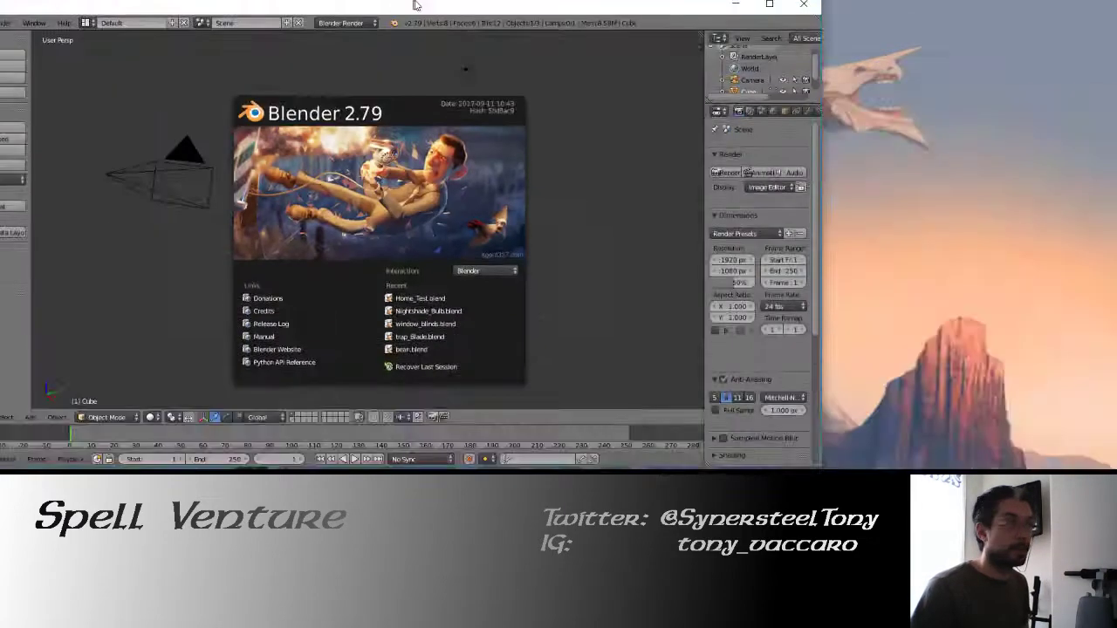
# Maximize the Blender window, dismiss the splash screen and open the recent file Home_Test.blend.
pyautogui.moveTo(415, 6); pyautogui.dragTo(417, 1)
pyautogui.click(518, 144)
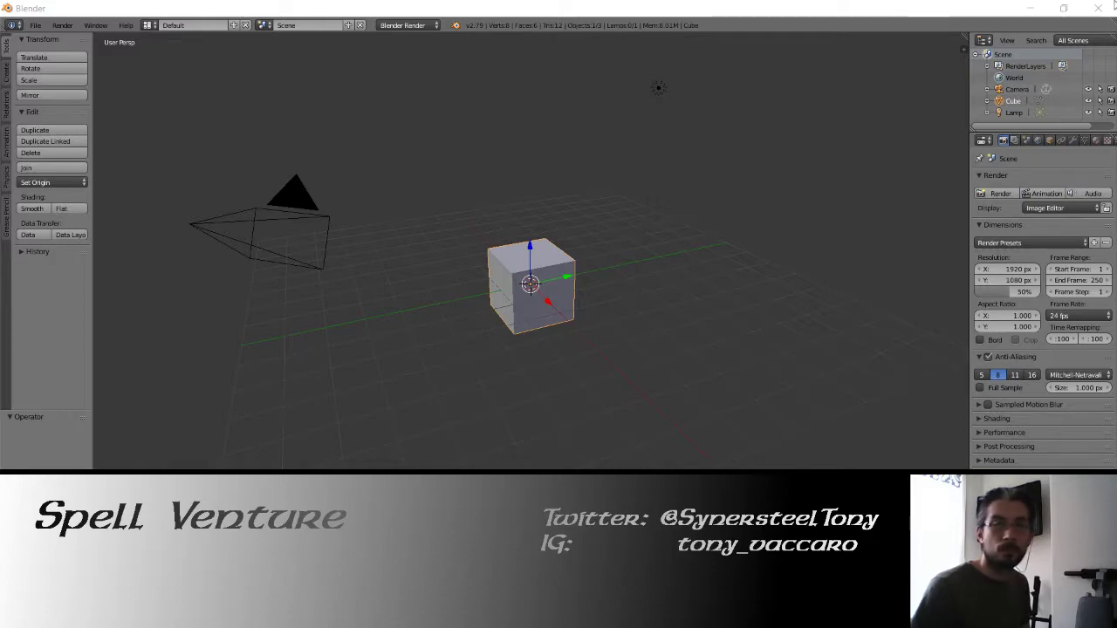
pyautogui.click(1111, 7)
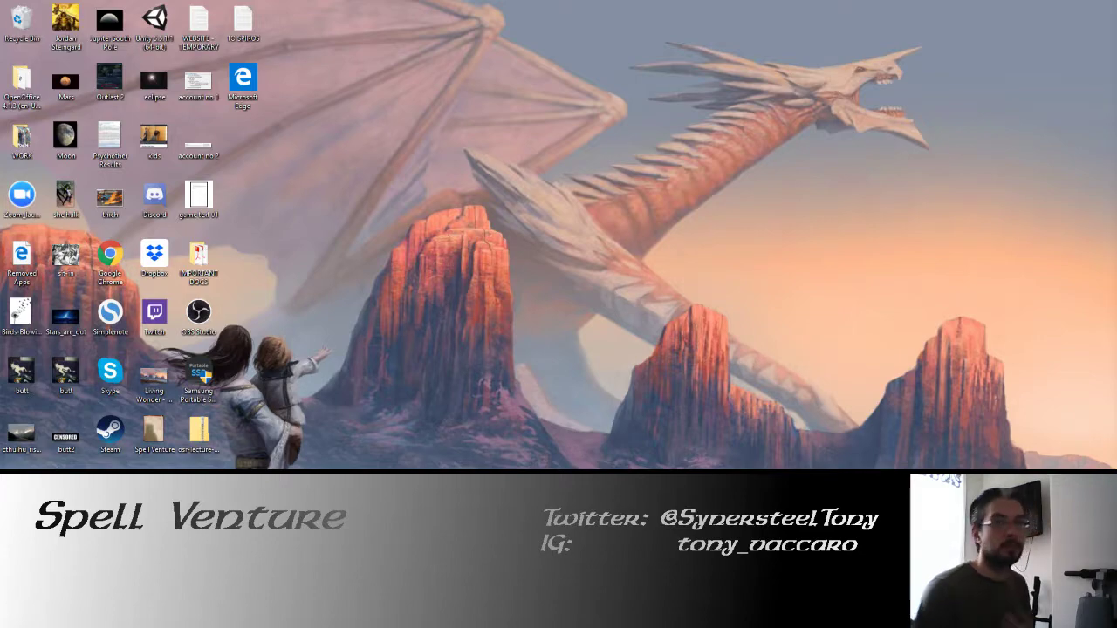
pyautogui.moveTo(1116, 166); pyautogui.dragTo(474, 0)
pyautogui.click(474, 162)
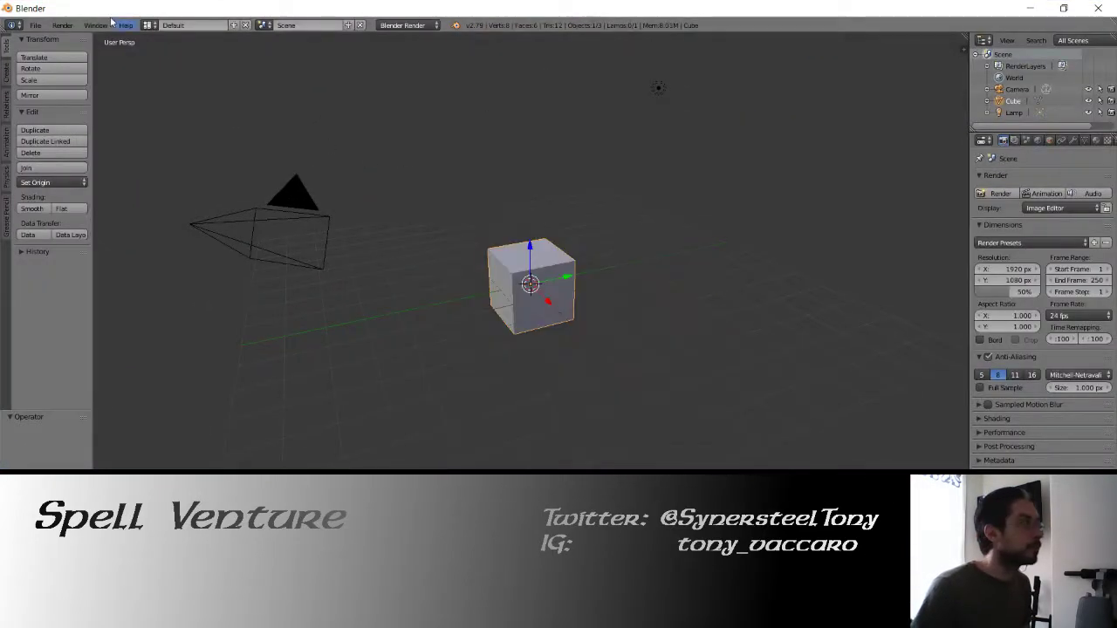
pyautogui.click(35, 24)
pyautogui.moveTo(70, 62)
pyautogui.click(161, 62)
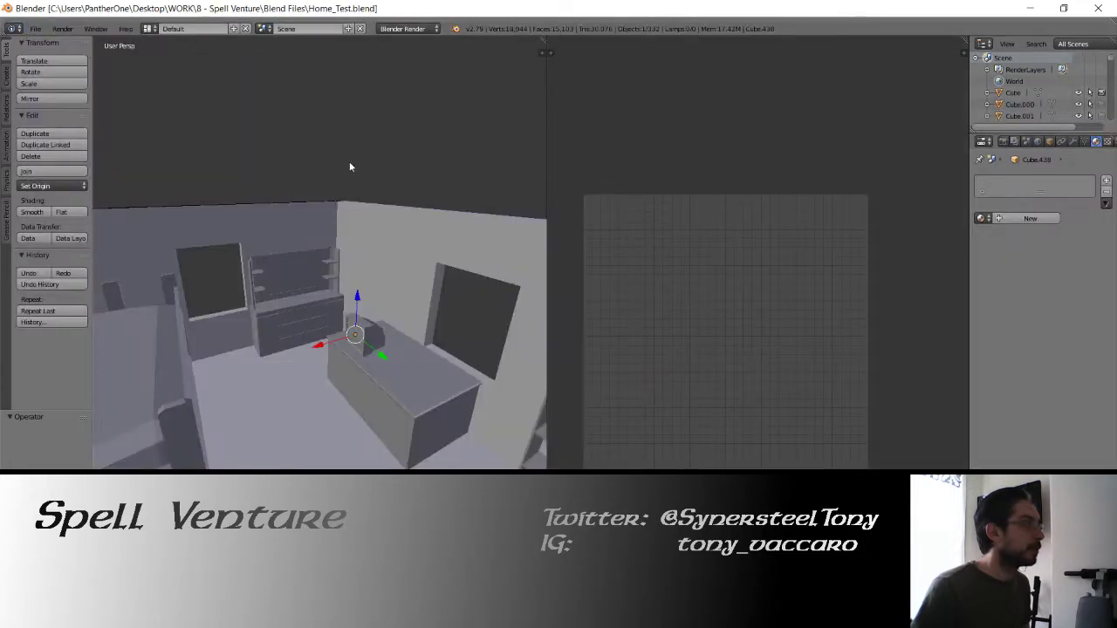
# Widen the 3D viewport, select the bunk bed frame and check its UV layout in Edit Mode.
pyautogui.moveTo(349, 164); pyautogui.dragTo(517, 183, button='middle')
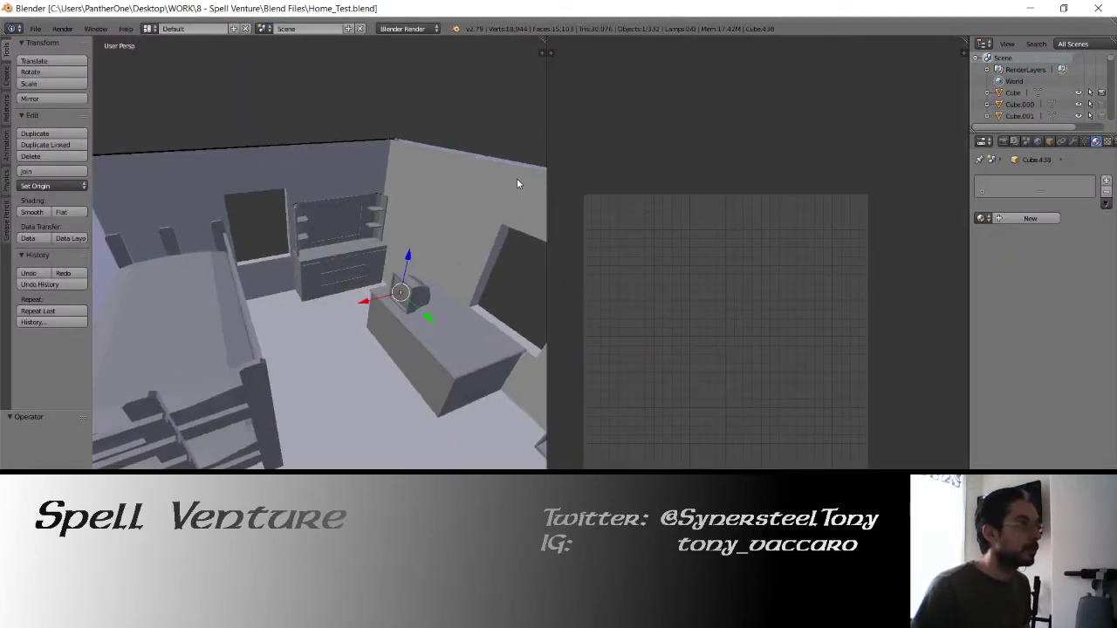
pyautogui.moveTo(544, 174); pyautogui.dragTo(698, 176)
pyautogui.moveTo(521, 186); pyautogui.dragTo(401, 270, button='middle')
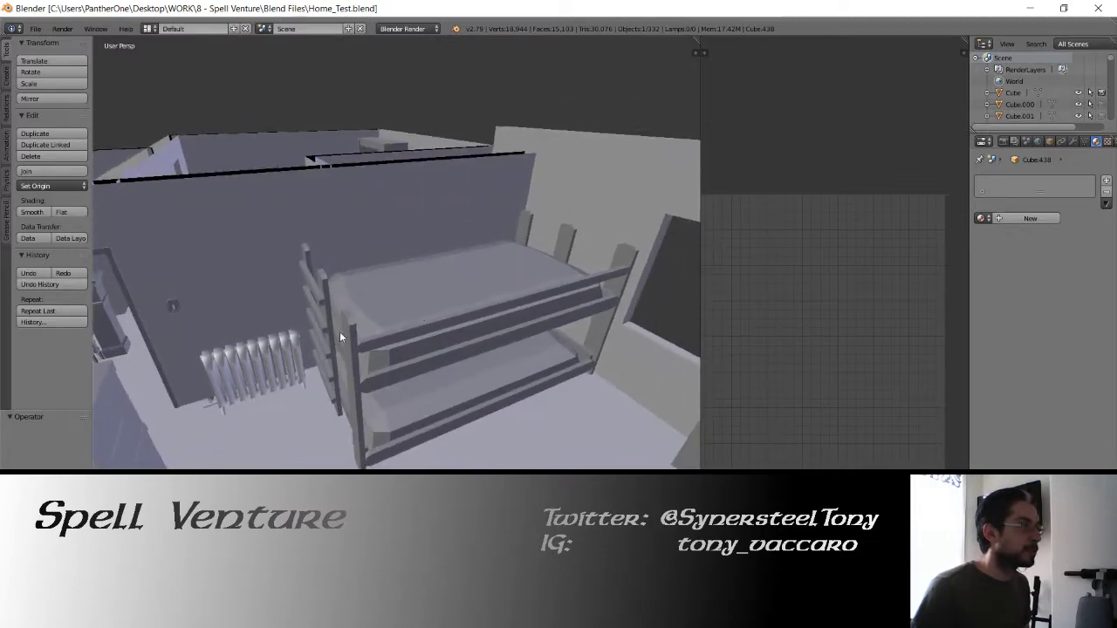
pyautogui.rightClick(340, 332)
pyautogui.moveTo(197, 237); pyautogui.dragTo(305, 260, button='middle')
pyautogui.press('Tab')
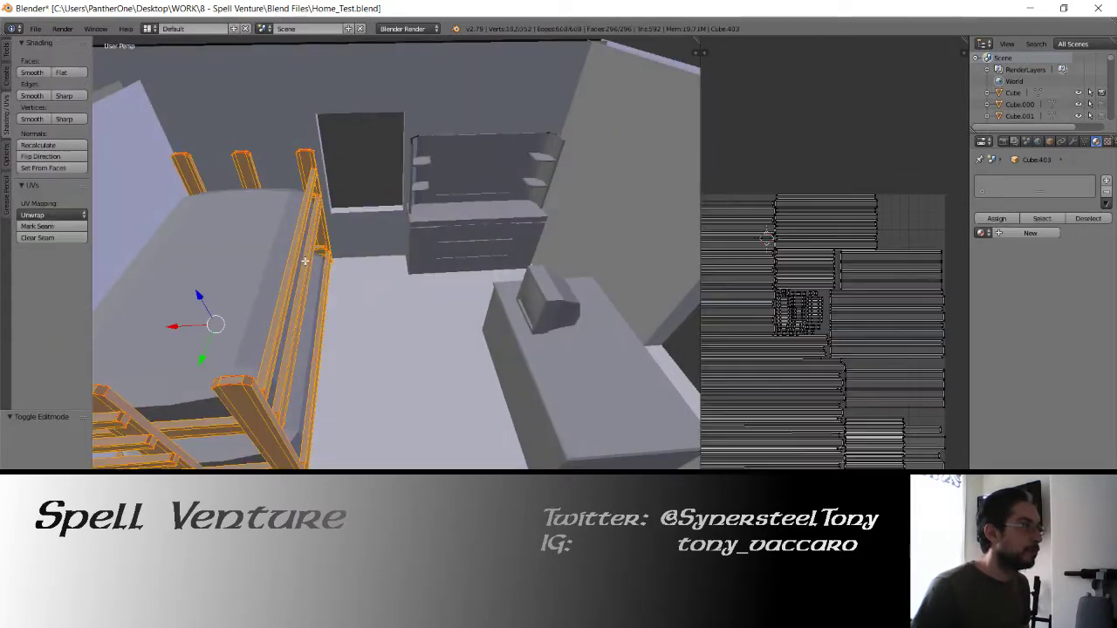
pyautogui.press('Tab')
# Examine the house model from above, including the bedrooms, the hallway and the staircase.
pyautogui.moveTo(388, 242); pyautogui.dragTo(340, 277, button='middle')
pyautogui.scroll(-4, 477, 254)
pyautogui.keyDown('shift'); pyautogui.moveTo(477, 254); pyautogui.dragTo(364, 278, button='middle'); pyautogui.keyUp('shift')
pyautogui.scroll(4, 297, 265)
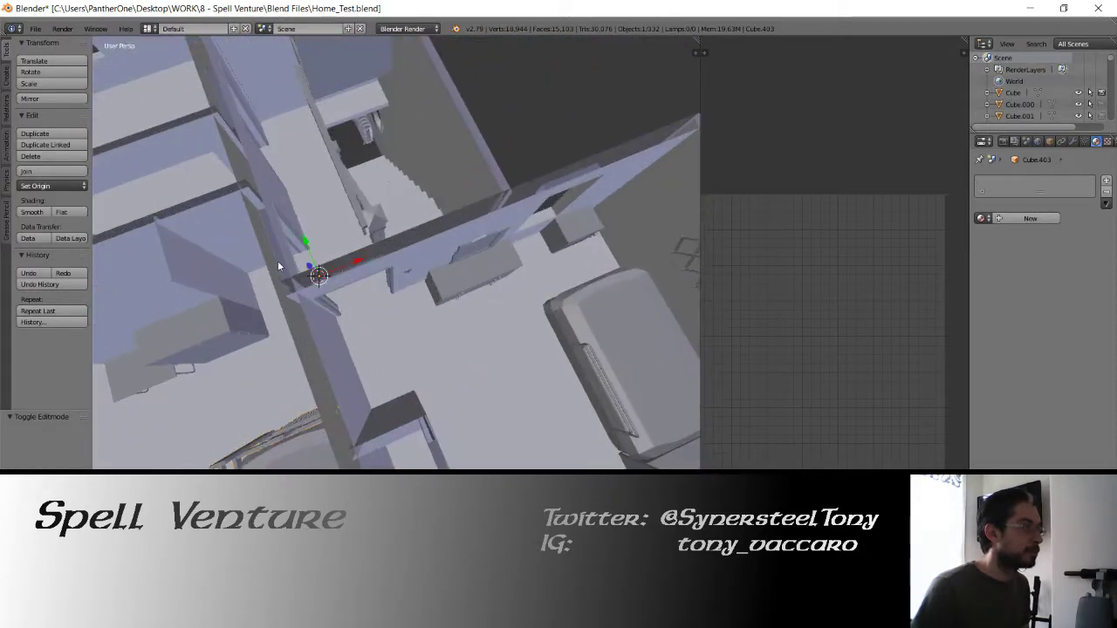
pyautogui.moveTo(278, 264); pyautogui.dragTo(320, 265, button='middle')
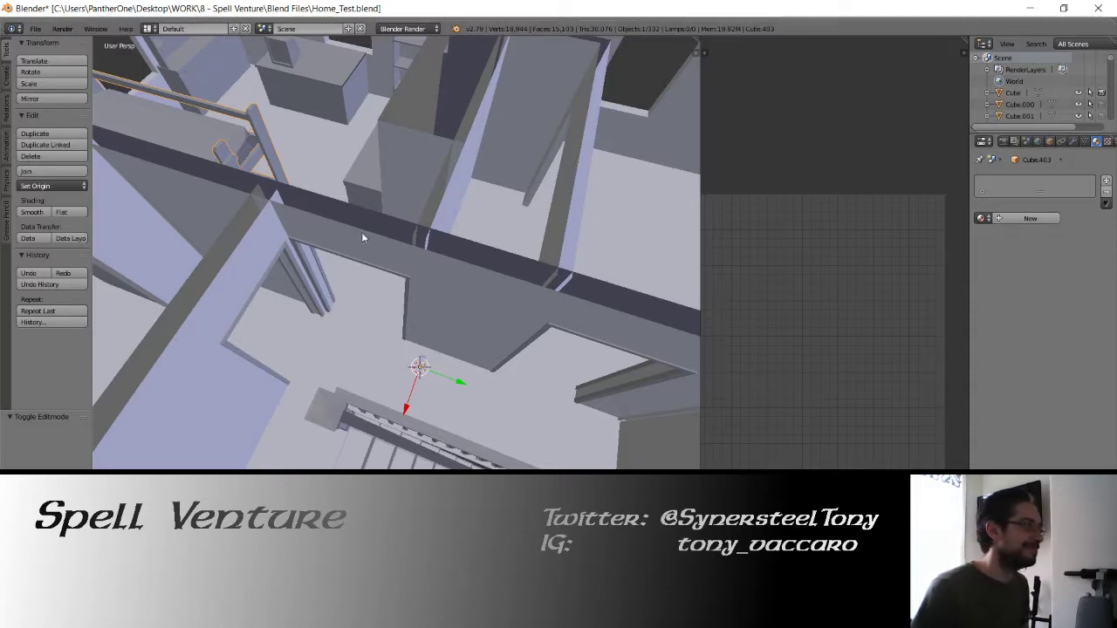
pyautogui.moveTo(361, 232); pyautogui.dragTo(314, 240, button='middle')
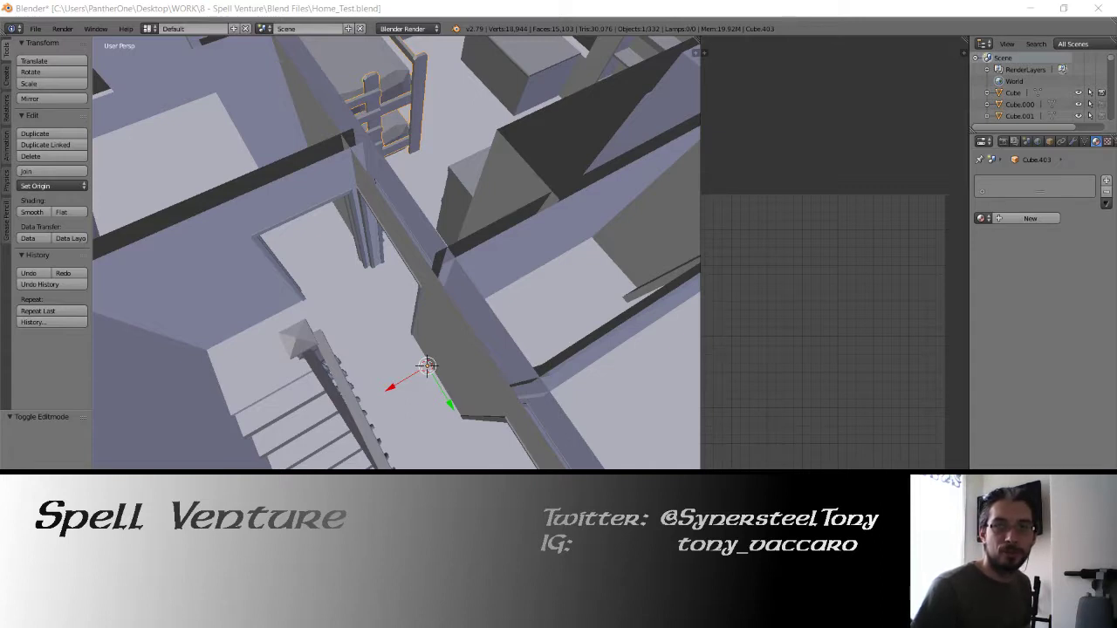
pyautogui.click(607, 15)
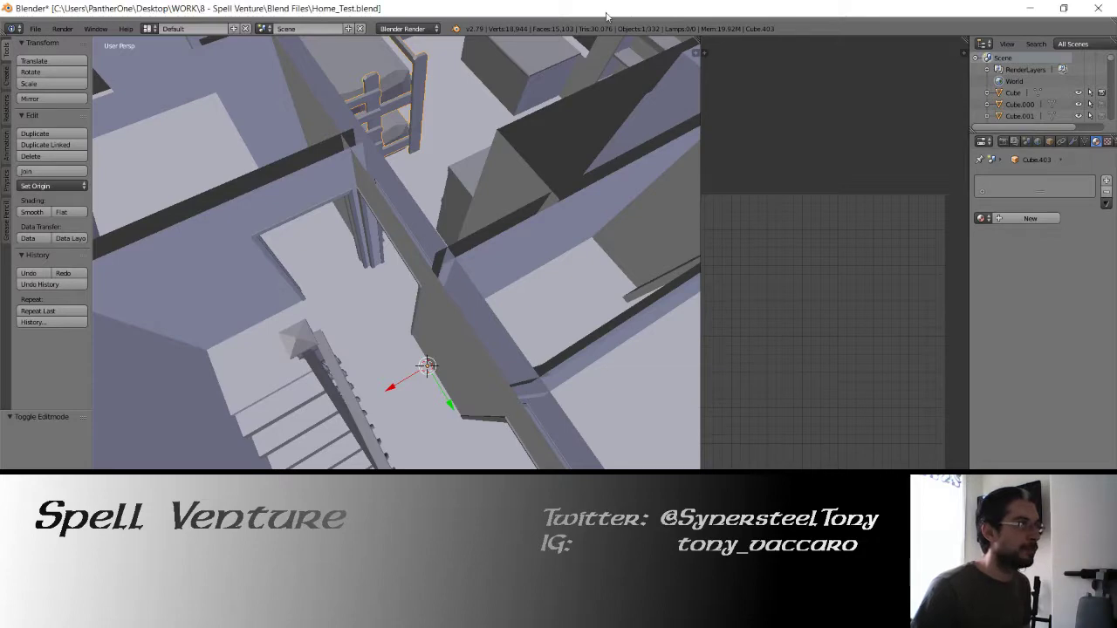
pyautogui.moveTo(335, 293); pyautogui.dragTo(471, 281, button='middle')
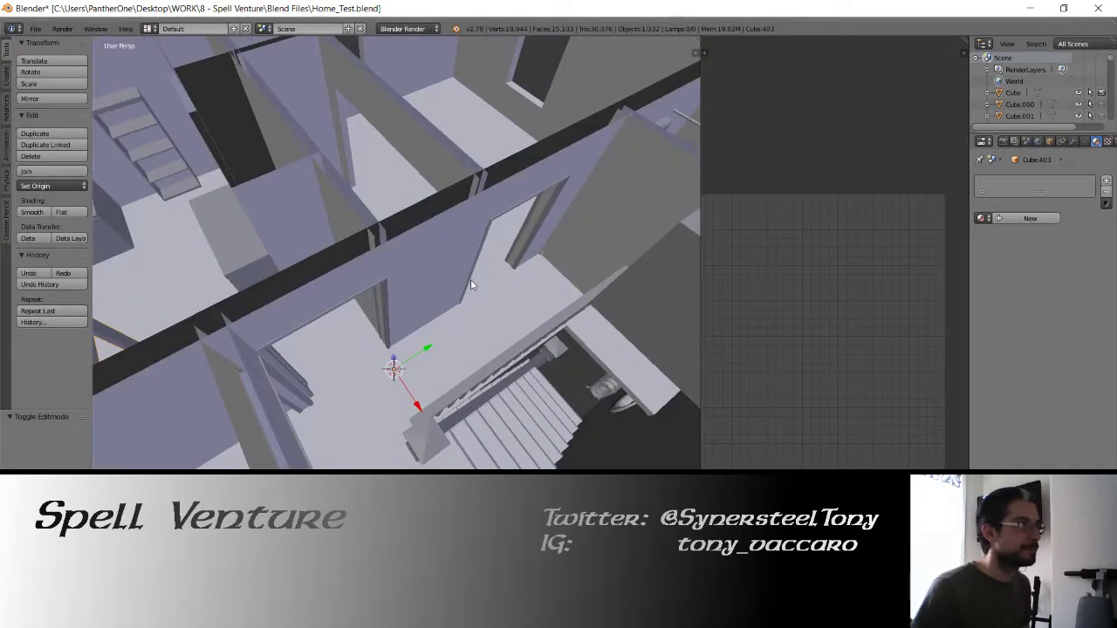
# Try joining all the scene's objects into one mesh to view their combined UV layout.
pyautogui.press('a')
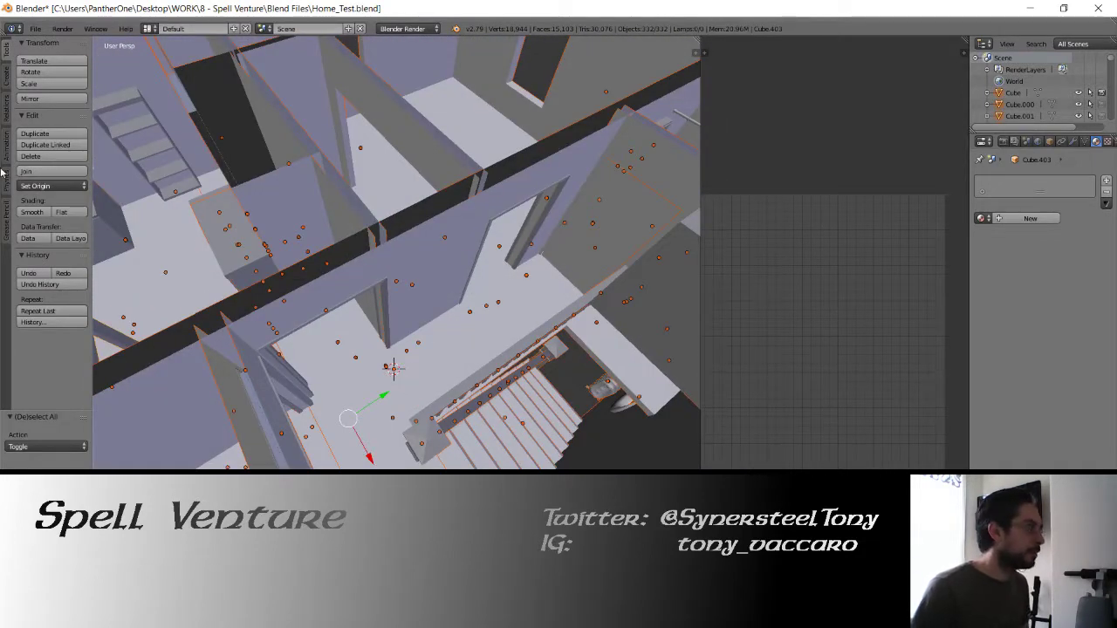
pyautogui.click(48, 171)
pyautogui.press('Tab')
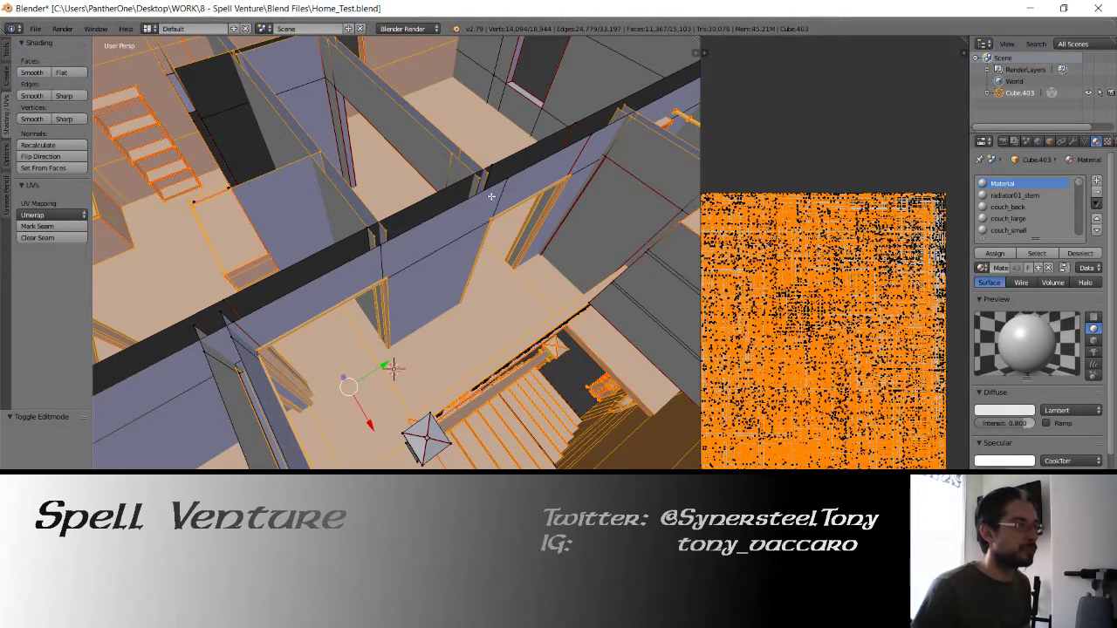
pyautogui.press('Tab')
pyautogui.hotkey('ctrl', 'z')
pyautogui.press('a')
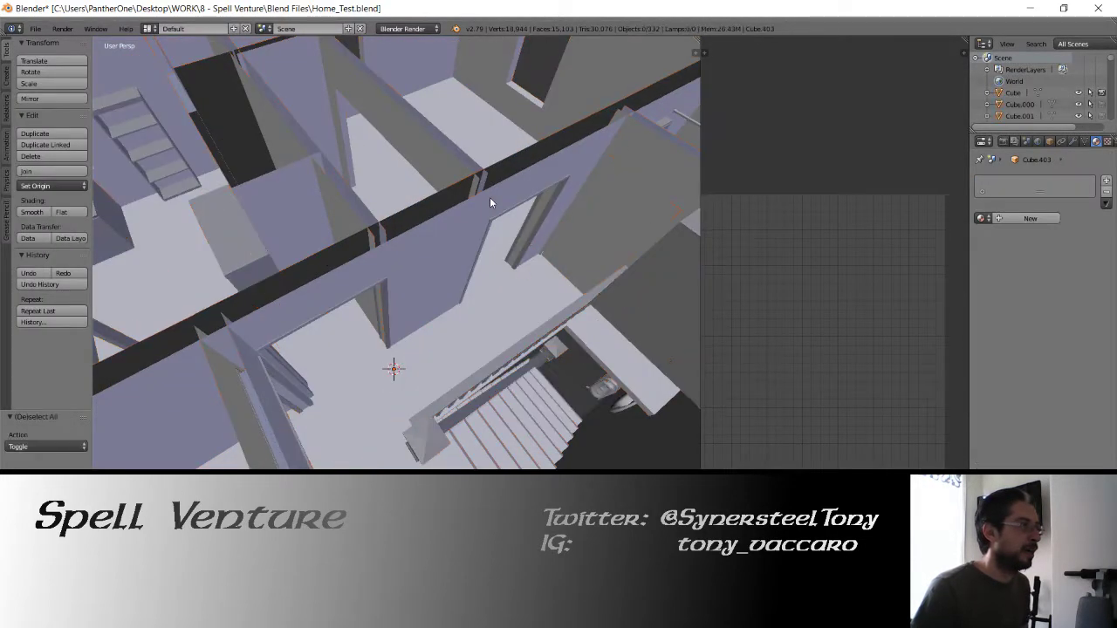
# Select the bunk bed frame again and briefly toggle the wireframe display.
pyautogui.moveTo(497, 227); pyautogui.dragTo(392, 292, button='middle')
pyautogui.rightClick(529, 295)
pyautogui.press('z')
pyautogui.press('z')
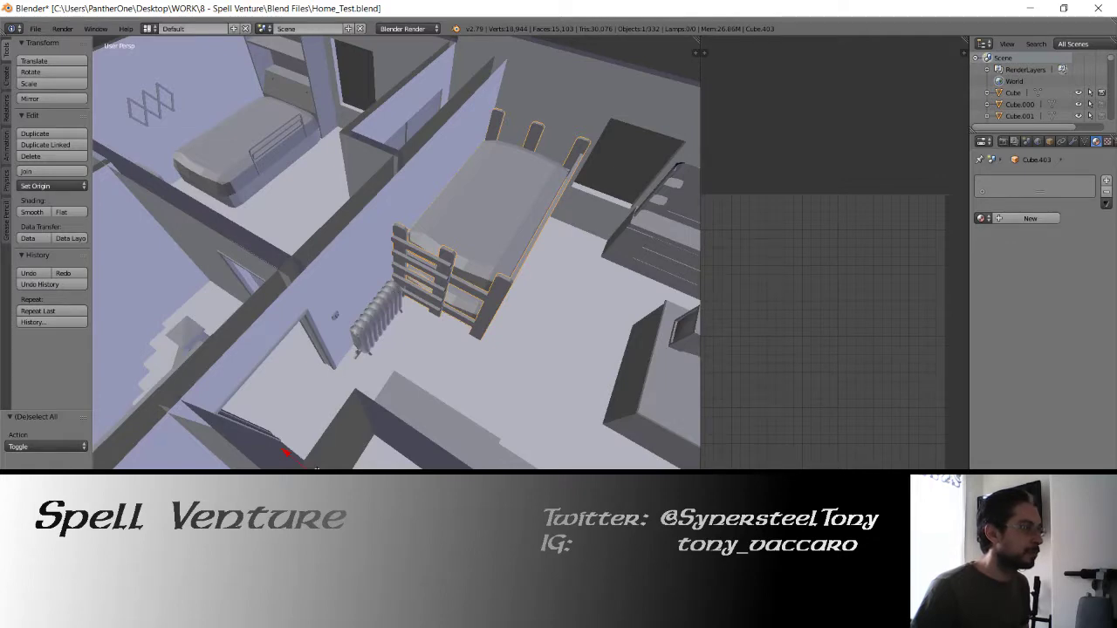
# Look through the exported models in the Home - FBXs folder in File Explorer.
pyautogui.press('super+e')
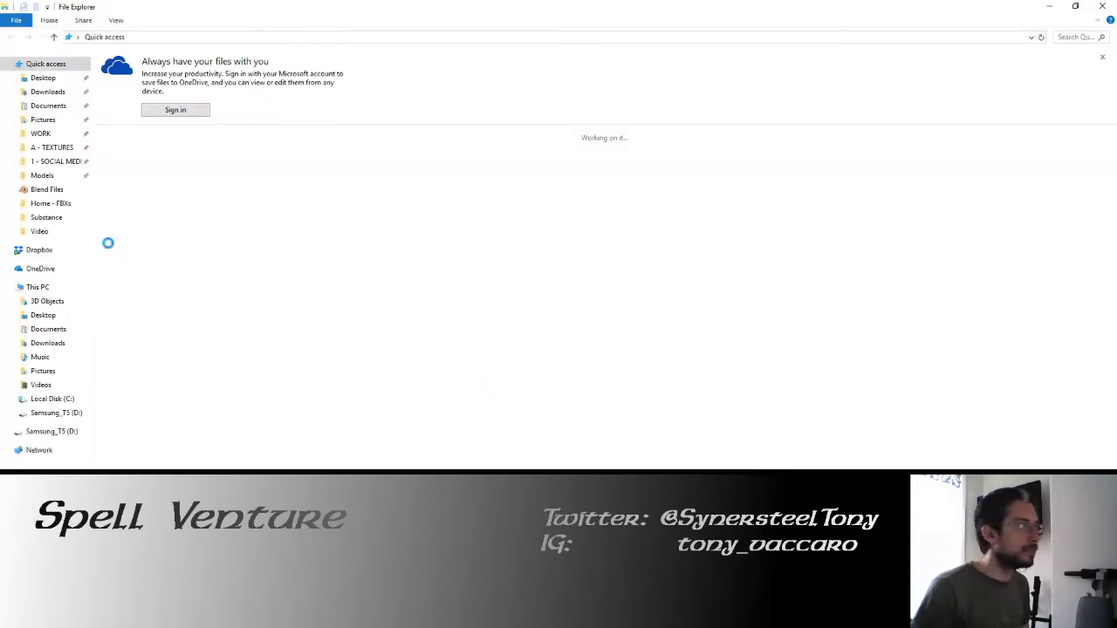
pyautogui.click(70, 203)
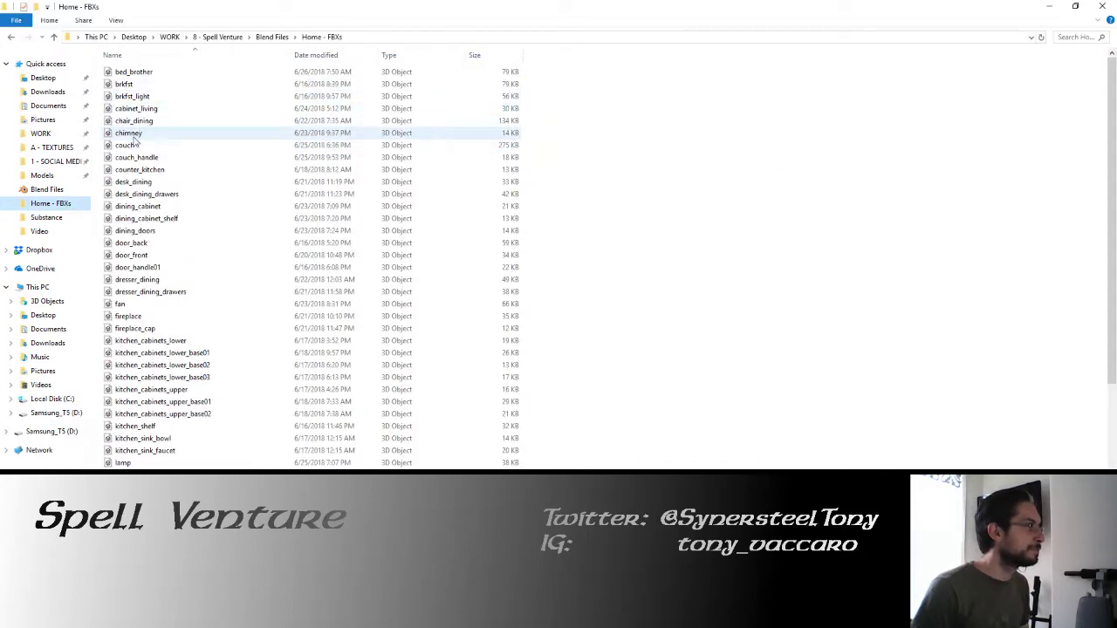
pyautogui.click(1102, 7)
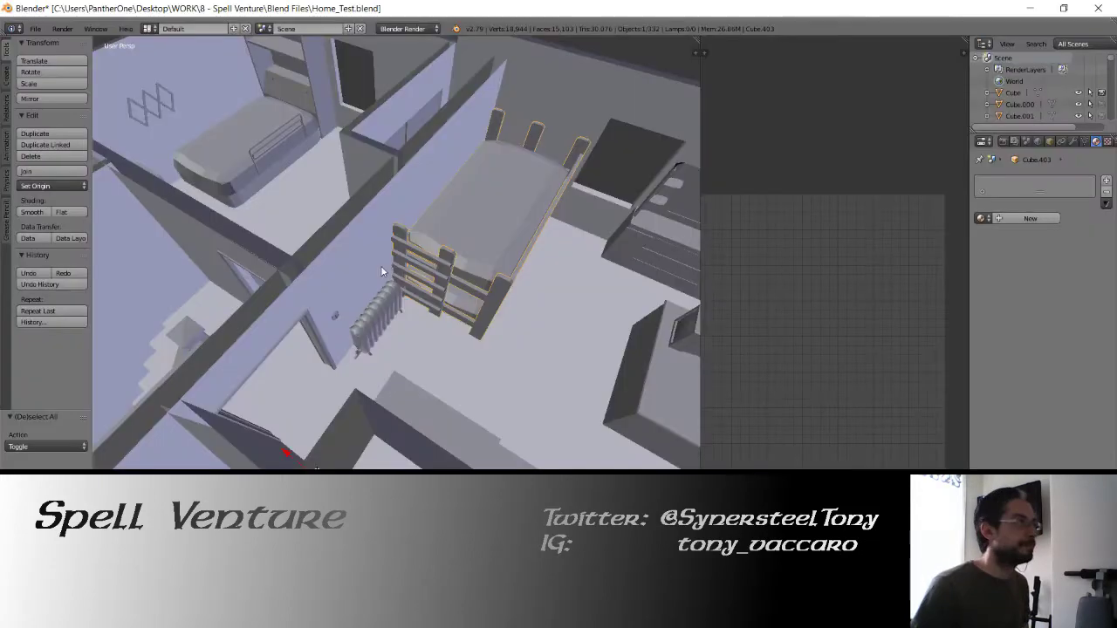
# Enter Edit Mode on the bunk bed frame with all its geometry selected, and widen the UV editor to fit the whole layout.
pyautogui.press('Tab')
pyautogui.press('a')
pyautogui.press('a')
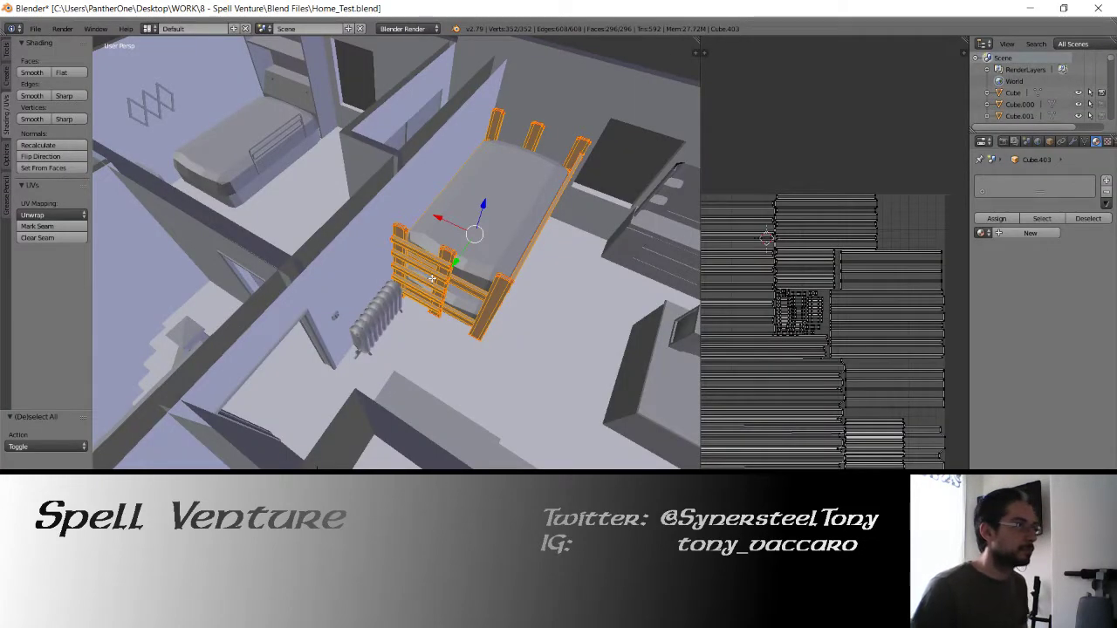
pyautogui.press('Home')
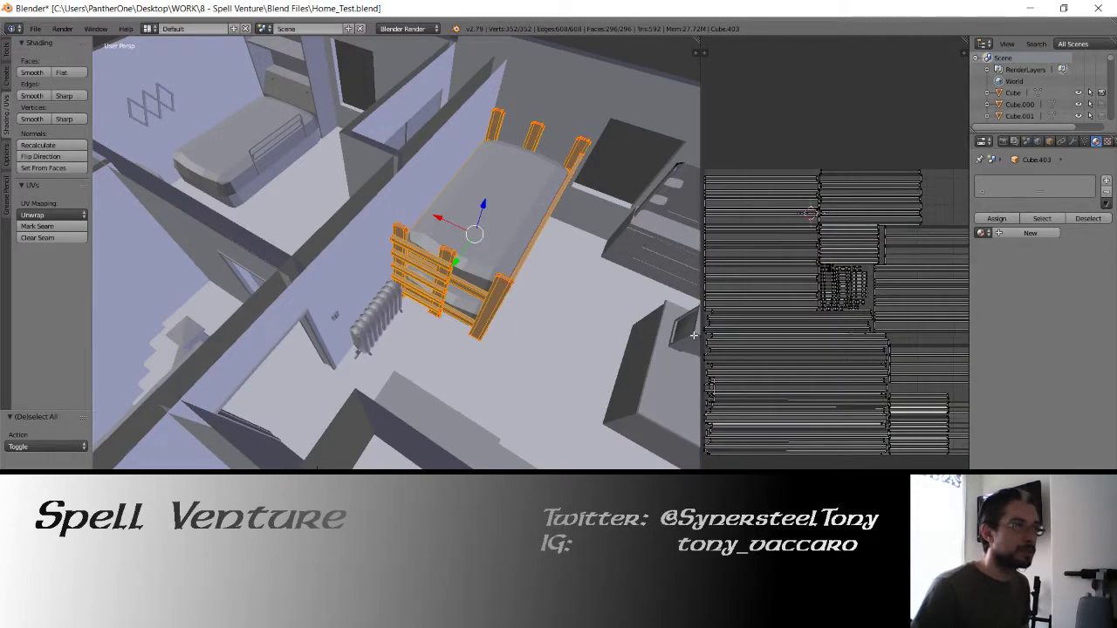
pyautogui.moveTo(696, 332); pyautogui.dragTo(643, 333)
pyautogui.press('Home')
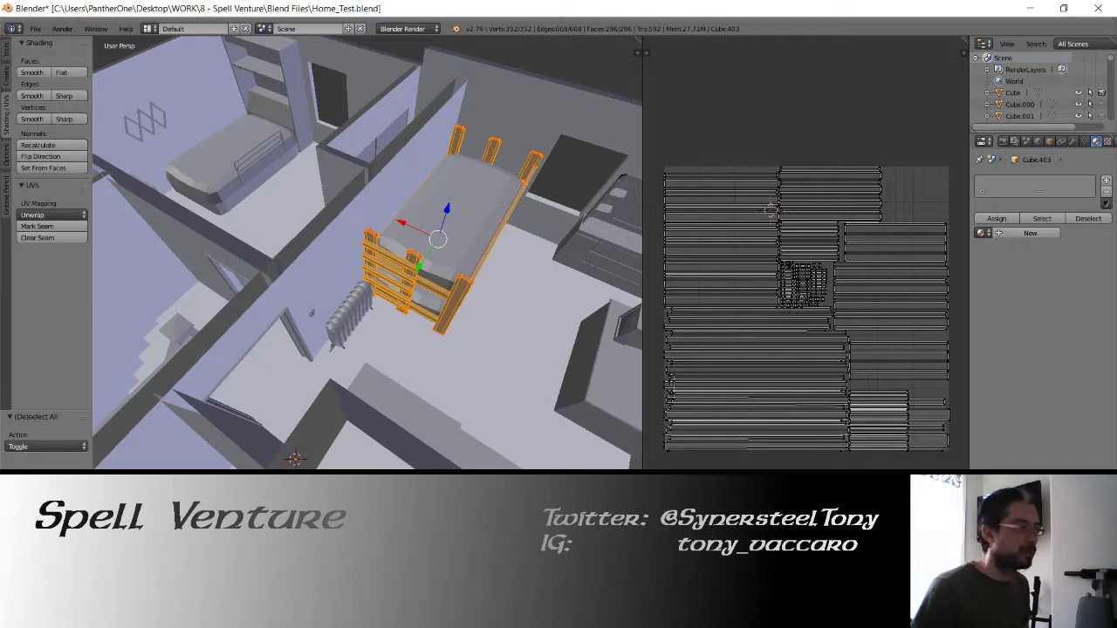
# Check the bed_brother model file in the Home - FBXs folder in File Explorer.
pyautogui.press('super+e')
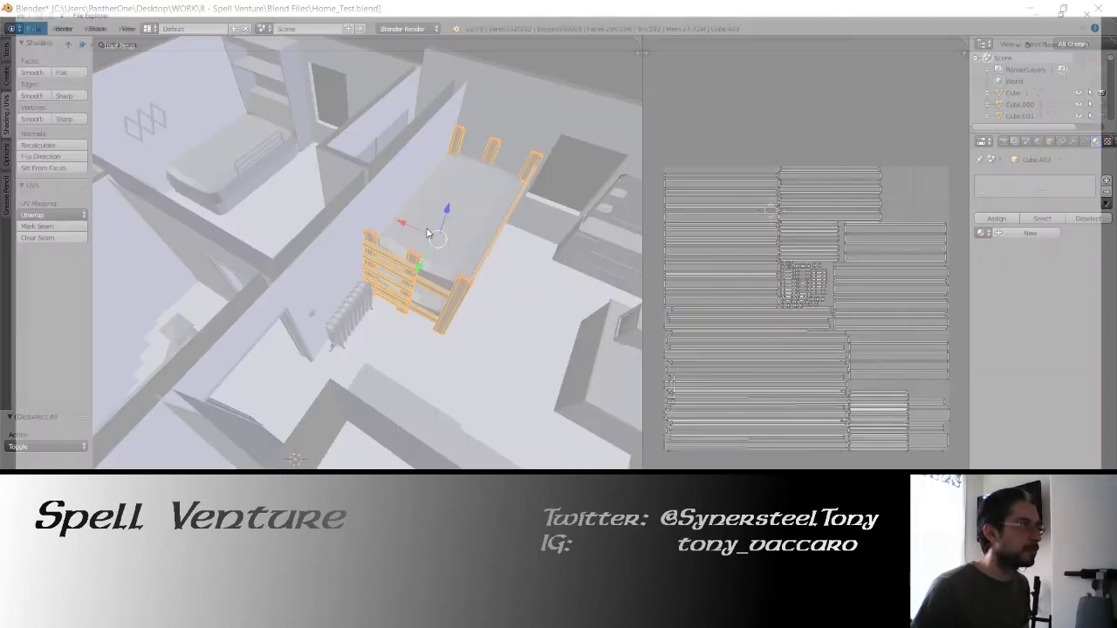
pyautogui.click(47, 216)
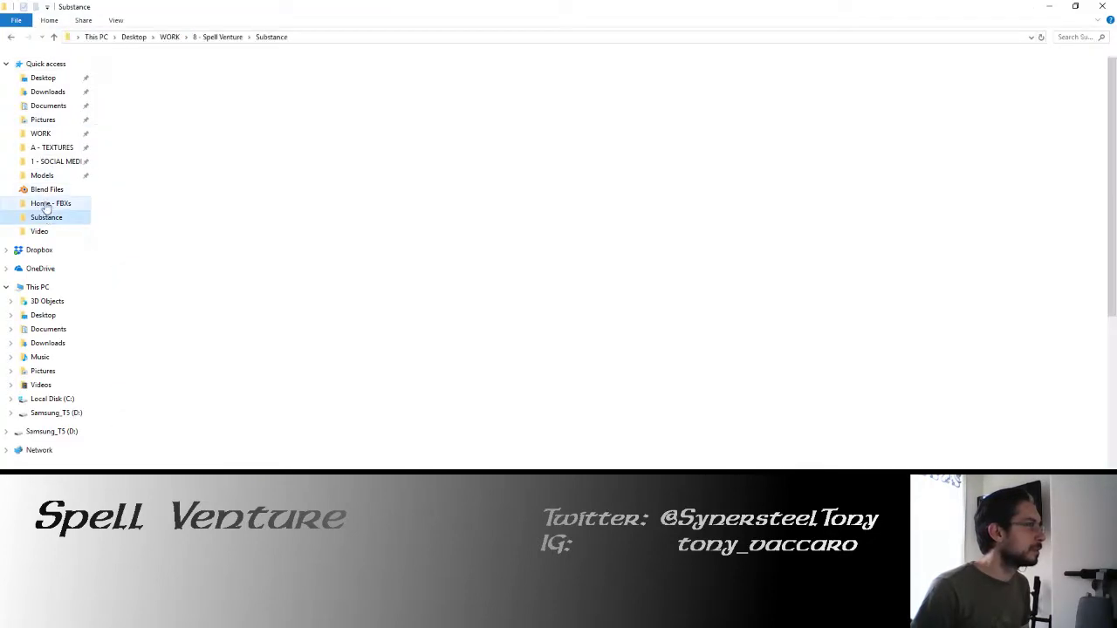
pyautogui.click(50, 204)
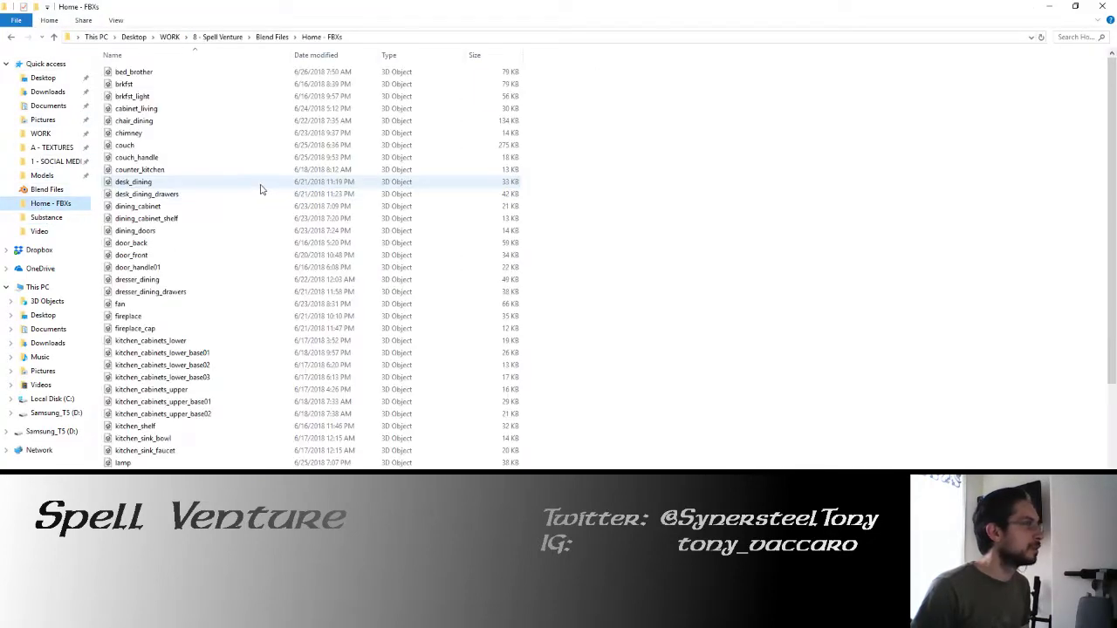
pyautogui.click(130, 73)
pyautogui.click(1099, 6)
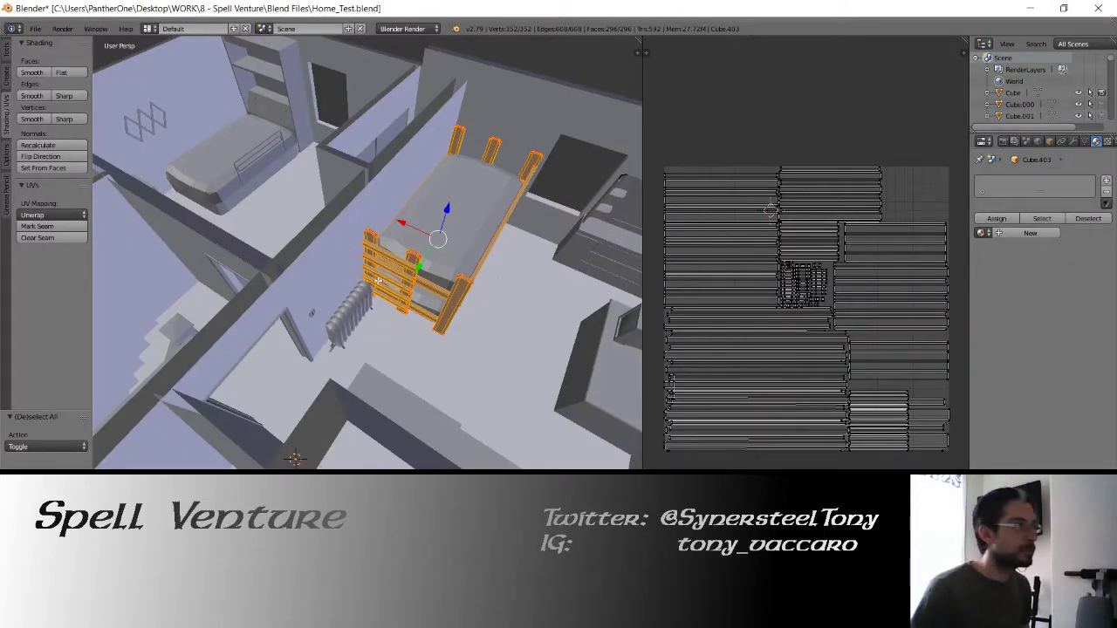
# Examine the bunk bed frame's geometry from above and underneath, along with its UV layout.
pyautogui.moveTo(495, 275); pyautogui.dragTo(365, 282, button='middle')
pyautogui.press('Tab')
pyautogui.scroll(2, 366, 282)
pyautogui.press('Tab')
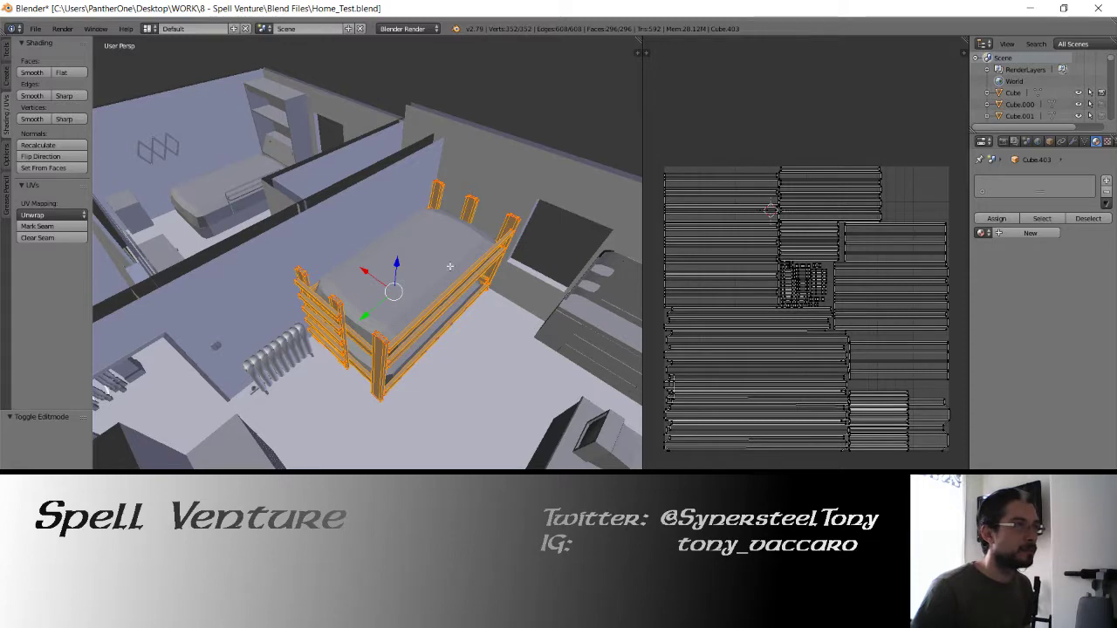
pyautogui.scroll(5, 763, 282)
pyautogui.scroll(-4, 763, 282)
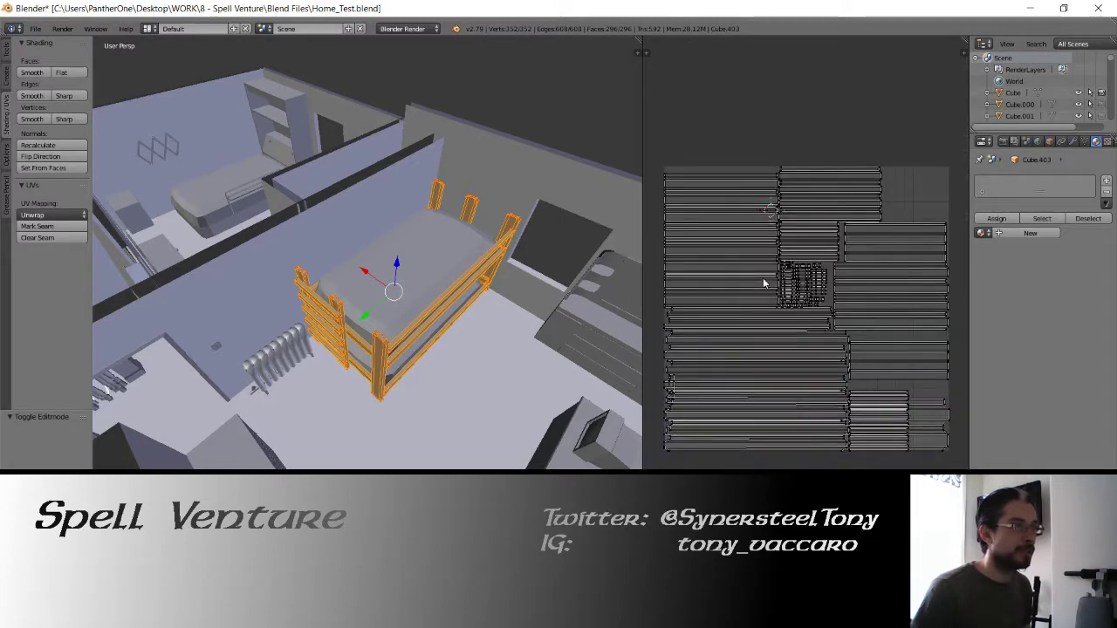
pyautogui.moveTo(383, 327); pyautogui.dragTo(375, 229, button='middle')
pyautogui.keyDown('shift'); pyautogui.moveTo(471, 402); pyautogui.dragTo(388, 299, button='middle'); pyautogui.keyUp('shift')
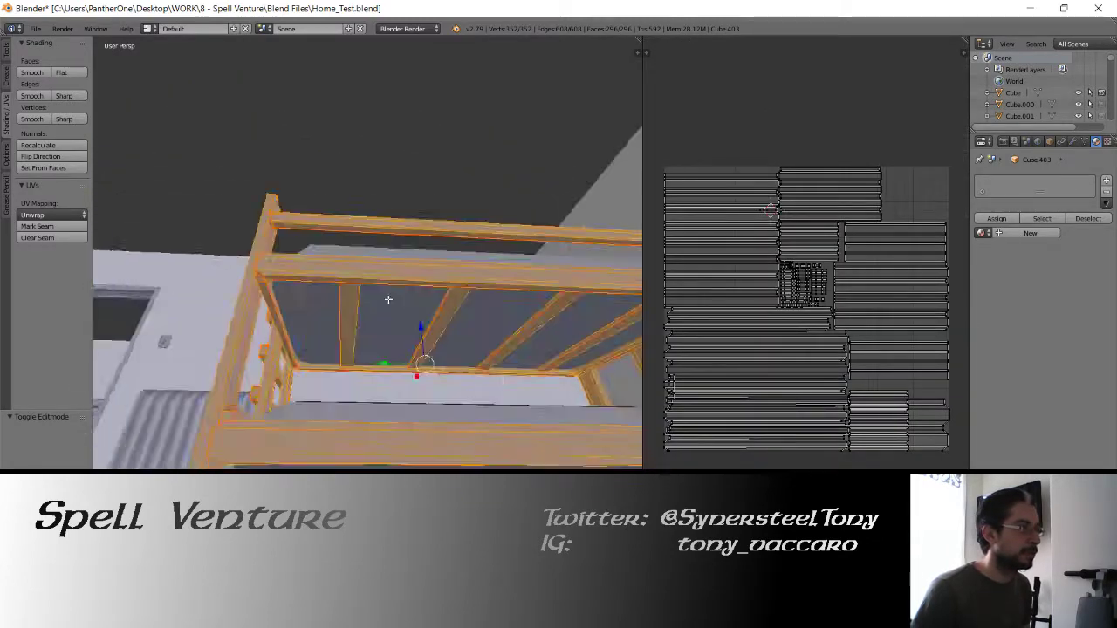
pyautogui.press('KP_Decimal')
pyautogui.moveTo(330, 275); pyautogui.dragTo(260, 351, button='middle')
pyautogui.scroll(2, 384, 303)
pyautogui.scroll(-2, 385, 304)
# Leave Edit Mode and save the scene over the existing Home_Test.blend.
pyautogui.press('Tab')
pyautogui.scroll(-4, 252, 351)
pyautogui.hotkey('ctrl', 's')
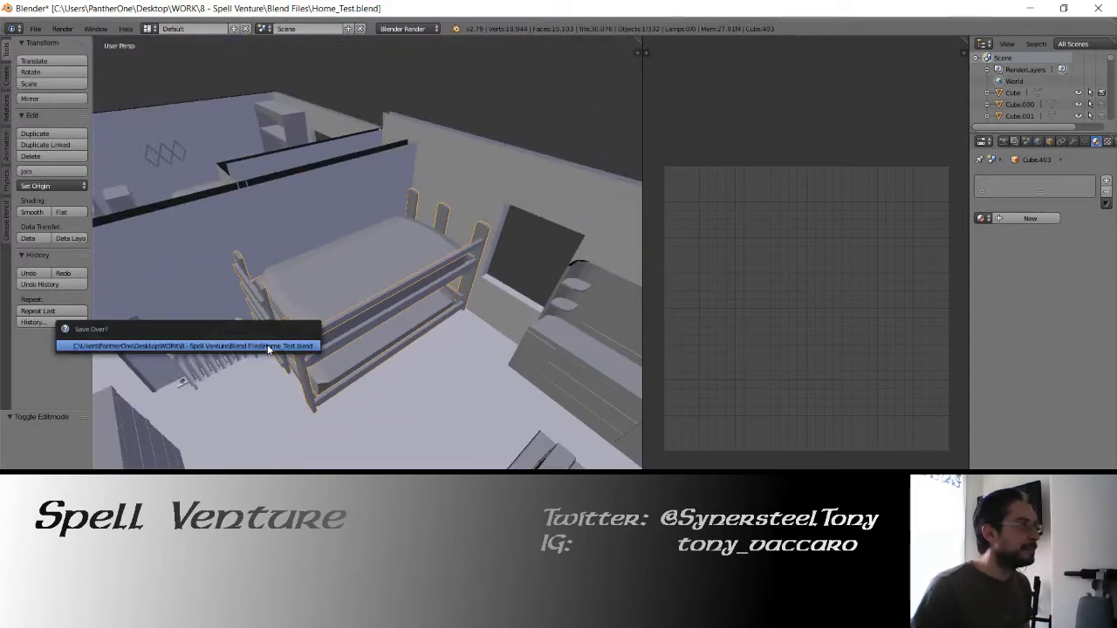
pyautogui.click(253, 342)
# Select the top of the dresser below the wall shelves in the bunk bed room.
pyautogui.moveTo(350, 314); pyautogui.dragTo(518, 317, button='middle')
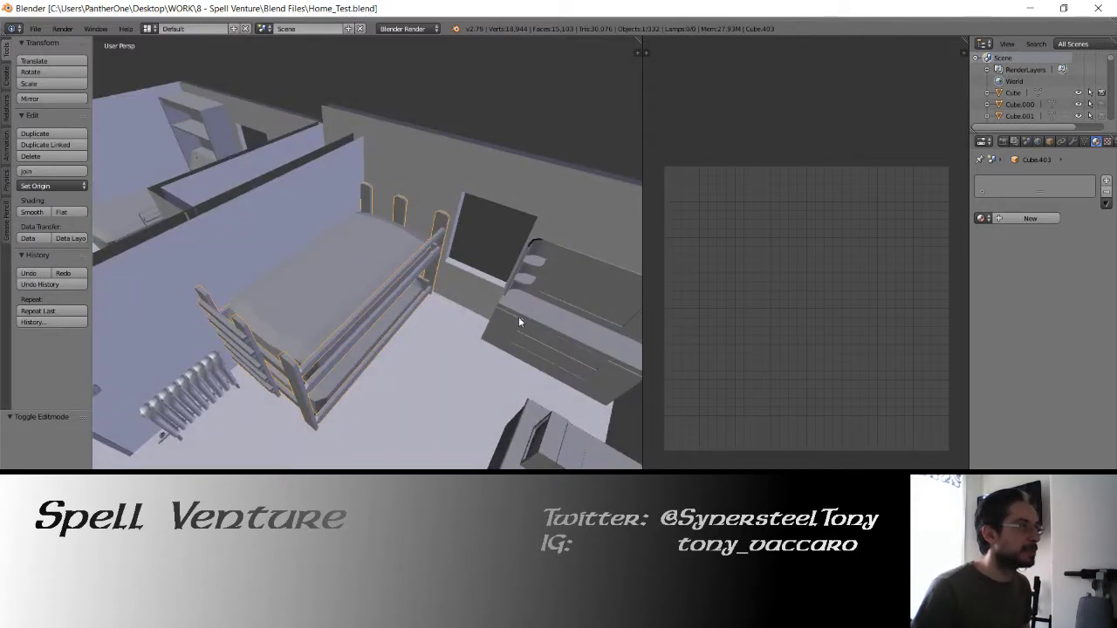
pyautogui.rightClick(519, 317)
pyautogui.moveTo(425, 363); pyautogui.dragTo(336, 334, button='middle')
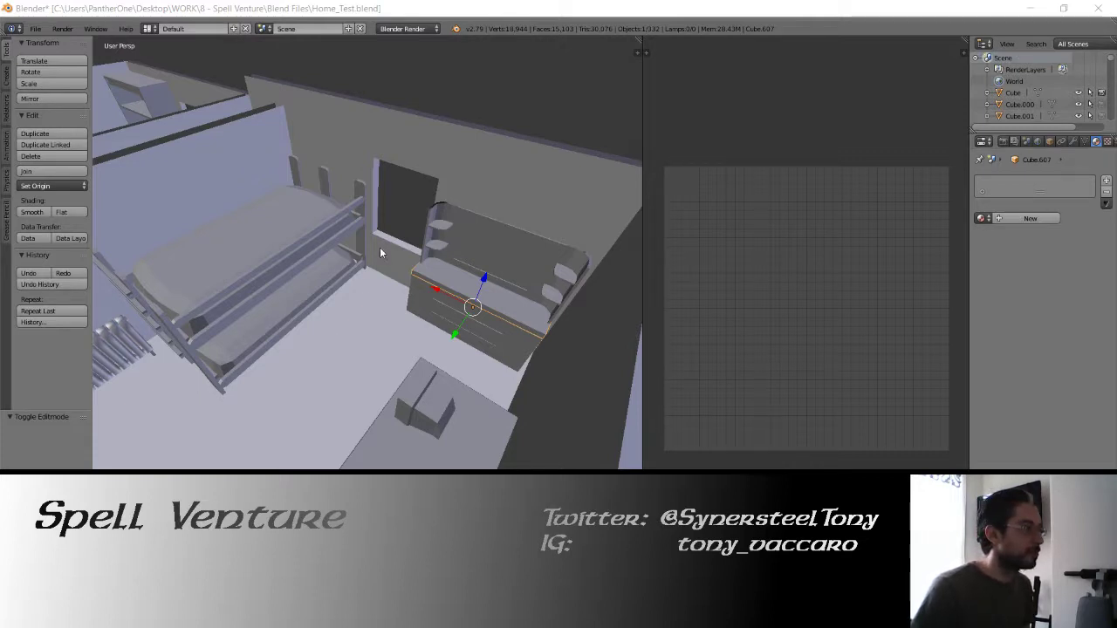
# Copy the Home_Test Blender file from the Blend Files folder in File Explorer.
pyautogui.press('super+e')
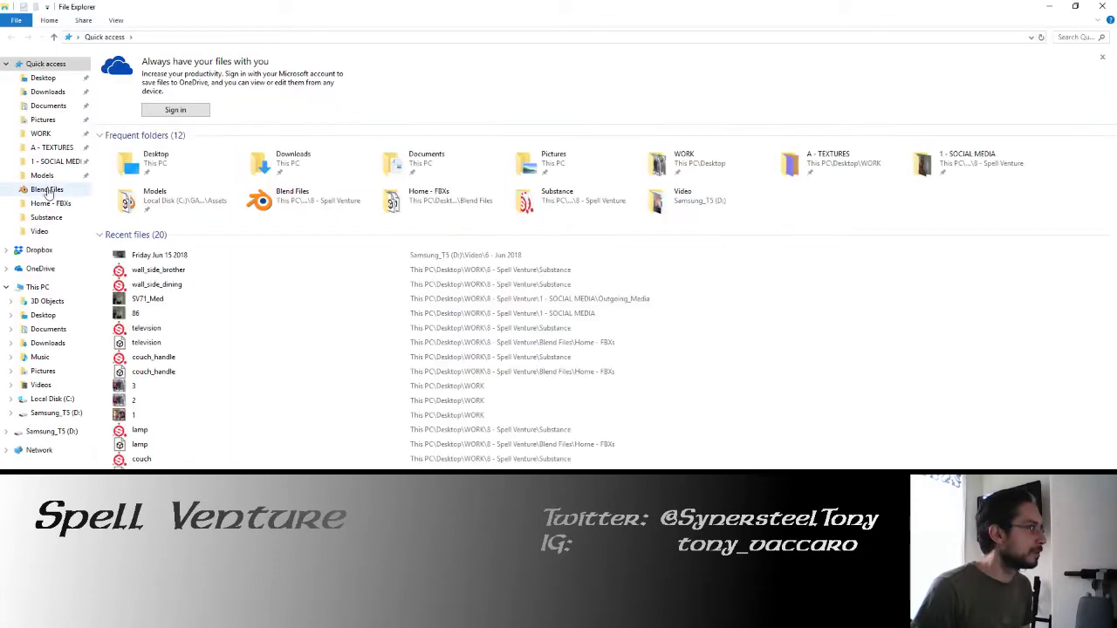
pyautogui.click(47, 190)
pyautogui.scroll(-1, 219, 292)
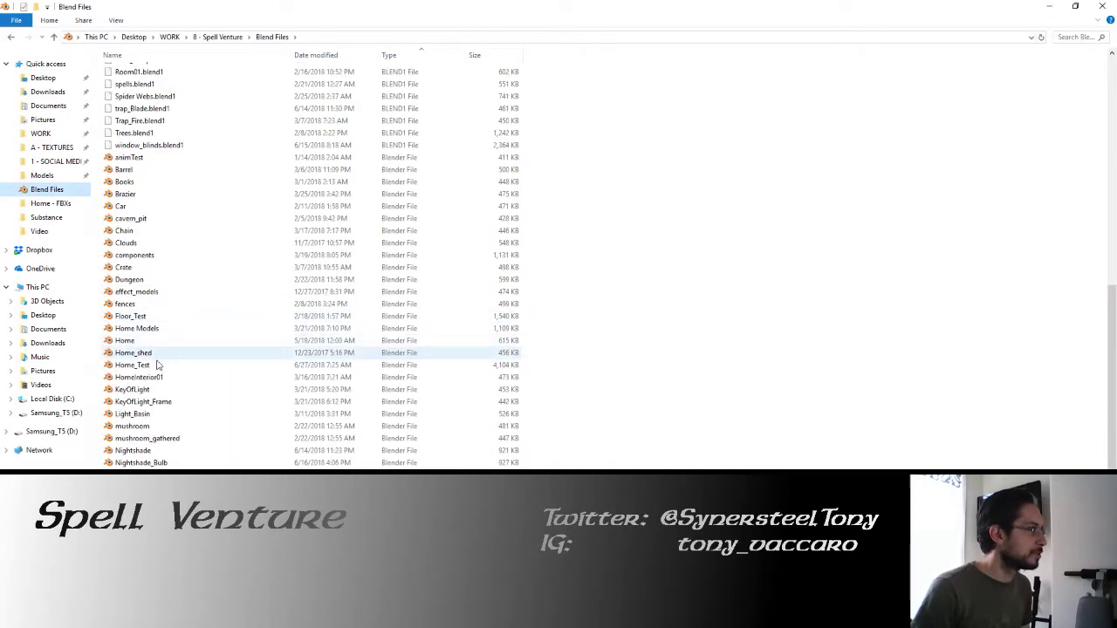
pyautogui.rightClick(156, 366)
pyautogui.click(182, 300)
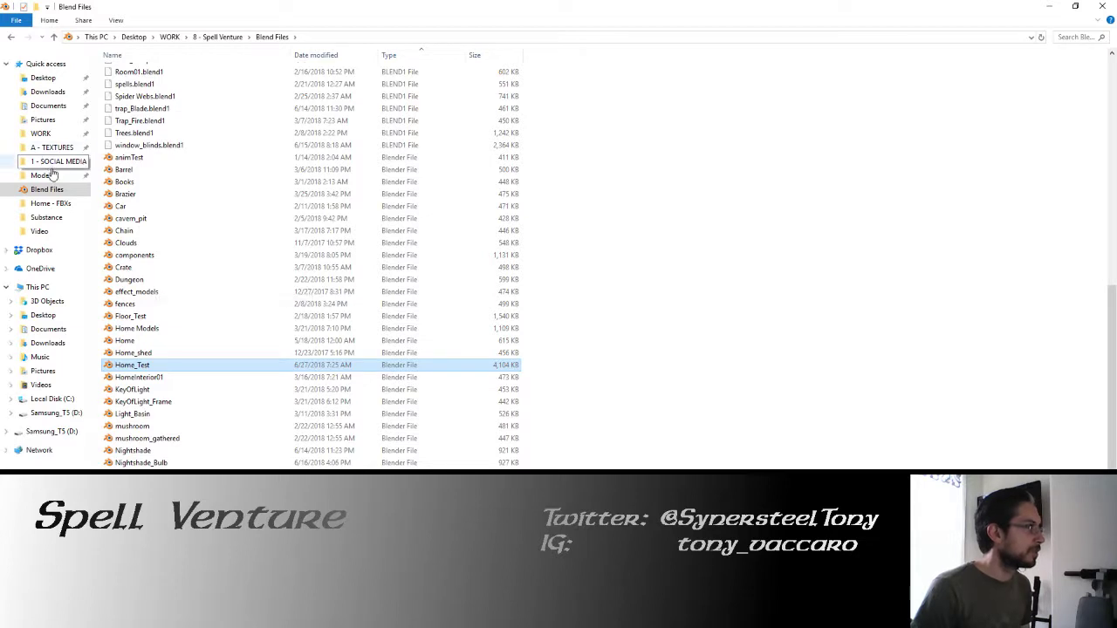
# Paste the copied Home_Test file into the Graphics Test Bed project's Models folder, replacing the existing version.
pyautogui.click(42, 175)
pyautogui.rightClick(270, 231)
pyautogui.click(297, 309)
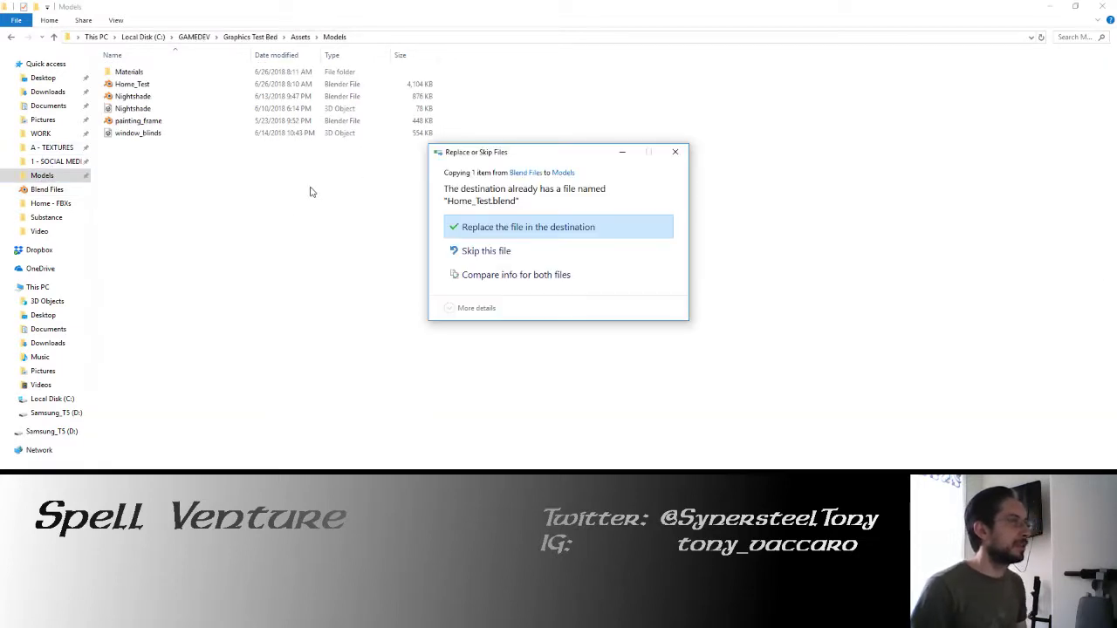
pyautogui.click(549, 232)
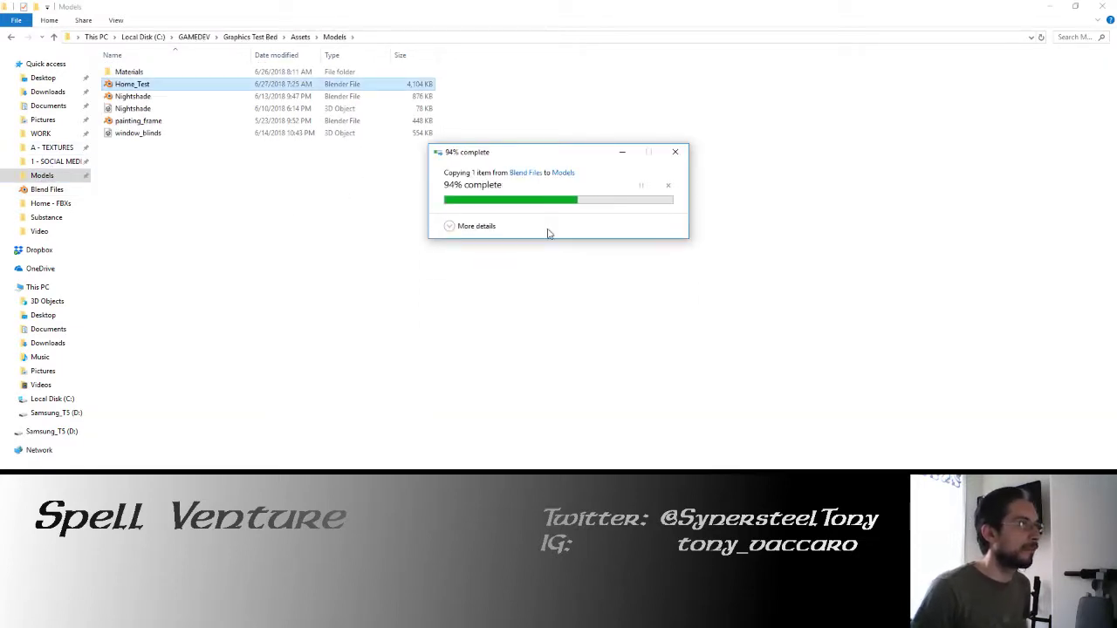
pyautogui.click(598, 153)
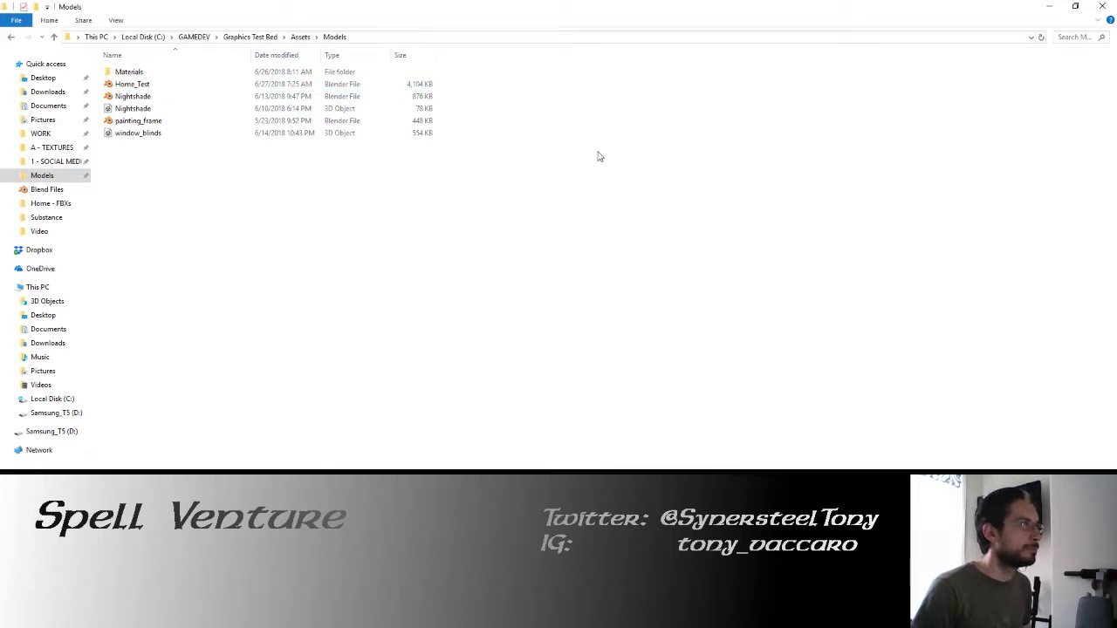
# Close File Explorer and open the Graphics Test Bed project from the Unity project list.
pyautogui.click(1103, 6)
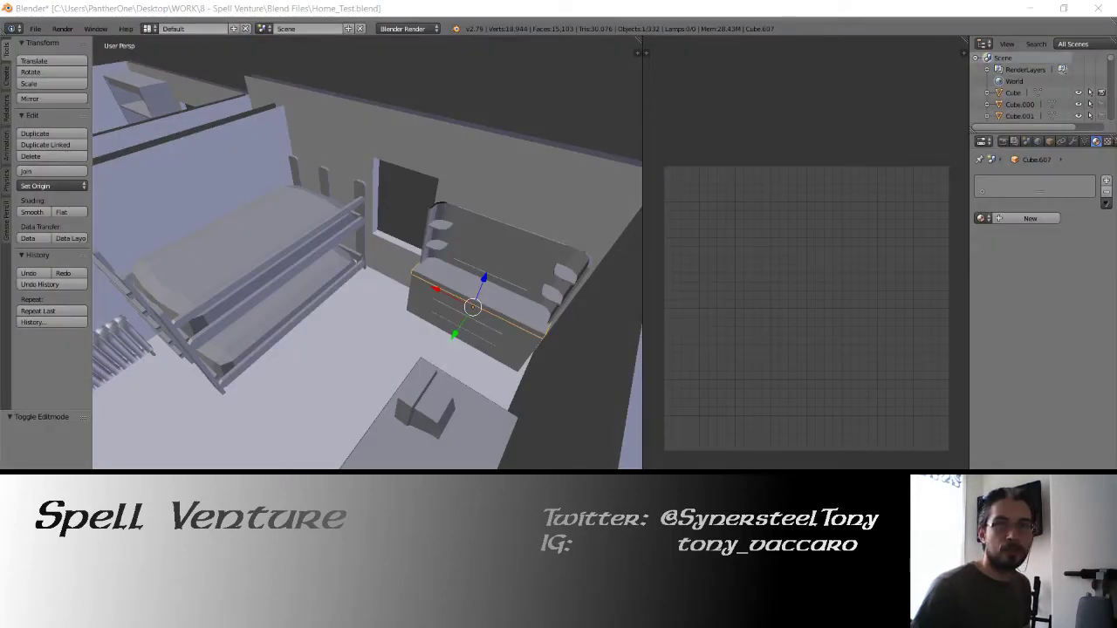
pyautogui.moveTo(1116, 83); pyautogui.dragTo(610, 115)
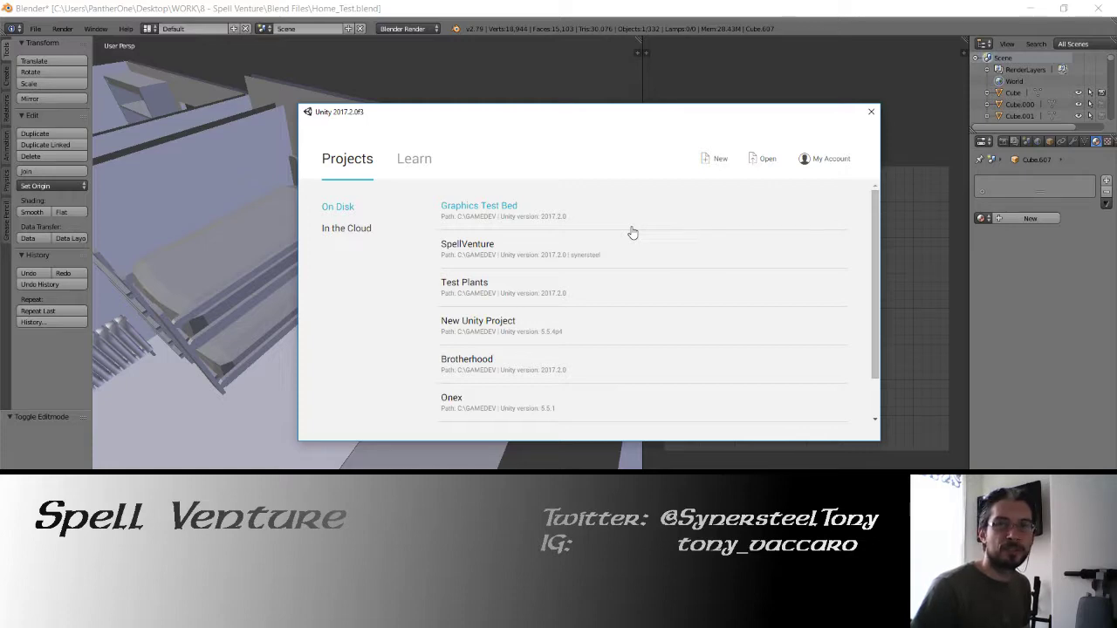
pyautogui.click(481, 211)
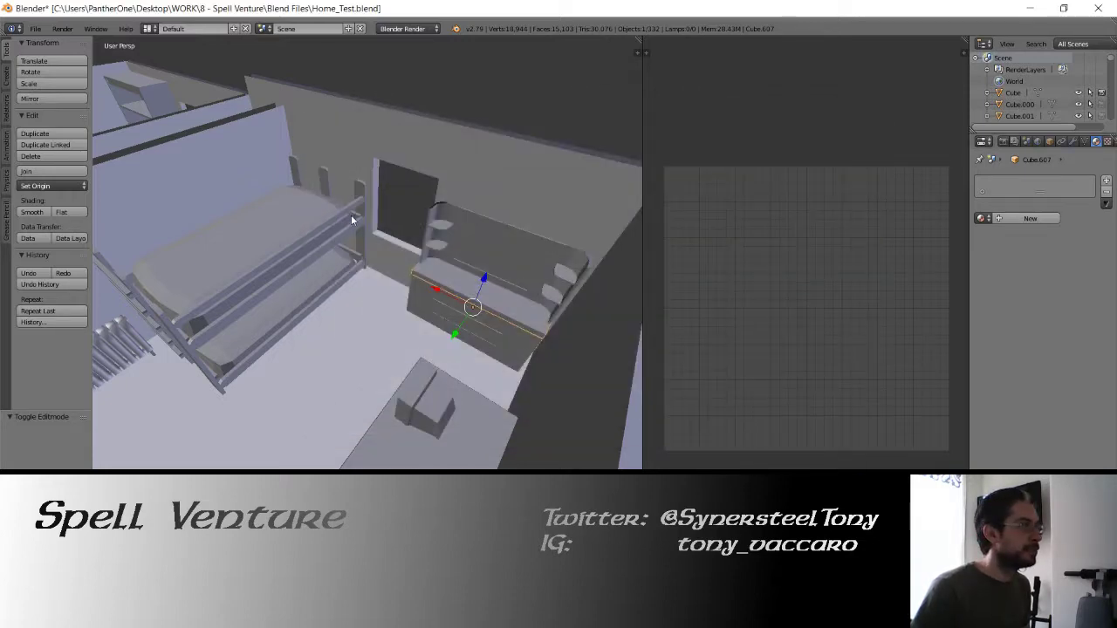
# Enter Edit Mode on the bunk bed frame in Blender and select all of its geometry.
pyautogui.moveTo(352, 217); pyautogui.dragTo(372, 231, button='middle')
pyautogui.rightClick(299, 255)
pyautogui.press('Tab')
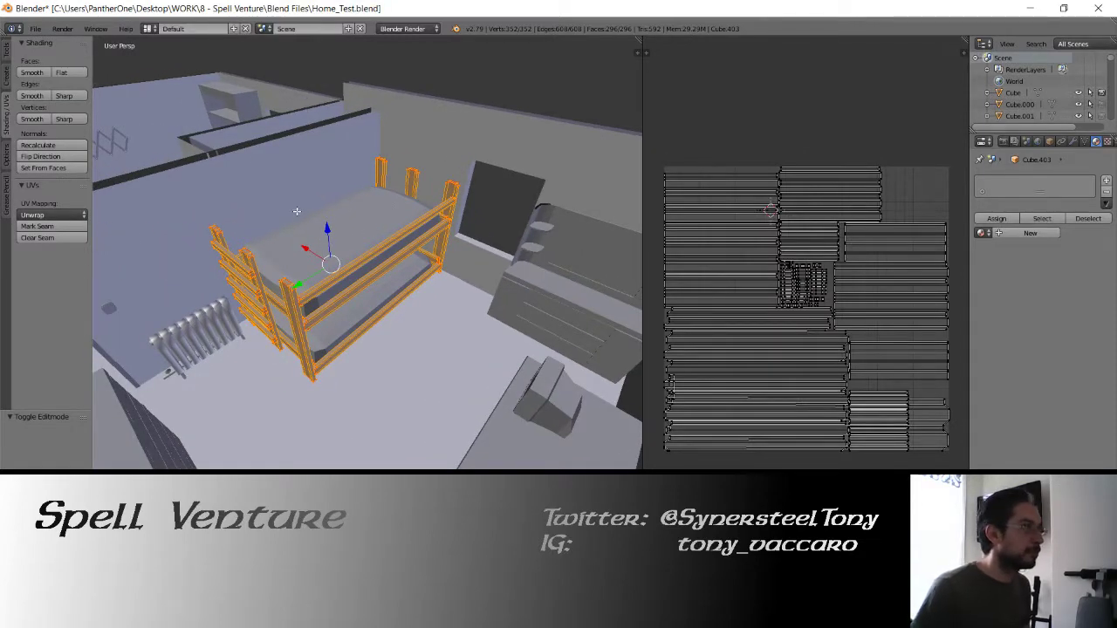
pyautogui.moveTo(296, 211); pyautogui.dragTo(337, 222, button='middle')
pyautogui.press('u')
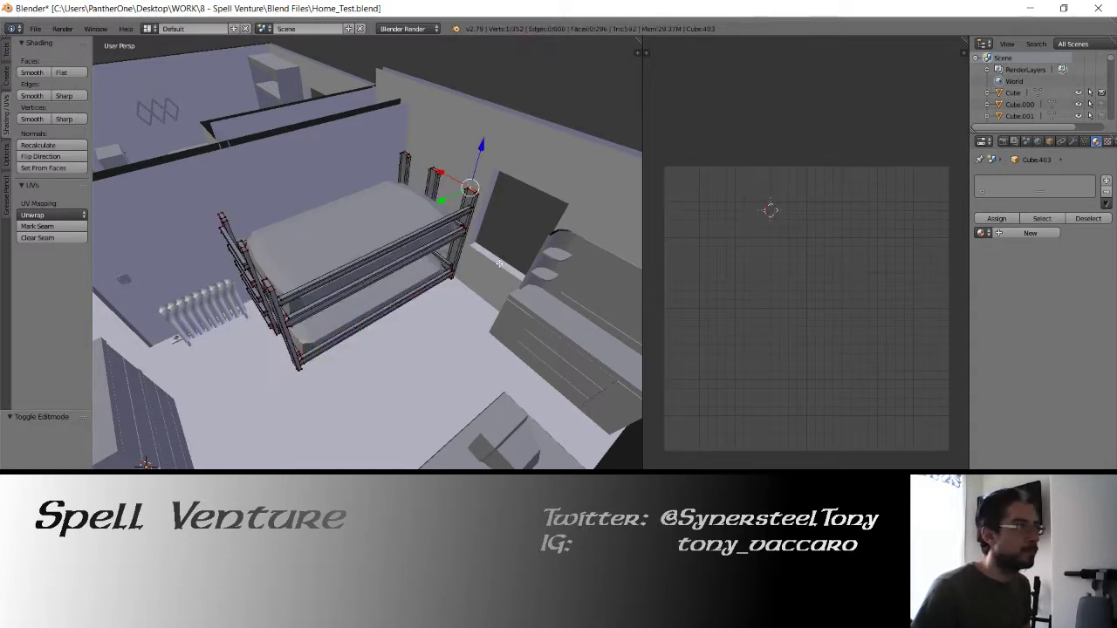
pyautogui.press('a')
pyautogui.press('a')
# Pick individual islands in the upper right of the bunk bed frame's UV layout to inspect their grouping.
pyautogui.scroll(3, 737, 253)
pyautogui.rightClick(856, 254)
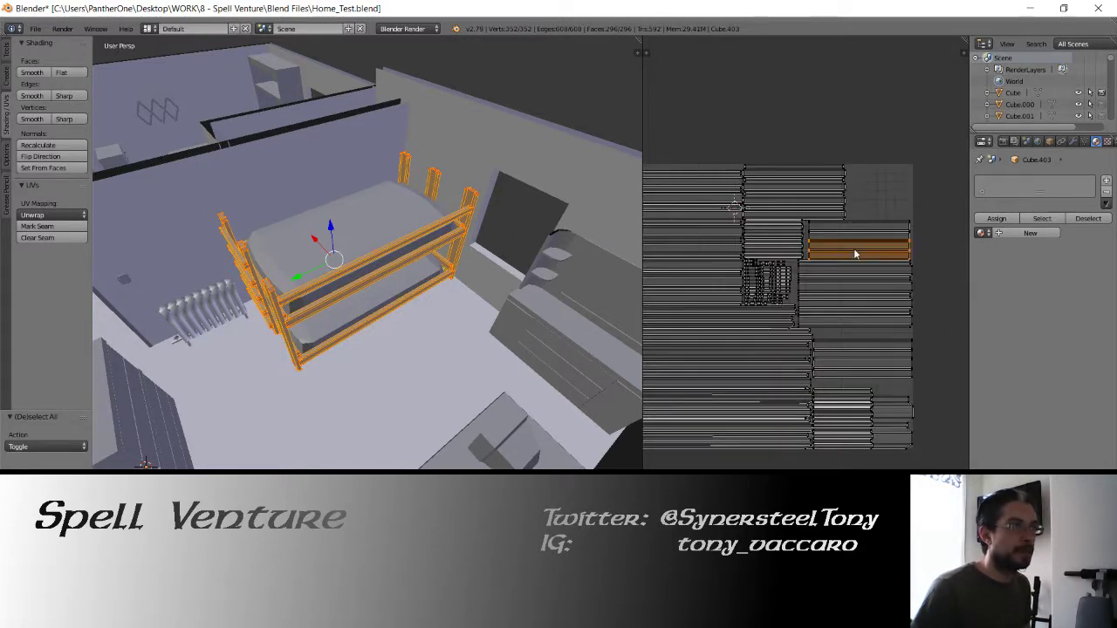
pyautogui.rightClick(855, 234)
pyautogui.rightClick(851, 254)
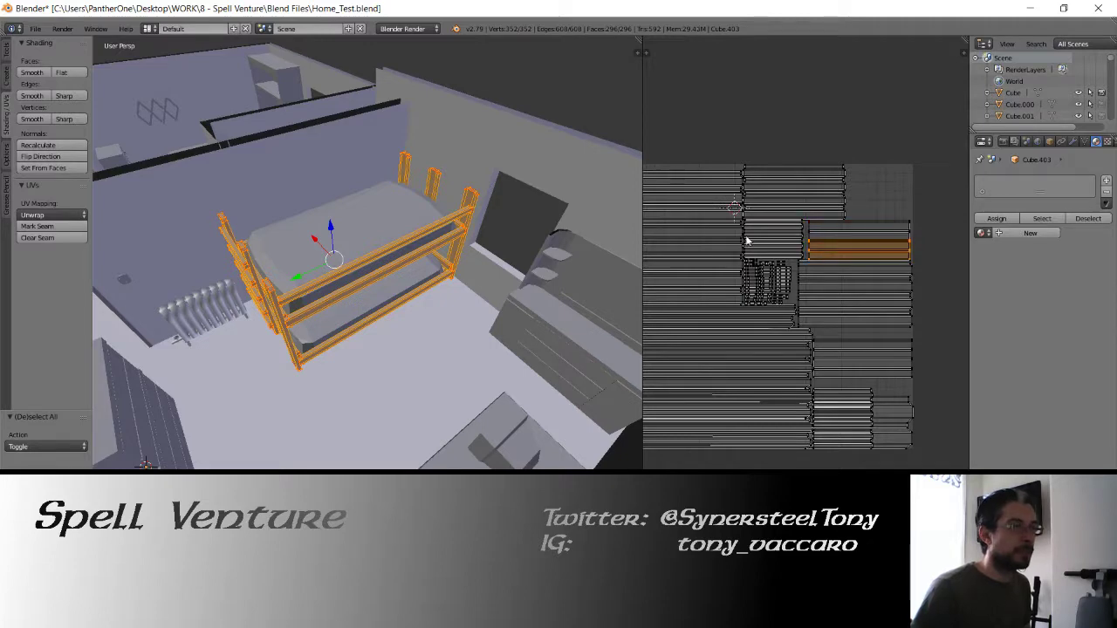
pyautogui.moveTo(750, 234); pyautogui.dragTo(781, 224, button='middle')
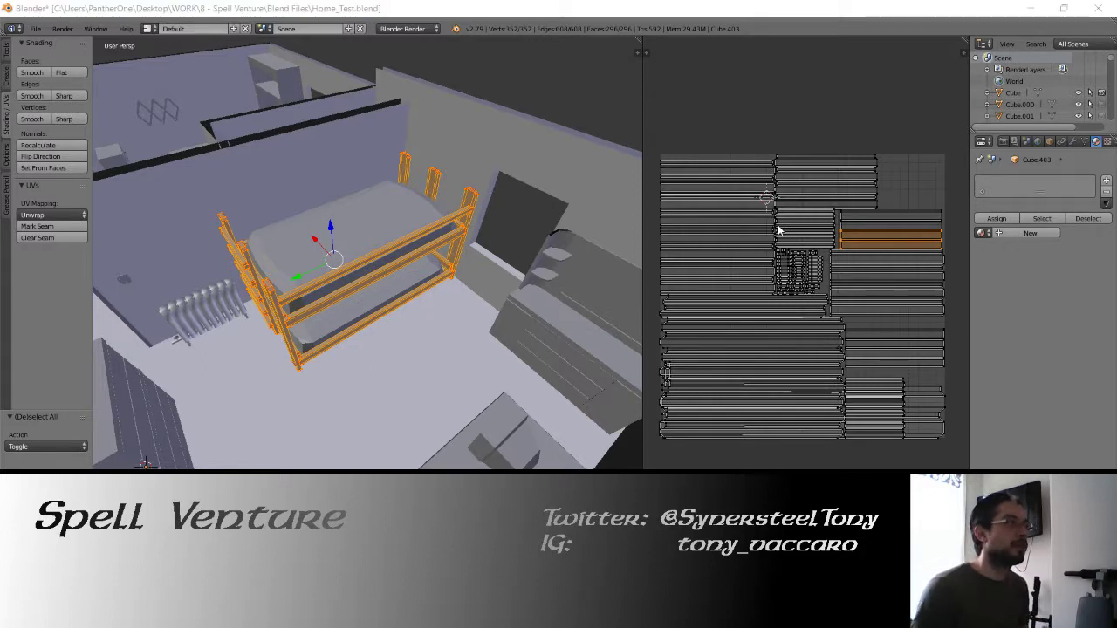
# Select the long islands down the left half of the UV layout and check the bottom rows for overlaps.
pyautogui.moveTo(345, 263); pyautogui.dragTo(464, 271, button='middle')
pyautogui.rightClick(747, 199)
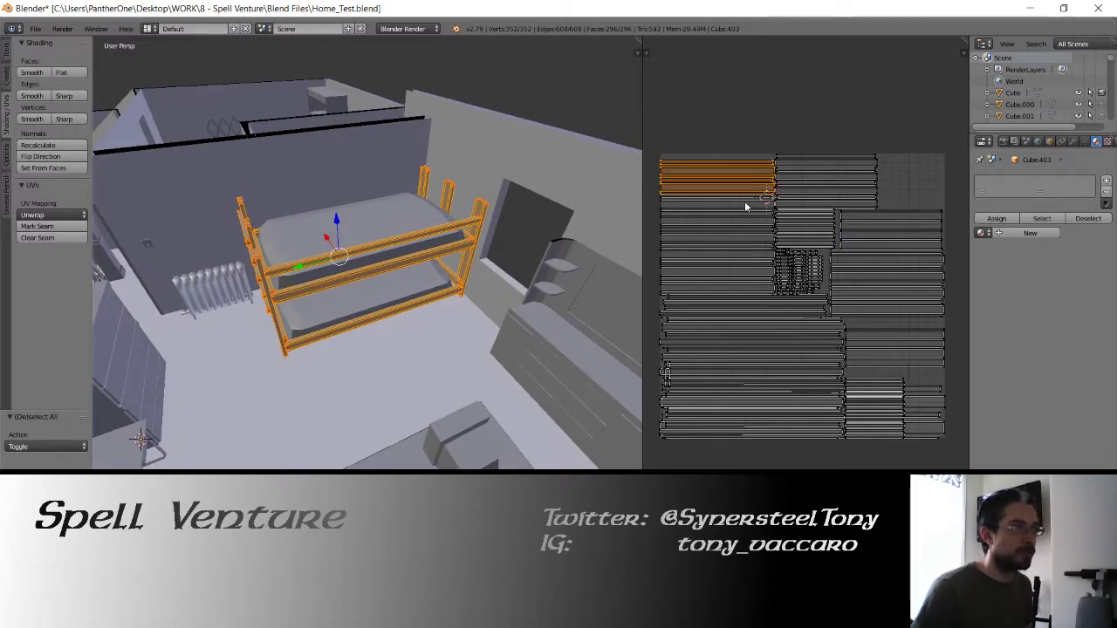
pyautogui.keyDown('shift'); pyautogui.rightClick(746, 250); pyautogui.keyUp('shift')
pyautogui.keyDown('shift'); pyautogui.rightClick(744, 216); pyautogui.keyUp('shift')
pyautogui.keyDown('shift'); pyautogui.rightClick(745, 281); pyautogui.keyUp('shift')
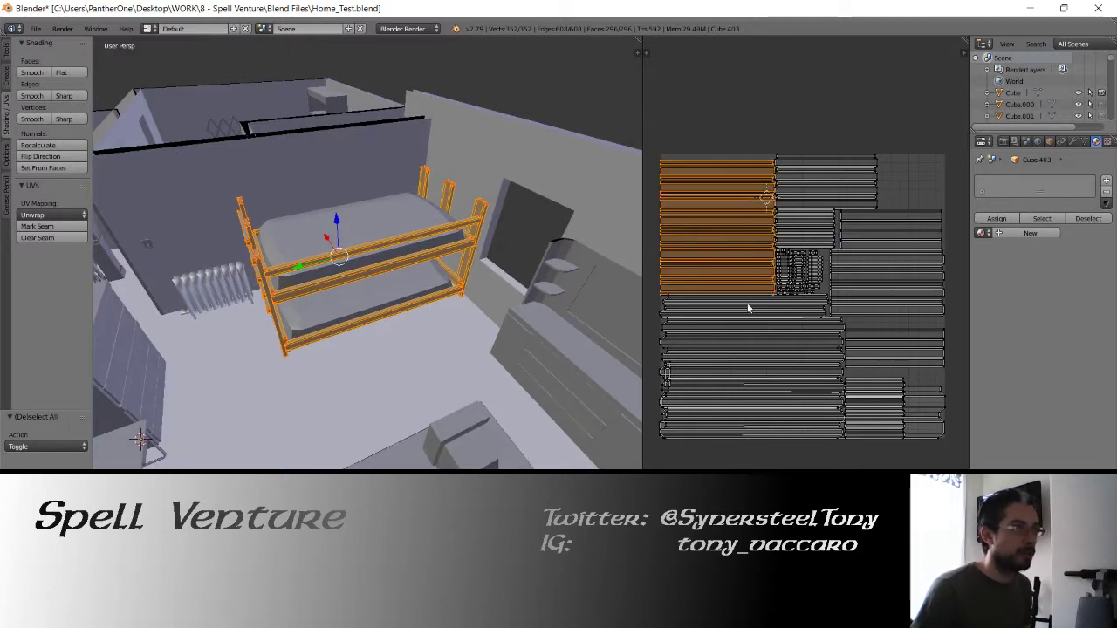
pyautogui.keyDown('shift'); pyautogui.rightClick(749, 305); pyautogui.keyUp('shift')
pyautogui.keyDown('shift'); pyautogui.rightClick(752, 330); pyautogui.keyUp('shift')
pyautogui.keyDown('shift'); pyautogui.rightClick(759, 365); pyautogui.keyUp('shift')
pyautogui.keyDown('shift'); pyautogui.rightClick(764, 396); pyautogui.keyUp('shift')
pyautogui.keyDown('shift'); pyautogui.rightClick(767, 417); pyautogui.keyUp('shift')
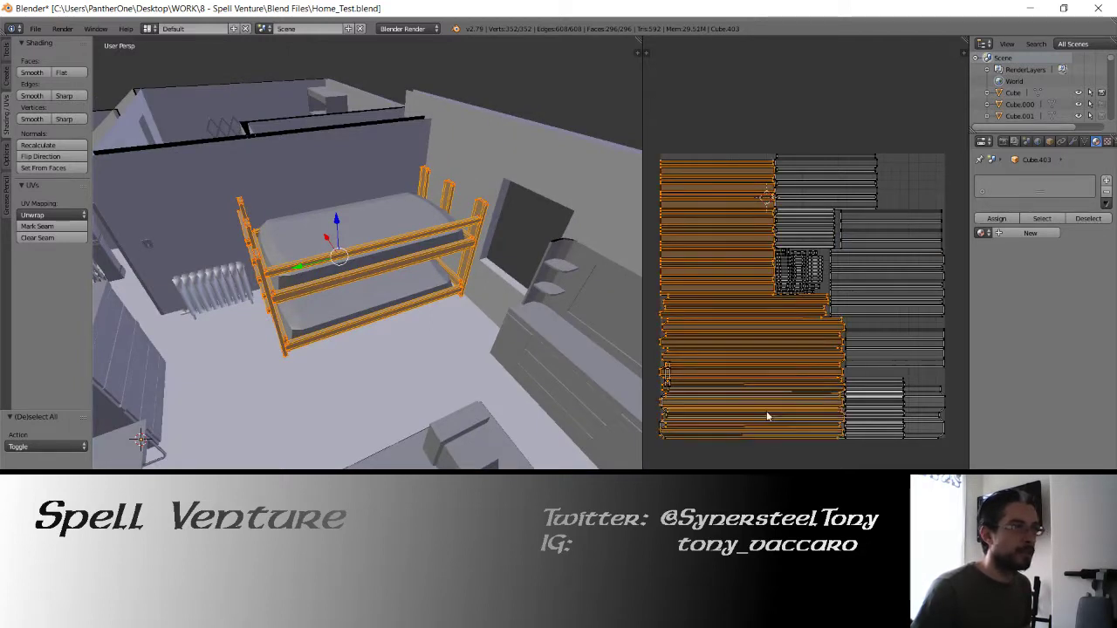
pyautogui.keyDown('shift'); pyautogui.rightClick(765, 397); pyautogui.keyUp('shift')
pyautogui.keyDown('shift'); pyautogui.rightClick(765, 396); pyautogui.keyUp('shift')
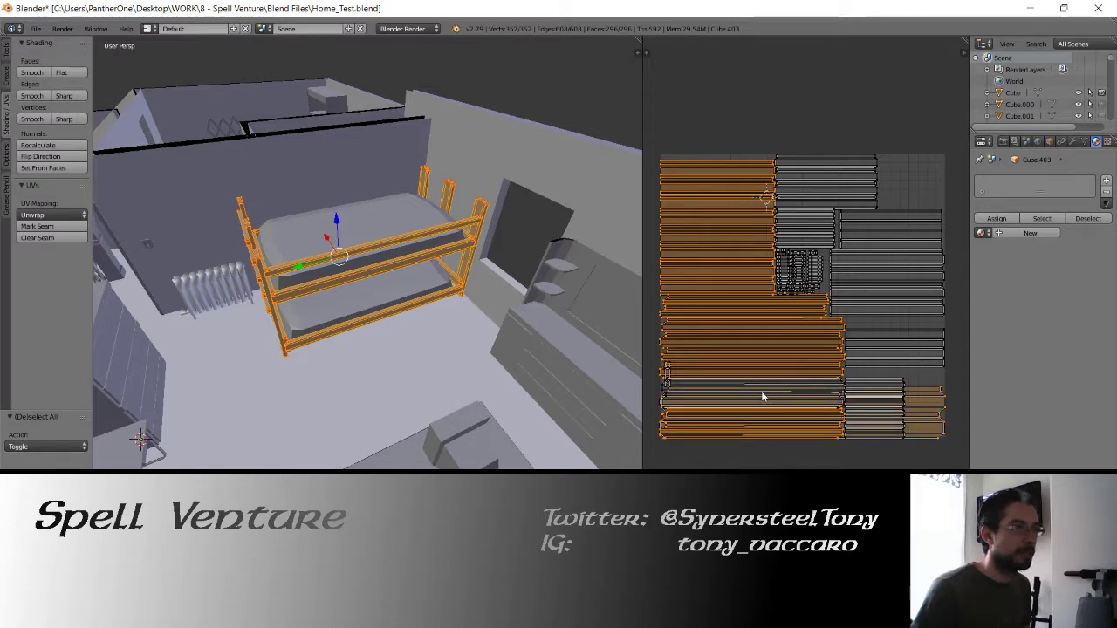
pyautogui.moveTo(762, 397); pyautogui.dragTo(766, 319, button='middle')
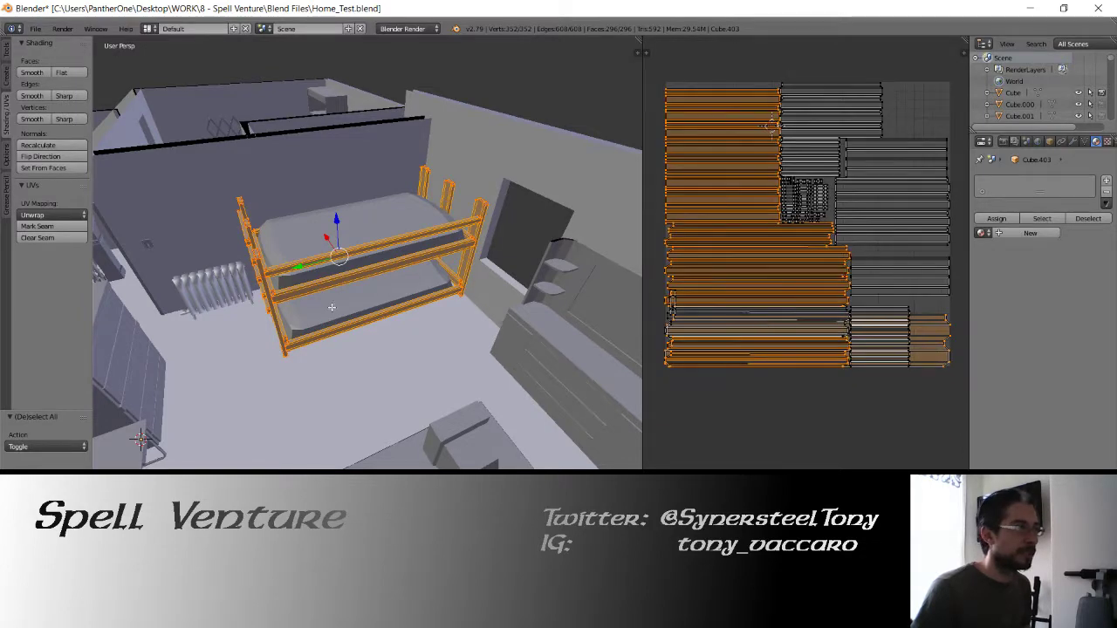
pyautogui.rightClick(920, 339)
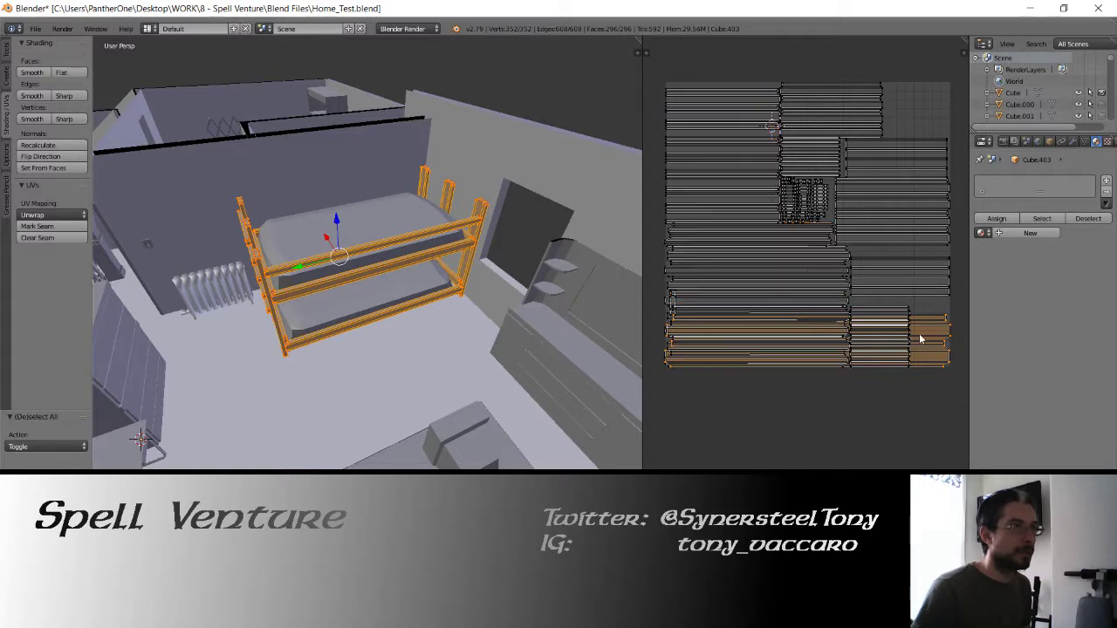
# Select the whole bunk bed frame and unwrap it again with the Angle Based method.
pyautogui.press('a')
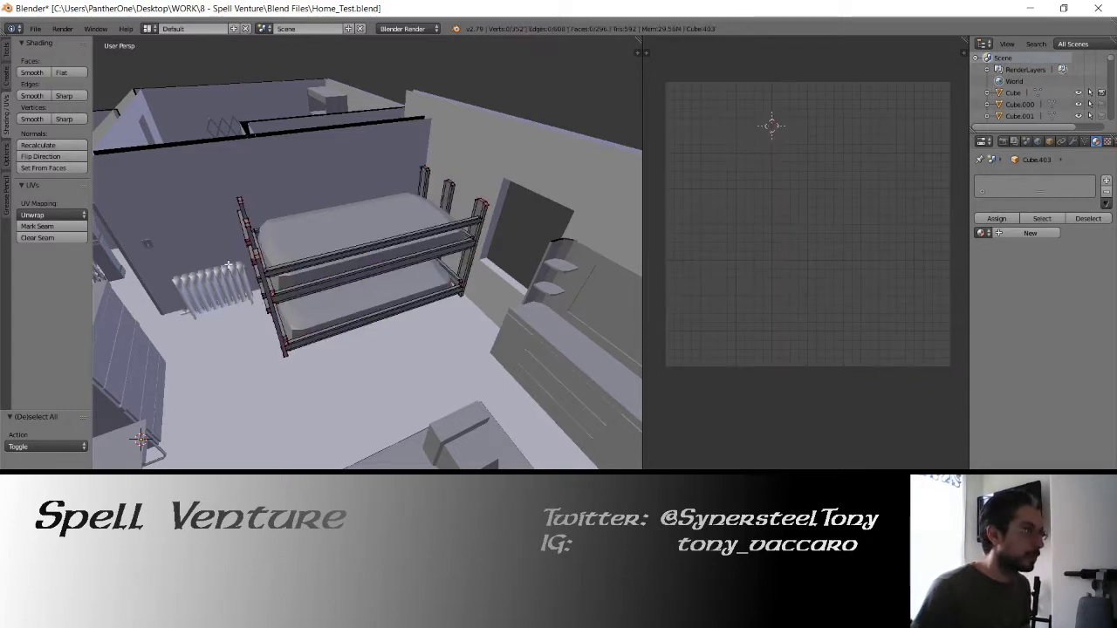
pyautogui.press('a')
pyautogui.press('u')
pyautogui.click(201, 265)
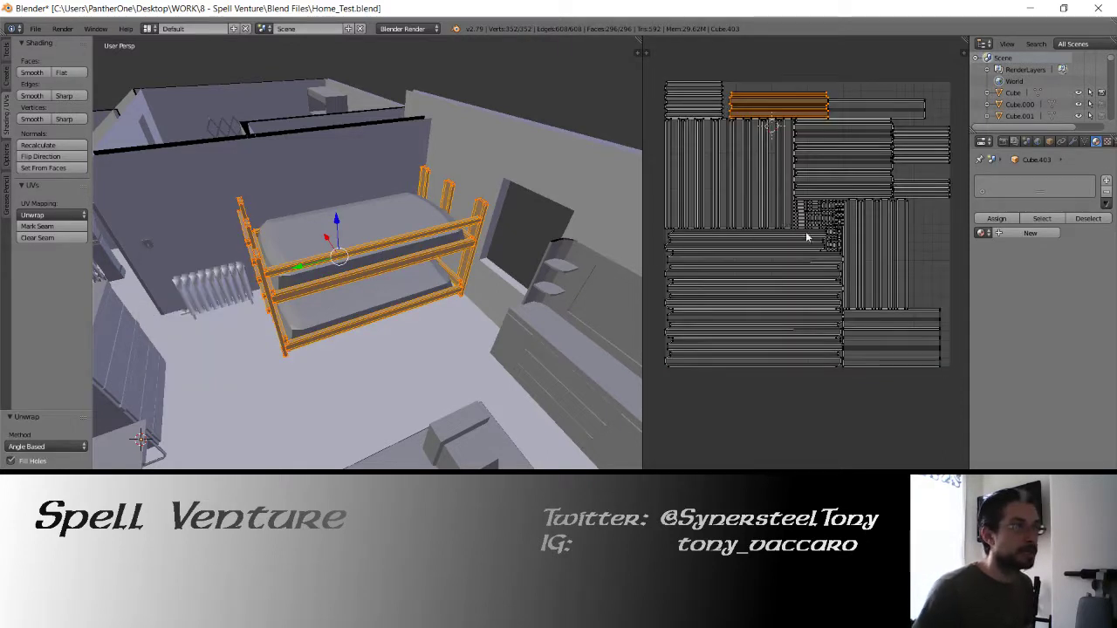
# Widen the UV editor to give the bunk bed frame's new layout more room.
pyautogui.keyDown('shift'); pyautogui.rightClick(864, 110); pyautogui.keyUp('shift')
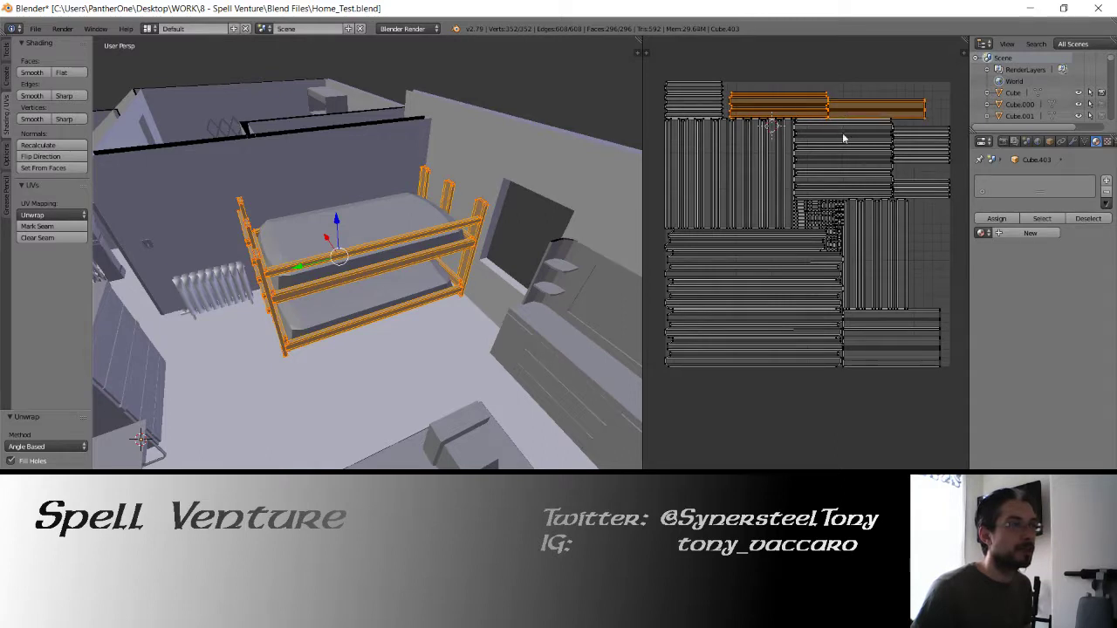
pyautogui.moveTo(844, 137); pyautogui.dragTo(818, 179, button='middle')
pyautogui.moveTo(643, 205); pyautogui.dragTo(522, 215)
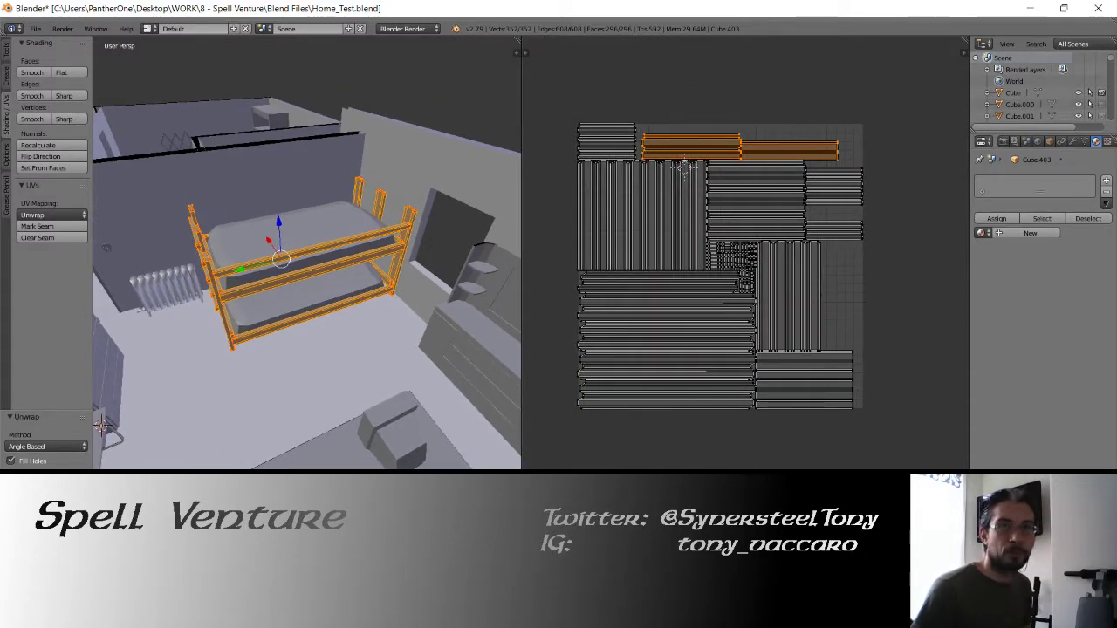
pyautogui.click(729, 5)
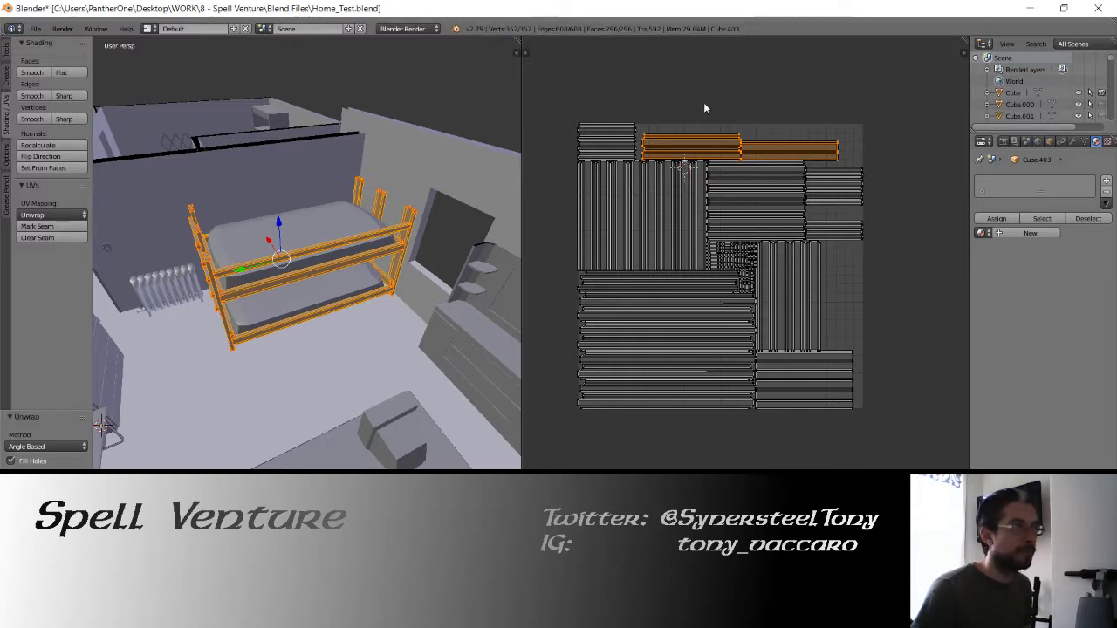
# Move the two adjoining horizontal island groups along the UV layout's upper edge by about -0.023 in X and 0.036 in Y.
pyautogui.rightClick(673, 147)
pyautogui.keyDown('shift'); pyautogui.rightClick(759, 145); pyautogui.keyUp('shift')
pyautogui.moveTo(648, 83); pyautogui.dragTo(907, 253, button='middle')
pyautogui.scroll(5, 668, 255)
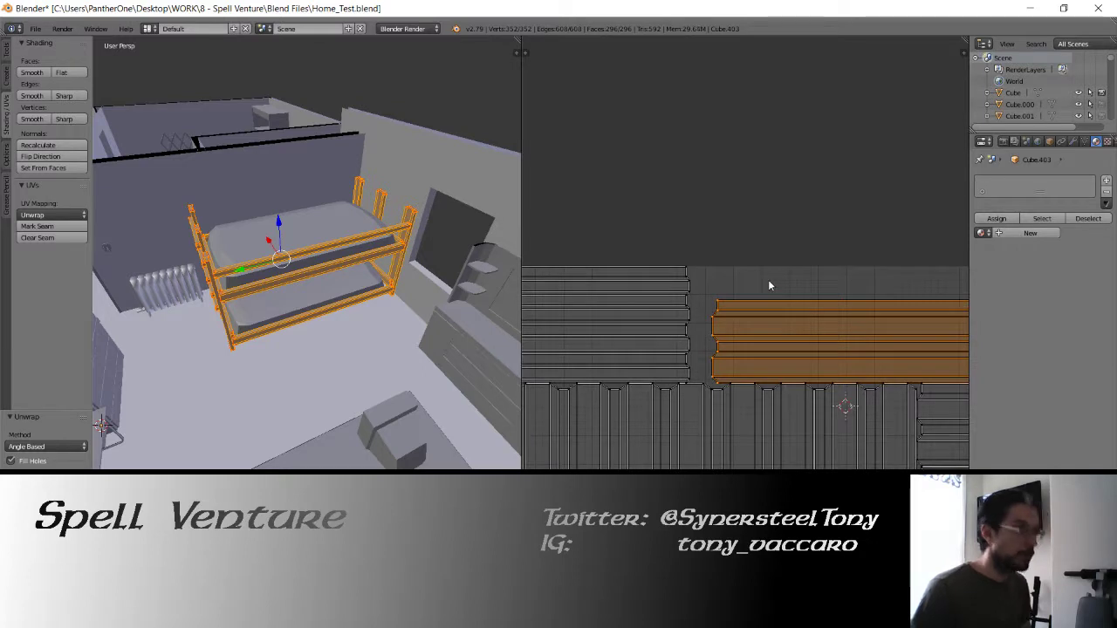
pyautogui.press('g')
pyautogui.click(556, 454)
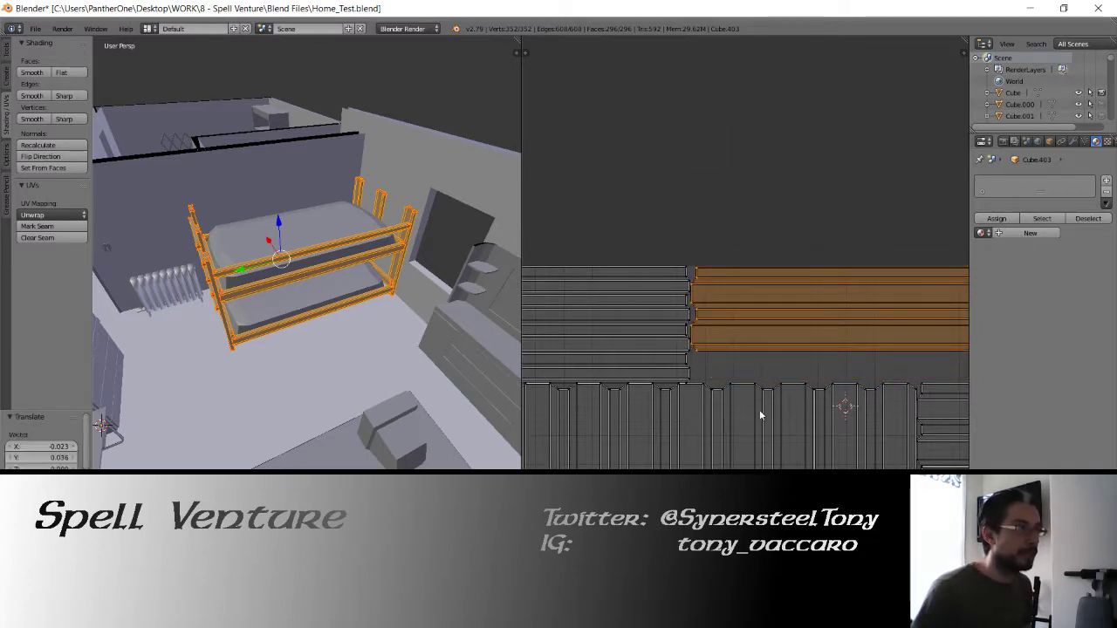
# Align the right-hand upper island group with the UV layout's top edge, shifting it about 0.025 in Y and 0.002 in X.
pyautogui.moveTo(782, 333); pyautogui.dragTo(559, 312, button='middle')
pyautogui.moveTo(811, 312); pyautogui.dragTo(596, 316, button='middle')
pyautogui.moveTo(745, 322); pyautogui.dragTo(762, 327, button='middle')
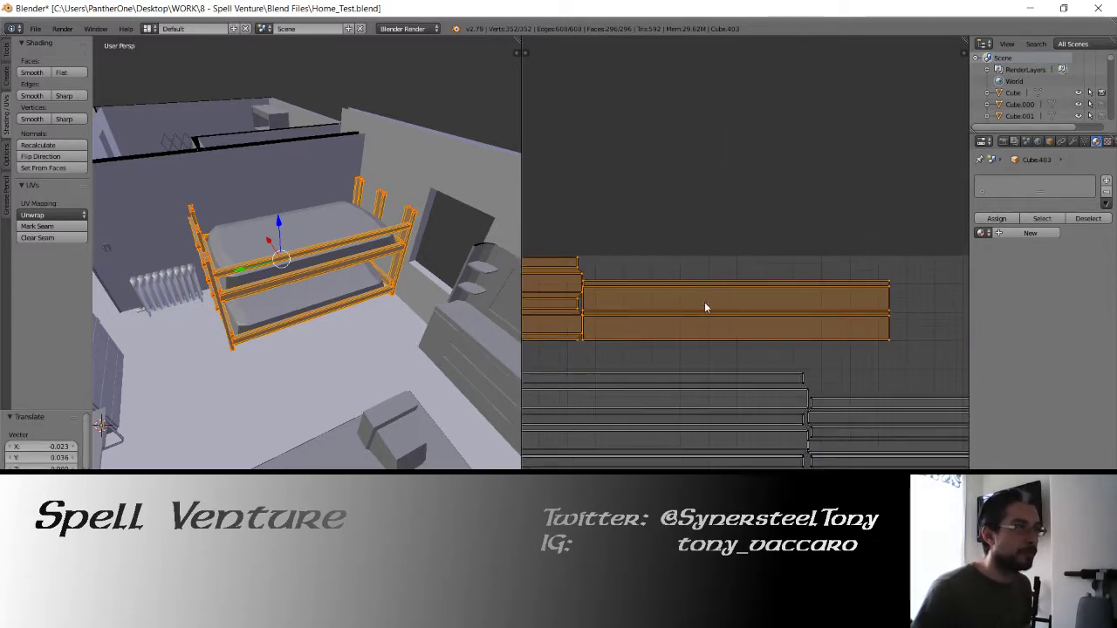
pyautogui.rightClick(705, 302)
pyautogui.press('g')
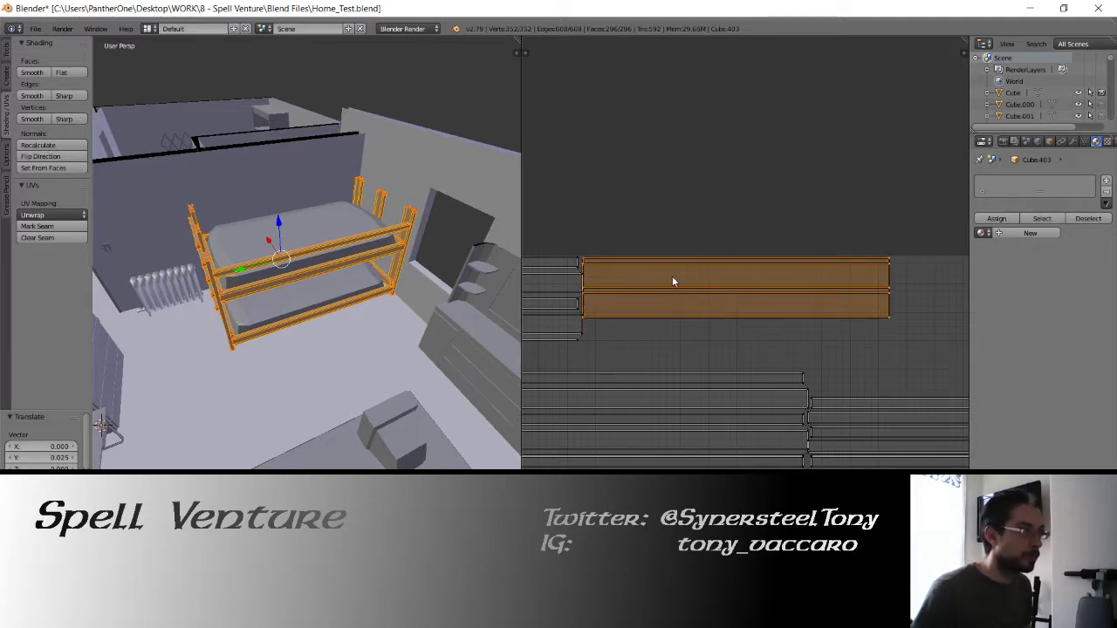
pyautogui.click(689, 278)
pyautogui.scroll(-2, 734, 310)
pyautogui.scroll(-2, 733, 311)
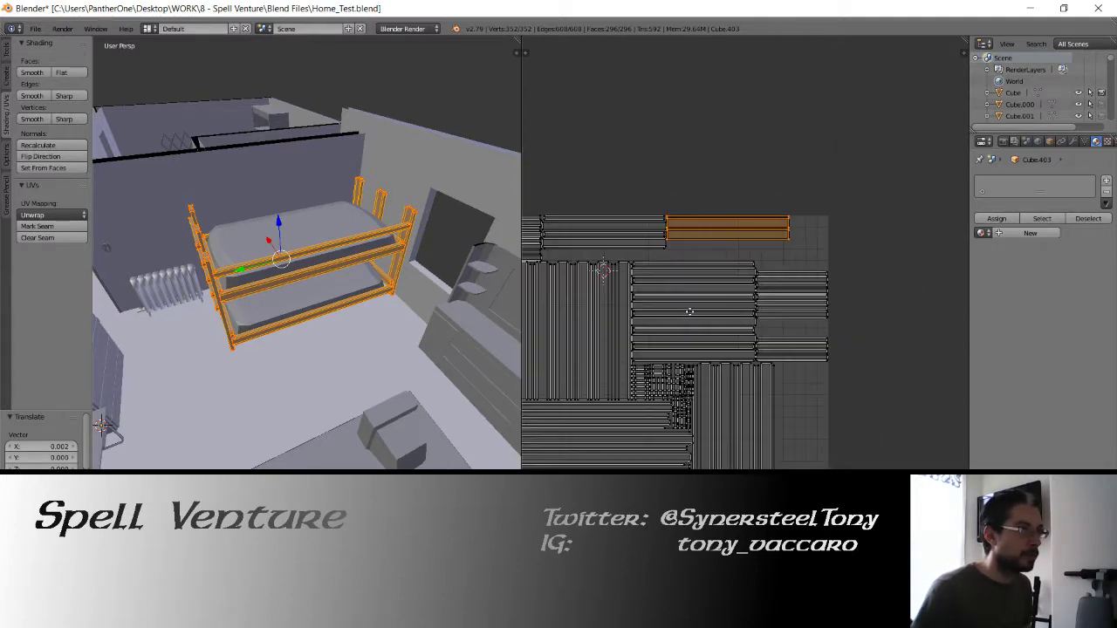
# Move the two short island groups at the UV layout's right edge up by about 0.087, beneath the top row.
pyautogui.moveTo(688, 312); pyautogui.dragTo(742, 299, button='middle')
pyautogui.rightClick(766, 282)
pyautogui.rightClick(834, 280)
pyautogui.keyDown('shift'); pyautogui.rightClick(844, 340); pyautogui.keyUp('shift')
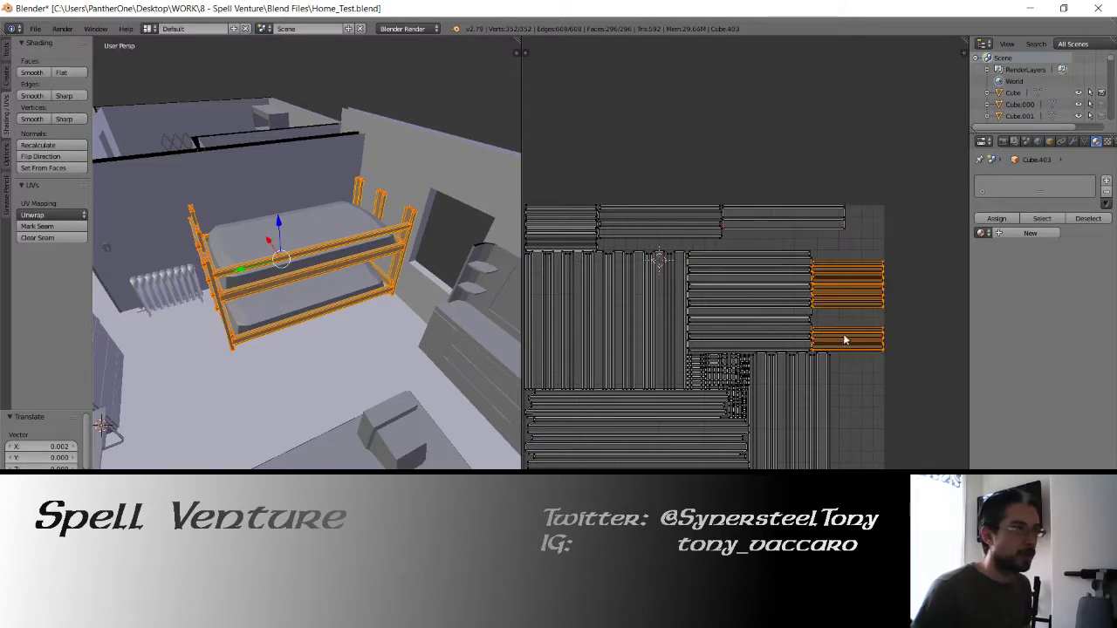
pyautogui.press('g')
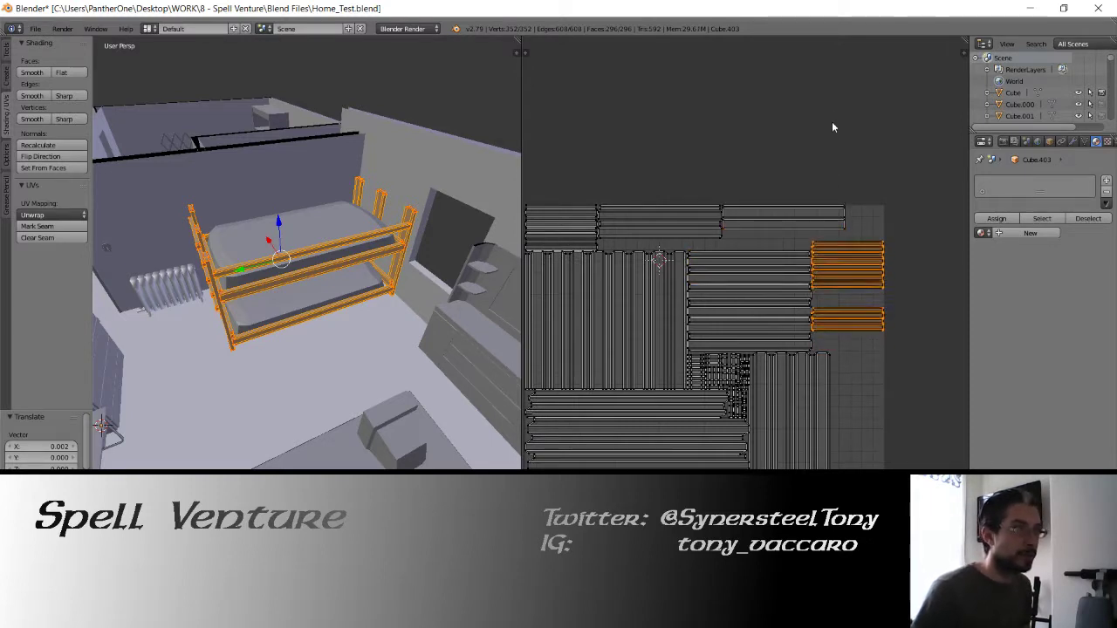
pyautogui.click(836, 434)
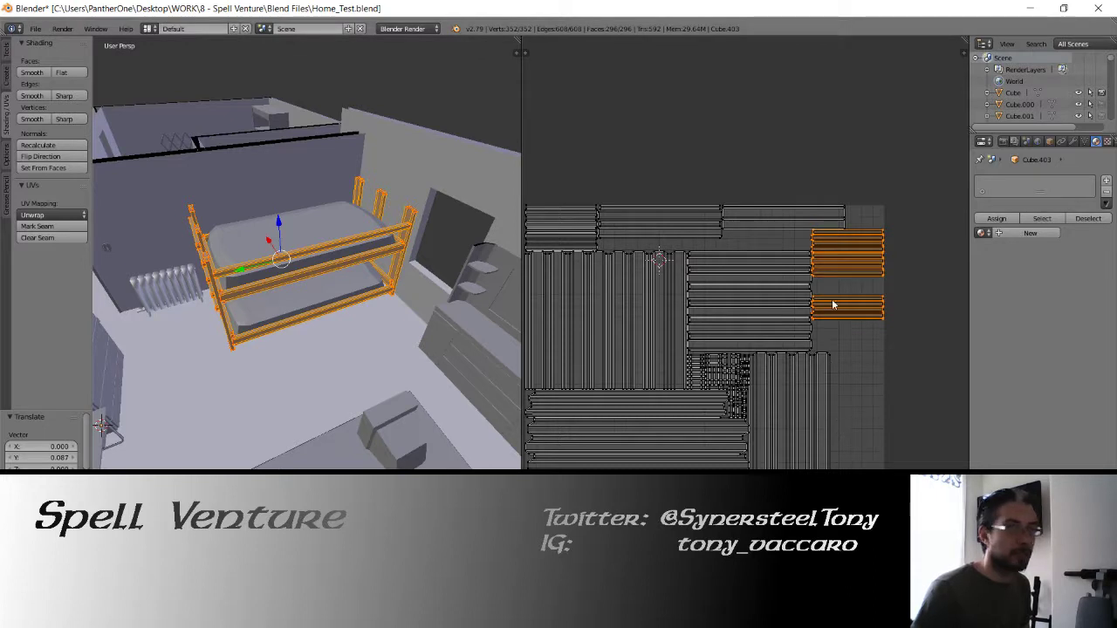
# Move the lower short island group up by about 0.056 so it sits directly beneath the upper one.
pyautogui.moveTo(833, 304); pyautogui.dragTo(767, 344, button='middle')
pyautogui.scroll(5, 763, 391)
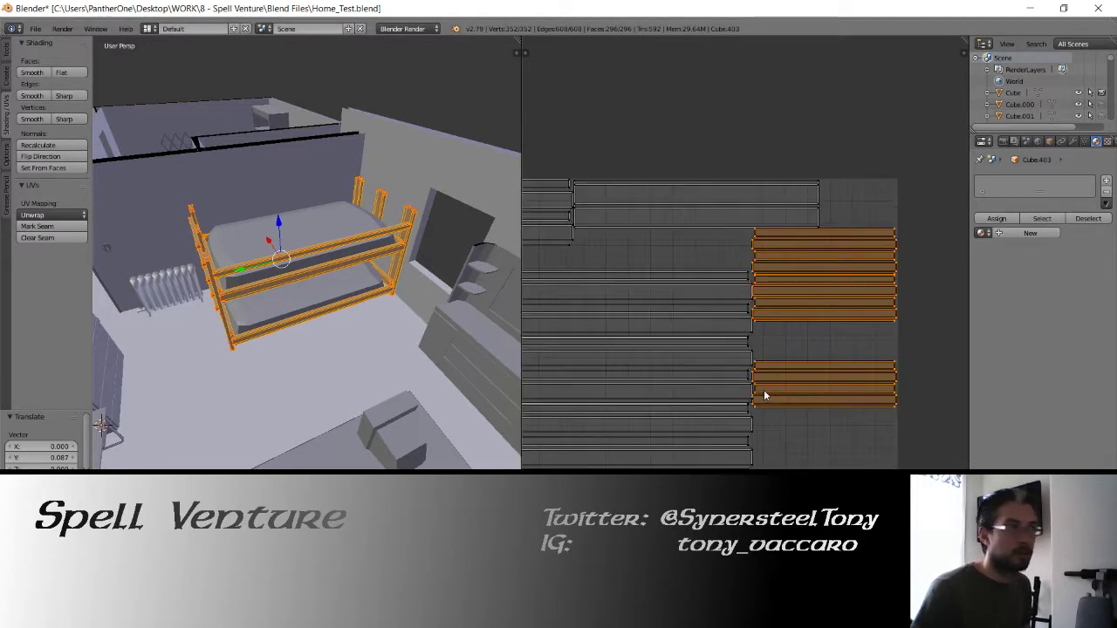
pyautogui.moveTo(814, 386); pyautogui.dragTo(670, 284, button='middle')
pyautogui.rightClick(695, 346)
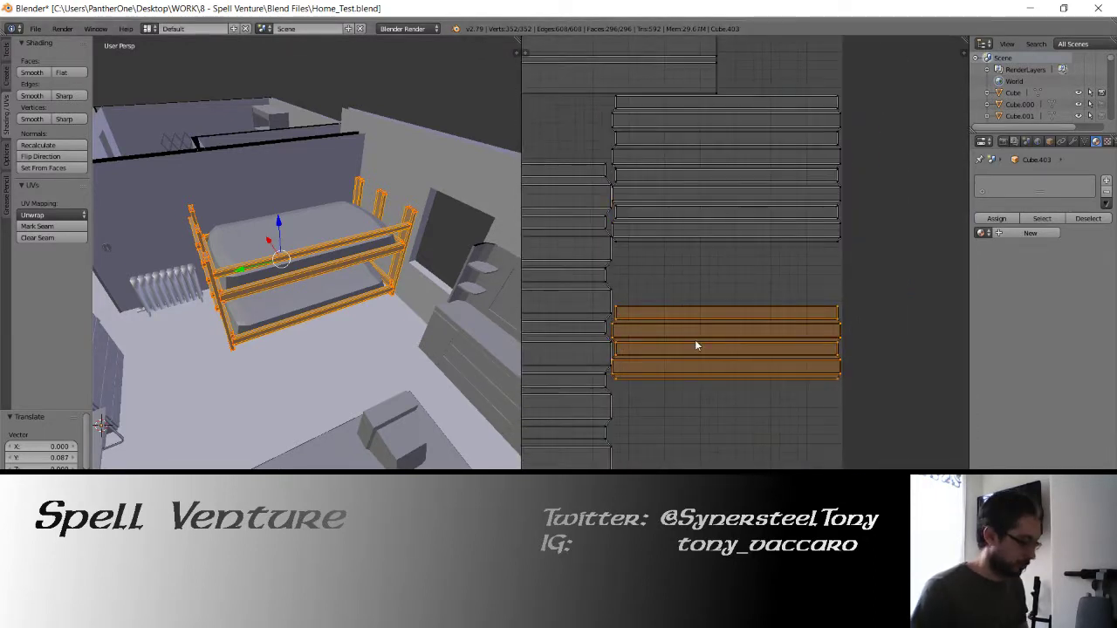
pyautogui.moveTo(696, 343); pyautogui.dragTo(707, 282, button='right')
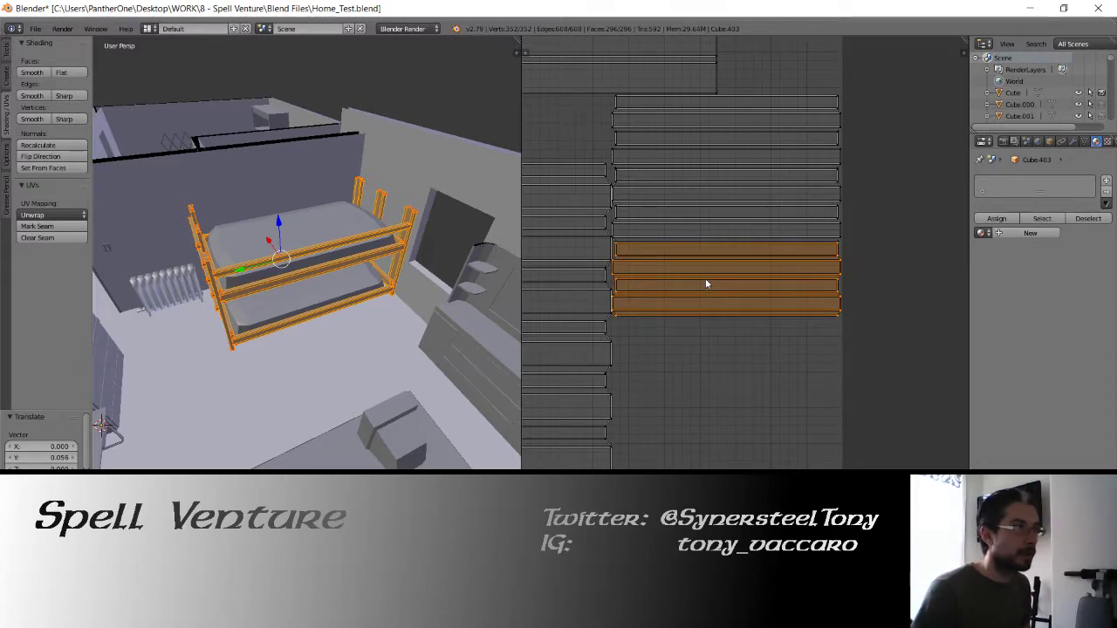
# Select the two vertical island groups in the lower right of the UV layout and rotate them 90°.
pyautogui.scroll(-3, 705, 282)
pyautogui.moveTo(705, 281); pyautogui.dragTo(762, 249, button='middle')
pyautogui.scroll(4, 826, 307)
pyautogui.rightClick(826, 307)
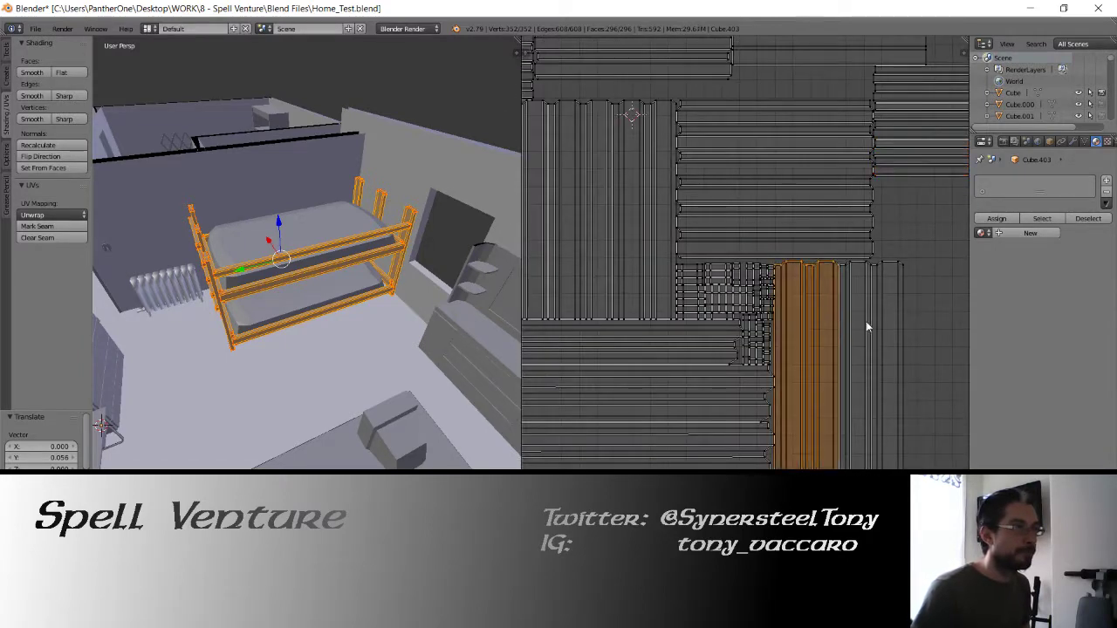
pyautogui.keyDown('shift'); pyautogui.rightClick(868, 327); pyautogui.keyUp('shift')
pyautogui.moveTo(868, 327); pyautogui.dragTo(778, 321, button='middle')
pyautogui.write('r90')
pyautogui.press('Return')
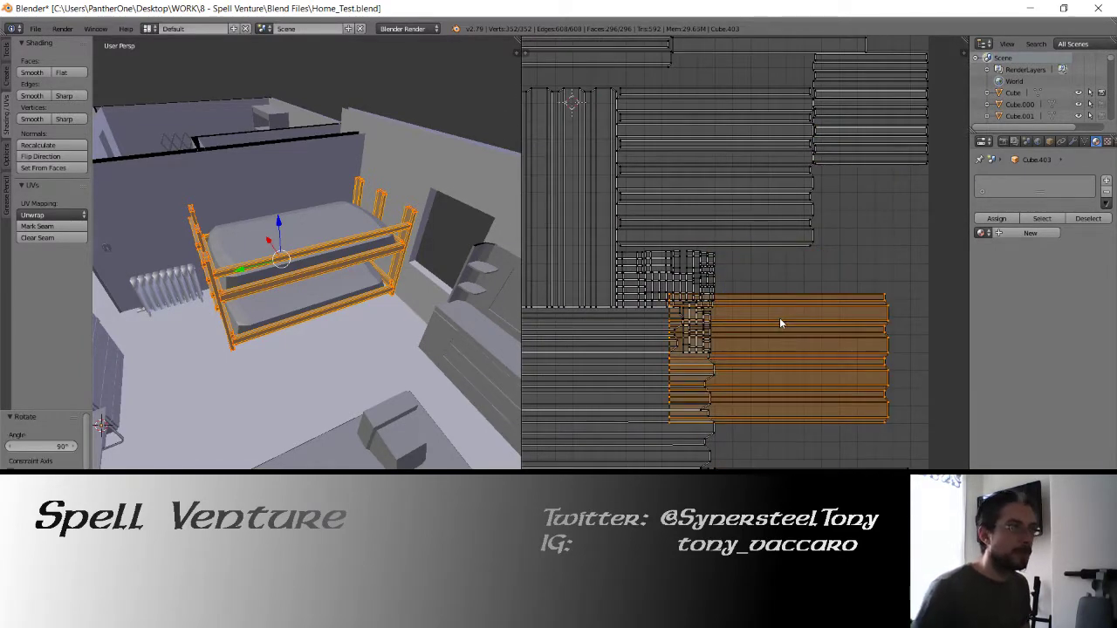
# Fit the rotated island group against the UV layout's right edge, moving it about 0.072 in X and 0.073 in Y and scaling it to about 0.959.
pyautogui.press('g')
pyautogui.click(821, 277)
pyautogui.press('s')
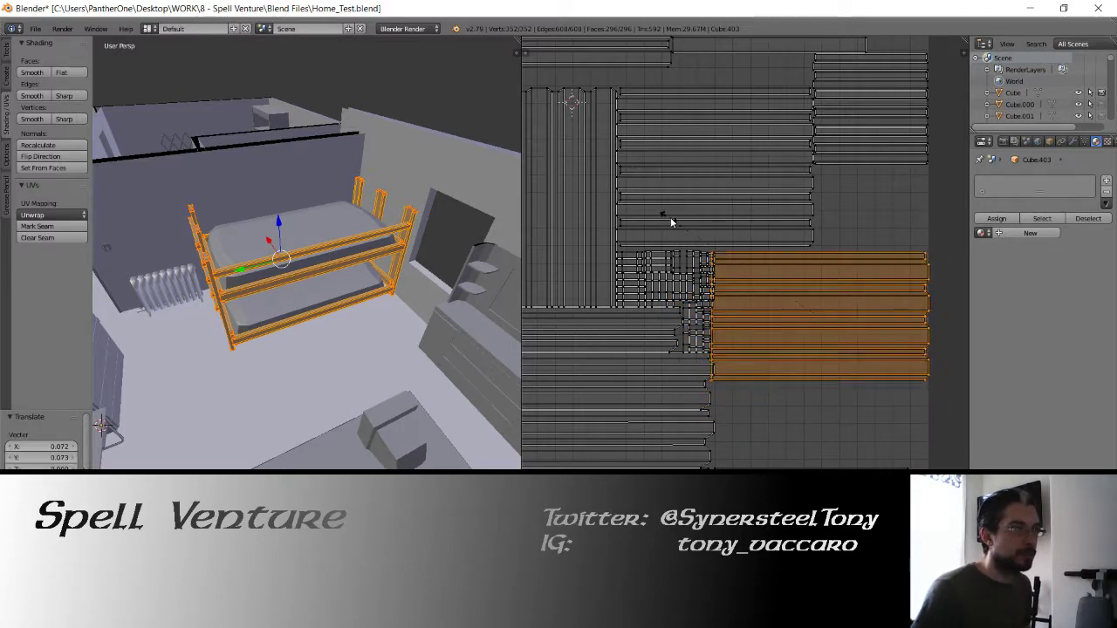
pyautogui.press('g')
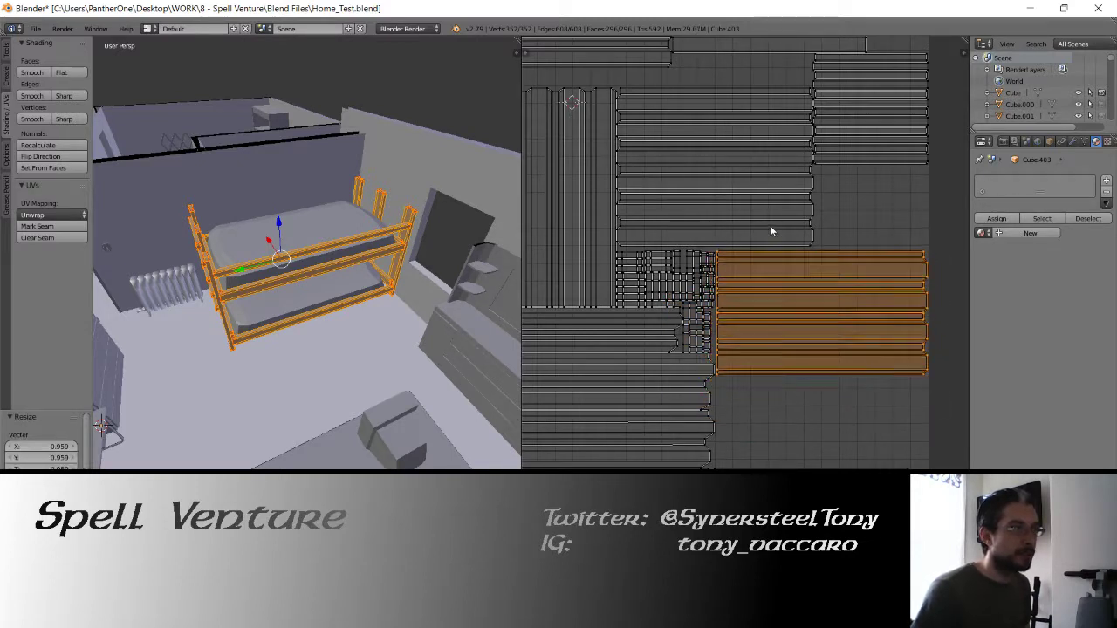
# Select the islands in the UV layout's lower-right corner and move them about 0.032 in X and 0.162 in Y, beneath the resized group.
pyautogui.moveTo(820, 259); pyautogui.dragTo(748, 197, button='middle')
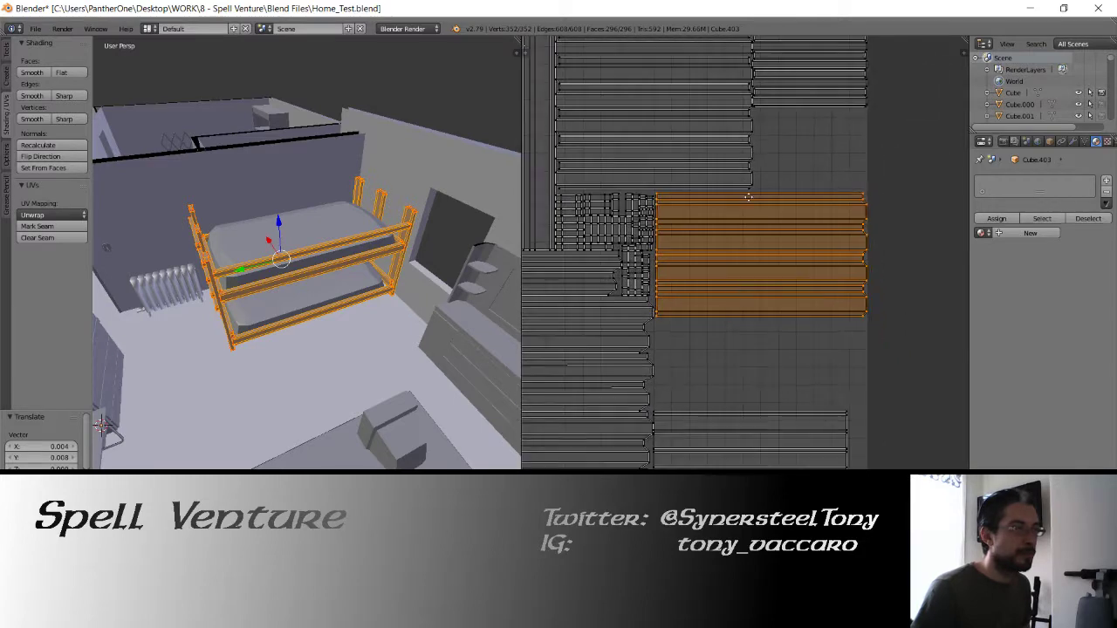
pyautogui.press('l')
pyautogui.moveTo(744, 506); pyautogui.dragTo(729, 433, button='middle')
pyautogui.hotkey('shift', 'l')
pyautogui.hotkey('shift', 'l')
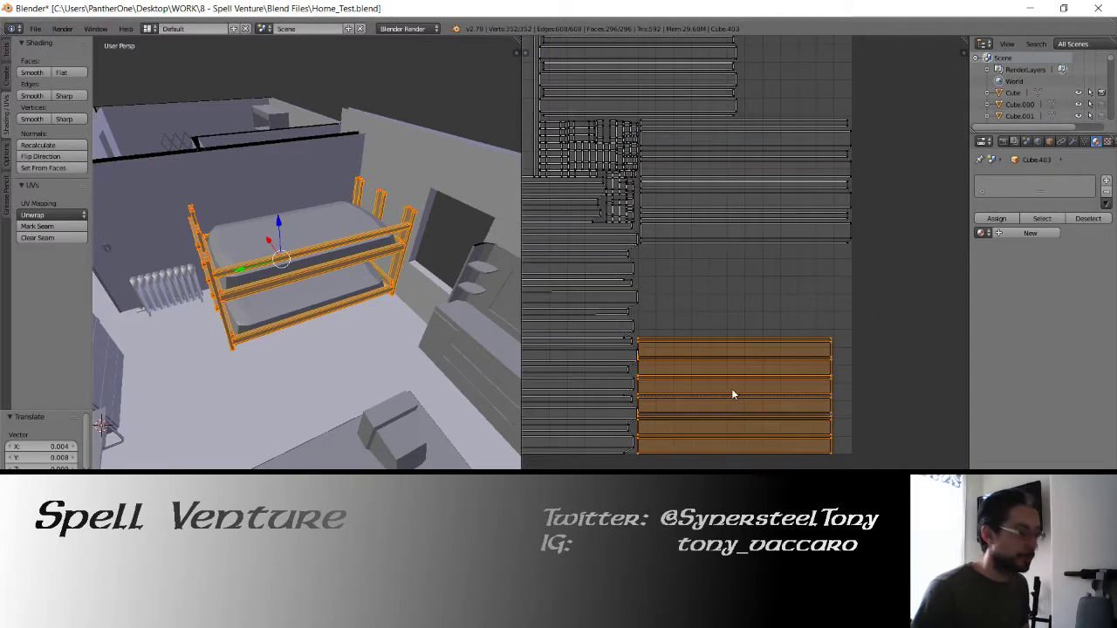
pyautogui.press('g')
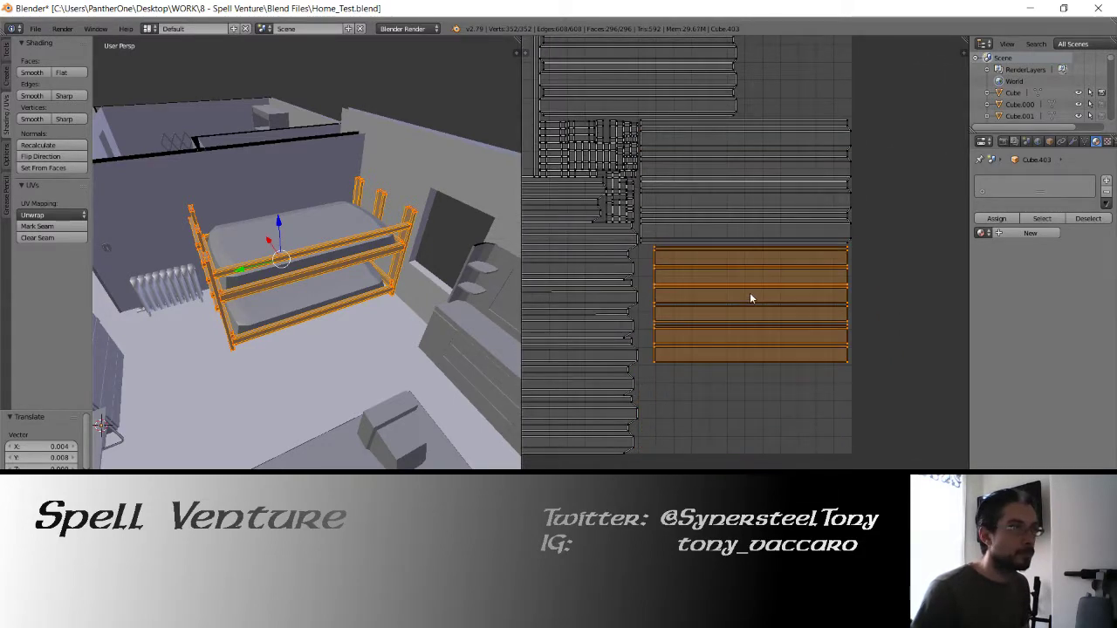
pyautogui.click(766, 289)
# Rotate the large block of vertical islands on the UV layout's left side by 90° and align it with the left edge beneath the upper group.
pyautogui.moveTo(676, 298); pyautogui.dragTo(880, 302, button='middle')
pyautogui.moveTo(683, 197); pyautogui.dragTo(788, 413, button='middle')
pyautogui.press('l')
pyautogui.hotkey('shift', 'l')
pyautogui.hotkey('shift', 'l')
pyautogui.hotkey('shift', 'l')
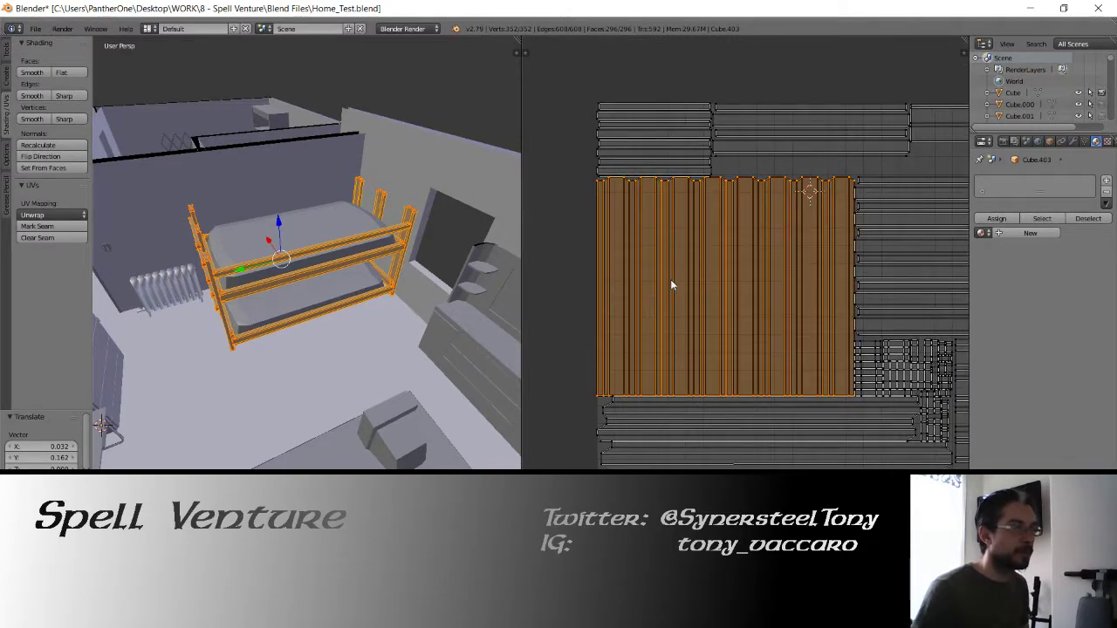
pyautogui.write('r90')
pyautogui.press('Return')
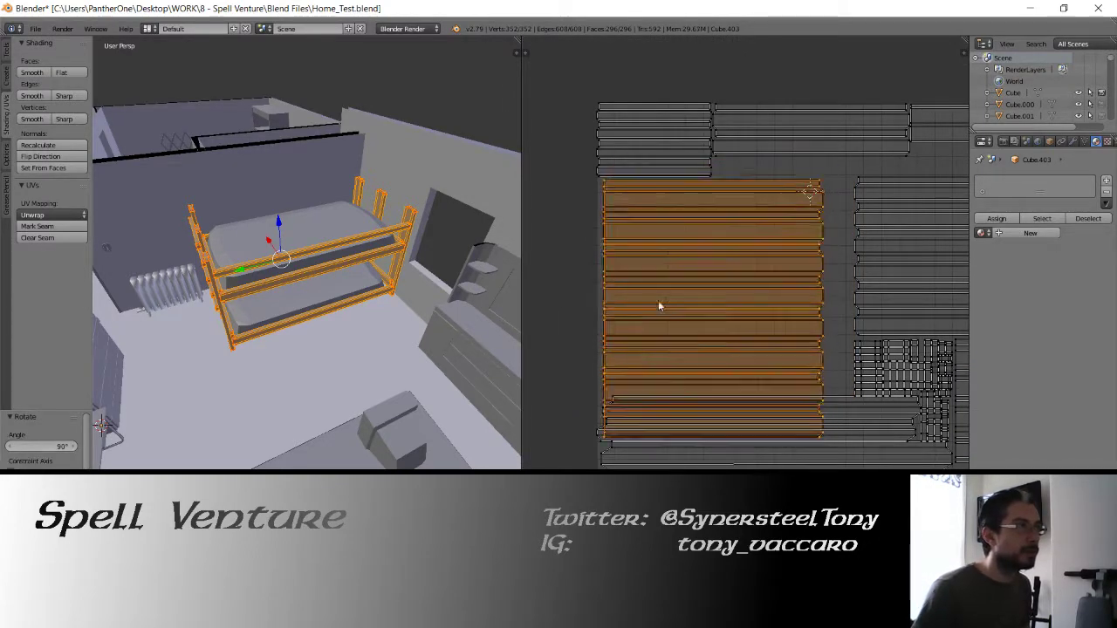
pyautogui.press('g')
pyautogui.click(655, 299)
# Move the rotated block's lowest island group about 0.613 in X and -0.391 in Y to the lower-right corner, shrinking it slightly to fit.
pyautogui.moveTo(706, 391); pyautogui.dragTo(626, 287, button='middle')
pyautogui.press('l')
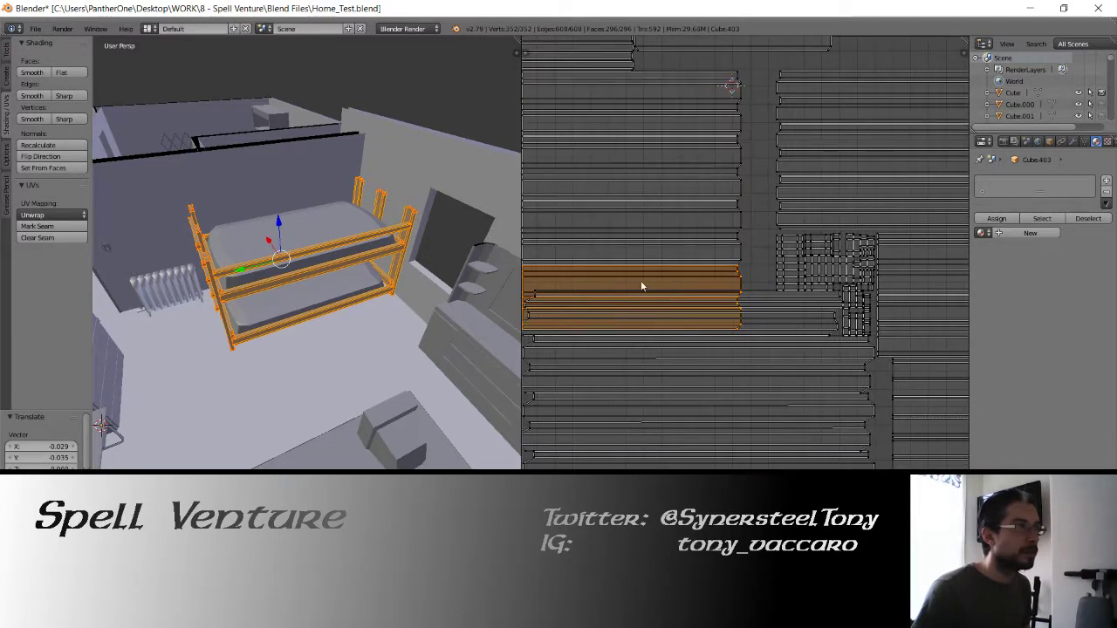
pyautogui.moveTo(860, 395); pyautogui.dragTo(662, 253, button='middle')
pyautogui.press('g')
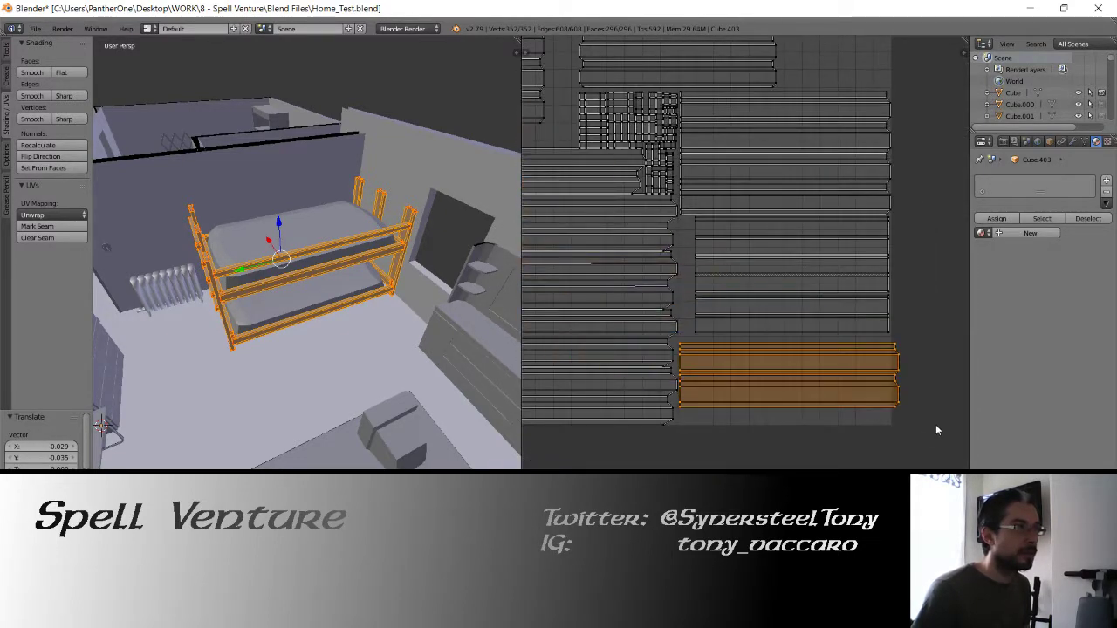
pyautogui.click(930, 426)
pyautogui.press('s')
pyautogui.click(680, 268)
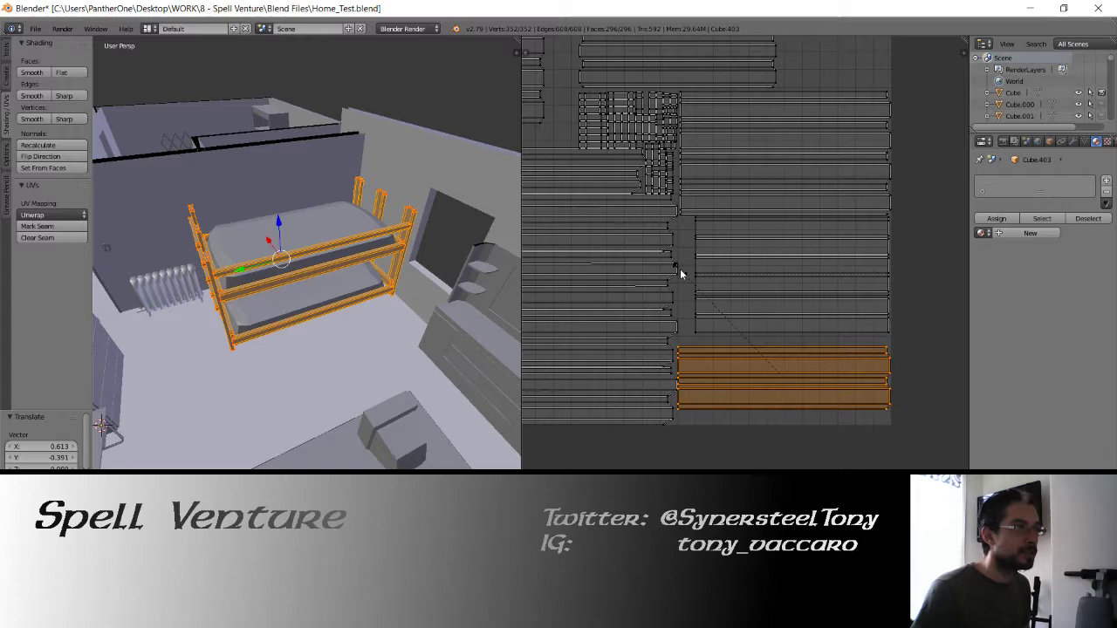
pyautogui.press('g')
pyautogui.click(744, 324)
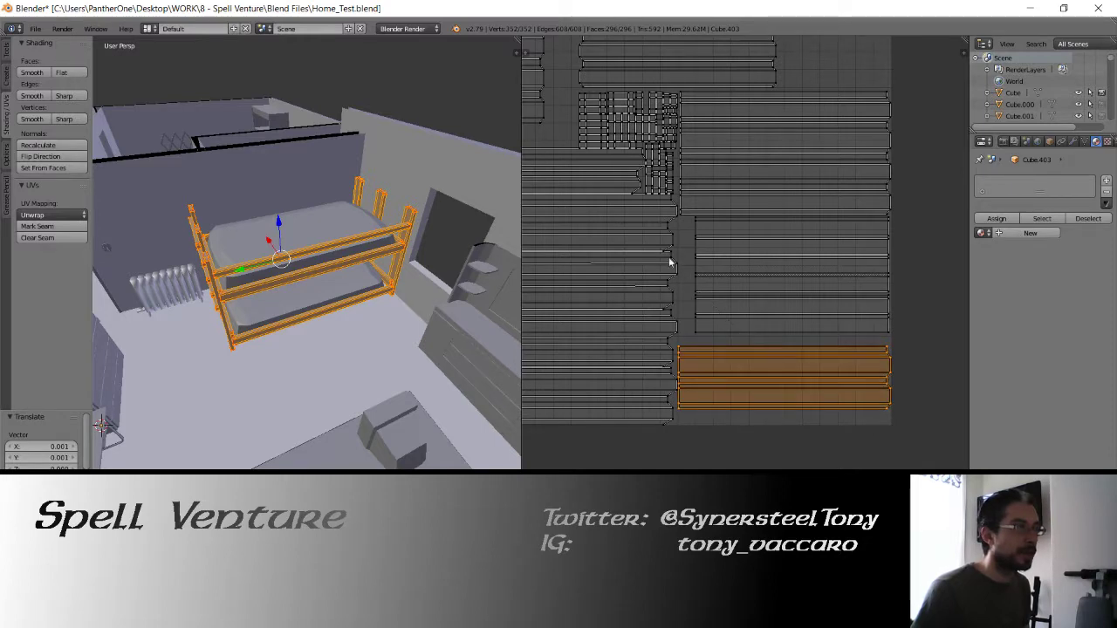
# Select the three stacked island groups in the UV layout's upper middle and move them about -0.060 in X and 0.031 in Y beside the left block.
pyautogui.moveTo(668, 258); pyautogui.dragTo(796, 409, button='middle')
pyautogui.moveTo(652, 295); pyautogui.dragTo(717, 365, button='middle')
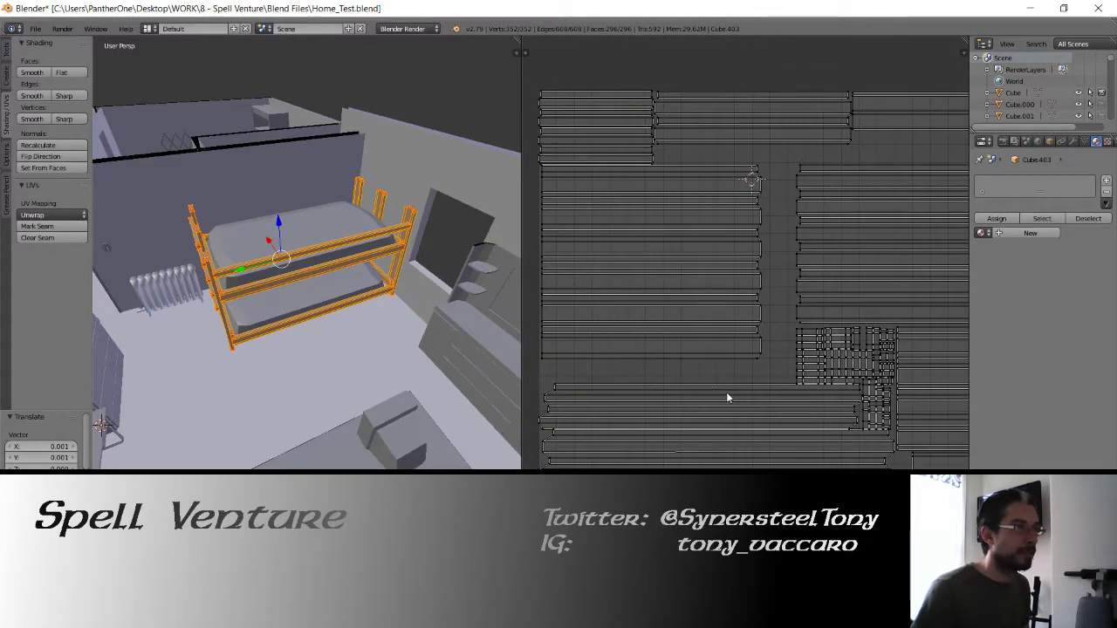
pyautogui.moveTo(814, 379); pyautogui.dragTo(654, 367, button='middle')
pyautogui.rightClick(716, 164)
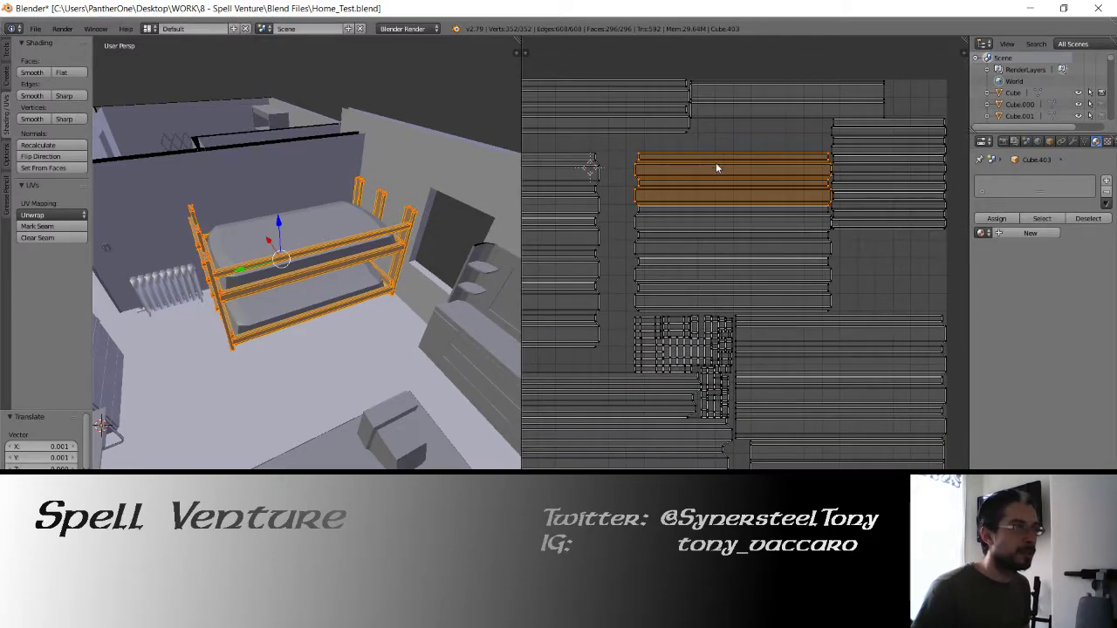
pyautogui.keyDown('shift'); pyautogui.rightClick(725, 229); pyautogui.keyUp('shift')
pyautogui.keyDown('shift'); pyautogui.rightClick(732, 292); pyautogui.keyUp('shift')
pyautogui.press('g')
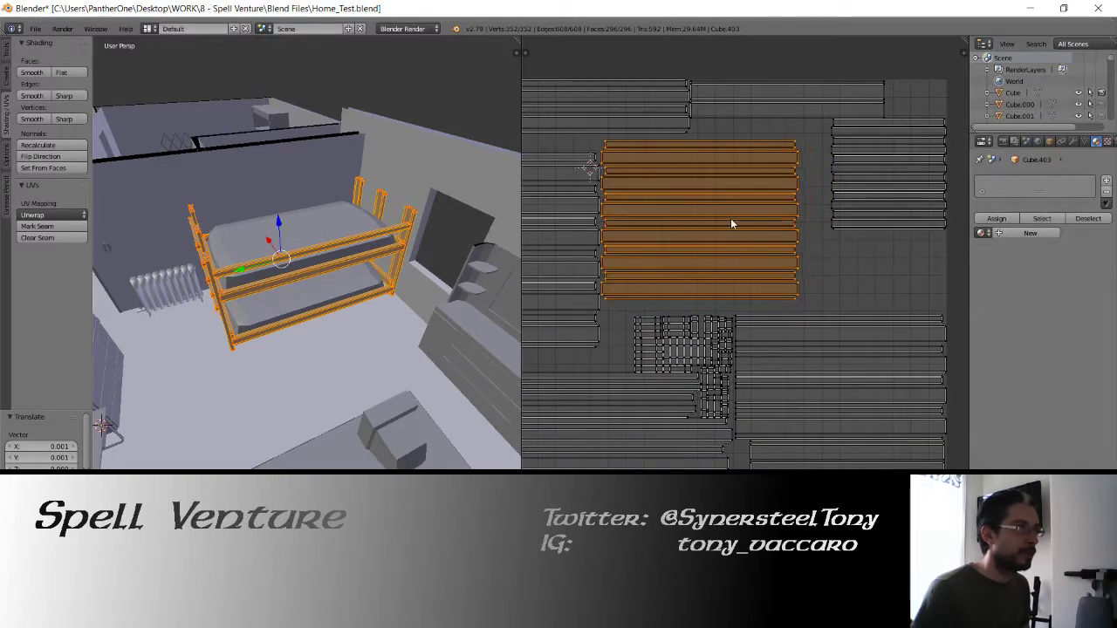
pyautogui.click(734, 200)
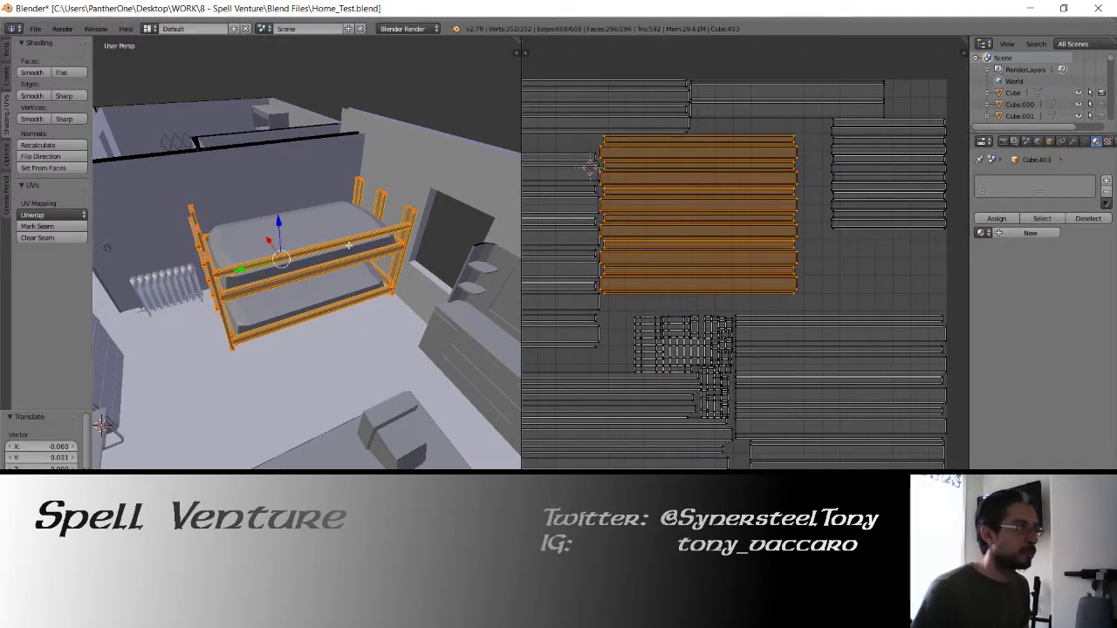
# Select all the upright small islands in the central cluster and rotate them 90°.
pyautogui.moveTo(784, 197); pyautogui.dragTo(726, 237, button='middle')
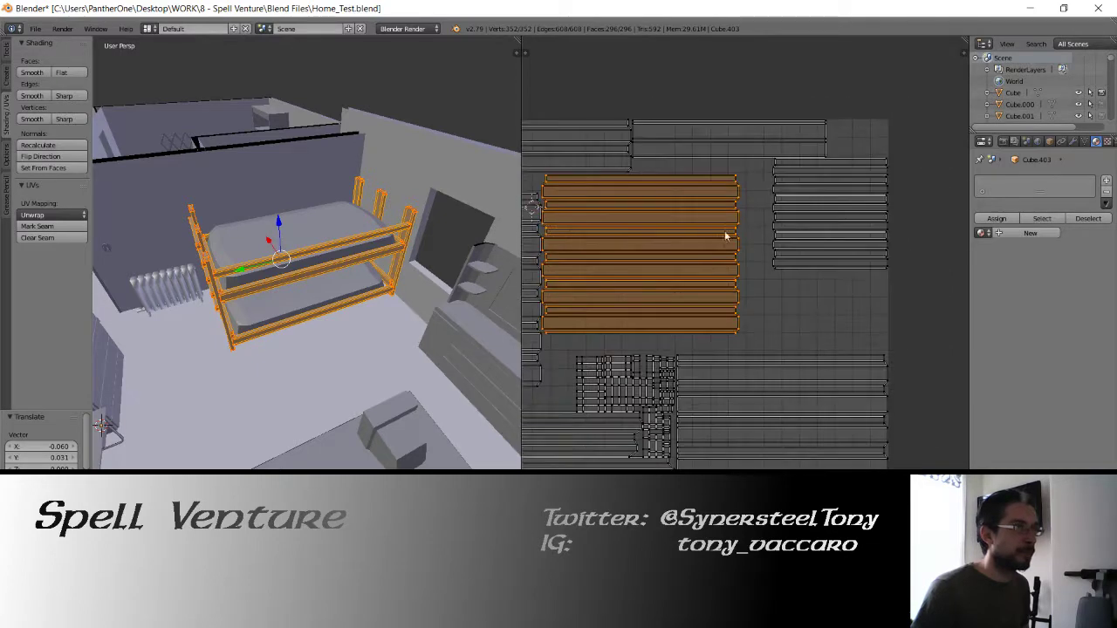
pyautogui.rightClick(666, 363)
pyautogui.moveTo(635, 344); pyautogui.dragTo(682, 249, button='middle')
pyautogui.scroll(5, 727, 272)
pyautogui.keyDown('shift'); pyautogui.rightClick(663, 223); pyautogui.keyUp('shift')
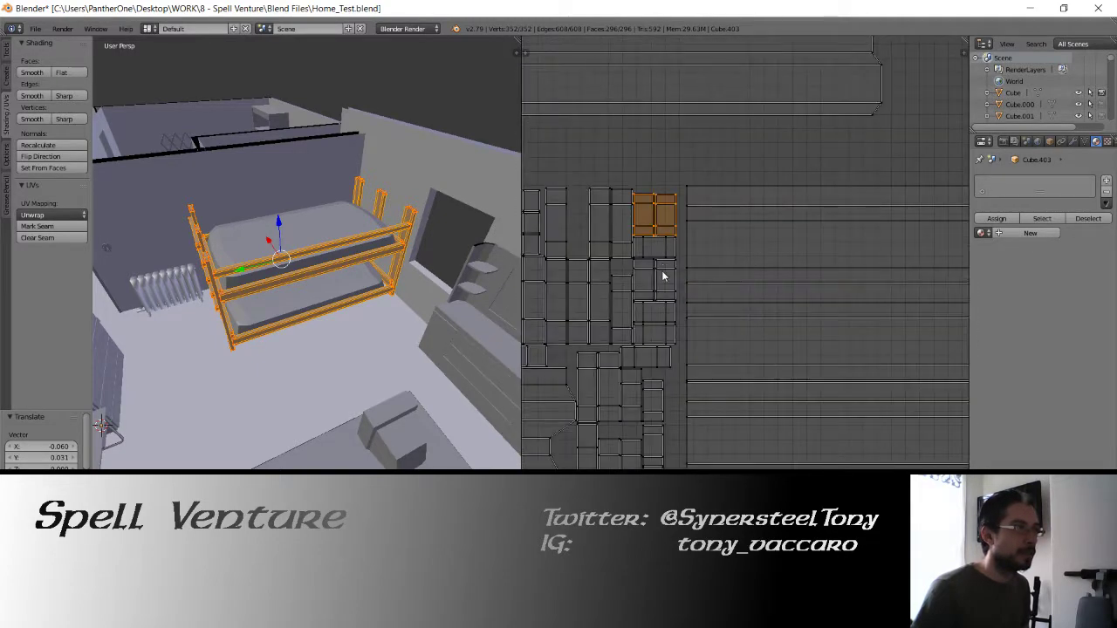
pyautogui.keyDown('shift'); pyautogui.rightClick(664, 277); pyautogui.keyUp('shift')
pyautogui.keyDown('shift'); pyautogui.rightClick(650, 289); pyautogui.keyUp('shift')
pyautogui.keyDown('shift'); pyautogui.rightClick(625, 301); pyautogui.keyUp('shift')
pyautogui.keyDown('shift'); pyautogui.rightClick(601, 220); pyautogui.keyUp('shift')
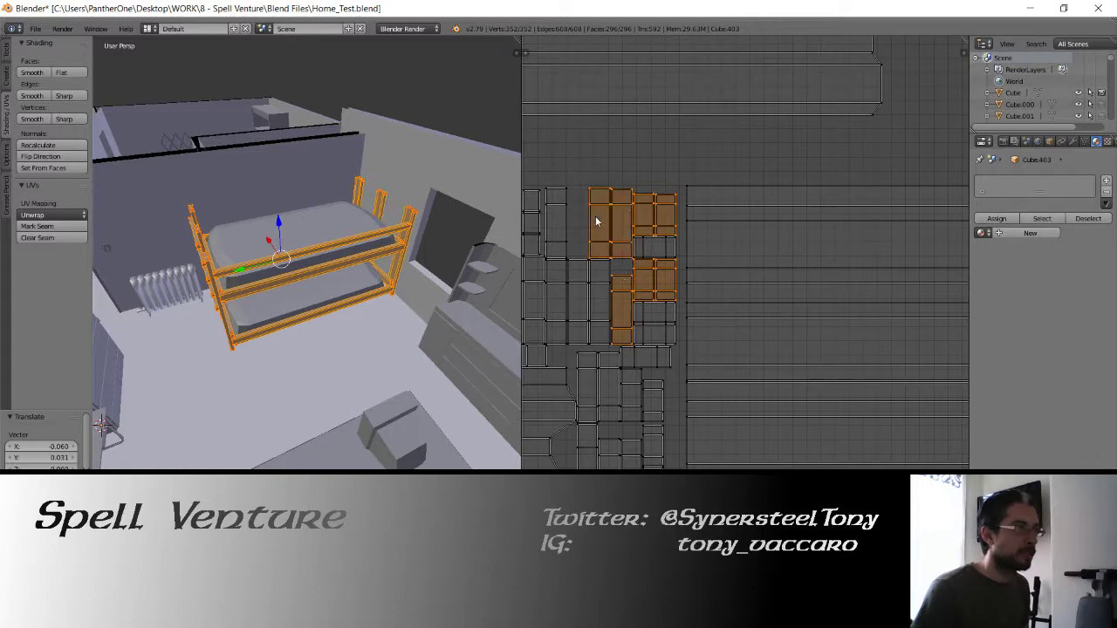
pyautogui.moveTo(609, 283); pyautogui.dragTo(701, 267, button='middle')
pyautogui.keyDown('shift'); pyautogui.rightClick(648, 204); pyautogui.keyUp('shift')
pyautogui.keyDown('shift'); pyautogui.rightClick(698, 364); pyautogui.keyUp('shift')
pyautogui.keyDown('shift'); pyautogui.rightClick(678, 373); pyautogui.keyUp('shift')
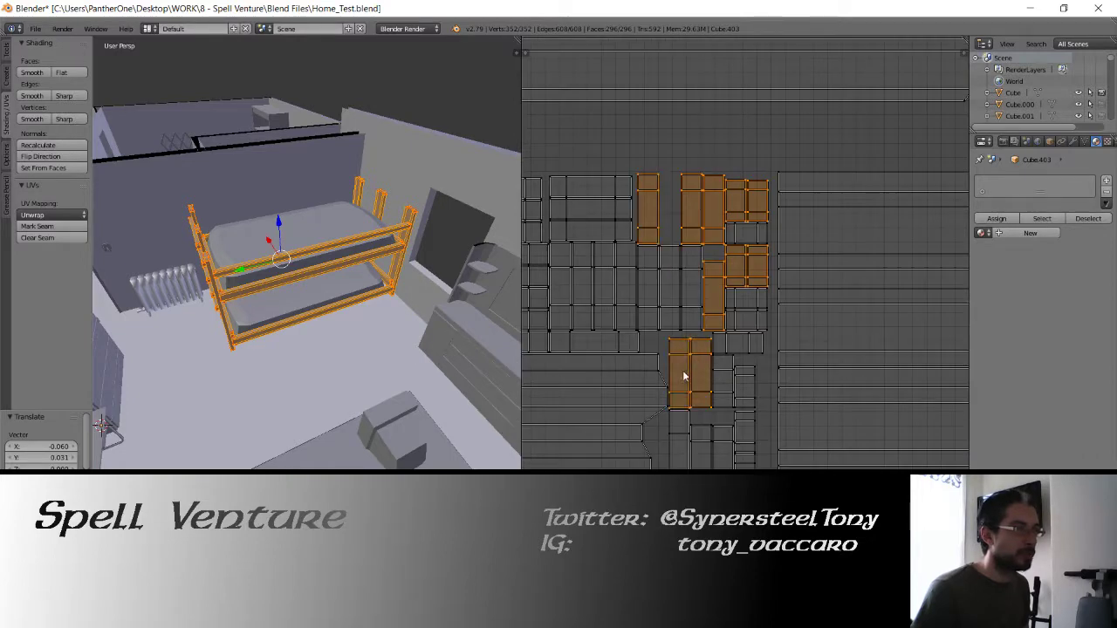
pyautogui.keyDown('shift'); pyautogui.rightClick(725, 385); pyautogui.keyUp('shift')
pyautogui.keyDown('shift'); pyautogui.rightClick(746, 397); pyautogui.keyUp('shift')
pyautogui.keyDown('shift'); pyautogui.rightClick(749, 444); pyautogui.keyUp('shift')
pyautogui.keyDown('shift'); pyautogui.rightClick(721, 449); pyautogui.keyUp('shift')
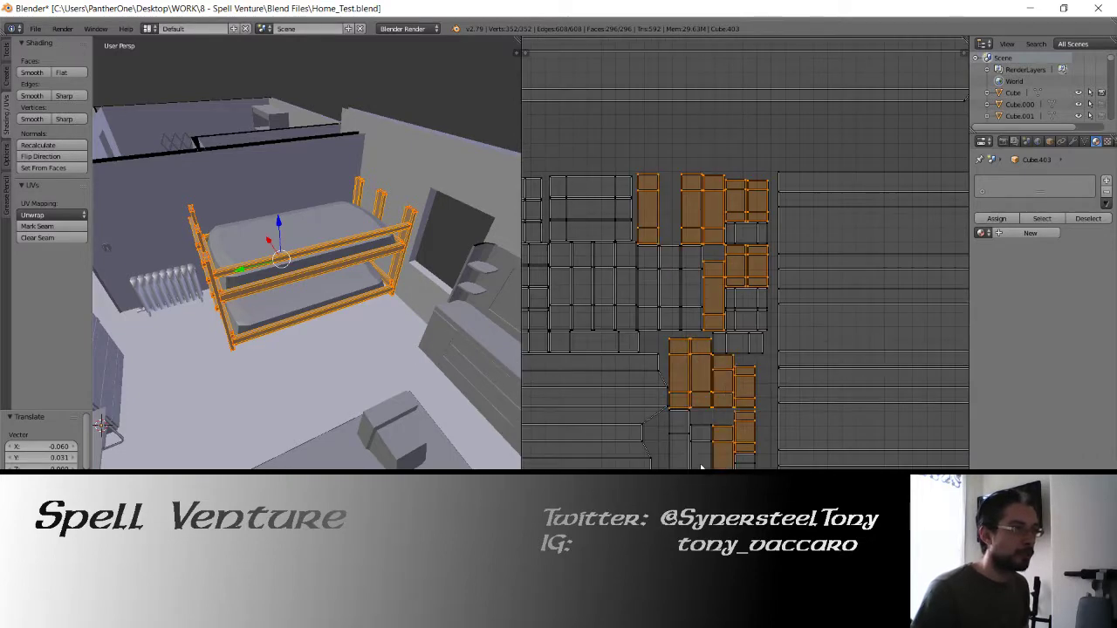
pyautogui.keyDown('shift'); pyautogui.rightClick(701, 449); pyautogui.keyUp('shift')
pyautogui.keyDown('shift'); pyautogui.rightClick(679, 463); pyautogui.keyUp('shift')
pyautogui.moveTo(621, 334); pyautogui.dragTo(690, 358, button='middle')
pyautogui.keyDown('shift'); pyautogui.rightClick(758, 336); pyautogui.keyUp('shift')
pyautogui.keyDown('shift'); pyautogui.rightClick(741, 325); pyautogui.keyUp('shift')
pyautogui.keyDown('shift'); pyautogui.rightClick(699, 323); pyautogui.keyUp('shift')
pyautogui.keyDown('shift'); pyautogui.rightClick(692, 319); pyautogui.keyUp('shift')
pyautogui.keyDown('shift'); pyautogui.rightClick(671, 315); pyautogui.keyUp('shift')
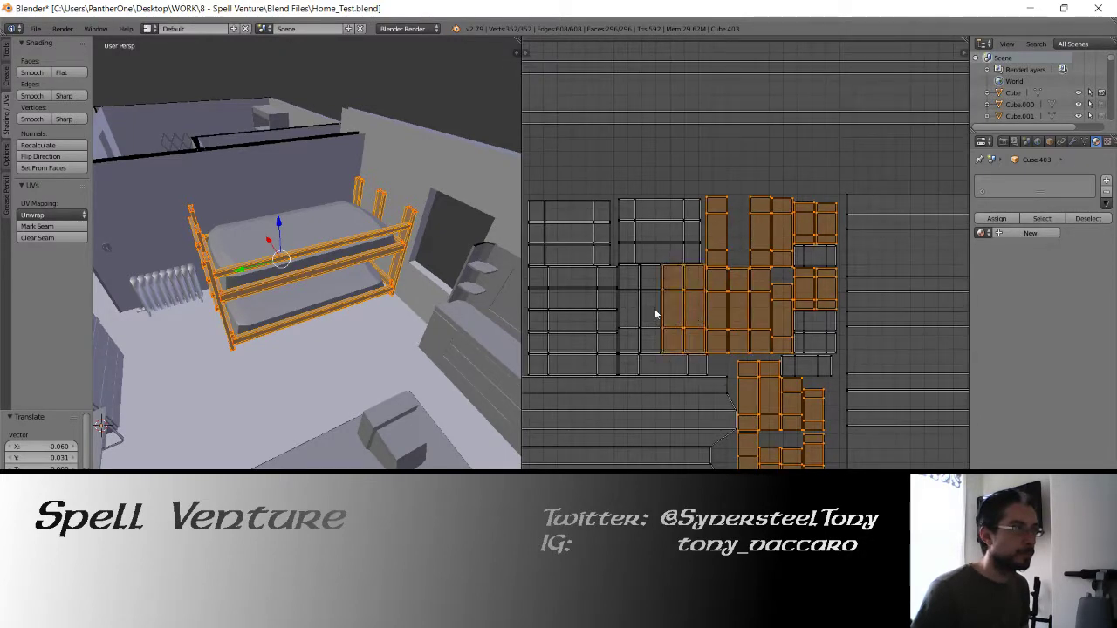
pyautogui.write('r90')
pyautogui.press('Return')
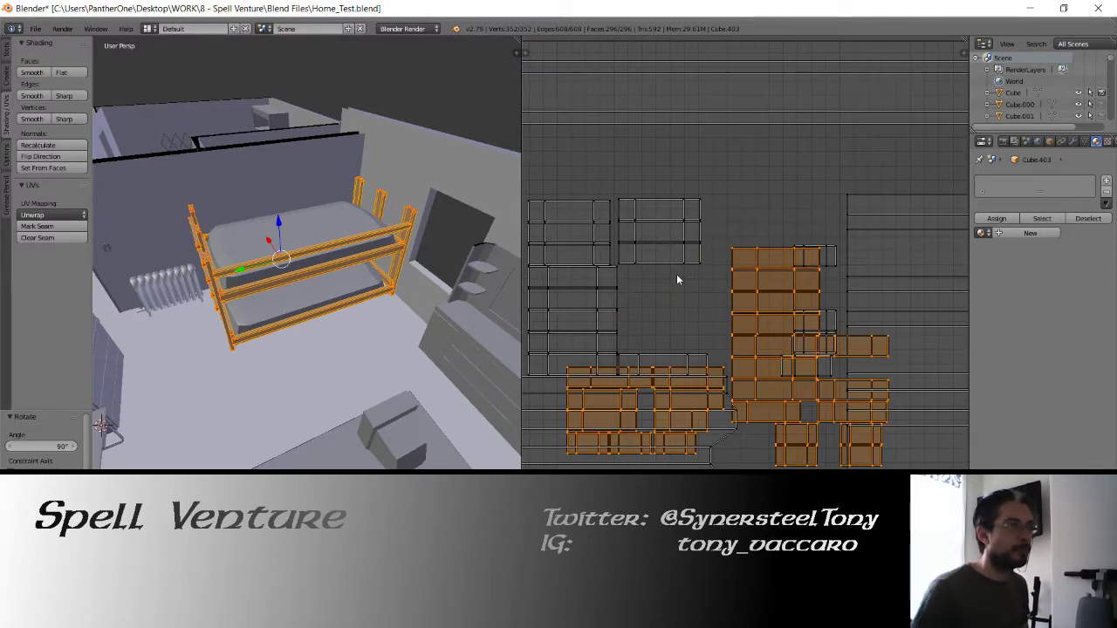
# Move the rotated small islands about -0.015 in X and 0.065 in Y, and deselect the tall central stack with the islands directly beneath it.
pyautogui.press('g')
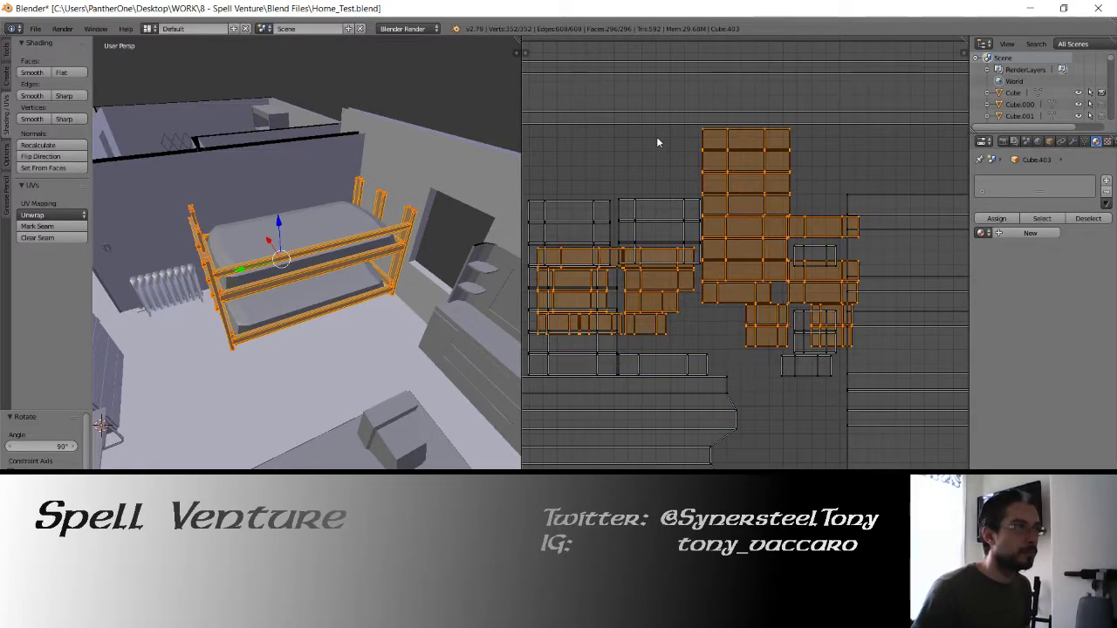
pyautogui.click(660, 138)
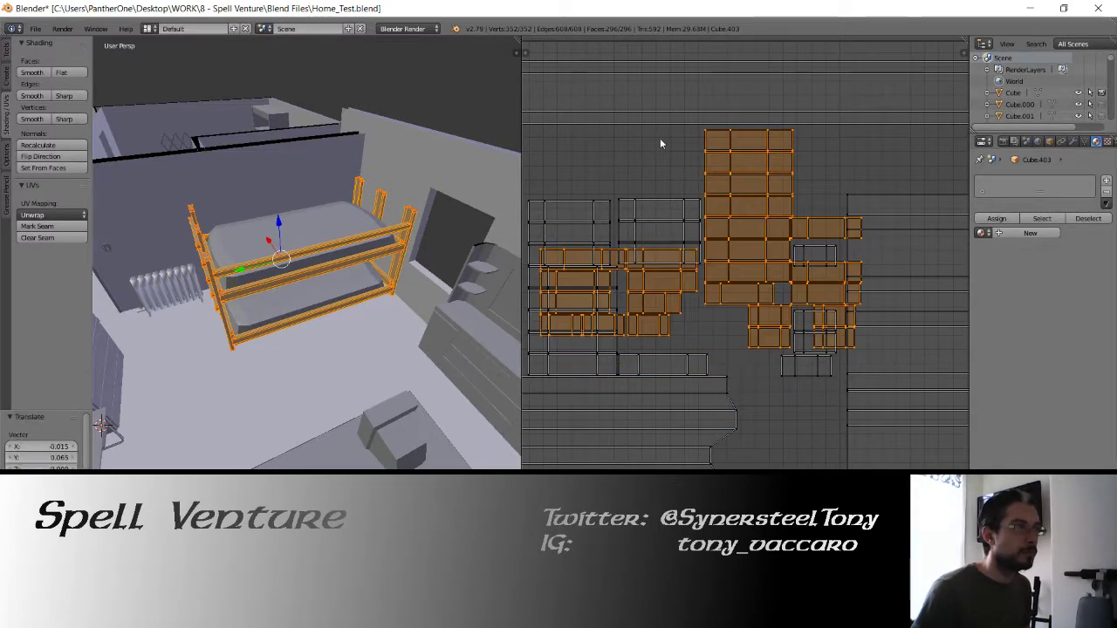
pyautogui.keyDown('shift'); pyautogui.rightClick(738, 149); pyautogui.keyUp('shift')
pyautogui.keyDown('shift'); pyautogui.rightClick(744, 189); pyautogui.keyUp('shift')
pyautogui.keyDown('shift'); pyautogui.rightClick(751, 208); pyautogui.keyUp('shift')
pyautogui.keyDown('shift'); pyautogui.rightClick(754, 228); pyautogui.keyUp('shift')
pyautogui.keyDown('shift'); pyautogui.rightClick(791, 246); pyautogui.keyUp('shift')
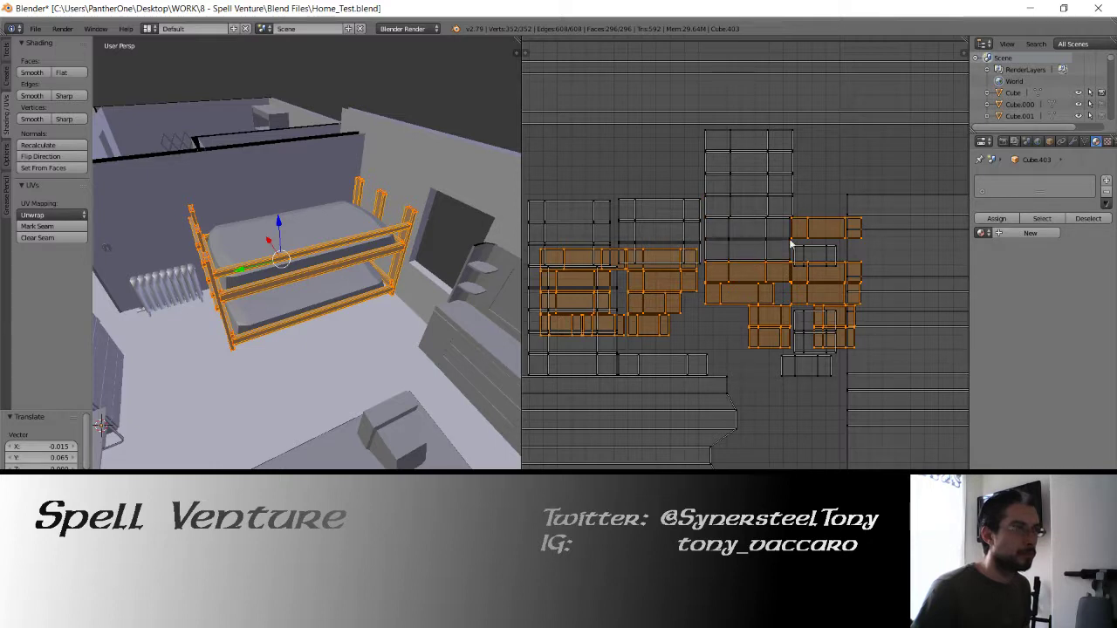
pyautogui.keyDown('shift'); pyautogui.rightClick(766, 275); pyautogui.keyUp('shift')
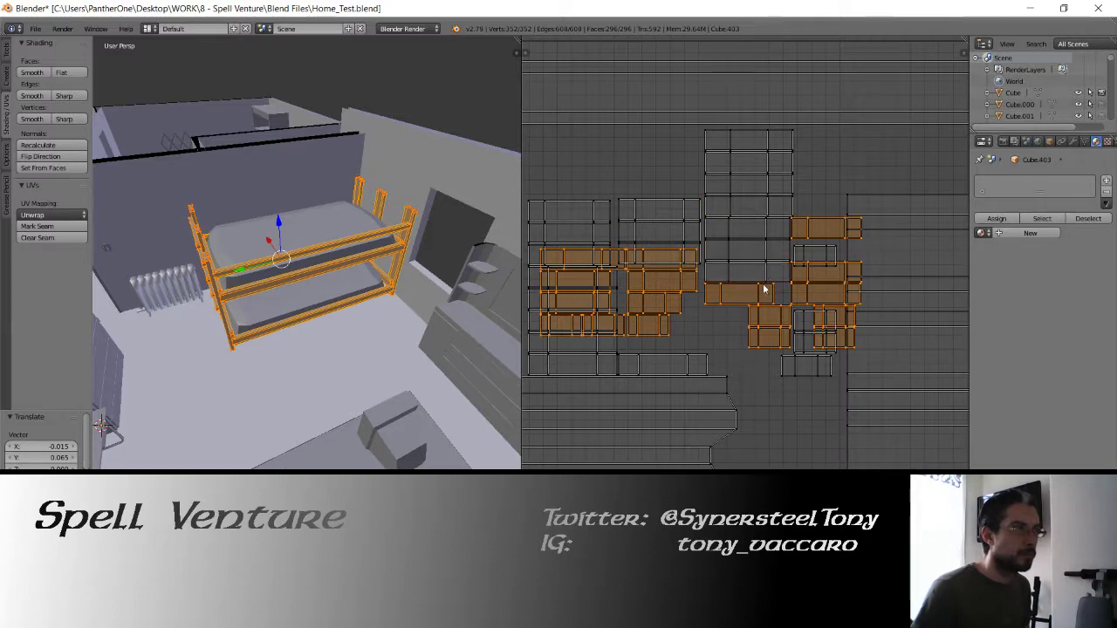
pyautogui.keyDown('shift'); pyautogui.rightClick(758, 297); pyautogui.keyUp('shift')
pyautogui.keyDown('shift'); pyautogui.rightClick(762, 319); pyautogui.keyUp('shift')
pyautogui.keyDown('shift'); pyautogui.rightClick(768, 340); pyautogui.keyUp('shift')
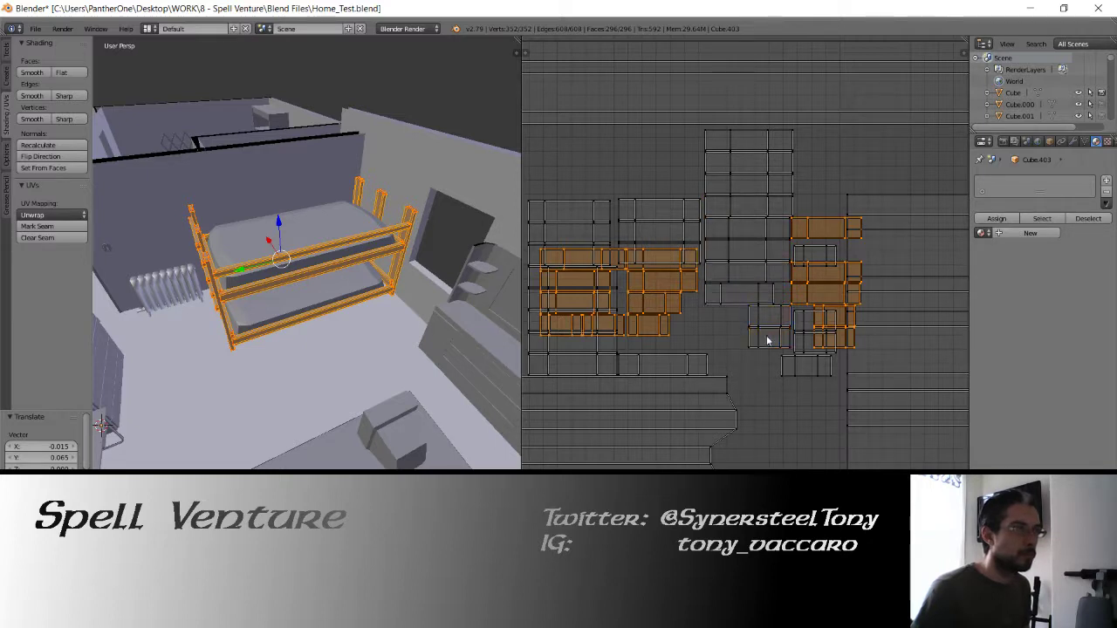
# Move the remaining selected islands down by about 0.010 and deselect the four that sit beneath the cluster's middle column.
pyautogui.press('g')
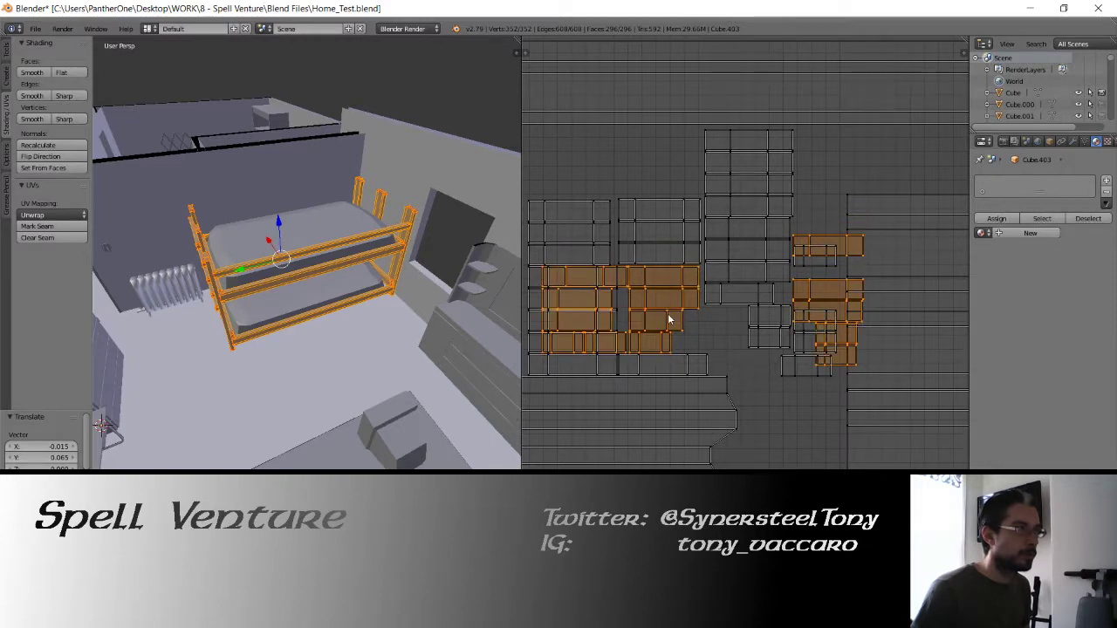
pyautogui.keyDown('shift'); pyautogui.rightClick(660, 285); pyautogui.keyUp('shift')
pyautogui.keyDown('shift'); pyautogui.rightClick(659, 305); pyautogui.keyUp('shift')
pyautogui.keyDown('shift'); pyautogui.rightClick(656, 328); pyautogui.keyUp('shift')
pyautogui.keyDown('shift'); pyautogui.rightClick(657, 345); pyautogui.keyUp('shift')
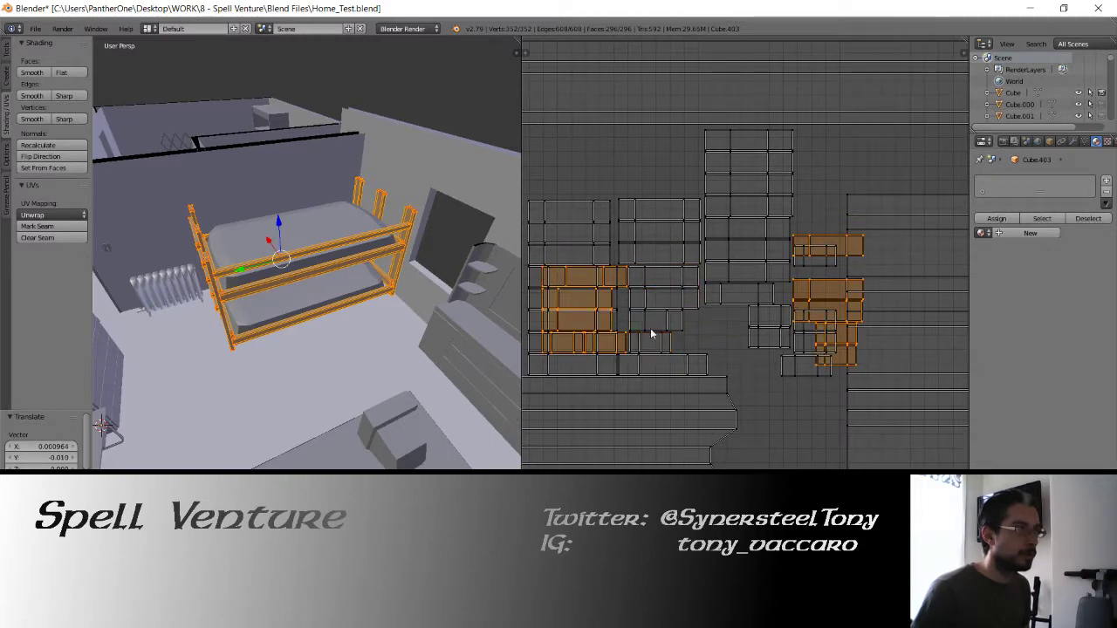
# Move the remaining selected islands about 0.043 in X and 0.074 in Y, and deselect the three islands stacked above the cluster's middle column.
pyautogui.press('g')
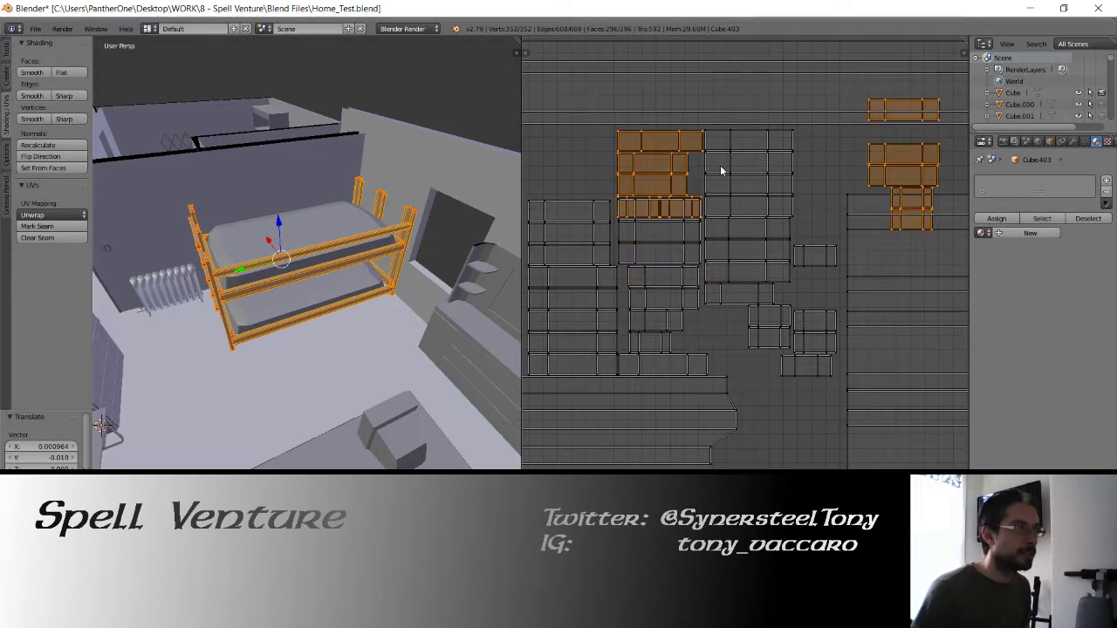
pyautogui.click(717, 173)
pyautogui.keyDown('shift'); pyautogui.rightClick(672, 185); pyautogui.keyUp('shift')
pyautogui.keyDown('shift'); pyautogui.rightClick(672, 164); pyautogui.keyUp('shift')
pyautogui.keyDown('shift'); pyautogui.rightClick(673, 144); pyautogui.keyUp('shift')
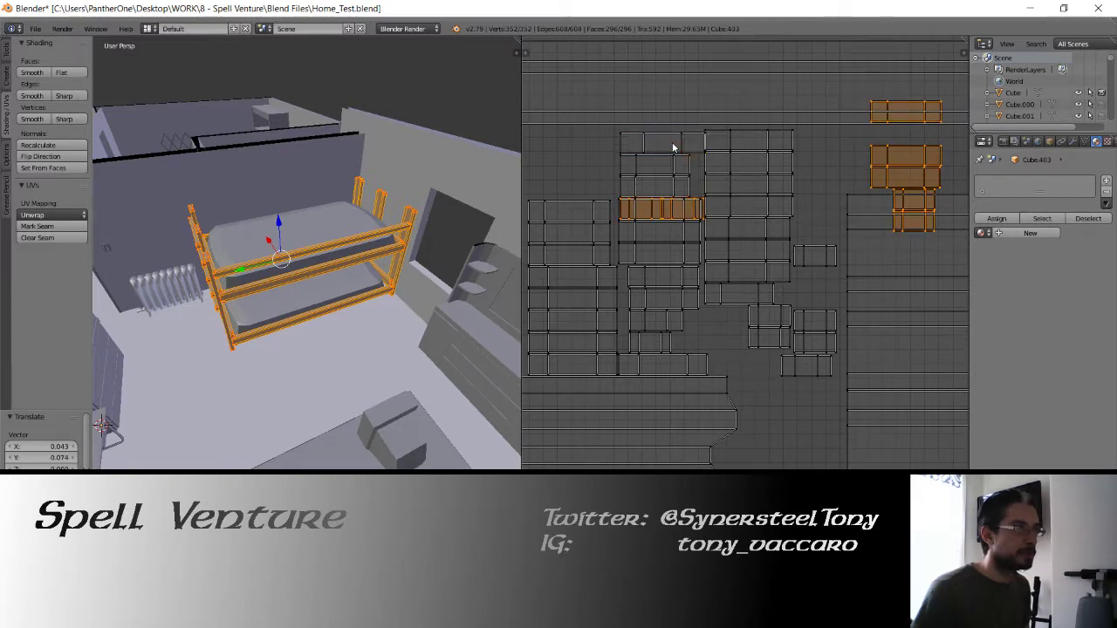
# Move the remaining selected islands about -0.051 in X and 0.012 in Y, and deselect the two small ones topping the cluster's left column.
pyautogui.press('g')
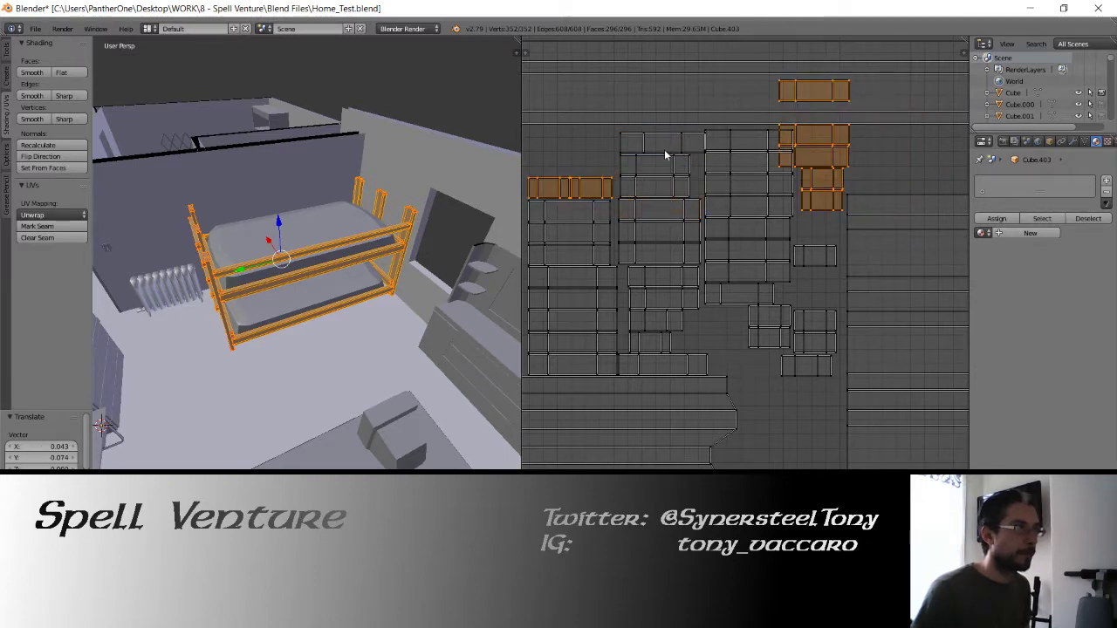
pyautogui.click(668, 154)
pyautogui.moveTo(686, 201); pyautogui.dragTo(748, 245, button='middle')
pyautogui.keyDown('shift'); pyautogui.rightClick(650, 260); pyautogui.keyUp('shift')
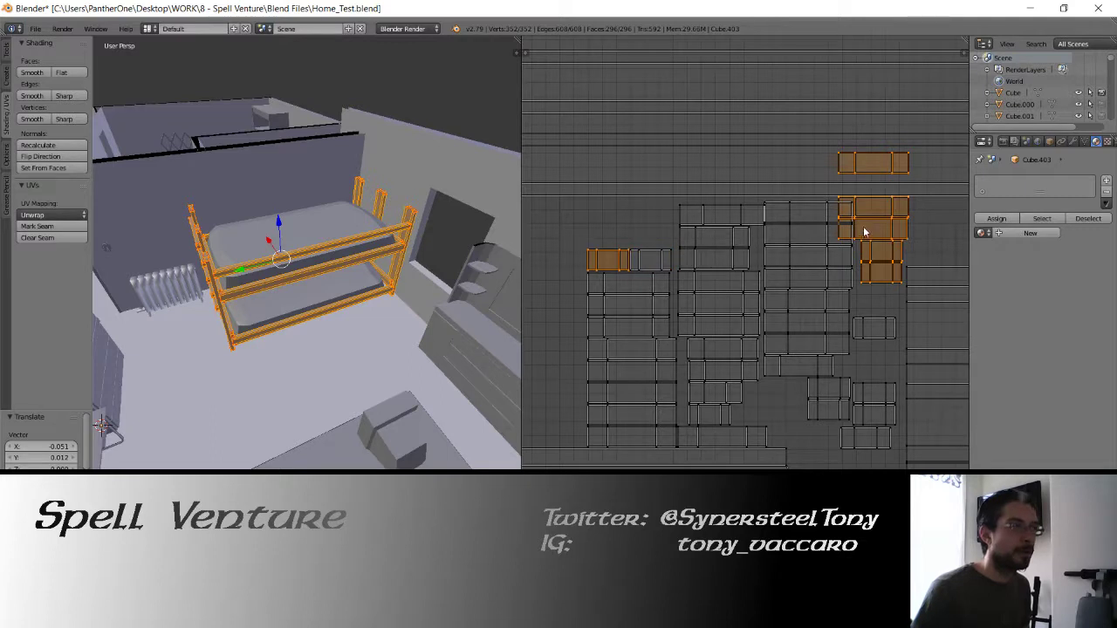
pyautogui.keyDown('shift'); pyautogui.rightClick(626, 262); pyautogui.keyUp('shift')
# Move the remaining selected islands about -0.130 in X and -0.003 in Y, and deselect the two wide ones above the left column.
pyautogui.press('g')
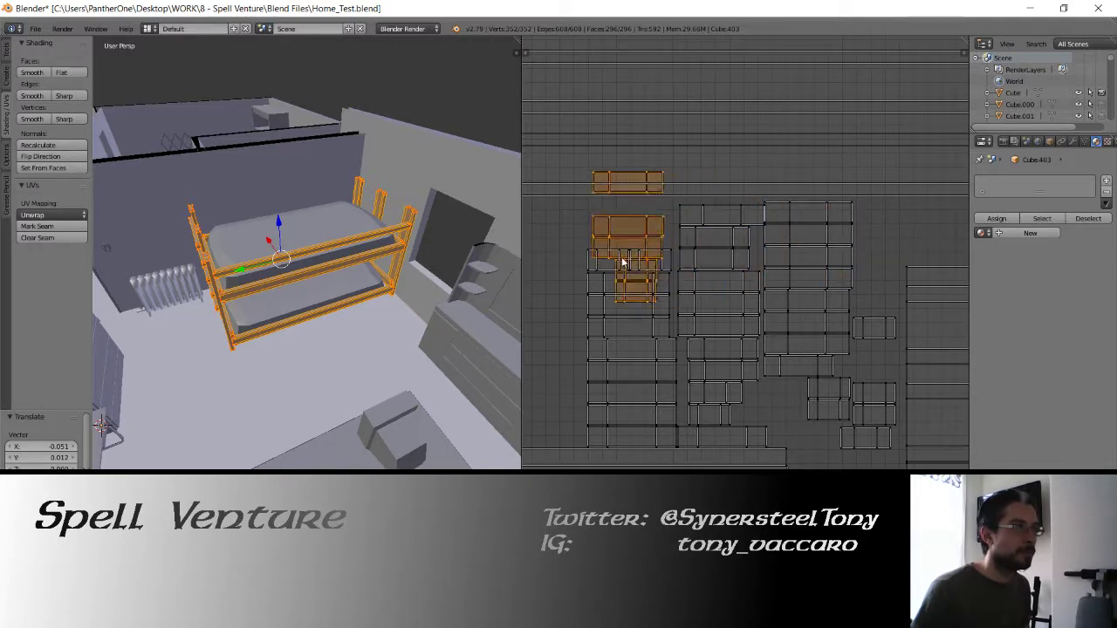
pyautogui.keyDown('shift'); pyautogui.rightClick(648, 227); pyautogui.keyUp('shift')
pyautogui.keyDown('shift'); pyautogui.rightClick(653, 213); pyautogui.keyUp('shift')
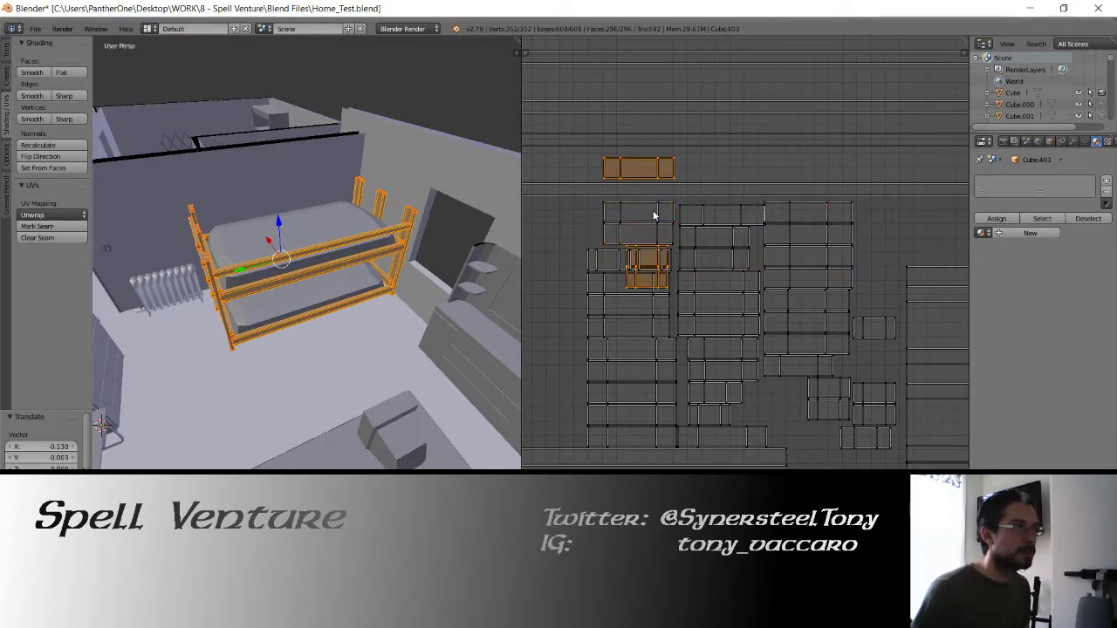
# Move the wide island about 0.072 in X and -0.136 in Y, move the two stacked islands beneath the cluster, and deselect everything.
pyautogui.press('g')
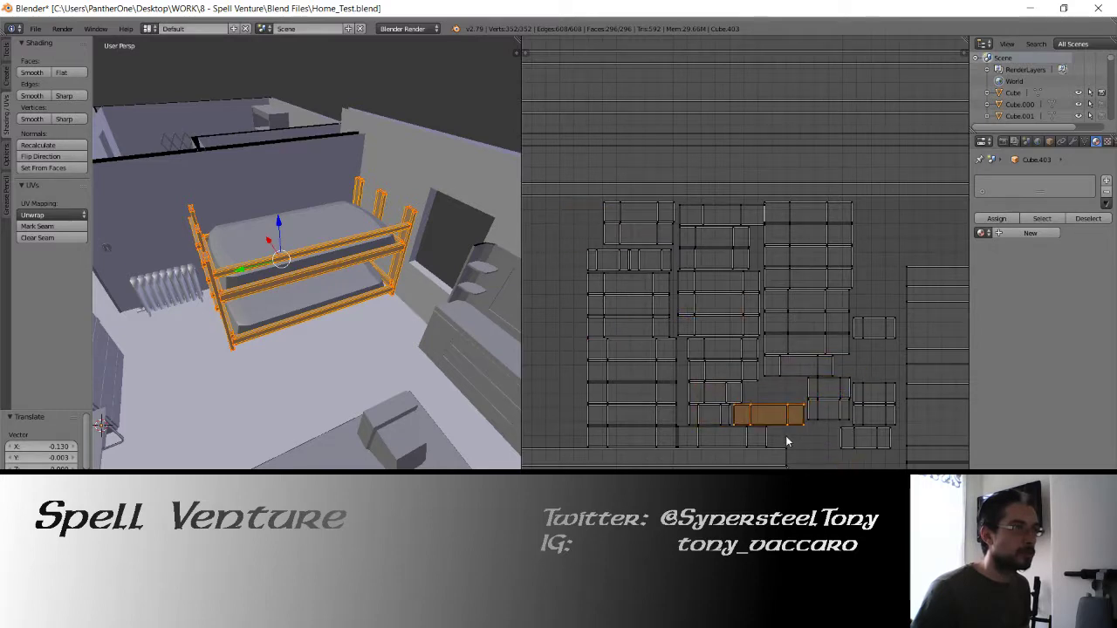
pyautogui.click(786, 441)
pyautogui.moveTo(786, 441); pyautogui.dragTo(761, 314, button='middle')
pyautogui.rightClick(740, 383)
pyautogui.press('g')
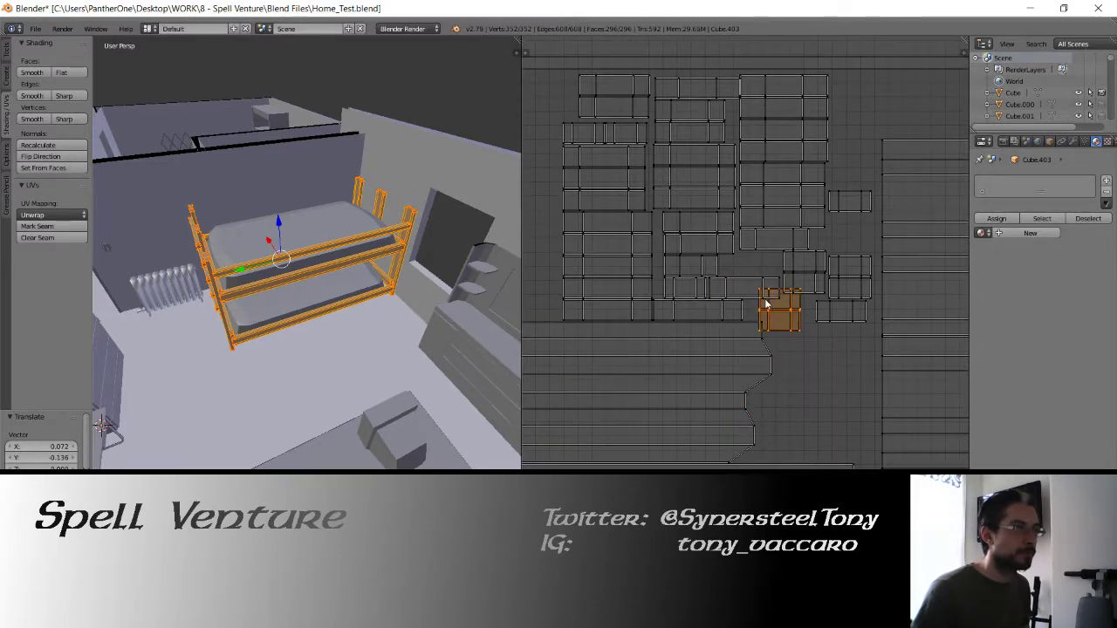
pyautogui.scroll(-3, 773, 316)
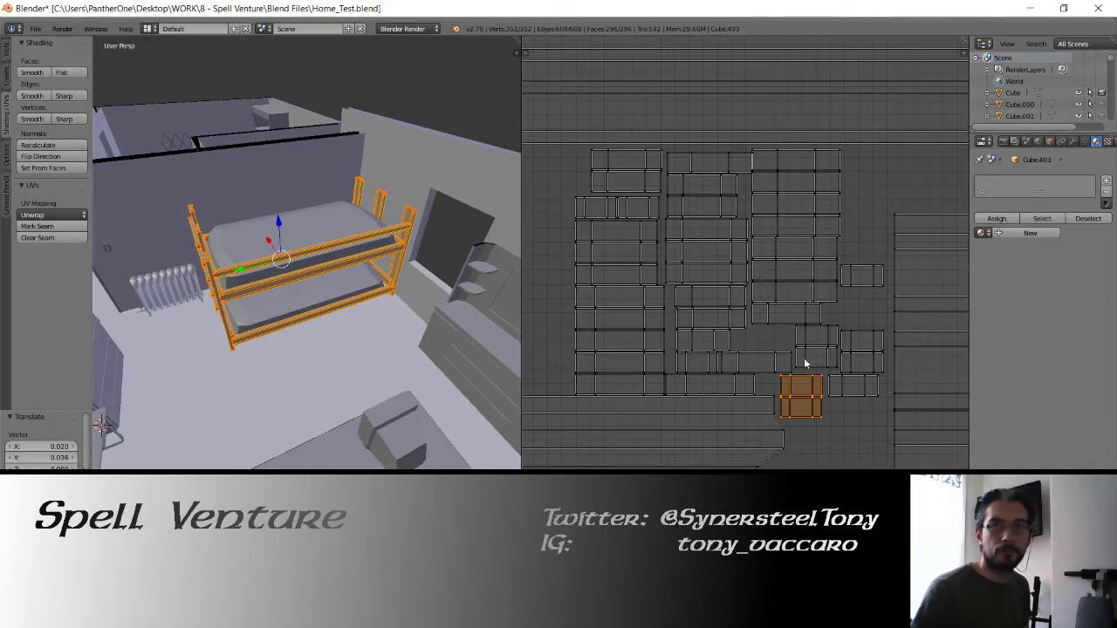
pyautogui.scroll(-4, 802, 343)
pyautogui.press('a')
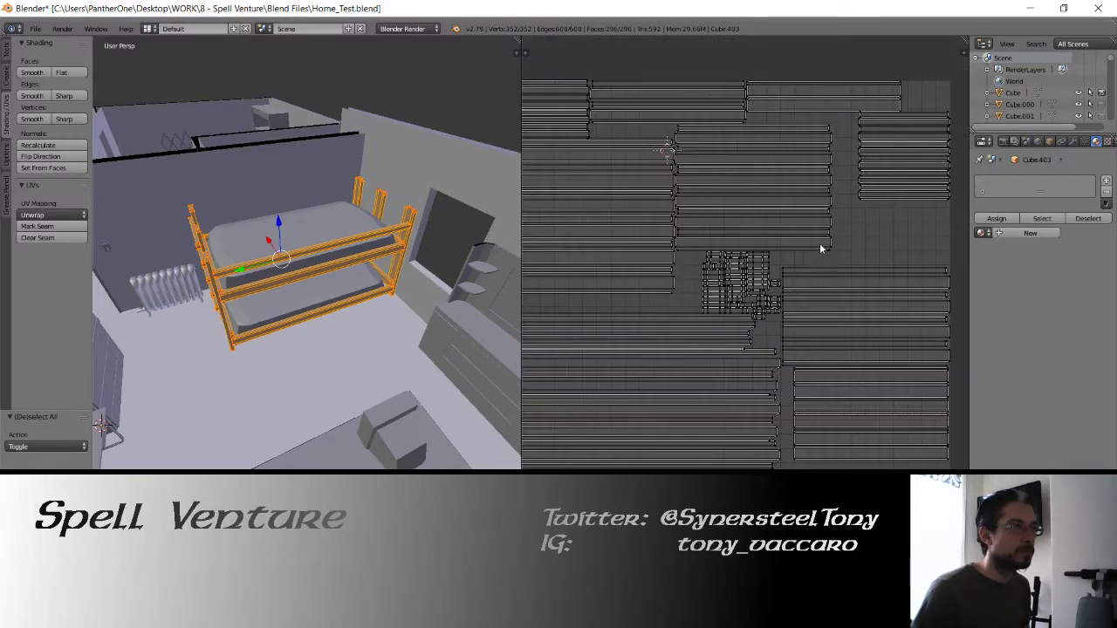
# Move the stack of short strip islands at the UV layout's upper-right edge about -0.026 in X and -0.018 in Y.
pyautogui.moveTo(825, 260); pyautogui.dragTo(767, 305, button='middle')
pyautogui.moveTo(684, 300)
pyautogui.mouseDown(button='middle')
pyautogui.moveTo(790, 189)
pyautogui.moveTo(727, 240)
pyautogui.moveTo(767, 253)
pyautogui.moveTo(795, 281)
pyautogui.moveTo(768, 239)
pyautogui.mouseUp(button='middle')
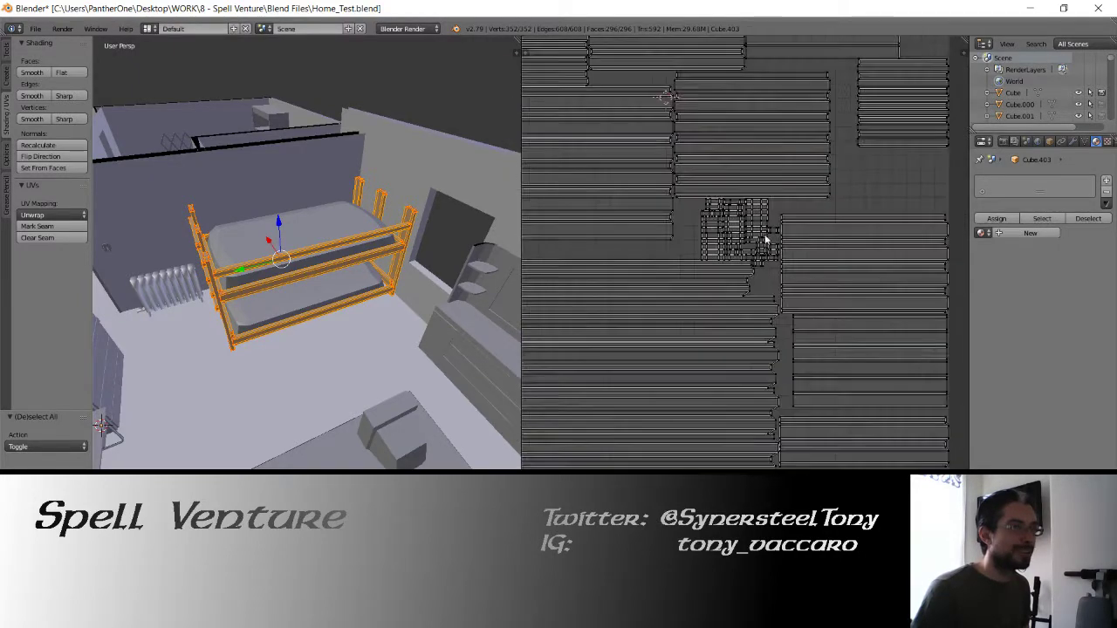
pyautogui.moveTo(822, 298)
pyautogui.mouseDown(button='middle')
pyautogui.moveTo(787, 300)
pyautogui.moveTo(746, 445)
pyautogui.mouseUp(button='middle')
pyautogui.moveTo(818, 229); pyautogui.dragTo(824, 268)
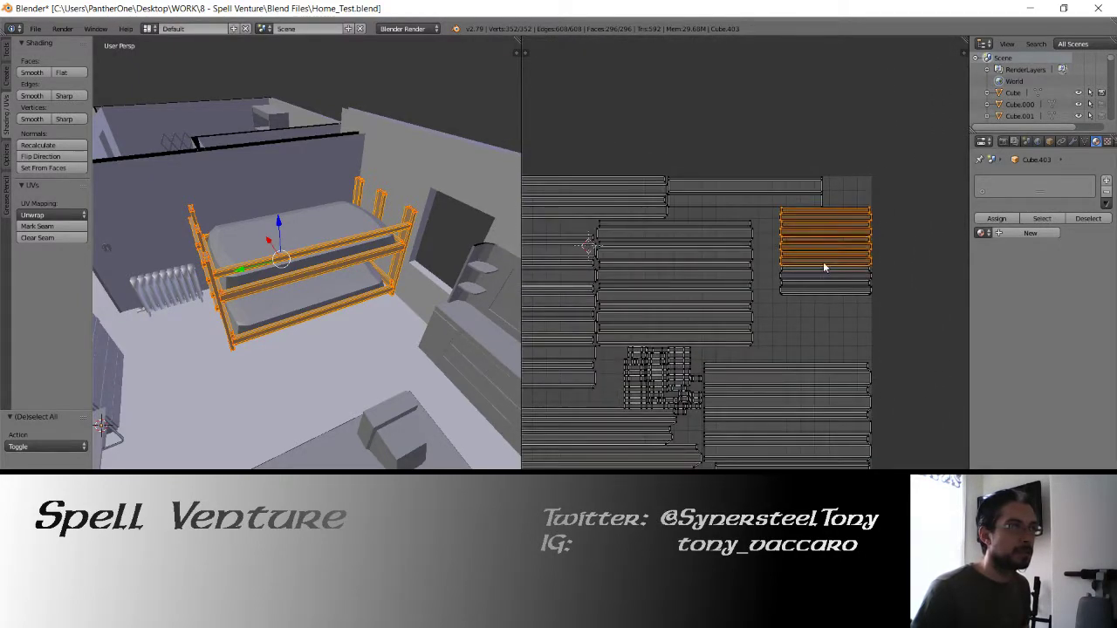
pyautogui.press('g')
pyautogui.click(826, 246)
pyautogui.moveTo(696, 267); pyautogui.dragTo(801, 237, button='middle')
pyautogui.scroll(-2, 768, 238)
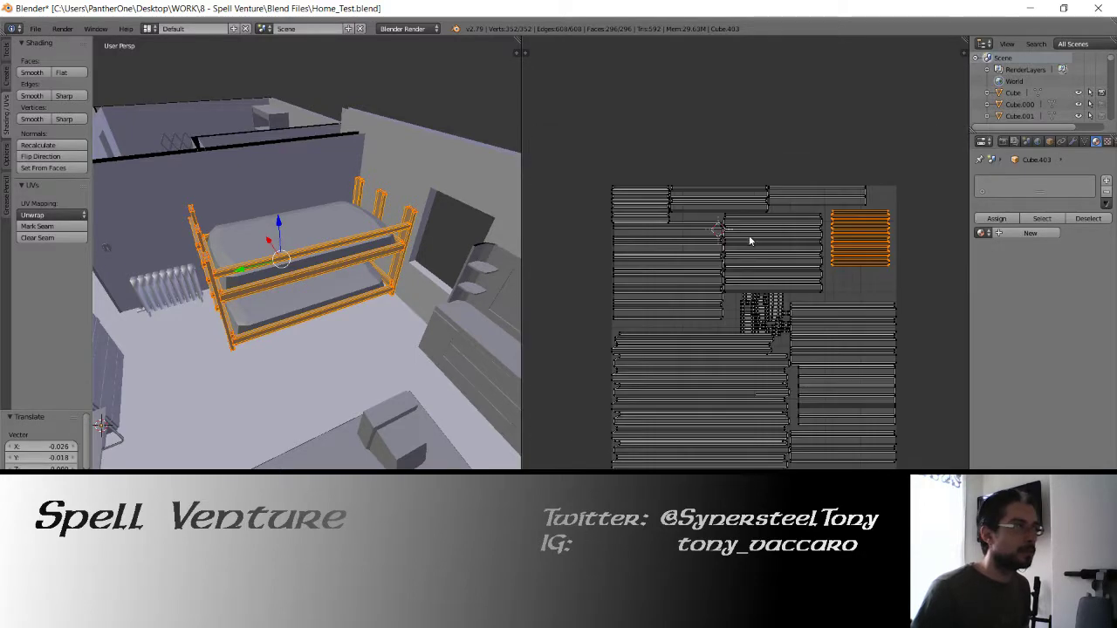
# Select the strip islands in the UV layout's upper-left corner and examine the bunk bed frame from several angles.
pyautogui.scroll(1, 730, 272)
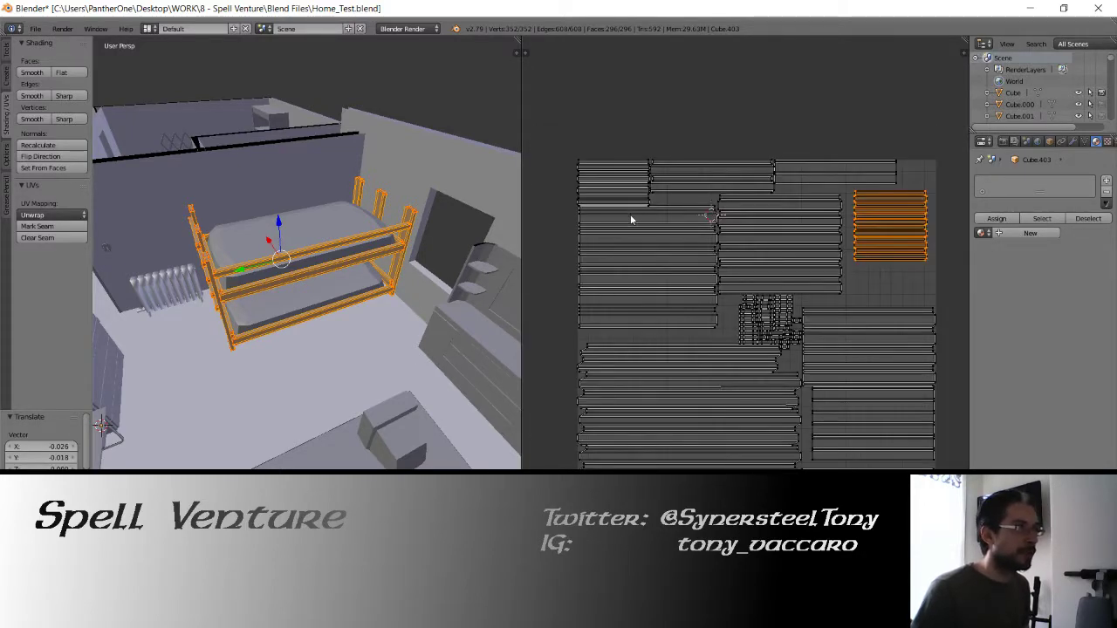
pyautogui.scroll(3, 630, 214)
pyautogui.moveTo(725, 162); pyautogui.dragTo(811, 318, button='middle')
pyautogui.rightClick(789, 246)
pyautogui.keyDown('shift'); pyautogui.rightClick(790, 232); pyautogui.keyUp('shift')
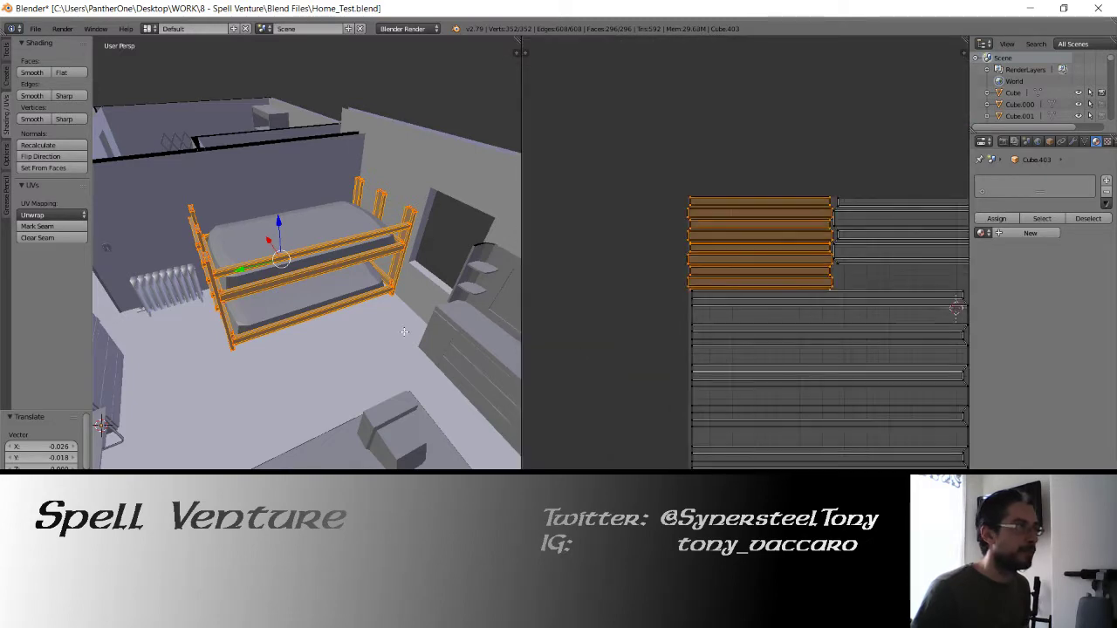
pyautogui.moveTo(406, 331); pyautogui.dragTo(262, 328, button='middle')
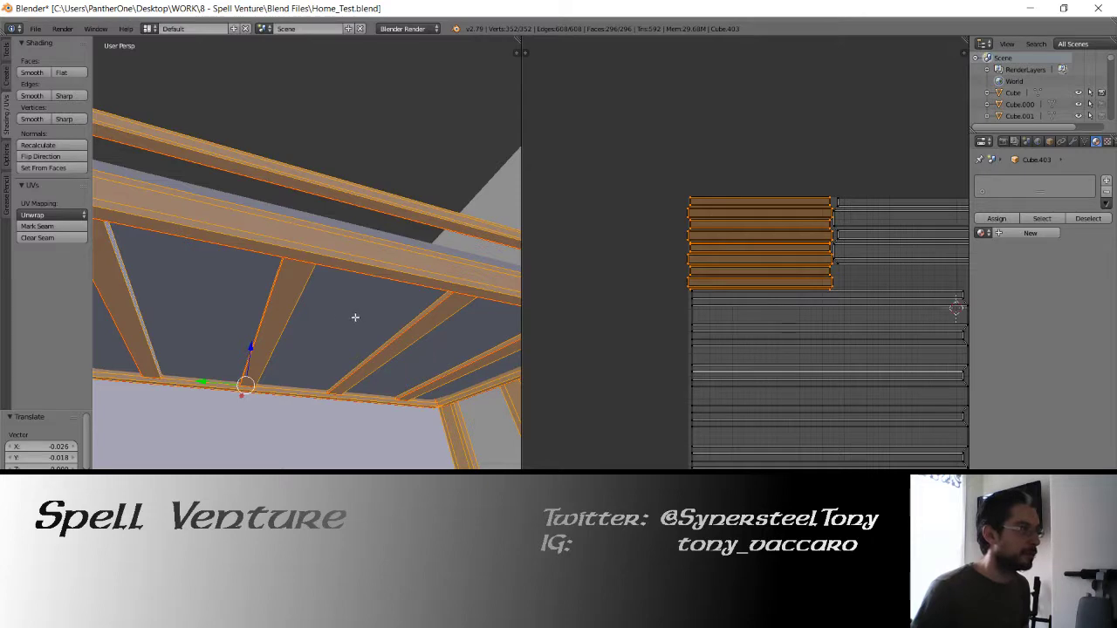
pyautogui.moveTo(355, 318); pyautogui.dragTo(354, 424, button='middle')
pyautogui.scroll(-5, 354, 425)
pyautogui.moveTo(337, 334)
pyautogui.mouseDown(button='middle')
pyautogui.moveTo(361, 354)
pyautogui.moveTo(314, 308)
pyautogui.moveTo(343, 284)
pyautogui.moveTo(328, 318)
pyautogui.mouseUp(button='middle')
# Leave Edit Mode, save Home_Test.blend, and set the bunk bed frame's origin to its geometry.
pyautogui.press('Tab')
pyautogui.hotkey('ctrl', 's')
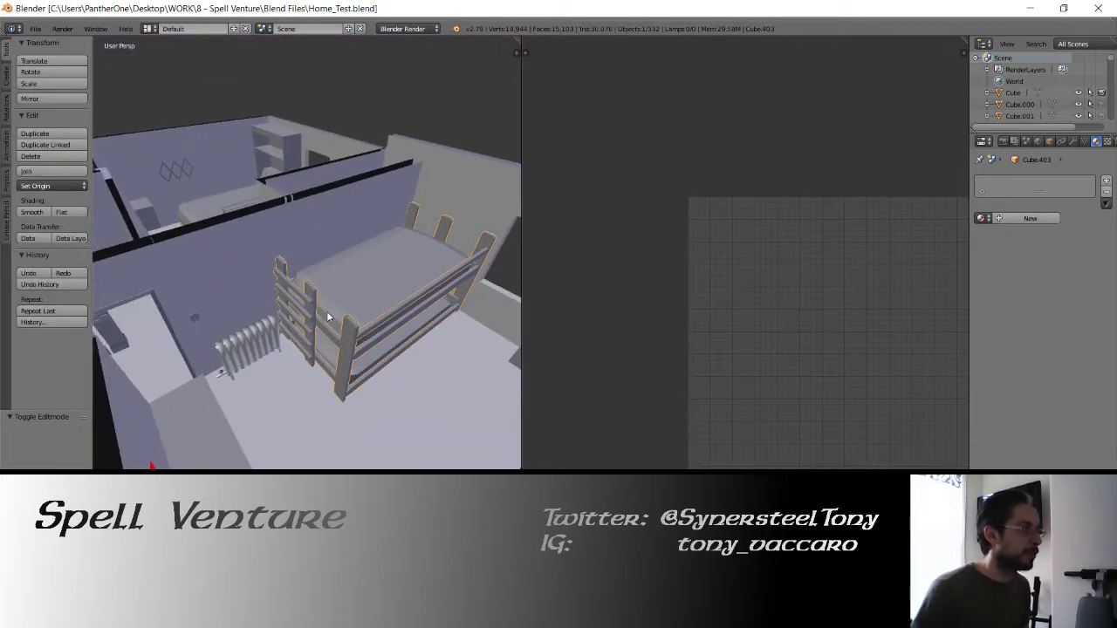
pyautogui.rightClick(310, 326)
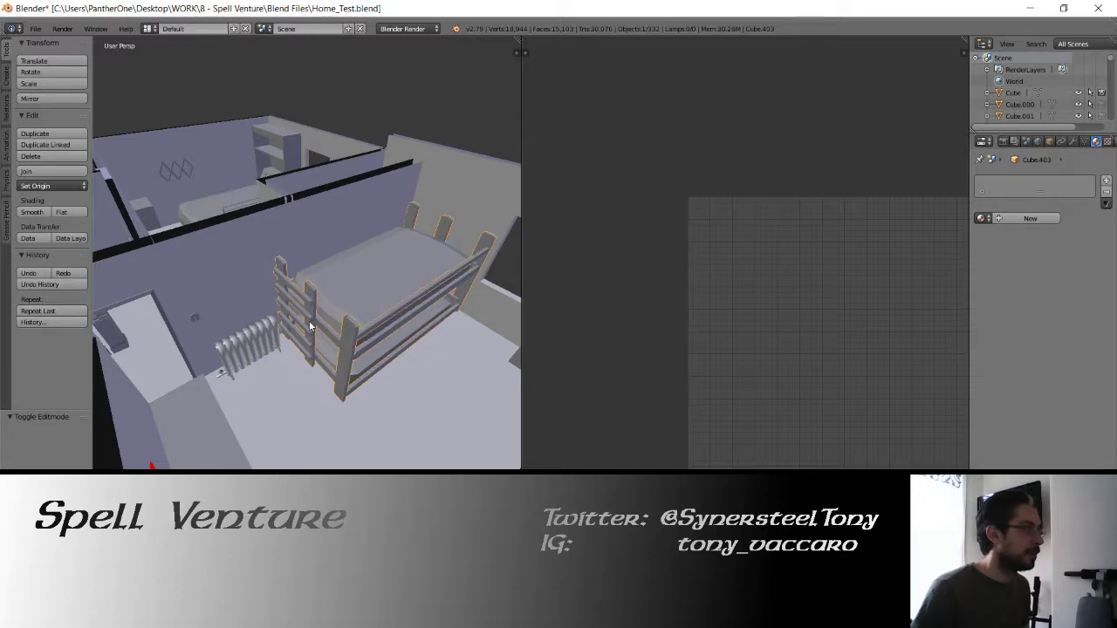
pyautogui.click(76, 188)
pyautogui.click(67, 213)
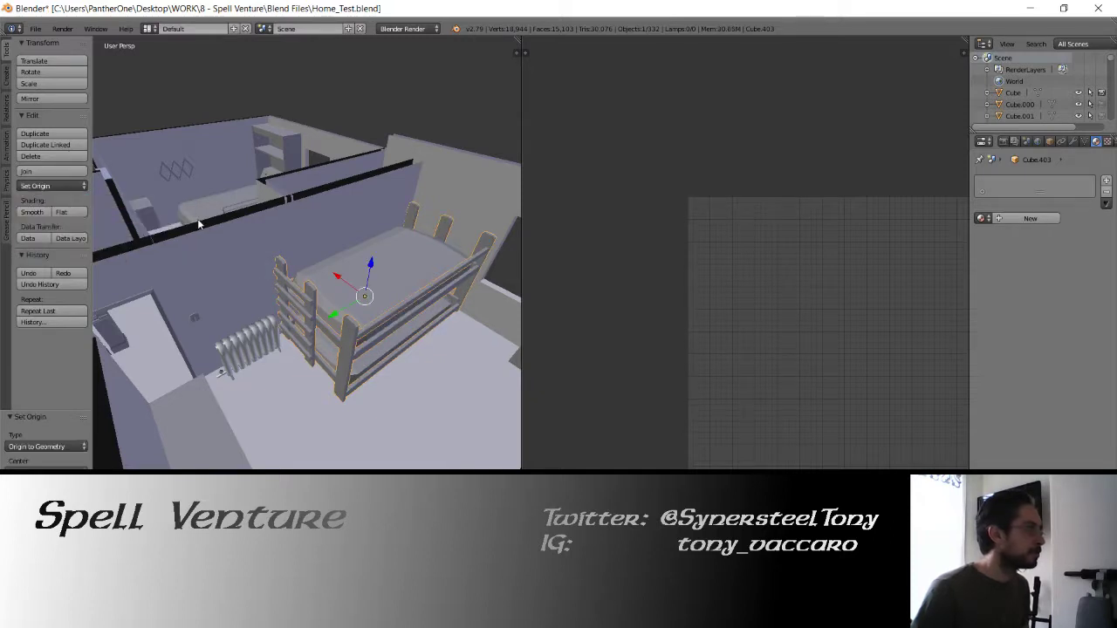
# Export the bed frame as FBX with the Substance Painter preset, overwriting bed_brother.fbx in the Home - FBXs folder.
pyautogui.click(36, 30)
pyautogui.moveTo(72, 261)
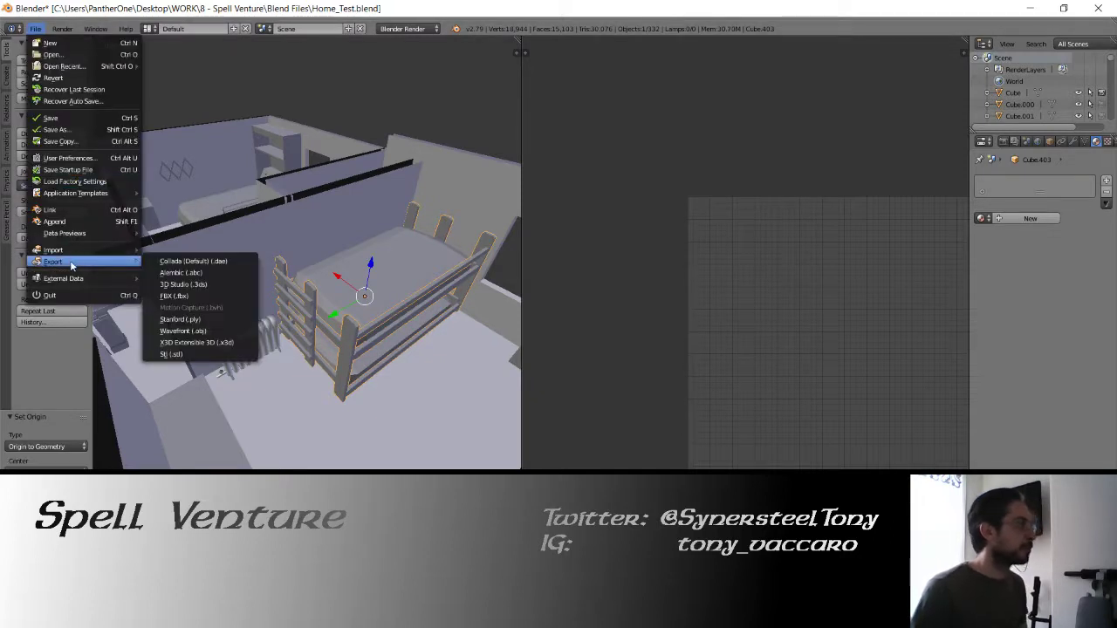
pyautogui.click(179, 296)
pyautogui.click(63, 420)
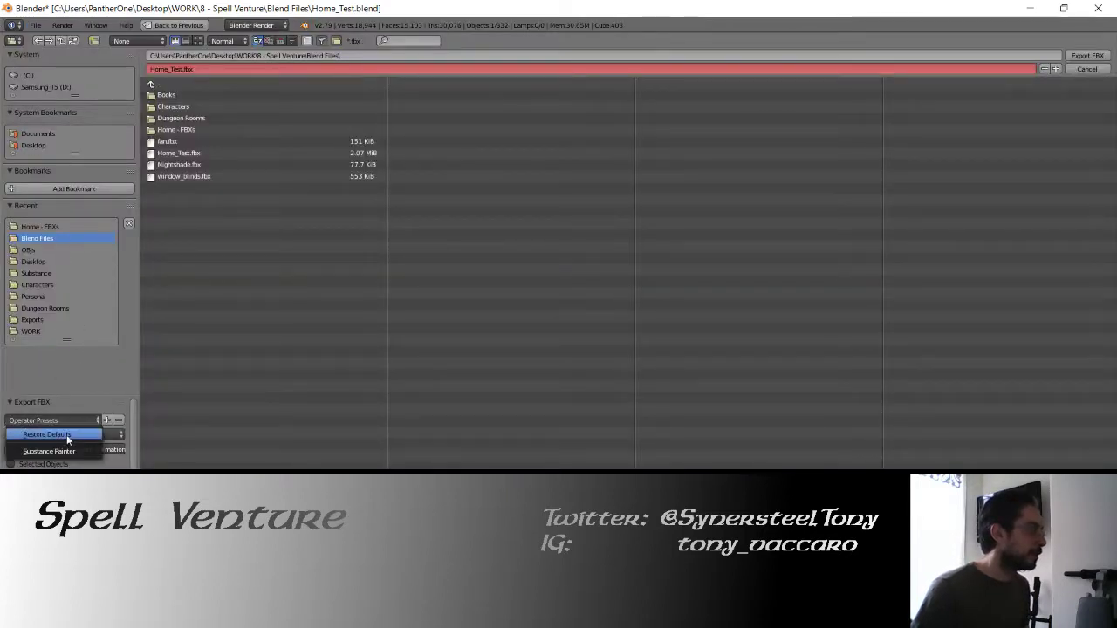
pyautogui.click(64, 449)
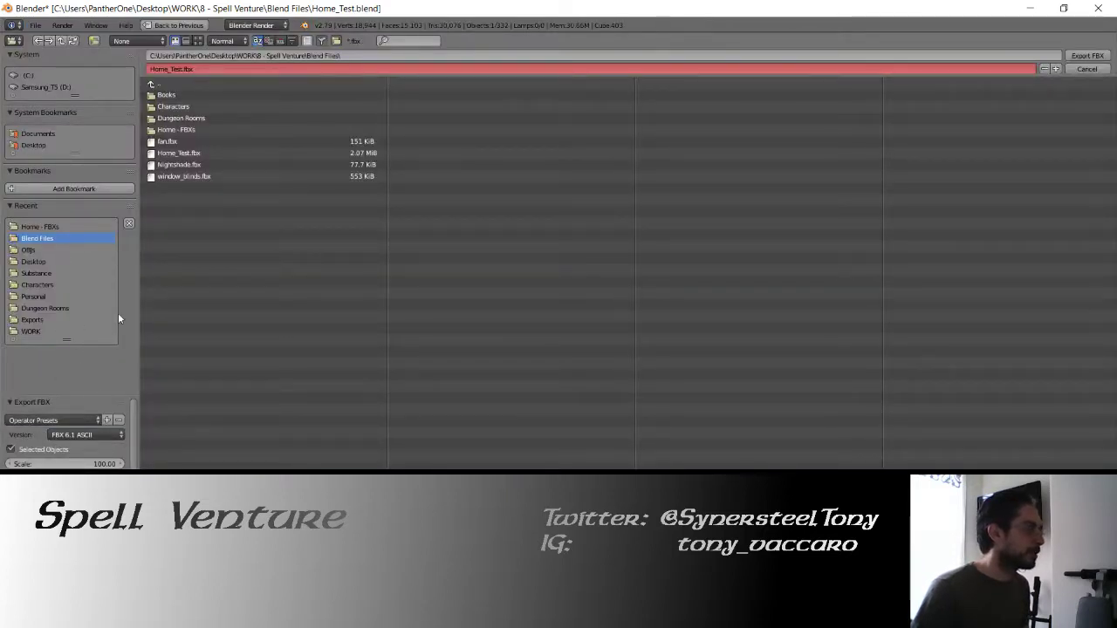
pyautogui.click(166, 130)
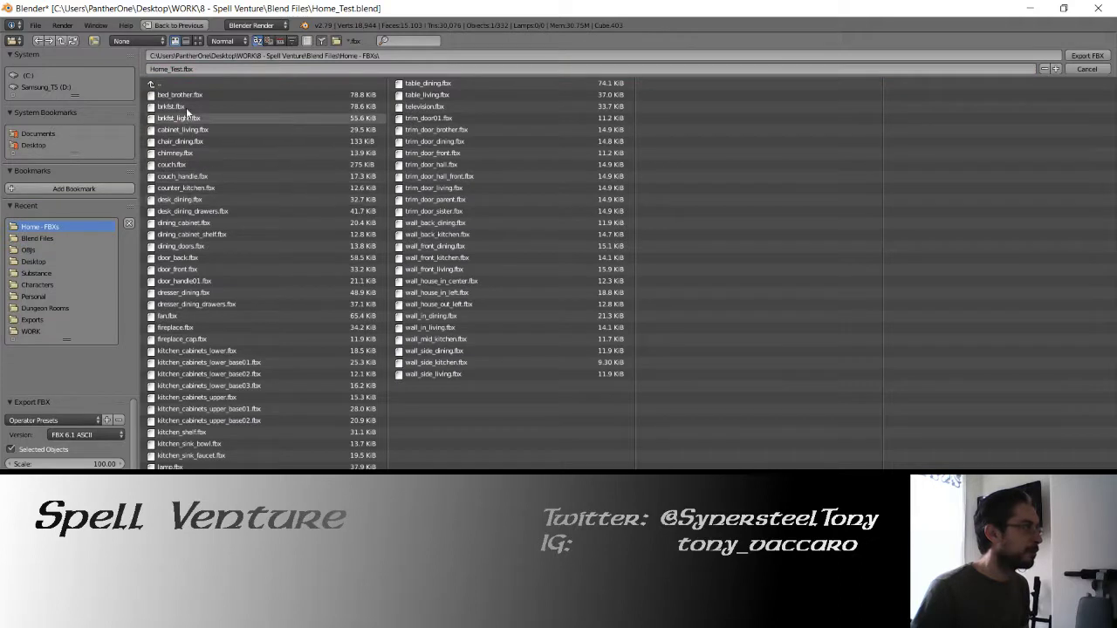
pyautogui.click(227, 94)
pyautogui.click(1091, 55)
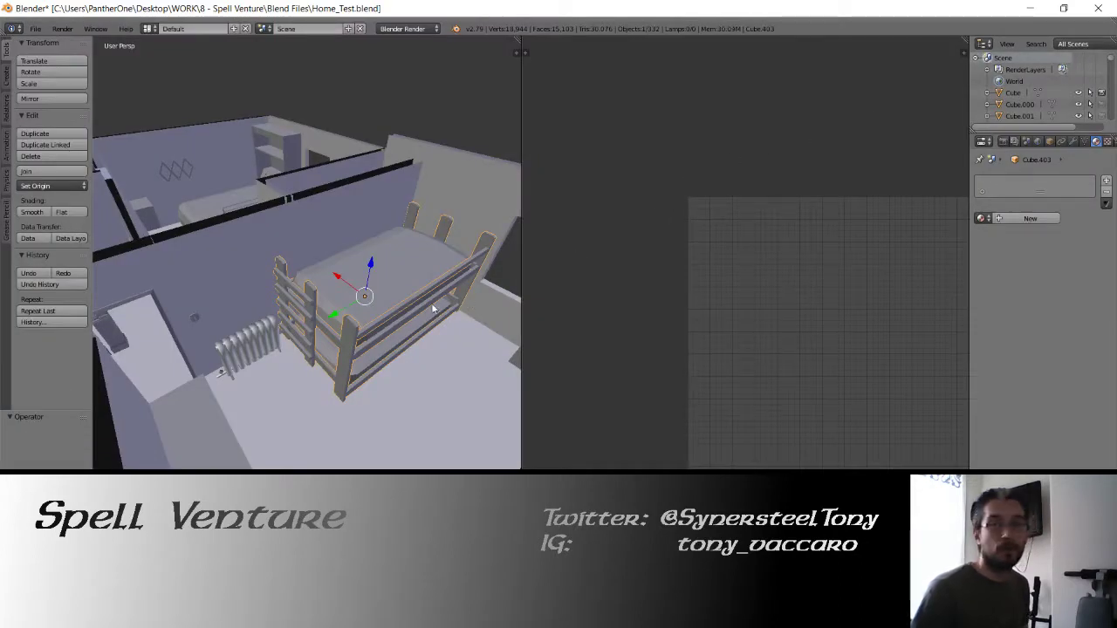
# Check the bunk bed frame in Edit Mode, return to Object Mode, and save over Home_Test.blend.
pyautogui.press('Tab')
pyautogui.moveTo(406, 299); pyautogui.dragTo(354, 303, button='middle')
pyautogui.scroll(4, 323, 304)
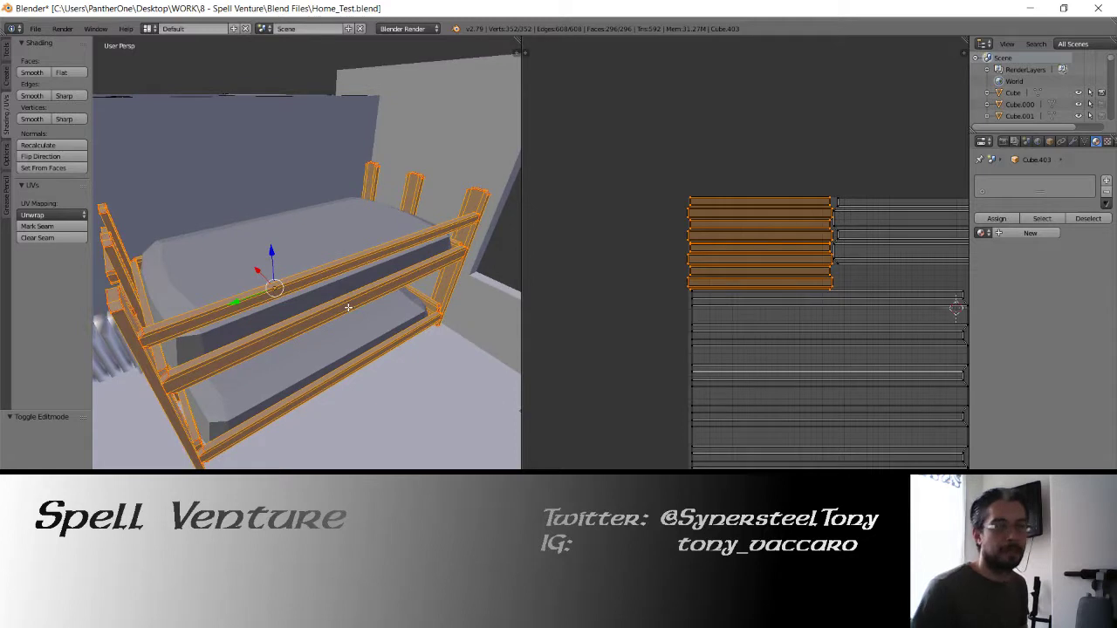
pyautogui.press('Tab')
pyautogui.hotkey('ctrl', 's')
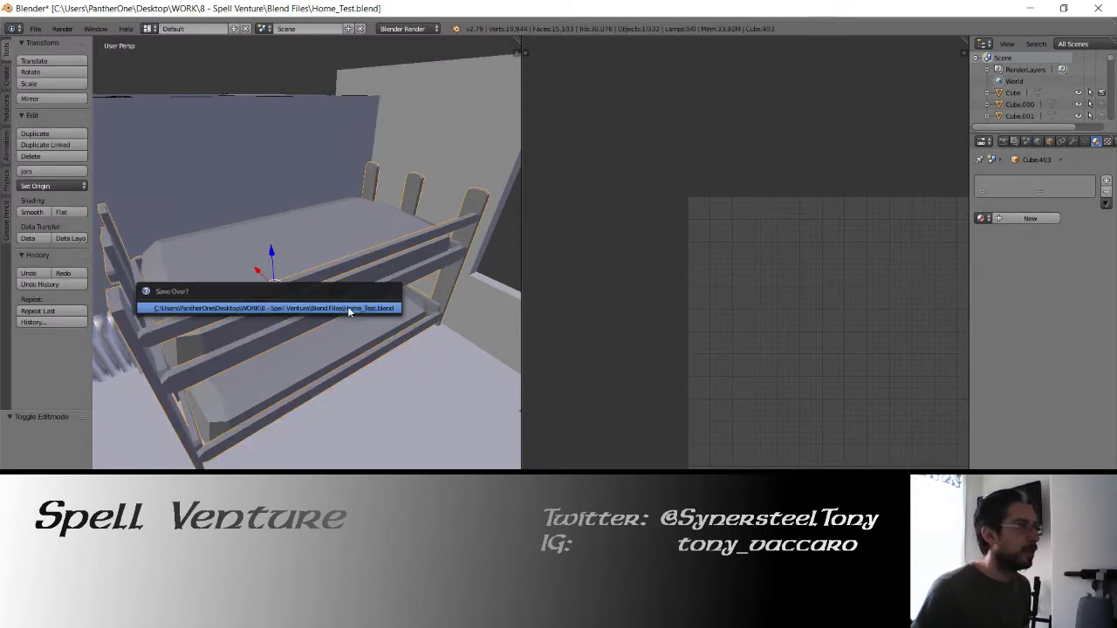
pyautogui.click(348, 308)
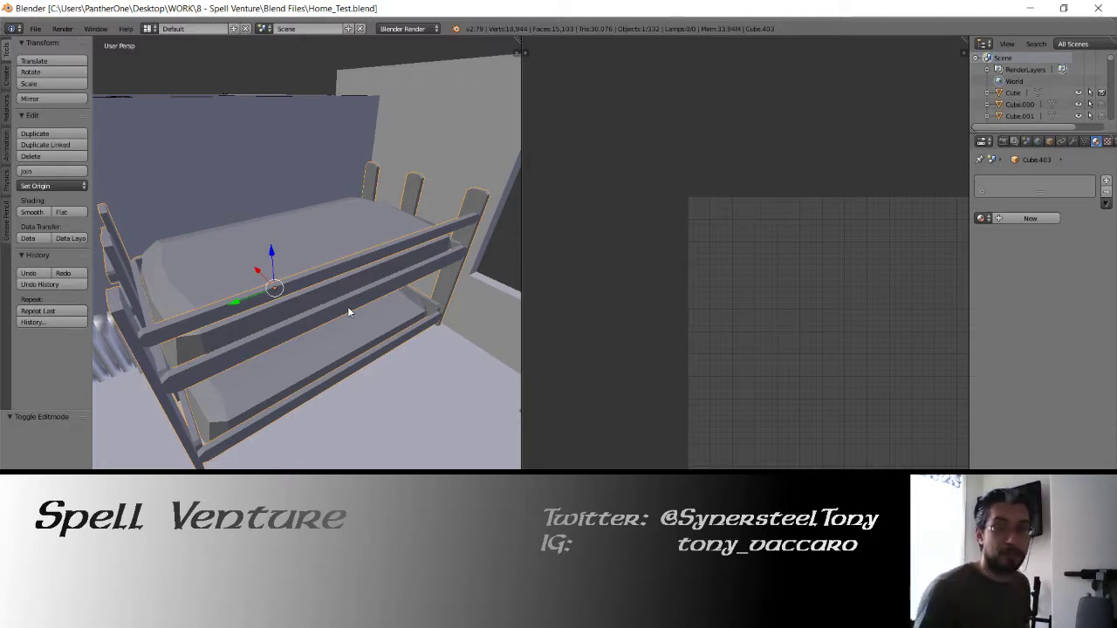
pyautogui.moveTo(323, 332); pyautogui.dragTo(339, 330, button='middle')
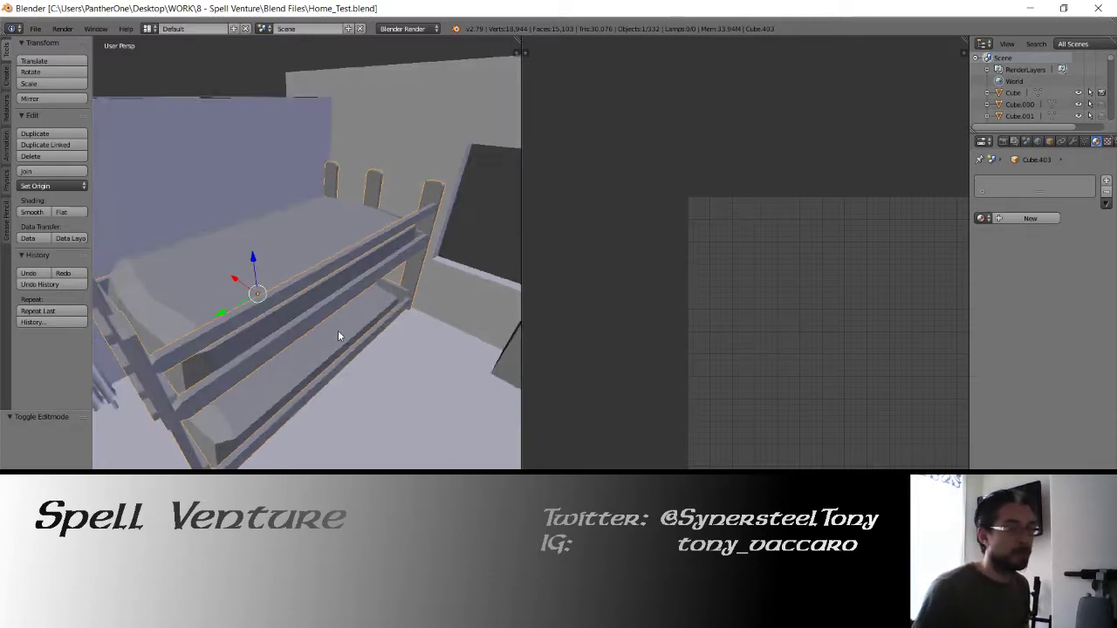
pyautogui.scroll(-1, 340, 332)
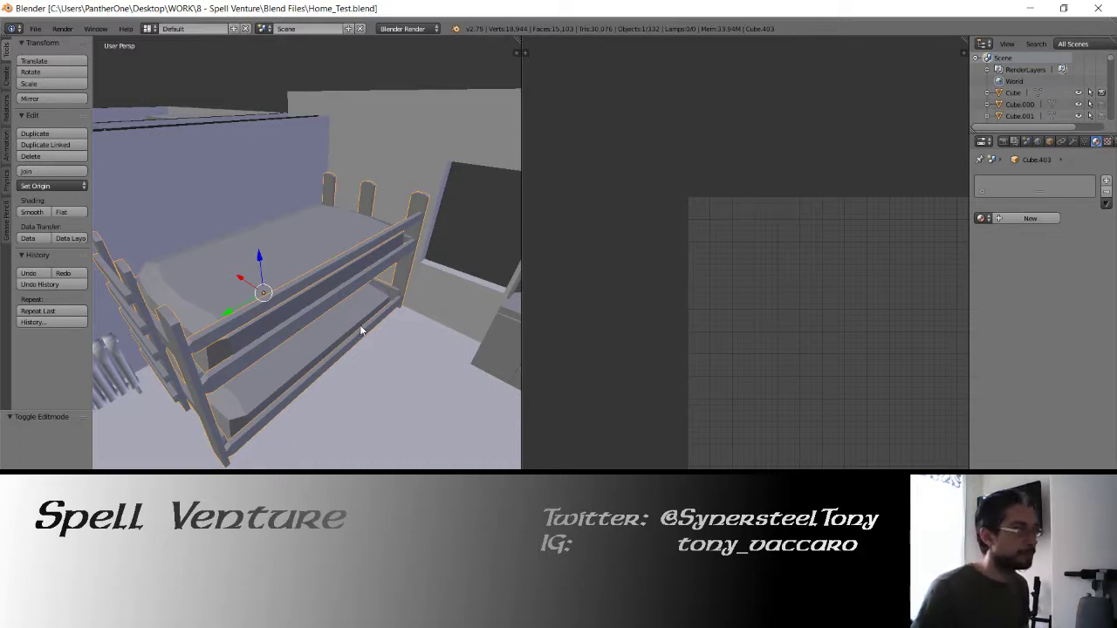
pyautogui.moveTo(360, 327); pyautogui.dragTo(308, 299, button='middle')
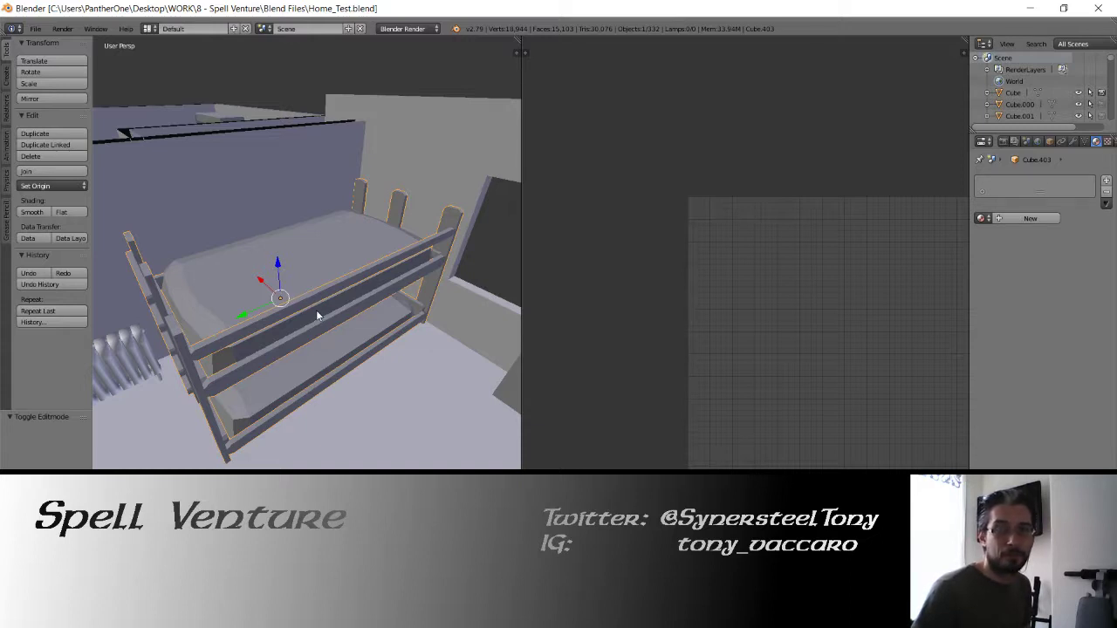
pyautogui.moveTo(316, 310); pyautogui.dragTo(302, 308, button='middle')
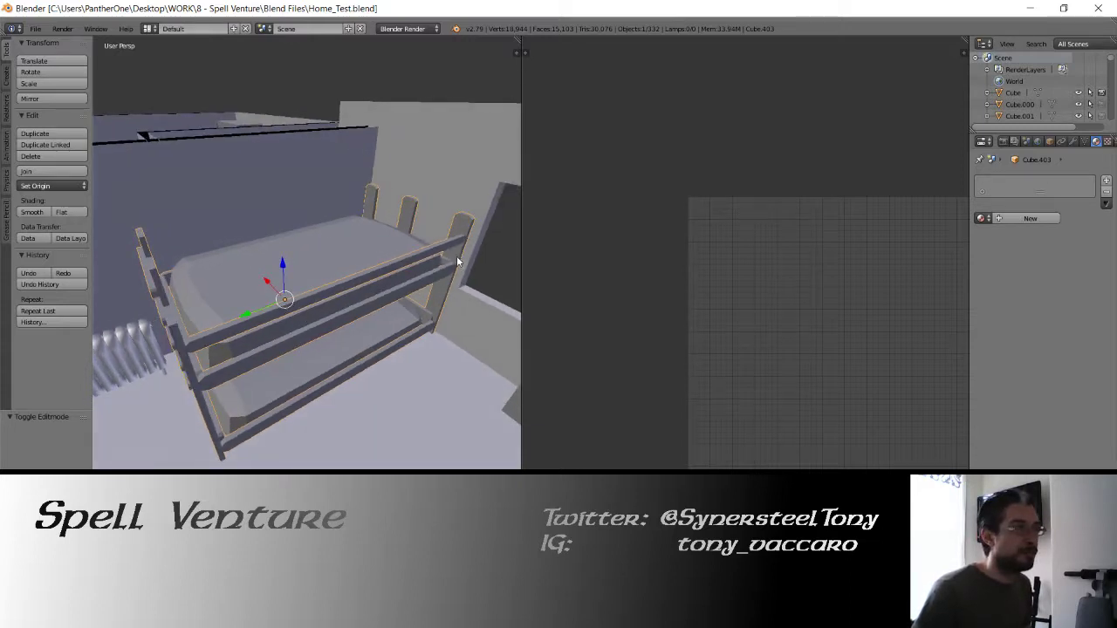
# Widen the 3D viewport by narrowing the UV editor beside it.
pyautogui.moveTo(520, 253); pyautogui.dragTo(636, 253)
pyautogui.scroll(3, 751, 236)
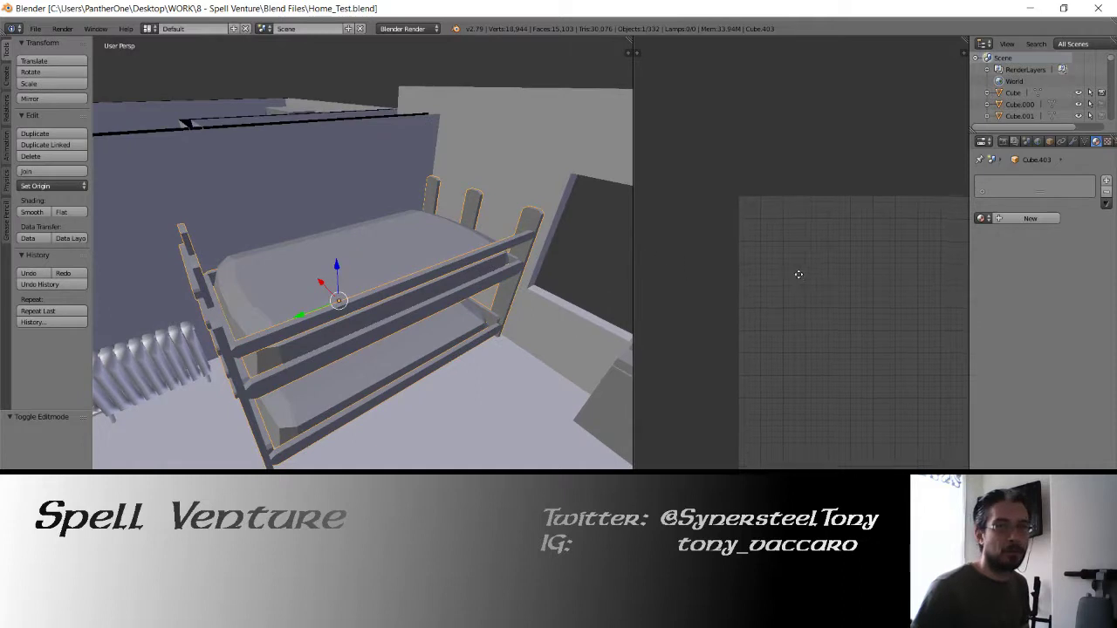
pyautogui.scroll(2, 720, 212)
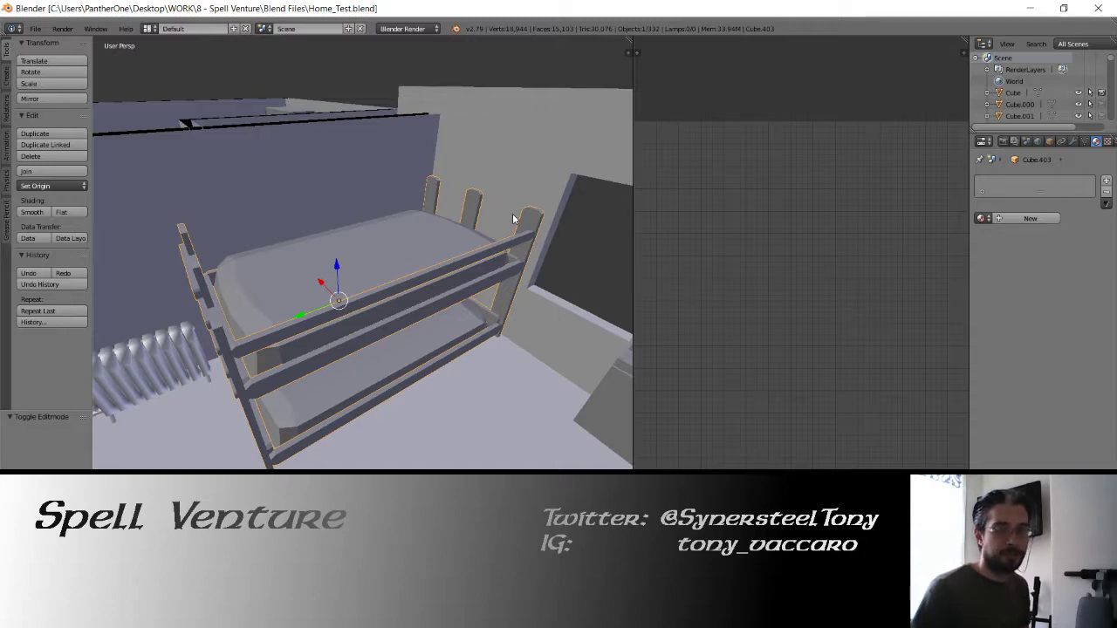
# Set the bunk bed frame's origin to the 3D cursor and save over Home_Test.blend.
pyautogui.moveTo(404, 262); pyautogui.dragTo(401, 280, button='middle')
pyautogui.hotkey('ctrl', 's')
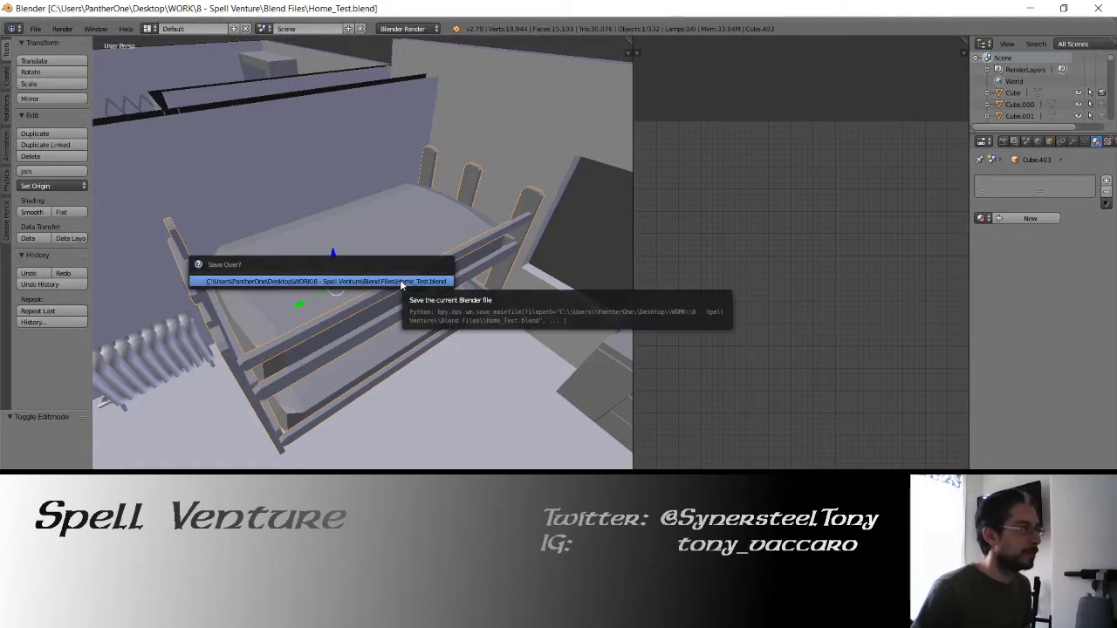
pyautogui.click(400, 281)
pyautogui.click(53, 185)
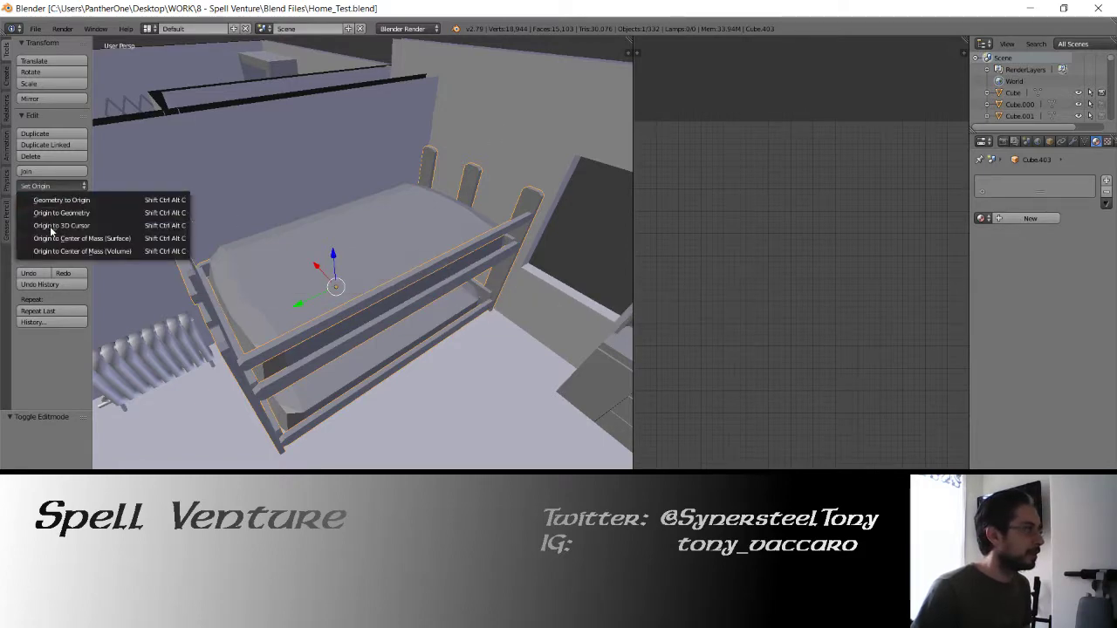
pyautogui.click(55, 226)
pyautogui.hotkey('ctrl', 's')
pyautogui.click(281, 233)
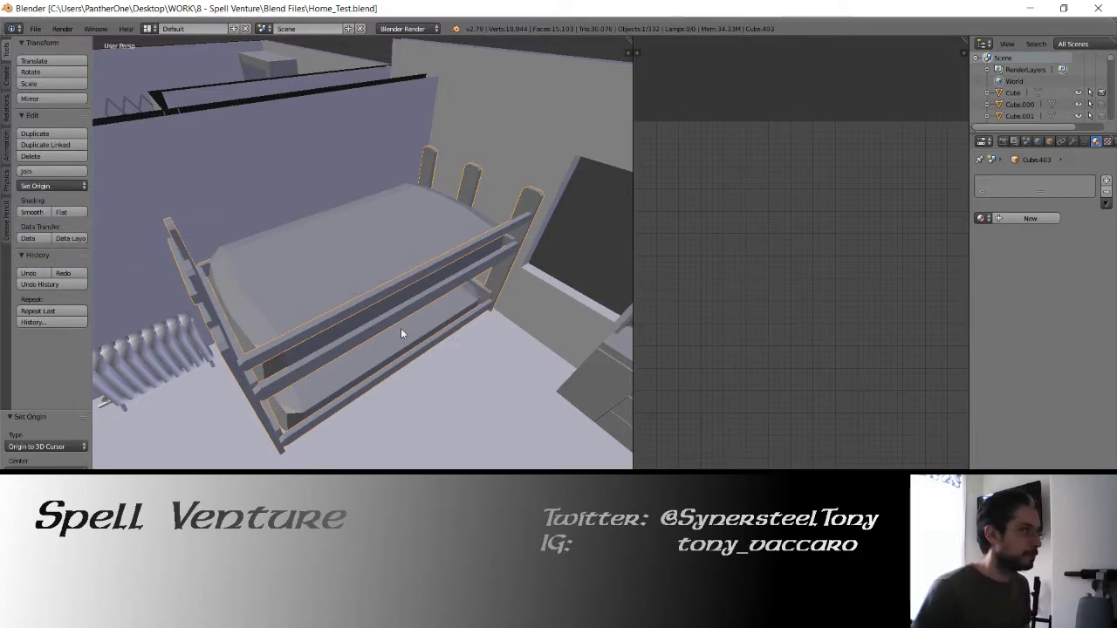
pyautogui.press('z')
pyautogui.press('z')
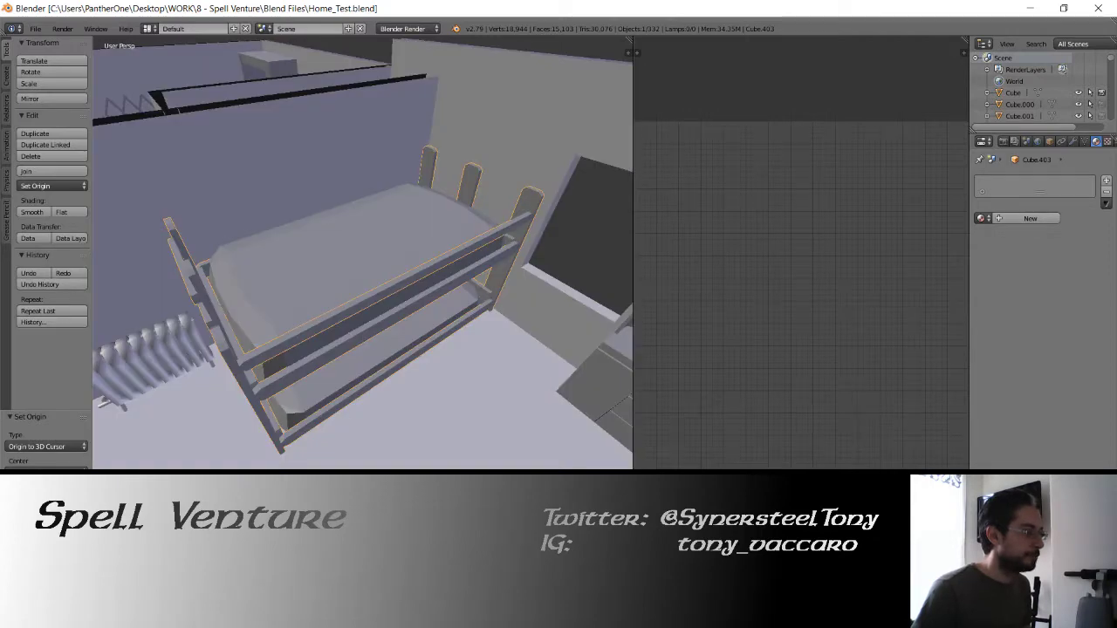
# Switch to File Explorer, open the Blend Files folder, and copy the Home_Test Blender file.
pyautogui.hotkey('alt', 'Tab')
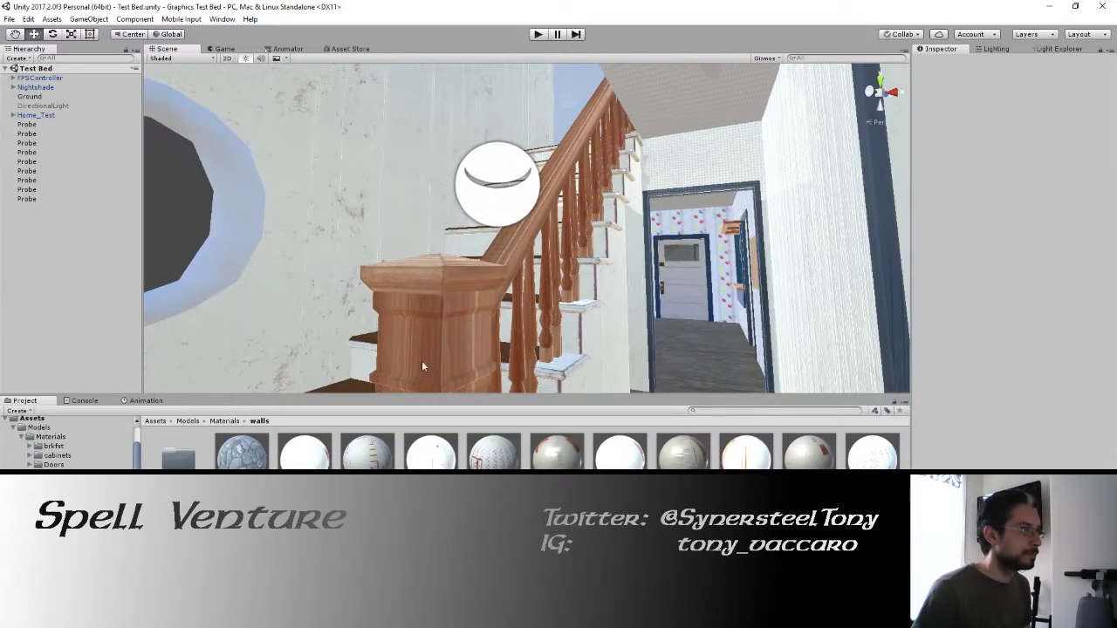
pyautogui.press('super+e')
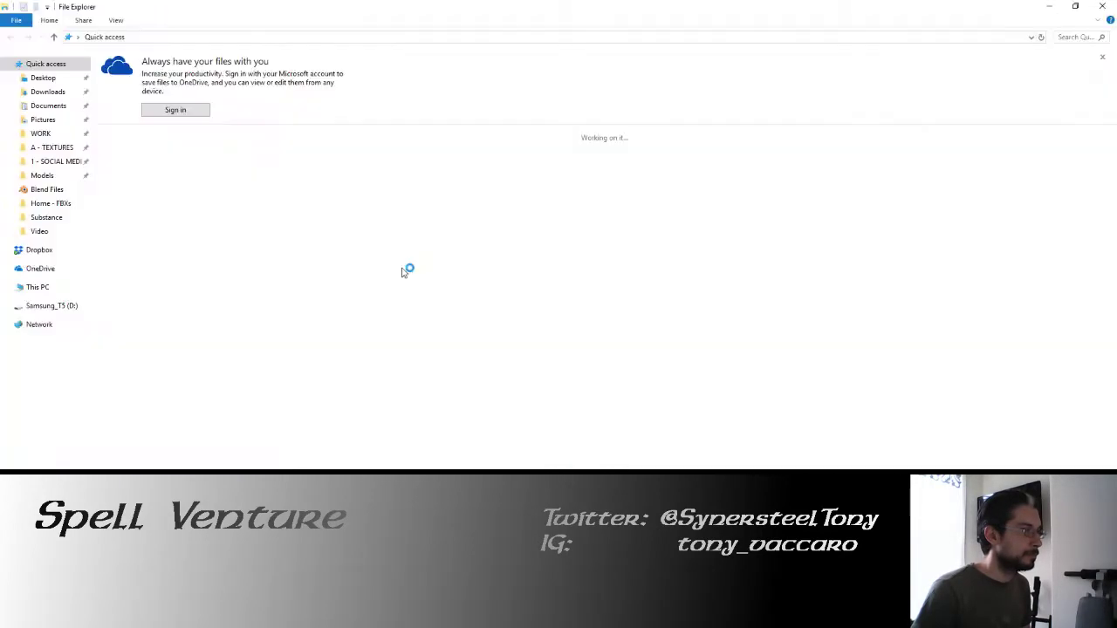
pyautogui.click(48, 189)
pyautogui.scroll(-7, 195, 297)
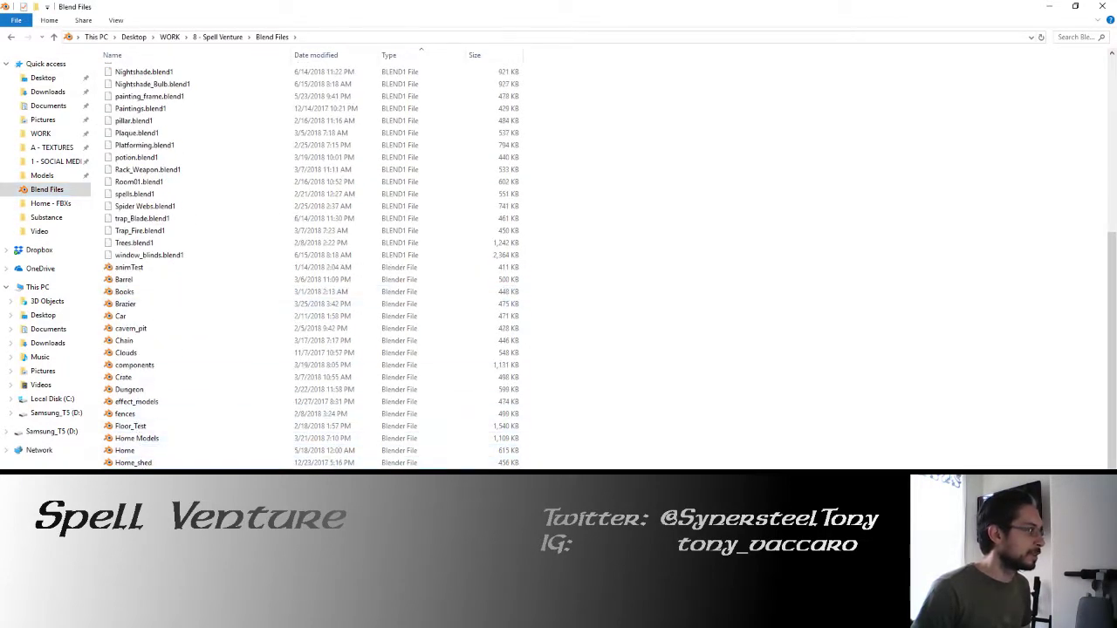
pyautogui.rightClick(143, 466)
pyautogui.click(170, 405)
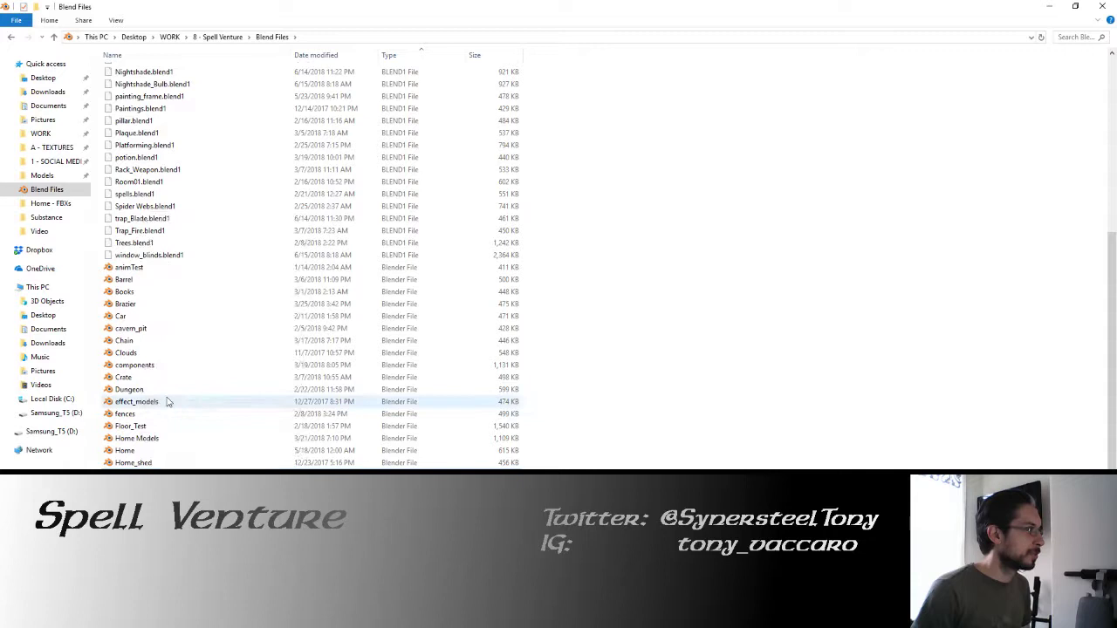
pyautogui.click(42, 179)
pyautogui.rightClick(175, 203)
pyautogui.click(288, 281)
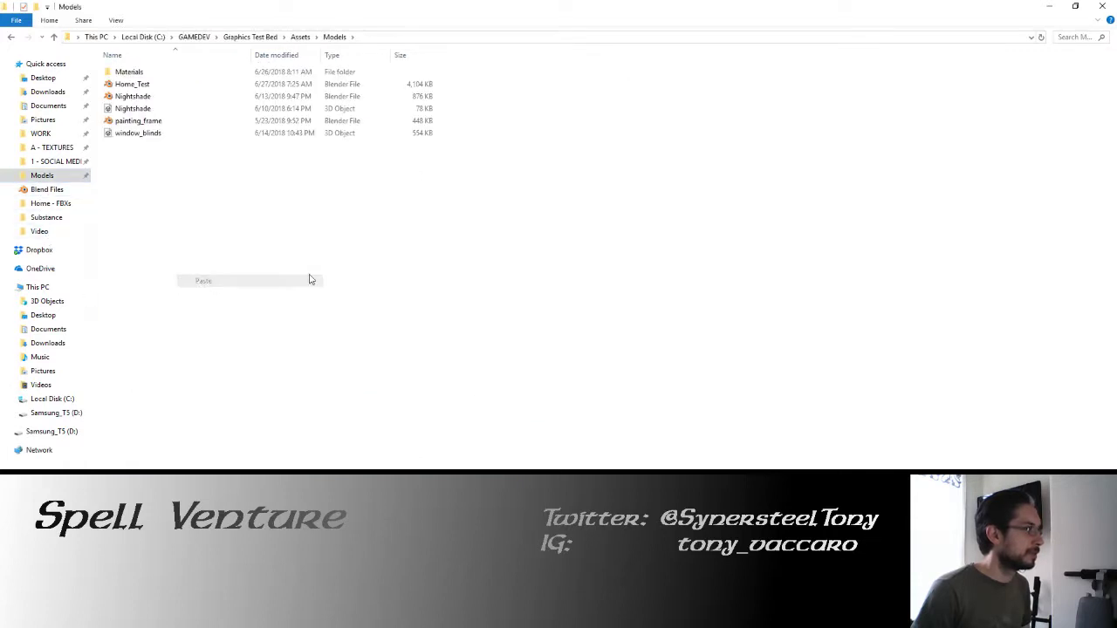
pyautogui.click(675, 152)
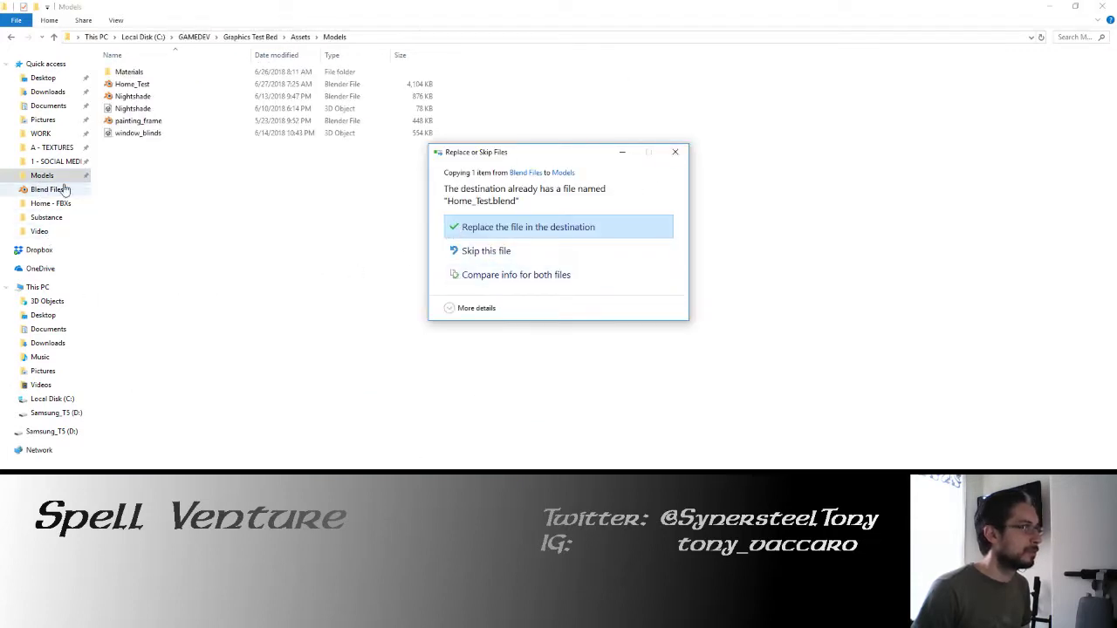
# Copy Home_Test from the Blend Files folder into the Graphics Test Bed Models folder, replacing the existing file, and switch to Unity.
pyautogui.click(52, 189)
pyautogui.scroll(-9, 172, 428)
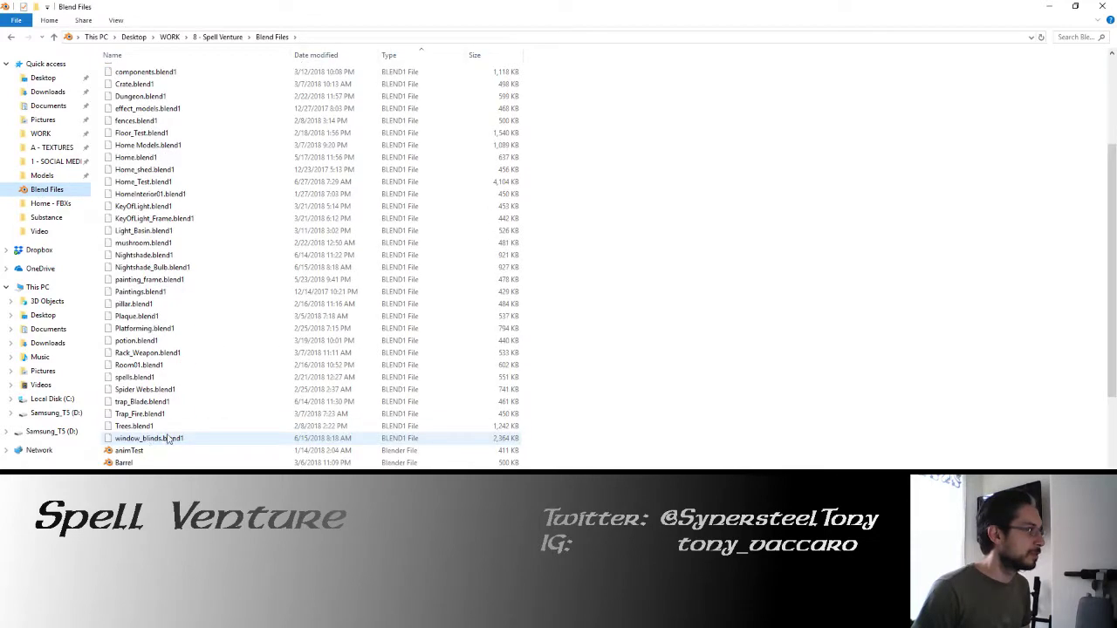
pyautogui.scroll(-1, 172, 432)
pyautogui.rightClick(144, 401)
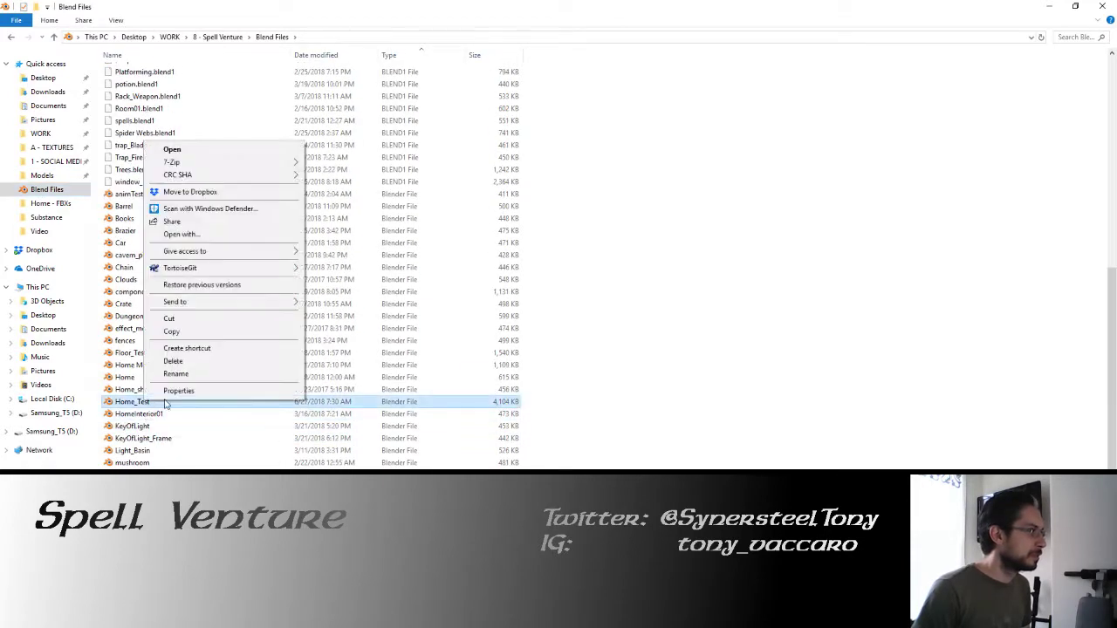
pyautogui.click(171, 332)
pyautogui.click(42, 175)
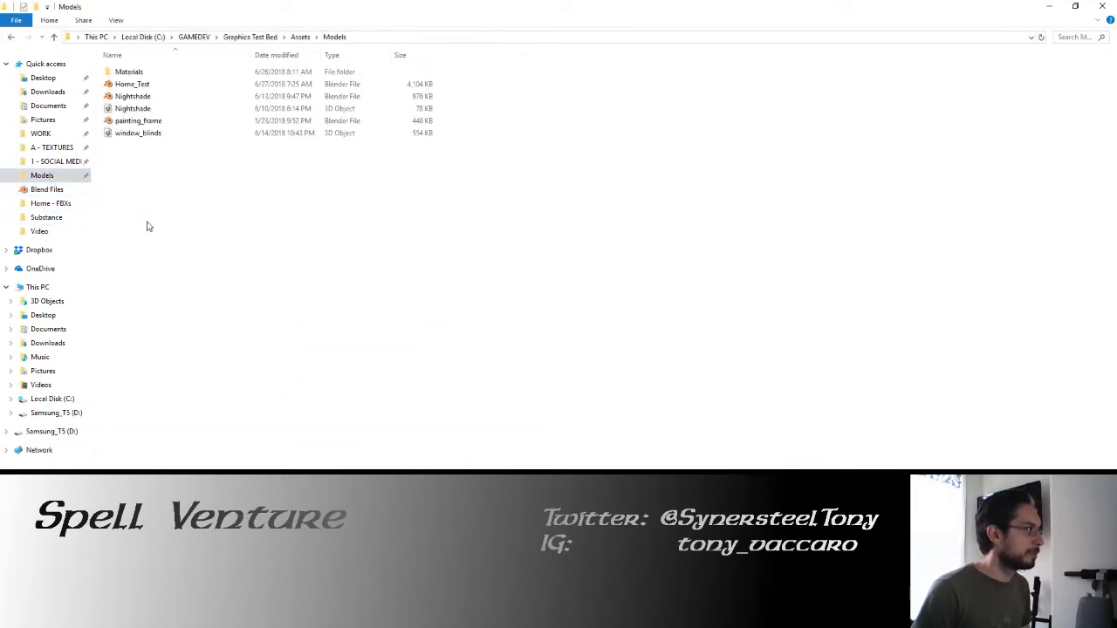
pyautogui.rightClick(148, 224)
pyautogui.click(188, 302)
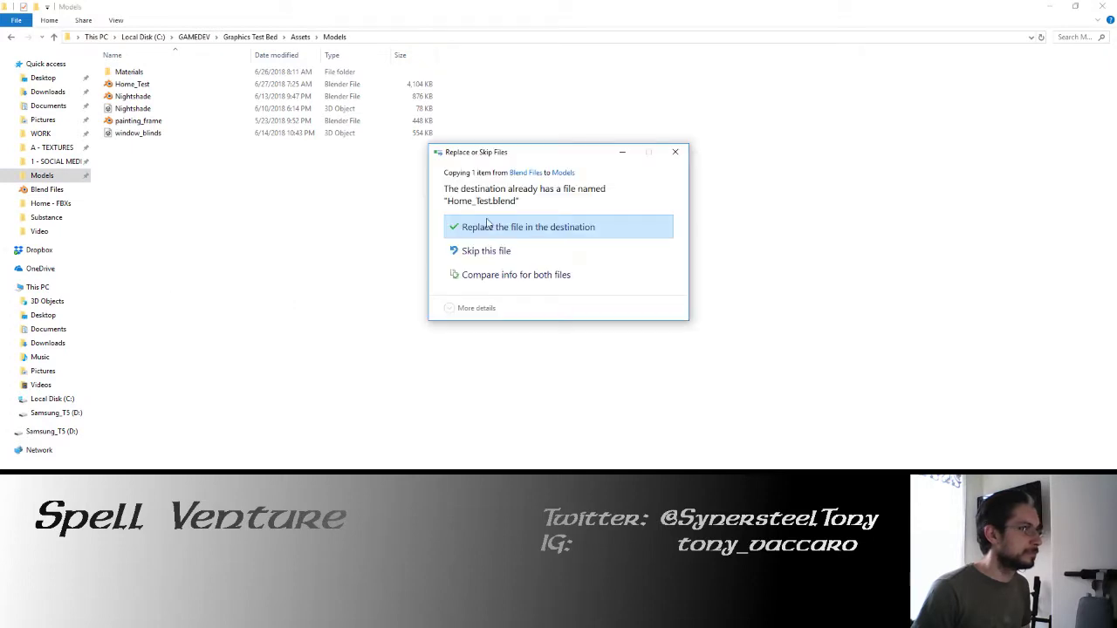
pyautogui.click(488, 224)
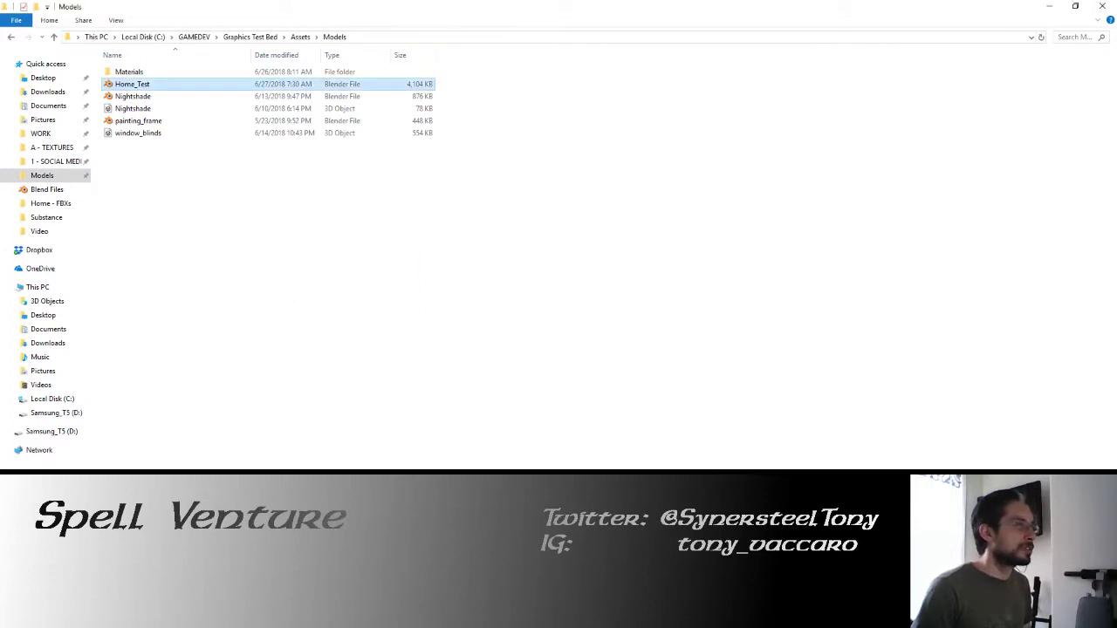
pyautogui.hotkey('alt', 'Tab')
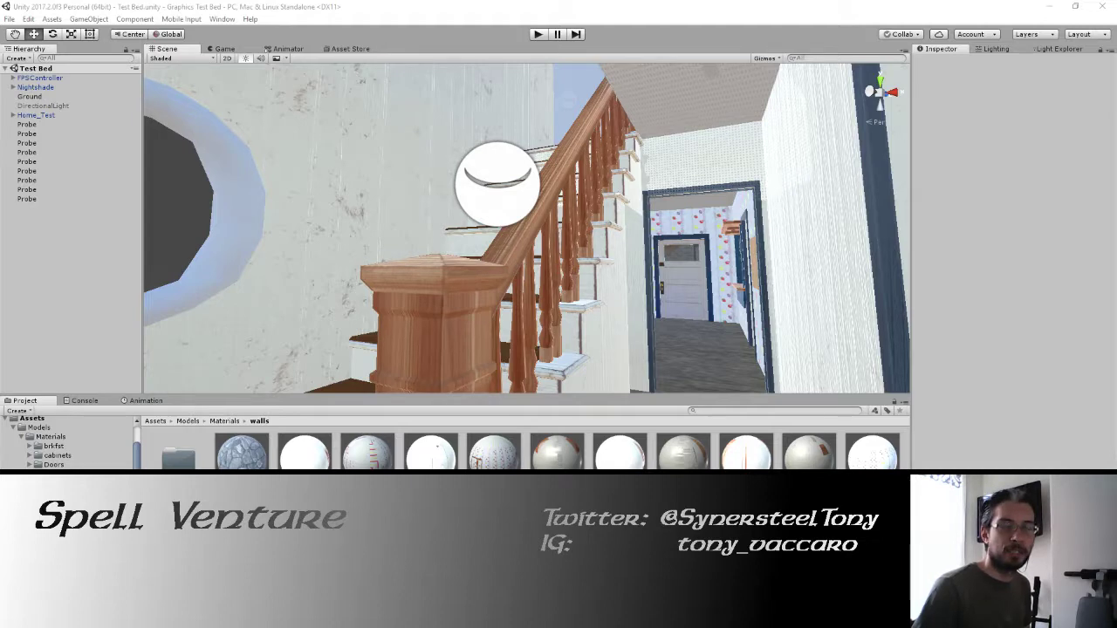
# Switch to Substance Painter and create a project from bed_brother.fbx with the Unity 5 template, OpenGL normals and 2048 resolution.
pyautogui.hotkey('alt', 'Tab')
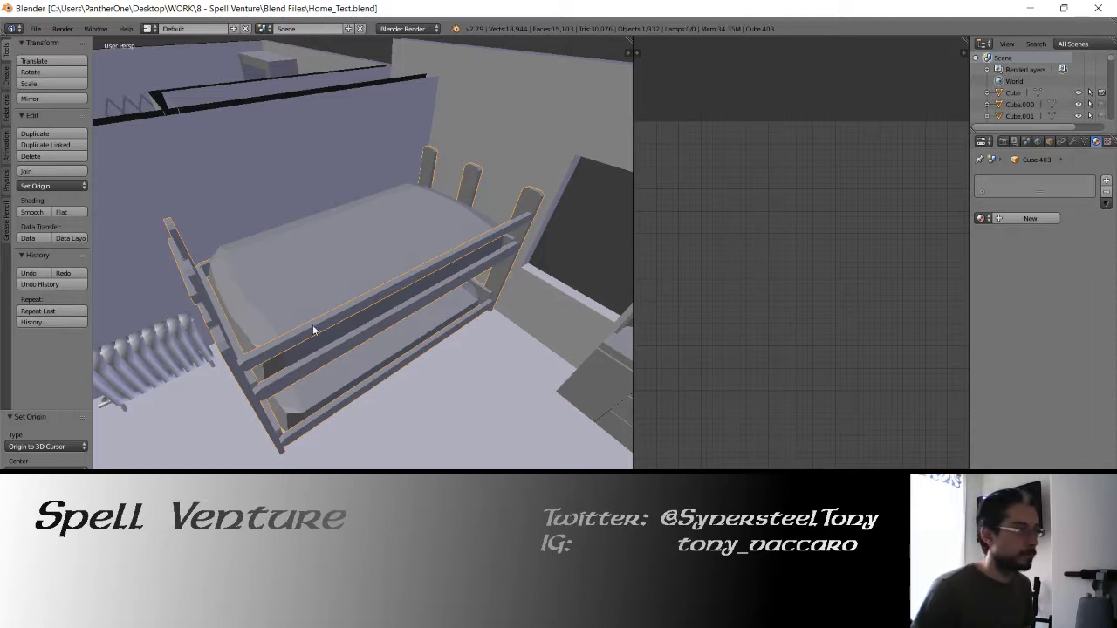
pyautogui.hotkey('alt', 'Tab')
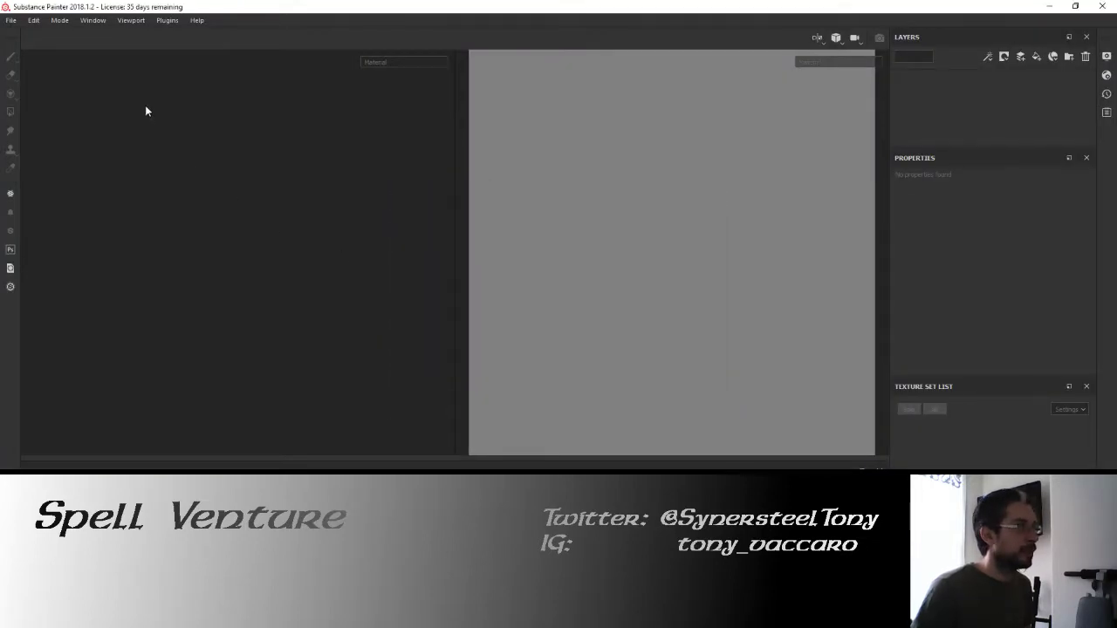
pyautogui.click(10, 20)
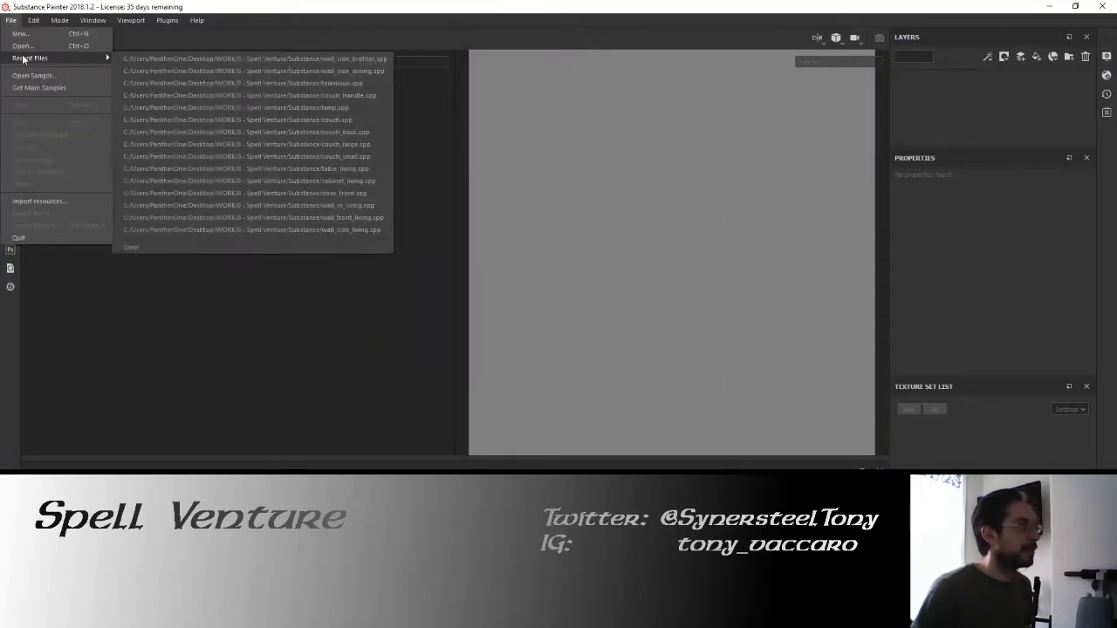
pyautogui.click(48, 35)
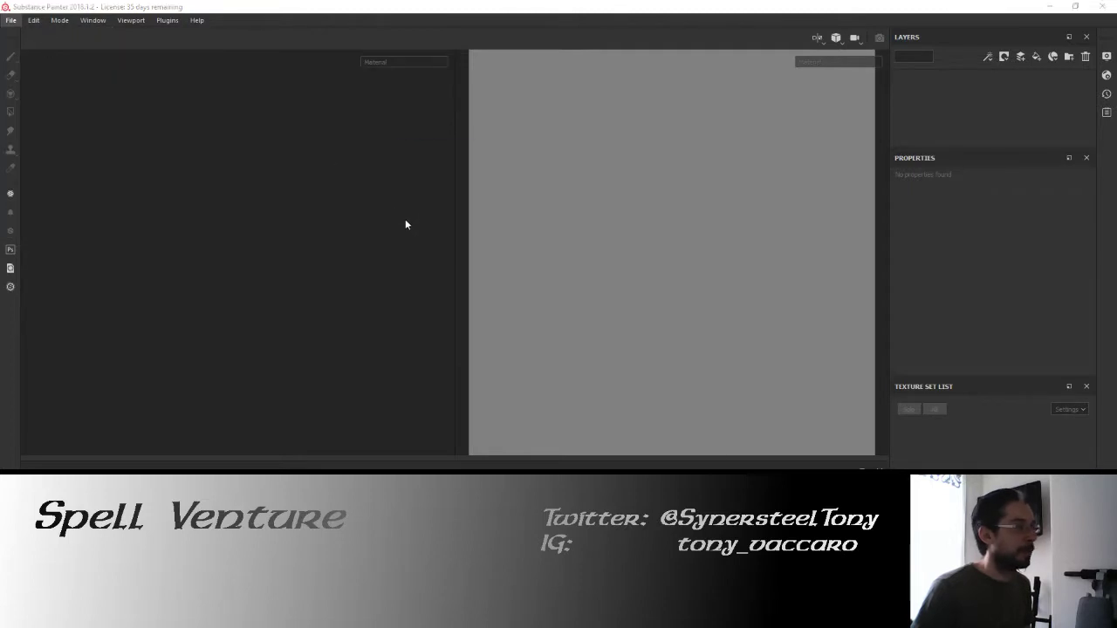
pyautogui.click(677, 191)
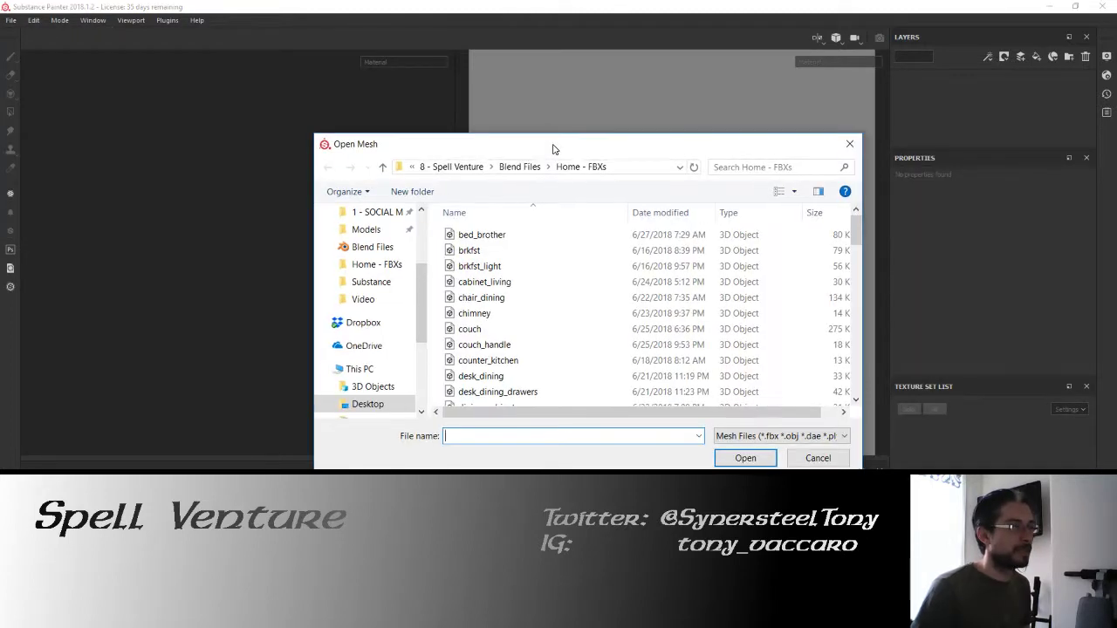
pyautogui.doubleClick(462, 228)
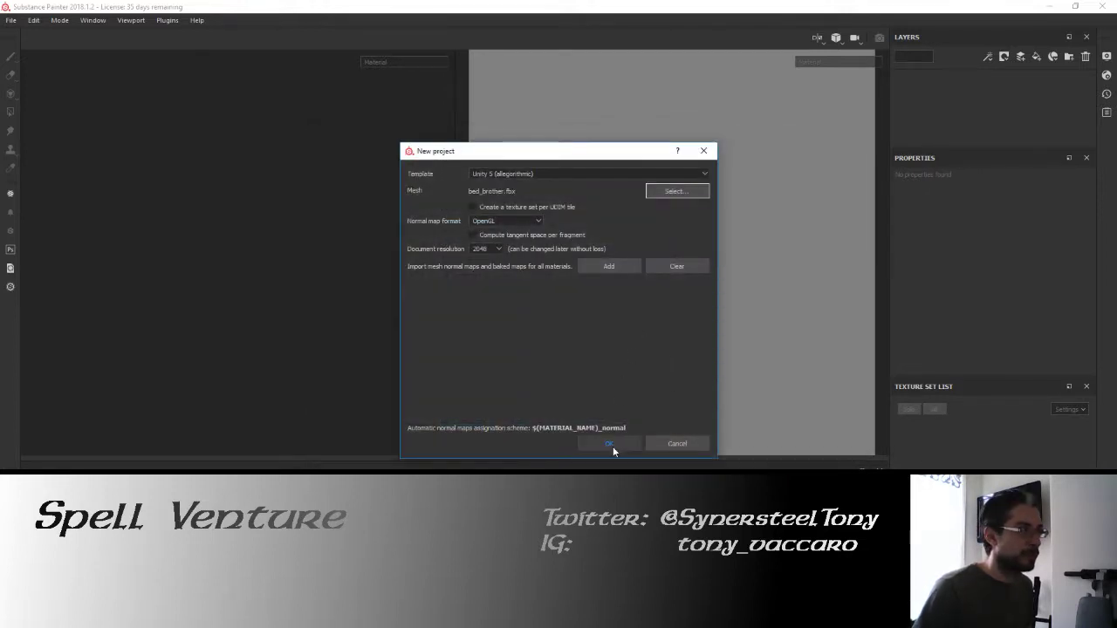
pyautogui.click(612, 446)
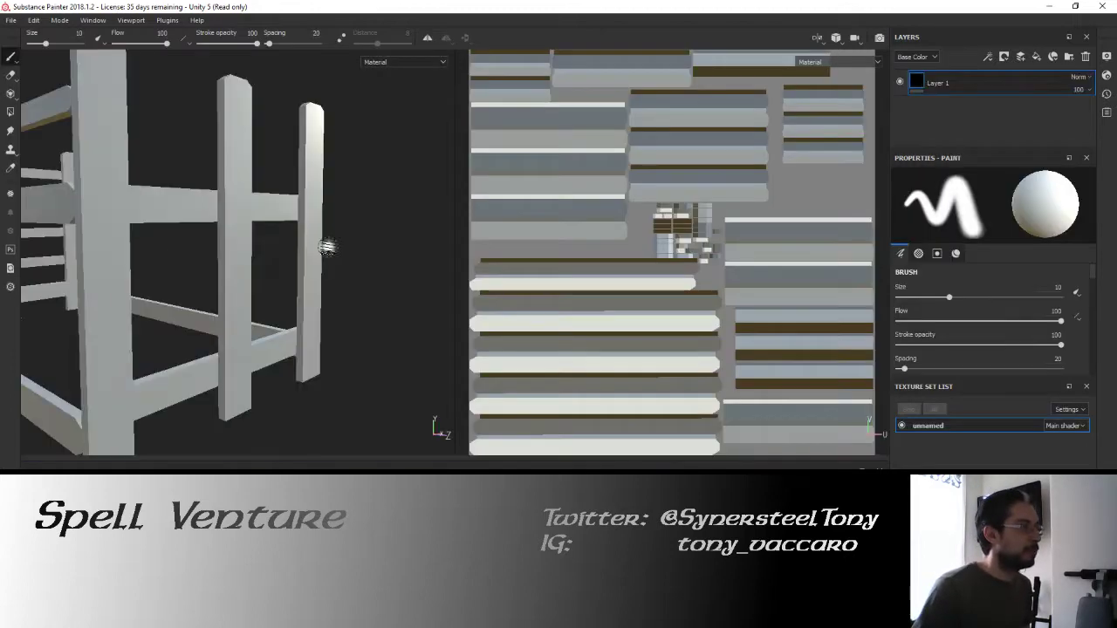
# Apply the Wood American Cherry material to the bed frame as a fill layer and inspect the grain on the posts.
pyautogui.moveTo(322, 249)
pyautogui.keyDown('alt'); pyautogui.mouseDown()
pyautogui.moveTo(156, 255)
pyautogui.moveTo(279, 239)
pyautogui.moveTo(227, 282)
pyautogui.moveTo(269, 291)
pyautogui.moveTo(174, 288)
pyautogui.mouseUp(); pyautogui.keyUp('alt')
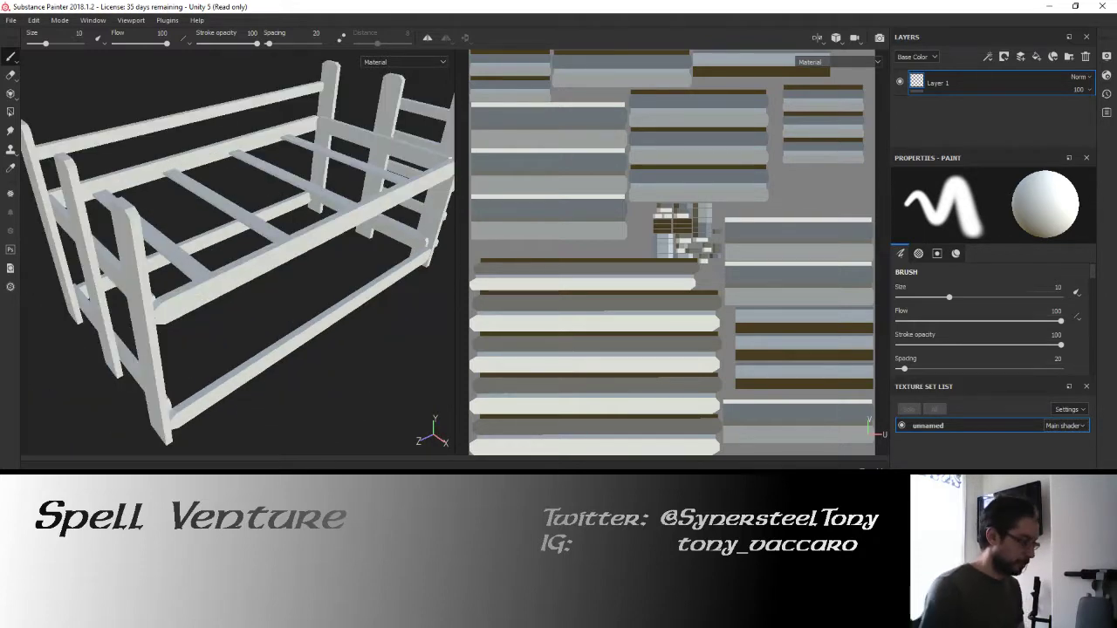
pyautogui.moveTo(174, 352); pyautogui.dragTo(185, 360)
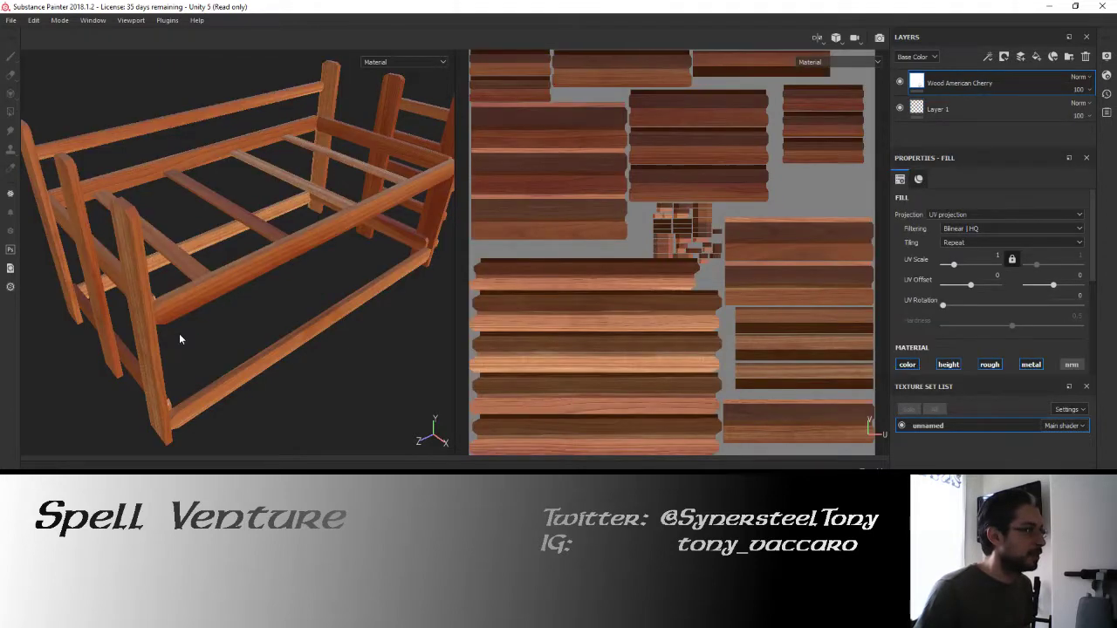
pyautogui.moveTo(201, 293)
pyautogui.keyDown('alt'); pyautogui.mouseDown()
pyautogui.moveTo(252, 313)
pyautogui.moveTo(229, 305)
pyautogui.moveTo(352, 245)
pyautogui.mouseUp(); pyautogui.keyUp('alt')
pyautogui.scroll(3, 228, 297)
pyautogui.keyDown('shift'); pyautogui.moveTo(269, 282); pyautogui.dragTo(367, 287, button='right'); pyautogui.keyUp('shift')
pyautogui.keyDown('alt'); pyautogui.moveTo(366, 282); pyautogui.dragTo(257, 252); pyautogui.keyUp('alt')
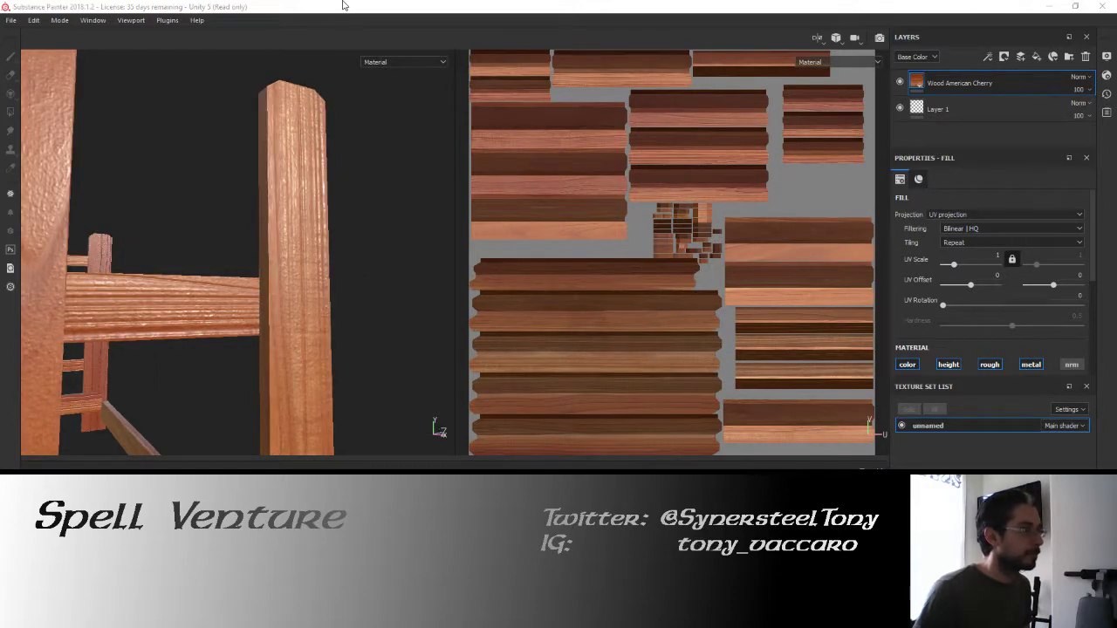
pyautogui.keyDown('alt'); pyautogui.moveTo(374, 244); pyautogui.dragTo(369, 270); pyautogui.keyUp('alt')
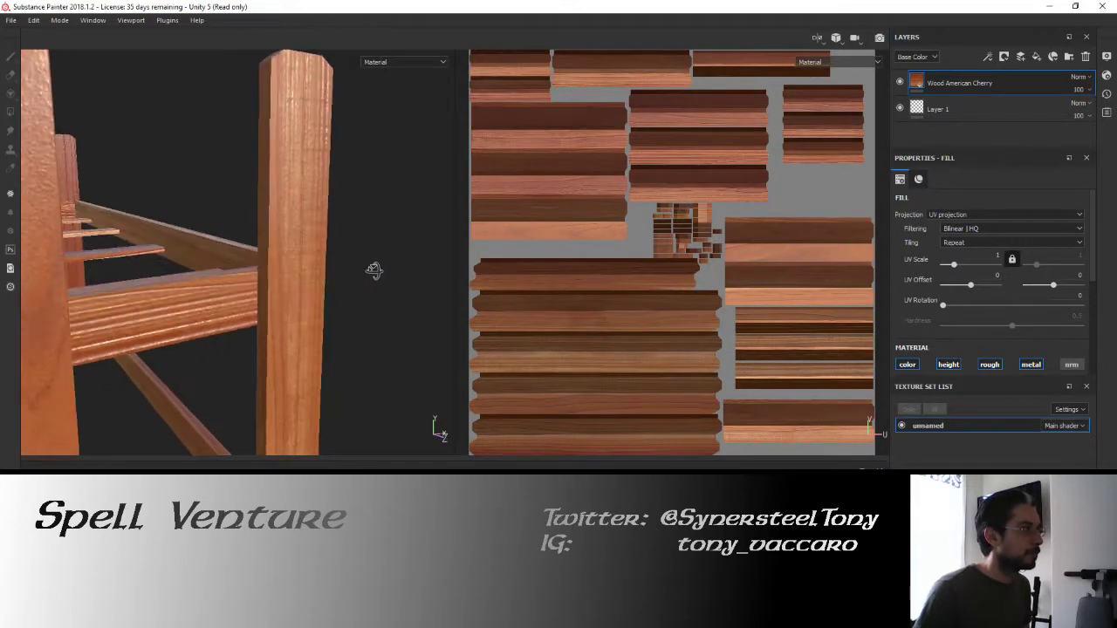
# Delete the empty Layer 1 and darken the Wood American Cherry layer's wood color to a very dark brown.
pyautogui.click(917, 109)
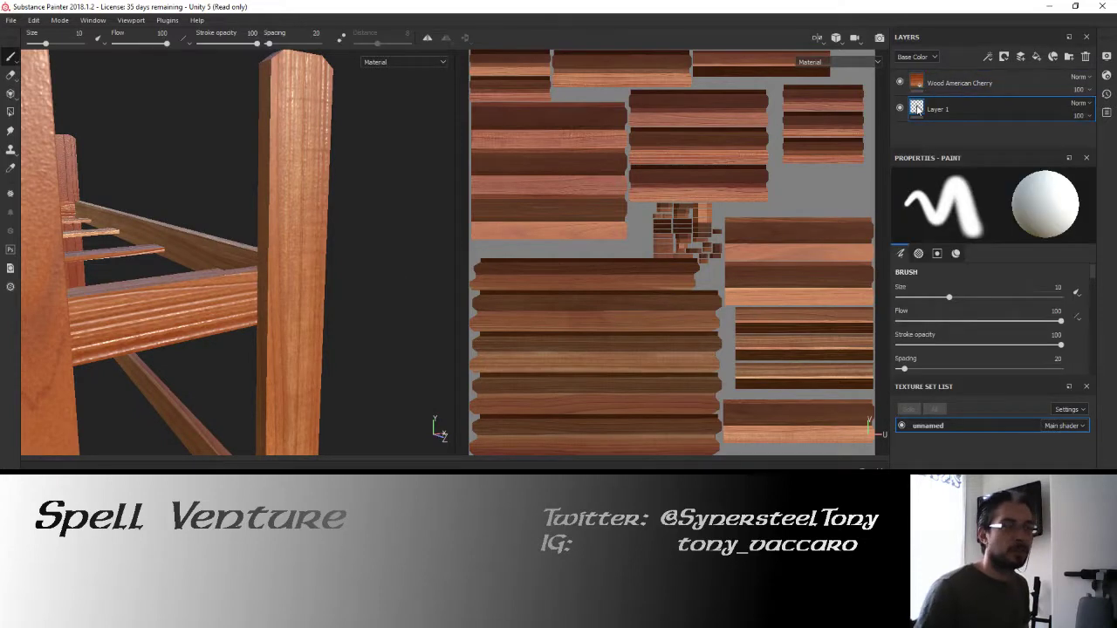
pyautogui.press('Delete')
pyautogui.scroll(-4, 985, 228)
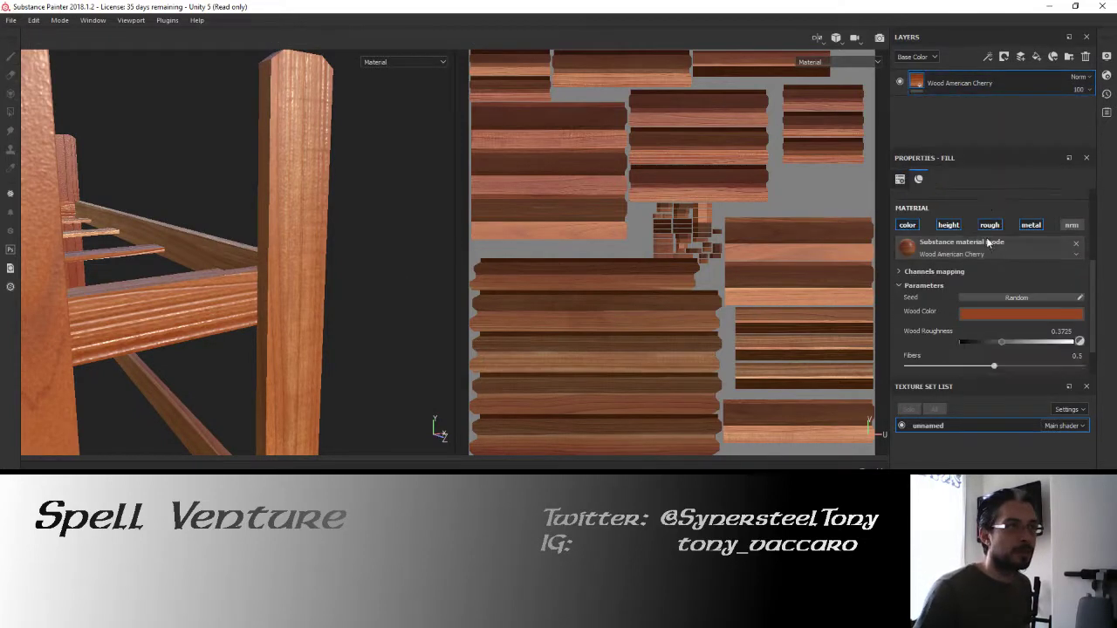
pyautogui.click(1018, 314)
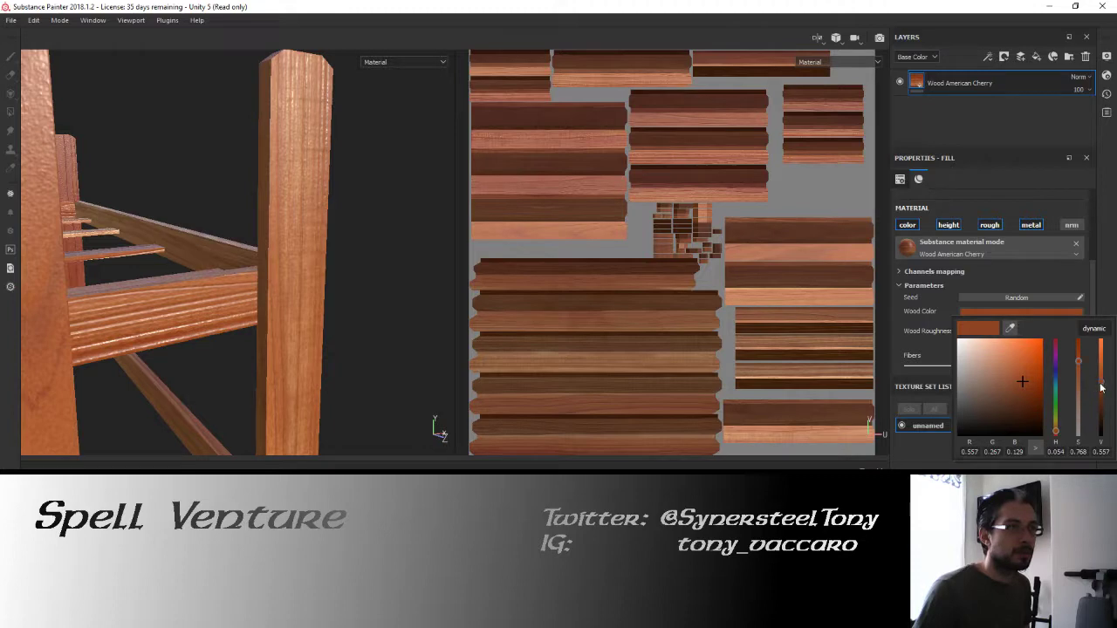
pyautogui.moveTo(1100, 384); pyautogui.dragTo(1103, 425)
pyautogui.click(1014, 121)
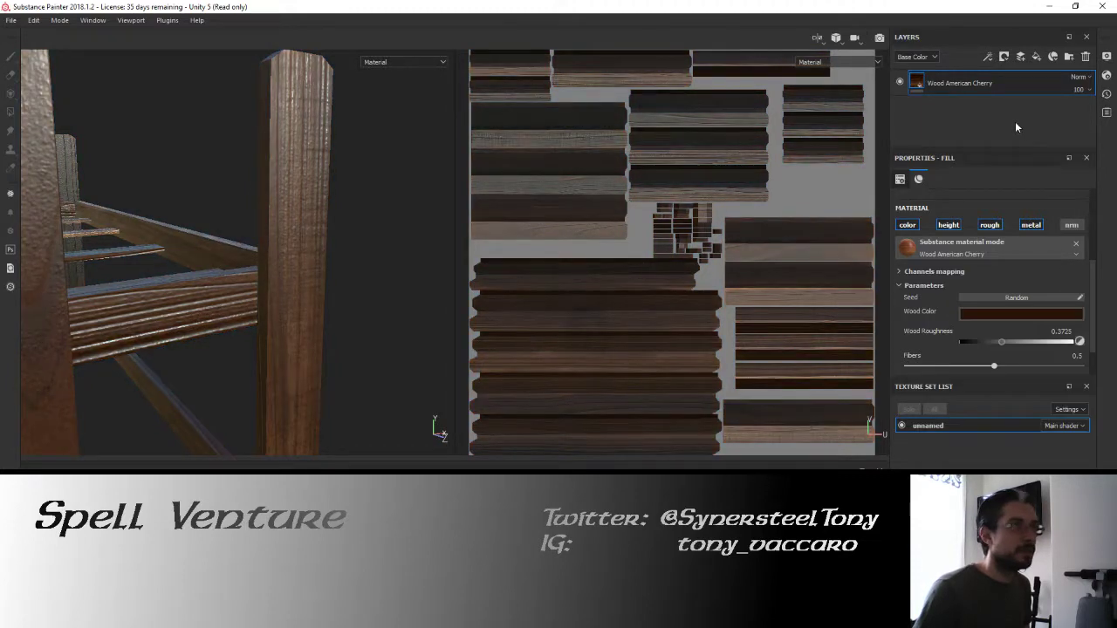
# Set the cherry material's Wood Roughness to 0.4 and check the finish around the bed frame.
pyautogui.keyDown('alt'); pyautogui.moveTo(325, 248); pyautogui.dragTo(183, 245); pyautogui.keyUp('alt')
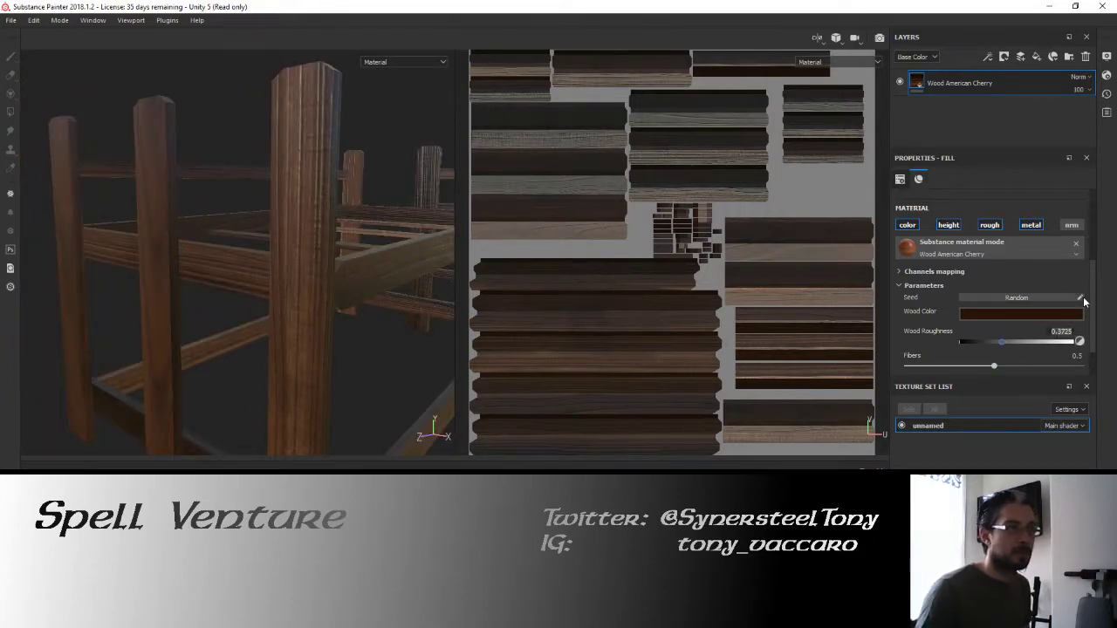
pyautogui.write('0.4')
pyautogui.press('Return')
pyautogui.keyDown('alt'); pyautogui.moveTo(248, 236); pyautogui.dragTo(11, 294); pyautogui.keyUp('alt')
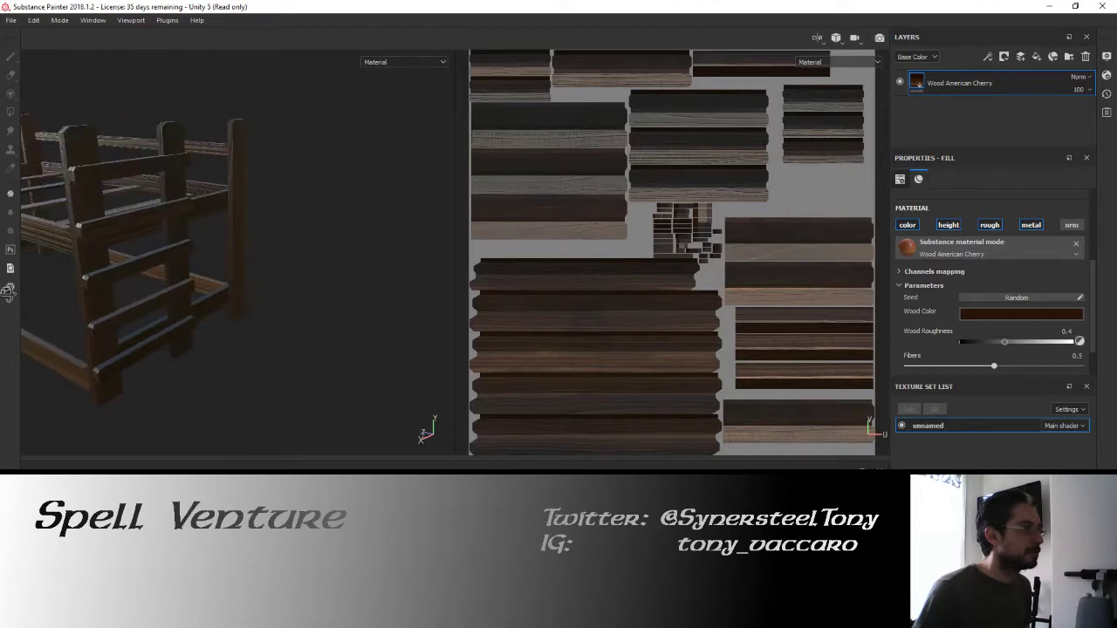
pyautogui.keyDown('alt'); pyautogui.moveTo(10, 294); pyautogui.dragTo(209, 288, button='right'); pyautogui.keyUp('alt')
pyautogui.keyDown('alt'); pyautogui.moveTo(210, 288); pyautogui.dragTo(265, 311); pyautogui.keyUp('alt')
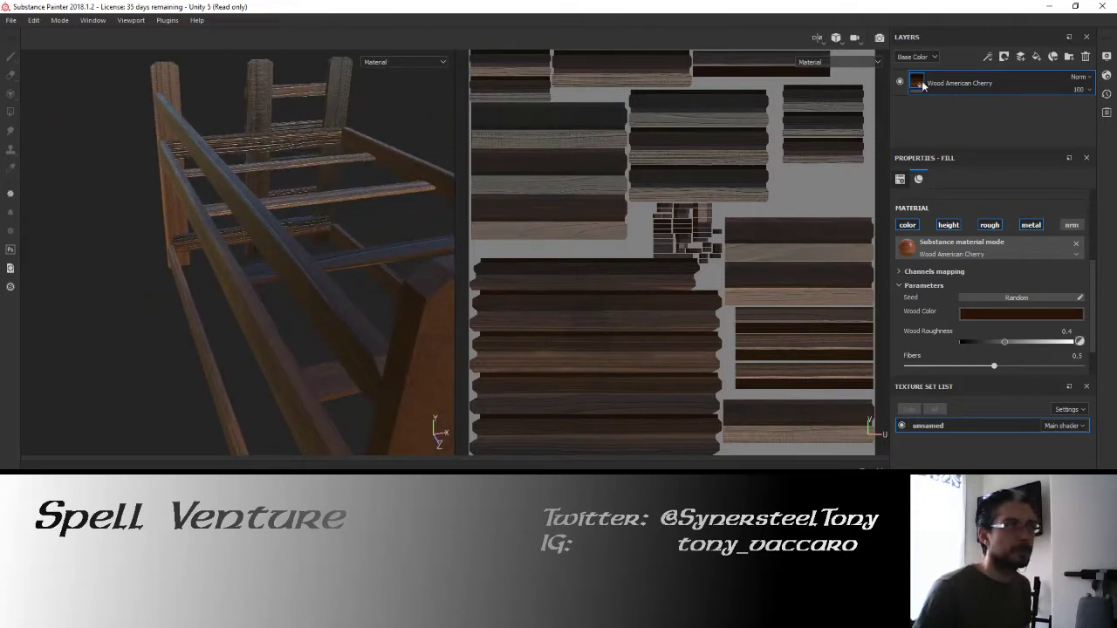
# Set the wood fill's UV Scale to 1.5 and inspect the grain on the rails under different environment lighting angles.
pyautogui.scroll(4, 984, 247)
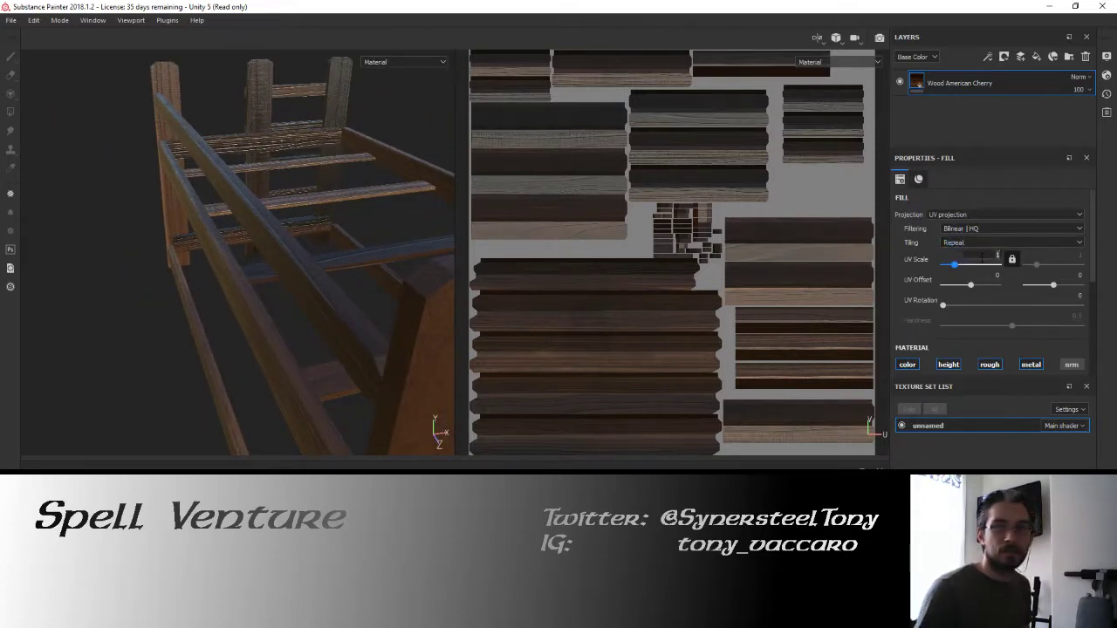
pyautogui.write('.5')
pyautogui.press('Return')
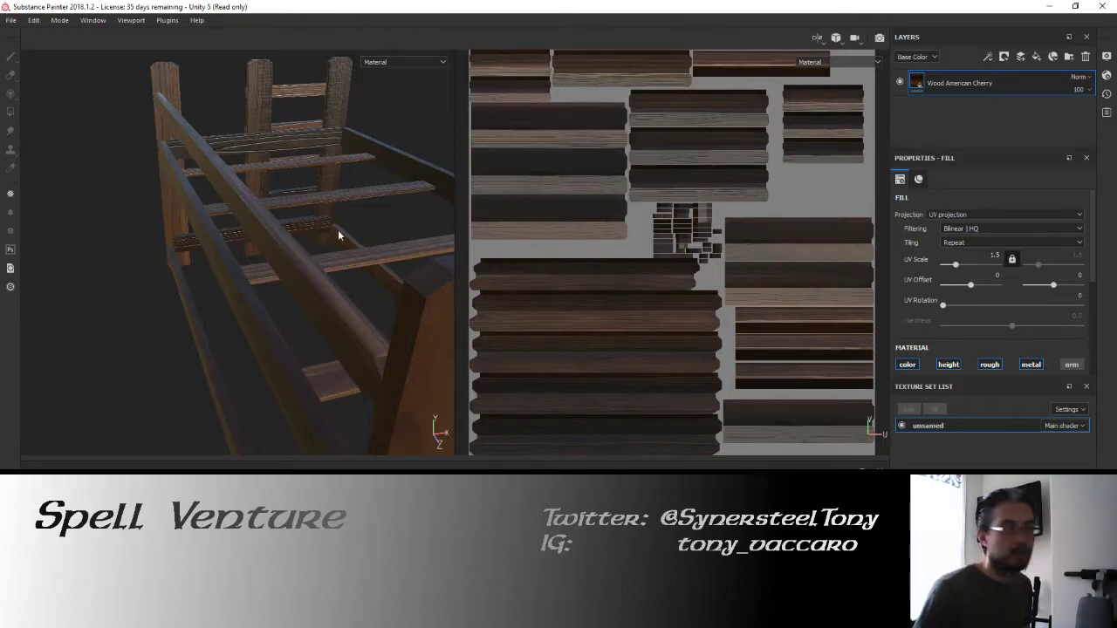
pyautogui.keyDown('alt'); pyautogui.moveTo(192, 234); pyautogui.dragTo(203, 267); pyautogui.keyUp('alt')
pyautogui.press('shift')
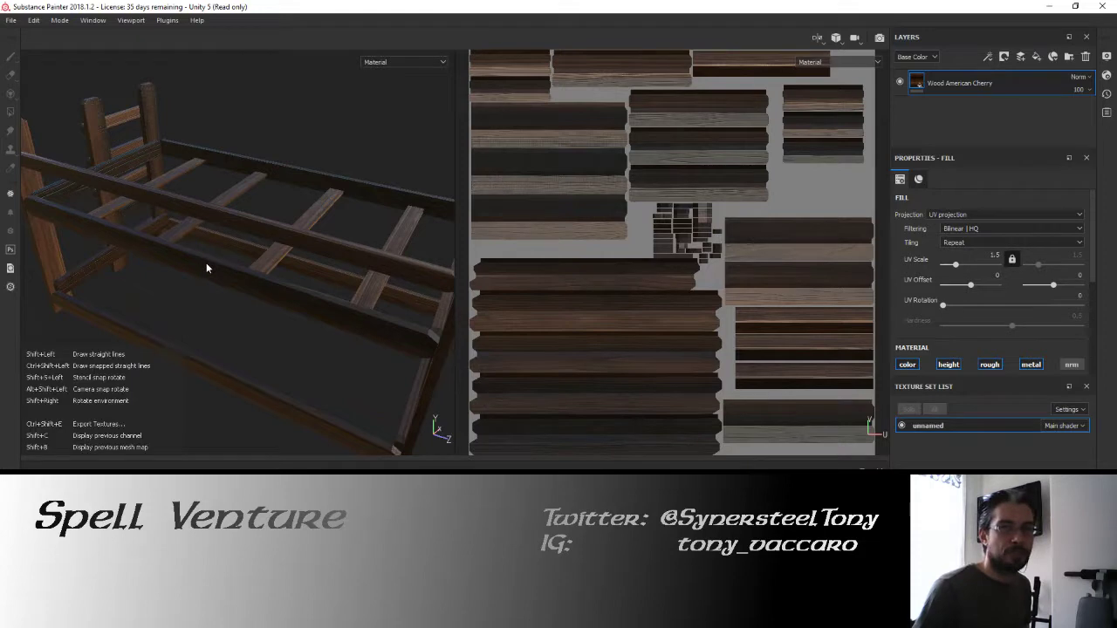
pyautogui.keyDown('shift'); pyautogui.moveTo(205, 265); pyautogui.dragTo(360, 263, button='right'); pyautogui.keyUp('shift')
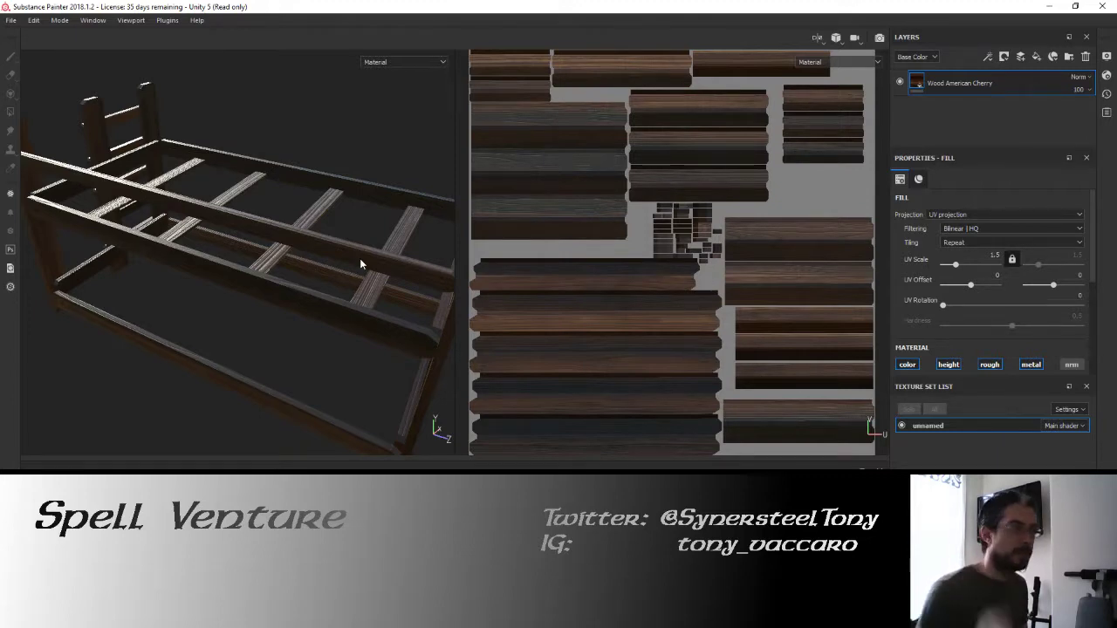
pyautogui.scroll(2, 309, 250)
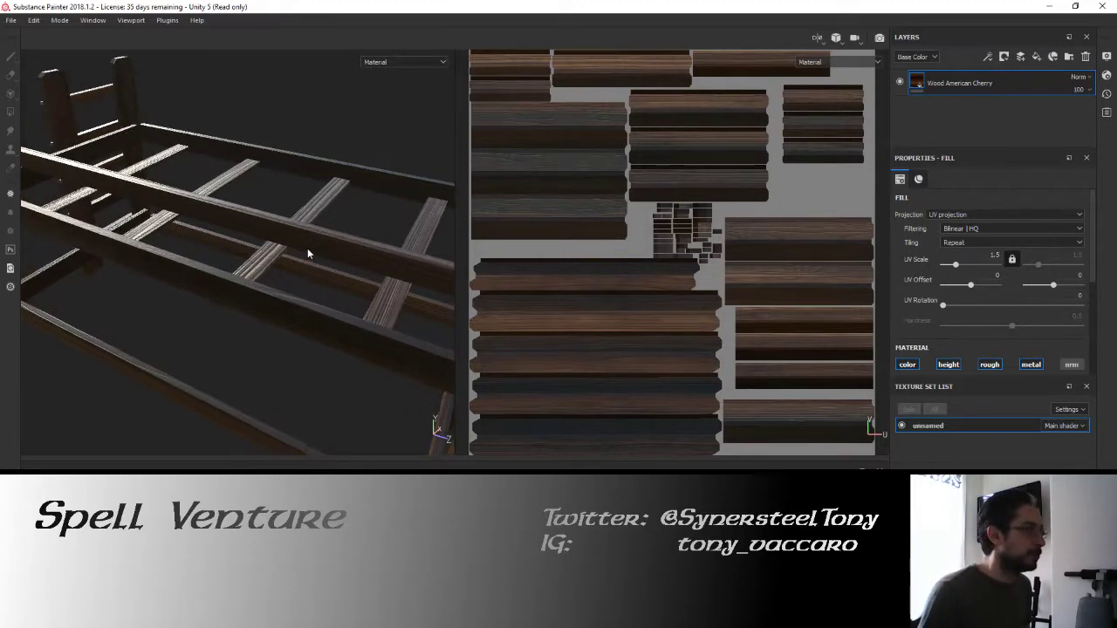
pyautogui.keyDown('shift'); pyautogui.moveTo(186, 238); pyautogui.dragTo(350, 251, button='right'); pyautogui.keyUp('shift')
pyautogui.keyDown('alt'); pyautogui.moveTo(350, 252); pyautogui.dragTo(218, 252); pyautogui.keyUp('alt')
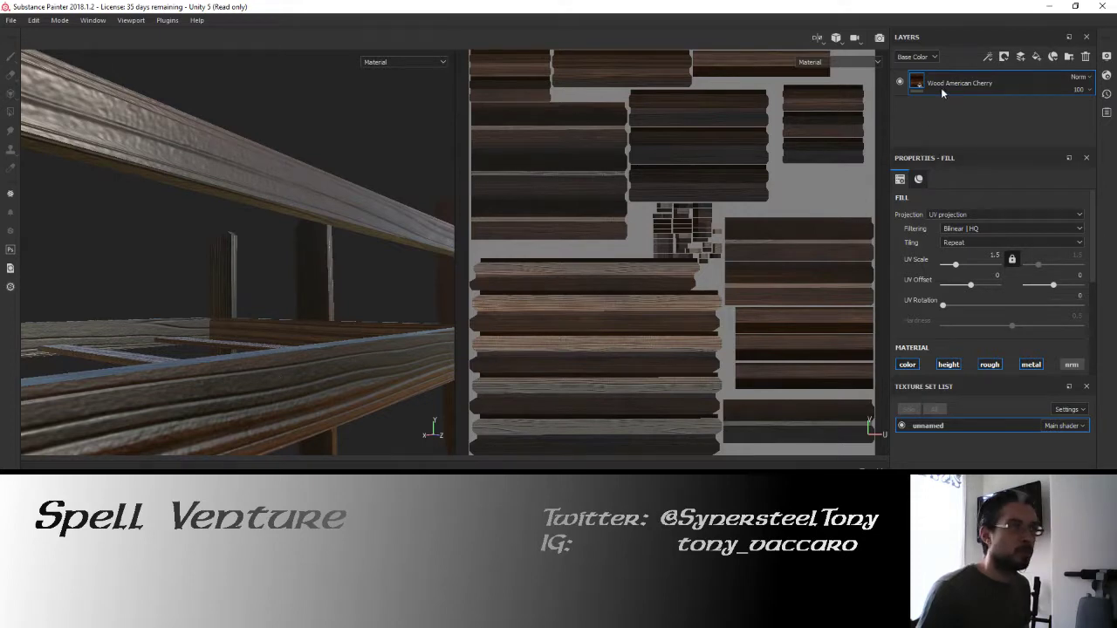
# Set the Height Range to 0.1 in the Wood American Cherry fill's technical parameters.
pyautogui.scroll(-5, 964, 292)
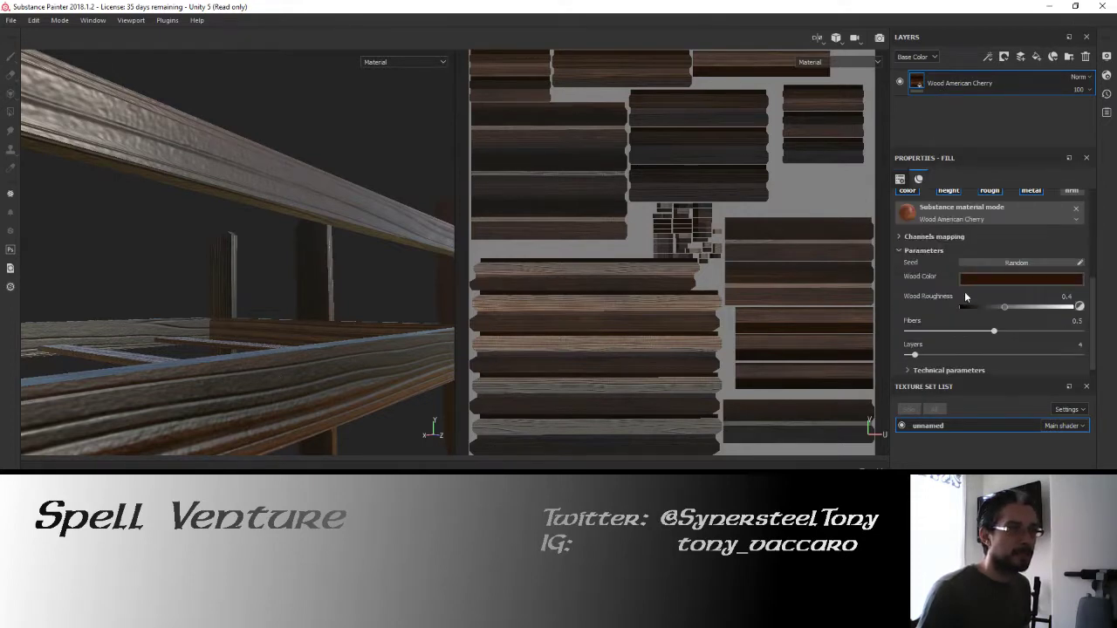
pyautogui.scroll(-1, 965, 291)
pyautogui.moveTo(912, 345)
pyautogui.mouseDown()
pyautogui.moveTo(890, 343)
pyautogui.moveTo(912, 346)
pyautogui.mouseUp()
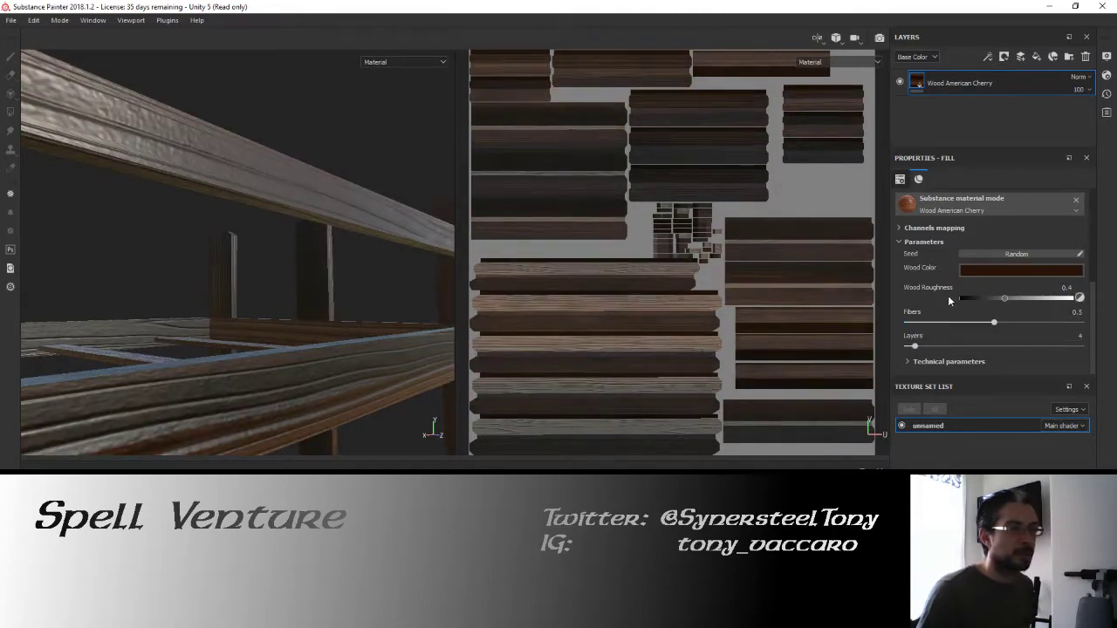
pyautogui.click(950, 362)
pyautogui.scroll(-3, 947, 328)
pyautogui.scroll(-2, 947, 328)
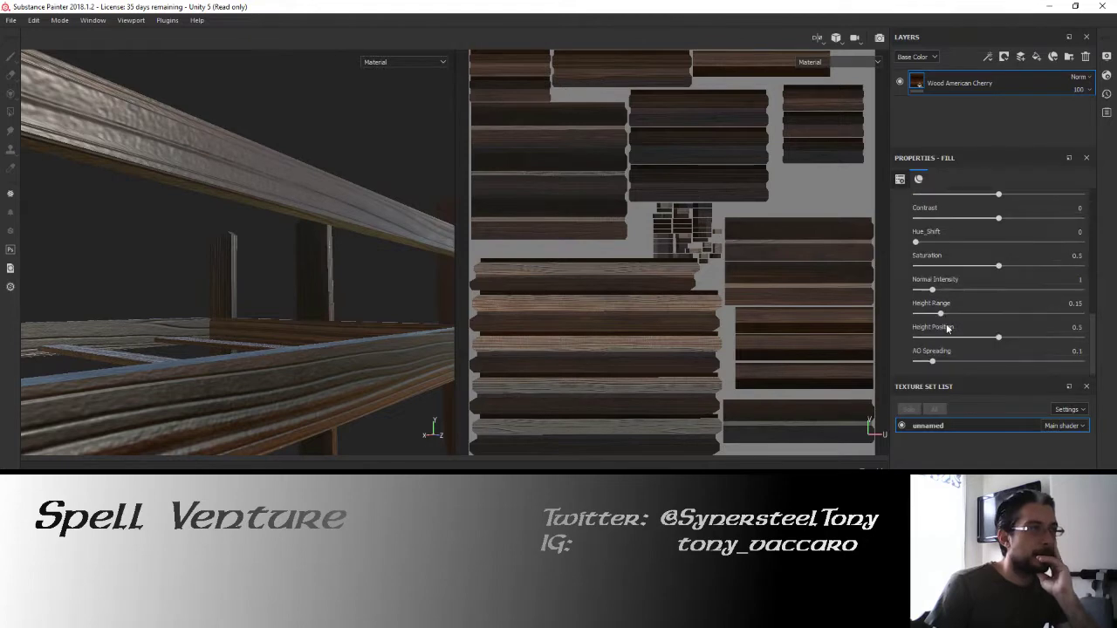
pyautogui.moveTo(940, 313); pyautogui.dragTo(1008, 311)
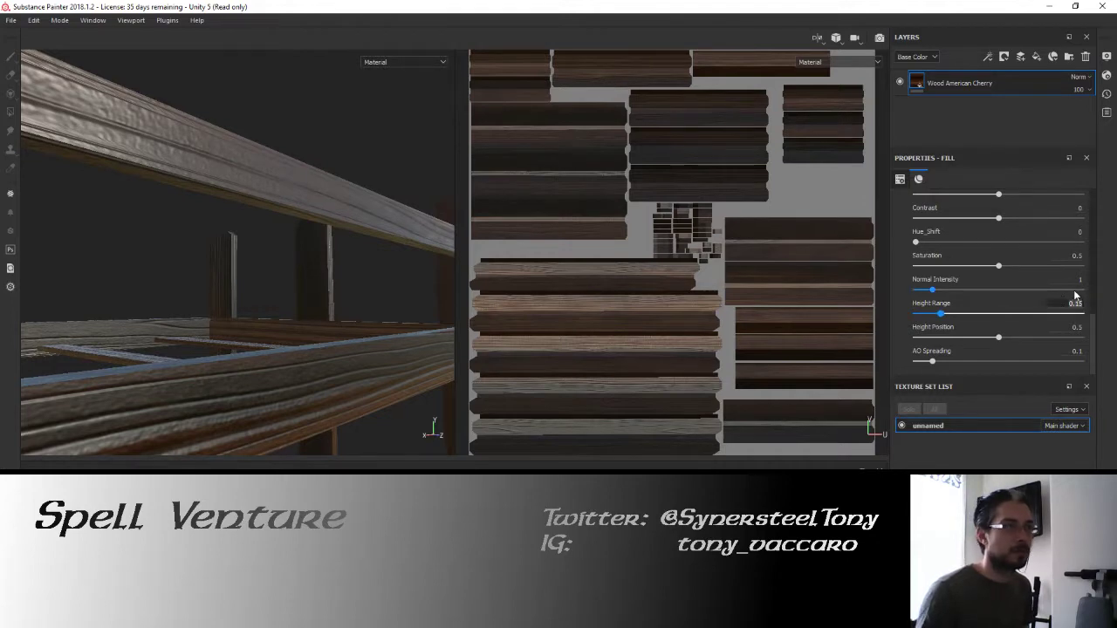
pyautogui.write('0.1')
pyautogui.press('Return')
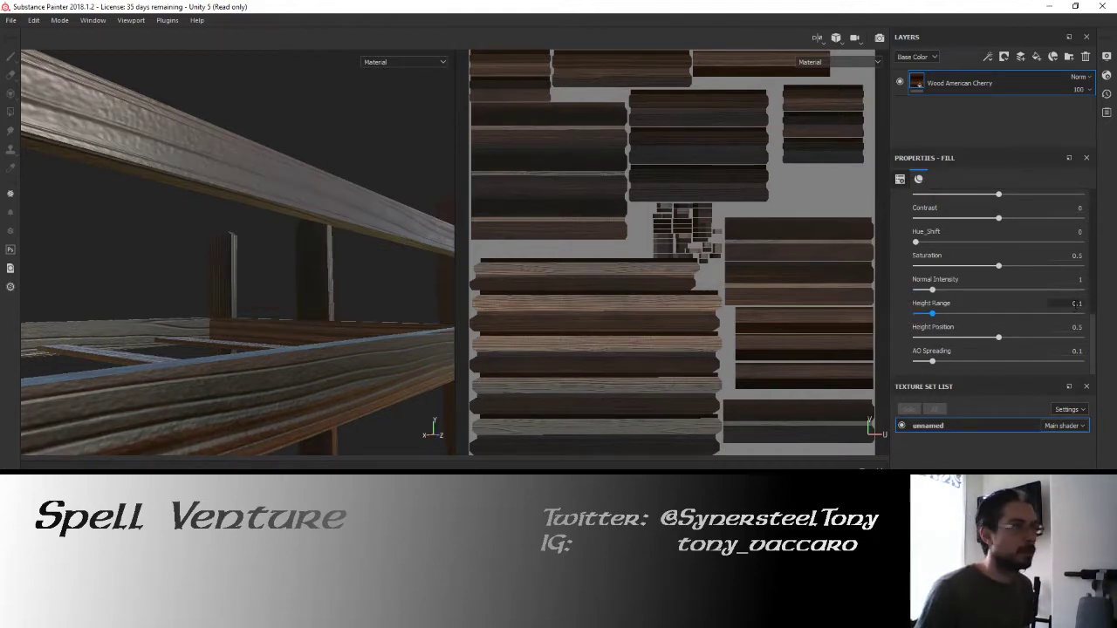
# Try a Height Position of 0.075 for the cherry wood material and undo it.
pyautogui.click(1077, 327)
pyautogui.write('.07')
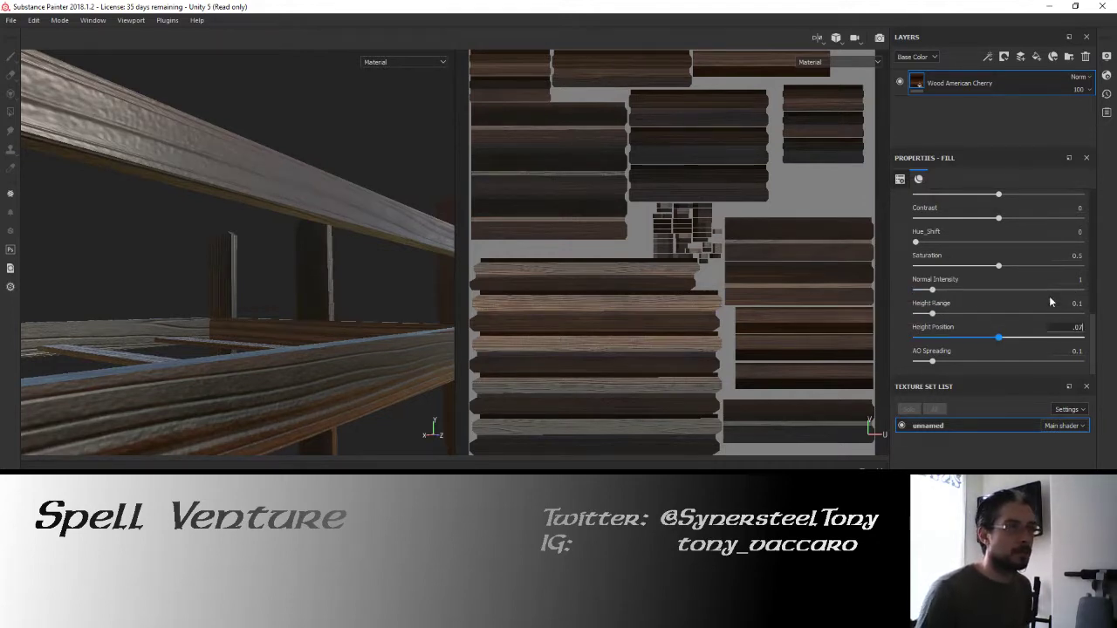
pyautogui.write('5')
pyautogui.press('Return')
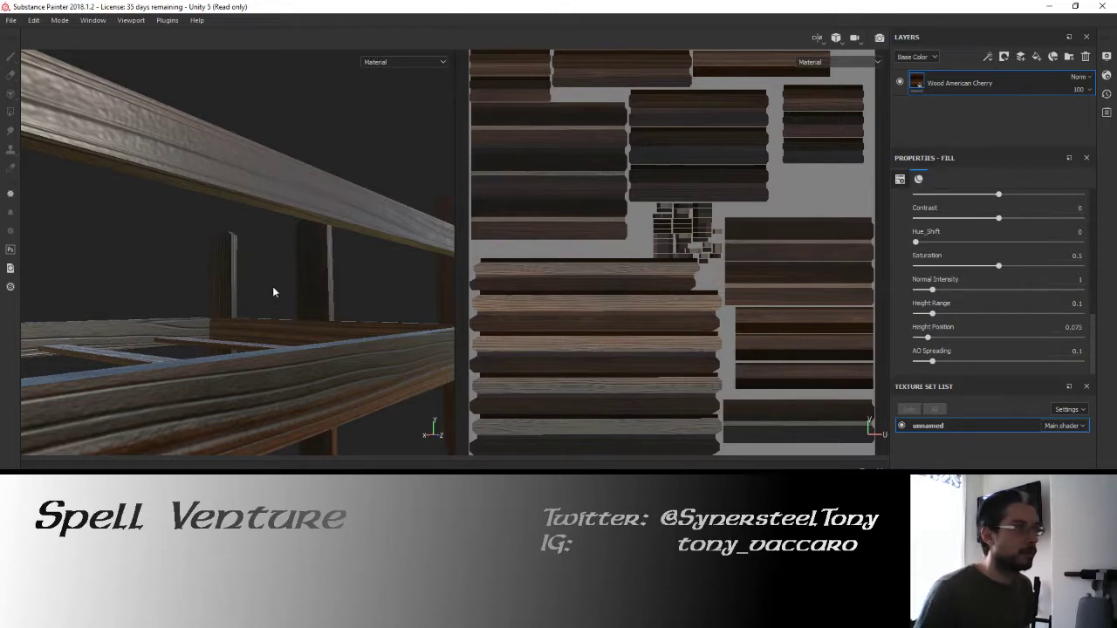
pyautogui.hotkey('ctrl', 'z')
# Set the cherry material's Height Position to 0.035 and check the relief on the bed rails.
pyautogui.click(1076, 328)
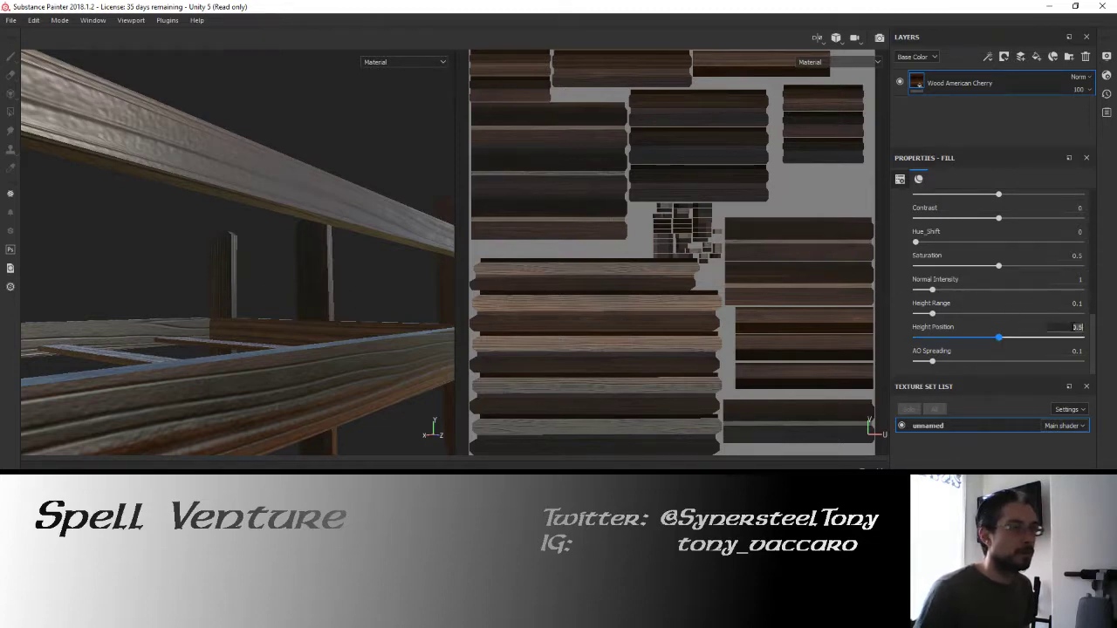
pyautogui.press('Return')
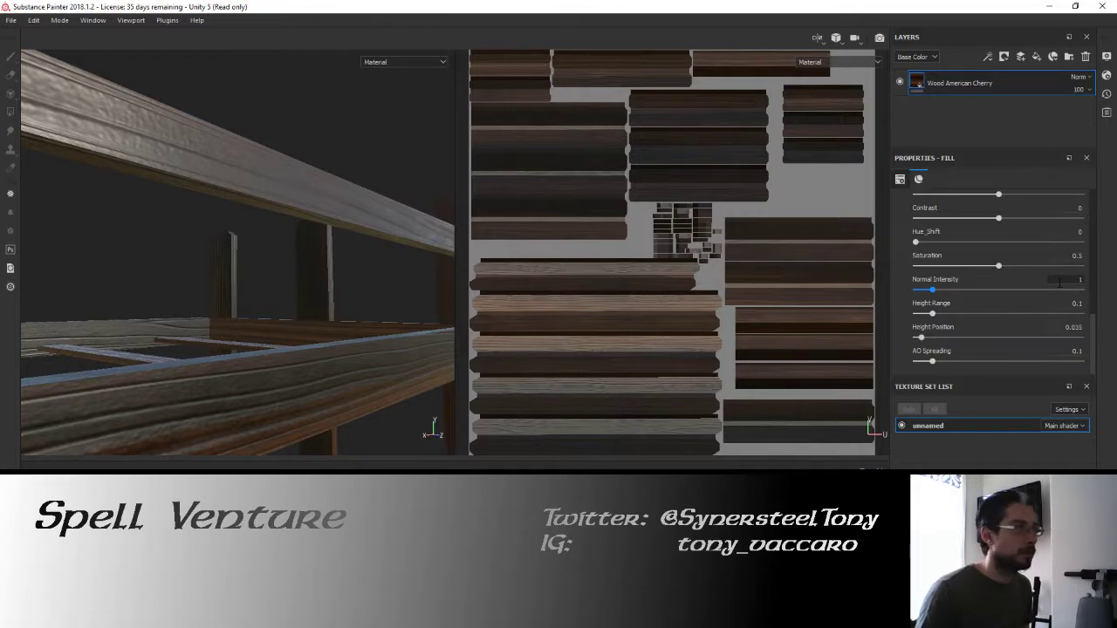
pyautogui.keyDown('alt'); pyautogui.moveTo(140, 196); pyautogui.dragTo(136, 154); pyautogui.keyUp('alt')
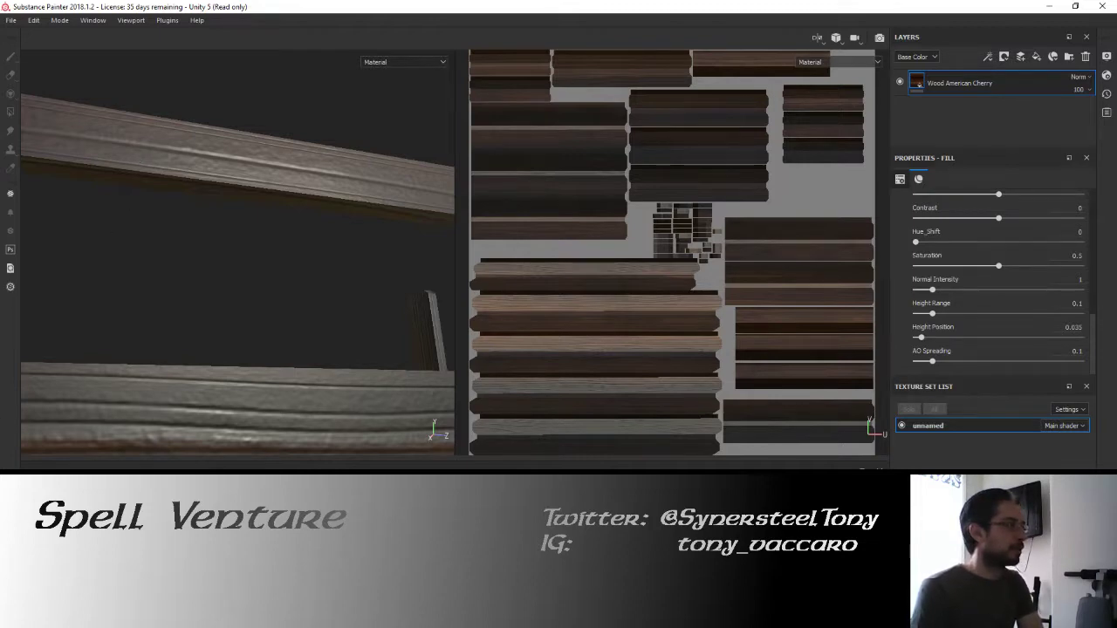
pyautogui.moveTo(203, 489)
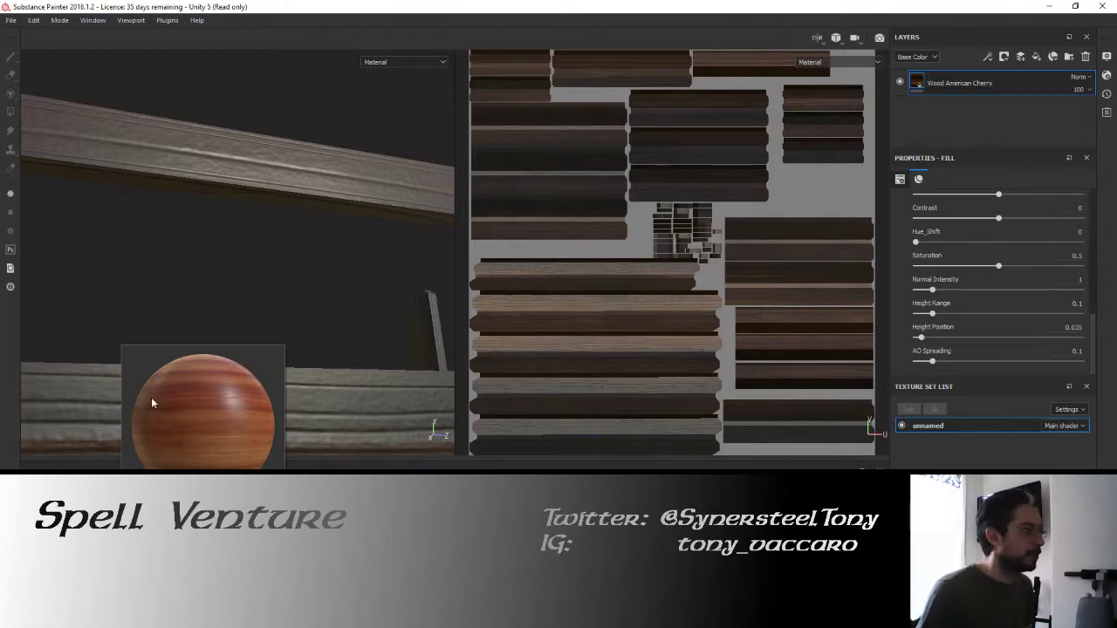
pyautogui.keyDown('alt'); pyautogui.moveTo(152, 403); pyautogui.dragTo(303, 290); pyautogui.keyUp('alt')
# Try a white mask on the single Wood American Cherry layer and take it off again.
pyautogui.rightClick(916, 83)
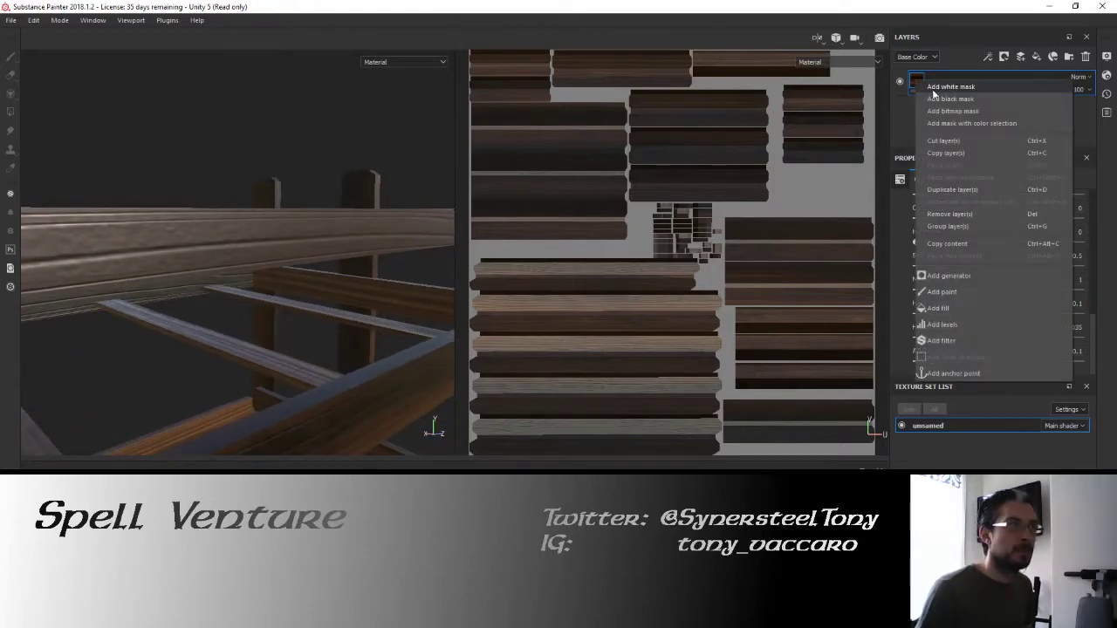
pyautogui.click(935, 94)
pyautogui.rightClick(936, 85)
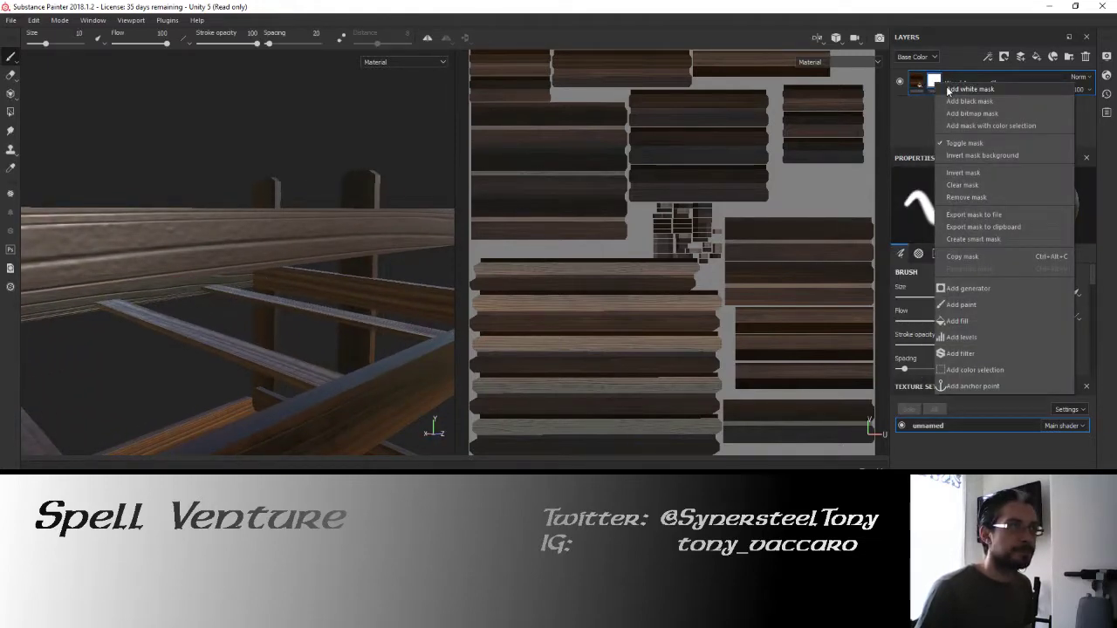
pyautogui.click(948, 90)
# Duplicate the Wood American Cherry layer and hide the copy above it.
pyautogui.click(917, 82)
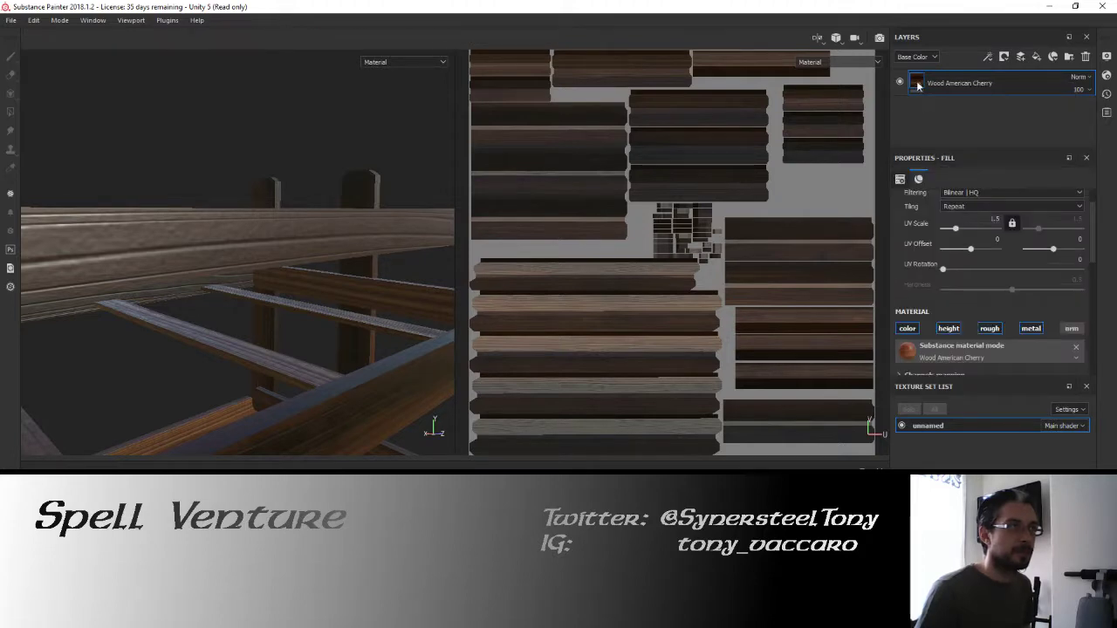
pyautogui.hotkey('ctrl', 'd')
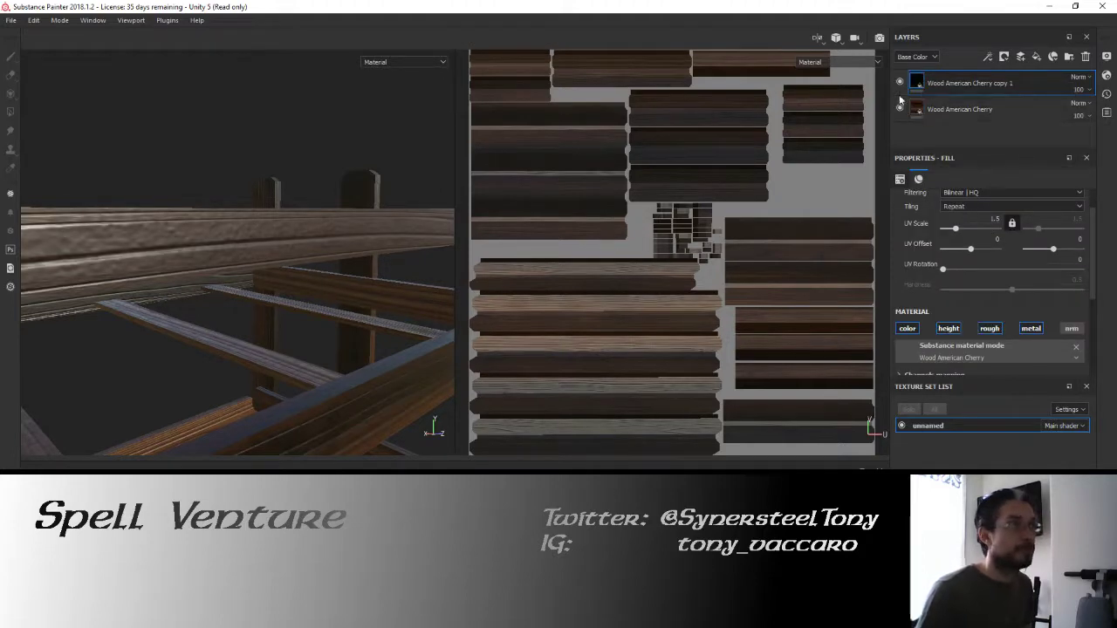
pyautogui.click(899, 83)
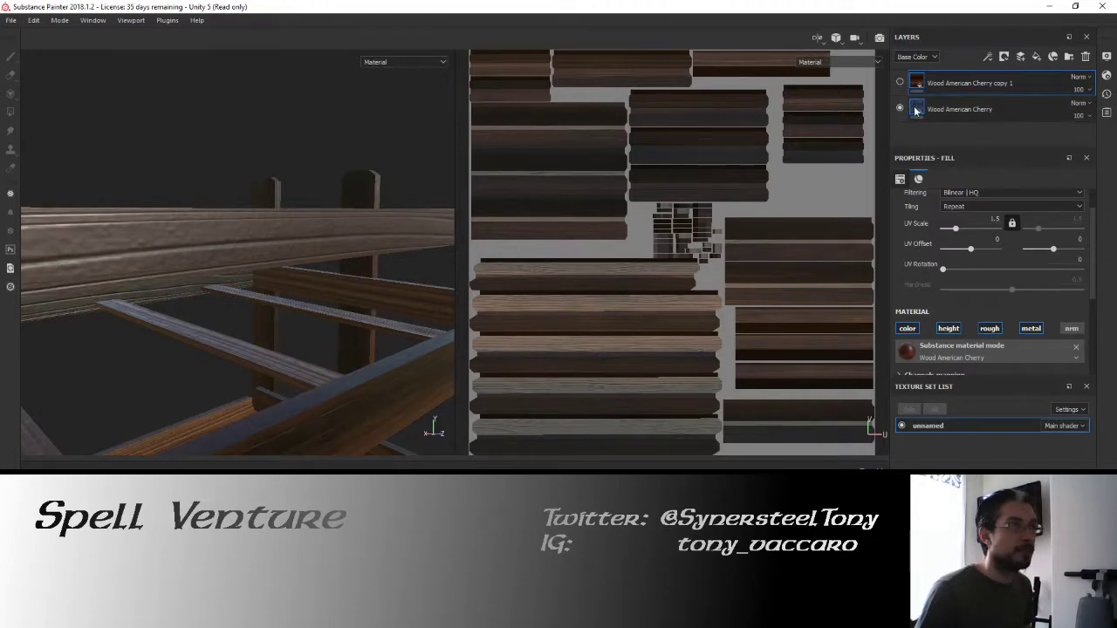
# Set the Wood Roughness of the original Wood American Cherry layer to 1 and inspect the rails.
pyautogui.click(916, 112)
pyautogui.scroll(-4, 988, 246)
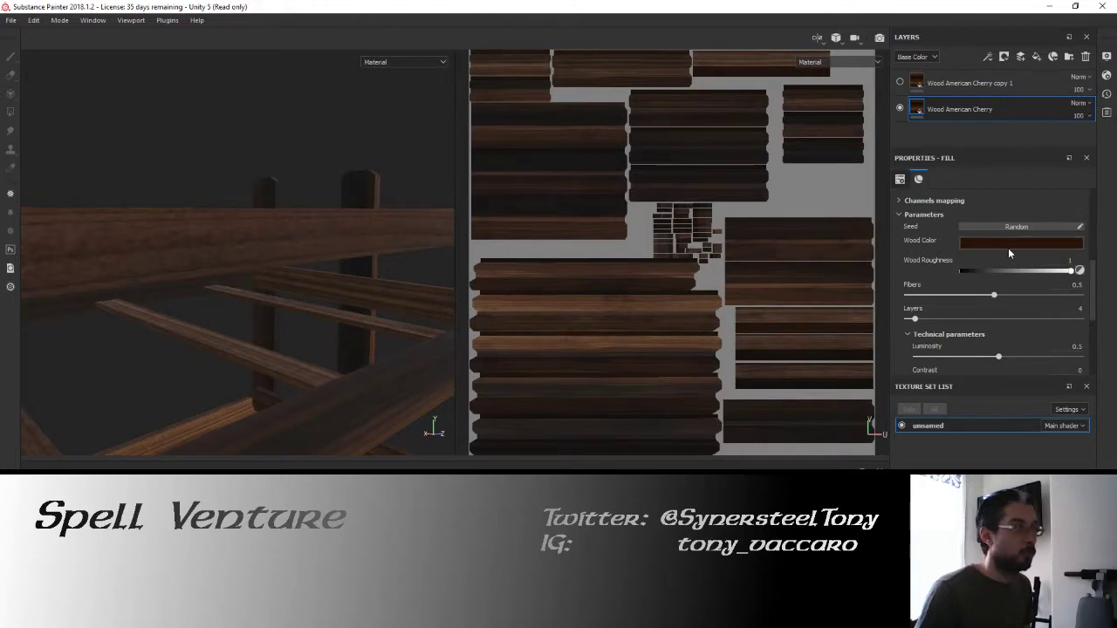
pyautogui.keyDown('alt'); pyautogui.moveTo(317, 240); pyautogui.dragTo(323, 165); pyautogui.keyUp('alt')
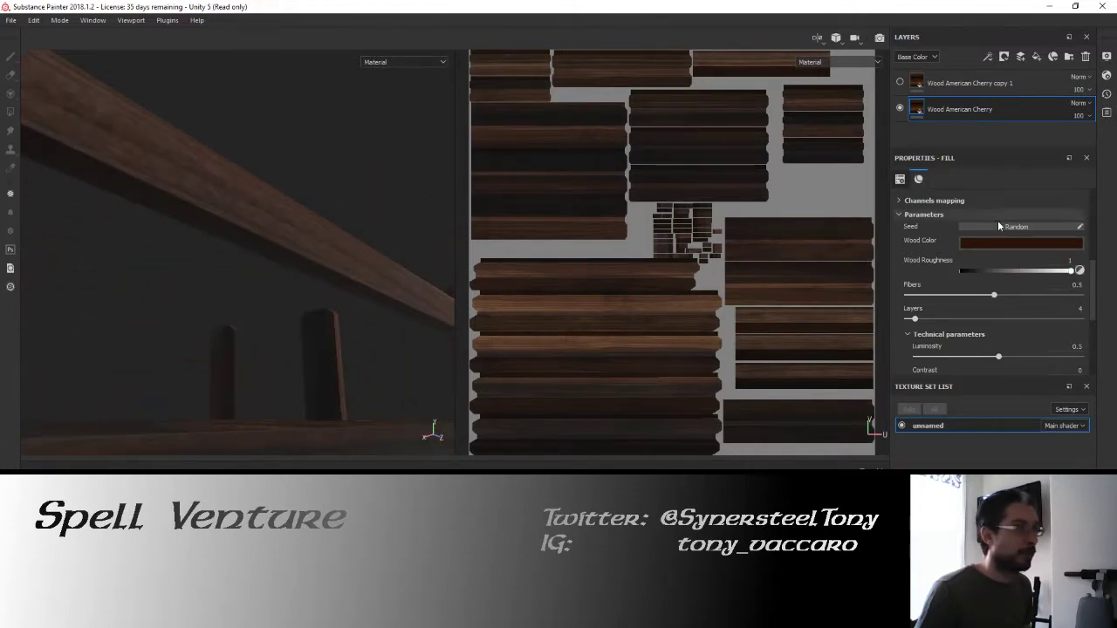
# Lighten the original layer's wood color to a medium reddish brown and show the copy layer again.
pyautogui.click(1016, 244)
pyautogui.moveTo(1105, 363); pyautogui.dragTo(1105, 332)
pyautogui.click(901, 81)
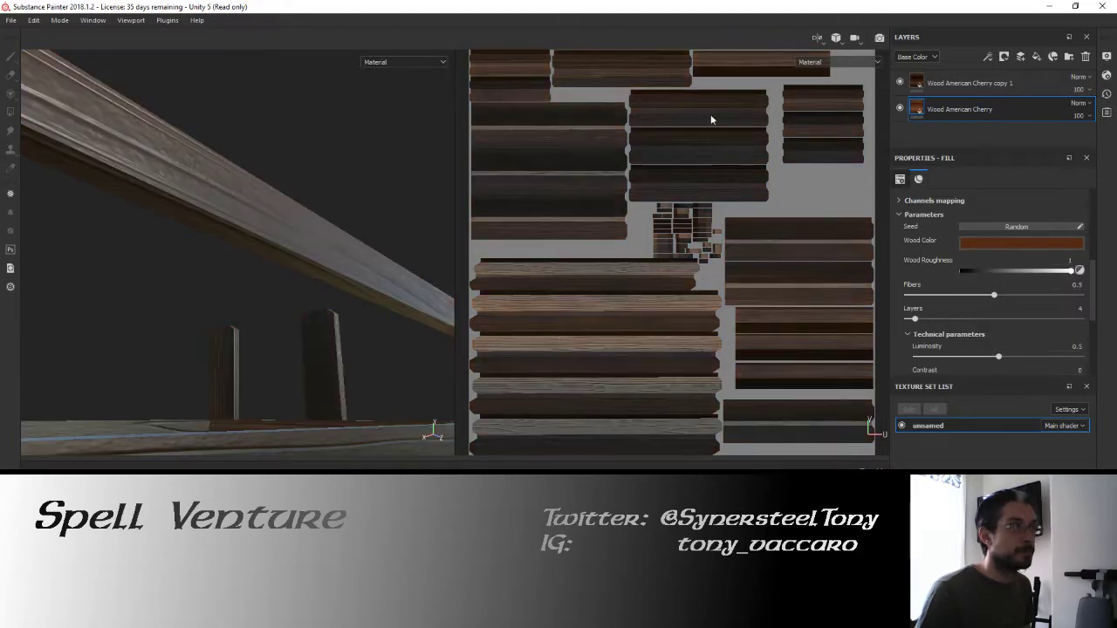
pyautogui.keyDown('alt'); pyautogui.moveTo(228, 171); pyautogui.dragTo(397, 163); pyautogui.keyUp('alt')
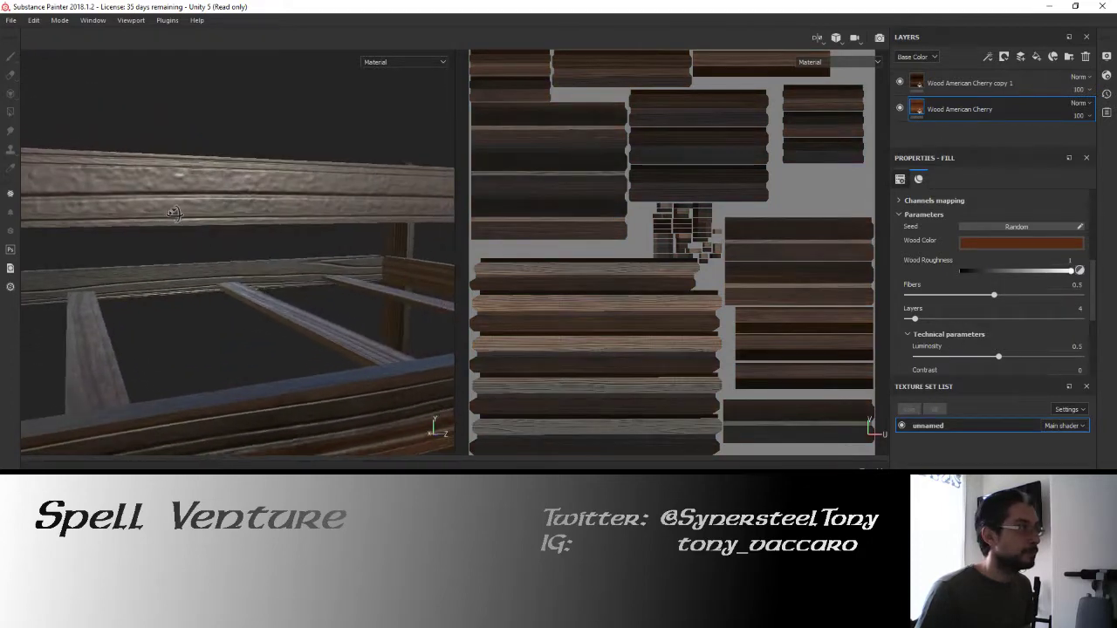
# Add a white mask to the Wood American Cherry copy 1 layer and give it a Metal Edge Wear generator.
pyautogui.rightClick(913, 81)
pyautogui.click(931, 86)
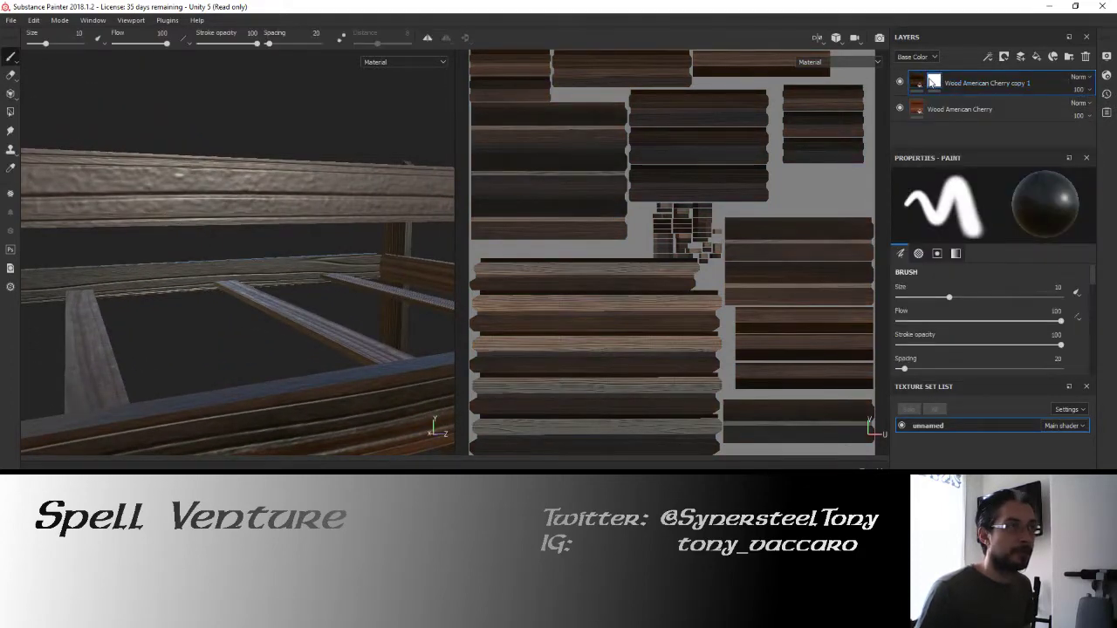
pyautogui.rightClick(935, 81)
pyautogui.click(951, 286)
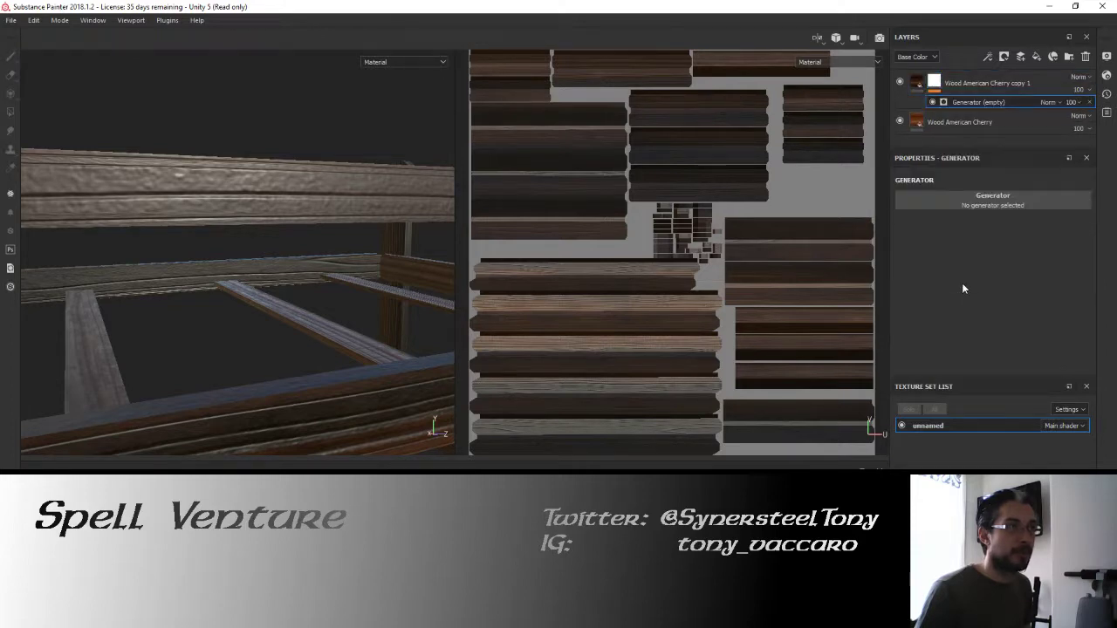
pyautogui.click(1009, 201)
pyautogui.click(1094, 274)
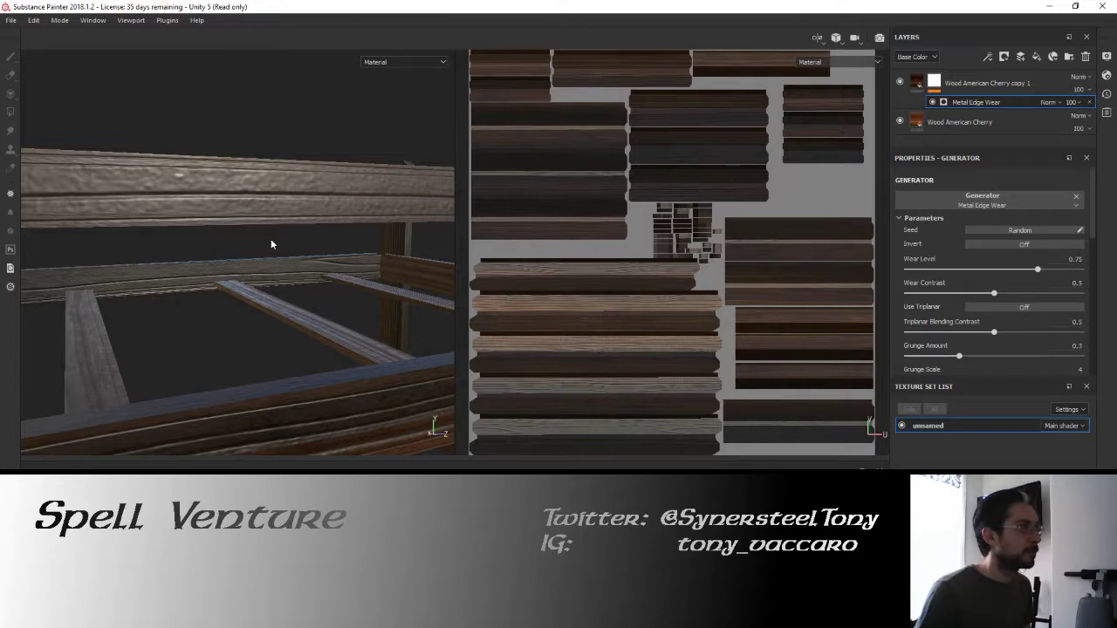
pyautogui.keyDown('alt'); pyautogui.moveTo(272, 241); pyautogui.dragTo(321, 248); pyautogui.keyUp('alt')
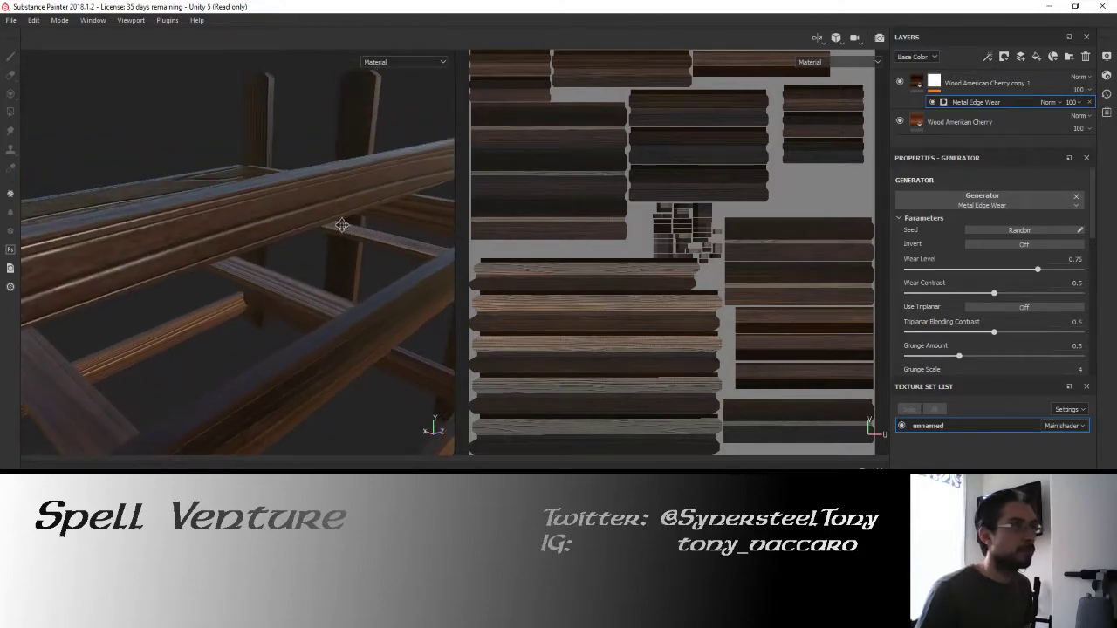
# Hide the original cherry layer, invert the Metal Edge Wear generator and set its Wear Level to 0.975.
pyautogui.click(900, 121)
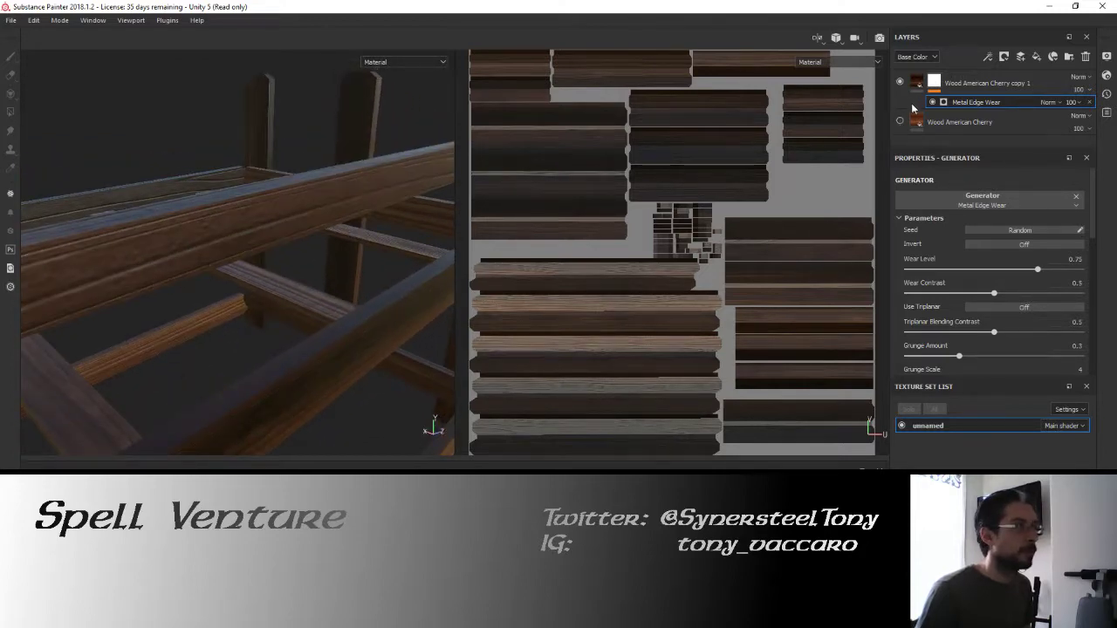
pyautogui.click(1007, 245)
pyautogui.click(1073, 259)
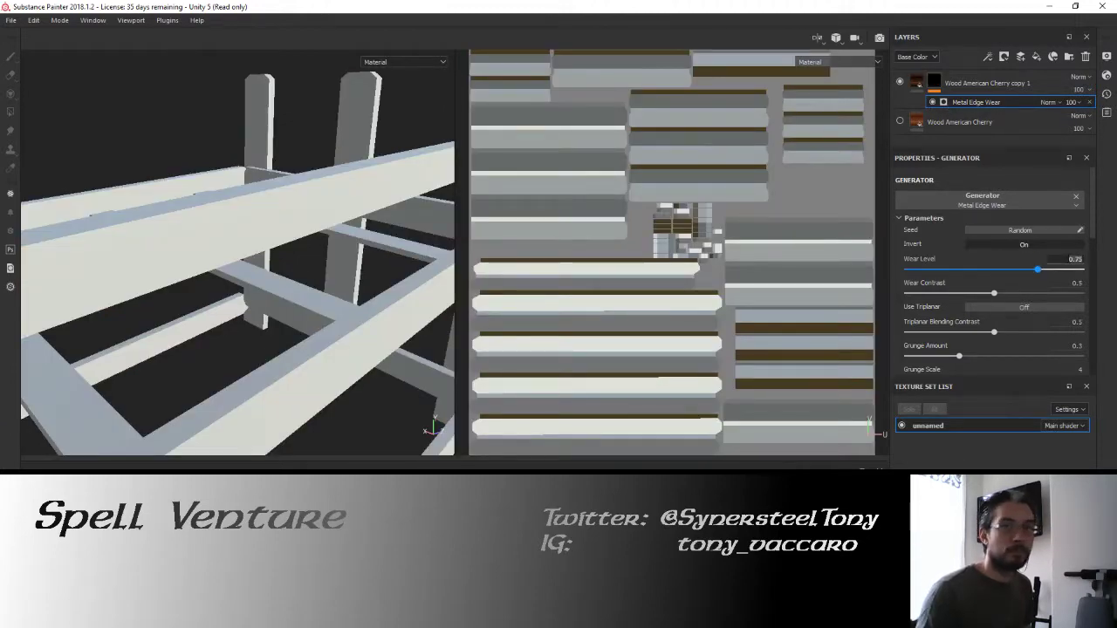
pyautogui.write('9')
pyautogui.press('Return')
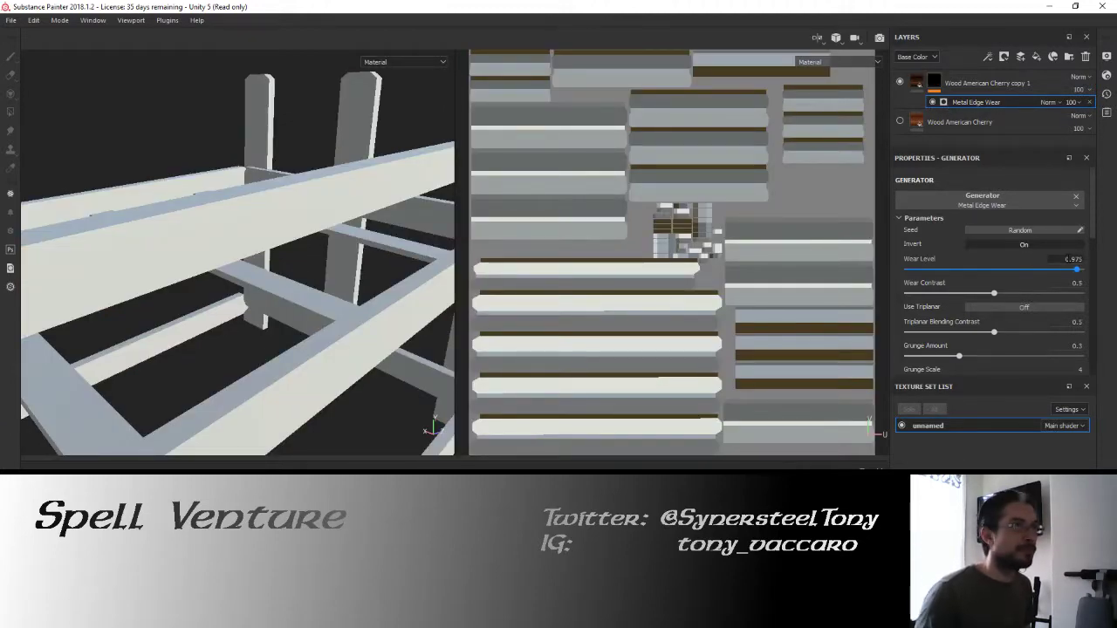
pyautogui.keyDown('alt'); pyautogui.moveTo(387, 224); pyautogui.dragTo(267, 218); pyautogui.keyUp('alt')
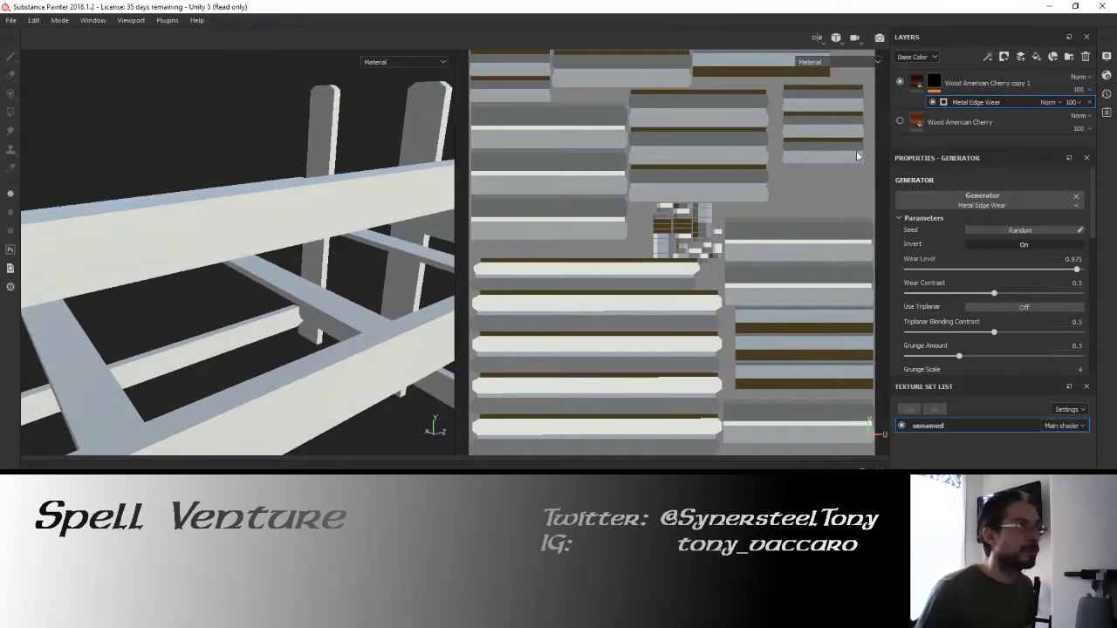
# Bake the mesh maps with the curvature algorithm set to Per Vertex and Details set to 1.
pyautogui.click(916, 82)
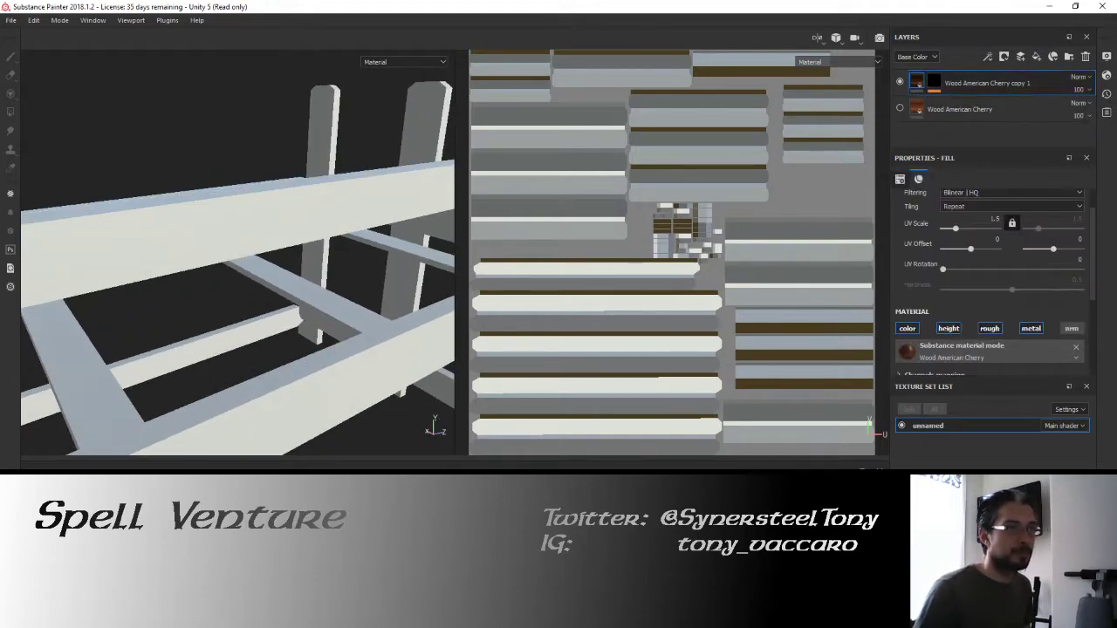
pyautogui.hotkey('ctrl', 'shift', 'b')
pyautogui.click(414, 232)
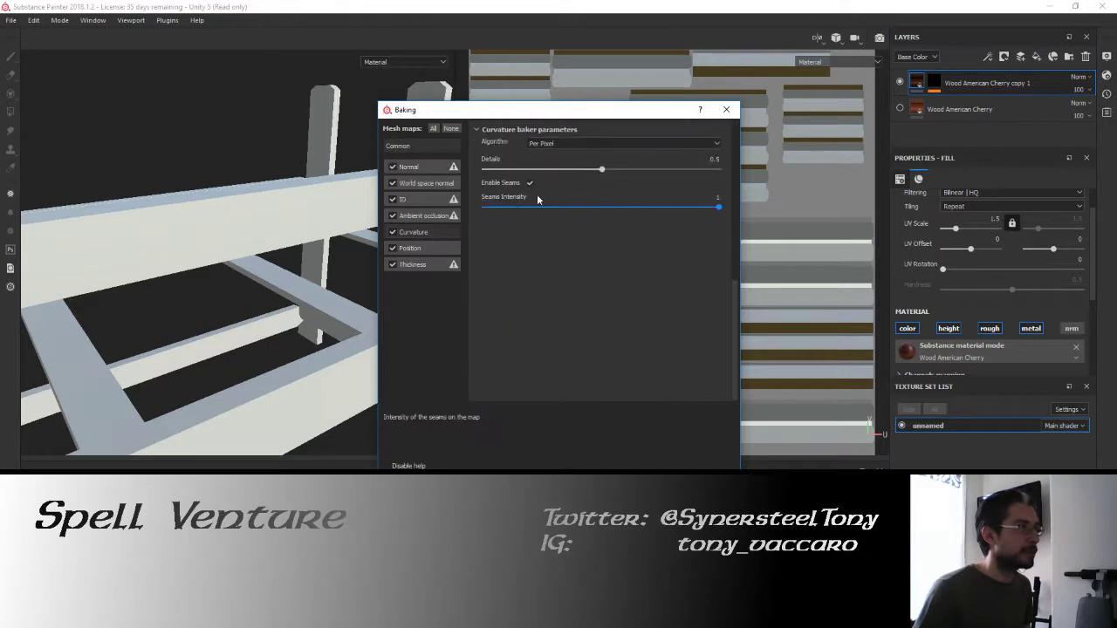
pyautogui.moveTo(608, 174); pyautogui.dragTo(720, 169)
pyautogui.click(665, 145)
pyautogui.click(648, 165)
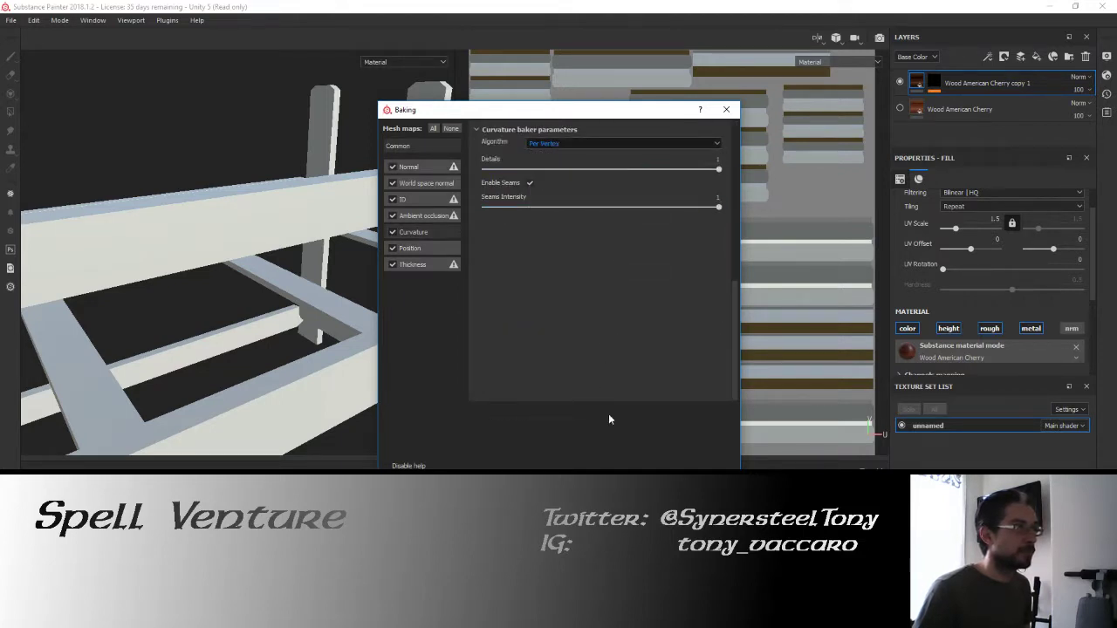
pyautogui.click(602, 485)
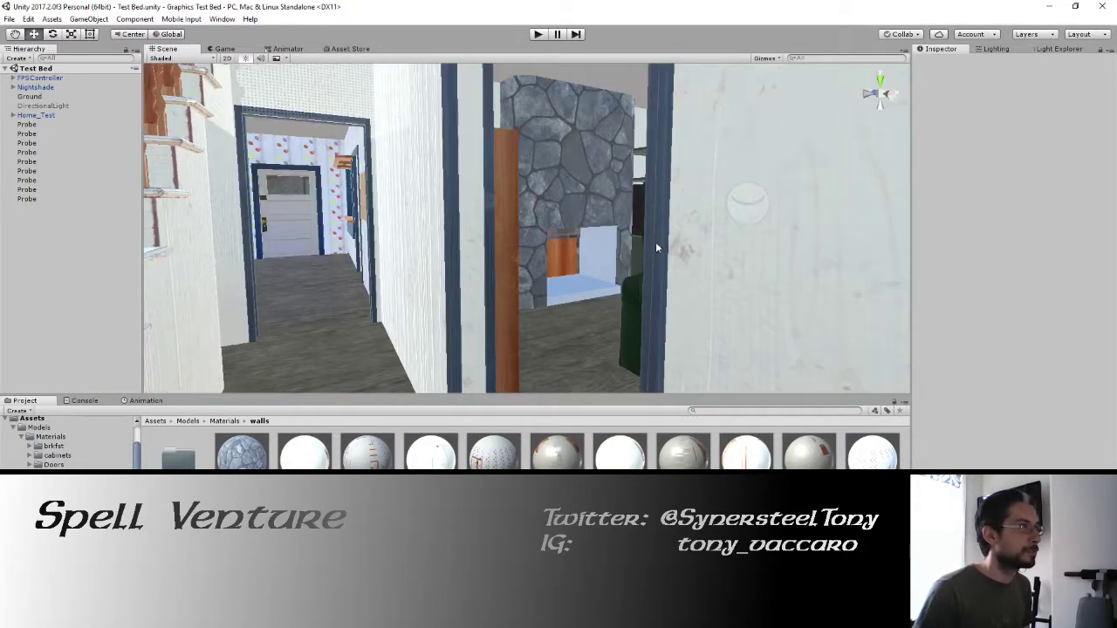
# Disable the static flags on Home_Test and all its child objects and enable them again for all of them.
pyautogui.click(26, 124)
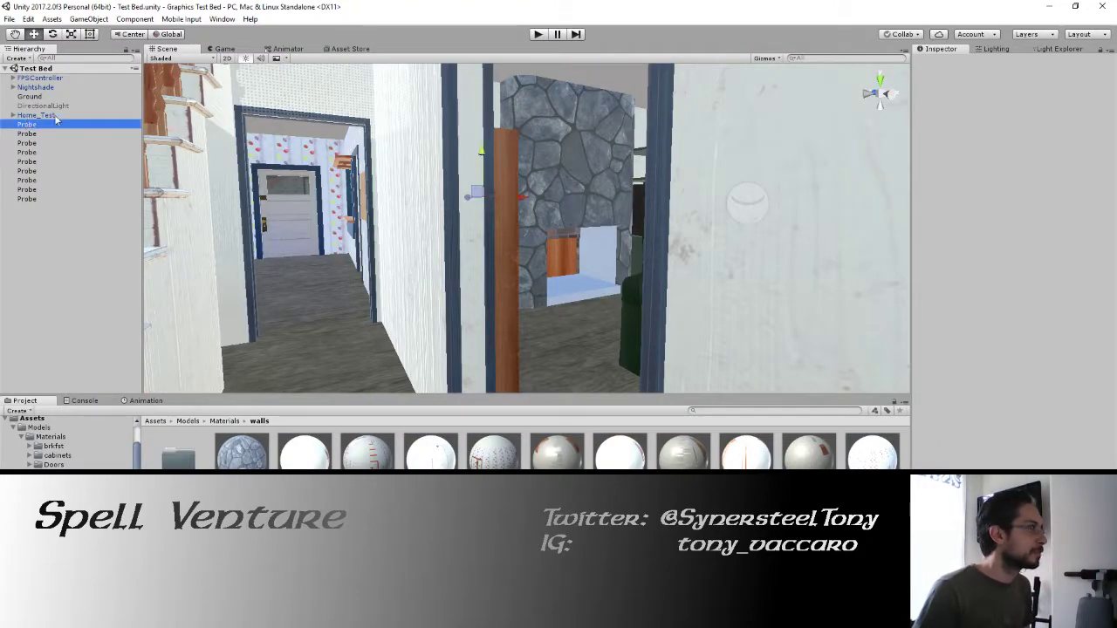
pyautogui.click(35, 115)
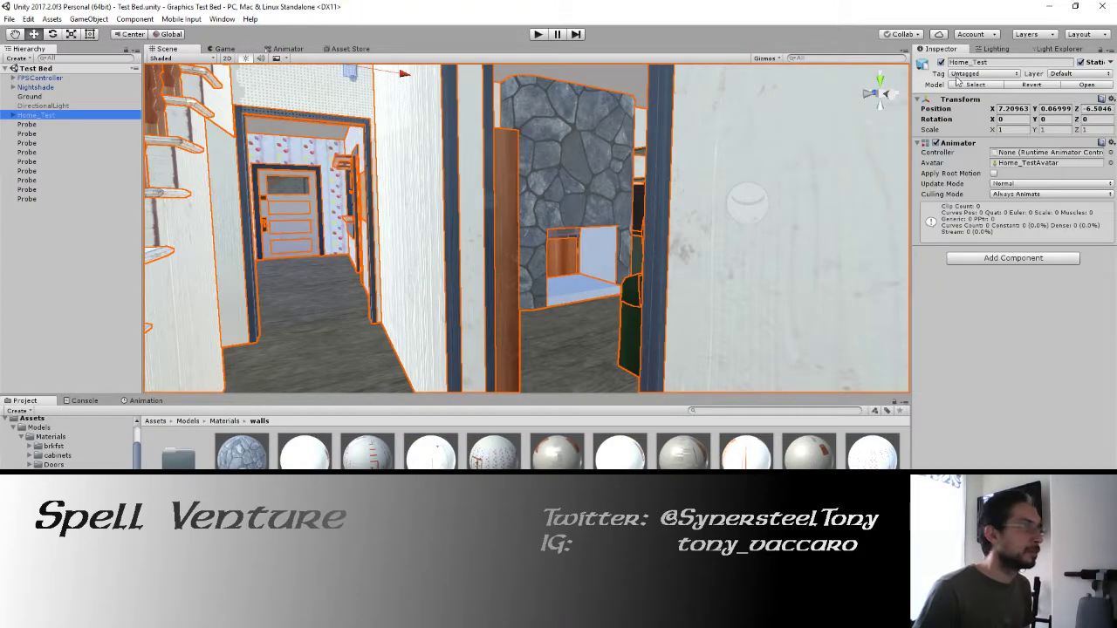
pyautogui.click(1082, 62)
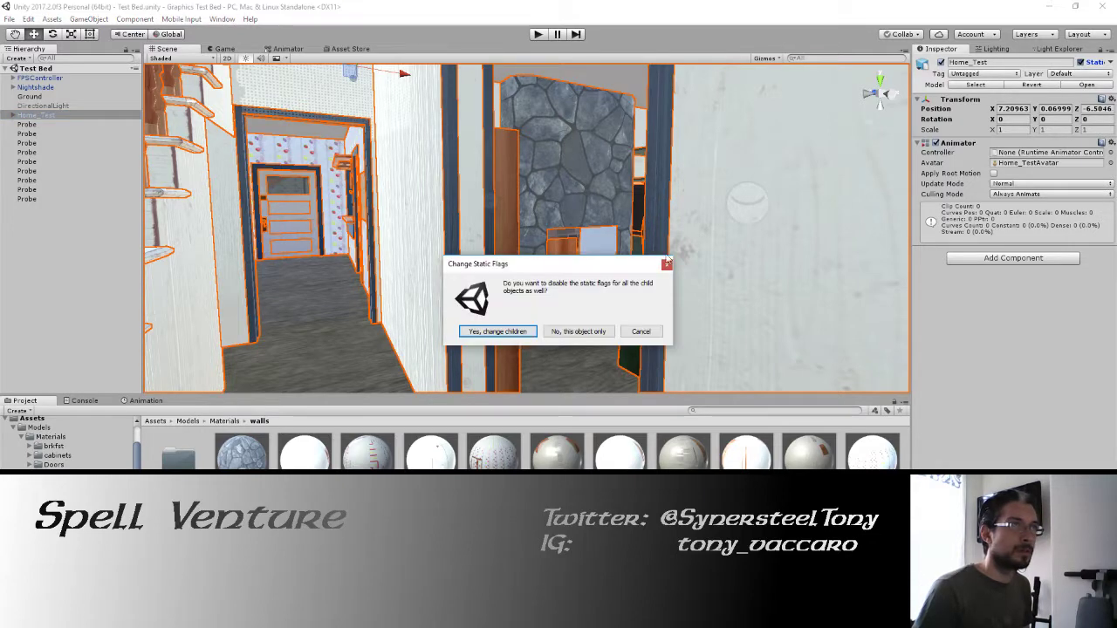
pyautogui.click(513, 337)
pyautogui.click(1083, 62)
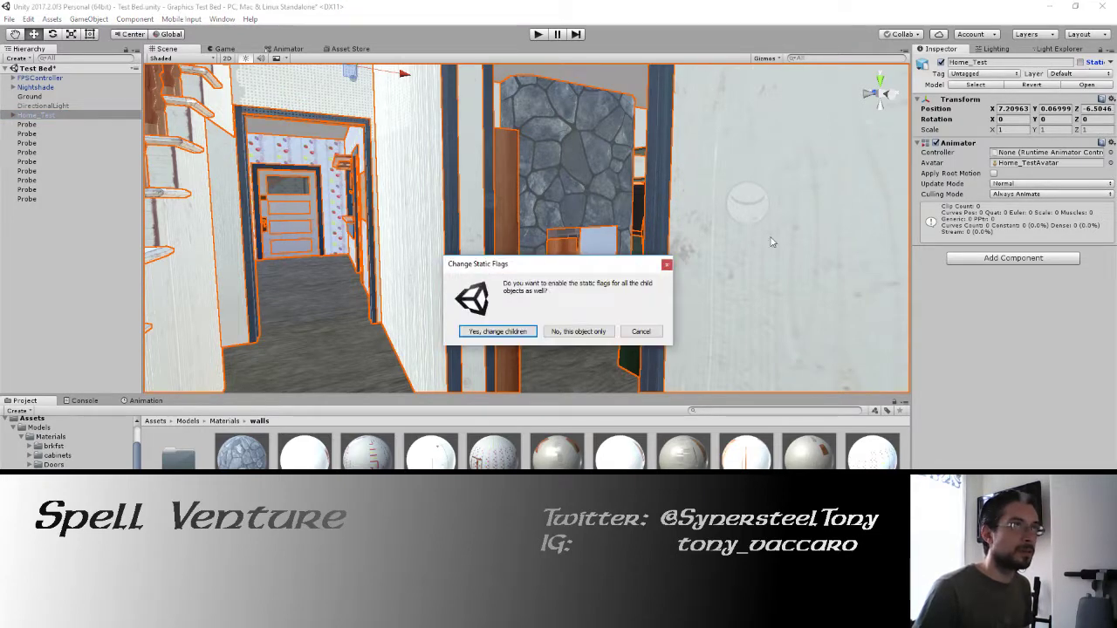
pyautogui.click(498, 339)
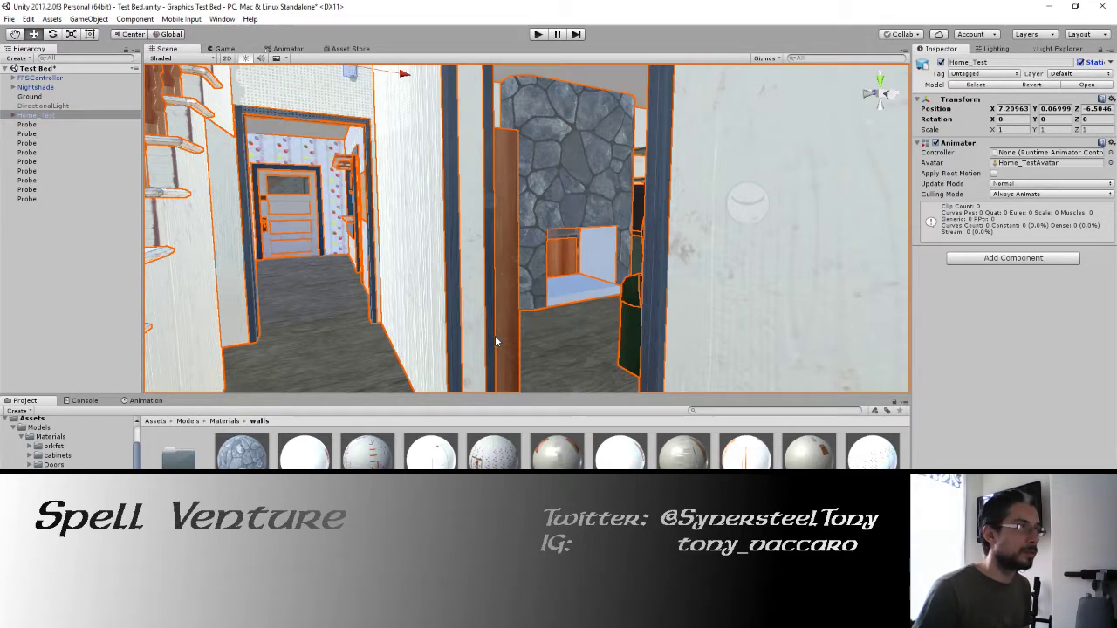
# Delete all loose materials from the Models > Materials folder, keeping its subfolders, and save the scene.
pyautogui.click(48, 437)
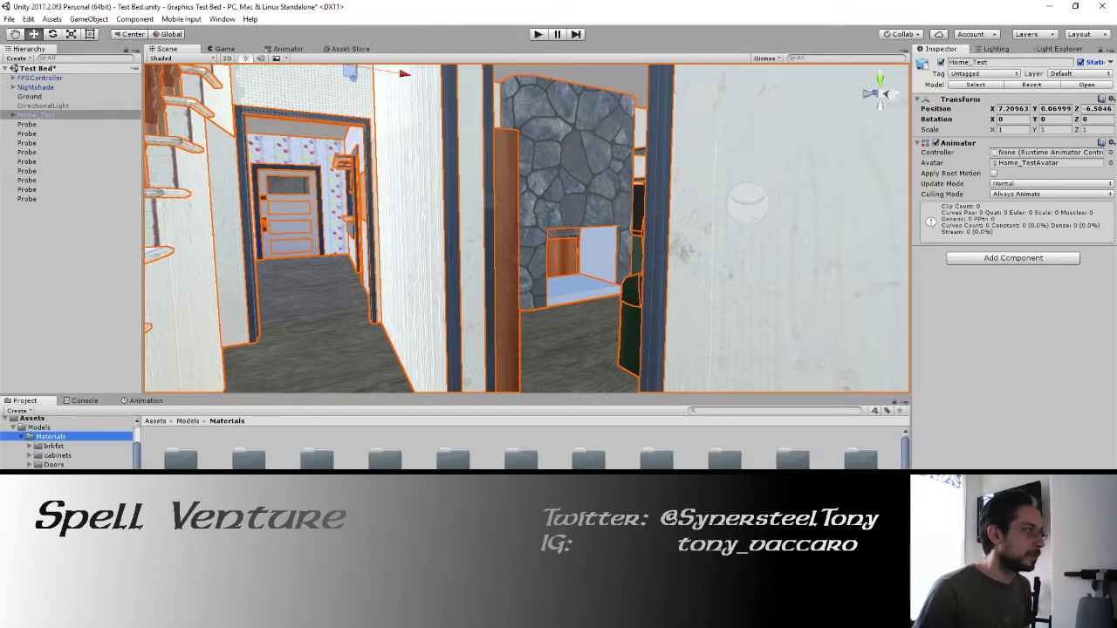
pyautogui.moveTo(733, 602); pyautogui.dragTo(174, 523)
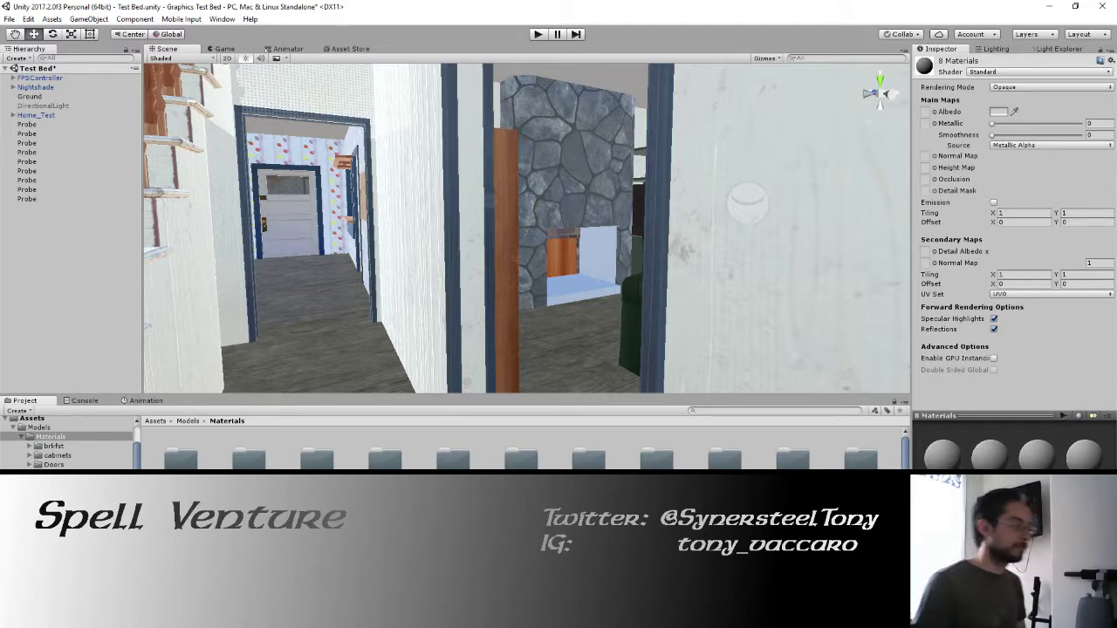
pyautogui.click(249, 541)
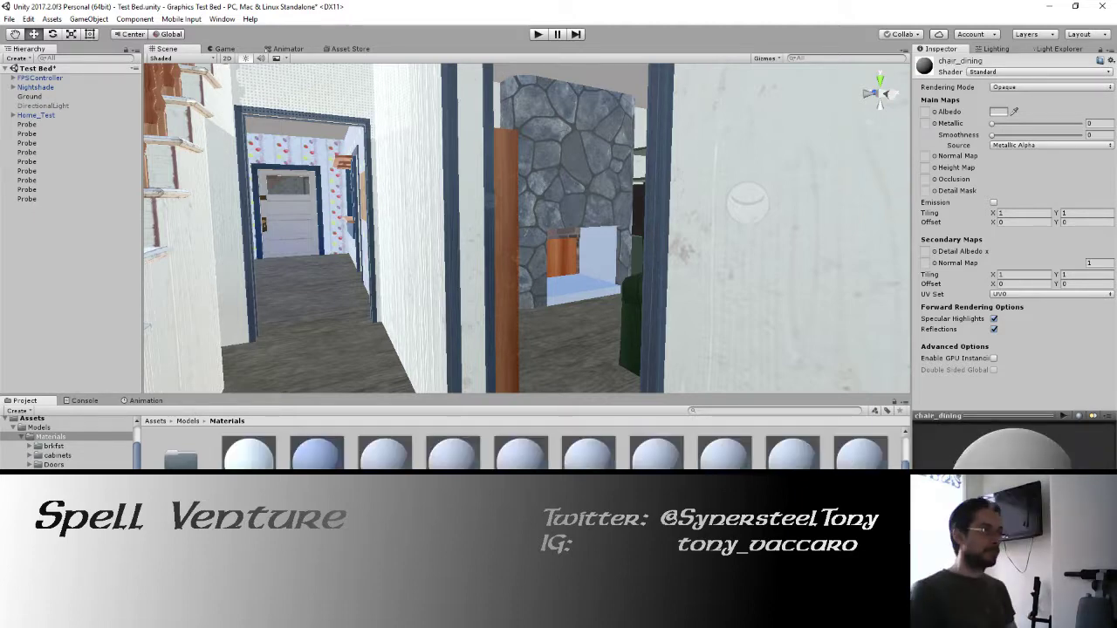
pyautogui.hotkey('ctrl', 'a')
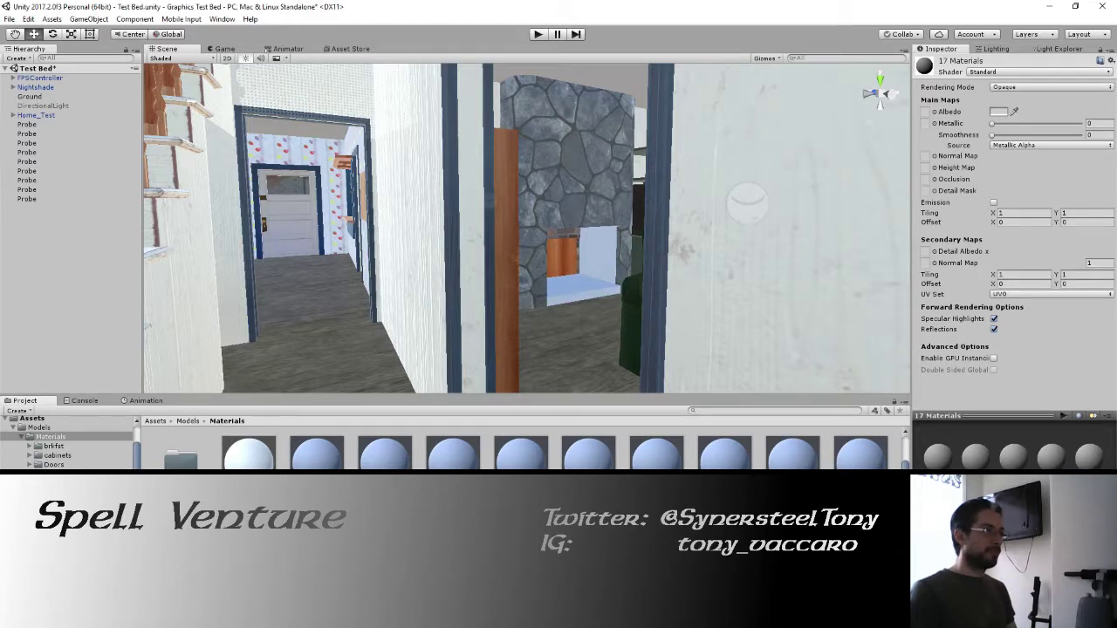
pyautogui.press('Delete')
pyautogui.click(452, 541)
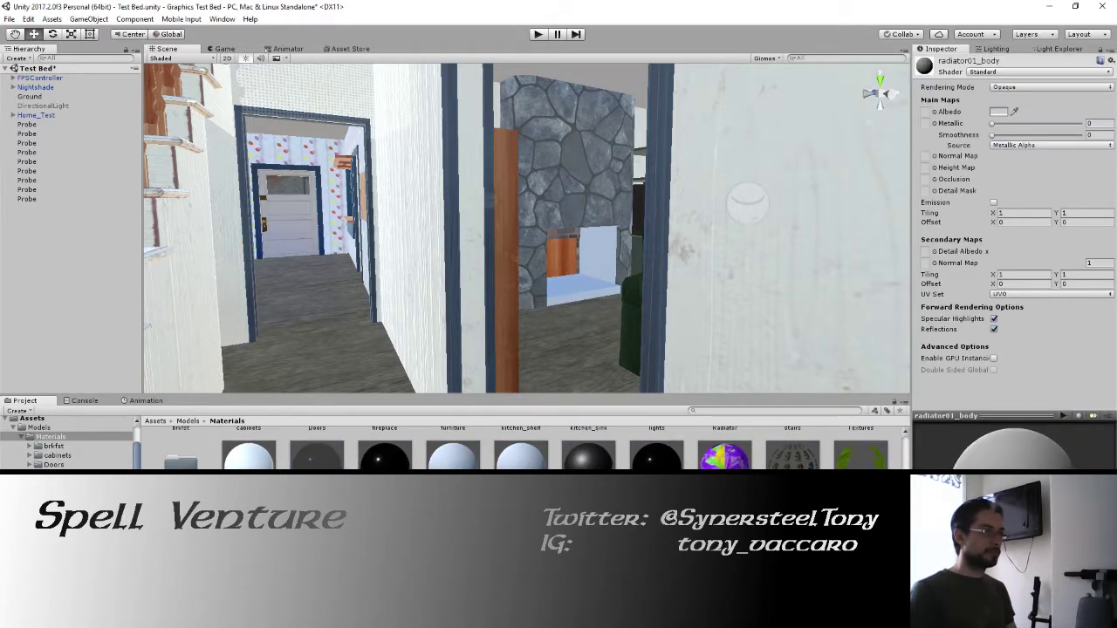
pyautogui.hotkey('ctrl', 'a')
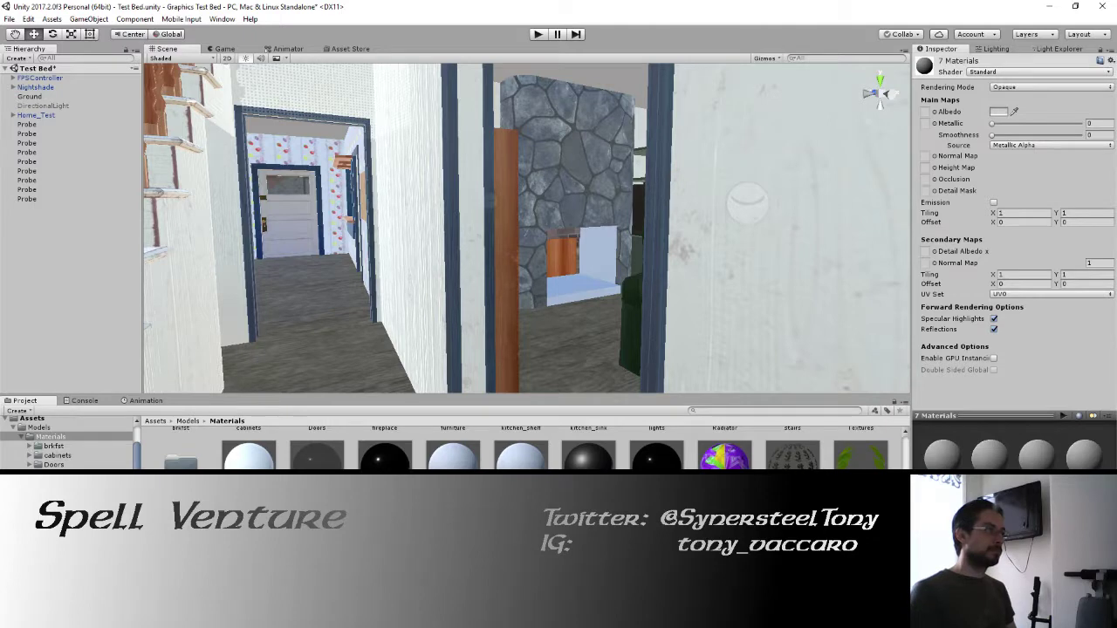
pyautogui.press('Delete')
pyautogui.hotkey('ctrl', 's')
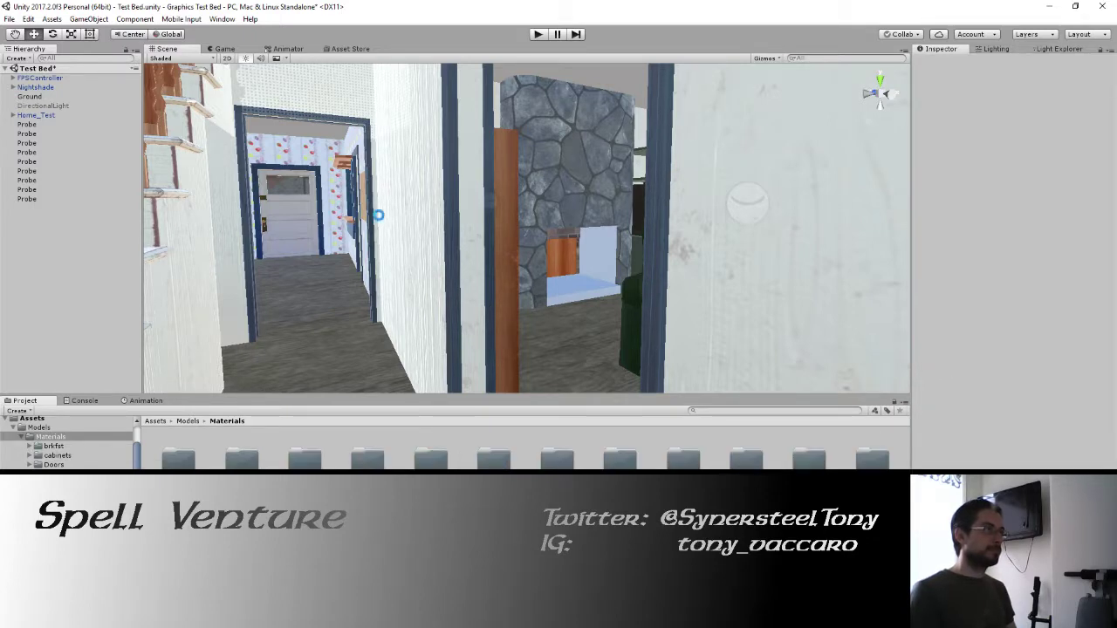
# Look around the living room and play-test the scene to examine the worn dark wood coffee table up close.
pyautogui.moveTo(381, 215); pyautogui.dragTo(550, 203, button='right')
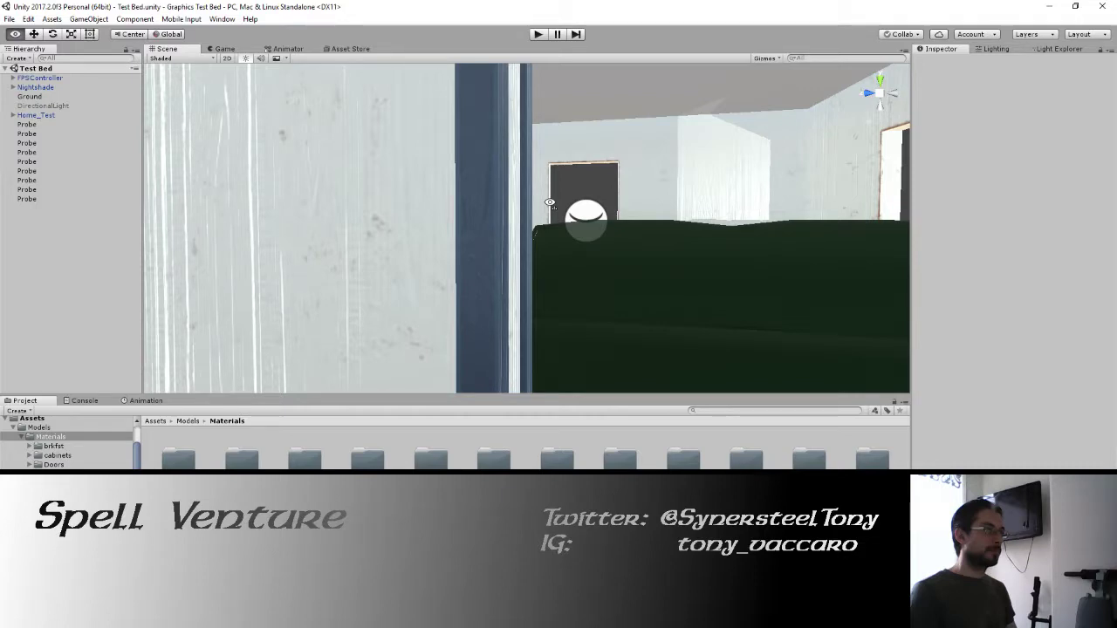
pyautogui.moveTo(550, 202); pyautogui.dragTo(425, 228, button='right')
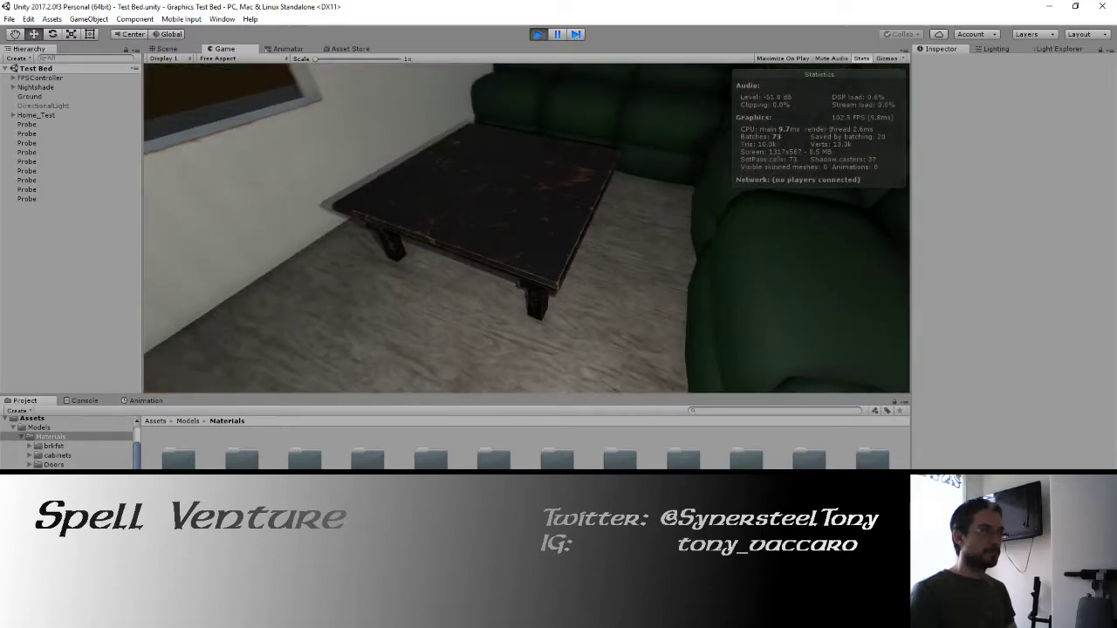
pyautogui.press('w')
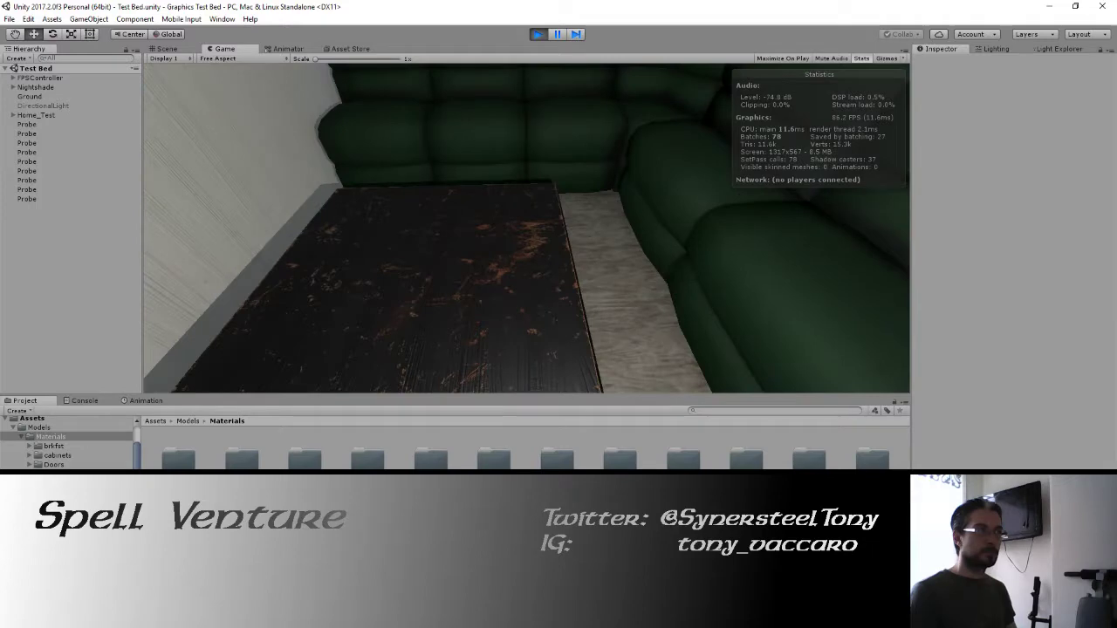
pyautogui.press('Escape')
pyautogui.hotkey('ctrl', 'p')
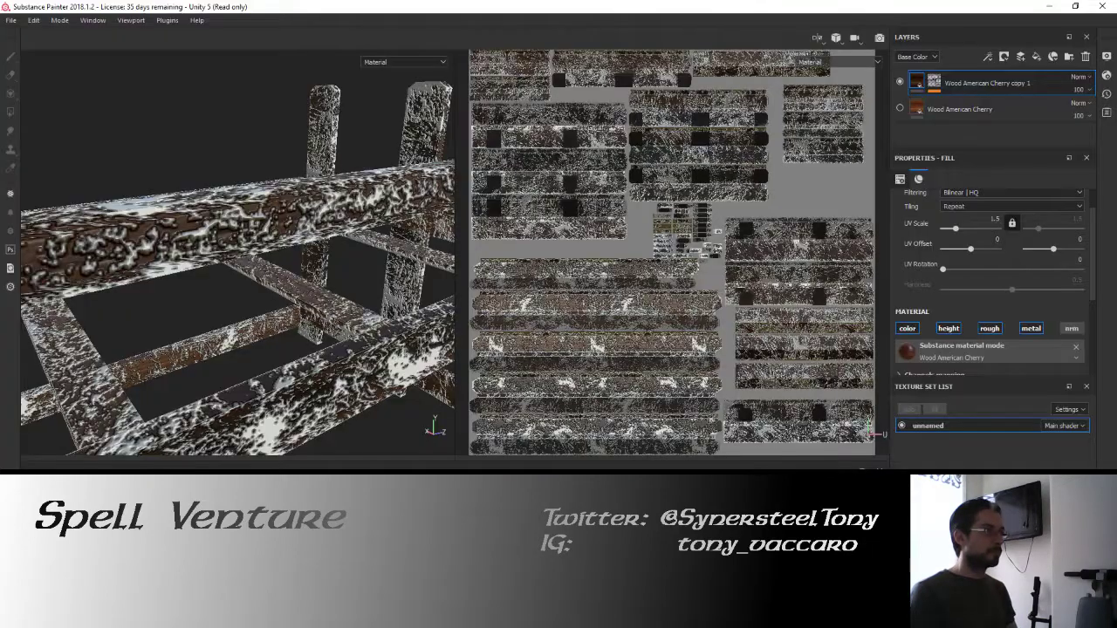
# Switch to Substance Painter and examine the bed frame's wear with the Wood American Cherry copy 1 layer hidden and shown.
pyautogui.rightClick(360, 259)
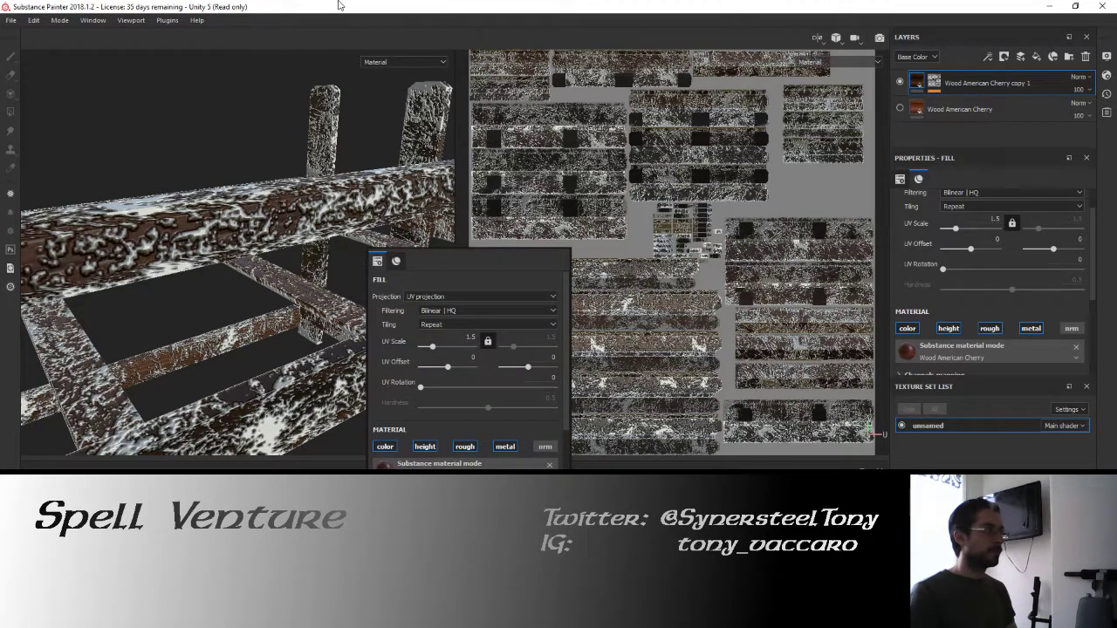
pyautogui.click(268, 251)
pyautogui.keyDown('alt'); pyautogui.moveTo(256, 261); pyautogui.dragTo(307, 264); pyautogui.keyUp('alt')
pyautogui.scroll(3, 253, 272)
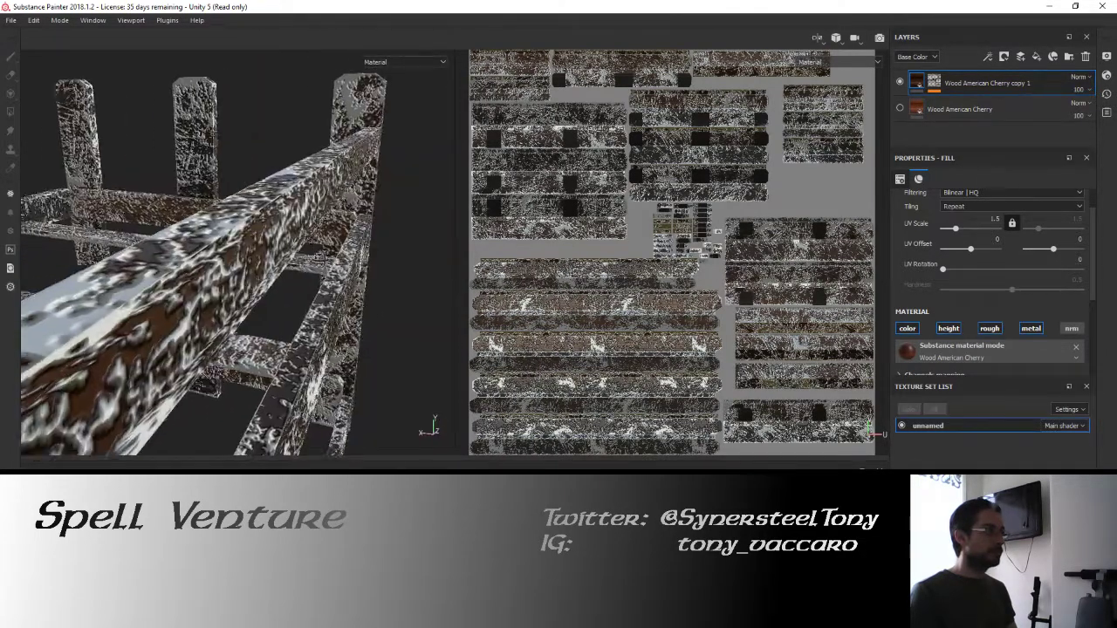
pyautogui.scroll(4, 307, 264)
pyautogui.scroll(-5, 286, 229)
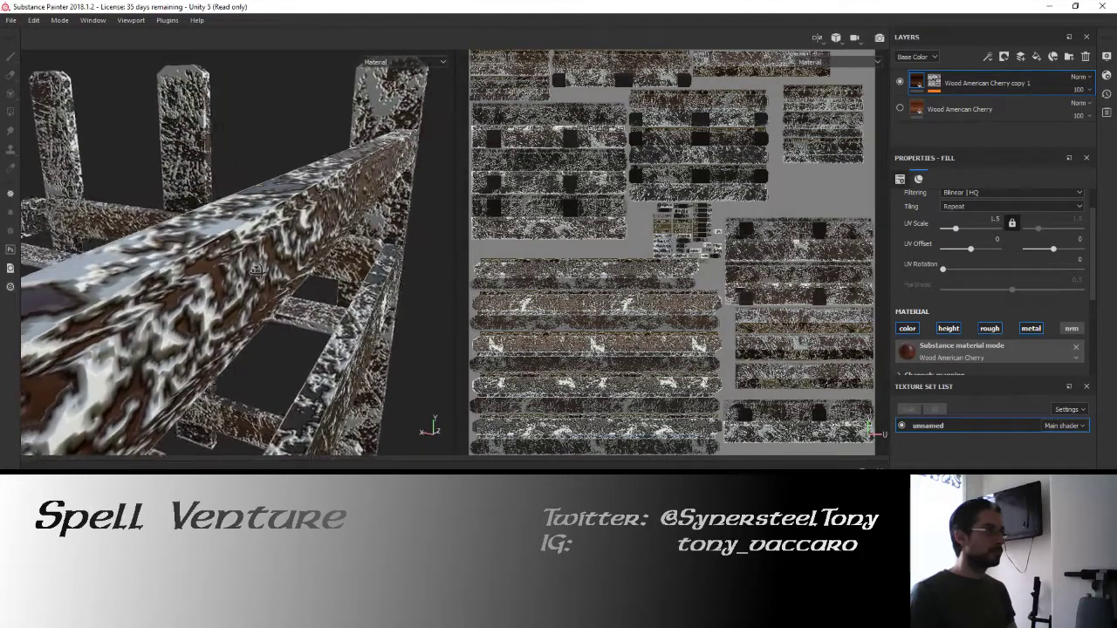
pyautogui.click(901, 82)
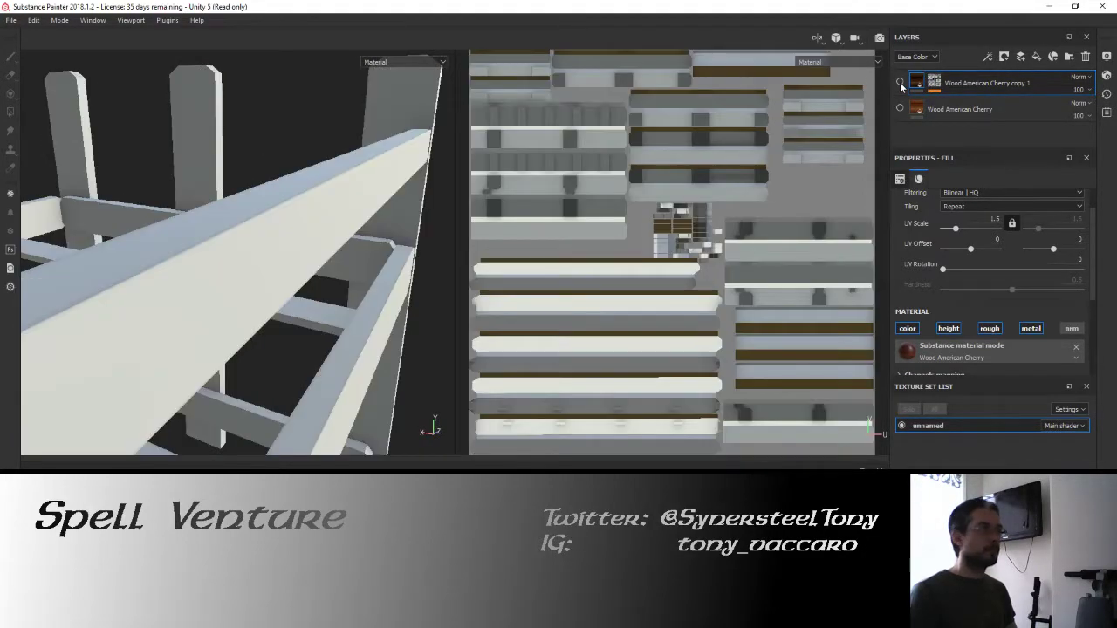
pyautogui.click(900, 82)
pyautogui.keyDown('alt'); pyautogui.moveTo(365, 245); pyautogui.dragTo(356, 201); pyautogui.keyUp('alt')
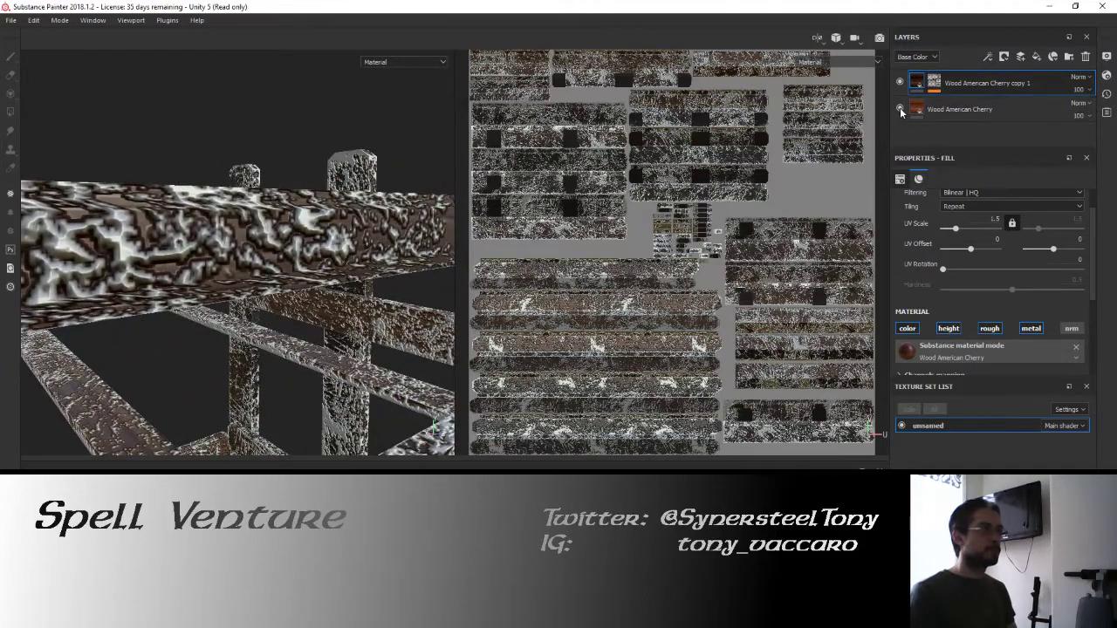
# Show the original Wood American Cherry layer and turn off Invert on the copy layer's Metal Edge Wear generator.
pyautogui.click(901, 109)
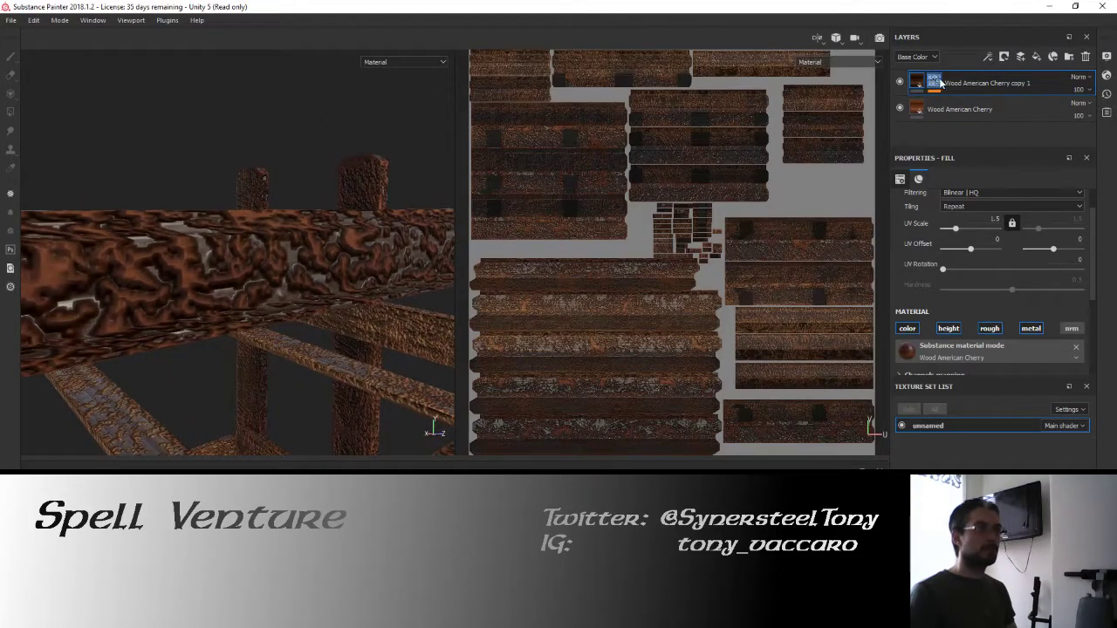
pyautogui.click(940, 83)
pyautogui.scroll(-3, 1034, 289)
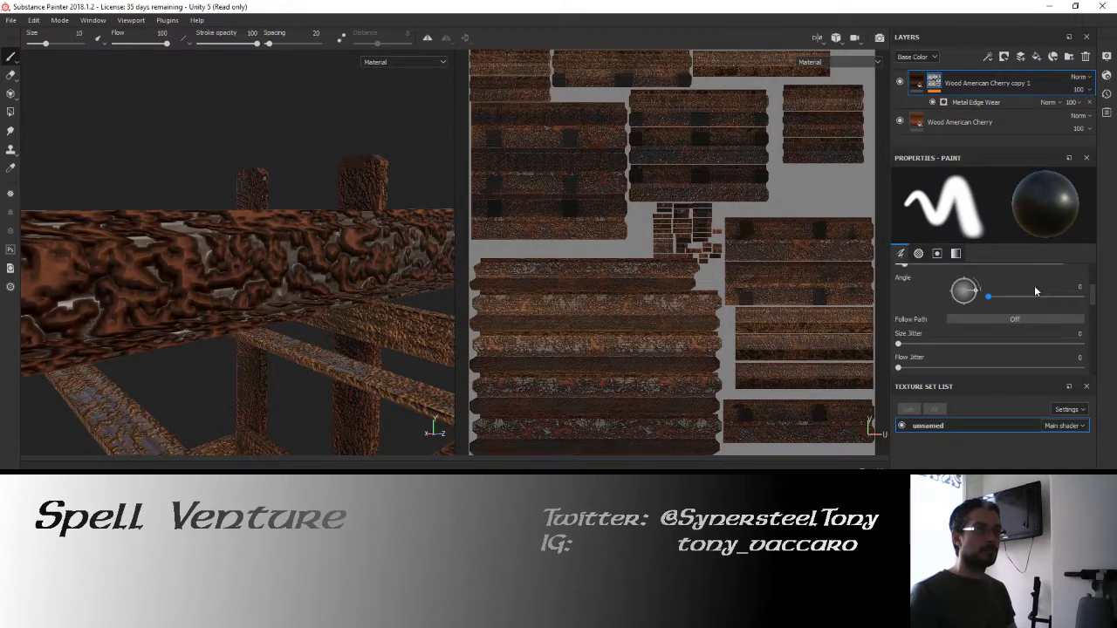
pyautogui.click(978, 102)
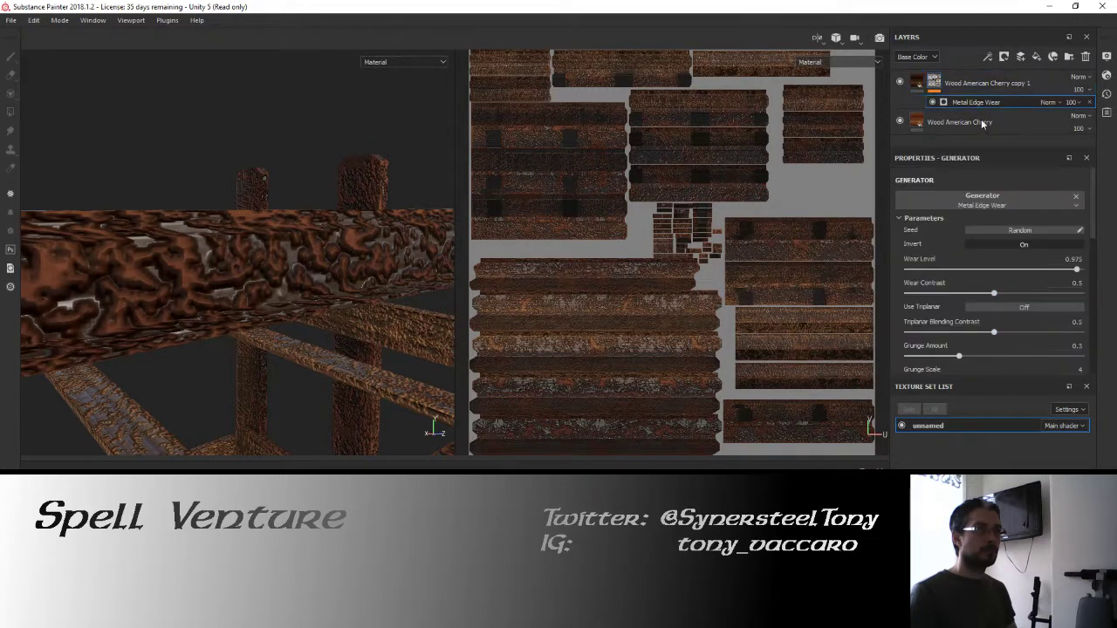
pyautogui.click(1023, 244)
# Examine the wear pattern on the bed frame's beams in both the 3D and UV views.
pyautogui.keyDown('alt'); pyautogui.moveTo(274, 212); pyautogui.dragTo(277, 281); pyautogui.keyUp('alt')
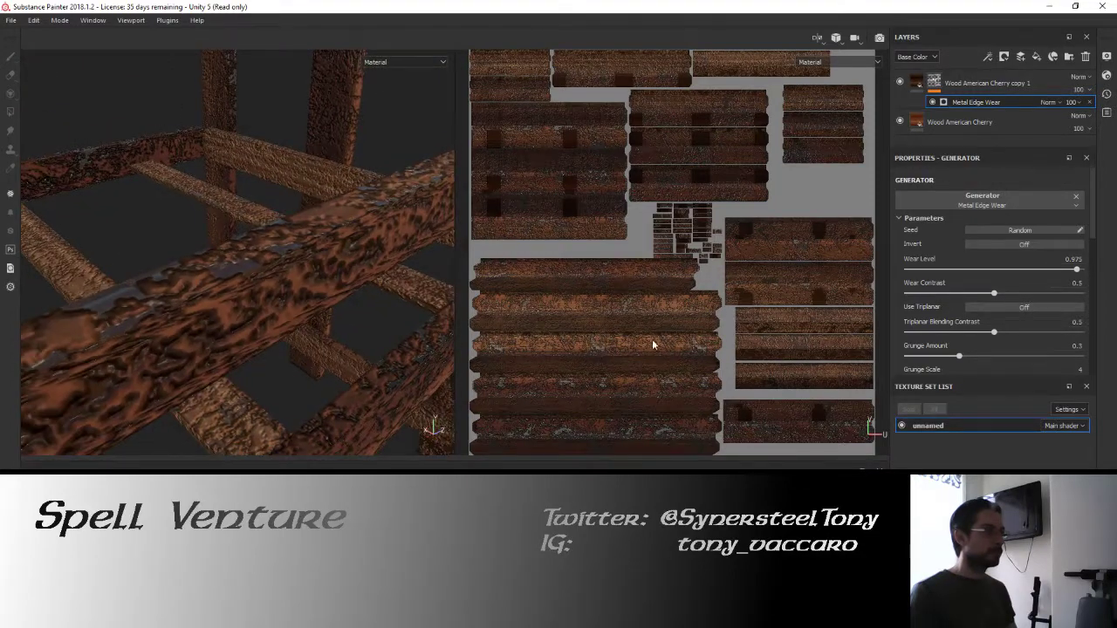
pyautogui.scroll(6, 663, 333)
pyautogui.scroll(-5, 661, 329)
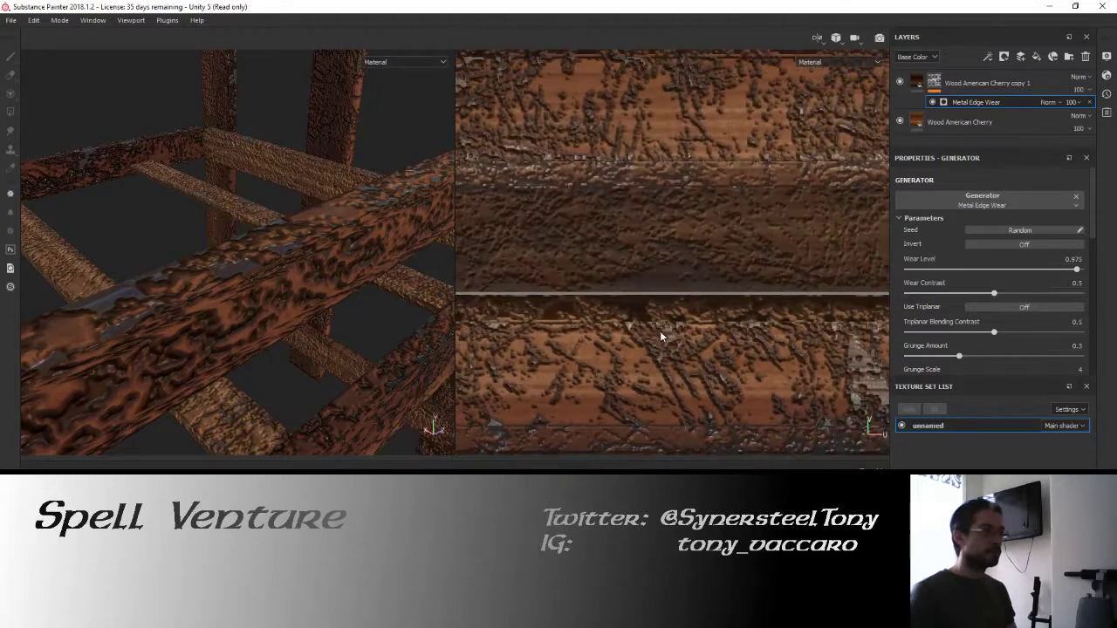
pyautogui.keyDown('alt'); pyautogui.moveTo(185, 210); pyautogui.dragTo(305, 227); pyautogui.keyUp('alt')
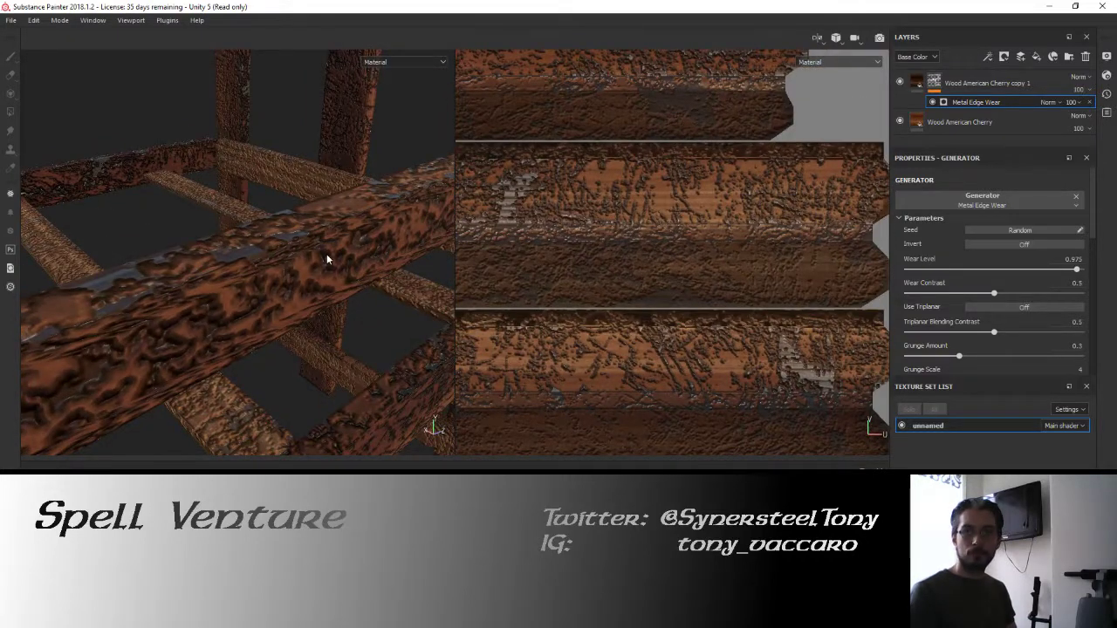
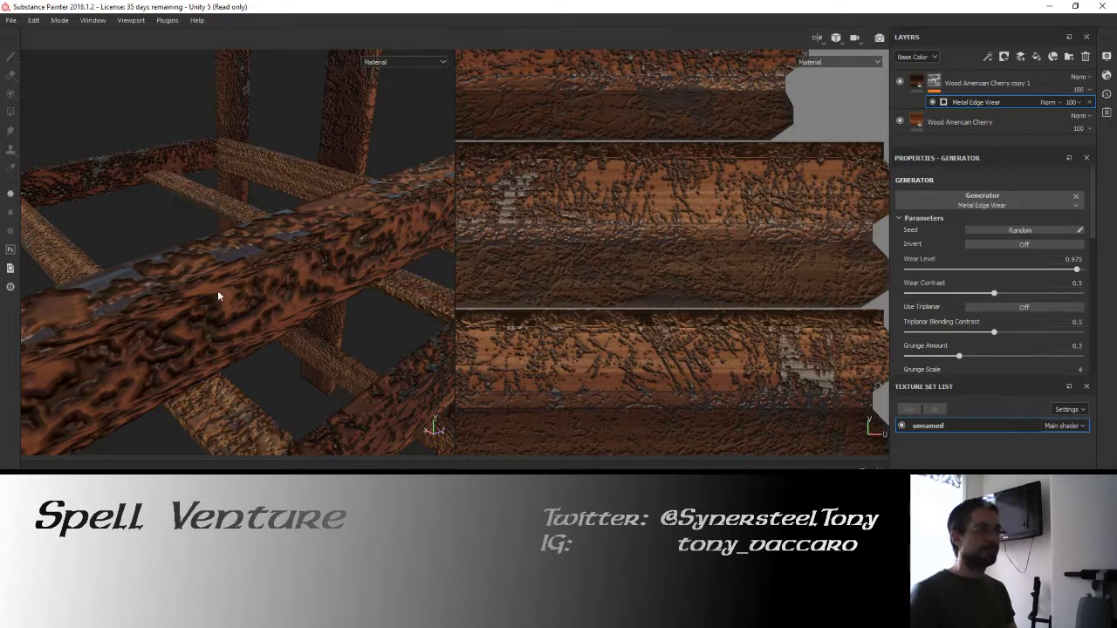
pyautogui.keyDown('alt'); pyautogui.moveTo(218, 297); pyautogui.dragTo(262, 248); pyautogui.keyUp('alt')
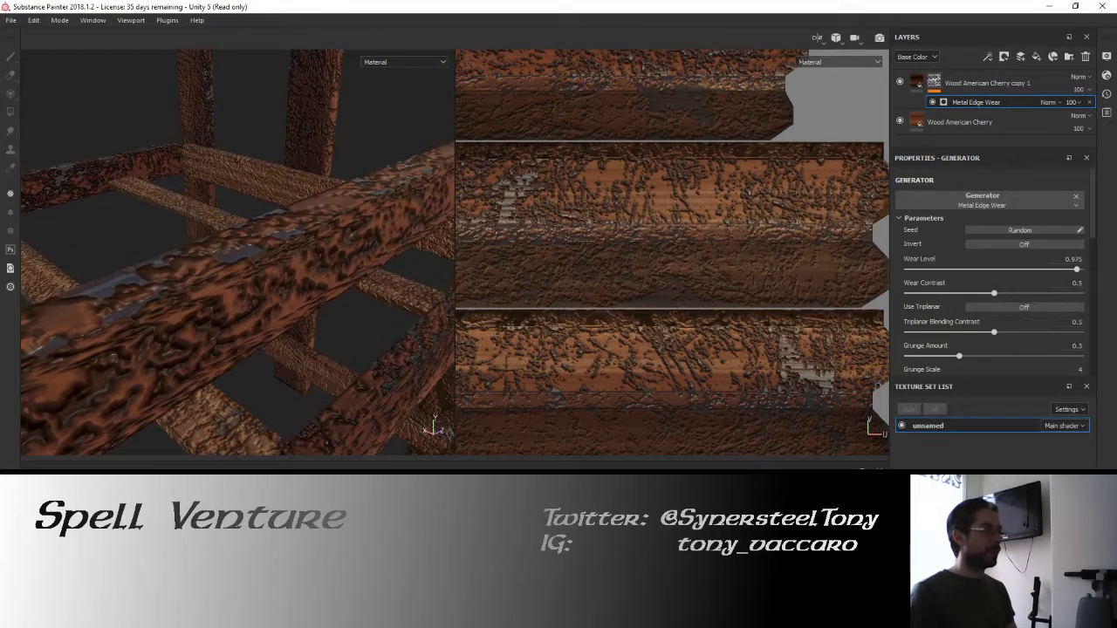
pyautogui.moveTo(215, 545)
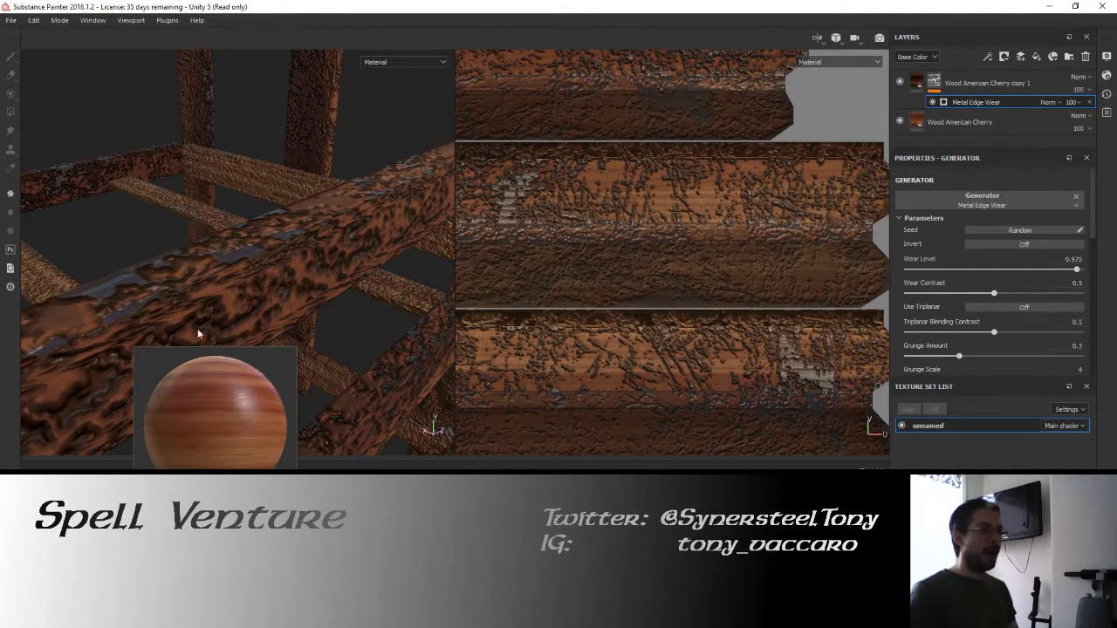
pyautogui.keyDown('alt'); pyautogui.moveTo(280, 220); pyautogui.dragTo(278, 190); pyautogui.keyUp('alt')
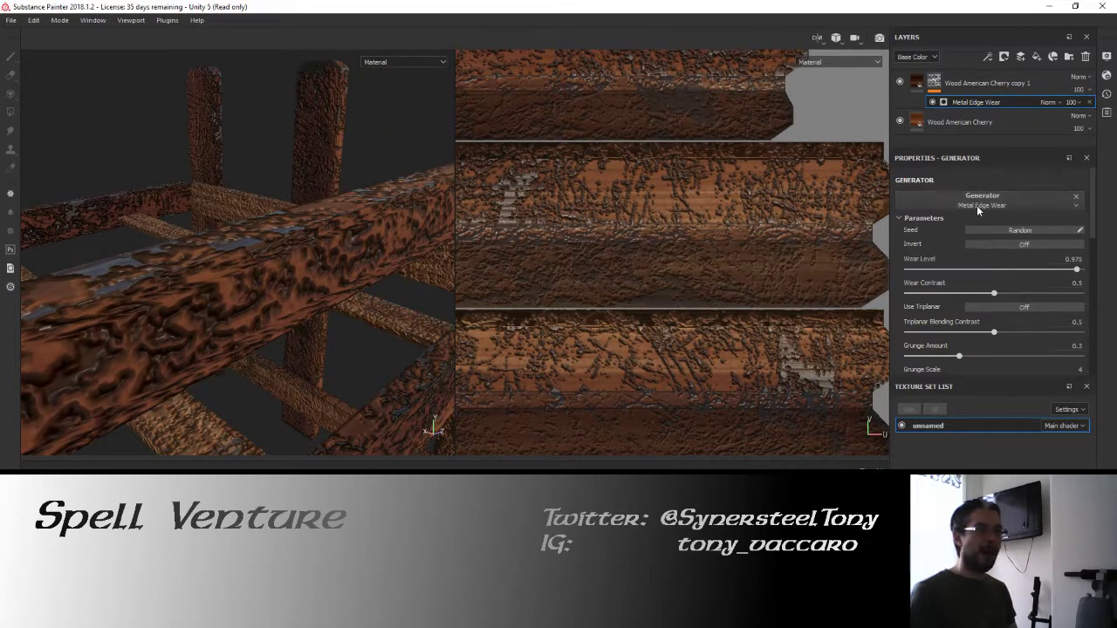
# Review the Metal Edge Wear generator's parameters and image inputs.
pyautogui.scroll(-3, 970, 226)
pyautogui.scroll(5, 969, 218)
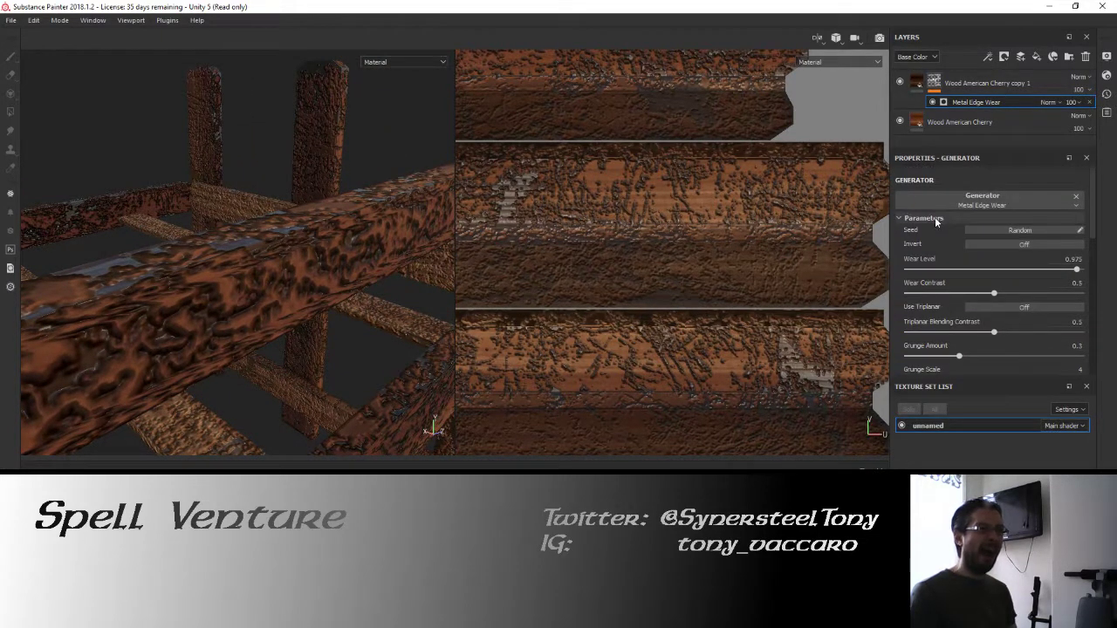
pyautogui.click(935, 216)
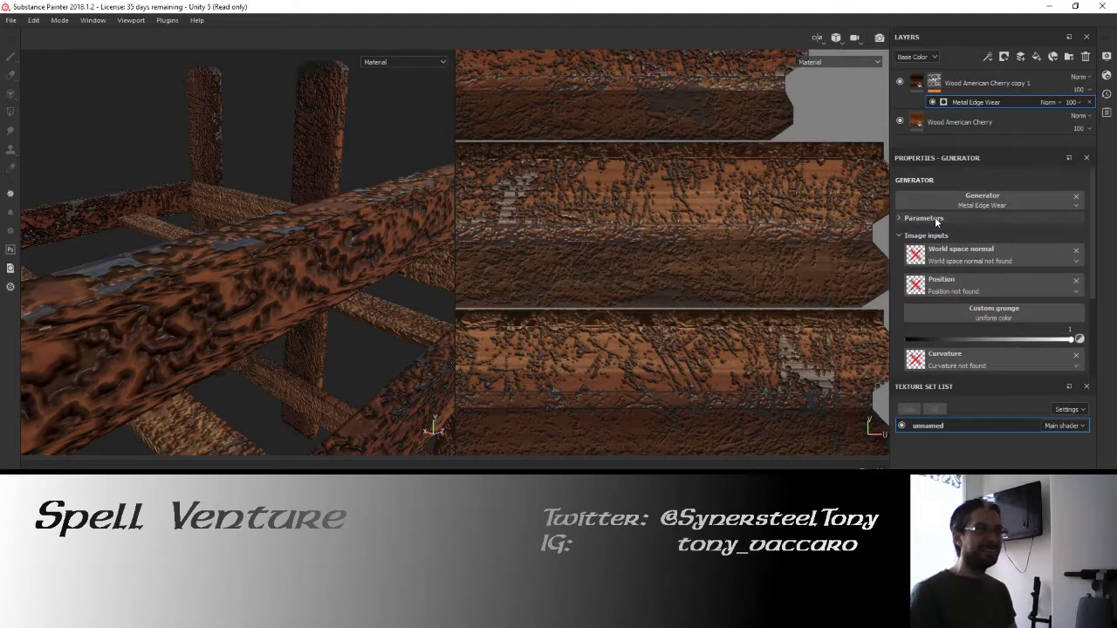
pyautogui.click(950, 93)
pyautogui.click(953, 103)
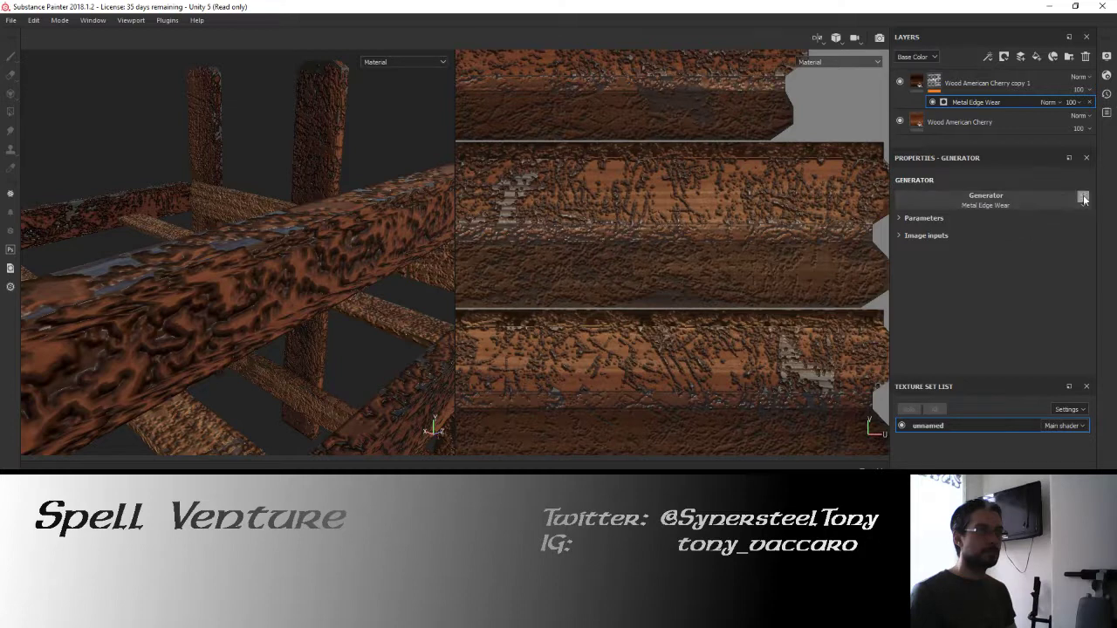
pyautogui.click(948, 216)
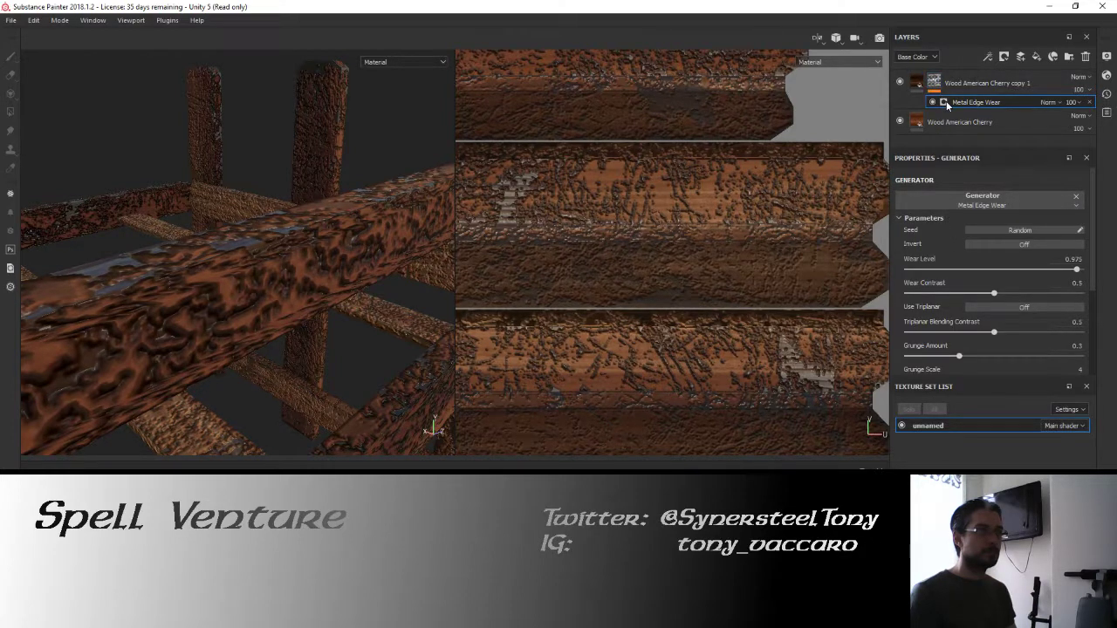
# Remove the Metal Edge Wear generator from the Wood American Cherry copy 1 mask and add a fresh Metal Edge Wear generator to it.
pyautogui.press('Delete')
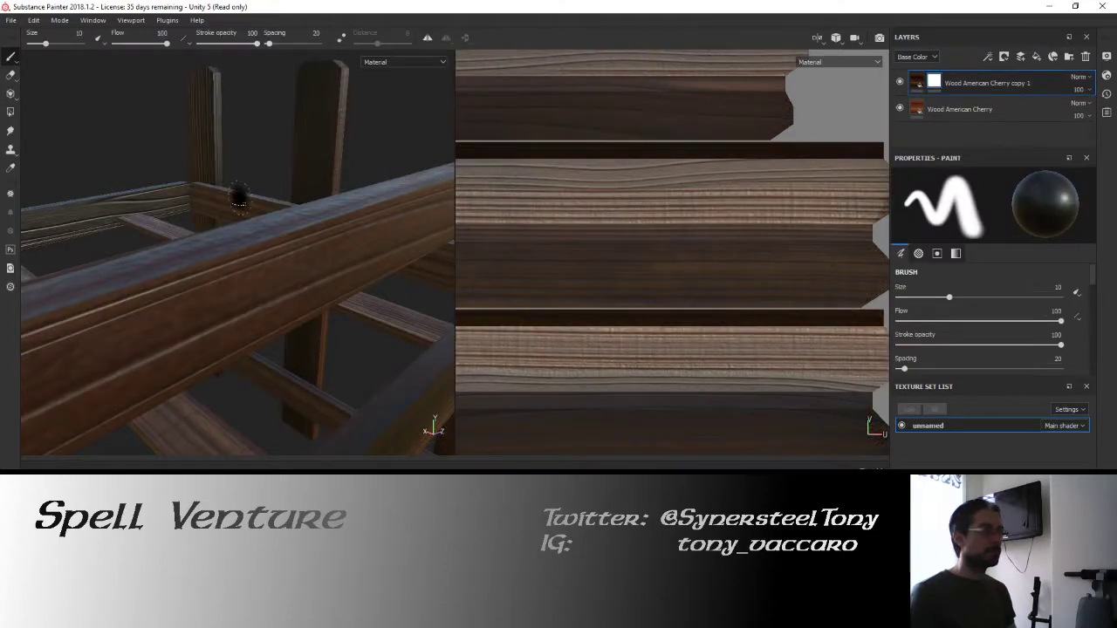
pyautogui.keyDown('alt'); pyautogui.moveTo(239, 198); pyautogui.dragTo(286, 180); pyautogui.keyUp('alt')
pyautogui.press('f')
pyautogui.scroll(5, 300, 166)
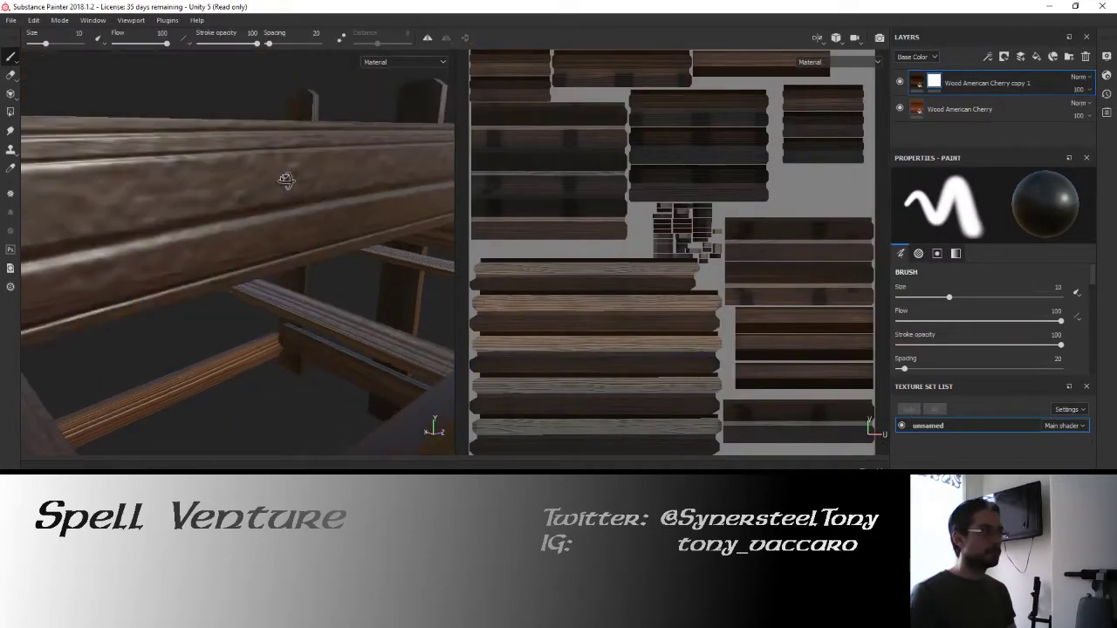
pyautogui.rightClick(935, 83)
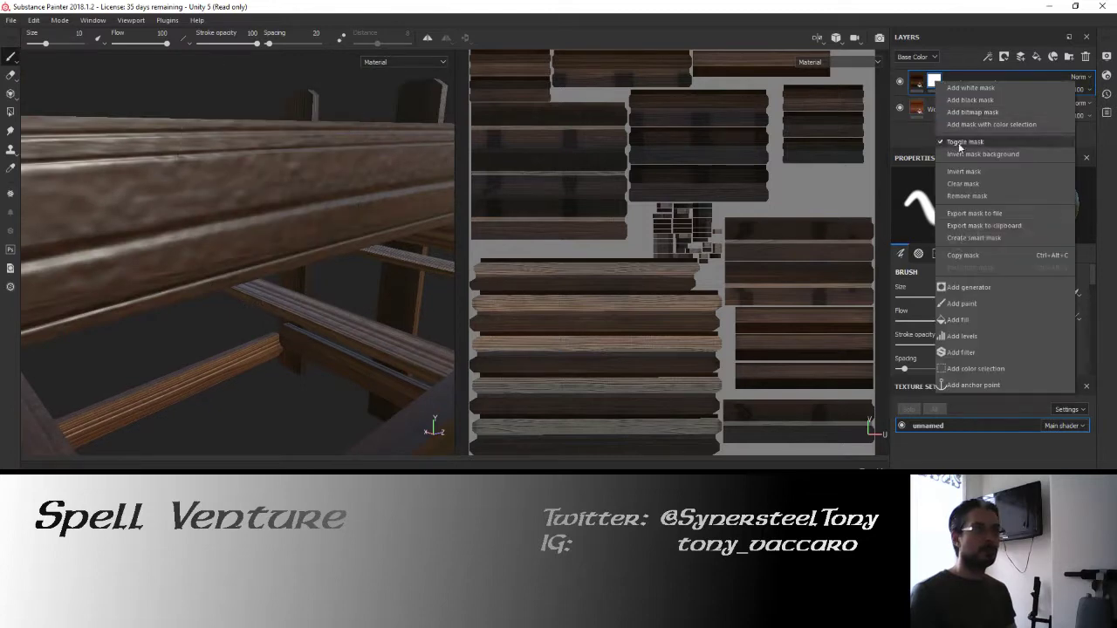
pyautogui.click(968, 284)
pyautogui.click(995, 201)
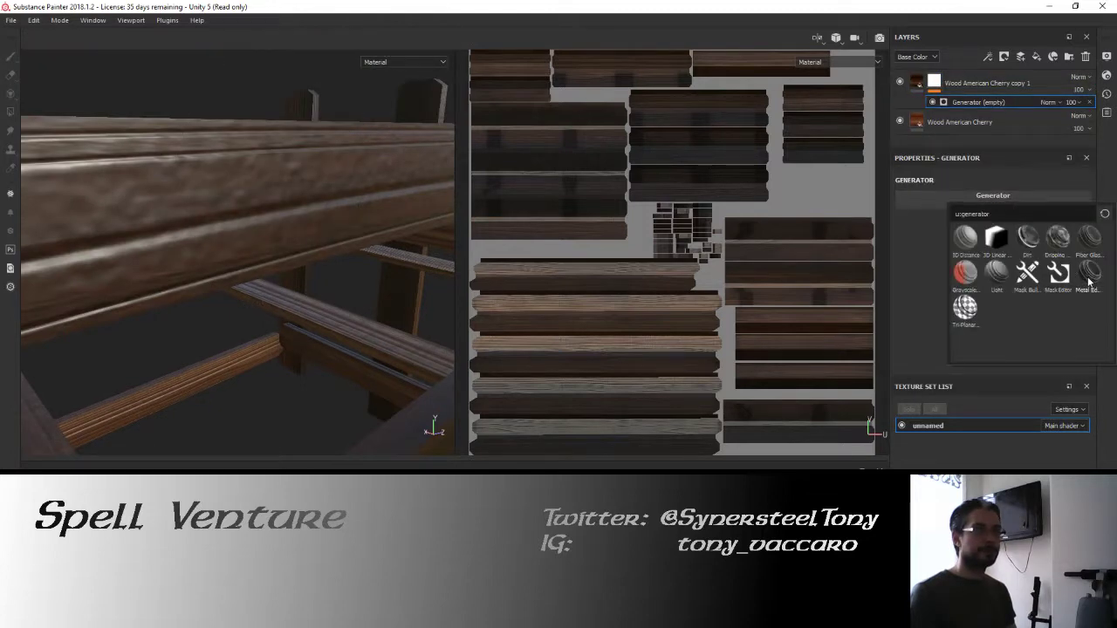
pyautogui.click(1089, 272)
# Try the new Metal Edge Wear generator with Invert on, checking the bed frame's beams, and turn Invert off again.
pyautogui.keyDown('alt'); pyautogui.moveTo(319, 239); pyautogui.dragTo(345, 272); pyautogui.keyUp('alt')
pyautogui.click(1023, 245)
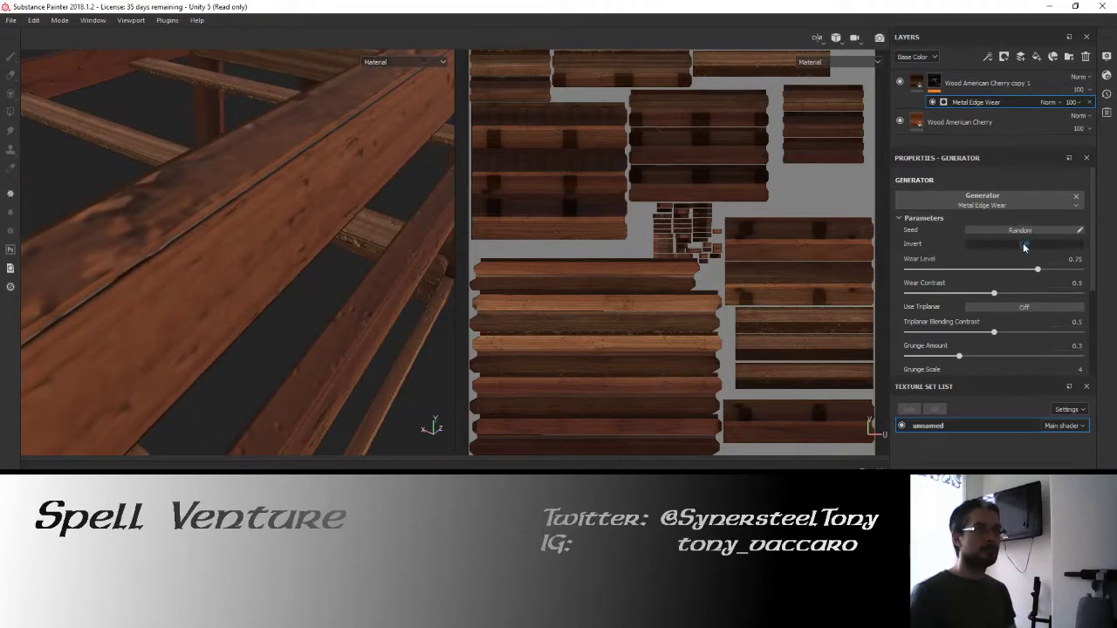
pyautogui.moveTo(361, 243)
pyautogui.keyDown('alt'); pyautogui.mouseDown()
pyautogui.moveTo(349, 272)
pyautogui.moveTo(352, 238)
pyautogui.mouseUp(); pyautogui.keyUp('alt')
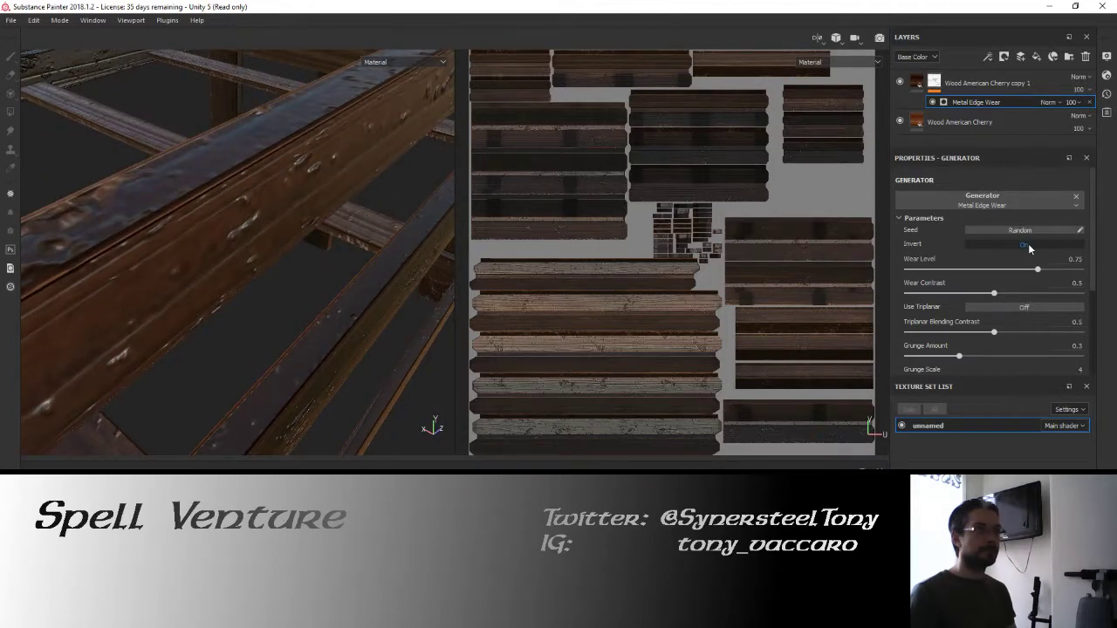
pyautogui.click(1024, 244)
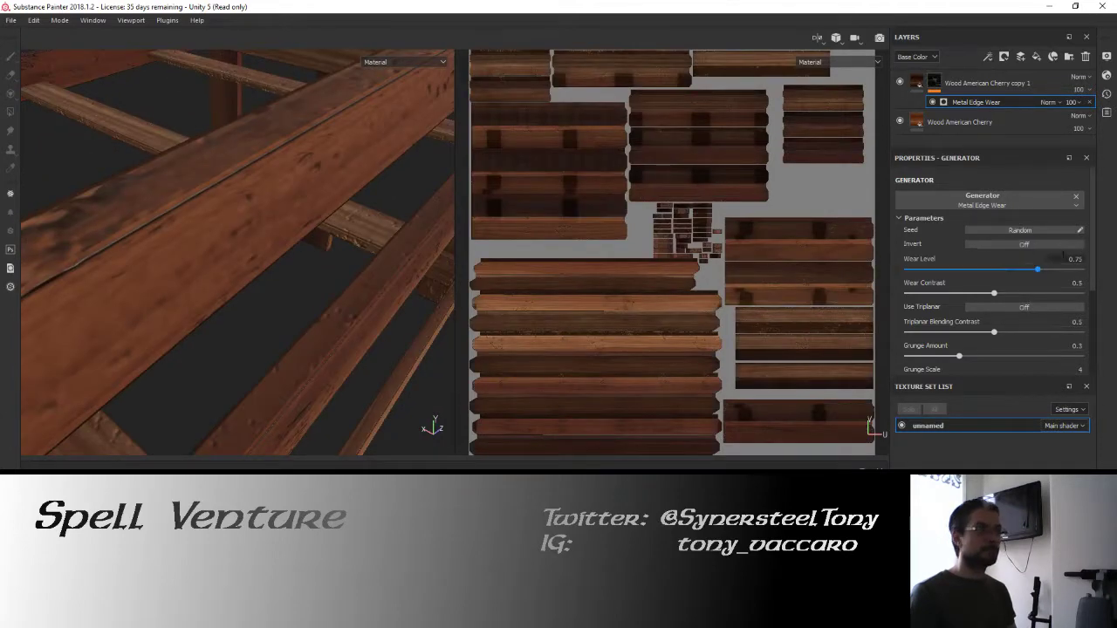
# Set the generator's Wear Level to 0.9 and inspect the wear on the beams and the whole bed frame.
pyautogui.click(1066, 258)
pyautogui.write('.9')
pyautogui.press('Return')
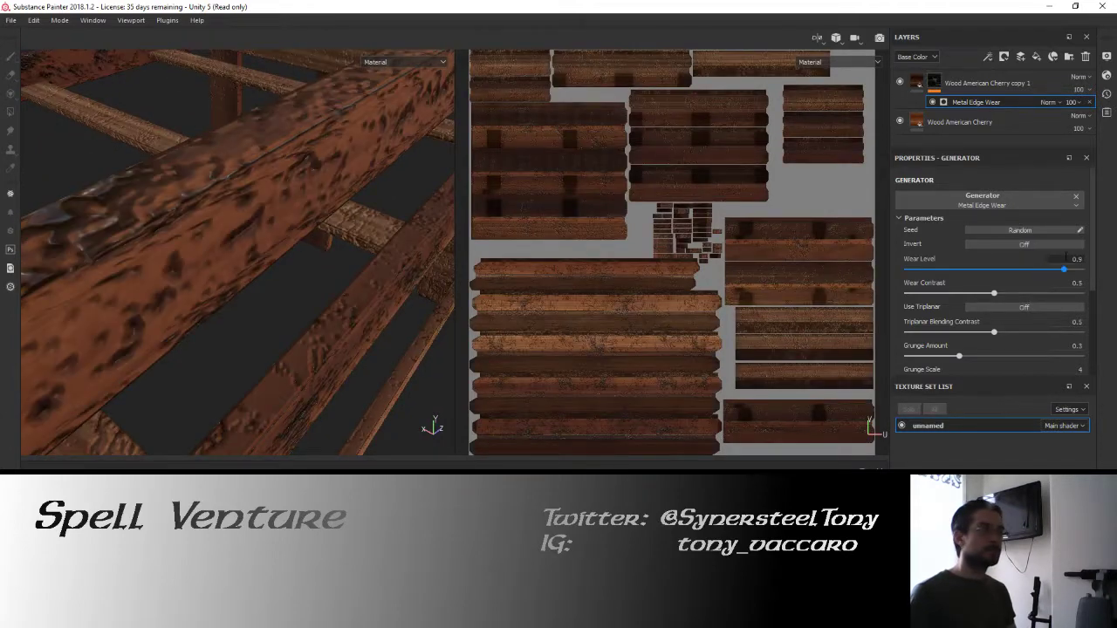
pyautogui.keyDown('alt'); pyautogui.moveTo(429, 261); pyautogui.dragTo(278, 213); pyautogui.keyUp('alt')
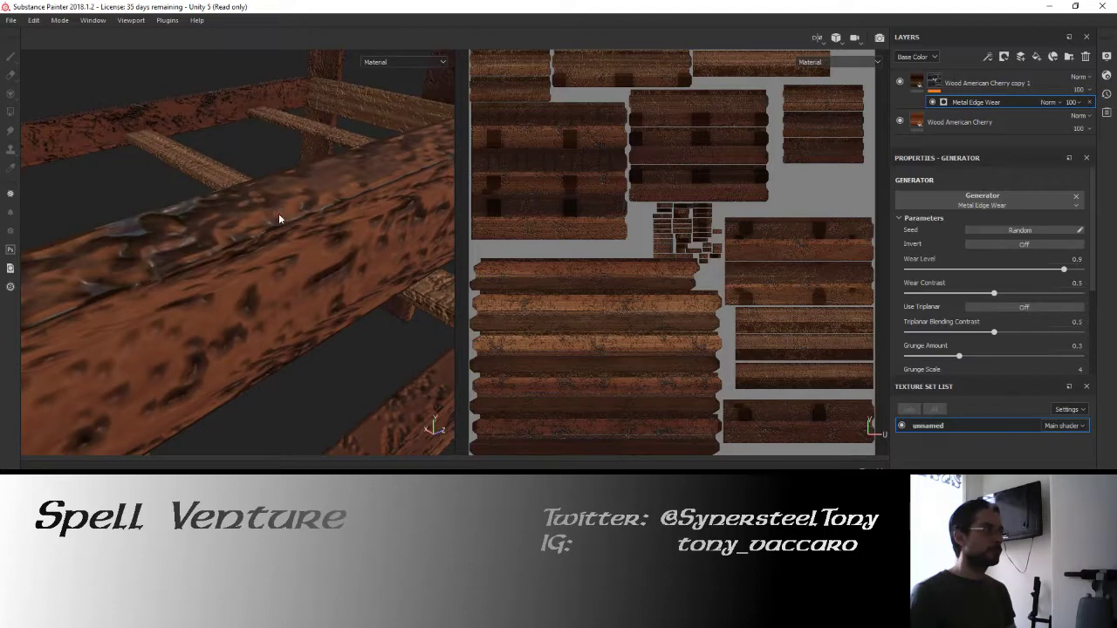
pyautogui.scroll(-2, 280, 215)
pyautogui.scroll(3, 280, 216)
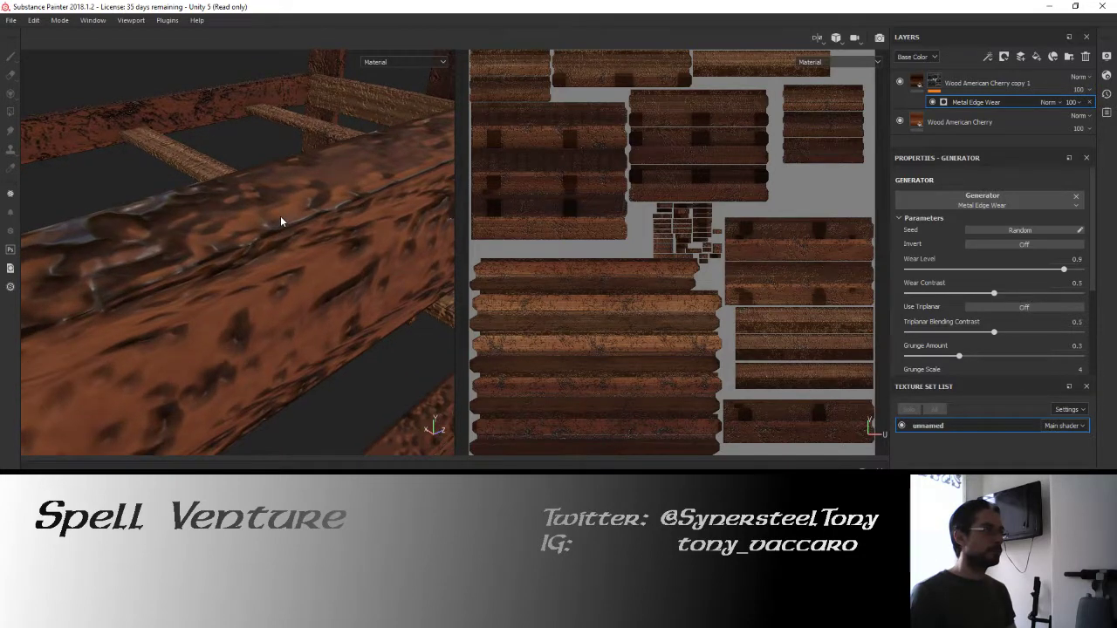
pyautogui.scroll(-5, 280, 216)
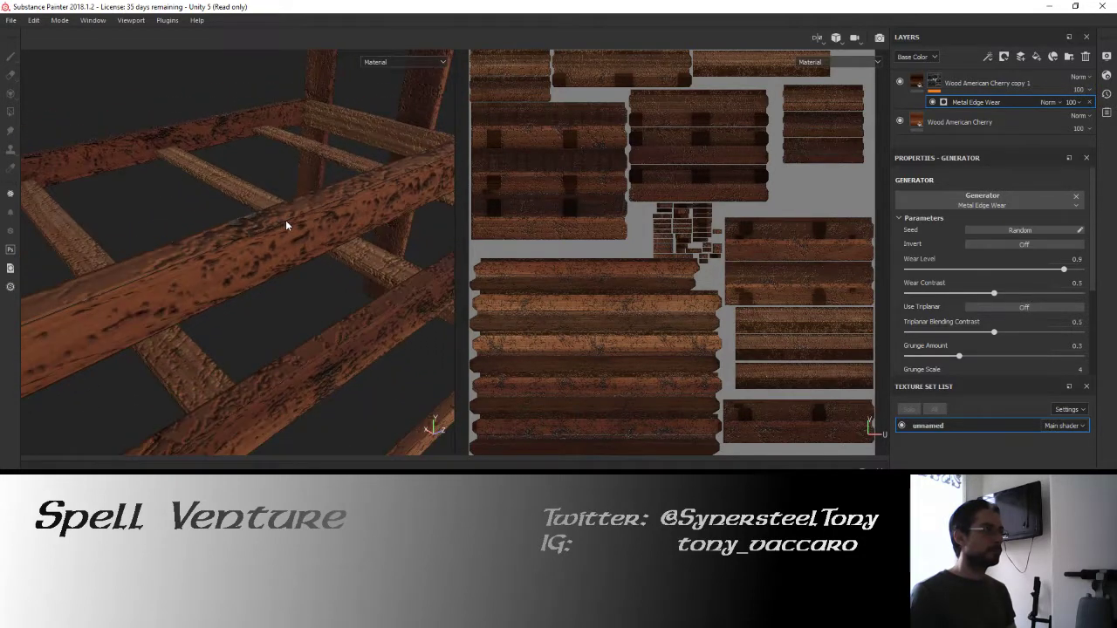
pyautogui.moveTo(283, 219)
pyautogui.keyDown('alt'); pyautogui.mouseDown()
pyautogui.moveTo(253, 199)
pyautogui.moveTo(301, 252)
pyautogui.moveTo(259, 236)
pyautogui.moveTo(295, 230)
pyautogui.mouseUp(); pyautogui.keyUp('alt')
pyautogui.scroll(-3, 302, 250)
pyautogui.scroll(-3, 303, 249)
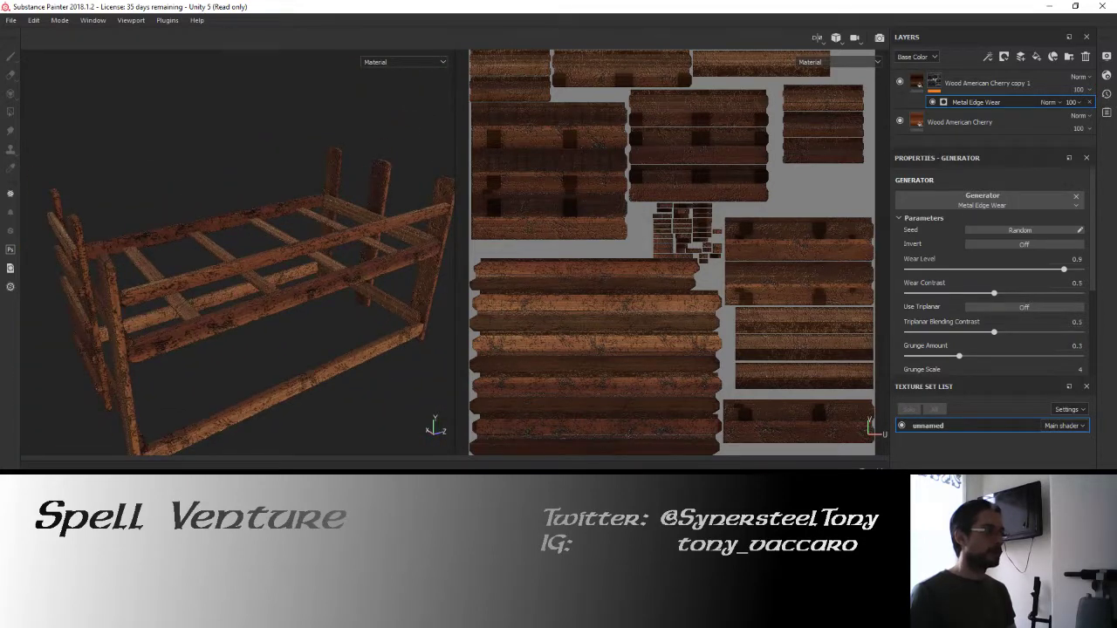
# Switch to Blender and show the bed frame mesh in Edit Mode from below in wireframe.
pyautogui.hotkey('alt', 'Tab')
pyautogui.press('Tab')
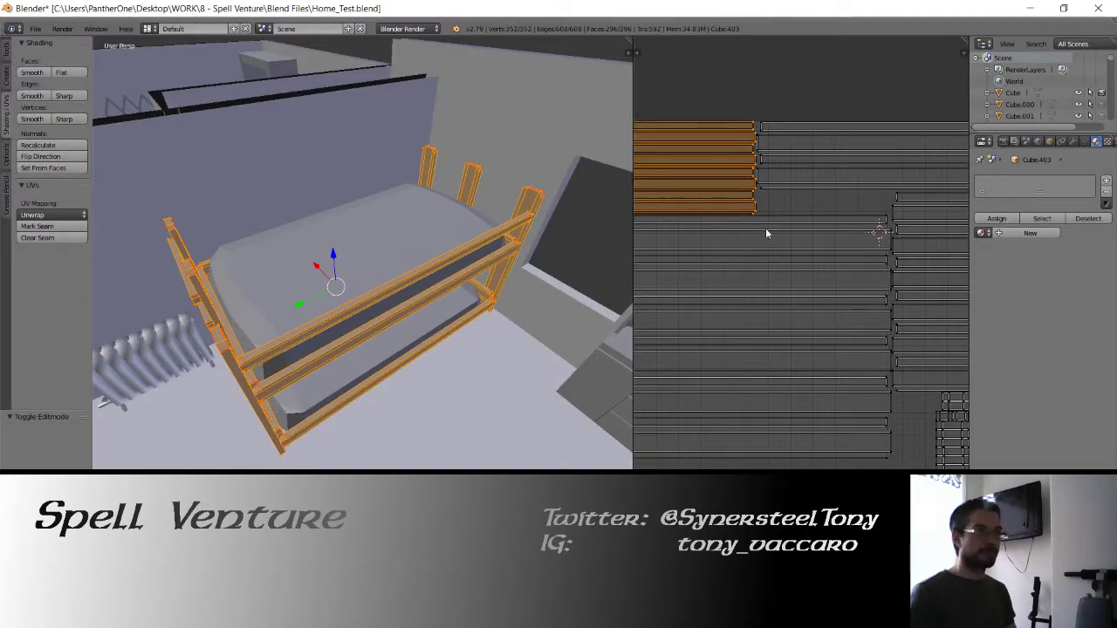
pyautogui.scroll(-2, 766, 233)
pyautogui.moveTo(372, 326); pyautogui.dragTo(370, 203, button='middle')
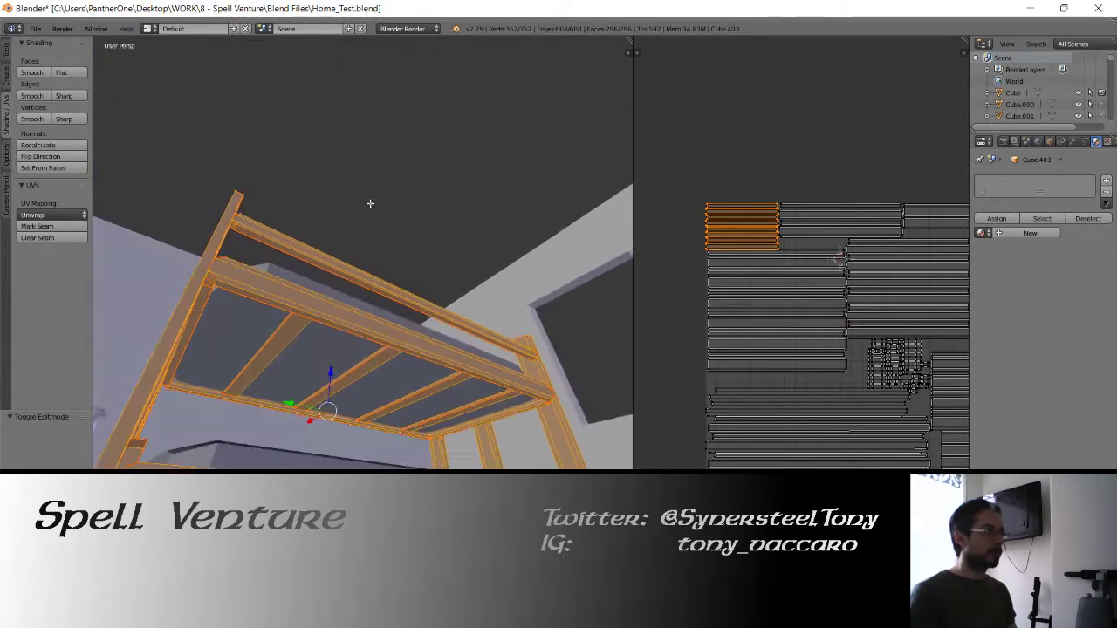
pyautogui.keyDown('shift'); pyautogui.moveTo(336, 362); pyautogui.dragTo(363, 309, button='middle'); pyautogui.keyUp('shift')
pyautogui.scroll(-5, 396, 253)
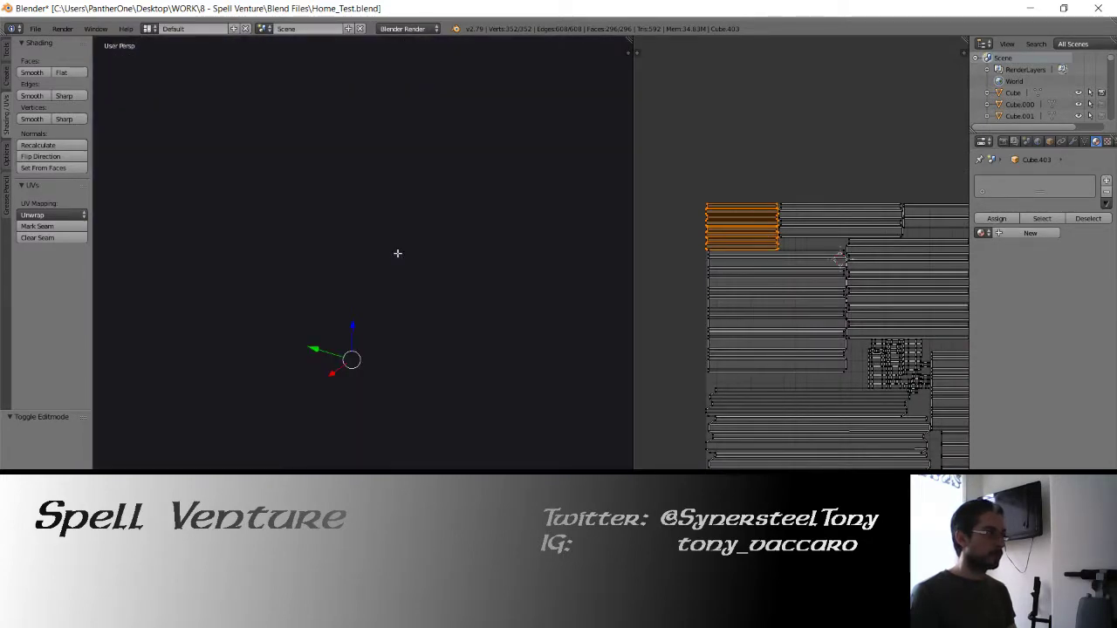
pyautogui.press('z')
pyautogui.scroll(-2, 397, 269)
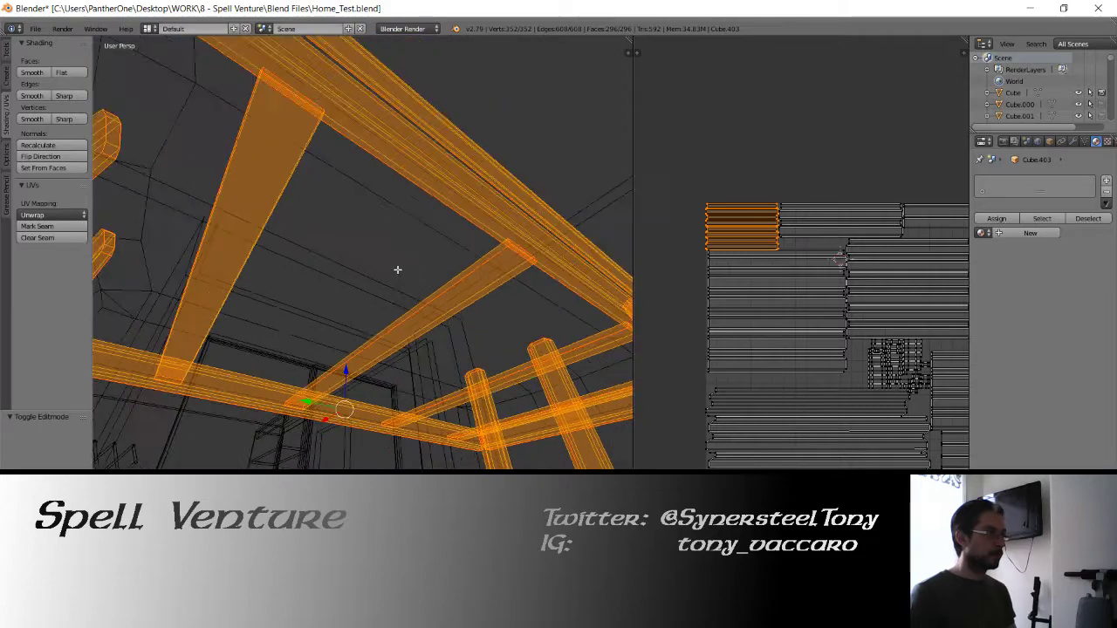
# Select the long edges of the slats under the upper bunk and delete those edges.
pyautogui.press('a')
pyautogui.press('c')
pyautogui.moveTo(234, 232); pyautogui.dragTo(437, 340)
pyautogui.rightClick(440, 339)
pyautogui.moveTo(541, 262)
pyautogui.mouseDown(button='middle')
pyautogui.moveTo(473, 251)
pyautogui.moveTo(270, 326)
pyautogui.moveTo(317, 294)
pyautogui.mouseUp(button='middle')
pyautogui.press('c')
pyautogui.moveTo(317, 294); pyautogui.dragTo(484, 198)
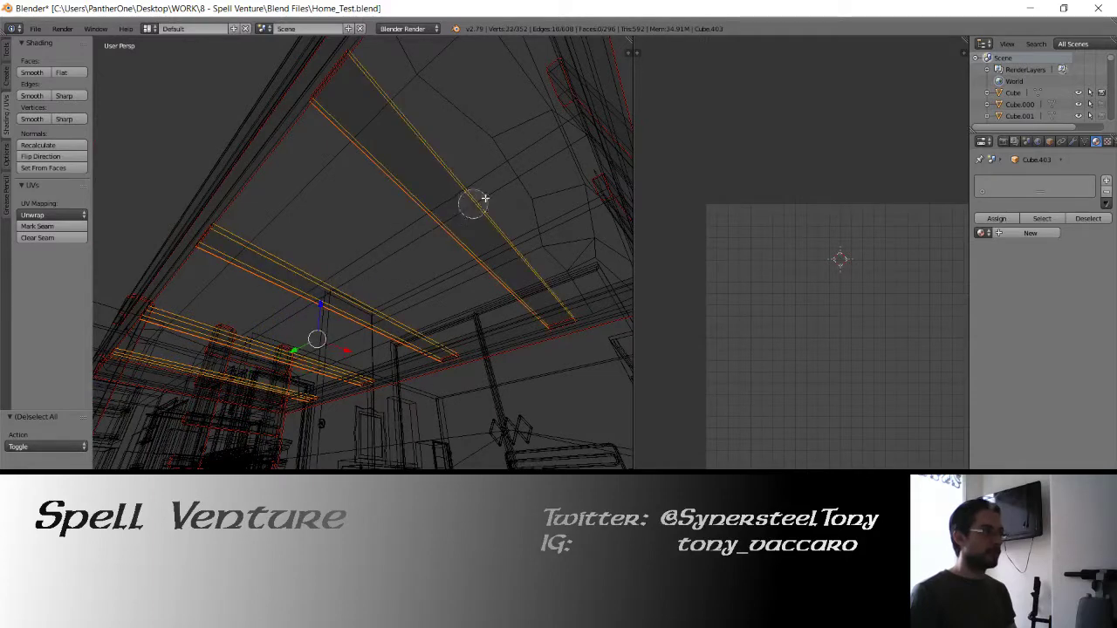
pyautogui.press('x')
pyautogui.click(384, 237)
# In the right orthographic view, select the leftover slat ends along the upper bunk rail and delete their vertices.
pyautogui.moveTo(377, 244); pyautogui.dragTo(323, 316, button='middle')
pyautogui.press('KP_3')
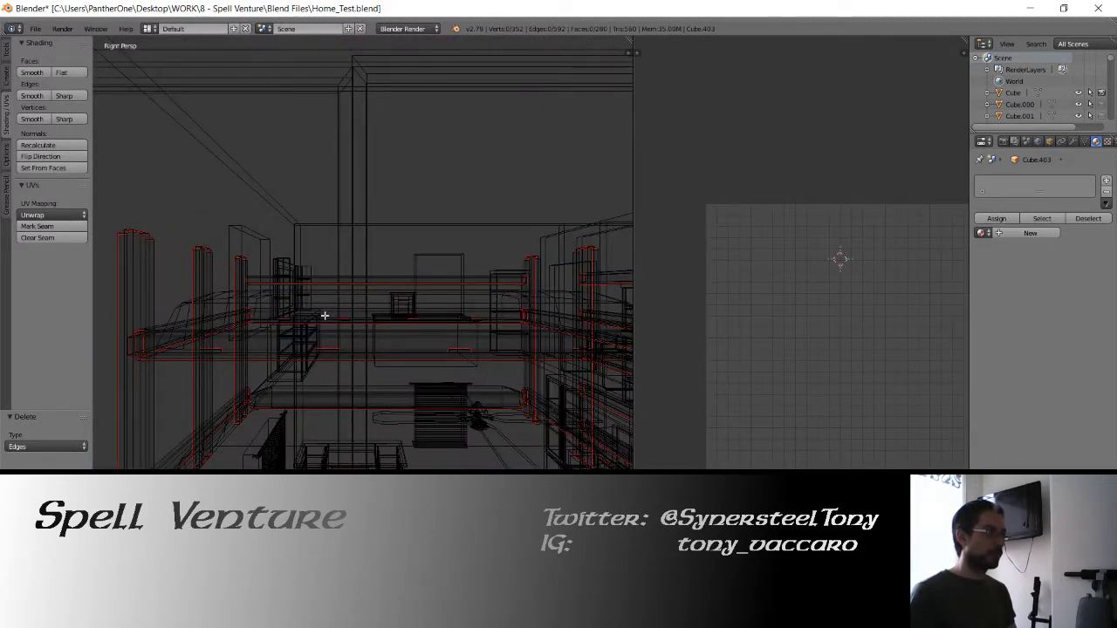
pyautogui.press('KP_5')
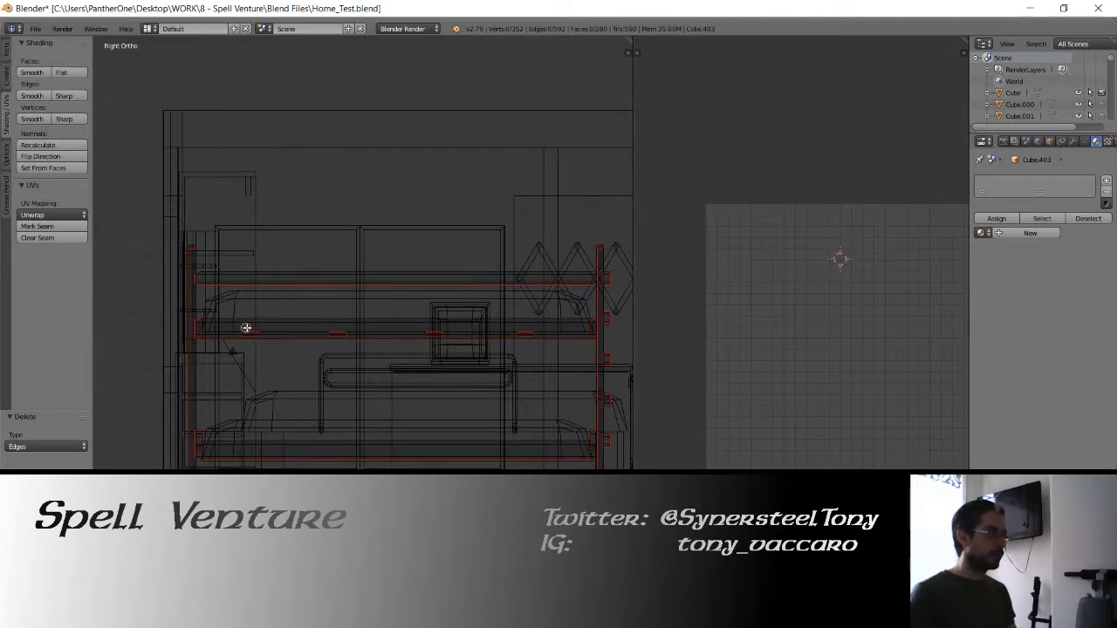
pyautogui.scroll(5, 246, 328)
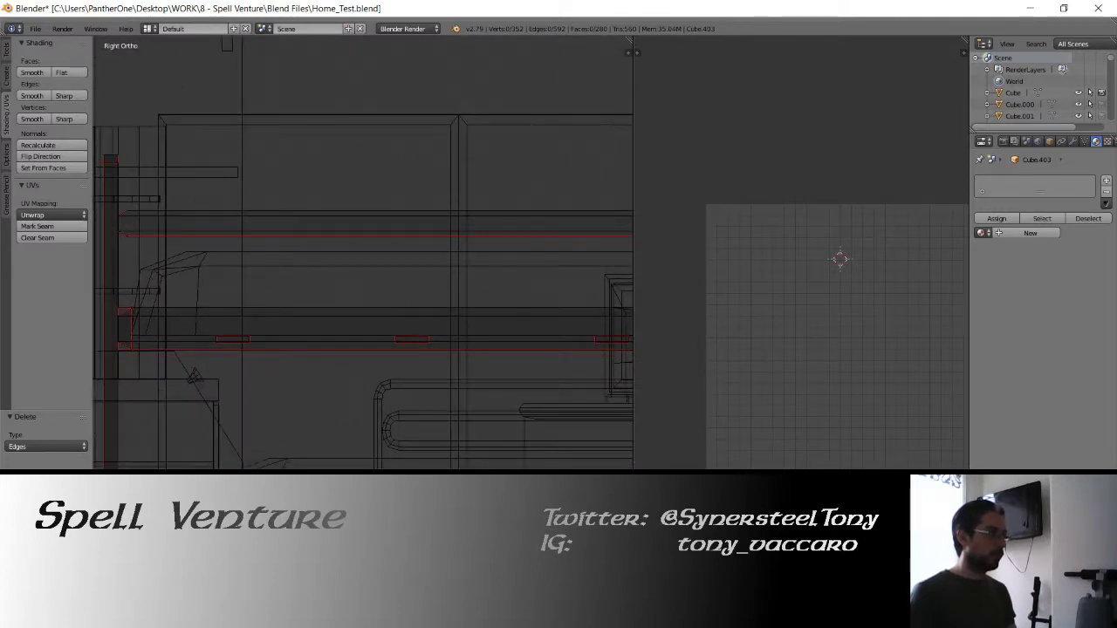
pyautogui.scroll(-5, 462, 355)
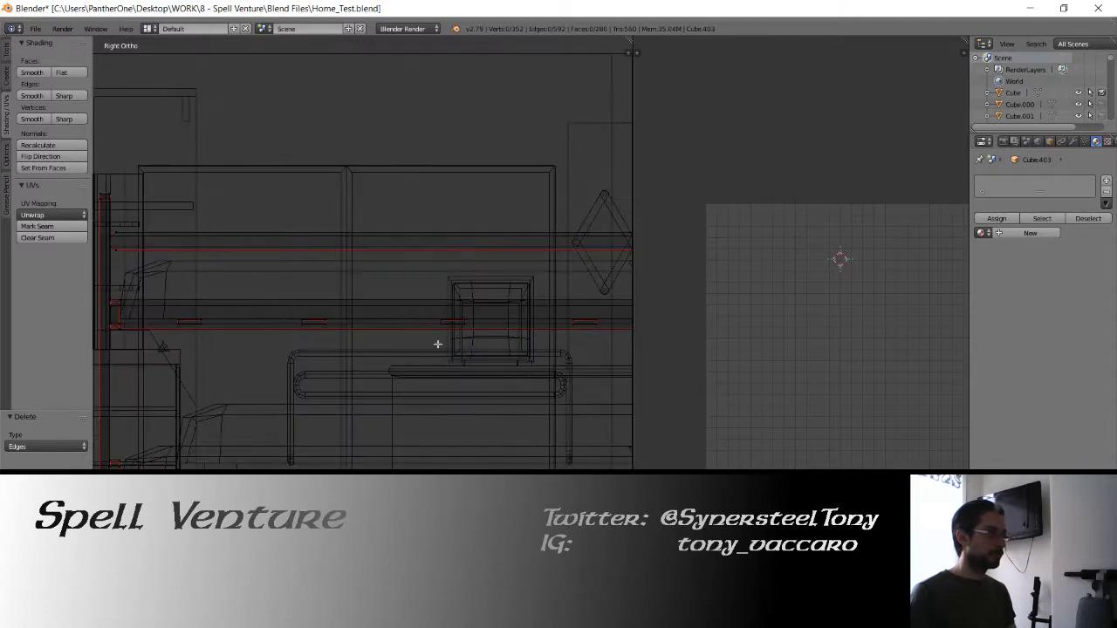
pyautogui.press('b')
pyautogui.moveTo(170, 305); pyautogui.dragTo(611, 326)
pyautogui.press('u')
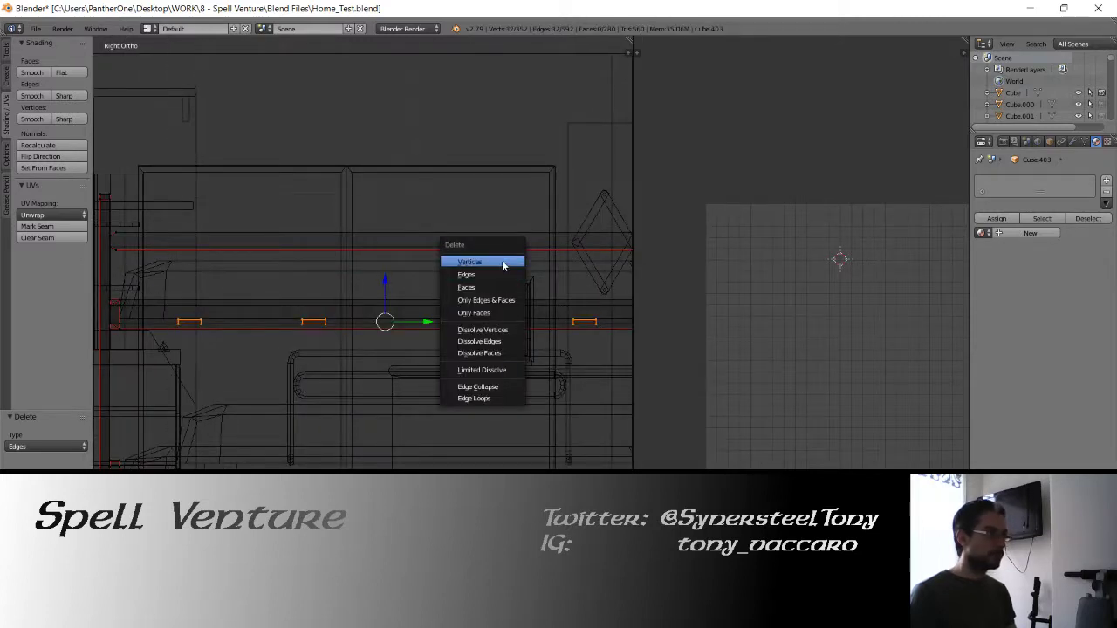
pyautogui.click(501, 260)
# Select the entire bed frame mesh and unwrap its UVs.
pyautogui.press('a')
pyautogui.press('u')
pyautogui.click(297, 299)
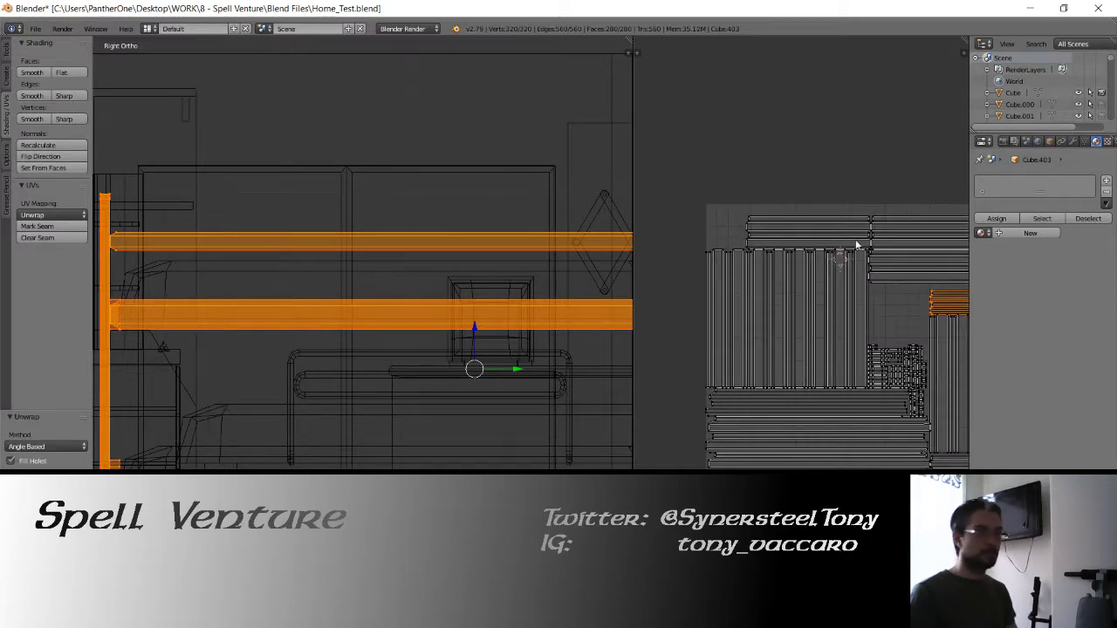
# Examine the new UV layout and the bed frame from several angles in solid and wireframe shading.
pyautogui.moveTo(874, 293)
pyautogui.mouseDown(button='middle')
pyautogui.moveTo(820, 209)
pyautogui.moveTo(785, 201)
pyautogui.moveTo(812, 240)
pyautogui.mouseUp(button='middle')
pyautogui.press('z')
pyautogui.moveTo(124, 250)
pyautogui.mouseDown(button='middle')
pyautogui.moveTo(390, 312)
pyautogui.moveTo(447, 299)
pyautogui.mouseUp(button='middle')
pyautogui.scroll(-4, 375, 314)
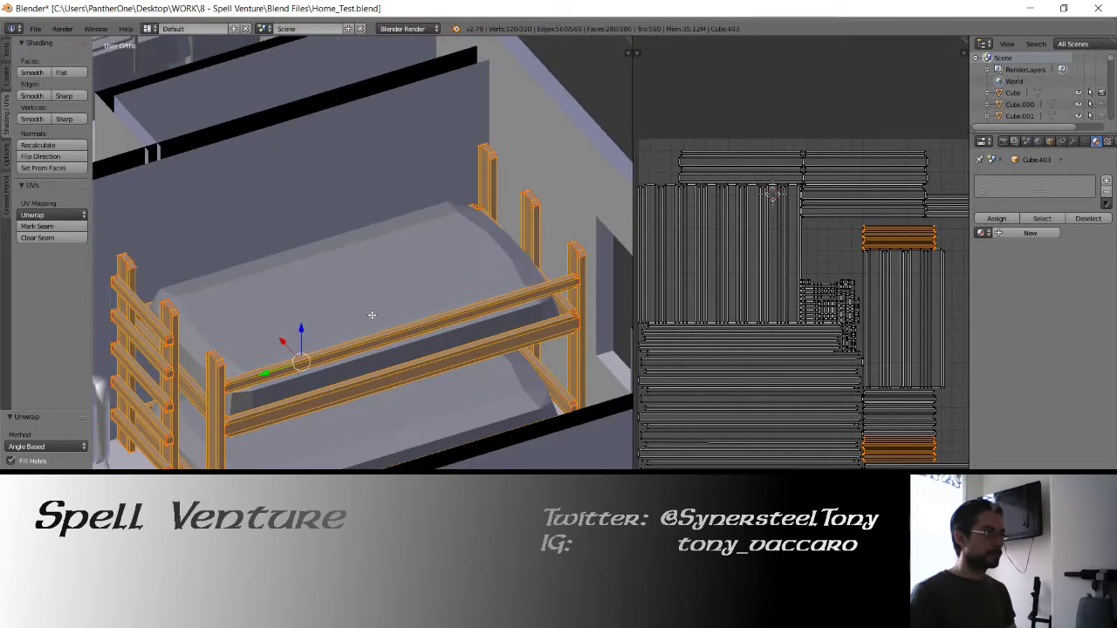
pyautogui.moveTo(369, 314); pyautogui.dragTo(339, 314, button='middle')
pyautogui.scroll(3, 349, 315)
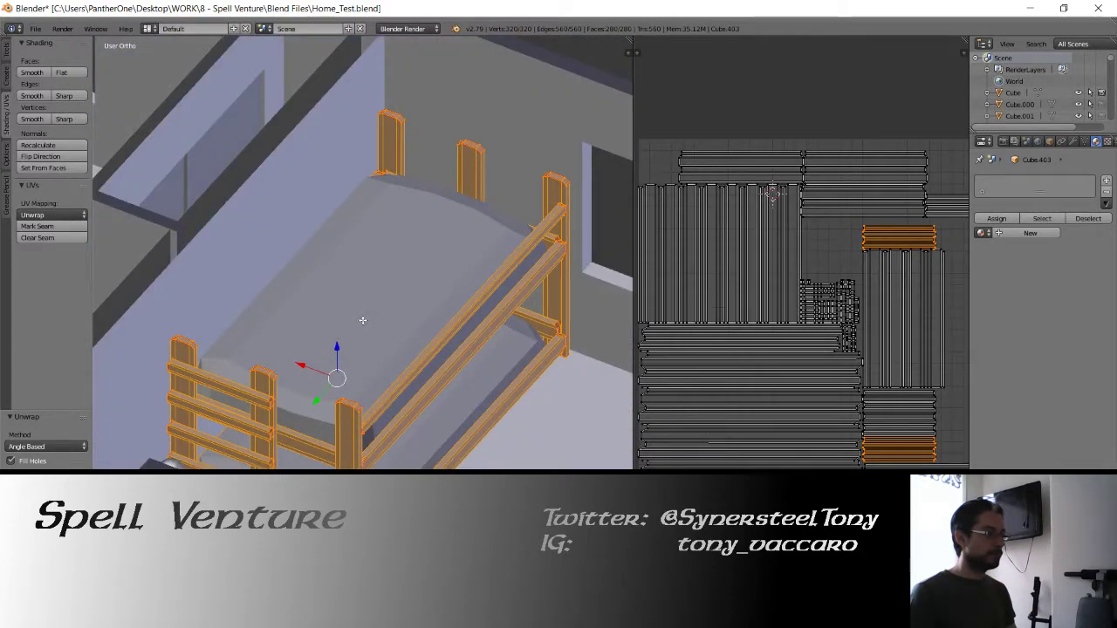
pyautogui.moveTo(424, 322)
pyautogui.mouseDown(button='middle')
pyautogui.moveTo(429, 295)
pyautogui.moveTo(387, 294)
pyautogui.moveTo(419, 299)
pyautogui.moveTo(392, 307)
pyautogui.moveTo(302, 285)
pyautogui.moveTo(319, 312)
pyautogui.moveTo(354, 303)
pyautogui.moveTo(347, 325)
pyautogui.mouseUp(button='middle')
pyautogui.press('z')
pyautogui.press('z')
pyautogui.press('z')
pyautogui.press('z')
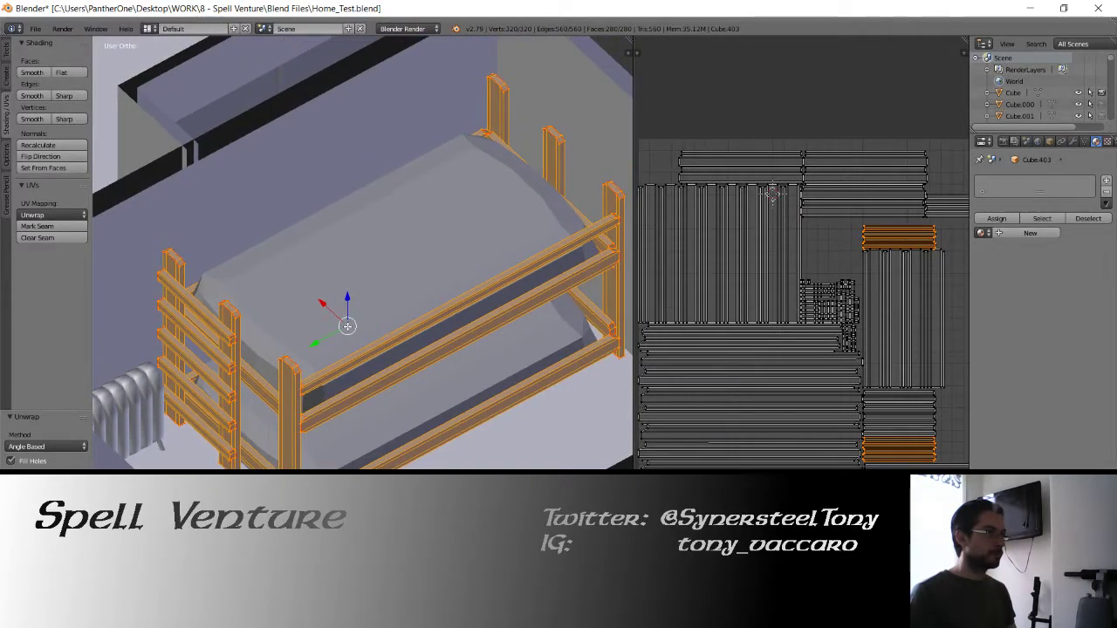
# Apply the bed frame's rotation and scale in Object Mode and return to Edit Mode.
pyautogui.hotkey('ctrl', 'a')
pyautogui.press('Escape')
pyautogui.press('Tab')
pyautogui.hotkey('ctrl', 'a')
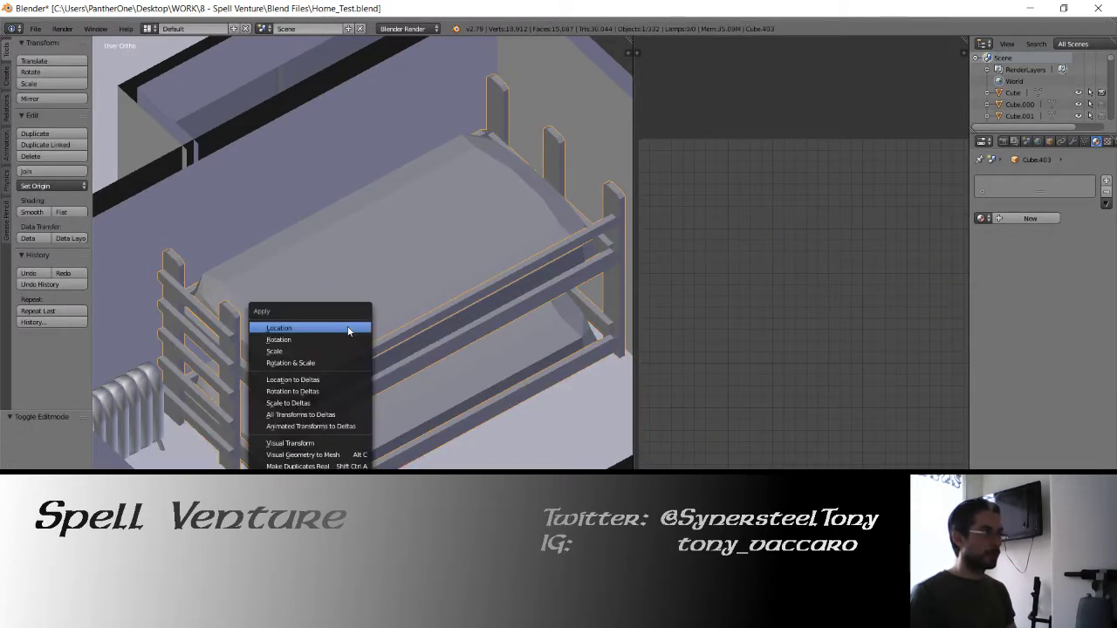
pyautogui.click(297, 362)
pyautogui.press('Tab')
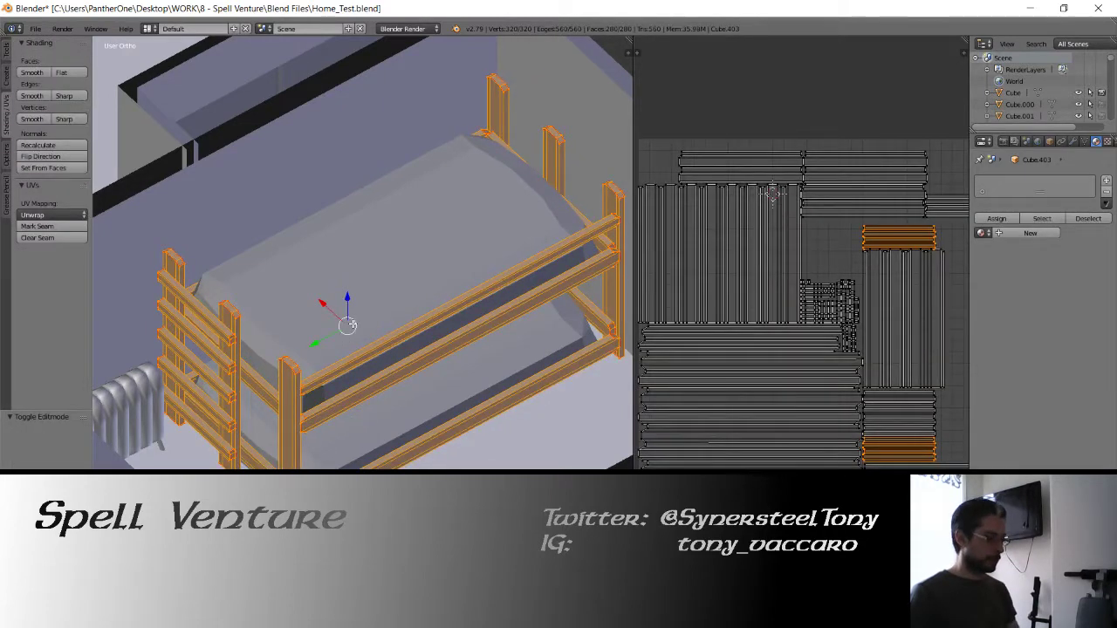
# Set the bed frame's origin to its geometry and reopen the mesh for editing.
pyautogui.press('Tab')
pyautogui.click(38, 187)
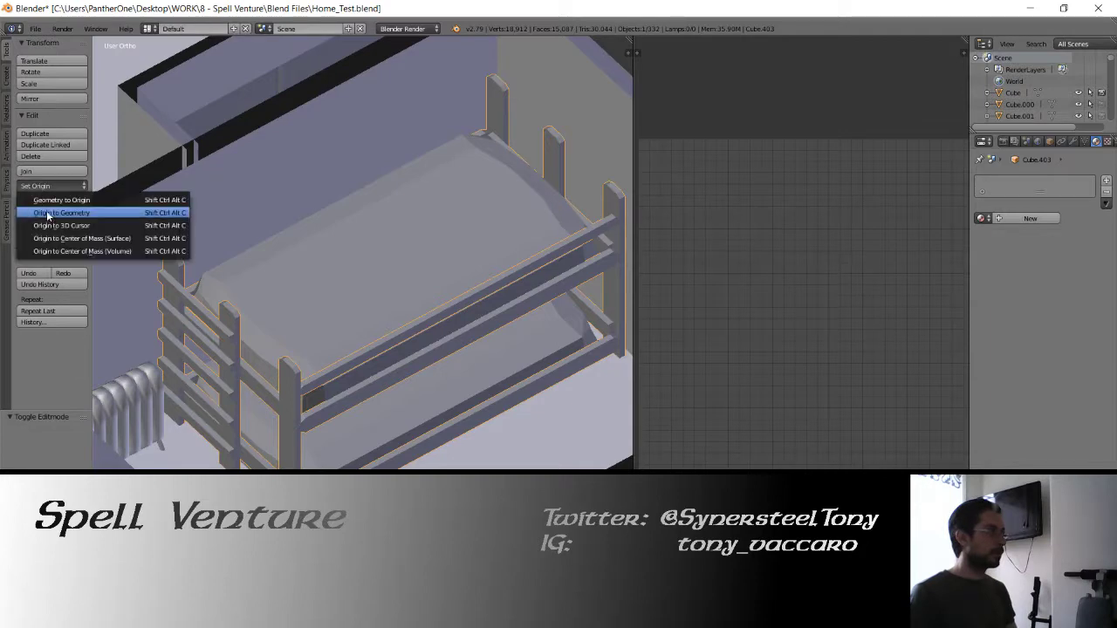
pyautogui.click(50, 217)
pyautogui.press('Tab')
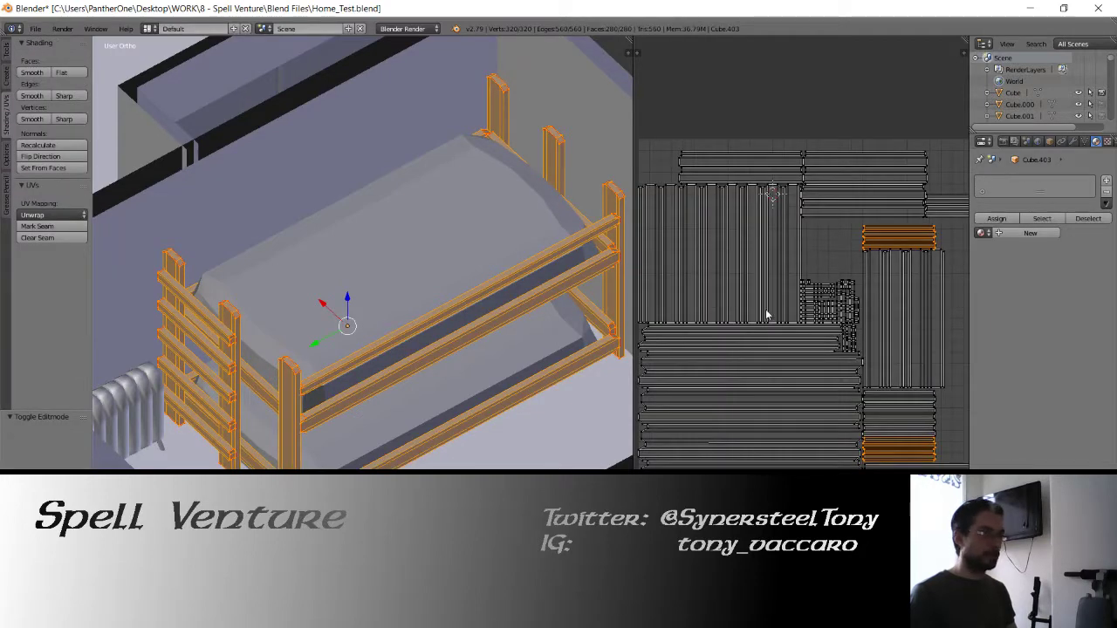
# Widen the UV editor so that the bed frame's complete UV layout fits in it.
pyautogui.moveTo(762, 323); pyautogui.dragTo(711, 315, button='middle')
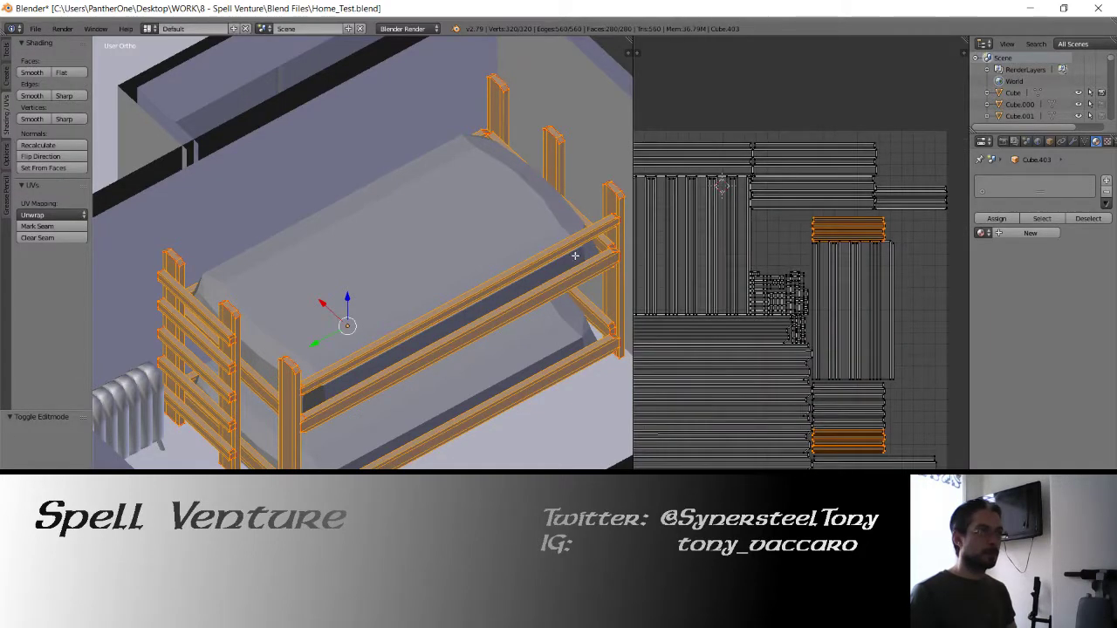
pyautogui.moveTo(633, 264); pyautogui.dragTo(461, 276)
pyautogui.moveTo(568, 322); pyautogui.dragTo(600, 294, button='middle')
pyautogui.scroll(-2, 598, 290)
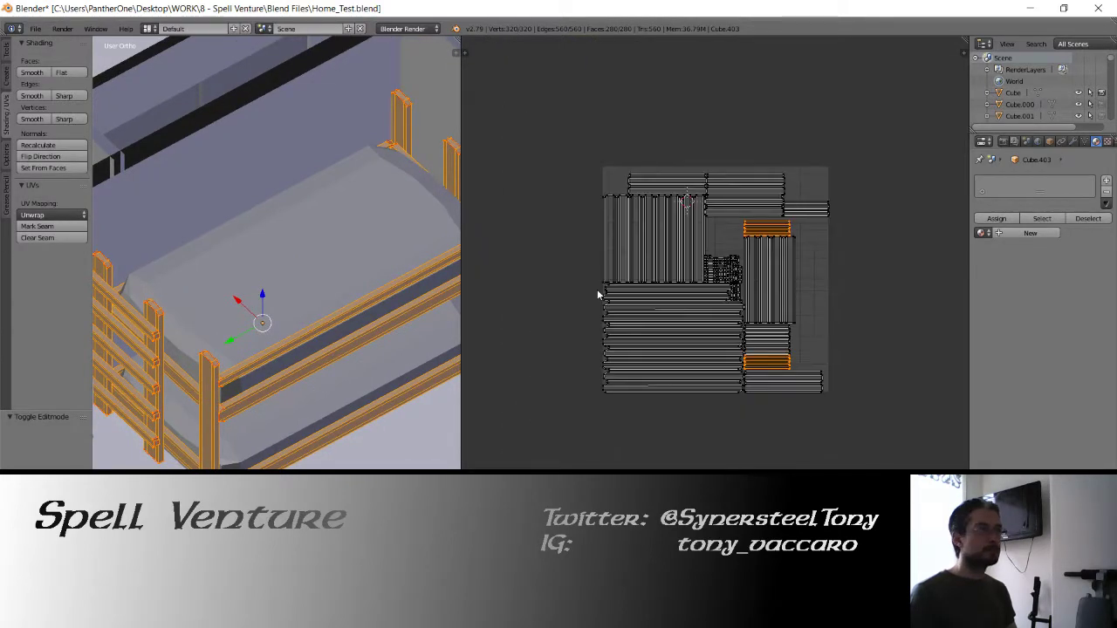
# Select the large block of vertical UV islands, rotate it 90°, and move it about -0.33 in X and 0.03 in Y.
pyautogui.scroll(4, 601, 287)
pyautogui.rightClick(644, 206)
pyautogui.keyDown('shift'); pyautogui.rightClick(597, 198); pyautogui.keyUp('shift')
pyautogui.keyDown('shift'); pyautogui.rightClick(524, 204); pyautogui.keyUp('shift')
pyautogui.moveTo(520, 205); pyautogui.dragTo(621, 285, button='middle')
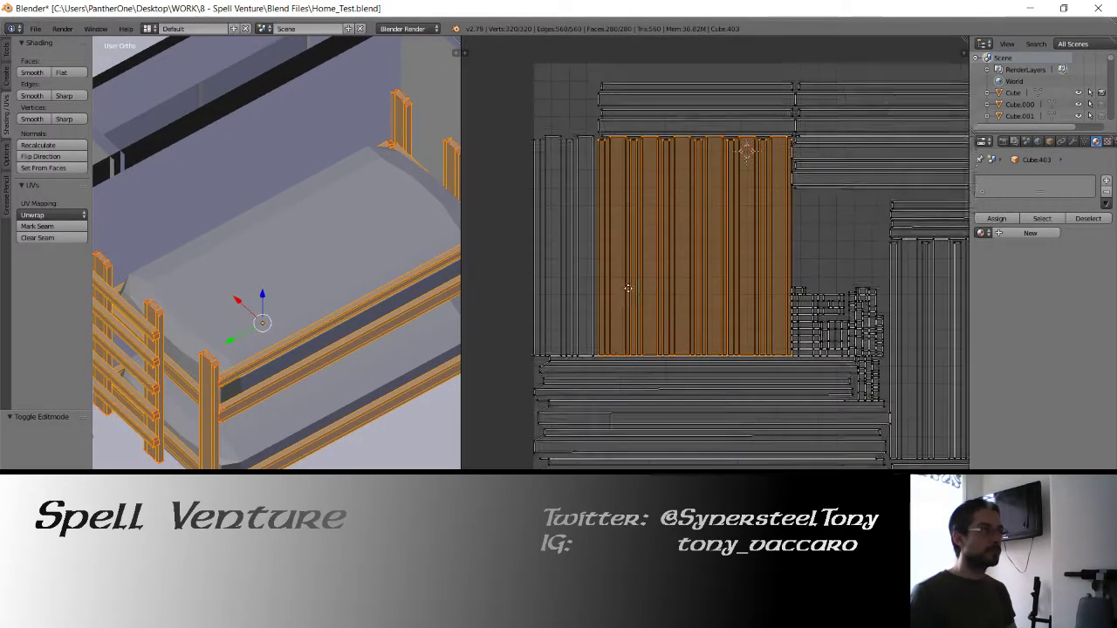
pyautogui.keyDown('shift'); pyautogui.rightClick(576, 257); pyautogui.keyUp('shift')
pyautogui.write('r90')
pyautogui.press('Return')
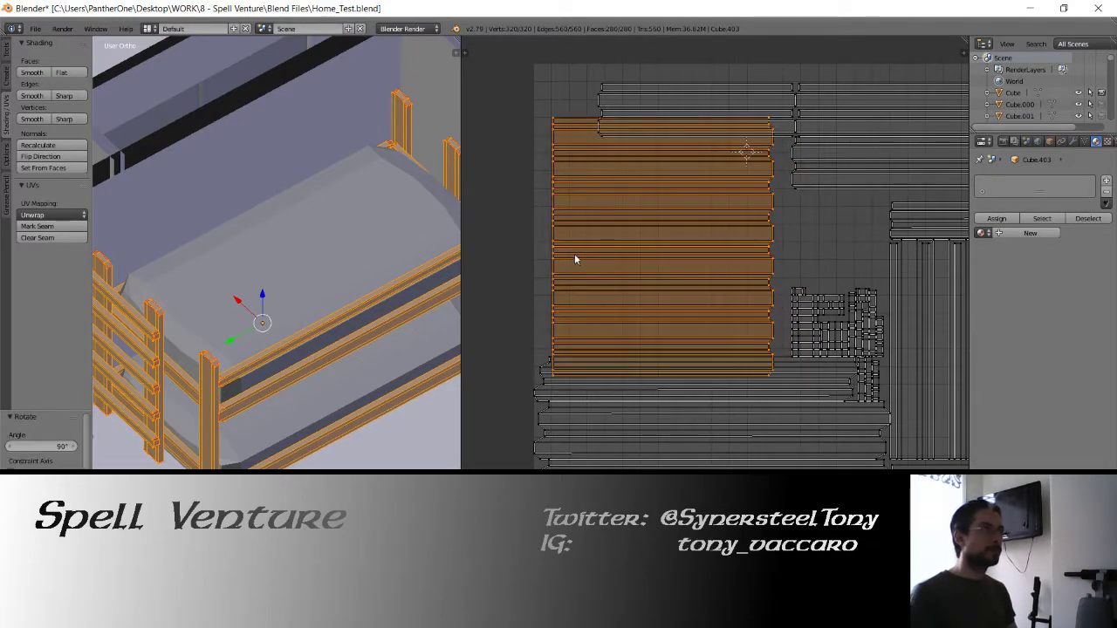
pyautogui.press('g')
pyautogui.click(888, 241)
# Select the group of plank UV islands along the upper edge of the layout and move it about -0.11 in X and 0.03 in Y.
pyautogui.rightClick(685, 103)
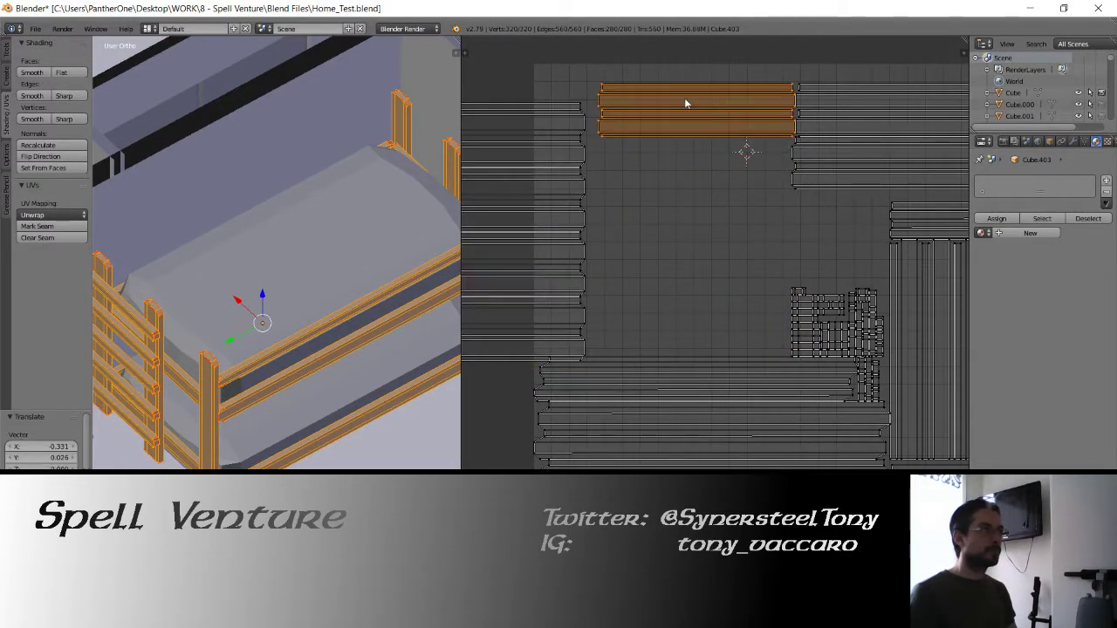
pyautogui.moveTo(685, 103); pyautogui.dragTo(751, 255, button='middle')
pyautogui.keyDown('shift'); pyautogui.rightClick(910, 250); pyautogui.keyUp('shift')
pyautogui.press('g')
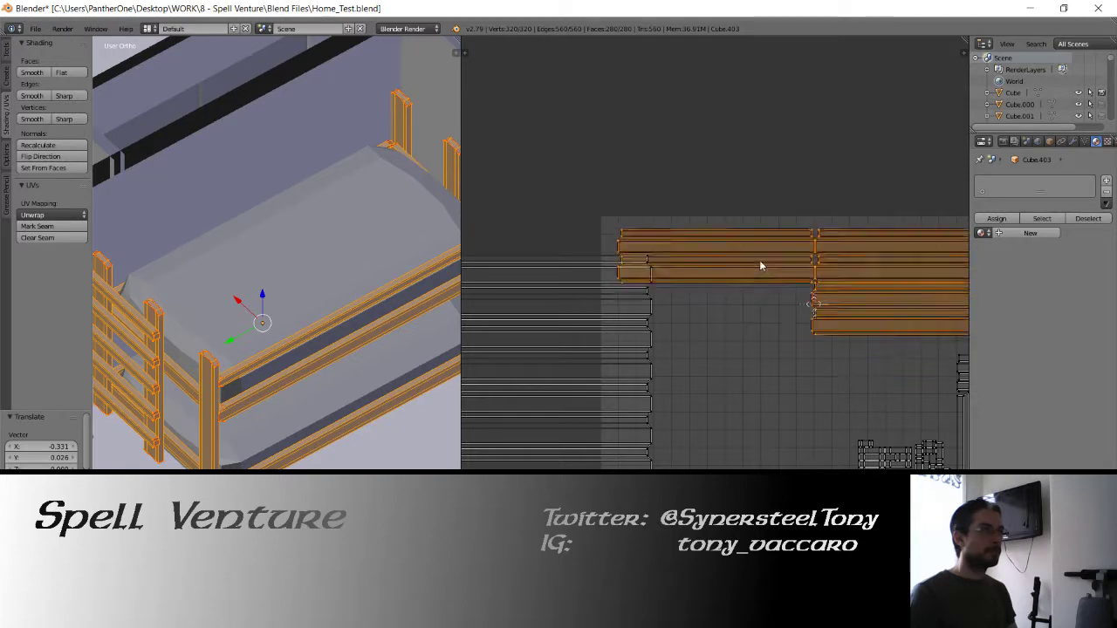
pyautogui.click(721, 225)
pyautogui.moveTo(803, 246); pyautogui.dragTo(567, 241, button='middle')
pyautogui.rightClick(666, 294)
pyautogui.press('g')
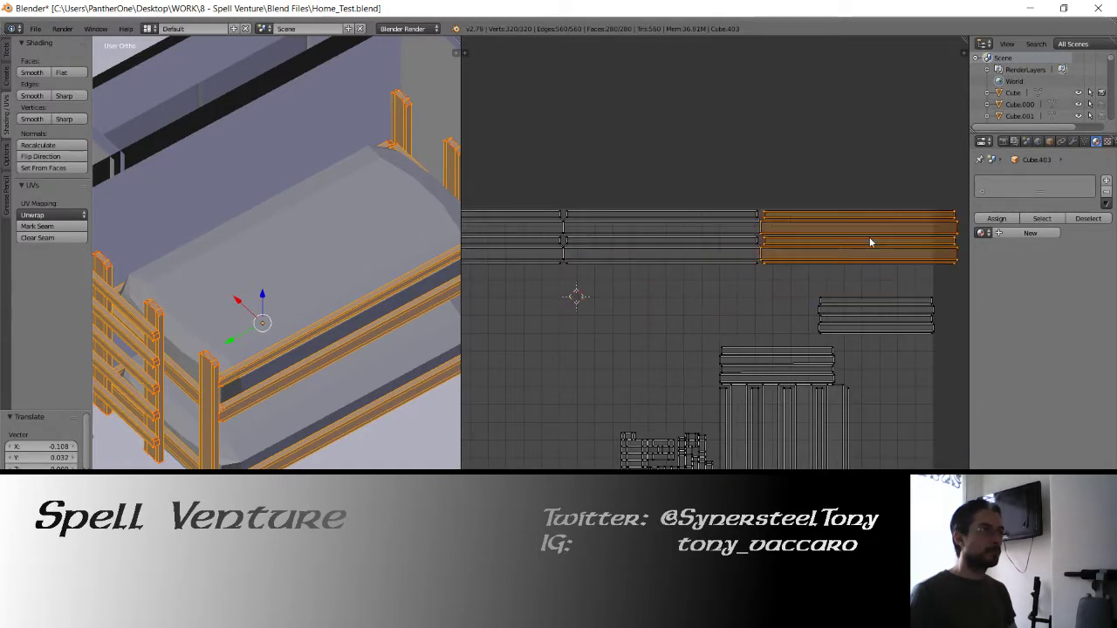
pyautogui.scroll(2, 683, 254)
pyautogui.scroll(-2, 735, 252)
pyautogui.rightClick(723, 272)
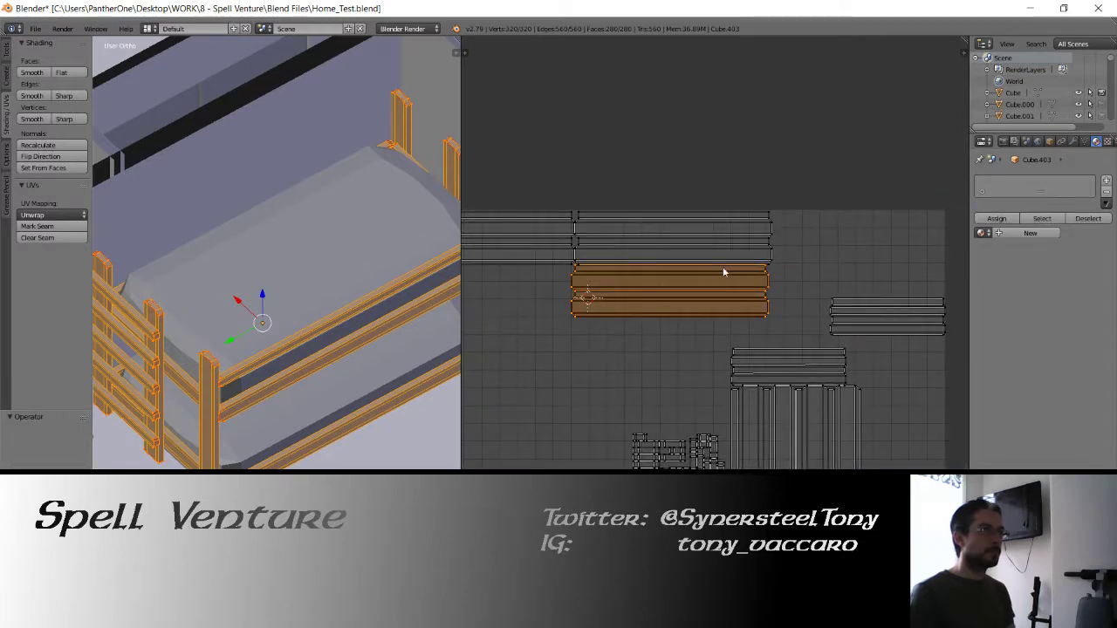
# Move the two short plank islands up by about 0.15 in Y and stack them in the UV square's upper-right corner.
pyautogui.rightClick(849, 299)
pyautogui.keyDown('shift'); pyautogui.rightClick(851, 351); pyautogui.keyUp('shift')
pyautogui.press('g')
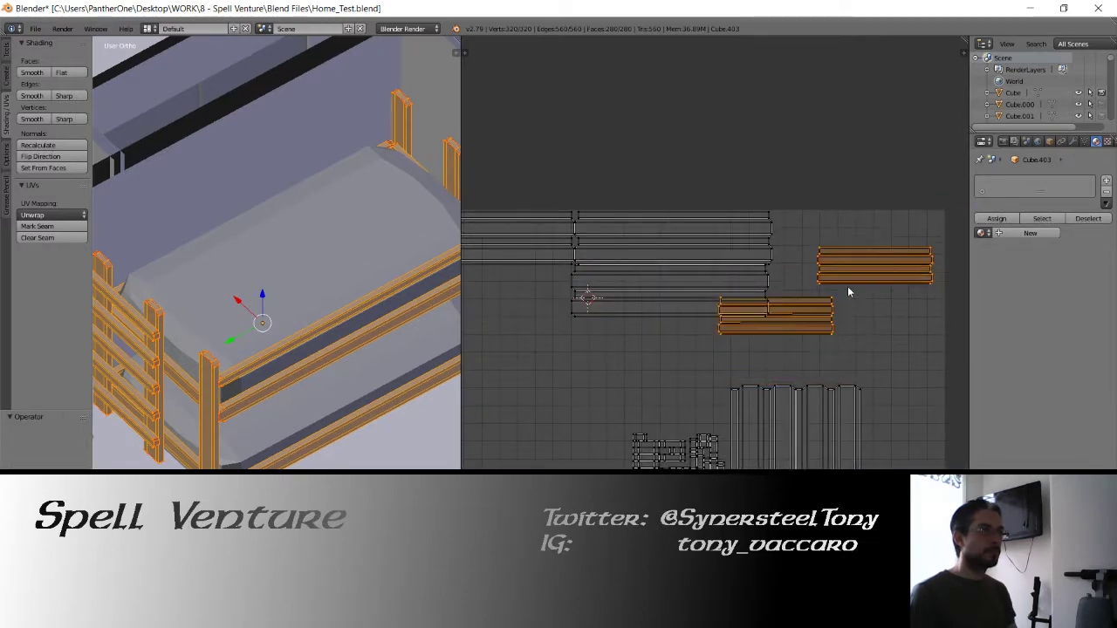
pyautogui.click(853, 231)
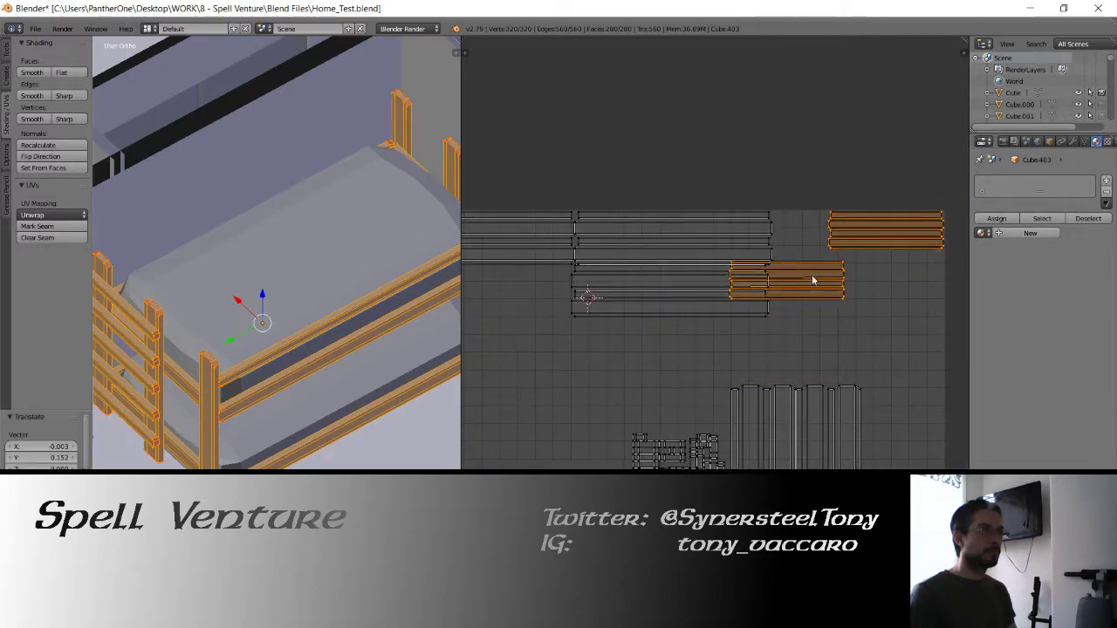
pyautogui.rightClick(812, 277)
pyautogui.press('g')
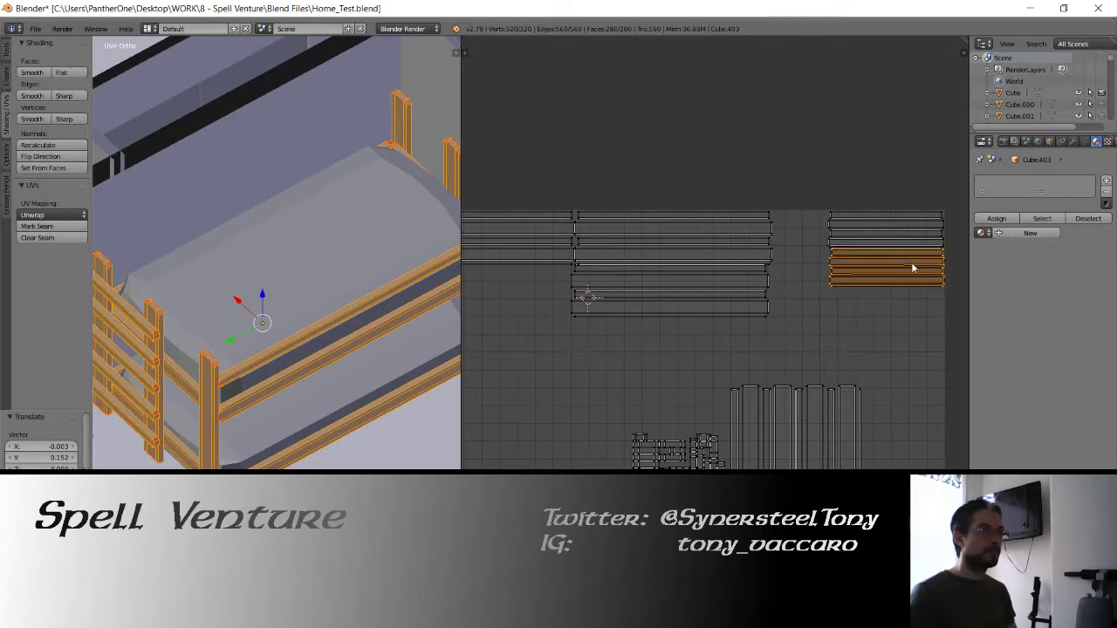
pyautogui.click(912, 270)
# Rotate the remaining vertical plank islands 90° and move them about 0.07 in X and 0.20 in Y, against the UV square's right edge.
pyautogui.moveTo(806, 370); pyautogui.dragTo(793, 201, button='middle')
pyautogui.rightClick(770, 312)
pyautogui.keyDown('shift'); pyautogui.rightClick(815, 312); pyautogui.keyUp('shift')
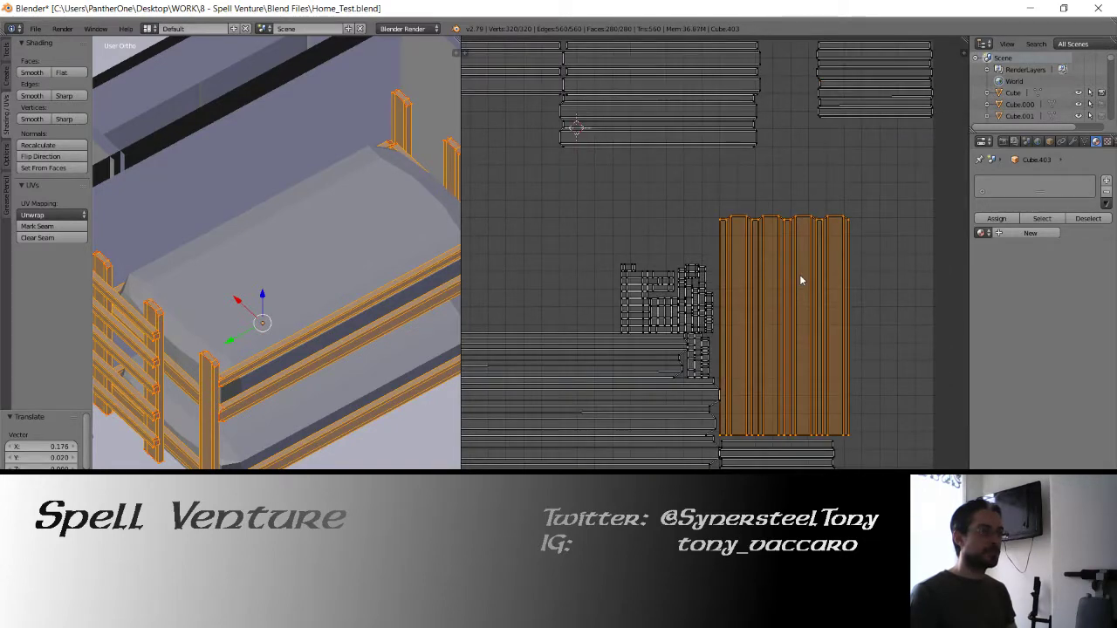
pyautogui.write('r90')
pyautogui.press('Return')
pyautogui.press('g')
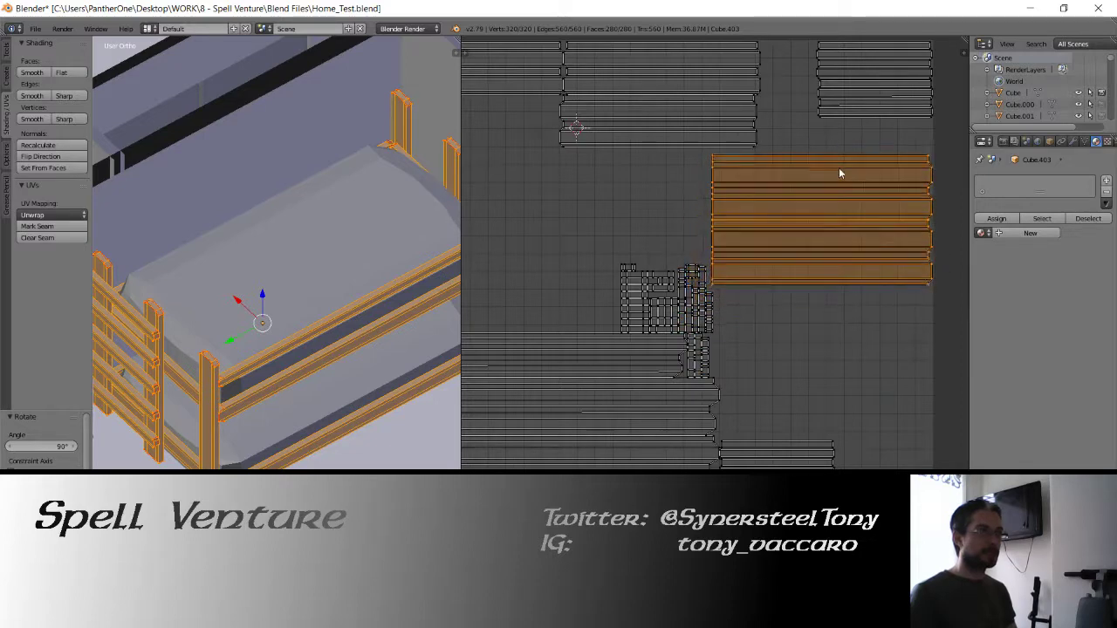
pyautogui.click(837, 163)
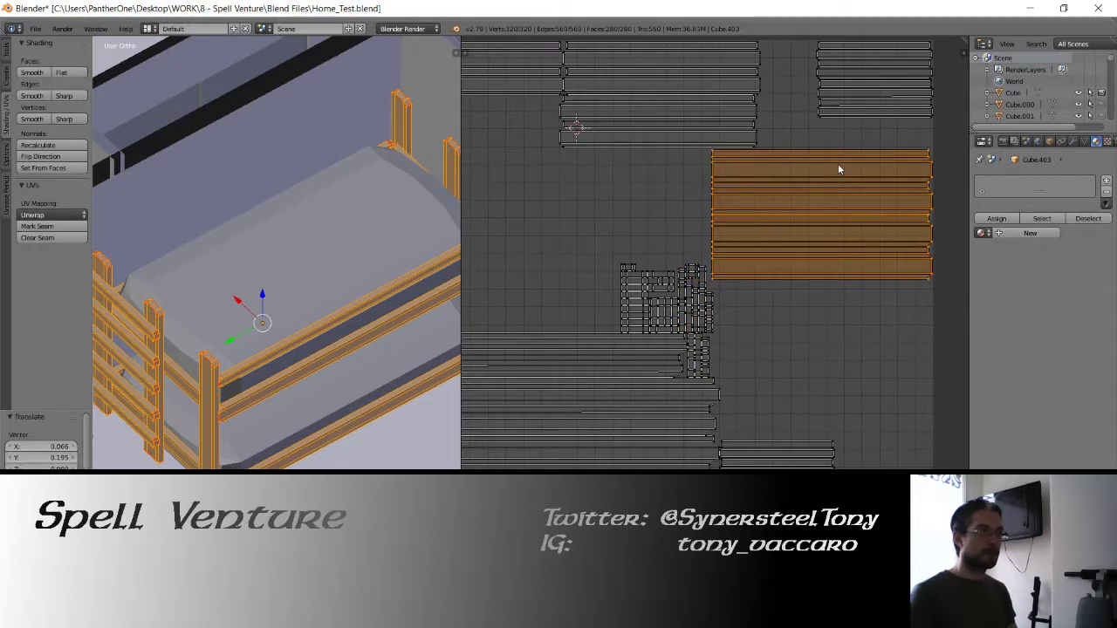
# Move the stacked plank islands straddling the left UV border about 0.31 in X and -0.13 in Y, inside the square.
pyautogui.moveTo(668, 230); pyautogui.dragTo(799, 218, button='middle')
pyautogui.rightClick(576, 91)
pyautogui.keyDown('shift'); pyautogui.rightClick(563, 169); pyautogui.keyUp('shift')
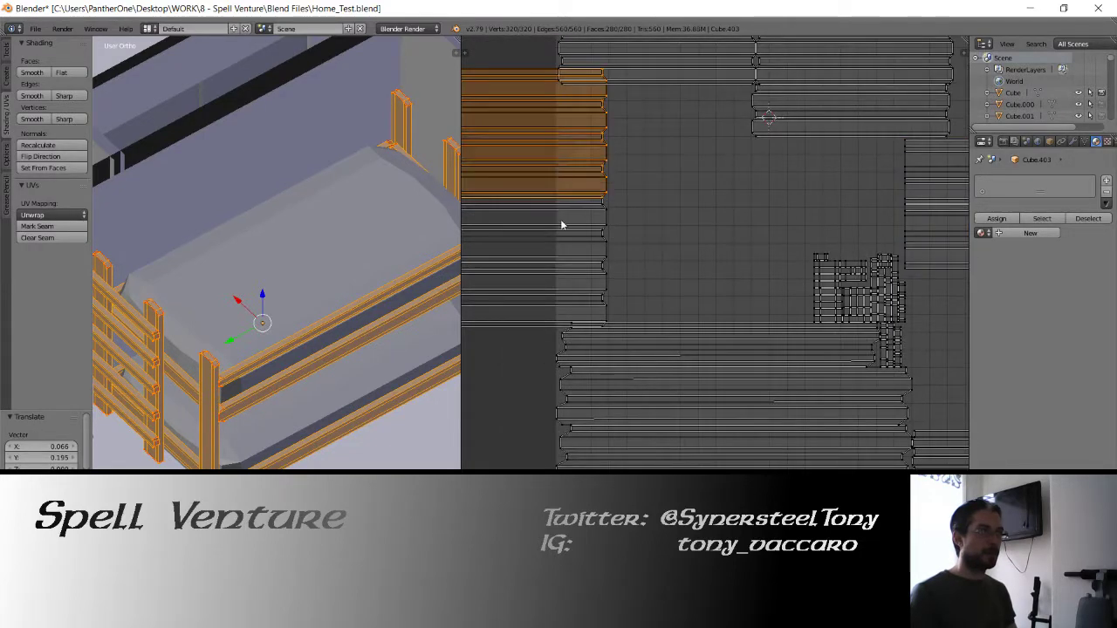
pyautogui.keyDown('shift'); pyautogui.rightClick(565, 226); pyautogui.keyUp('shift')
pyautogui.keyDown('shift'); pyautogui.rightClick(565, 285); pyautogui.keyUp('shift')
pyautogui.press('g')
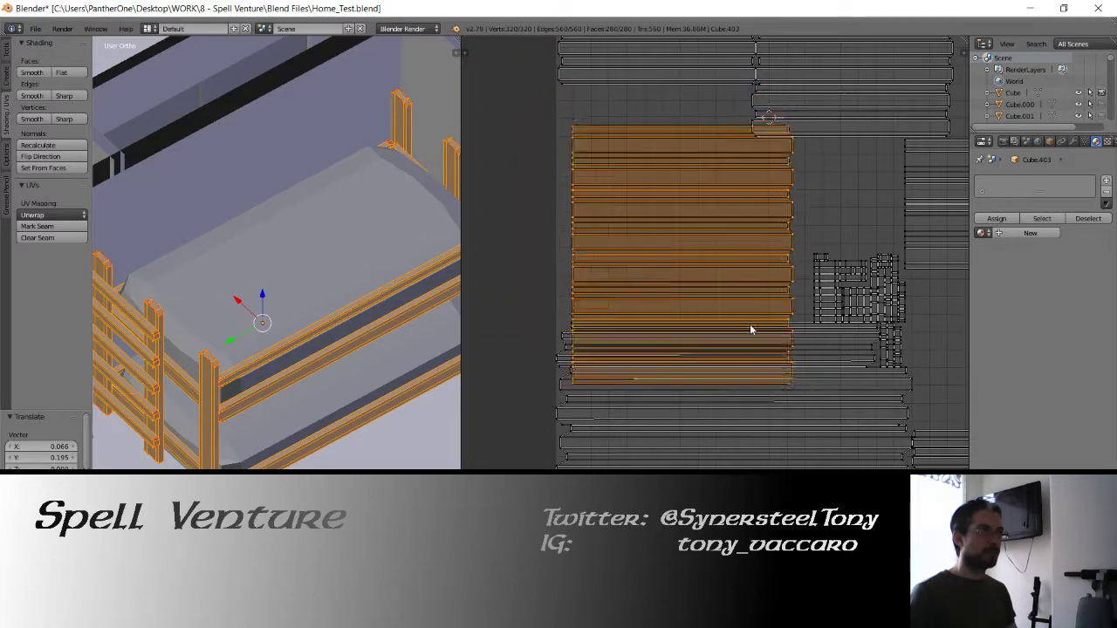
pyautogui.rightClick(955, 181)
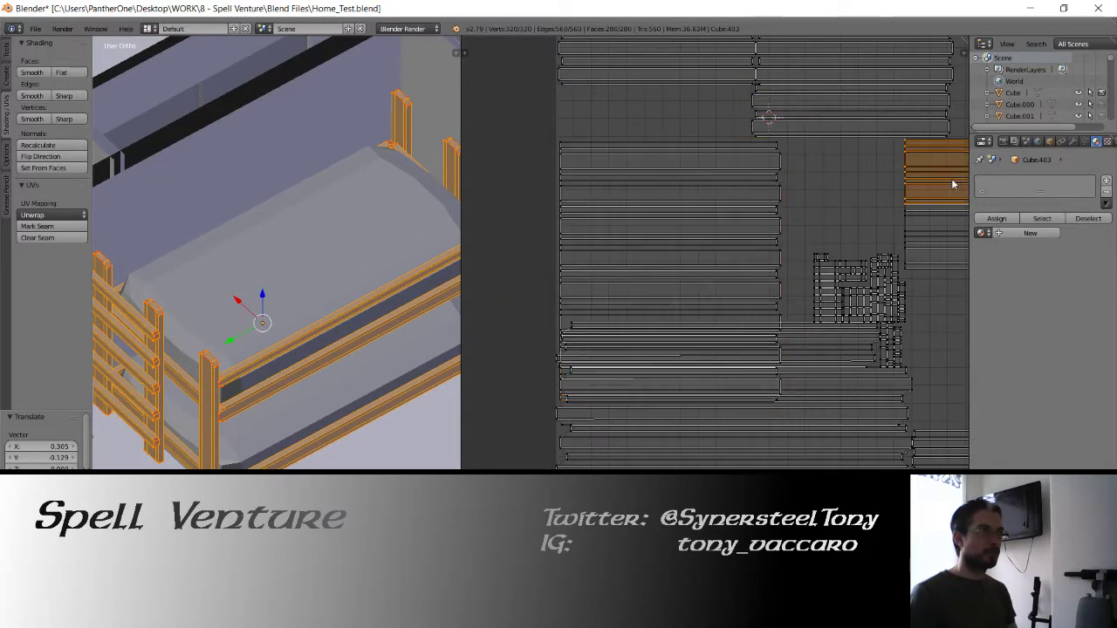
pyautogui.press('g')
pyautogui.rightClick(592, 125)
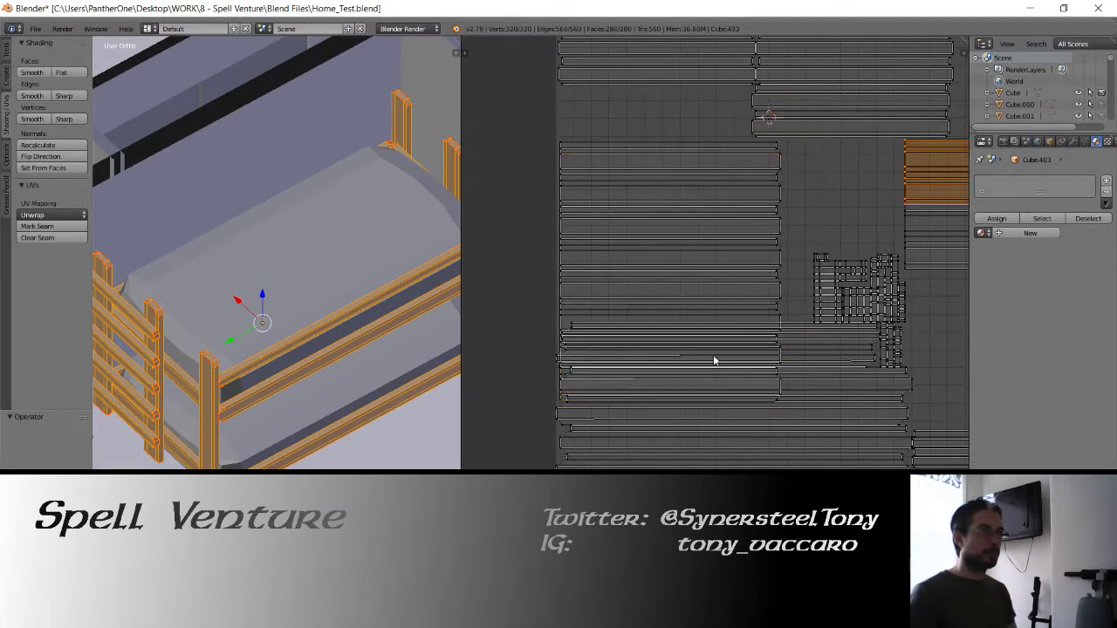
pyautogui.rightClick(742, 354)
pyautogui.press('a')
# Select the plank island overlapping the long planks and move it about 0.61 in X and 0.10 in Y, below the right-hand block.
pyautogui.moveTo(669, 333); pyautogui.dragTo(685, 260, button='middle')
pyautogui.rightClick(683, 271)
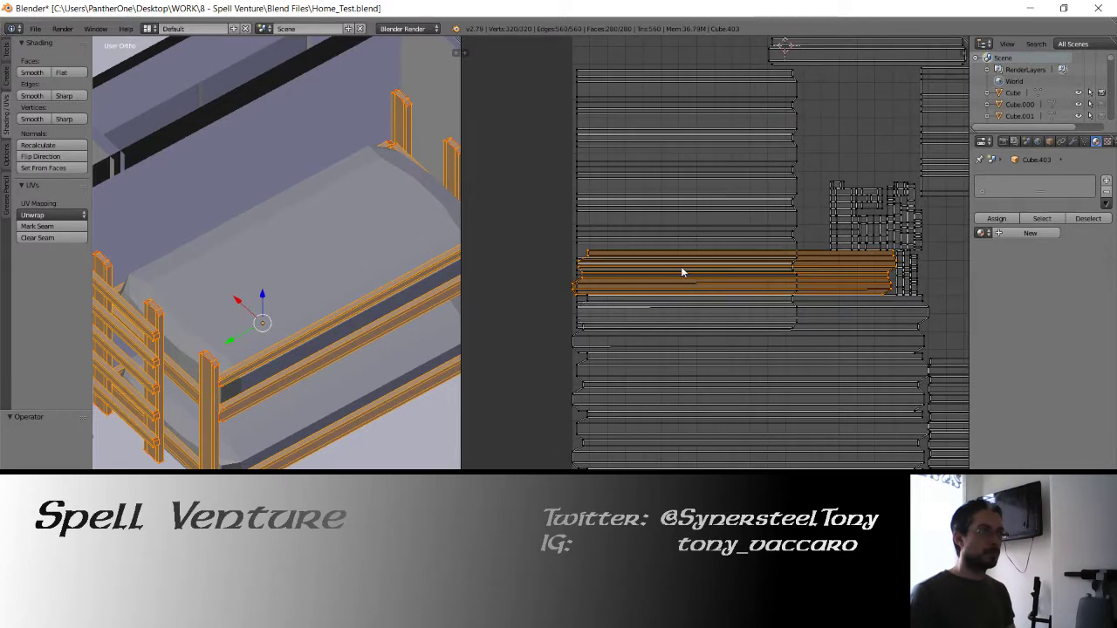
pyautogui.rightClick(683, 273)
pyautogui.keyDown('shift'); pyautogui.rightClick(672, 233); pyautogui.keyUp('shift')
pyautogui.keyDown('shift'); pyautogui.rightClick(669, 179); pyautogui.keyUp('shift')
pyautogui.keyDown('shift'); pyautogui.rightClick(665, 125); pyautogui.keyUp('shift')
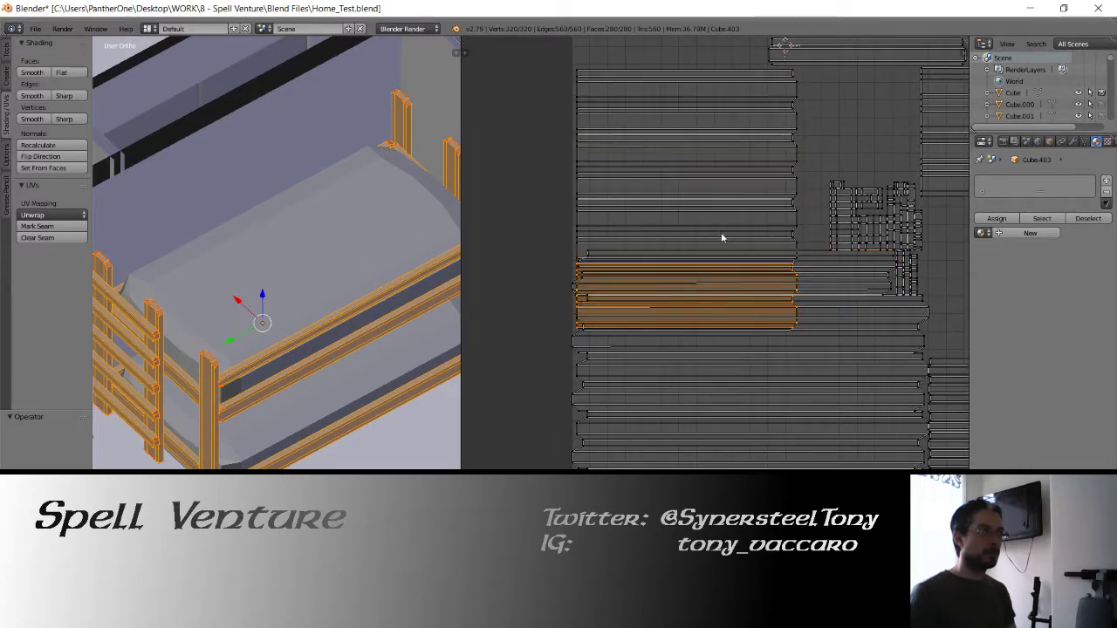
pyautogui.moveTo(783, 320); pyautogui.dragTo(634, 321, button='middle')
pyautogui.press('g')
pyautogui.click(908, 263)
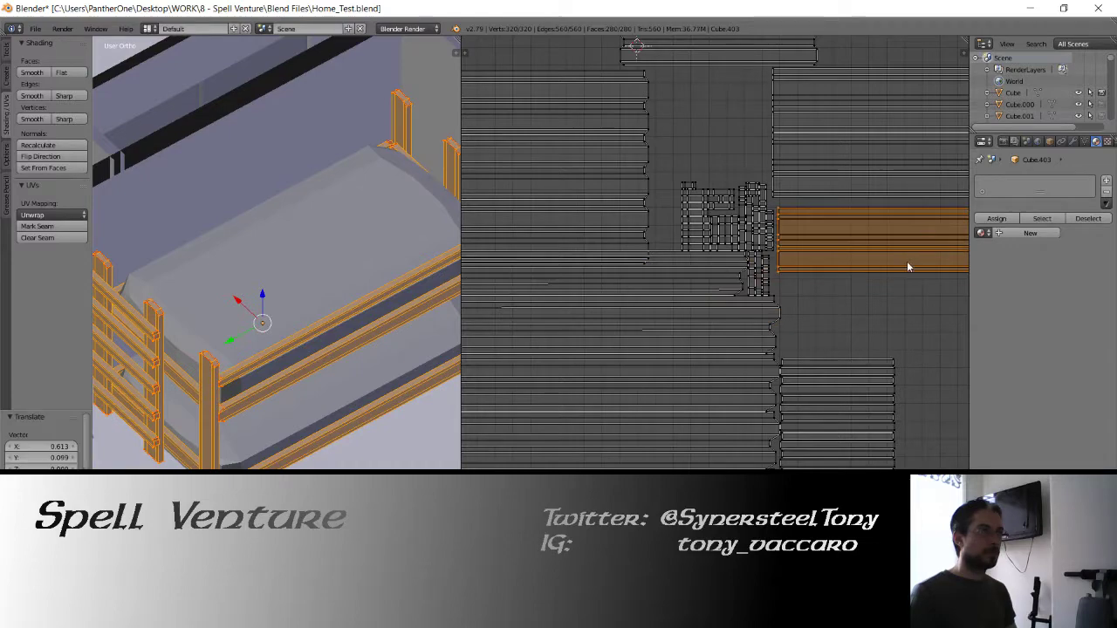
# Fine-tune the moved plank island's position below the right-hand block by about -0.01 in X and 0.008 in Y.
pyautogui.moveTo(907, 264); pyautogui.dragTo(741, 265, button='middle')
pyautogui.press('g')
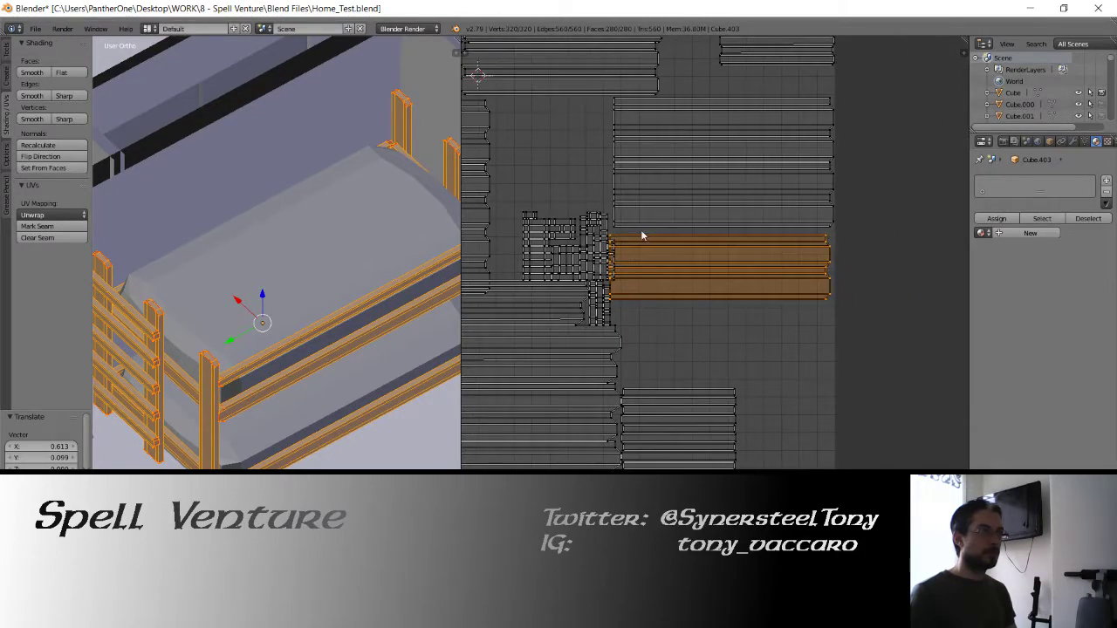
pyautogui.click(683, 214)
# Move the short plank stack in the upper-right corner out of the UV square by about 0.25 in X and -0.10 in Y.
pyautogui.moveTo(541, 264); pyautogui.dragTo(784, 302, button='middle')
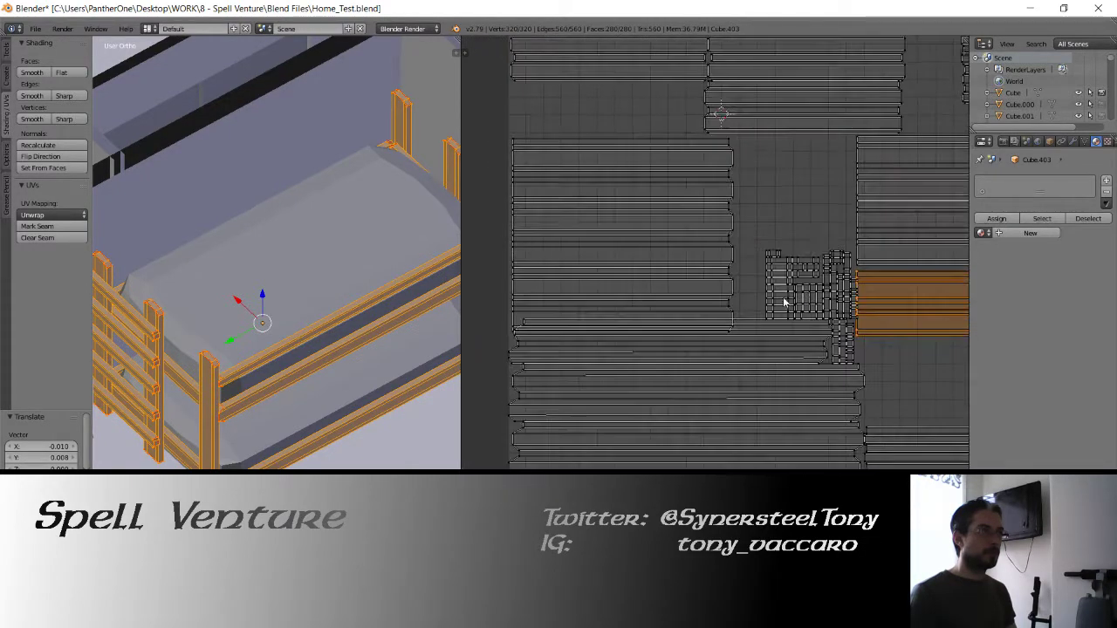
pyautogui.press('l')
pyautogui.moveTo(780, 141); pyautogui.dragTo(670, 312, button='middle')
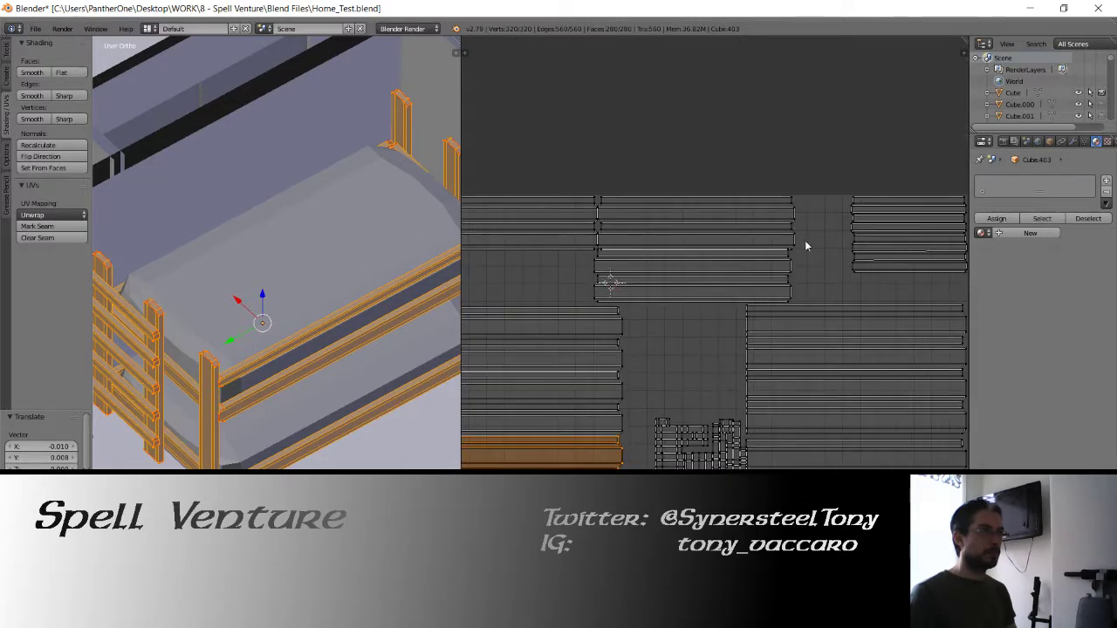
pyautogui.moveTo(885, 237); pyautogui.dragTo(807, 227, button='middle')
pyautogui.press('l')
pyautogui.moveTo(774, 272); pyautogui.dragTo(741, 189, button='middle')
pyautogui.press('g')
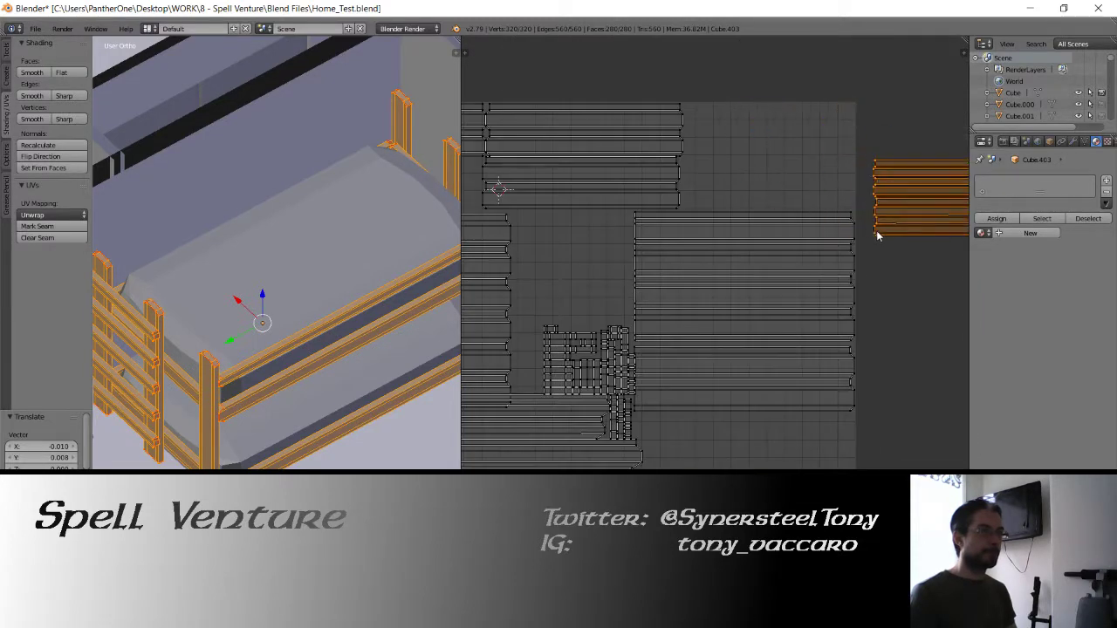
pyautogui.click(880, 236)
# Move the second-row plank island about 0.29 in X, above the right-hand block.
pyautogui.press('l')
pyautogui.press('g')
pyautogui.click(771, 185)
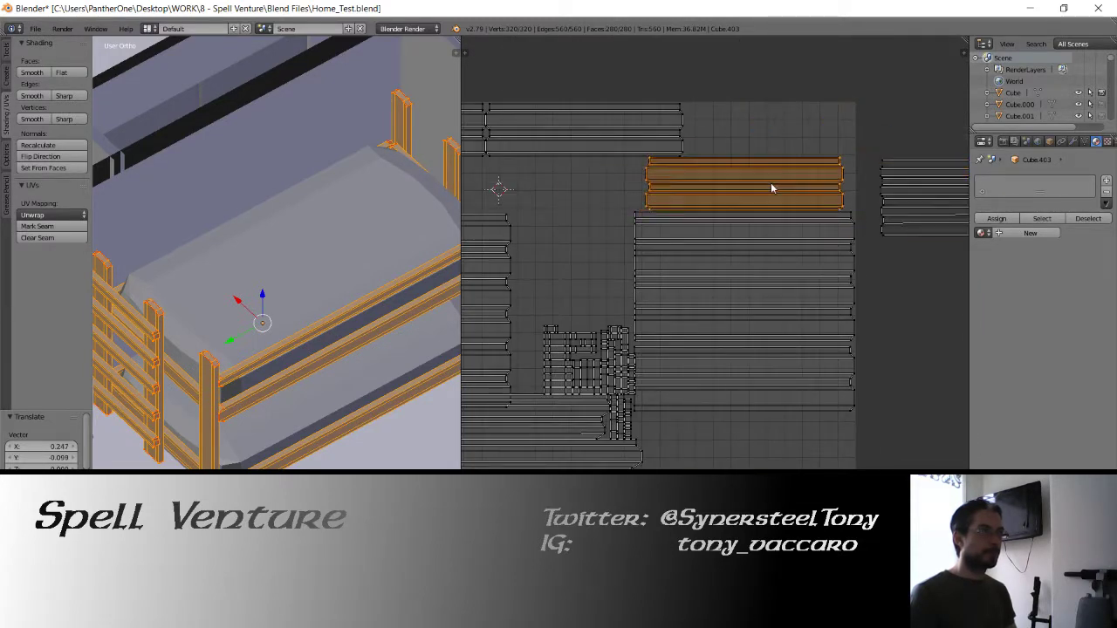
# Select all plank islands of the left-hand block and move them up about 0.095 in Y, beneath the top row.
pyautogui.moveTo(518, 198); pyautogui.dragTo(728, 224, button='middle')
pyautogui.press('l')
pyautogui.hotkey('shift', 'l')
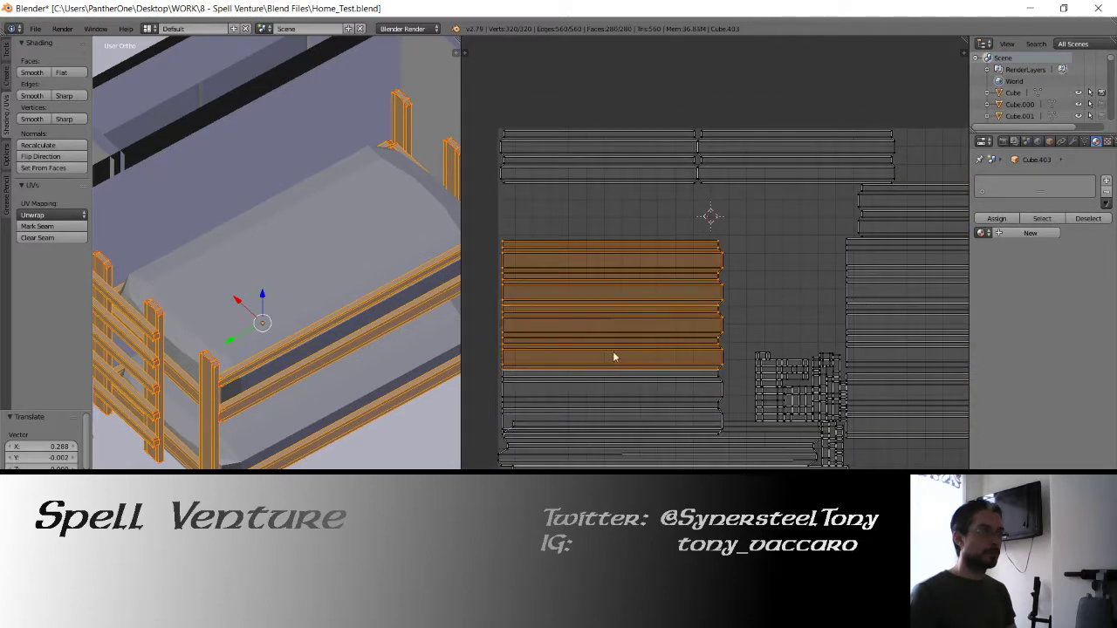
pyautogui.hotkey('shift', 'l')
pyautogui.press('g')
pyautogui.click(625, 320)
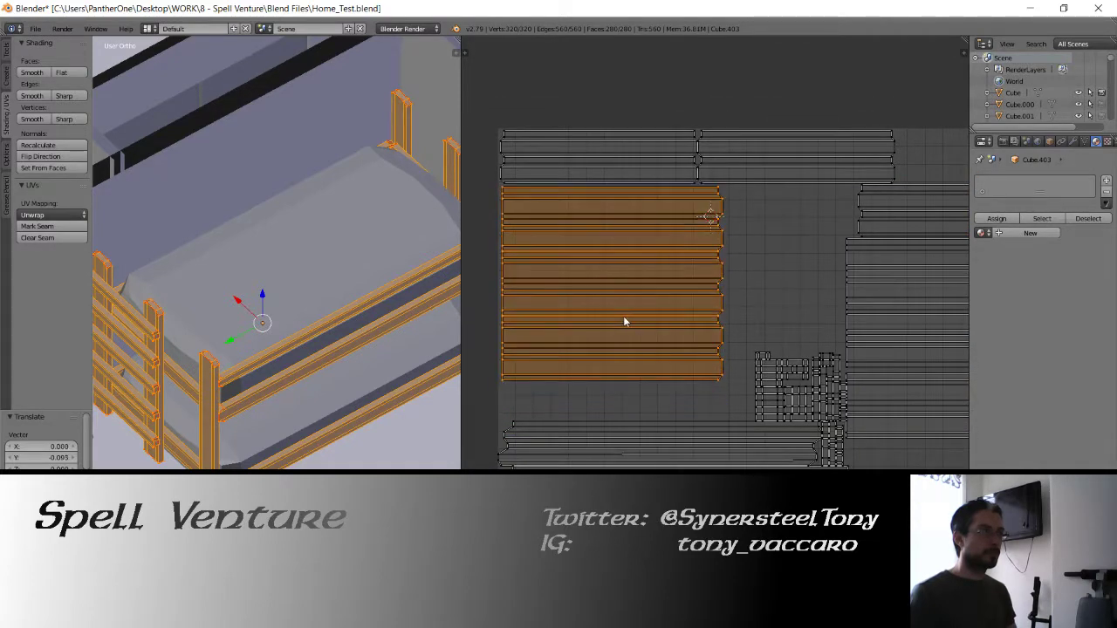
# Shift the plank island above the right-hand block about -0.10 and another -0.13 in X, next to the left-hand block.
pyautogui.moveTo(626, 319); pyautogui.dragTo(559, 309, button='middle')
pyautogui.press('l')
pyautogui.moveTo(845, 220); pyautogui.dragTo(688, 243, button='middle')
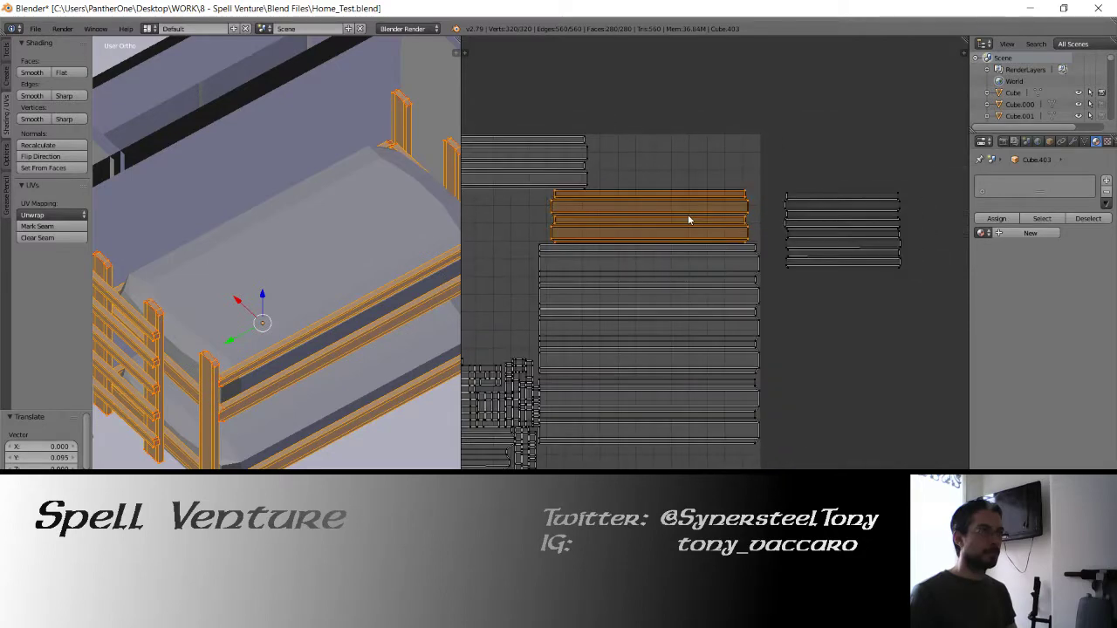
pyautogui.press('g')
pyautogui.click(623, 224)
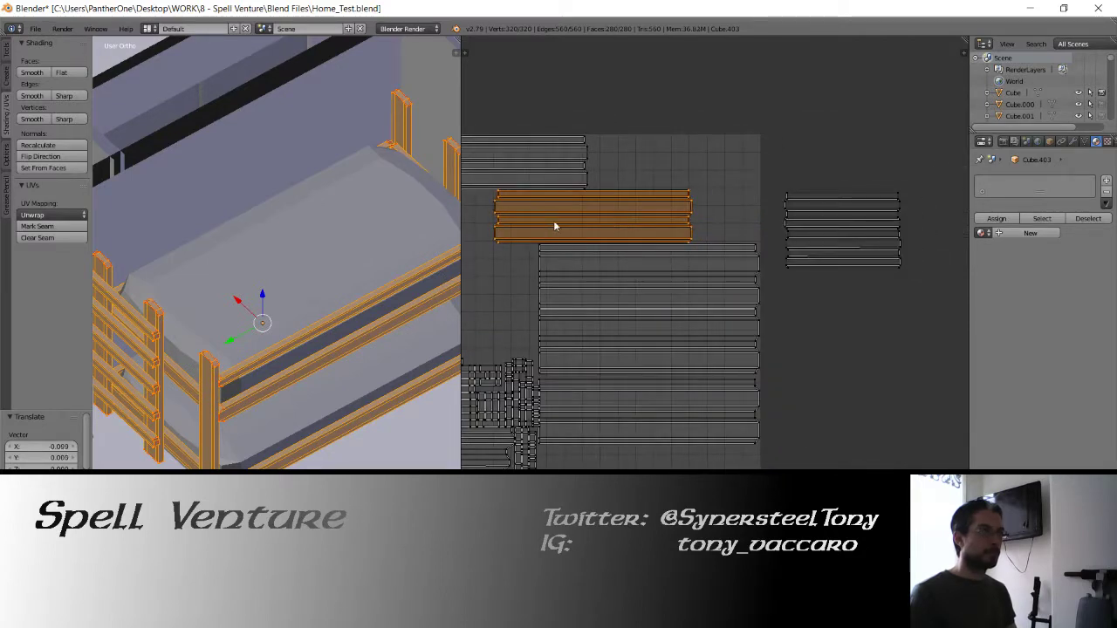
pyautogui.moveTo(554, 227); pyautogui.dragTo(672, 240, button='middle')
pyautogui.press('g')
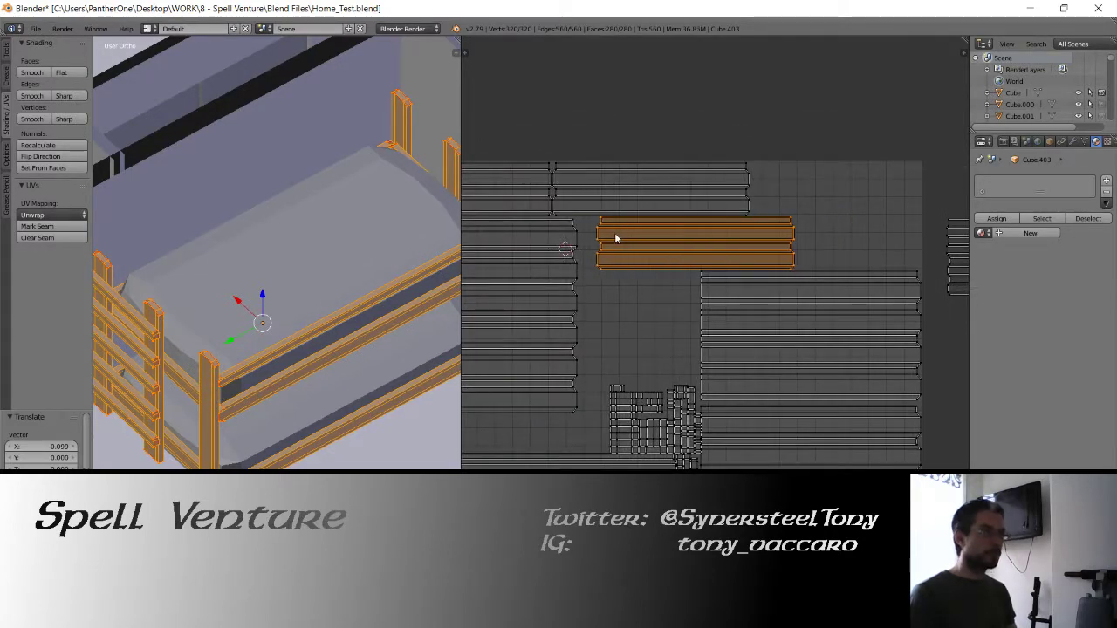
# Select both short plank islands outside the UV square and move them about -0.25 in X and 0.10 in Y, into its upper-right corner.
pyautogui.moveTo(723, 242); pyautogui.dragTo(532, 273, button='middle')
pyautogui.press('l')
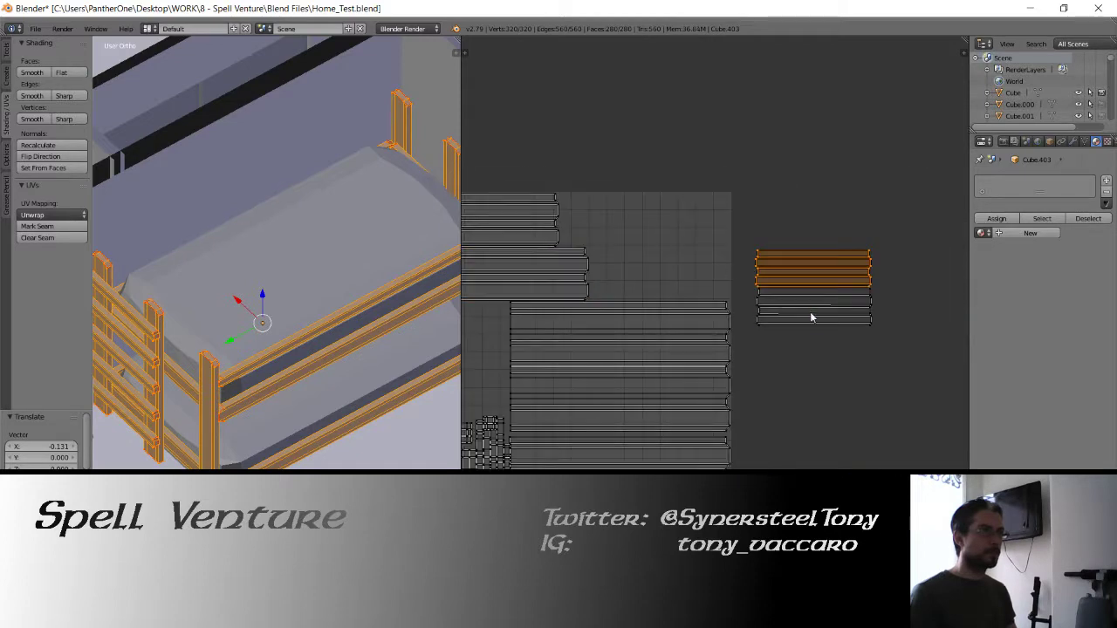
pyautogui.hotkey('shift', 'l')
pyautogui.press('g')
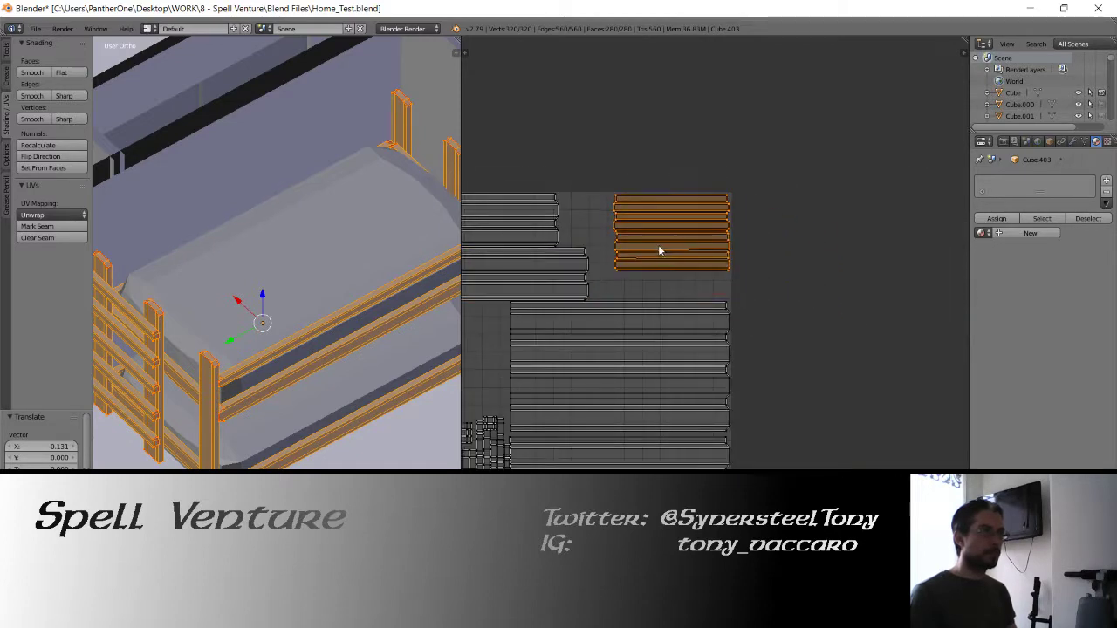
# Select all plank islands of the right-hand block and nudge them along X against the UV square's right edge.
pyautogui.moveTo(652, 352); pyautogui.dragTo(774, 239, button='middle')
pyautogui.moveTo(733, 335); pyautogui.dragTo(715, 271, button='middle')
pyautogui.scroll(2, 736, 289)
pyautogui.press('l')
pyautogui.hotkey('shift', 'l')
pyautogui.hotkey('shift', 'l')
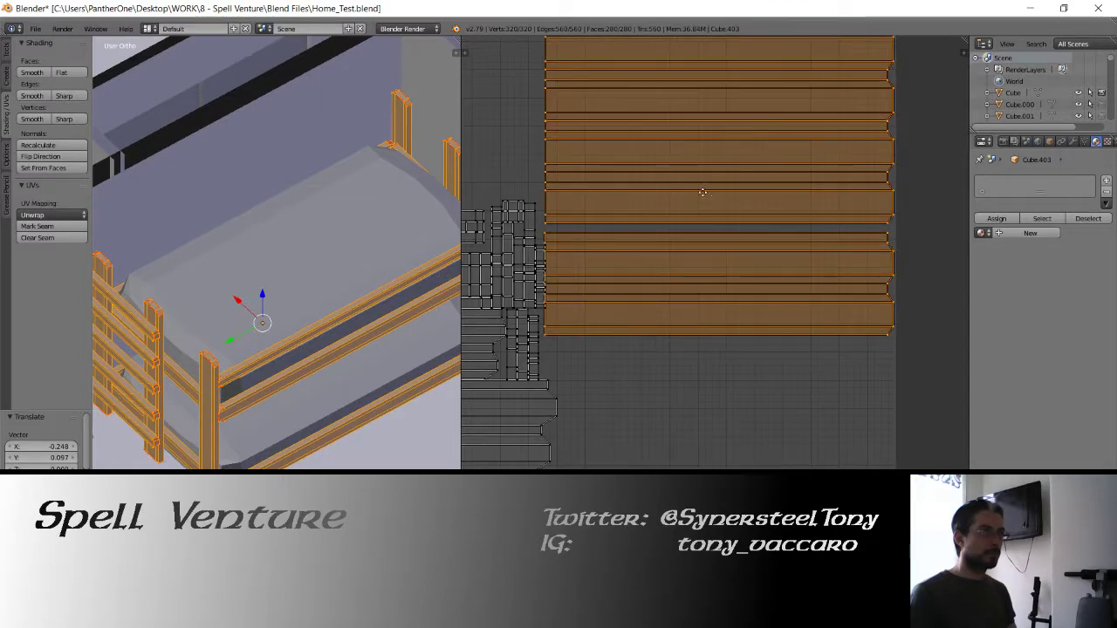
pyautogui.moveTo(696, 152); pyautogui.dragTo(668, 249, button='middle')
pyautogui.press('g')
pyautogui.press('x')
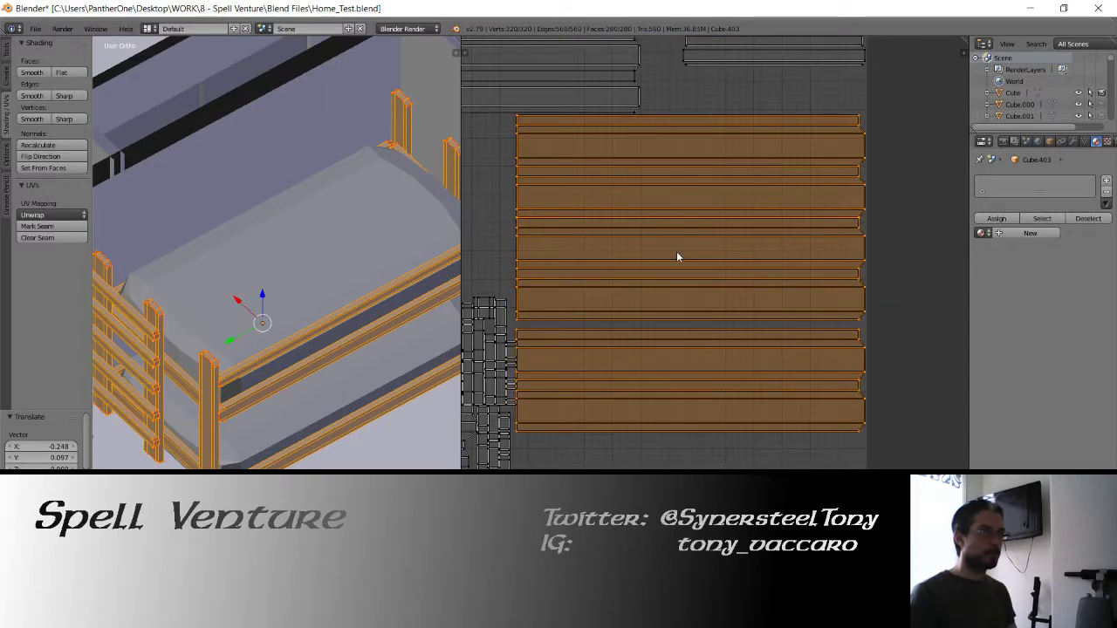
pyautogui.click(676, 251)
# Close the gap under the right-hand block by moving its lowest island 0.007 in Y, and nudge that island about -0.0006 in X.
pyautogui.press('l')
pyautogui.press('g')
pyautogui.press('y')
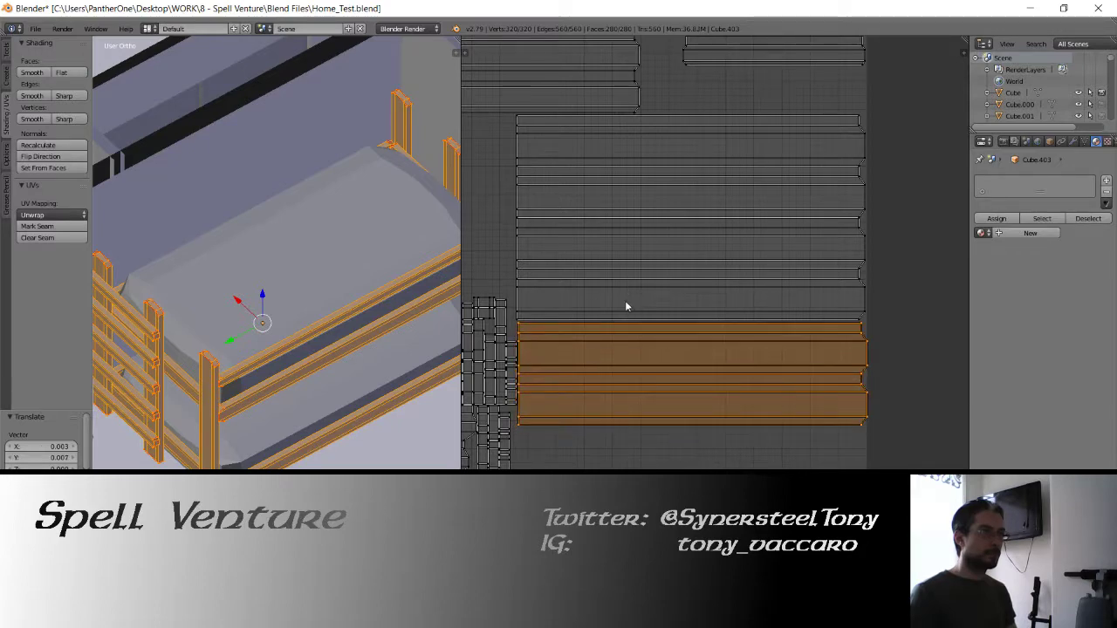
pyautogui.press('g')
pyautogui.press('x')
pyautogui.click(617, 303)
# Save the scene over the existing Home_Test.blend file.
pyautogui.moveTo(547, 333); pyautogui.dragTo(644, 291, button='middle')
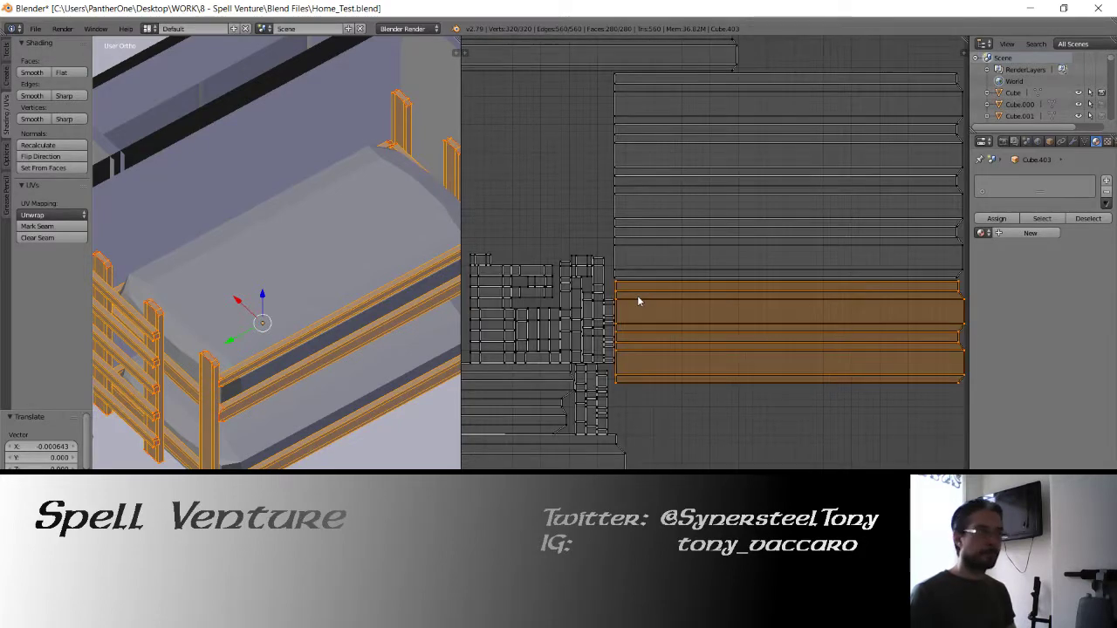
pyautogui.hotkey('ctrl', 's')
pyautogui.click(638, 301)
pyautogui.moveTo(579, 320); pyautogui.dragTo(595, 168, button='middle')
pyautogui.moveTo(741, 435); pyautogui.dragTo(730, 335, button='middle')
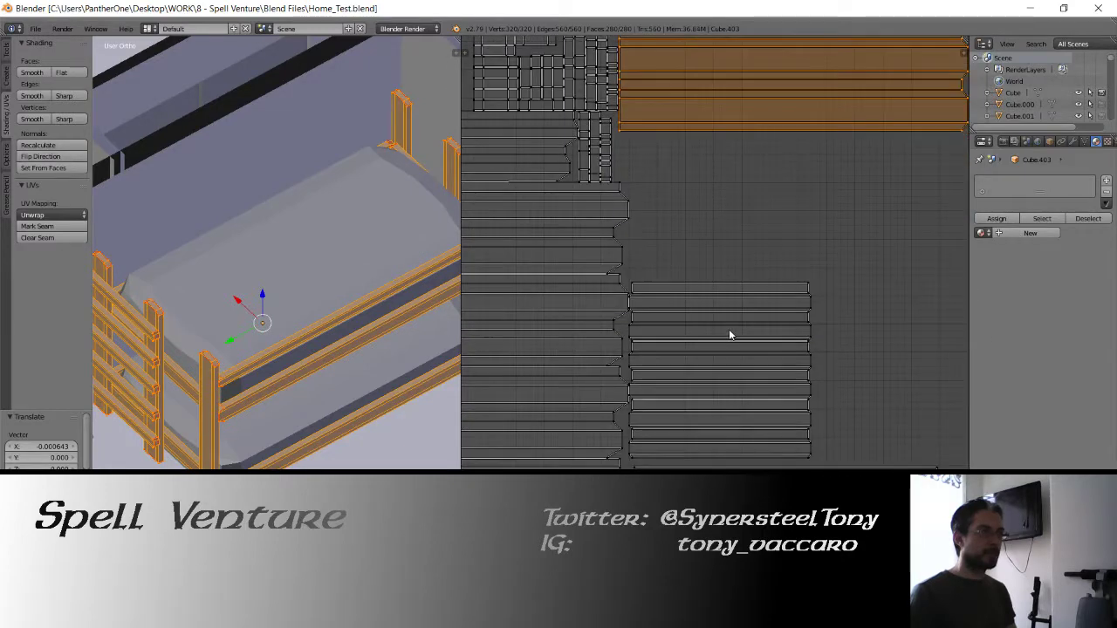
pyautogui.scroll(-3, 723, 368)
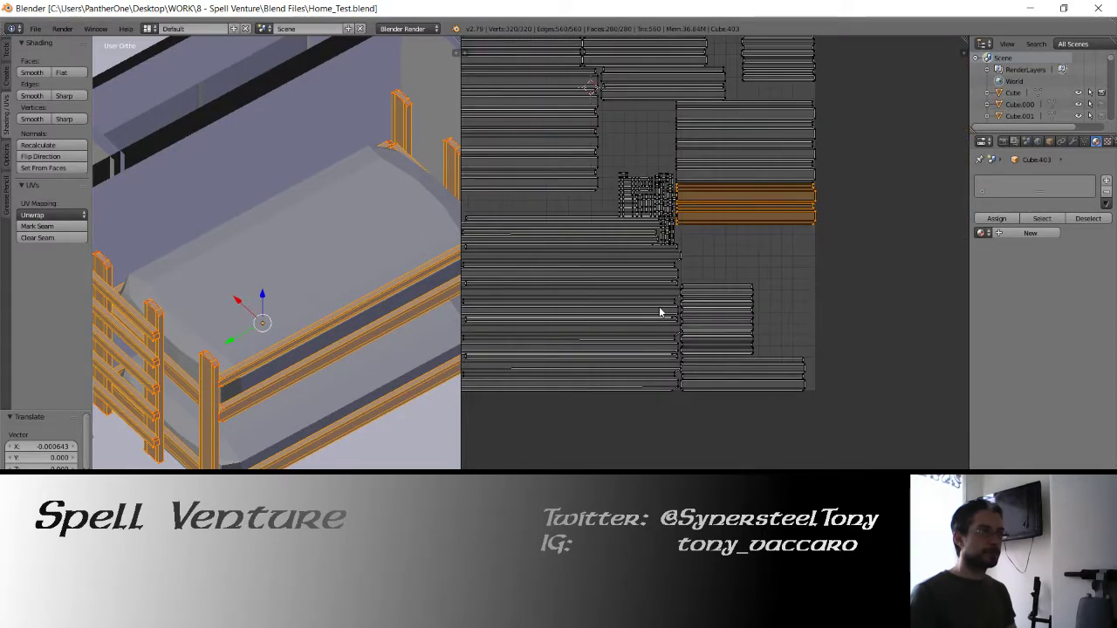
# Select all short plank islands of the lower-right block and move them about 0.17 in X and 0.16 in Y, under the right-hand block.
pyautogui.moveTo(660, 312); pyautogui.dragTo(684, 353, button='middle')
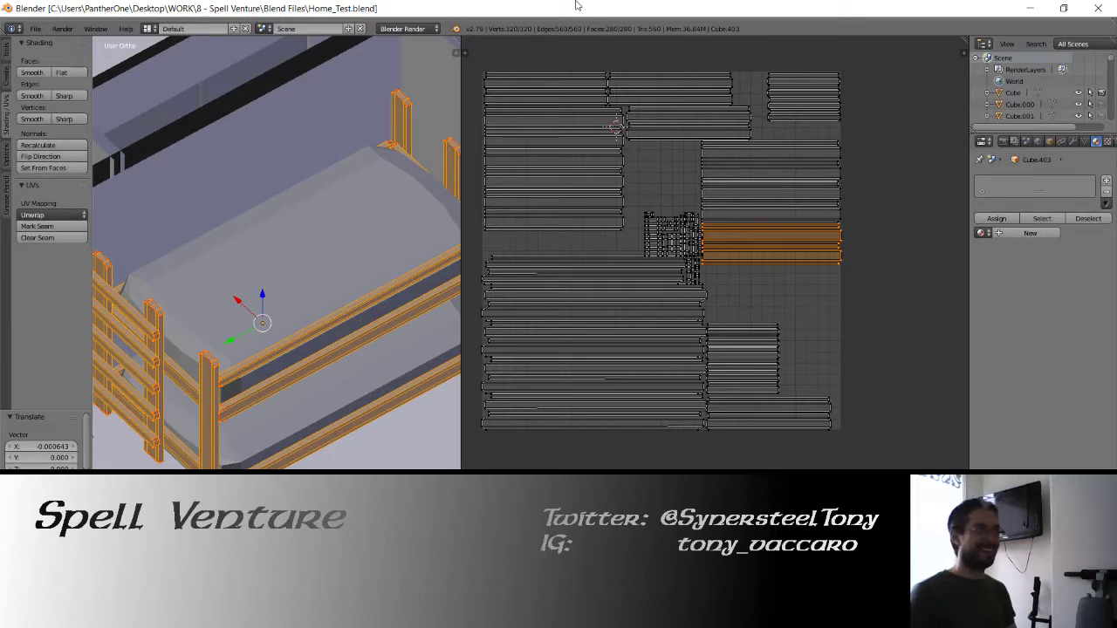
pyautogui.scroll(4, 704, 339)
pyautogui.moveTo(749, 241); pyautogui.dragTo(698, 429, button='middle')
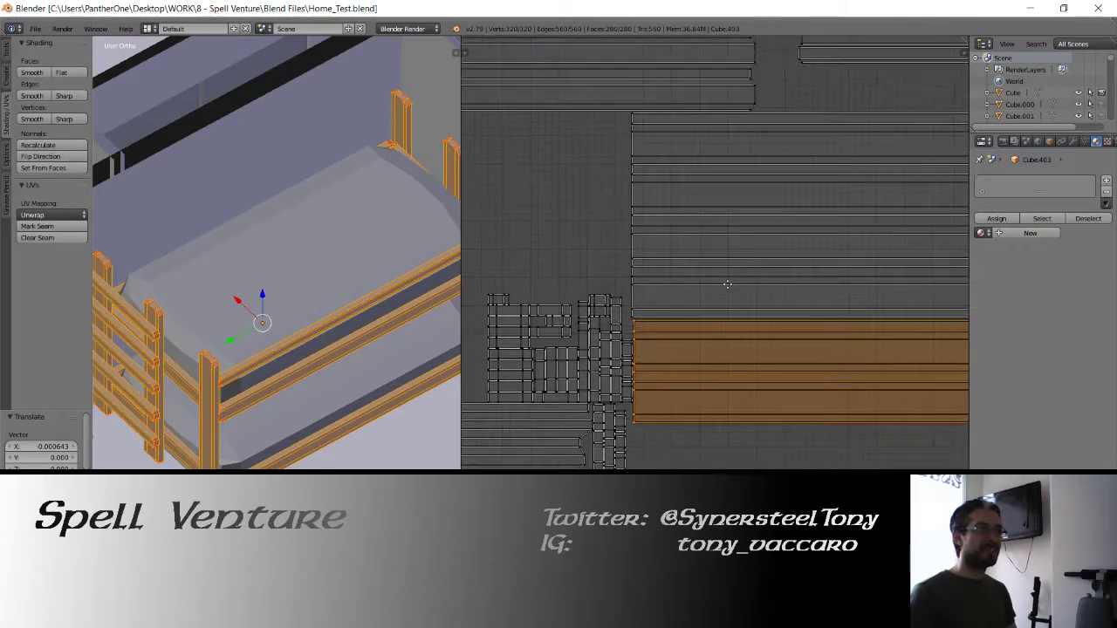
pyautogui.moveTo(729, 258)
pyautogui.mouseDown(button='middle')
pyautogui.moveTo(614, 384)
pyautogui.moveTo(715, 44)
pyautogui.mouseUp(button='middle')
pyautogui.moveTo(713, 311); pyautogui.dragTo(703, 122, button='middle')
pyautogui.press('l')
pyautogui.hotkey('shift', 'l')
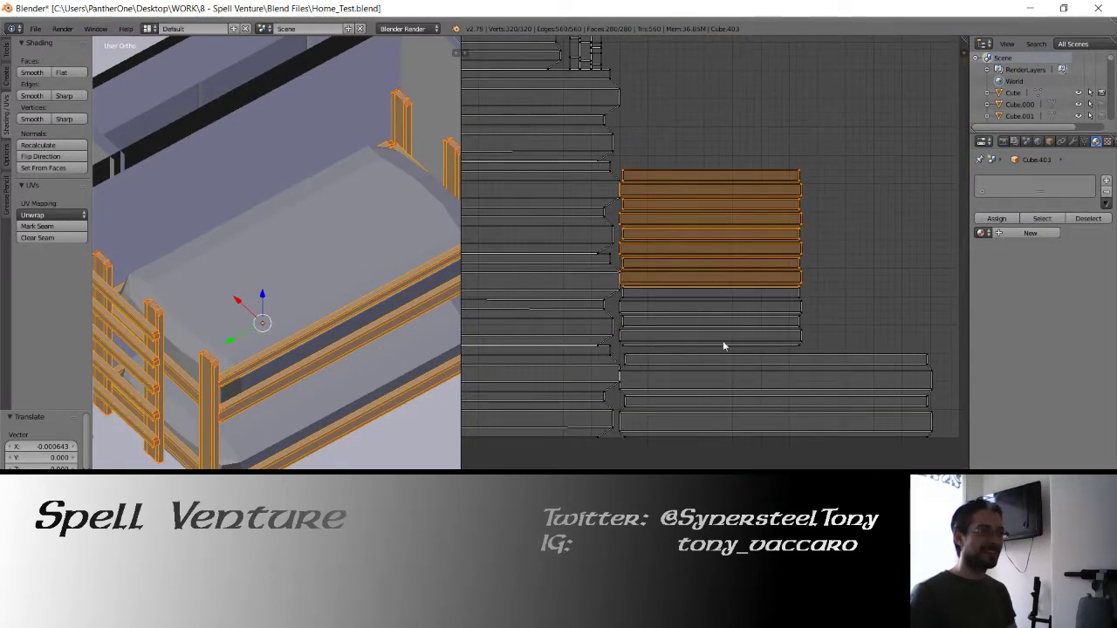
pyautogui.hotkey('shift', 'l')
pyautogui.press('g')
pyautogui.click(827, 151)
pyautogui.moveTo(822, 148); pyautogui.dragTo(707, 324, button='middle')
pyautogui.press('g')
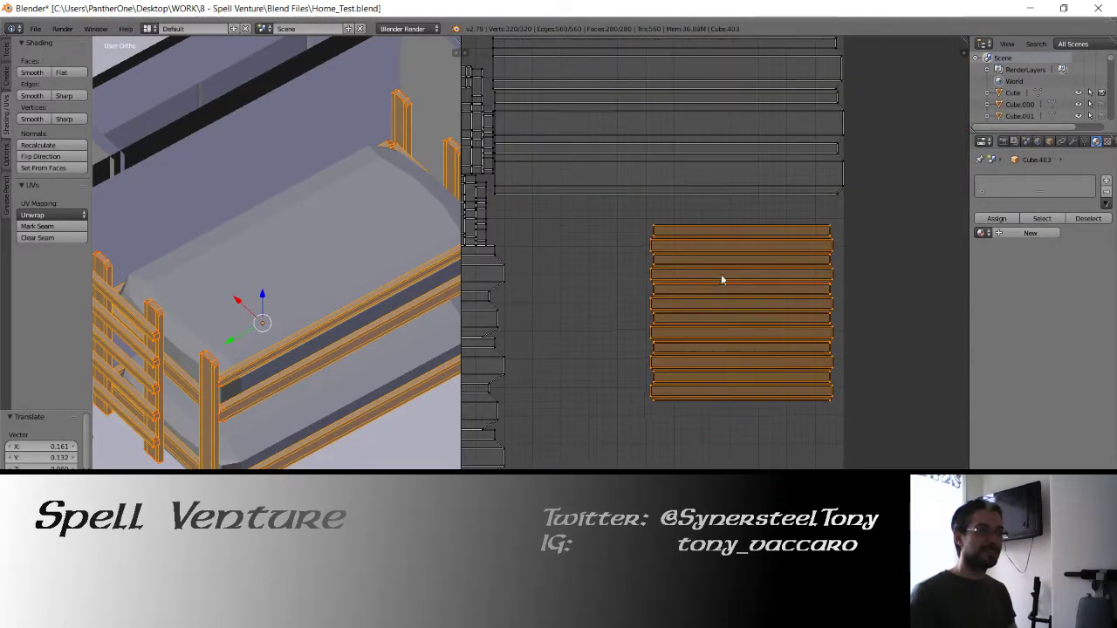
pyautogui.click(798, 47)
# Move the medium-length plank island at the lower right 0.026 in X and 0.165 in Y, under the short plank block.
pyautogui.moveTo(716, 385); pyautogui.dragTo(746, 264, button='middle')
pyautogui.press('l')
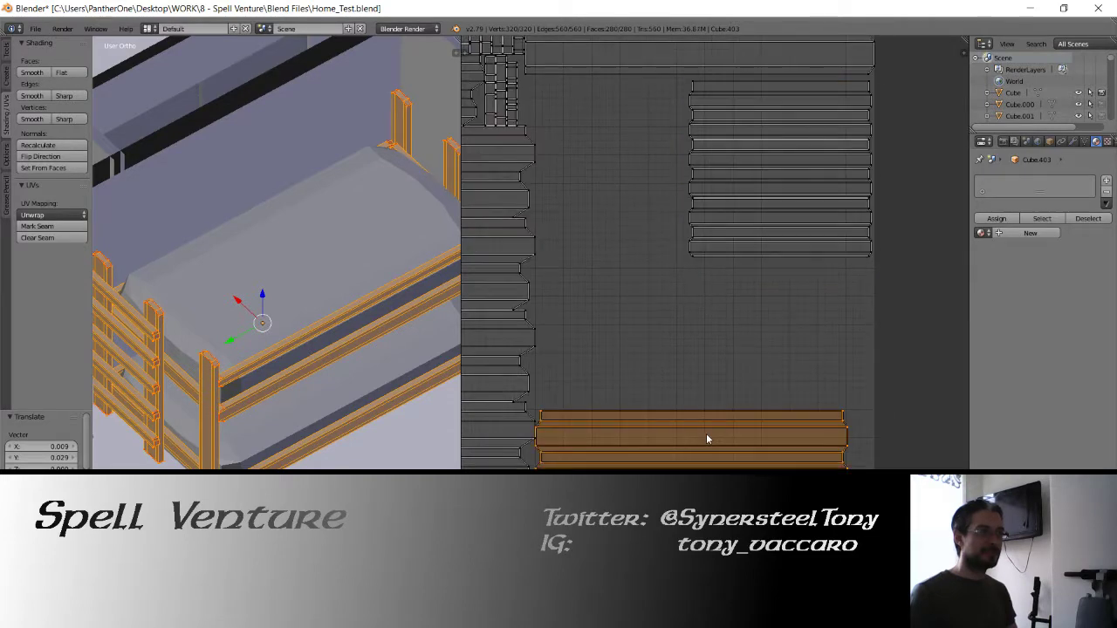
pyautogui.press('g')
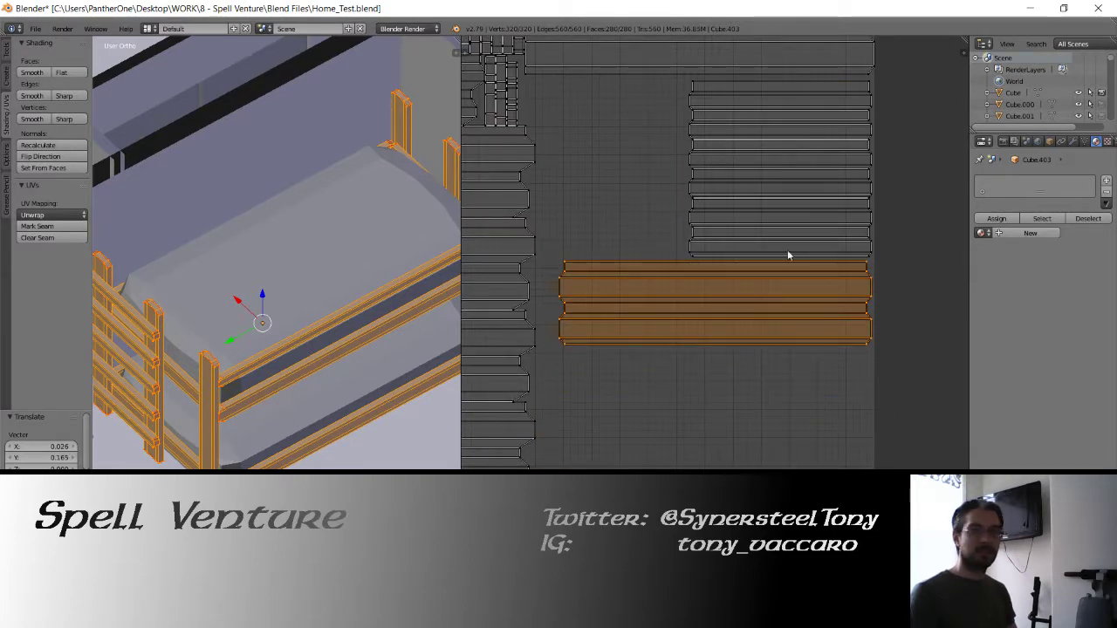
# Select the small end-piece islands standing in vertical columns, including the three columns that hang below the main cluster.
pyautogui.moveTo(741, 173); pyautogui.dragTo(818, 361, button='middle')
pyautogui.moveTo(728, 279); pyautogui.dragTo(833, 444, button='middle')
pyautogui.moveTo(614, 299); pyautogui.dragTo(695, 335, button='middle')
pyautogui.scroll(4, 757, 329)
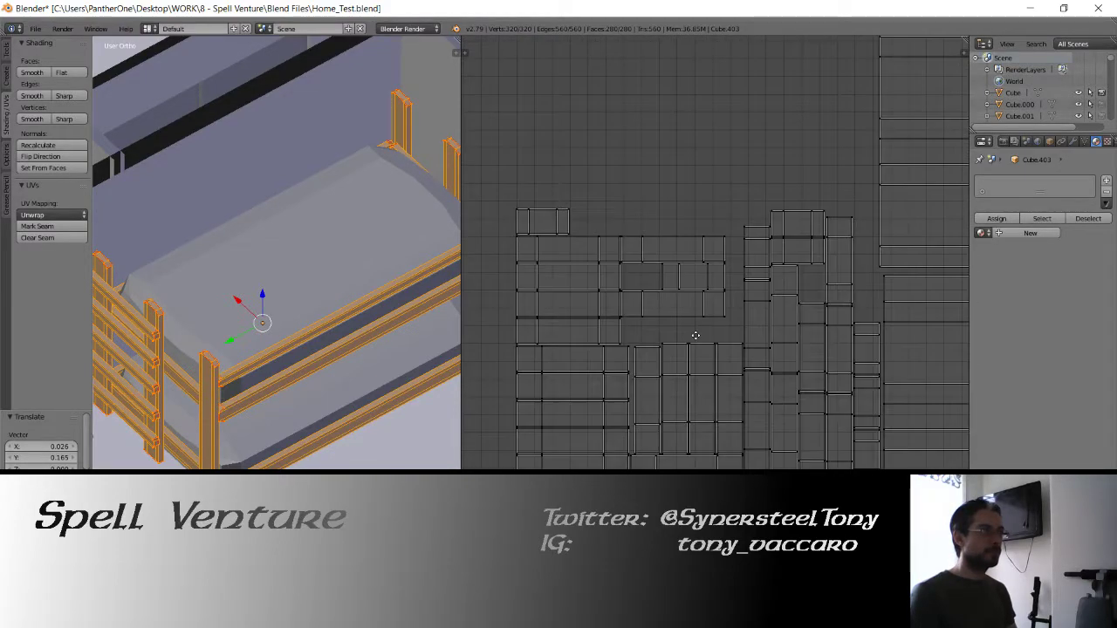
pyautogui.keyDown('shift'); pyautogui.rightClick(763, 327); pyautogui.keyUp('shift')
pyautogui.keyDown('shift'); pyautogui.rightClick(759, 410); pyautogui.keyUp('shift')
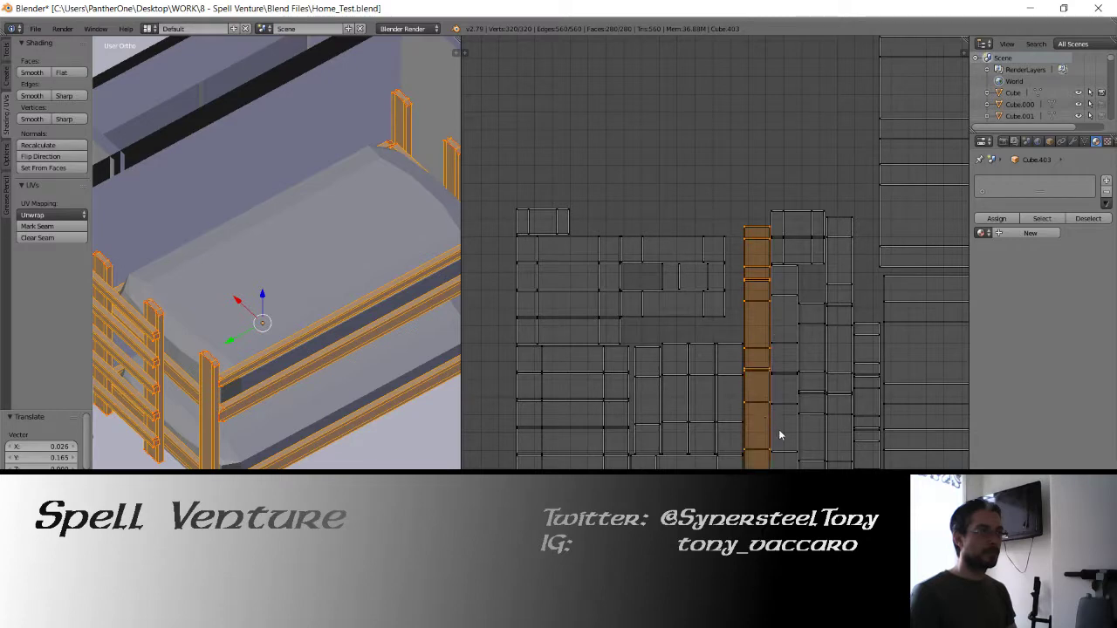
pyautogui.keyDown('shift'); pyautogui.rightClick(789, 427); pyautogui.keyUp('shift')
pyautogui.moveTo(789, 384)
pyautogui.mouseDown()
pyautogui.moveTo(790, 217)
pyautogui.moveTo(836, 243)
pyautogui.moveTo(834, 444)
pyautogui.mouseUp()
pyautogui.rightClick(820, 449)
pyautogui.moveTo(790, 453); pyautogui.dragTo(719, 274, button='middle')
pyautogui.press('c')
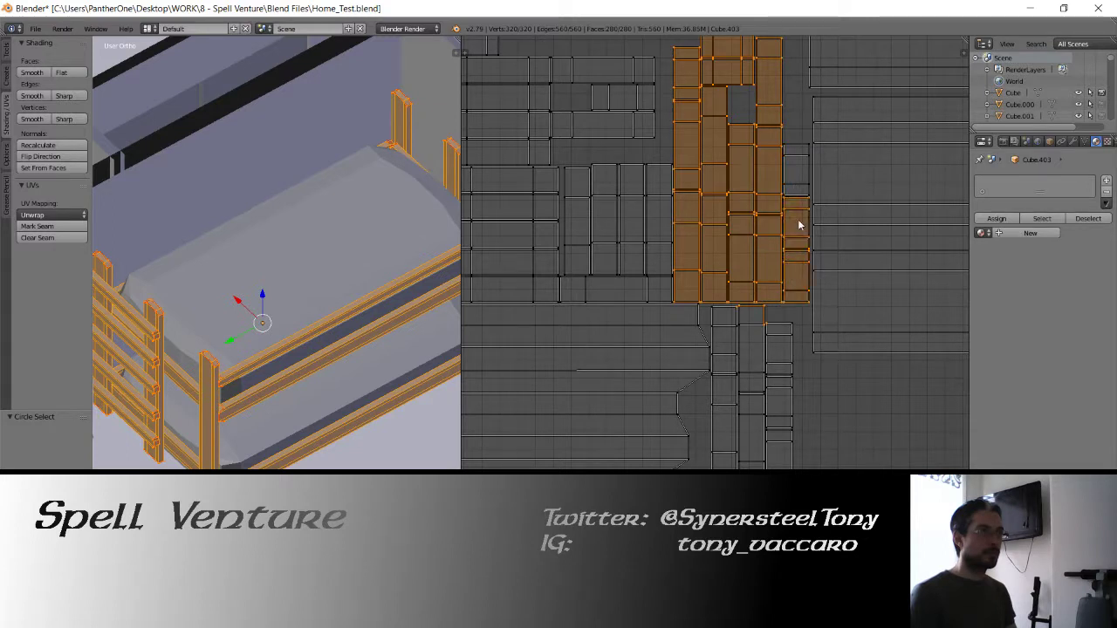
pyautogui.keyDown('shift'); pyautogui.rightClick(773, 354); pyautogui.keyUp('shift')
pyautogui.keyDown('shift'); pyautogui.rightClick(751, 347); pyautogui.keyUp('shift')
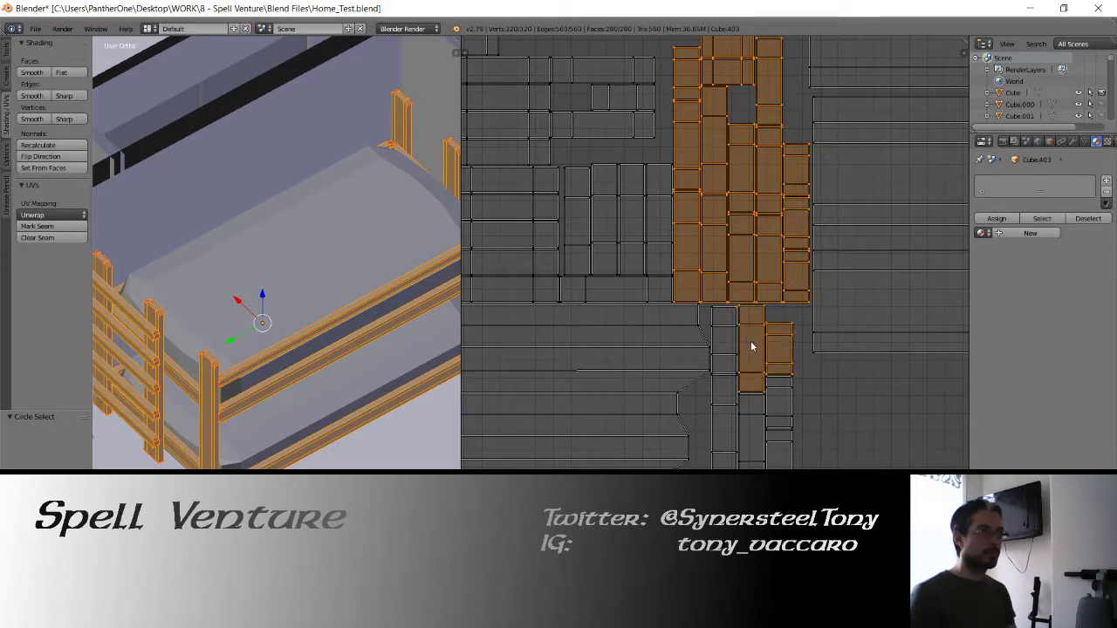
pyautogui.keyDown('shift'); pyautogui.rightClick(732, 403); pyautogui.keyUp('shift')
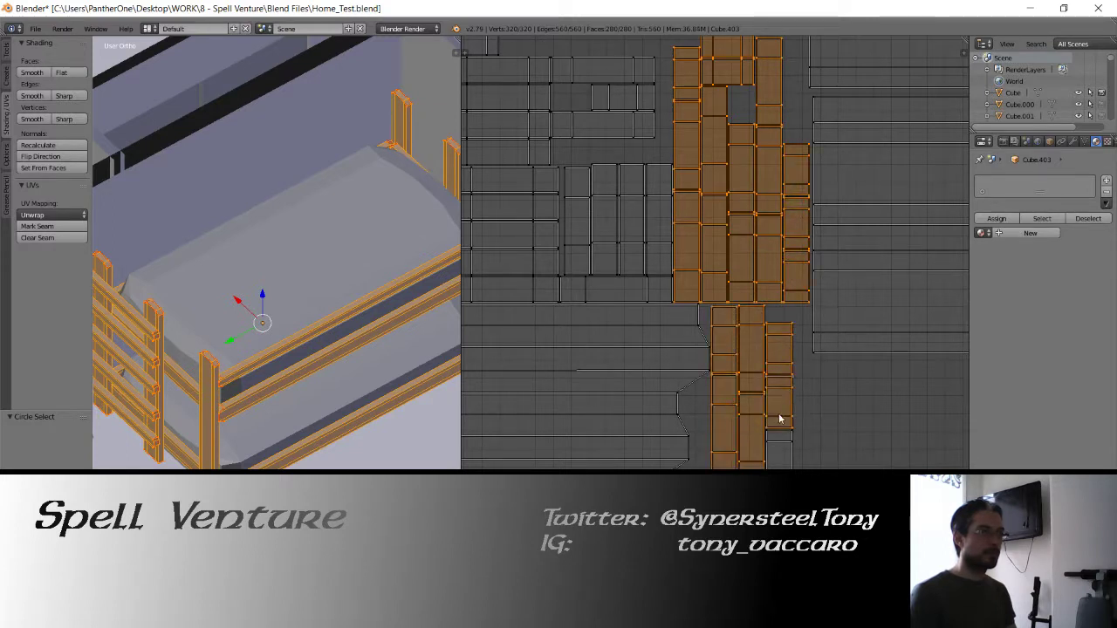
pyautogui.moveTo(762, 395); pyautogui.dragTo(764, 458, button='middle')
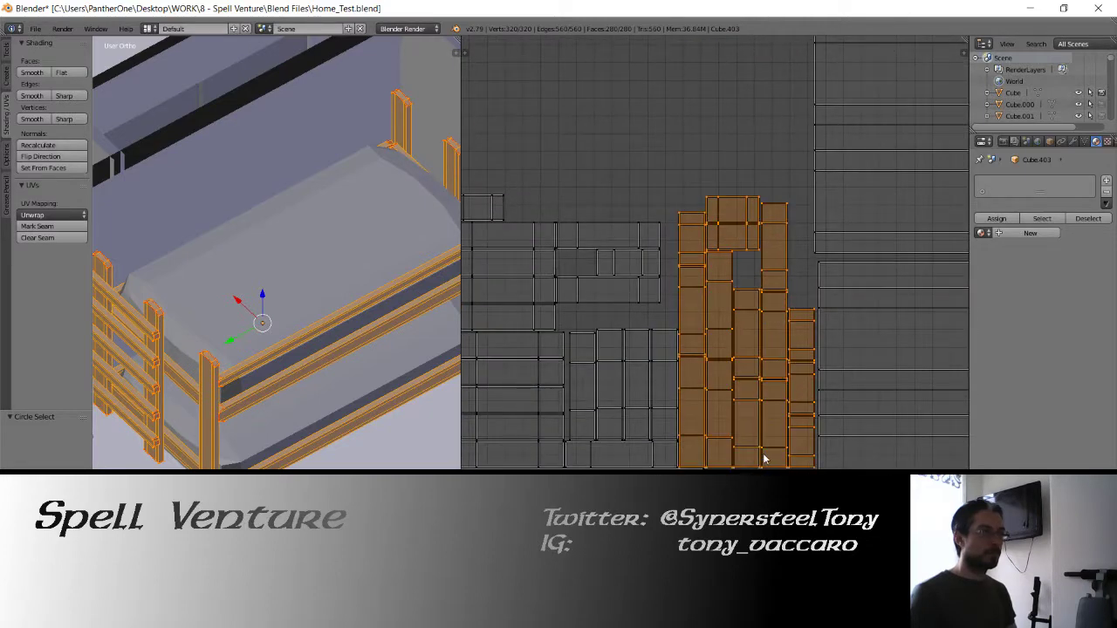
# Rotate the selected column islands by 90 degrees and move them together into the free area above the remaining small islands.
pyautogui.write('r90')
pyautogui.press('Return')
pyautogui.press('g')
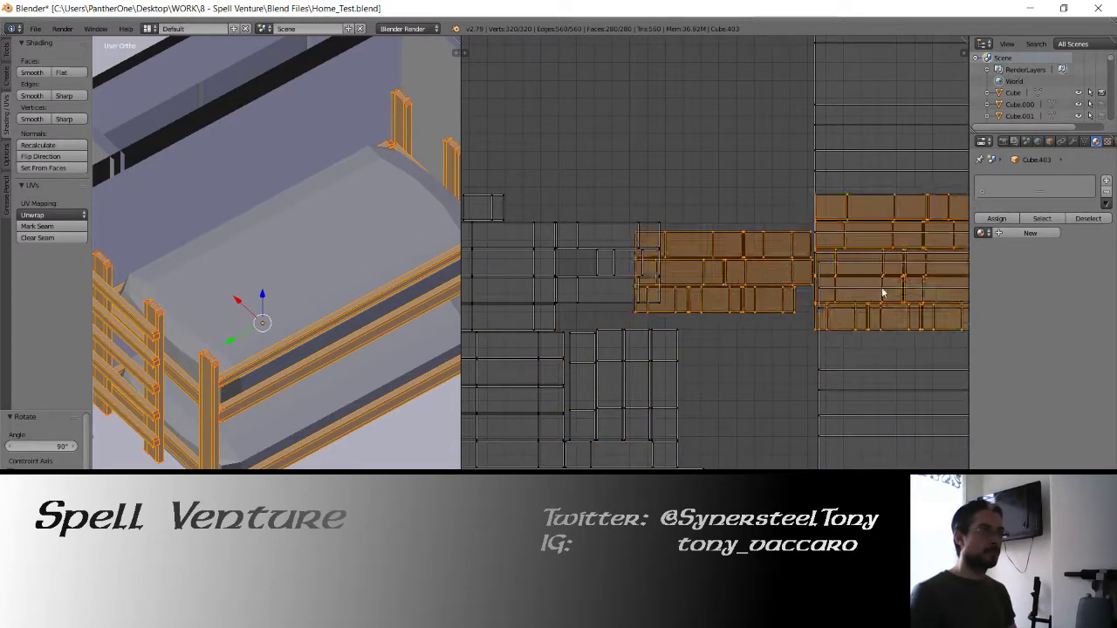
pyautogui.keyDown('shift'); pyautogui.rightClick(768, 241); pyautogui.keyUp('shift')
pyautogui.keyDown('shift'); pyautogui.rightClick(786, 276); pyautogui.keyUp('shift')
pyautogui.hotkey('ctrl', 'z')
pyautogui.hotkey('ctrl', 'z')
pyautogui.moveTo(774, 265); pyautogui.dragTo(834, 325, button='middle')
pyautogui.press('g')
pyautogui.click(633, 166)
pyautogui.moveTo(687, 211)
pyautogui.mouseDown(button='middle')
pyautogui.moveTo(619, 315)
pyautogui.moveTo(620, 328)
pyautogui.moveTo(696, 323)
pyautogui.mouseUp(button='middle')
# Select the five-row group of rotated small islands and move it -0.076 in X and 0.045 in Y, above the three-row group.
pyautogui.keyDown('shift'); pyautogui.rightClick(595, 287); pyautogui.keyUp('shift')
pyautogui.keyDown('shift'); pyautogui.rightClick(572, 311); pyautogui.keyUp('shift')
pyautogui.press('c')
pyautogui.moveTo(638, 276)
pyautogui.mouseDown(button='middle')
pyautogui.moveTo(646, 364)
pyautogui.moveTo(673, 337)
pyautogui.moveTo(566, 314)
pyautogui.moveTo(561, 329)
pyautogui.mouseUp(button='middle')
pyautogui.rightClick(566, 337)
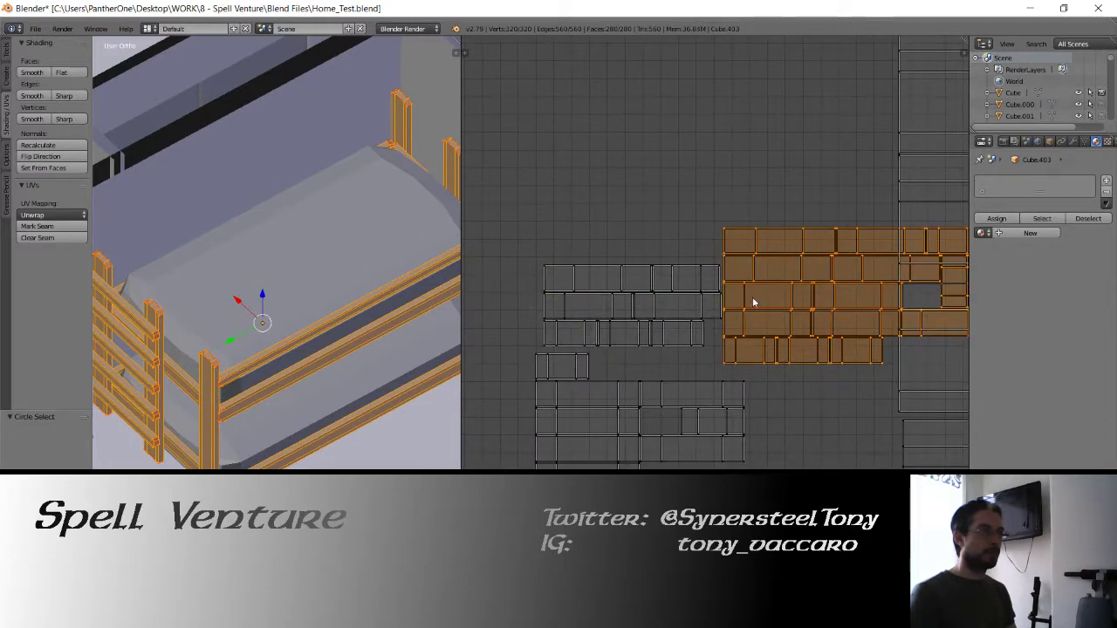
pyautogui.moveTo(774, 320); pyautogui.dragTo(740, 389, button='middle')
pyautogui.press('g')
pyautogui.click(566, 288)
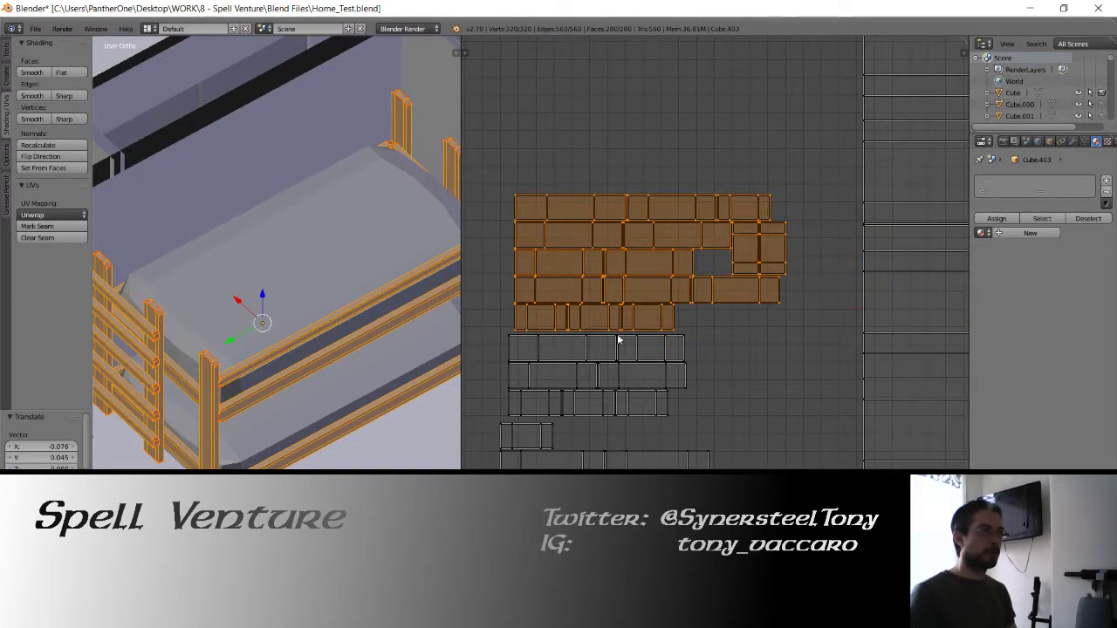
pyautogui.scroll(-5, 618, 337)
pyautogui.moveTo(719, 356); pyautogui.dragTo(684, 297, button='middle')
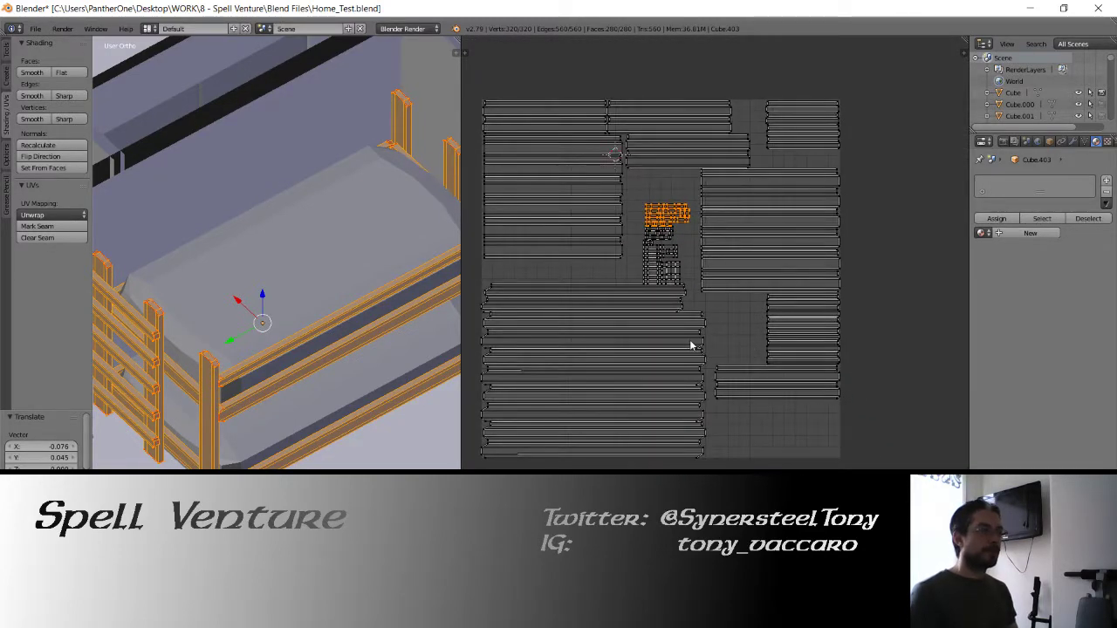
pyautogui.moveTo(691, 346); pyautogui.dragTo(659, 304, button='middle')
pyautogui.rightClick(733, 348)
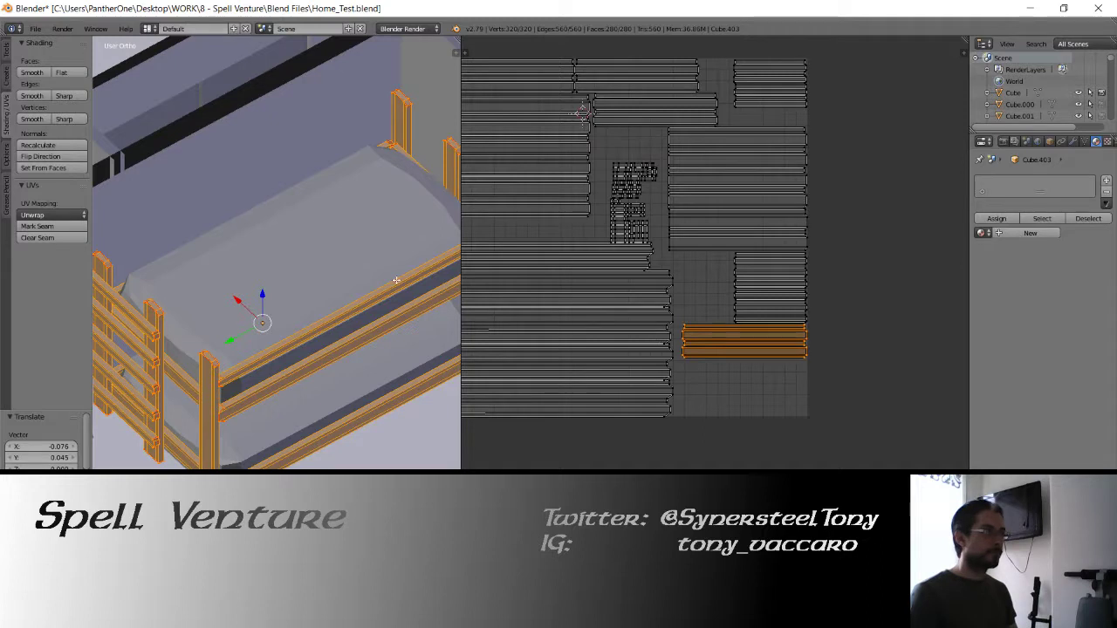
pyautogui.moveTo(567, 301); pyautogui.dragTo(629, 299, button='middle')
pyautogui.rightClick(609, 254)
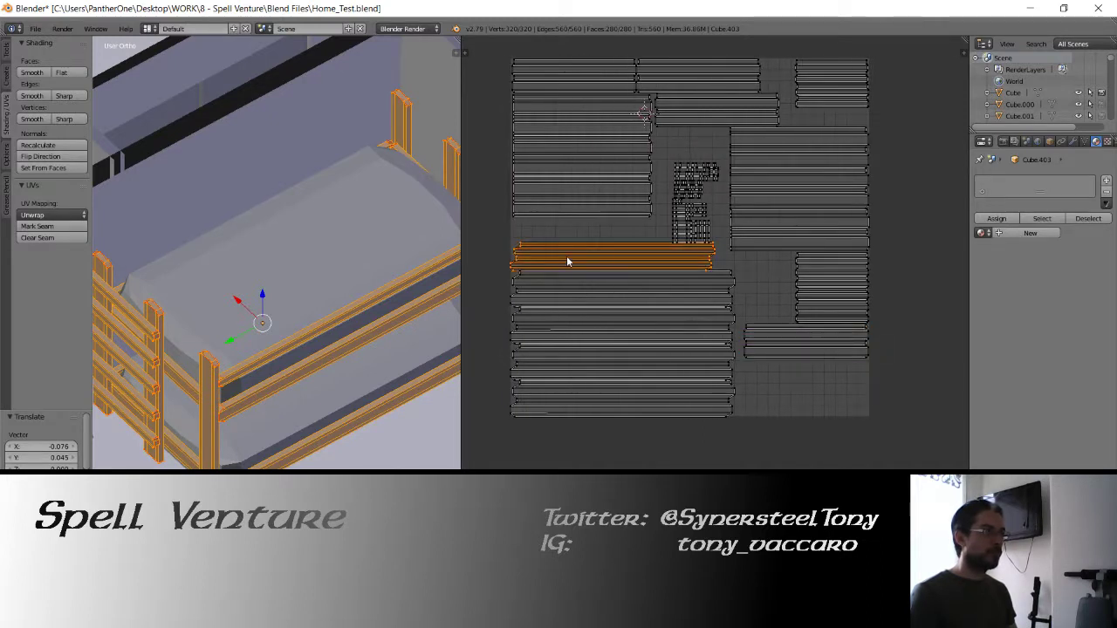
pyautogui.press('a')
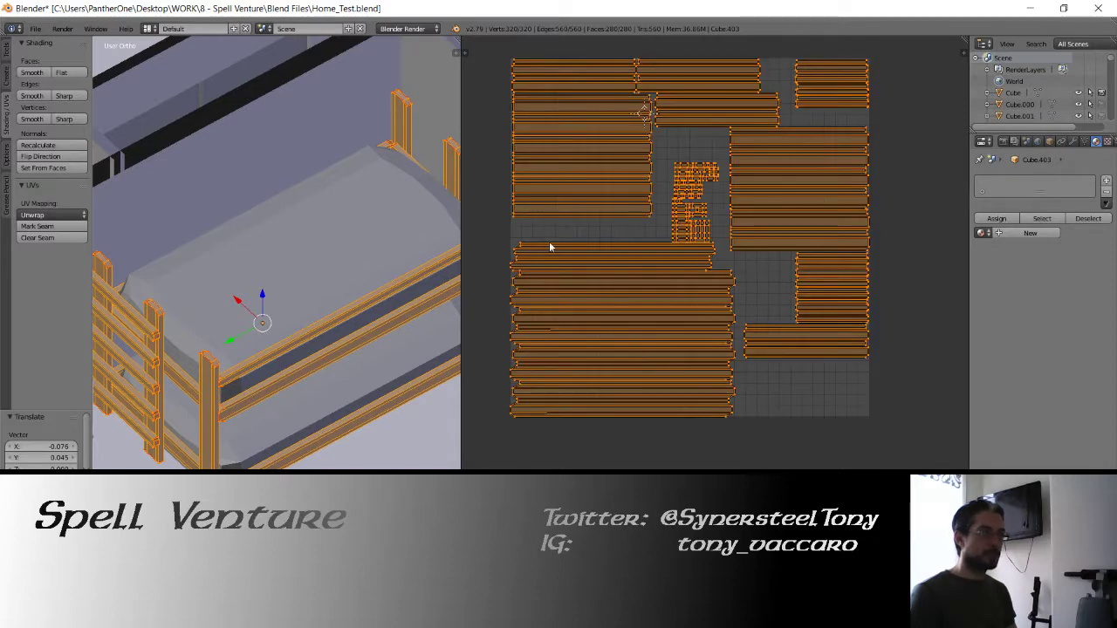
pyautogui.press('a')
pyautogui.press('c')
pyautogui.moveTo(516, 245); pyautogui.dragTo(713, 266)
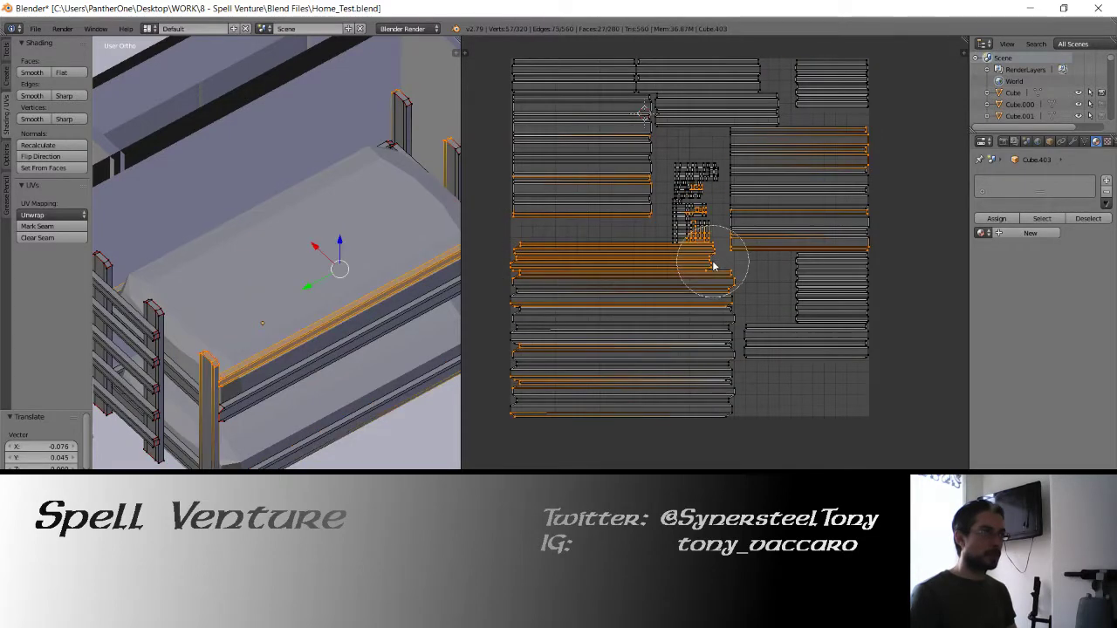
pyautogui.rightClick(711, 268)
pyautogui.moveTo(269, 328)
pyautogui.mouseDown(button='middle')
pyautogui.moveTo(222, 302)
pyautogui.moveTo(264, 325)
pyautogui.mouseUp(button='middle')
pyautogui.press('a')
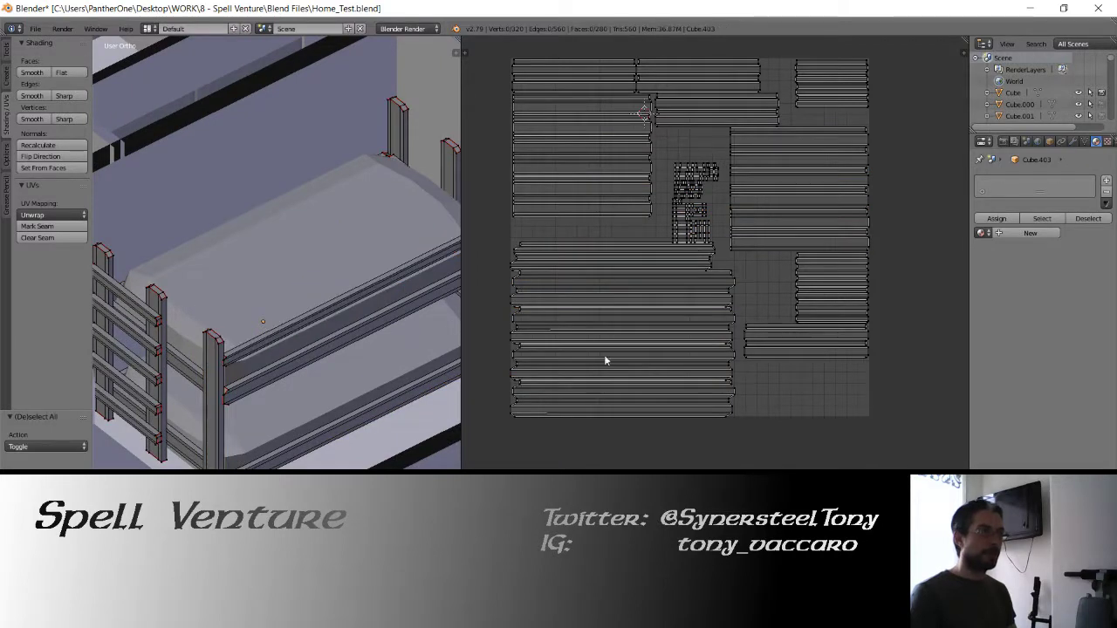
pyautogui.press('a')
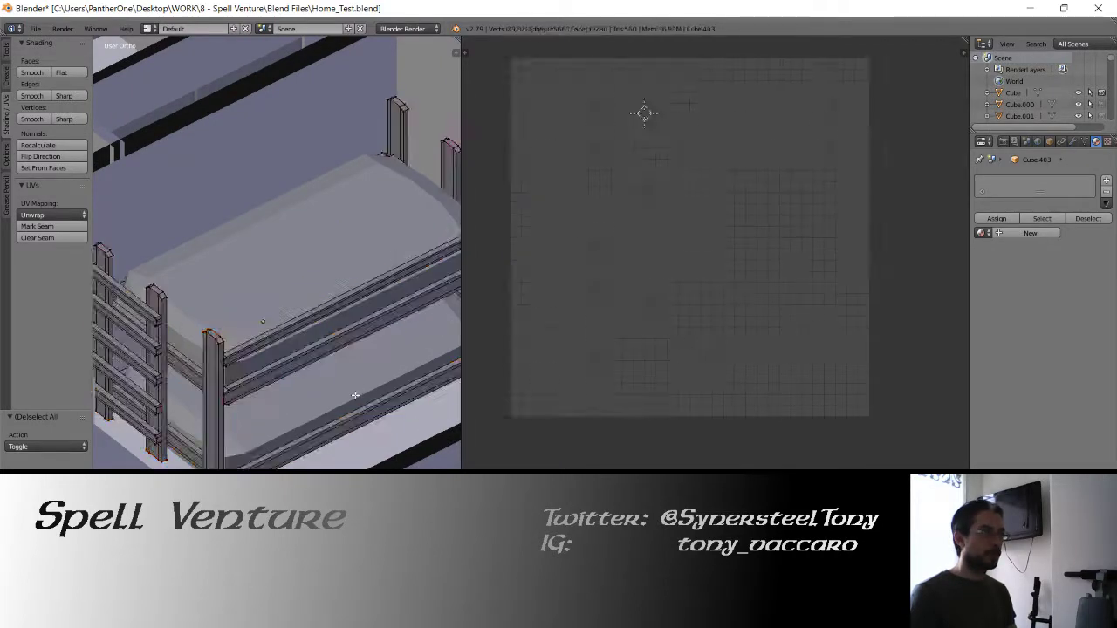
# Select all long plank islands of the lower-left block.
pyautogui.press('l')
pyautogui.press('l')
pyautogui.press('l')
pyautogui.press('l')
pyautogui.press('l')
pyautogui.press('l')
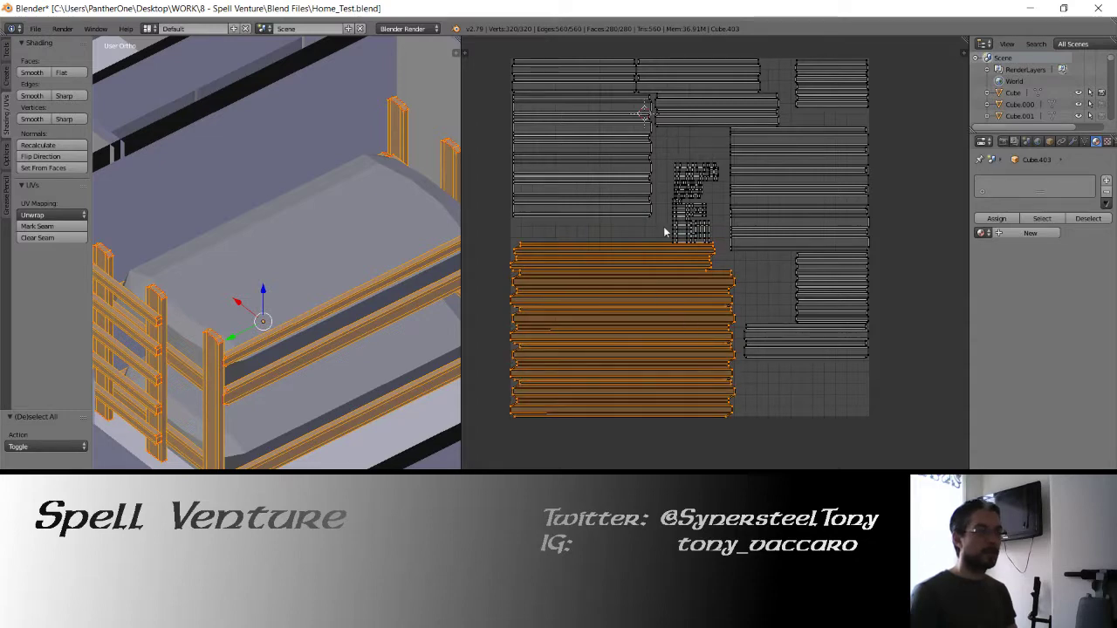
# Select the four remaining vertical small islands and rotate them by 90 degrees.
pyautogui.scroll(6, 676, 309)
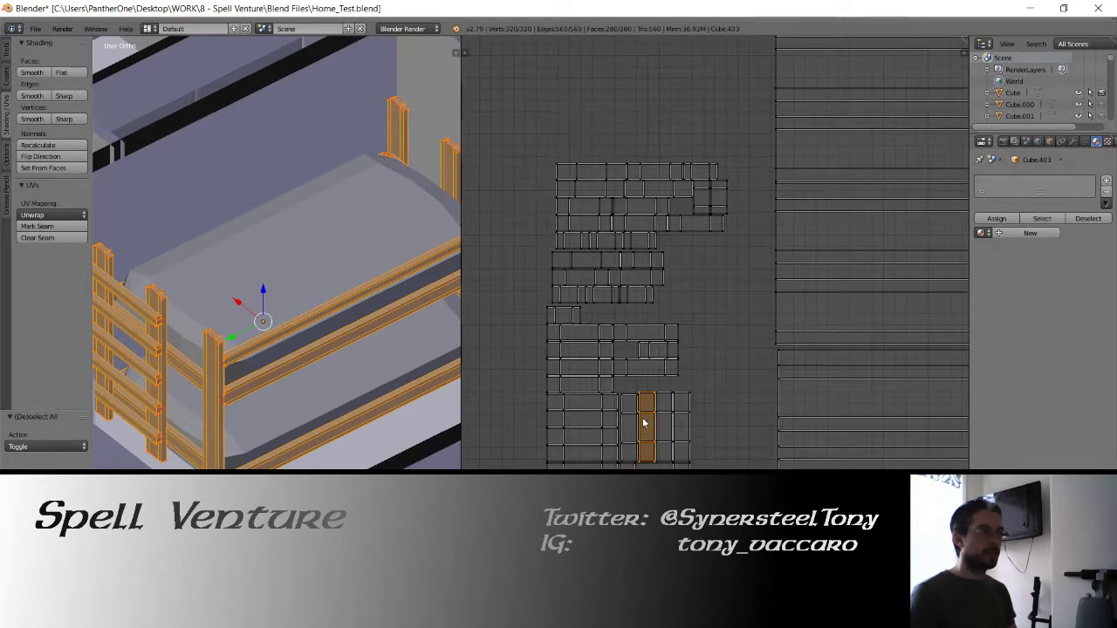
pyautogui.rightClick(634, 425)
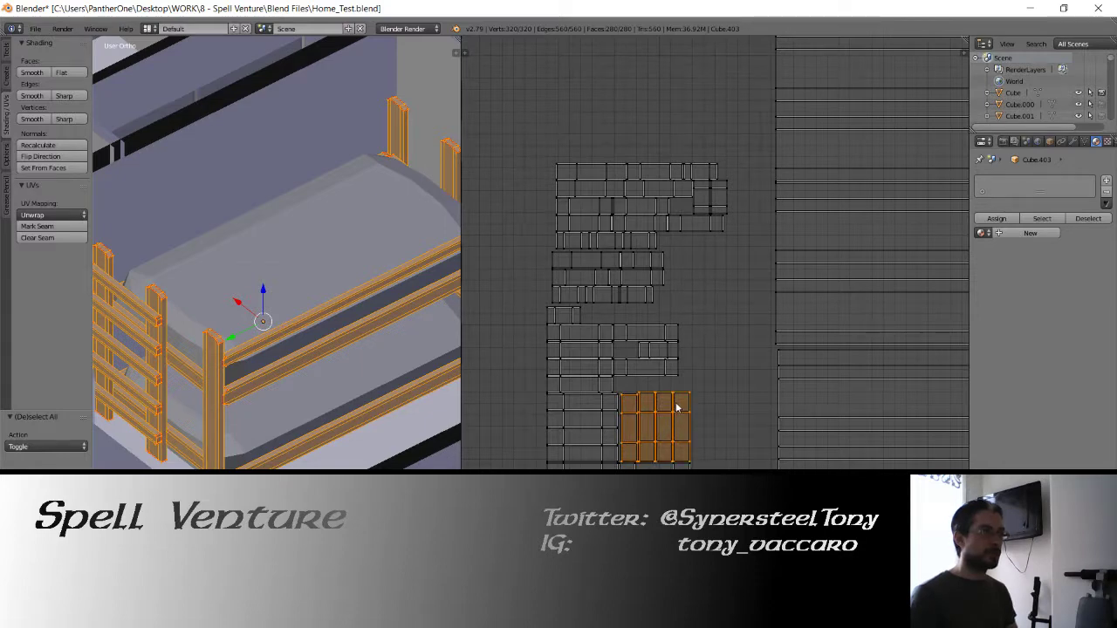
pyautogui.press('r')
pyautogui.press('9')
pyautogui.press('0')
pyautogui.press('Return')
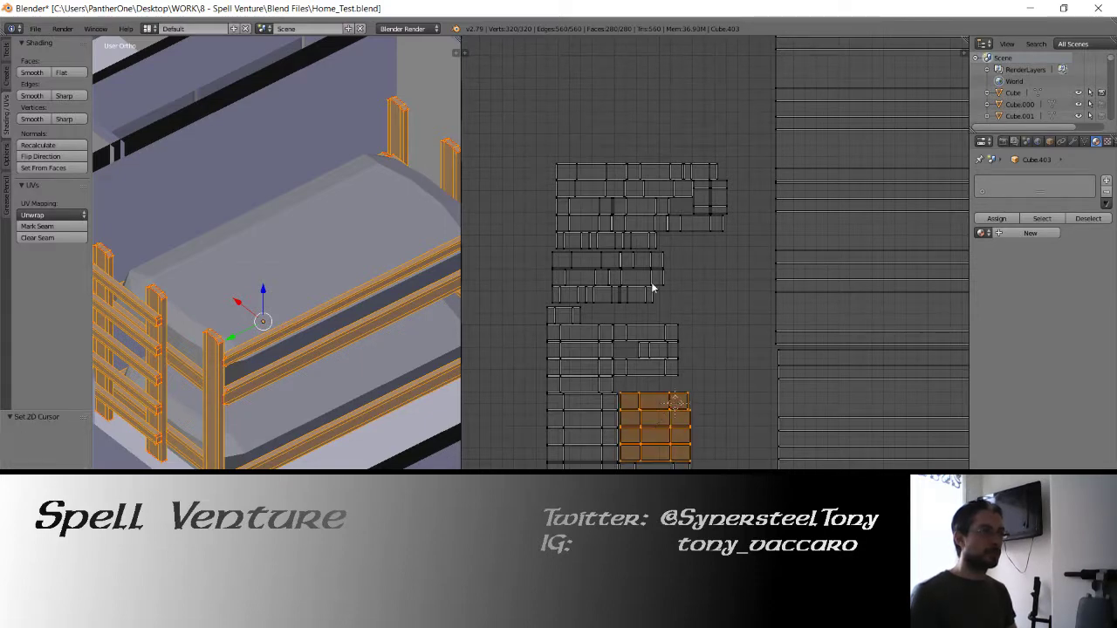
# Circle-select the whole cluster of small islands and move it -0.049 in X and 0.098 in Y, beside the upper-left plank block.
pyautogui.press('c')
pyautogui.moveTo(618, 189)
pyautogui.mouseDown()
pyautogui.moveTo(654, 205)
pyautogui.moveTo(583, 301)
pyautogui.moveTo(575, 392)
pyautogui.moveTo(631, 424)
pyautogui.moveTo(632, 349)
pyautogui.mouseUp()
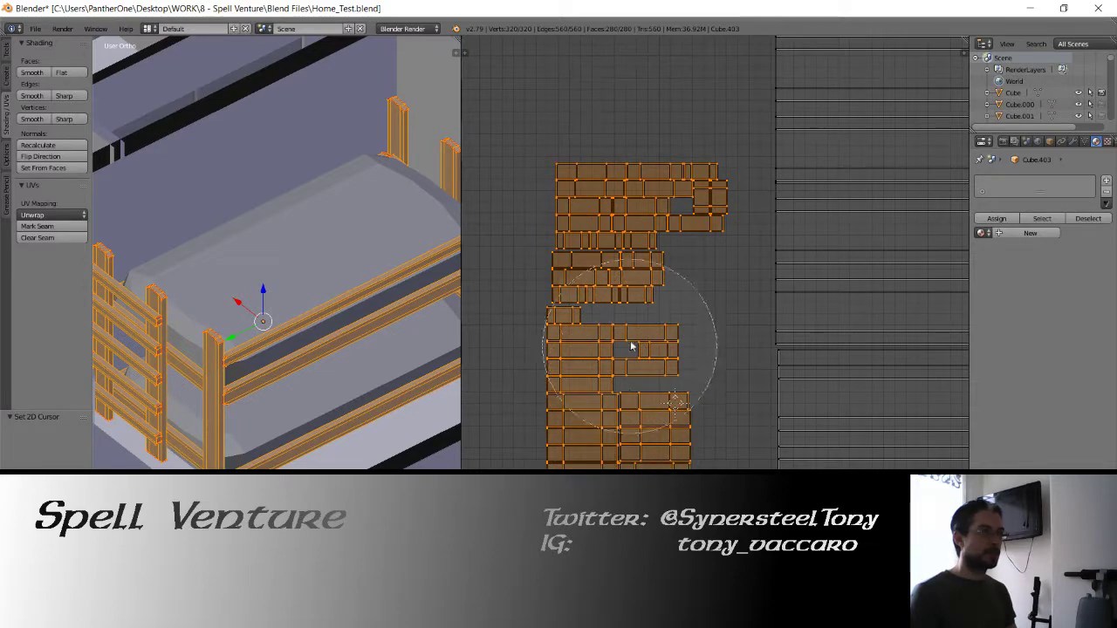
pyautogui.rightClick(641, 262)
pyautogui.scroll(-4, 633, 245)
pyautogui.press('g')
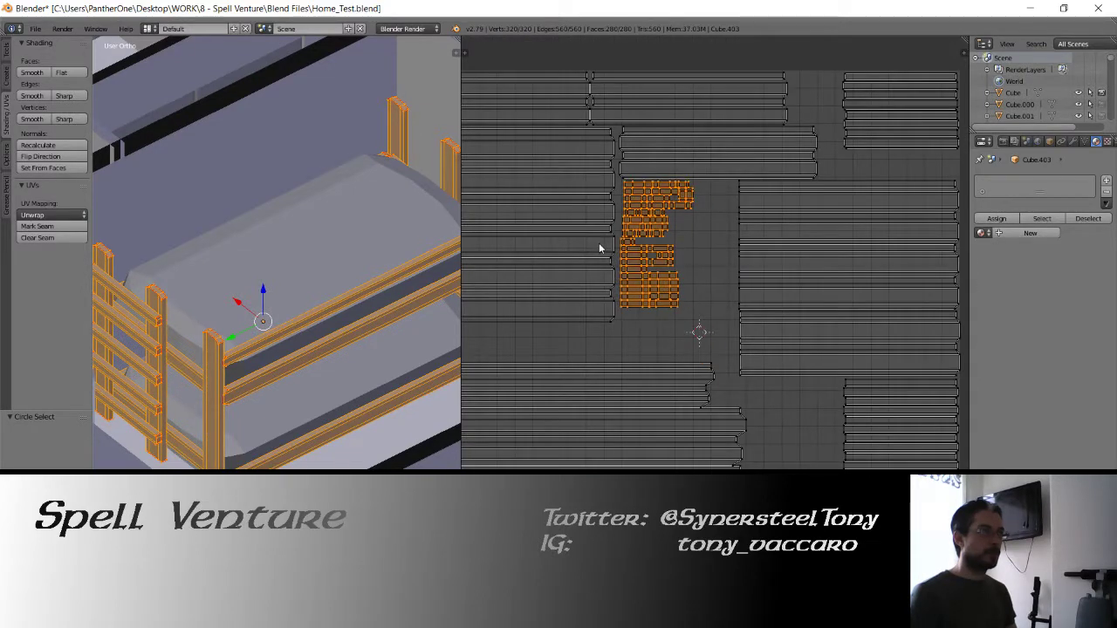
pyautogui.click(599, 249)
# Move the plank island above the small-island cluster 0.131 in X and 0.189 in Y, just above the UV square.
pyautogui.moveTo(681, 349); pyautogui.dragTo(712, 217, button='middle')
pyautogui.moveTo(850, 232); pyautogui.dragTo(635, 411, button='middle')
pyautogui.moveTo(623, 457)
pyautogui.mouseDown(button='middle')
pyautogui.moveTo(621, 335)
pyautogui.moveTo(635, 460)
pyautogui.mouseUp(button='middle')
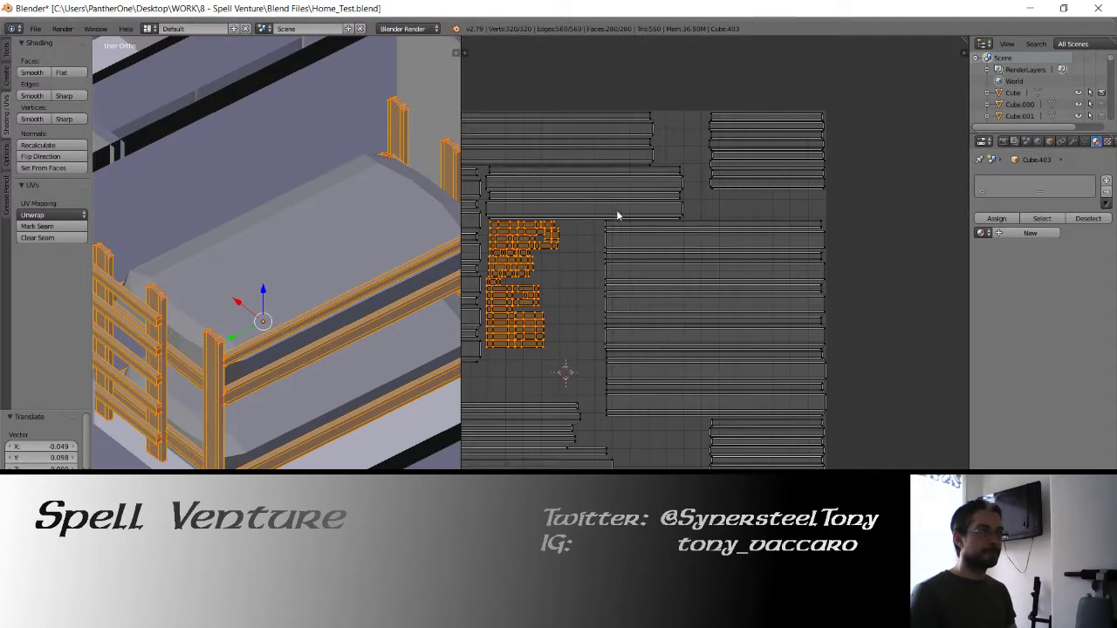
pyautogui.press('l')
pyautogui.press('g')
pyautogui.click(690, 95)
# Move the lower-right medium-length plank island 0.233 in X and 0.836 in Y, outside the UV square beside the other parked plank.
pyautogui.moveTo(608, 392); pyautogui.dragTo(688, 226, button='middle')
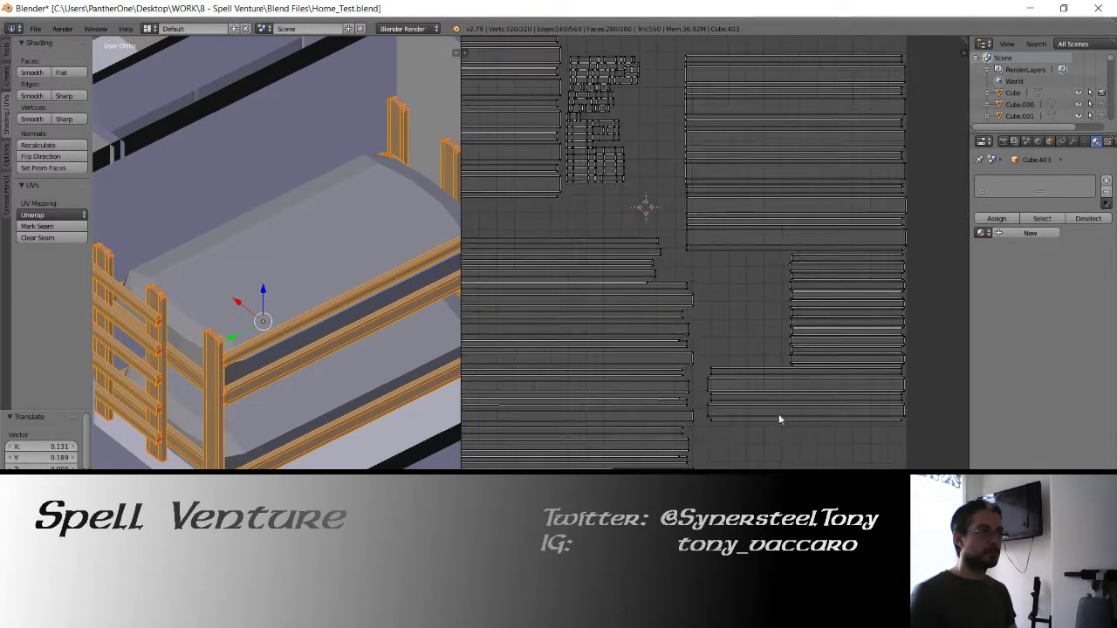
pyautogui.press('l')
pyautogui.moveTo(795, 337); pyautogui.dragTo(717, 502, button='middle')
pyautogui.press('g')
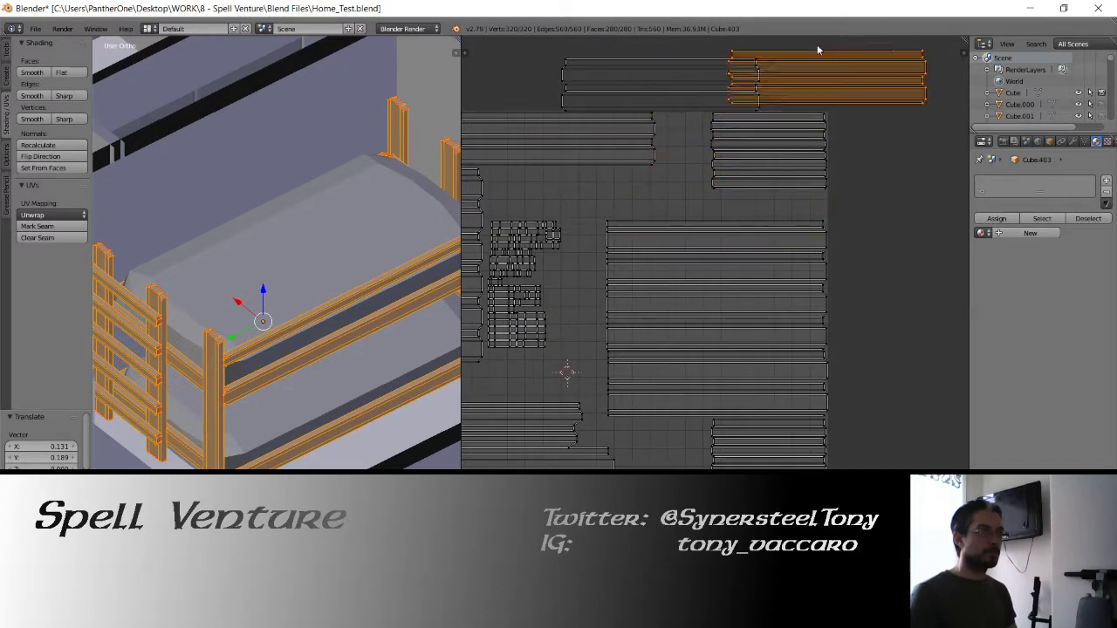
pyautogui.click(836, 48)
# Select all plank islands of the right-hand block and move them 0.051 in Y, up against the short planks in the upper-right corner.
pyautogui.moveTo(592, 450); pyautogui.dragTo(790, 302, button='middle')
pyautogui.press('l')
pyautogui.hotkey('shift', 'l')
pyautogui.moveTo(895, 232); pyautogui.dragTo(612, 402, button='middle')
pyautogui.press('l')
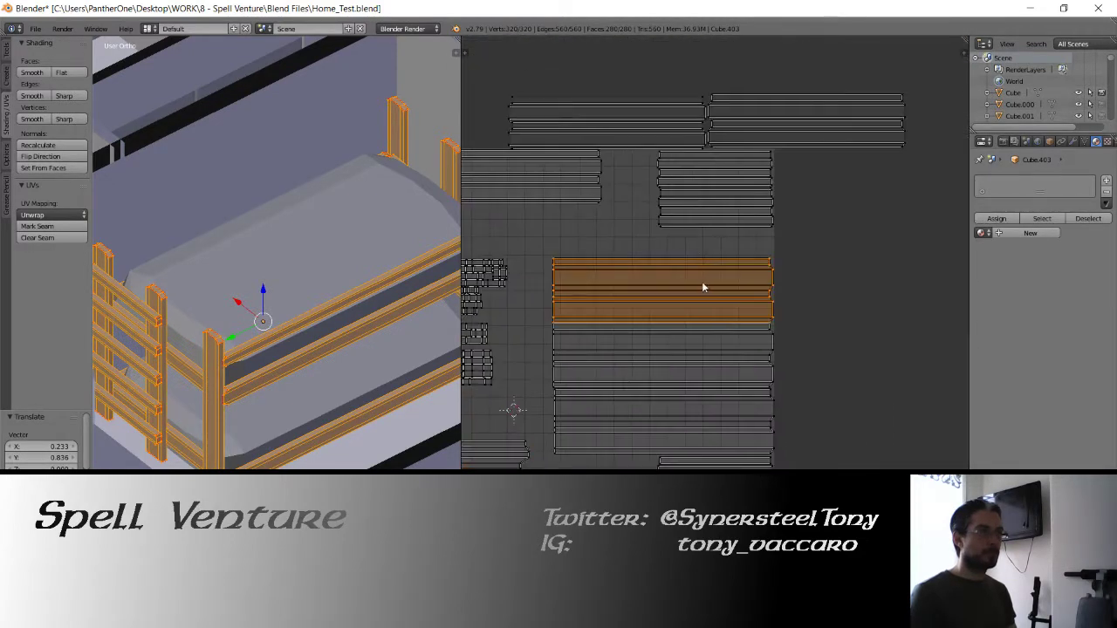
pyautogui.hotkey('shift', 'l')
pyautogui.hotkey('shift', 'l')
pyautogui.press('g')
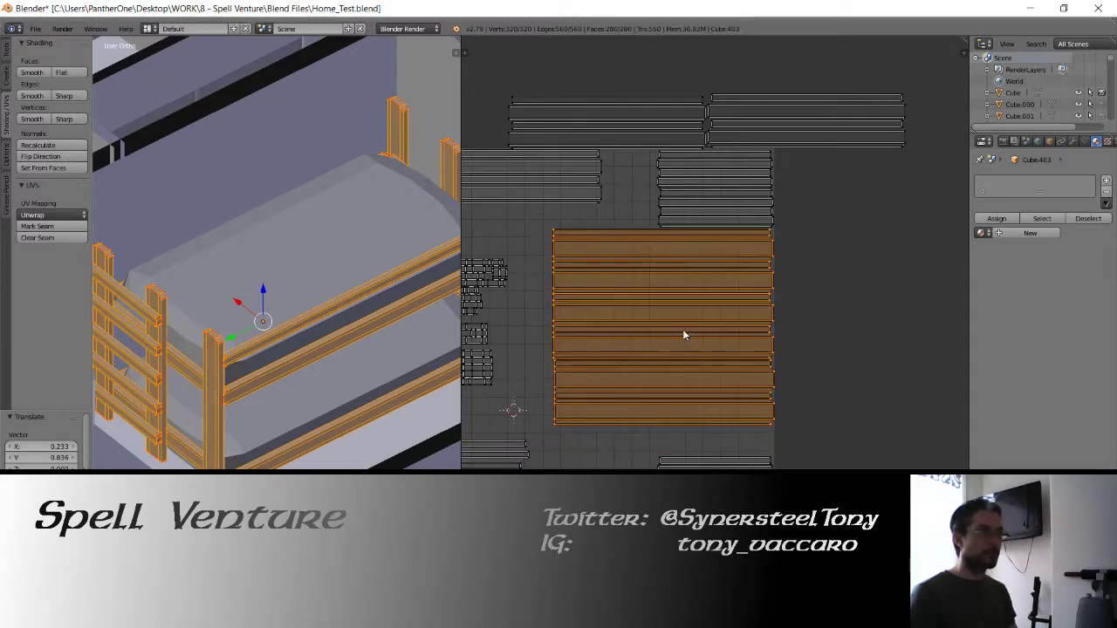
# Select all long plank islands of the lower-left block, scale them up slightly, and move them 0.039 in X and 0.031 in Y.
pyautogui.moveTo(624, 324); pyautogui.dragTo(948, 124, button='middle')
pyautogui.press('l')
pyautogui.hotkey('shift', 'l')
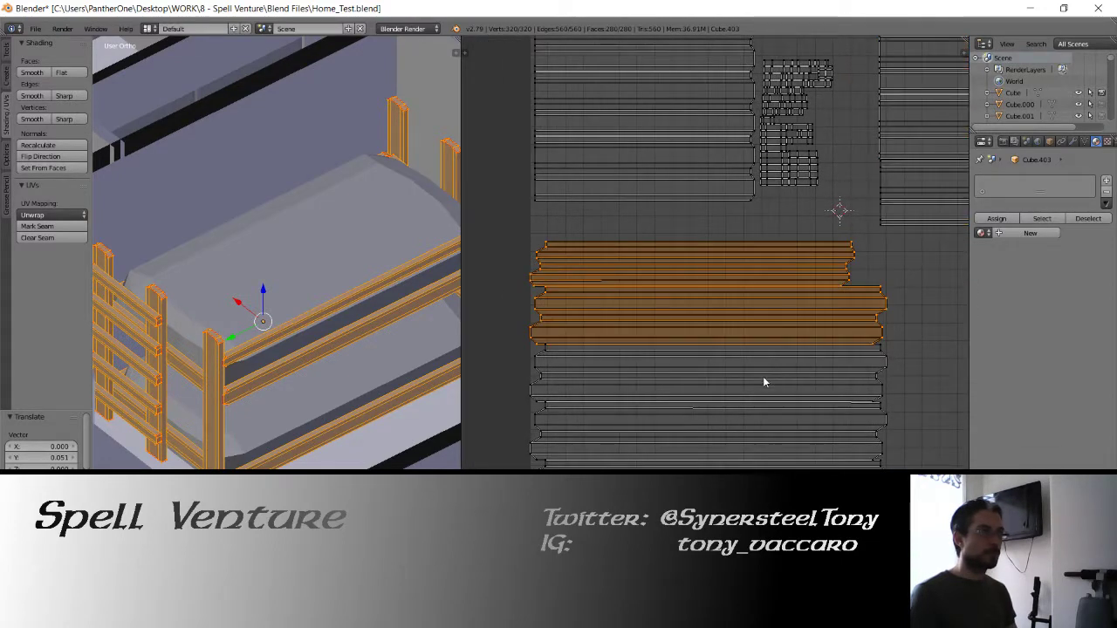
pyautogui.hotkey('shift', 'l')
pyautogui.hotkey('shift', 'l')
pyautogui.press('s')
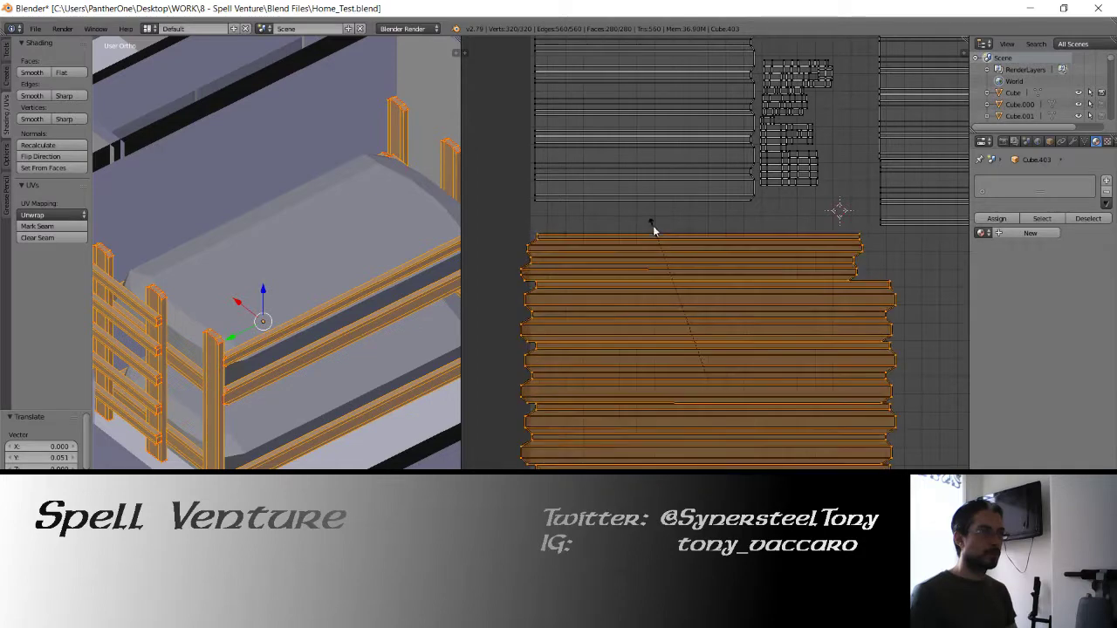
pyautogui.click(668, 168)
pyautogui.press('g')
pyautogui.click(765, 227)
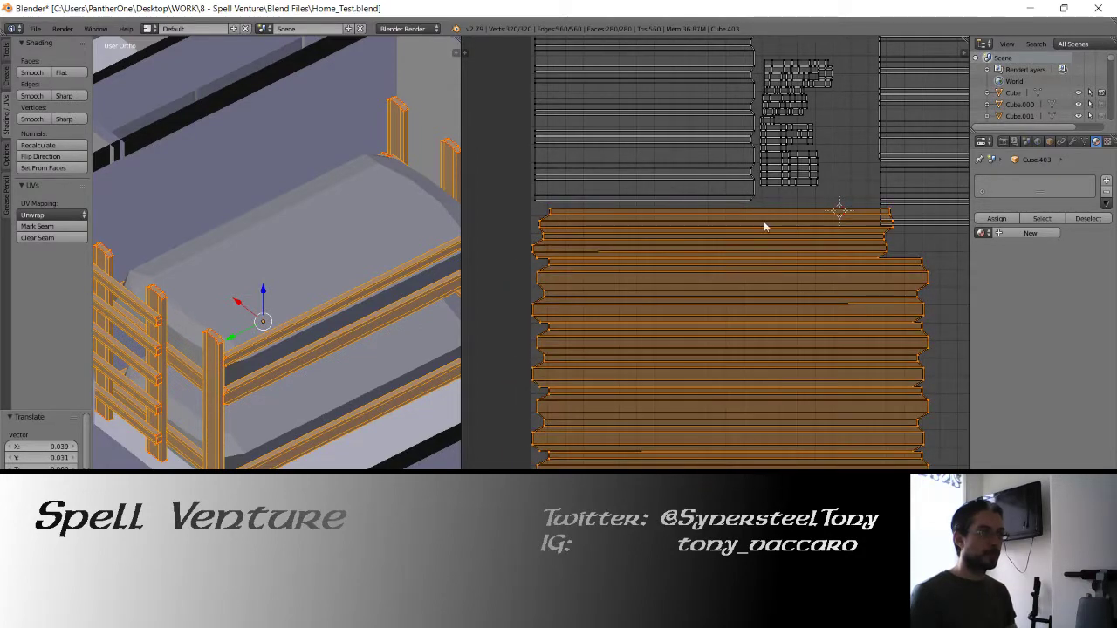
# Select the short plank islands in the upper-right corner and move them -0.004 in X and -1.476 in Y, below the UV square.
pyautogui.moveTo(765, 227); pyautogui.dragTo(493, 372, button='middle')
pyautogui.moveTo(728, 242); pyautogui.dragTo(697, 317, button='middle')
pyautogui.rightClick(715, 227)
pyautogui.keyDown('shift'); pyautogui.rightClick(711, 186); pyautogui.keyUp('shift')
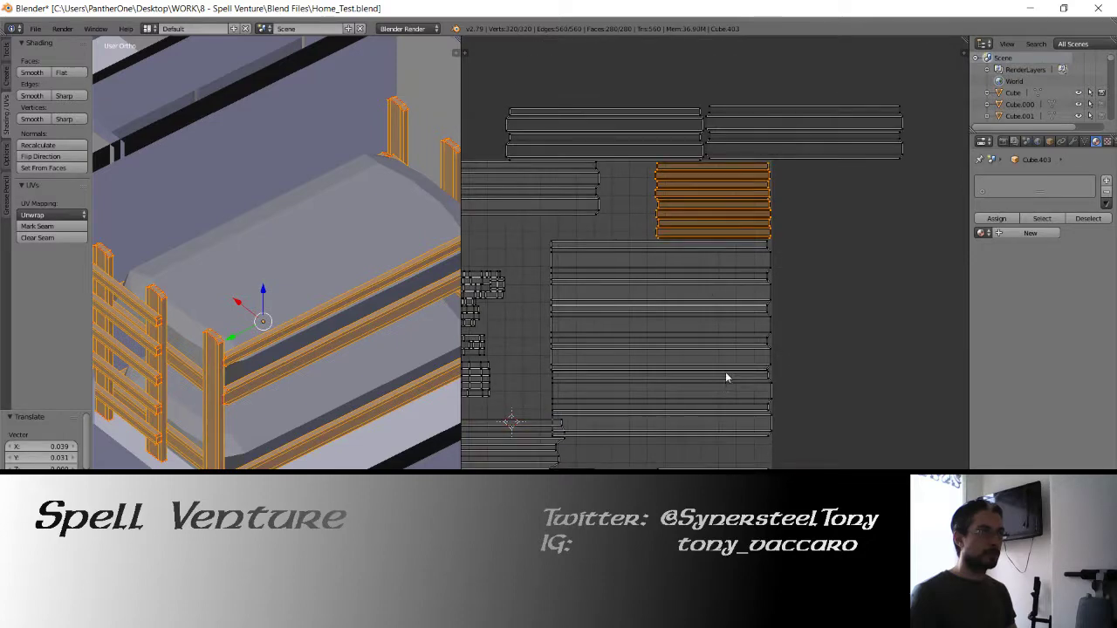
pyautogui.moveTo(725, 376); pyautogui.dragTo(706, 224, button='middle')
pyautogui.press('h')
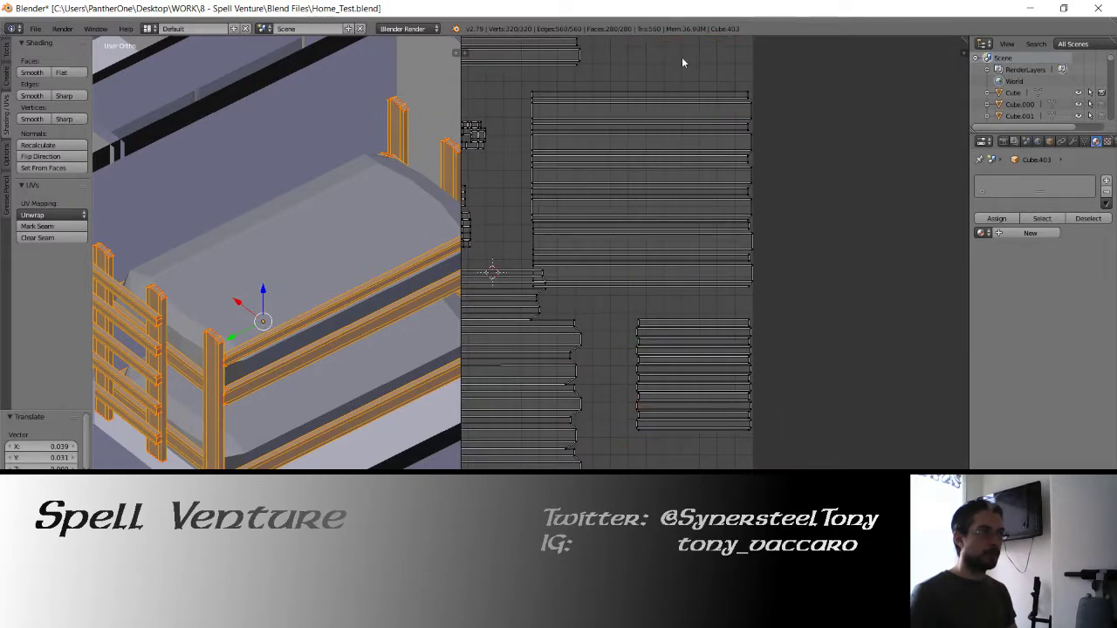
pyautogui.click(697, 446)
# Move the short plank islands up 0.677 and another 0.064 in Y, plus 0.006 in X, directly beneath the lower-right short planks.
pyautogui.moveTo(696, 290); pyautogui.dragTo(710, 428, button='middle')
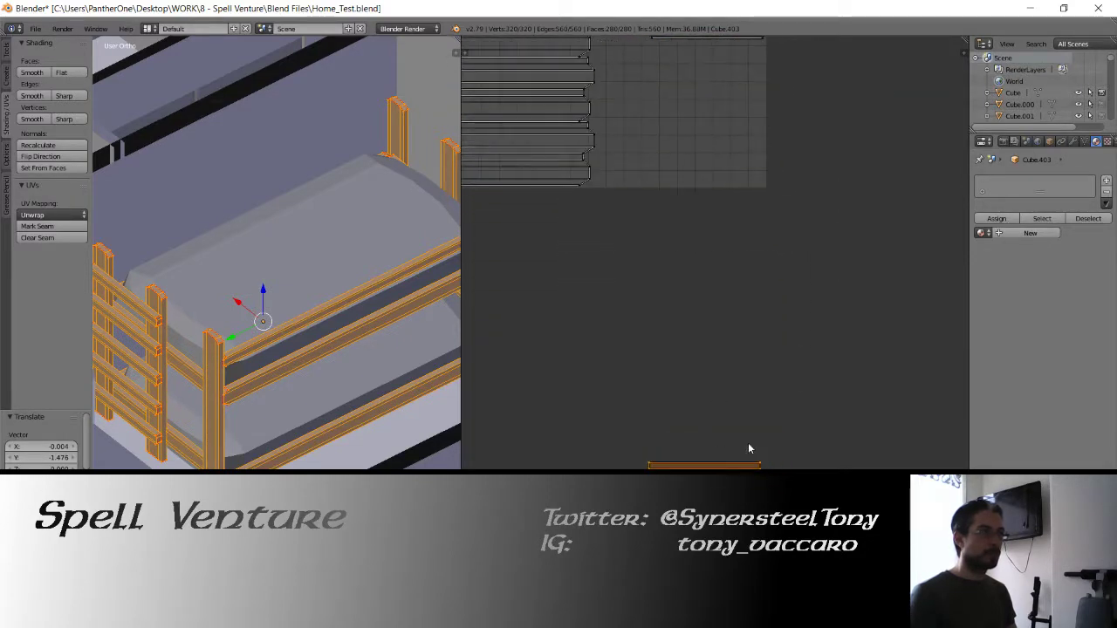
pyautogui.press('g')
pyautogui.click(703, 62)
pyautogui.moveTo(704, 62); pyautogui.dragTo(698, 388, button='middle')
pyautogui.press('g')
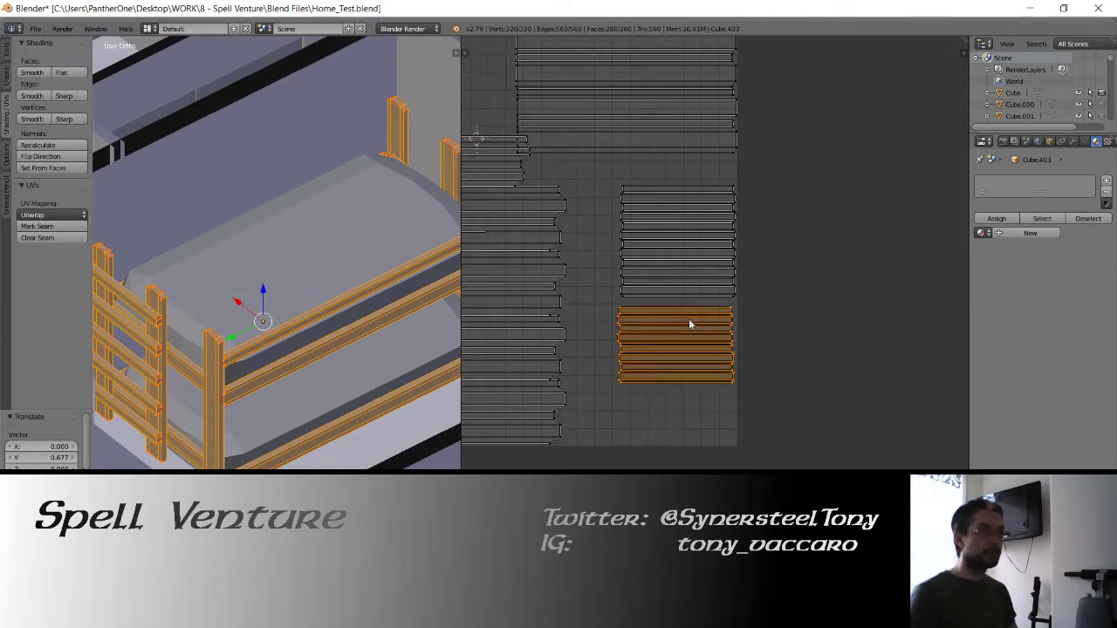
pyautogui.click(690, 322)
pyautogui.scroll(-3, 646, 337)
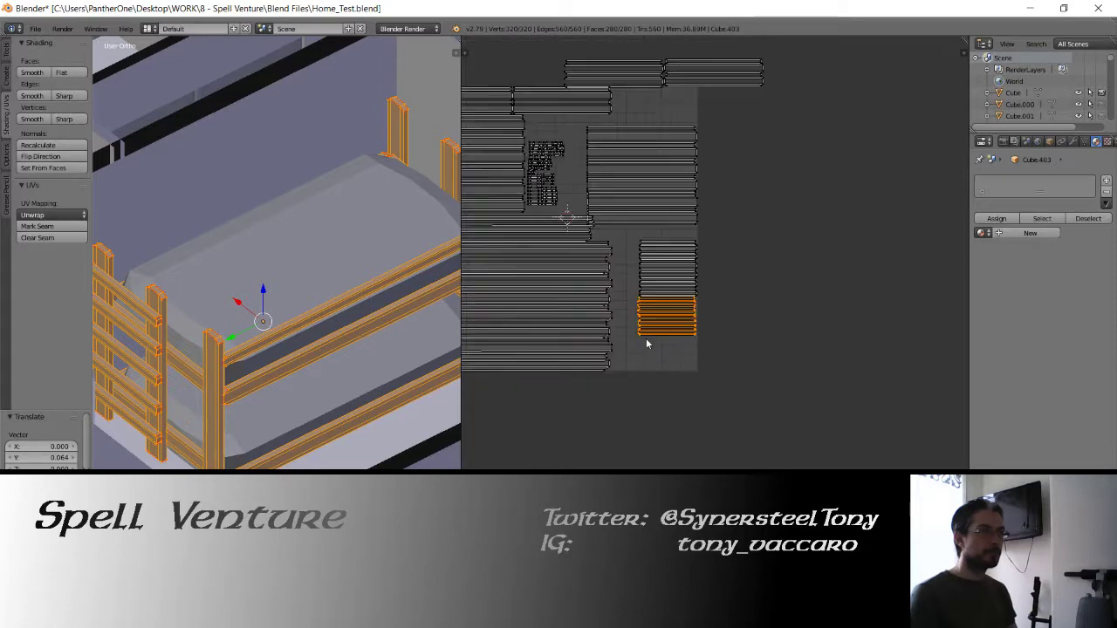
pyautogui.scroll(5, 671, 324)
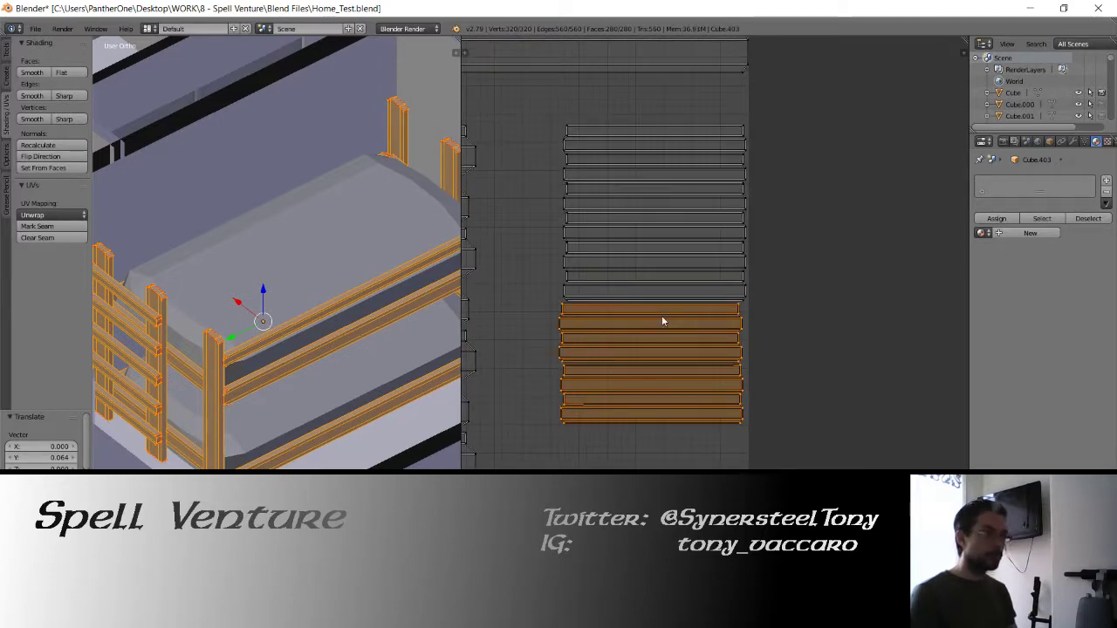
pyautogui.press('g')
pyautogui.click(712, 316)
# Add the remaining short plank islands above to the selection and move the whole stack -0.126 in Y, towards the lower-right corner.
pyautogui.moveTo(675, 229); pyautogui.dragTo(701, 221, button='middle')
pyautogui.hotkey('shift', 'l')
pyautogui.hotkey('shift', 'l')
pyautogui.hotkey('shift', 'l')
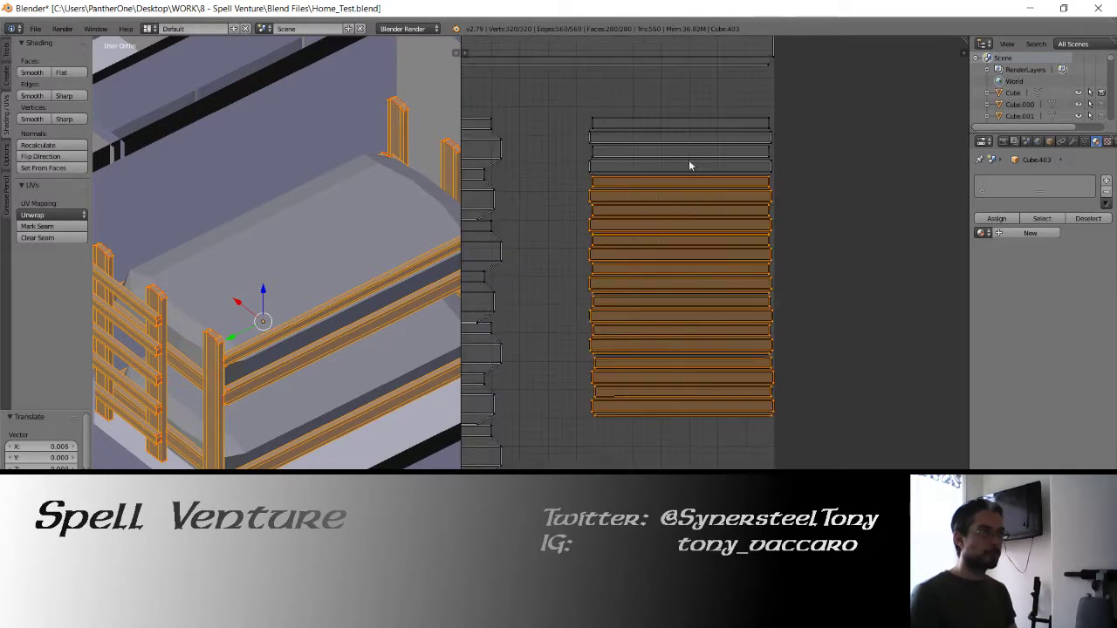
pyautogui.press('g')
pyautogui.press('y')
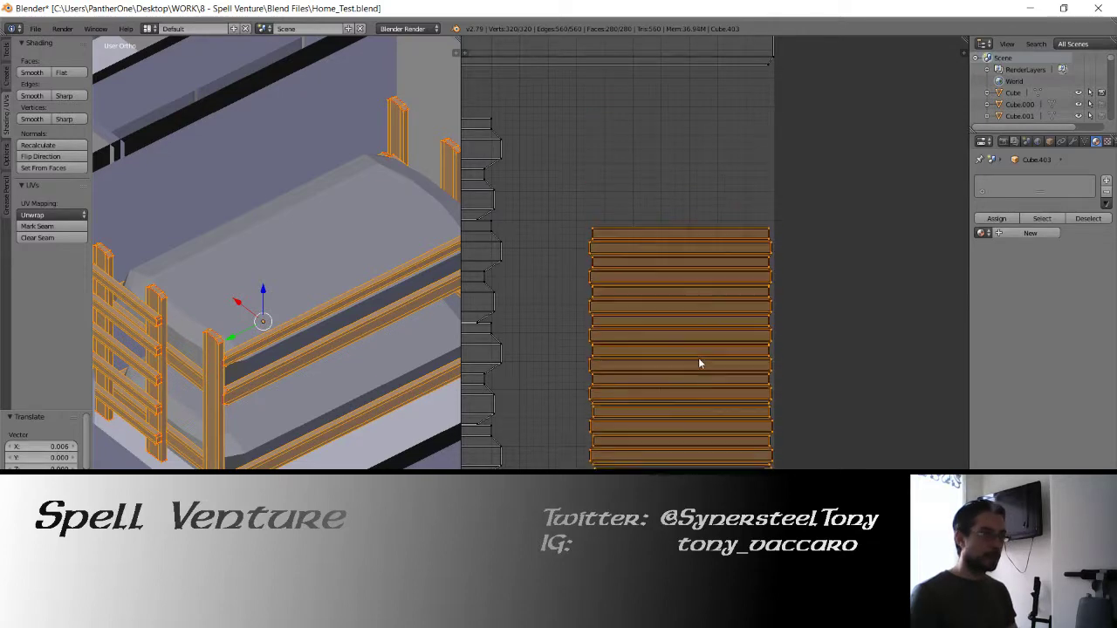
pyautogui.click(698, 360)
# Select both parked medium-length plank islands above the UV square and move them 0.117 in X and -0.586 in Y, beneath the right-hand block.
pyautogui.scroll(3, 663, 195)
pyautogui.scroll(-4, 722, 288)
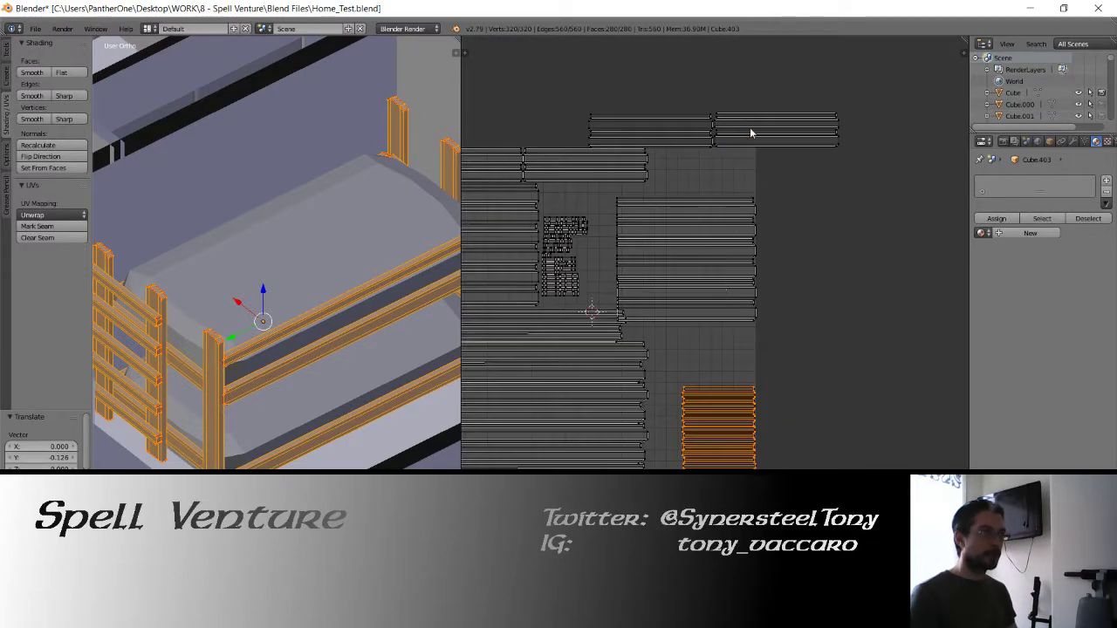
pyautogui.press('l')
pyautogui.hotkey('shift', 'l')
pyautogui.press('g')
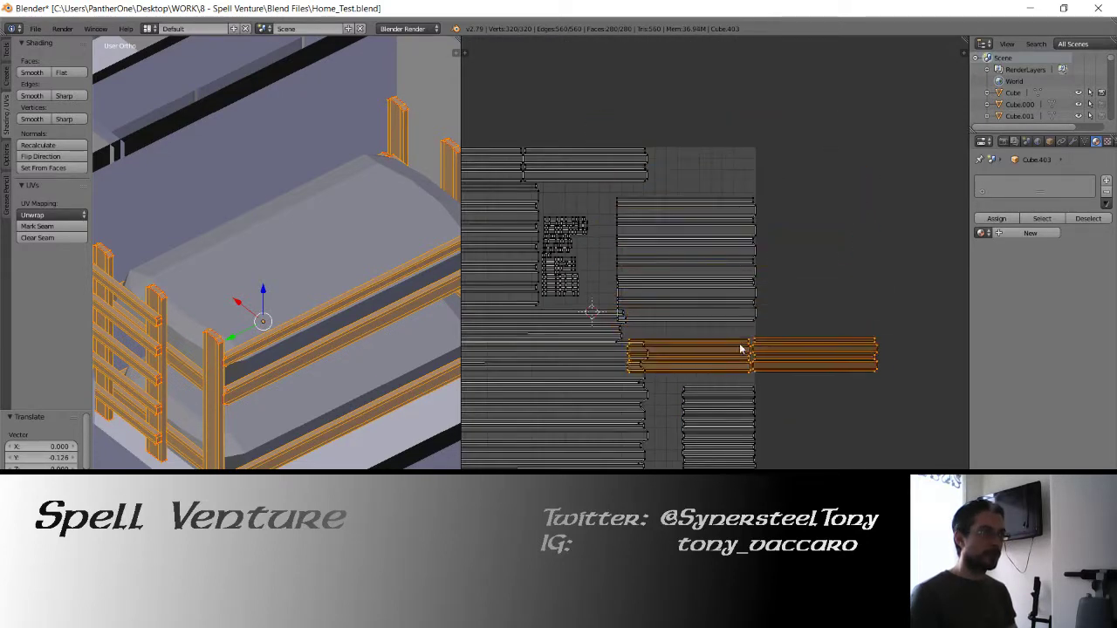
pyautogui.click(741, 333)
# Select only the plank island inside the UV square and move it 0.007 in Y, up against the block above.
pyautogui.scroll(5, 725, 279)
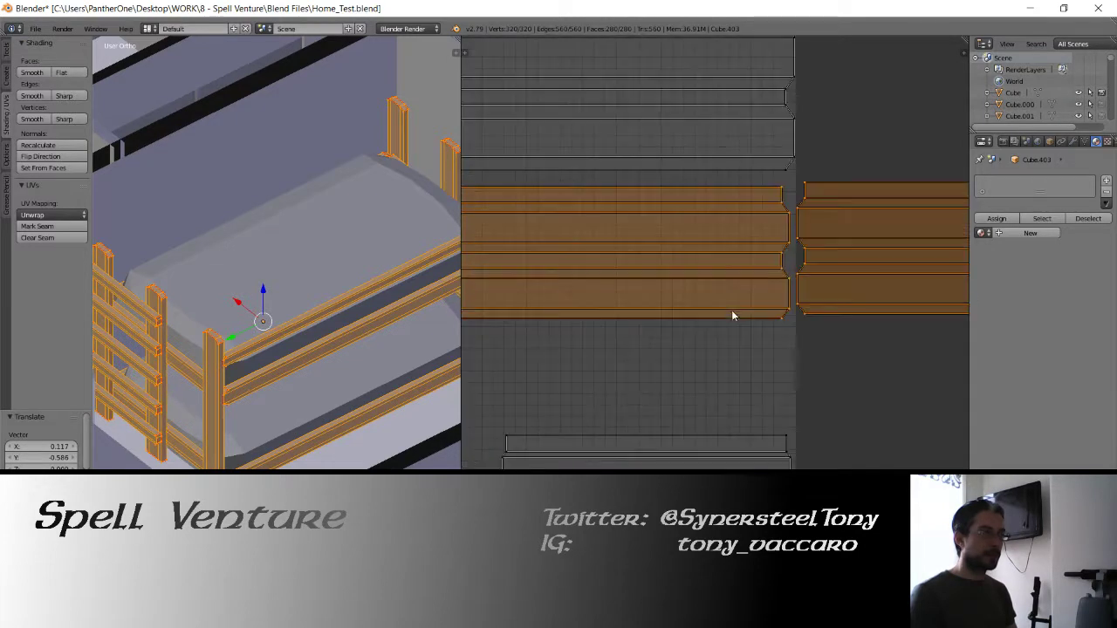
pyautogui.moveTo(705, 286); pyautogui.dragTo(725, 371, button='middle')
pyautogui.press('l')
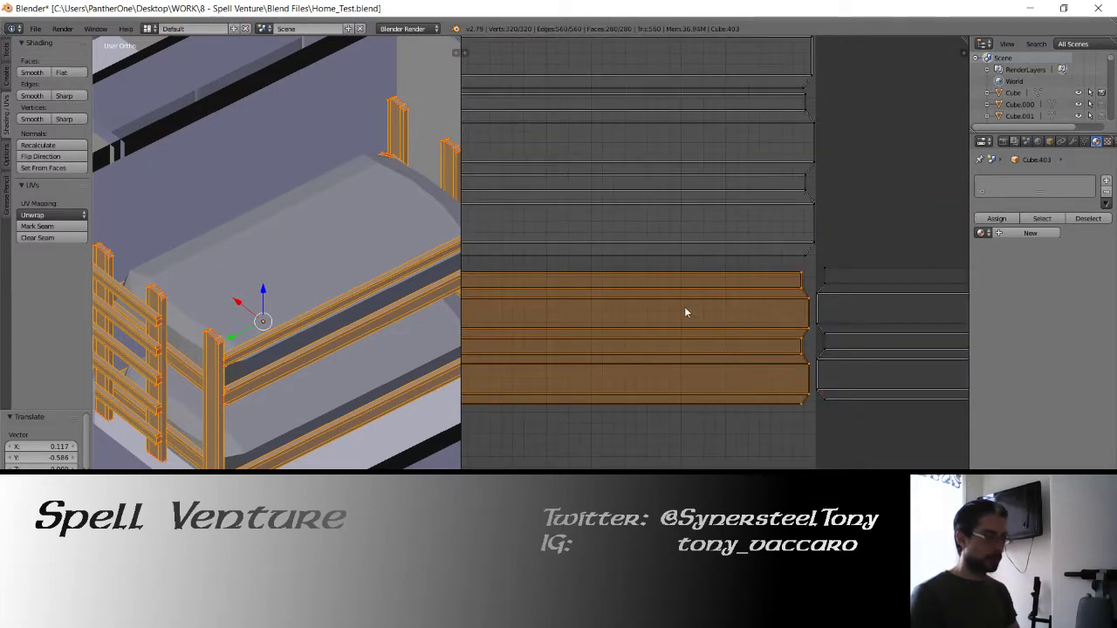
pyautogui.press('g')
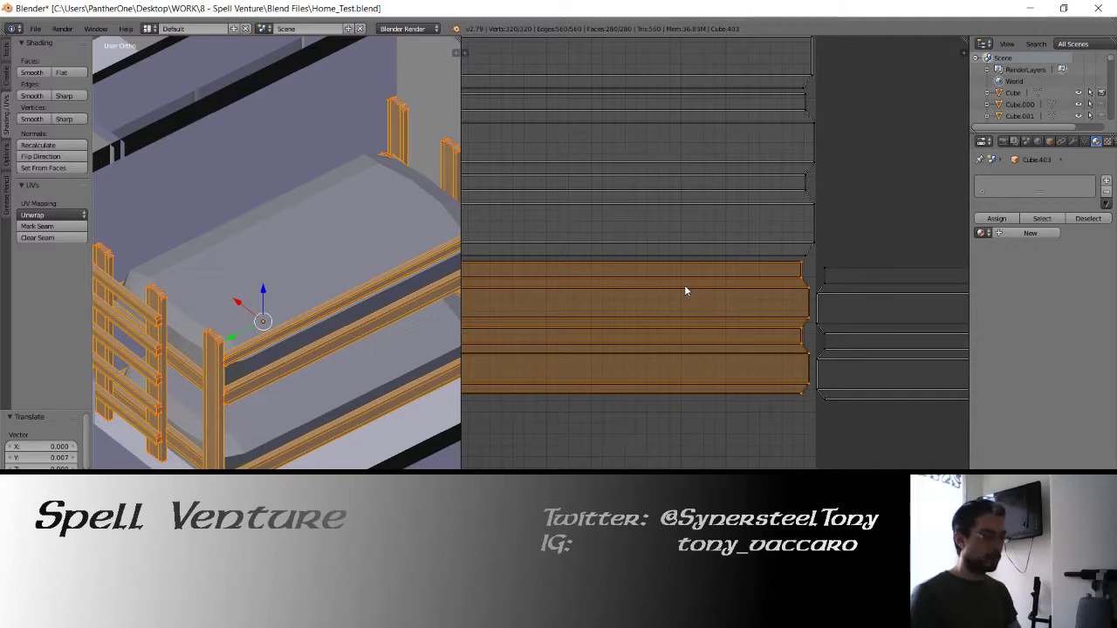
# Select the stack of long UV islands along the layout's right edge and shift them up 0.044, under the top row.
pyautogui.click(689, 253)
pyautogui.scroll(-3, 698, 249)
pyautogui.moveTo(705, 245); pyautogui.dragTo(714, 370, button='middle')
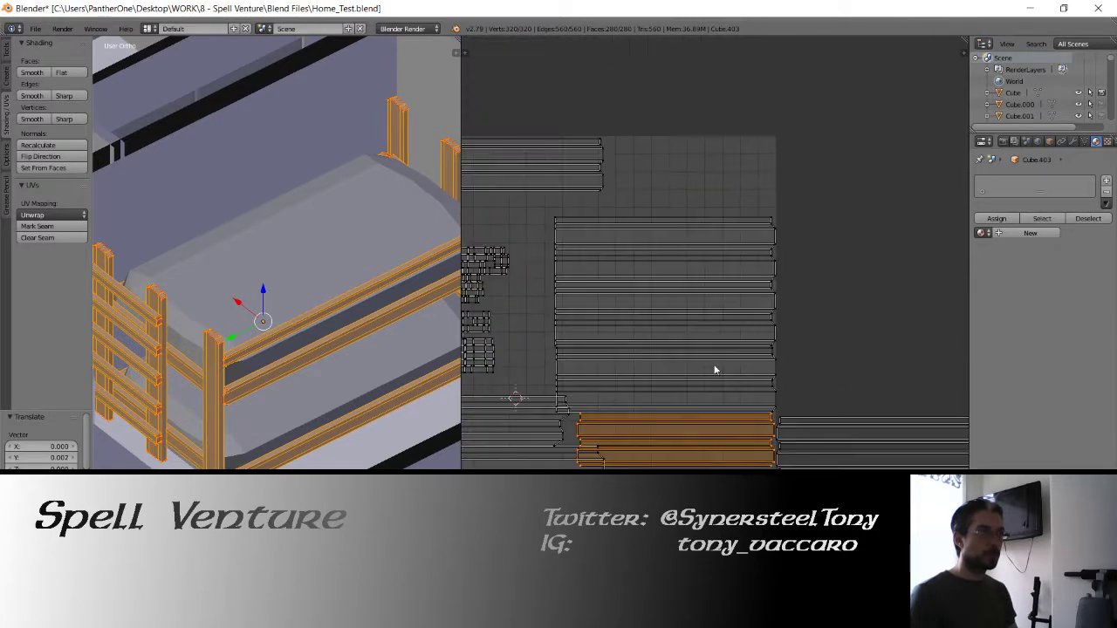
pyautogui.press('l')
pyautogui.hotkey('shift', 'l')
pyautogui.hotkey('shift', 'l')
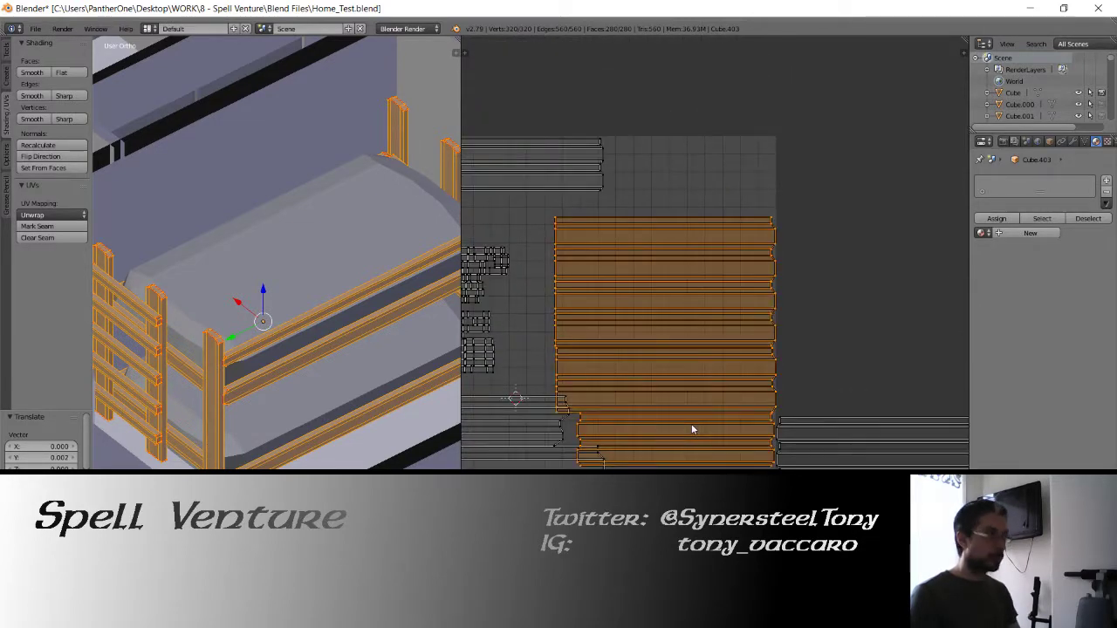
pyautogui.press('g')
pyautogui.click(689, 404)
# Move the UV island lying outside the layout -0.350 in X and -0.052 in Y, into the square below the right-hand stack.
pyautogui.moveTo(836, 416); pyautogui.dragTo(801, 365, button='middle')
pyautogui.press('l')
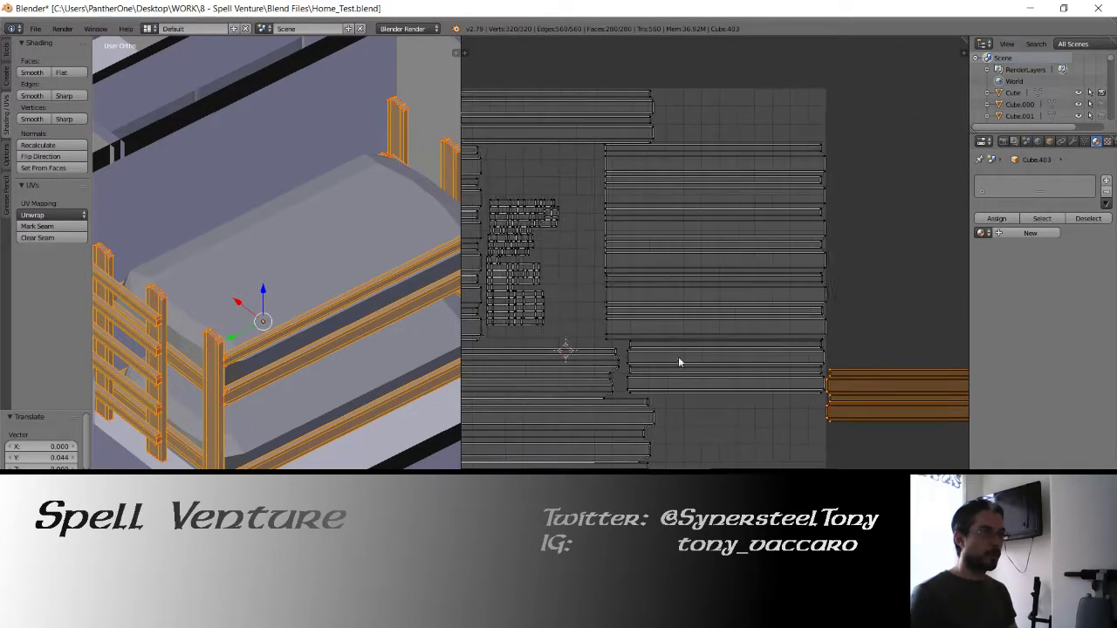
pyautogui.press('h')
pyautogui.hotkey('alt', 'h')
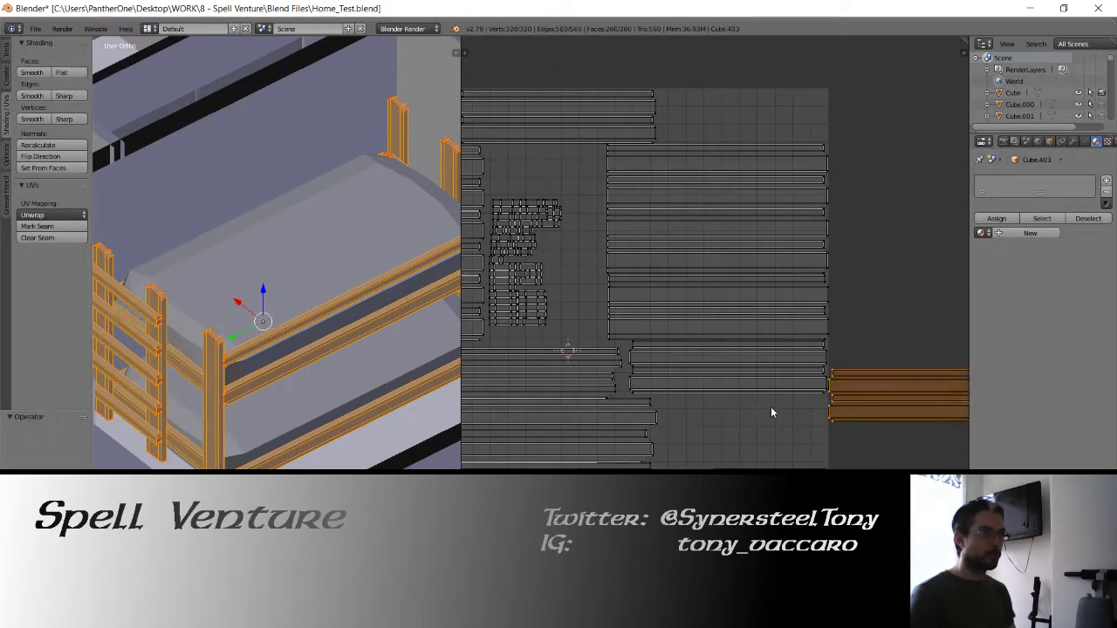
pyautogui.moveTo(771, 406); pyautogui.dragTo(686, 368, button='middle')
pyautogui.press('g')
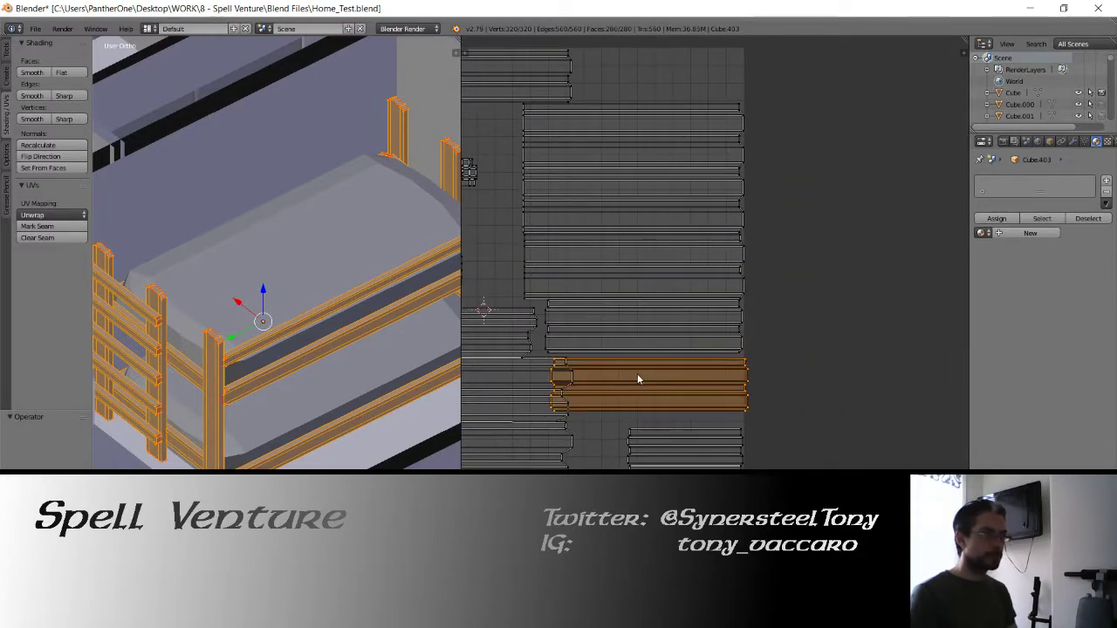
pyautogui.click(634, 379)
pyautogui.moveTo(712, 448); pyautogui.dragTo(609, 481, button='middle')
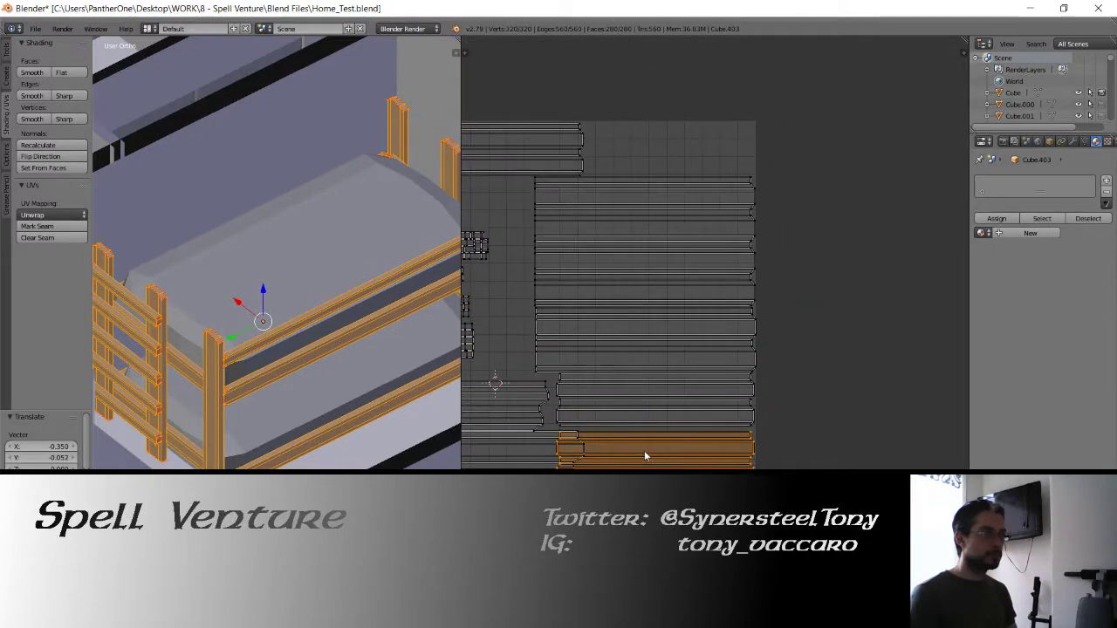
# Move the same UV island up 0.538 into the layout's top row and shift it 0.023 in X.
pyautogui.press('g')
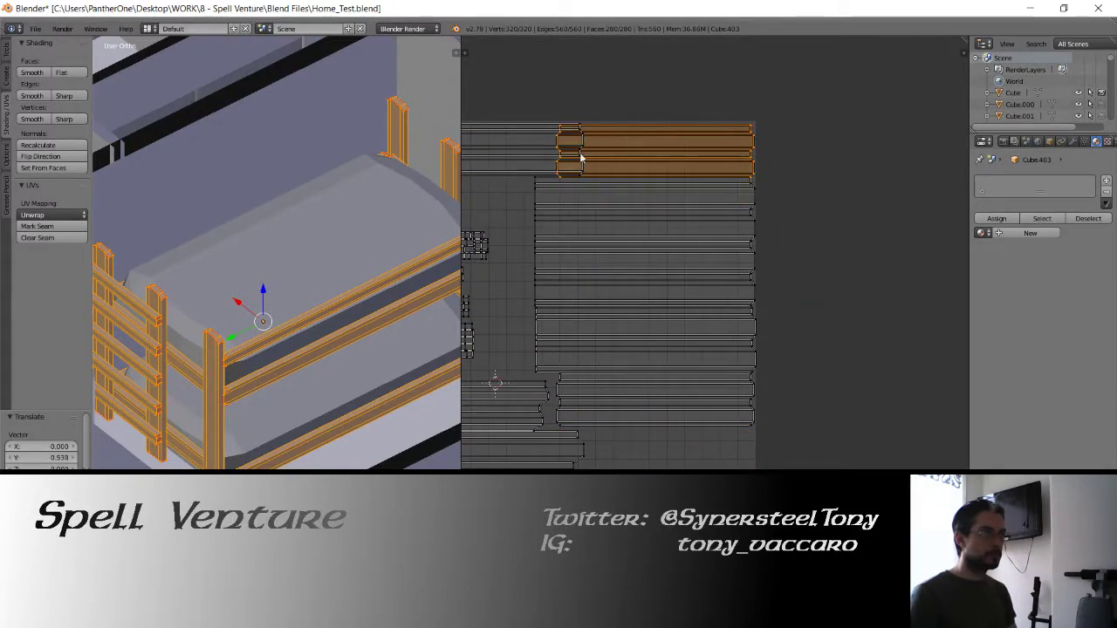
pyautogui.moveTo(576, 164); pyautogui.dragTo(656, 193, button='middle')
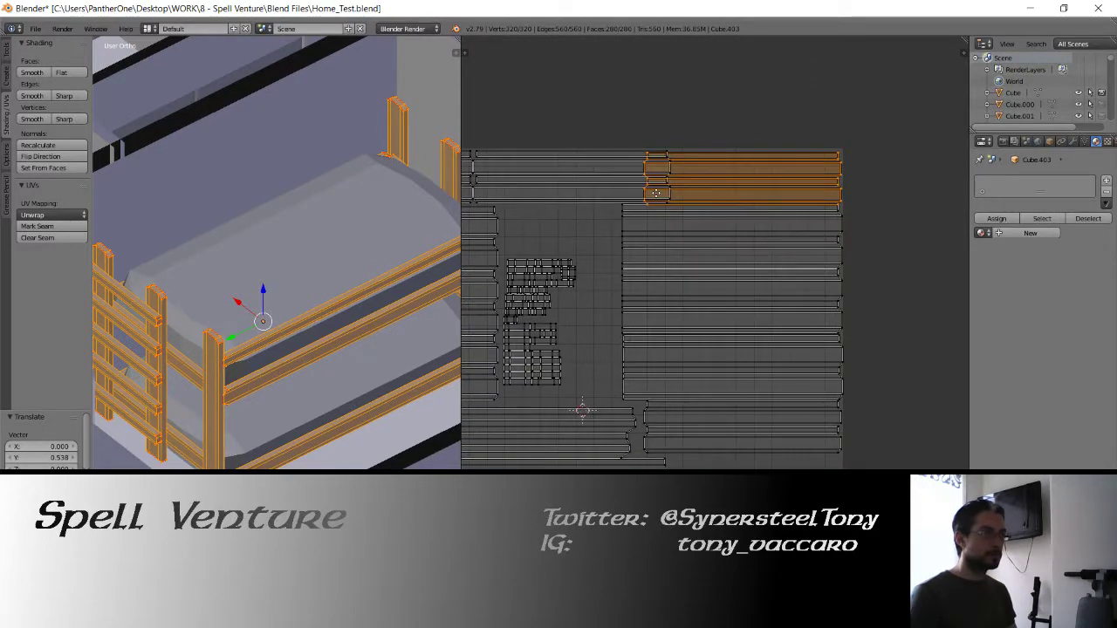
pyautogui.press('s')
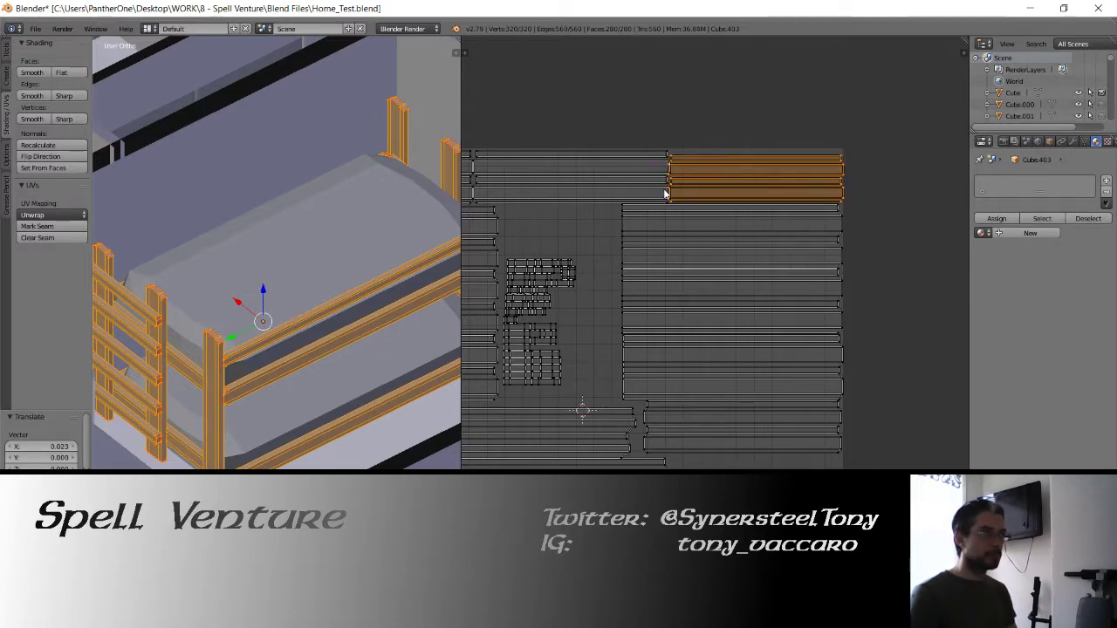
# Scale the top-row island down to about 0.97, nudge it 0.0004 in X and fine-tune its size to fit the gap.
pyautogui.press('KP_Decimal')
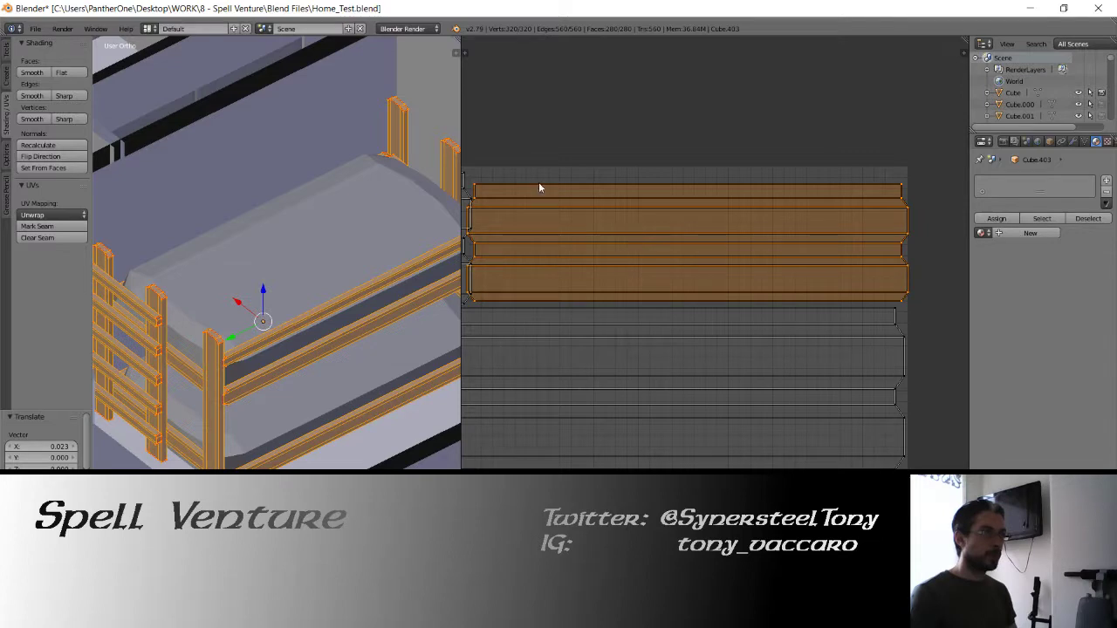
pyautogui.press('s')
pyautogui.click(543, 189)
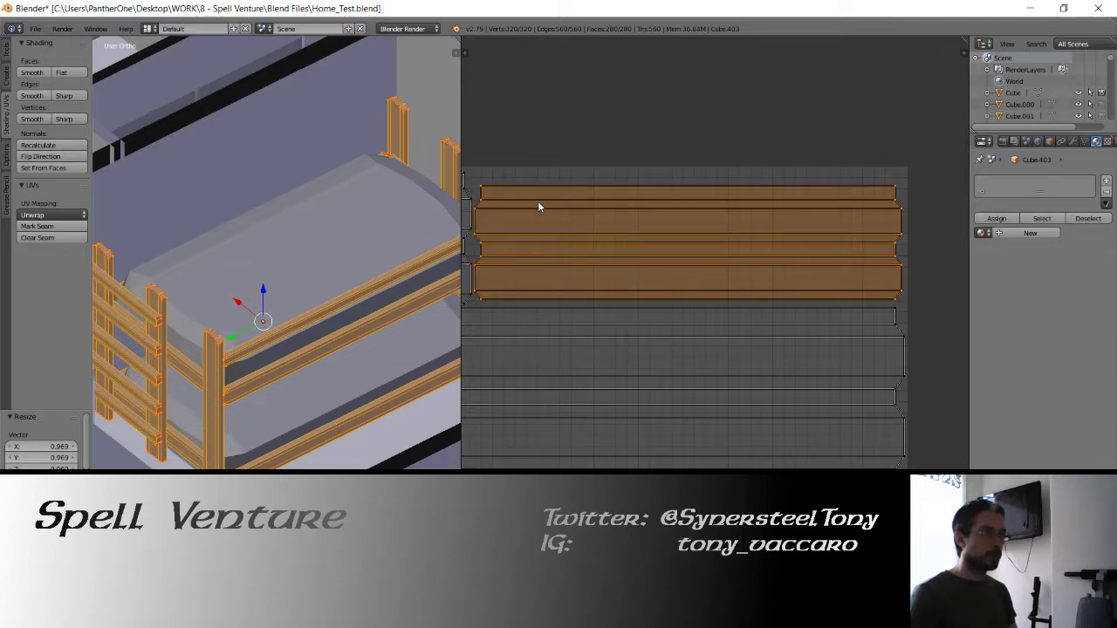
pyautogui.press('g')
pyautogui.click(544, 203)
pyautogui.press('s')
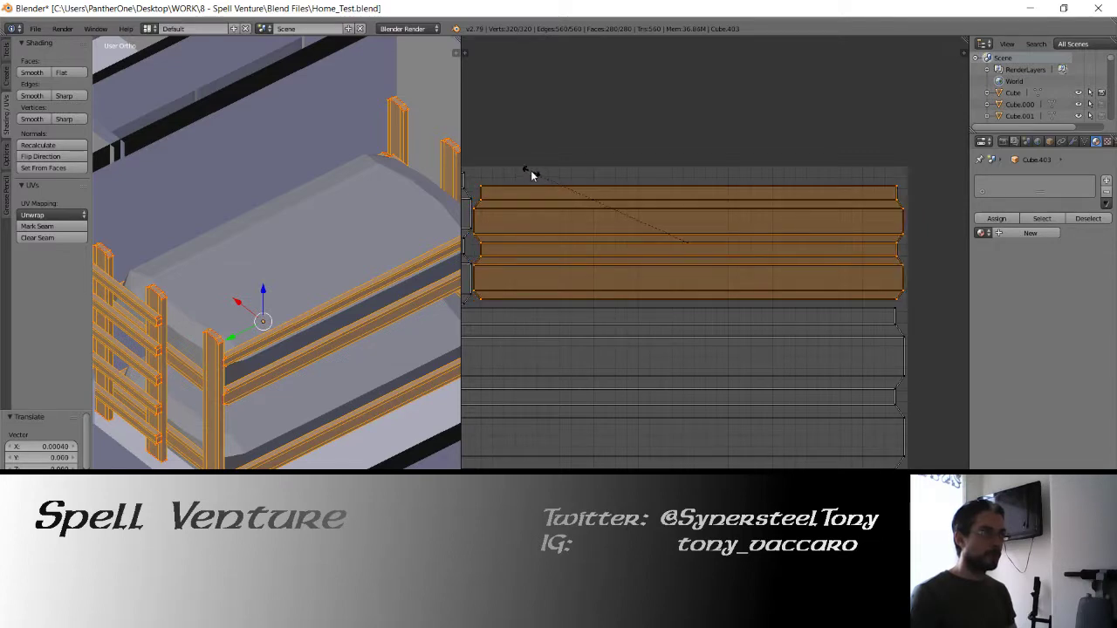
pyautogui.click(530, 168)
# Check the complete UV layout of the bunk-bed frame, return to Object Mode and save Home_Test.blend over the existing file.
pyautogui.press('Tab')
pyautogui.scroll(3, 597, 324)
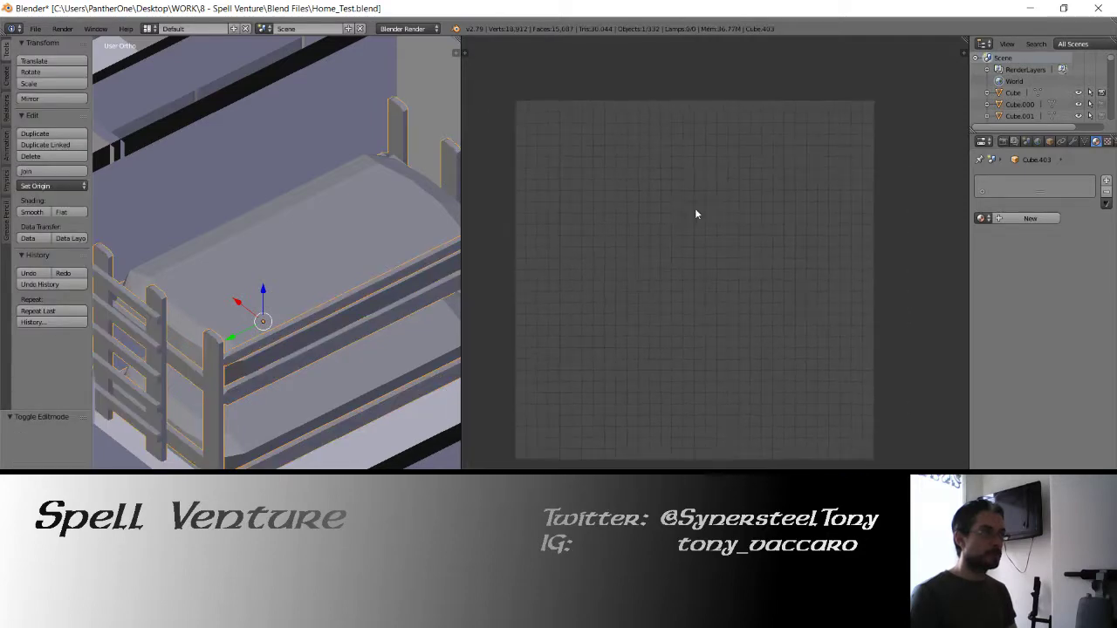
pyautogui.press('Tab')
pyautogui.moveTo(317, 292); pyautogui.dragTo(391, 246, button='middle')
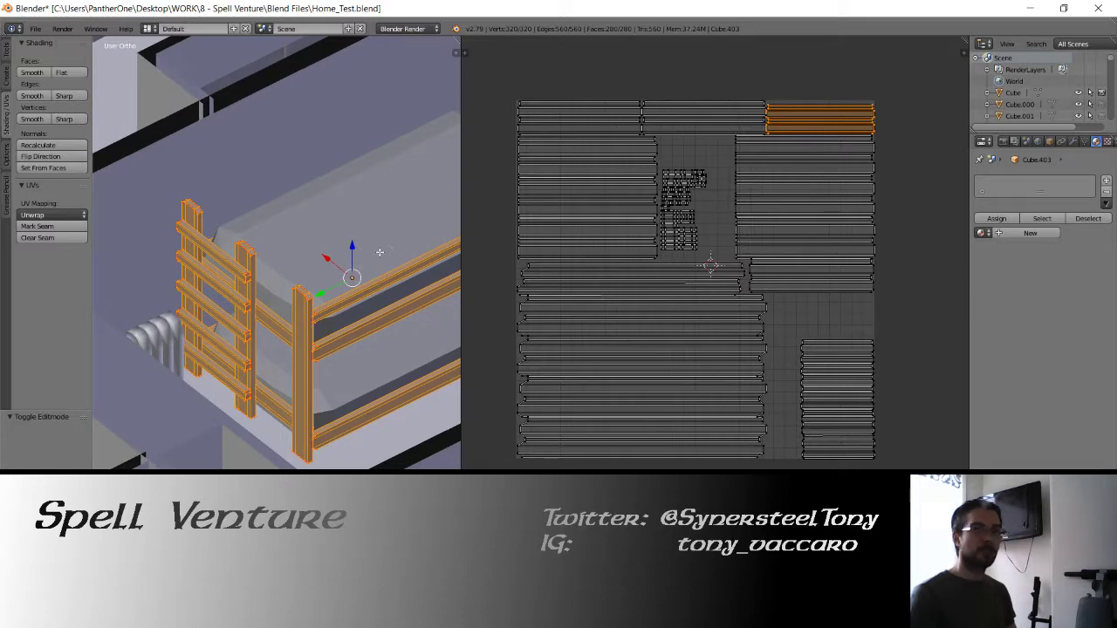
pyautogui.press('Tab')
pyautogui.hotkey('ctrl', 's')
pyautogui.click(354, 267)
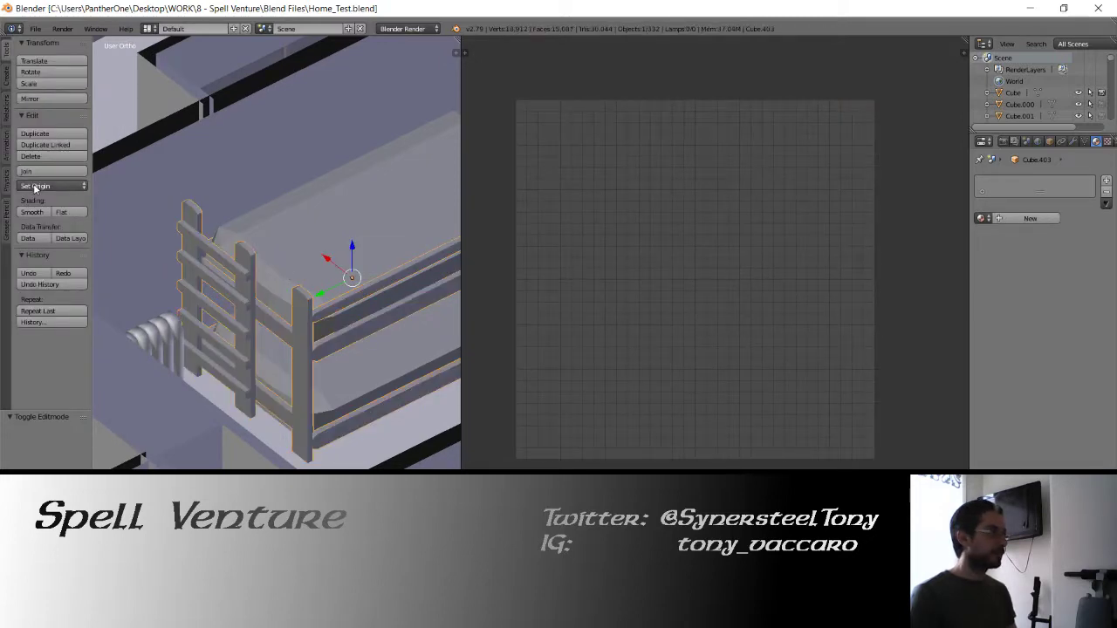
# Try setting the bunk-bed frame's origin to the 3D cursor.
pyautogui.click(35, 187)
pyautogui.click(174, 225)
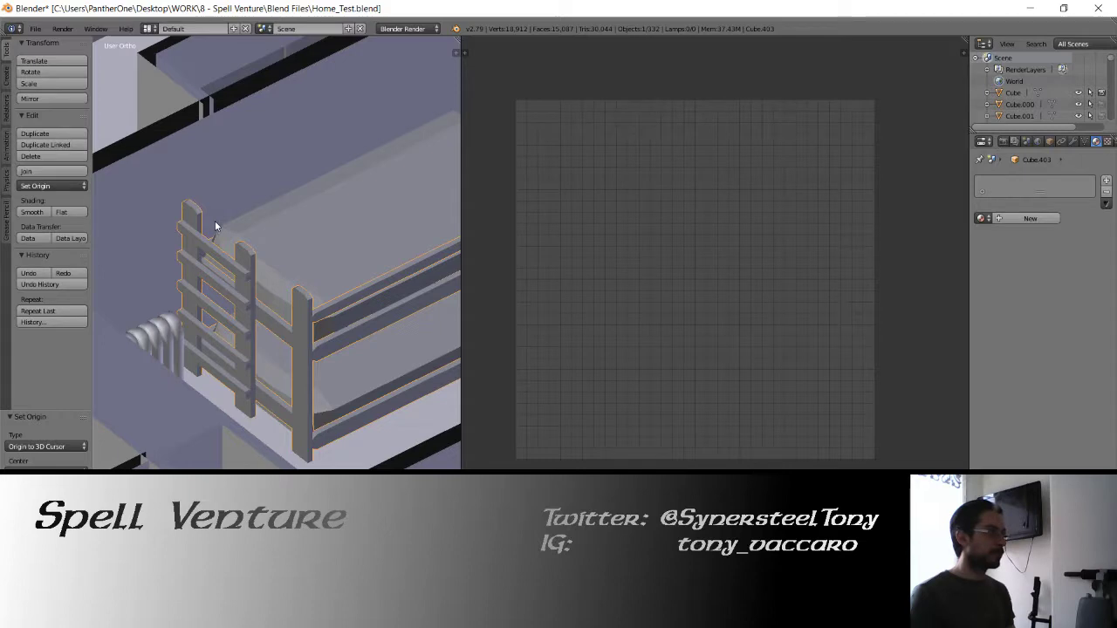
pyautogui.hotkey('ctrl', 'space')
# Export the selected bunk-bed frame as FBX into the Home - FBXs folder, overwriting bed_brother.fbx.
pyautogui.click(35, 28)
pyautogui.moveTo(53, 261)
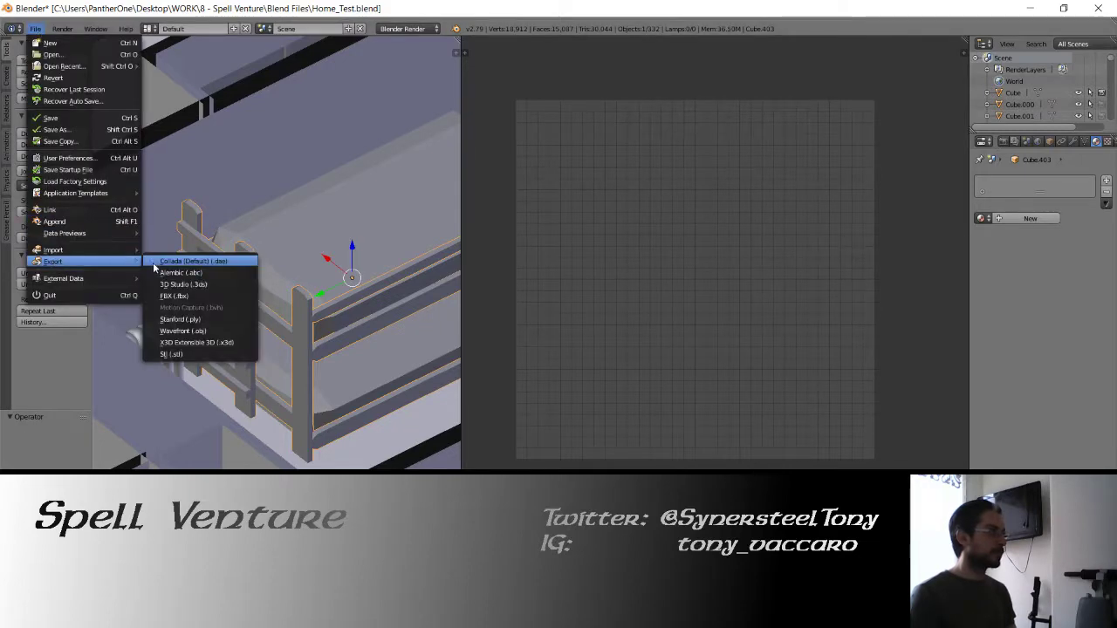
pyautogui.click(170, 297)
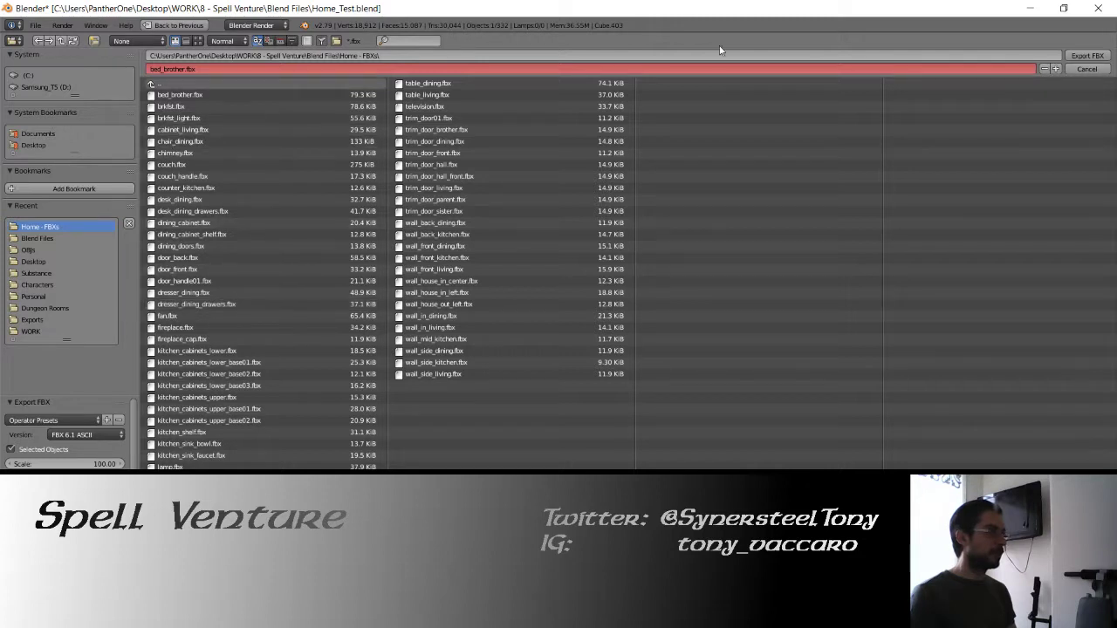
pyautogui.click(1091, 56)
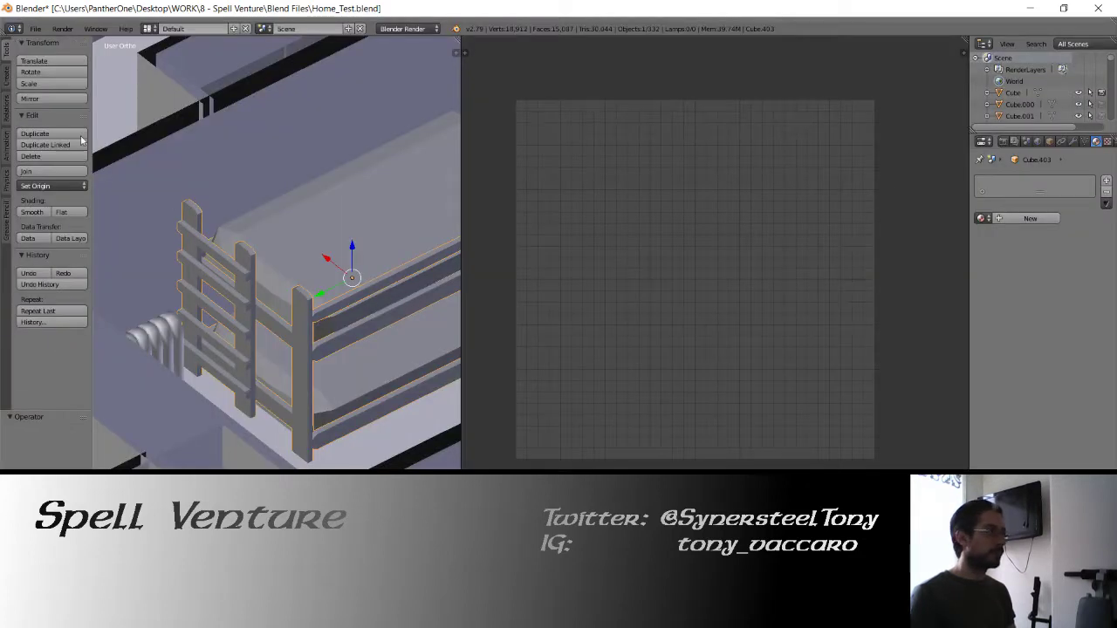
# Set the bunk-bed frame's origin to the 3D cursor and save the blend file.
pyautogui.click(50, 186)
pyautogui.click(61, 227)
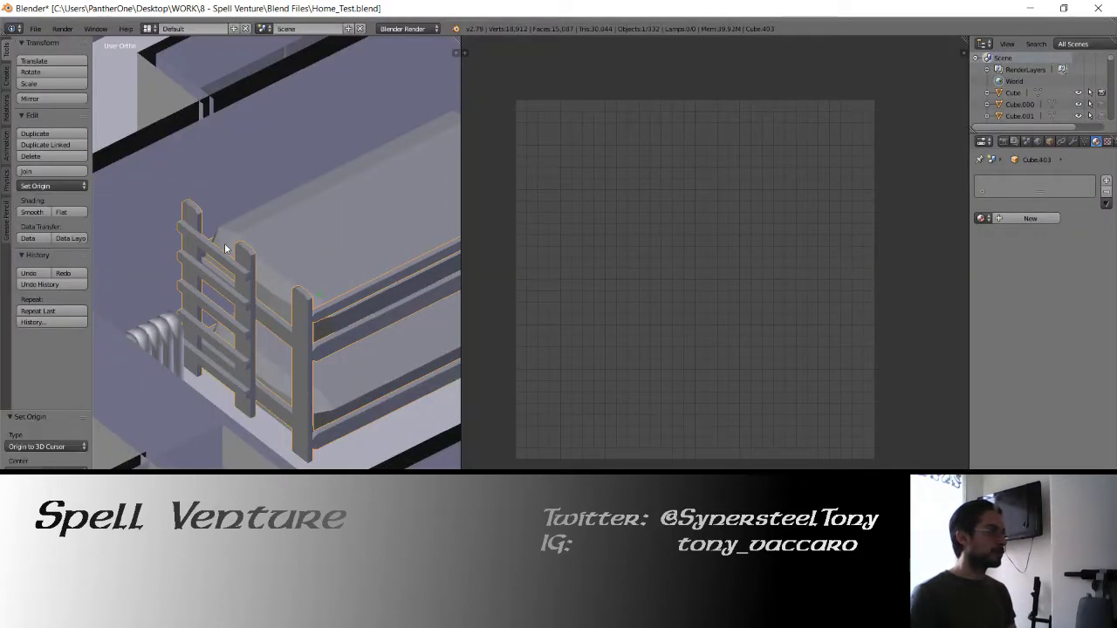
pyautogui.press('Tab')
pyautogui.rightClick(226, 244)
pyautogui.press('a')
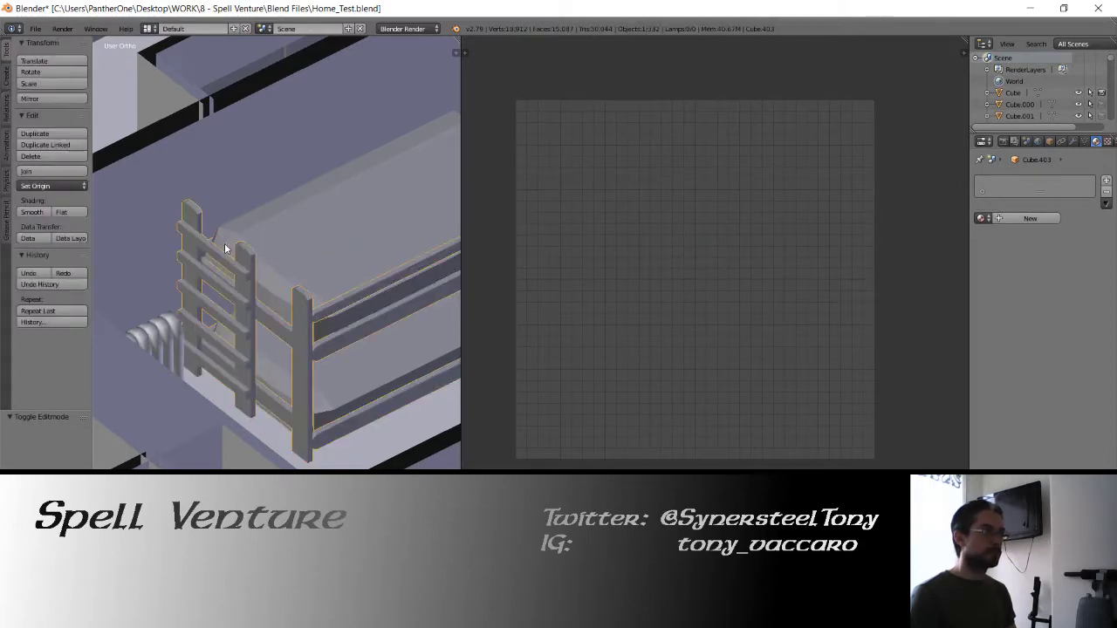
pyautogui.press('a')
pyautogui.press('a')
pyautogui.press('a')
pyautogui.press('Tab')
pyautogui.click(35, 28)
pyautogui.click(53, 118)
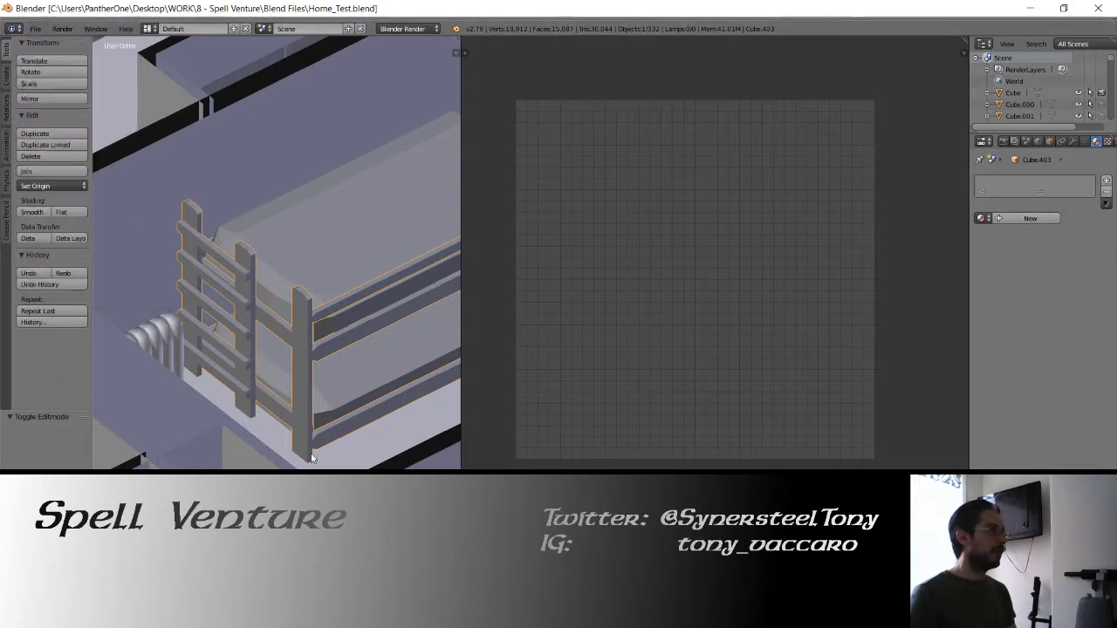
# In File Explorer, copy Home_Test from Blend Files into the Models folder, replacing the existing file, and switch to Unity.
pyautogui.hotkey('alt', 'Tab')
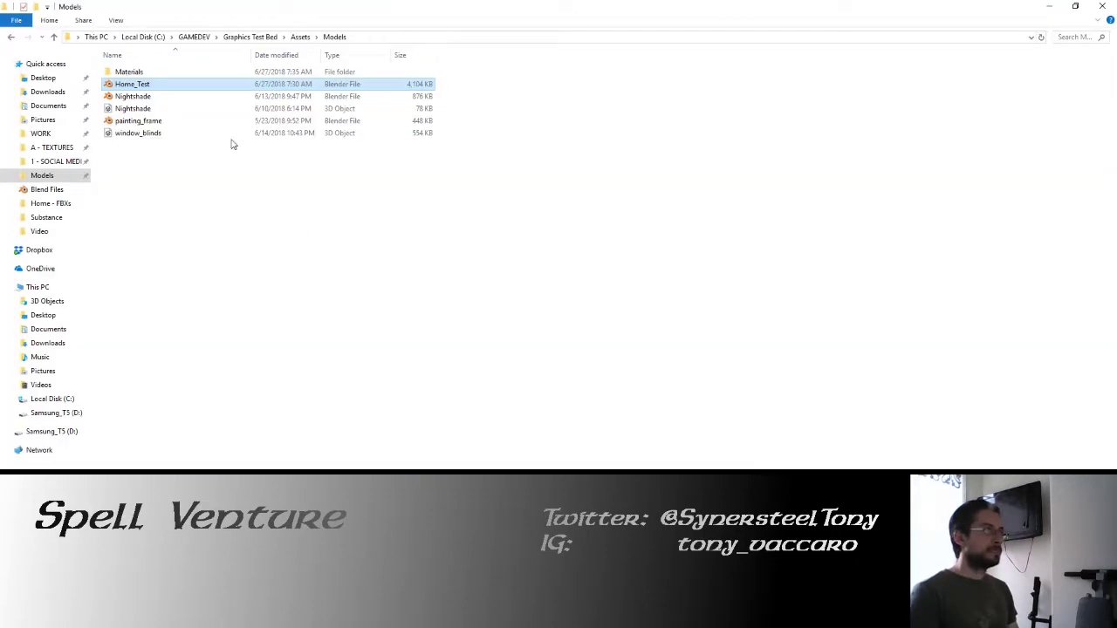
pyautogui.click(57, 193)
pyautogui.scroll(-5, 267, 400)
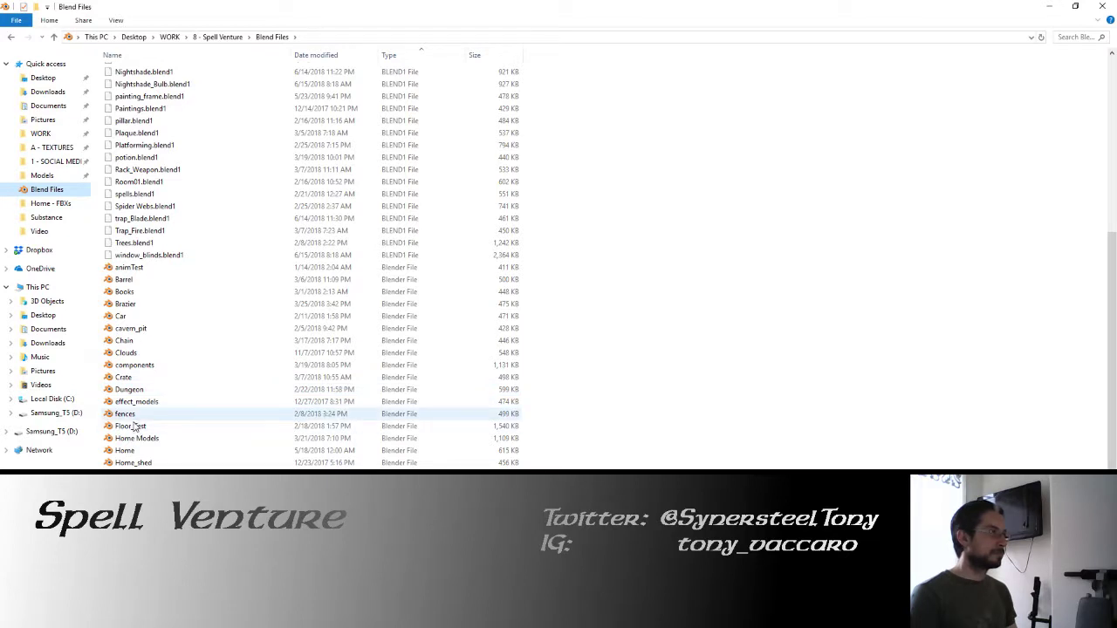
pyautogui.rightClick(135, 466)
pyautogui.click(164, 409)
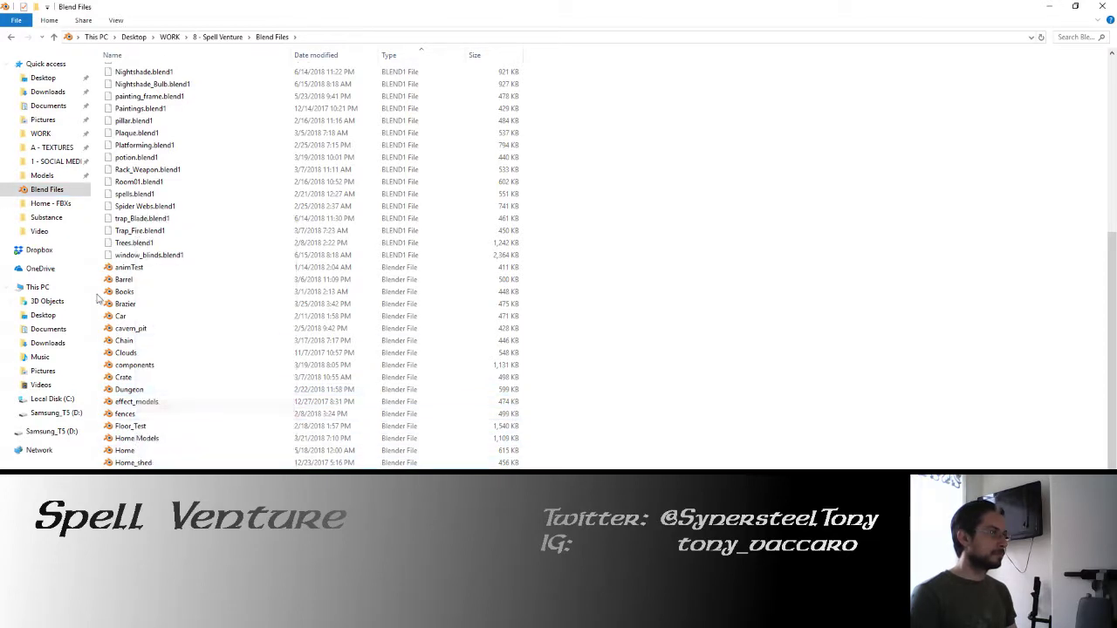
pyautogui.click(42, 176)
pyautogui.rightClick(193, 221)
pyautogui.click(219, 300)
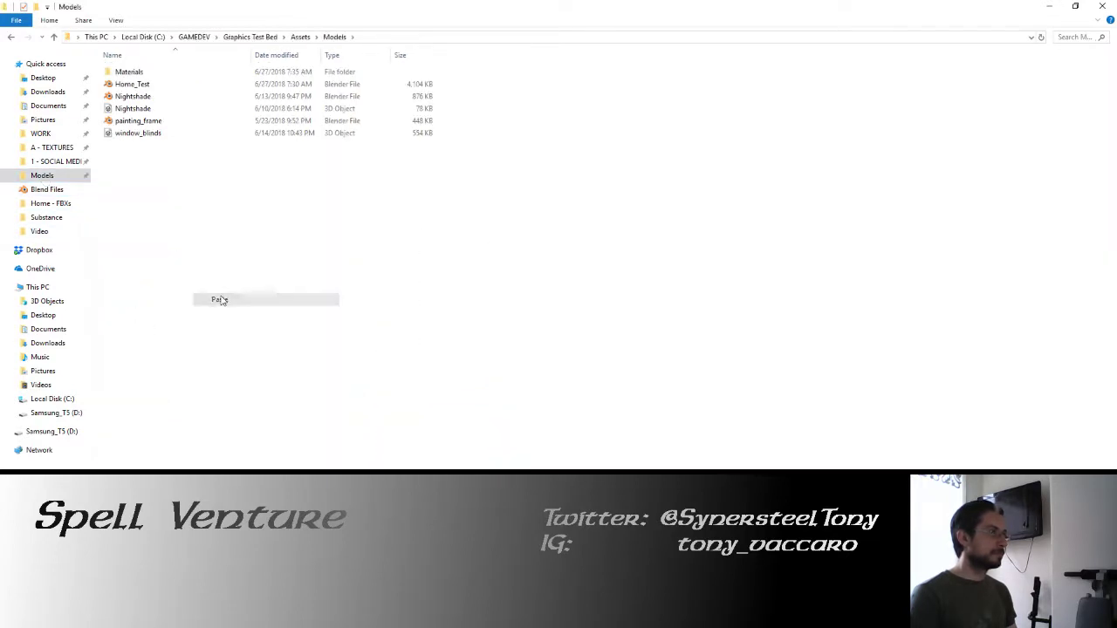
pyautogui.click(524, 224)
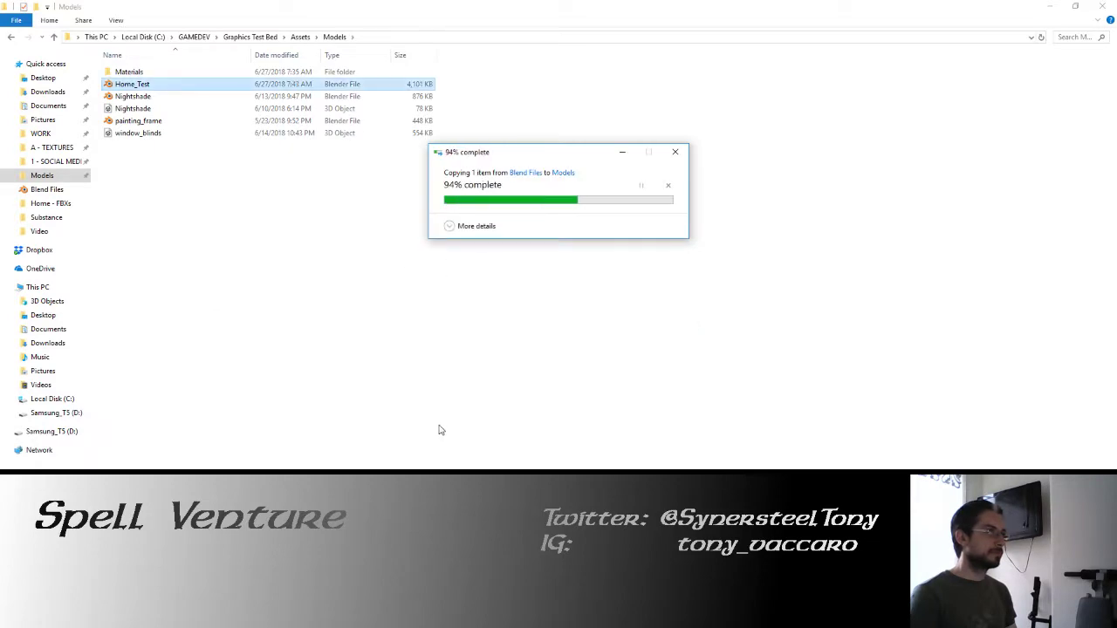
pyautogui.click(437, 616)
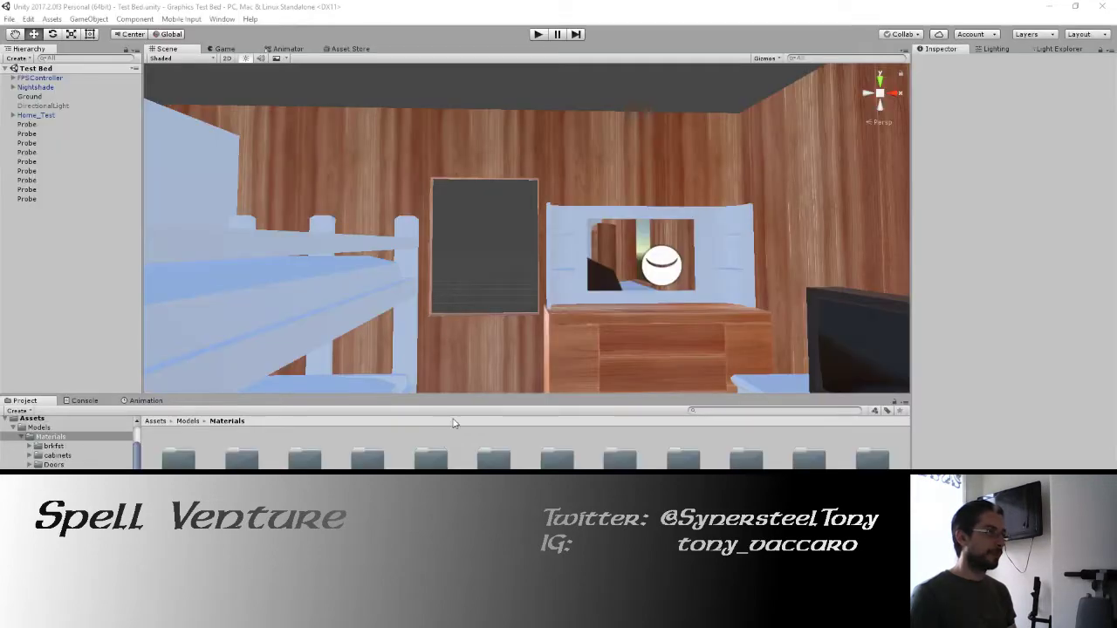
# Switch to Substance Painter and create a new Unity 5 project at 2048 resolution from bed_brother.fbx, discarding the open project's changes.
pyautogui.hotkey('alt', 'Tab')
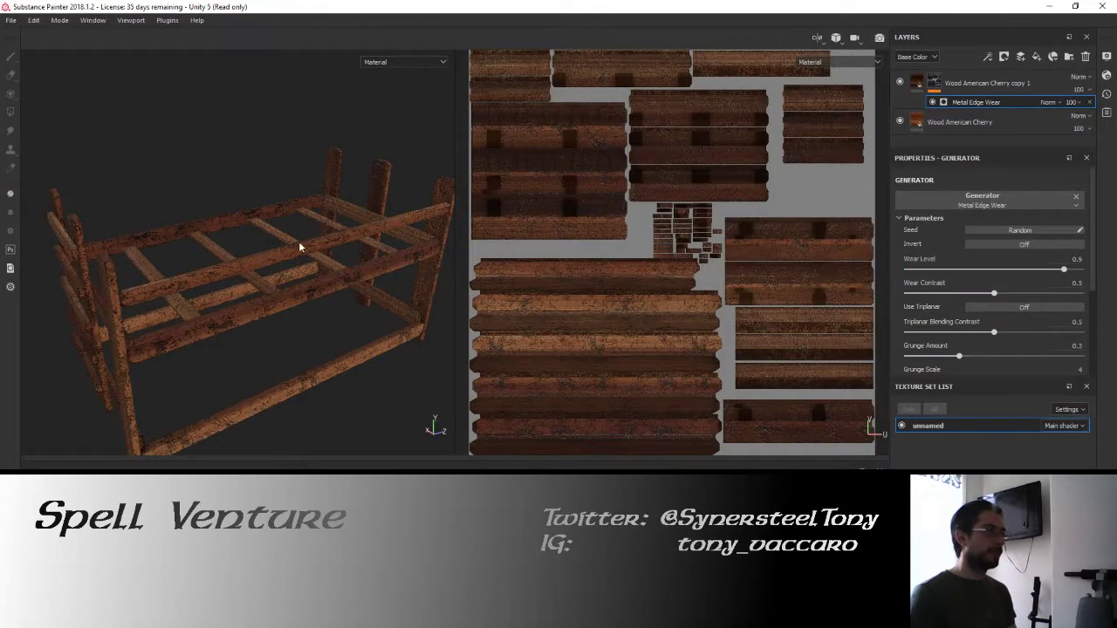
pyautogui.click(12, 19)
pyautogui.click(26, 33)
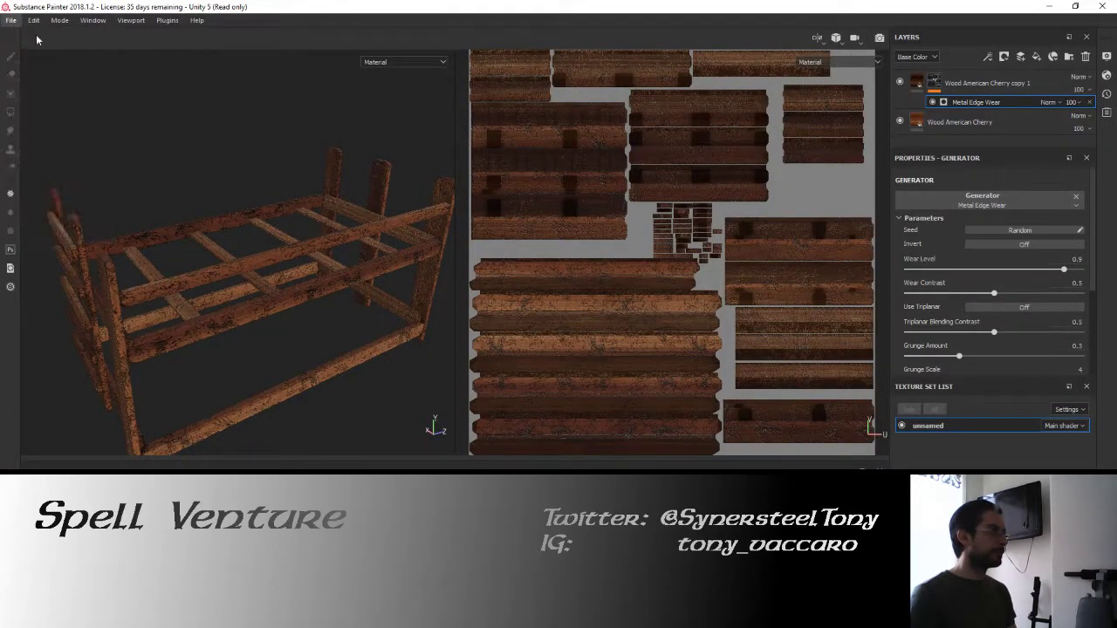
pyautogui.click(665, 196)
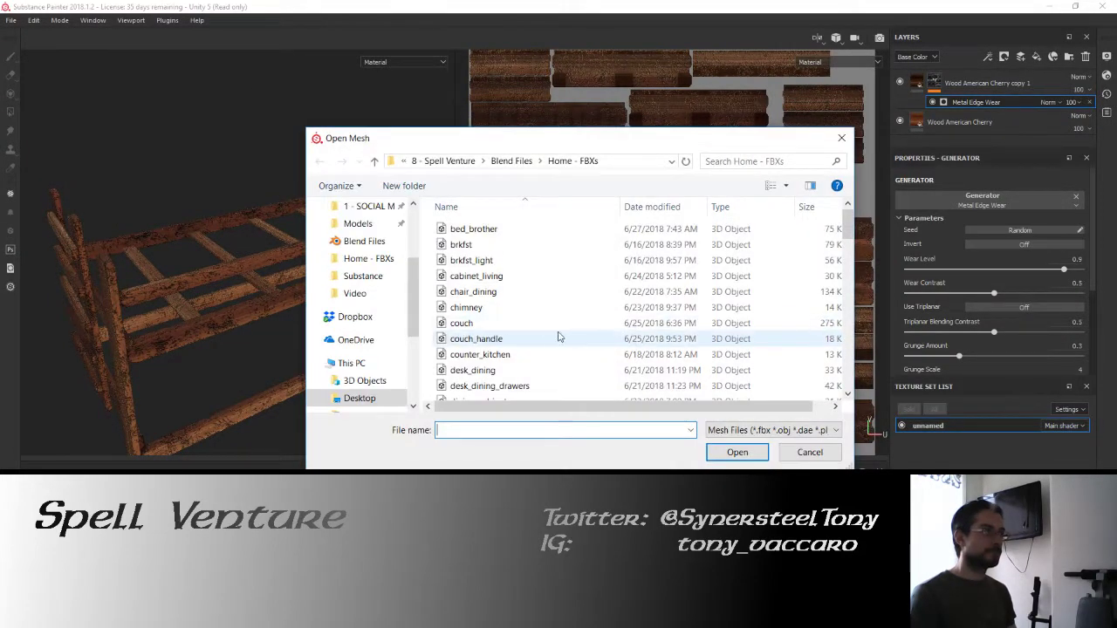
pyautogui.doubleClick(487, 230)
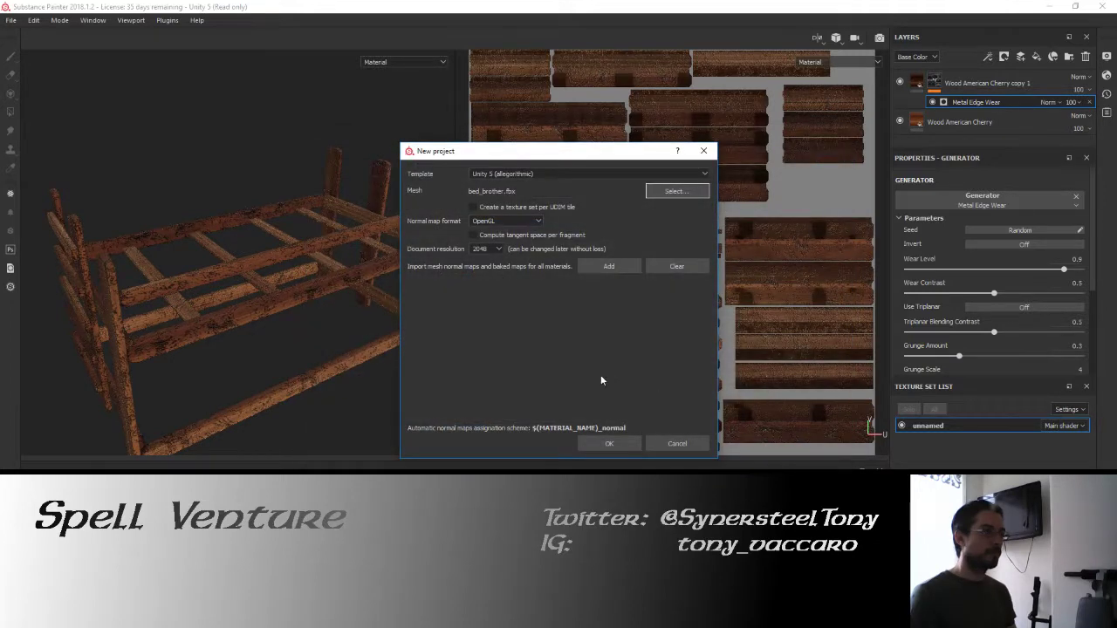
pyautogui.click(608, 445)
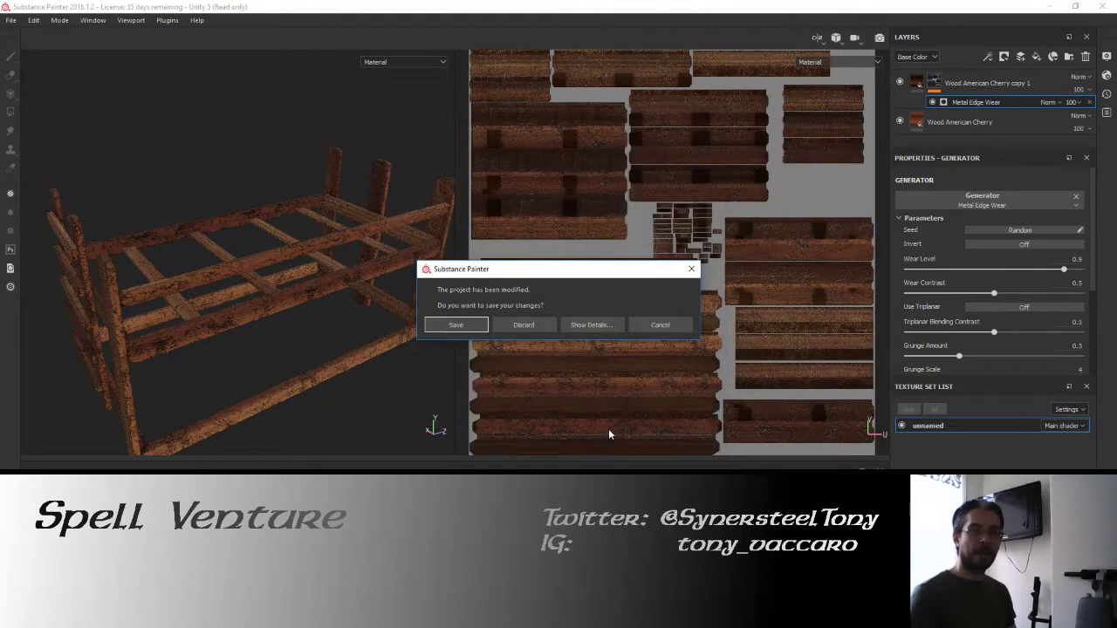
pyautogui.click(525, 326)
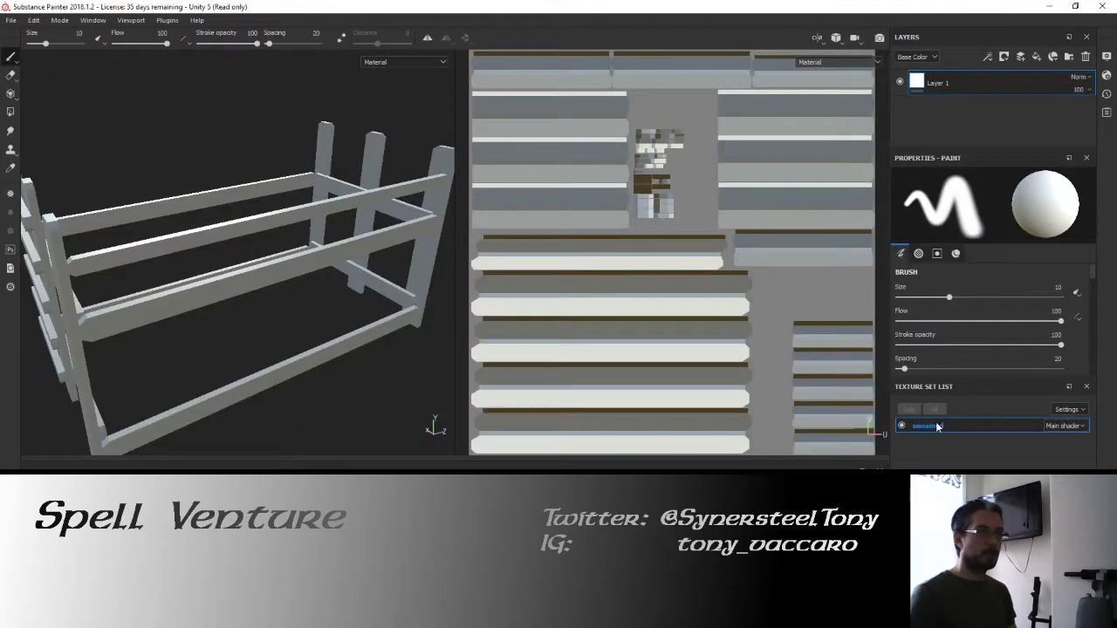
# Rename the unnamed texture set as main.
pyautogui.write('main')
pyautogui.press('Return')
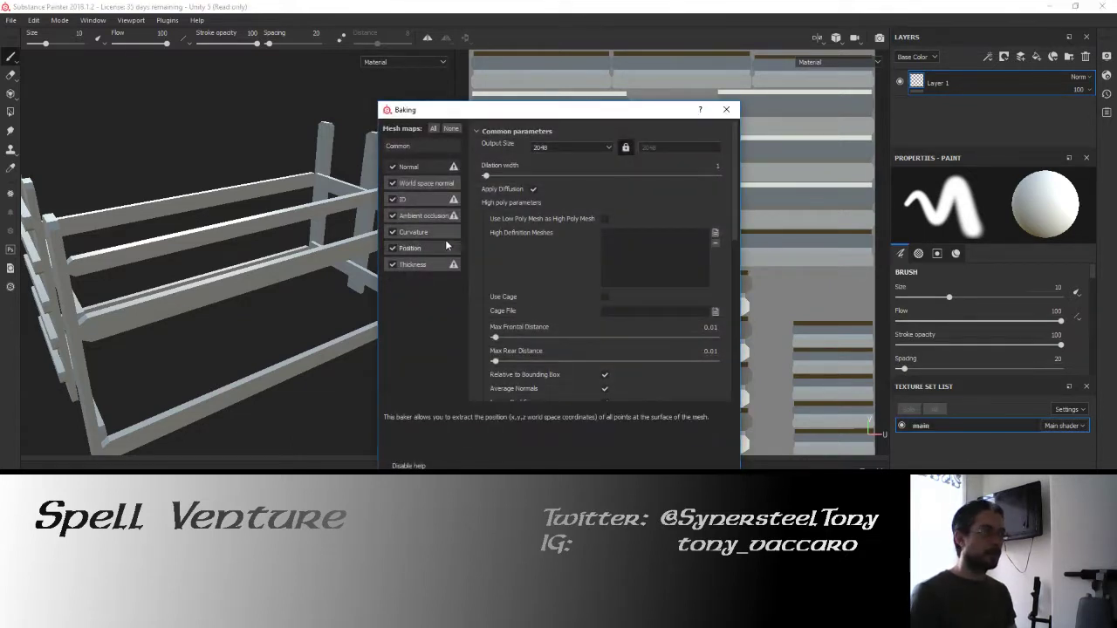
# Set the curvature baker's algorithm to Per Vertex and bake the mesh maps at 2048.
pyautogui.click(444, 233)
pyautogui.moveTo(604, 170); pyautogui.dragTo(631, 171)
pyautogui.click(684, 144)
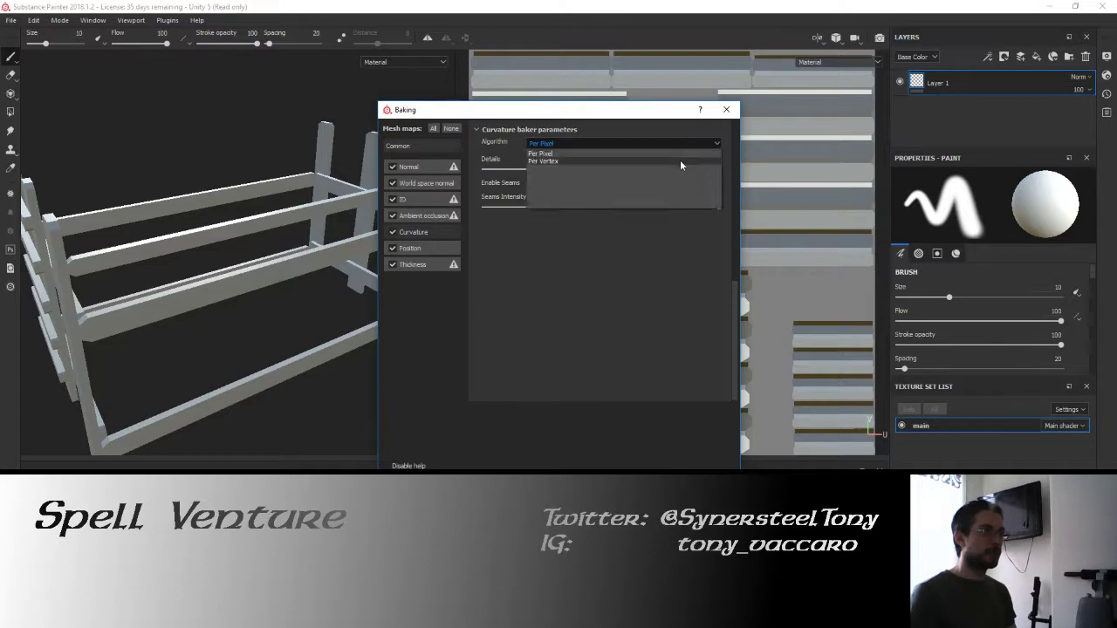
pyautogui.click(680, 158)
pyautogui.click(635, 487)
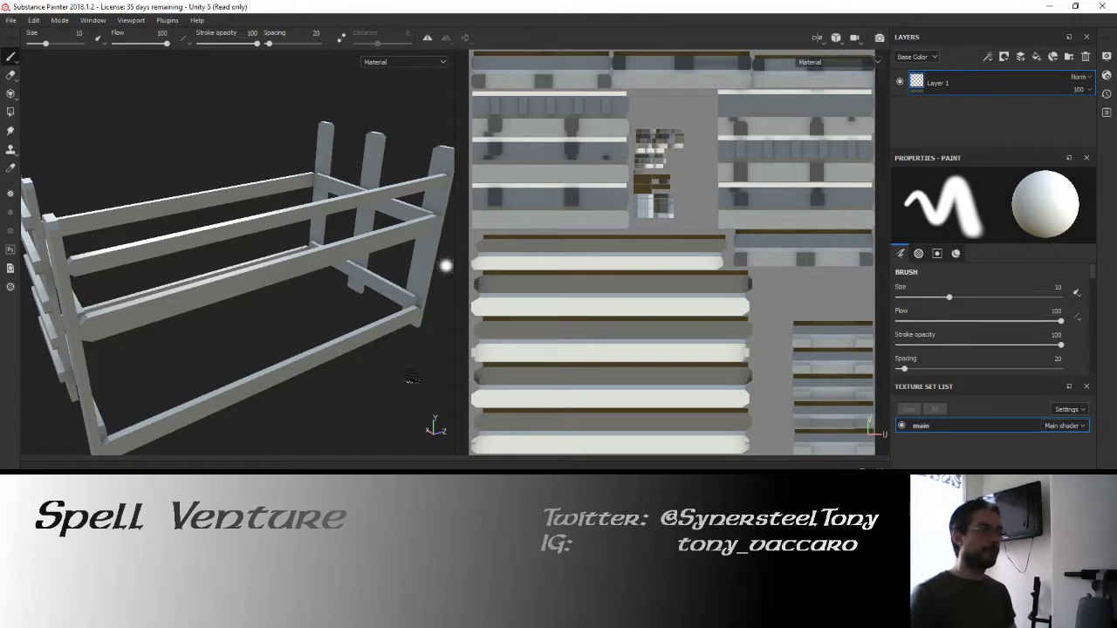
# Apply the Wood American Cherry material to the bed frame as a fill layer and delete Layer 1.
pyautogui.moveTo(160, 463); pyautogui.dragTo(276, 381)
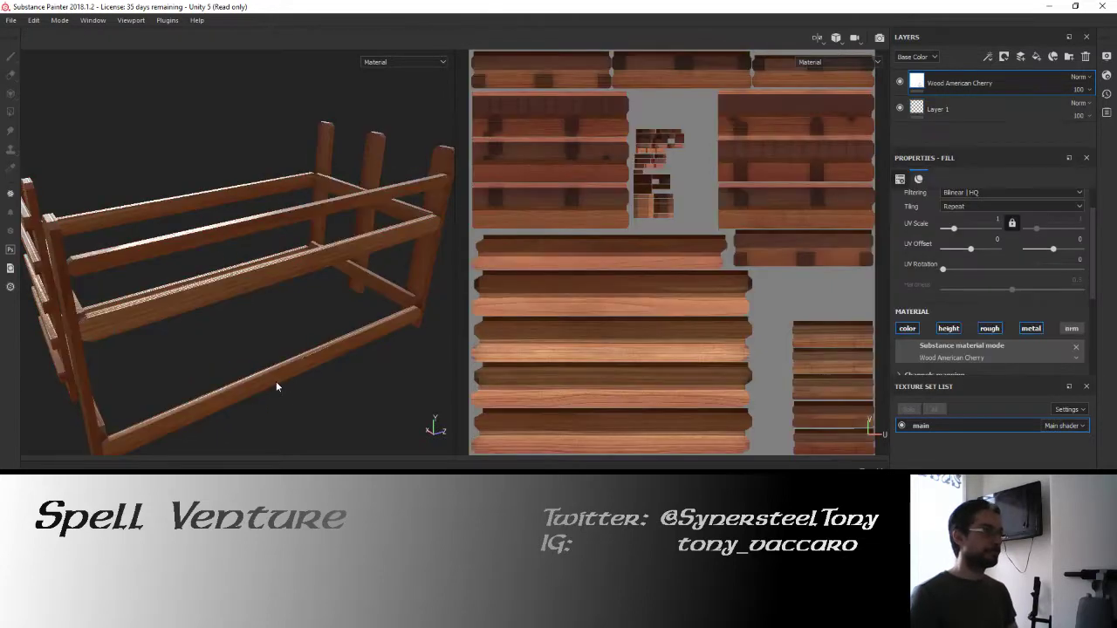
pyautogui.click(918, 111)
pyautogui.press('Delete')
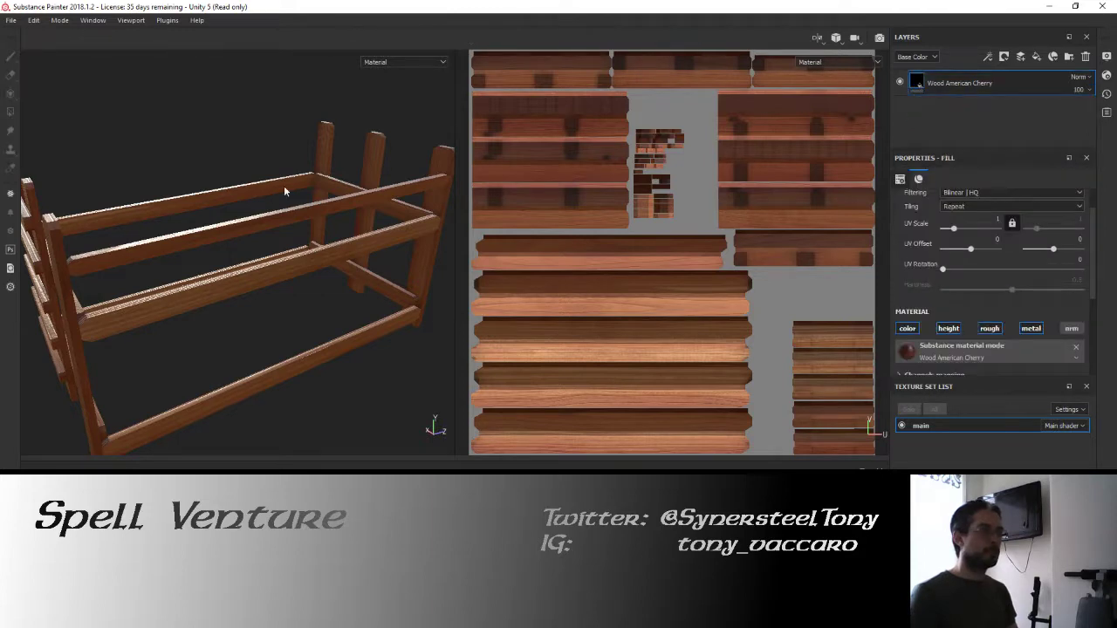
# Add a white mask with a Metal Edge Wear generator to the Wood American Cherry layer.
pyautogui.keyDown('alt'); pyautogui.moveTo(285, 187); pyautogui.dragTo(266, 221); pyautogui.keyUp('alt')
pyautogui.scroll(5, 299, 231)
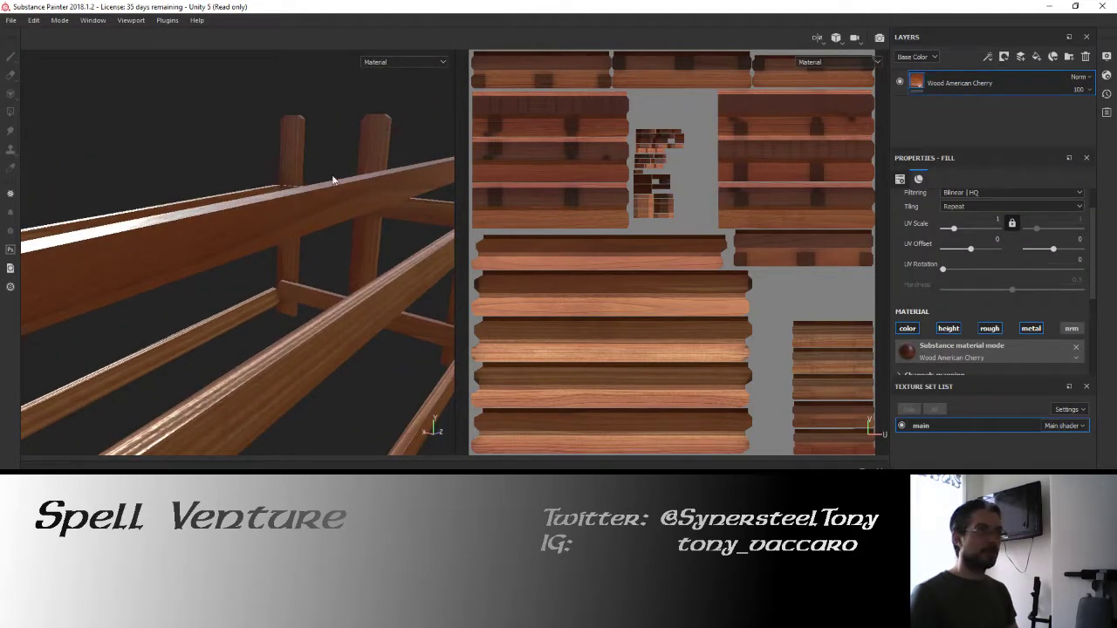
pyautogui.scroll(3, 279, 211)
pyautogui.rightClick(920, 85)
pyautogui.click(935, 95)
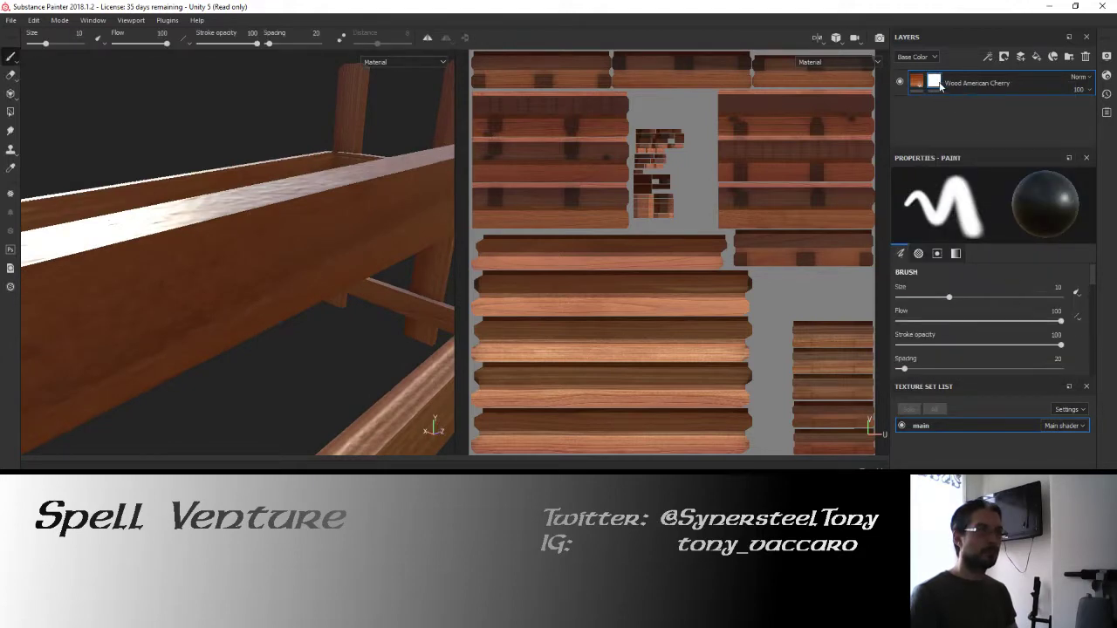
pyautogui.rightClick(940, 85)
pyautogui.click(945, 287)
pyautogui.click(970, 199)
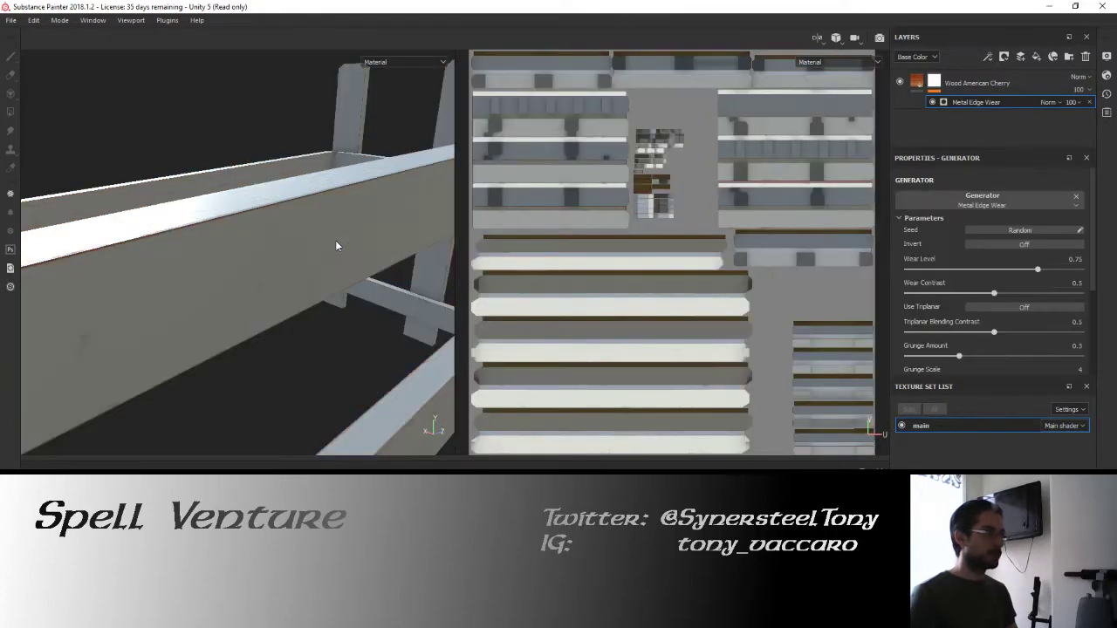
# Invert the Metal Edge Wear generator, set its wear level to 0.97 and inspect the wear on the rails.
pyautogui.click(1026, 244)
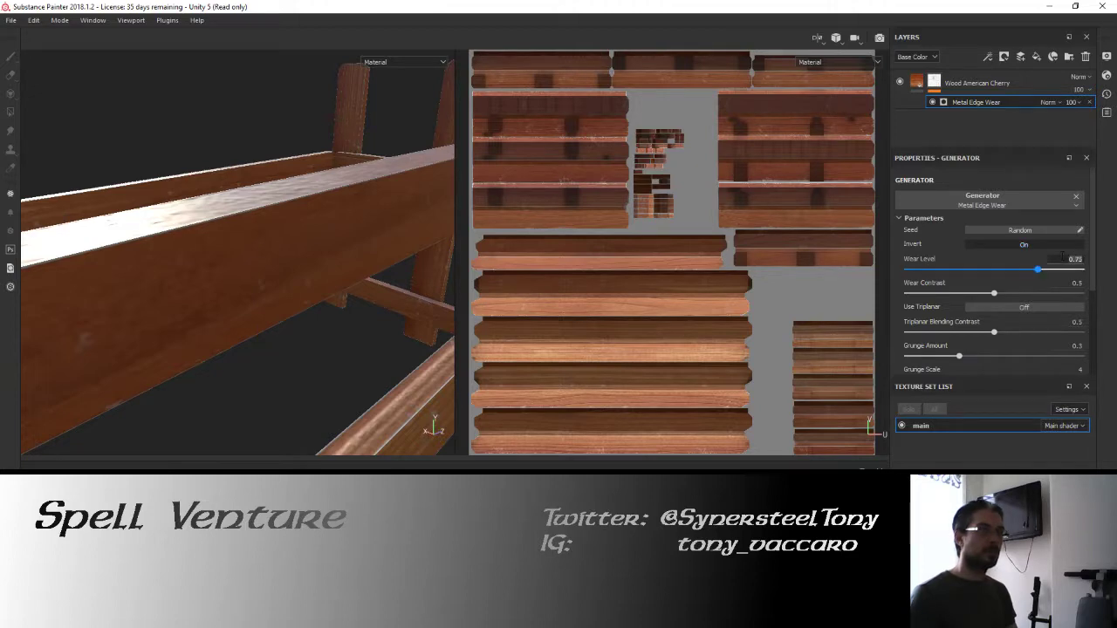
pyautogui.press('Return')
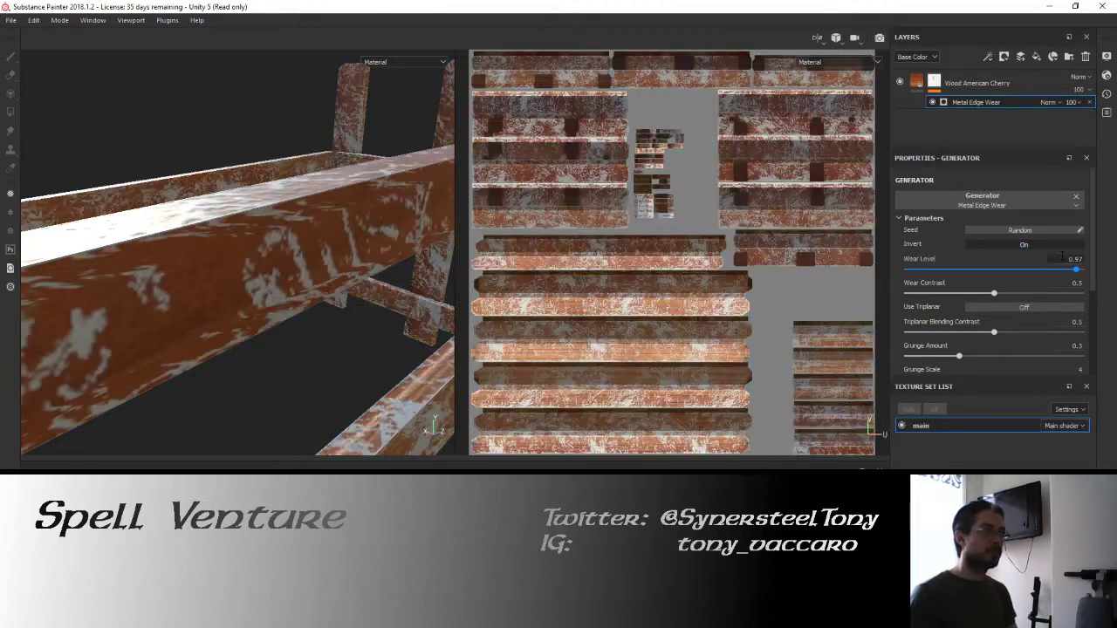
pyautogui.moveTo(222, 264)
pyautogui.keyDown('alt'); pyautogui.mouseDown()
pyautogui.moveTo(202, 264)
pyautogui.moveTo(231, 271)
pyautogui.mouseUp(); pyautogui.keyUp('alt')
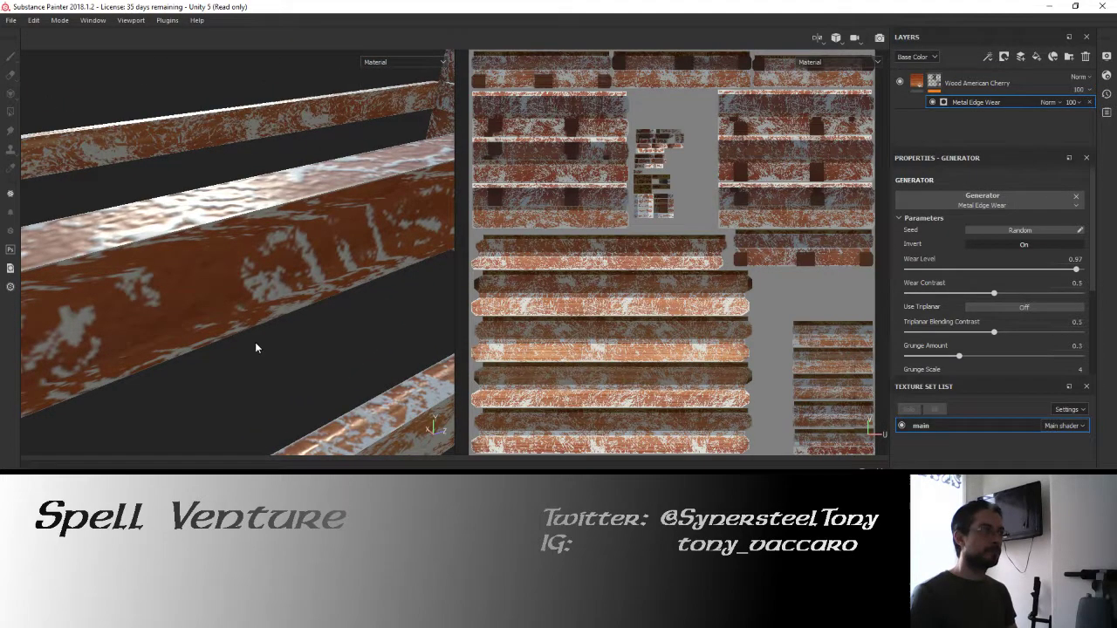
pyautogui.keyDown('alt'); pyautogui.moveTo(256, 348); pyautogui.dragTo(362, 262); pyautogui.keyUp('alt')
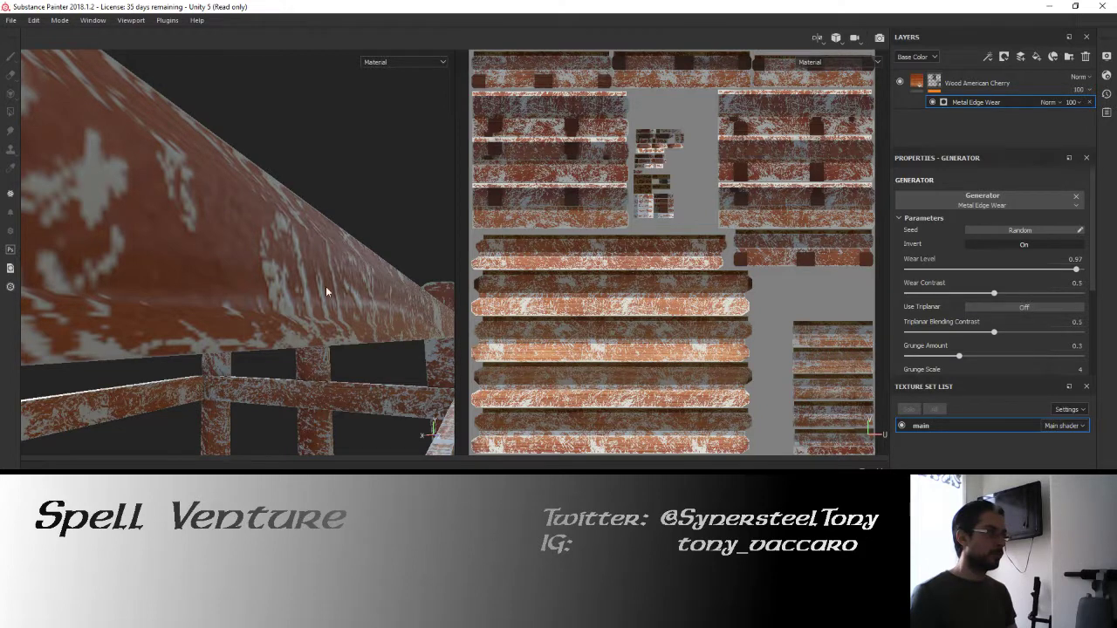
pyautogui.keyDown('alt'); pyautogui.moveTo(325, 292); pyautogui.dragTo(366, 319); pyautogui.keyUp('alt')
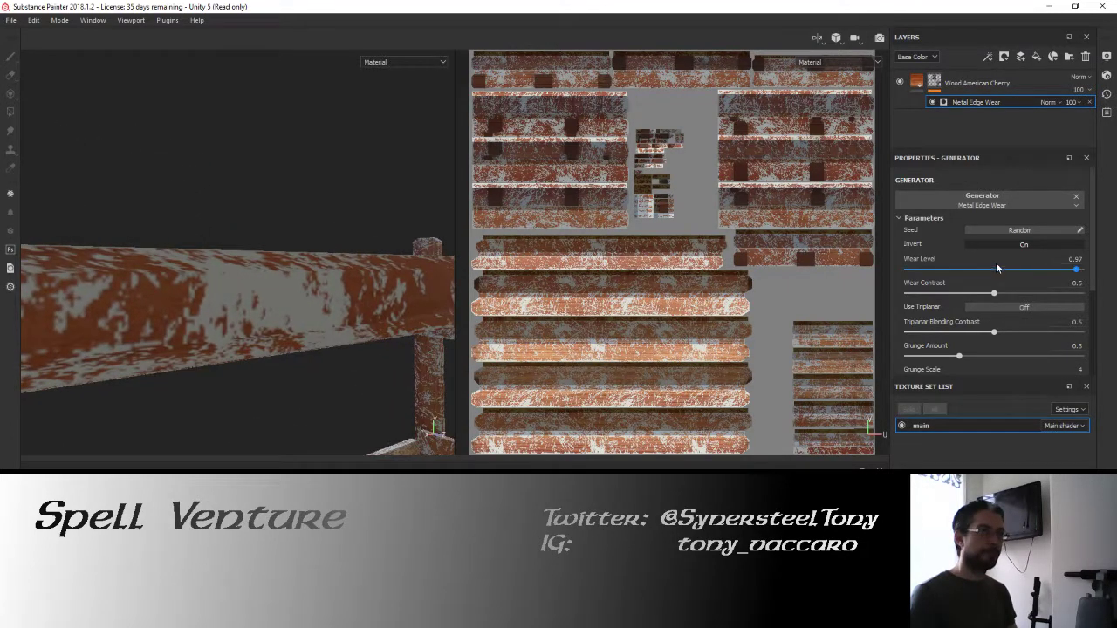
# Turn off the Metal Edge Wear generator's inversion and view the wear along the upper rails.
pyautogui.click(1023, 249)
pyautogui.moveTo(192, 291)
pyautogui.keyDown('alt'); pyautogui.mouseDown()
pyautogui.moveTo(51, 321)
pyautogui.moveTo(199, 321)
pyautogui.moveTo(204, 303)
pyautogui.moveTo(293, 349)
pyautogui.moveTo(205, 304)
pyautogui.mouseUp(); pyautogui.keyUp('alt')
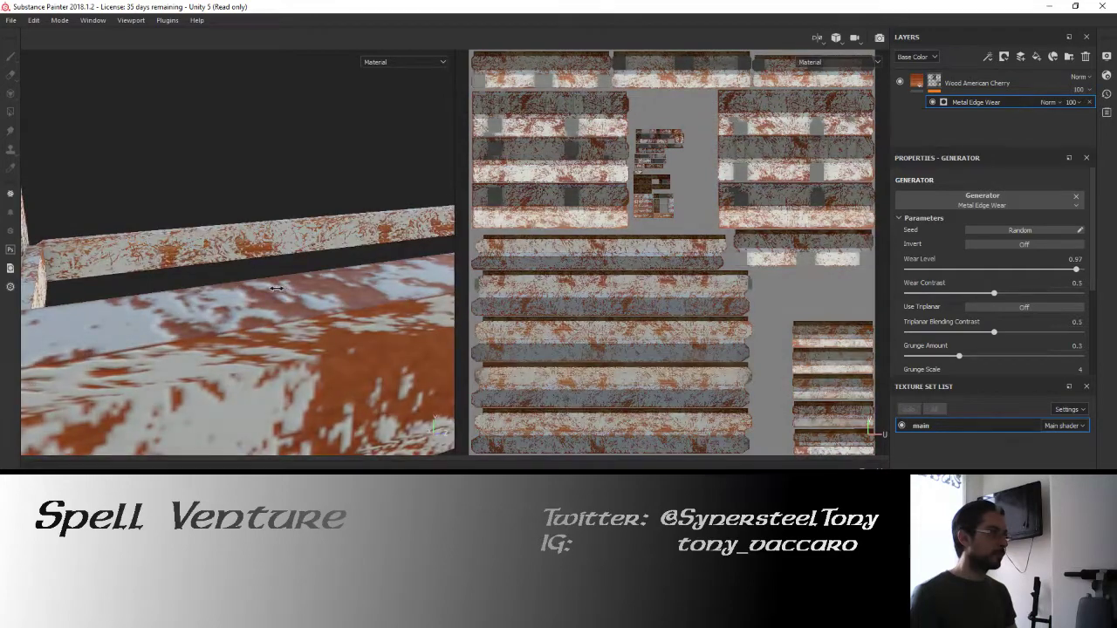
pyautogui.moveTo(308, 360)
pyautogui.keyDown('alt'); pyautogui.mouseDown()
pyautogui.moveTo(357, 318)
pyautogui.moveTo(158, 306)
pyautogui.moveTo(490, 312)
pyautogui.moveTo(331, 349)
pyautogui.moveTo(350, 402)
pyautogui.mouseUp(); pyautogui.keyUp('alt')
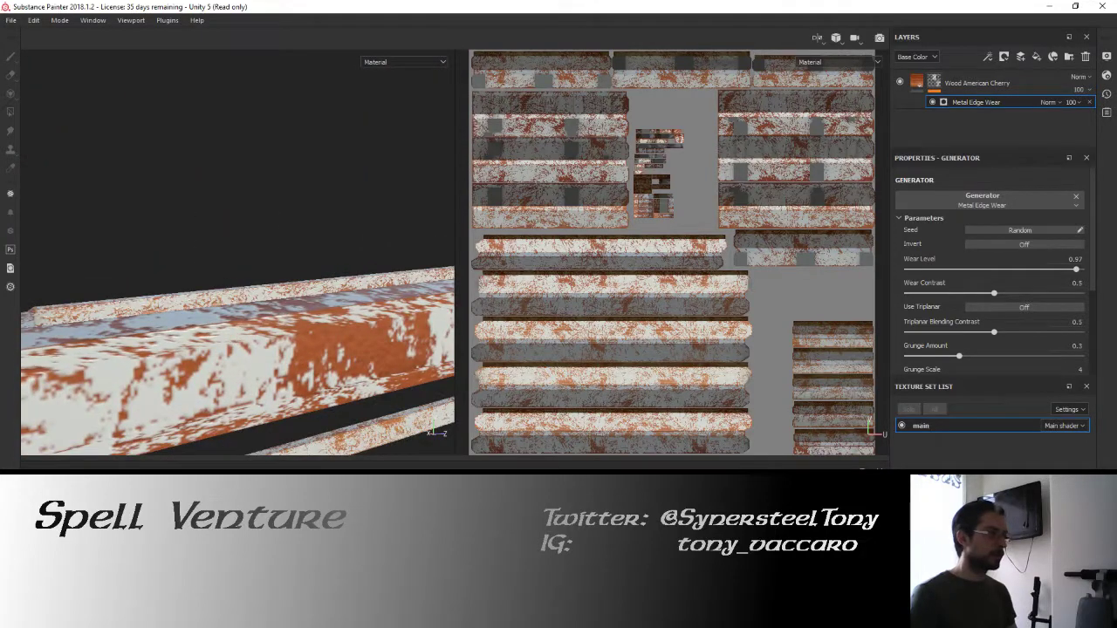
# Switch to Blender and examine the bed frame's mesh edges at the post and rail alongside its UV layout.
pyautogui.hotkey('alt', 'Tab')
pyautogui.press('Tab')
pyautogui.scroll(-5, 367, 349)
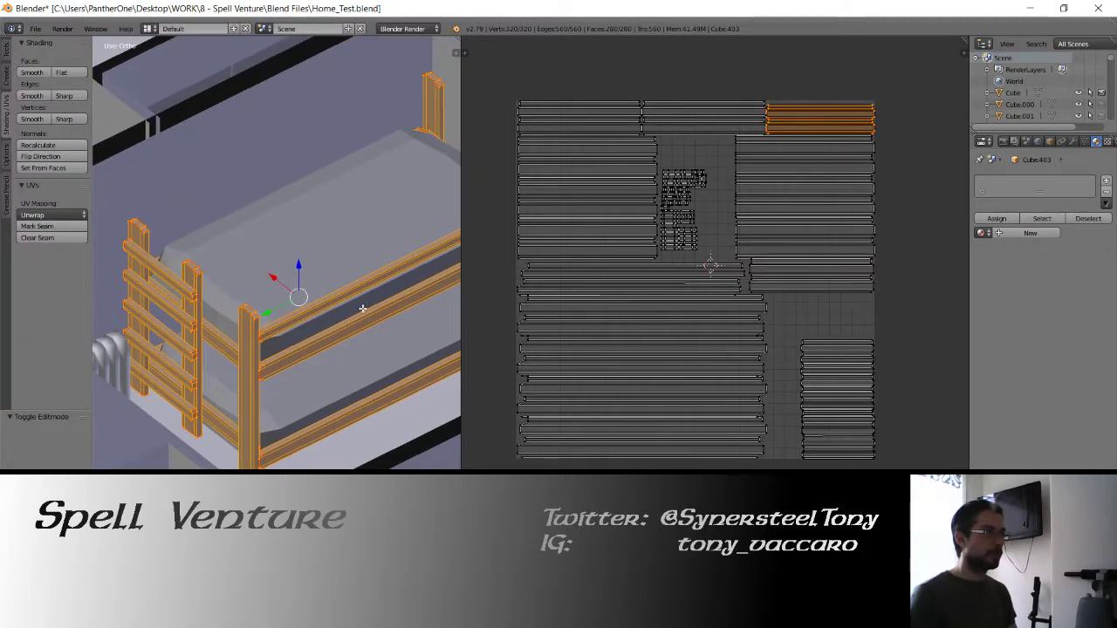
pyautogui.scroll(10, 372, 309)
pyautogui.moveTo(369, 324)
pyautogui.mouseDown(button='middle')
pyautogui.moveTo(326, 309)
pyautogui.moveTo(360, 307)
pyautogui.mouseUp(button='middle')
pyautogui.scroll(4, 325, 293)
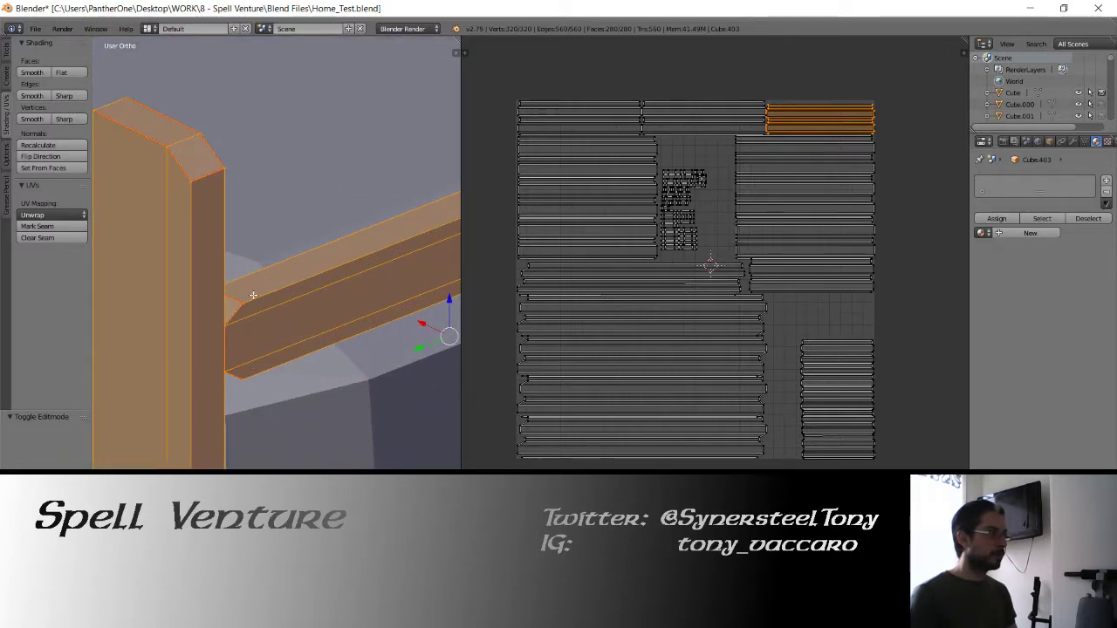
pyautogui.press('a')
pyautogui.press('u')
pyautogui.press('Escape')
pyautogui.hotkey('ctrl', 'z')
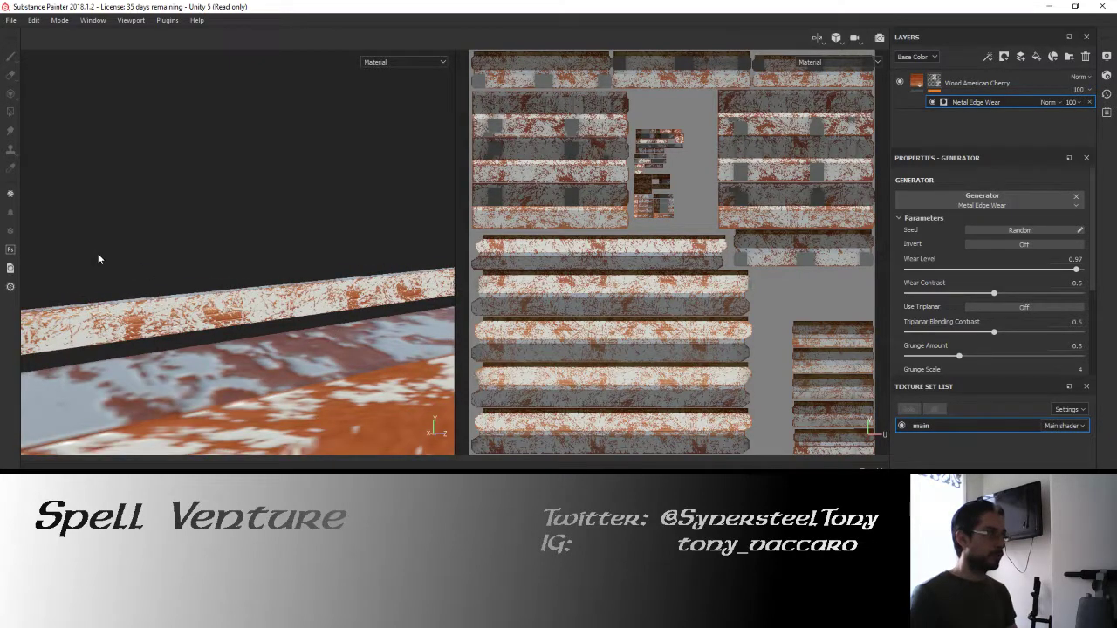
# In Substance Painter, examine the edge wear on the bed's rails and on the matching UV islands.
pyautogui.keyDown('alt'); pyautogui.moveTo(113, 260); pyautogui.dragTo(203, 310); pyautogui.keyUp('alt')
pyautogui.scroll(-10, 338, 251)
pyautogui.scroll(6, 272, 269)
pyautogui.scroll(-3, 255, 274)
pyautogui.keyDown('alt'); pyautogui.moveTo(295, 241); pyautogui.dragTo(331, 242, button='middle'); pyautogui.keyUp('alt')
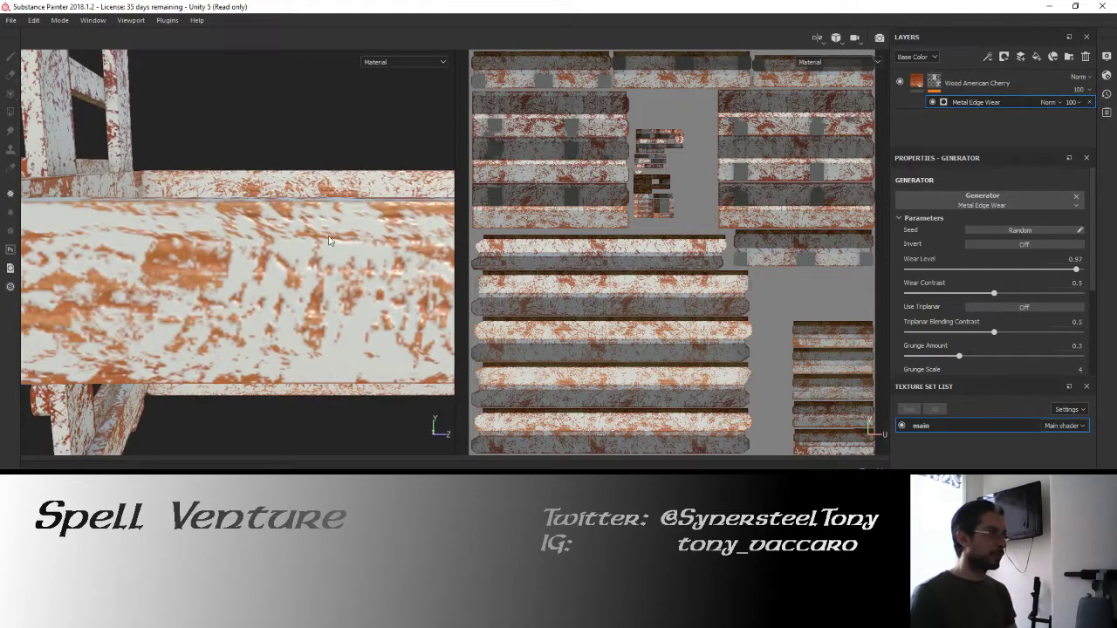
pyautogui.keyDown('alt'); pyautogui.moveTo(294, 257); pyautogui.dragTo(284, 251); pyautogui.keyUp('alt')
pyautogui.keyDown('alt'); pyautogui.moveTo(155, 225); pyautogui.dragTo(185, 229, button='middle'); pyautogui.keyUp('alt')
pyautogui.keyDown('alt'); pyautogui.moveTo(185, 228); pyautogui.dragTo(209, 237, button='right'); pyautogui.keyUp('alt')
pyautogui.scroll(2, 207, 234)
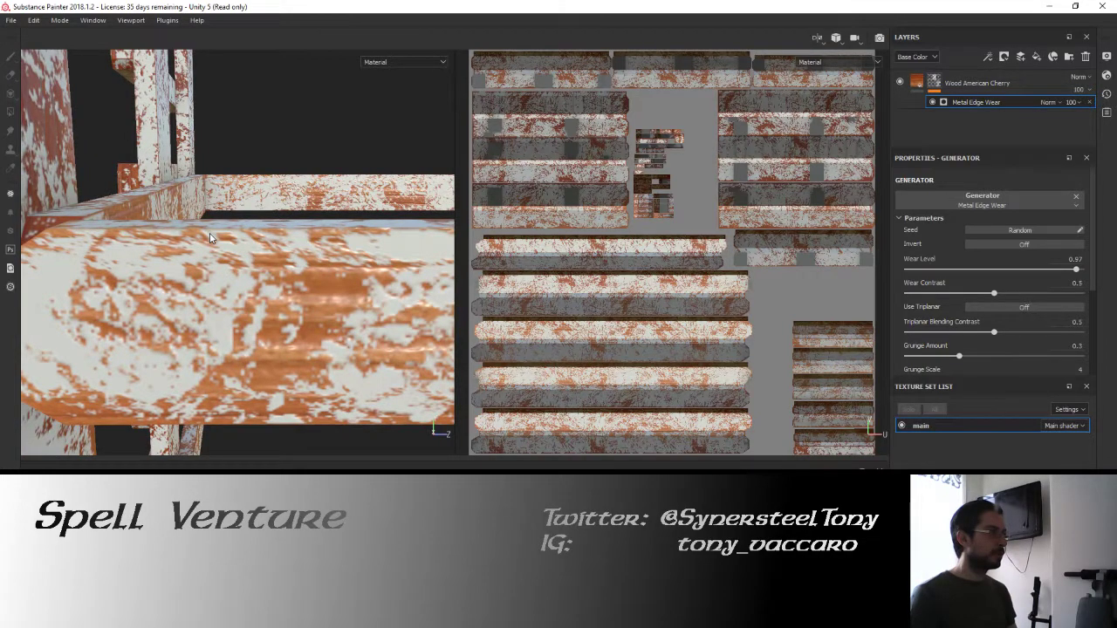
pyautogui.scroll(-5, 211, 238)
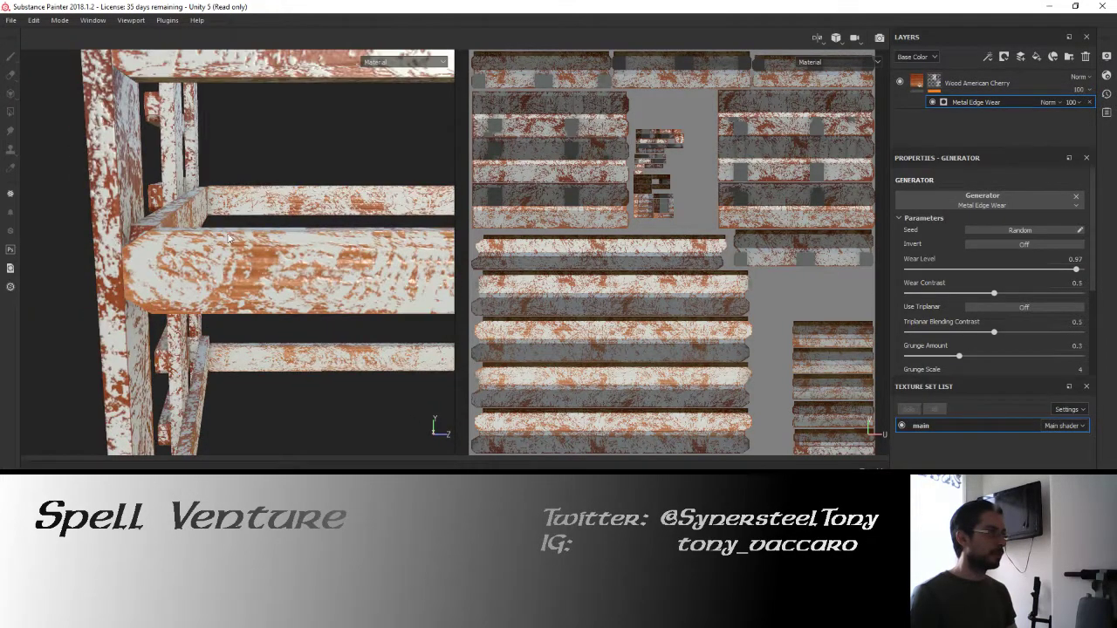
pyautogui.keyDown('alt'); pyautogui.moveTo(294, 222); pyautogui.dragTo(224, 229, button='middle'); pyautogui.keyUp('alt')
pyautogui.scroll(3, 655, 256)
pyautogui.scroll(8, 655, 256)
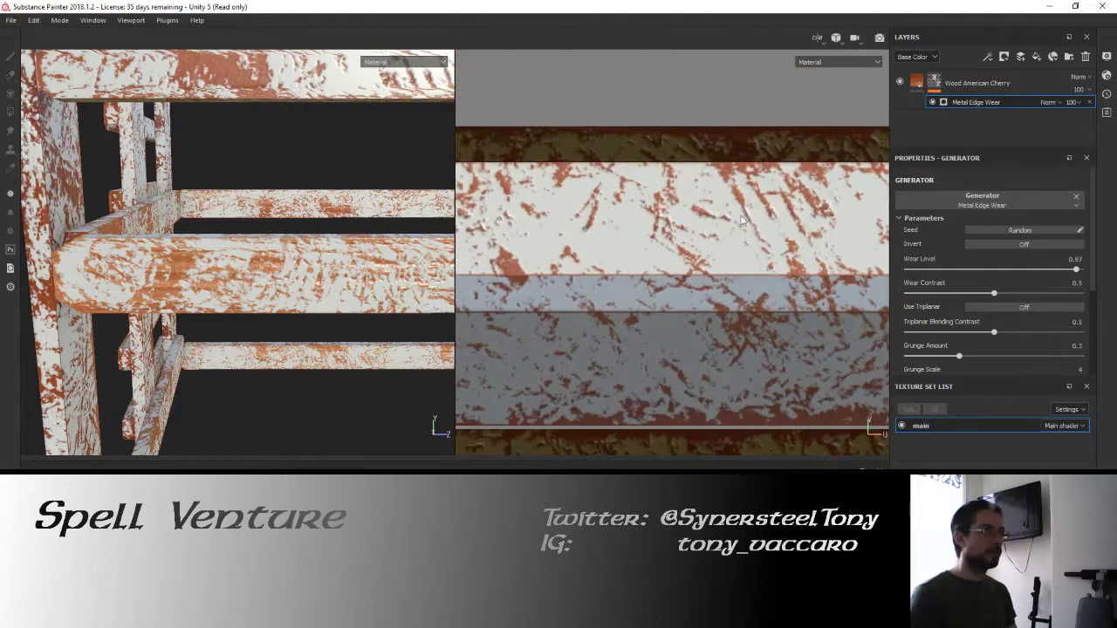
pyautogui.scroll(-5, 711, 255)
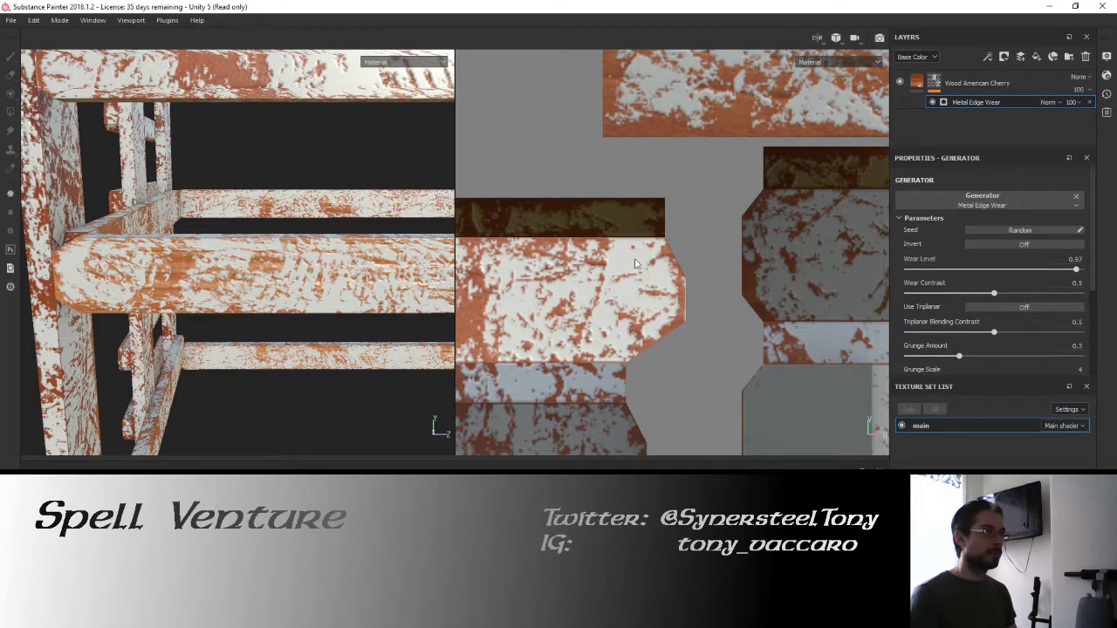
pyautogui.keyDown('alt'); pyautogui.moveTo(588, 258); pyautogui.dragTo(639, 258, button='middle'); pyautogui.keyUp('alt')
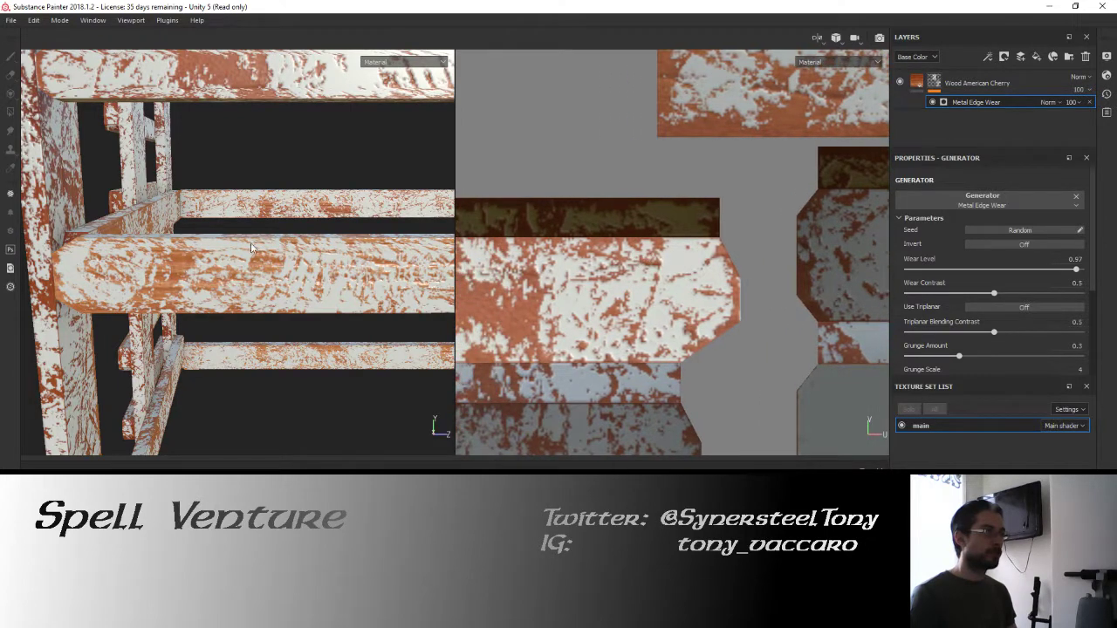
# Examine the top rail's wear pattern up close and compare it with the generator's inversion on and off.
pyautogui.scroll(-4, 252, 248)
pyautogui.keyDown('alt'); pyautogui.moveTo(318, 175); pyautogui.dragTo(287, 263, button='middle'); pyautogui.keyUp('alt')
pyautogui.scroll(6, 284, 264)
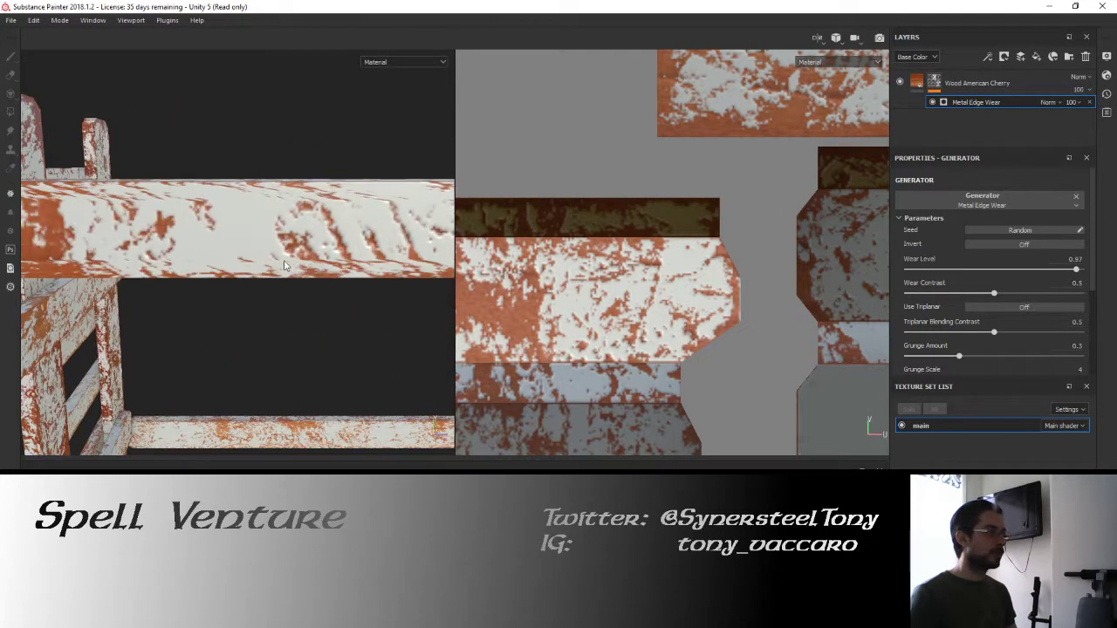
pyautogui.keyDown('alt'); pyautogui.moveTo(285, 264); pyautogui.dragTo(212, 260); pyautogui.keyUp('alt')
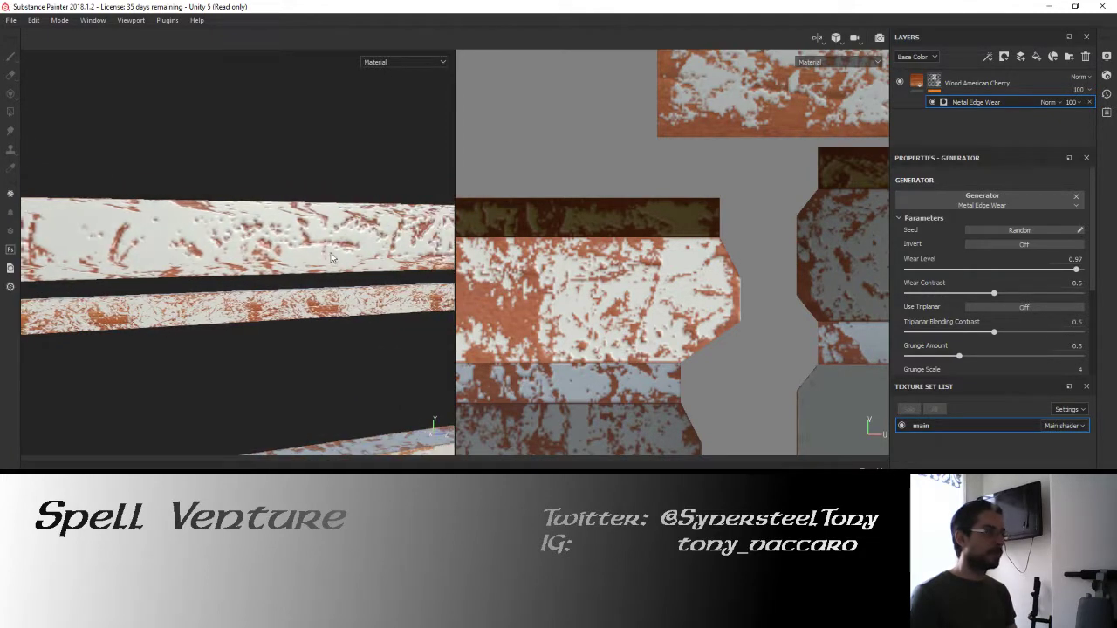
pyautogui.scroll(5, 295, 232)
pyautogui.moveTo(264, 224)
pyautogui.keyDown('alt'); pyautogui.mouseDown()
pyautogui.moveTo(299, 240)
pyautogui.moveTo(274, 227)
pyautogui.mouseUp(); pyautogui.keyUp('alt')
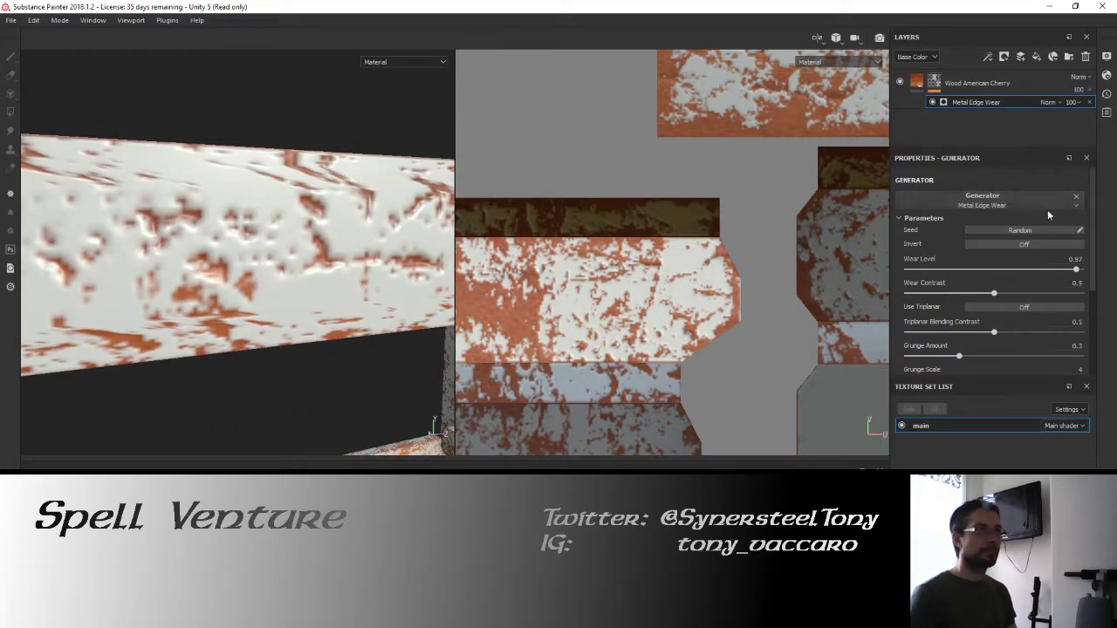
pyautogui.click(1033, 246)
pyautogui.click(1033, 246)
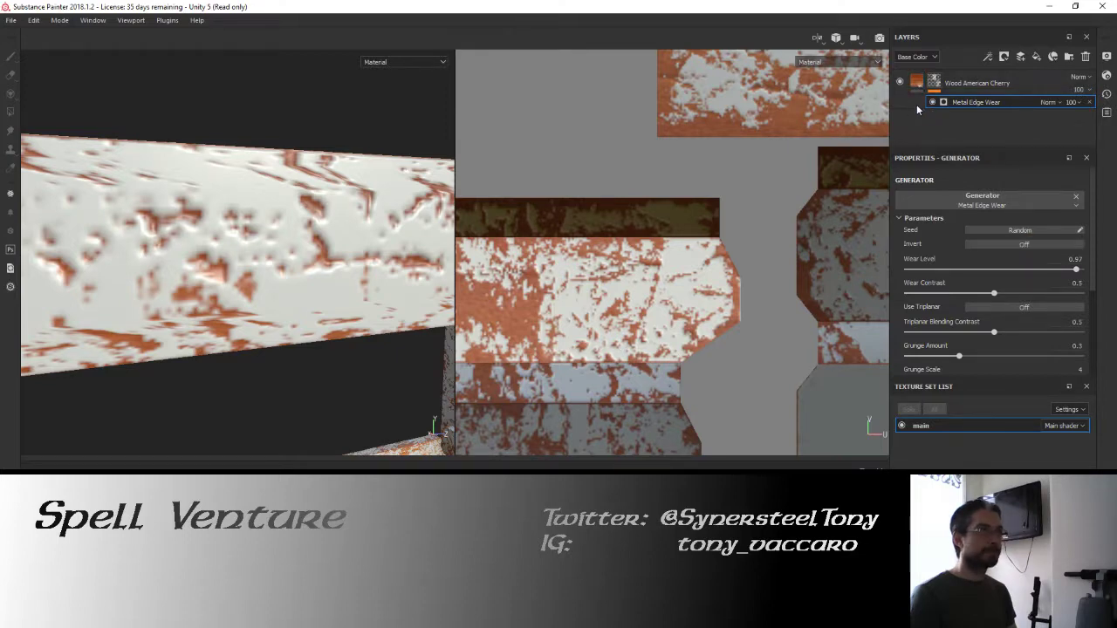
# Duplicate the Wood American Cherry layer and set the copy's wood roughness to 1.
pyautogui.click(918, 82)
pyautogui.hotkey('ctrl', 'd')
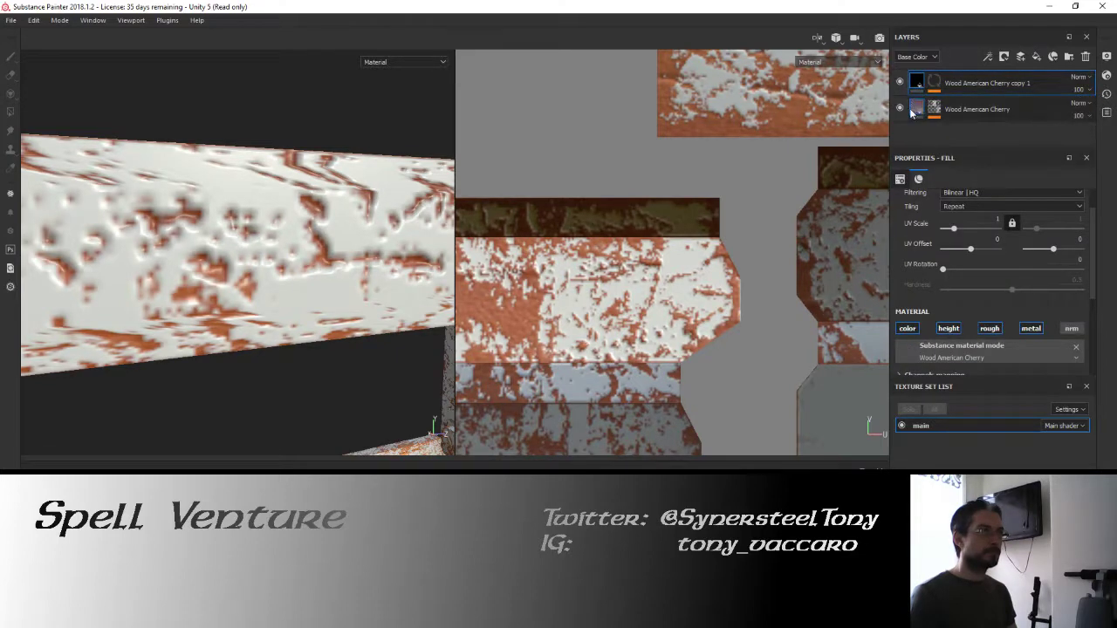
pyautogui.scroll(-3, 1010, 316)
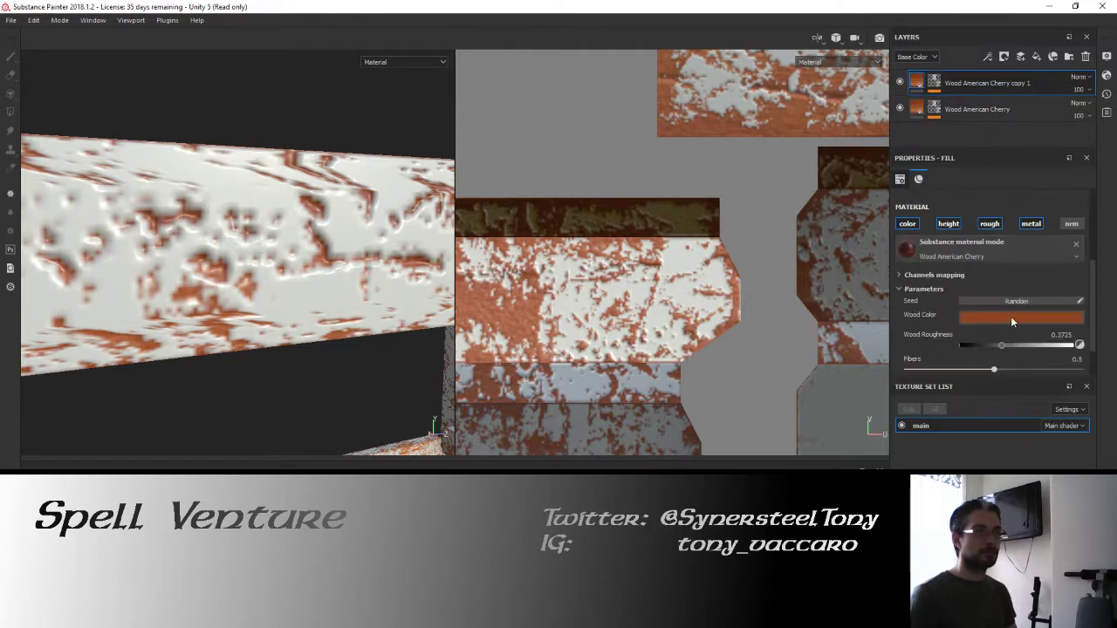
pyautogui.moveTo(1104, 344); pyautogui.dragTo(1106, 342)
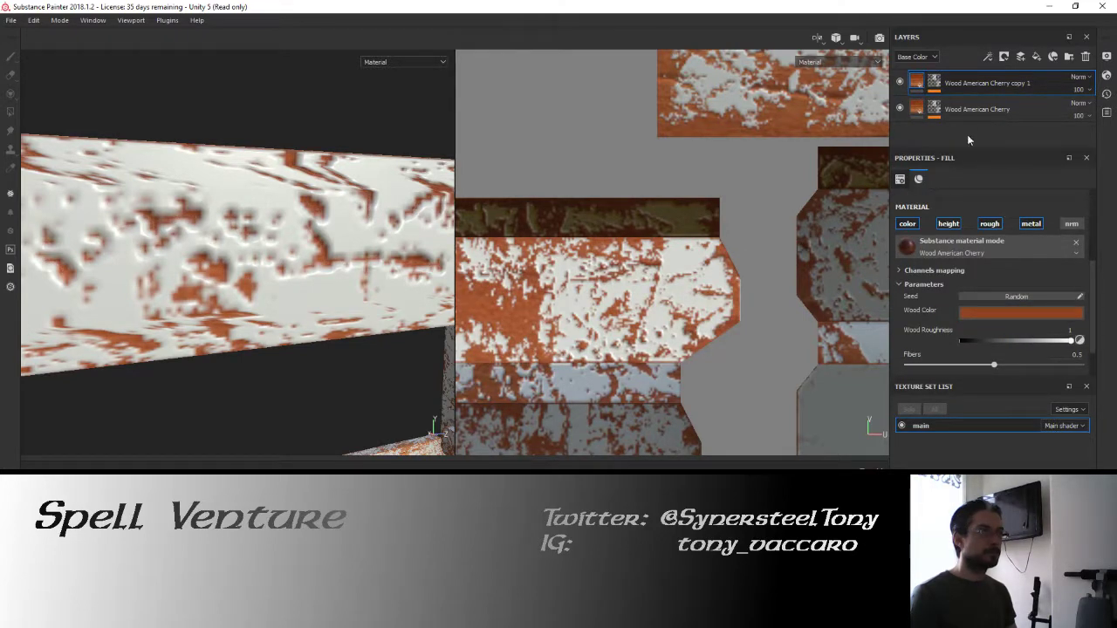
# Set the original Wood American Cherry layer's wood roughness to 0 and remove its mask.
pyautogui.click(916, 112)
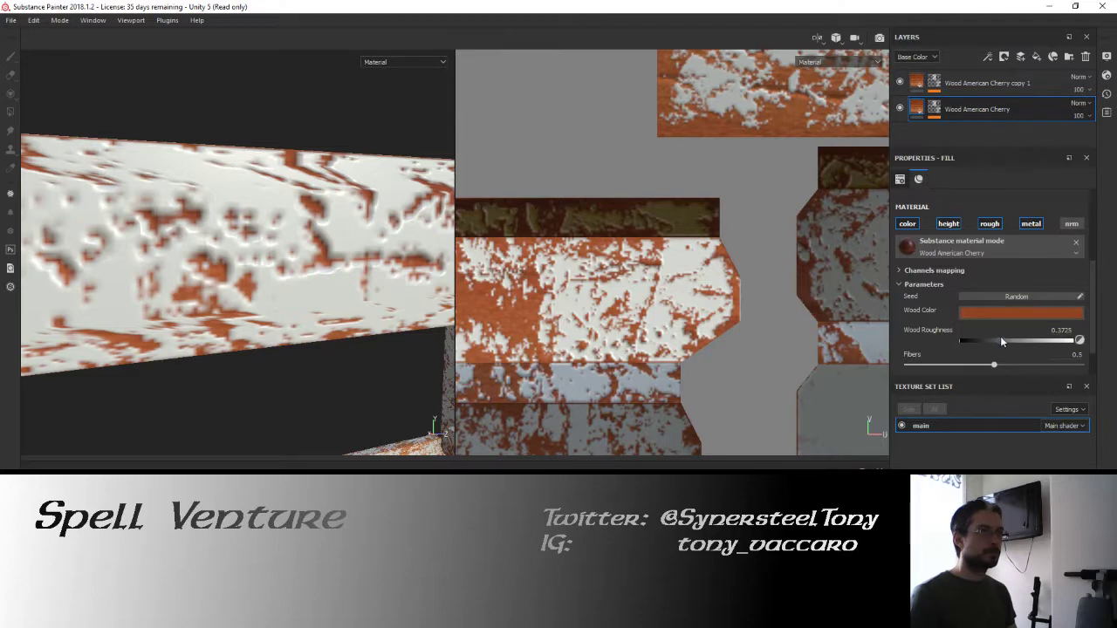
pyautogui.click(934, 108)
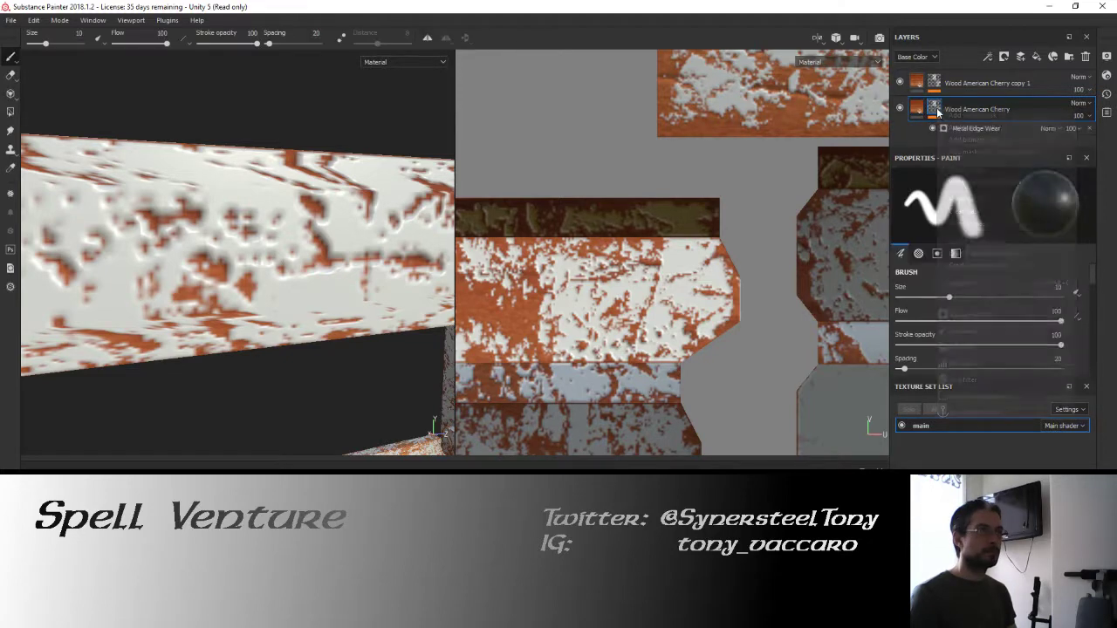
pyautogui.rightClick(934, 109)
pyautogui.click(966, 223)
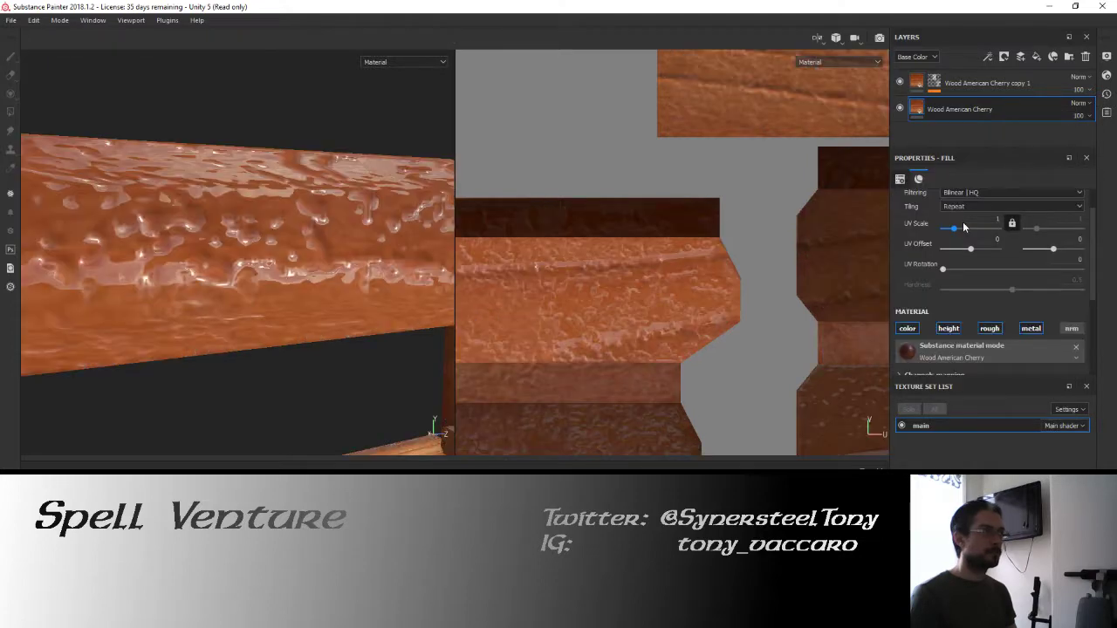
# Change the original Wood American Cherry layer's wood color to a very dark brown and collapse its material parameters.
pyautogui.scroll(-4, 994, 273)
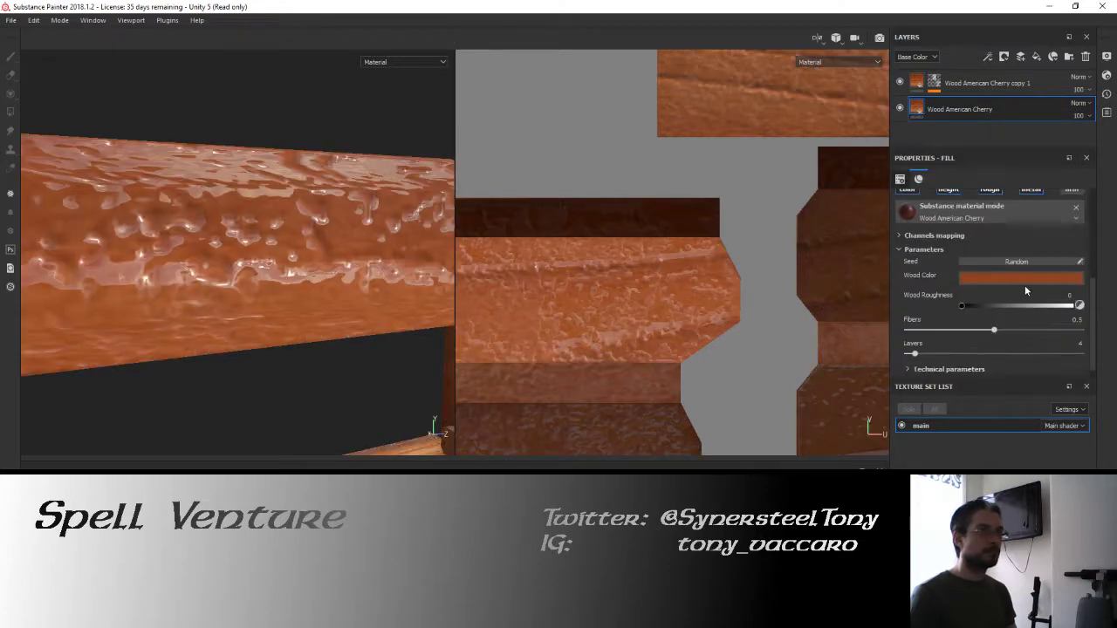
pyautogui.click(1034, 278)
pyautogui.moveTo(1102, 348); pyautogui.dragTo(1108, 384)
pyautogui.click(1031, 250)
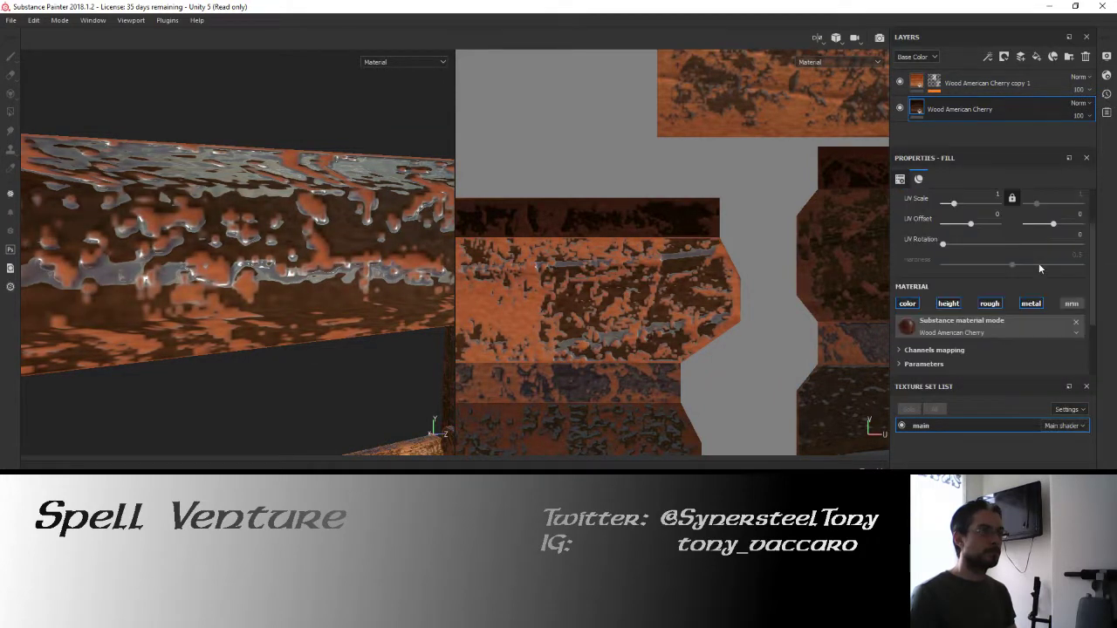
# Set the original Wood American Cherry layer's wood roughness to 0.4 and check the rails' finish.
pyautogui.scroll(1, 1001, 243)
pyautogui.scroll(-5, 998, 244)
pyautogui.click(952, 276)
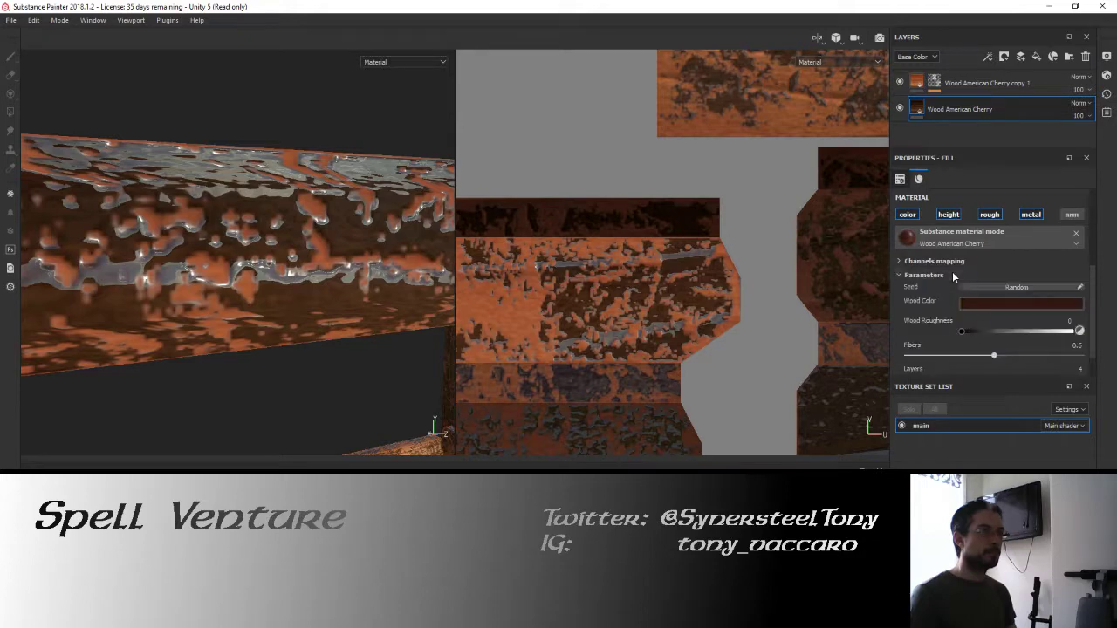
pyautogui.click(1067, 320)
pyautogui.write('0.4')
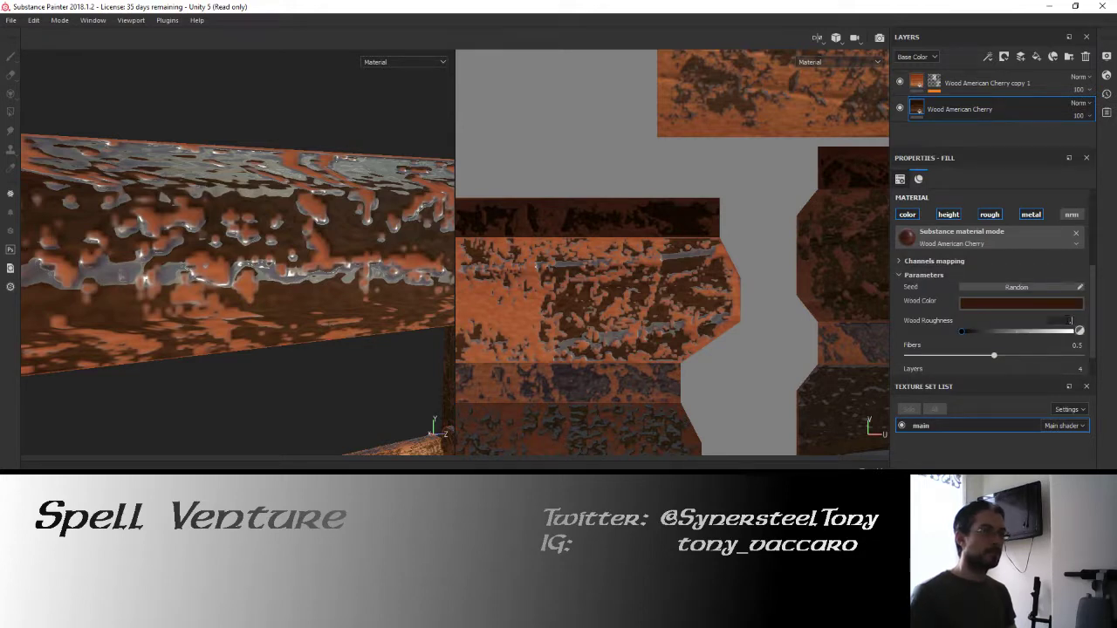
pyautogui.press('Return')
pyautogui.keyDown('alt'); pyautogui.moveTo(367, 205); pyautogui.dragTo(259, 197); pyautogui.keyUp('alt')
pyautogui.scroll(3, 1059, 250)
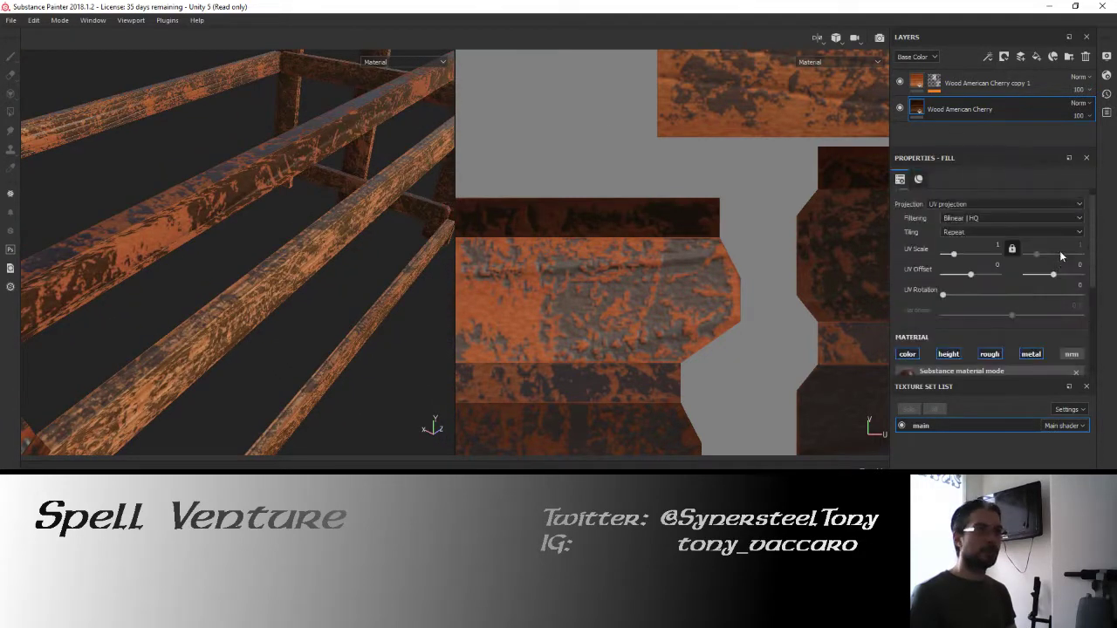
pyautogui.scroll(-3, 1061, 262)
pyautogui.scroll(3, 1063, 268)
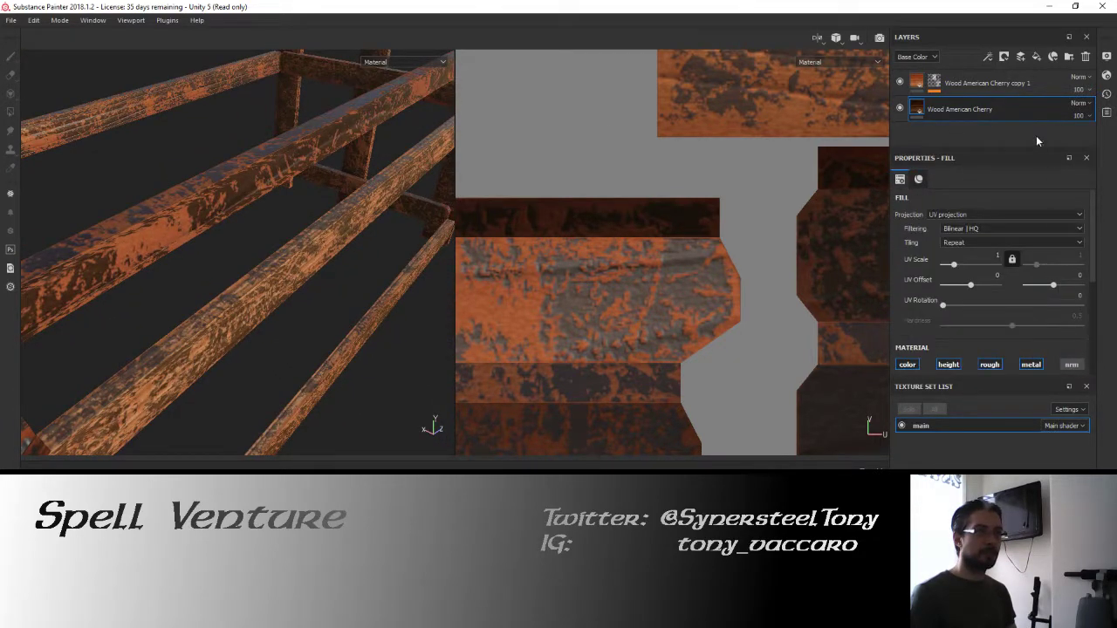
# Set the grunge amount to 0.03 in the Metal Edge Wear generator masking the Wood American Cherry copy 1 layer.
pyautogui.click(934, 83)
pyautogui.click(975, 102)
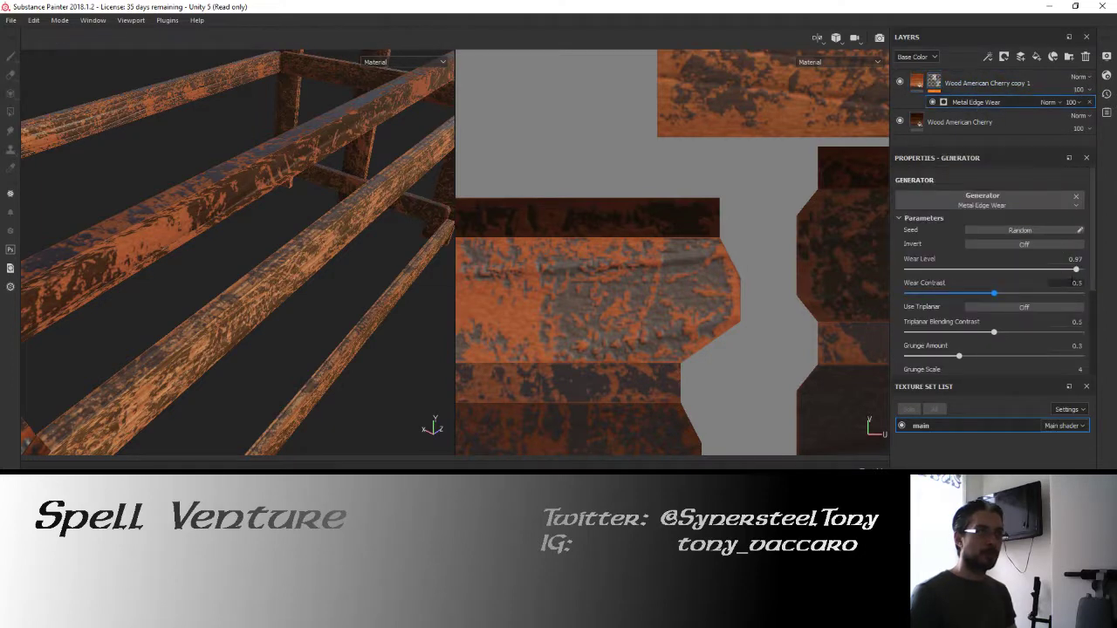
pyautogui.moveTo(1039, 270); pyautogui.dragTo(1069, 269)
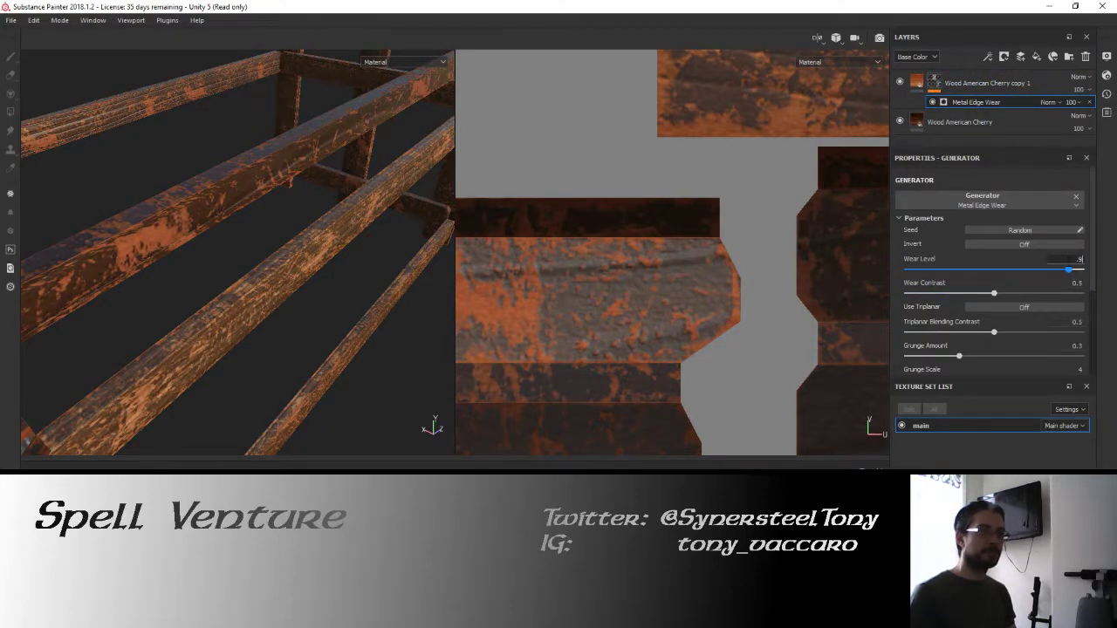
pyautogui.scroll(-3, 1056, 269)
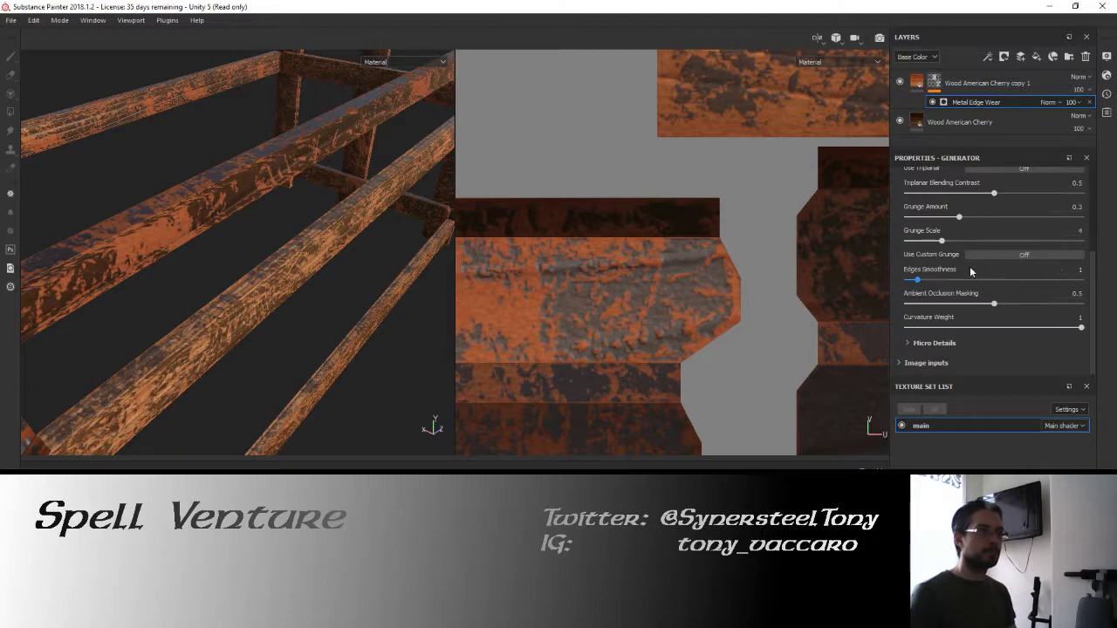
pyautogui.doubleClick(1076, 207)
pyautogui.write('0.03')
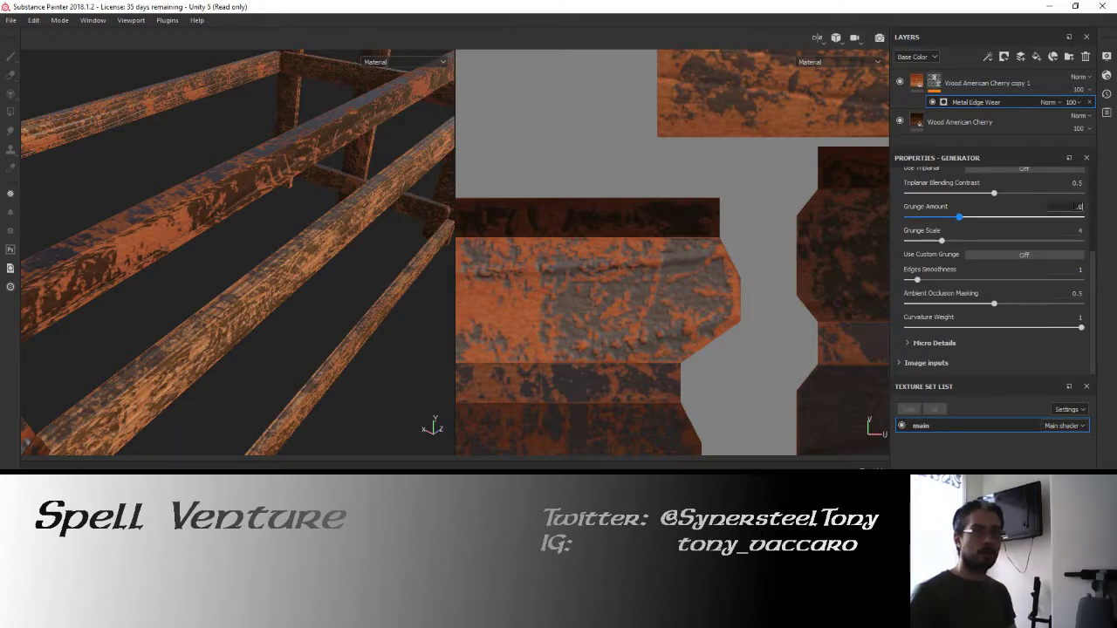
pyautogui.press('Return')
# Inspect the edge wear on the top rail and lower the Metal Edge Wear generator's curvature weight to 0.61.
pyautogui.keyDown('alt'); pyautogui.moveTo(388, 126); pyautogui.dragTo(199, 154); pyautogui.keyUp('alt')
pyautogui.scroll(4, 190, 177)
pyautogui.keyDown('alt'); pyautogui.moveTo(199, 153); pyautogui.dragTo(283, 204, button='middle'); pyautogui.keyUp('alt')
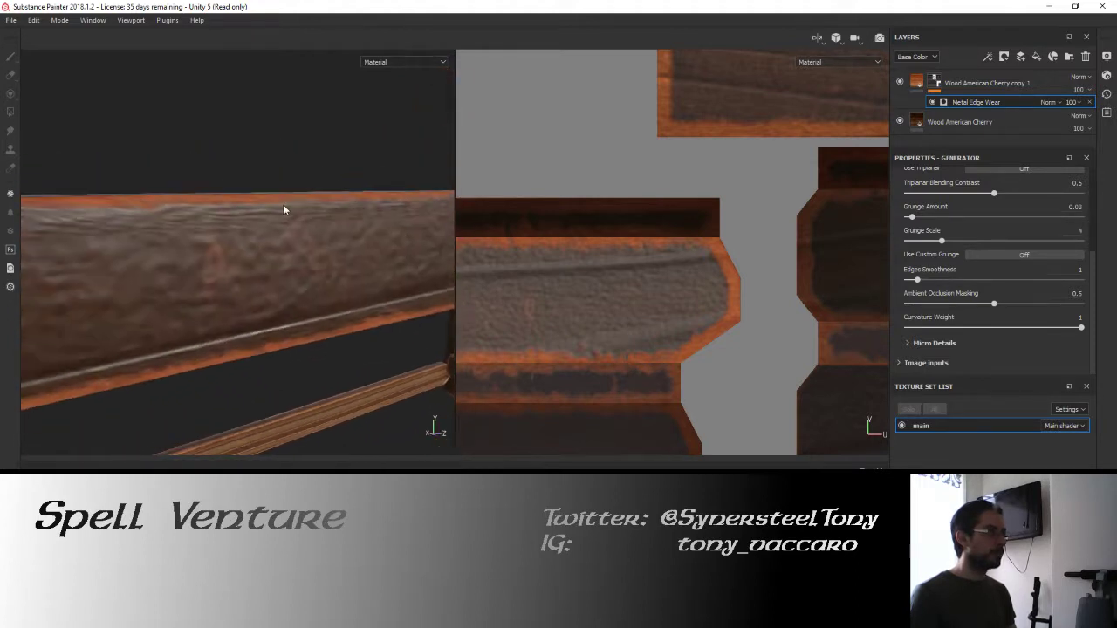
pyautogui.scroll(2, 282, 203)
pyautogui.keyDown('alt'); pyautogui.moveTo(198, 275); pyautogui.dragTo(223, 286); pyautogui.keyUp('alt')
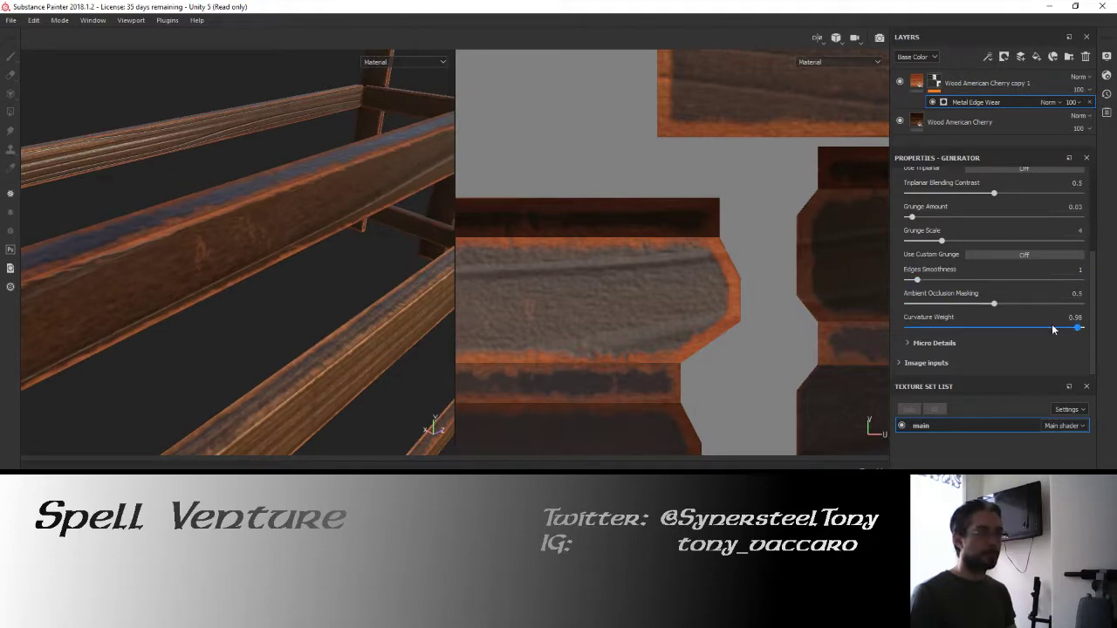
pyautogui.moveTo(1079, 329); pyautogui.dragTo(994, 329)
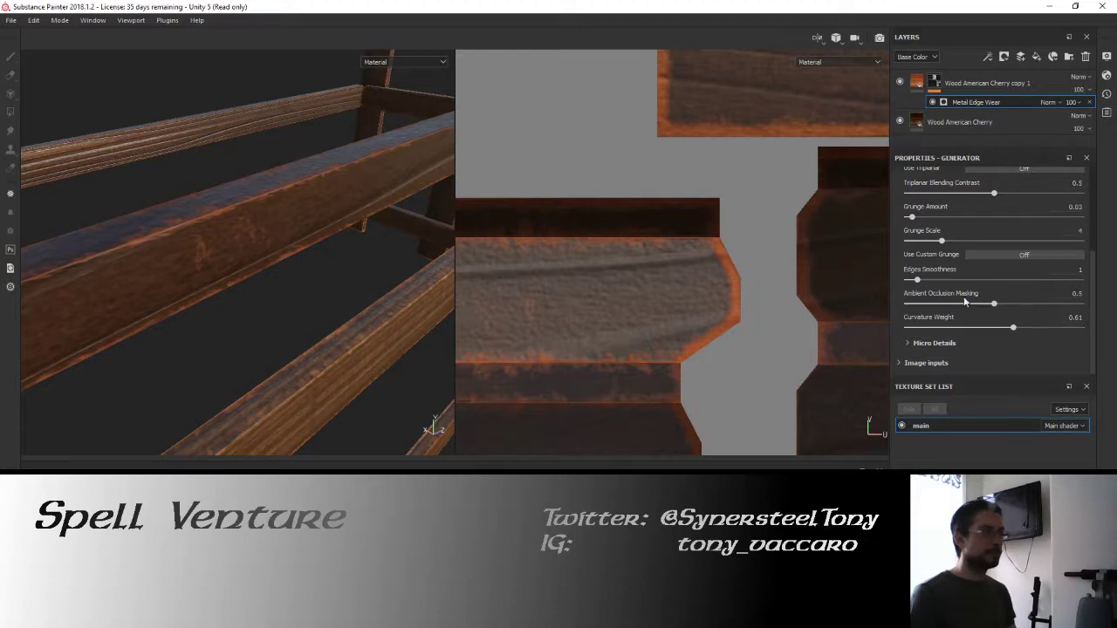
pyautogui.moveTo(916, 280)
pyautogui.mouseDown()
pyautogui.moveTo(931, 285)
pyautogui.moveTo(917, 280)
pyautogui.mouseUp()
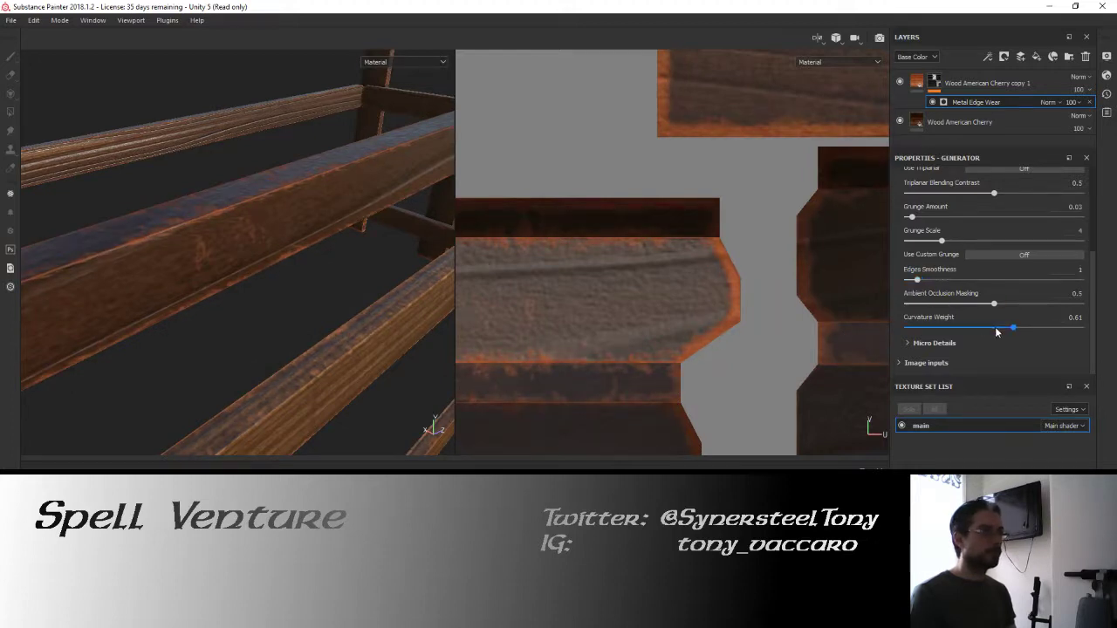
# Try a grunge scale of 2 on the Metal Edge Wear generator and undo the change.
pyautogui.scroll(1, 973, 293)
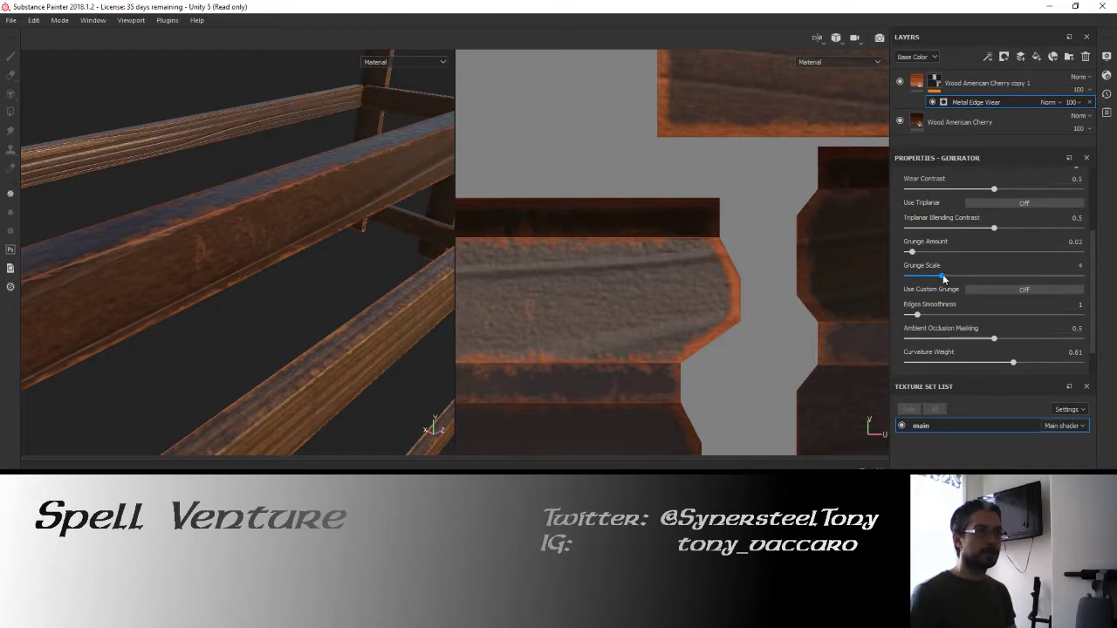
pyautogui.moveTo(943, 277); pyautogui.dragTo(918, 279)
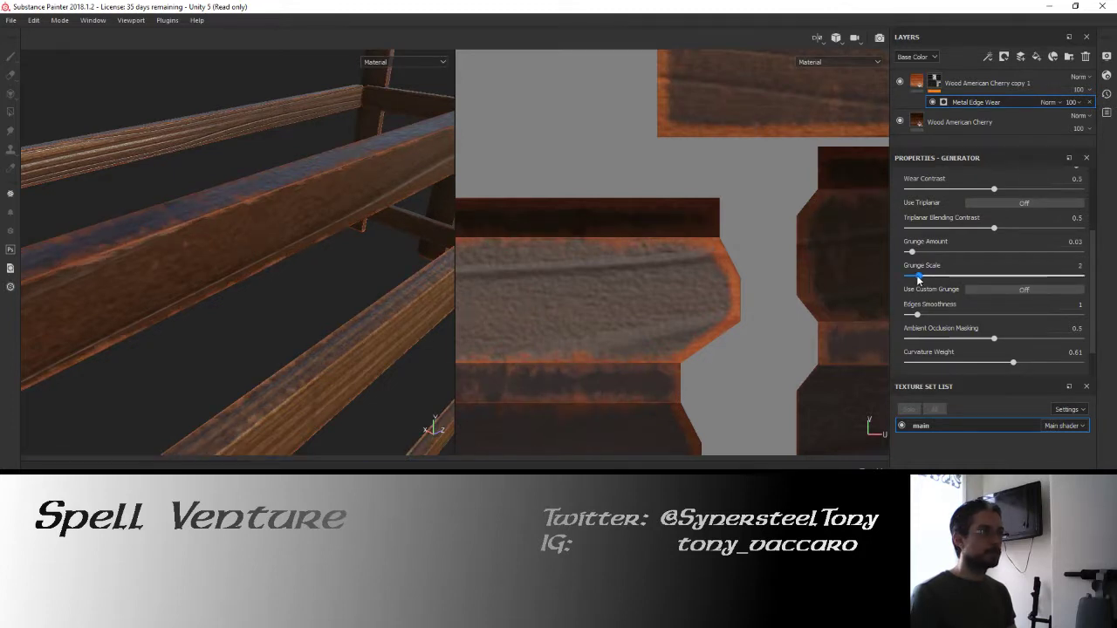
pyautogui.hotkey('ctrl', 'z')
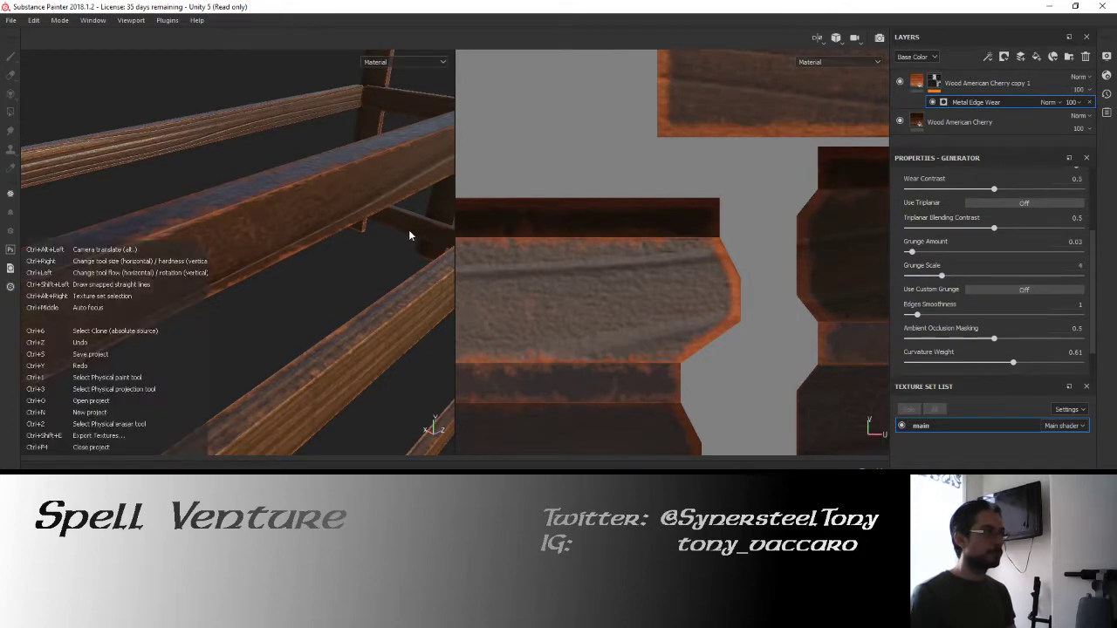
# Darken the Wood American Cherry copy 1 layer's wood color to an orange-brown with a value of about 0.40.
pyautogui.keyDown('alt'); pyautogui.moveTo(407, 229); pyautogui.dragTo(227, 251); pyautogui.keyUp('alt')
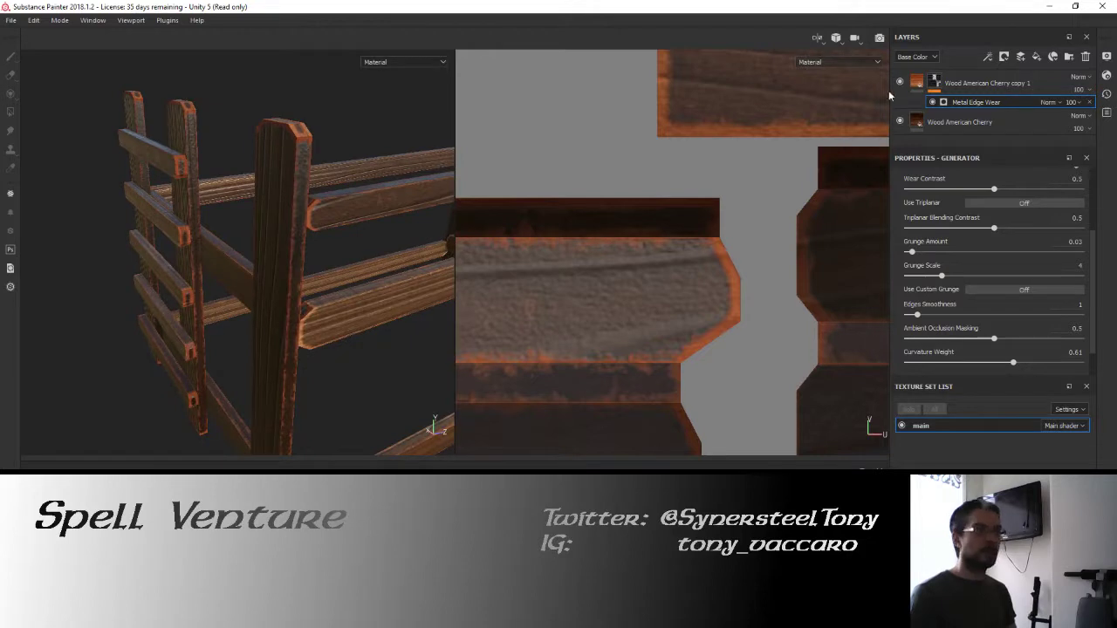
pyautogui.click(919, 84)
pyautogui.scroll(-3, 1012, 278)
pyautogui.scroll(-2, 1013, 277)
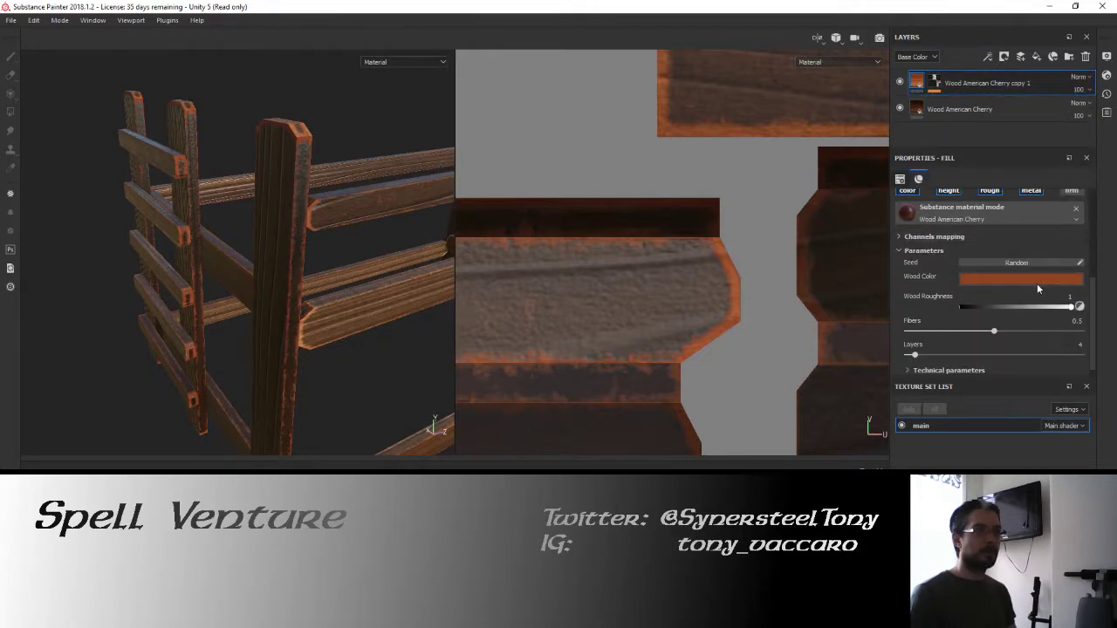
pyautogui.click(1036, 279)
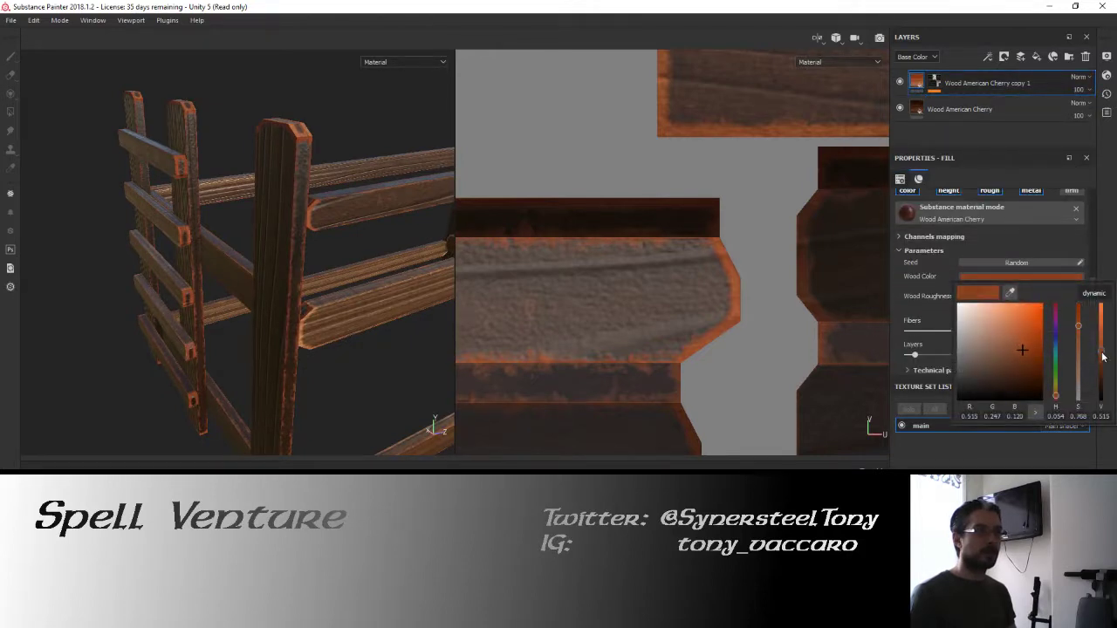
pyautogui.moveTo(1103, 356); pyautogui.dragTo(1106, 367)
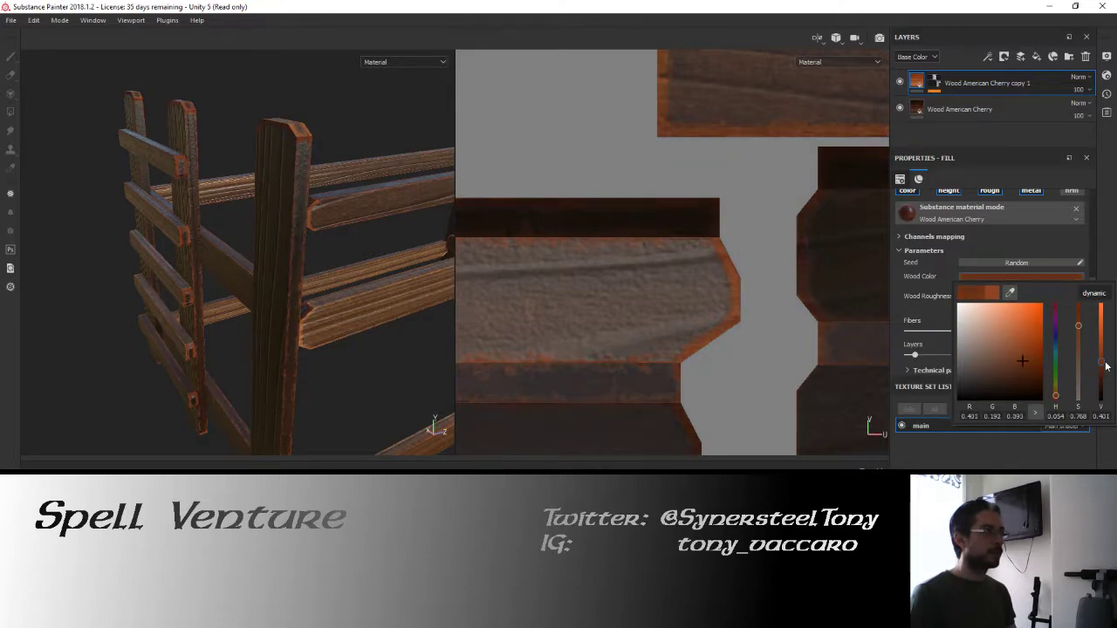
# Inspect the darker edges around the bed frame and set the Metal Edge Wear generator's curvature weight to 1.
pyautogui.keyDown('alt'); pyautogui.moveTo(424, 233); pyautogui.dragTo(308, 238); pyautogui.keyUp('alt')
pyautogui.keyDown('alt'); pyautogui.moveTo(122, 229); pyautogui.dragTo(428, 223, button='middle'); pyautogui.keyUp('alt')
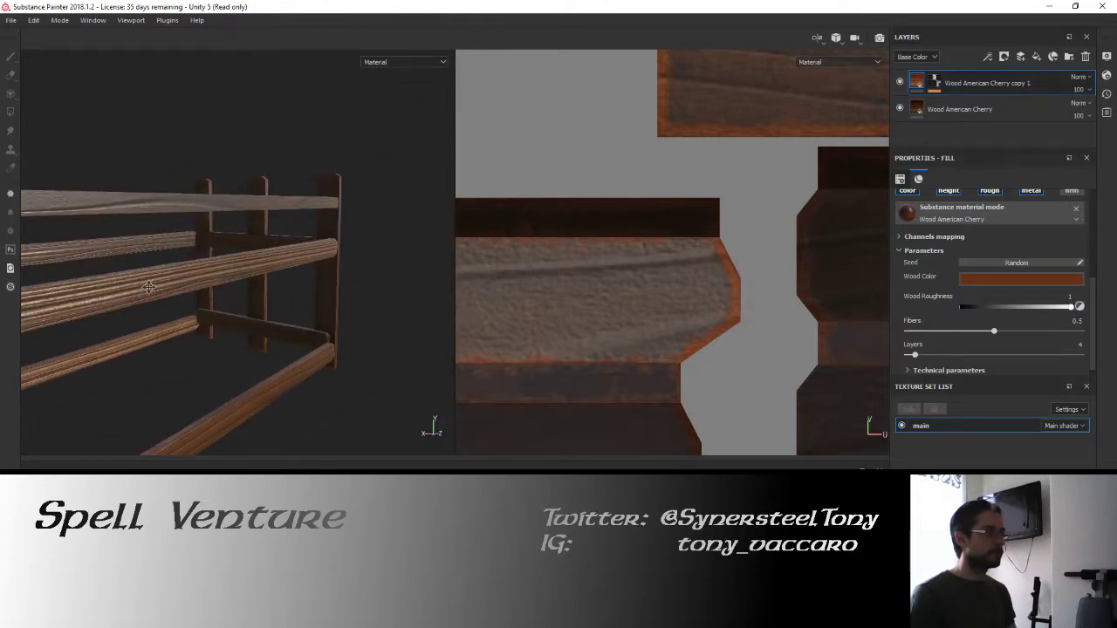
pyautogui.keyDown('alt'); pyautogui.moveTo(148, 288); pyautogui.dragTo(271, 261); pyautogui.keyUp('alt')
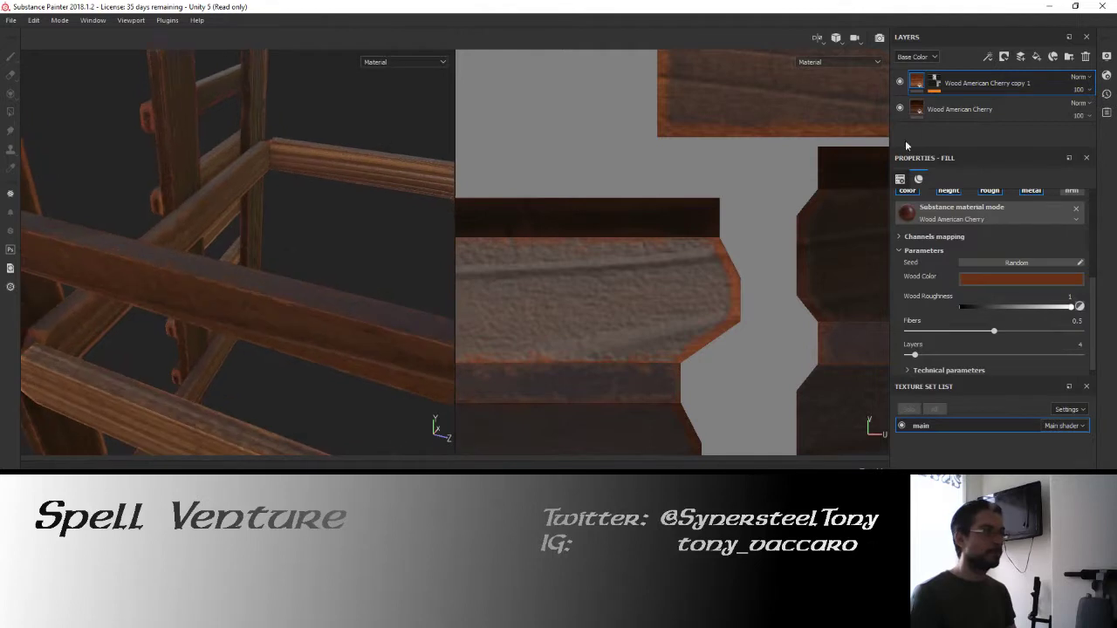
pyautogui.click(934, 89)
pyautogui.click(957, 104)
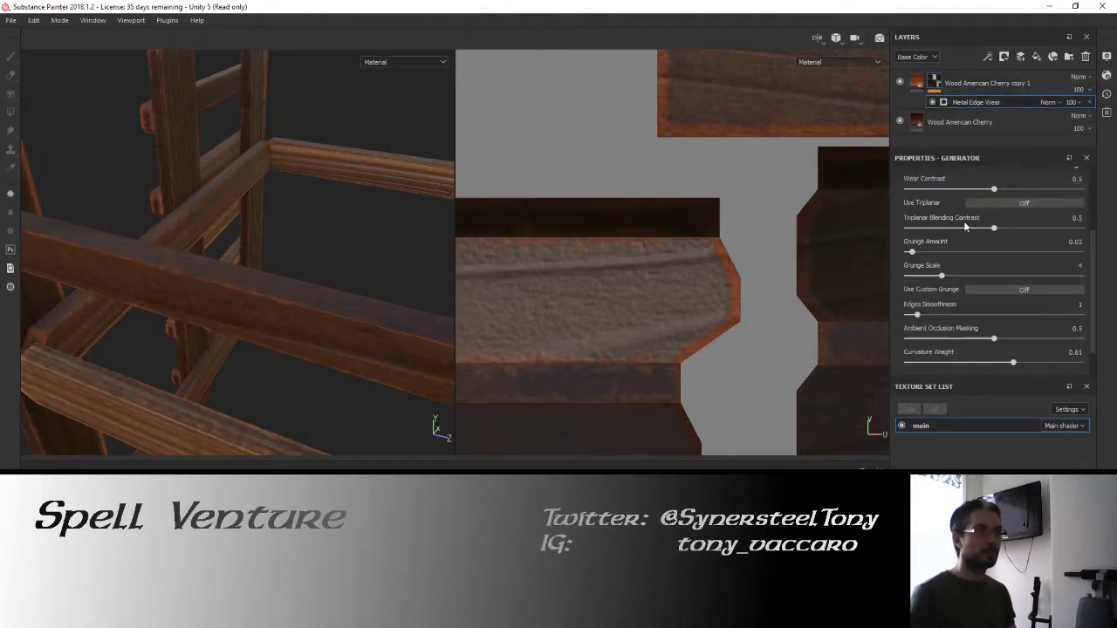
pyautogui.scroll(-2, 977, 262)
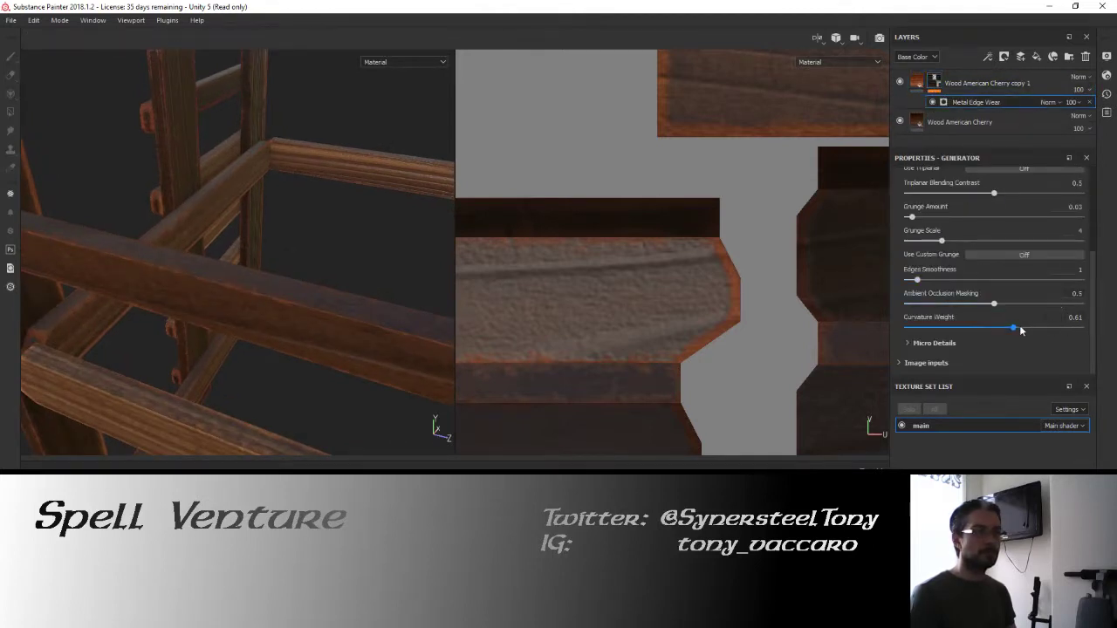
pyautogui.moveTo(1017, 327); pyautogui.dragTo(1109, 329)
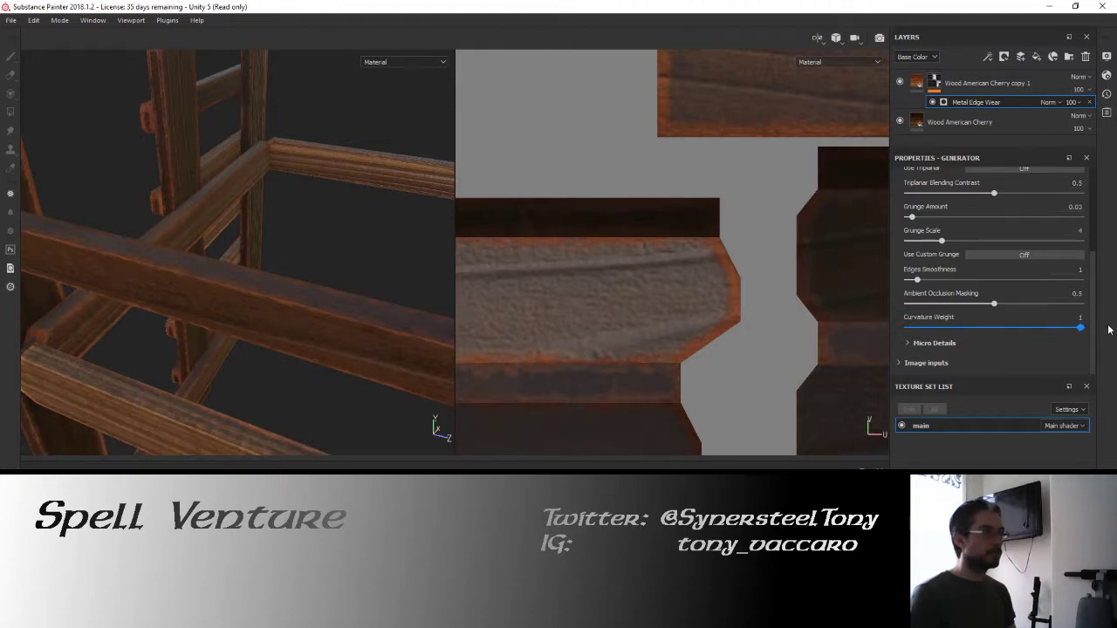
pyautogui.keyDown('alt'); pyautogui.moveTo(305, 210); pyautogui.dragTo(435, 199); pyautogui.keyUp('alt')
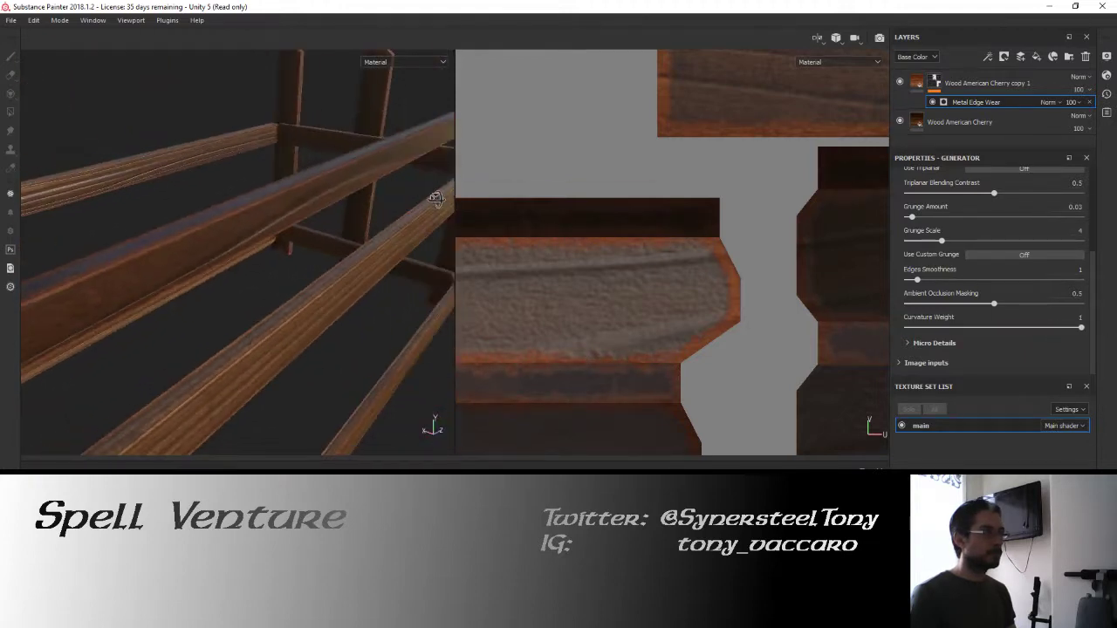
# Save the project as bed_brother in the Substance folder.
pyautogui.hotkey('ctrl', 's')
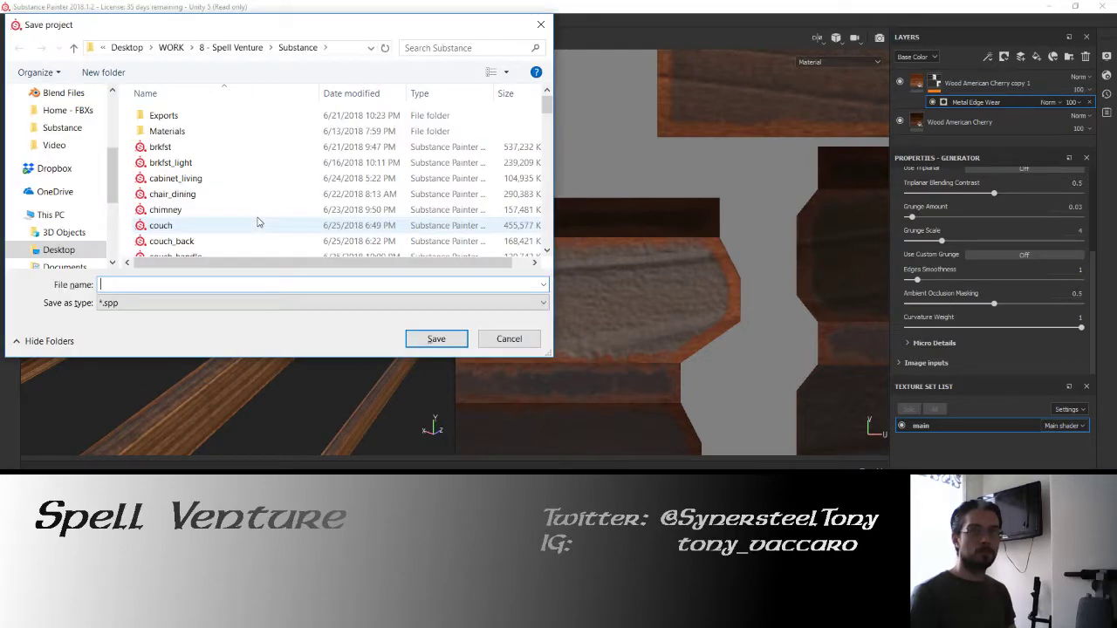
pyautogui.write('bed')
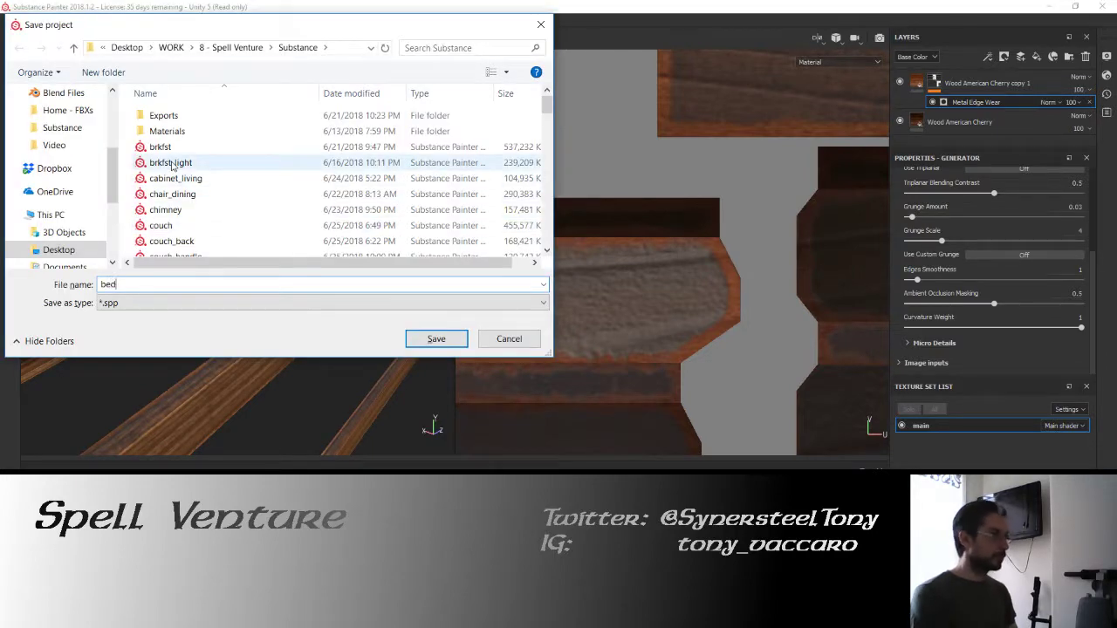
pyautogui.write('_brothe')
pyautogui.press('Return')
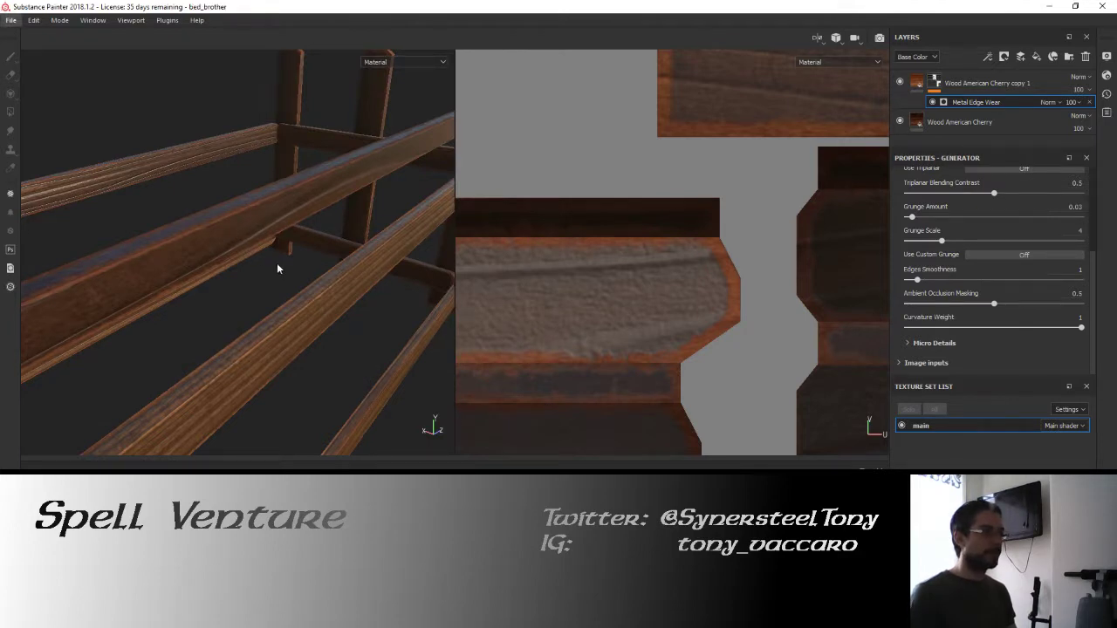
# Export the project's textures to the furniture folder inside Substance's Exports folder.
pyautogui.keyDown('alt'); pyautogui.moveTo(277, 263); pyautogui.dragTo(213, 237); pyautogui.keyUp('alt')
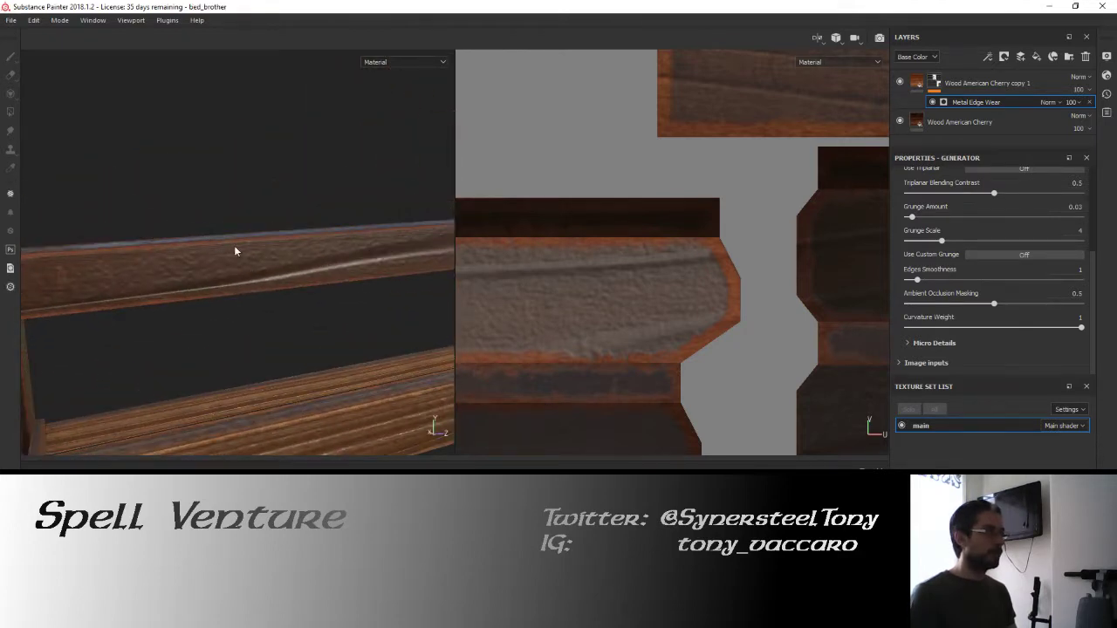
pyautogui.click(11, 20)
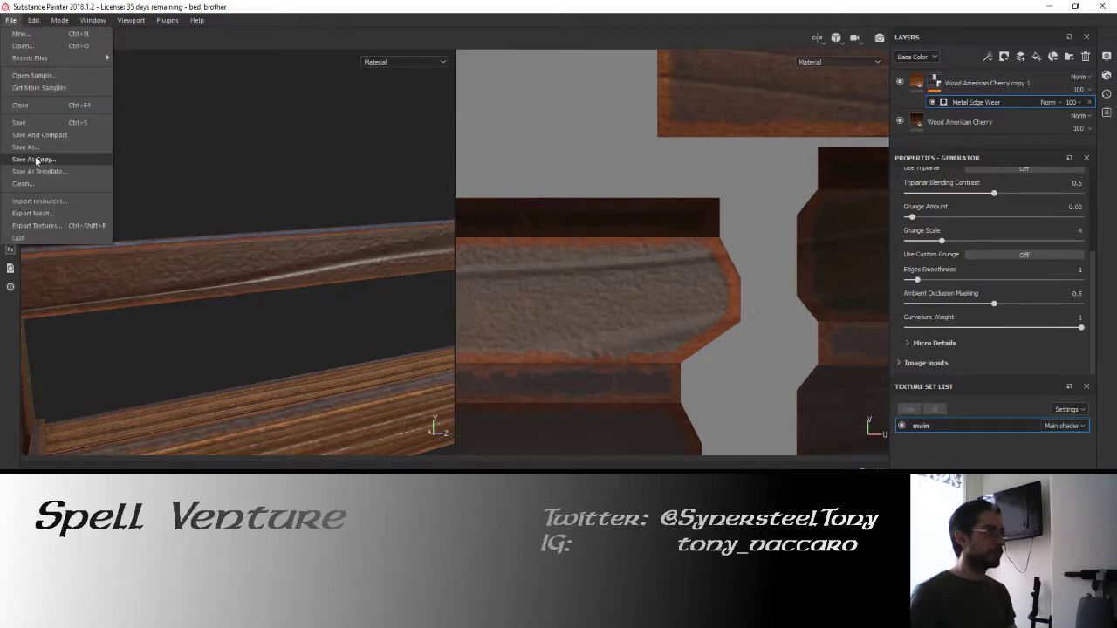
pyautogui.click(42, 226)
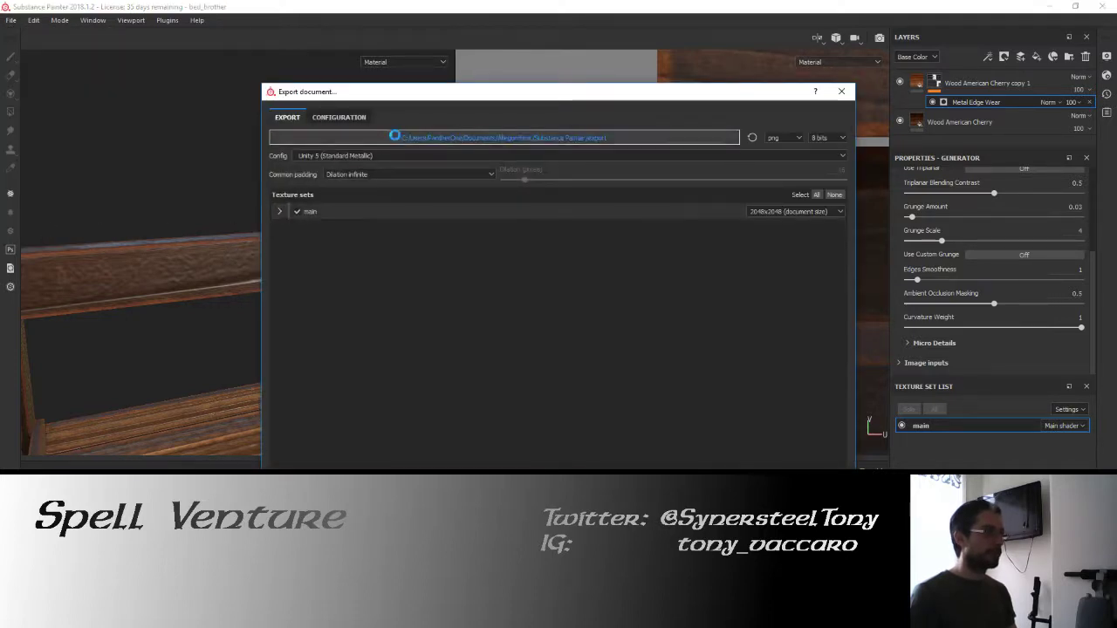
pyautogui.click(392, 137)
pyautogui.scroll(3, 321, 251)
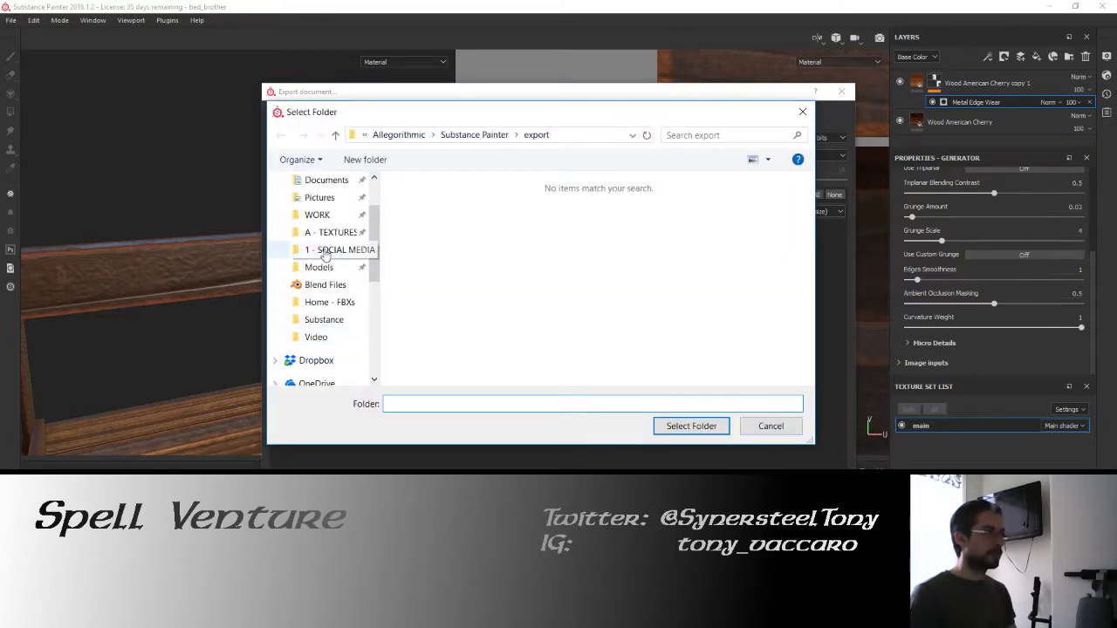
pyautogui.click(325, 319)
pyautogui.doubleClick(436, 206)
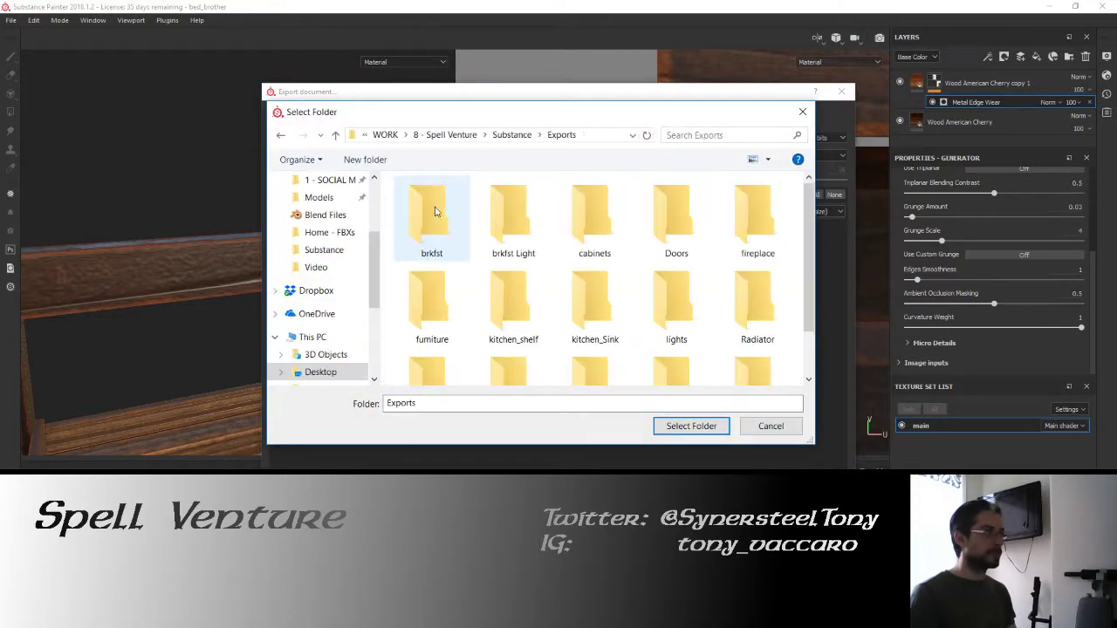
pyautogui.doubleClick(432, 302)
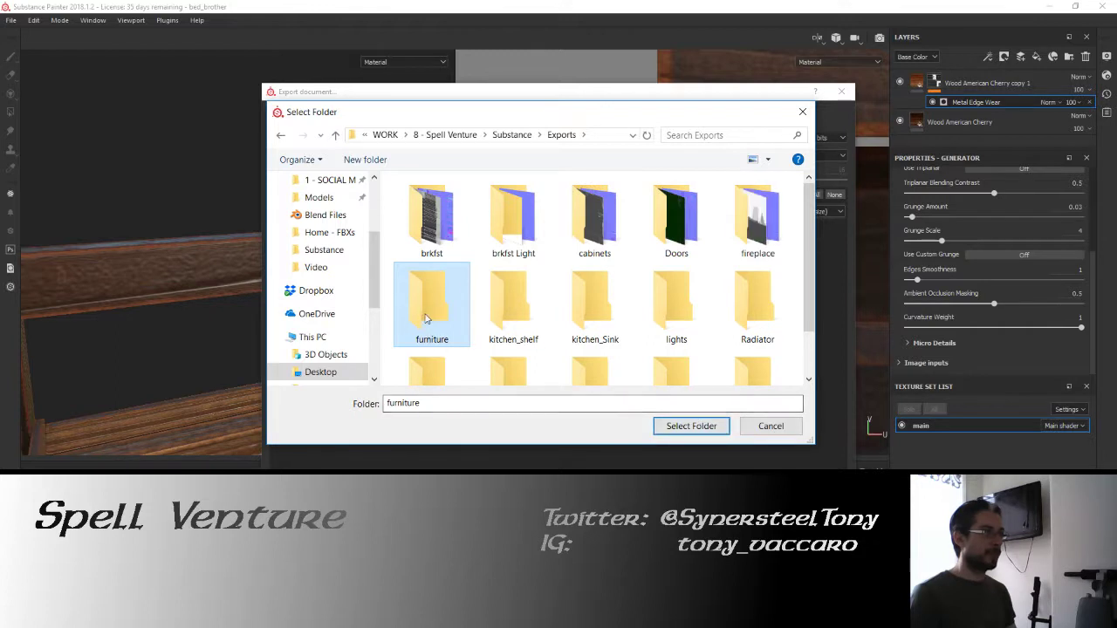
pyautogui.click(691, 425)
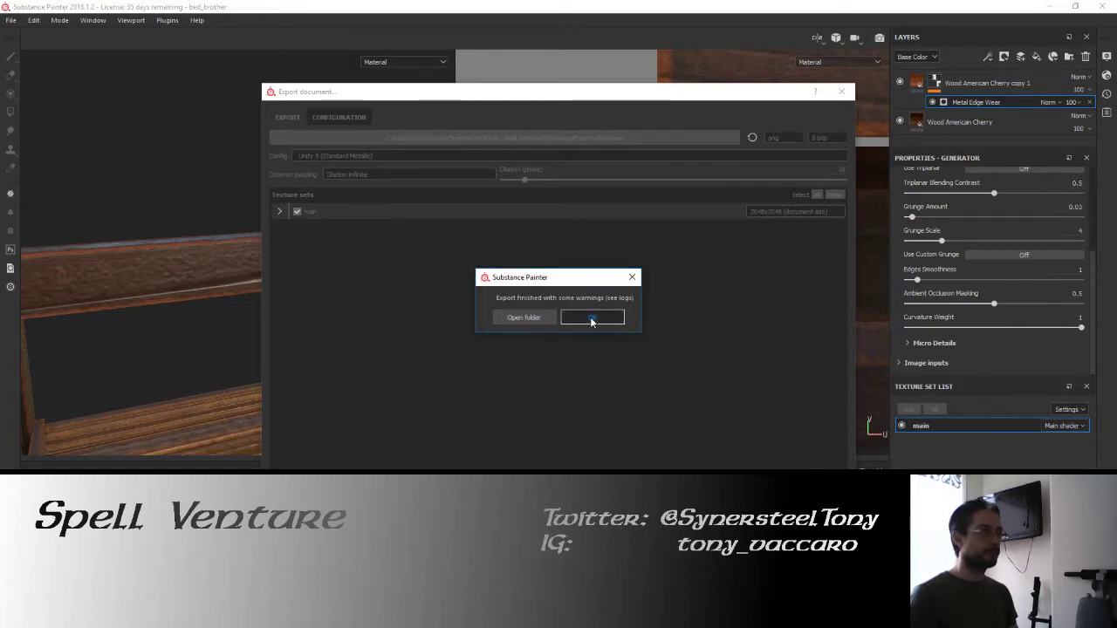
# Switch to Unity and delete the stray imported materials, including radiator01_body, from the Models Materials folder.
pyautogui.click(592, 317)
pyautogui.hotkey('alt', 'Tab')
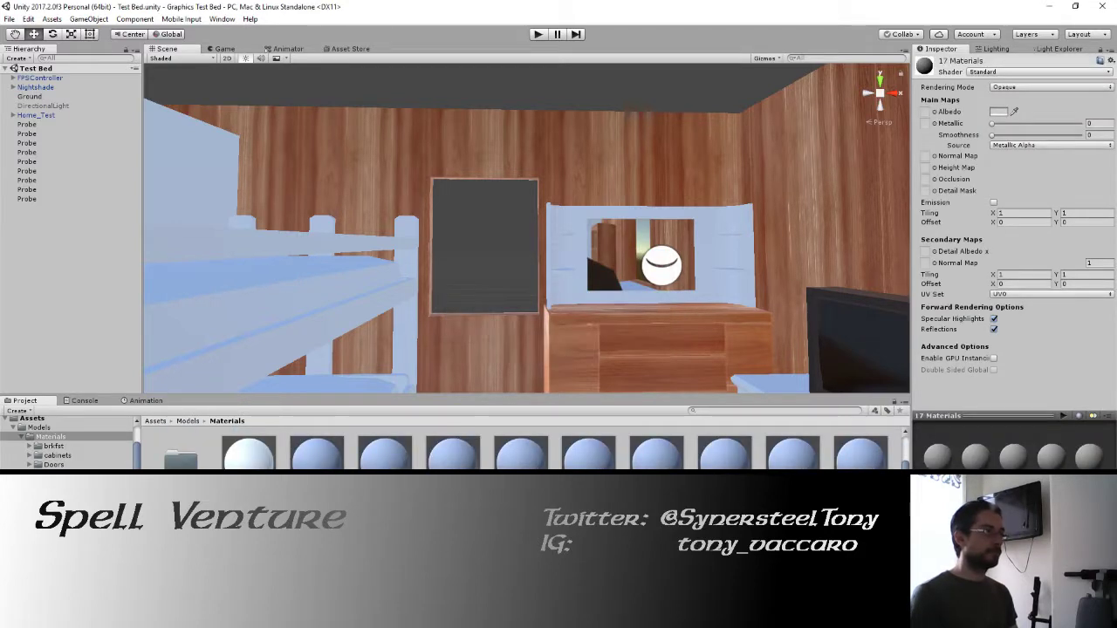
pyautogui.press('Delete')
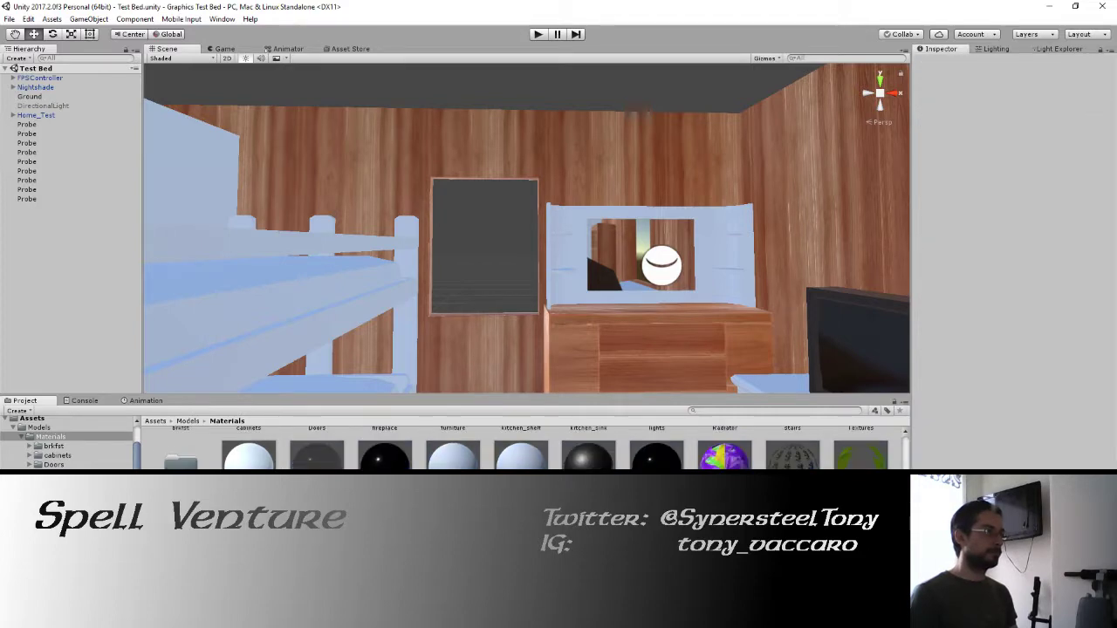
pyautogui.click(521, 533)
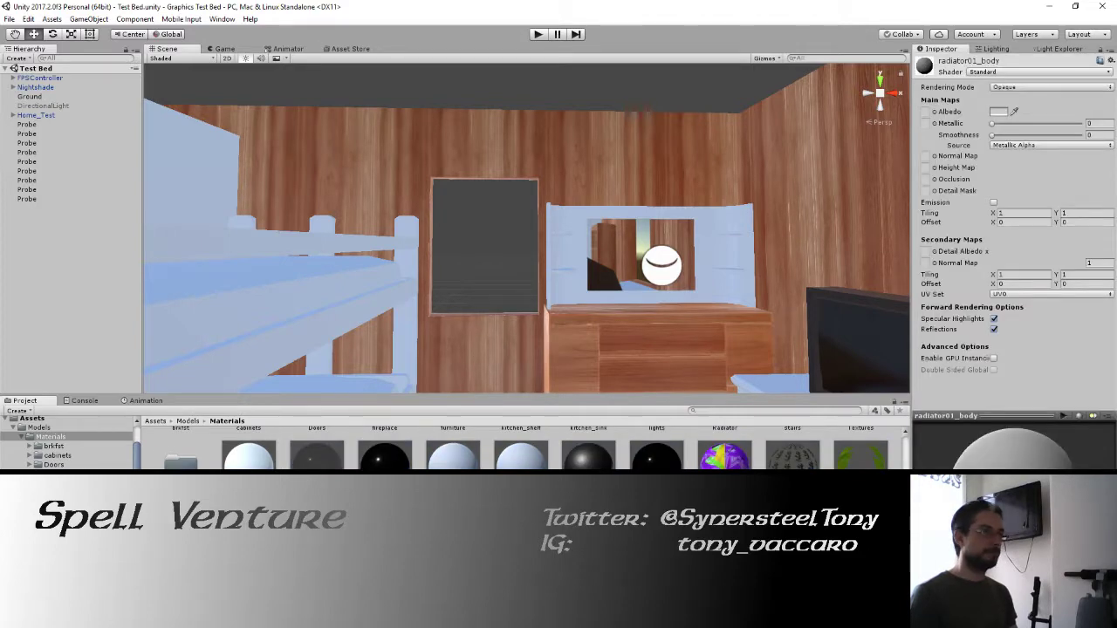
pyautogui.press('Delete')
pyautogui.press('Return')
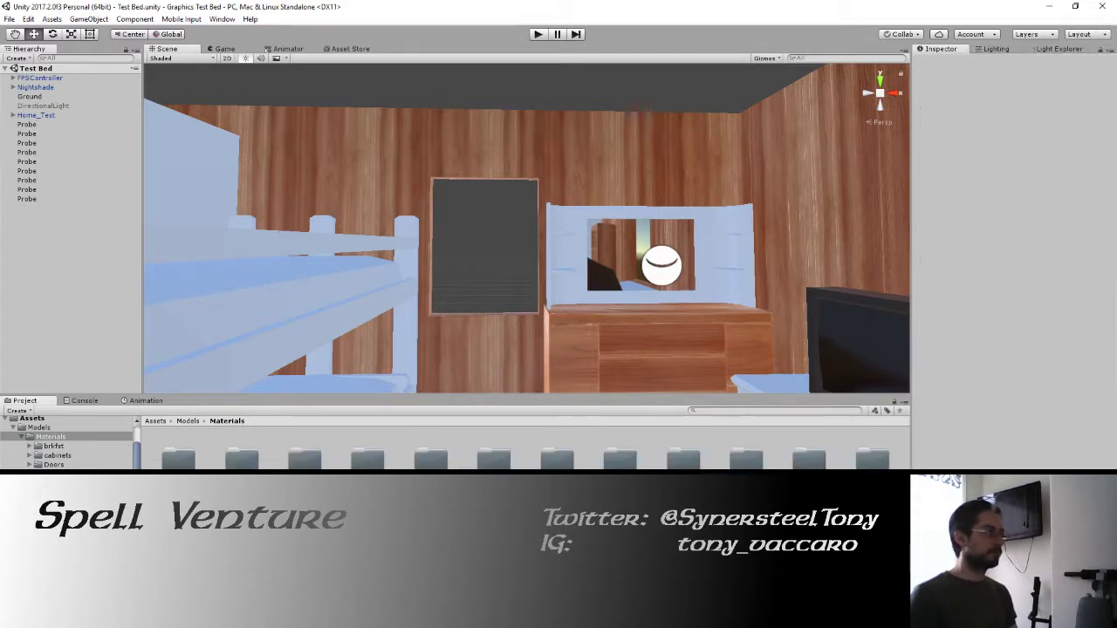
# Open Unity's furniture materials folder, then open the furniture folder inside Substance's Exports folder in File Explorer.
pyautogui.click(54, 474)
pyautogui.click(54, 483)
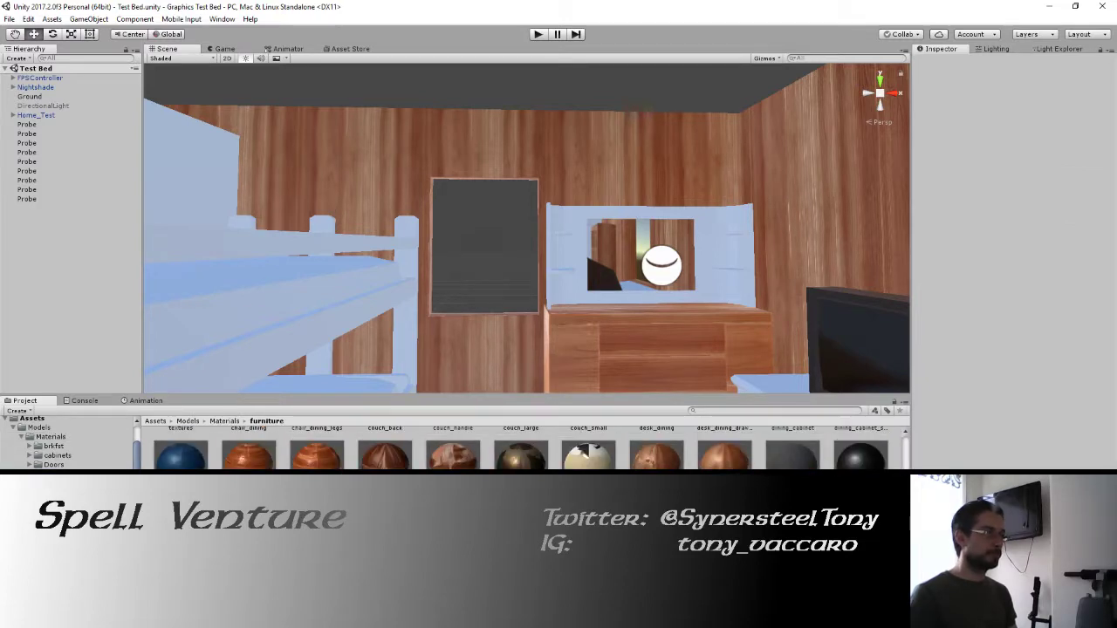
pyautogui.hotkey('alt', 'Tab')
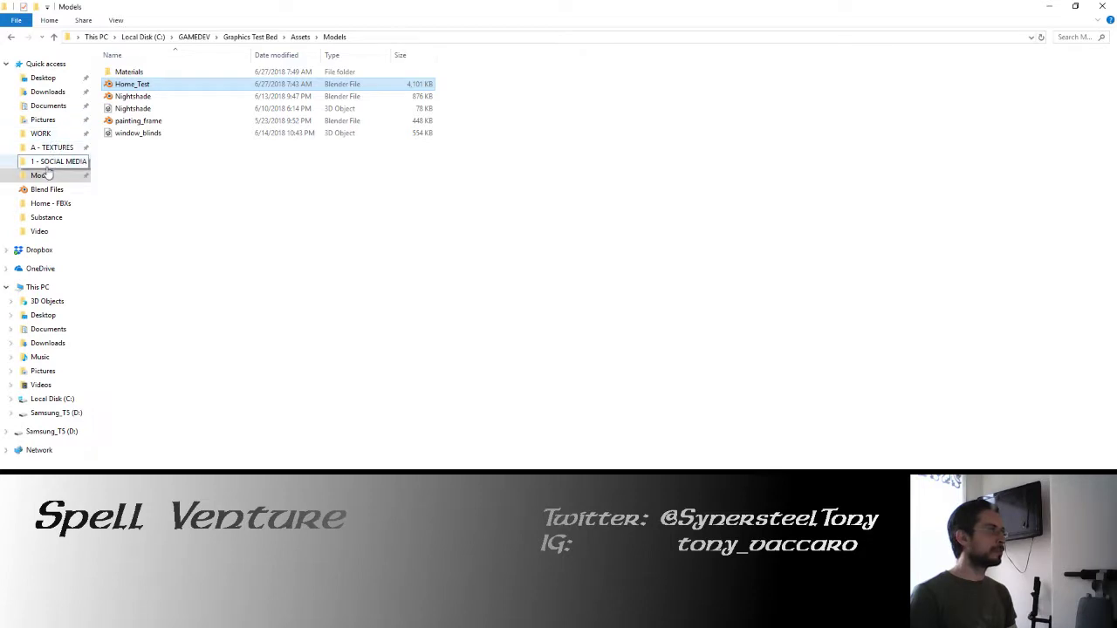
pyautogui.click(44, 218)
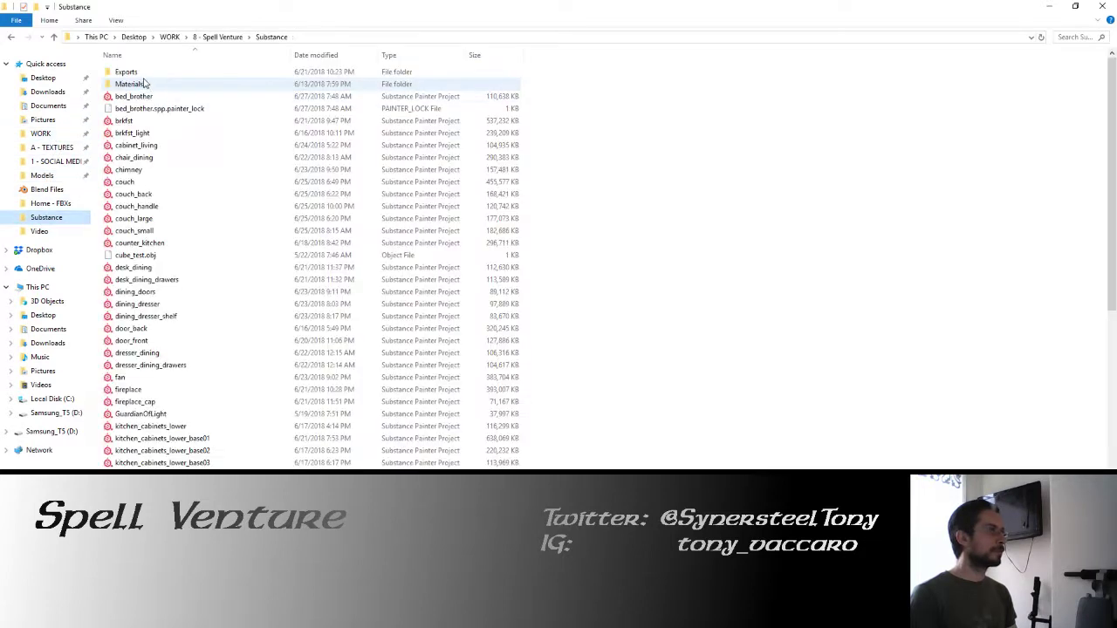
pyautogui.doubleClick(129, 72)
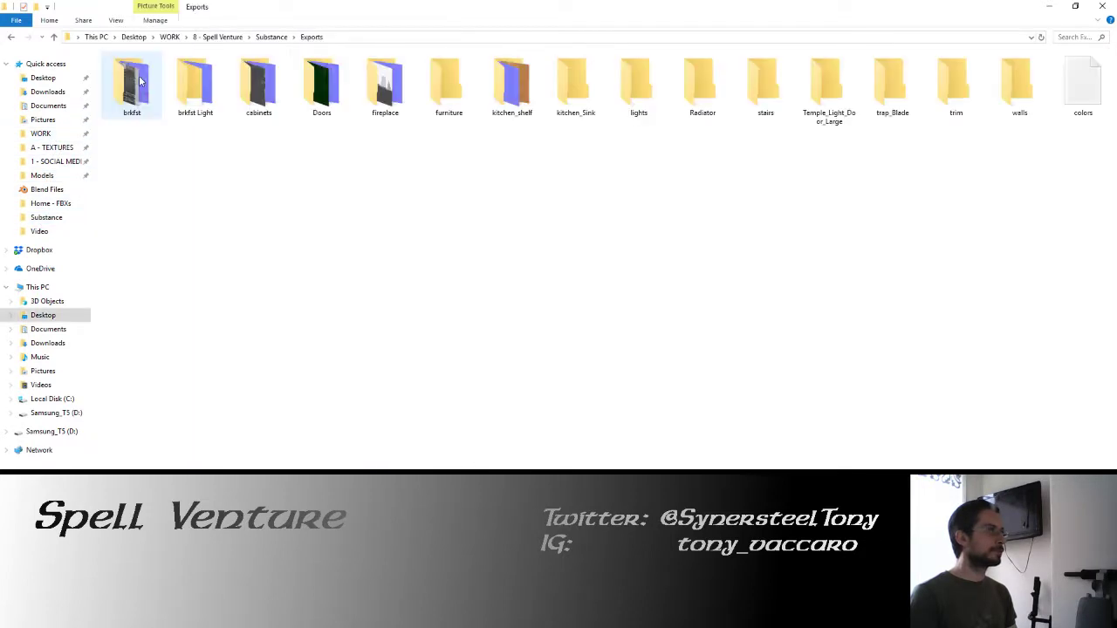
pyautogui.doubleClick(386, 79)
pyautogui.hotkey('alt', 'Left')
pyautogui.doubleClick(442, 81)
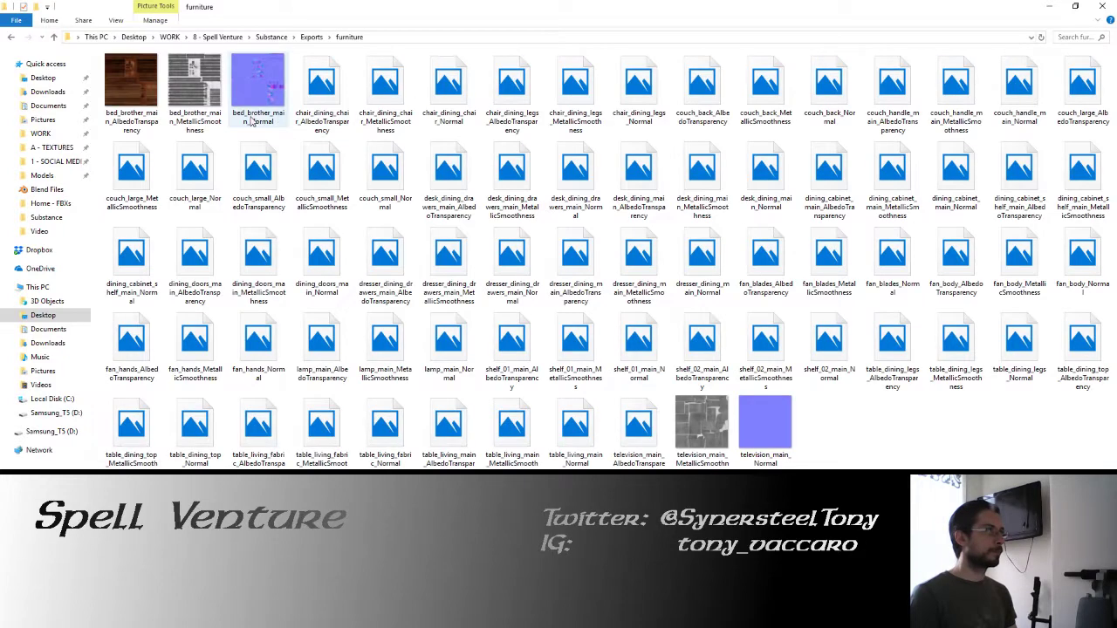
# Import the three bed_brother textures (AlbedoTransparency, MetallicSmoothness and Normal) into Unity's furniture materials folder.
pyautogui.click(131, 83)
pyautogui.keyDown('shift'); pyautogui.click(249, 83); pyautogui.keyUp('shift')
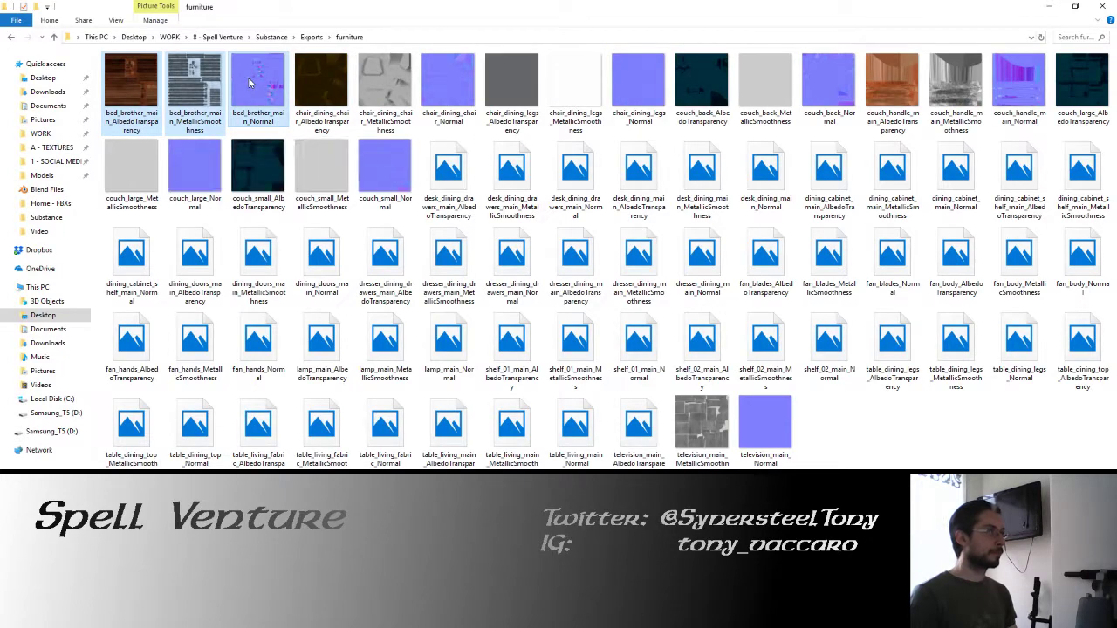
pyautogui.moveTo(266, 6); pyautogui.dragTo(819, 76)
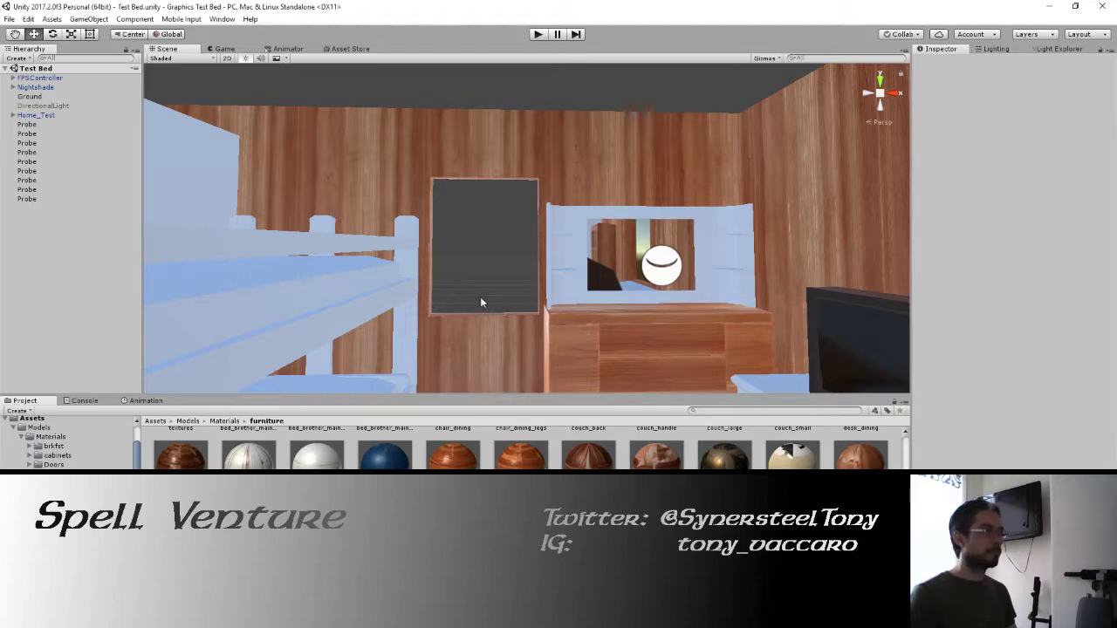
# Duplicate the chair_dining material as bed_brother and set its albedo tint to white.
pyautogui.scroll(-2, 453, 466)
pyautogui.click(452, 466)
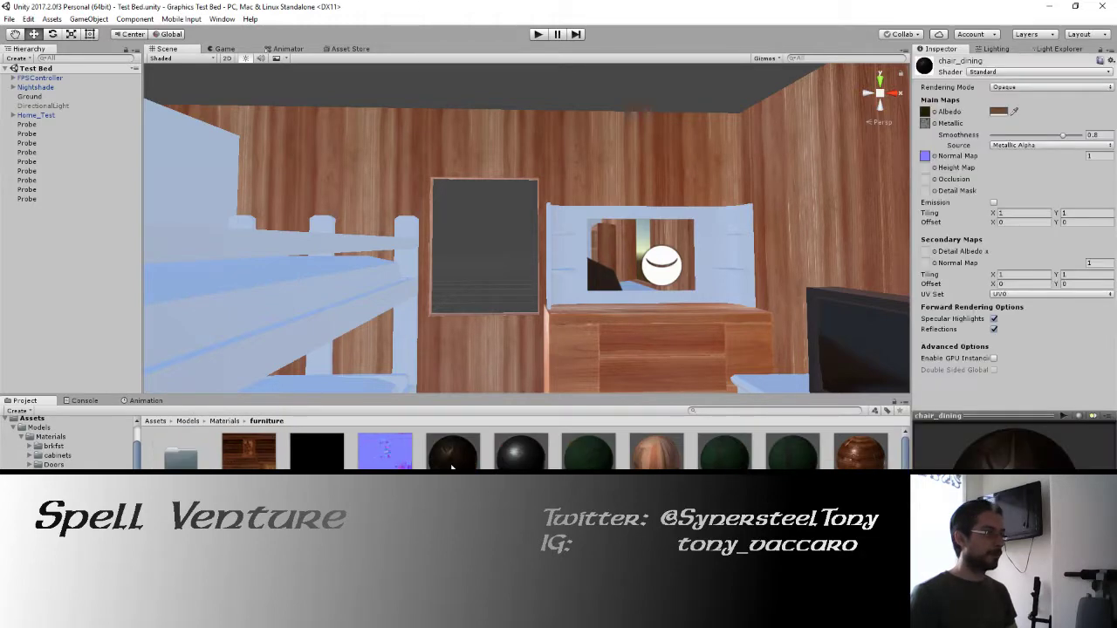
pyautogui.hotkey('ctrl', 'd')
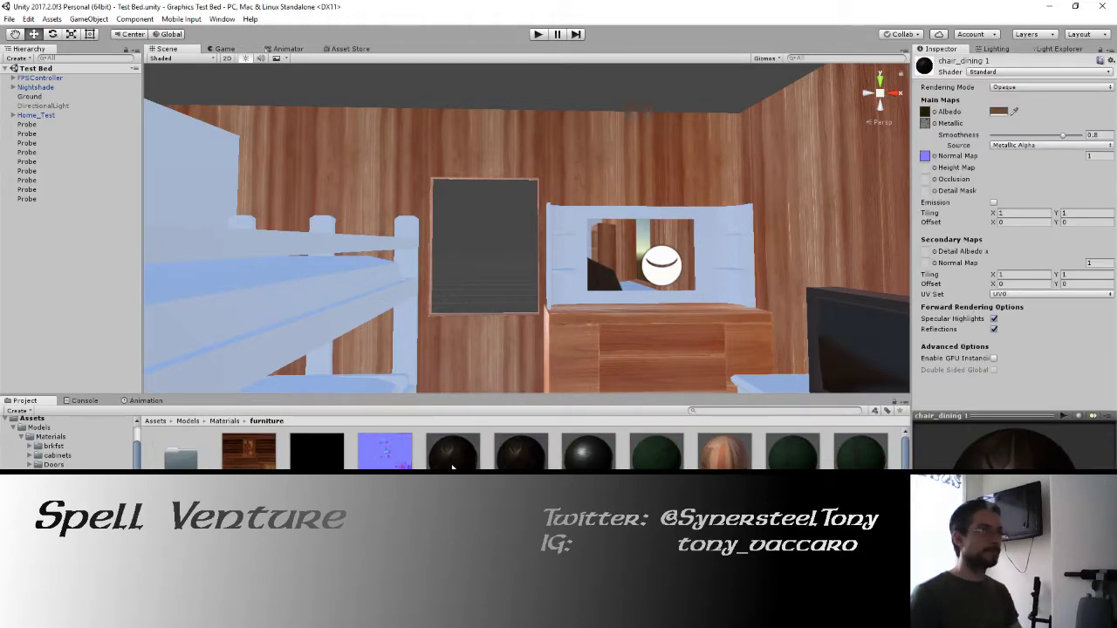
pyautogui.click(997, 111)
pyautogui.moveTo(717, 214); pyautogui.dragTo(682, 199)
pyautogui.click(790, 147)
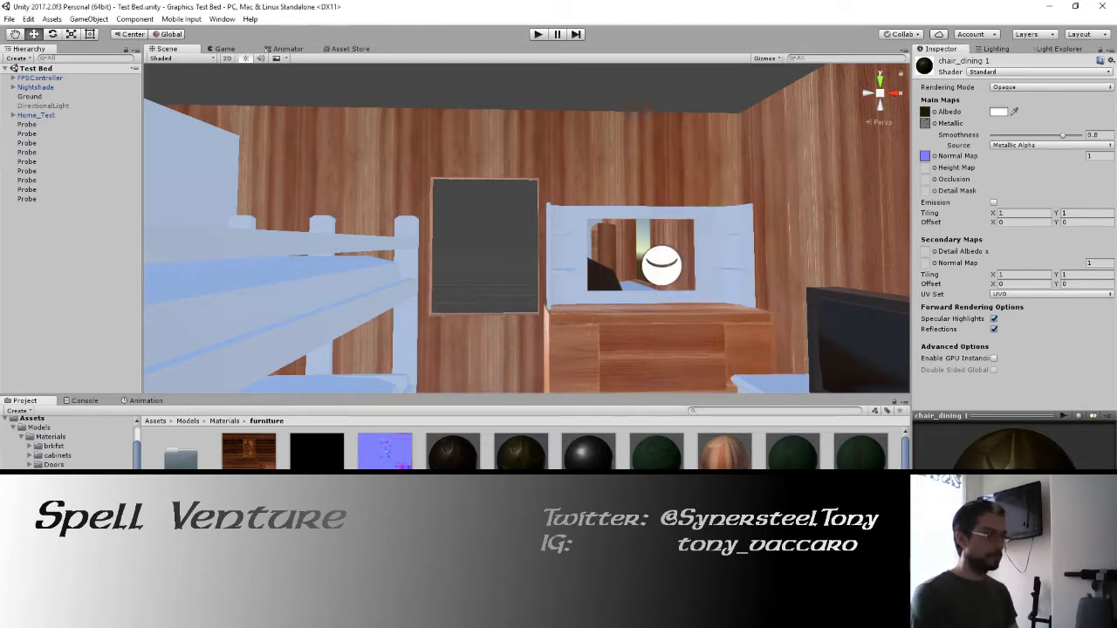
pyautogui.press('Return')
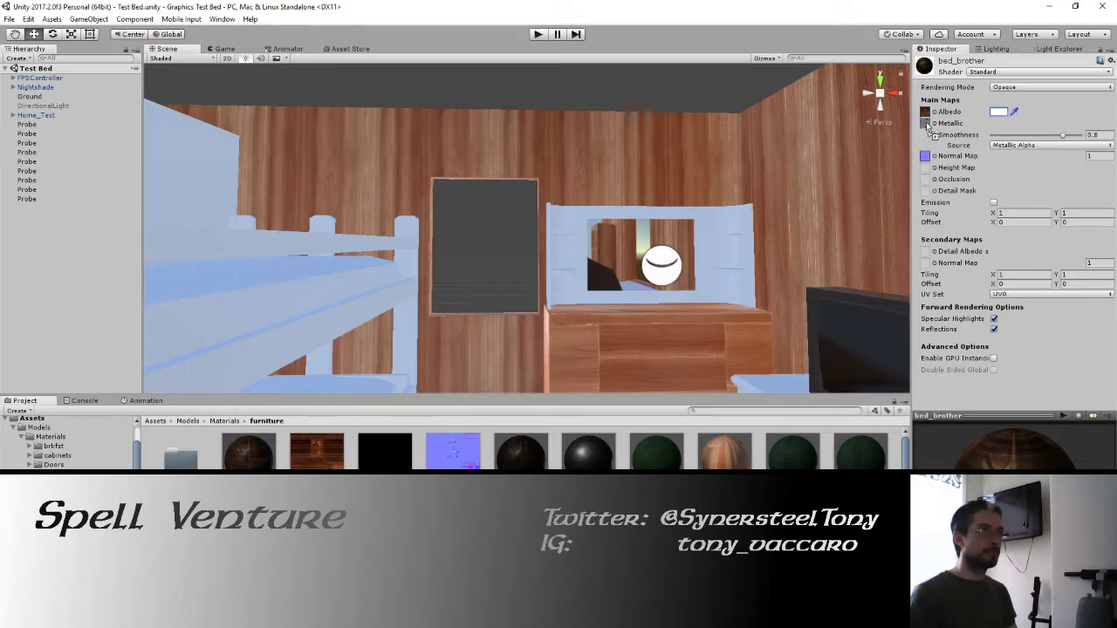
# Assign the bed_brother metallic and normal textures to the bed_brother material and mark the normal texture as a normal map.
pyautogui.moveTo(927, 125); pyautogui.dragTo(926, 125)
pyautogui.moveTo(455, 449); pyautogui.dragTo(725, 270)
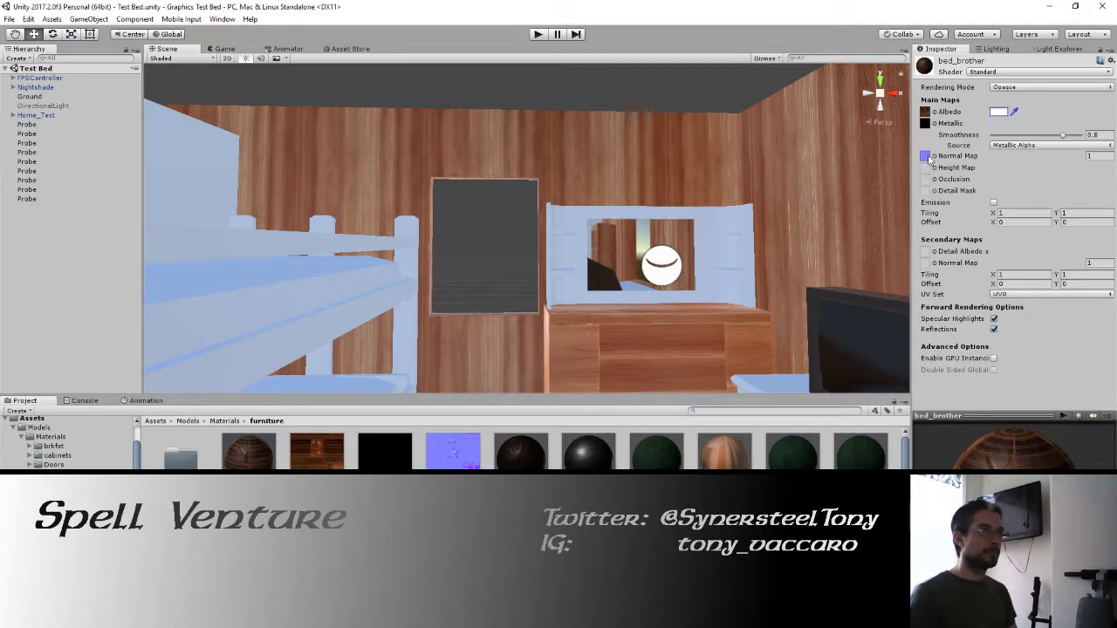
pyautogui.moveTo(930, 156); pyautogui.dragTo(927, 156)
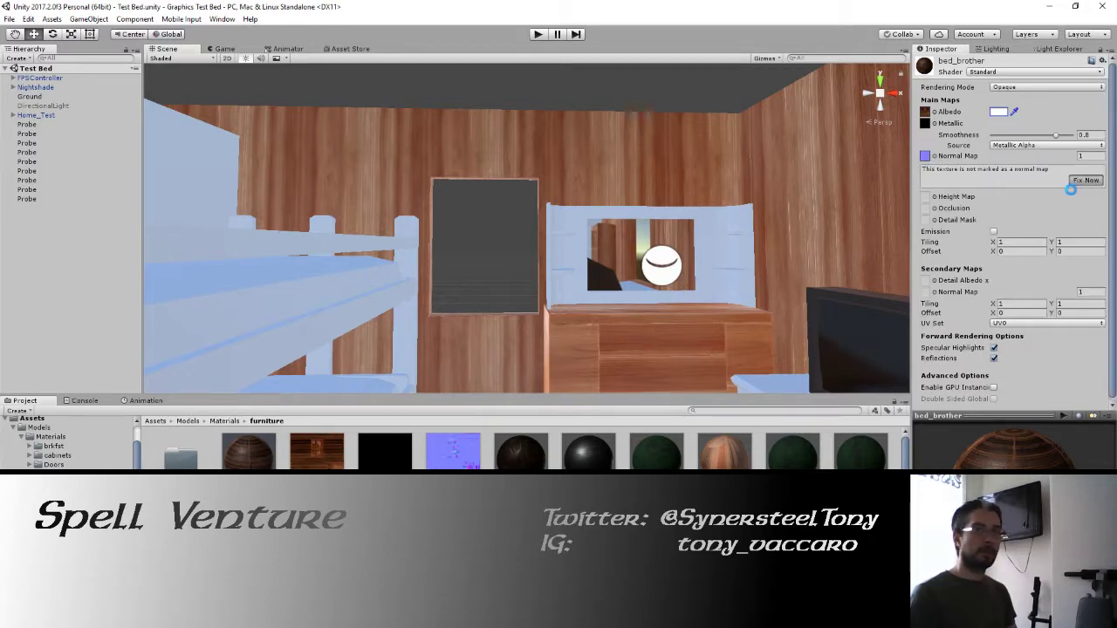
pyautogui.click(1085, 180)
# Apply the bed_brother material to the bunk-bed frame and check it from several sides of the room.
pyautogui.moveTo(331, 187); pyautogui.dragTo(144, 240, button='right')
pyautogui.moveTo(253, 458); pyautogui.dragTo(349, 337)
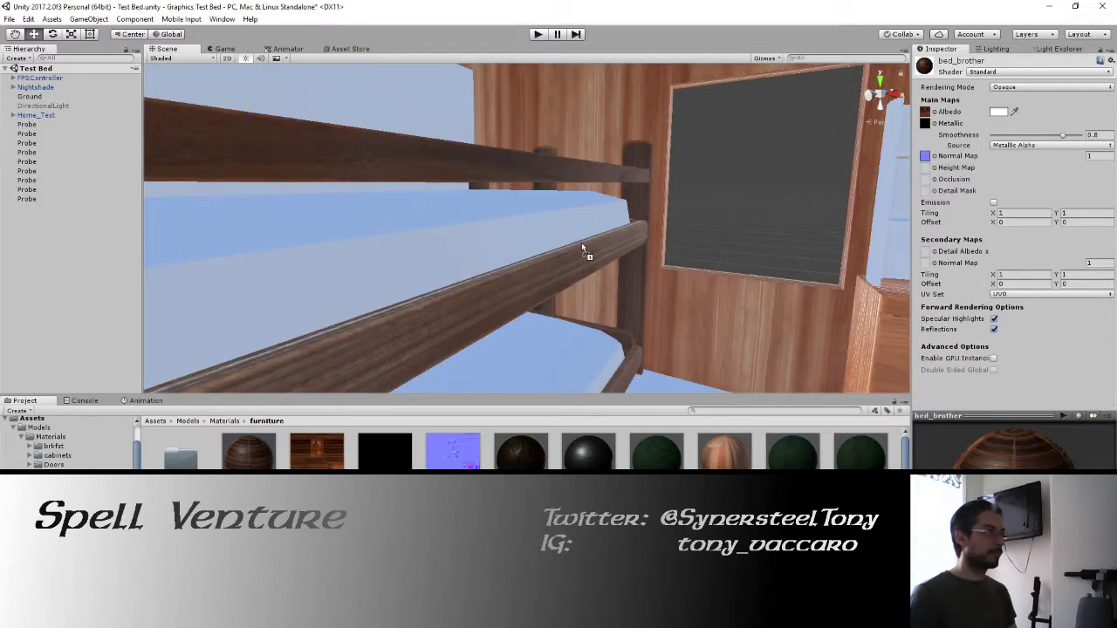
pyautogui.moveTo(581, 243); pyautogui.dragTo(516, 201, button='right')
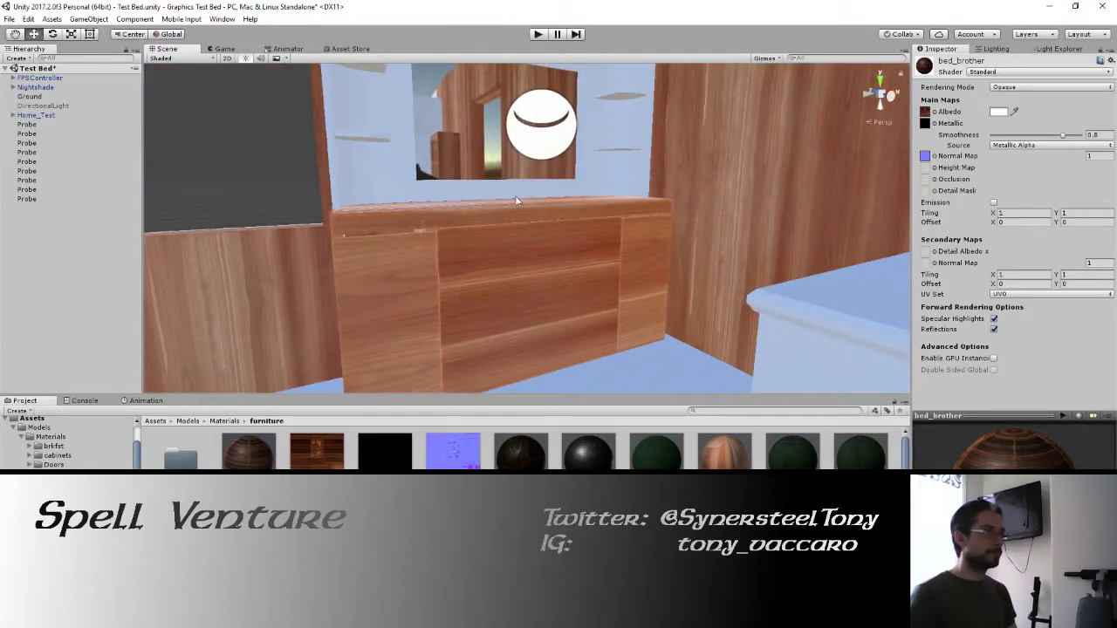
pyautogui.moveTo(562, 231); pyautogui.dragTo(406, 334, button='right')
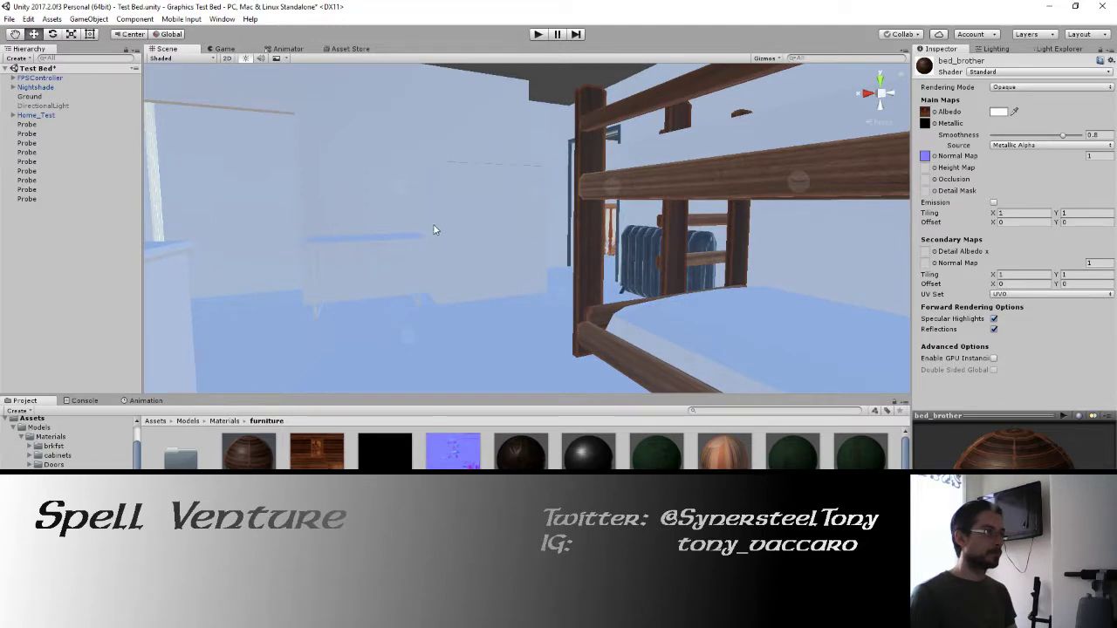
# Try moving the untextured cabinet base under the television along X, and undo the moves.
pyautogui.moveTo(445, 225); pyautogui.dragTo(314, 199, button='right')
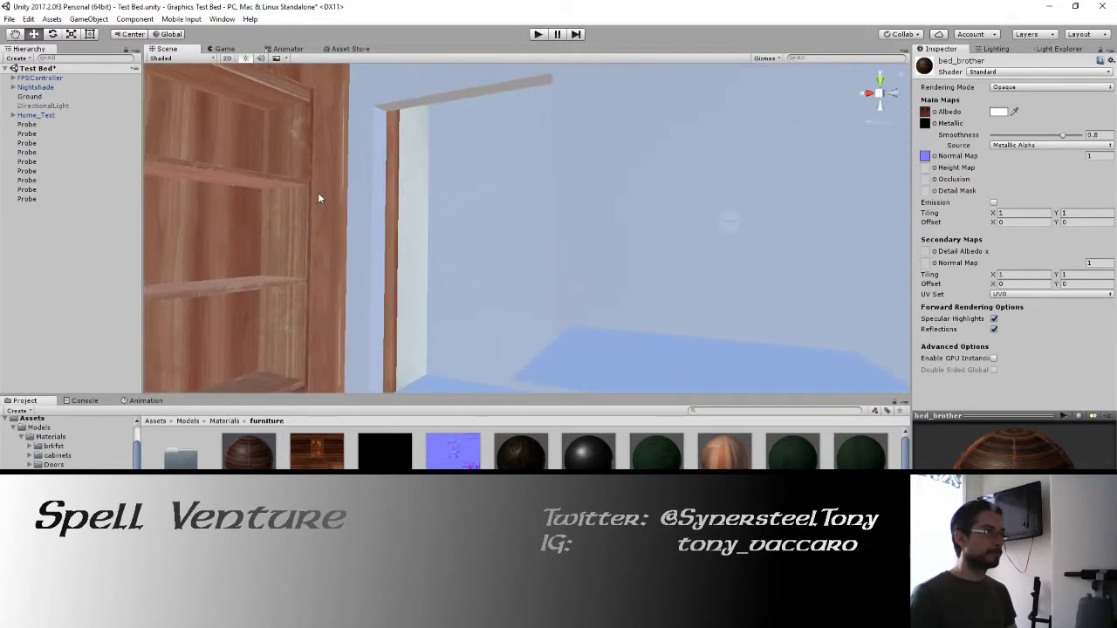
pyautogui.moveTo(443, 185); pyautogui.dragTo(550, 258, button='right')
pyautogui.moveTo(923, 248); pyautogui.dragTo(537, 264, button='right')
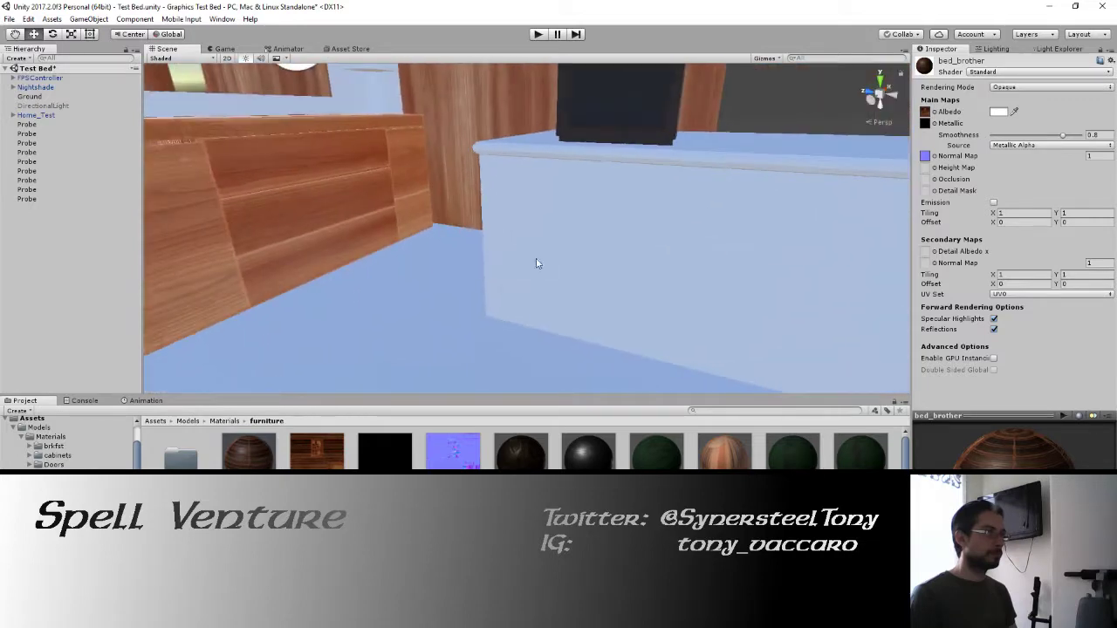
pyautogui.click(594, 250)
pyautogui.click(594, 251)
pyautogui.moveTo(660, 230); pyautogui.dragTo(513, 237, button='right')
pyautogui.moveTo(515, 237); pyautogui.dragTo(347, 249)
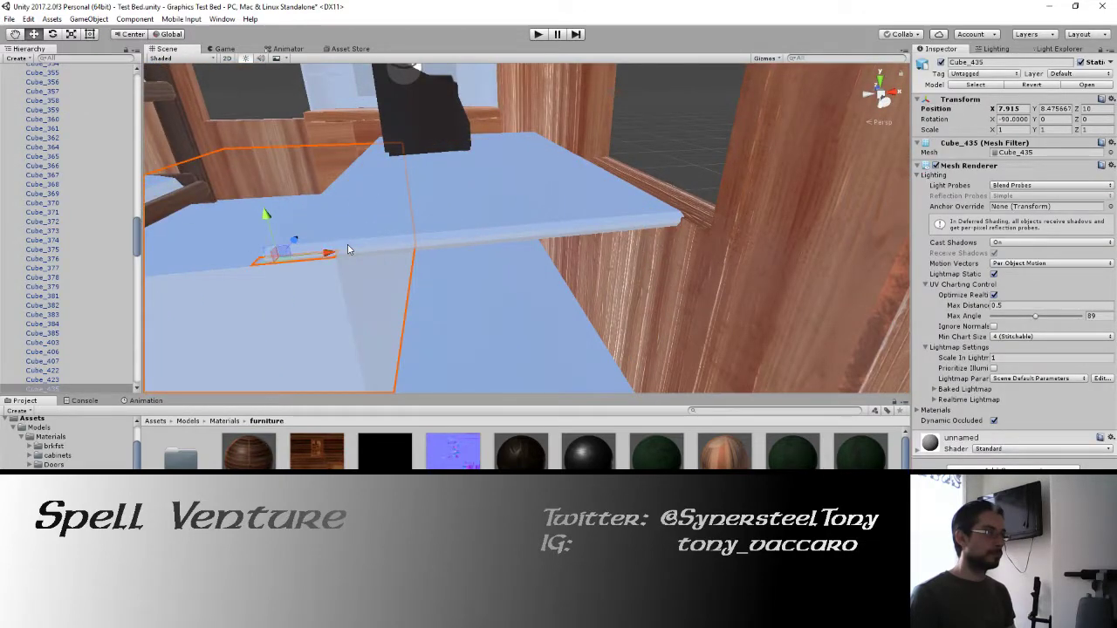
pyautogui.hotkey('ctrl', 'z')
pyautogui.moveTo(462, 223); pyautogui.dragTo(452, 102)
pyautogui.moveTo(457, 238)
pyautogui.mouseDown(button='right')
pyautogui.moveTo(441, 117)
pyautogui.moveTo(443, 247)
pyautogui.mouseUp(button='right')
pyautogui.hotkey('ctrl', 'z')
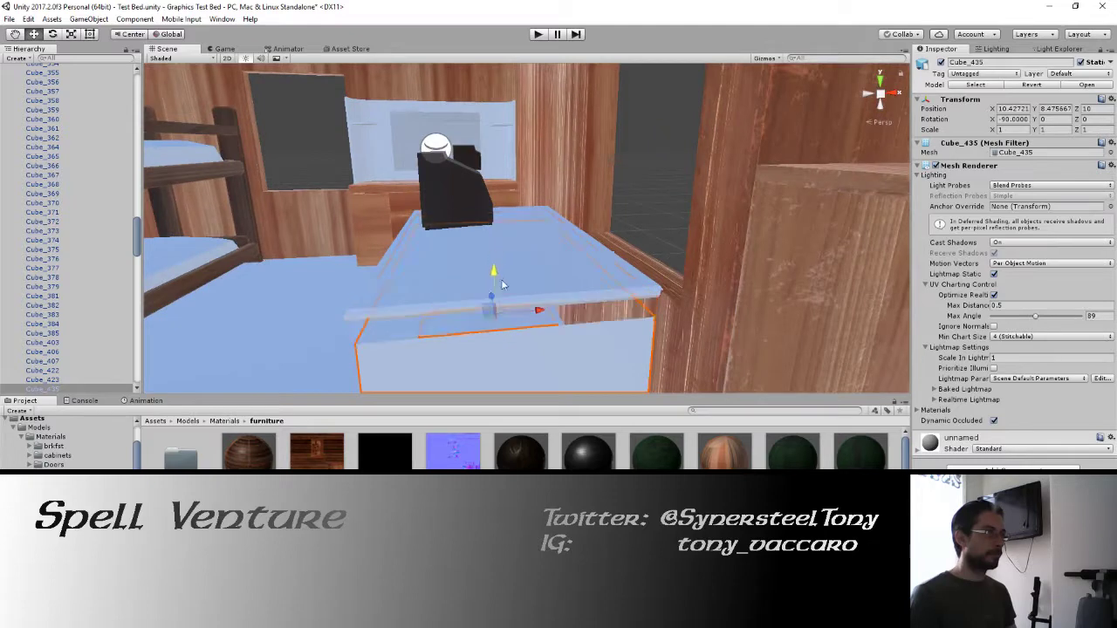
pyautogui.moveTo(508, 302); pyautogui.dragTo(514, 280, button='right')
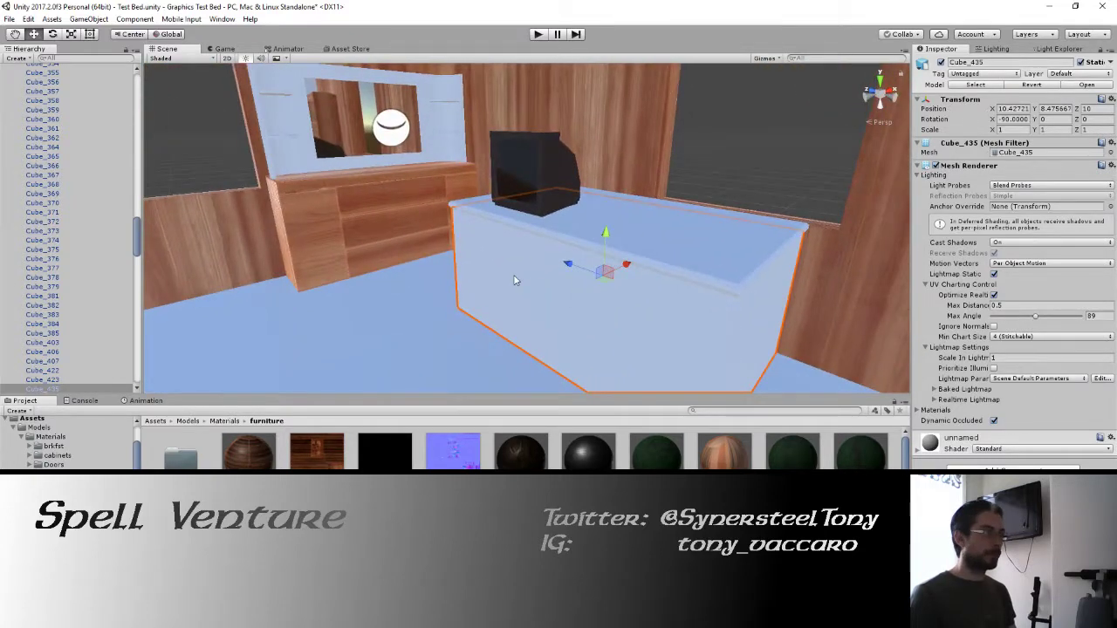
pyautogui.click(699, 157)
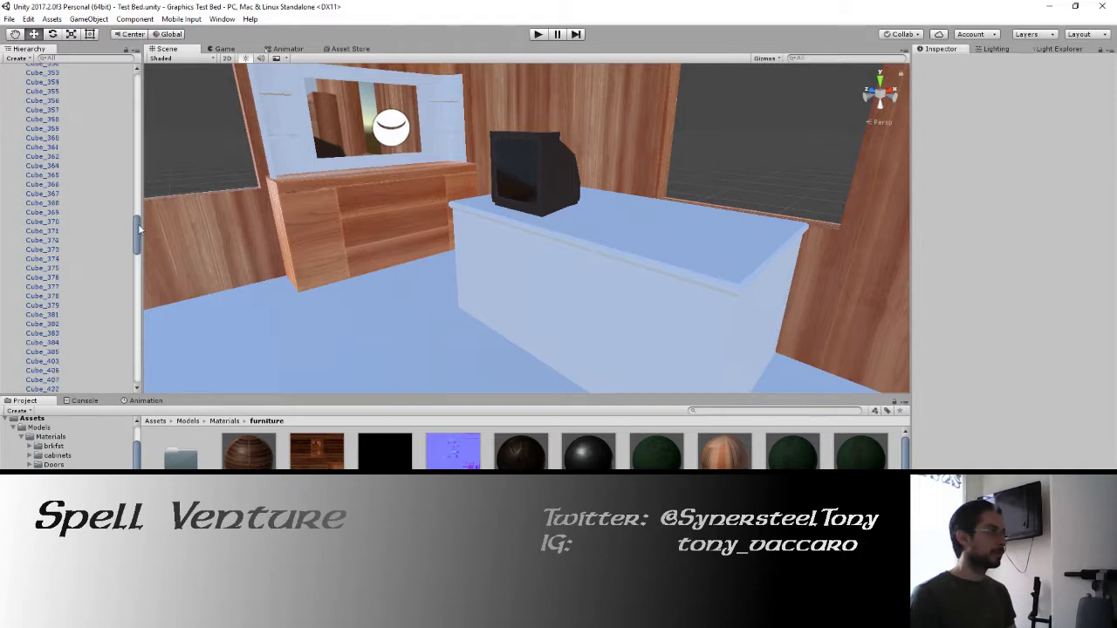
# Reapply the static flag to the whole Home_Test model by turning it off and on again.
pyautogui.moveTo(137, 229); pyautogui.dragTo(88, 108)
pyautogui.click(13, 115)
pyautogui.click(36, 116)
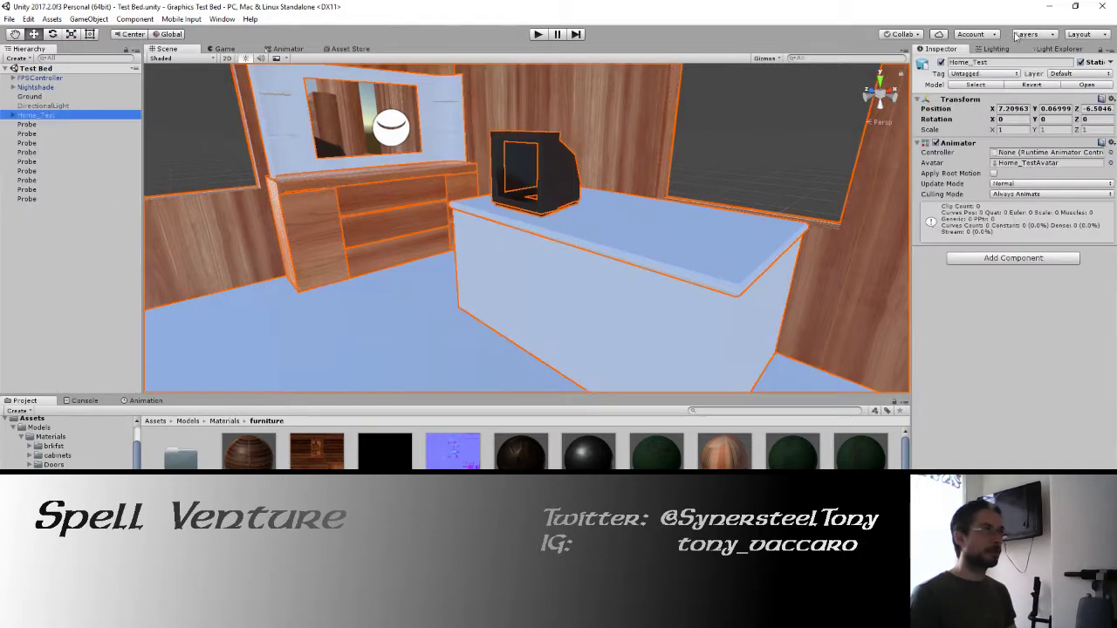
pyautogui.click(1081, 62)
pyautogui.click(518, 333)
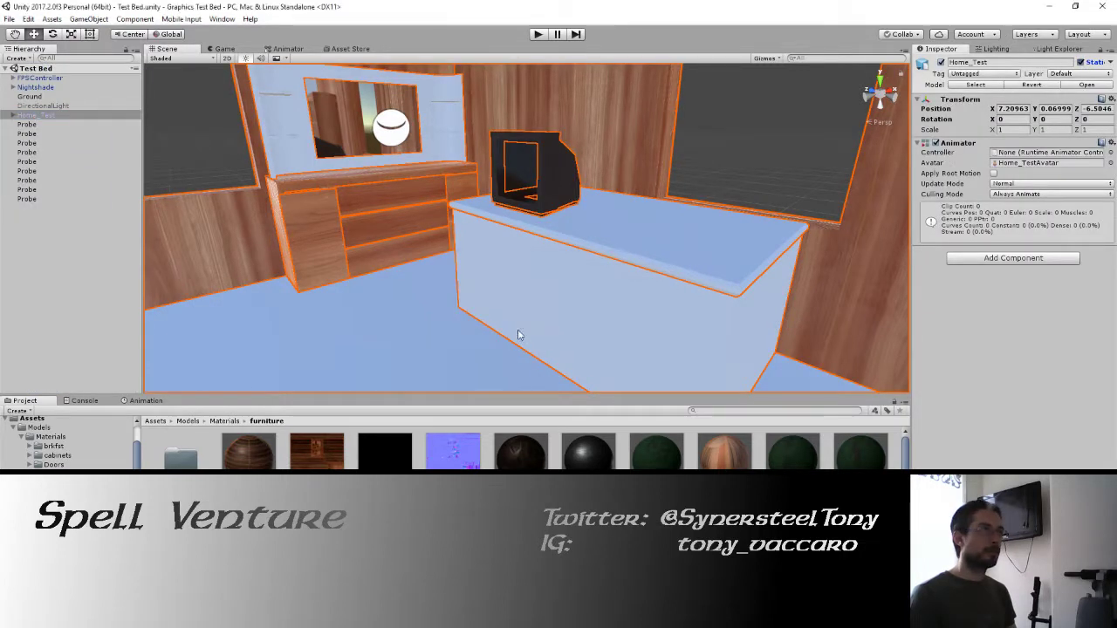
pyautogui.click(1080, 62)
pyautogui.click(511, 334)
# Bake the reflection probe in front of the bedroom dresser's mirror and check the new reflection.
pyautogui.click(392, 133)
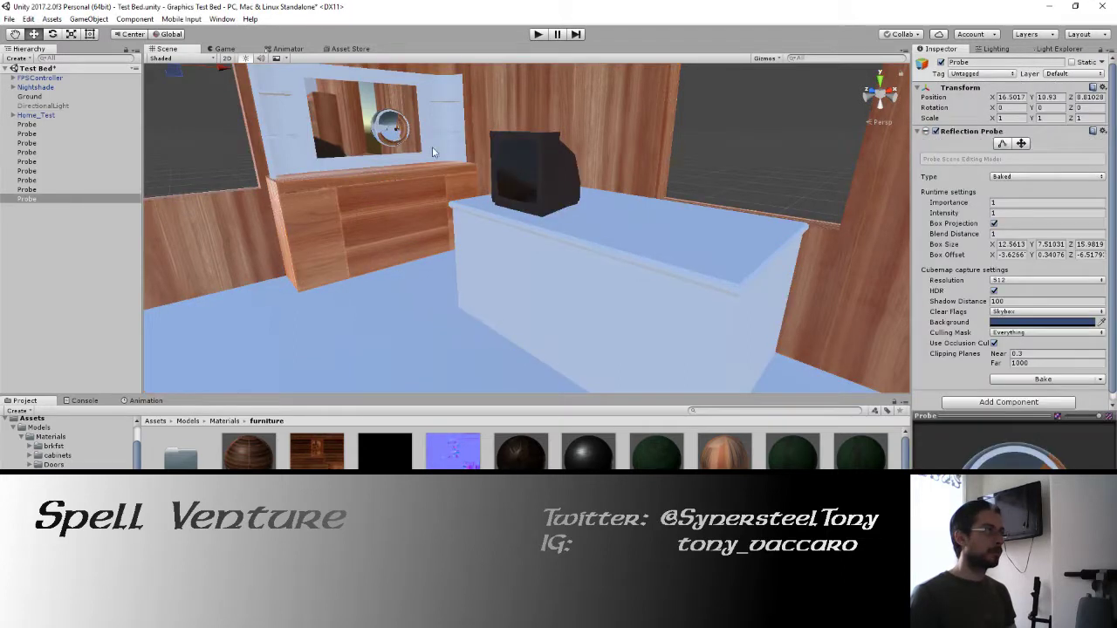
pyautogui.click(1043, 381)
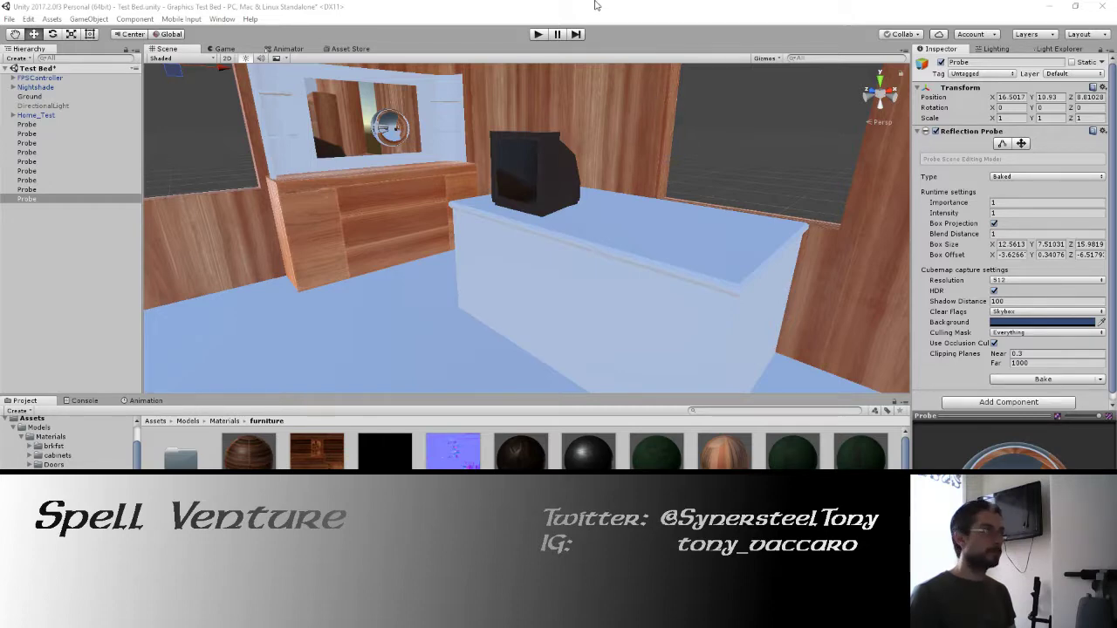
pyautogui.keyDown('alt'); pyautogui.moveTo(323, 115); pyautogui.dragTo(357, 115); pyautogui.keyUp('alt')
pyautogui.moveTo(357, 115); pyautogui.dragTo(253, 121, button='right')
# Try moving the tall untextured cabinet beside the bunk bed sideways, and undo the move.
pyautogui.moveTo(626, 148); pyautogui.dragTo(564, 210, button='right')
pyautogui.click(565, 211)
pyautogui.click(563, 240)
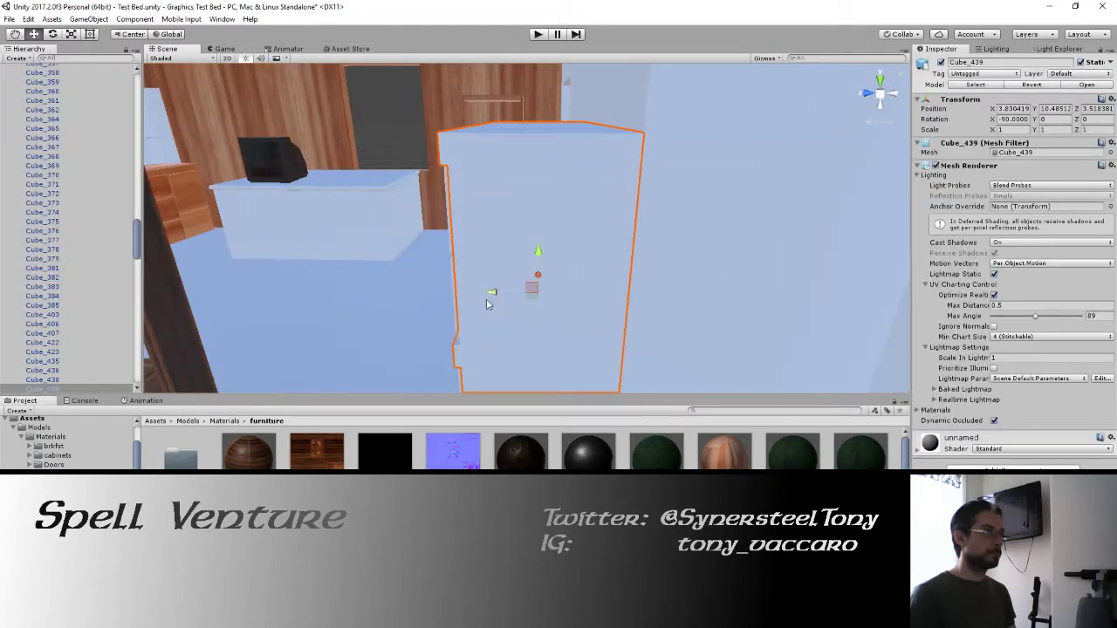
pyautogui.moveTo(486, 298); pyautogui.dragTo(446, 293)
pyautogui.moveTo(447, 293); pyautogui.dragTo(463, 122, button='right')
pyautogui.hotkey('ctrl', 'z')
pyautogui.hotkey('ctrl', 'z')
pyautogui.click(533, 187)
pyautogui.moveTo(533, 186); pyautogui.dragTo(388, 212, button='right')
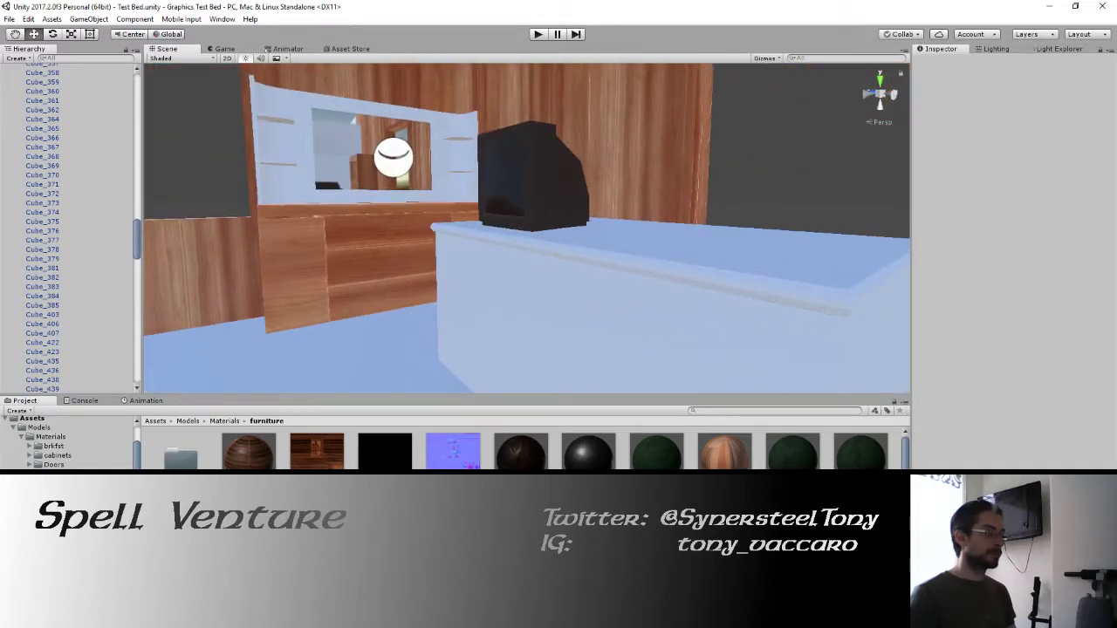
pyautogui.hotkey('alt', 'Tab')
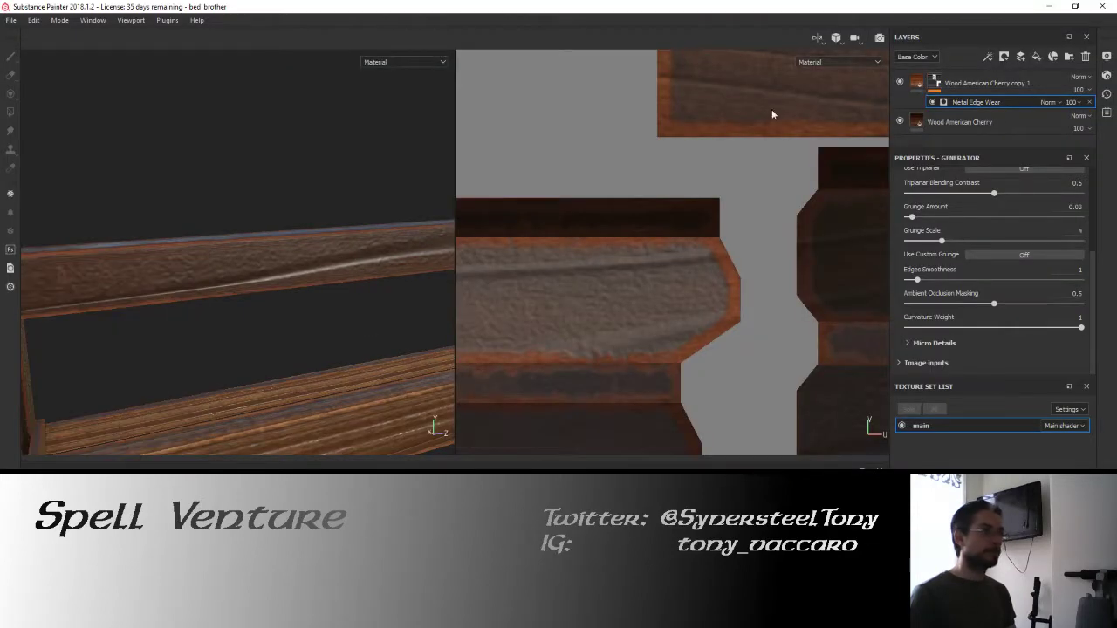
pyautogui.hotkey('alt', 'Tab')
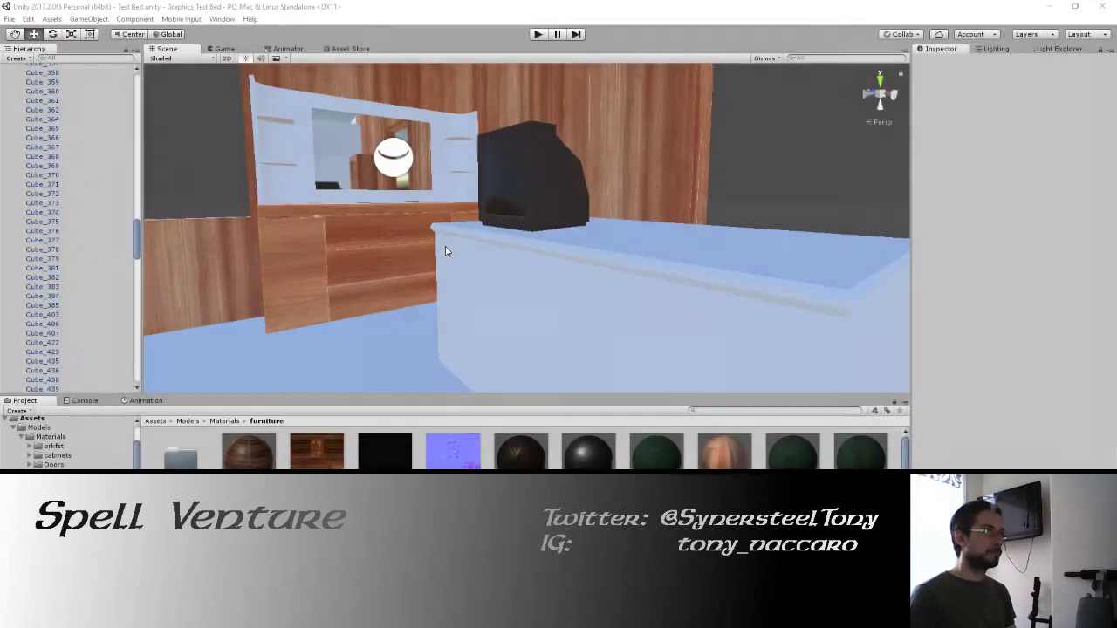
# Select the reflection probe above the green corner sofa in the living room and bake it.
pyautogui.moveTo(424, 301)
pyautogui.mouseDown(button='right')
pyautogui.moveTo(287, 235)
pyautogui.moveTo(100, 250)
pyautogui.moveTo(82, 280)
pyautogui.moveTo(868, 303)
pyautogui.moveTo(970, 256)
pyautogui.moveTo(934, 242)
pyautogui.moveTo(761, 252)
pyautogui.moveTo(169, 218)
pyautogui.moveTo(540, 253)
pyautogui.moveTo(170, 229)
pyautogui.moveTo(175, 254)
pyautogui.mouseUp(button='right')
pyautogui.moveTo(1071, 253); pyautogui.dragTo(632, 243, button='right')
pyautogui.click(646, 243)
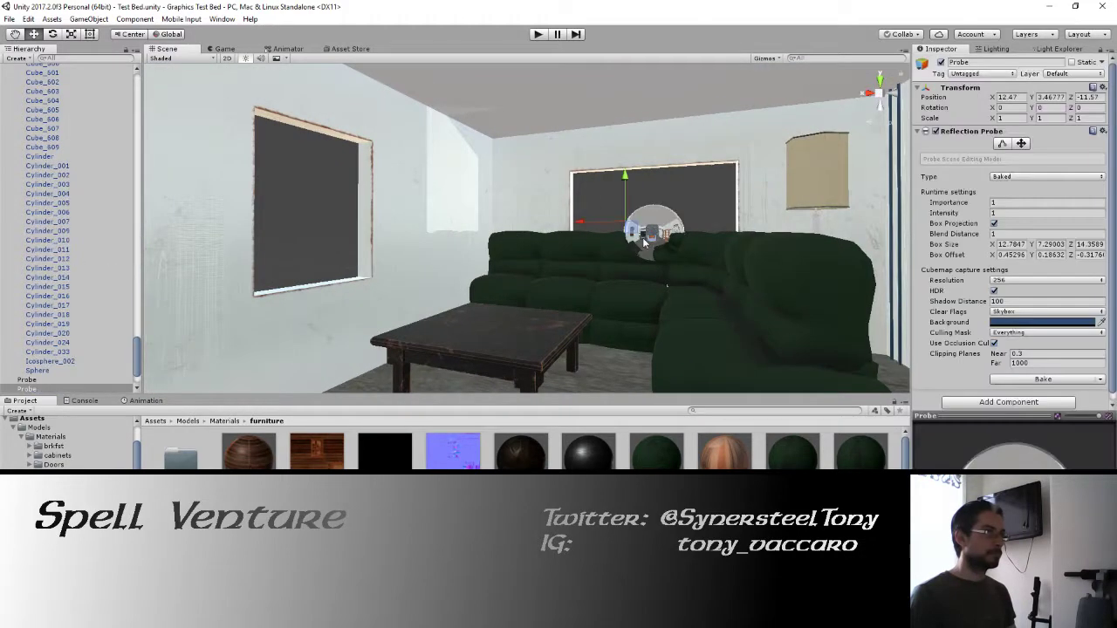
pyautogui.click(1044, 380)
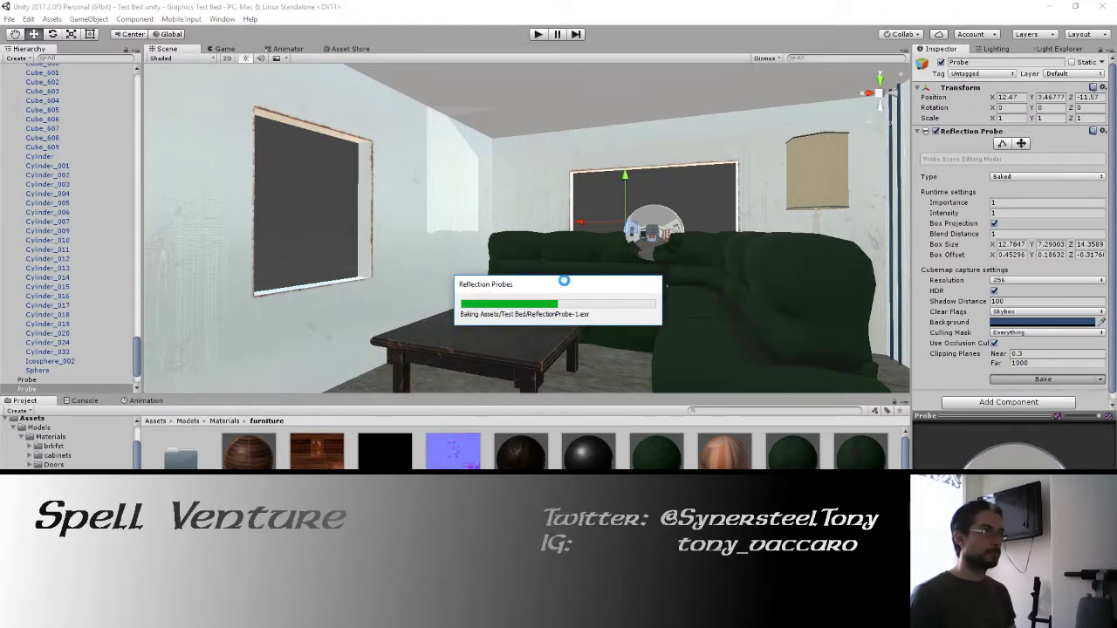
# Move the living-room probe's origin to just in front of the television beside the stone fireplace, and rebake the probe.
pyautogui.moveTo(564, 279); pyautogui.dragTo(434, 306, button='right')
pyautogui.press('s')
pyautogui.click(1019, 143)
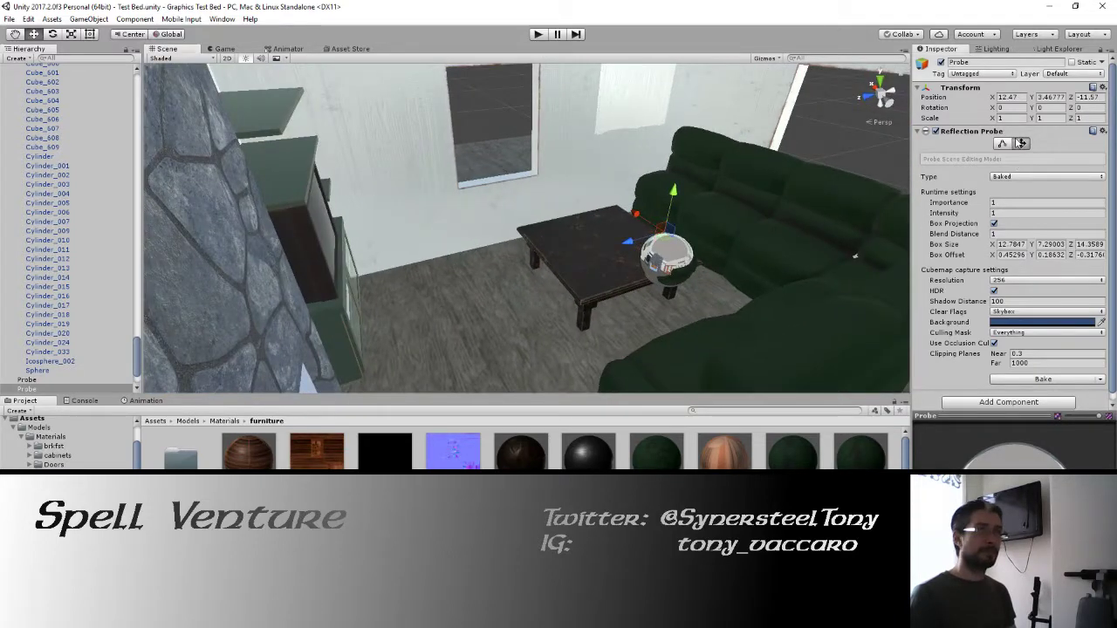
pyautogui.moveTo(636, 214); pyautogui.dragTo(333, 252)
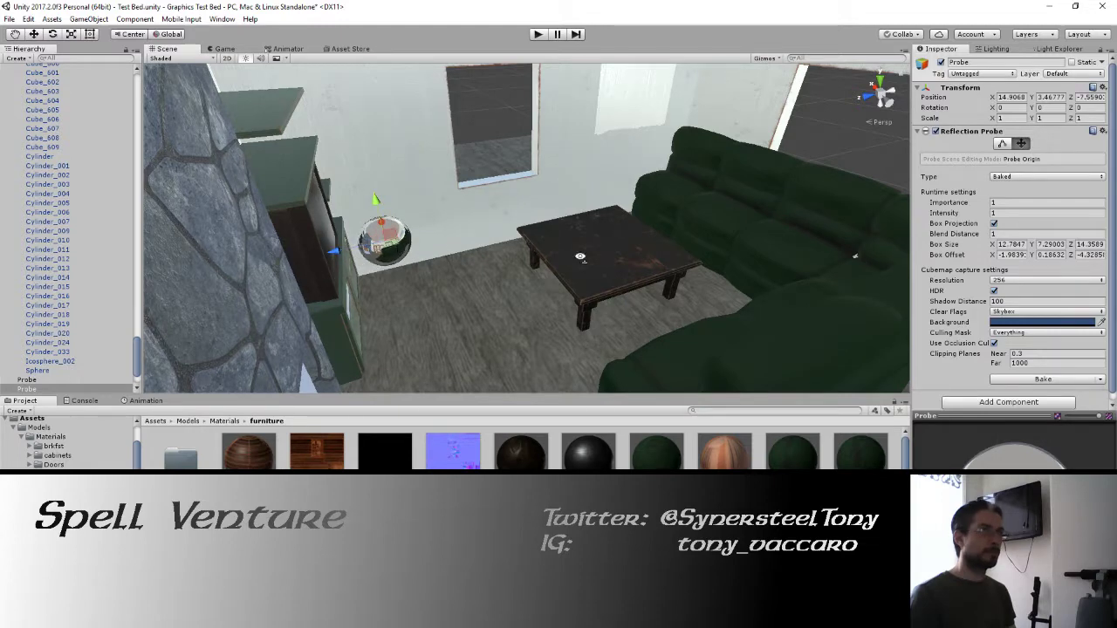
pyautogui.moveTo(580, 257); pyautogui.dragTo(566, 277, button='right')
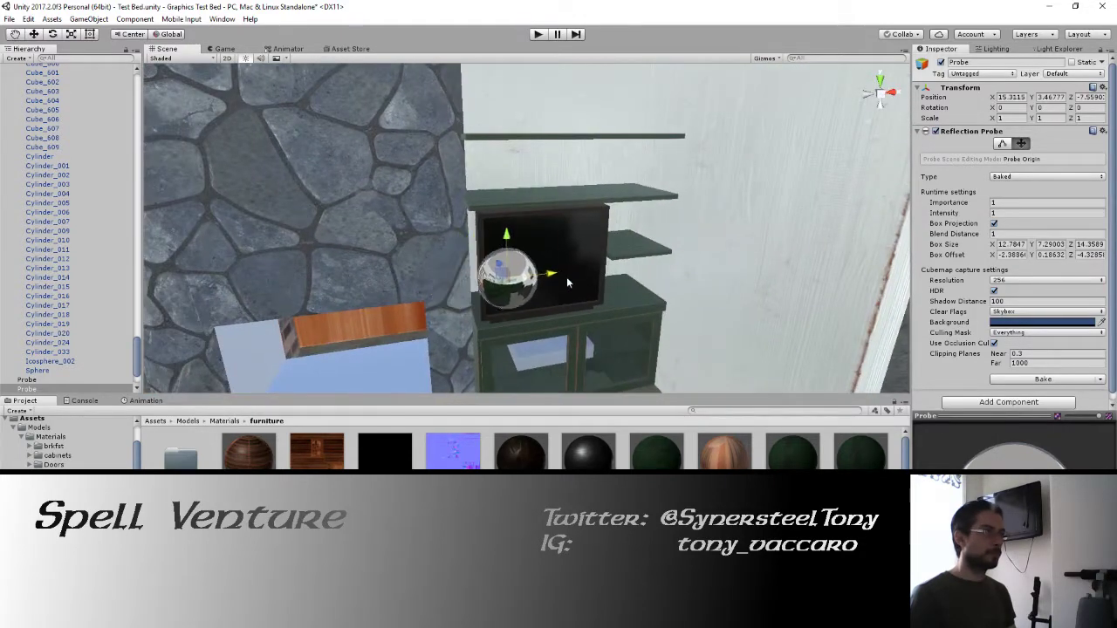
pyautogui.moveTo(567, 277); pyautogui.dragTo(621, 272)
pyautogui.moveTo(621, 271); pyautogui.dragTo(609, 186, button='right')
pyautogui.moveTo(609, 186); pyautogui.dragTo(602, 209)
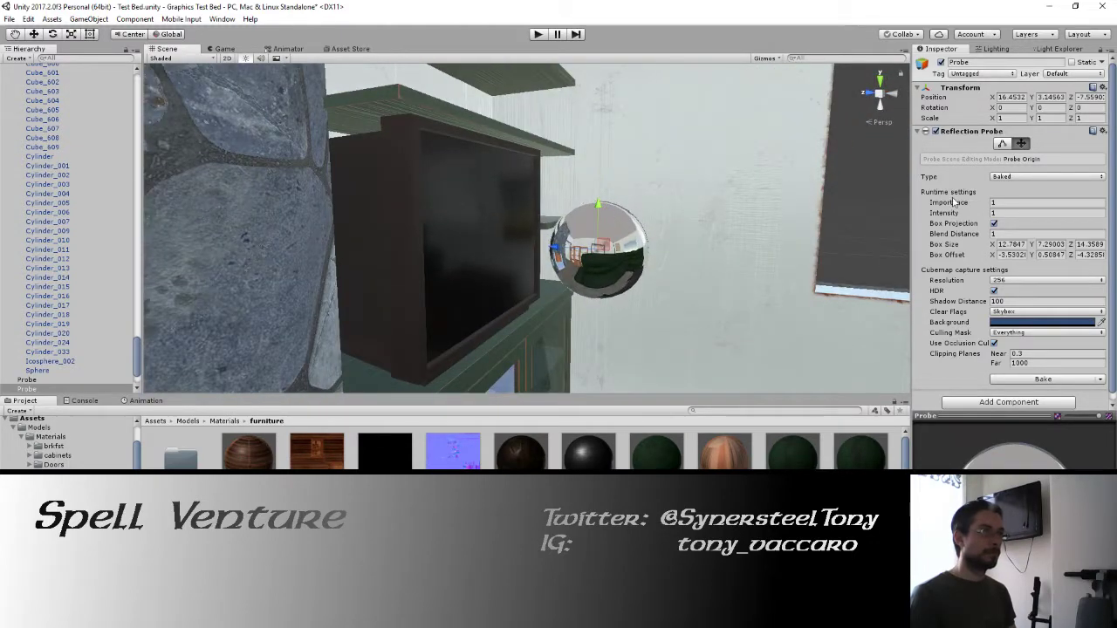
pyautogui.click(1051, 380)
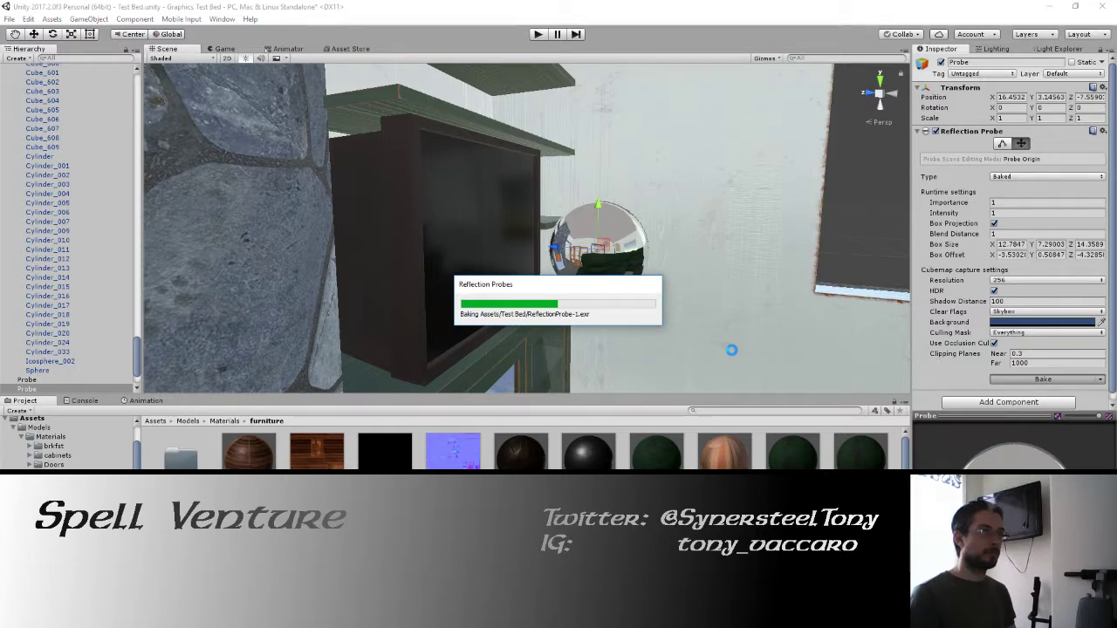
pyautogui.moveTo(731, 350); pyautogui.dragTo(505, 136, button='right')
# Play the scene, walk through the ground-floor rooms to inspect reflections on the television, dresser, sofa and lamp, and stop playback.
pyautogui.click(539, 34)
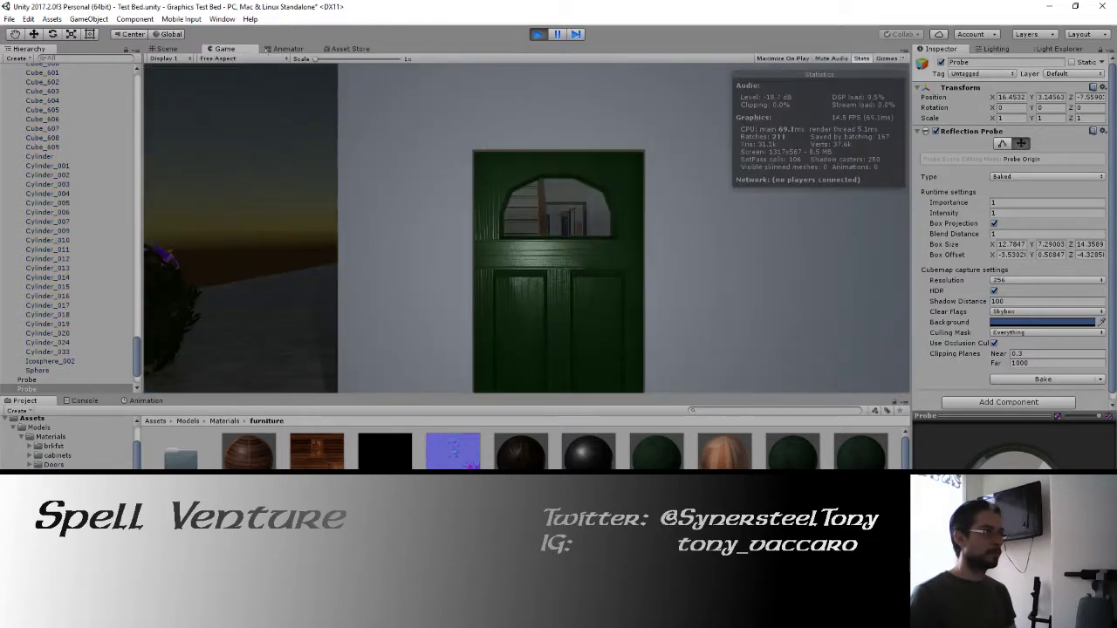
pyautogui.press('w')
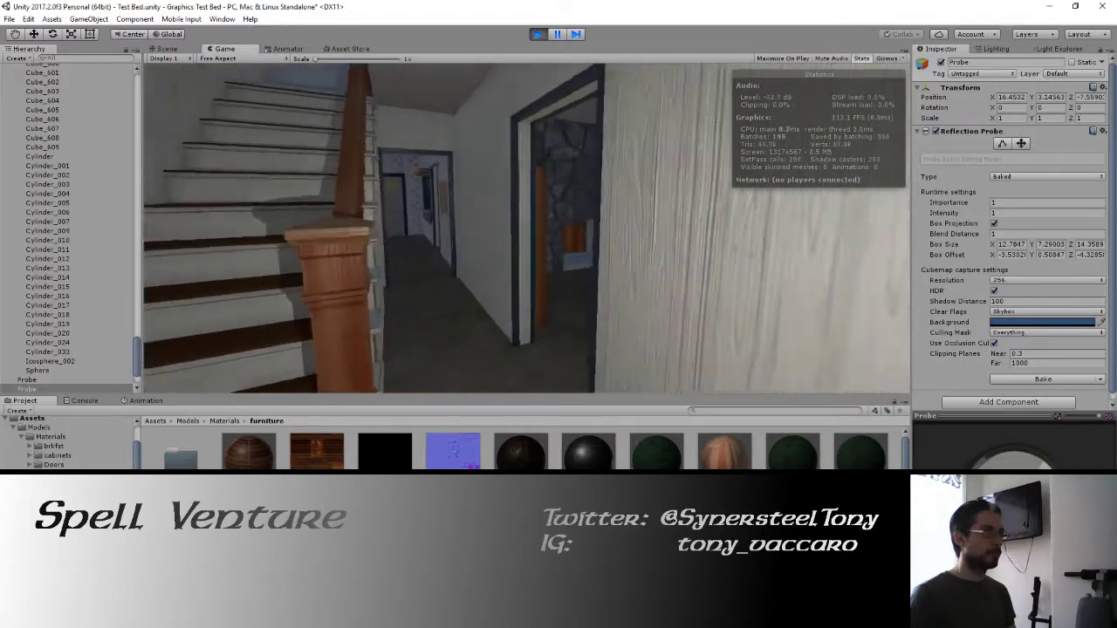
pyautogui.press('w')
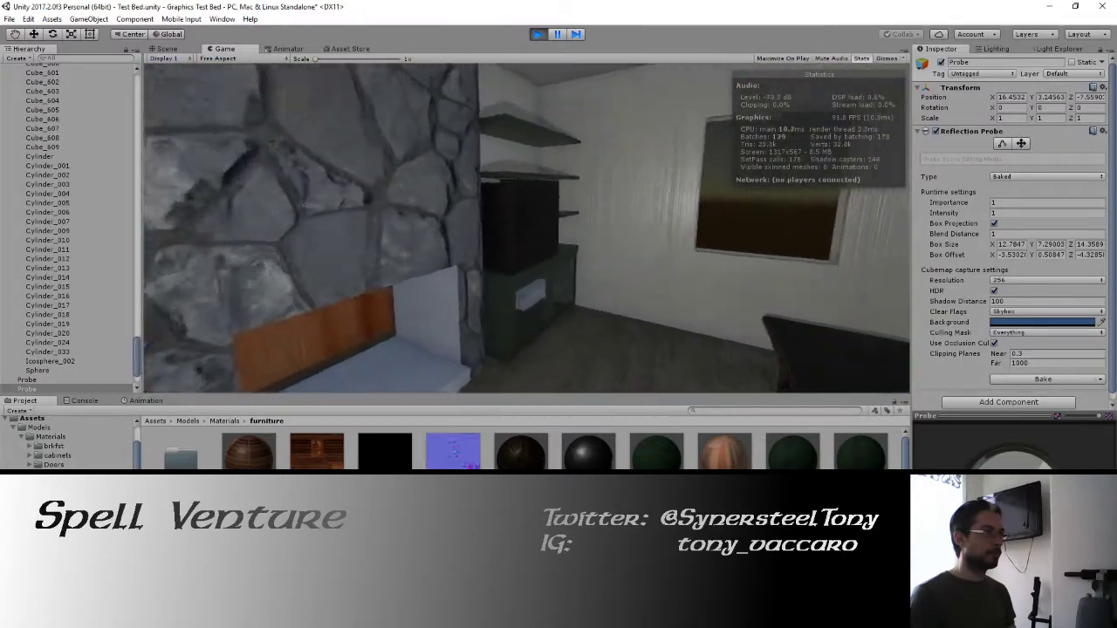
pyautogui.press('w')
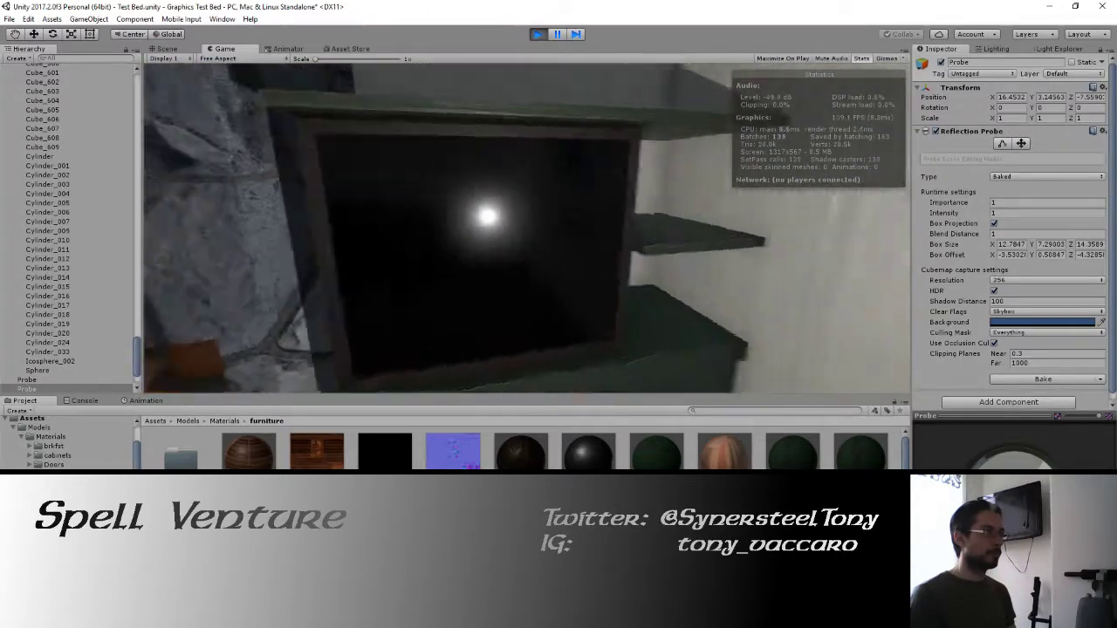
pyautogui.press('s')
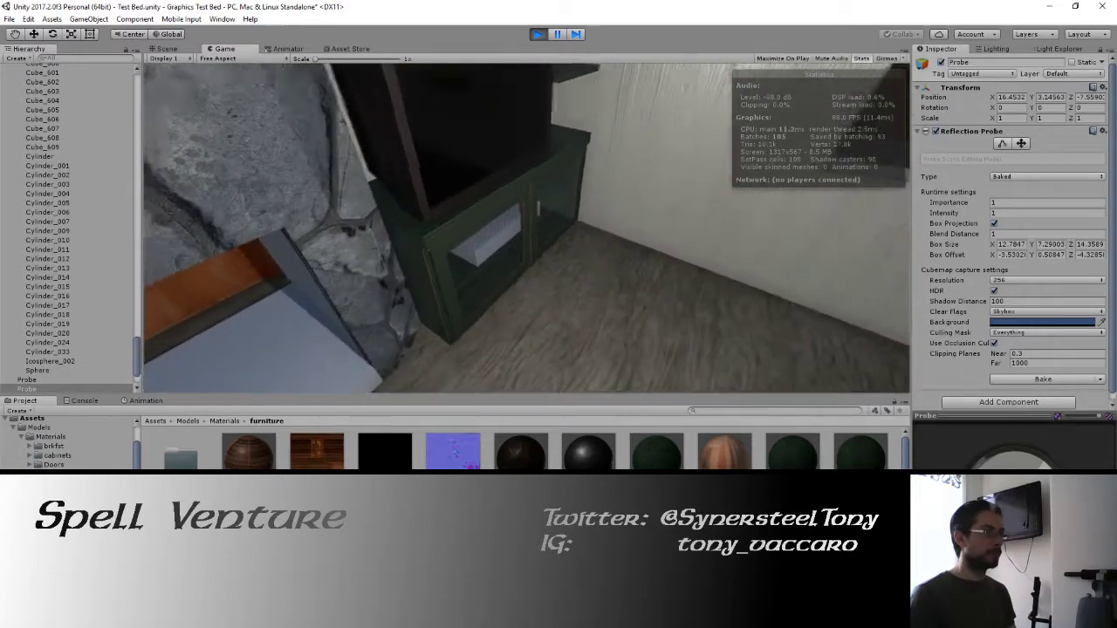
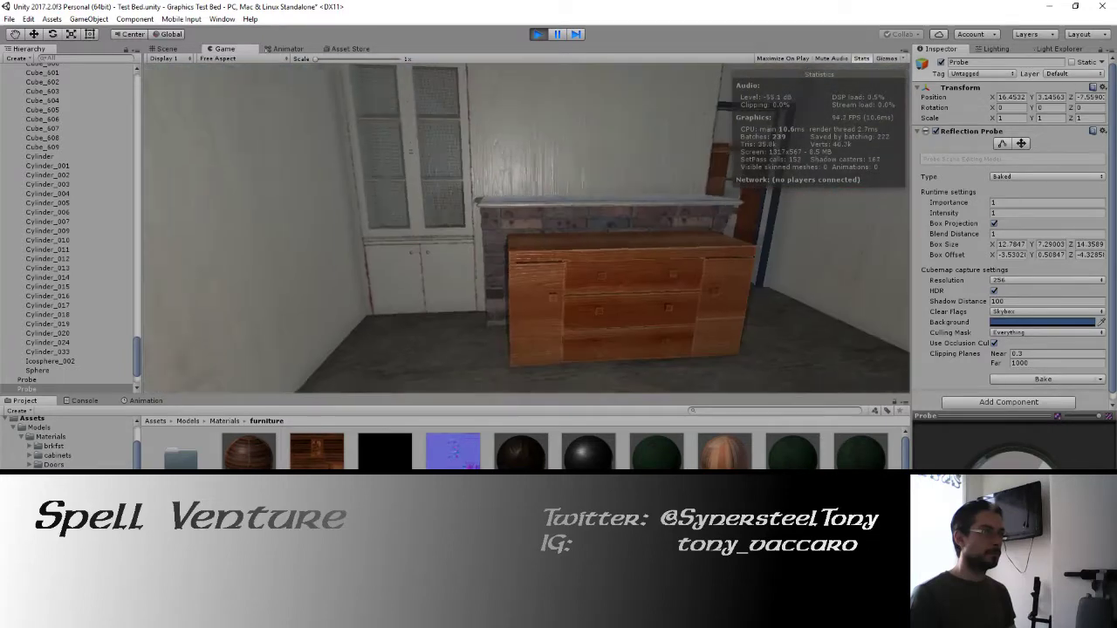
pyautogui.press('w')
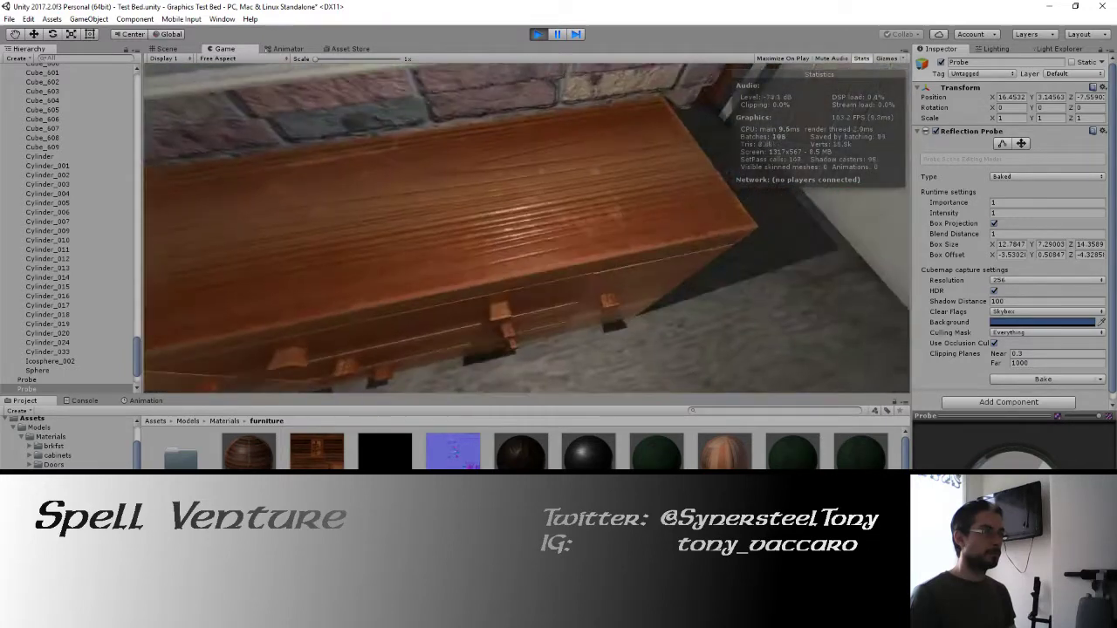
pyautogui.press('w')
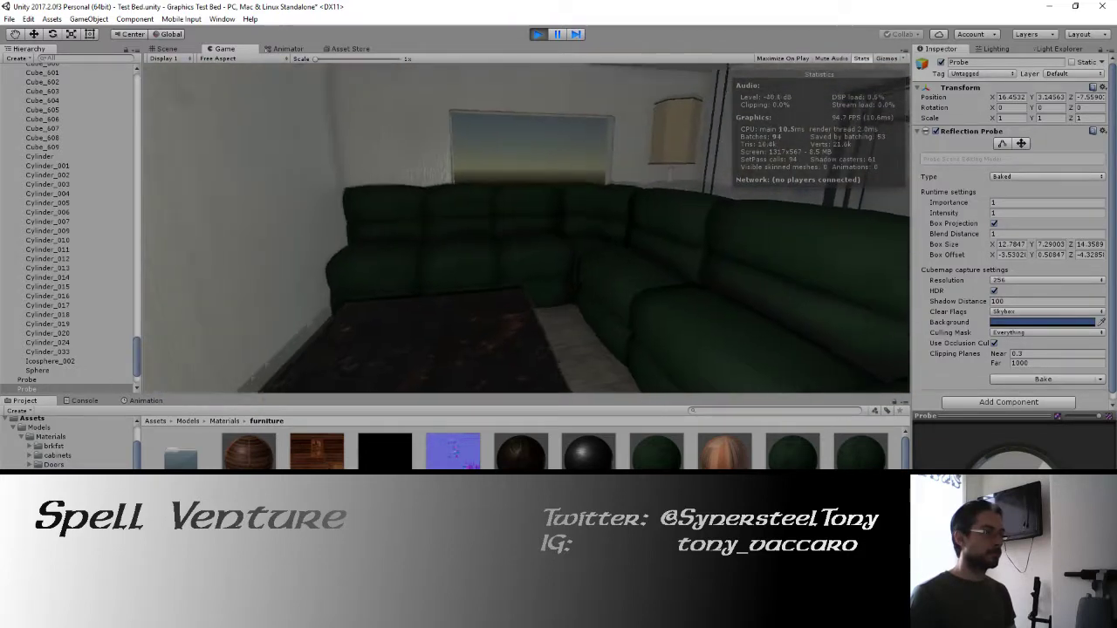
pyautogui.press('w')
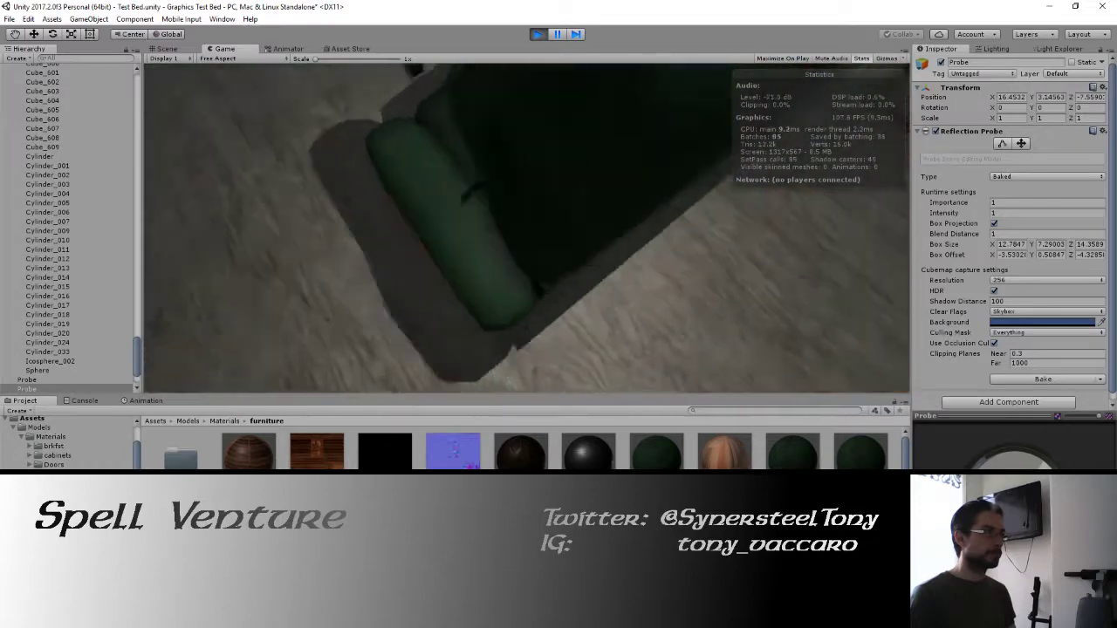
pyautogui.press('w')
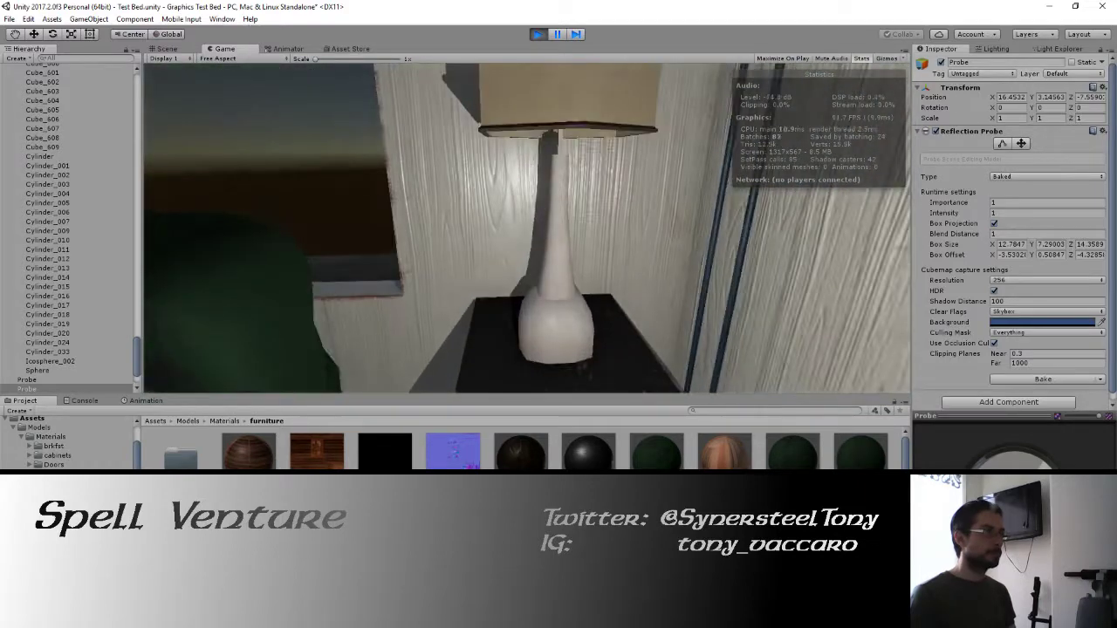
pyautogui.press('w')
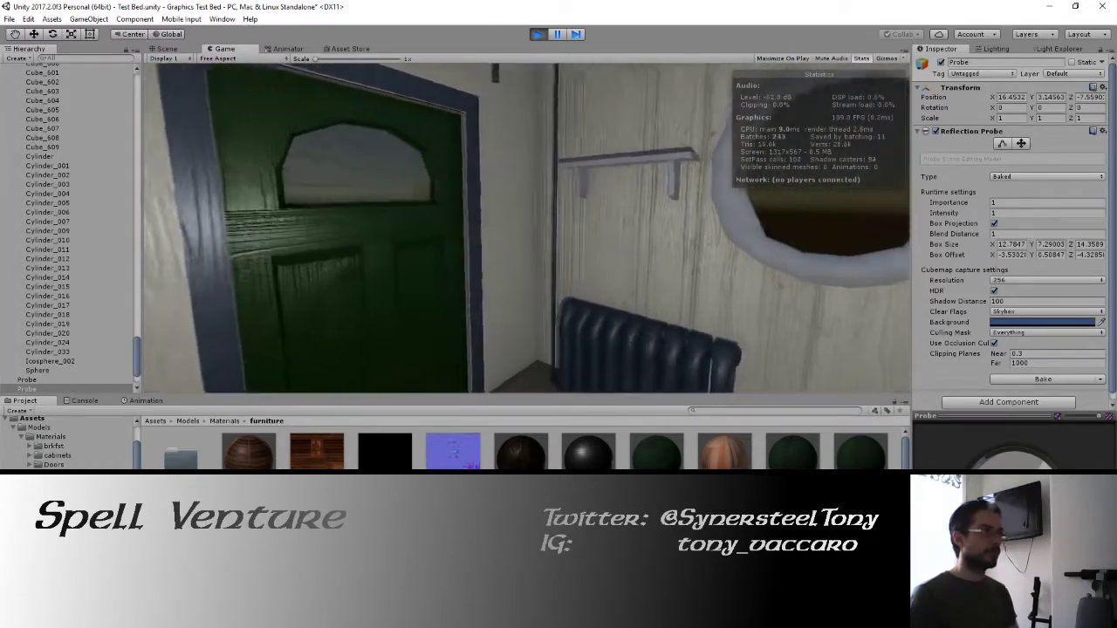
pyautogui.click(537, 33)
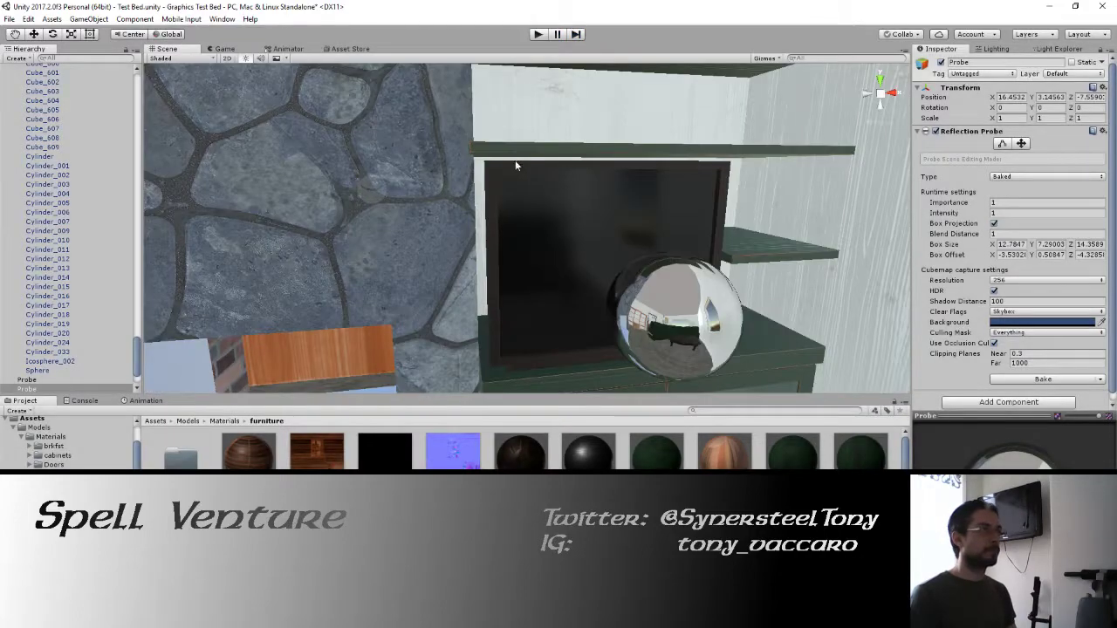
# Identify the upstairs bedroom wall next to the bunk bed by selecting its individual mesh in the Home_Test model.
pyautogui.moveTo(516, 165); pyautogui.dragTo(453, 181, button='right')
pyautogui.press('w')
pyautogui.click(600, 219)
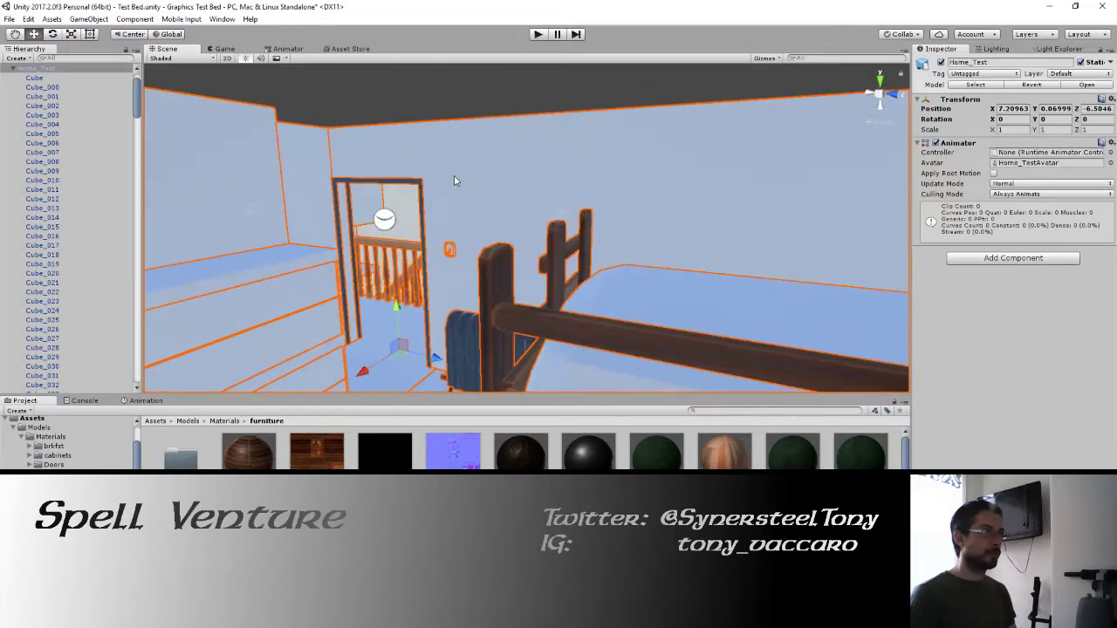
pyautogui.click(454, 180)
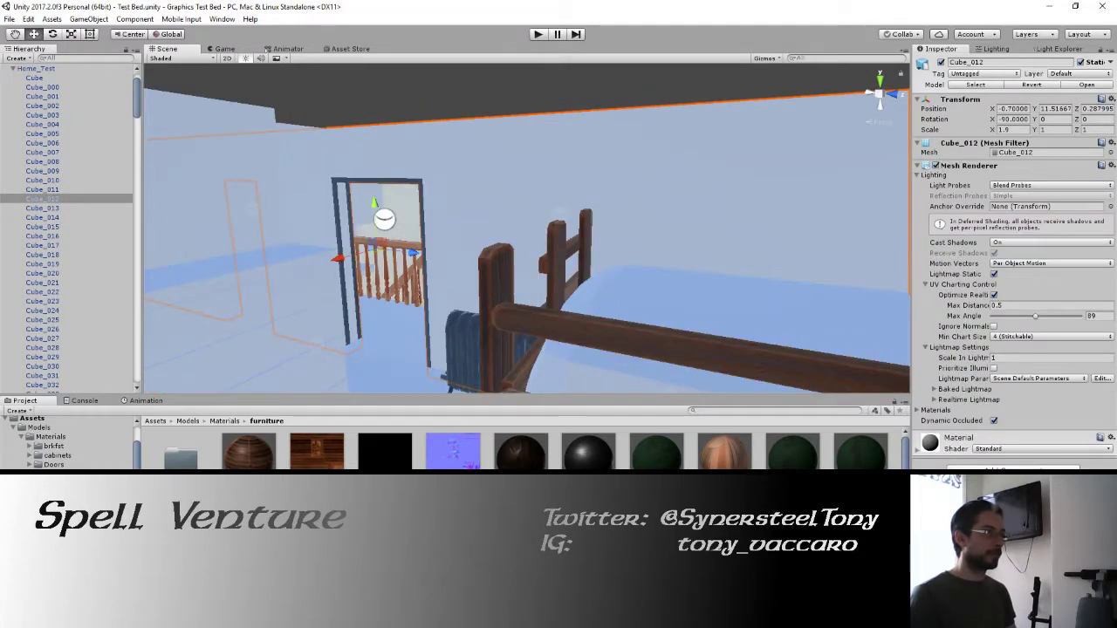
# Switch to Blender, enlarge the 3D view and select the matching wall between the bunk-bed room and the hallway.
pyautogui.hotkey('alt', 'Tab')
pyautogui.scroll(-6, 363, 215)
pyautogui.press('Tab')
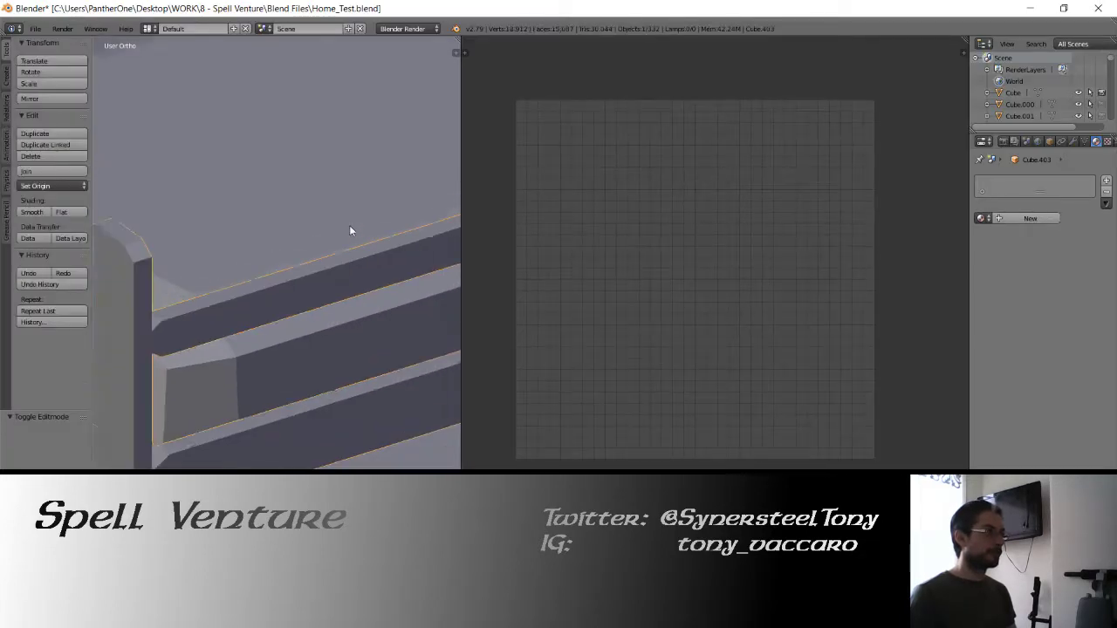
pyautogui.moveTo(337, 260); pyautogui.dragTo(447, 221, button='middle')
pyautogui.moveTo(463, 221); pyautogui.dragTo(710, 235)
pyautogui.moveTo(499, 272); pyautogui.dragTo(573, 241, button='middle')
pyautogui.rightClick(568, 168)
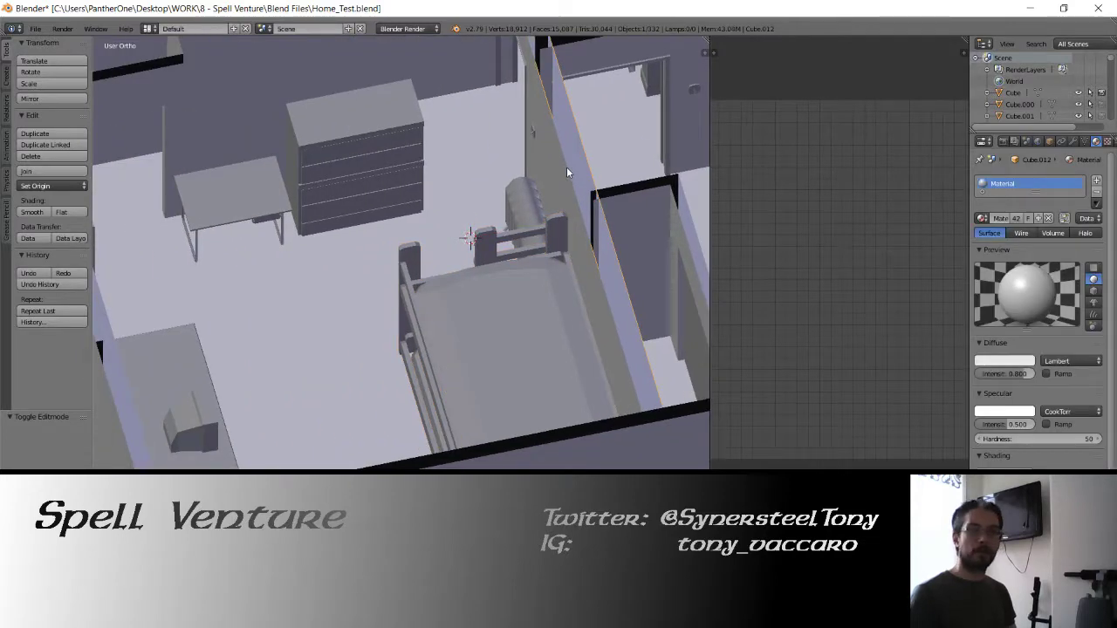
# Edit the wall in a wireframe right side view and select all vertices along its top edge.
pyautogui.press('KP_3')
pyautogui.press('z')
pyautogui.scroll(-5, 559, 173)
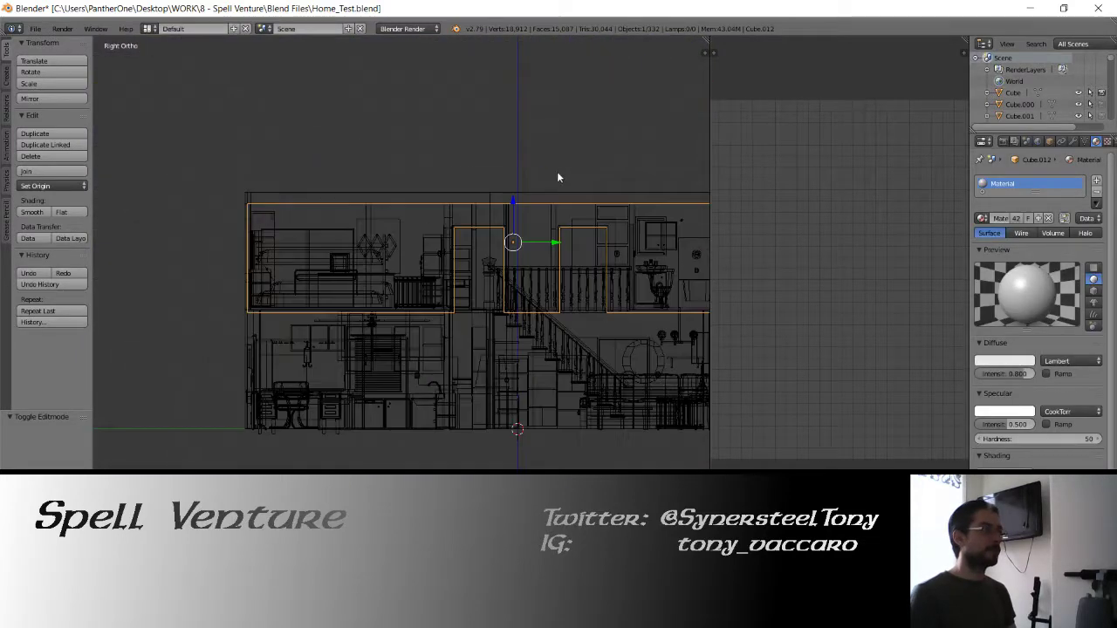
pyautogui.keyDown('shift'); pyautogui.moveTo(558, 177); pyautogui.dragTo(428, 213, button='middle'); pyautogui.keyUp('shift')
pyautogui.press('Tab')
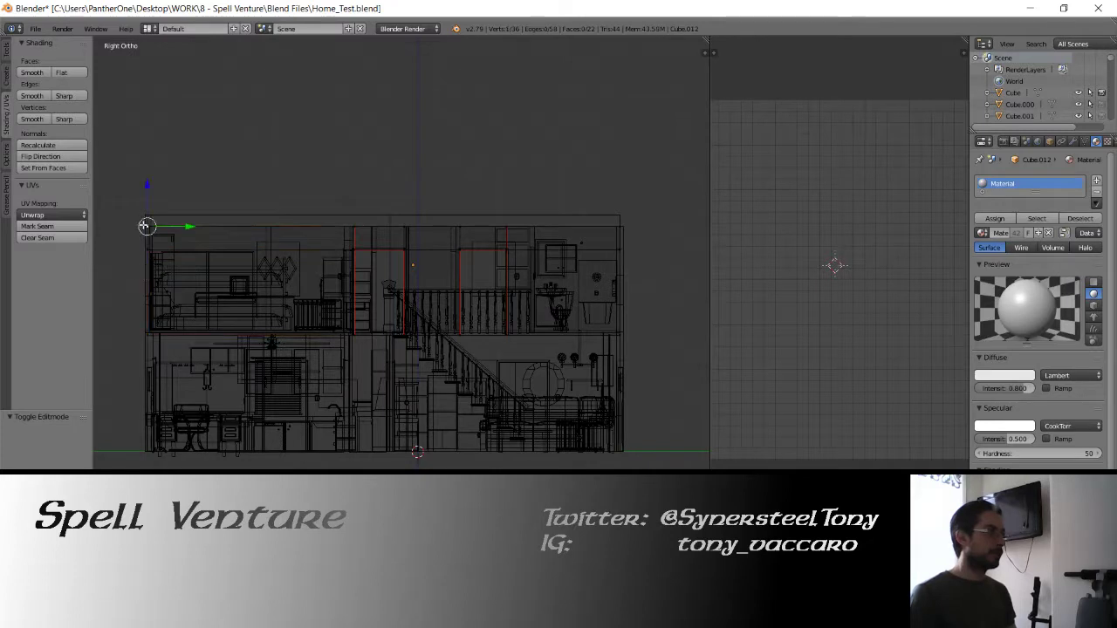
pyautogui.press('c')
pyautogui.click(159, 220)
pyautogui.rightClick(174, 213)
pyautogui.press('a')
pyautogui.press('b')
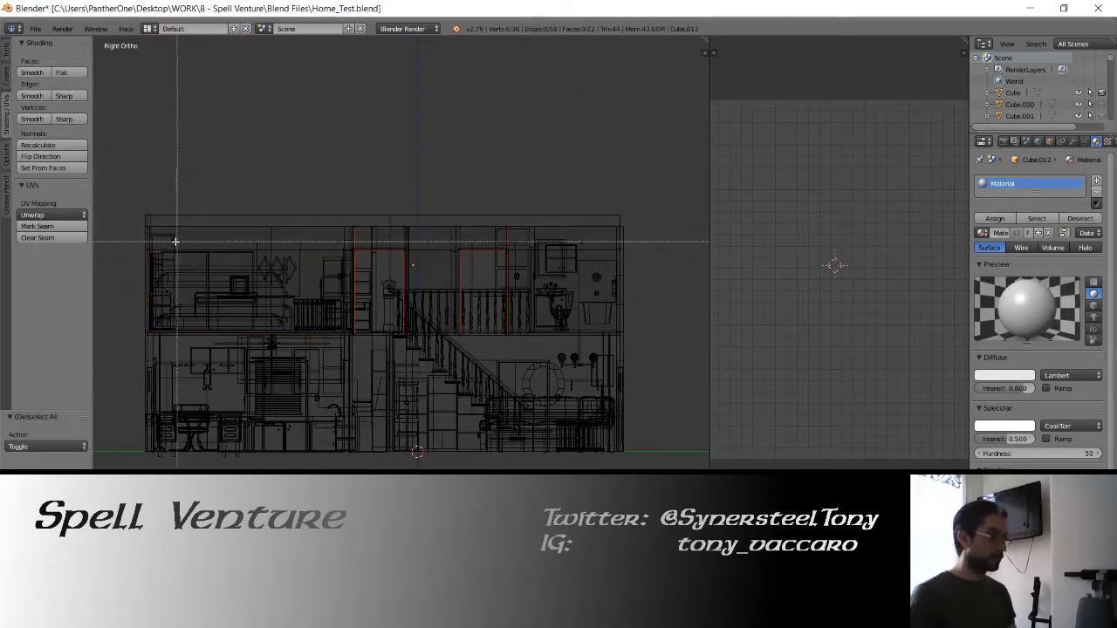
pyautogui.moveTo(126, 208); pyautogui.dragTo(658, 236)
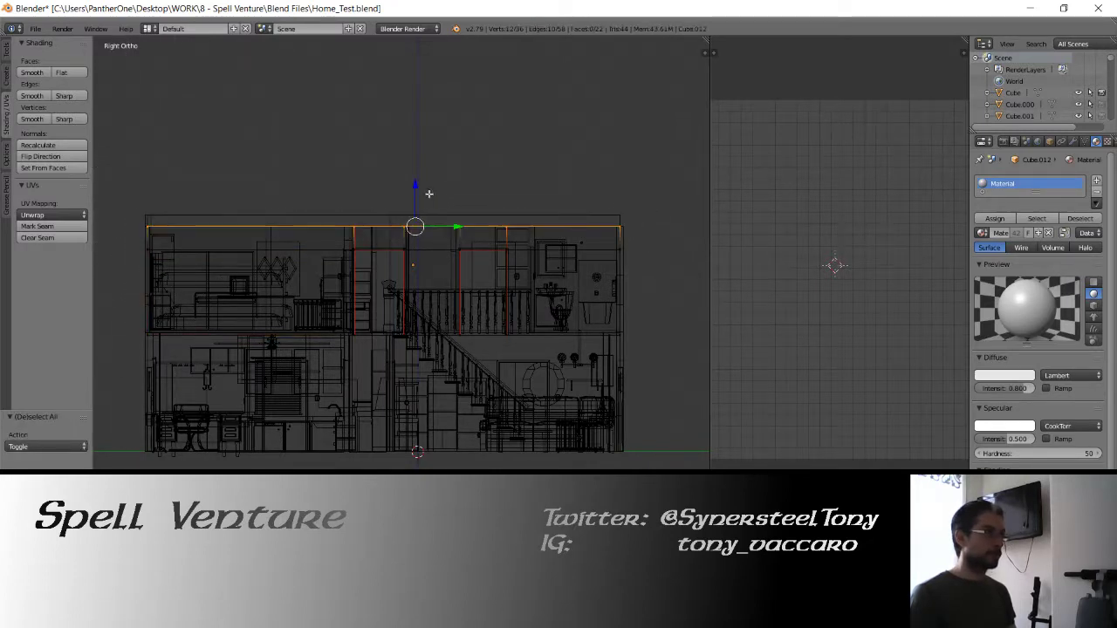
# Try raising the wall's top edge by 1 unit with snapping, and undo the move.
pyautogui.keyDown('ctrl'); pyautogui.moveTo(416, 186); pyautogui.dragTo(418, 178); pyautogui.keyUp('ctrl')
pyautogui.scroll(6, 419, 164)
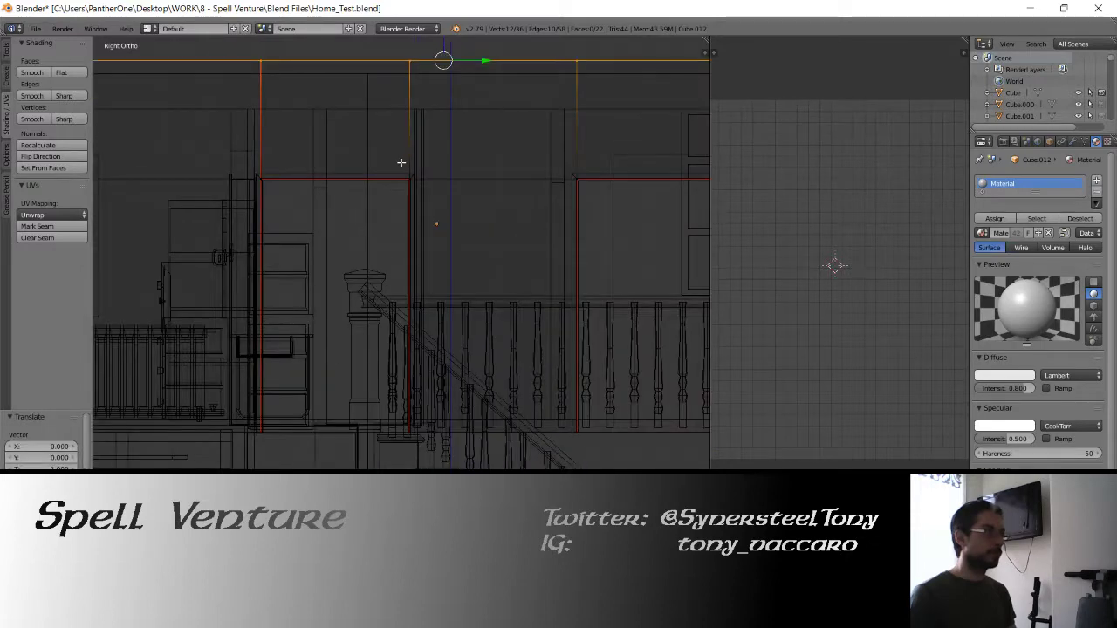
pyautogui.keyDown('shift'); pyautogui.moveTo(401, 163); pyautogui.dragTo(437, 331, button='middle'); pyautogui.keyUp('shift')
pyautogui.scroll(6, 474, 220)
pyautogui.keyDown('shift'); pyautogui.moveTo(616, 92); pyautogui.dragTo(529, 232, button='middle'); pyautogui.keyUp('shift')
pyautogui.hotkey('ctrl', 'z')
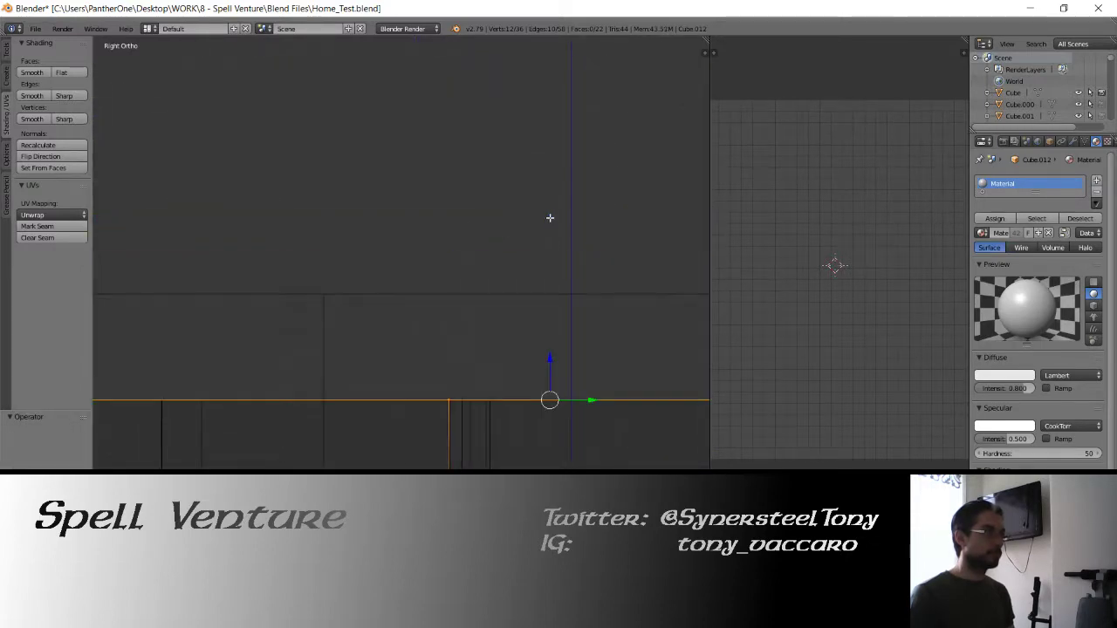
# Raise the wall's top edge along Z to meet the upper roof line, and finish editing the wall.
pyautogui.moveTo(551, 357); pyautogui.dragTo(549, 208)
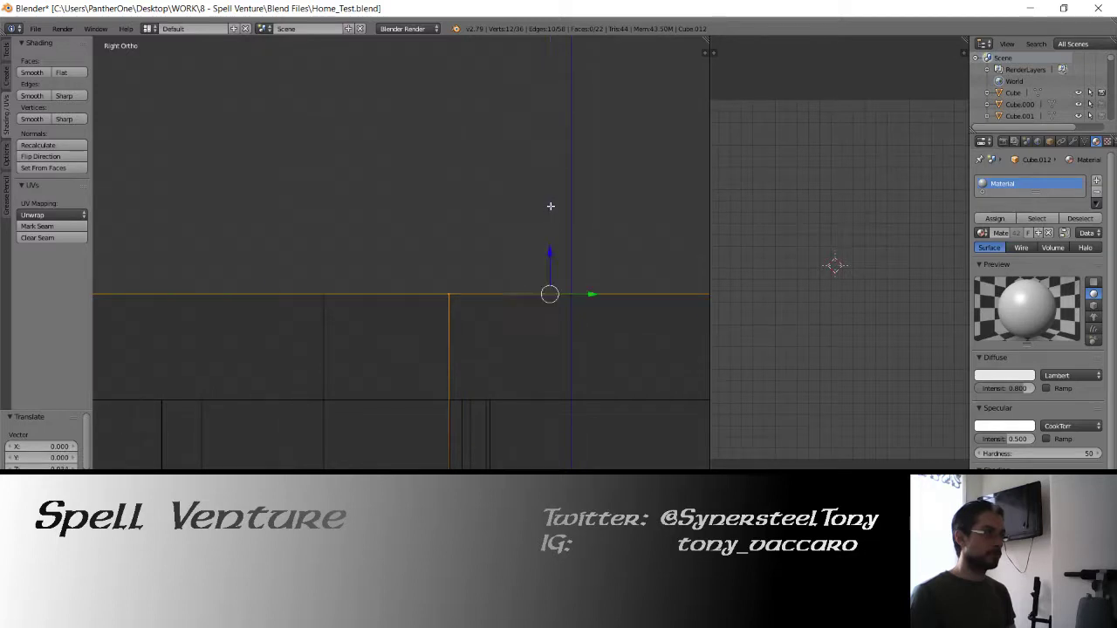
pyautogui.scroll(-4, 551, 206)
pyautogui.press('Tab')
# Open the neighbouring upstairs wall Cube.004 for editing in the wireframe right side view.
pyautogui.rightClick(364, 333)
pyautogui.press('Tab')
pyautogui.press('Tab')
pyautogui.rightClick(354, 340)
pyautogui.press('Tab')
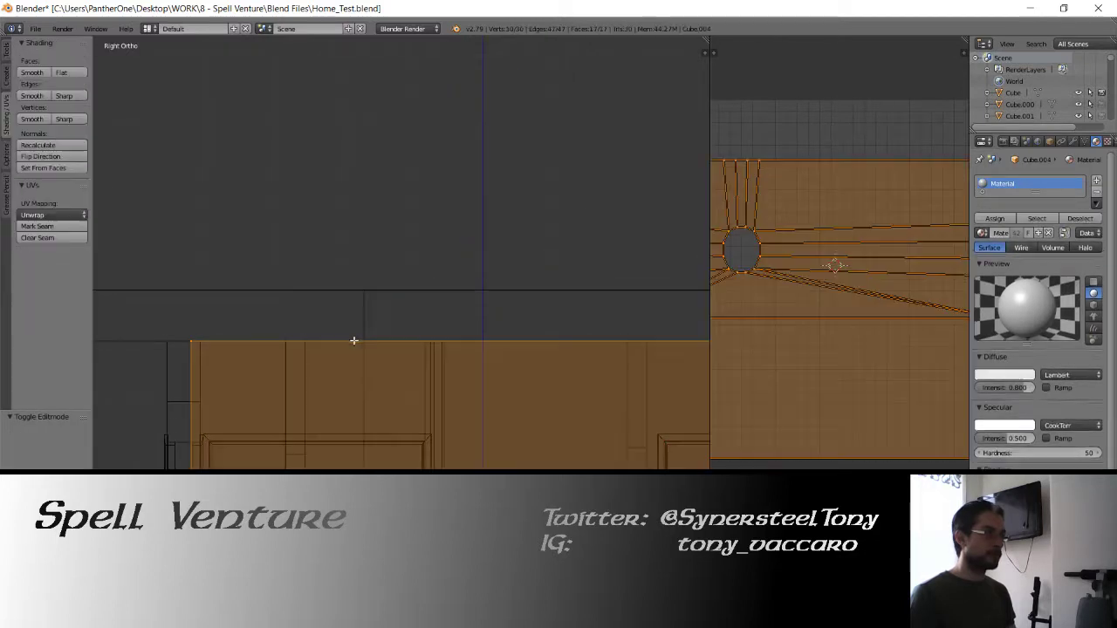
pyautogui.scroll(-4, 331, 323)
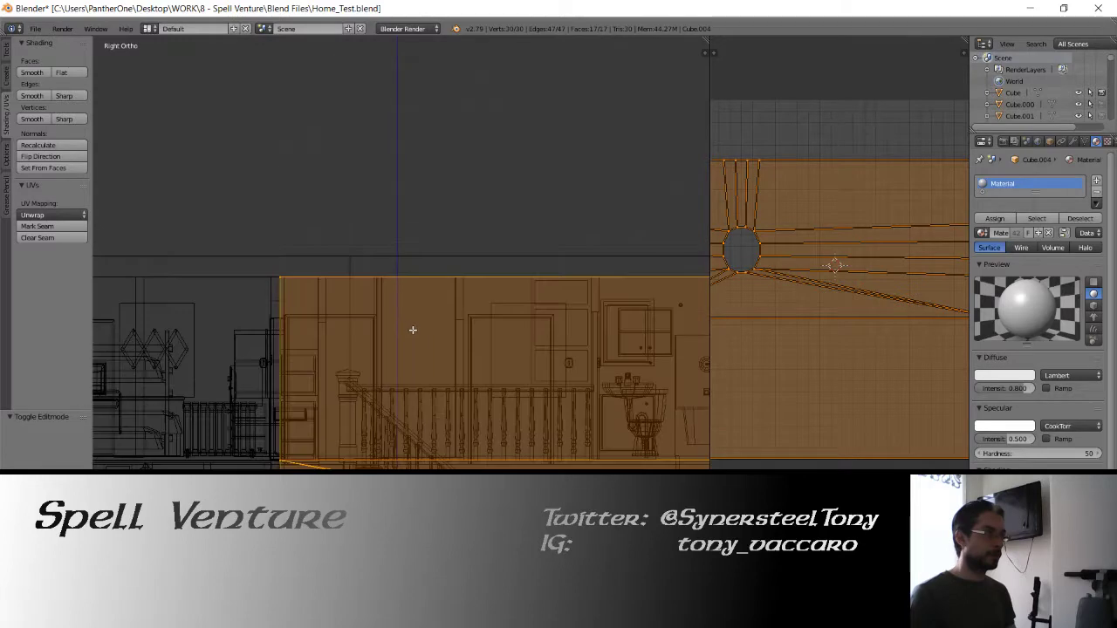
pyautogui.scroll(-2, 418, 331)
pyautogui.moveTo(318, 270)
pyautogui.mouseDown(button='middle')
pyautogui.moveTo(386, 288)
pyautogui.moveTo(430, 280)
pyautogui.moveTo(386, 280)
pyautogui.mouseUp(button='middle')
pyautogui.press('z')
pyautogui.press('KP_3')
pyautogui.press('z')
pyautogui.scroll(4, 367, 286)
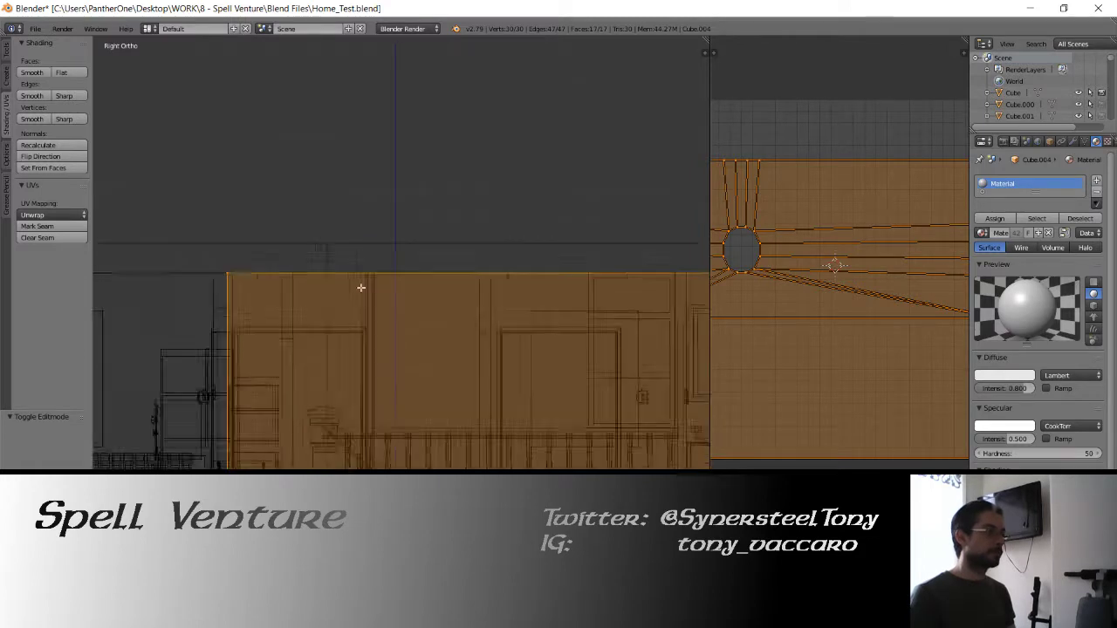
# Select the vertices at both ends of the Cube.004 wall's top edge.
pyautogui.rightClick(199, 267)
pyautogui.scroll(-2, 349, 284)
pyautogui.keyDown('shift'); pyautogui.moveTo(424, 284); pyautogui.dragTo(335, 269, button='middle'); pyautogui.keyUp('shift')
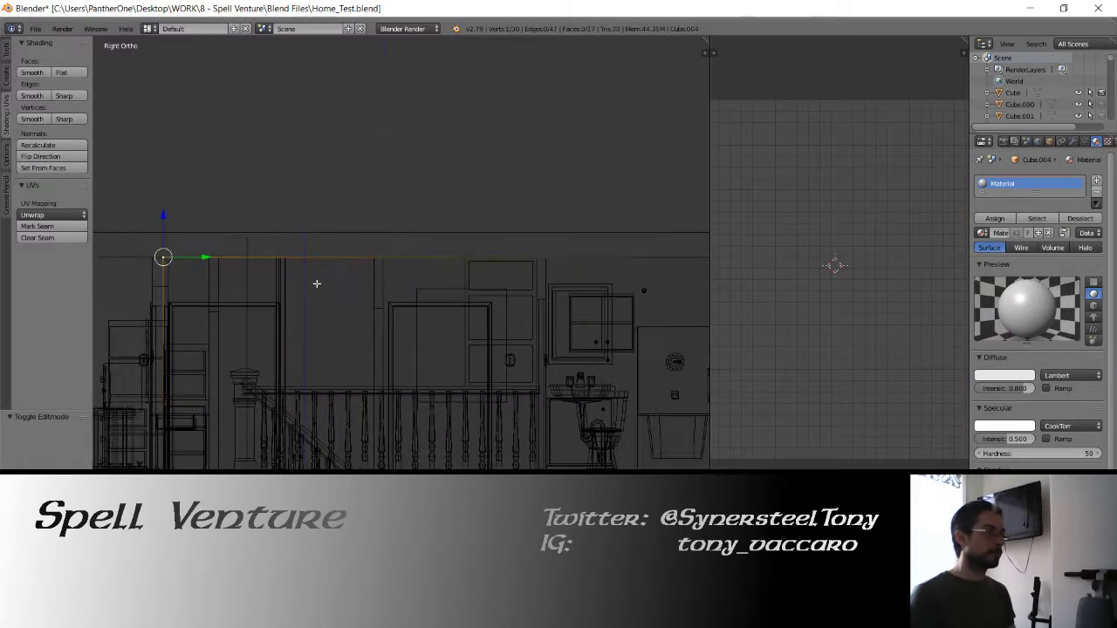
pyautogui.scroll(-2, 317, 285)
pyautogui.press('c')
pyautogui.click(615, 266)
pyautogui.rightClick(616, 265)
# Raise the Cube.004 wall's top edge along Z to the upper roof line, finish editing it and save the file.
pyautogui.scroll(4, 402, 236)
pyautogui.keyDown('shift'); pyautogui.moveTo(439, 230); pyautogui.dragTo(407, 290, button='middle'); pyautogui.keyUp('shift')
pyautogui.scroll(5, 437, 267)
pyautogui.press('g')
pyautogui.press('z')
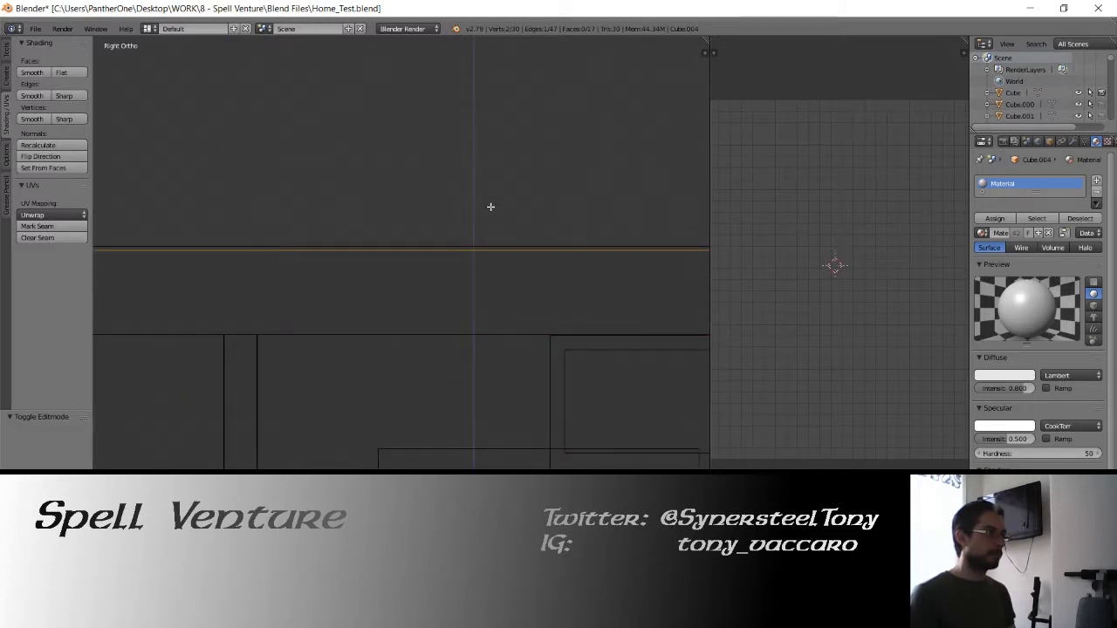
pyautogui.click(490, 207)
pyautogui.moveTo(584, 157); pyautogui.dragTo(605, 53)
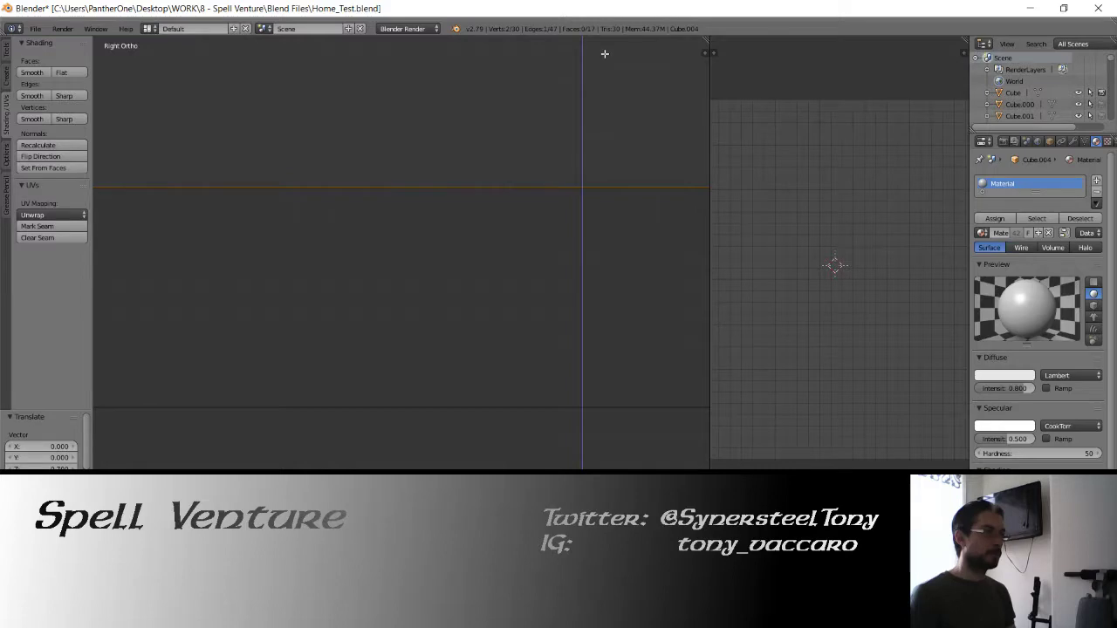
pyautogui.press('Tab')
pyautogui.scroll(-12, 435, 290)
pyautogui.hotkey('ctrl', 's')
pyautogui.click(435, 290)
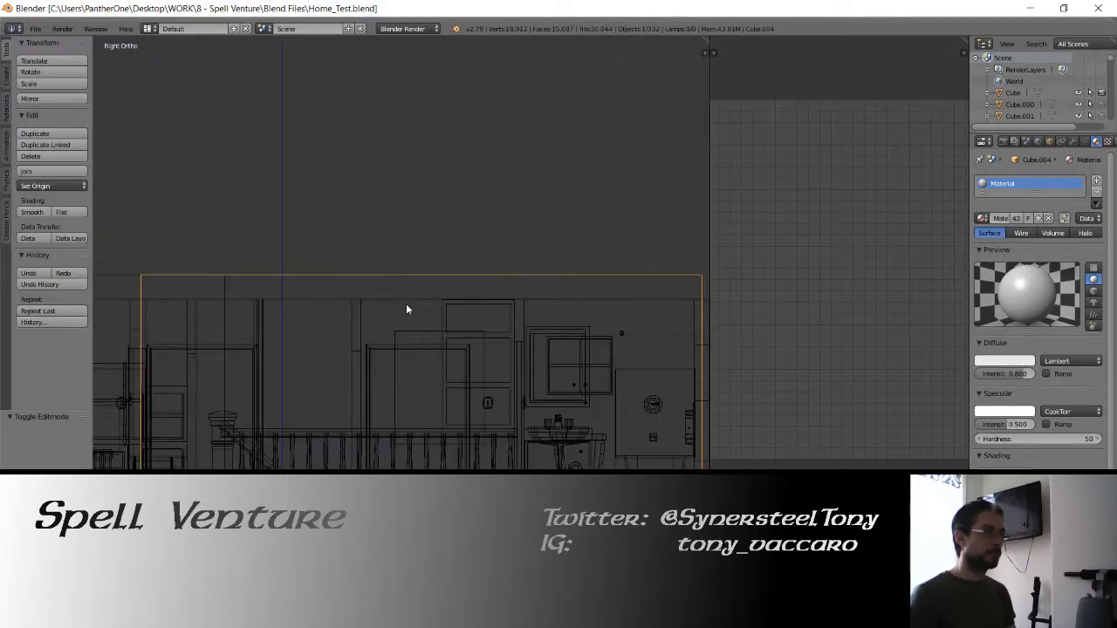
# Open the bedroom wall Cube.494 for editing and select both vertices of its top edge.
pyautogui.keyDown('shift'); pyautogui.moveTo(267, 337); pyautogui.dragTo(548, 290, button='middle'); pyautogui.keyUp('shift')
pyautogui.keyDown('shift'); pyautogui.moveTo(354, 286); pyautogui.dragTo(541, 255, button='middle'); pyautogui.keyUp('shift')
pyautogui.rightClick(516, 221)
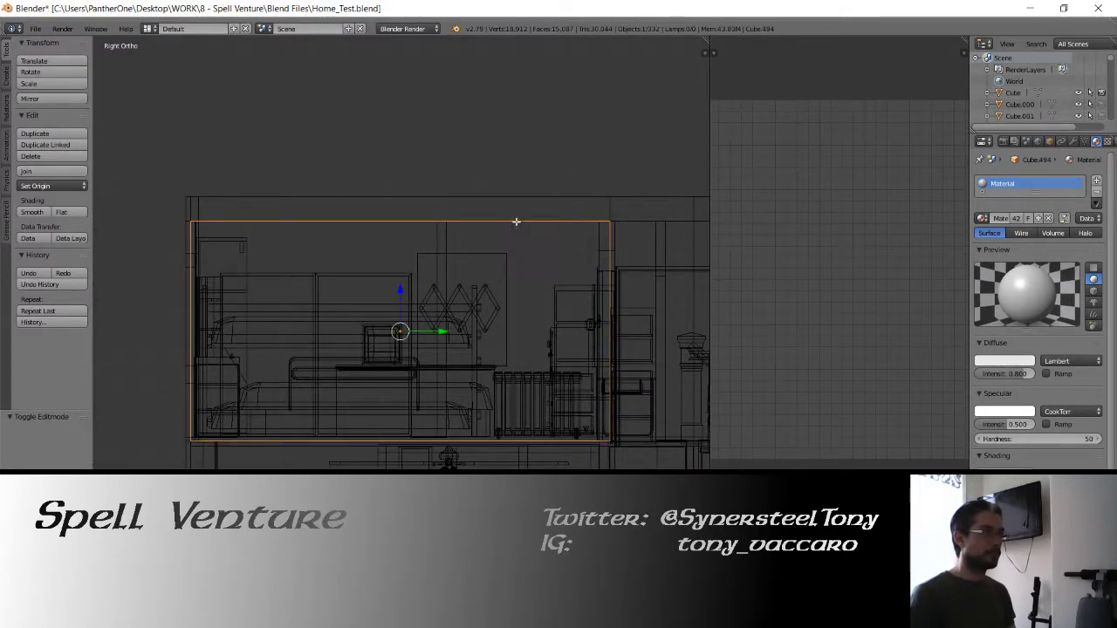
pyautogui.press('Tab')
pyautogui.keyDown('shift'); pyautogui.moveTo(511, 192); pyautogui.dragTo(504, 236, button='middle'); pyautogui.keyUp('shift')
pyautogui.press('c')
pyautogui.click(603, 253)
pyautogui.click(187, 244)
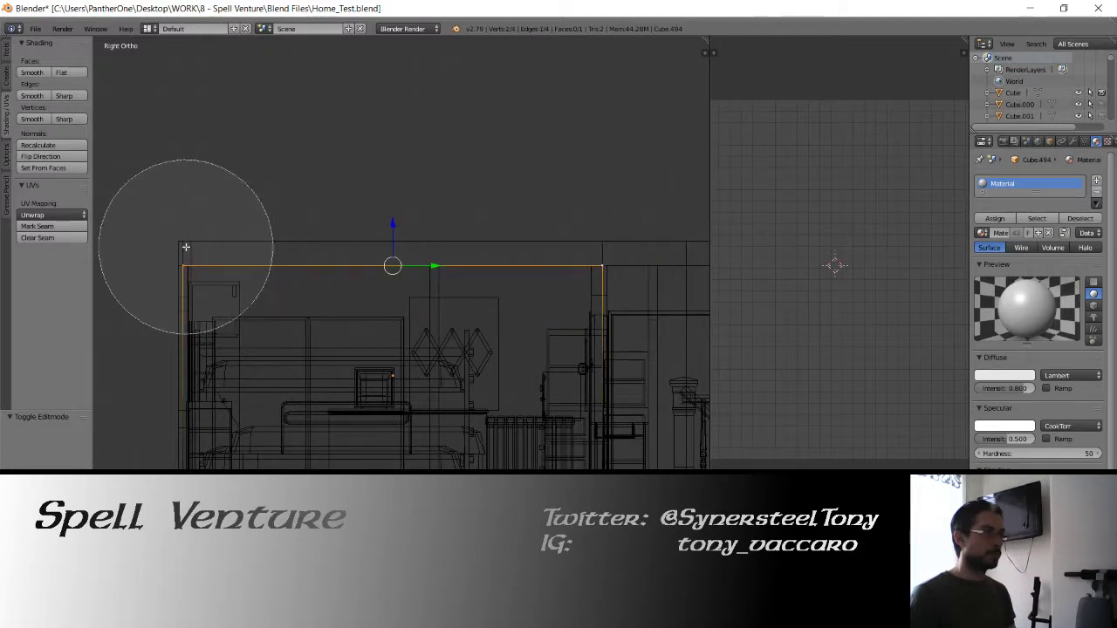
pyautogui.press('Escape')
# Raise the top edge of Cube.494 along Z to the roof line and finish editing the wall.
pyautogui.scroll(4, 396, 193)
pyautogui.keyDown('shift'); pyautogui.moveTo(396, 217); pyautogui.dragTo(445, 336, button='middle'); pyautogui.keyUp('shift')
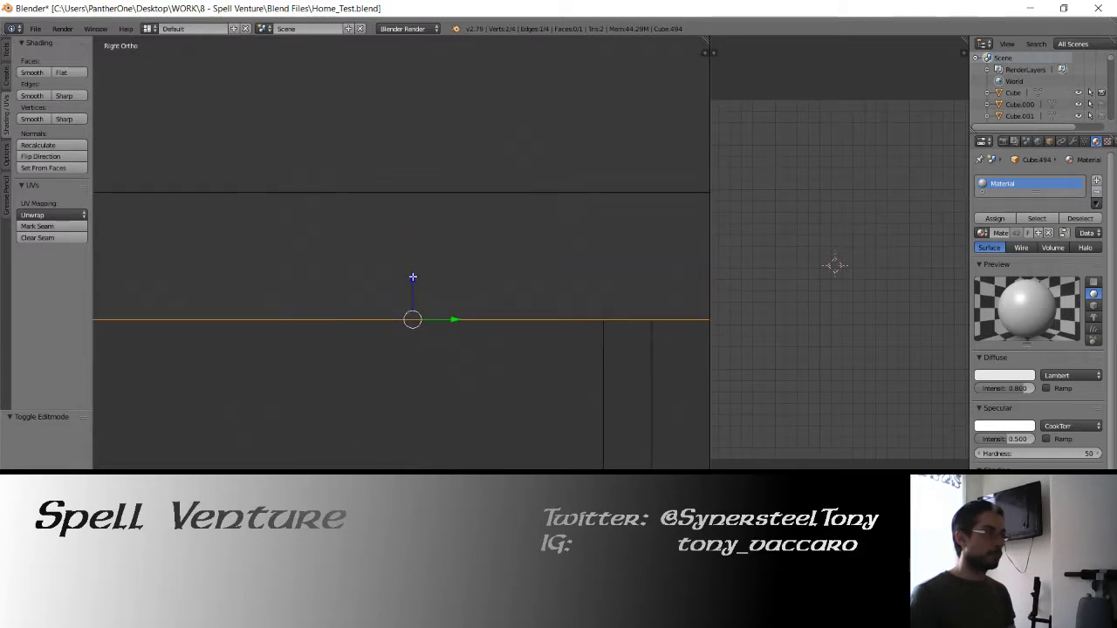
pyautogui.moveTo(413, 276); pyautogui.dragTo(420, 99)
pyautogui.press('Tab')
# Open the bedroom wall Cube.017 for editing and select all vertices along its top edge.
pyautogui.rightClick(519, 326)
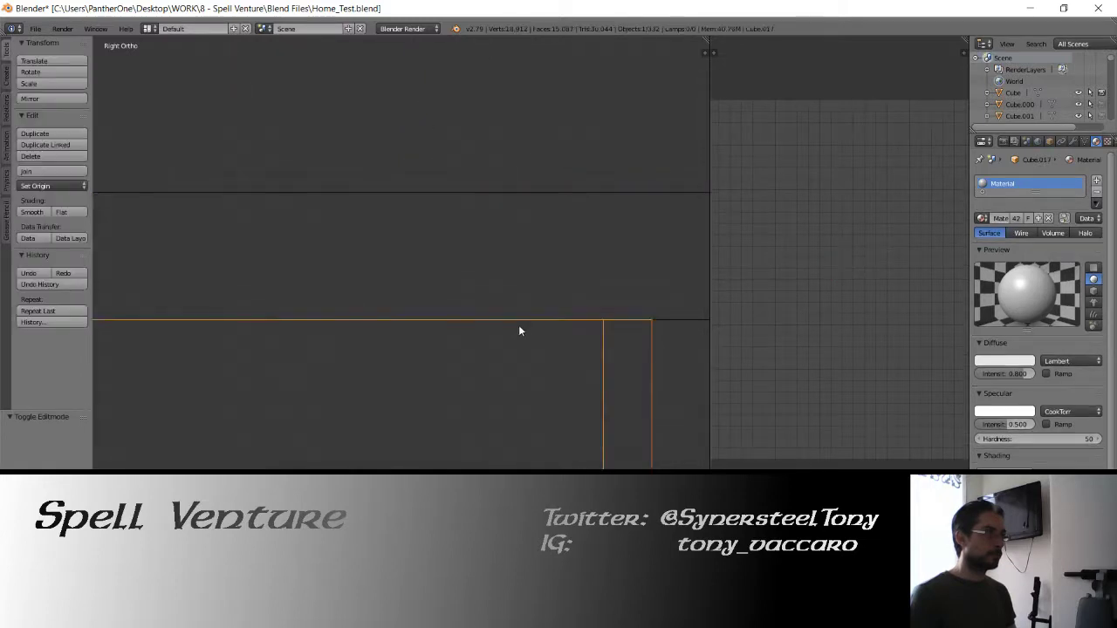
pyautogui.press('Tab')
pyautogui.scroll(-9, 520, 340)
pyautogui.press('c')
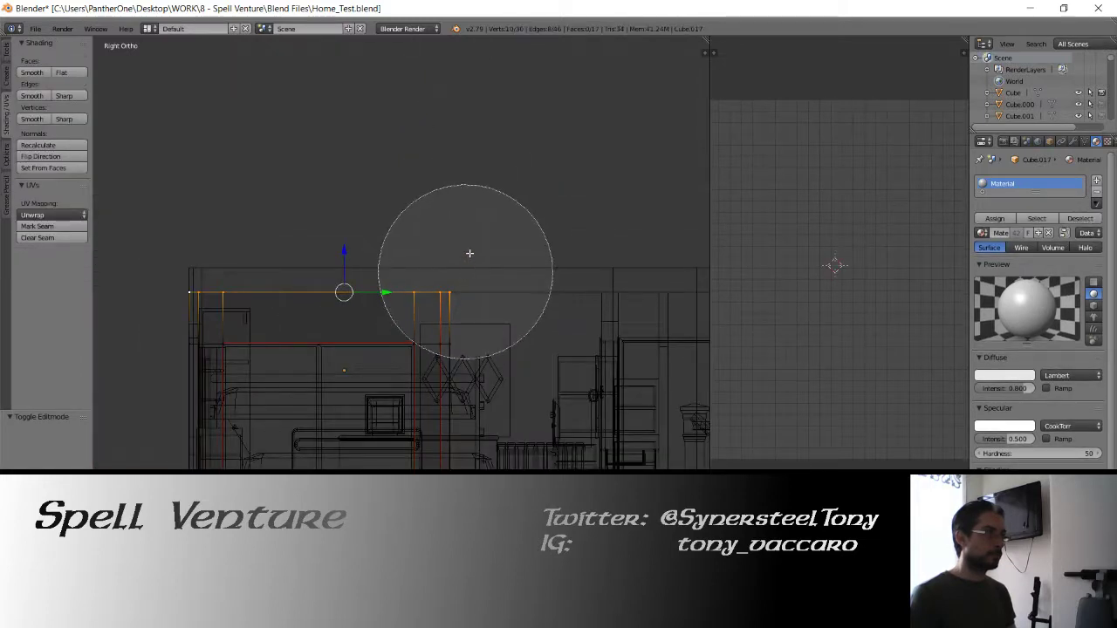
pyautogui.press('Escape')
pyautogui.keyDown('shift'); pyautogui.moveTo(313, 244); pyautogui.dragTo(404, 265, button='middle'); pyautogui.keyUp('shift')
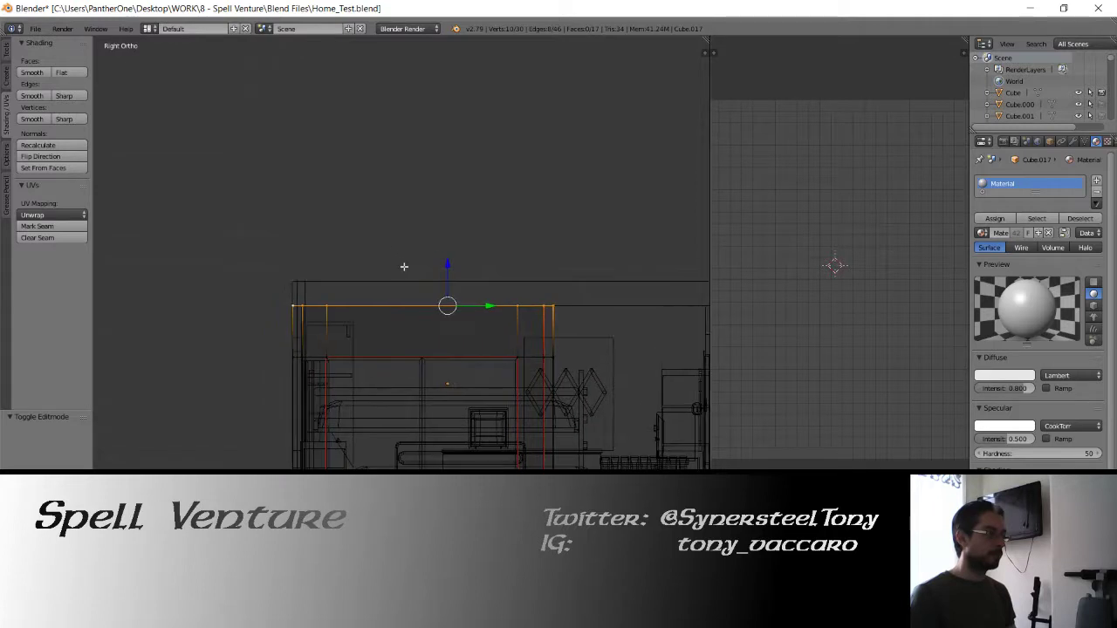
pyautogui.press('a')
pyautogui.press('c')
pyautogui.moveTo(596, 279)
pyautogui.mouseDown()
pyautogui.moveTo(349, 252)
pyautogui.moveTo(531, 322)
pyautogui.mouseUp()
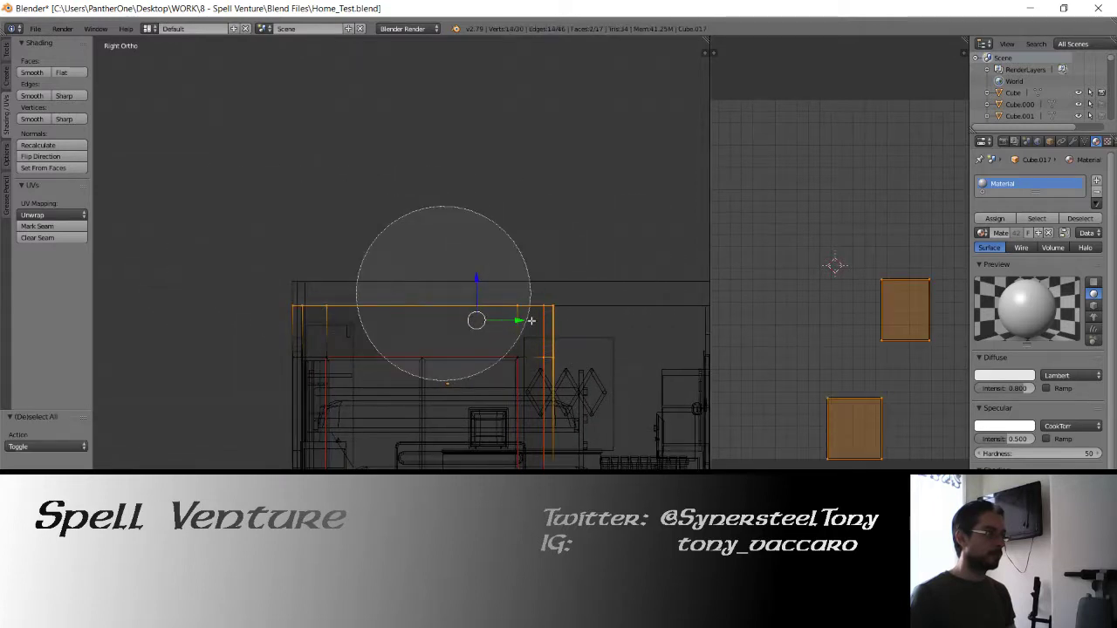
pyautogui.middleClick(543, 403)
pyautogui.press('Escape')
# Raise the top edge of Cube.017 along Z to the roof line and finish editing the wall.
pyautogui.scroll(9, 467, 305)
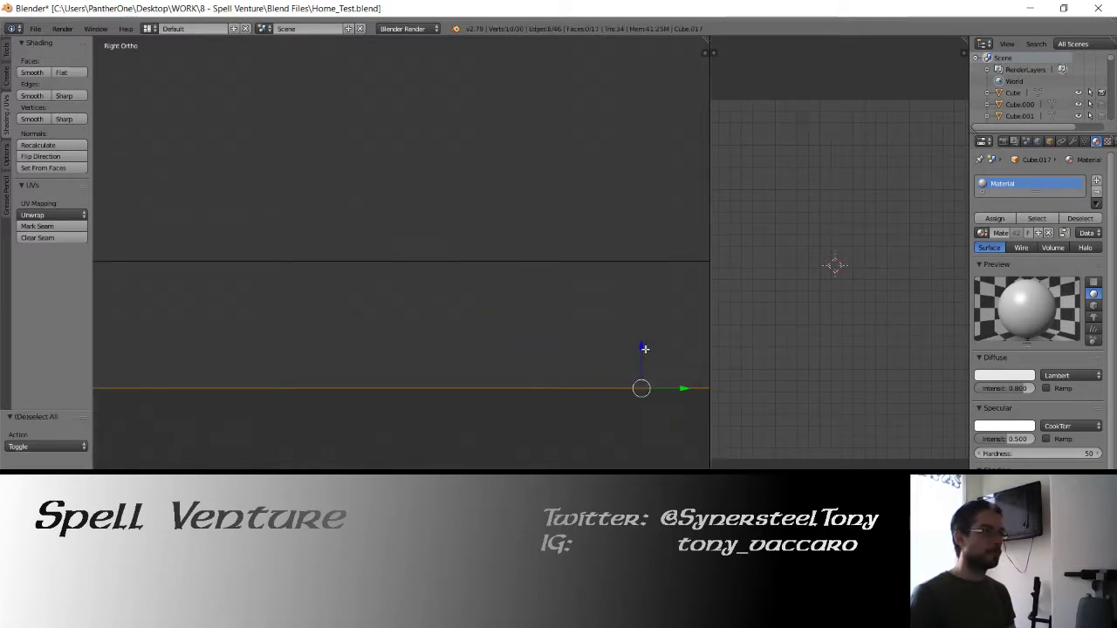
pyautogui.moveTo(645, 348); pyautogui.dragTo(646, 164)
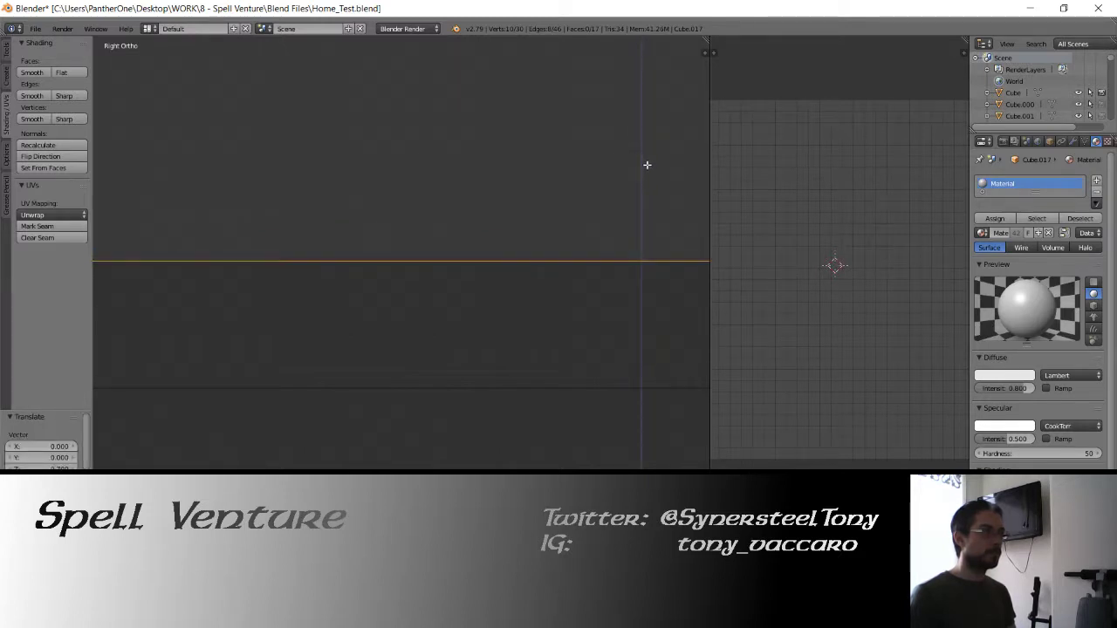
pyautogui.keyDown('shift'); pyautogui.moveTo(641, 178); pyautogui.dragTo(350, 317, button='middle'); pyautogui.keyUp('shift')
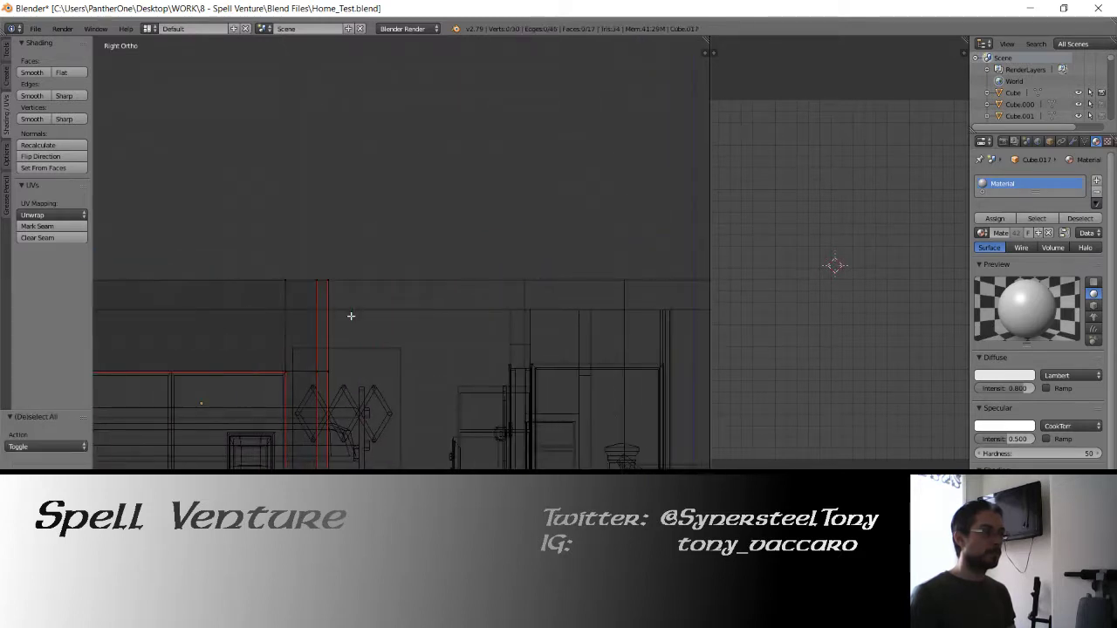
pyautogui.press('Tab')
# Open the wall Cube.007 for editing and select the two vertices of its top edge.
pyautogui.rightClick(441, 308)
pyautogui.press('Tab')
pyautogui.scroll(5, 461, 319)
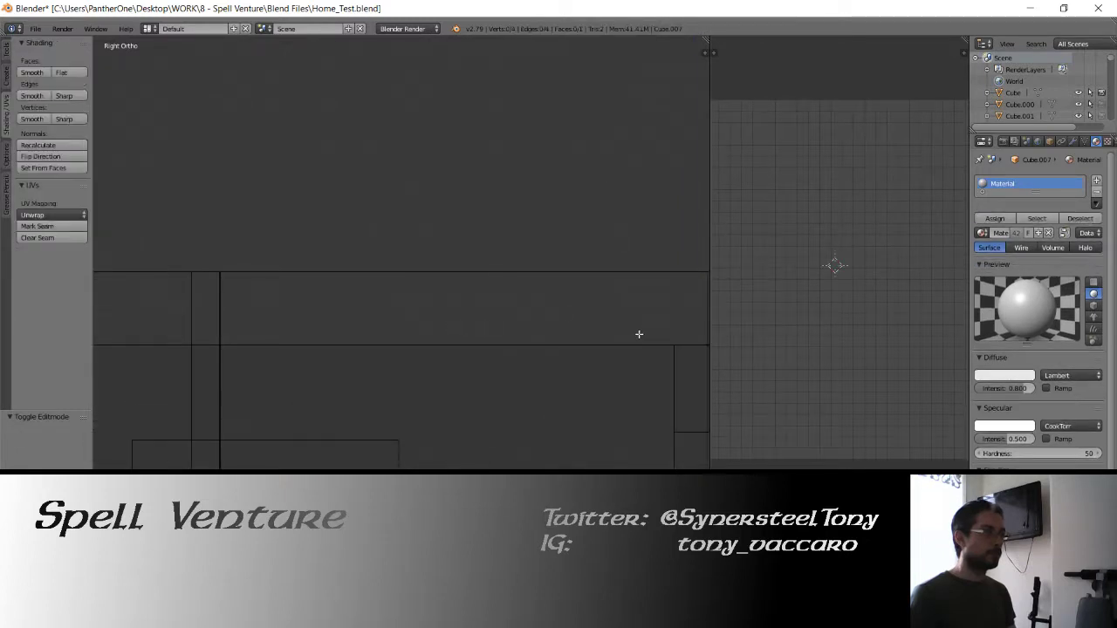
pyautogui.scroll(-3, 639, 334)
pyautogui.rightClick(527, 304)
pyautogui.press('c')
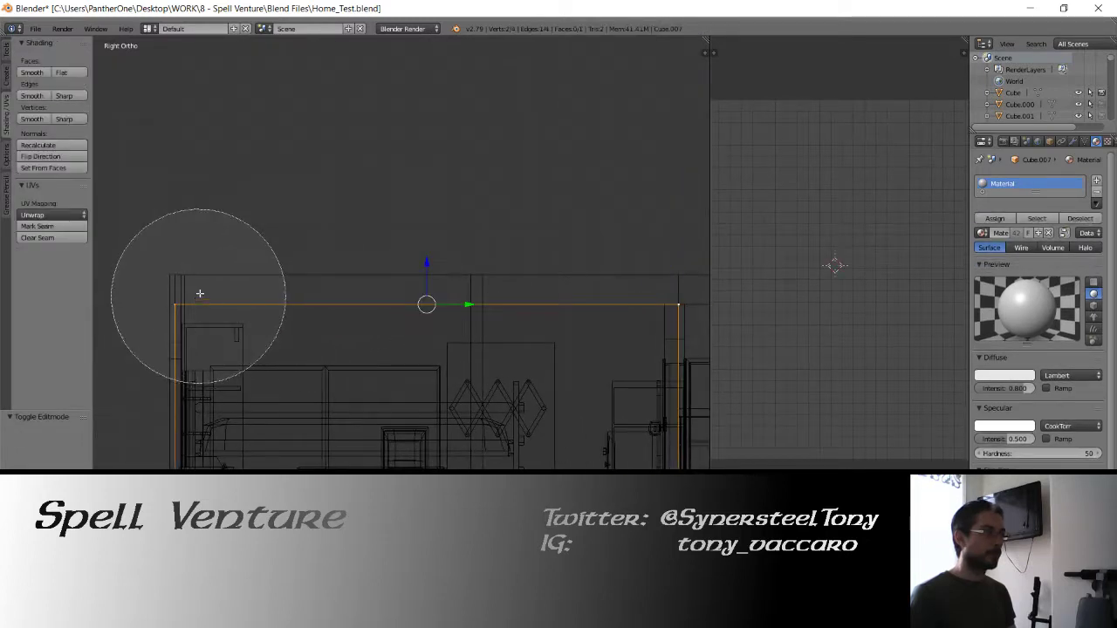
pyautogui.rightClick(536, 267)
# Raise the top edge of Cube.007 along Z to align with the roof line and finish editing it.
pyautogui.scroll(5, 443, 312)
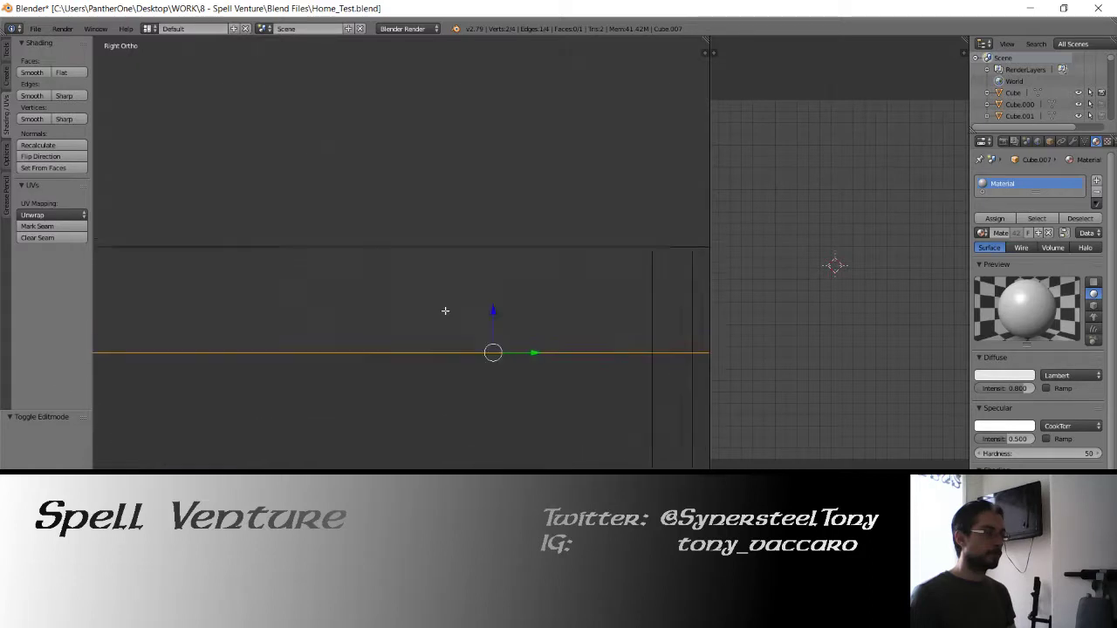
pyautogui.click(516, 205)
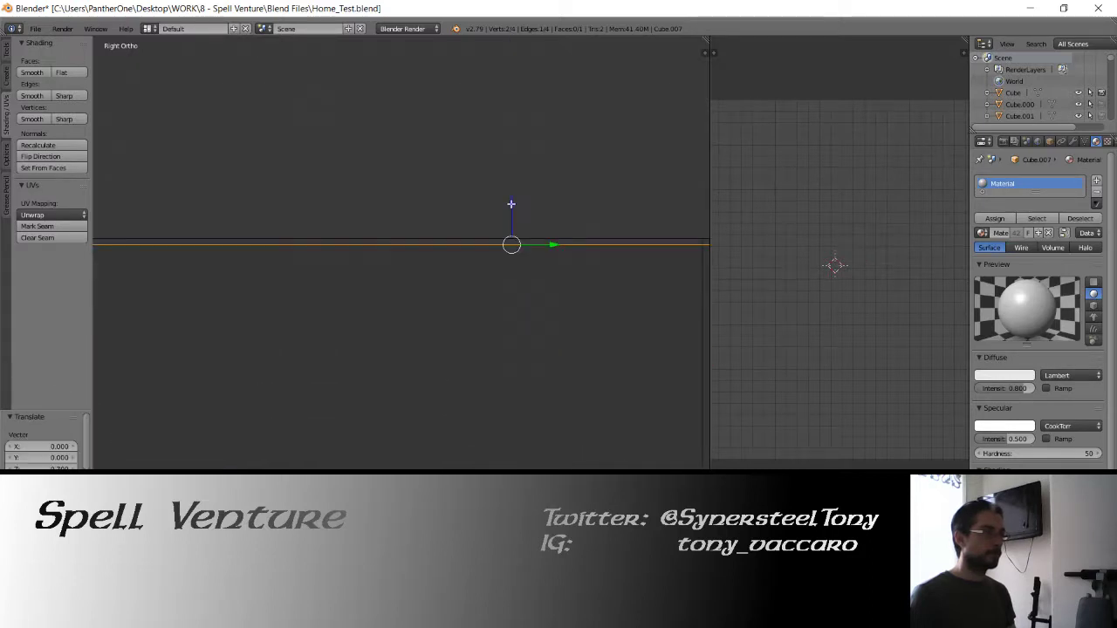
pyautogui.press('g')
pyautogui.press('z')
pyautogui.press('Tab')
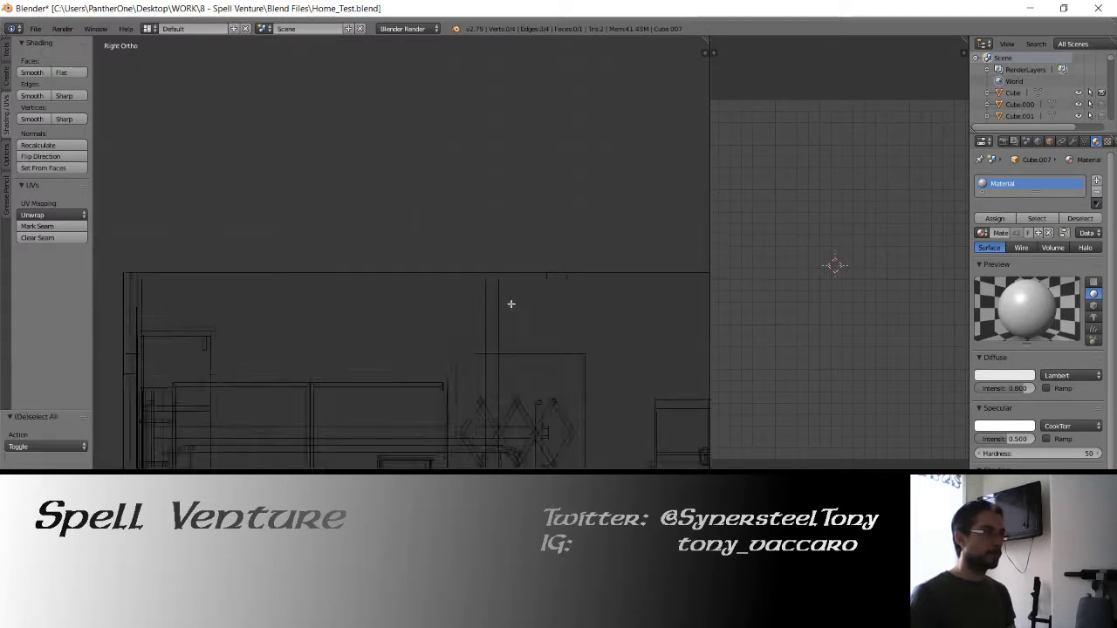
# Open the hallway and bathroom wall Cube.026 for editing and box-select all vertices along its top edge.
pyautogui.scroll(3, 512, 304)
pyautogui.rightClick(491, 297)
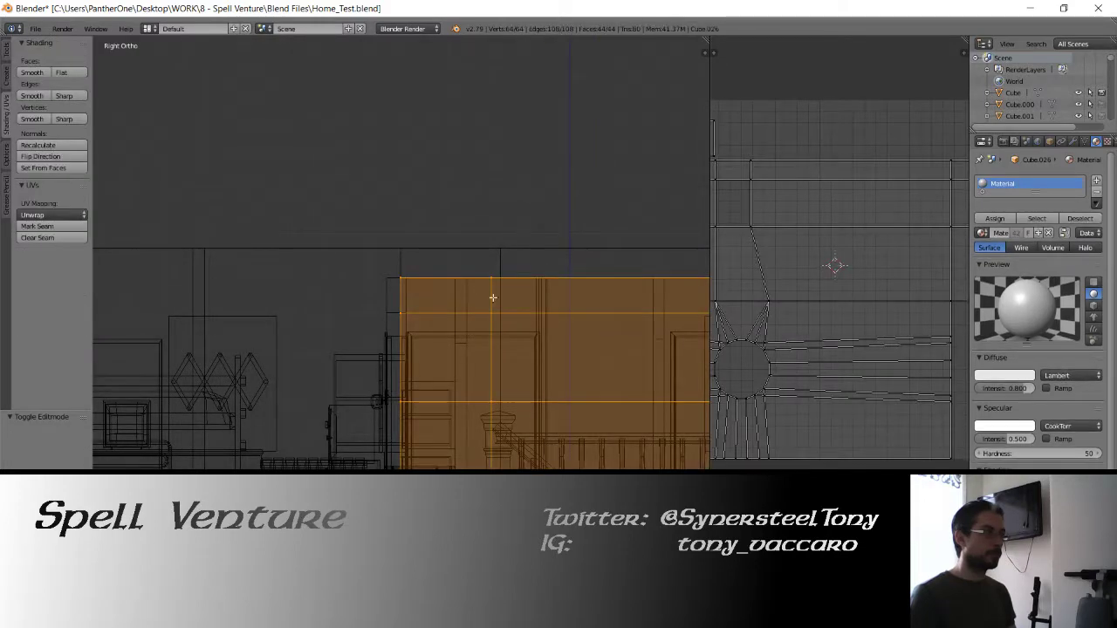
pyautogui.scroll(3, 341, 287)
pyautogui.press('Tab')
pyautogui.press('a')
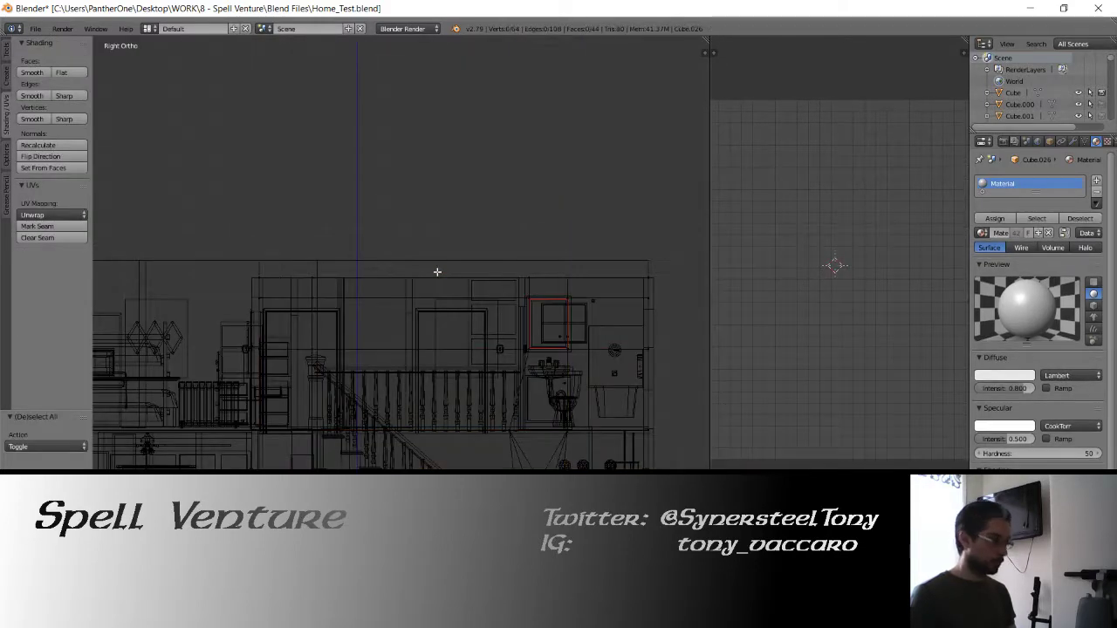
pyautogui.press('b')
pyautogui.moveTo(195, 251); pyautogui.dragTo(680, 279)
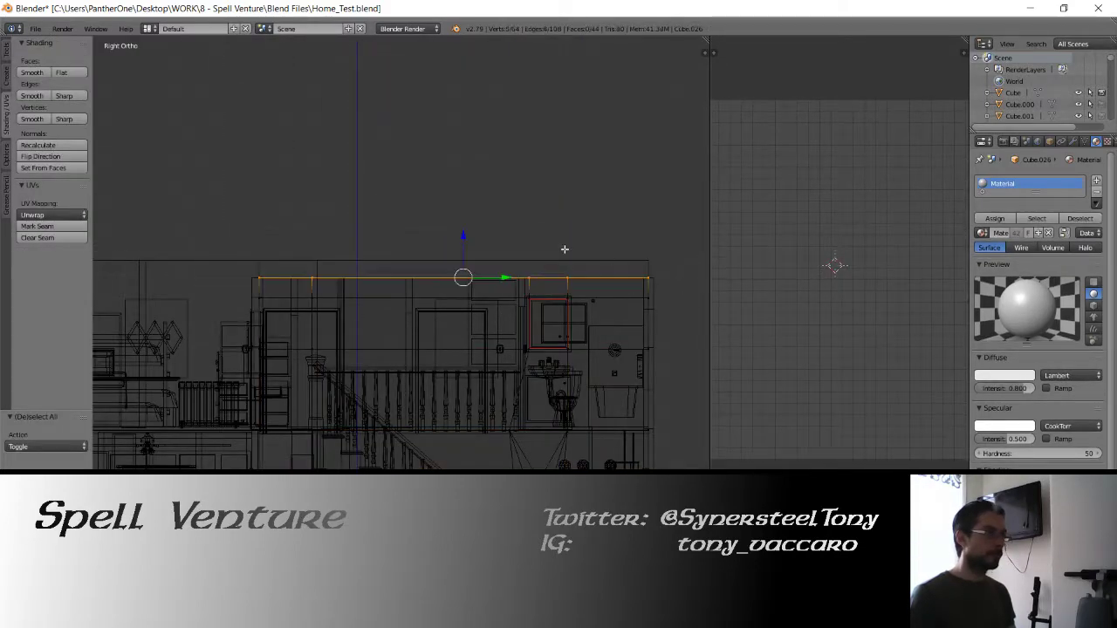
# Raise the top edge of Cube.026 along Z to the roof line and finish editing the wall.
pyautogui.scroll(5, 541, 240)
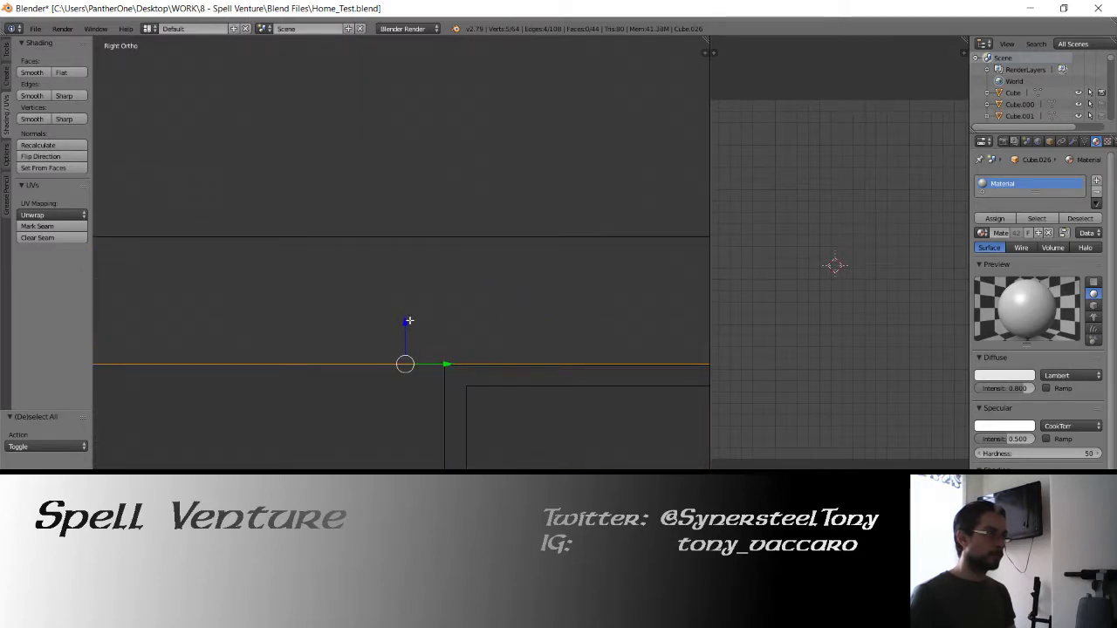
pyautogui.moveTo(408, 321); pyautogui.dragTo(406, 135)
pyautogui.scroll(-5, 411, 279)
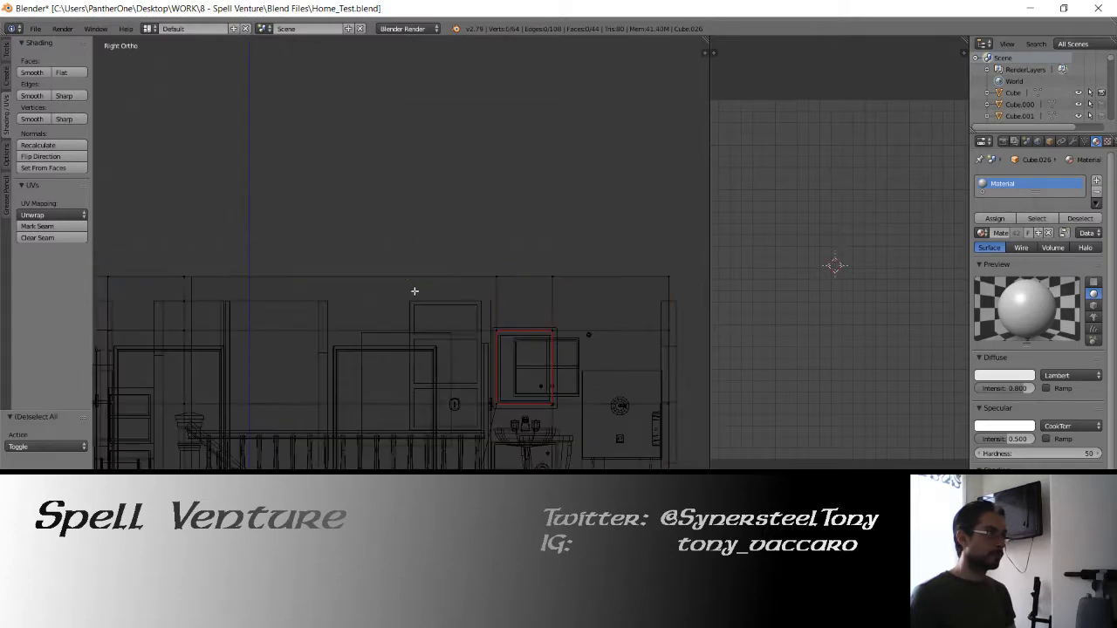
pyautogui.press('Tab')
# Open the end wall Cube.056 beside the bathroom for editing and circle-select its top vertices.
pyautogui.rightClick(585, 309)
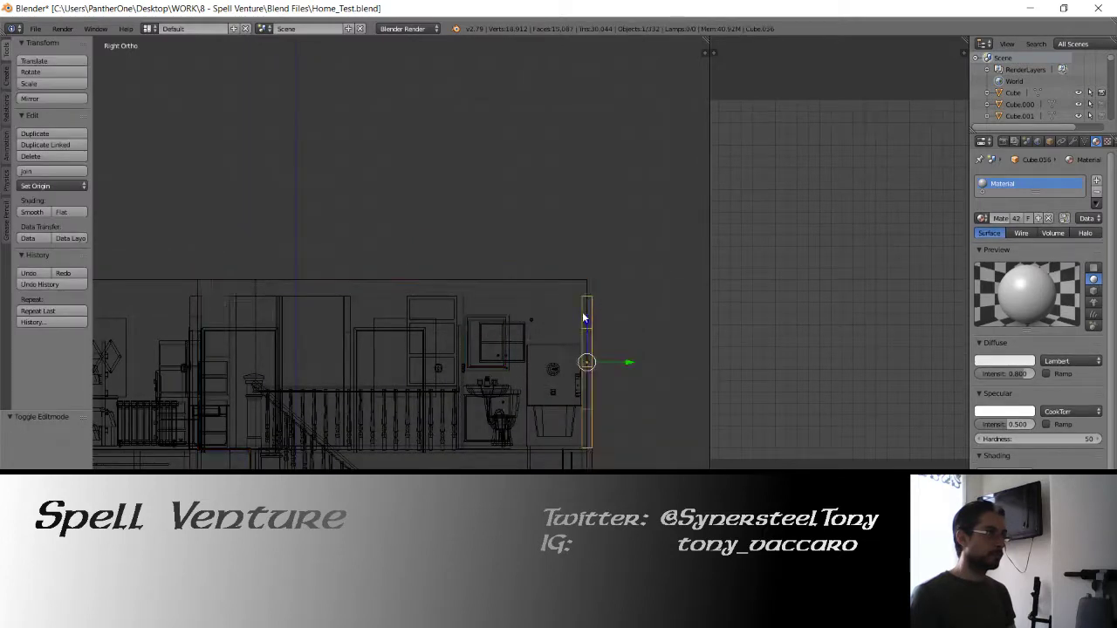
pyautogui.press('KP_Decimal')
pyautogui.press('Tab')
pyautogui.press('c')
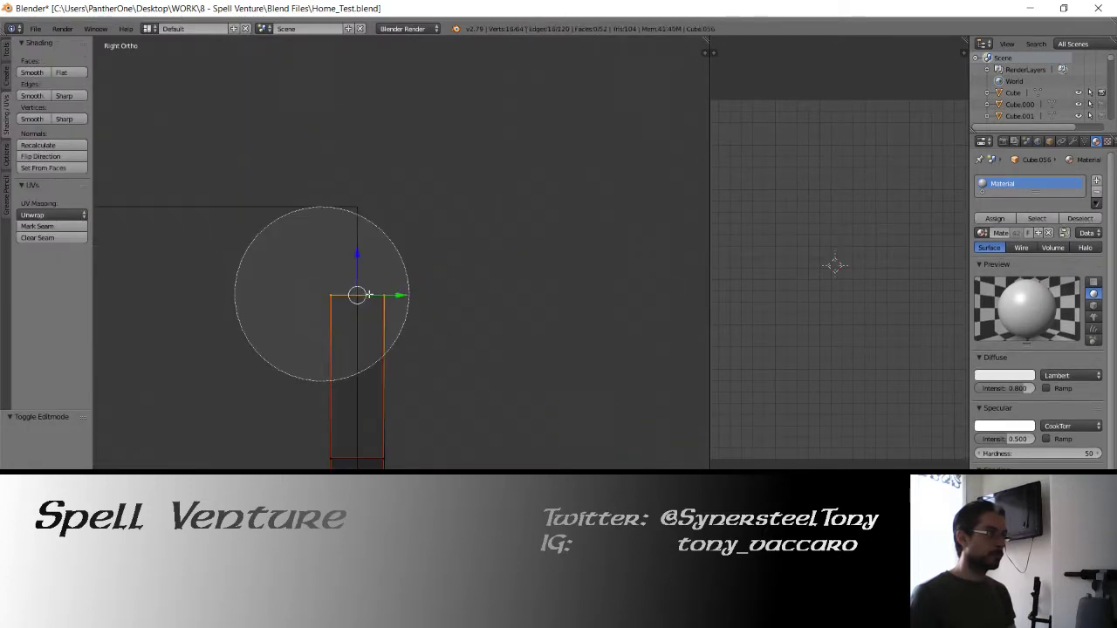
pyautogui.moveTo(321, 294); pyautogui.dragTo(408, 294)
pyautogui.rightClick(408, 294)
# Raise the top vertices of Cube.056 along Z to the roof line and finish editing the wall.
pyautogui.click(367, 167)
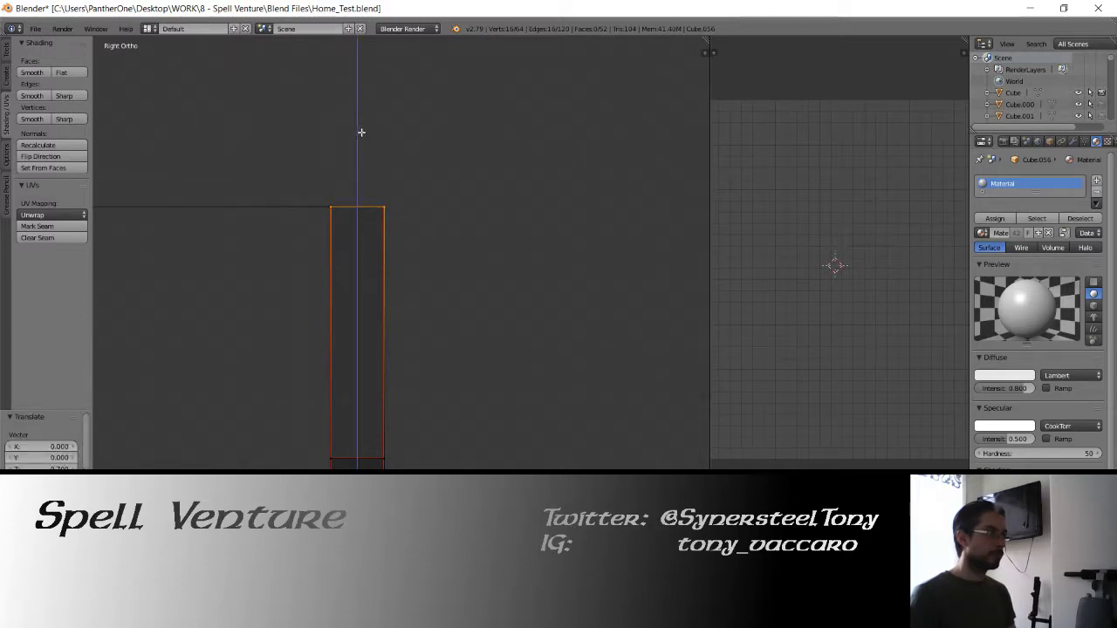
pyautogui.scroll(-8, 346, 268)
pyautogui.press('a')
pyautogui.keyDown('shift'); pyautogui.moveTo(116, 299); pyautogui.dragTo(370, 281, button='middle'); pyautogui.keyUp('shift')
pyautogui.press('Tab')
# Open the outer bedroom end wall Cube.013 for editing and circle-select its top vertices.
pyautogui.rightClick(318, 265)
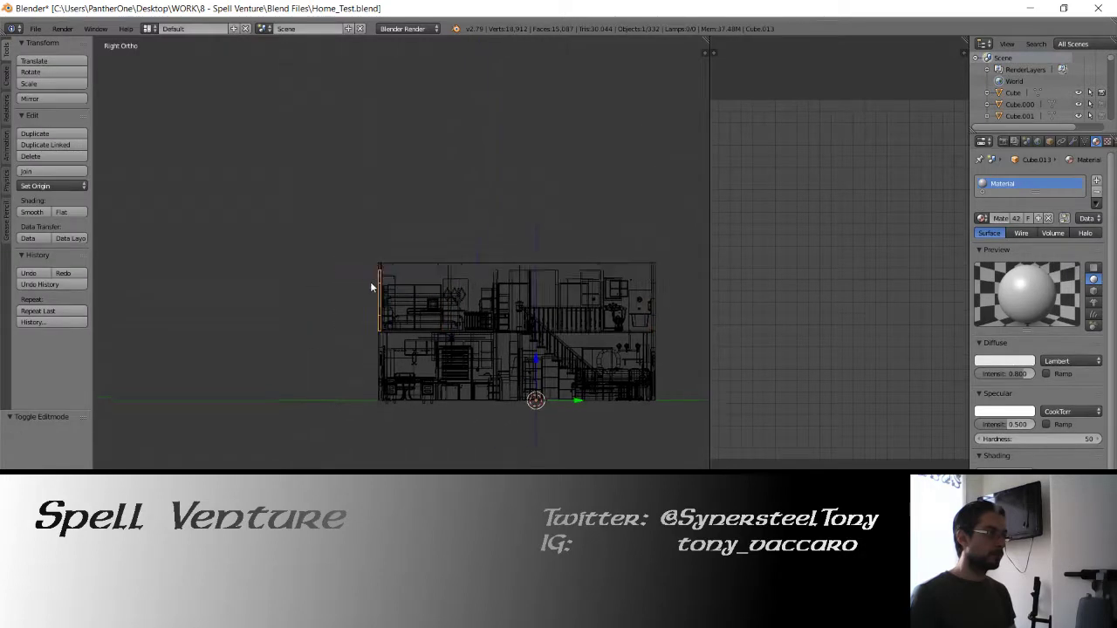
pyautogui.press('Tab')
pyautogui.scroll(10, 370, 281)
pyautogui.press('c')
pyautogui.click(350, 149)
pyautogui.rightClick(381, 226)
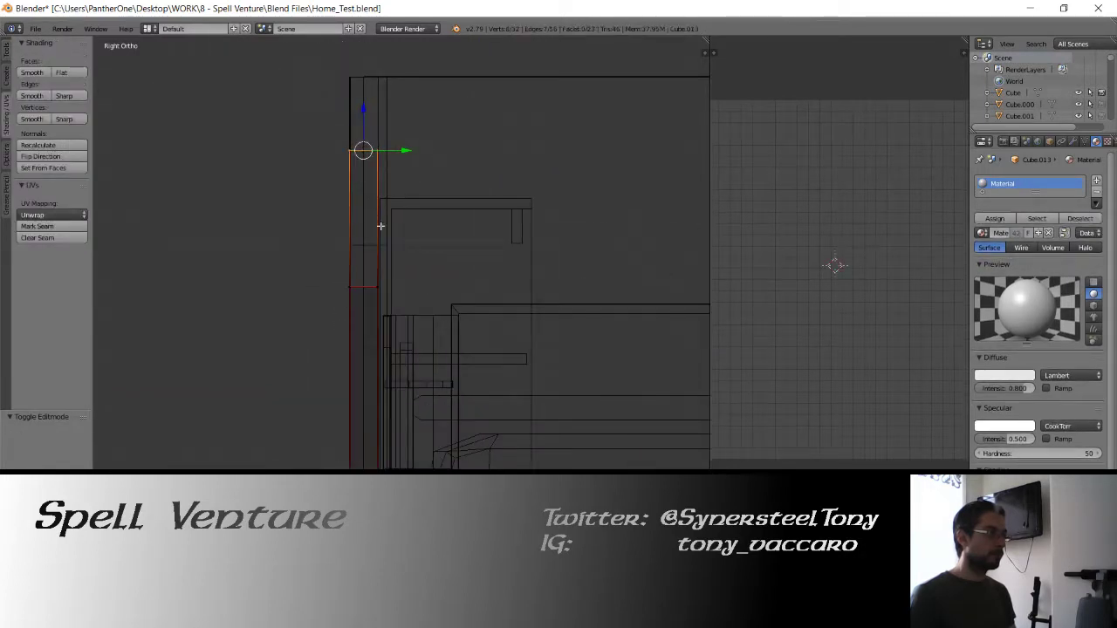
# Try raising the top vertices of Cube.013 to the roof line, and undo the move.
pyautogui.keyDown('shift'); pyautogui.moveTo(380, 226); pyautogui.dragTo(401, 303, button='middle'); pyautogui.keyUp('shift')
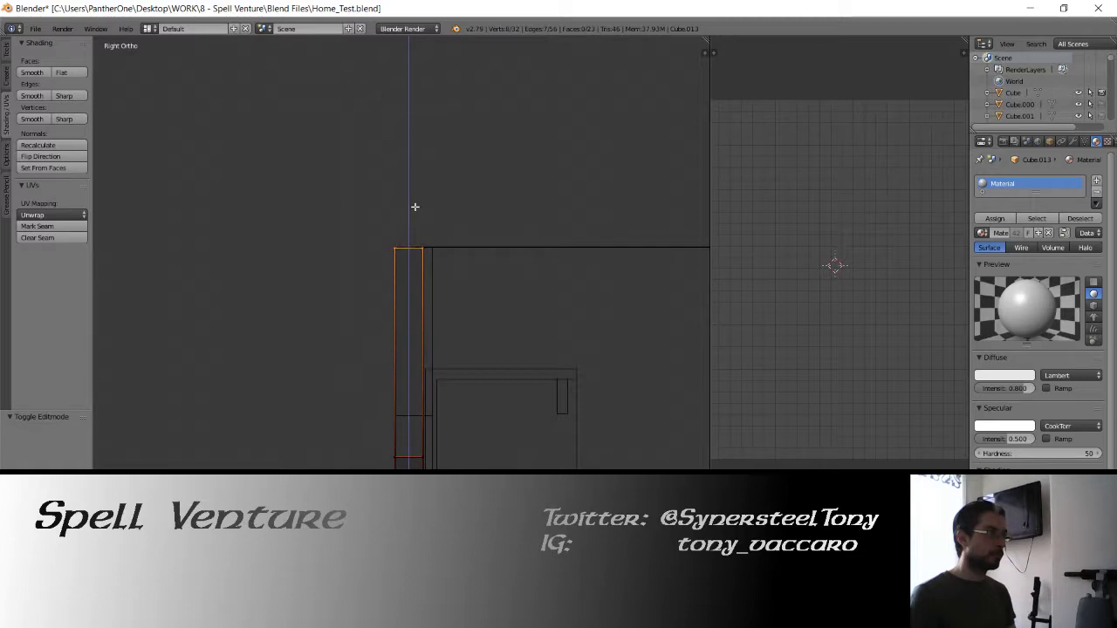
pyautogui.click(409, 209)
pyautogui.scroll(4, 410, 260)
pyautogui.hotkey('ctrl', 'z')
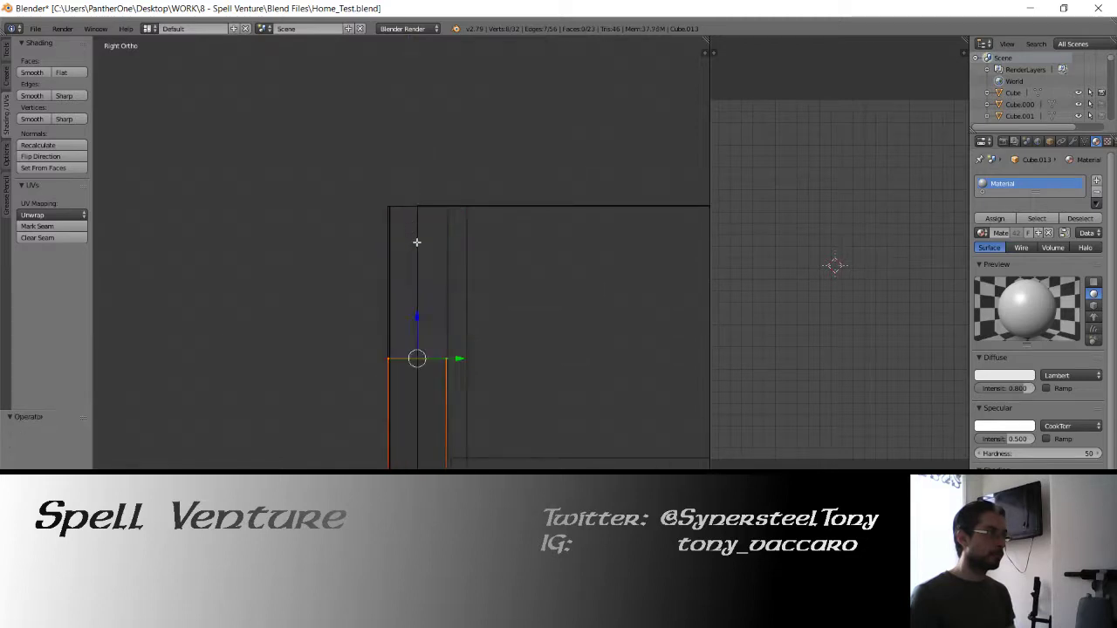
# Raise the top vertices of Cube.013 along Z to meet the roof line exactly and finish editing the wall.
pyautogui.click(419, 169)
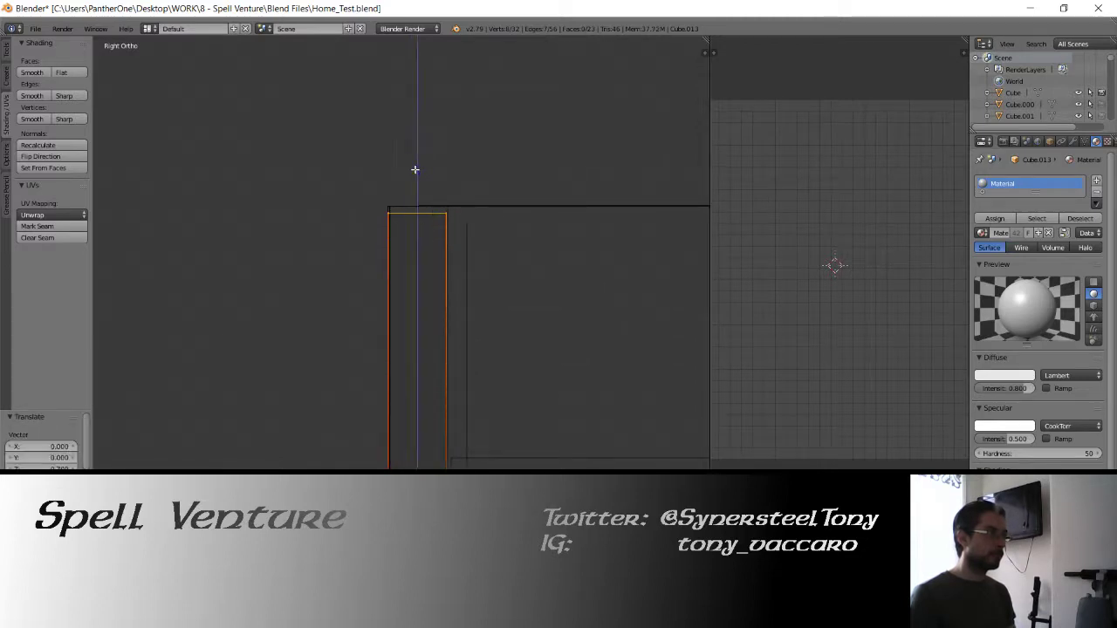
pyautogui.click(428, 98)
pyautogui.press('a')
pyautogui.scroll(-8, 459, 227)
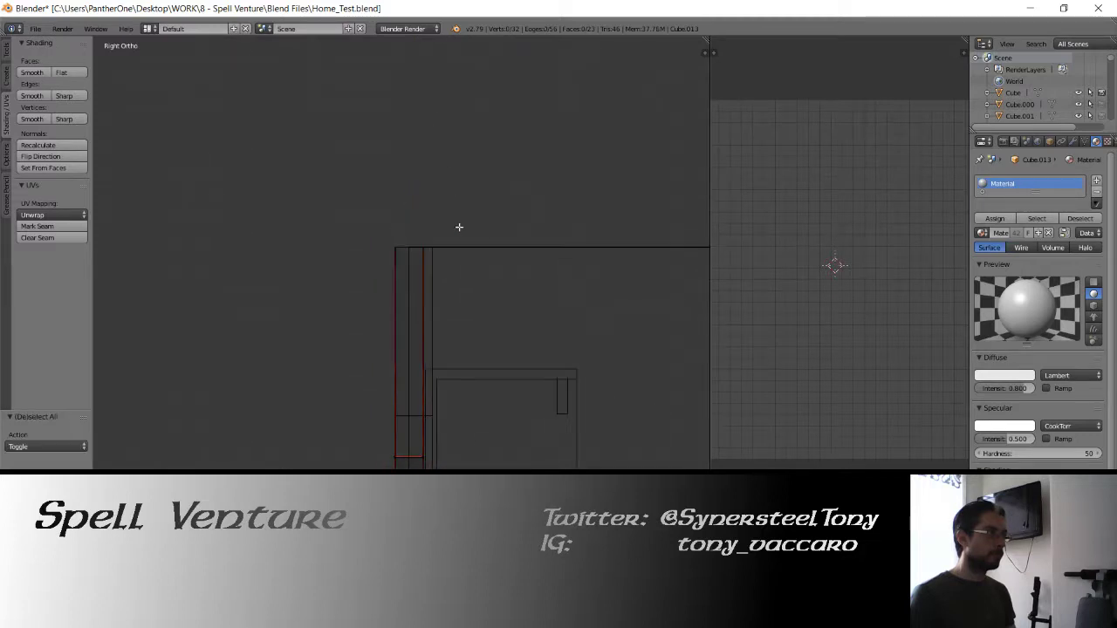
pyautogui.press('Tab')
# Open the inner wall Cube.011 for editing and circle-select its top vertices.
pyautogui.moveTo(463, 265)
pyautogui.mouseDown(button='middle')
pyautogui.moveTo(428, 286)
pyautogui.moveTo(457, 314)
pyautogui.moveTo(427, 320)
pyautogui.moveTo(529, 324)
pyautogui.moveTo(479, 329)
pyautogui.moveTo(469, 343)
pyautogui.moveTo(289, 230)
pyautogui.moveTo(469, 356)
pyautogui.moveTo(486, 349)
pyautogui.moveTo(306, 261)
pyautogui.mouseUp(button='middle')
pyautogui.press('z')
pyautogui.press('a')
pyautogui.press('KP_3')
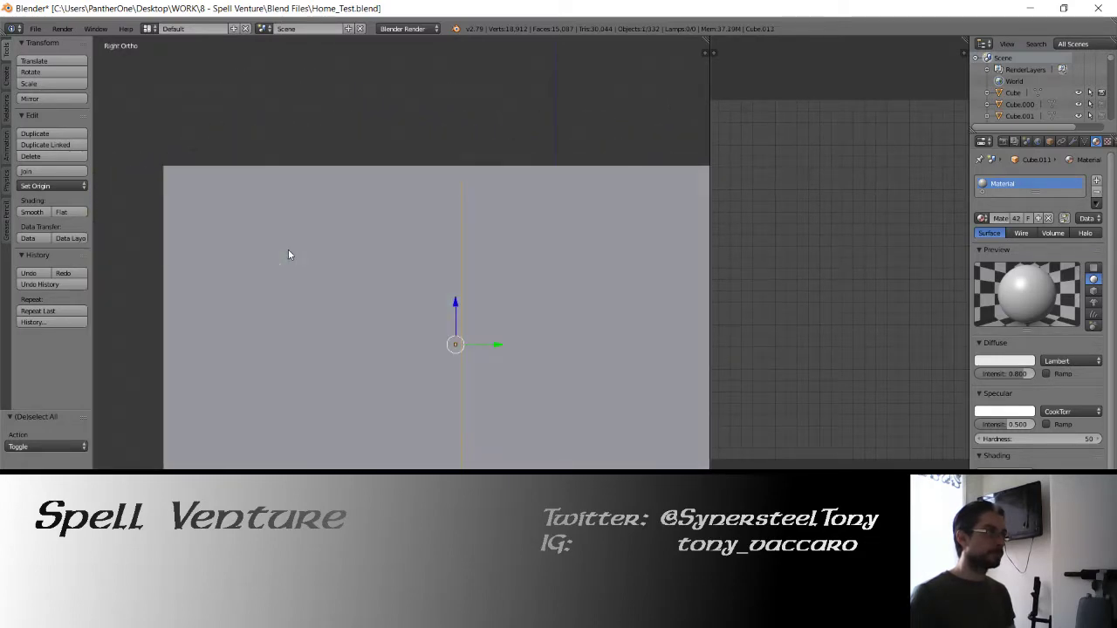
pyautogui.press('z')
pyautogui.scroll(3, 442, 317)
pyautogui.scroll(3, 443, 317)
pyautogui.press('Tab')
pyautogui.rightClick(394, 348)
pyautogui.press('c')
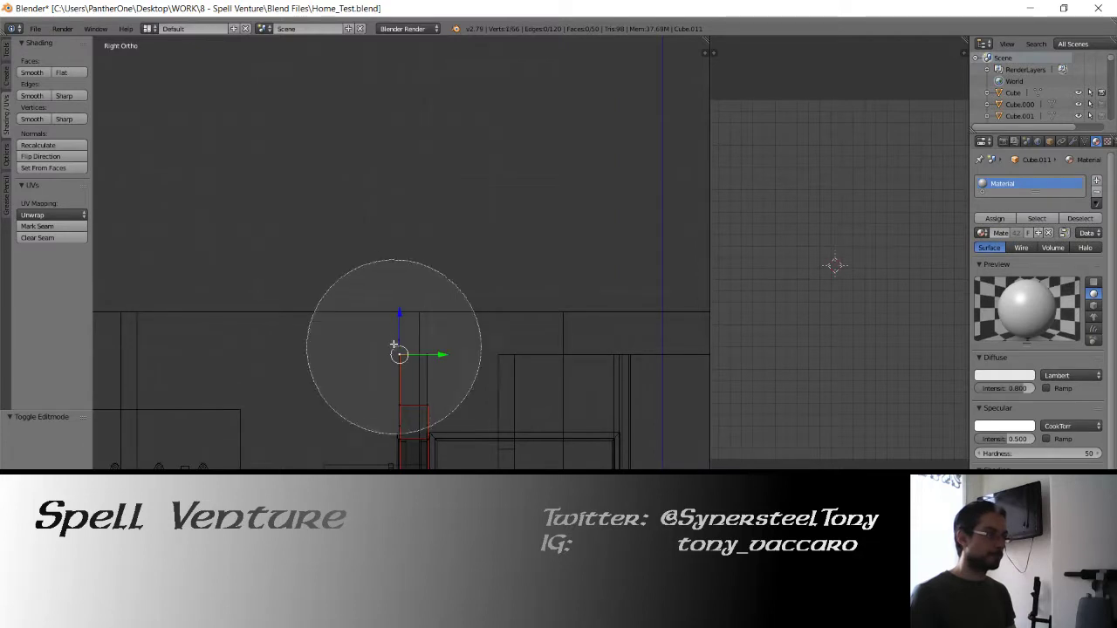
pyautogui.click(413, 294)
pyautogui.rightClick(413, 300)
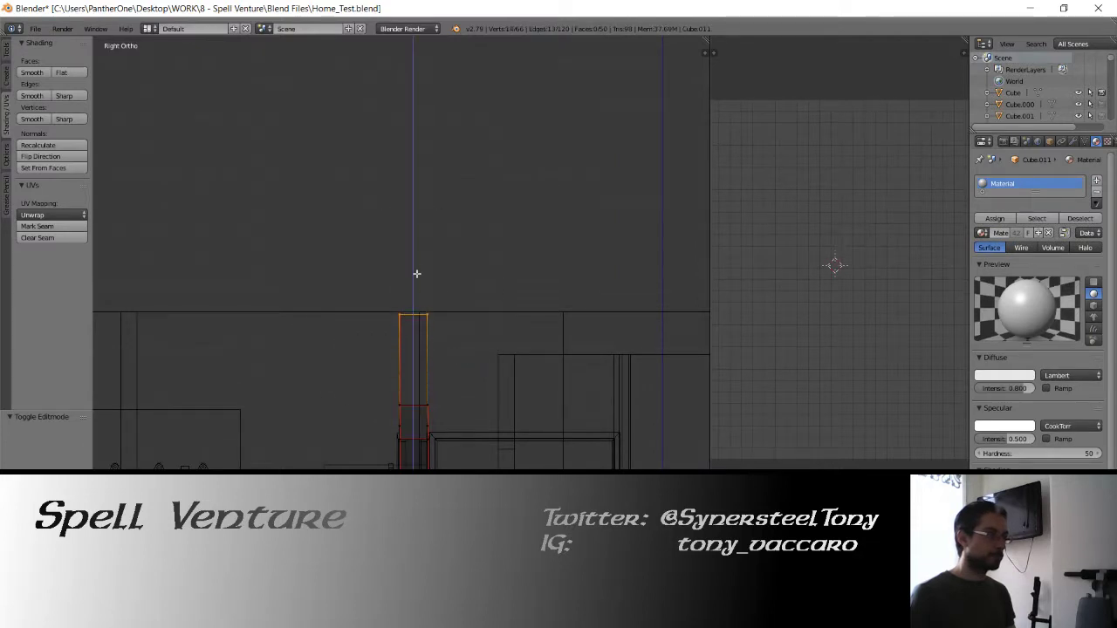
# Raise the top vertices of Cube.011 along Z to meet the roof line exactly and finish editing the wall.
pyautogui.click(418, 273)
pyautogui.scroll(5, 420, 274)
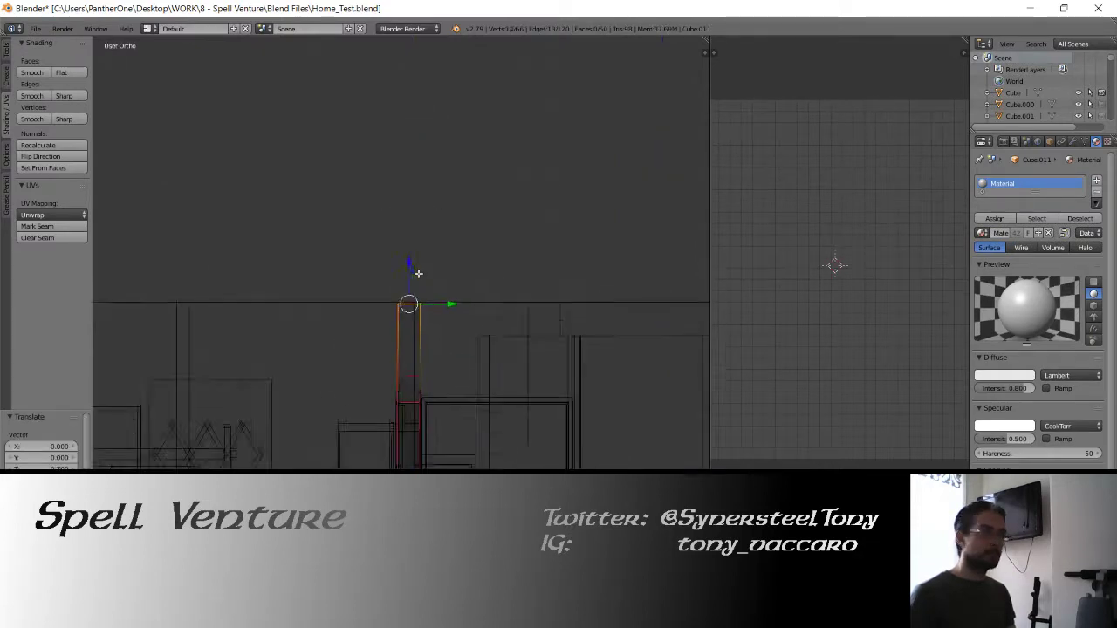
pyautogui.scroll(3, 421, 272)
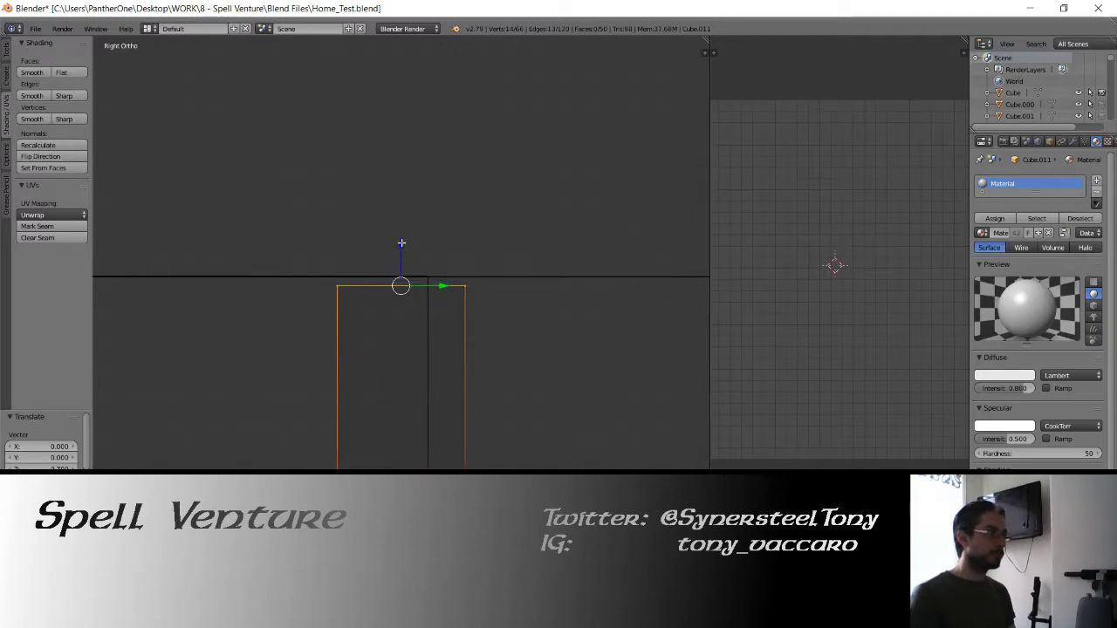
pyautogui.scroll(-8, 419, 147)
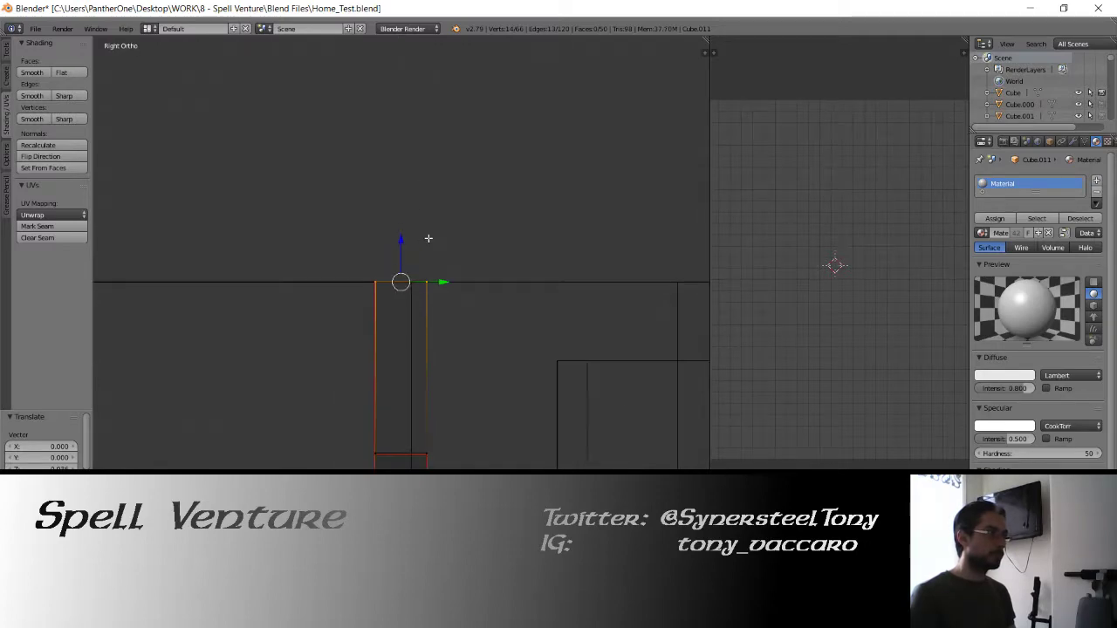
pyautogui.press('Tab')
pyautogui.moveTo(442, 248); pyautogui.dragTo(422, 274, button='middle')
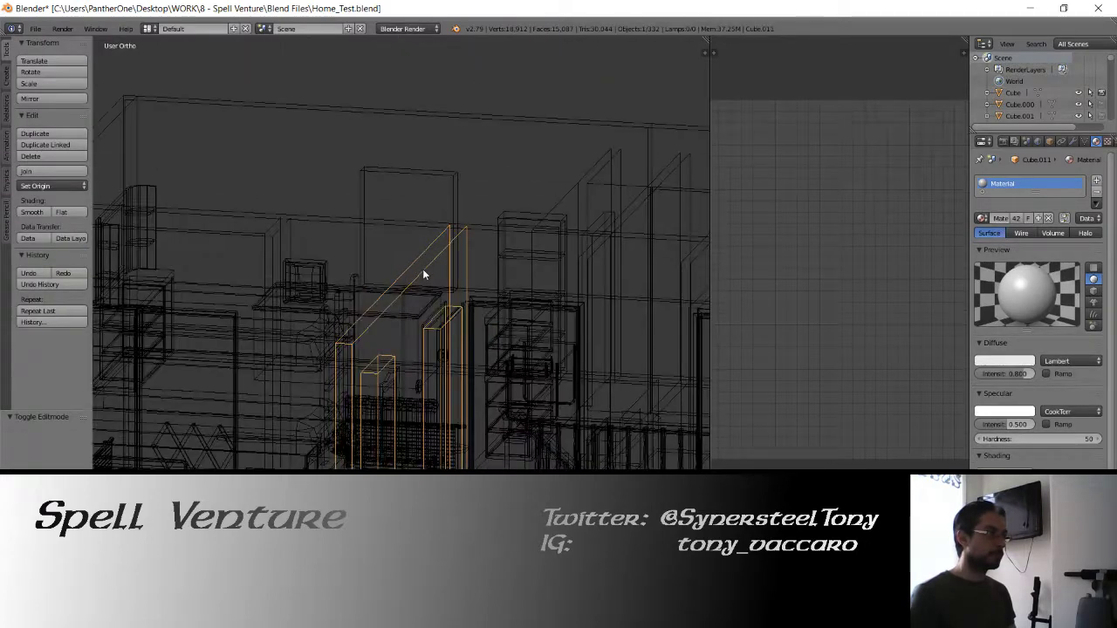
# Open the inner wall Cube.016 for editing and circle-select all its top vertices.
pyautogui.rightClick(570, 192)
pyautogui.press('KP_3')
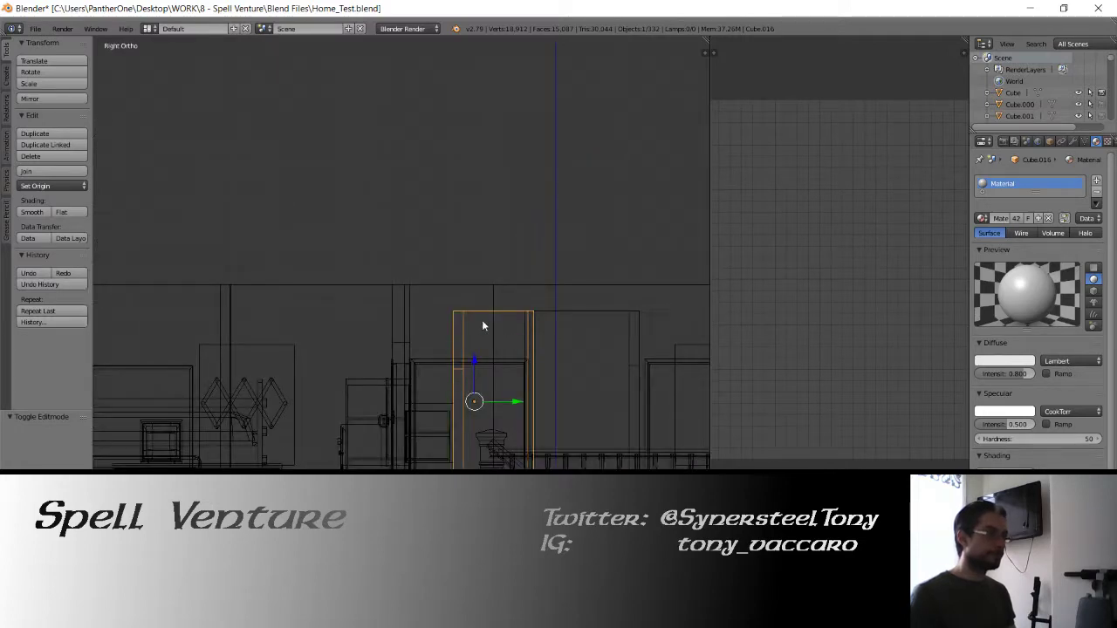
pyautogui.keyDown('shift'); pyautogui.moveTo(483, 323); pyautogui.dragTo(427, 289, button='middle'); pyautogui.keyUp('shift')
pyautogui.press('Tab')
pyautogui.scroll(5, 410, 284)
pyautogui.press('a')
pyautogui.press('c')
pyautogui.click(380, 259)
pyautogui.moveTo(380, 259); pyautogui.dragTo(637, 252)
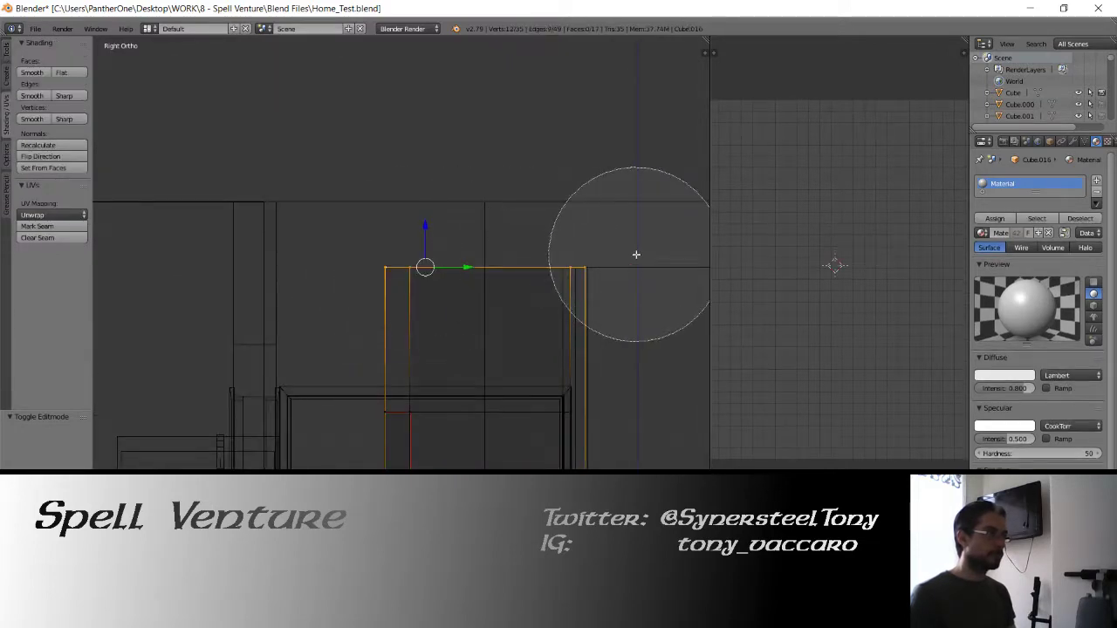
# Raise the top vertices of Cube.016 along Z to the roof line and finish editing the wall.
pyautogui.press('Escape')
pyautogui.press('g')
pyautogui.press('z')
pyautogui.moveTo(427, 160)
pyautogui.mouseDown()
pyautogui.moveTo(428, 134)
pyautogui.moveTo(427, 152)
pyautogui.mouseUp()
pyautogui.press('Tab')
# Raise all top vertices of the neighbouring wall Cube.019 along Z to the roof line and finish editing it.
pyautogui.keyDown('shift'); pyautogui.moveTo(644, 265); pyautogui.dragTo(374, 288, button='middle'); pyautogui.keyUp('shift')
pyautogui.rightClick(483, 273)
pyautogui.press('Tab')
pyautogui.press('c')
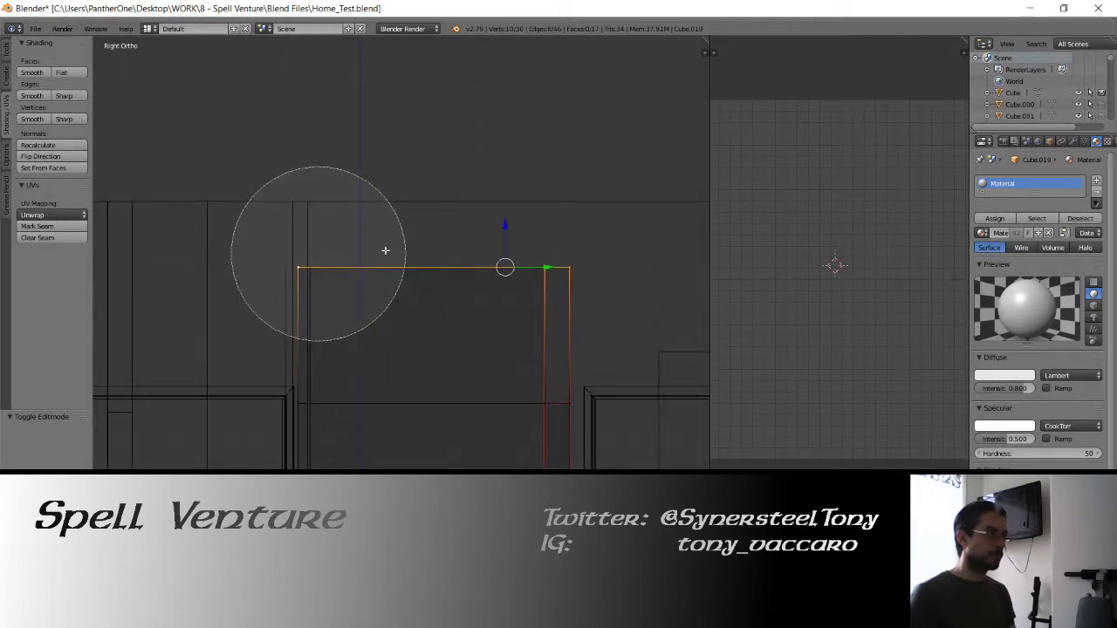
pyautogui.rightClick(556, 249)
pyautogui.press('a')
pyautogui.press('c')
pyautogui.moveTo(601, 253); pyautogui.dragTo(177, 242)
pyautogui.rightClick(177, 242)
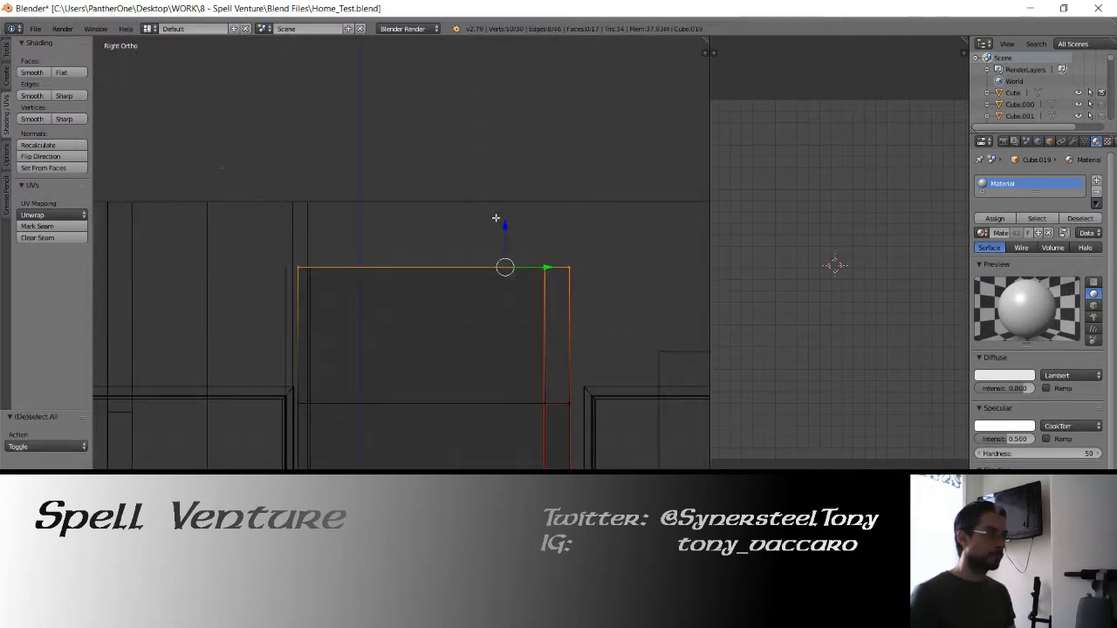
pyautogui.moveTo(507, 225); pyautogui.dragTo(504, 131)
pyautogui.press('Tab')
# Raise the top vertices of the thin dividing wall Cube.010 along Z to the roof line and finish editing it.
pyautogui.rightClick(284, 288)
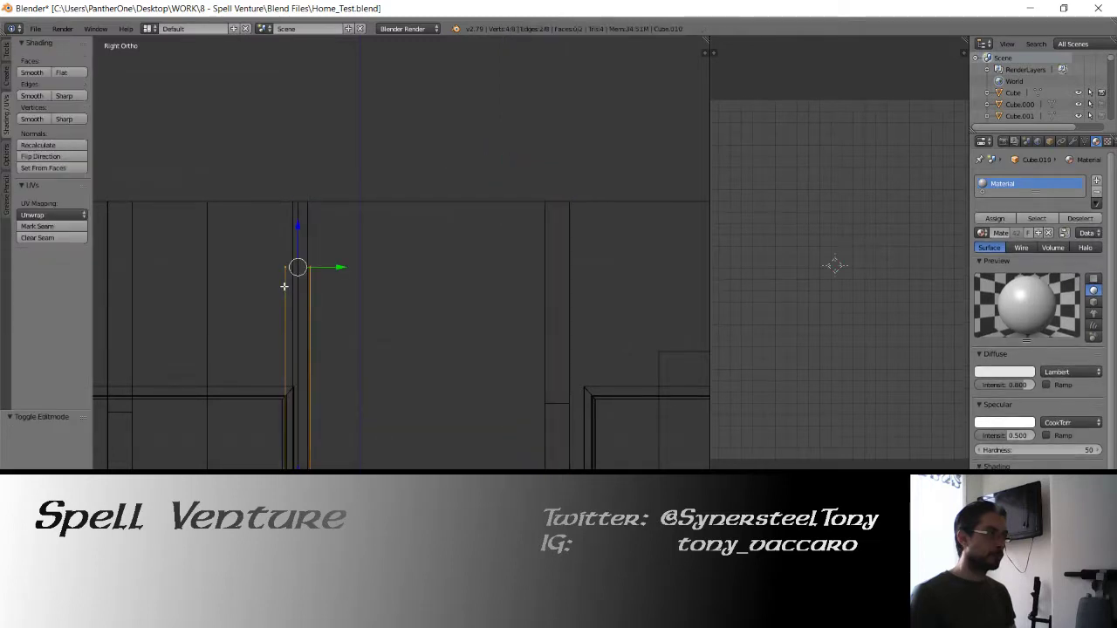
pyautogui.press('Tab')
pyautogui.press('c')
pyautogui.rightClick(306, 255)
pyautogui.moveTo(306, 228); pyautogui.dragTo(304, 137)
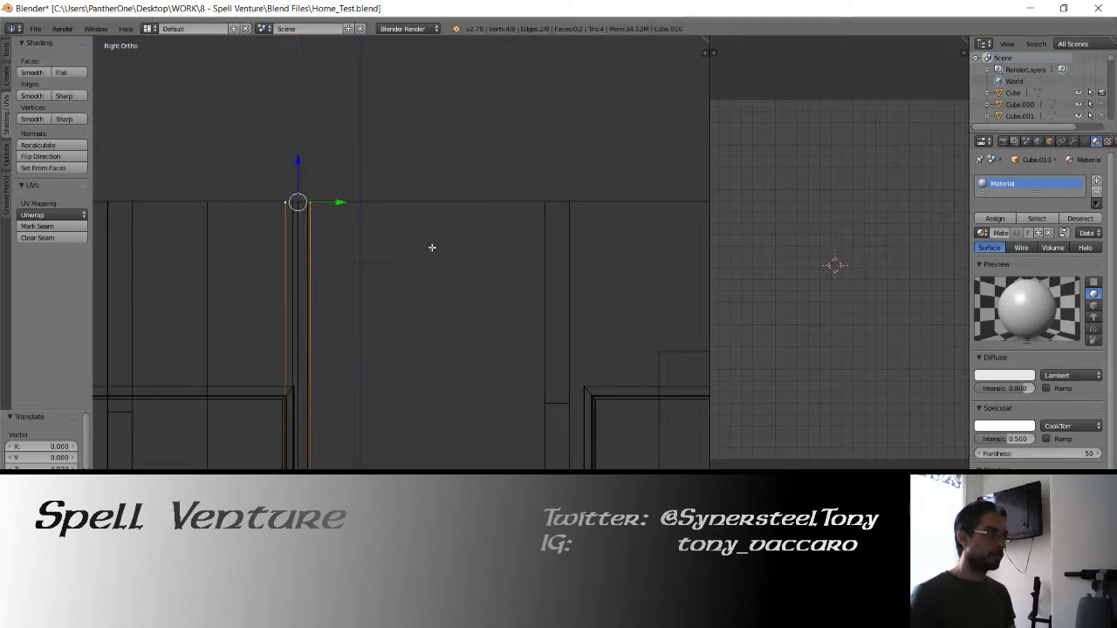
pyautogui.moveTo(431, 247); pyautogui.dragTo(381, 374, button='middle')
pyautogui.press('z')
pyautogui.press('a')
pyautogui.press('Tab')
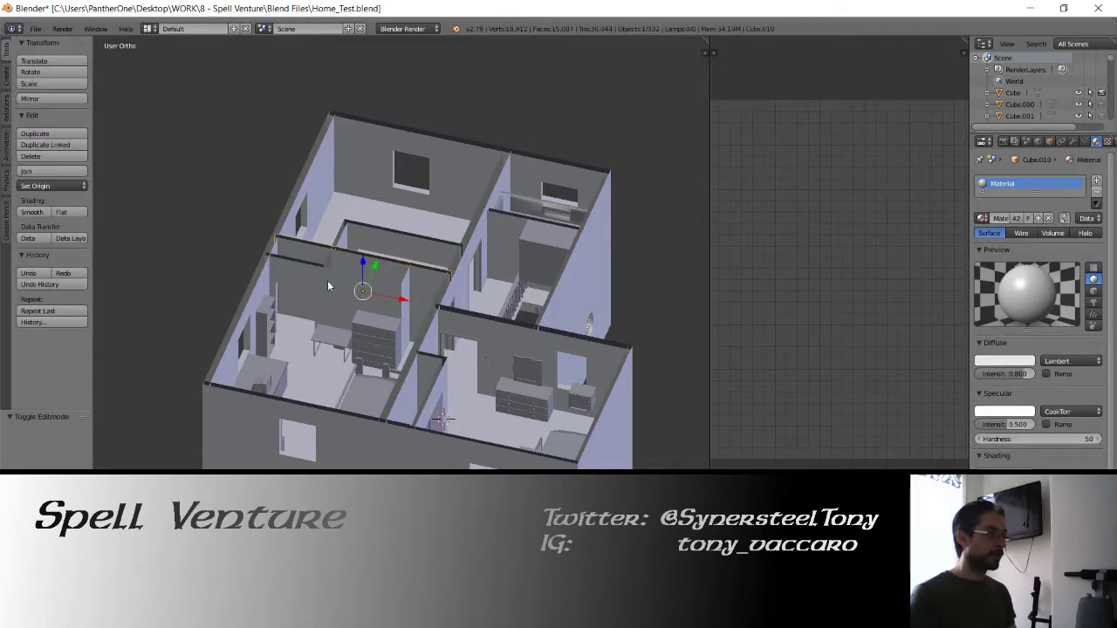
pyautogui.keyDown('shift'); pyautogui.rightClick(329, 283); pyautogui.keyUp('shift')
pyautogui.moveTo(329, 284); pyautogui.dragTo(493, 346, button='middle')
pyautogui.scroll(5, 418, 359)
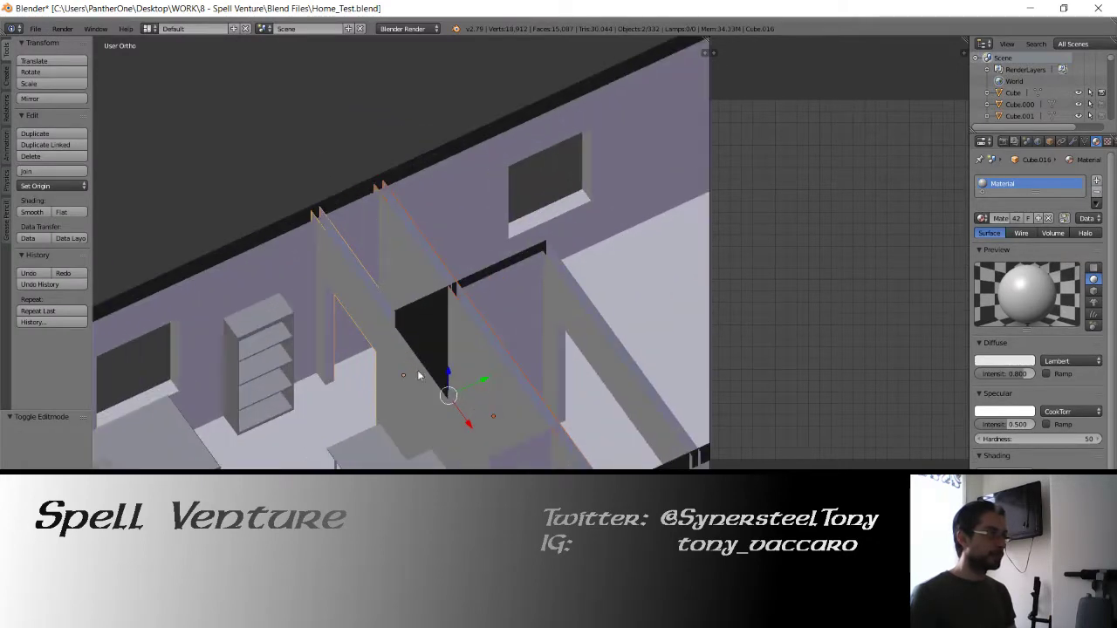
pyautogui.moveTo(396, 303); pyautogui.dragTo(350, 370, button='middle')
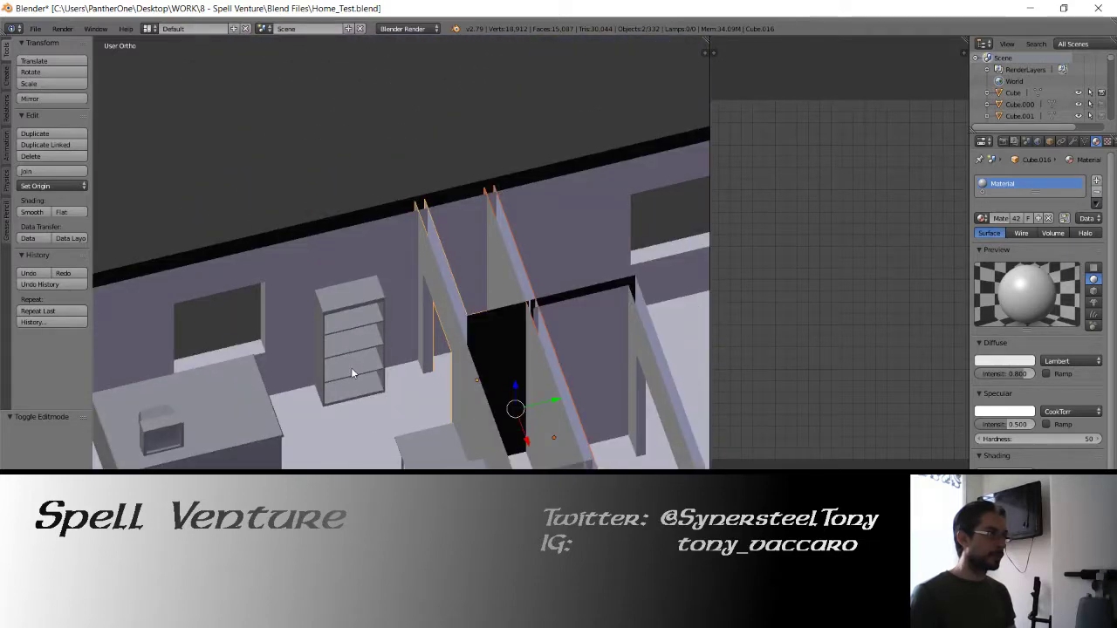
pyautogui.rightClick(453, 313)
pyautogui.press('Tab')
pyautogui.press('a')
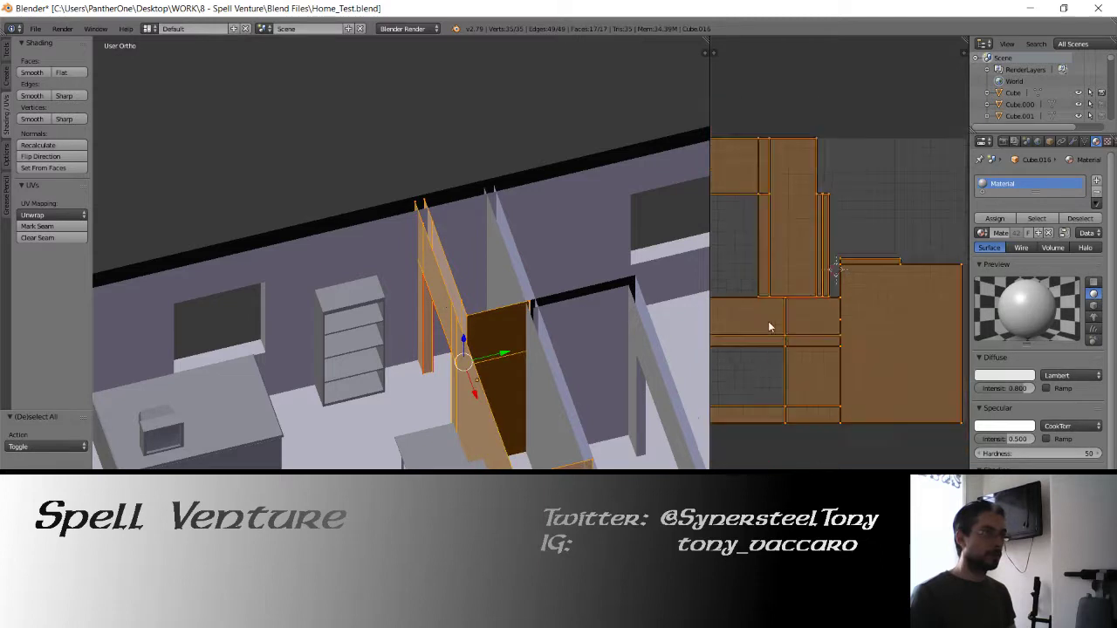
pyautogui.hotkey('ctrl', 'z')
pyautogui.hotkey('ctrl', 'z')
pyautogui.hotkey('ctrl', 'z')
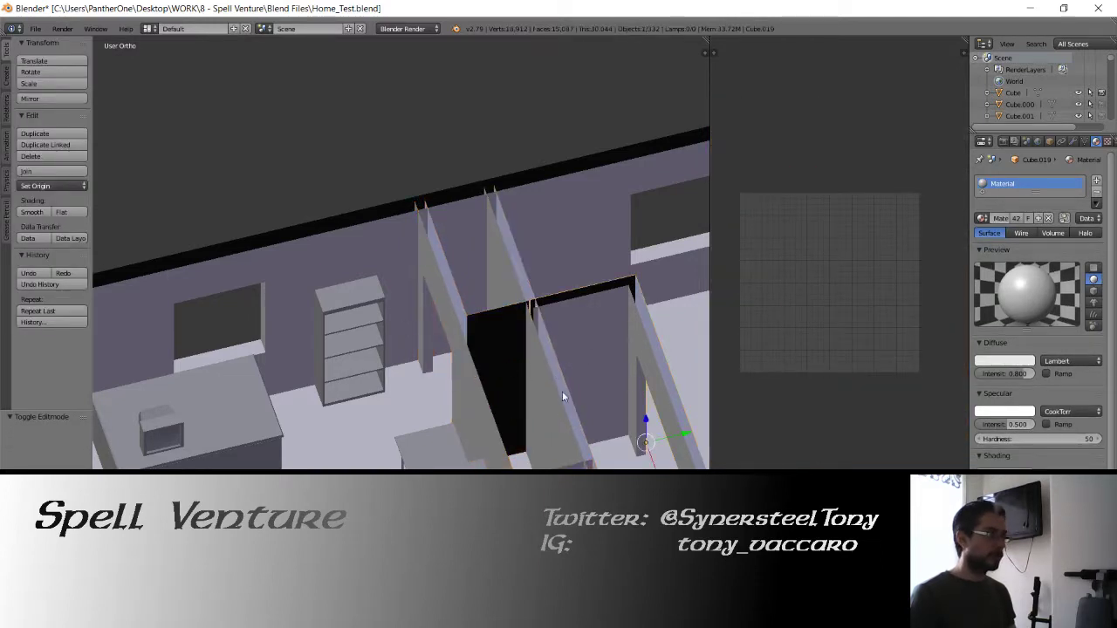
# Open the dividing wall Cube.010 for editing and add two vertical loop cuts across its bedroom-side face.
pyautogui.press('Tab')
pyautogui.moveTo(548, 369); pyautogui.dragTo(444, 359, button='middle')
pyautogui.press('a')
pyautogui.press('a')
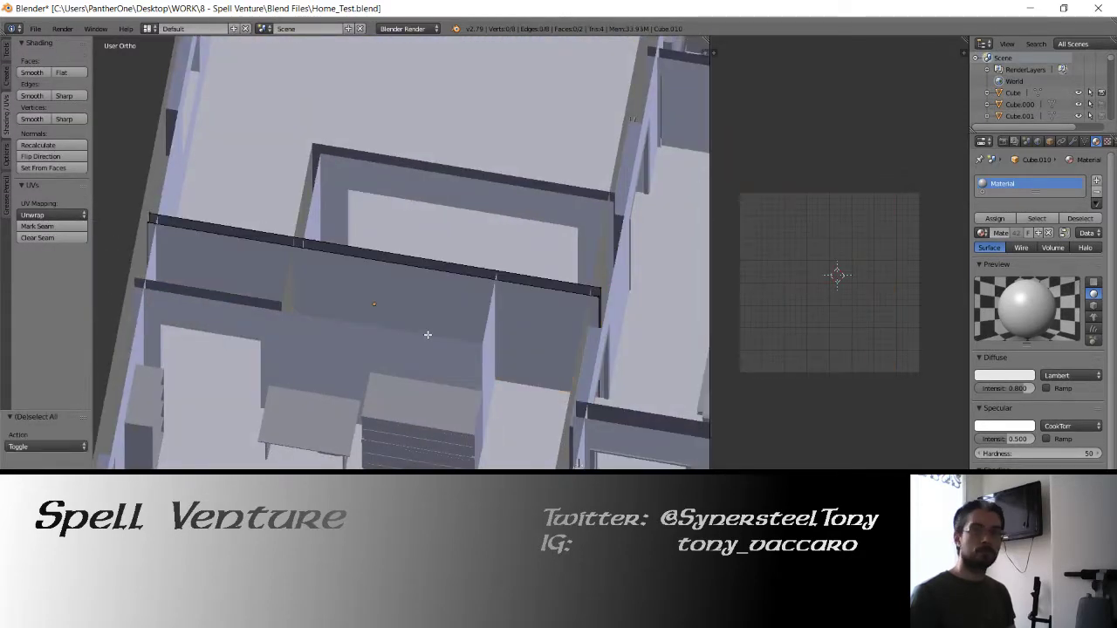
pyautogui.scroll(3, 427, 331)
pyautogui.press('z')
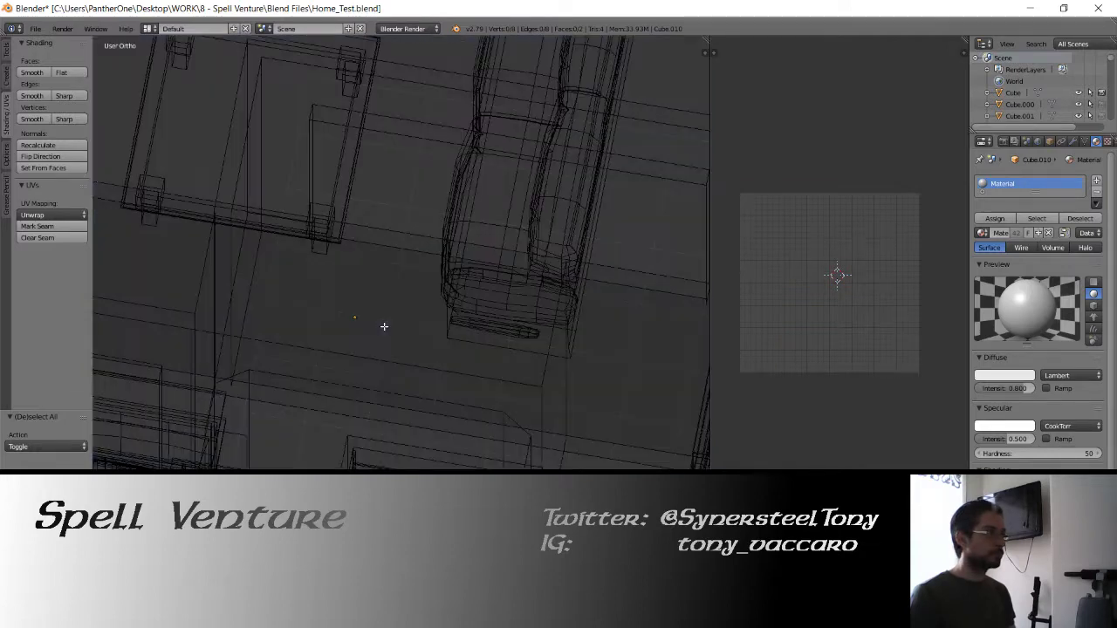
pyautogui.moveTo(383, 326)
pyautogui.mouseDown(button='middle')
pyautogui.moveTo(346, 323)
pyautogui.moveTo(314, 340)
pyautogui.mouseUp(button='middle')
pyautogui.press('z')
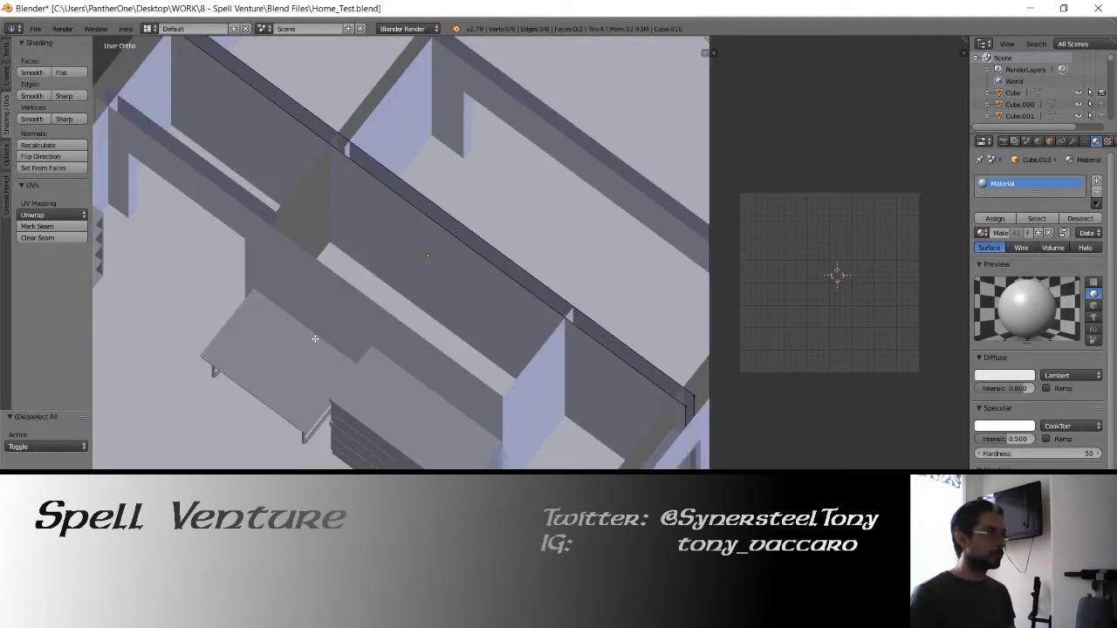
pyautogui.rightClick(458, 245)
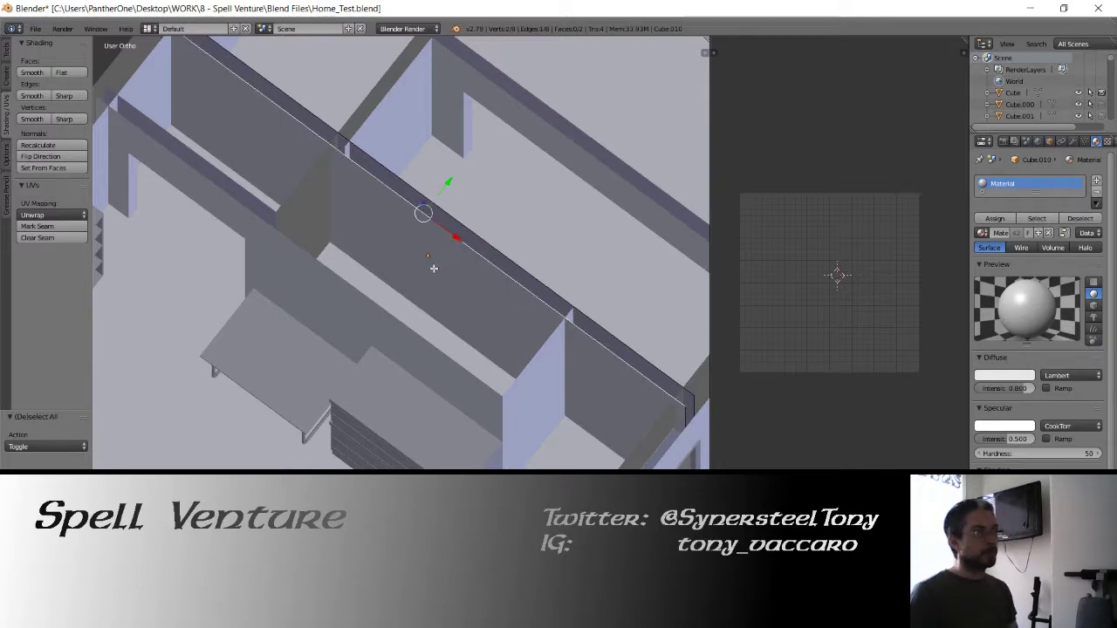
pyautogui.press('a')
pyautogui.moveTo(449, 267); pyautogui.dragTo(414, 302, button='middle')
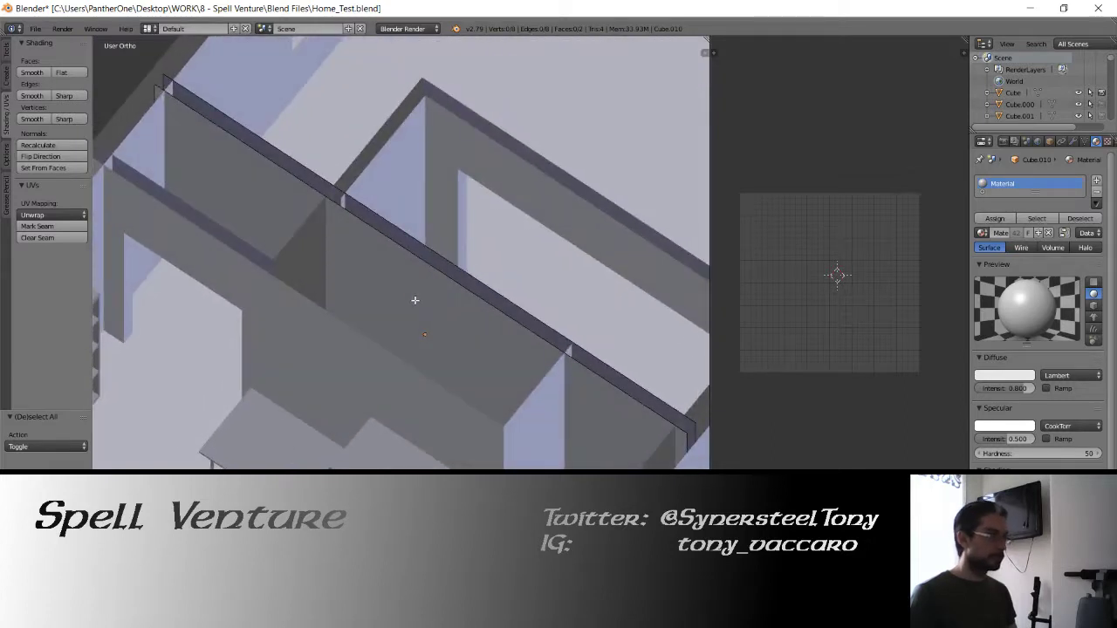
pyautogui.click(401, 263)
pyautogui.rightClick(401, 263)
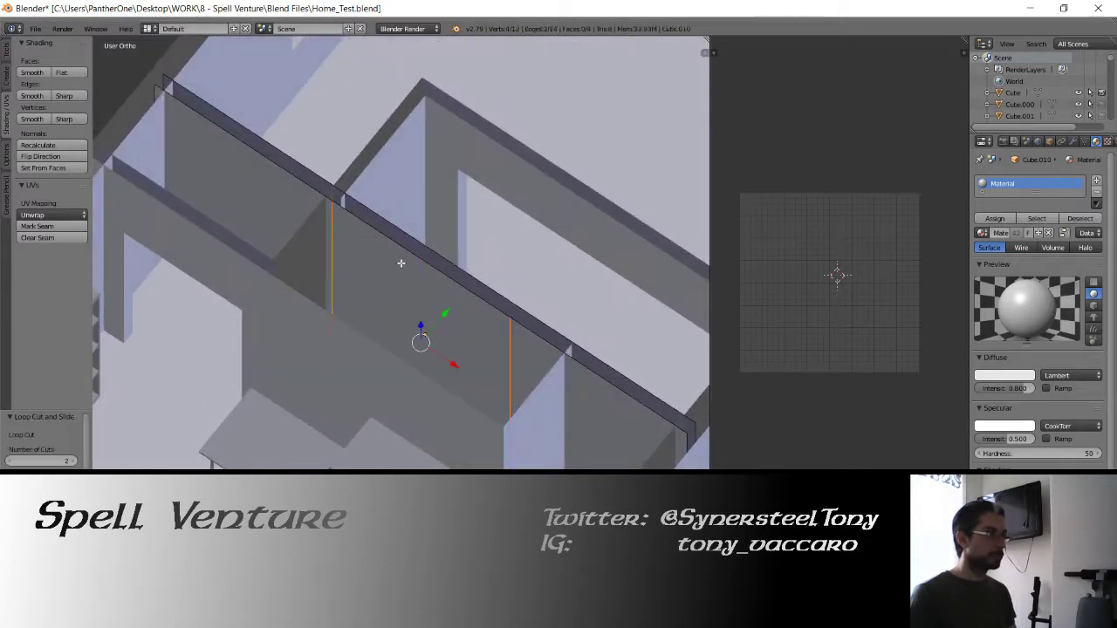
# Select the face between the two cuts of Cube.010 and scale it by 1.412.
pyautogui.press('KP_7')
pyautogui.press('z')
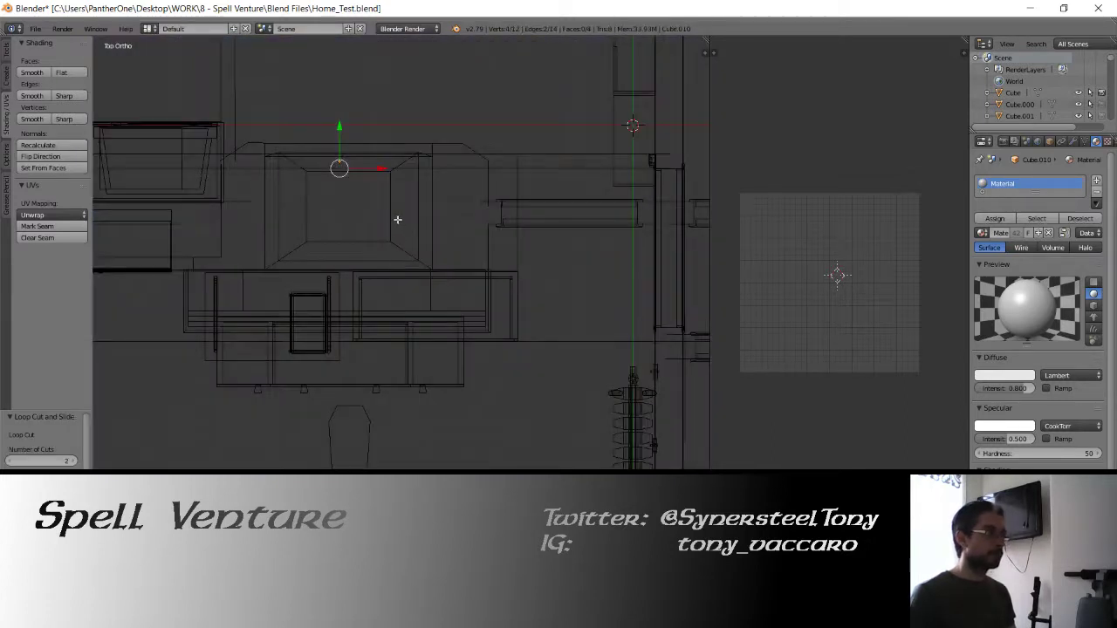
pyautogui.keyDown('shift'); pyautogui.moveTo(396, 219); pyautogui.dragTo(397, 364, button='middle'); pyautogui.keyUp('shift')
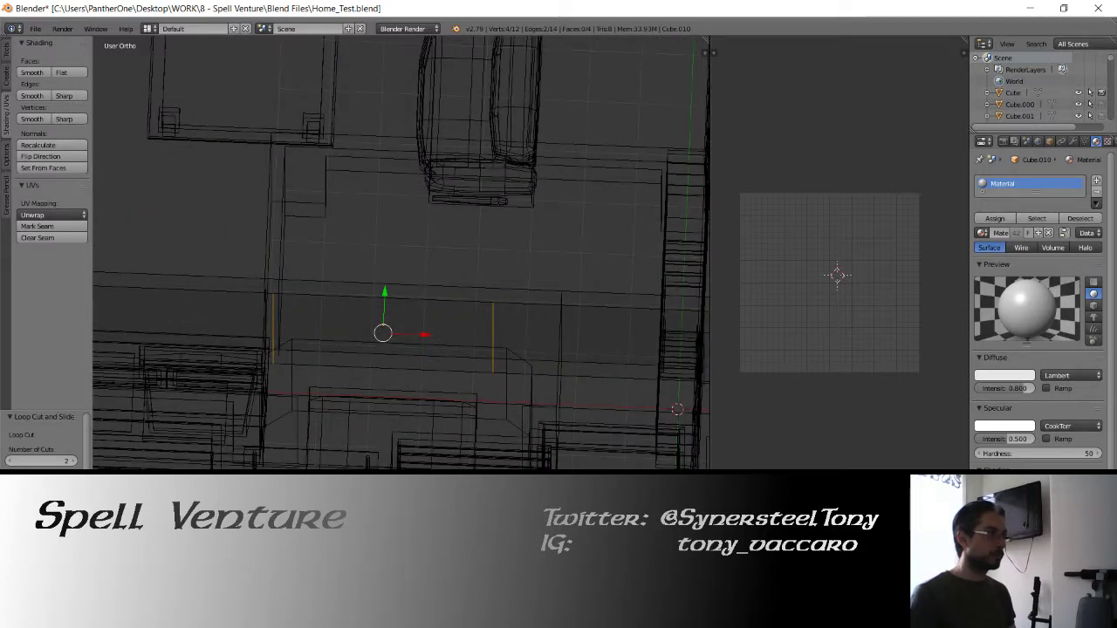
pyautogui.rightClick(397, 364)
pyautogui.press('s')
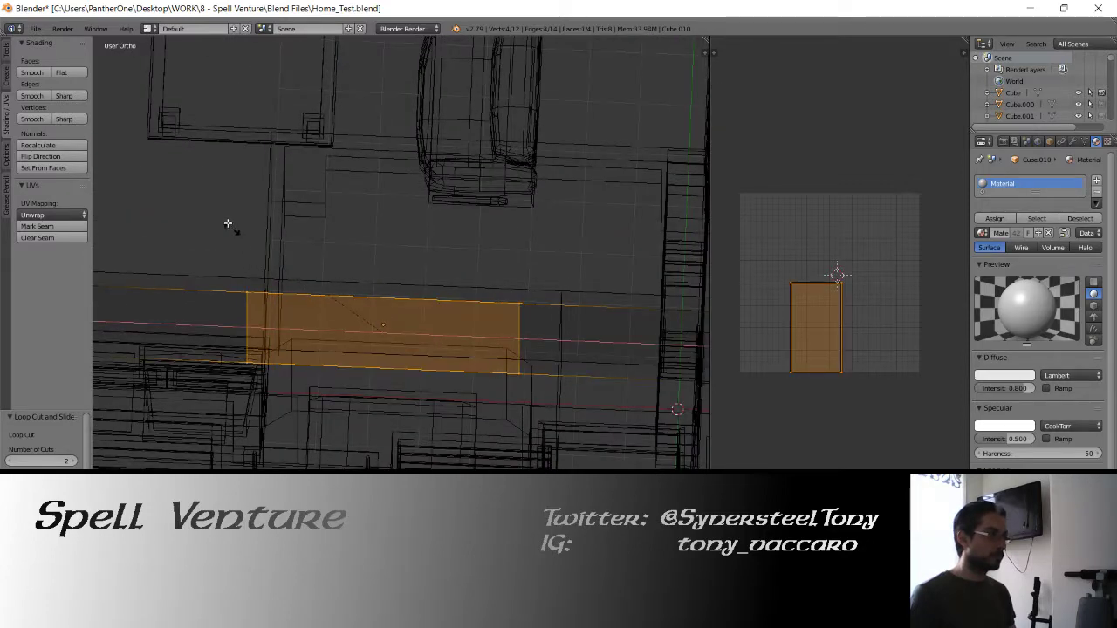
pyautogui.click(227, 224)
# Move the middle face of Cube.010 along X toward the adjoining side walls and scale it by 0.928.
pyautogui.press('z')
pyautogui.press('g')
pyautogui.press('x')
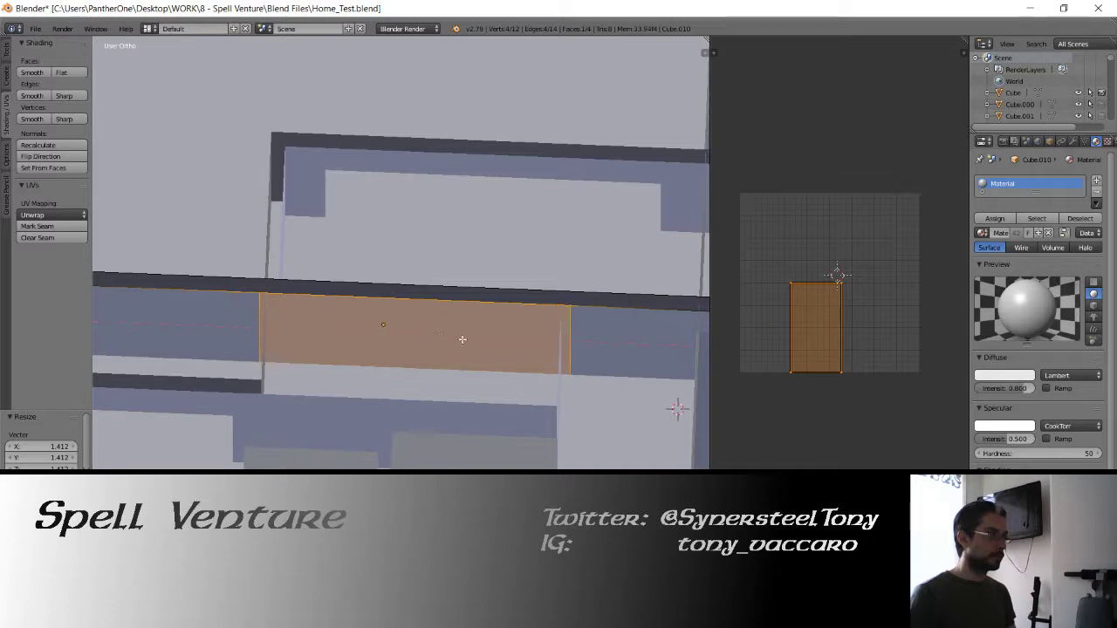
pyautogui.press('Escape')
pyautogui.press('s')
pyautogui.click(316, 268)
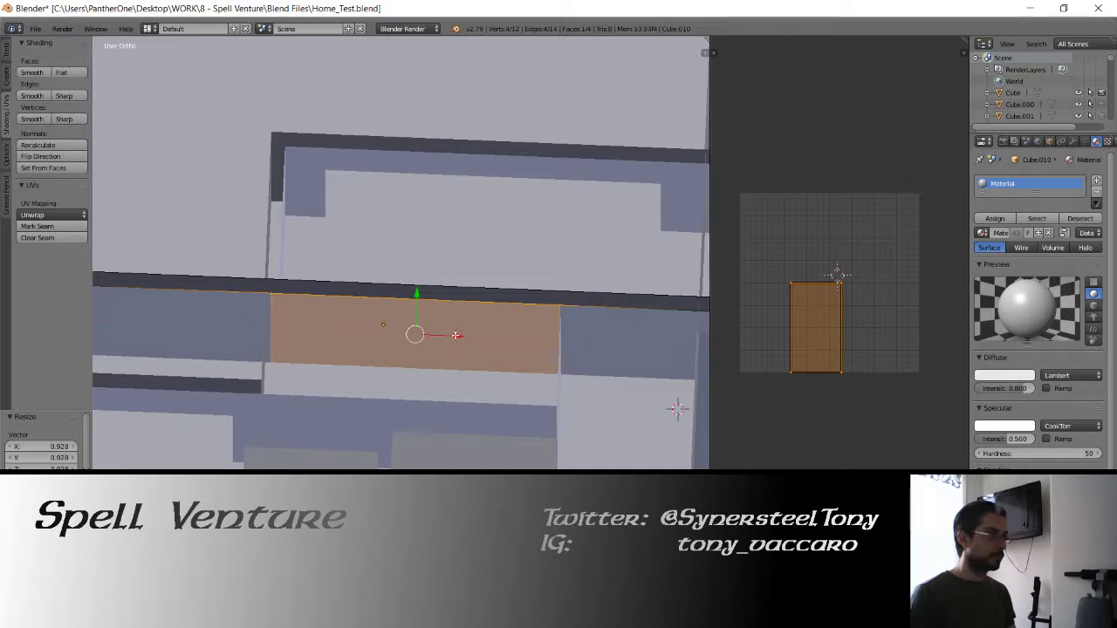
# Fit the middle face between the side walls by moving it -0.051 along X, scaling it by 1.023, and moving it 0.009 along X.
pyautogui.moveTo(455, 335); pyautogui.dragTo(453, 335)
pyautogui.press('s')
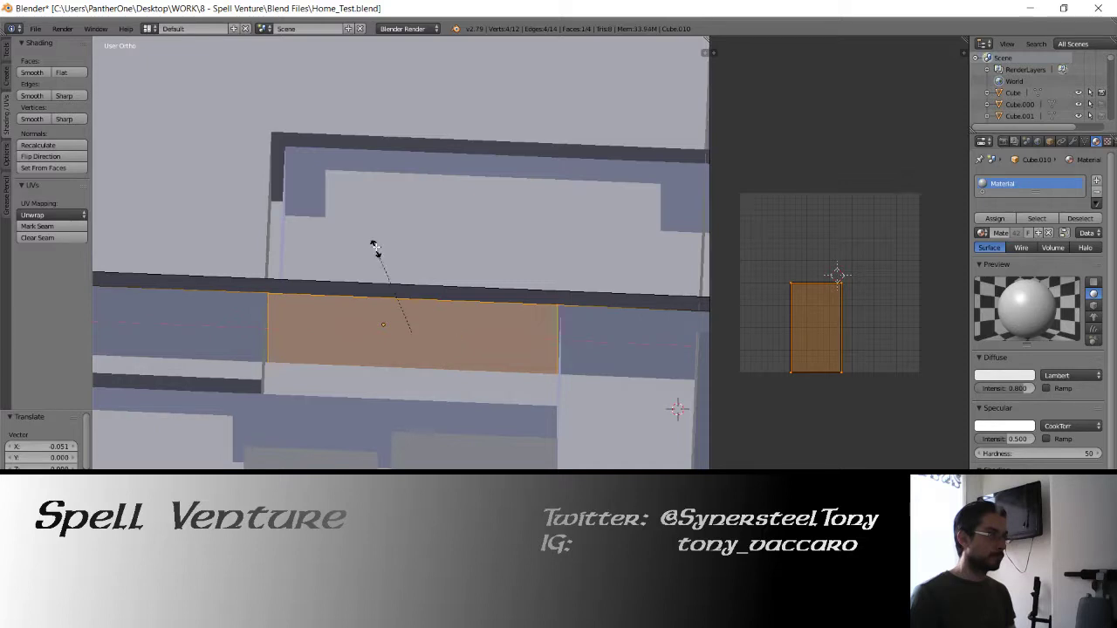
pyautogui.click(374, 234)
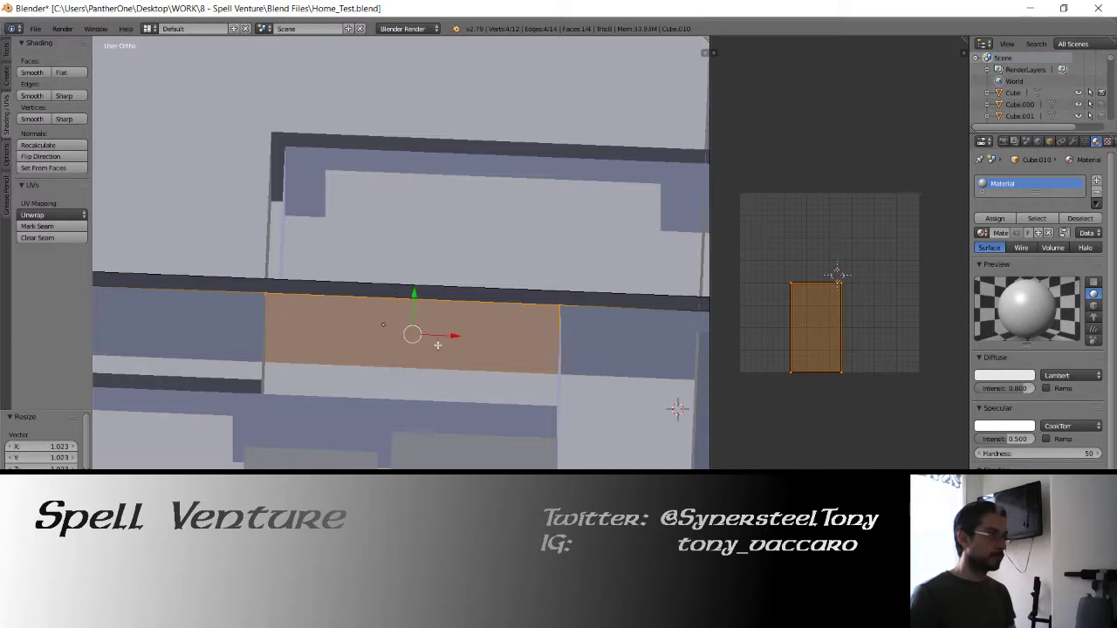
pyautogui.moveTo(452, 335); pyautogui.dragTo(455, 336)
# Delete the top and bottom edges of the middle section of Cube.010 and finish editing the wall.
pyautogui.click(409, 311)
pyautogui.keyDown('shift'); pyautogui.click(406, 373); pyautogui.keyUp('shift')
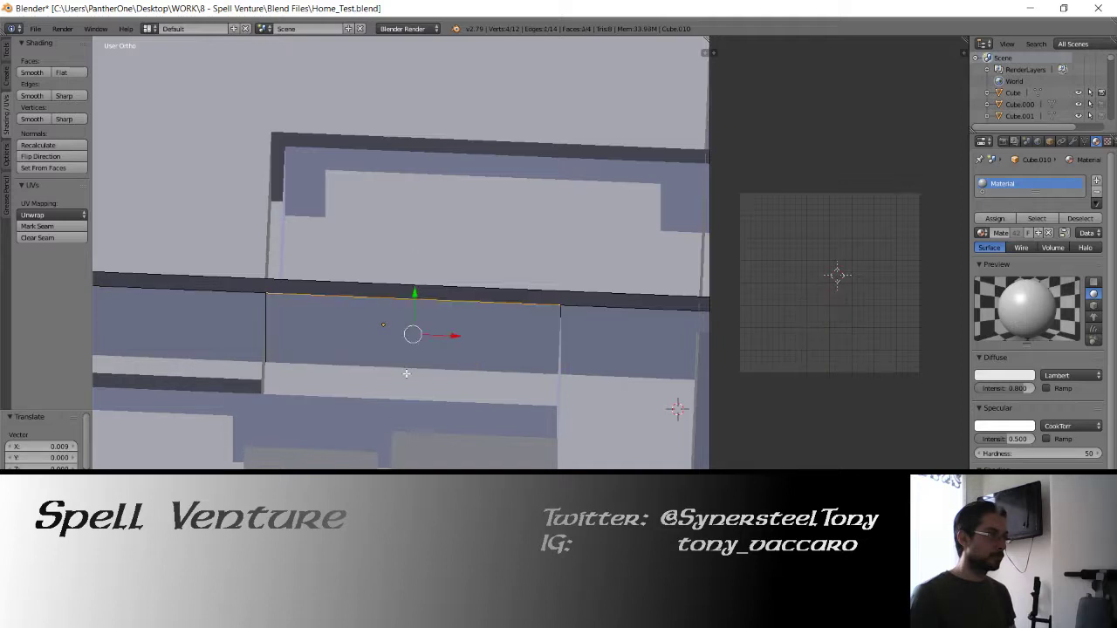
pyautogui.press('z')
pyautogui.press('z')
pyautogui.press('x')
pyautogui.click(408, 338)
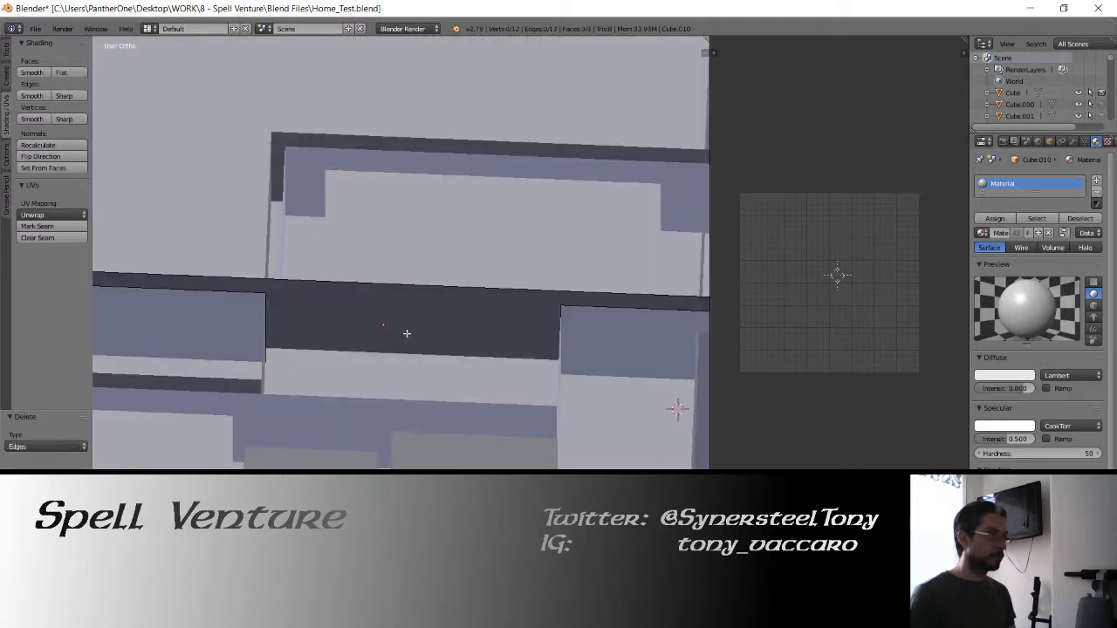
pyautogui.press('Tab')
pyautogui.moveTo(292, 301)
pyautogui.mouseDown(button='middle')
pyautogui.moveTo(347, 286)
pyautogui.moveTo(244, 287)
pyautogui.moveTo(368, 294)
pyautogui.moveTo(290, 294)
pyautogui.mouseUp(button='middle')
pyautogui.press('a')
pyautogui.rightClick(229, 276)
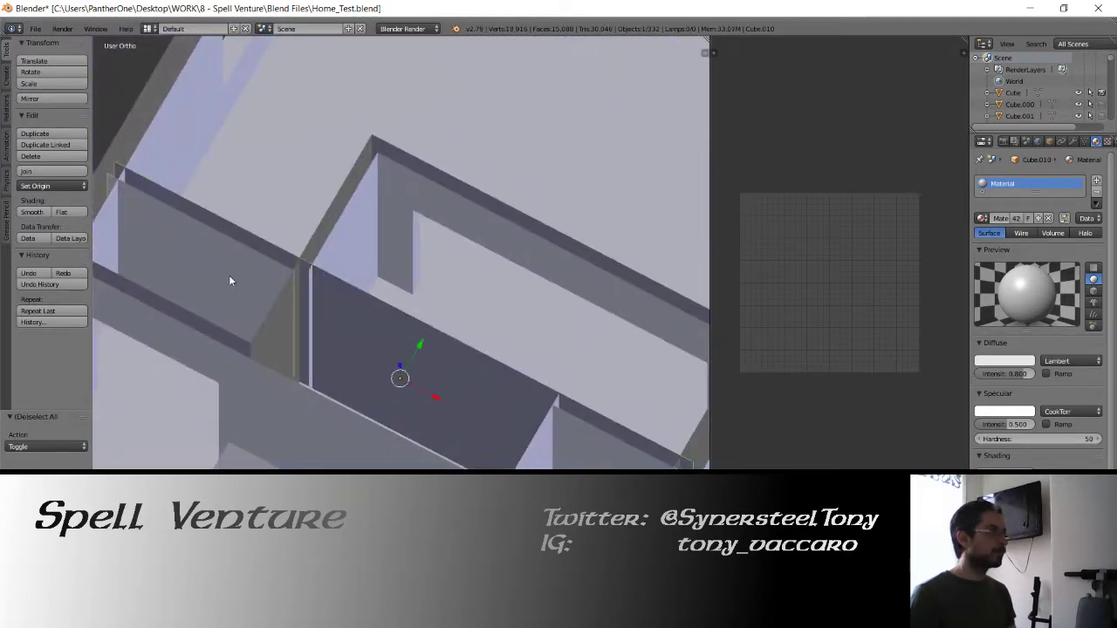
pyautogui.hotkey('ctrl', 'a')
pyautogui.click(230, 279)
pyautogui.press('a')
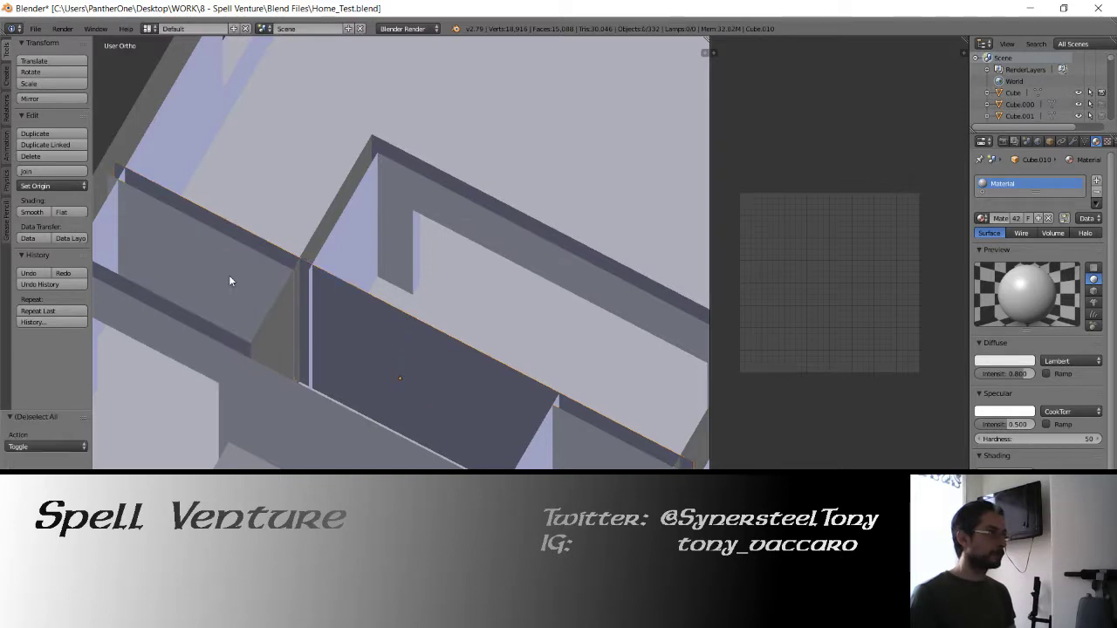
# Unwrap all faces of the wall object Cube.010.
pyautogui.press('a')
pyautogui.rightClick(229, 277)
pyautogui.press('Tab')
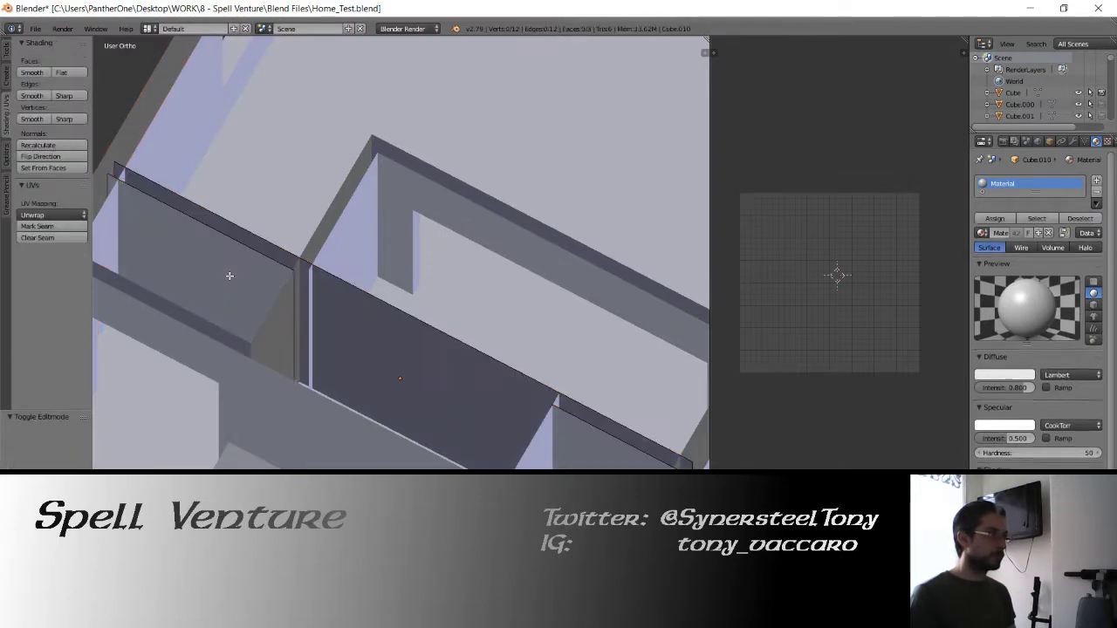
pyautogui.press('a')
pyautogui.press('u')
pyautogui.click(229, 275)
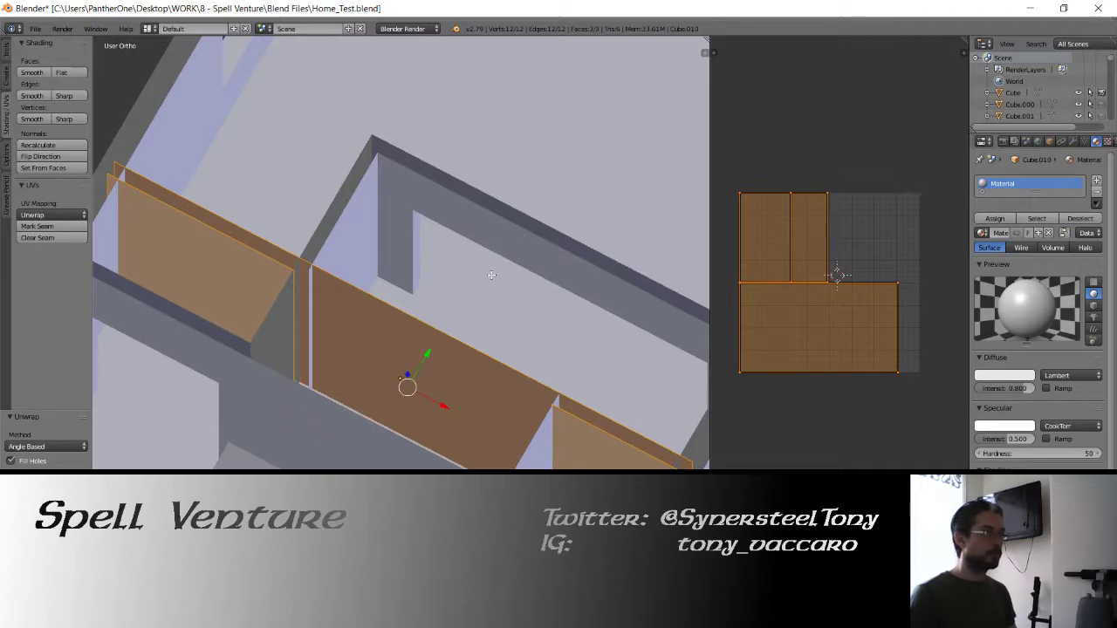
# Select the full-width face of Cube.010 from the top wireframe view and separate it into its own object.
pyautogui.moveTo(508, 278); pyautogui.dragTo(458, 281, button='middle')
pyautogui.press('KP_7')
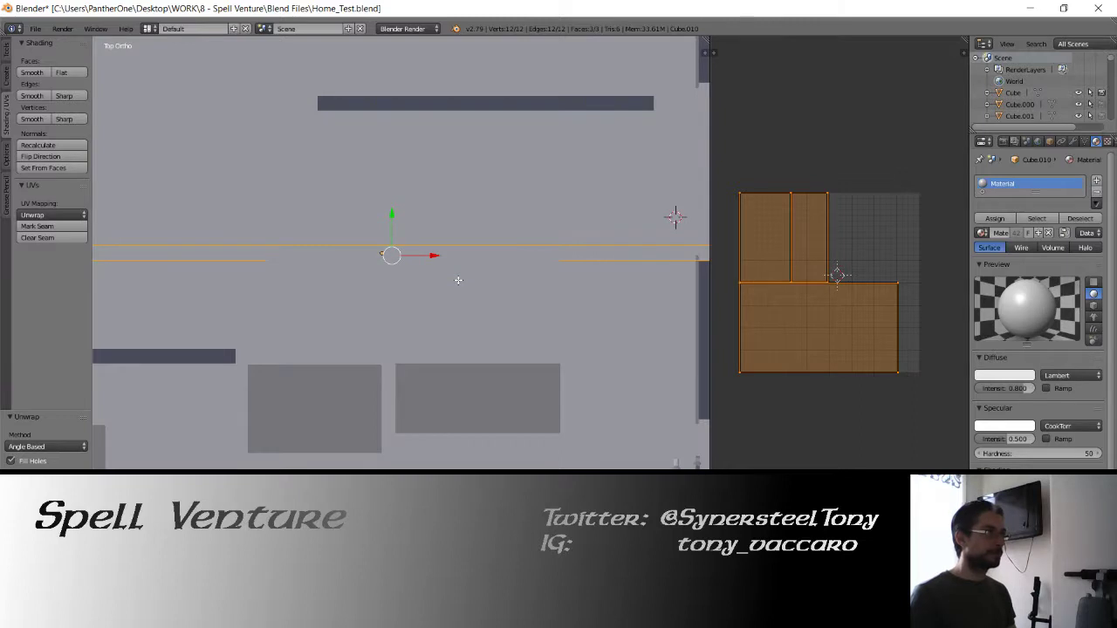
pyautogui.press('z')
pyautogui.press('a')
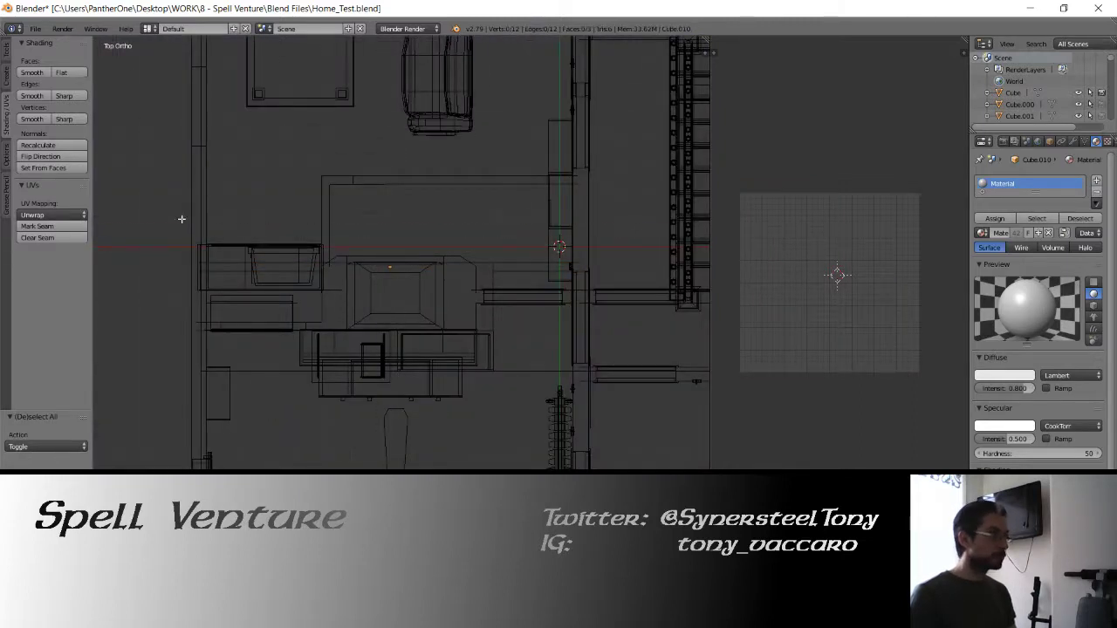
pyautogui.moveTo(181, 220); pyautogui.dragTo(637, 271)
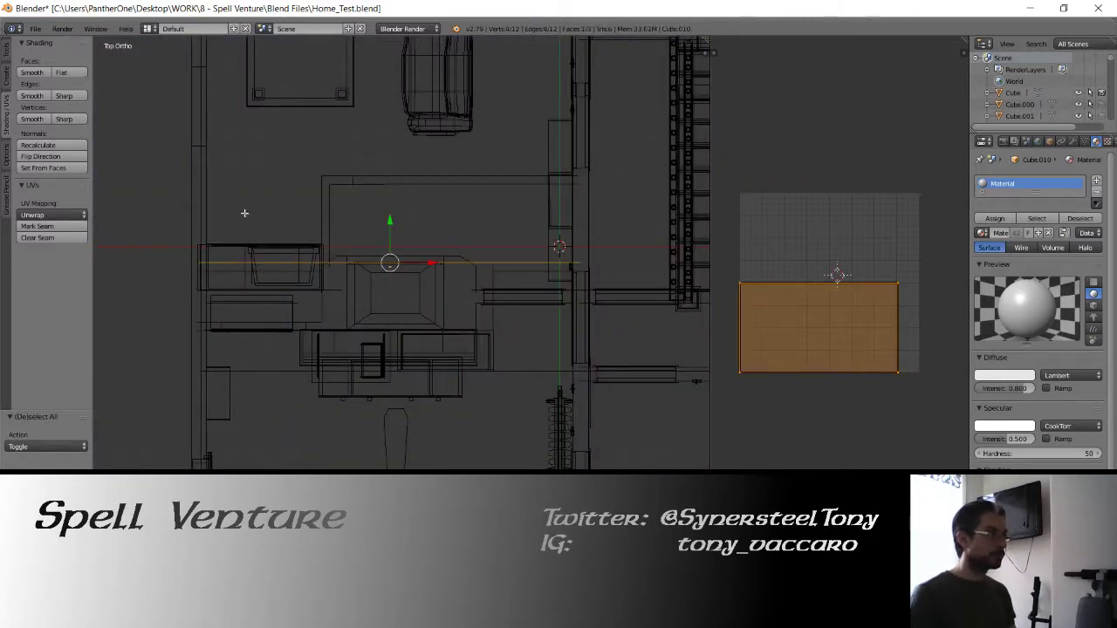
pyautogui.press('x')
pyautogui.click(313, 229)
pyautogui.press('z')
pyautogui.moveTo(331, 233)
pyautogui.mouseDown(button='middle')
pyautogui.moveTo(379, 241)
pyautogui.moveTo(368, 228)
pyautogui.mouseUp(button='middle')
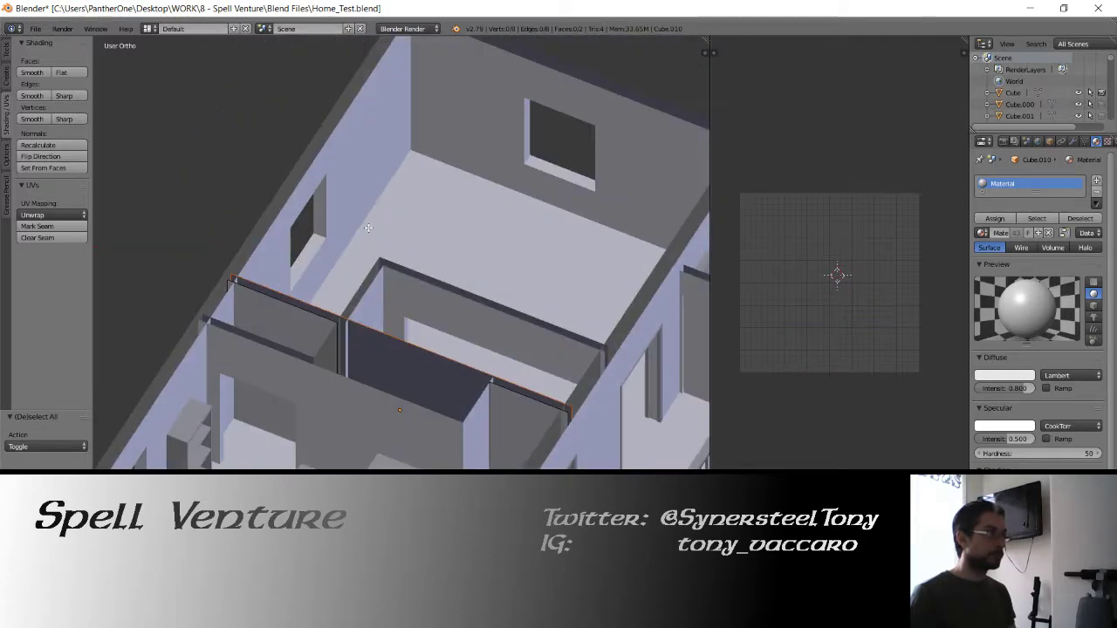
# Join the remaining Cube.010 faces into the adjoining wall Cube.016 and unwrap the combined mesh.
pyautogui.press('Tab')
pyautogui.rightClick(303, 330)
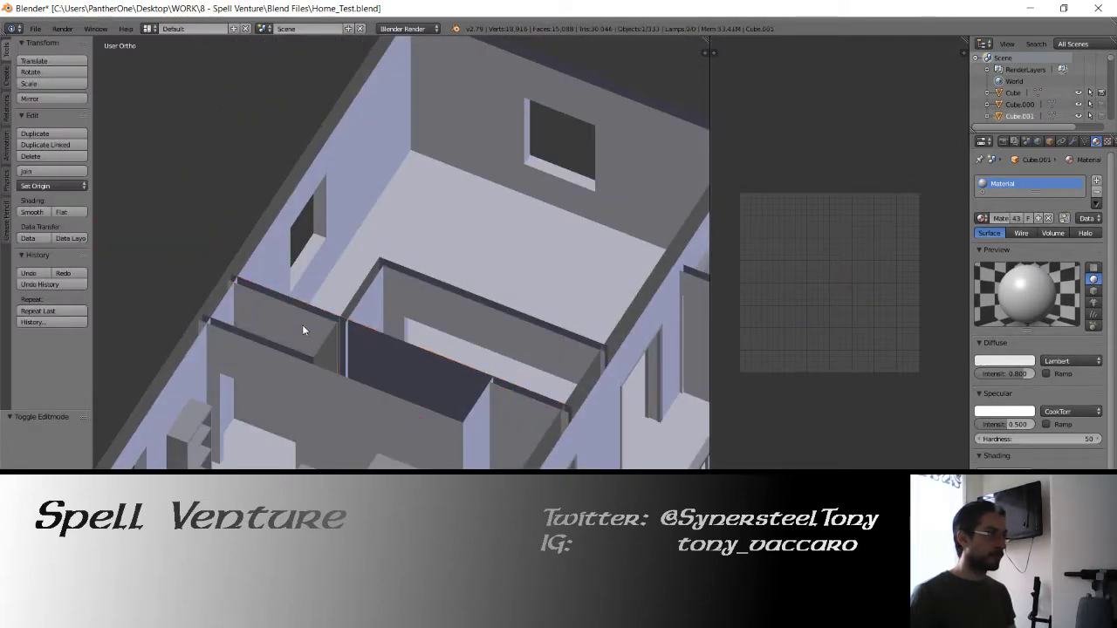
pyautogui.rightClick(302, 329)
pyautogui.moveTo(303, 329)
pyautogui.mouseDown(button='middle')
pyautogui.moveTo(328, 324)
pyautogui.moveTo(316, 340)
pyautogui.mouseUp(button='middle')
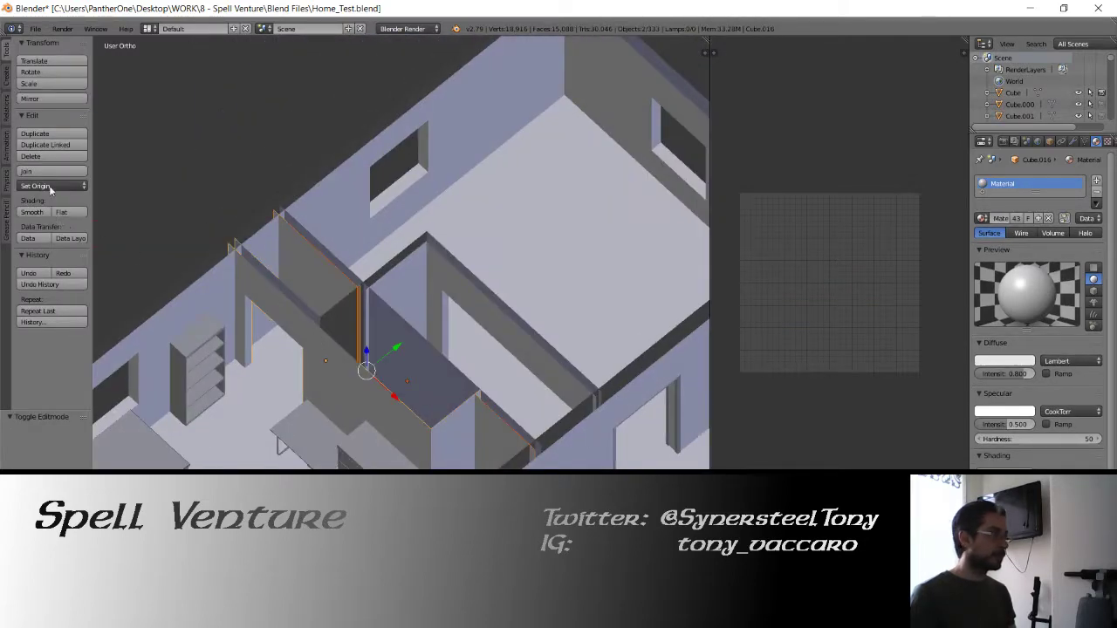
pyautogui.press('Tab')
pyautogui.press('a')
pyautogui.press('a')
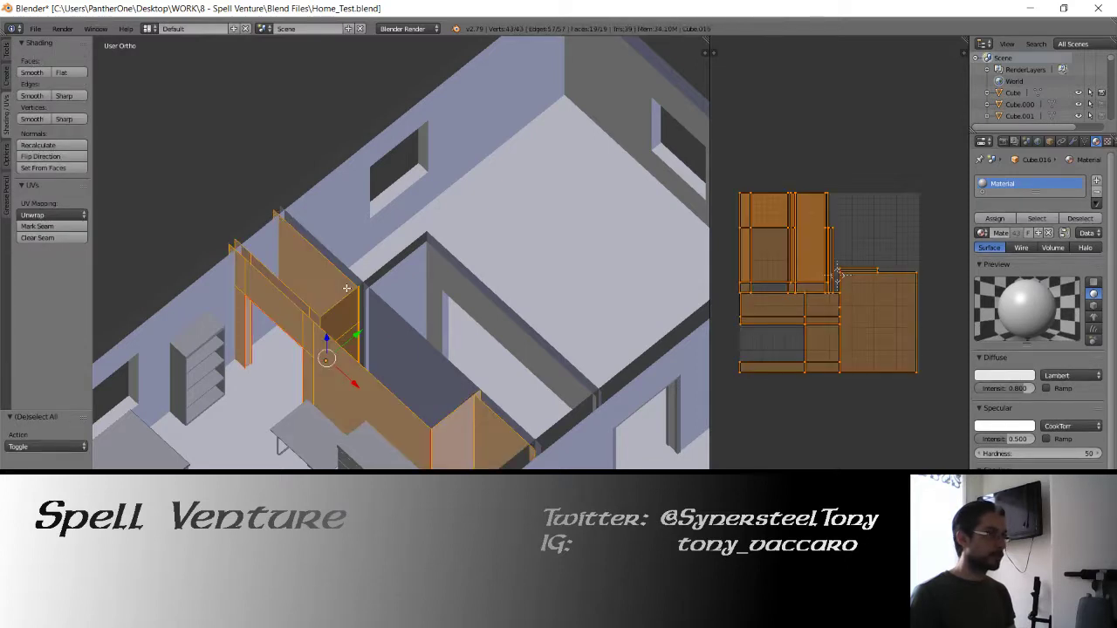
pyautogui.press('u')
pyautogui.click(347, 288)
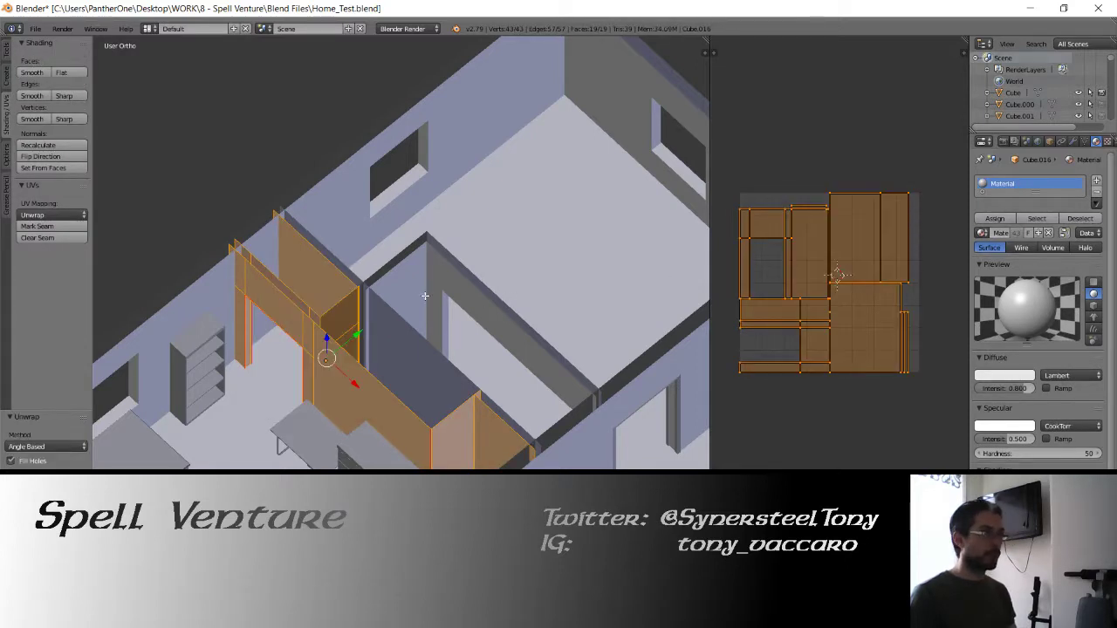
# Join the wall Cube.019 into the separated full-width face Cube.610 and unwrap all faces of the result.
pyautogui.press('Tab')
pyautogui.rightClick(442, 287)
pyautogui.rightClick(444, 287)
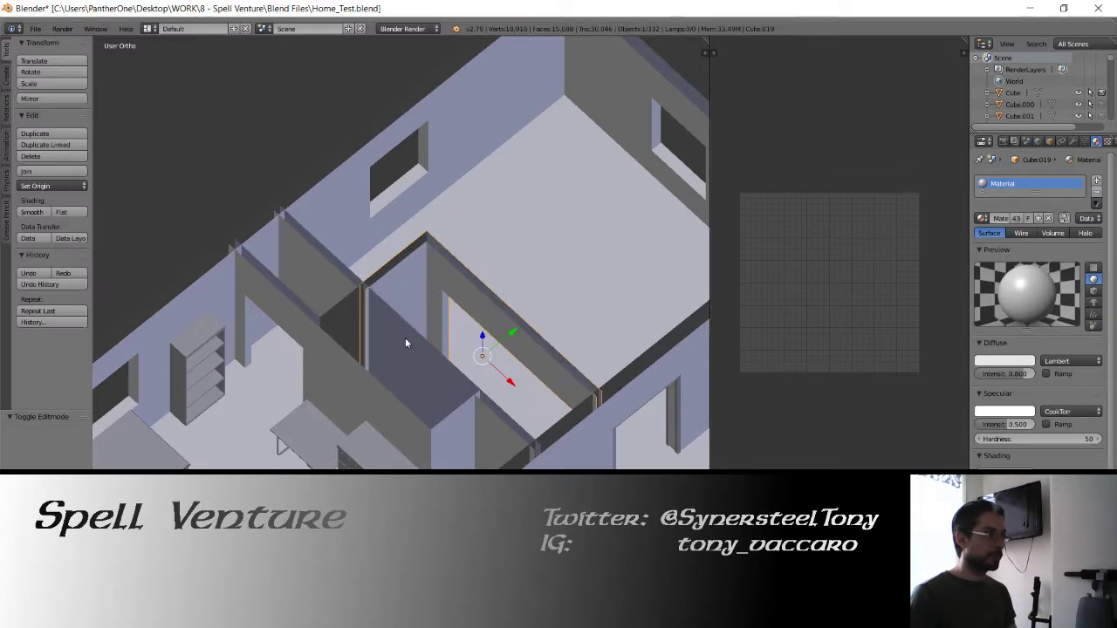
pyautogui.press('z')
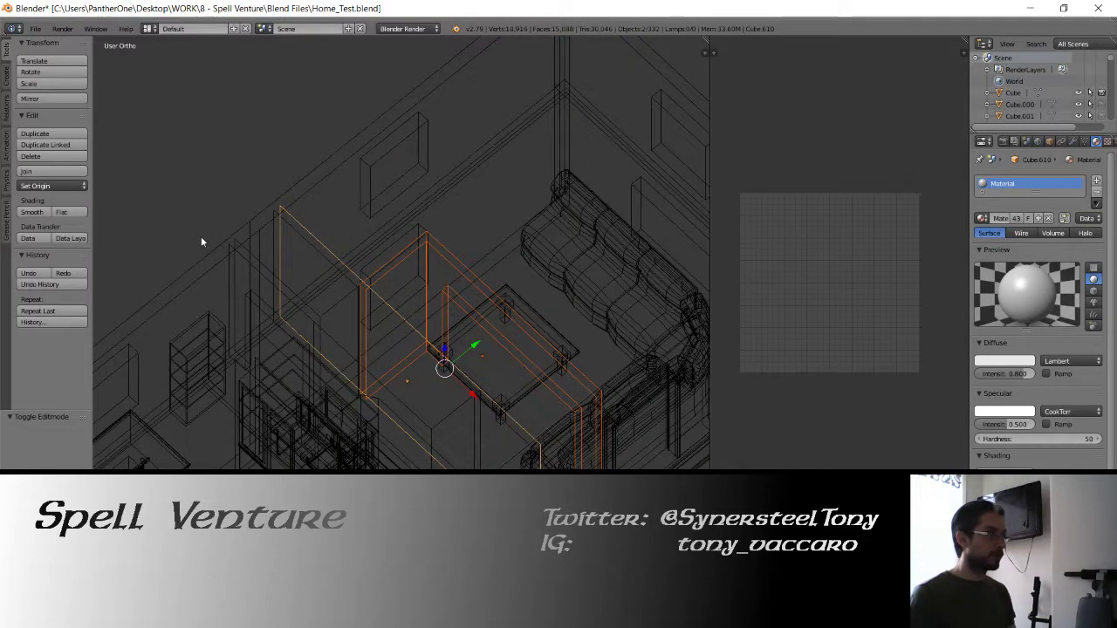
pyautogui.press('z')
pyautogui.press('Tab')
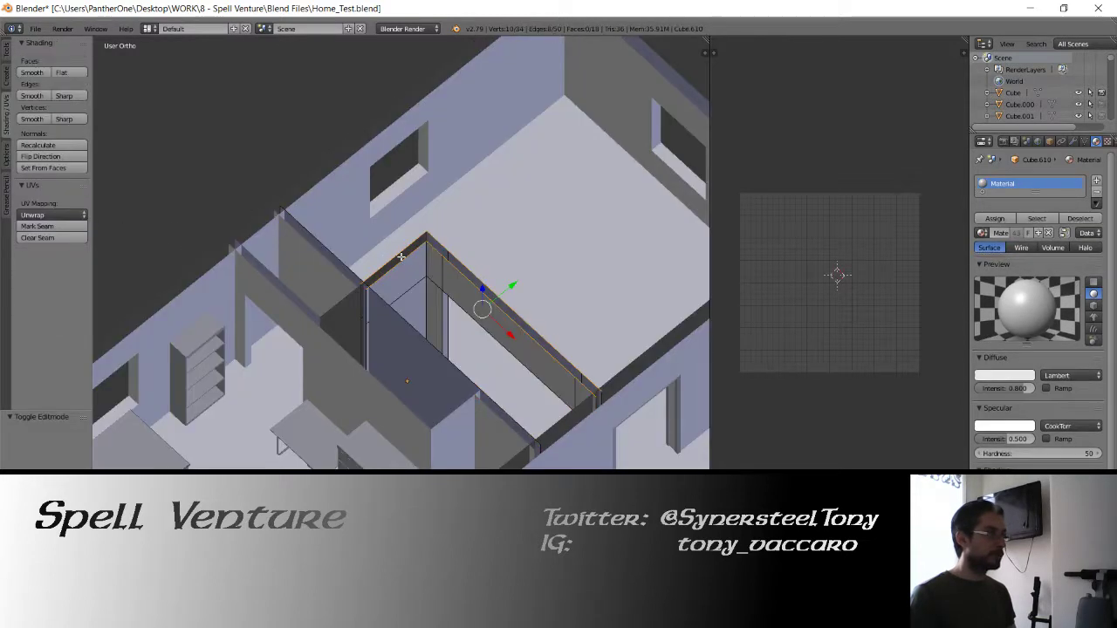
pyautogui.press('a')
pyautogui.press('u')
pyautogui.click(401, 256)
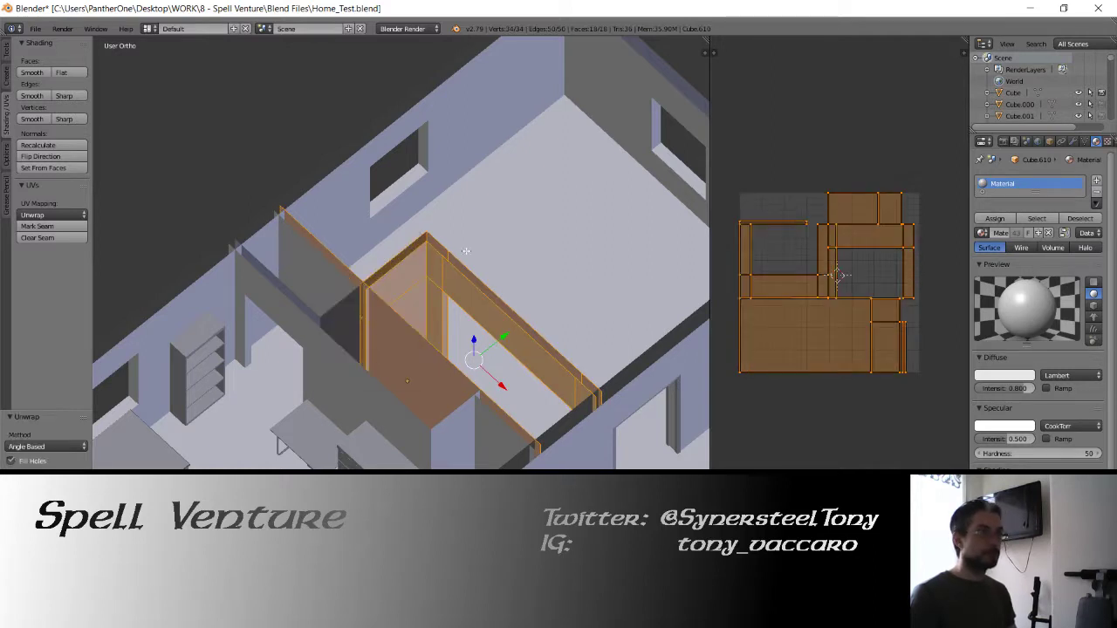
# Save the house scene over the existing Home_Test.blend file.
pyautogui.rightClick(760, 274)
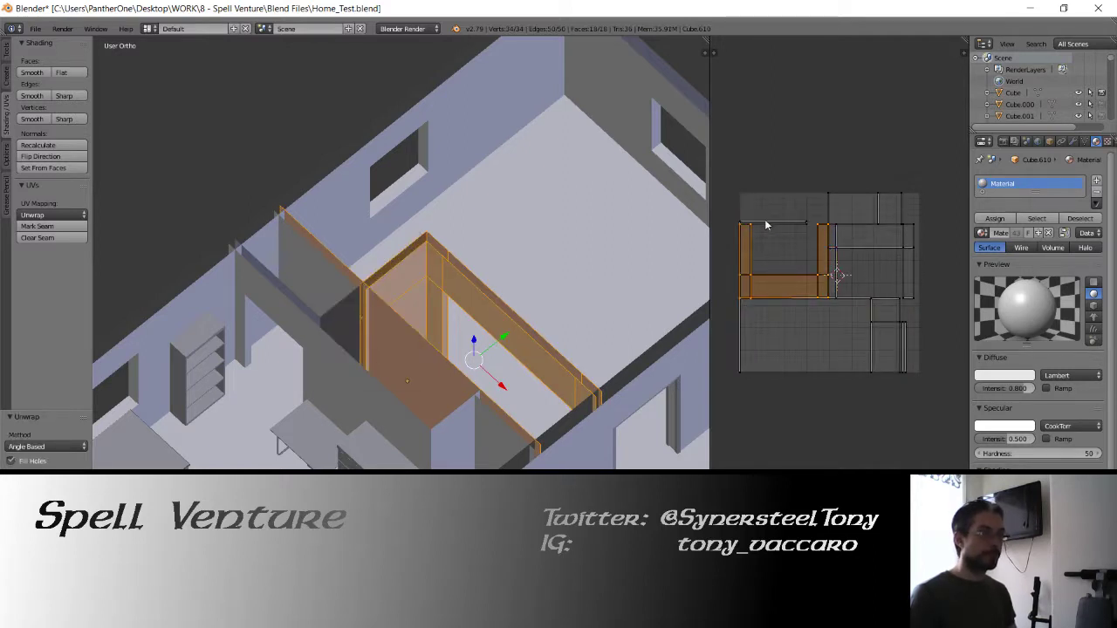
pyautogui.moveTo(770, 236); pyautogui.dragTo(832, 254, button='middle')
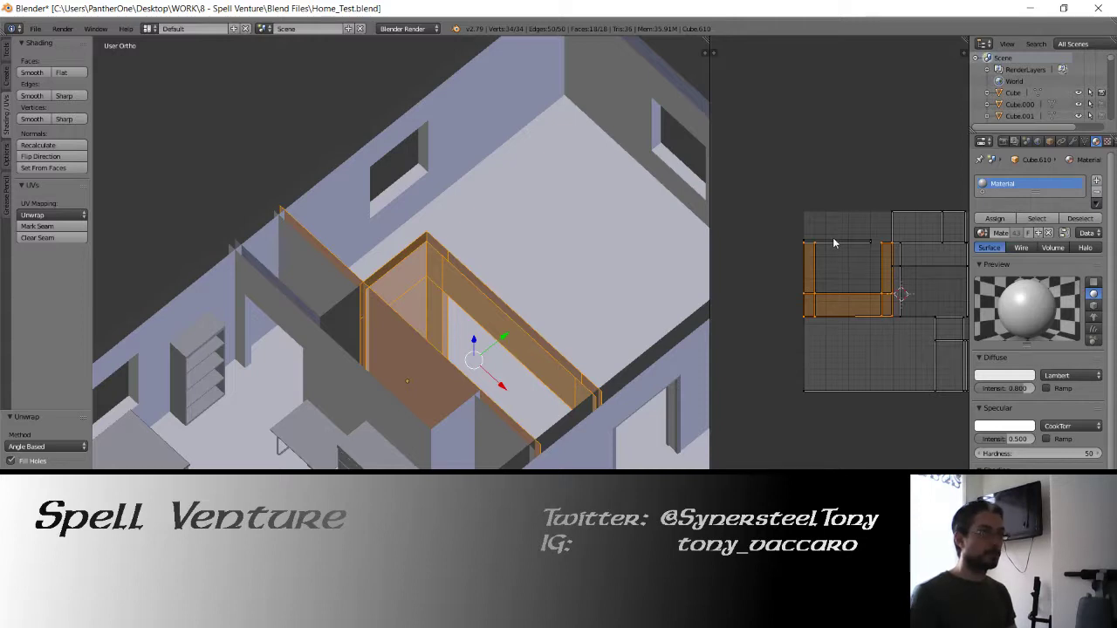
pyautogui.moveTo(860, 243); pyautogui.dragTo(801, 240, button='middle')
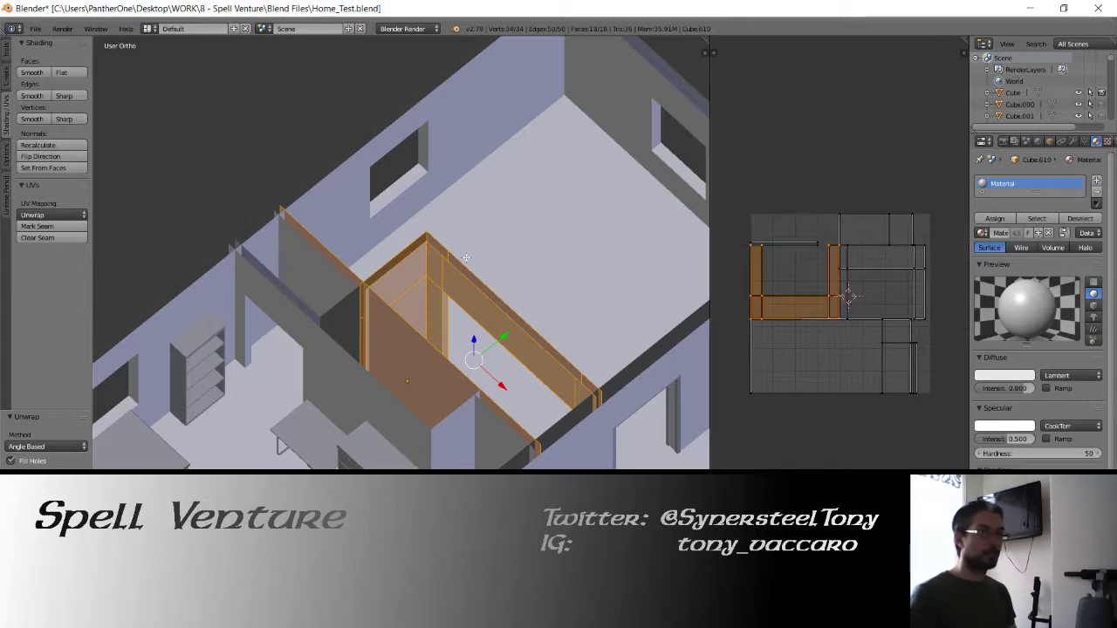
pyautogui.hotkey('ctrl', 's')
pyautogui.click(439, 272)
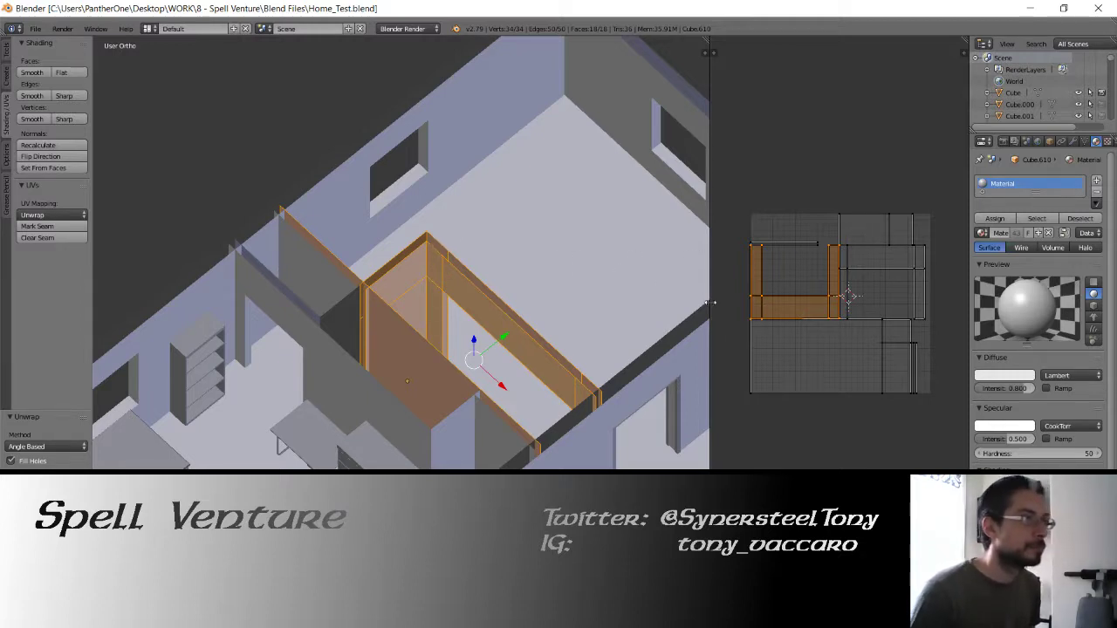
# Try rotating the entire UV layout of Cube.610 by 90 degrees.
pyautogui.rightClick(844, 353)
pyautogui.moveTo(503, 319); pyautogui.dragTo(390, 298, button='middle')
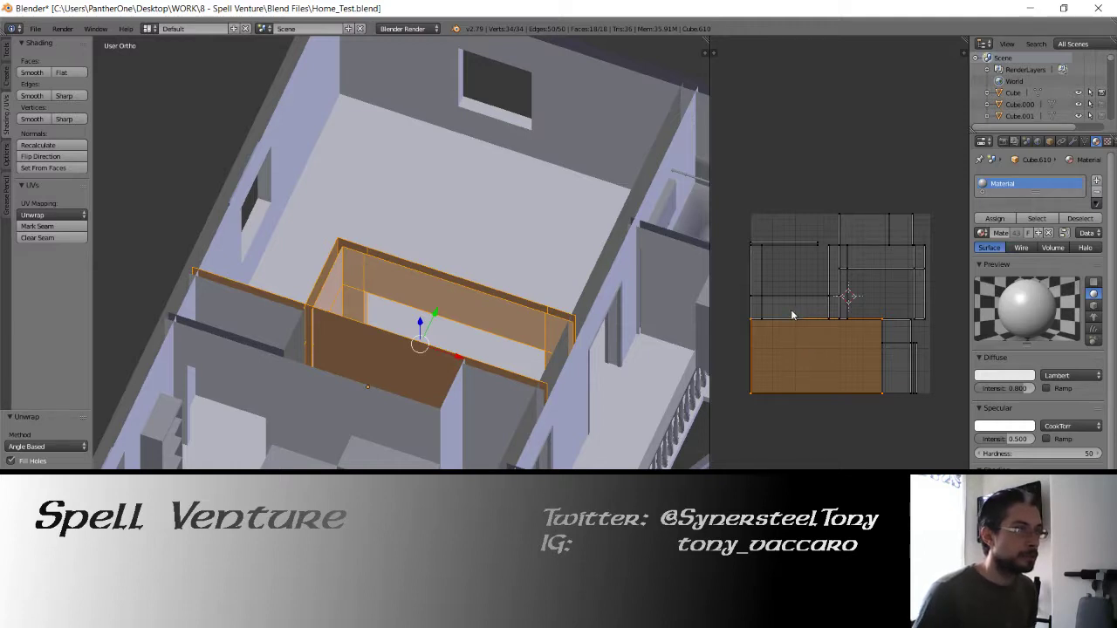
pyautogui.press('a')
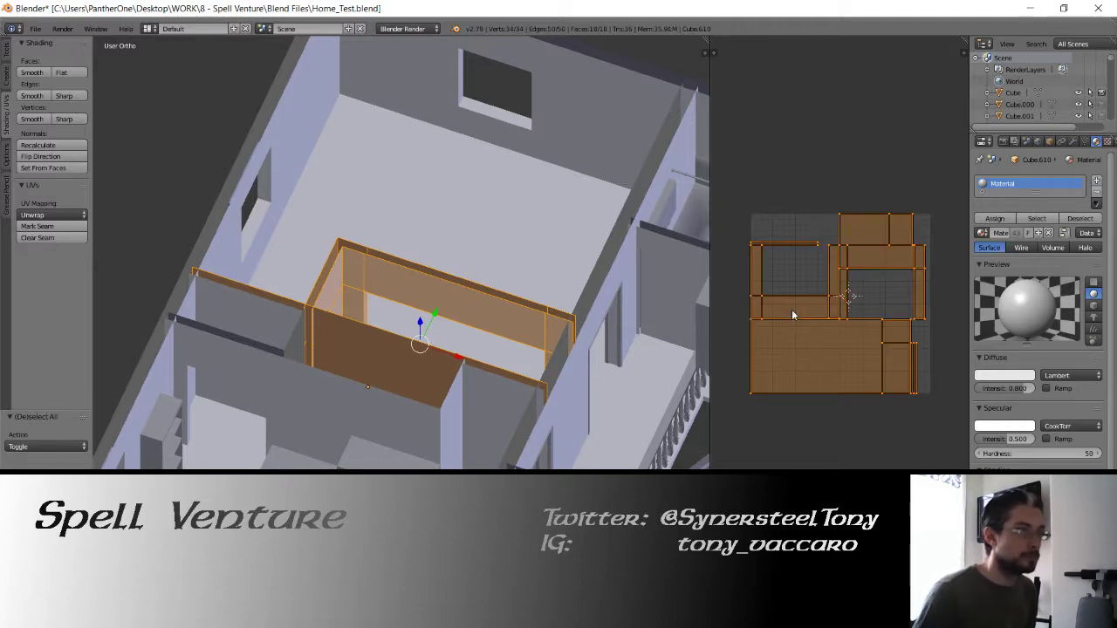
pyautogui.write('r90')
pyautogui.press('Return')
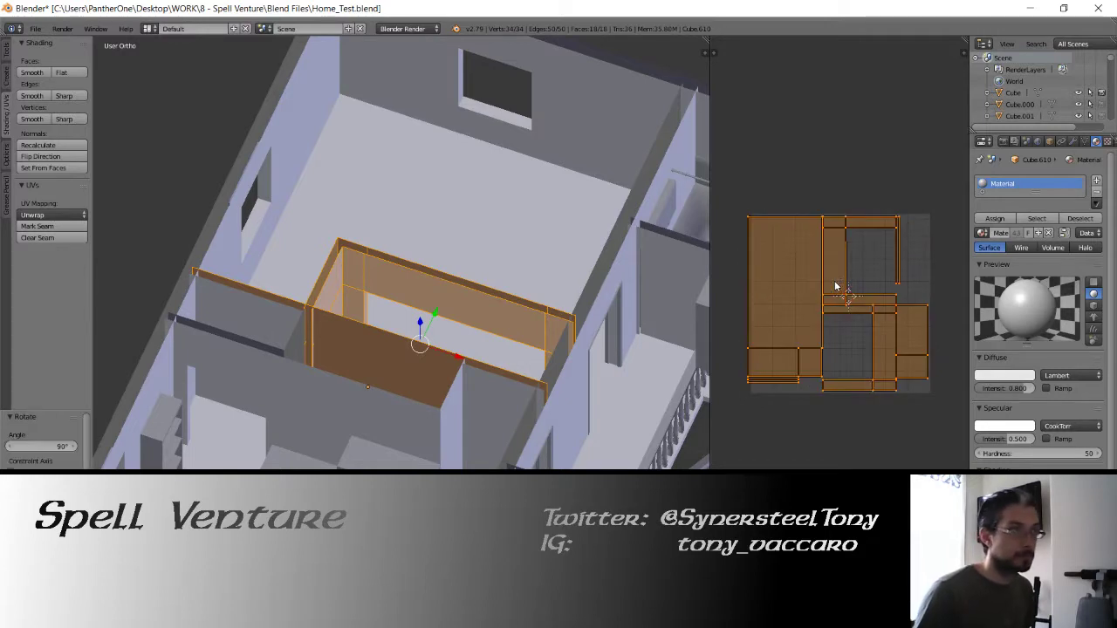
pyautogui.hotkey('ctrl', 'z')
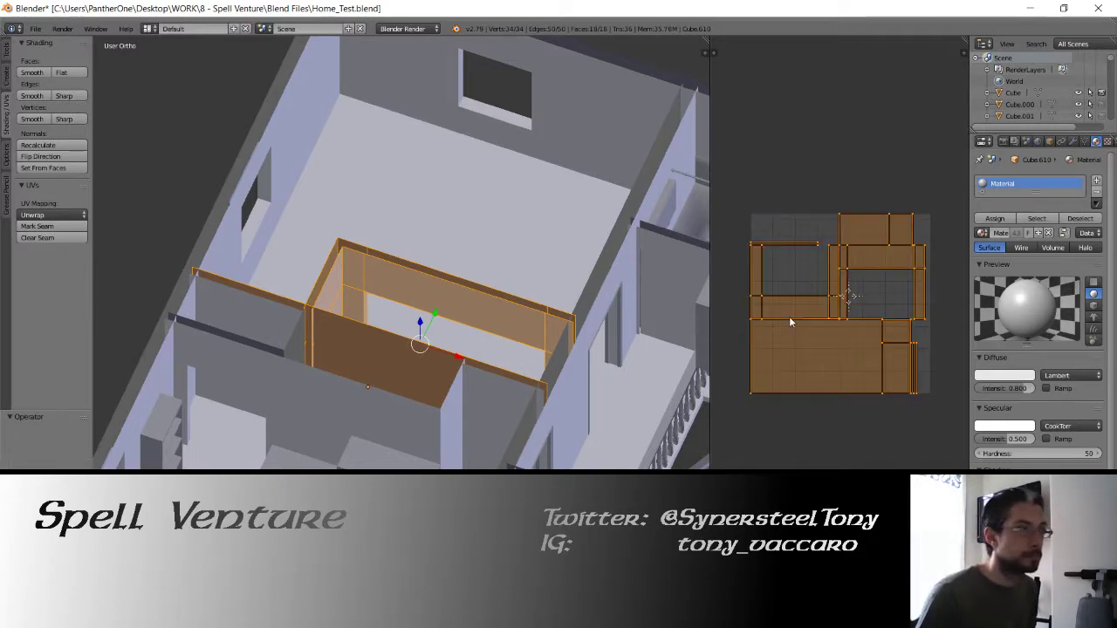
# Move the thin UV strip of Cube.610 up 0.154 to the upper edge of the UV space and 0.003 along X.
pyautogui.moveTo(789, 316); pyautogui.dragTo(829, 328, button='middle')
pyautogui.scroll(3, 826, 316)
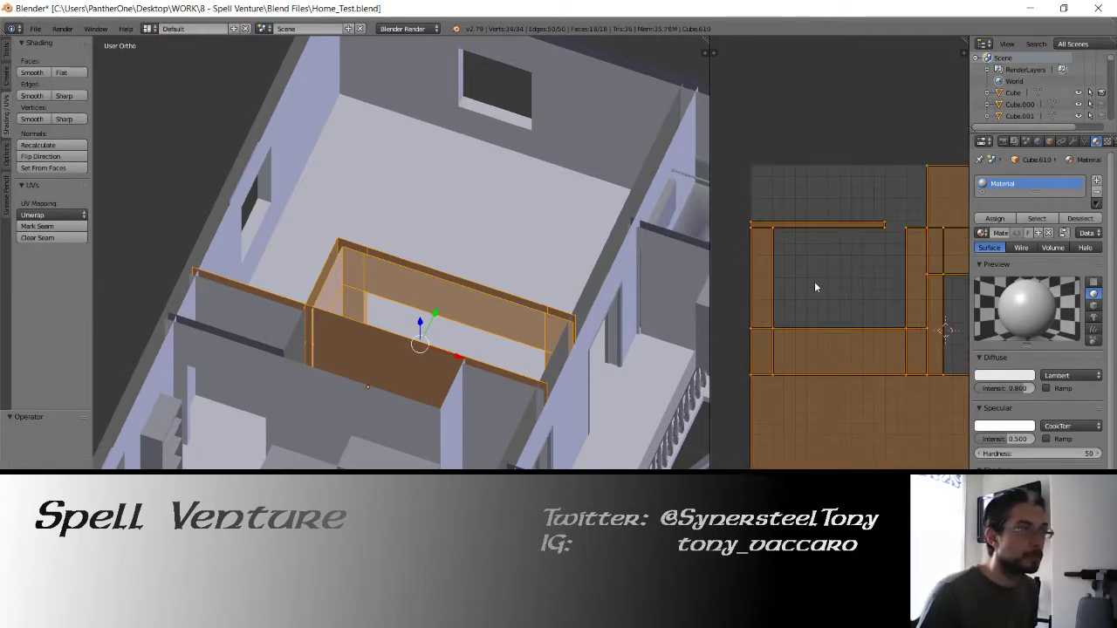
pyautogui.rightClick(806, 228)
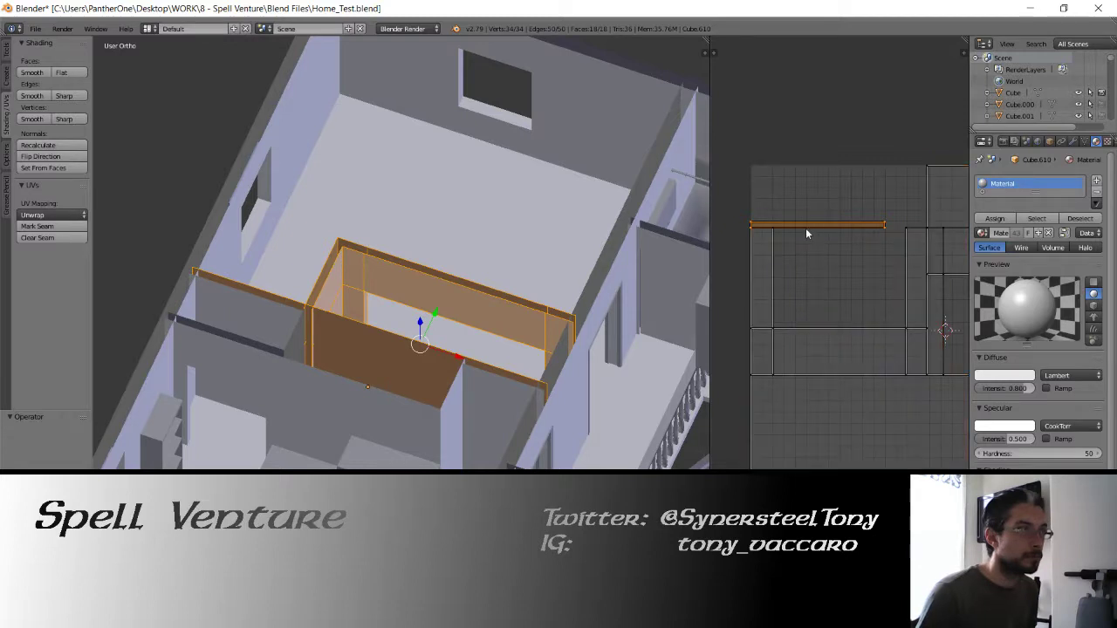
pyautogui.press('g')
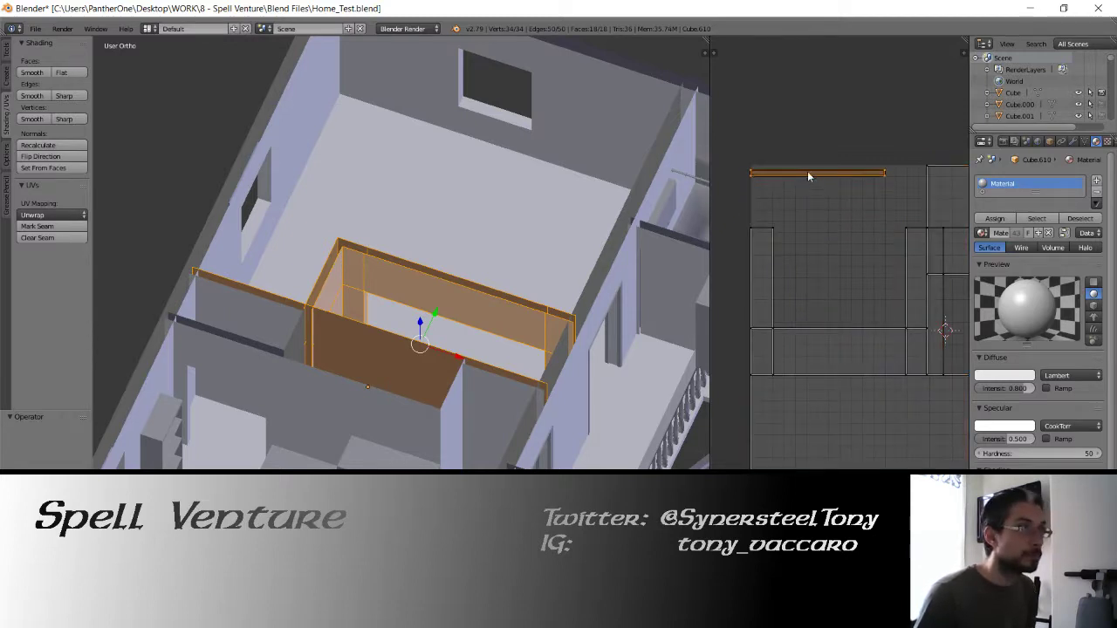
pyautogui.click(808, 143)
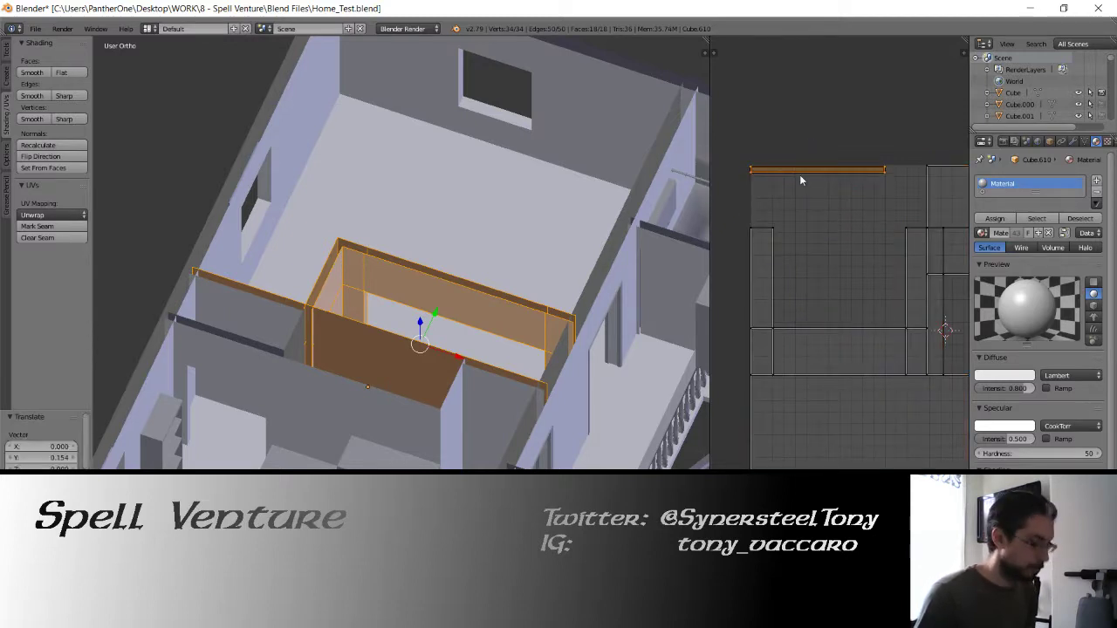
# Rotate the U-shaped UV island 90 degrees and move it by -0.036 in X and 0.107 in Y, directly below the thin strip.
pyautogui.moveTo(780, 246); pyautogui.dragTo(784, 252, button='right')
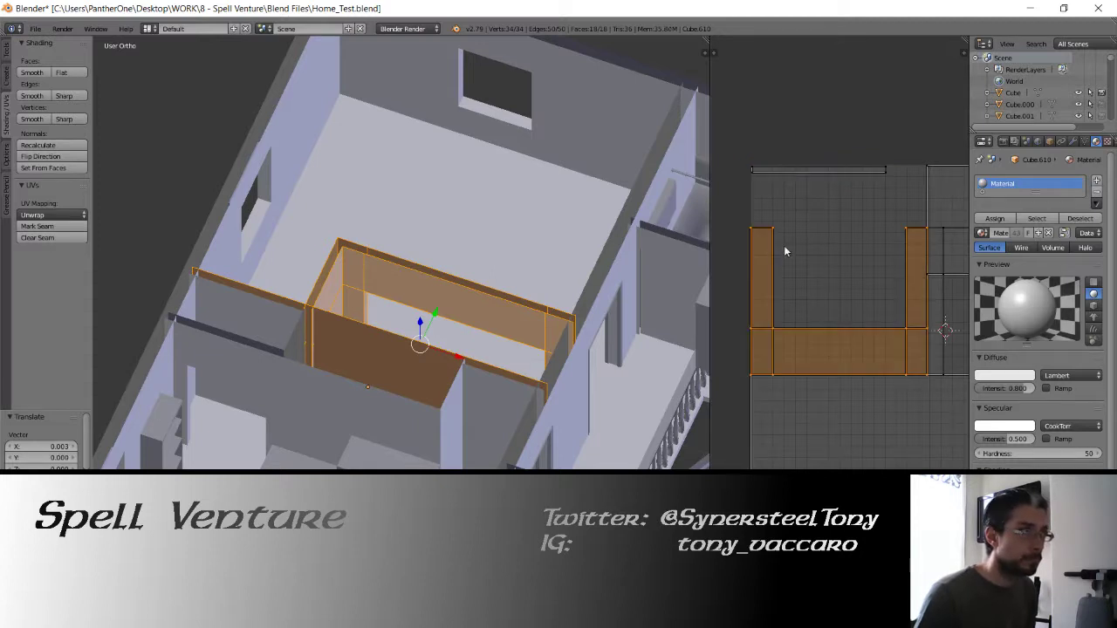
pyautogui.write('r90')
pyautogui.press('Return')
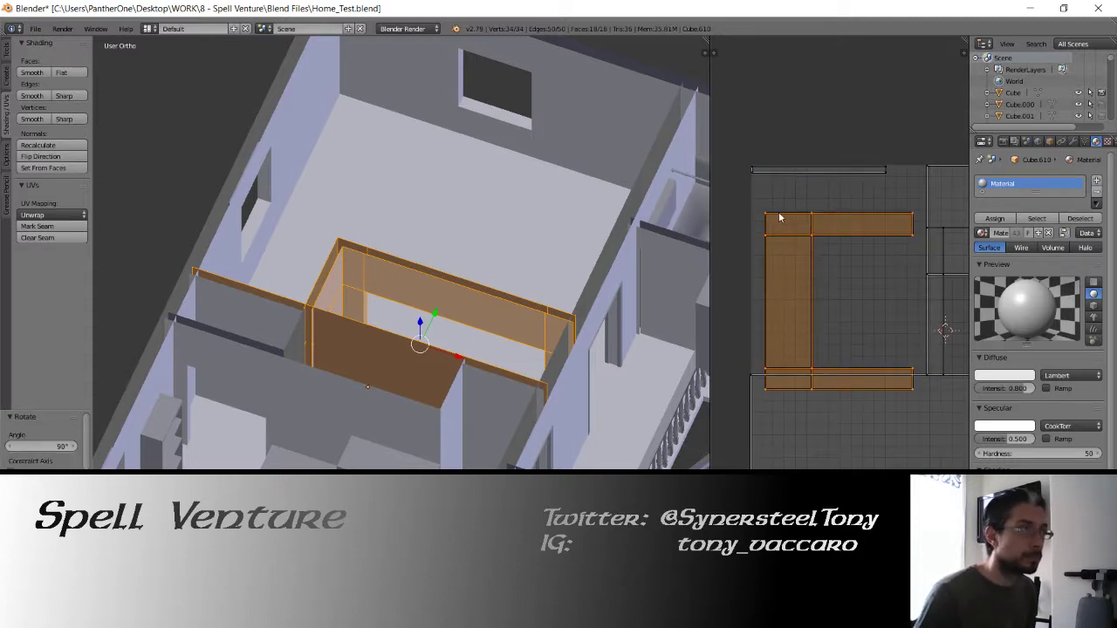
pyautogui.press('g')
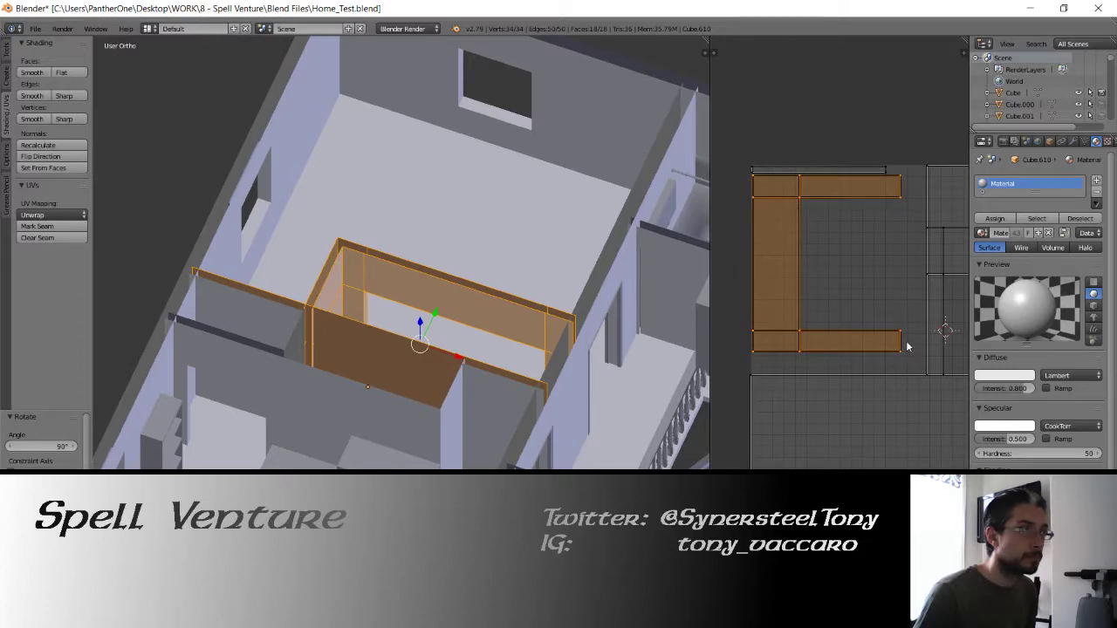
pyautogui.click(904, 336)
# Rotate the second U-shaped UV island 90 degrees and move it by -0.100 in X and 0.100 in Y to face the first one.
pyautogui.moveTo(904, 335); pyautogui.dragTo(860, 288, button='middle')
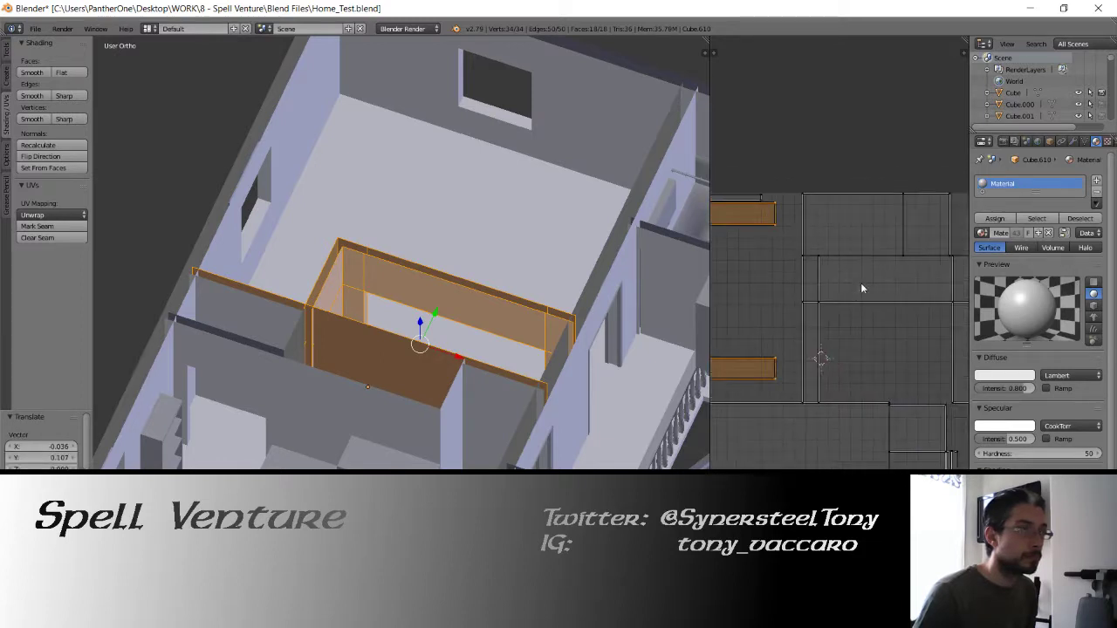
pyautogui.press('l')
pyautogui.scroll(-2, 871, 323)
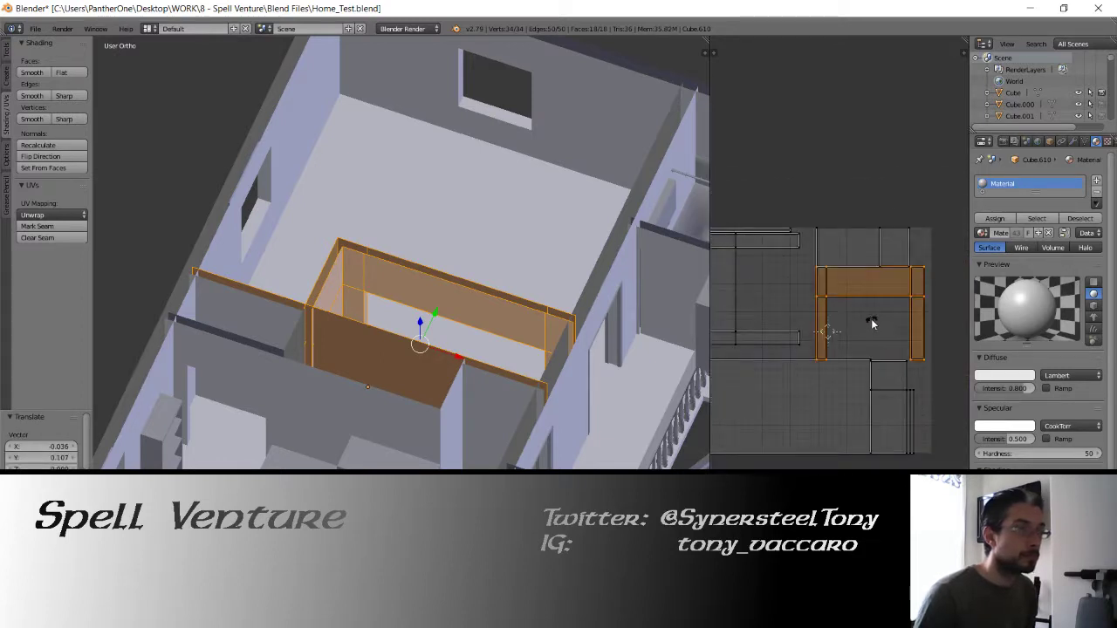
pyautogui.write('r90')
pyautogui.press('Return')
pyautogui.press('g')
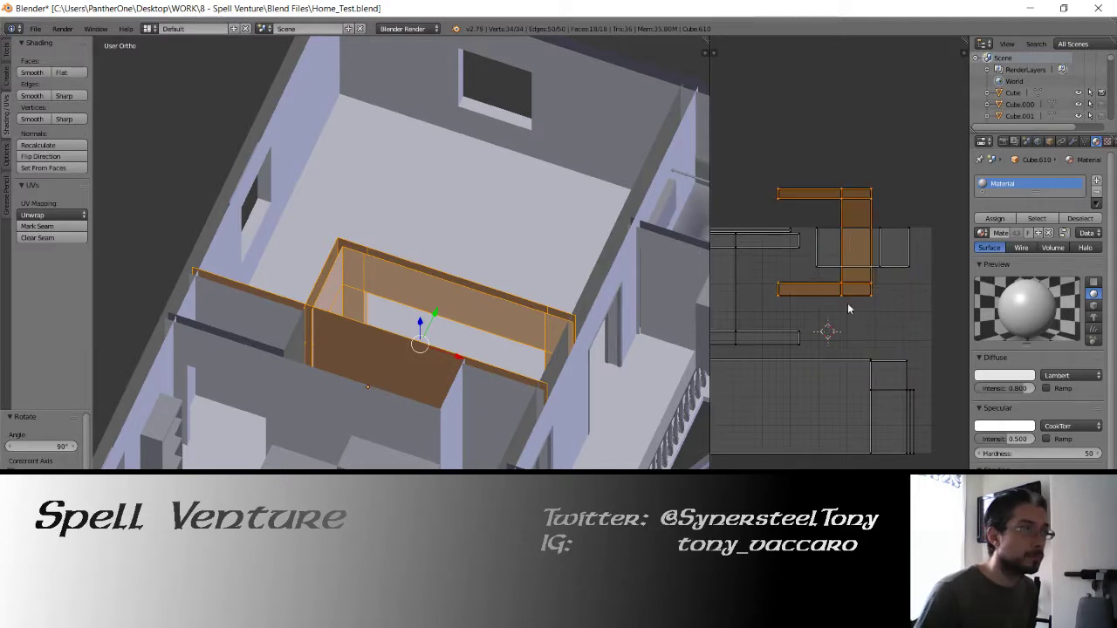
pyautogui.click(813, 271)
# Move the wide two-face UV island into the empty space enclosed by the two U-shaped islands.
pyautogui.rightClick(876, 257)
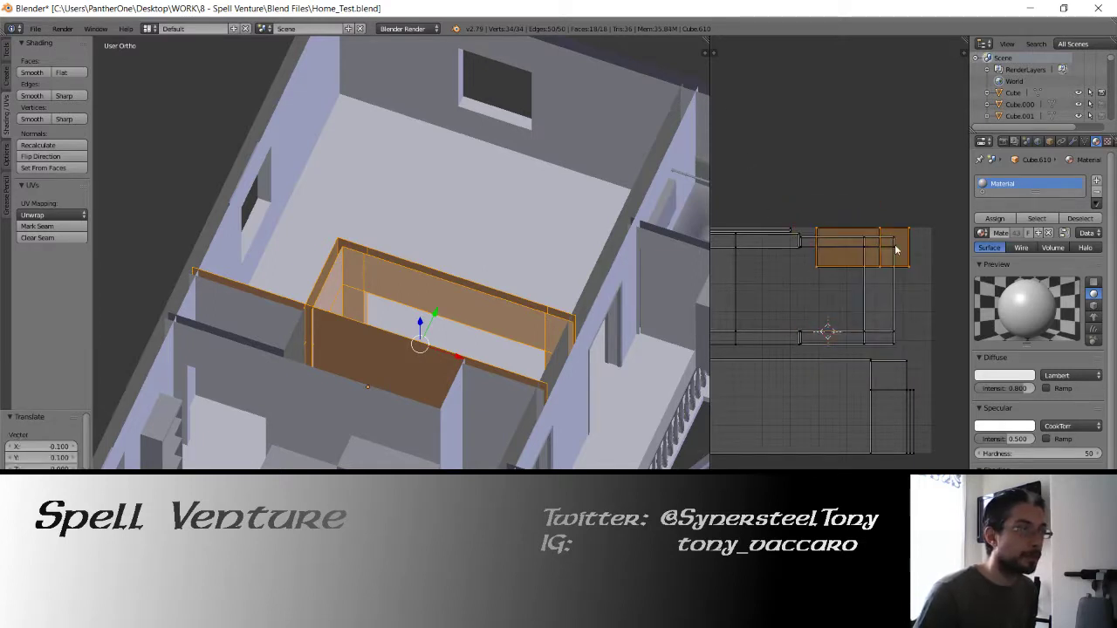
pyautogui.press('g')
pyautogui.click(826, 289)
# Rotate the tall two-face UV island 90 degrees and move it by -0.391 in X and 0.378 in Y, directly below the enclosed island.
pyautogui.moveTo(827, 342); pyautogui.dragTo(843, 295, button='middle')
pyautogui.rightClick(876, 354)
pyautogui.rightClick(907, 384)
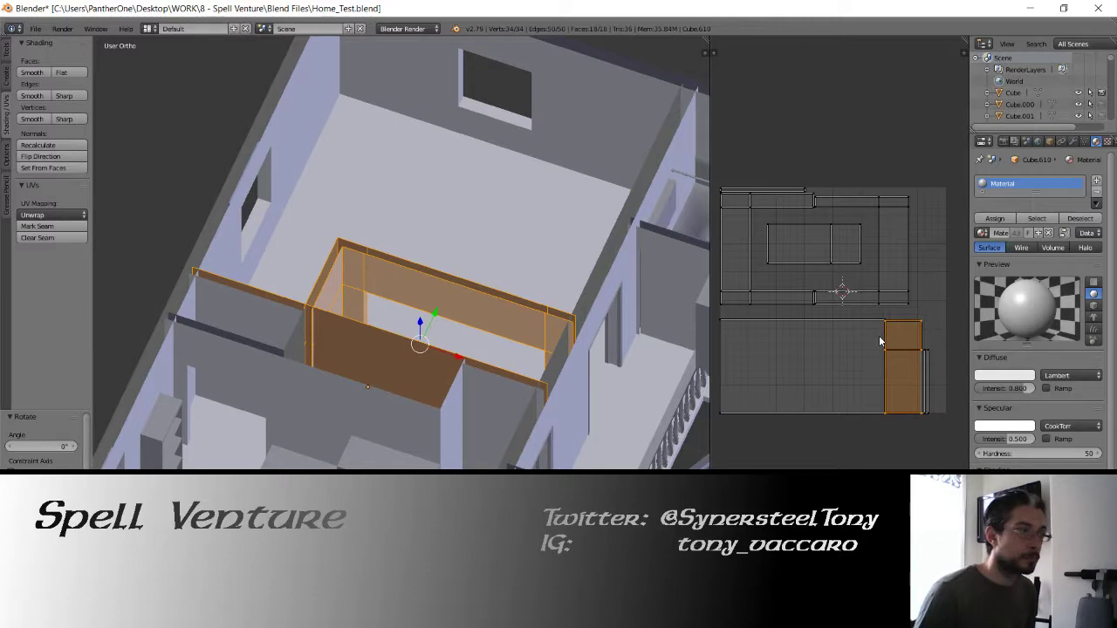
pyautogui.write('90')
pyautogui.press('Return')
pyautogui.press('g')
pyautogui.click(794, 251)
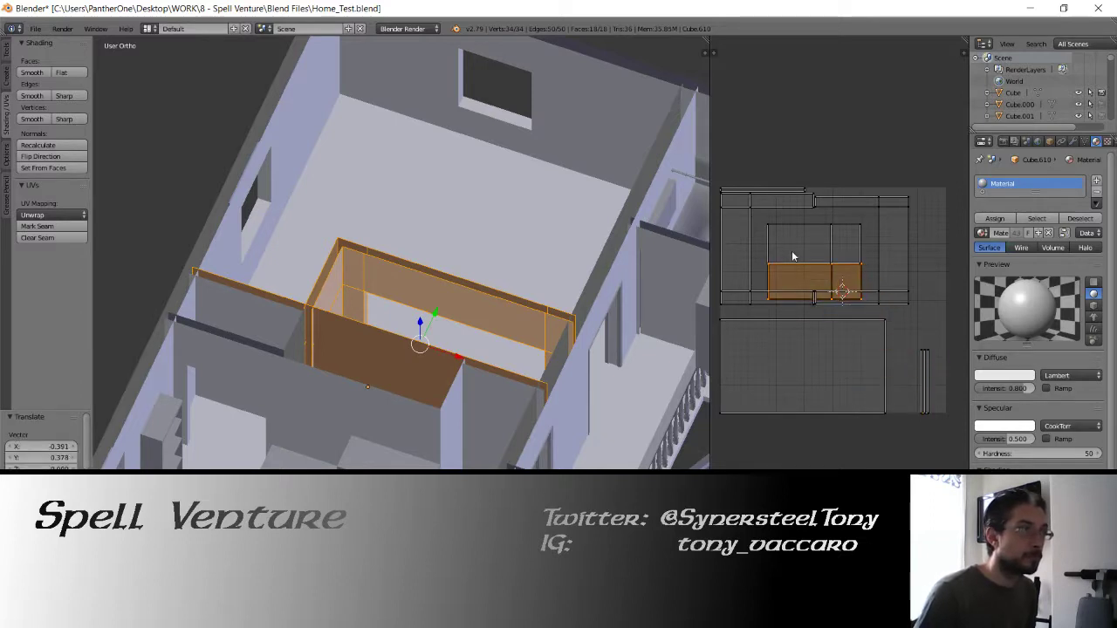
# Align the lower two-face UV island with the one above it and raise both by 0.059 in Y.
pyautogui.press('g')
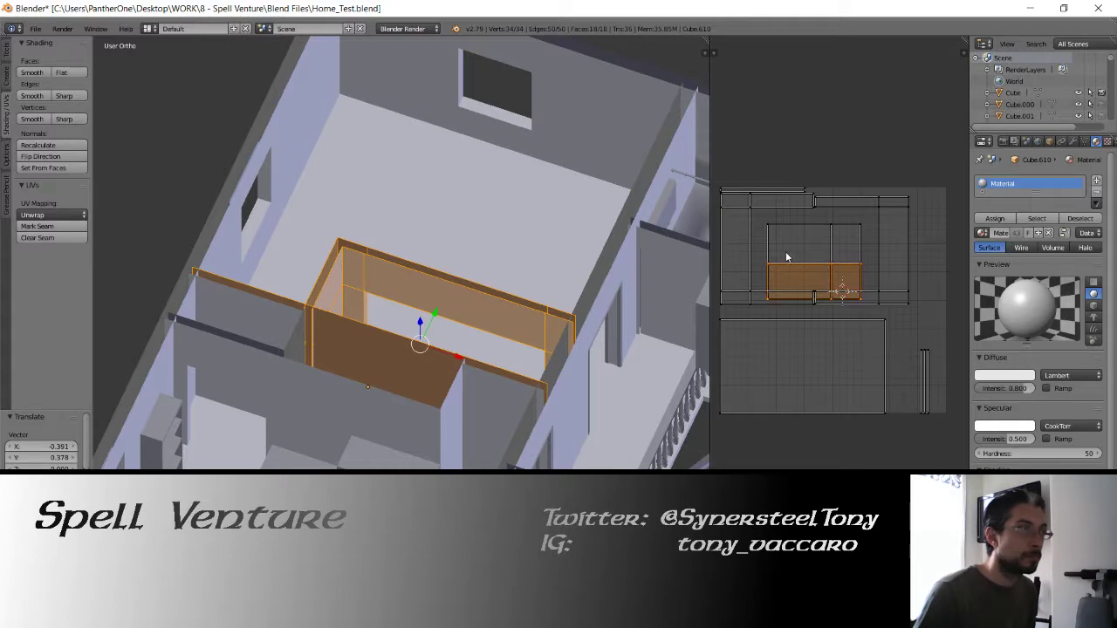
pyautogui.click(786, 253)
pyautogui.hotkey('shift', 'l')
pyautogui.press('g')
pyautogui.press('y')
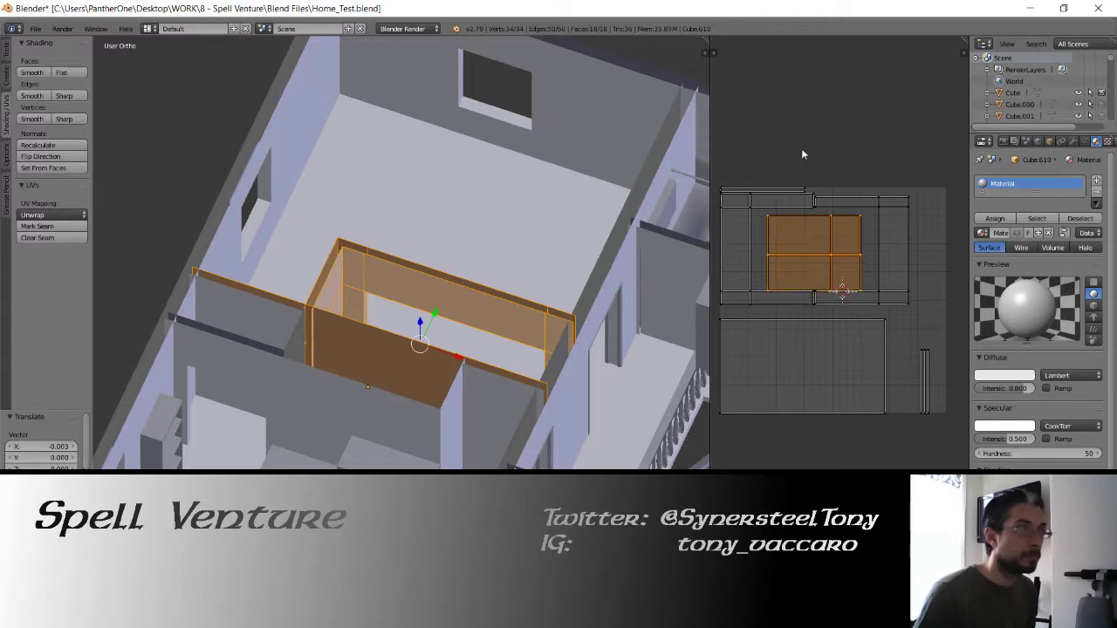
pyautogui.click(801, 113)
# Rotate the thin UV strips 90 degrees and move them by -0.512 in X and 0.309 in Y, directly above the large rectangular island.
pyautogui.write('l')
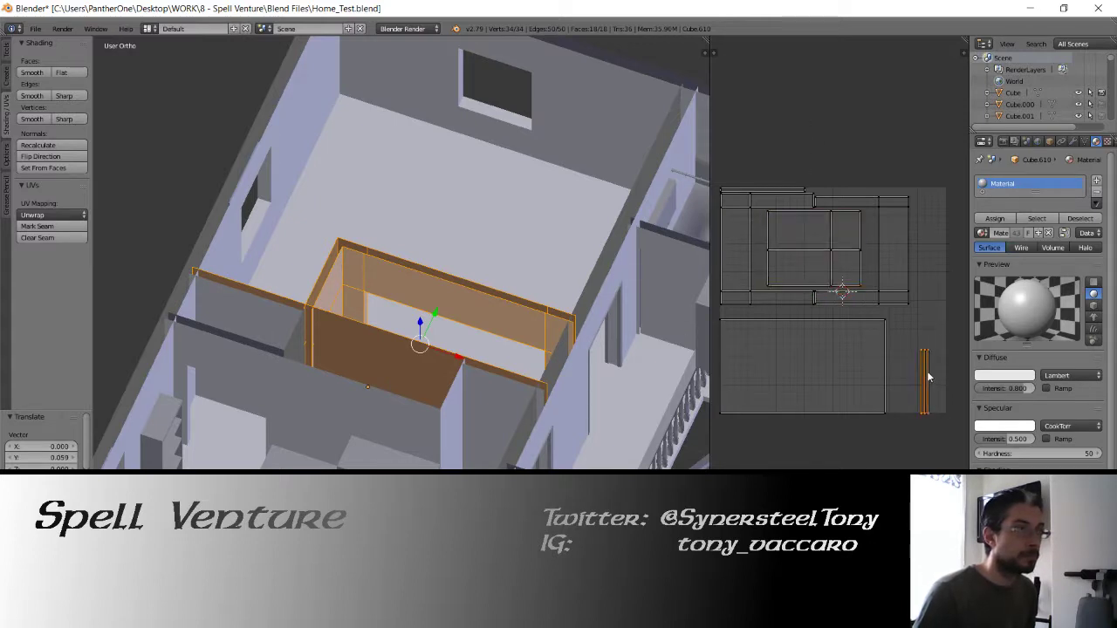
pyautogui.write('r90')
pyautogui.press('Return')
pyautogui.press('g')
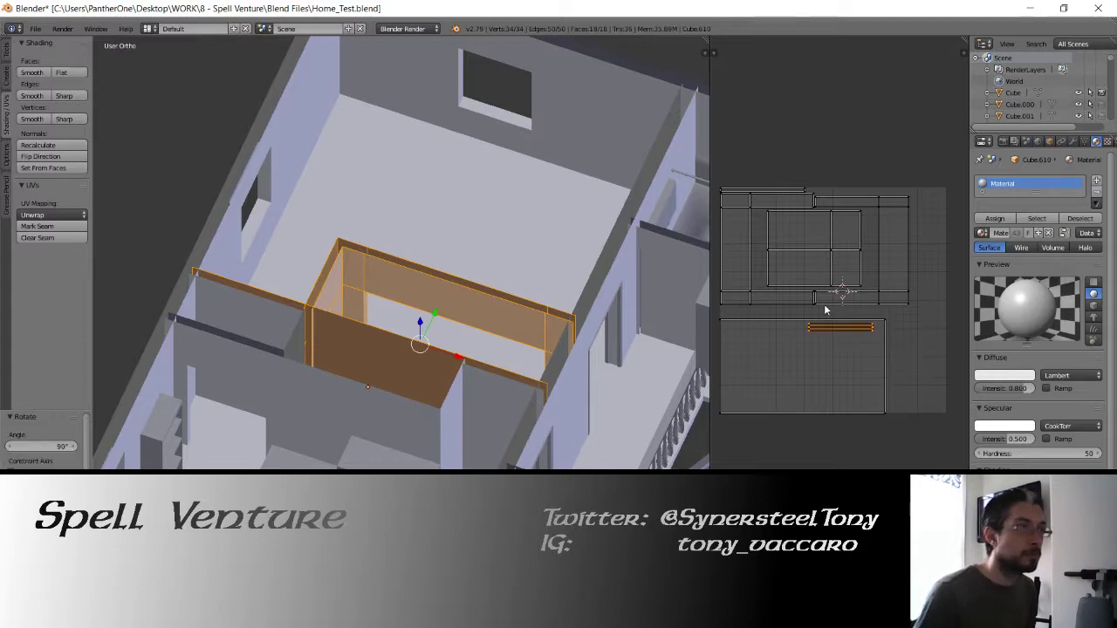
pyautogui.click(801, 298)
# Shift the large rectangular UV island slightly towards positive X and deselect it.
pyautogui.press('l')
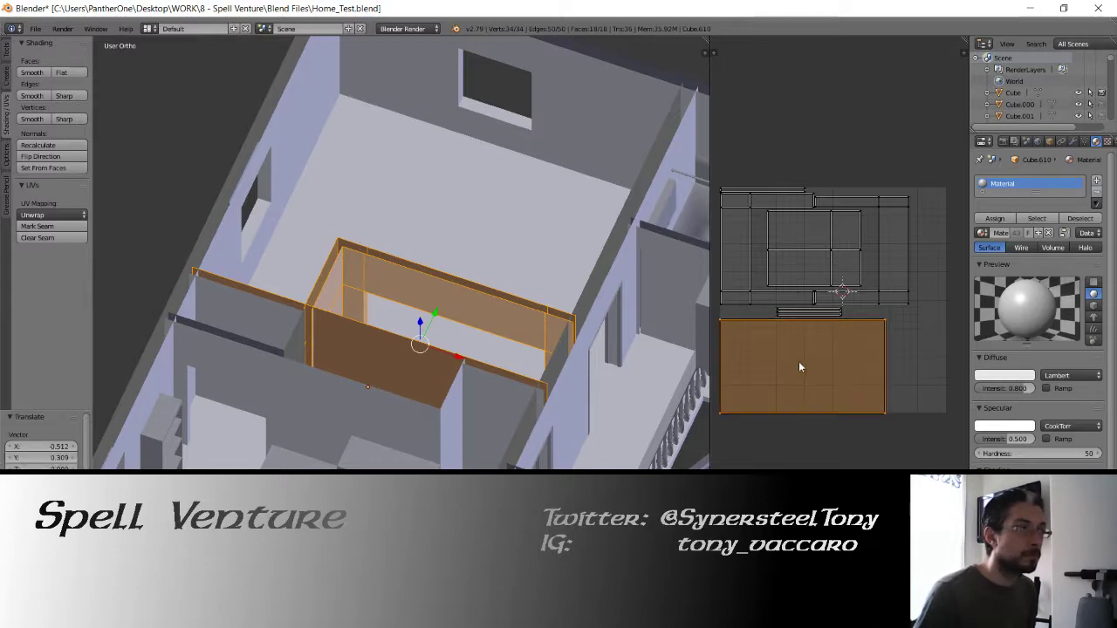
pyautogui.press('g')
pyautogui.click(907, 329)
pyautogui.press('a')
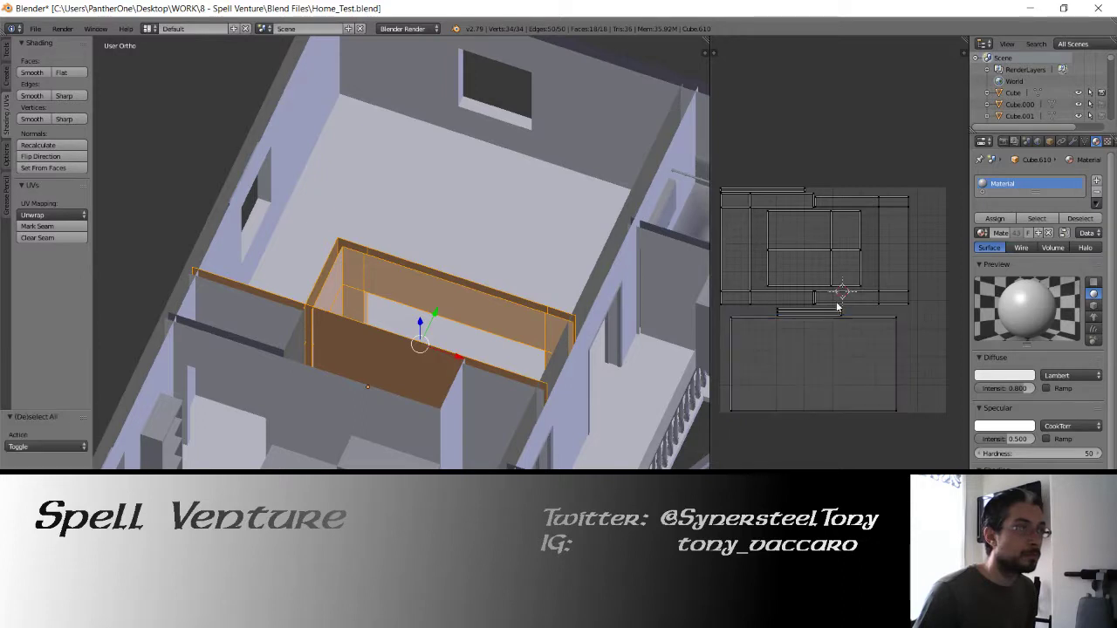
# Move the stacked pair of two-face UV islands into the upper inner corner of the space between the U-shaped islands.
pyautogui.scroll(-2, 840, 297)
pyautogui.scroll(4, 833, 301)
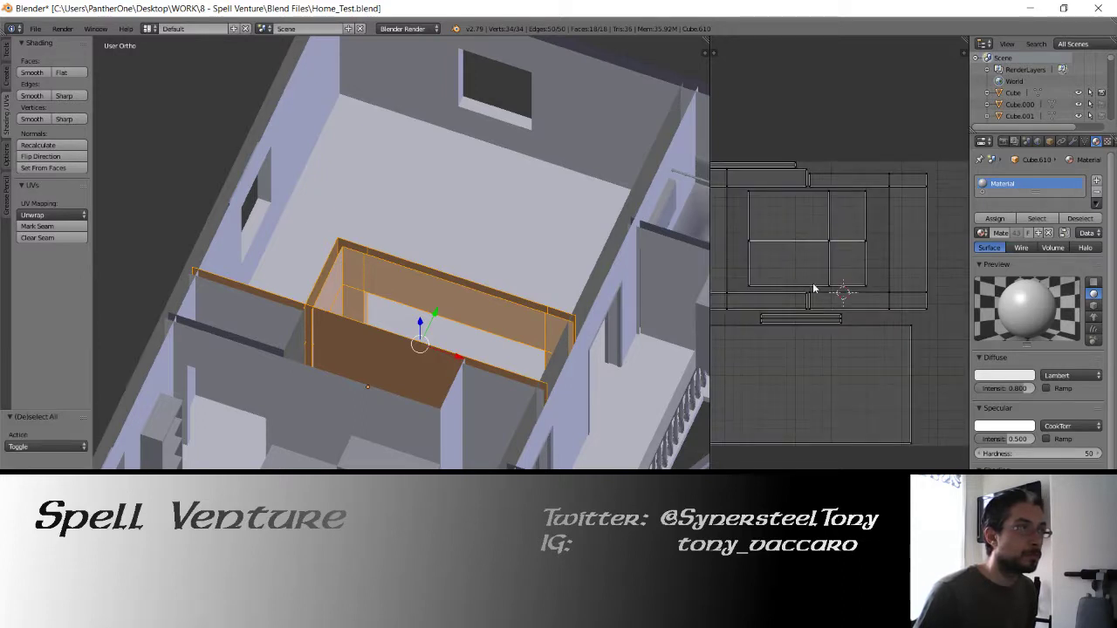
pyautogui.press('l')
pyautogui.hotkey('shift', 'l')
pyautogui.scroll(4, 876, 319)
pyautogui.moveTo(807, 206)
pyautogui.mouseDown(button='middle')
pyautogui.moveTo(878, 321)
pyautogui.moveTo(859, 328)
pyautogui.moveTo(811, 214)
pyautogui.mouseUp(button='middle')
pyautogui.press('g')
pyautogui.click(822, 262)
pyautogui.moveTo(870, 281); pyautogui.dragTo(993, 332, button='middle')
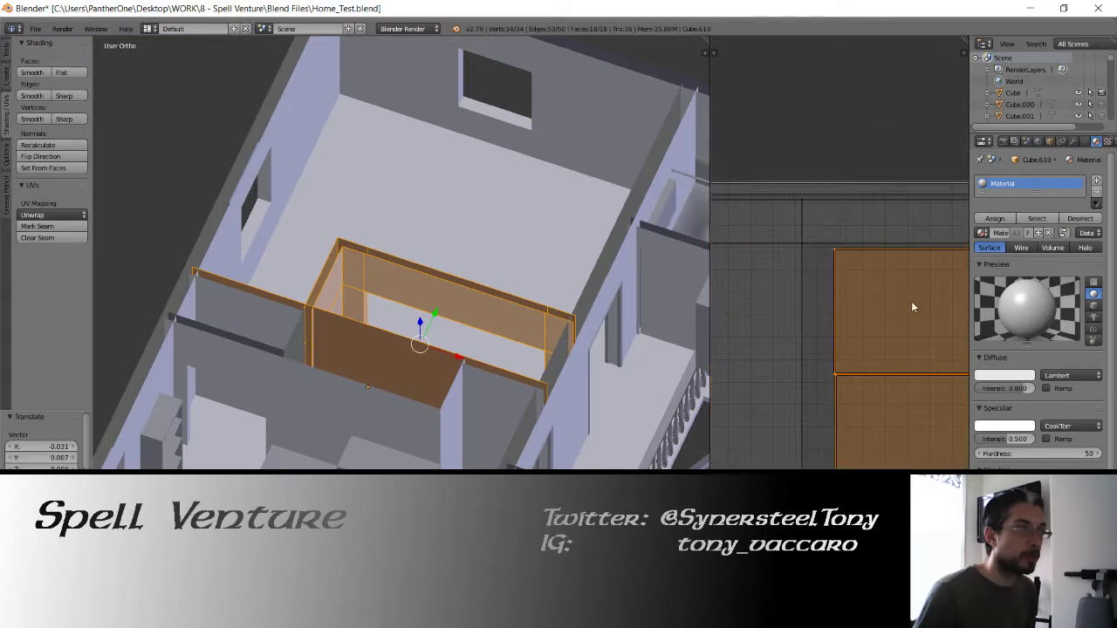
pyautogui.press('g')
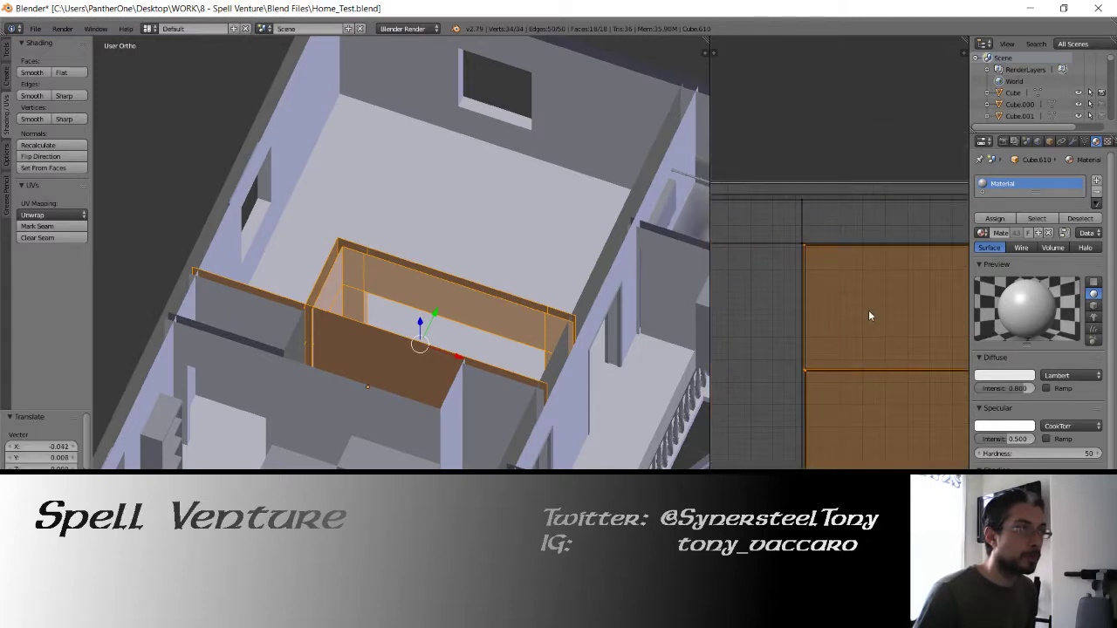
pyautogui.scroll(-5, 870, 310)
# Place the two thin UV strips end to end beneath the stacked pair, moving the second by 0.170 in X and 0.117 in Y.
pyautogui.rightClick(824, 379)
pyautogui.press('g')
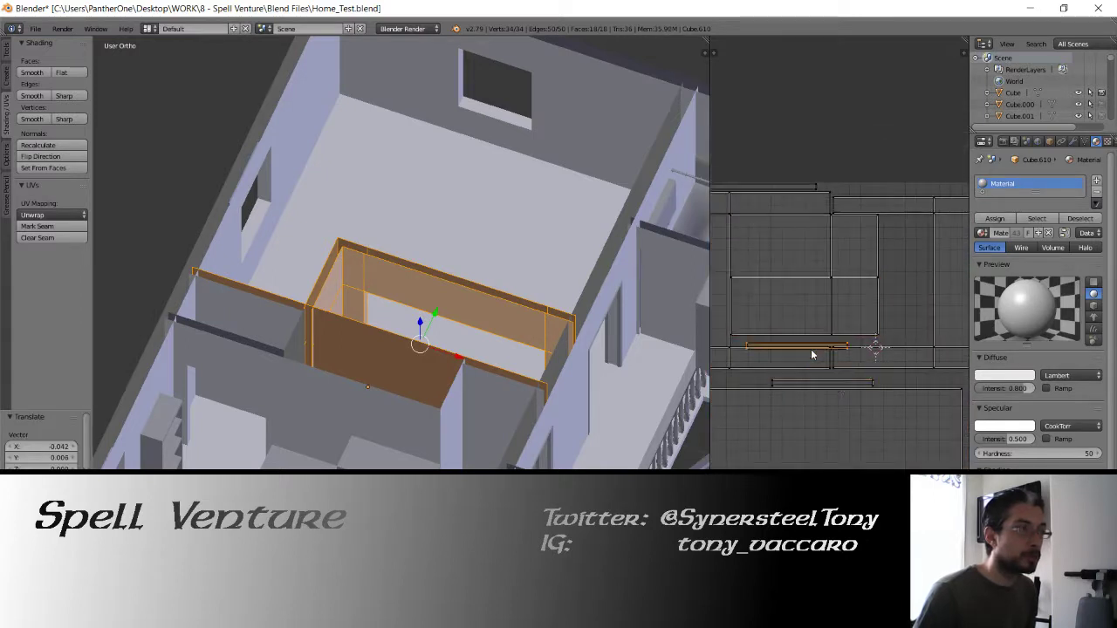
pyautogui.click(796, 346)
pyautogui.press('g')
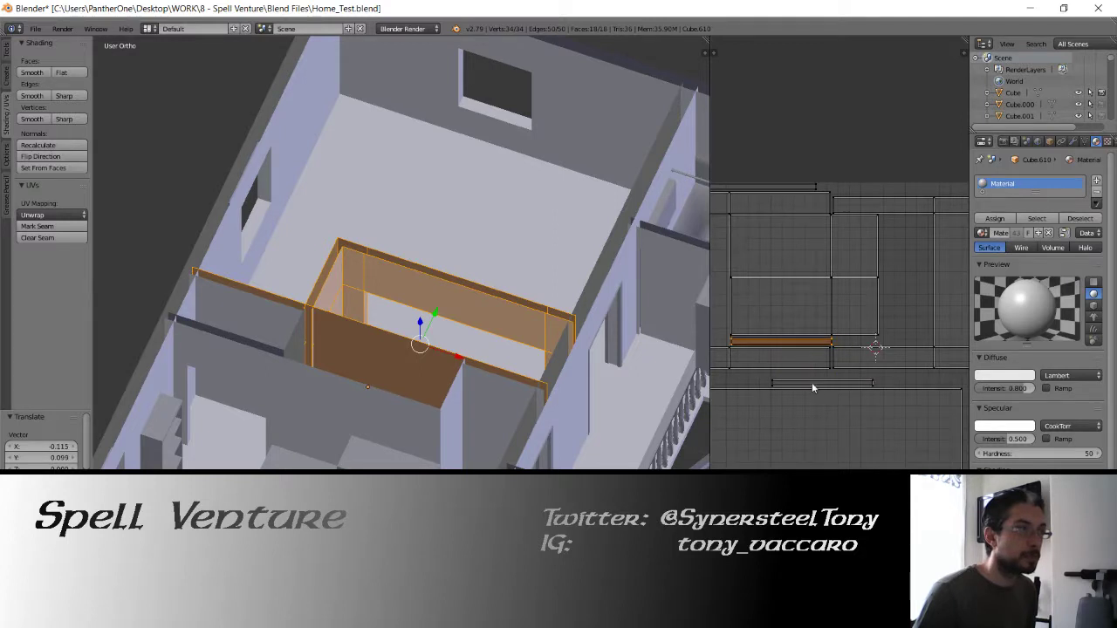
pyautogui.click(875, 345)
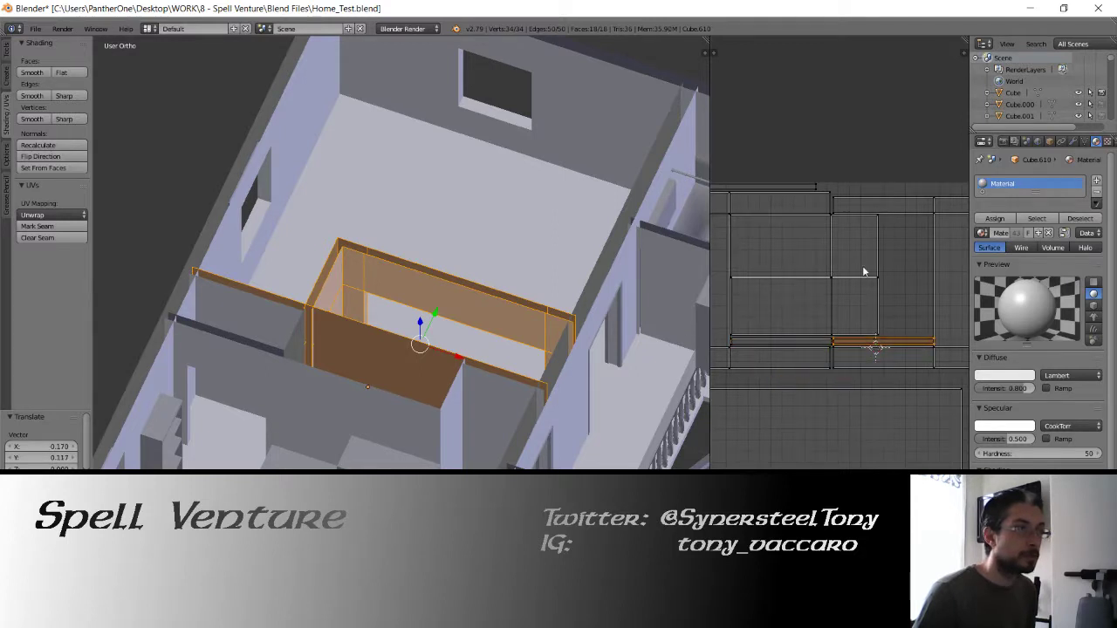
# Leave edit mode and save over Home_Test.blend.
pyautogui.press('Tab')
pyautogui.hotkey('ctrl', 's')
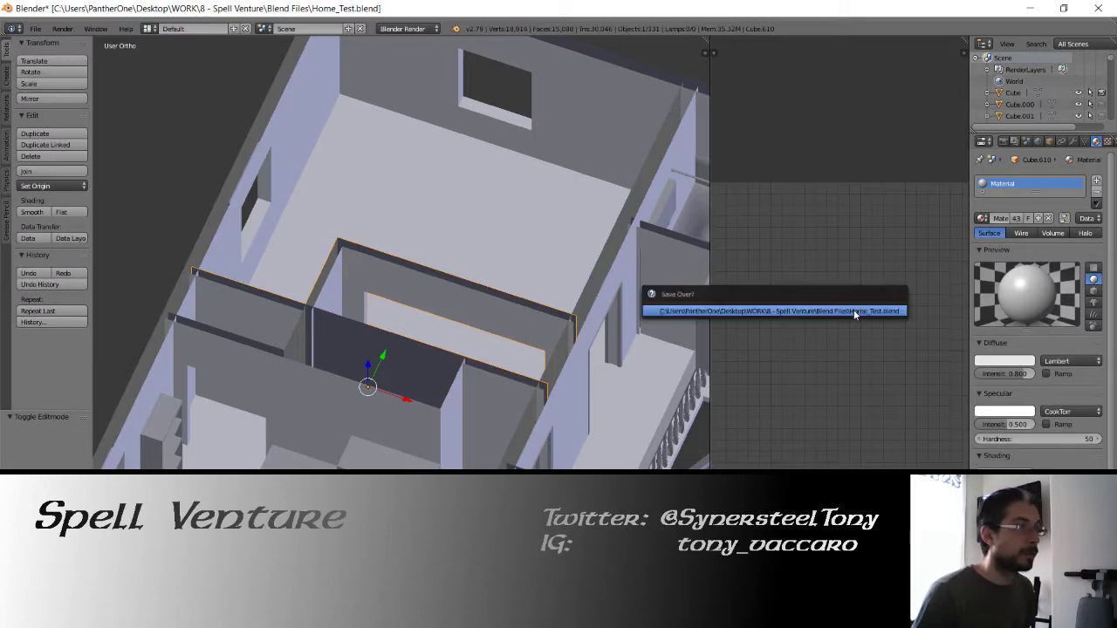
pyautogui.press('Return')
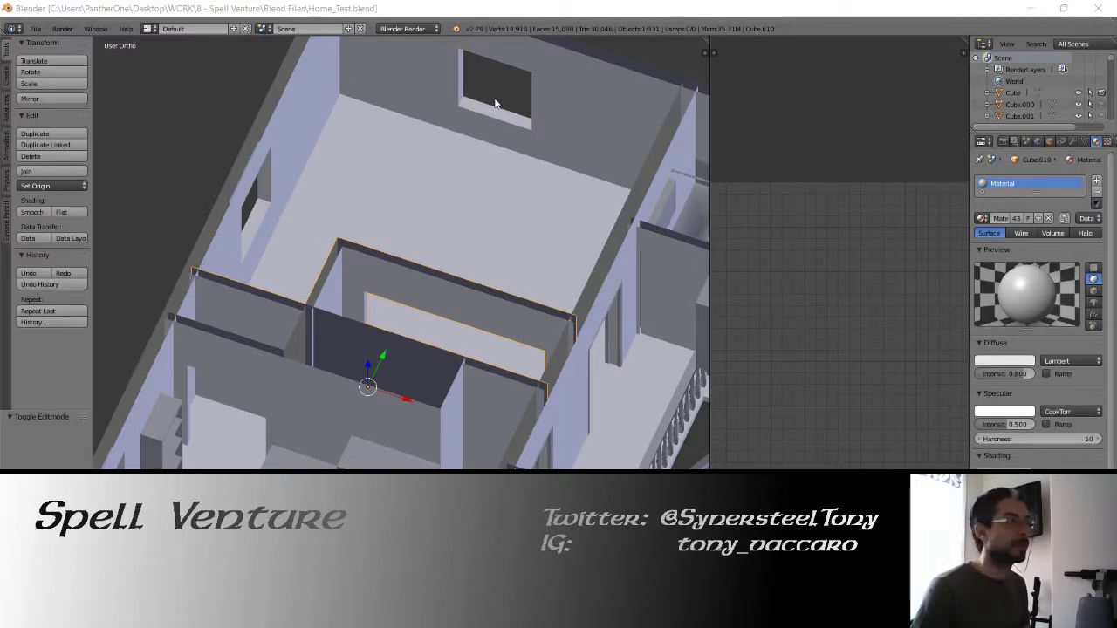
# Reopen the wall mesh for editing and raise the large rectangular UV island by 0.051 in Y, against the islands above.
pyautogui.moveTo(397, 210); pyautogui.dragTo(357, 250, button='middle')
pyautogui.press('Tab')
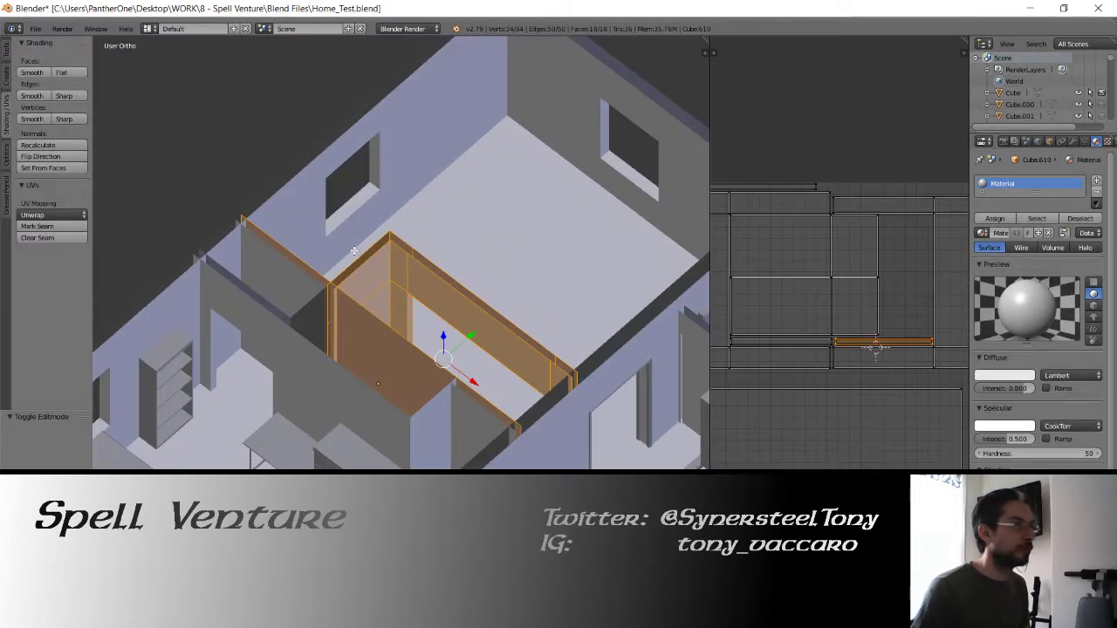
pyautogui.scroll(2, 822, 289)
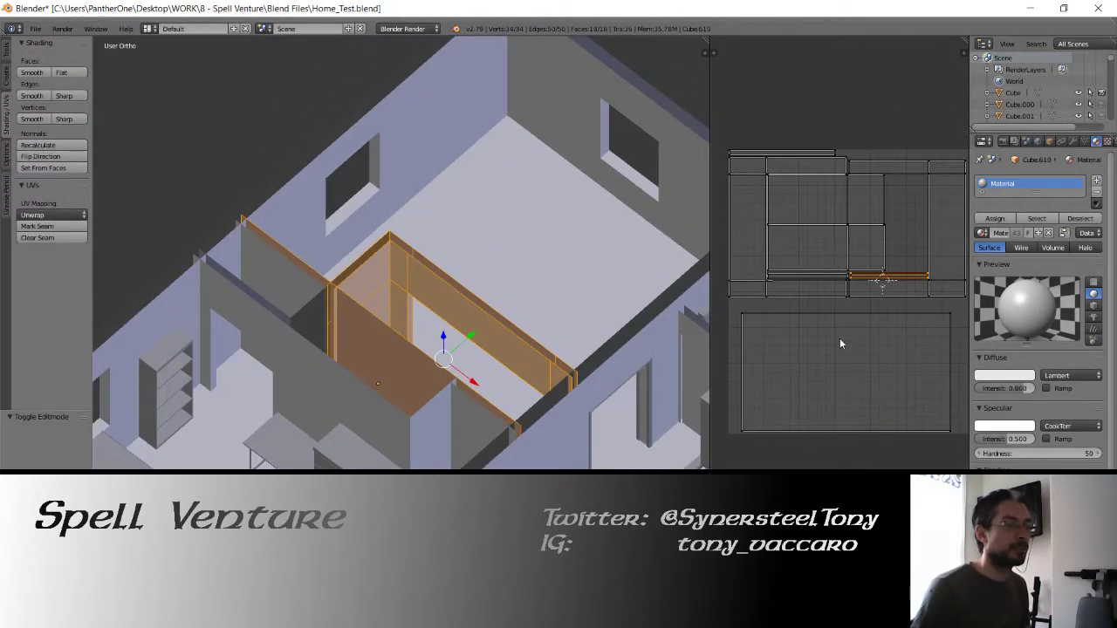
pyautogui.moveTo(840, 337); pyautogui.dragTo(839, 323, button='right')
pyautogui.moveTo(848, 229); pyautogui.dragTo(825, 203, button='middle')
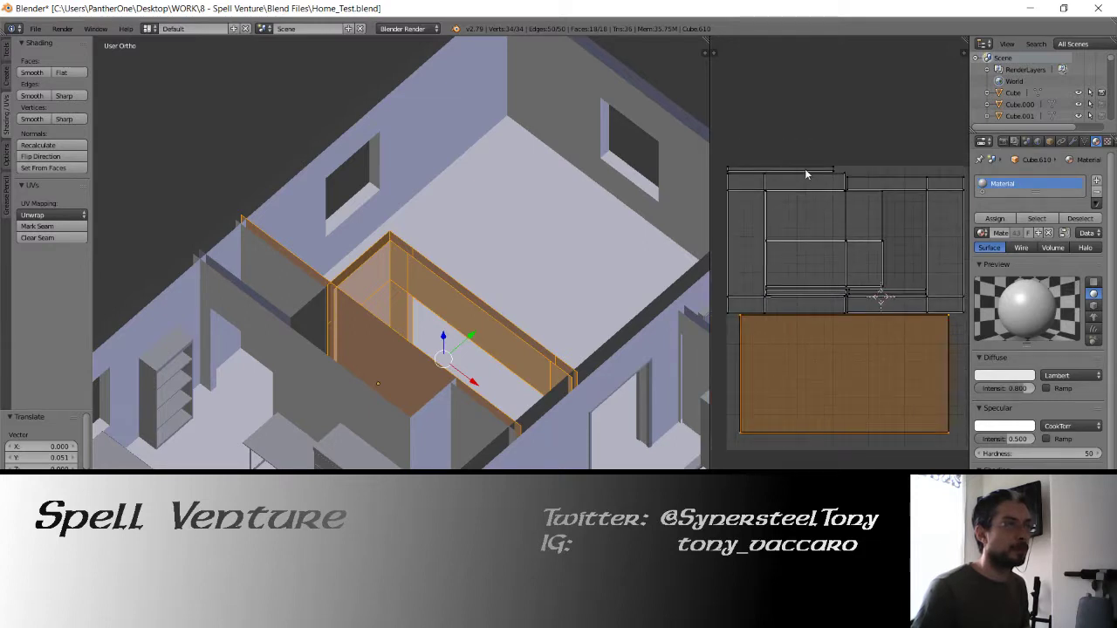
# Select all UV islands, centre them in the UV square, and scale them by 1.044 and again by 1.007.
pyautogui.moveTo(850, 205); pyautogui.dragTo(797, 244, button='middle')
pyautogui.scroll(-1, 797, 244)
pyautogui.press('a')
pyautogui.press('a')
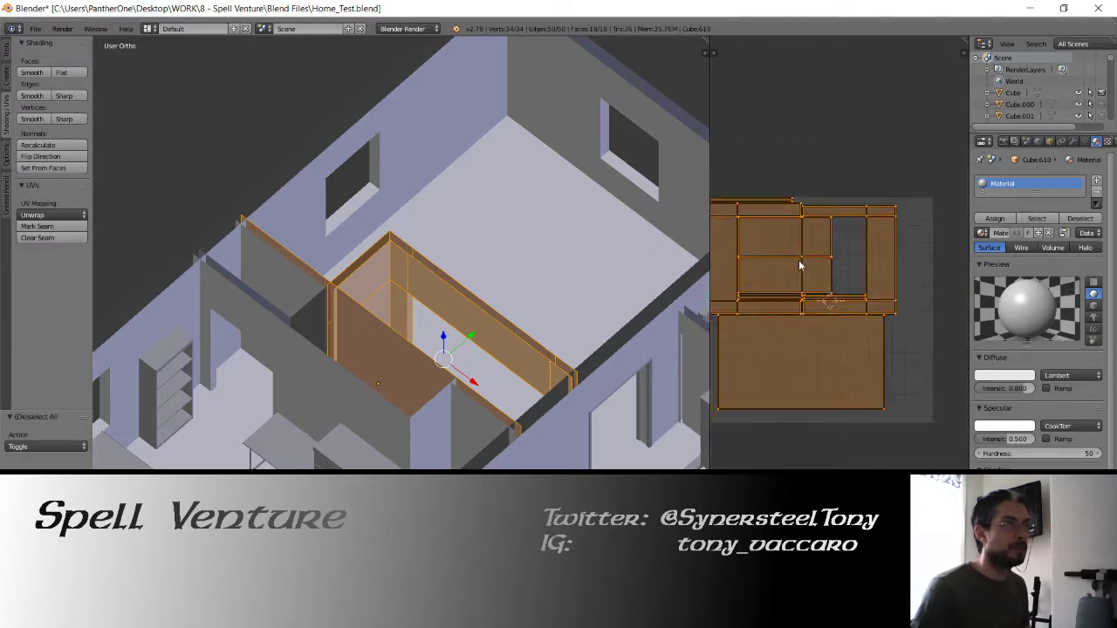
pyautogui.scroll(-1, 799, 265)
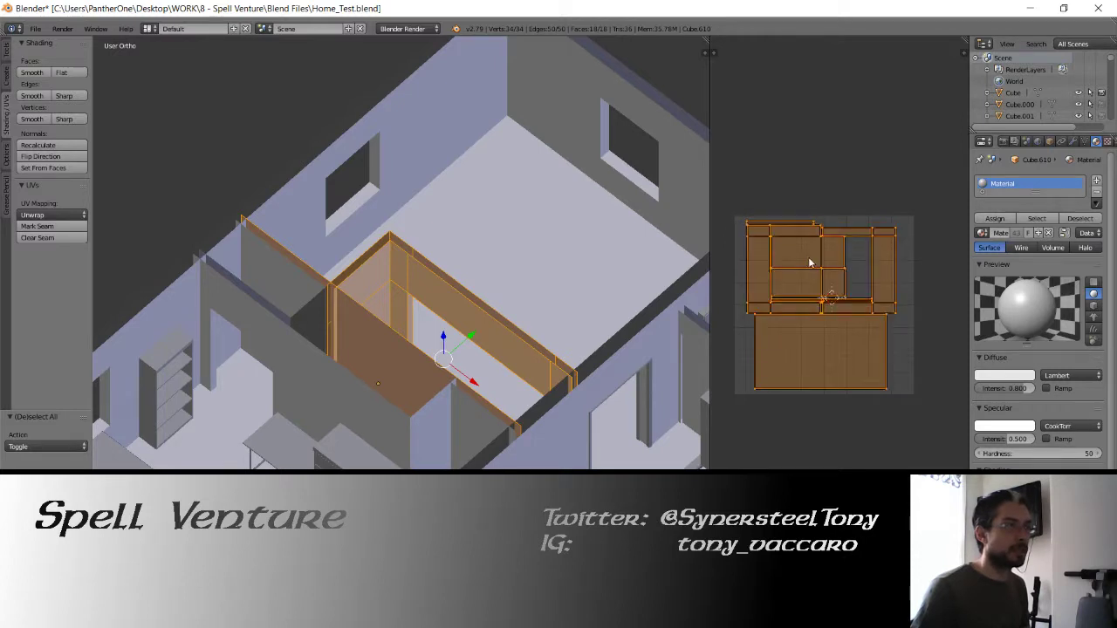
pyautogui.click(808, 260)
pyautogui.moveTo(799, 262); pyautogui.dragTo(832, 262, button='middle')
pyautogui.press('s')
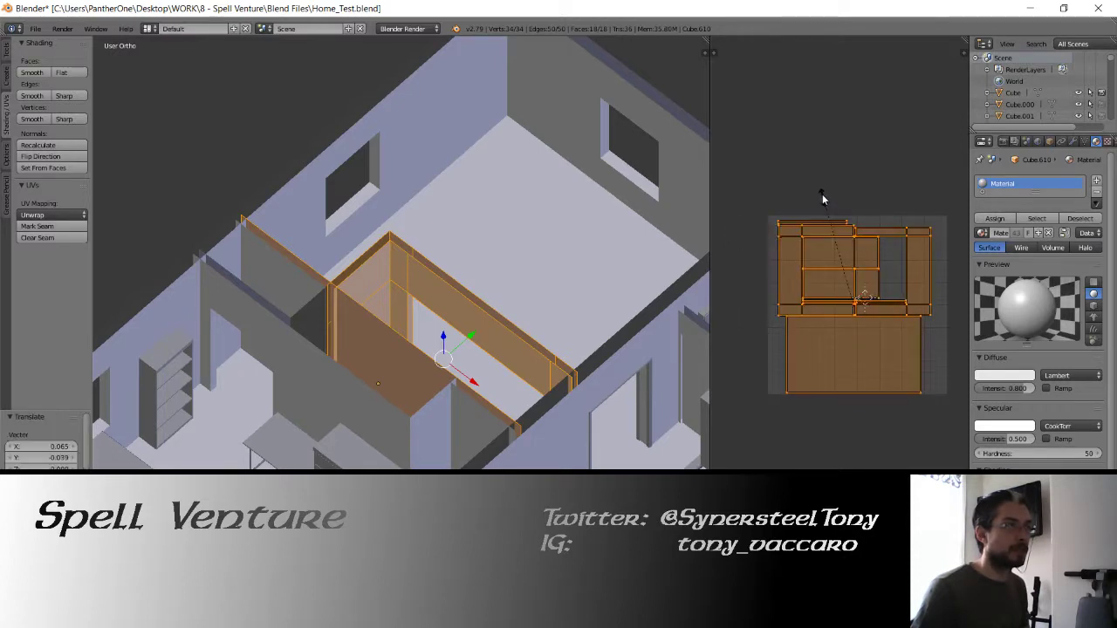
pyautogui.click(823, 195)
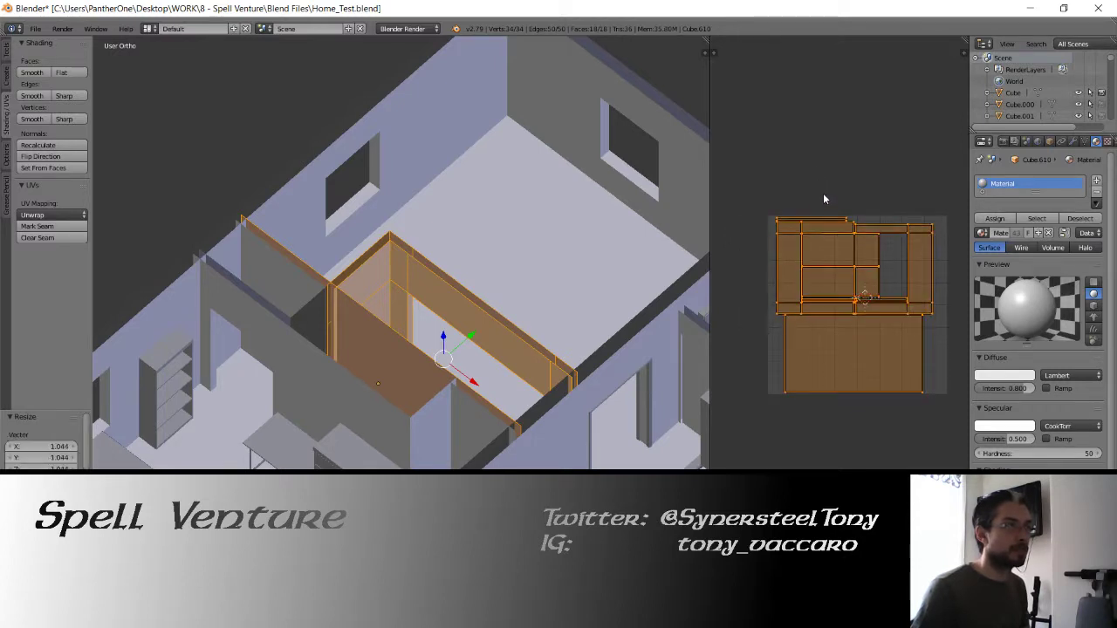
pyautogui.press('s')
pyautogui.click(810, 218)
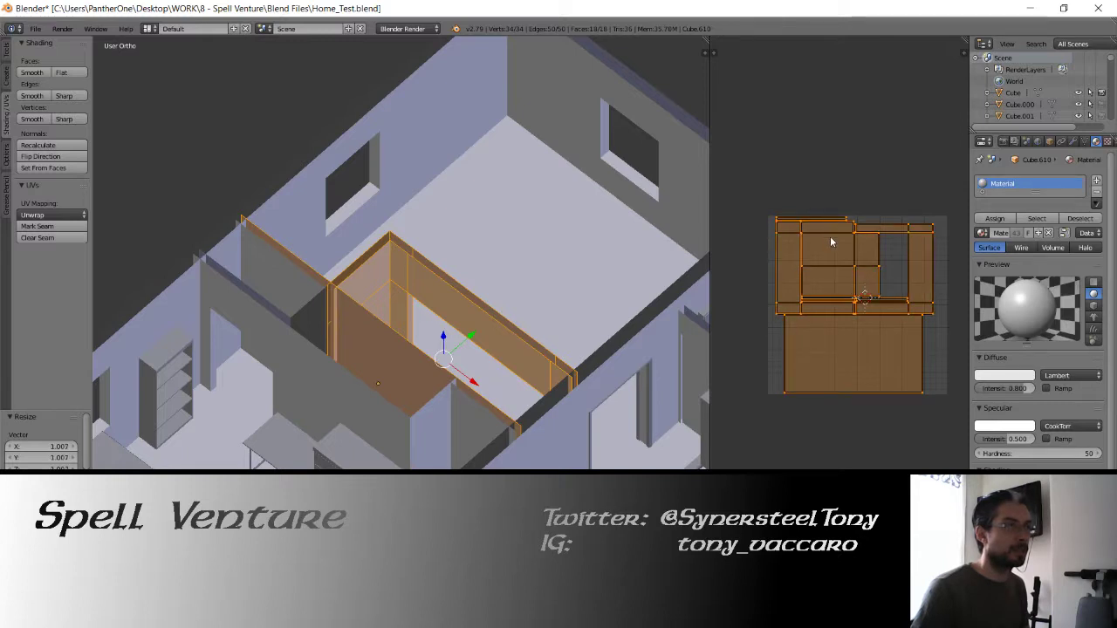
# Inspect the finished UV layout and the wall from the other side, and save over Home_Test.blend.
pyautogui.scroll(3, 832, 241)
pyautogui.scroll(1, 847, 128)
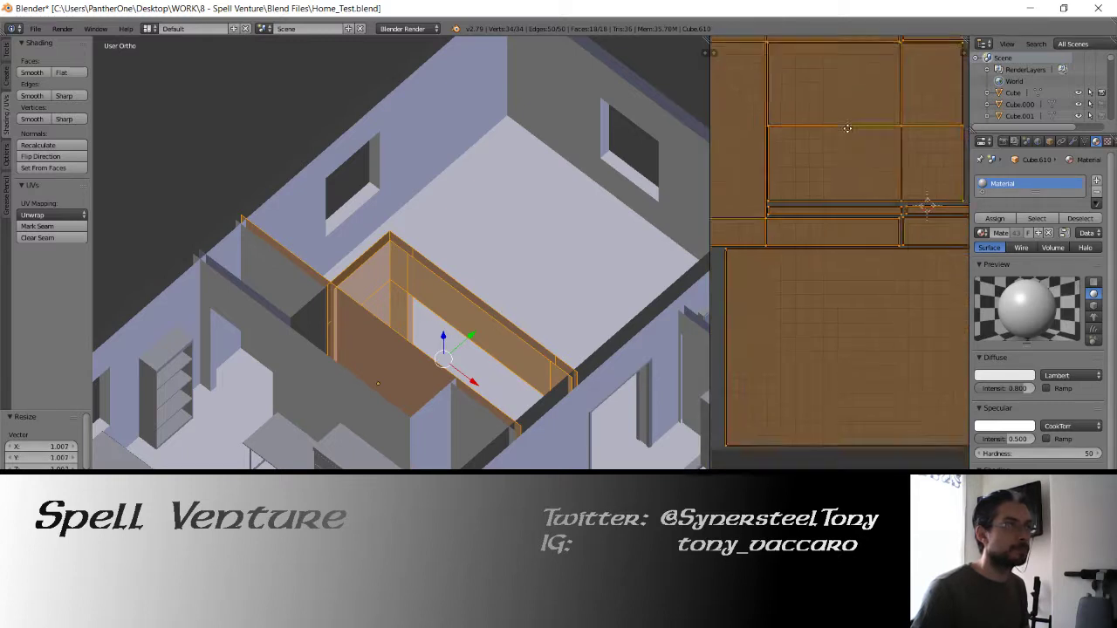
pyautogui.scroll(-1, 848, 128)
pyautogui.scroll(1, 844, 139)
pyautogui.moveTo(841, 178); pyautogui.dragTo(859, 269, button='middle')
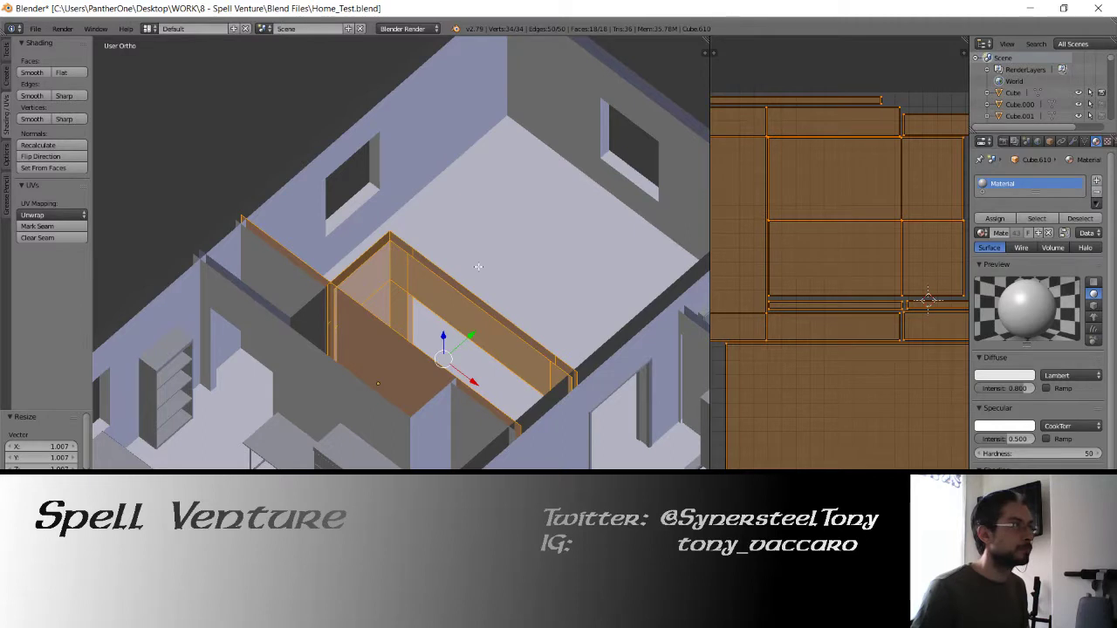
pyautogui.moveTo(551, 266); pyautogui.dragTo(438, 412, button='middle')
pyautogui.press('Tab')
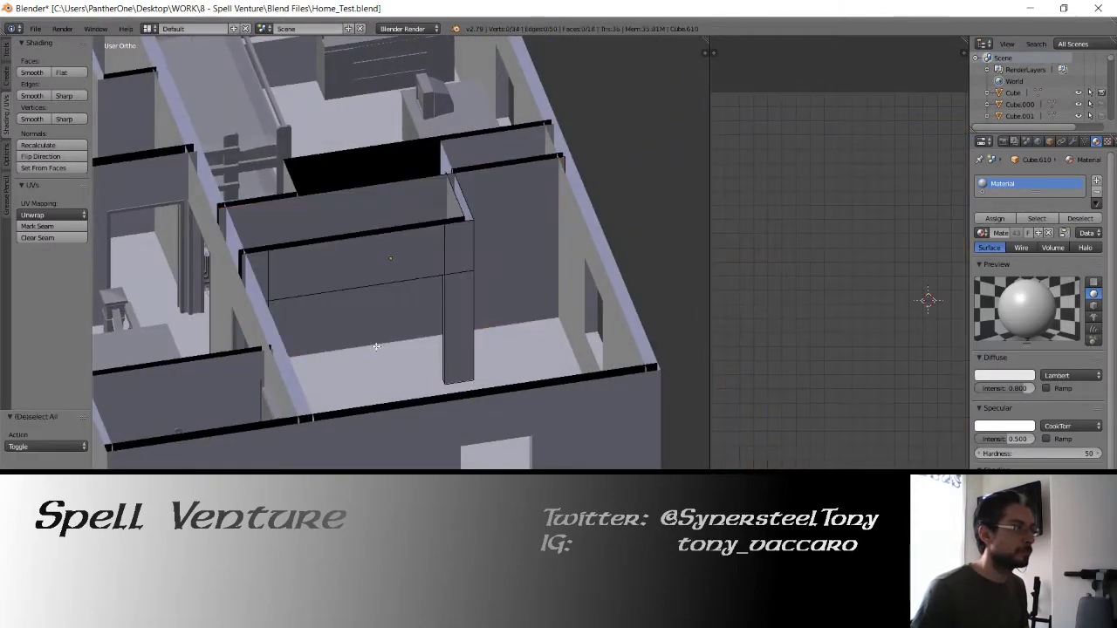
pyautogui.moveTo(422, 349); pyautogui.dragTo(365, 236, button='middle')
pyautogui.hotkey('ctrl', 's')
pyautogui.click(430, 320)
# Select the neighbouring interior wall with the doorway, enter edit mode and unwrap all its faces.
pyautogui.rightClick(365, 235)
pyautogui.press('Tab')
pyautogui.moveTo(335, 336); pyautogui.dragTo(392, 327, button='middle')
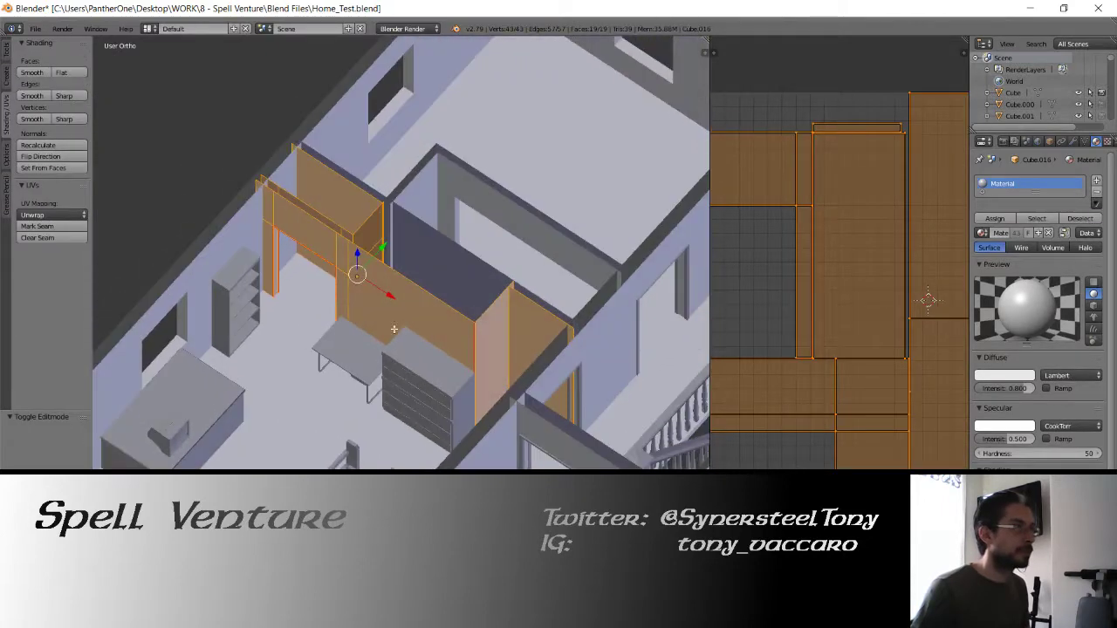
pyautogui.scroll(-2, 853, 375)
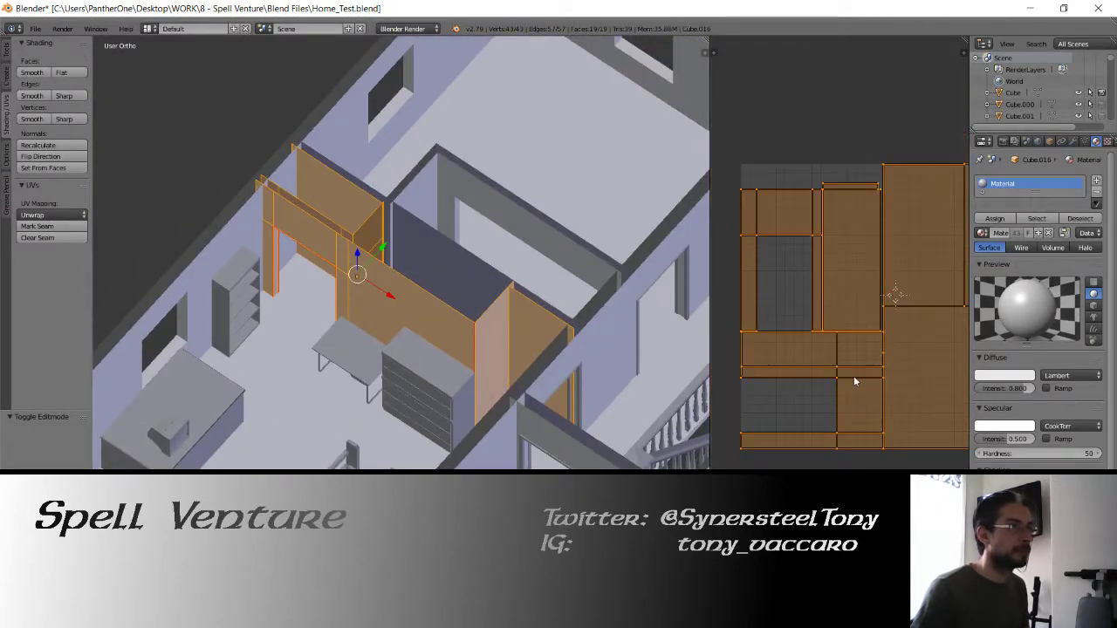
pyautogui.press('u')
pyautogui.click(419, 303)
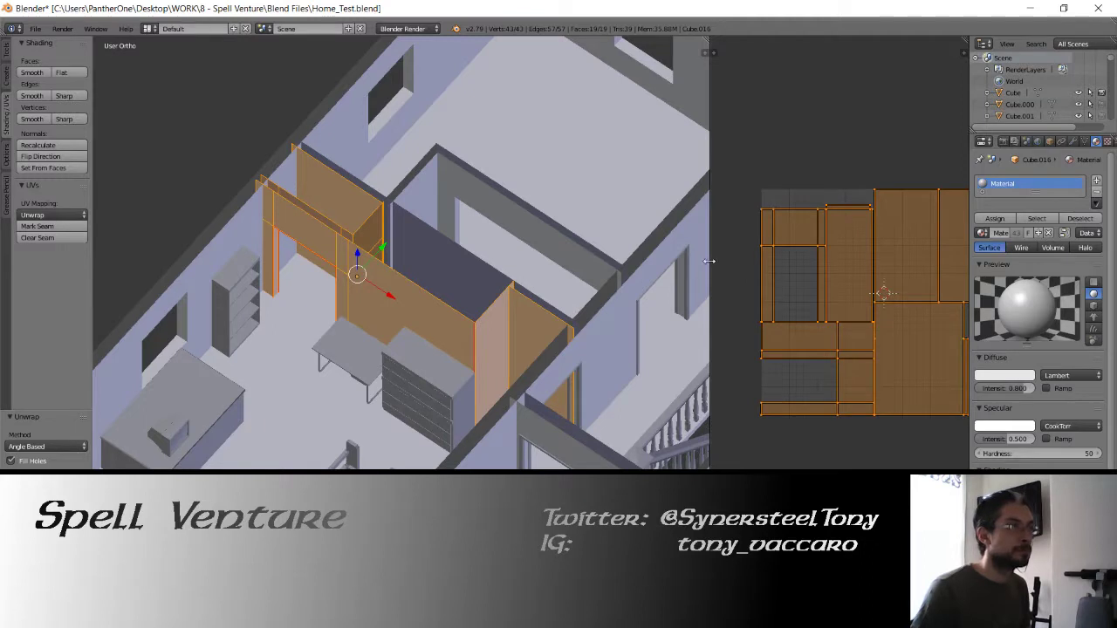
# Enlarge the UV editor, rotate the doorway island and its adjoining rectangular island 90 degrees together, and move them by 0.005 in X.
pyautogui.moveTo(708, 262); pyautogui.dragTo(356, 261)
pyautogui.scroll(2, 634, 327)
pyautogui.scroll(2, 633, 327)
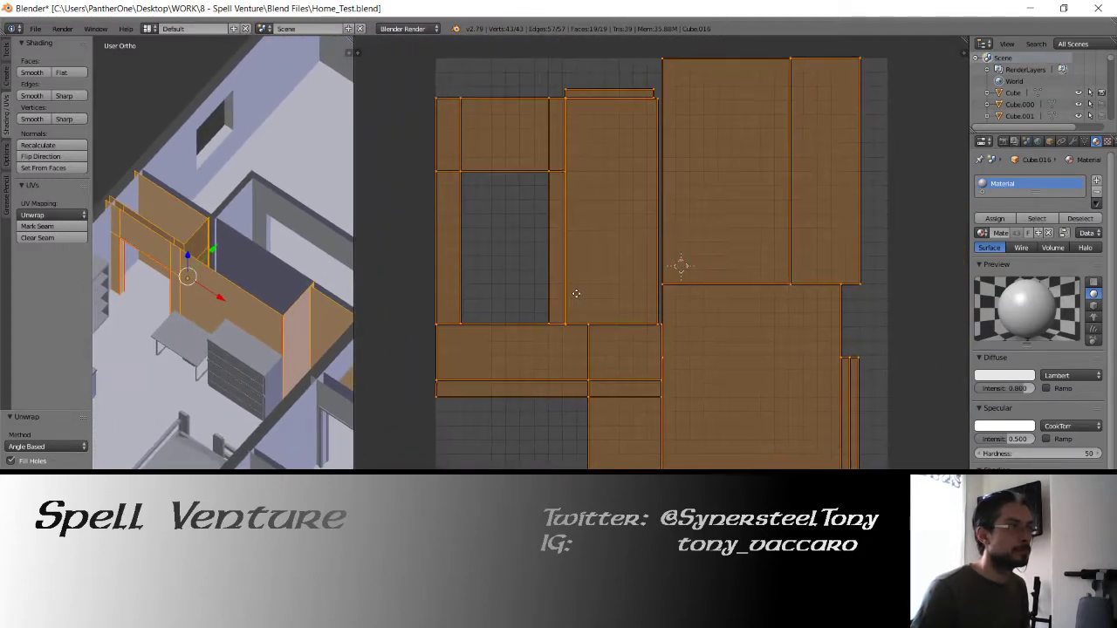
pyautogui.rightClick(535, 141)
pyautogui.keyDown('shift'); pyautogui.rightClick(607, 111); pyautogui.keyUp('shift')
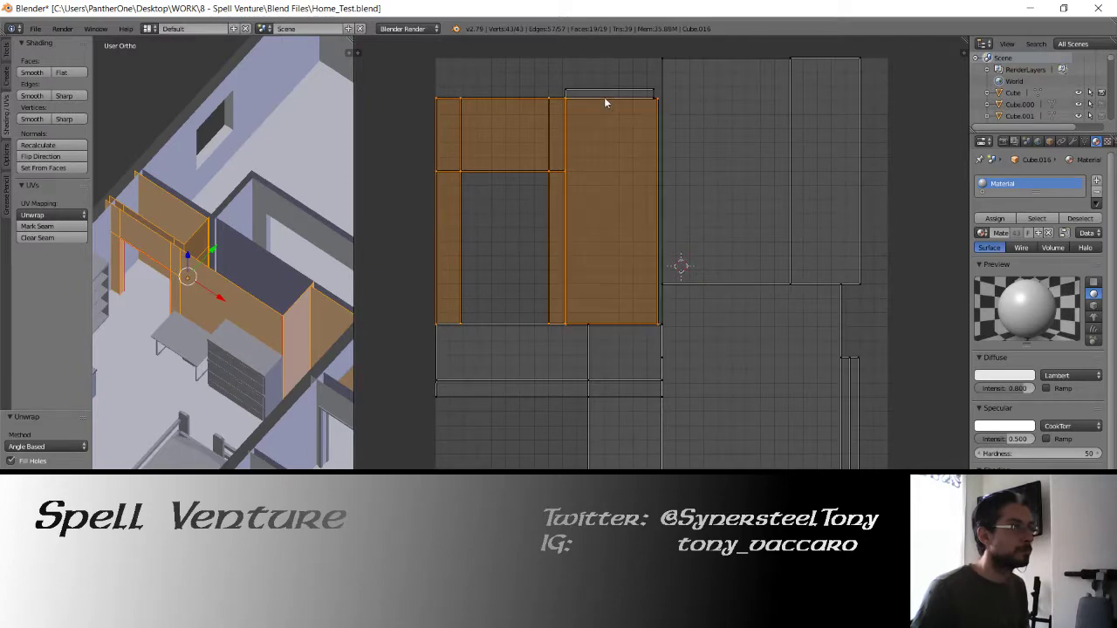
pyautogui.write('r90')
pyautogui.press('Return')
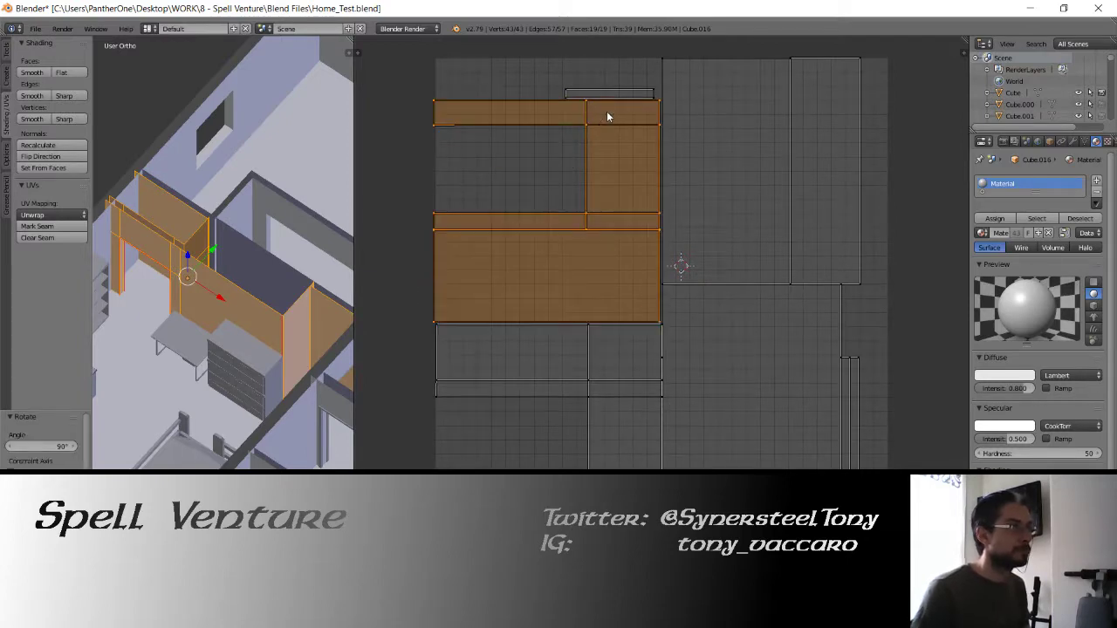
pyautogui.press('g')
pyautogui.click(633, 113)
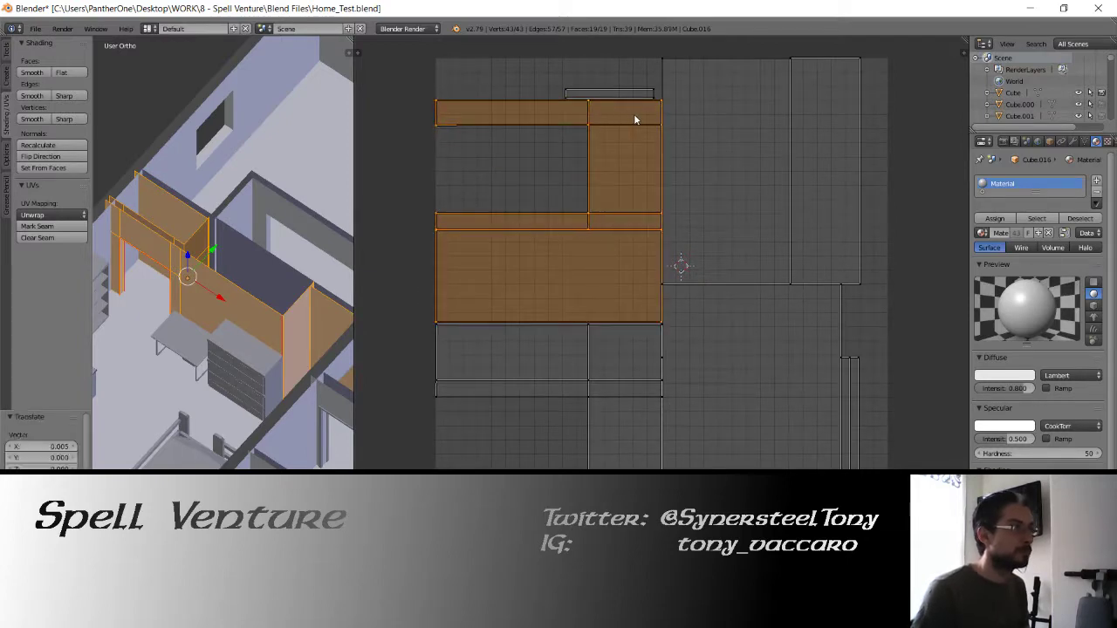
# Select the large rectangular UV islands and the thin vertical strips beside them, and shift them slightly away from the doorway islands.
pyautogui.rightClick(729, 234)
pyautogui.keyDown('shift'); pyautogui.rightClick(763, 309); pyautogui.keyUp('shift')
pyautogui.keyDown('shift'); pyautogui.rightClick(809, 269); pyautogui.keyUp('shift')
pyautogui.keyDown('shift'); pyautogui.rightClick(855, 421); pyautogui.keyUp('shift')
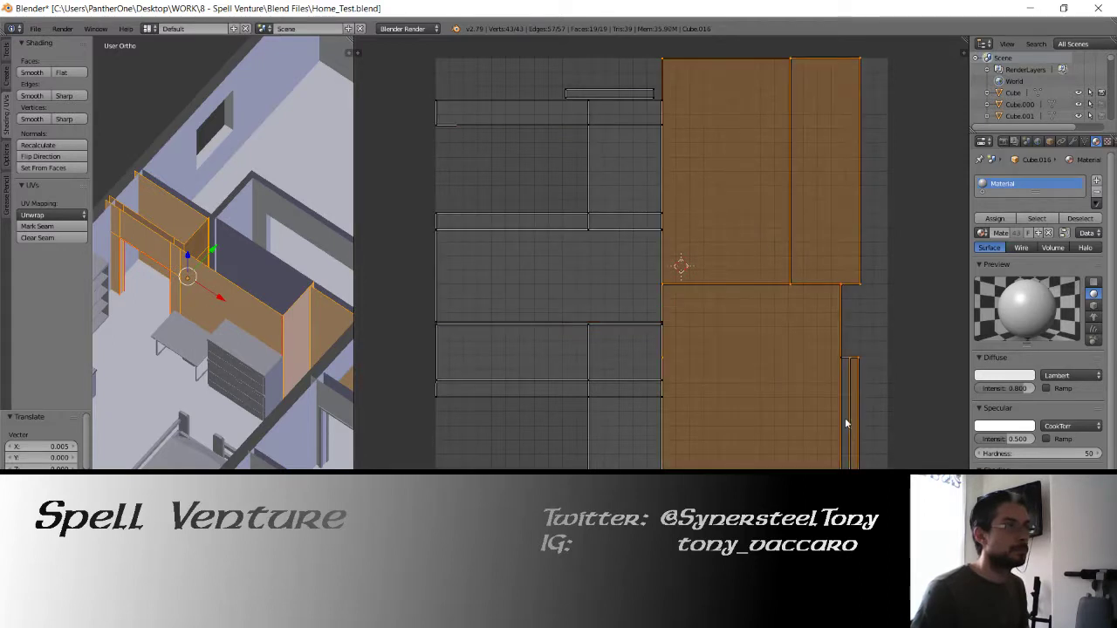
pyautogui.keyDown('shift'); pyautogui.rightClick(844, 417); pyautogui.keyUp('shift')
pyautogui.press('g')
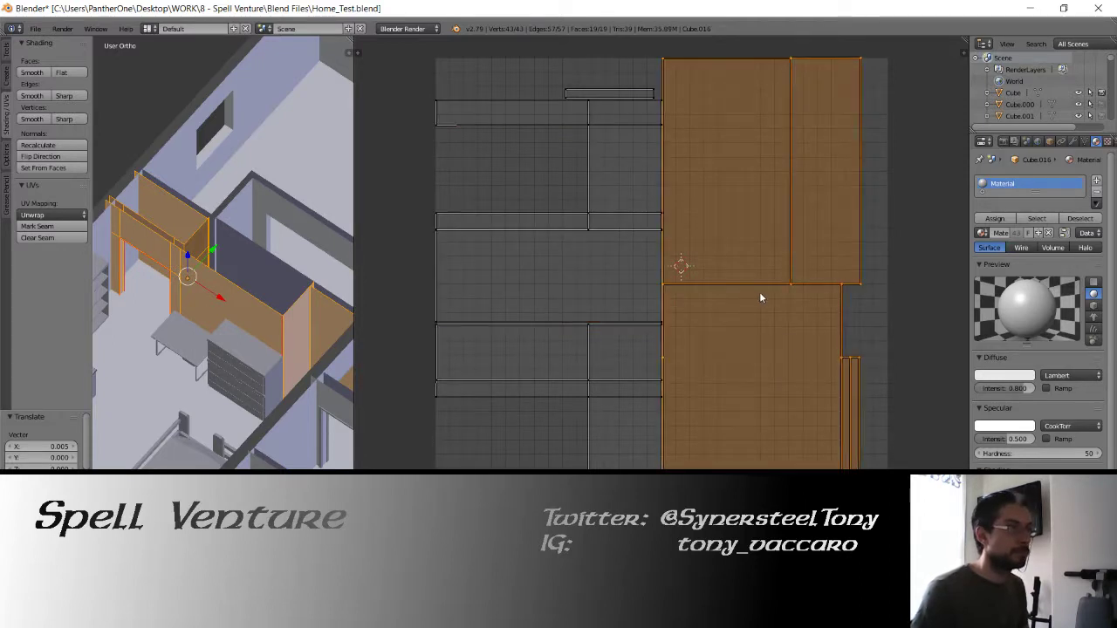
pyautogui.click(766, 297)
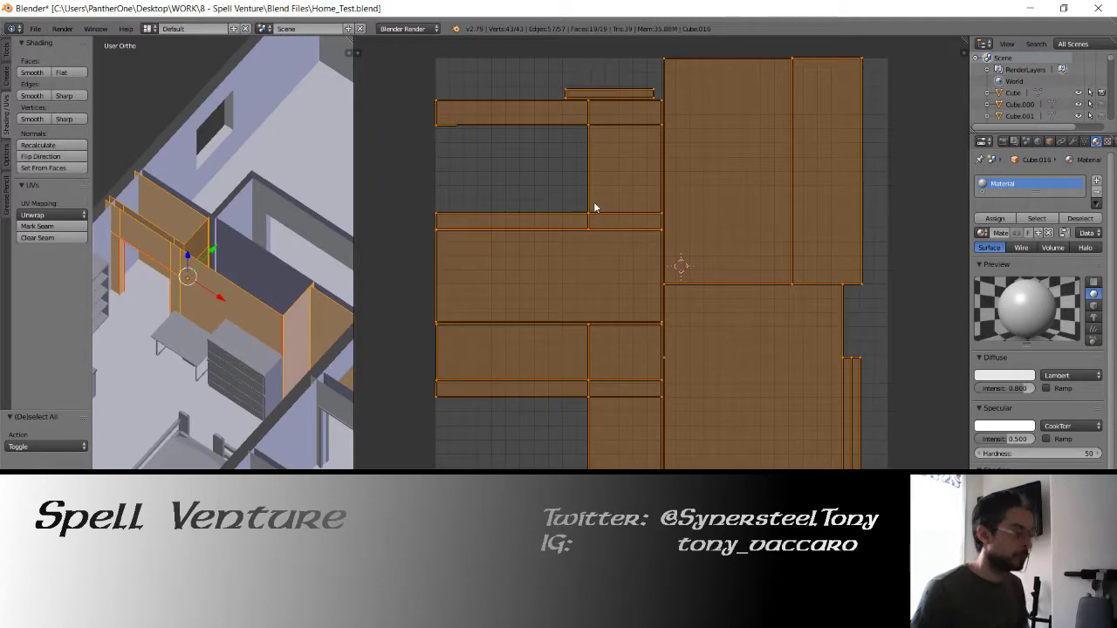
# Move all the wall's UV islands by 0.017 in X.
pyautogui.press('g')
pyautogui.click(672, 206)
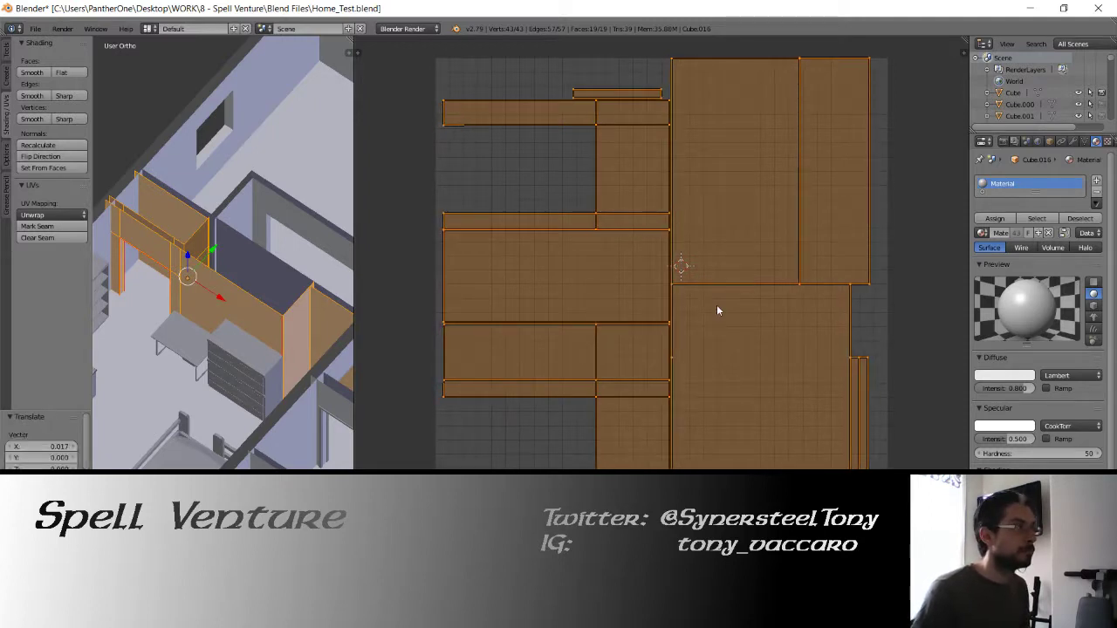
# Select the overlapping vertices at the wall's upper corner beside the doorway and merge them at center.
pyautogui.moveTo(199, 334); pyautogui.dragTo(270, 310, button='middle')
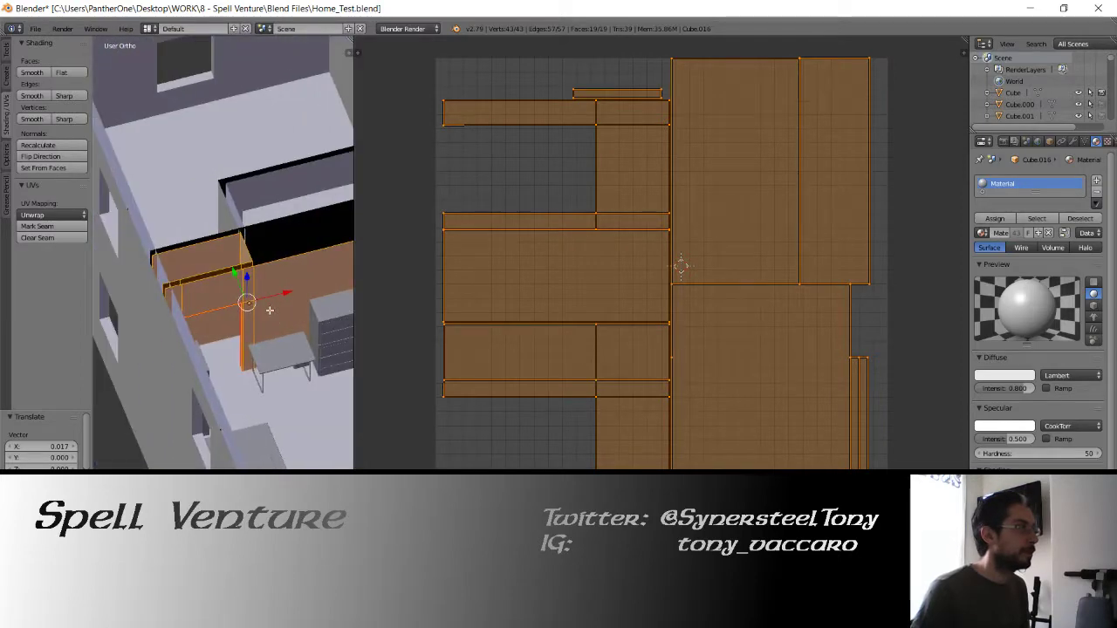
pyautogui.scroll(3, 270, 311)
pyautogui.rightClick(279, 255)
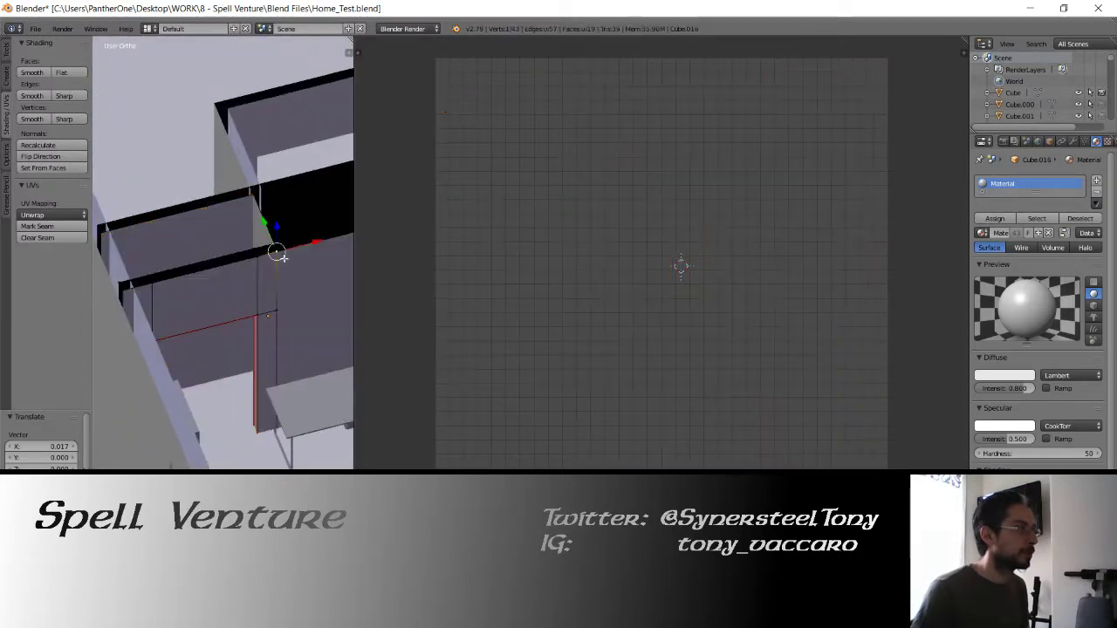
pyautogui.press('z')
pyautogui.moveTo(284, 261); pyautogui.dragTo(197, 257, button='middle')
pyautogui.scroll(4, 302, 294)
pyautogui.press('z')
pyautogui.press('z')
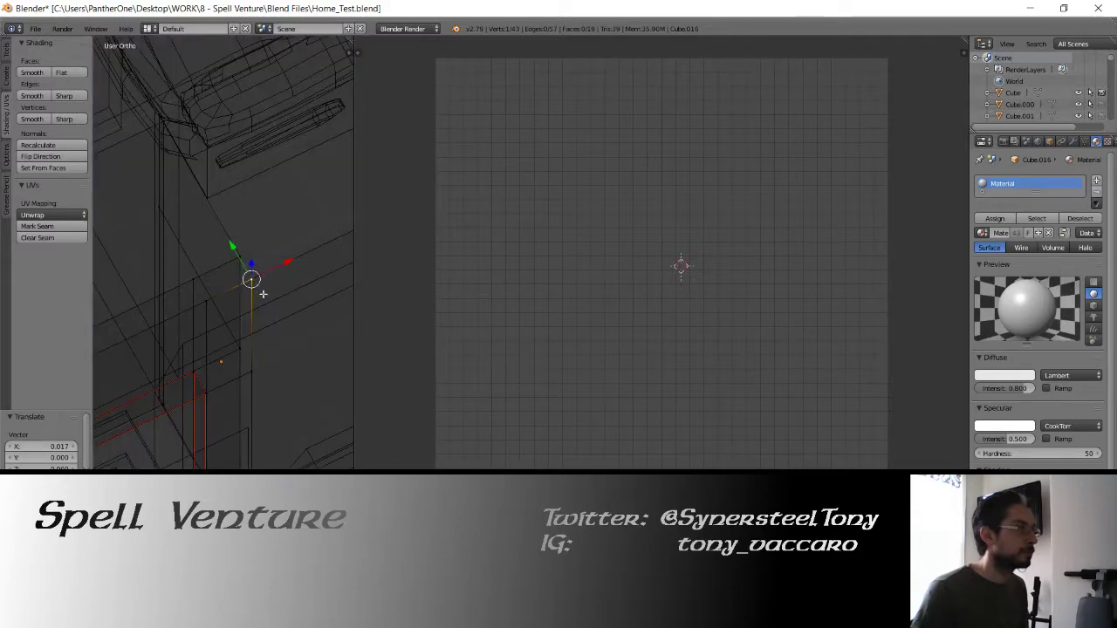
pyautogui.press('c')
pyautogui.scroll(12, 281, 293)
pyautogui.click(261, 286)
pyautogui.rightClick(261, 286)
pyautogui.hotkey('alt', 'm')
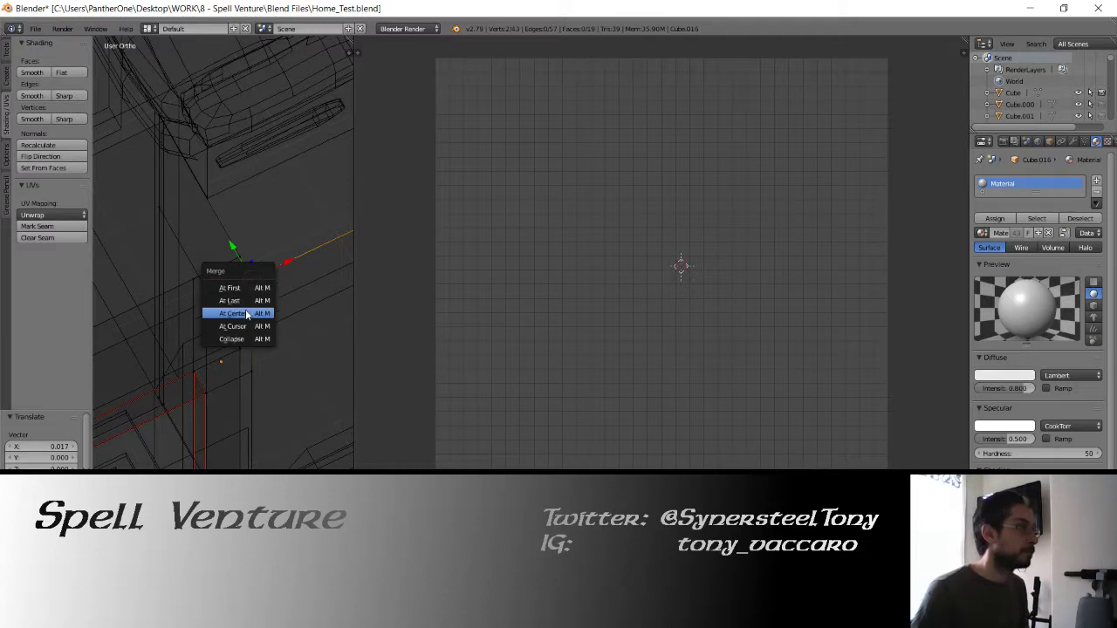
pyautogui.click(237, 314)
# Try deleting the extra vertex on the vertical edge beside the doorway, level with the doorway's head, and undo the deletion.
pyautogui.moveTo(238, 314); pyautogui.dragTo(273, 348, button='middle')
pyautogui.rightClick(274, 352)
pyautogui.press('c')
pyautogui.click(281, 359)
pyautogui.rightClick(280, 358)
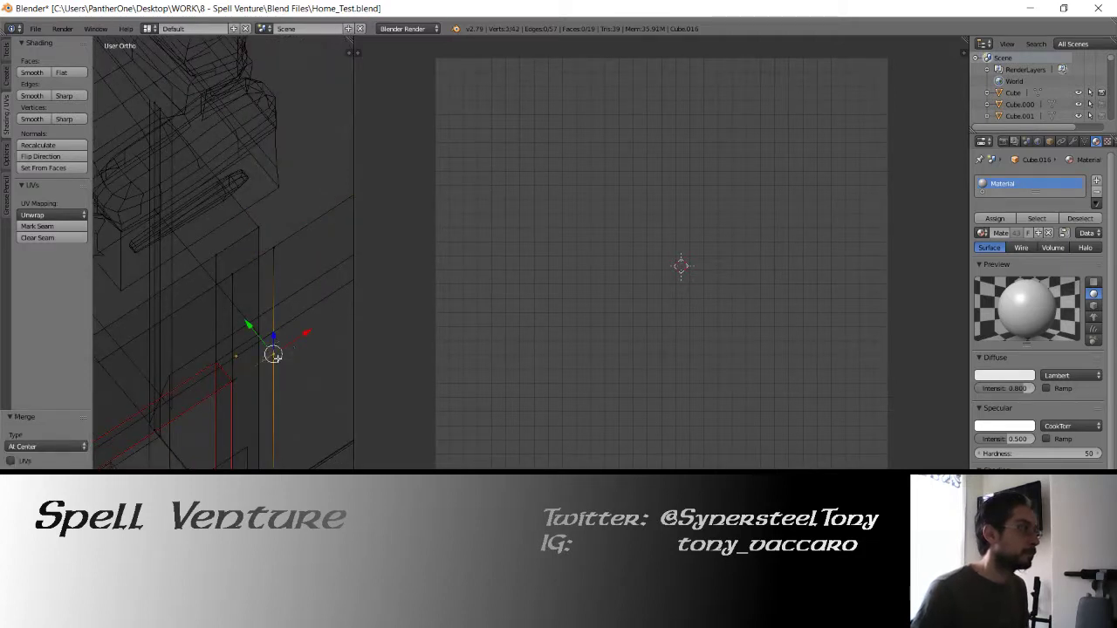
pyautogui.rightClick(273, 354)
pyautogui.rightClick(278, 247)
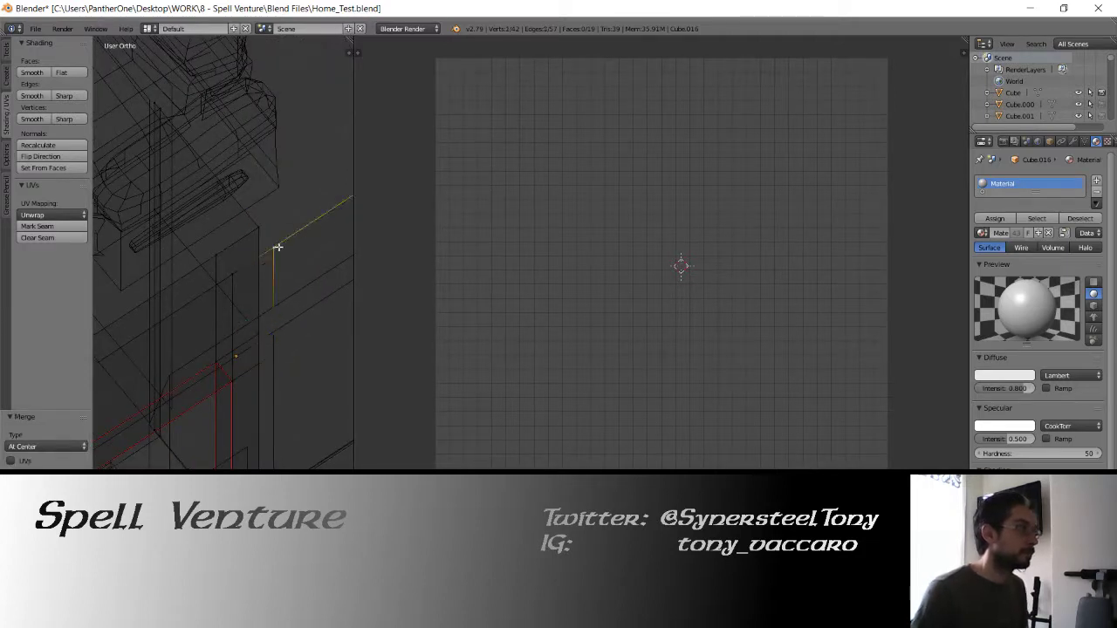
pyautogui.rightClick(278, 352)
pyautogui.keyDown('shift'); pyautogui.rightClick(277, 249); pyautogui.keyUp('shift')
pyautogui.rightClick(275, 354)
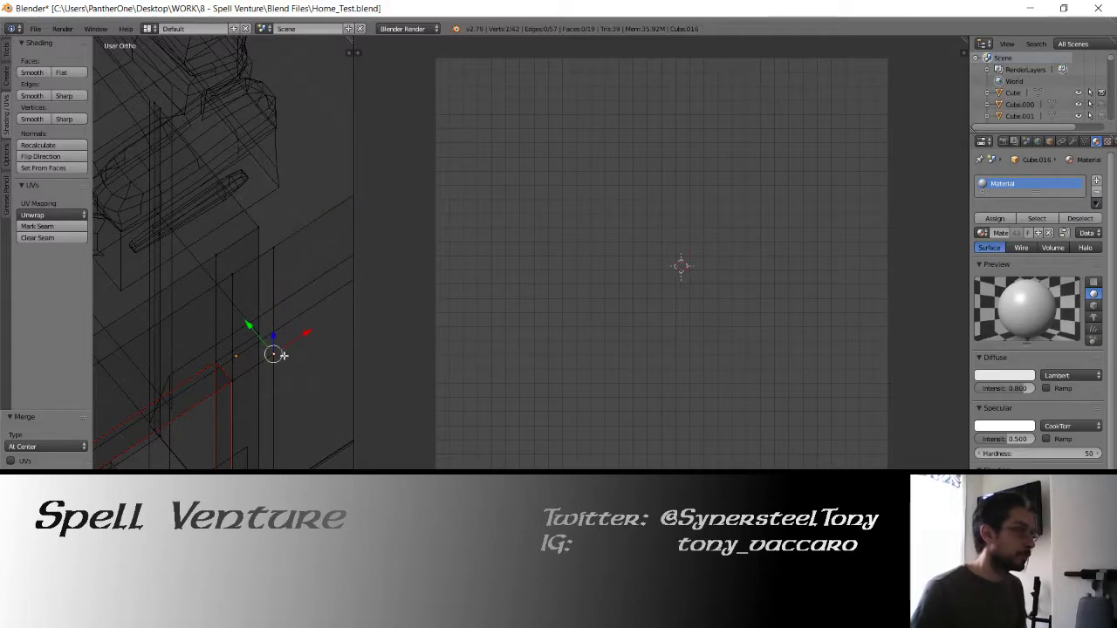
pyautogui.press('z')
pyautogui.press('x')
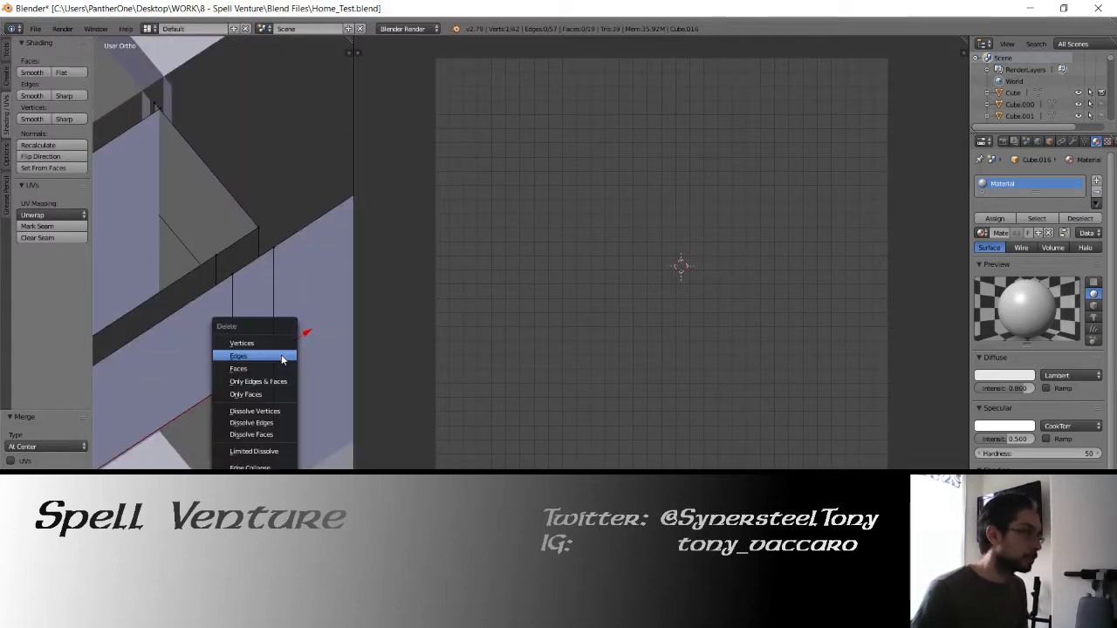
pyautogui.click(280, 342)
pyautogui.hotkey('ctrl', 'z')
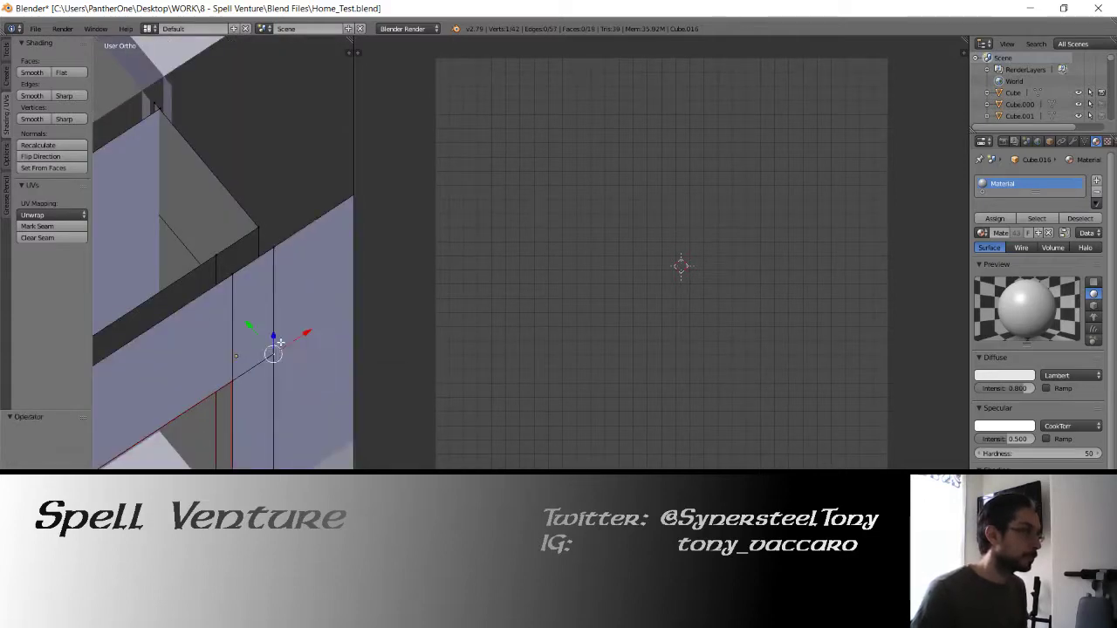
# Merge the overlapping vertices midway down that vertical edge at center, and merge the resulting vertex into the upper corner vertex using At Last.
pyautogui.press('z')
pyautogui.keyDown('shift'); pyautogui.rightClick(275, 354); pyautogui.keyUp('shift')
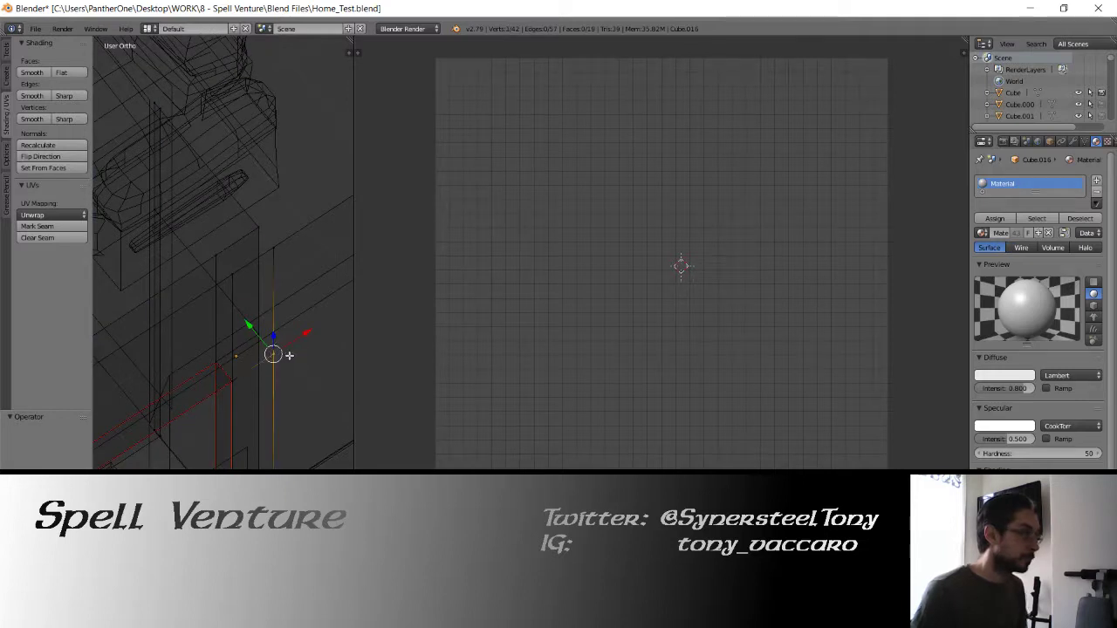
pyautogui.hotkey('alt', 'm')
pyautogui.click(291, 358)
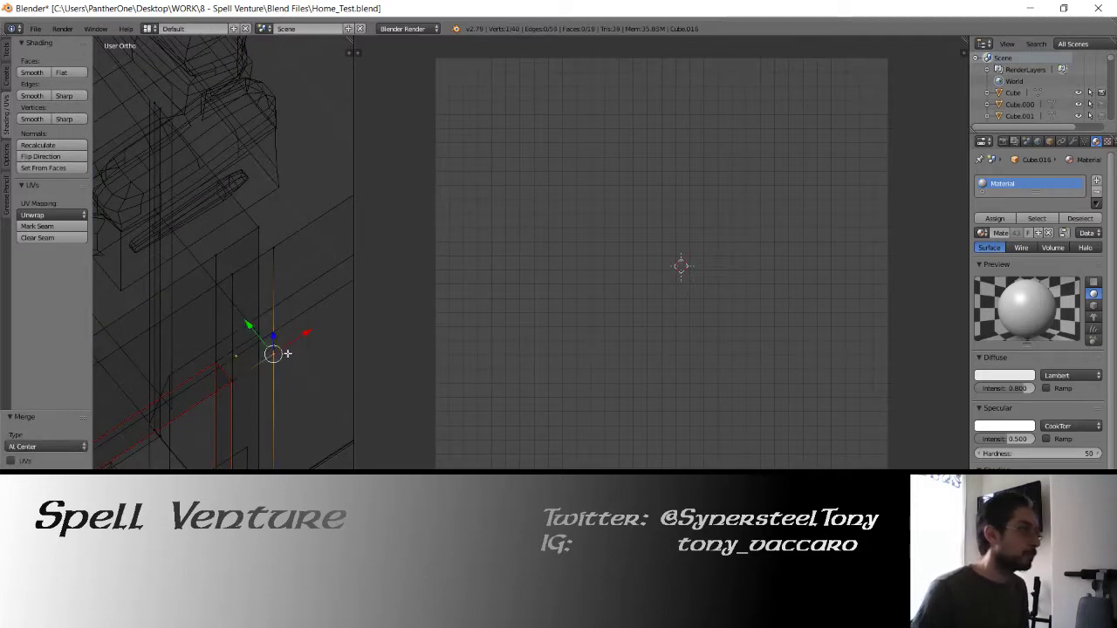
pyautogui.keyDown('shift'); pyautogui.rightClick(276, 246); pyautogui.keyUp('shift')
pyautogui.hotkey('alt', 'm')
pyautogui.click(270, 266)
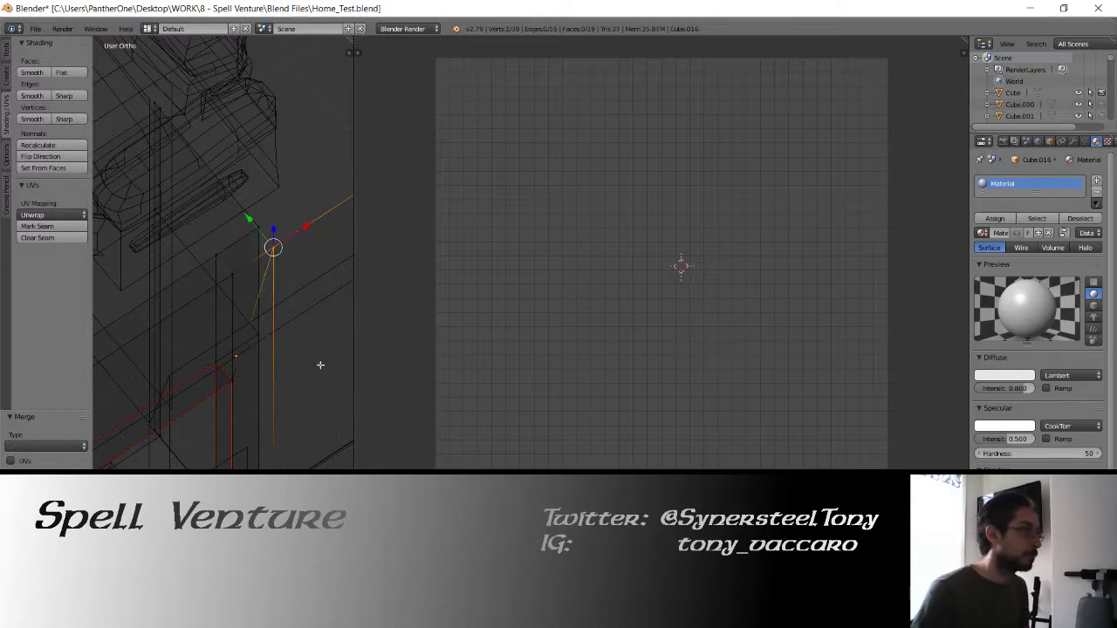
# Merge the overlapping vertices at the foot of the same vertical edge, behind the desk, at center.
pyautogui.moveTo(317, 386)
pyautogui.keyDown('shift'); pyautogui.mouseDown(button='middle')
pyautogui.moveTo(242, 194)
pyautogui.moveTo(201, 294)
pyautogui.mouseUp(button='middle'); pyautogui.keyUp('shift')
pyautogui.press('z')
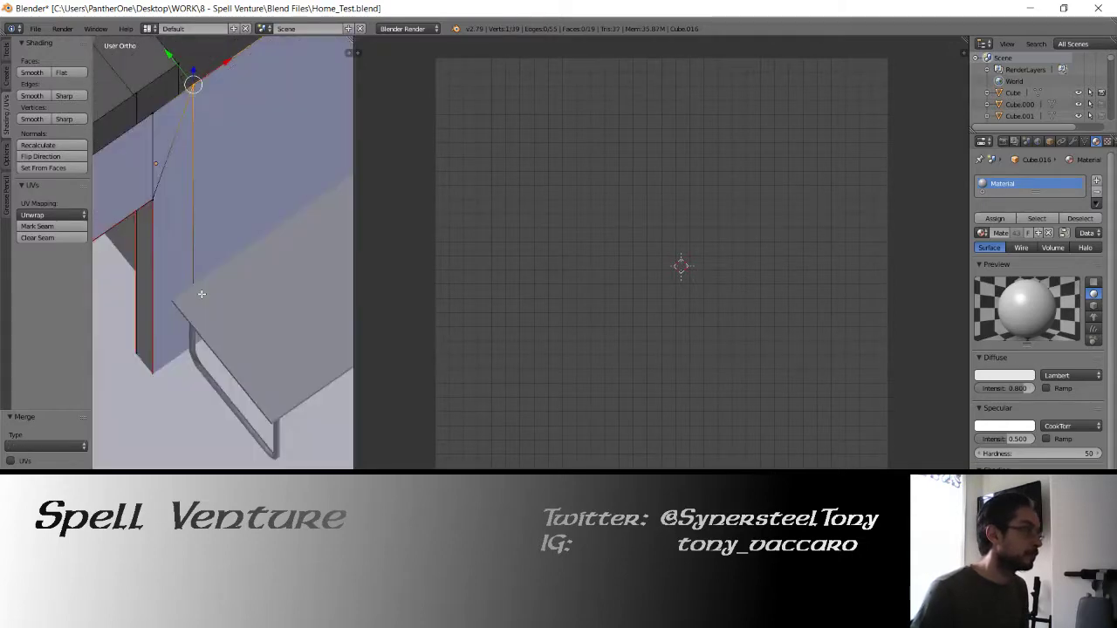
pyautogui.scroll(-1, 202, 294)
pyautogui.press('z')
pyautogui.rightClick(200, 340)
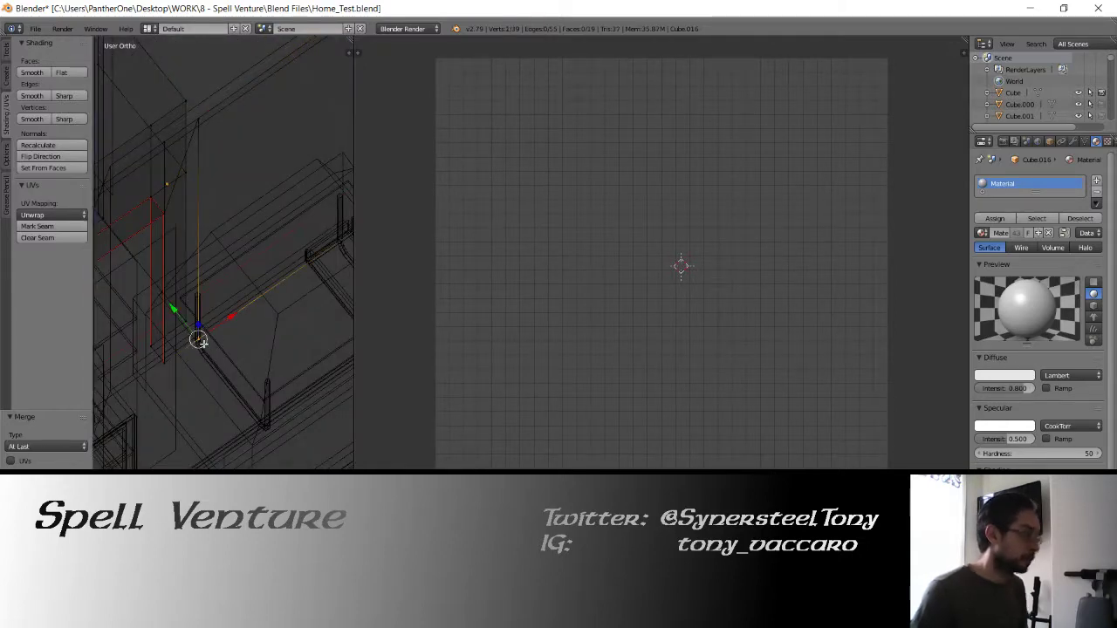
pyautogui.hotkey('alt', 'm')
pyautogui.click(175, 357)
pyautogui.scroll(2, 210, 241)
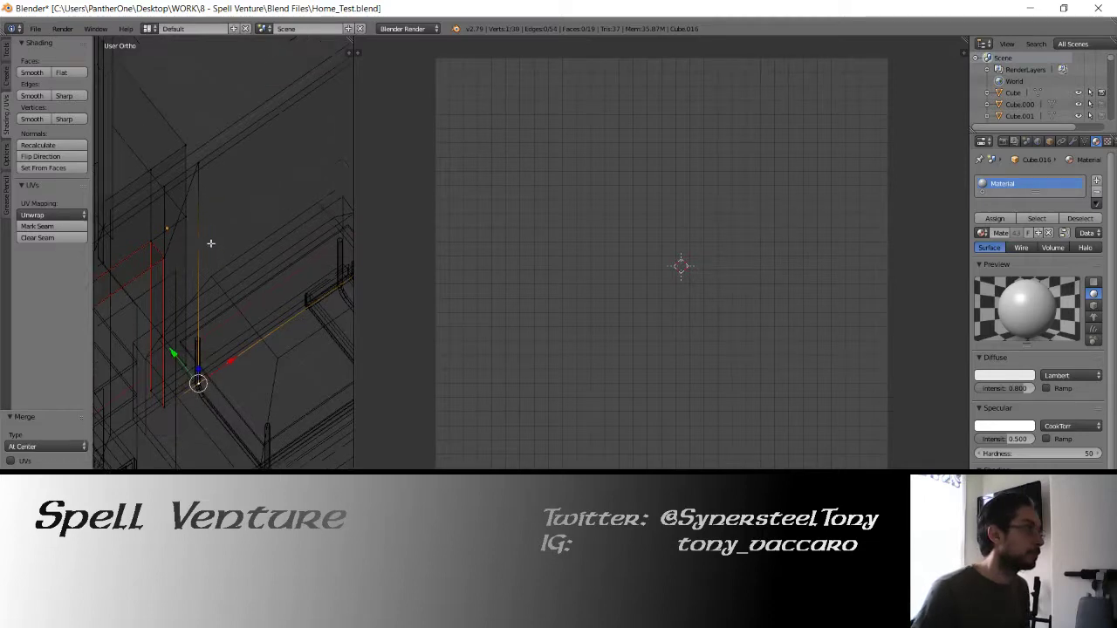
# Check the wall from the other end, select the whole mesh and unwrap it again.
pyautogui.press('z')
pyautogui.moveTo(207, 247); pyautogui.dragTo(347, 246, button='middle')
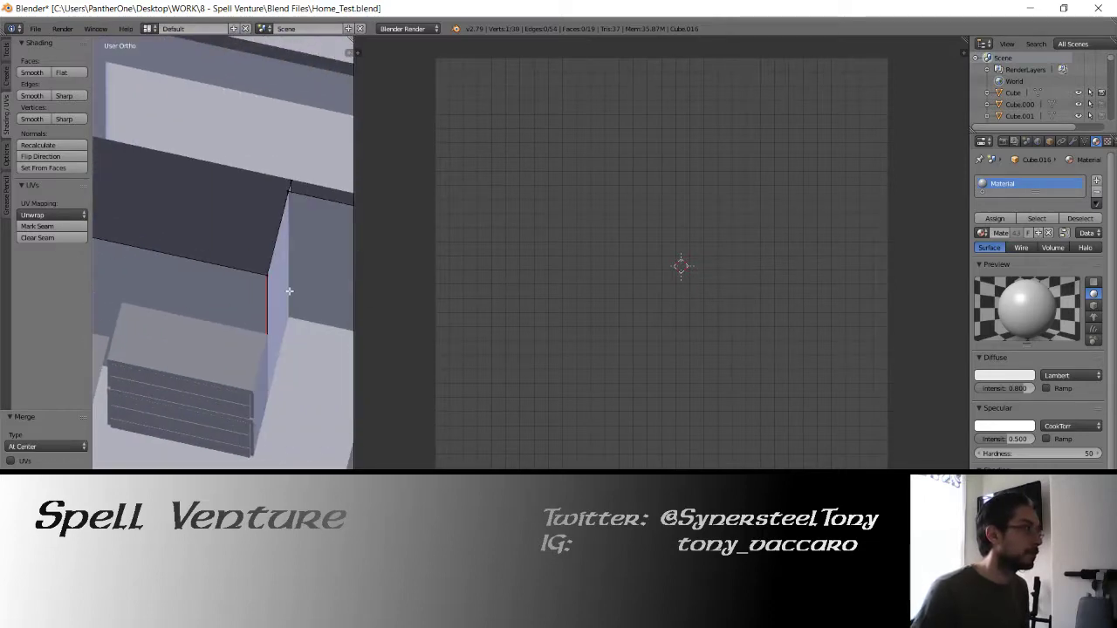
pyautogui.moveTo(289, 291); pyautogui.dragTo(243, 280, button='middle')
pyautogui.press('a')
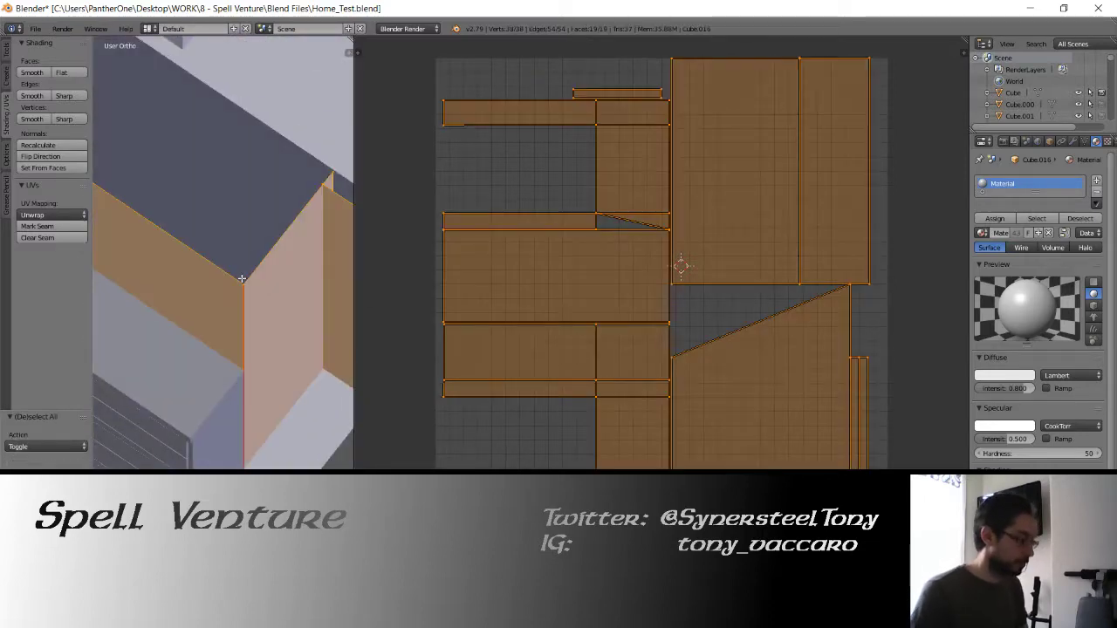
pyautogui.press('u')
pyautogui.click(242, 279)
# Rotate the doorway UV island and its attached narrow strip 90 degrees and align them with the top edge of the UV space.
pyautogui.press('l')
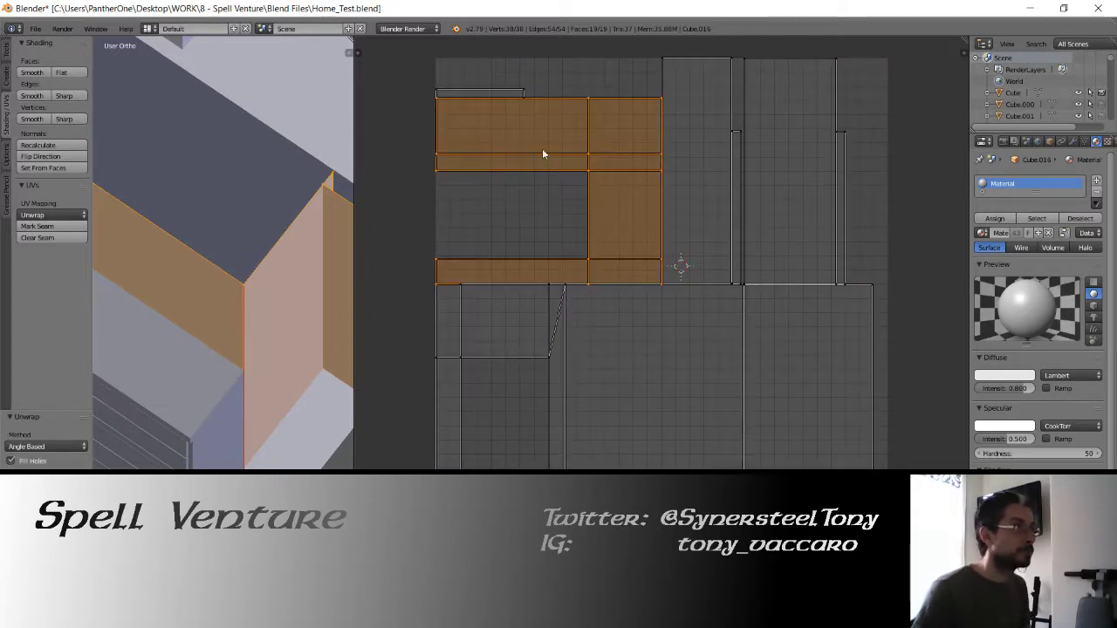
pyautogui.write('r90')
pyautogui.press('Return')
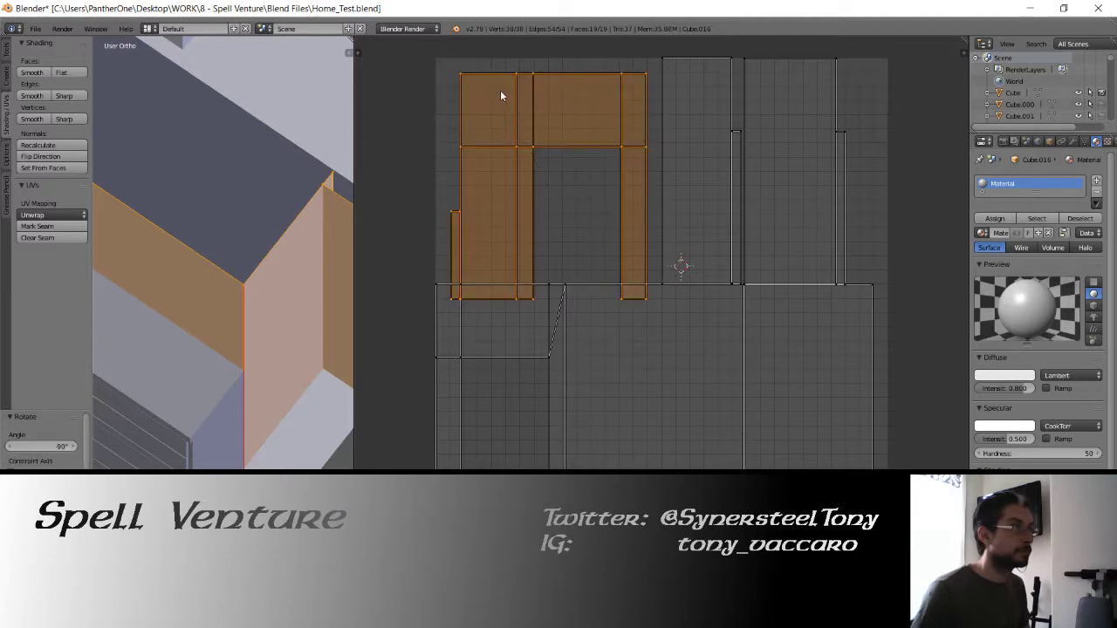
pyautogui.press('g')
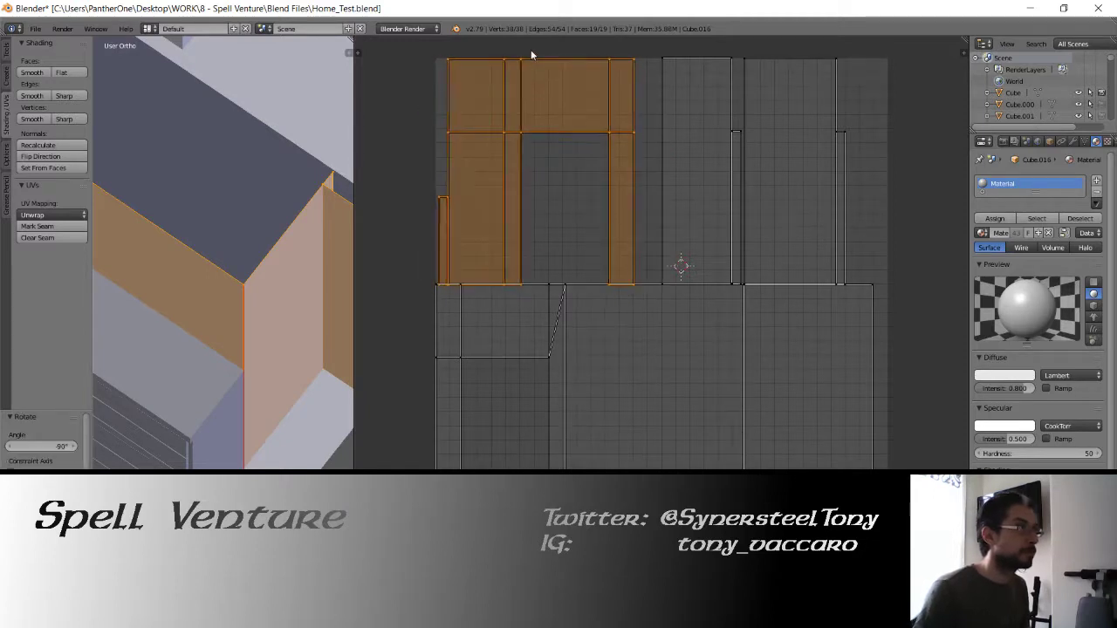
pyautogui.click(538, 48)
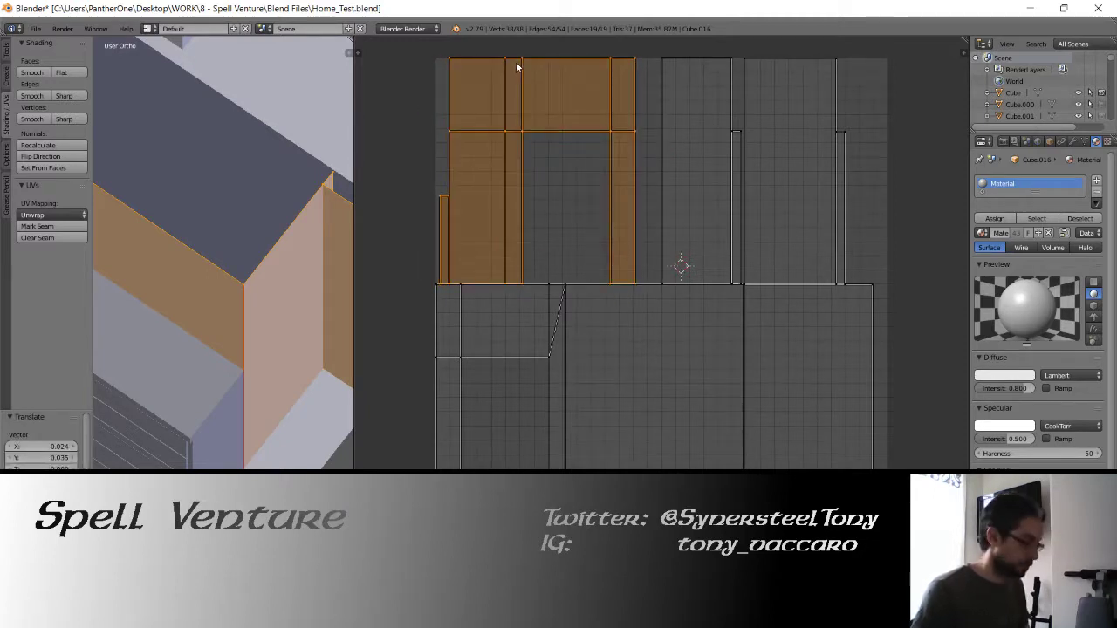
pyautogui.press('g')
pyautogui.click(516, 74)
# Leave edit mode and save over Home_Test.blend.
pyautogui.moveTo(602, 147); pyautogui.dragTo(537, 187, button='middle')
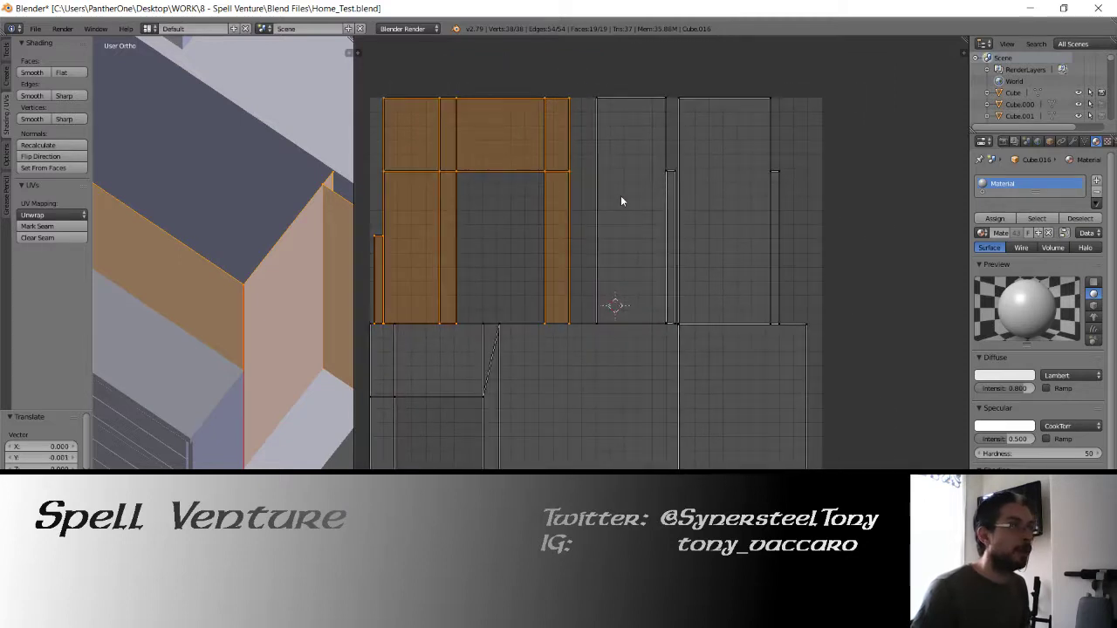
pyautogui.moveTo(548, 309); pyautogui.dragTo(596, 289, button='middle')
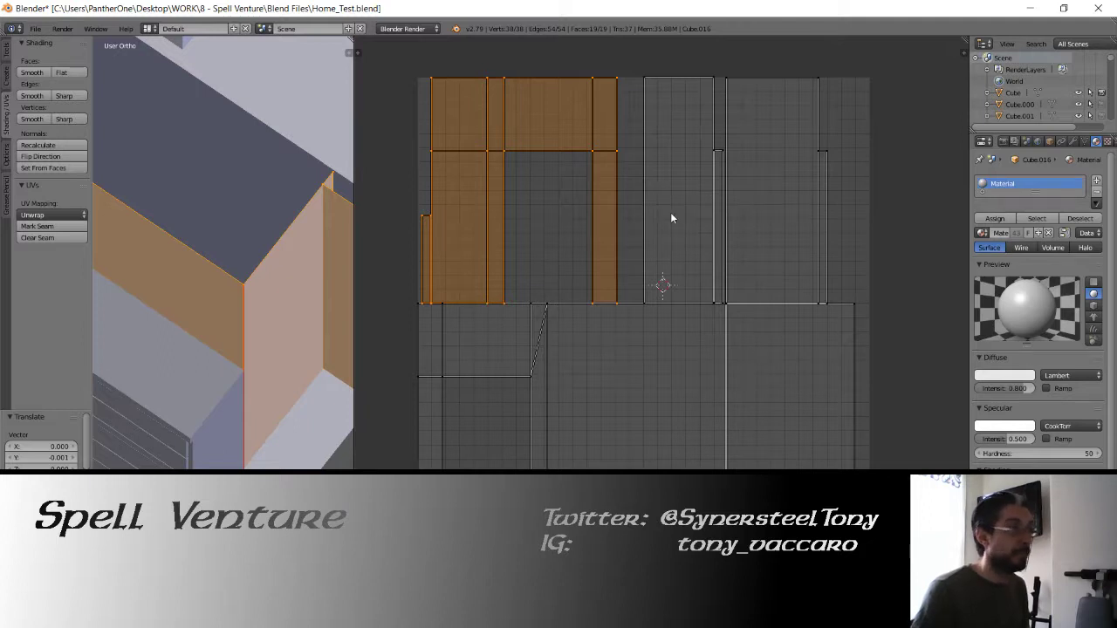
pyautogui.press('Tab')
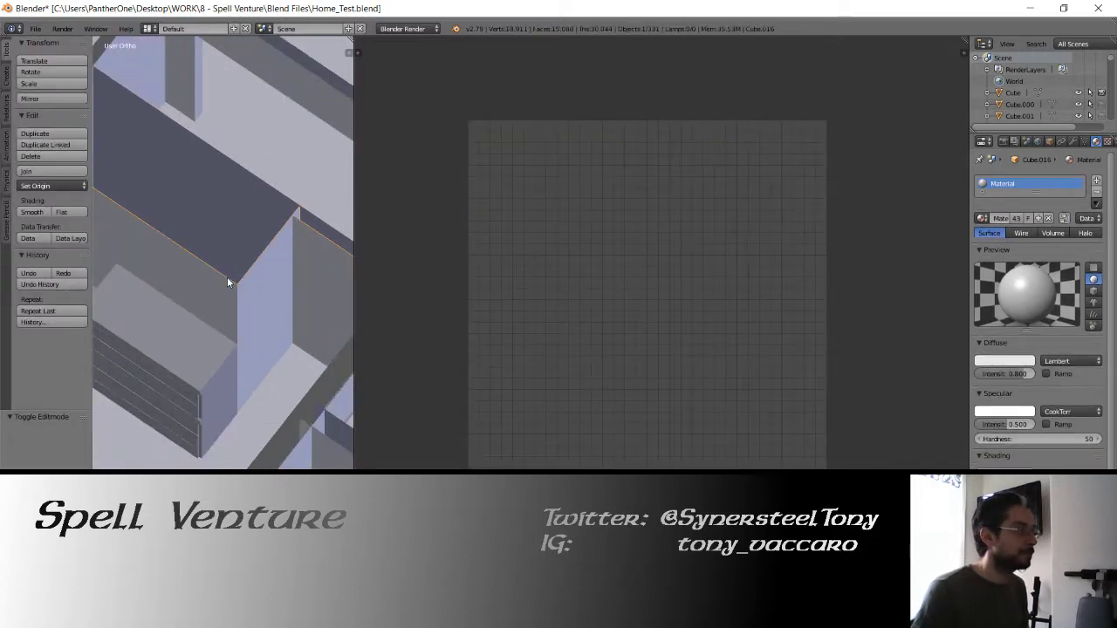
pyautogui.hotkey('ctrl', 's')
pyautogui.click(229, 277)
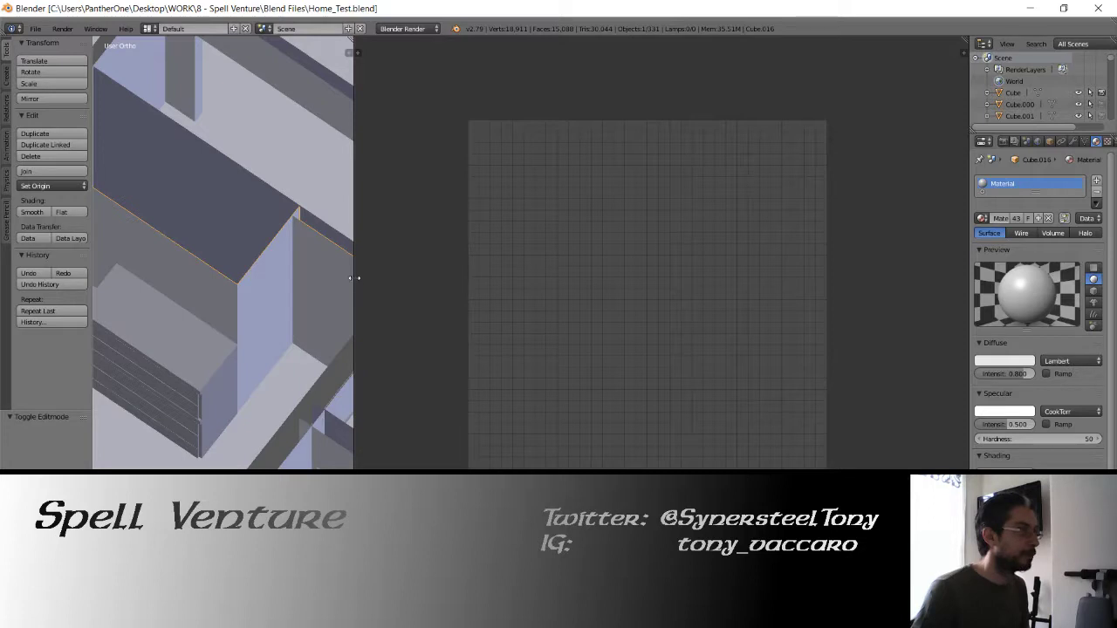
# Enlarge the 3D view, add the adjoining interior wall to the selection and set both walls' origins to the 3D cursor.
pyautogui.moveTo(353, 279); pyautogui.dragTo(625, 281)
pyautogui.keyDown('shift'); pyautogui.scroll(4, 340, 244); pyautogui.keyUp('shift')
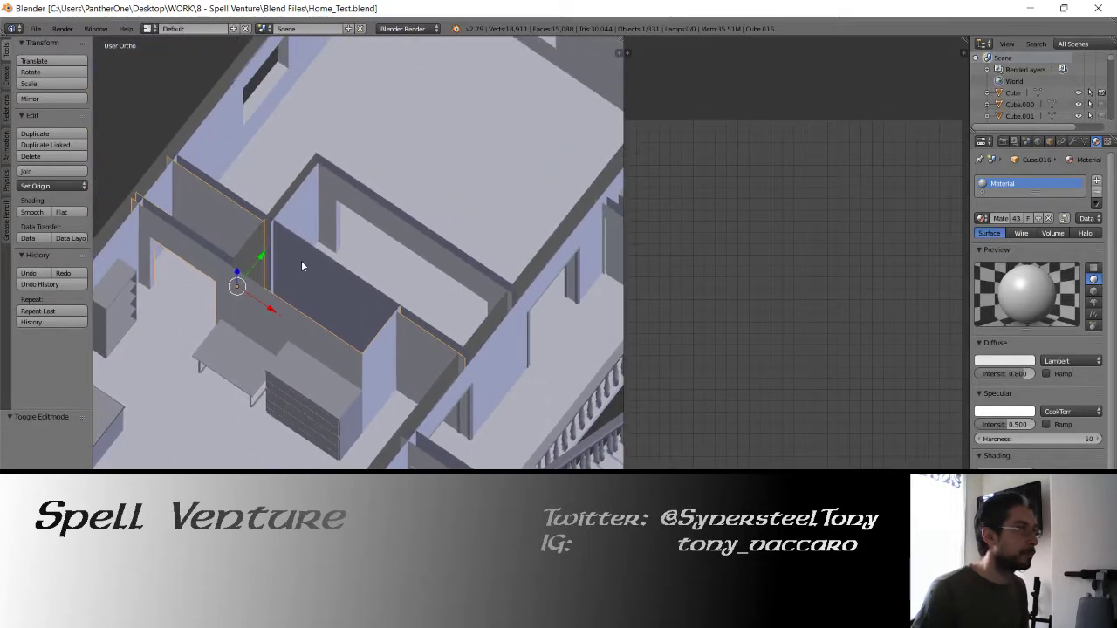
pyautogui.keyDown('shift'); pyautogui.click(301, 262); pyautogui.keyUp('shift')
pyautogui.click(39, 186)
pyautogui.click(62, 227)
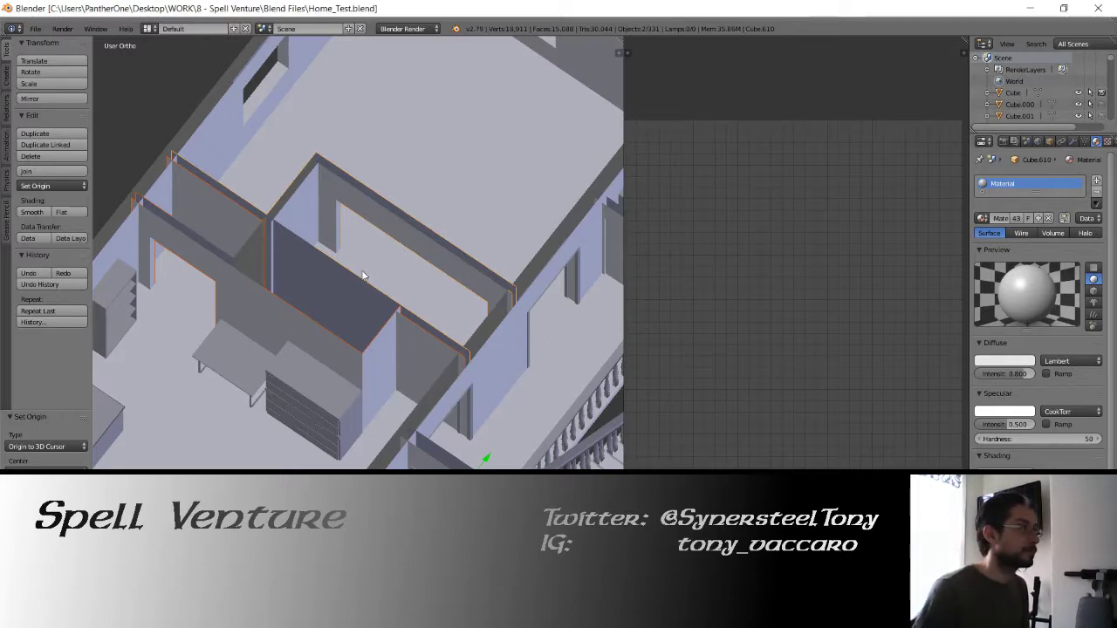
# Set both walls' origins to their geometry, and clear the location of the doorway wall.
pyautogui.moveTo(364, 275); pyautogui.dragTo(317, 310, button='middle')
pyautogui.scroll(3, 383, 270)
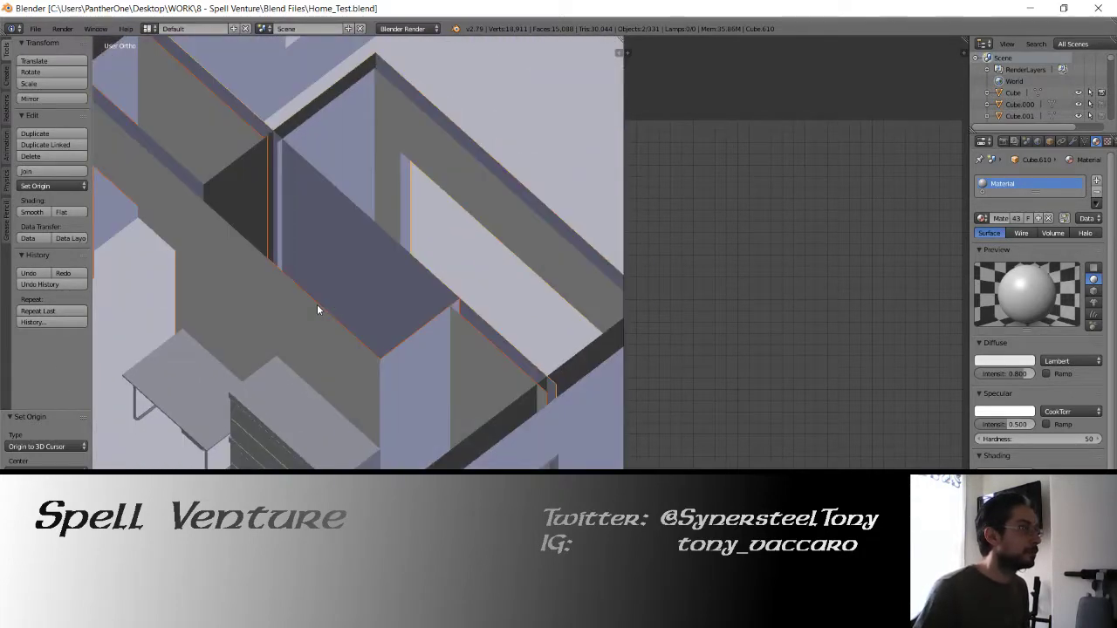
pyautogui.click(51, 187)
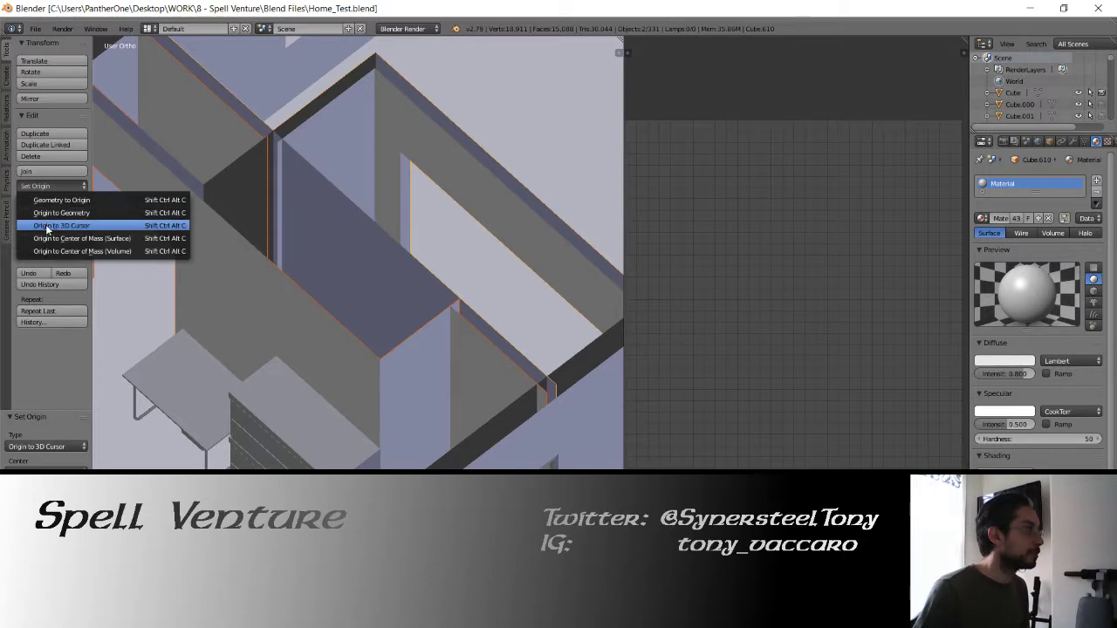
pyautogui.click(48, 214)
pyautogui.click(51, 187)
pyautogui.click(59, 214)
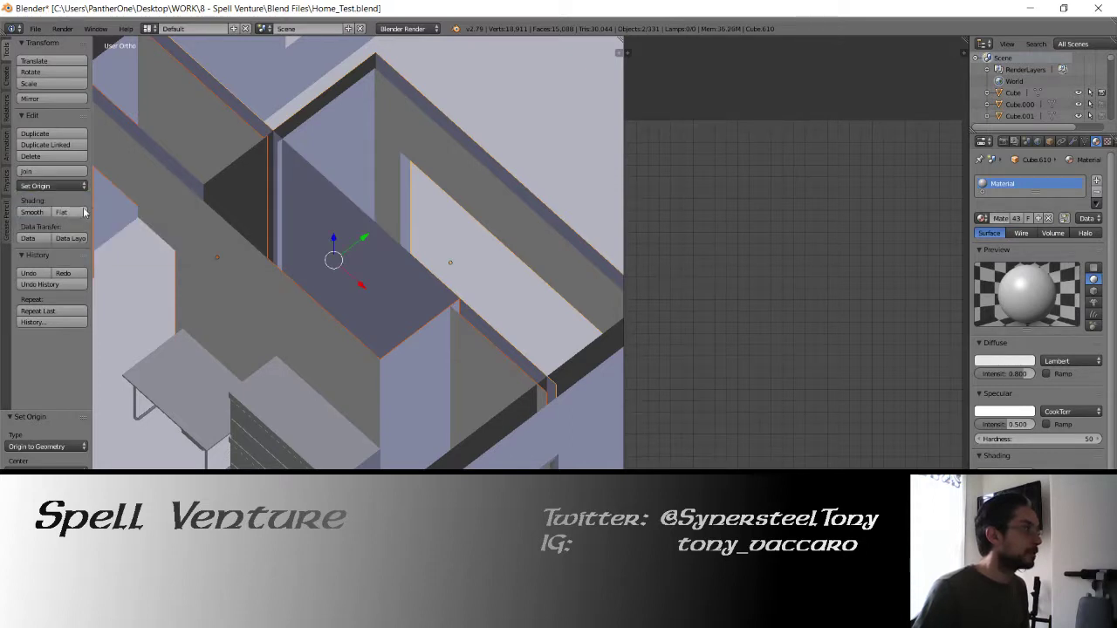
pyautogui.rightClick(292, 315)
pyautogui.hotkey('alt', 'g')
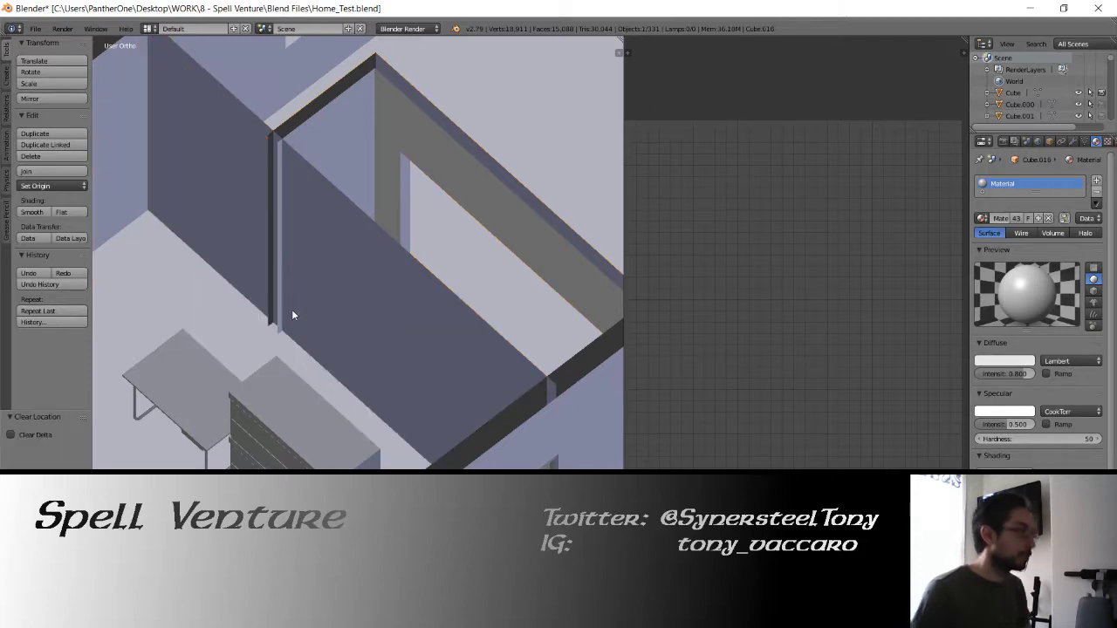
# Export the selected doorway wall to the Home - FBXs folder as wall_in_brother.fbx.
pyautogui.click(35, 28)
pyautogui.moveTo(82, 262)
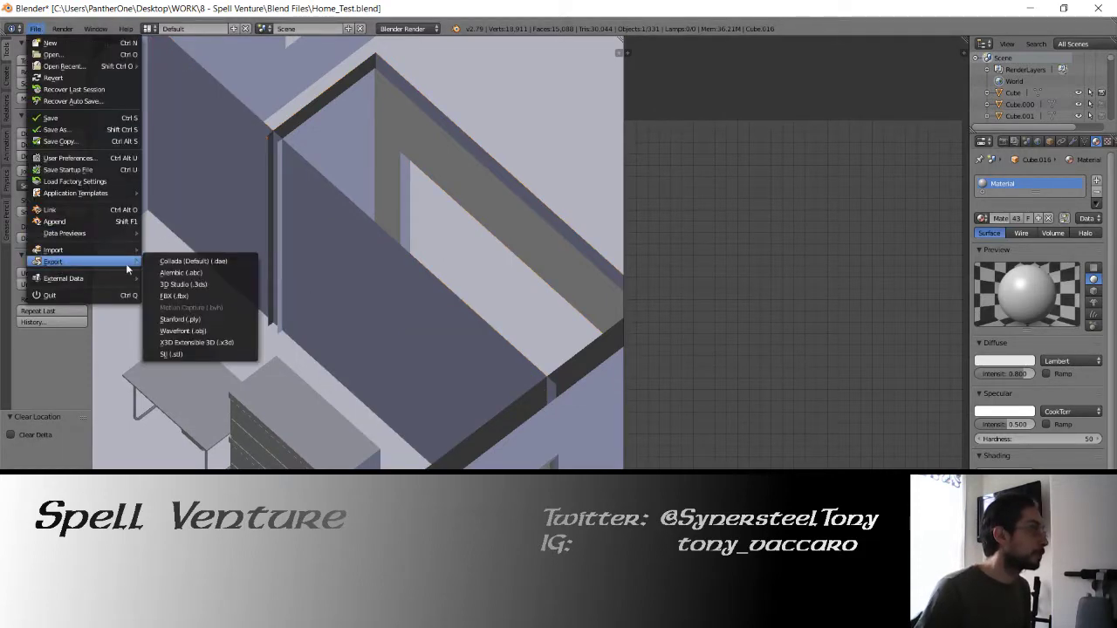
pyautogui.click(179, 296)
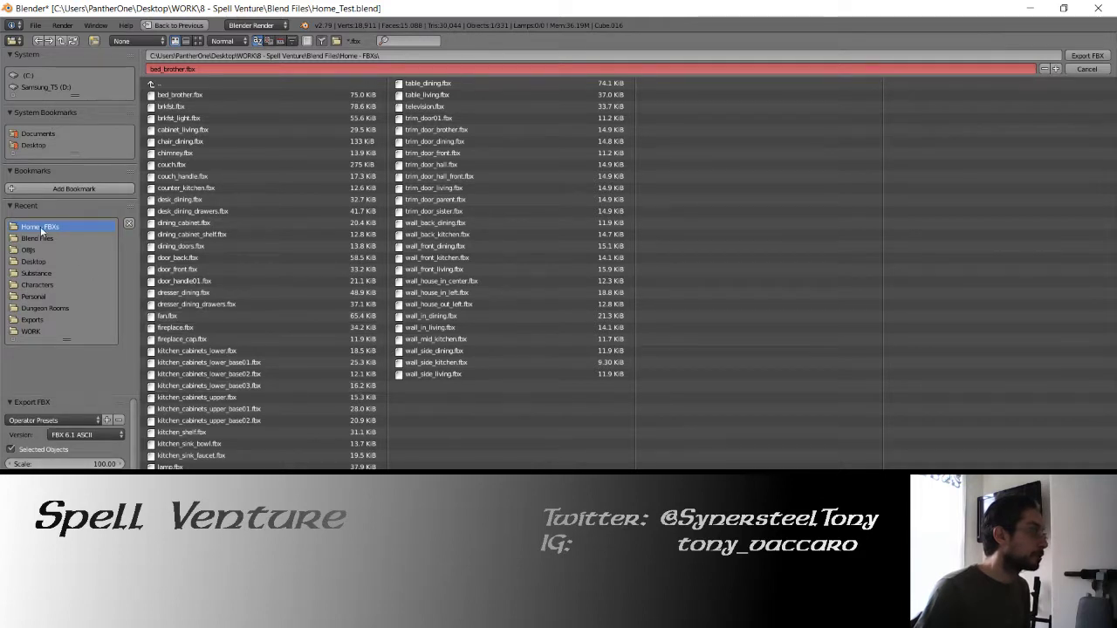
pyautogui.click(434, 317)
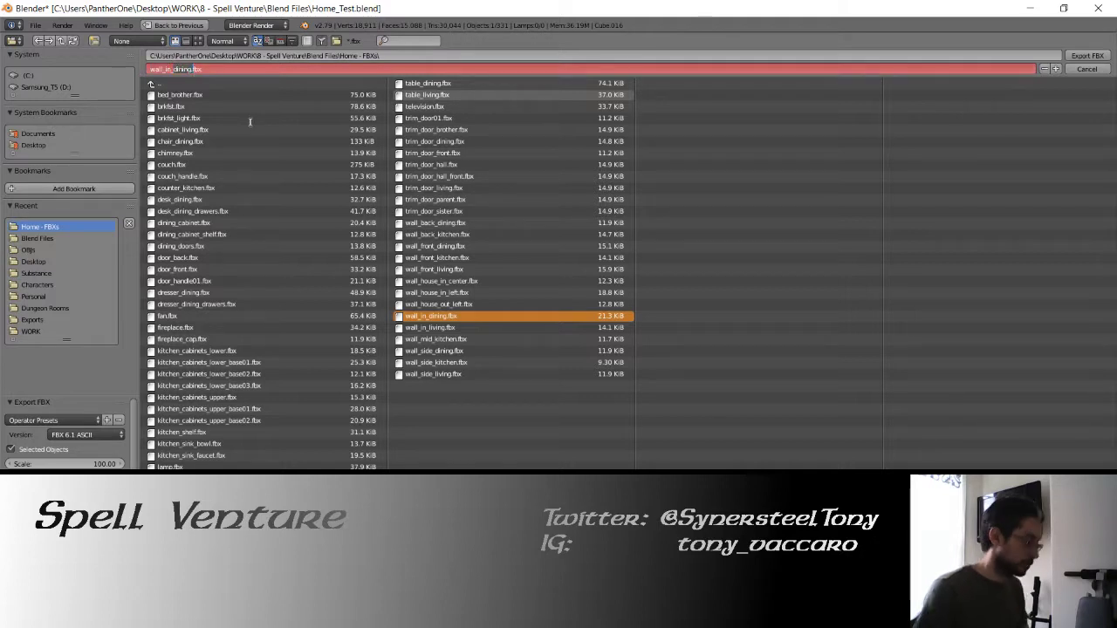
pyautogui.press('Return')
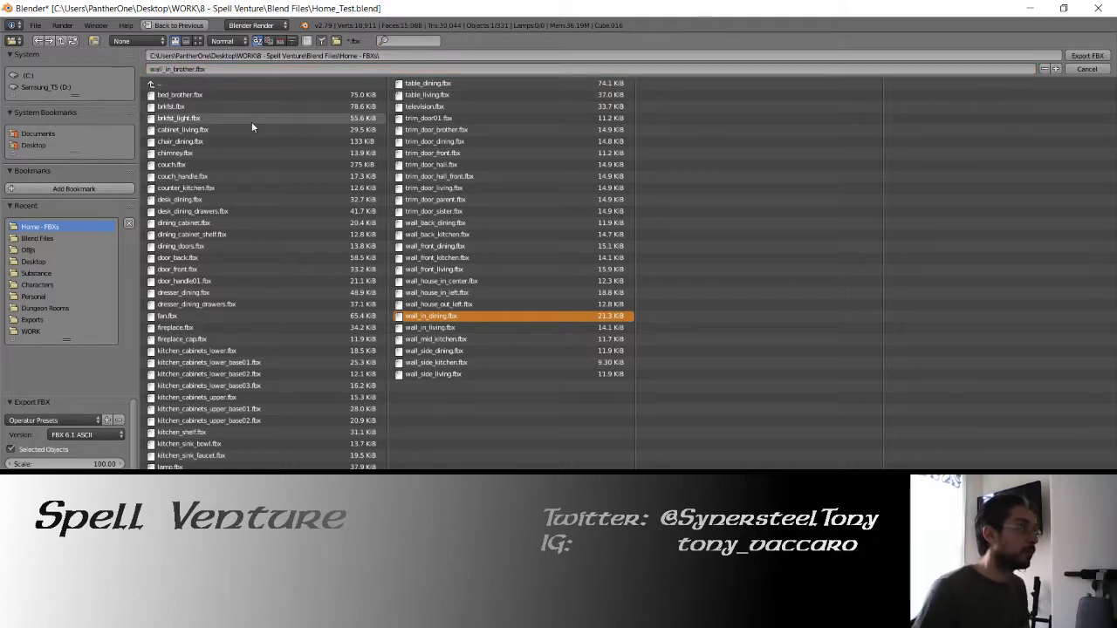
pyautogui.click(1087, 55)
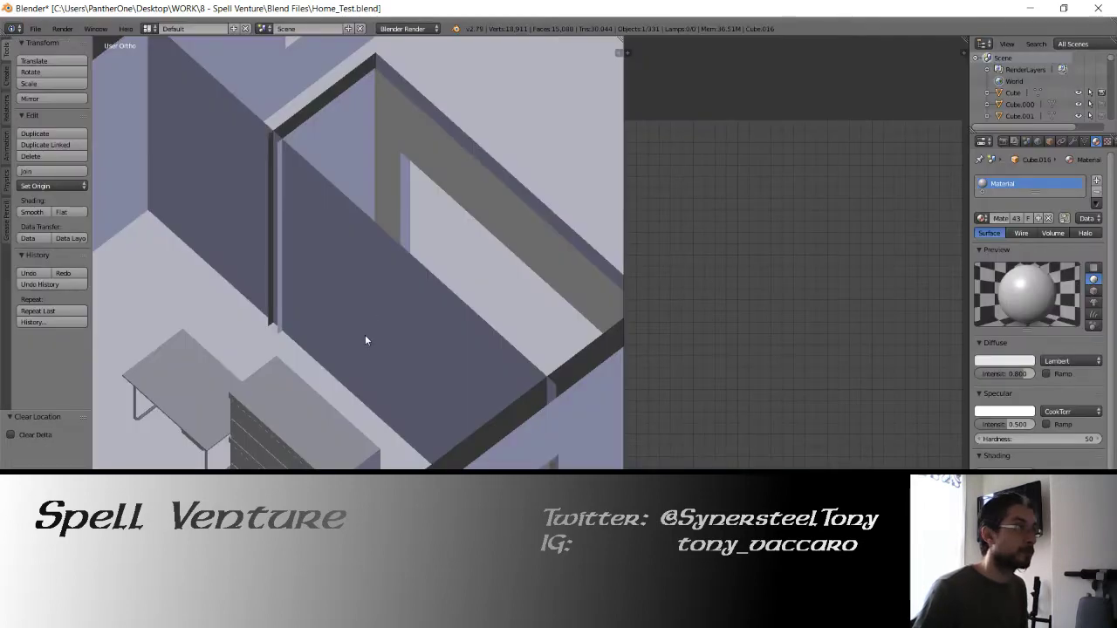
# Select the adjoining interior wall and clear its location.
pyautogui.scroll(-2, 365, 335)
pyautogui.rightClick(380, 259)
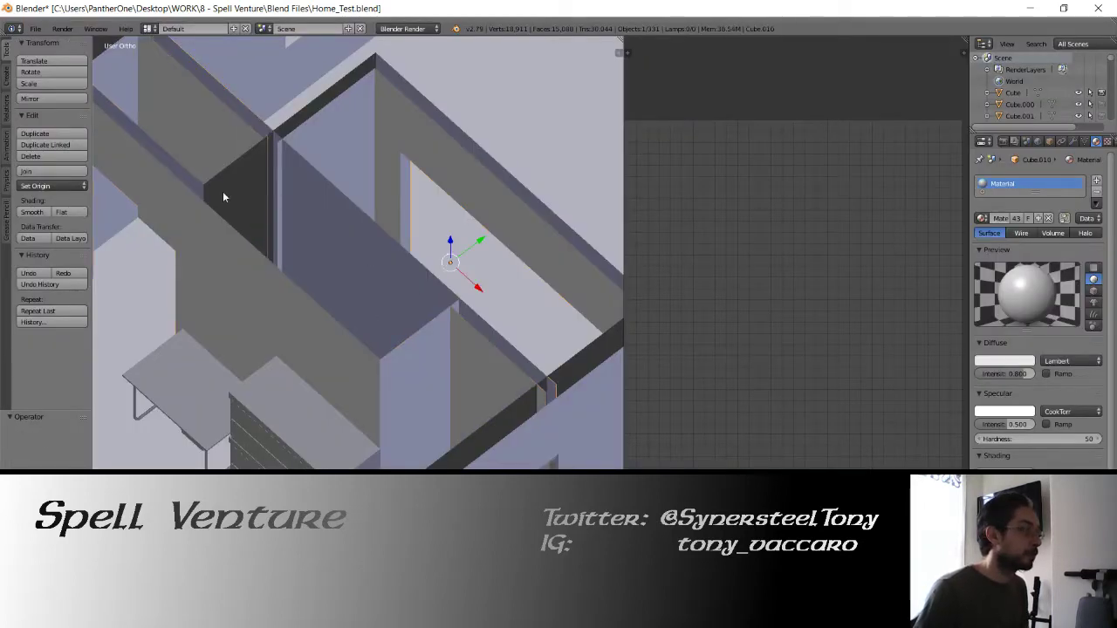
pyautogui.hotkey('alt', 'g')
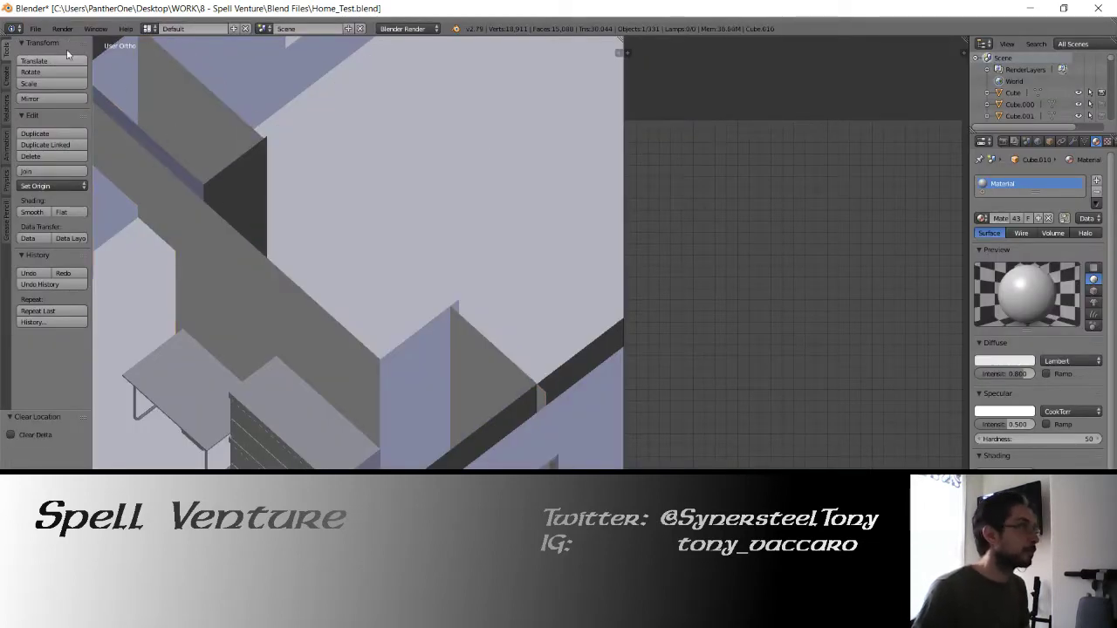
# Export the selected adjoining wall to the Home - FBXs folder as wall_in_parent.fbx.
pyautogui.click(35, 28)
pyautogui.moveTo(68, 261)
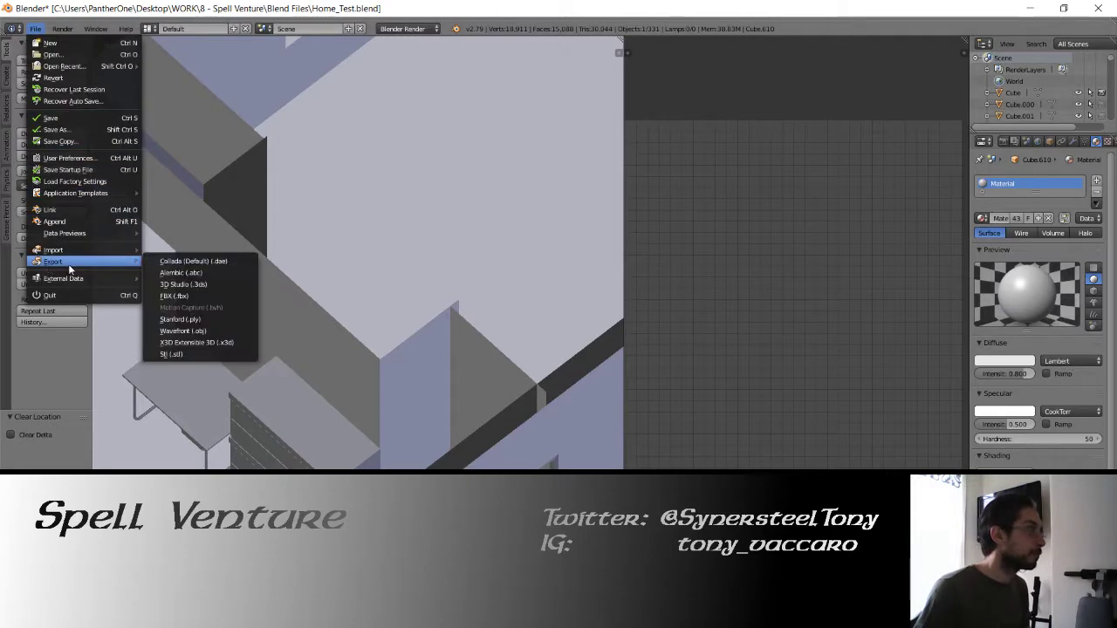
pyautogui.click(183, 296)
pyautogui.click(170, 69)
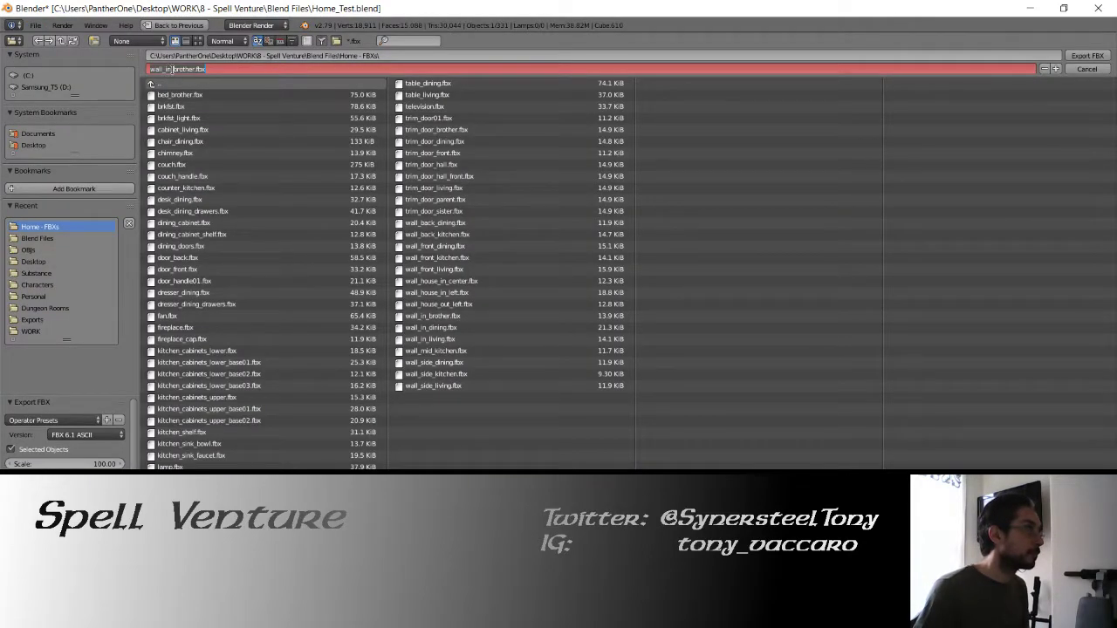
pyautogui.click(183, 69)
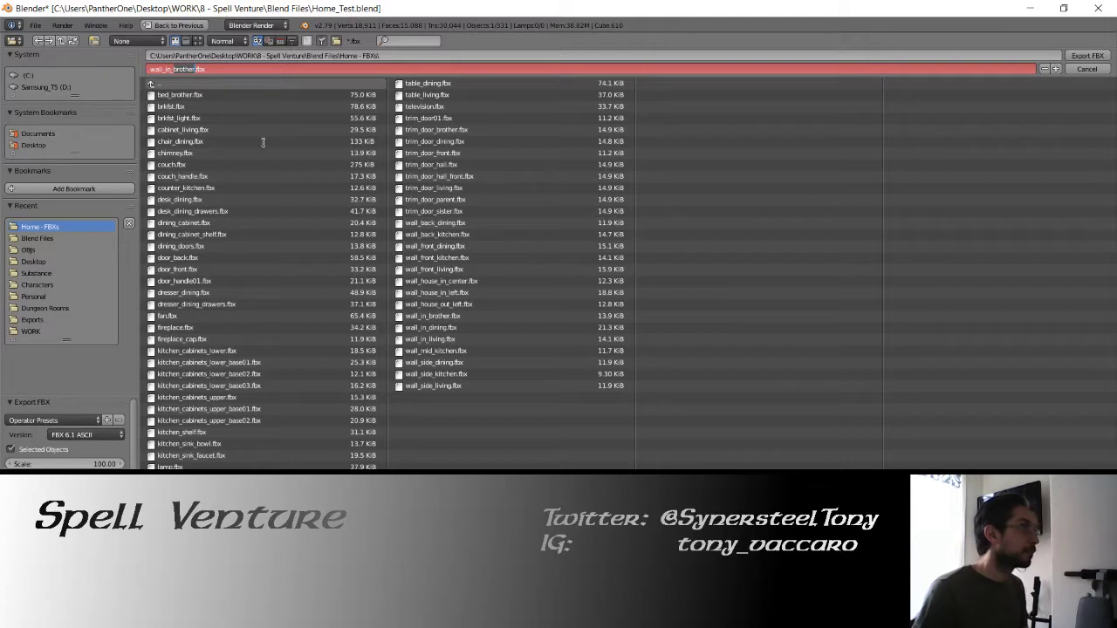
pyautogui.press('BackSpace')
pyautogui.press('BackSpace')
pyautogui.press('BackSpace')
pyautogui.press('BackSpace')
pyautogui.press('BackSpace')
pyautogui.press('BackSpace')
pyautogui.press('BackSpace')
pyautogui.write('parent')
pyautogui.press('Return')
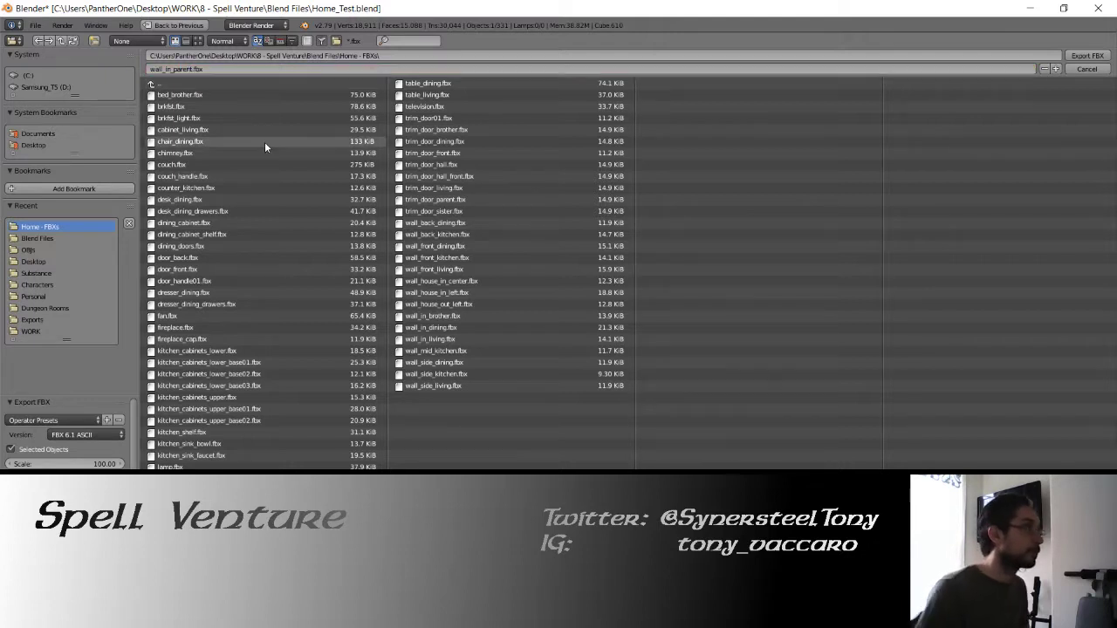
pyautogui.click(1088, 55)
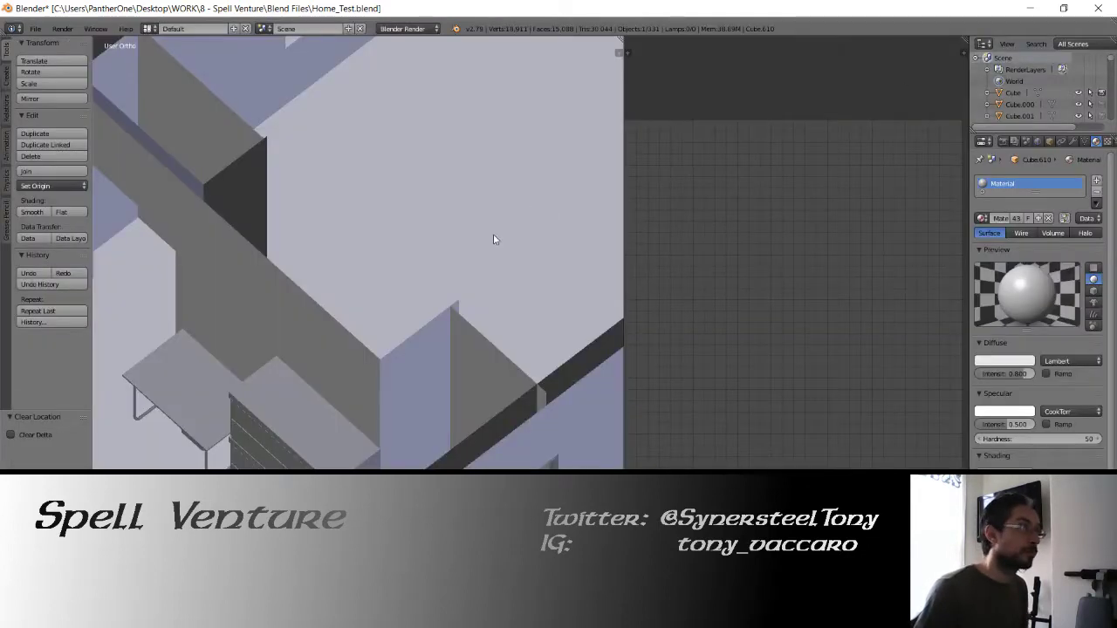
# With both interior walls back in place and selected, set their origins to the 3D cursor and save over Home_Test.blend.
pyautogui.hotkey('ctrl', 's')
pyautogui.click(458, 247)
pyautogui.rightClick(297, 304)
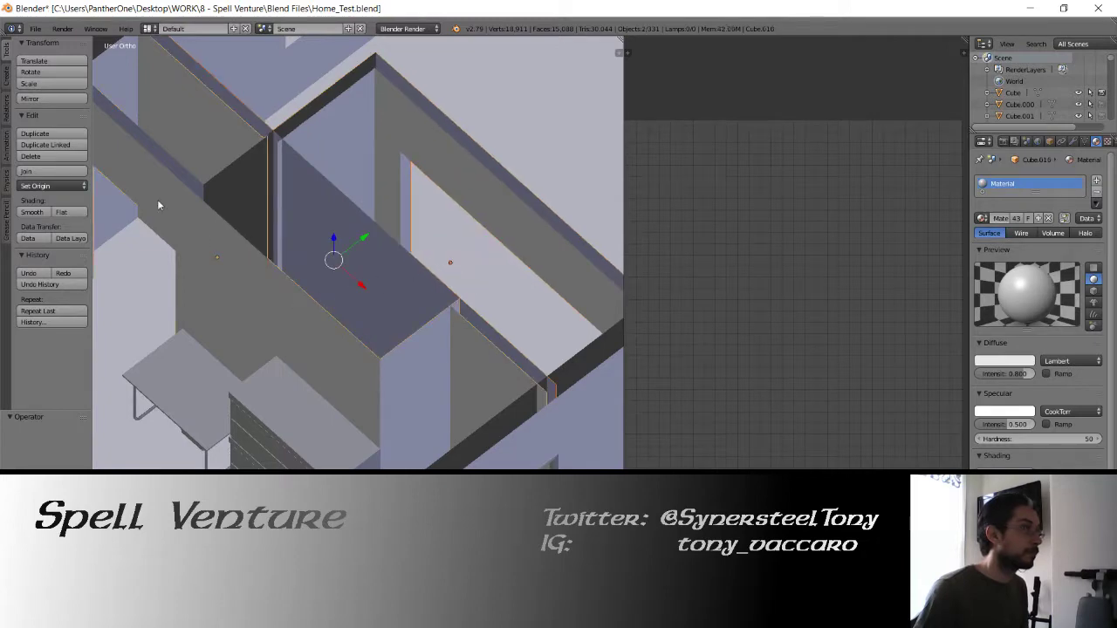
pyautogui.click(44, 187)
pyautogui.click(56, 226)
pyautogui.hotkey('ctrl', 's')
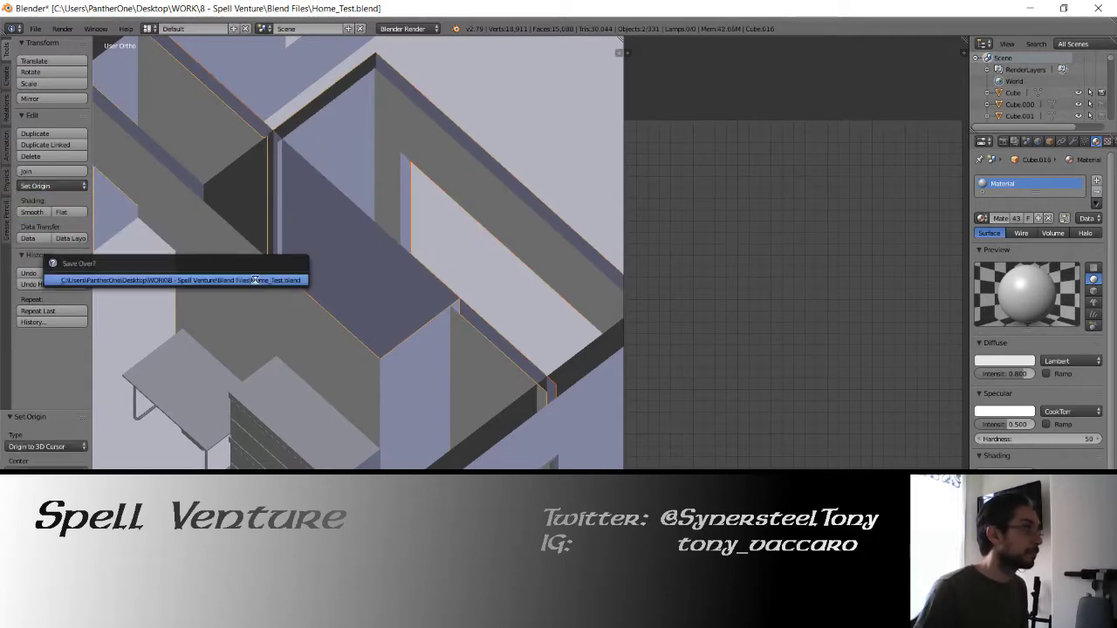
# Save the scene over the existing Home_Test.blend and select the wall shelf unit together with the desk body.
pyautogui.click(253, 280)
pyautogui.scroll(-4, 398, 270)
pyautogui.moveTo(375, 331)
pyautogui.mouseDown(button='middle')
pyautogui.moveTo(345, 372)
pyautogui.moveTo(488, 351)
pyautogui.moveTo(242, 344)
pyautogui.moveTo(411, 329)
pyautogui.moveTo(303, 341)
pyautogui.moveTo(366, 349)
pyautogui.moveTo(308, 348)
pyautogui.moveTo(242, 235)
pyautogui.moveTo(262, 278)
pyautogui.mouseUp(button='middle')
pyautogui.rightClick(243, 235)
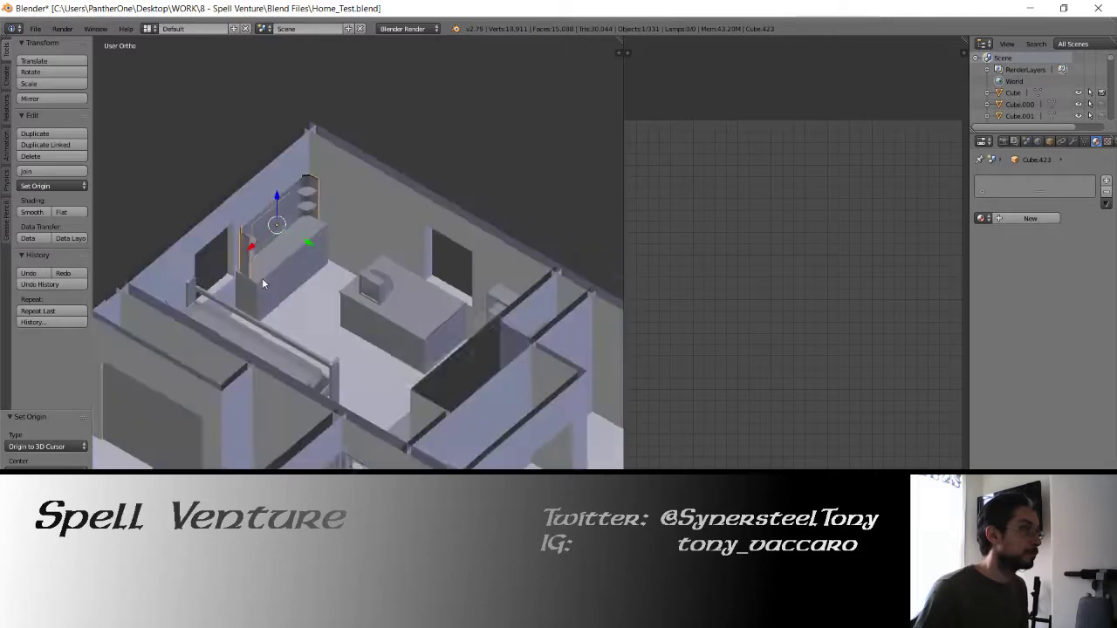
pyautogui.press('z')
pyautogui.rightClick(320, 265)
pyautogui.scroll(4, 321, 265)
pyautogui.press('z')
pyautogui.rightClick(360, 353)
pyautogui.press('z')
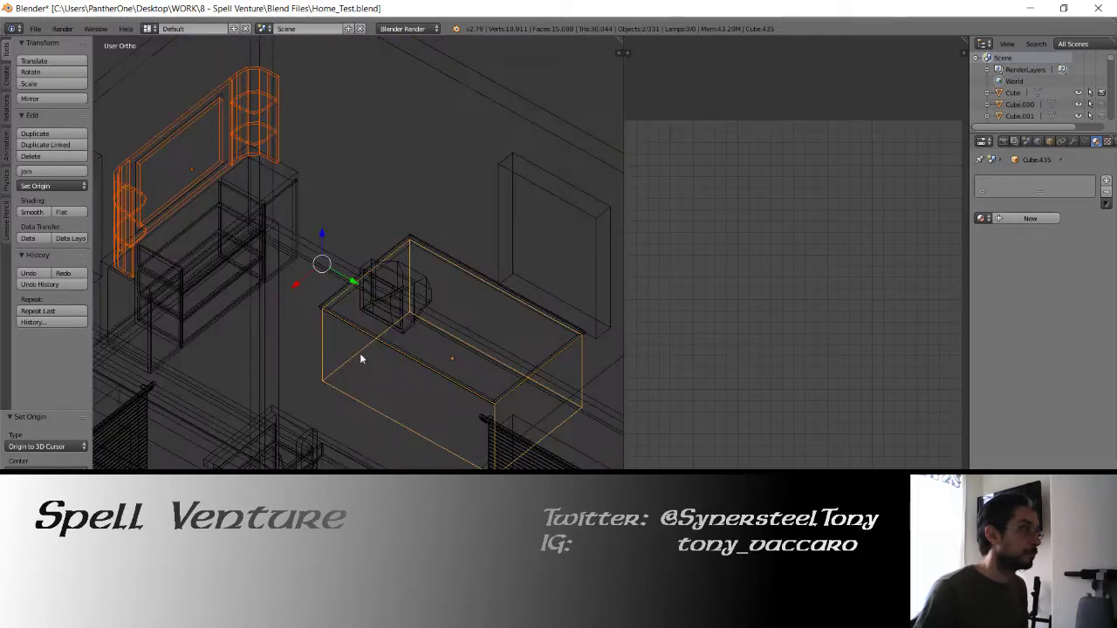
# Select only the desk body, move it to layer 2 and display it there in isolation.
pyautogui.press('z')
pyautogui.press('Tab')
pyautogui.press('Tab')
pyautogui.rightClick(357, 371)
pyautogui.press('z')
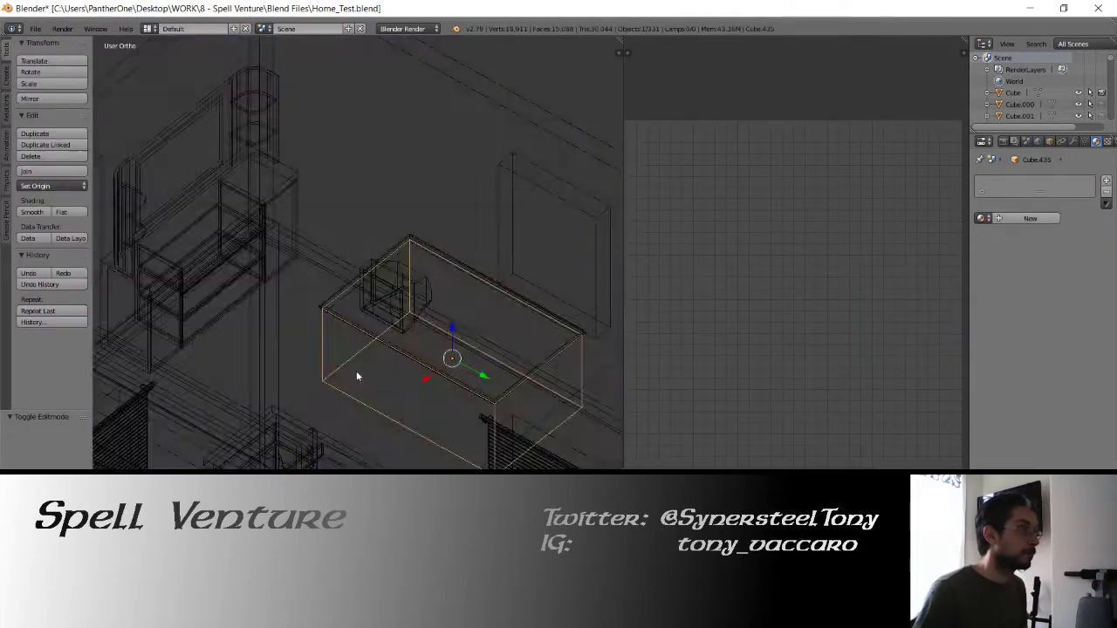
pyautogui.press('z')
pyautogui.press('m')
pyautogui.hotkey('shift', 'h')
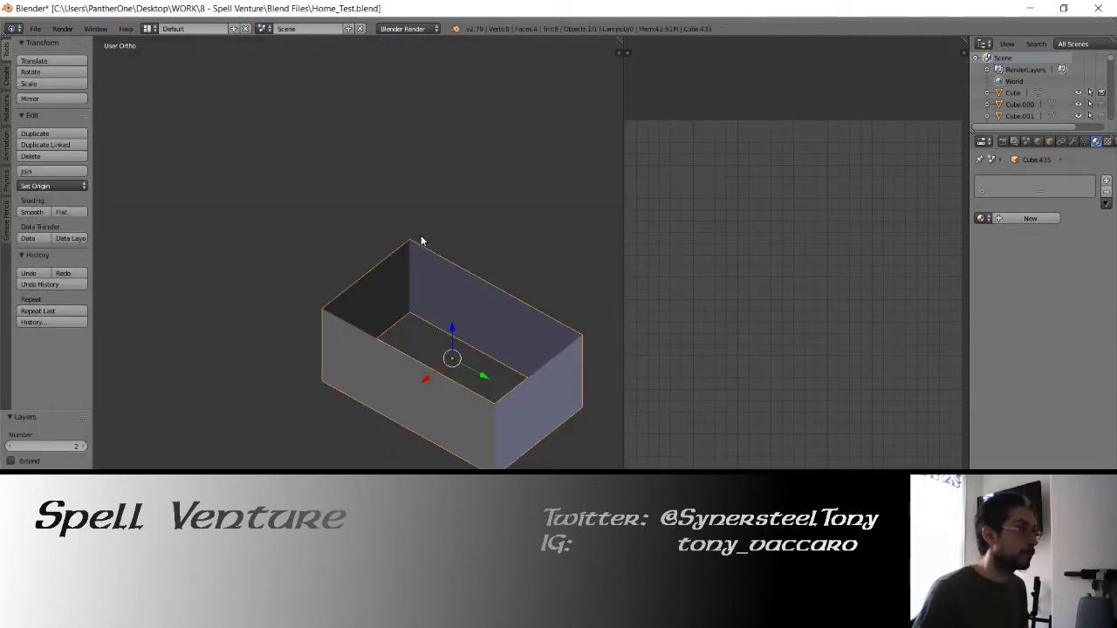
# Delete the lower edge of the desk body's back panel so that panel is removed.
pyautogui.press('Tab')
pyautogui.rightClick(477, 347)
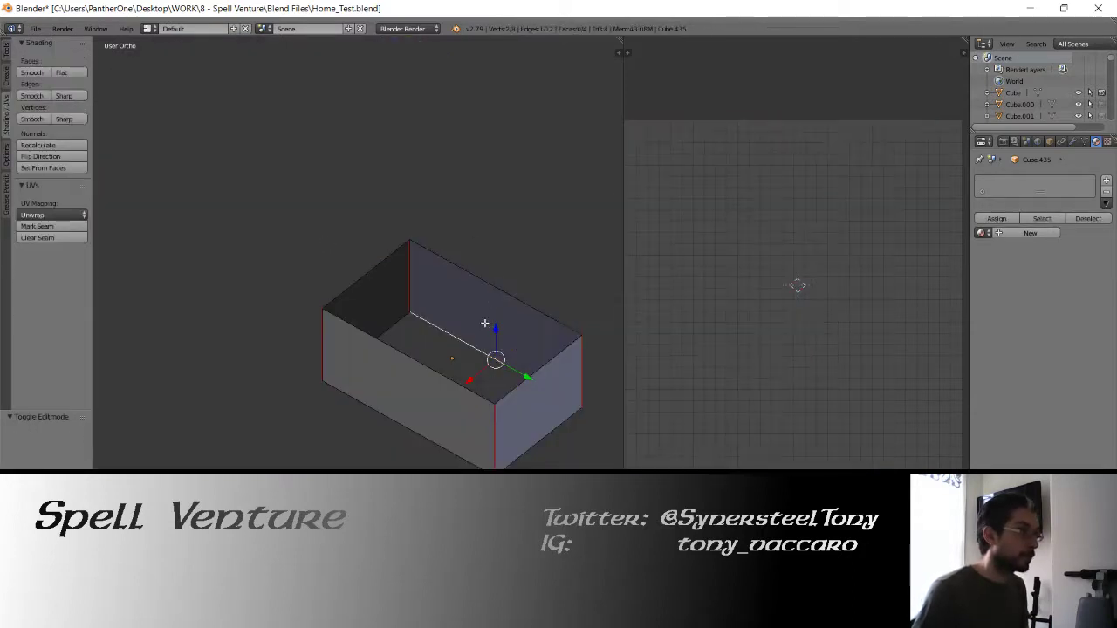
pyautogui.press('x')
pyautogui.click(498, 302)
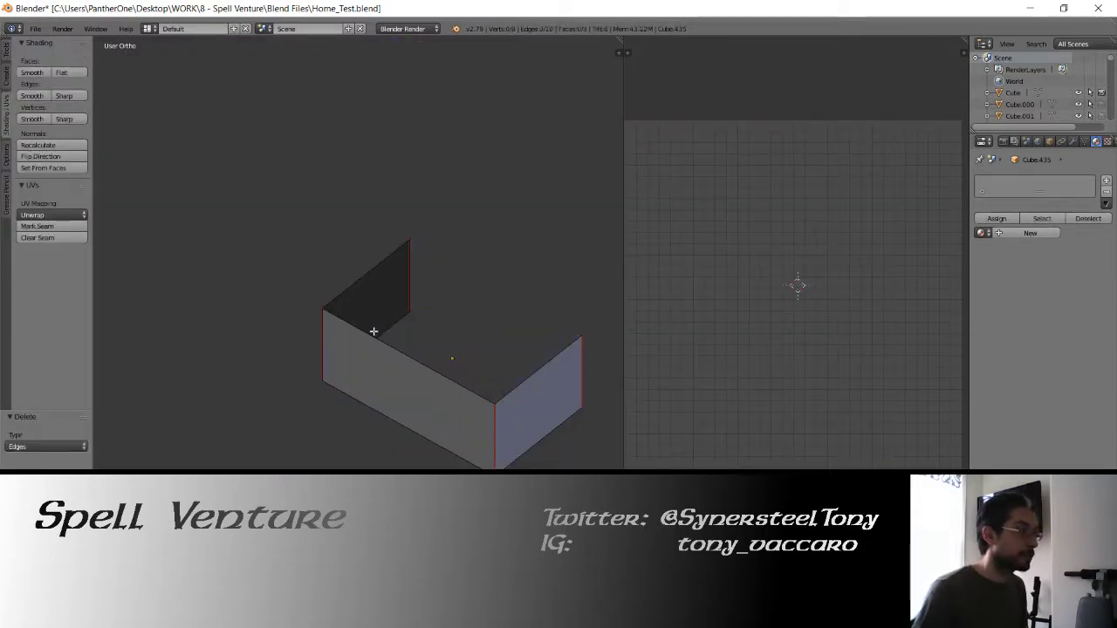
pyautogui.press('Tab')
pyautogui.press('Tab')
pyautogui.press('a')
pyautogui.press('Tab')
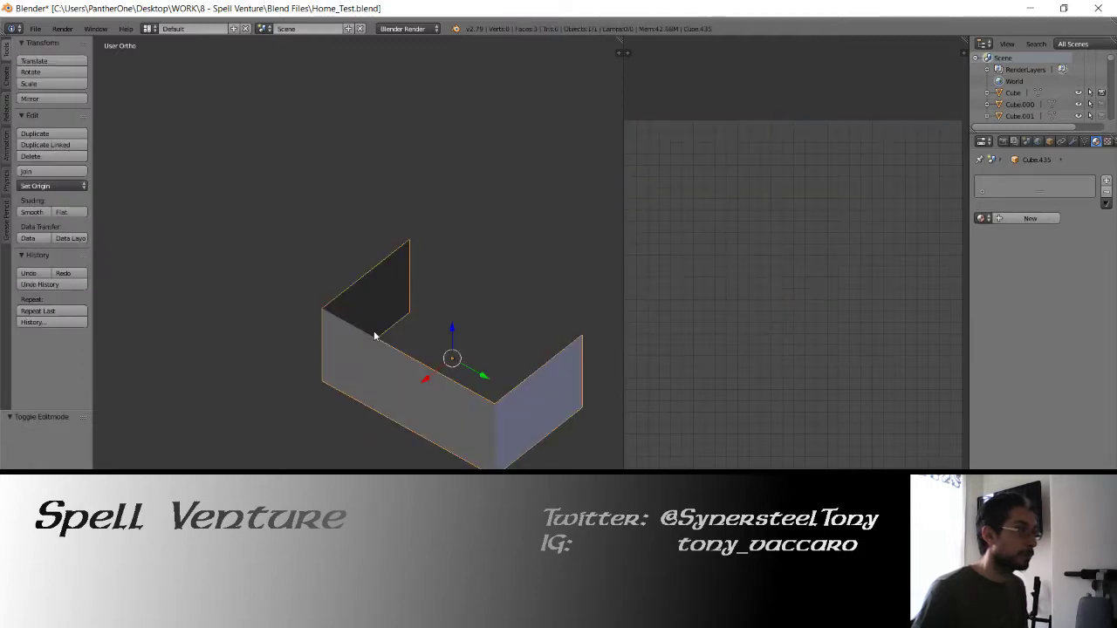
# Move the desk body back to layer 1 and show that layer with the rest of the house.
pyautogui.scroll(-3, 375, 333)
pyautogui.press('m')
pyautogui.press('1')
pyautogui.press('1')
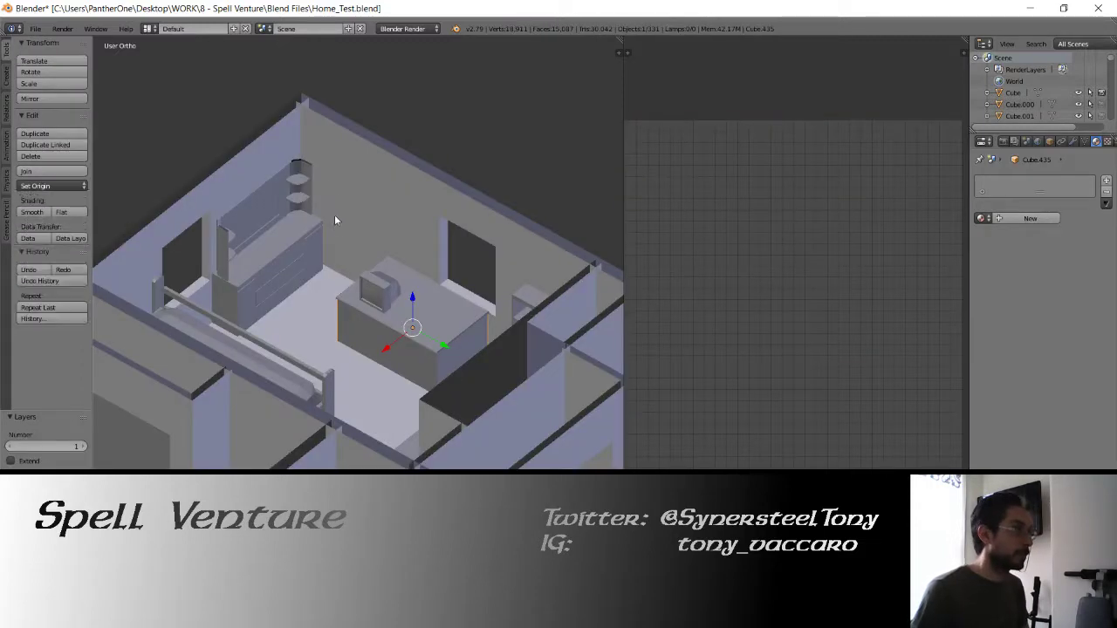
# Join the desk body into the wall shelf unit and set the combined object's origin to its geometry.
pyautogui.keyDown('shift'); pyautogui.rightClick(281, 217); pyautogui.keyUp('shift')
pyautogui.press('z')
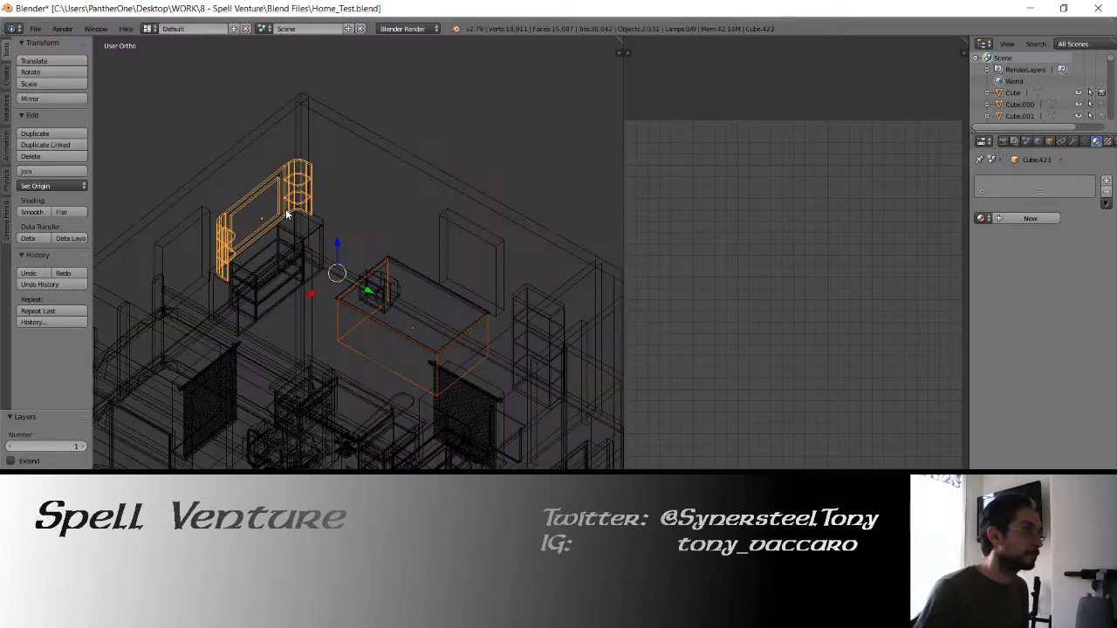
pyautogui.press('z')
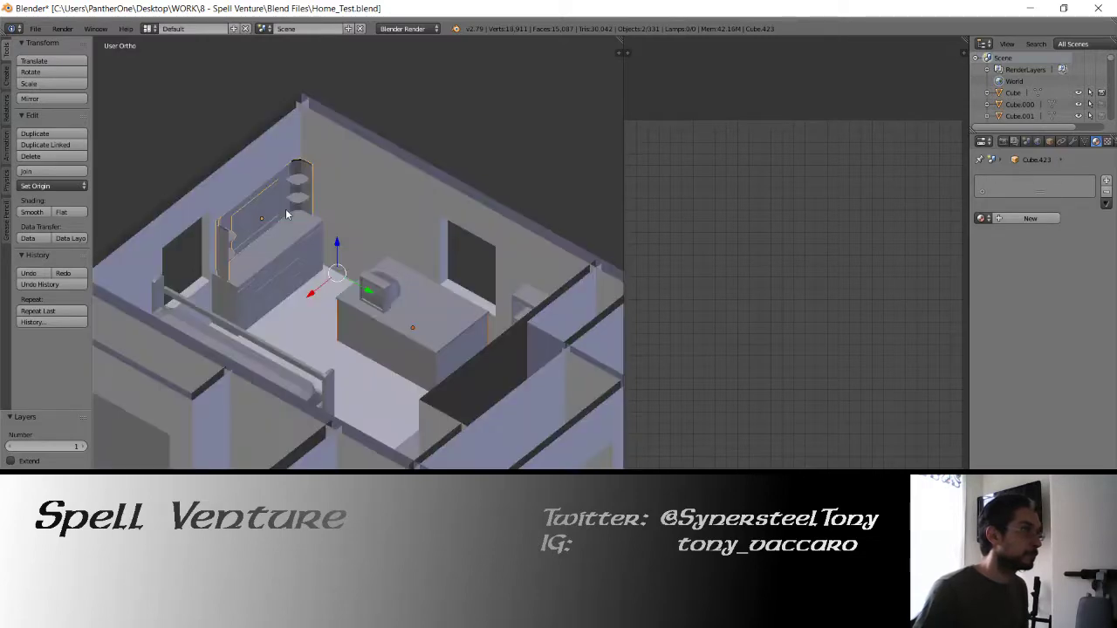
pyautogui.click(40, 171)
pyautogui.press('Tab')
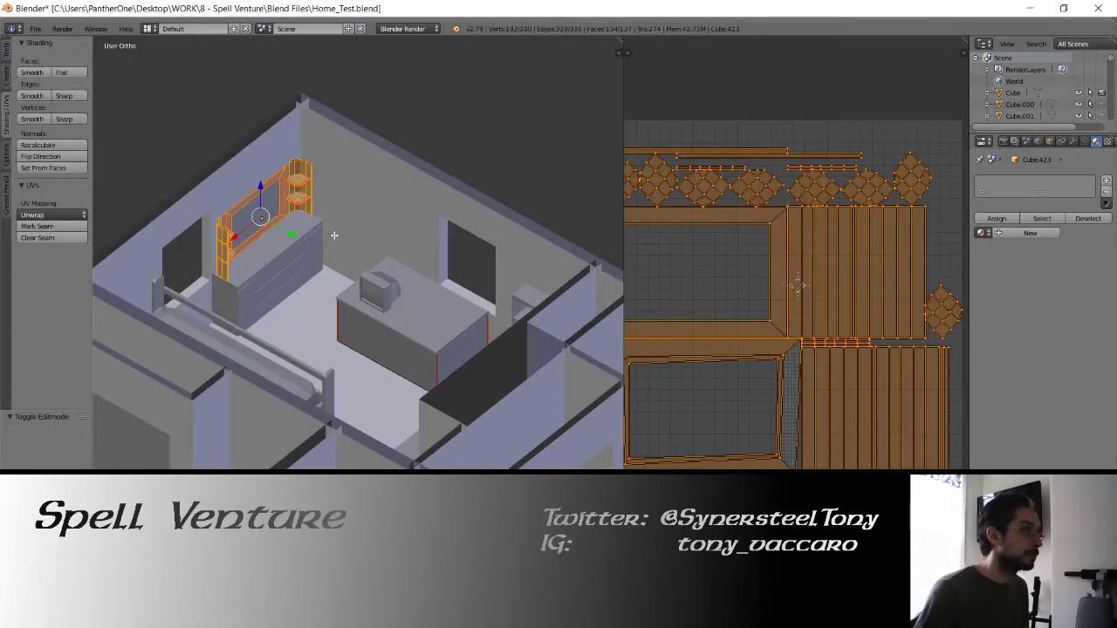
pyautogui.press('Tab')
pyautogui.click(54, 185)
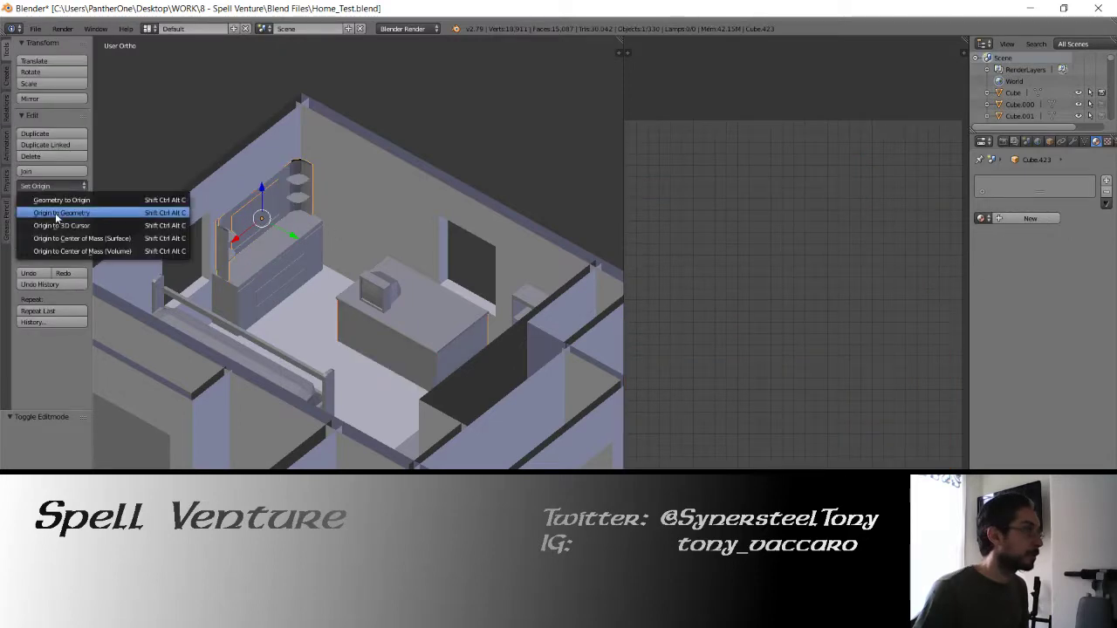
pyautogui.click(54, 211)
# Unwrap all faces of the joined shelf unit and desk body into one UV layout.
pyautogui.scroll(2, 303, 249)
pyautogui.moveTo(305, 250)
pyautogui.mouseDown(button='middle')
pyautogui.moveTo(369, 276)
pyautogui.moveTo(287, 273)
pyautogui.moveTo(304, 257)
pyautogui.mouseUp(button='middle')
pyautogui.press('Tab')
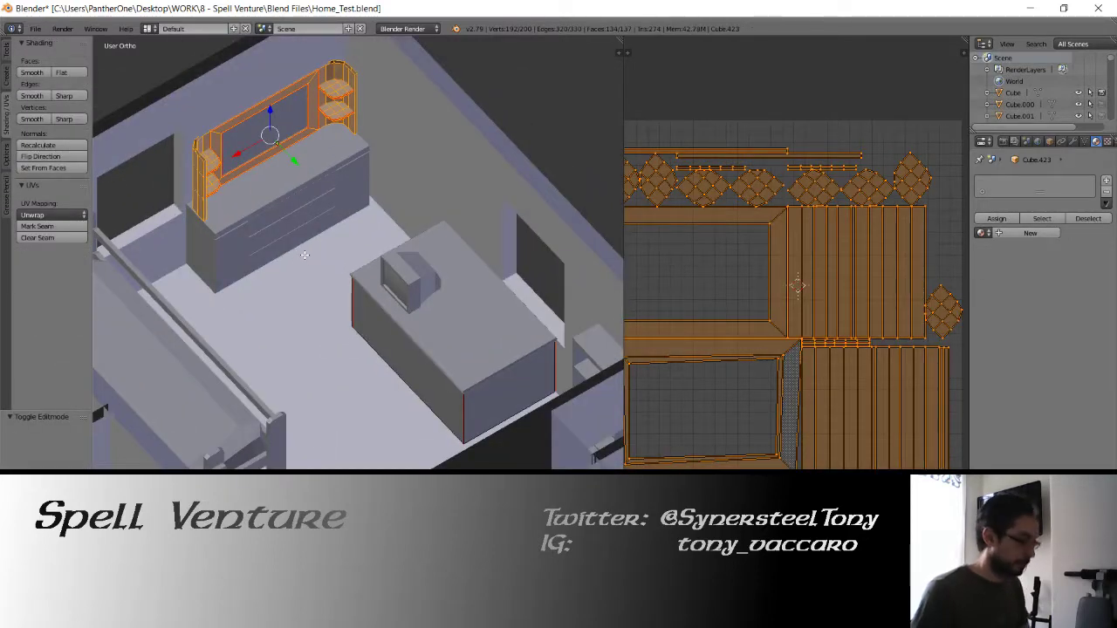
pyautogui.press('u')
pyautogui.press('Escape')
pyautogui.press('a')
pyautogui.press('a')
pyautogui.press('u')
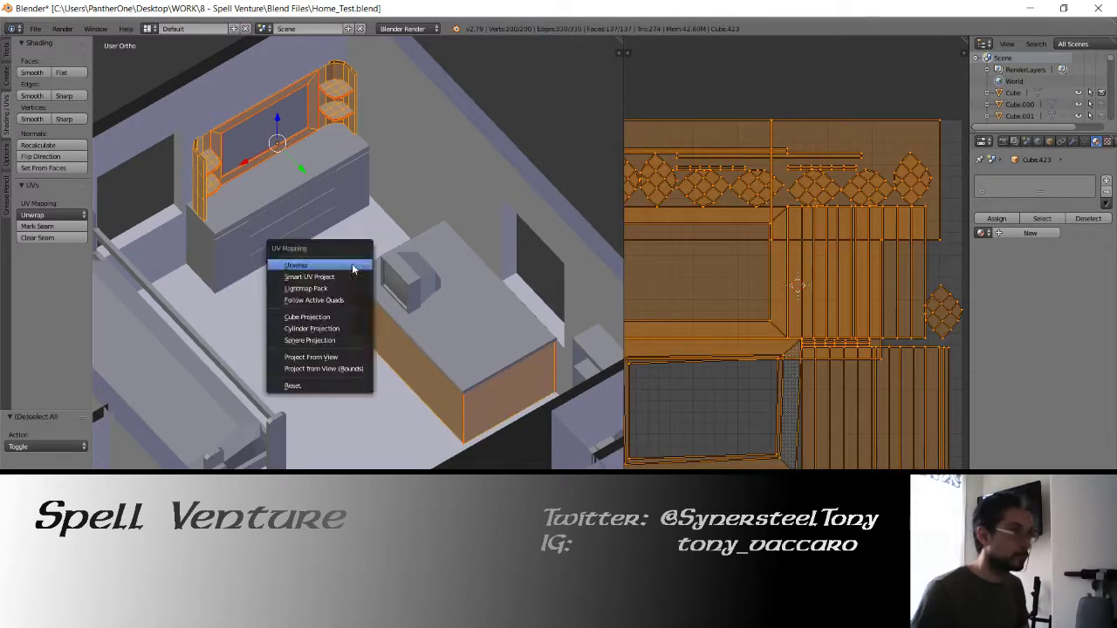
pyautogui.click(354, 266)
pyautogui.moveTo(692, 285); pyautogui.dragTo(786, 279, button='middle')
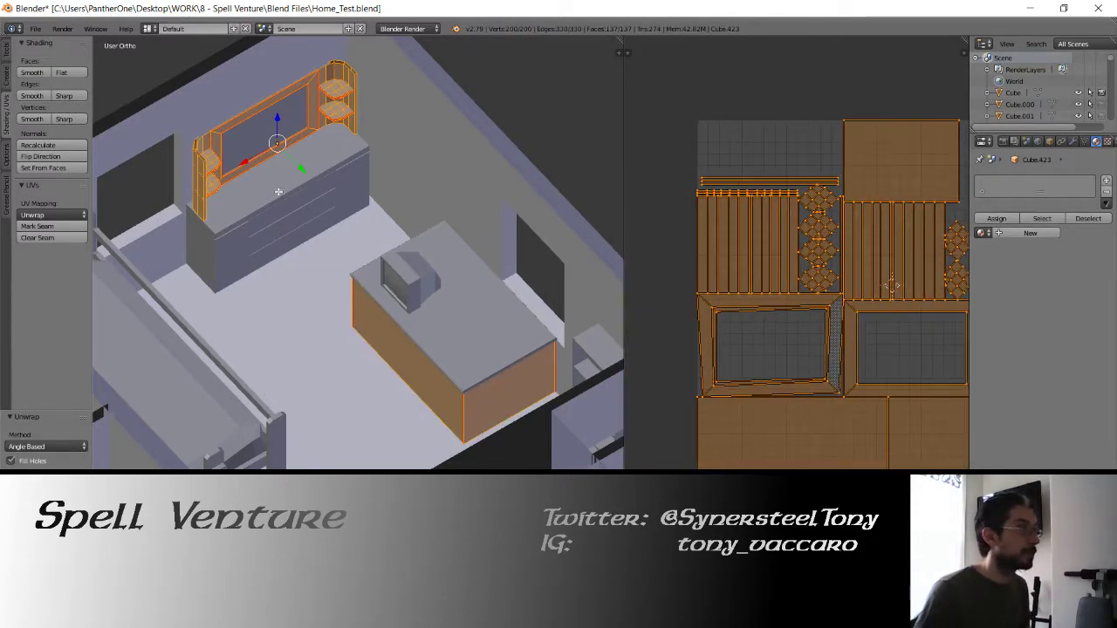
# Move the joined shelf and desk object to layer 2 and display only that layer.
pyautogui.moveTo(279, 192); pyautogui.dragTo(374, 251, button='middle')
pyautogui.press('Tab')
pyautogui.press('m')
pyautogui.press('2')
pyautogui.press('2')
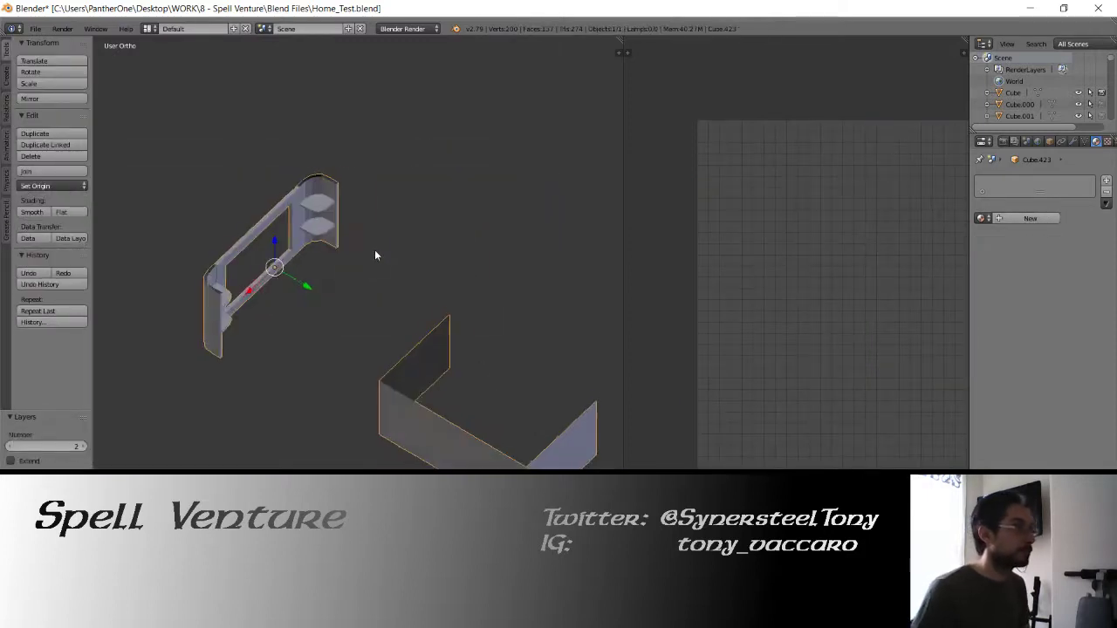
# Delete the narrow strip along the top of the shelf unit's rectangular frame.
pyautogui.press('Tab')
pyautogui.moveTo(298, 264); pyautogui.dragTo(283, 254, button='middle')
pyautogui.scroll(-3, 284, 255)
pyautogui.scroll(10, 299, 267)
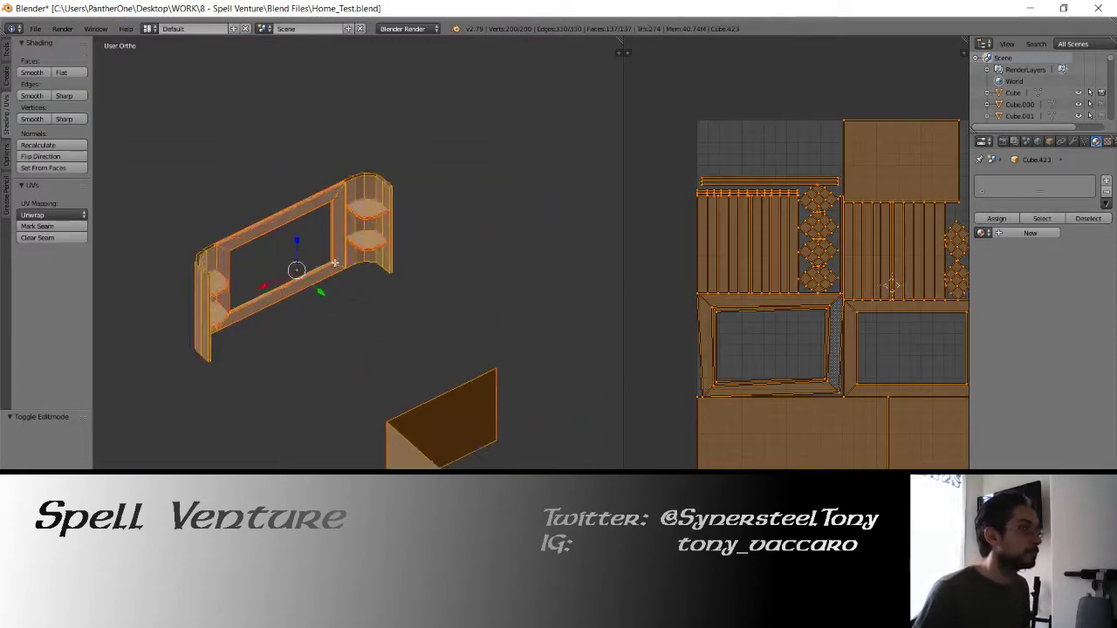
pyautogui.moveTo(383, 351); pyautogui.dragTo(406, 332, button='middle')
pyautogui.press('z')
pyautogui.moveTo(284, 317); pyautogui.dragTo(393, 309, button='middle')
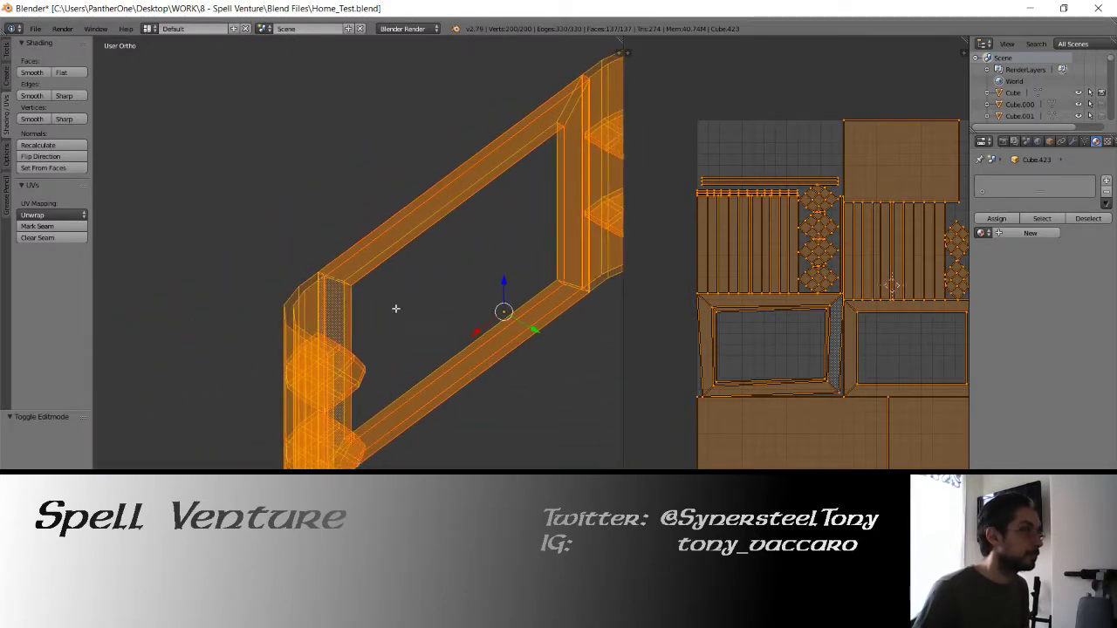
pyautogui.press('z')
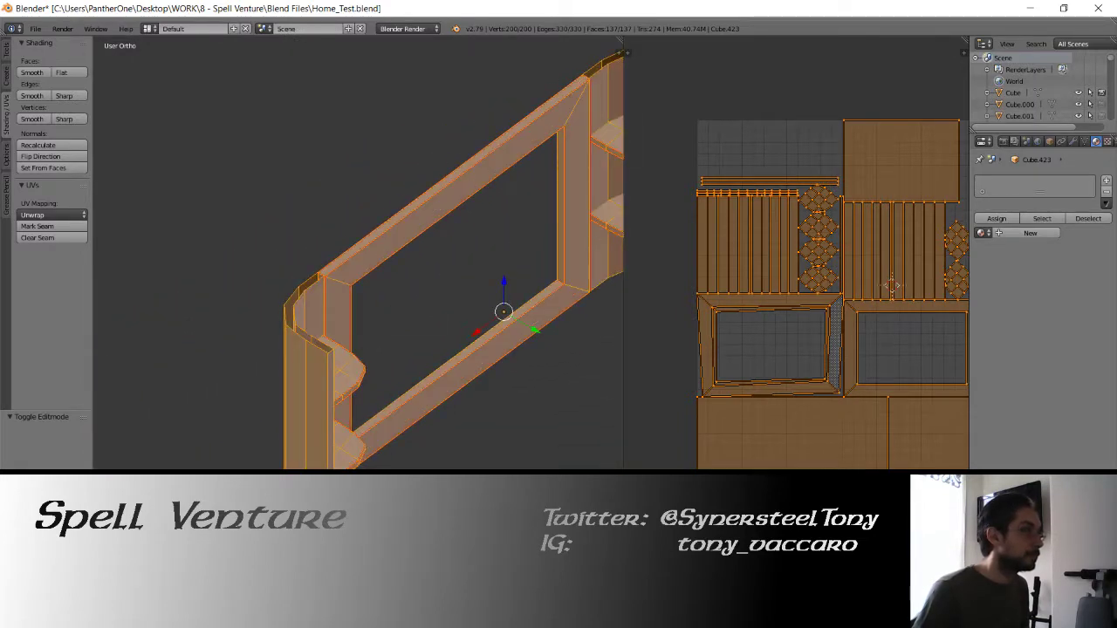
pyautogui.rightClick(322, 274)
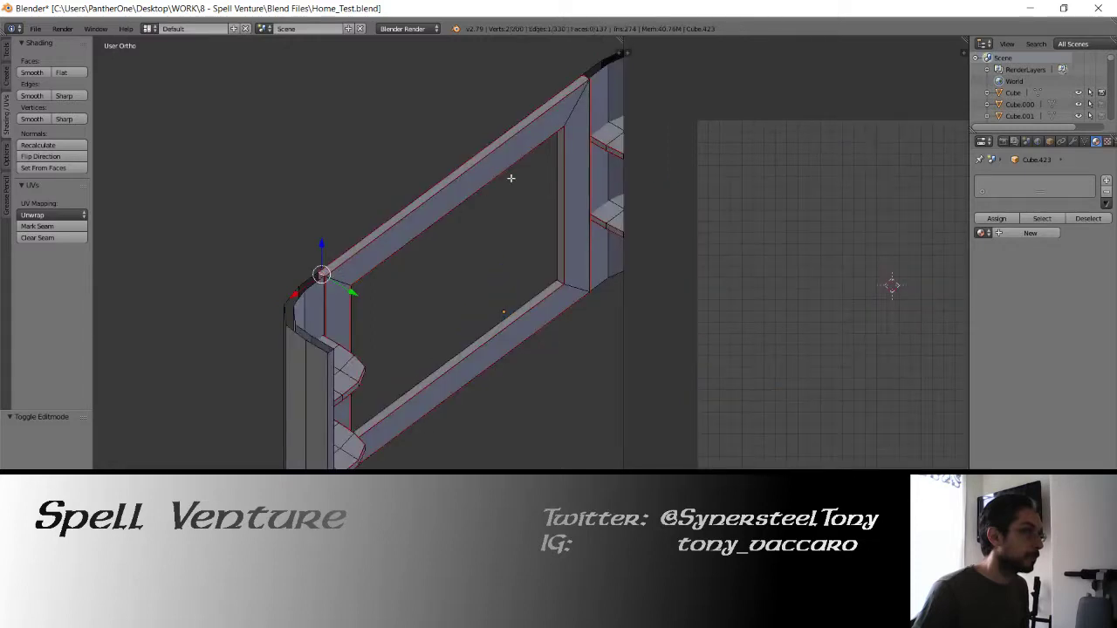
pyautogui.keyDown('shift'); pyautogui.rightClick(585, 78); pyautogui.keyUp('shift')
pyautogui.press('x')
pyautogui.click(467, 132)
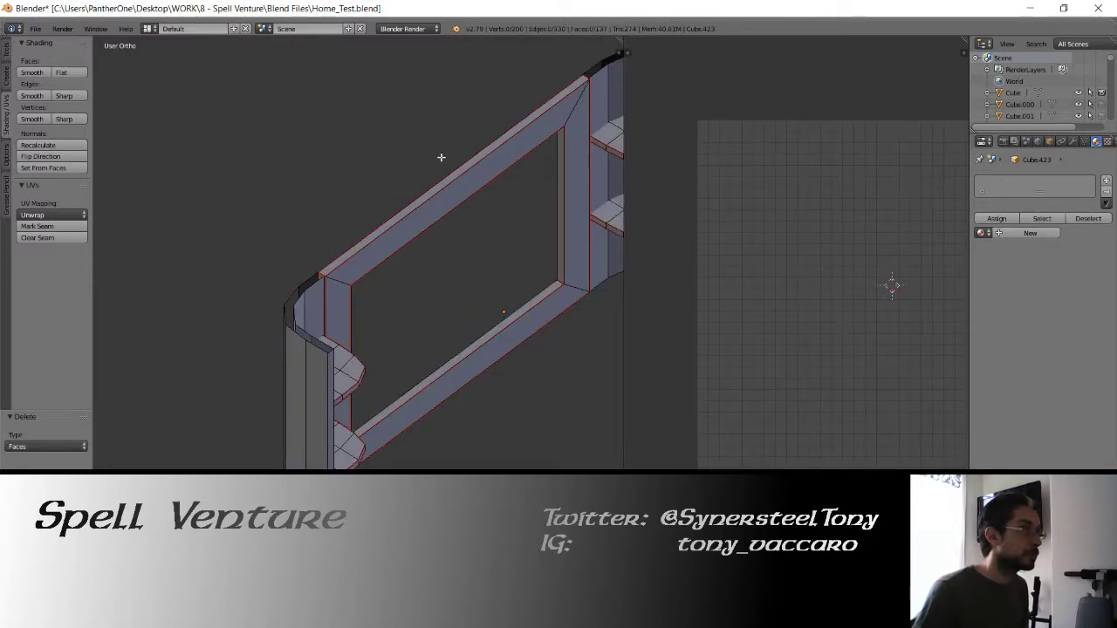
pyautogui.rightClick(442, 162)
pyautogui.press('x')
pyautogui.click(431, 146)
# Delete the short end edges at both ends of the narrow strip under the shelf unit's frame.
pyautogui.moveTo(369, 433); pyautogui.dragTo(395, 450, button='middle')
pyautogui.press('a')
pyautogui.press('Home')
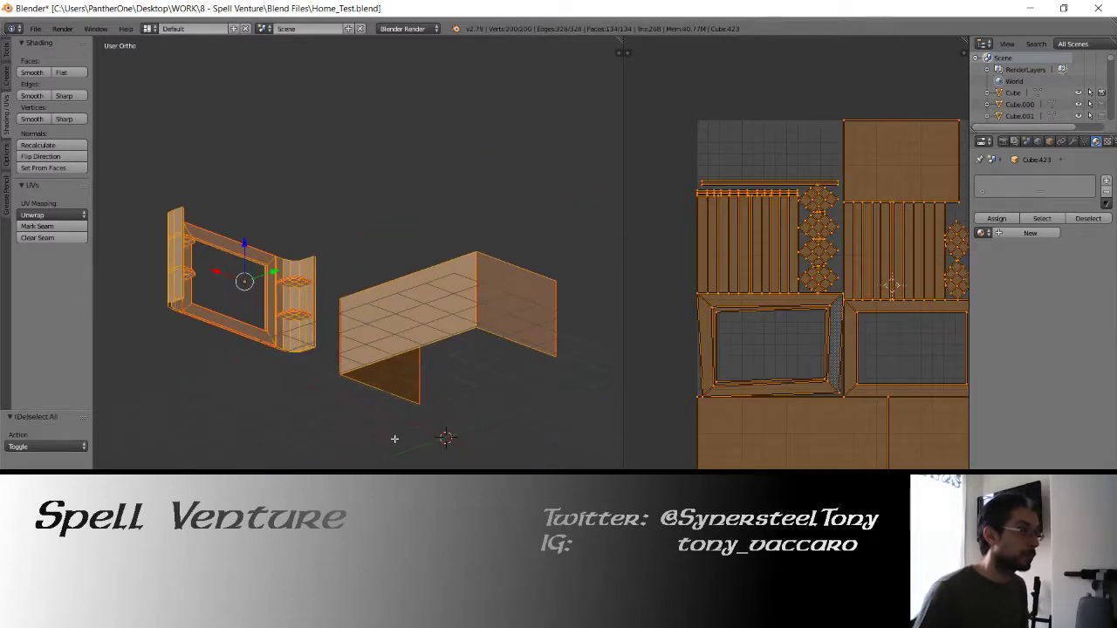
pyautogui.scroll(5, 275, 347)
pyautogui.keyDown('shift'); pyautogui.moveTo(275, 347); pyautogui.dragTo(603, 254, button='middle'); pyautogui.keyUp('shift')
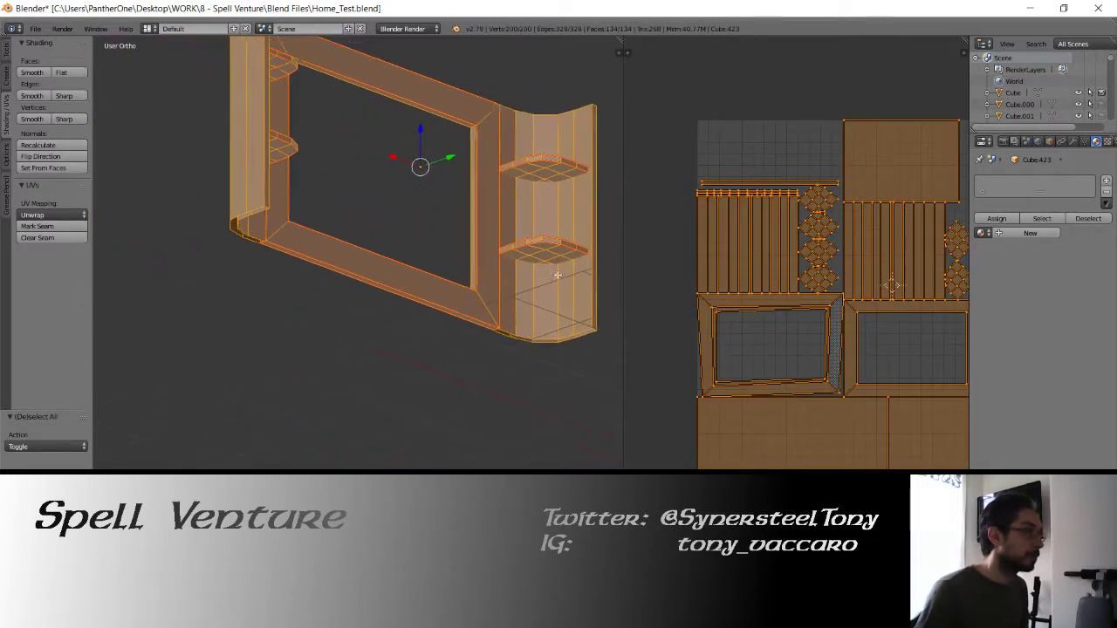
pyautogui.rightClick(262, 243)
pyautogui.press('x')
pyautogui.click(291, 255)
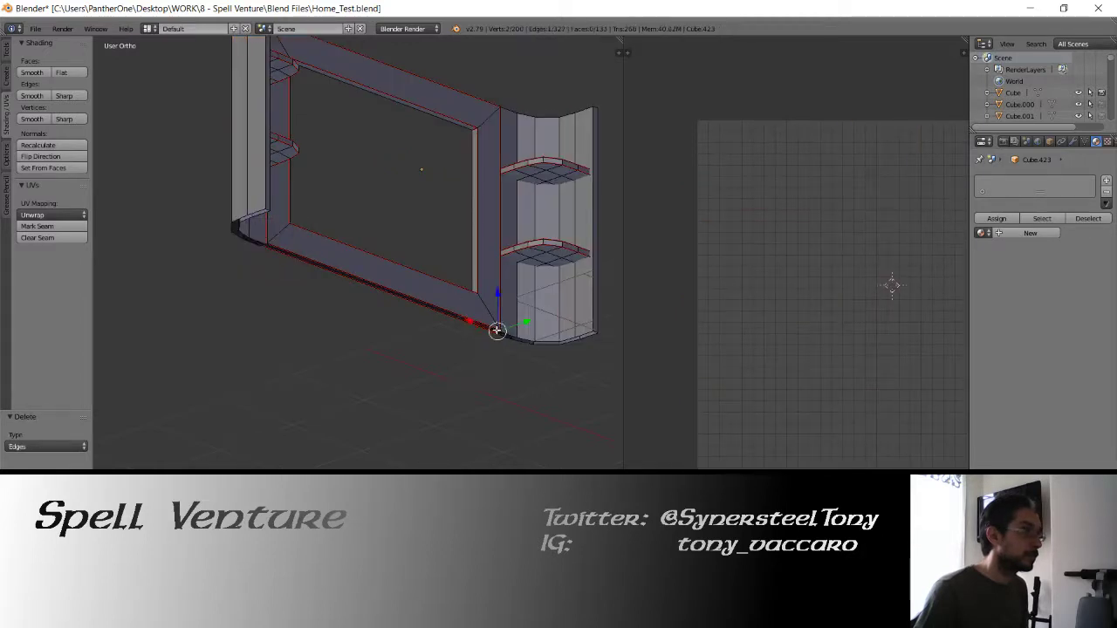
pyautogui.press('x')
pyautogui.click(489, 319)
pyautogui.press('Tab')
pyautogui.press('Tab')
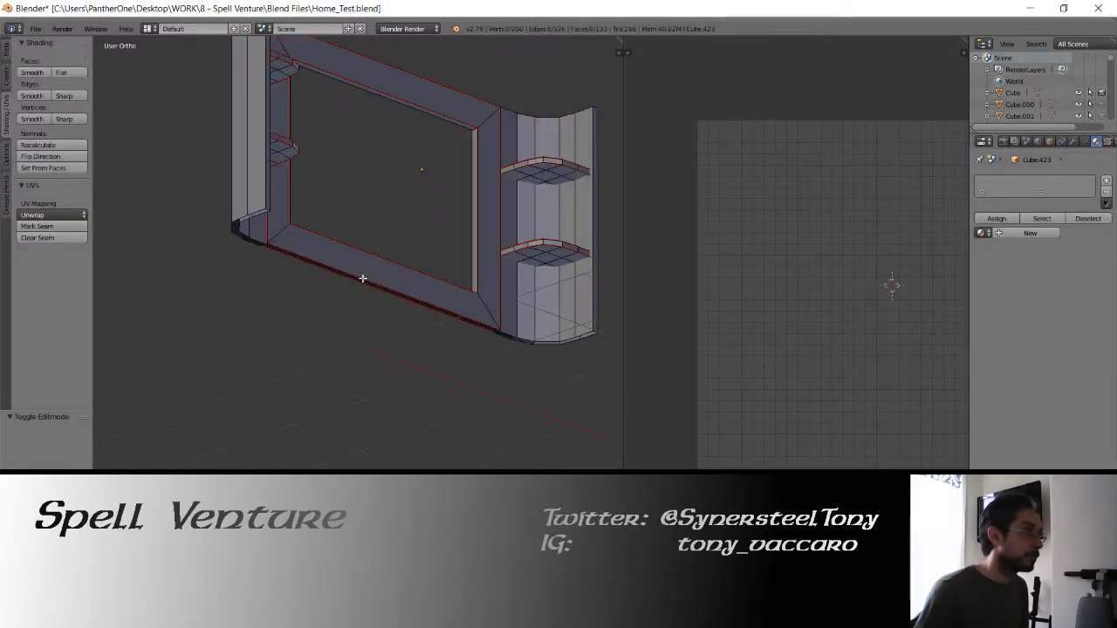
# Select the whole mesh and unwrap it again after the frame's strips were removed.
pyautogui.press('a')
pyautogui.press('a')
pyautogui.press('a')
pyautogui.press('u')
pyautogui.click(362, 277)
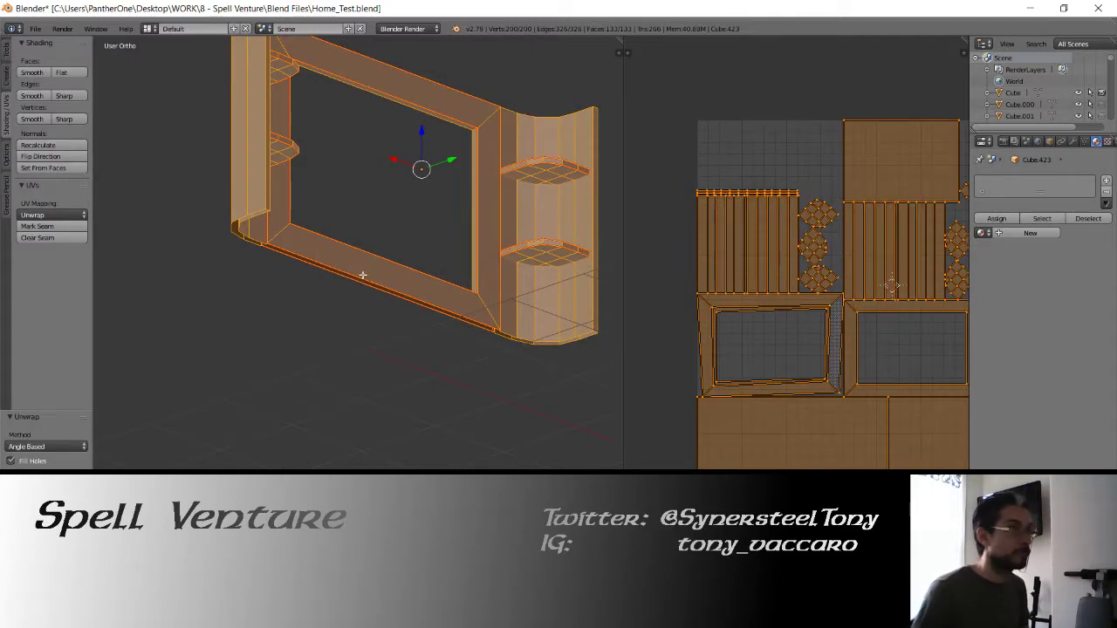
# Mark the four diagonal corner edges on the front of the shelf unit's frame as seams.
pyautogui.keyDown('shift'); pyautogui.moveTo(404, 192); pyautogui.dragTo(367, 305, button='middle'); pyautogui.keyUp('shift')
pyautogui.keyDown('shift'); pyautogui.moveTo(459, 262); pyautogui.dragTo(303, 400, button='middle'); pyautogui.keyUp('shift')
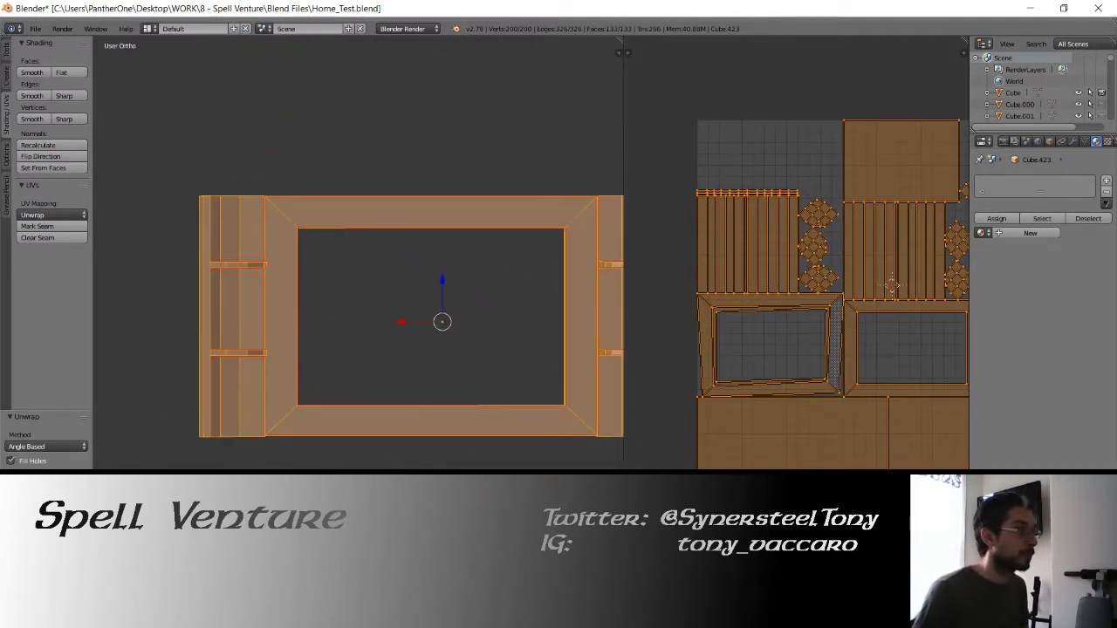
pyautogui.rightClick(276, 217)
pyautogui.keyDown('shift'); pyautogui.rightClick(295, 419); pyautogui.keyUp('shift')
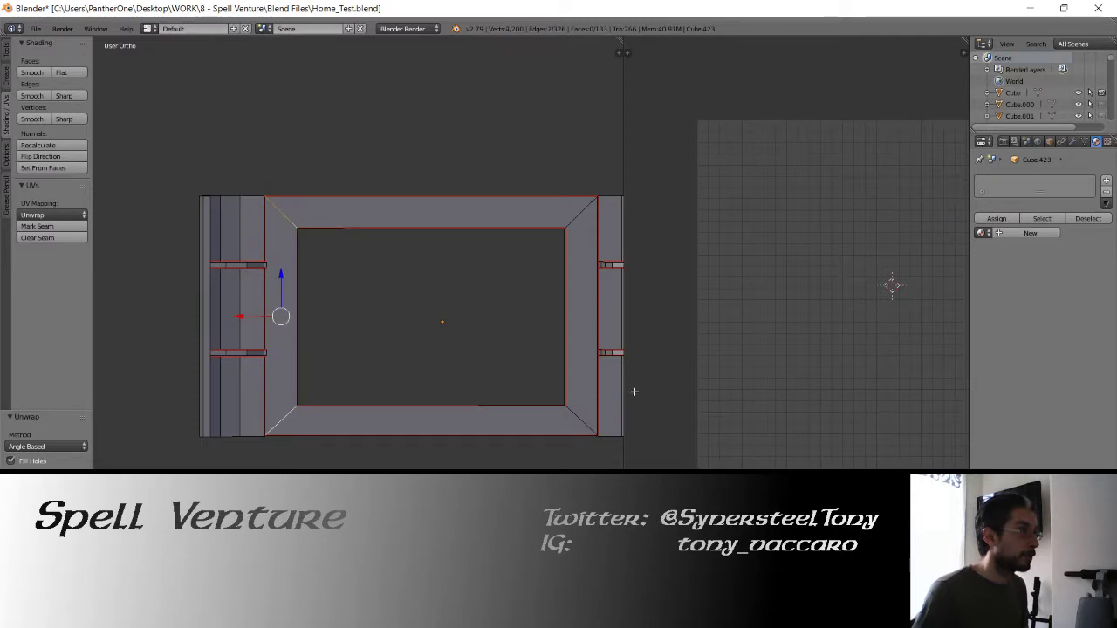
pyautogui.keyDown('shift'); pyautogui.rightClick(582, 415); pyautogui.keyUp('shift')
pyautogui.keyDown('shift'); pyautogui.rightClick(571, 215); pyautogui.keyUp('shift')
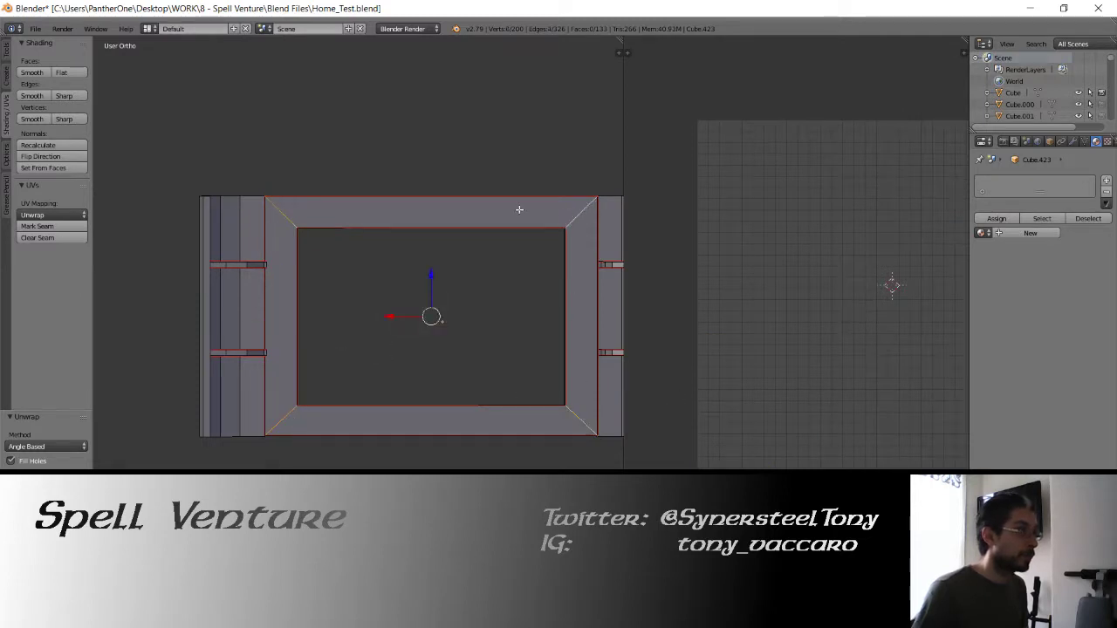
pyautogui.click(52, 226)
pyautogui.press('a')
# Check the shelf unit's surroundings on layer 1, and return to editing the mesh on layer 2.
pyautogui.moveTo(218, 231); pyautogui.dragTo(358, 293, button='middle')
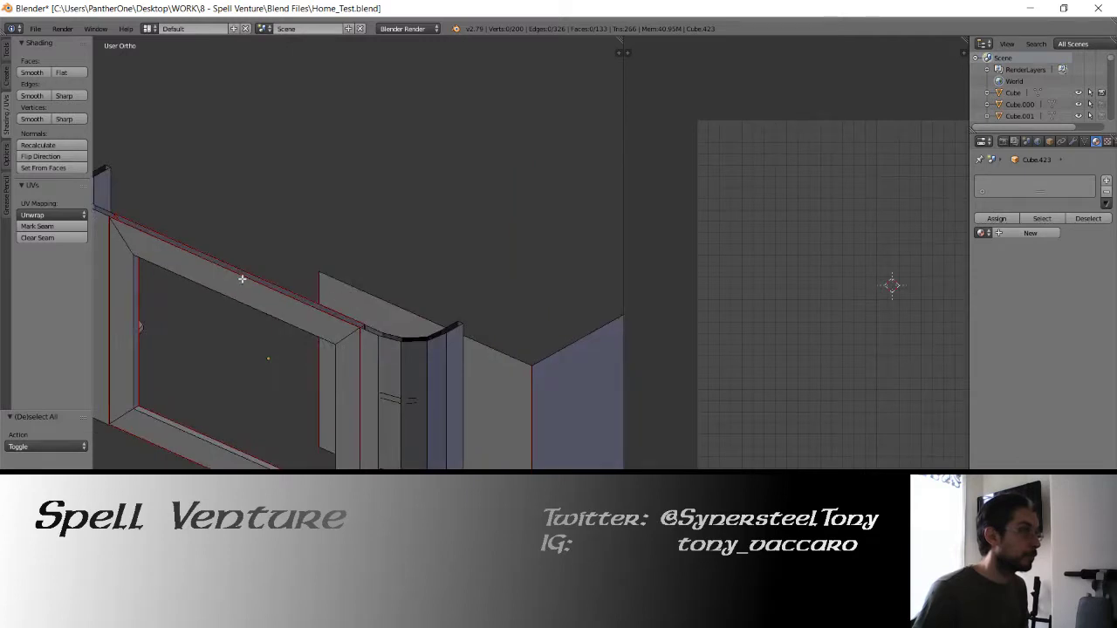
pyautogui.press('Tab')
pyautogui.press('1')
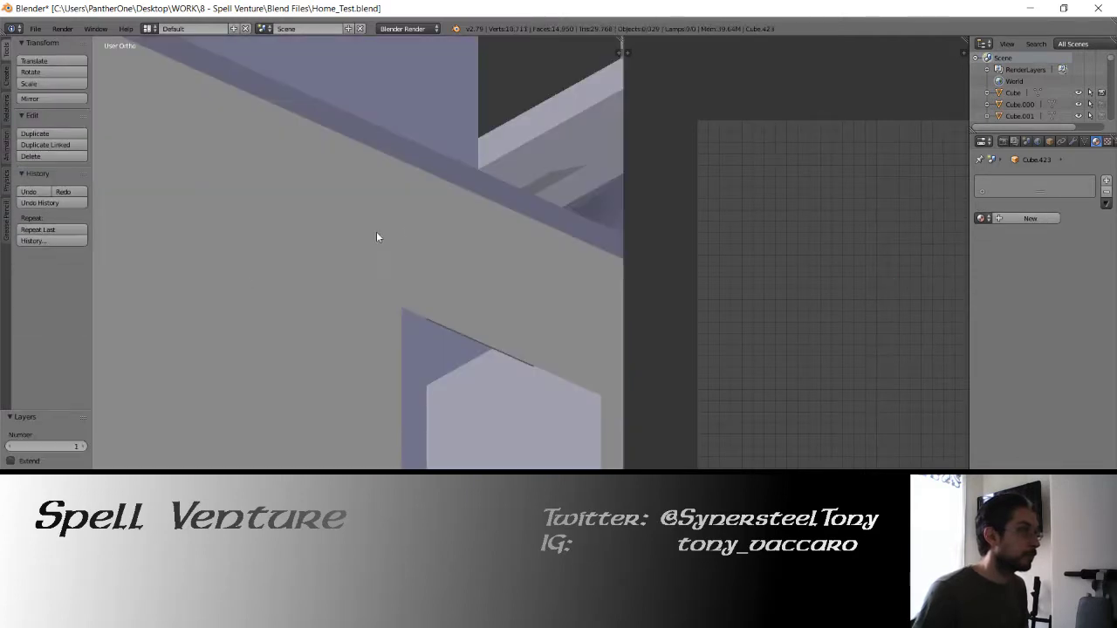
pyautogui.moveTo(376, 232); pyautogui.dragTo(299, 317, button='middle')
pyautogui.press('2')
pyautogui.press('Tab')
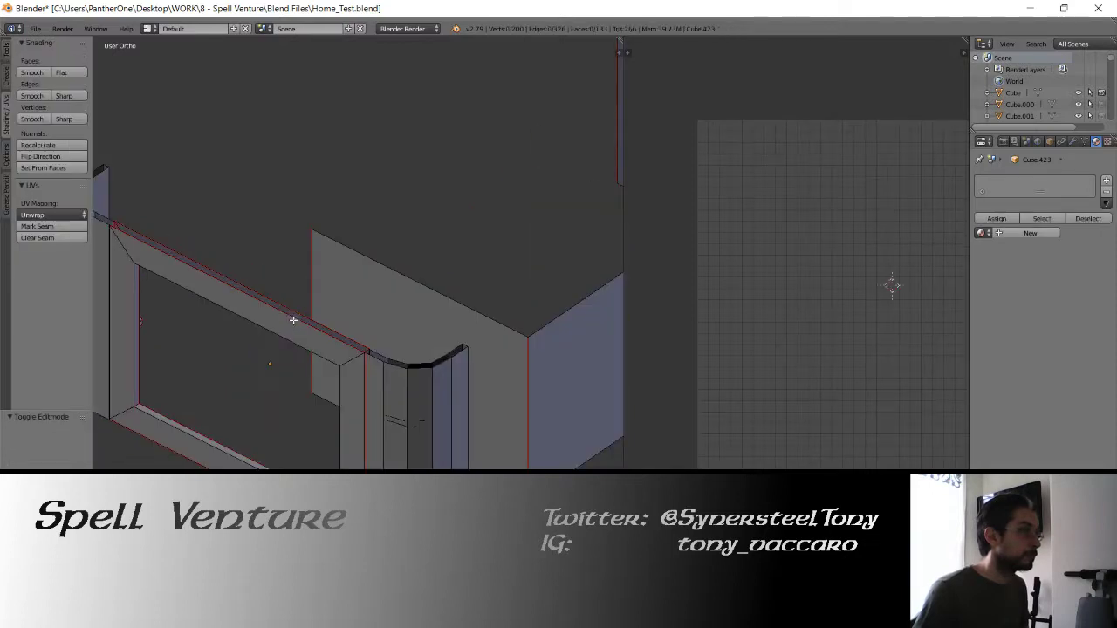
# Select the inner, outer and diagonal edges around the back of the shelf unit's frame and try deleting them.
pyautogui.rightClick(294, 320)
pyautogui.keyDown('shift'); pyautogui.moveTo(303, 373); pyautogui.dragTo(368, 303, button='middle'); pyautogui.keyUp('shift')
pyautogui.keyDown('shift'); pyautogui.rightClick(414, 294); pyautogui.keyUp('shift')
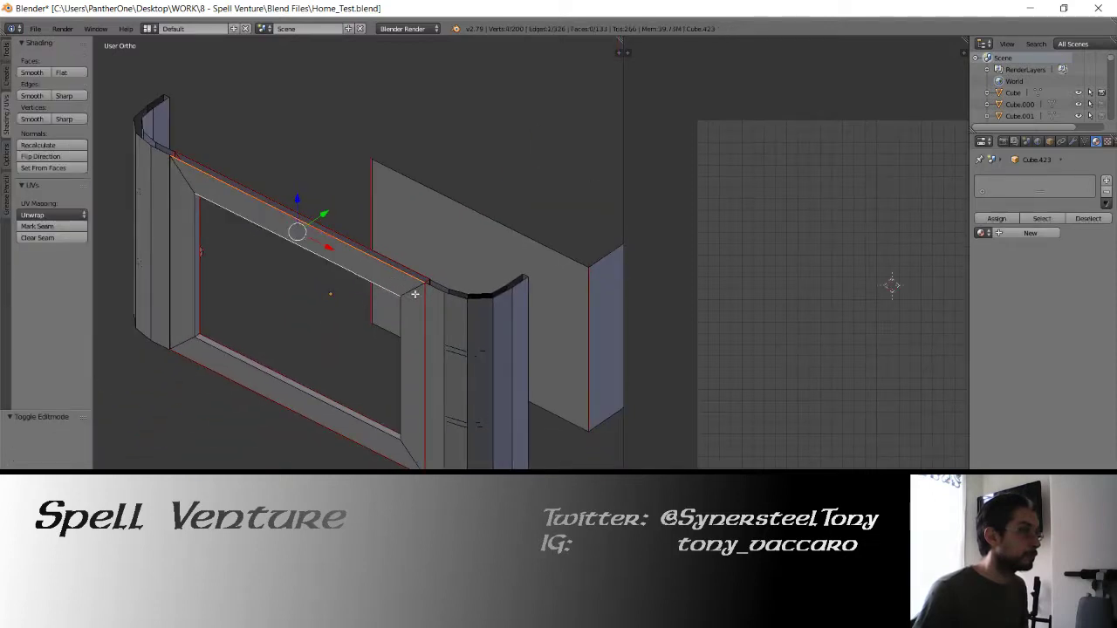
pyautogui.keyDown('shift'); pyautogui.rightClick(194, 186); pyautogui.keyUp('shift')
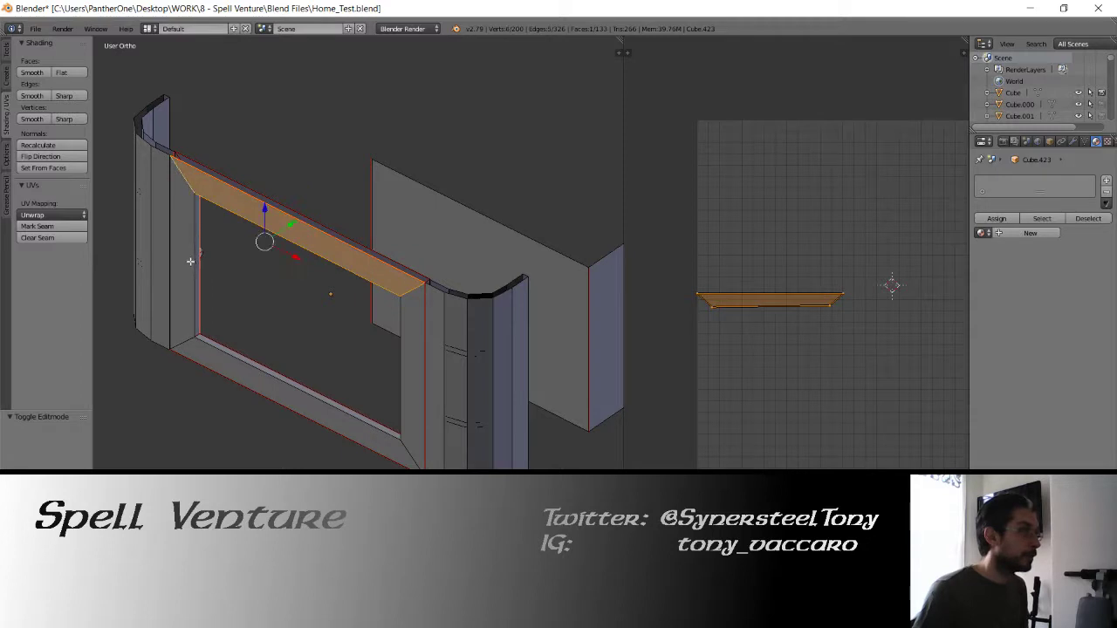
pyautogui.keyDown('shift'); pyautogui.rightClick(197, 272); pyautogui.keyUp('shift')
pyautogui.keyDown('shift'); pyautogui.rightClick(194, 278); pyautogui.keyUp('shift')
pyautogui.keyDown('shift'); pyautogui.rightClick(194, 279); pyautogui.keyUp('shift')
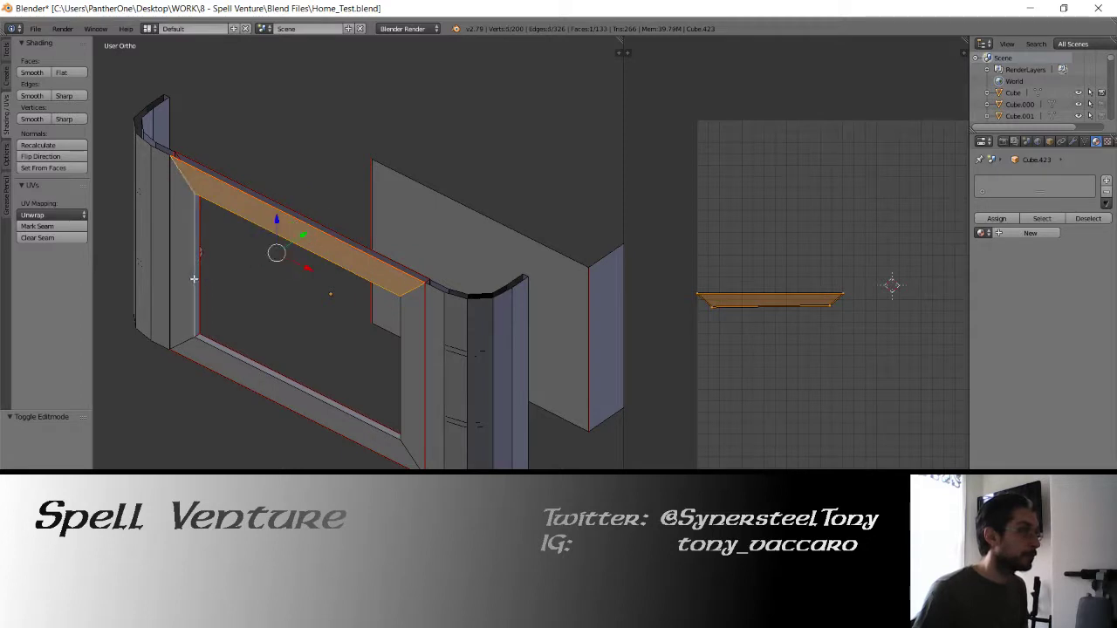
pyautogui.keyDown('shift'); pyautogui.rightClick(185, 342); pyautogui.keyUp('shift')
pyautogui.keyDown('shift'); pyautogui.rightClick(209, 372); pyautogui.keyUp('shift')
pyautogui.keyDown('shift'); pyautogui.rightClick(402, 442); pyautogui.keyUp('shift')
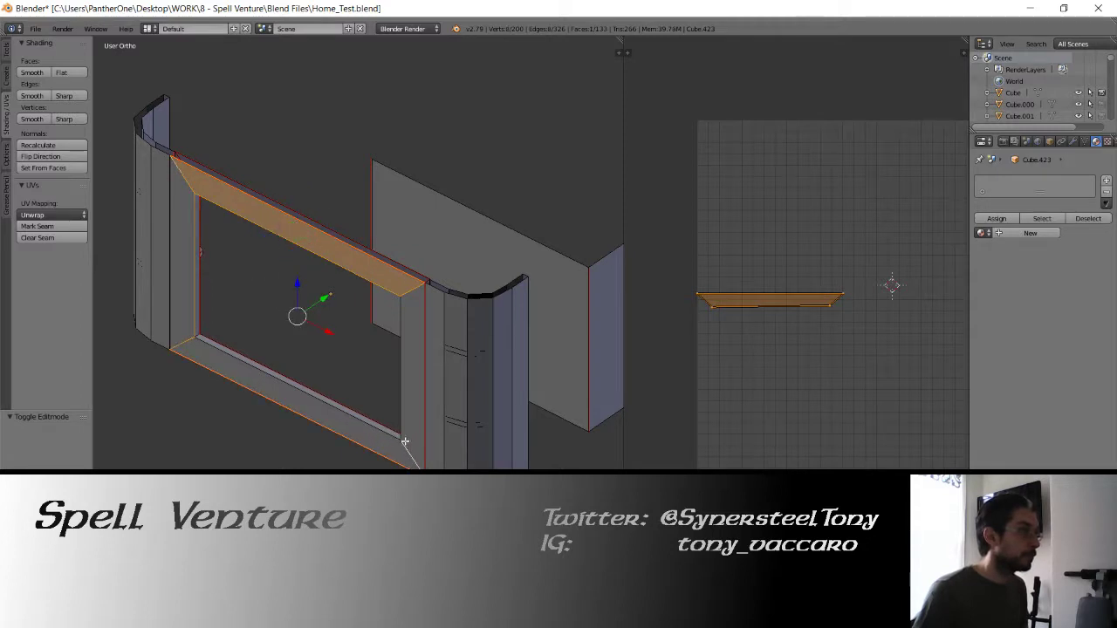
pyautogui.keyDown('shift'); pyautogui.rightClick(390, 429); pyautogui.keyUp('shift')
pyautogui.keyDown('shift'); pyautogui.rightClick(385, 434); pyautogui.keyUp('shift')
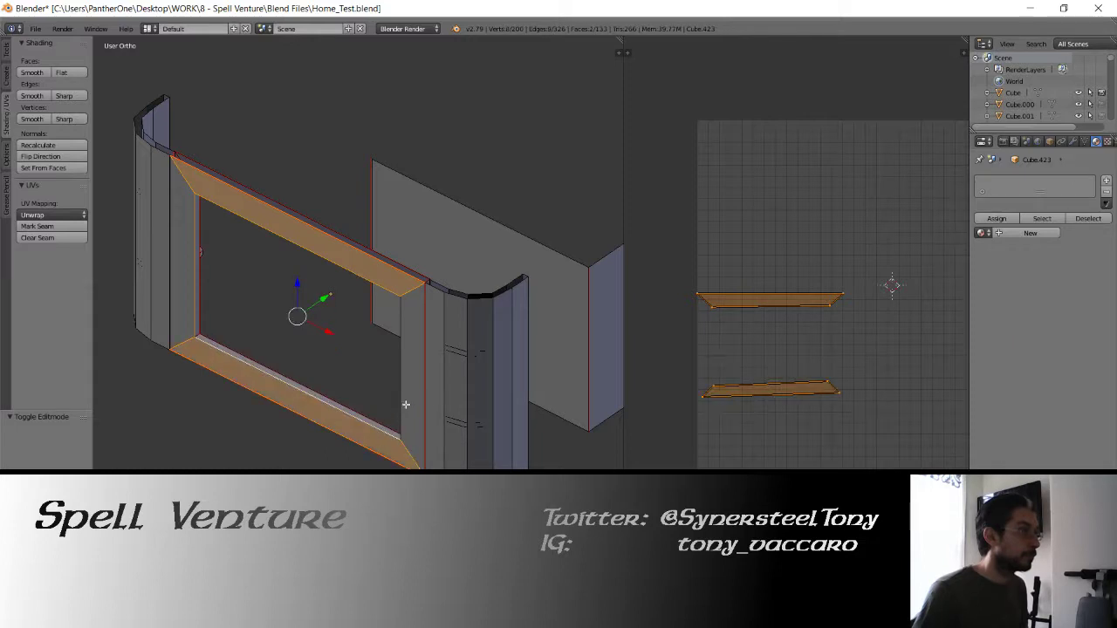
pyautogui.keyDown('shift'); pyautogui.rightClick(404, 403); pyautogui.keyUp('shift')
pyautogui.keyDown('shift'); pyautogui.rightClick(425, 374); pyautogui.keyUp('shift')
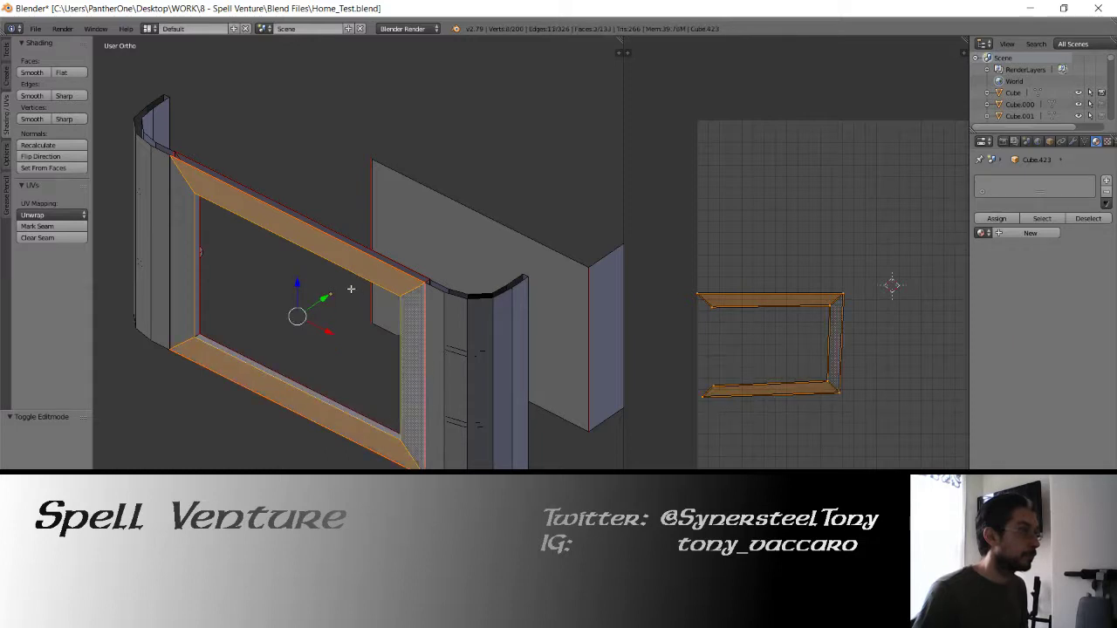
pyautogui.press('x')
pyautogui.click(179, 234)
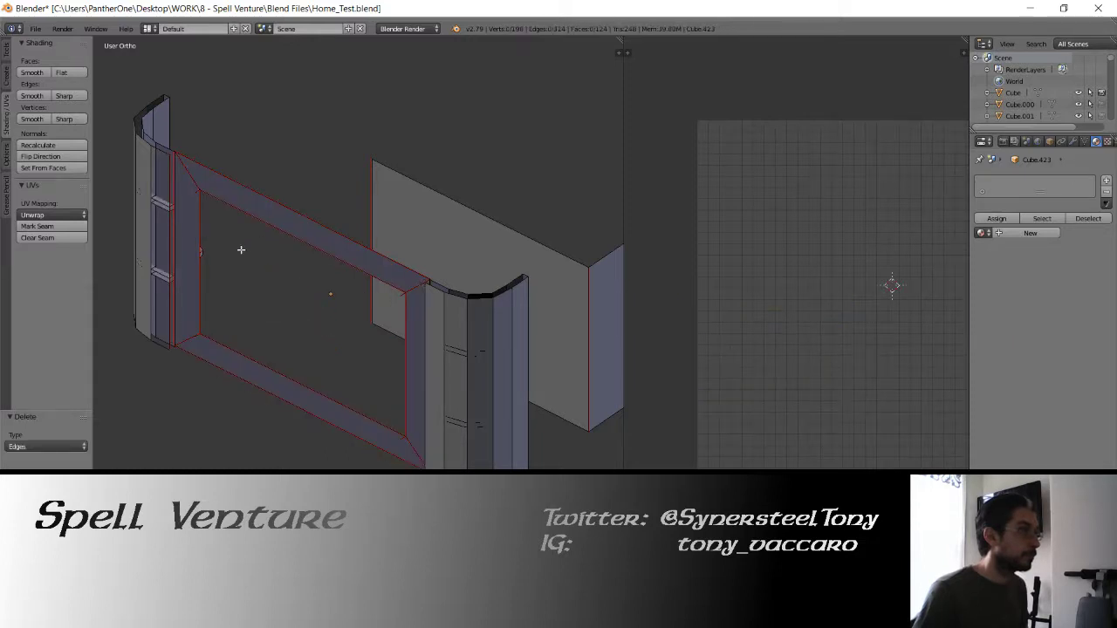
# Undo the deletion of the frame's back edges and delete the same selected edges again.
pyautogui.hotkey('ctrl', 'z')
pyautogui.press('x')
pyautogui.click(202, 265)
# Try to remove the leftover vertical edge beside the frame's back, including its remaining vertices.
pyautogui.moveTo(200, 265); pyautogui.dragTo(366, 386, button='middle')
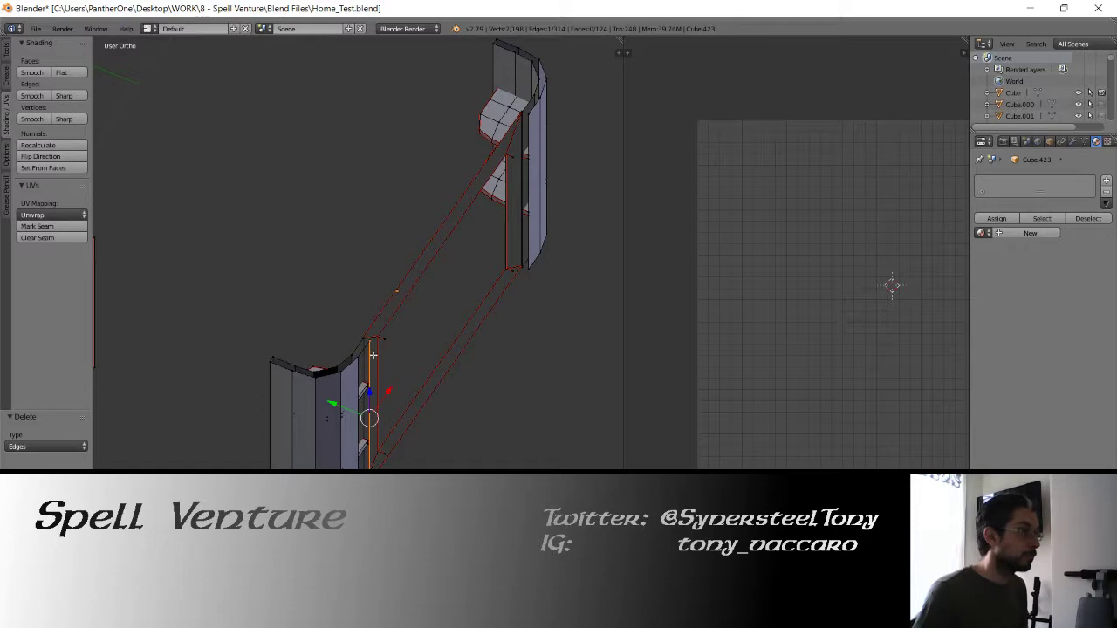
pyautogui.rightClick(373, 355)
pyautogui.press('x')
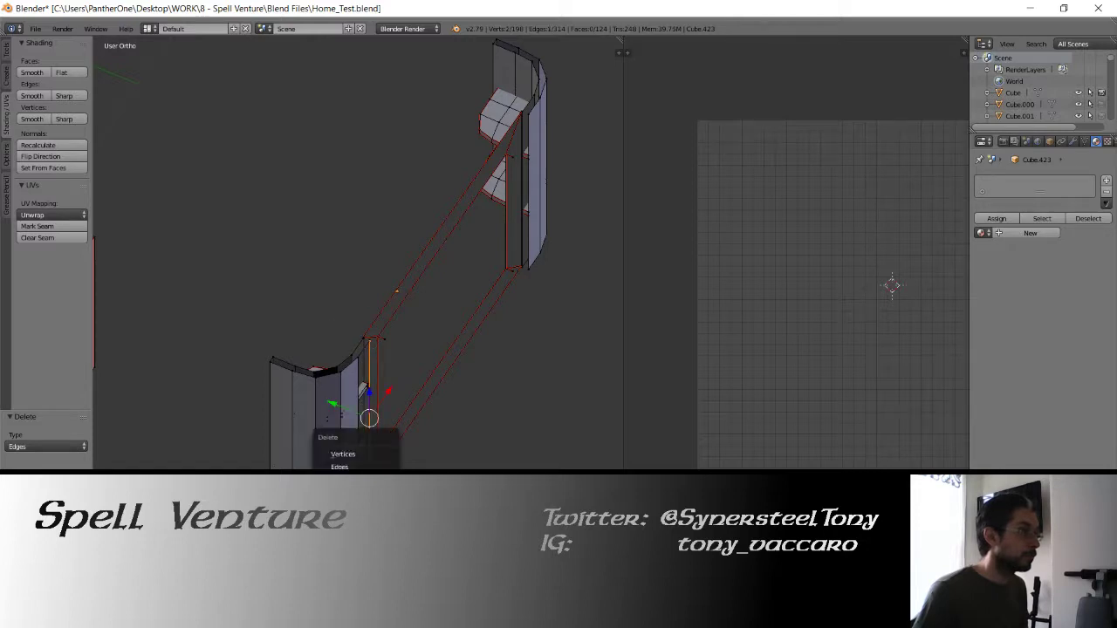
pyautogui.click(376, 453)
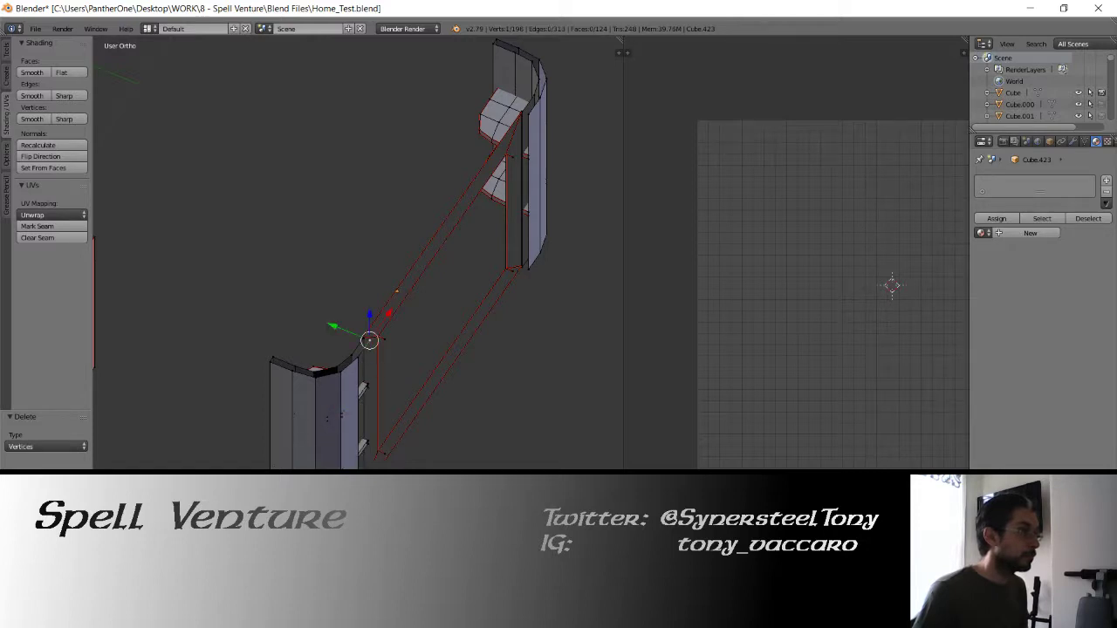
pyautogui.press('x')
pyautogui.click(354, 429)
# Undo the deletions on the back of the frame and clear the selection.
pyautogui.moveTo(293, 365); pyautogui.dragTo(285, 329, button='middle')
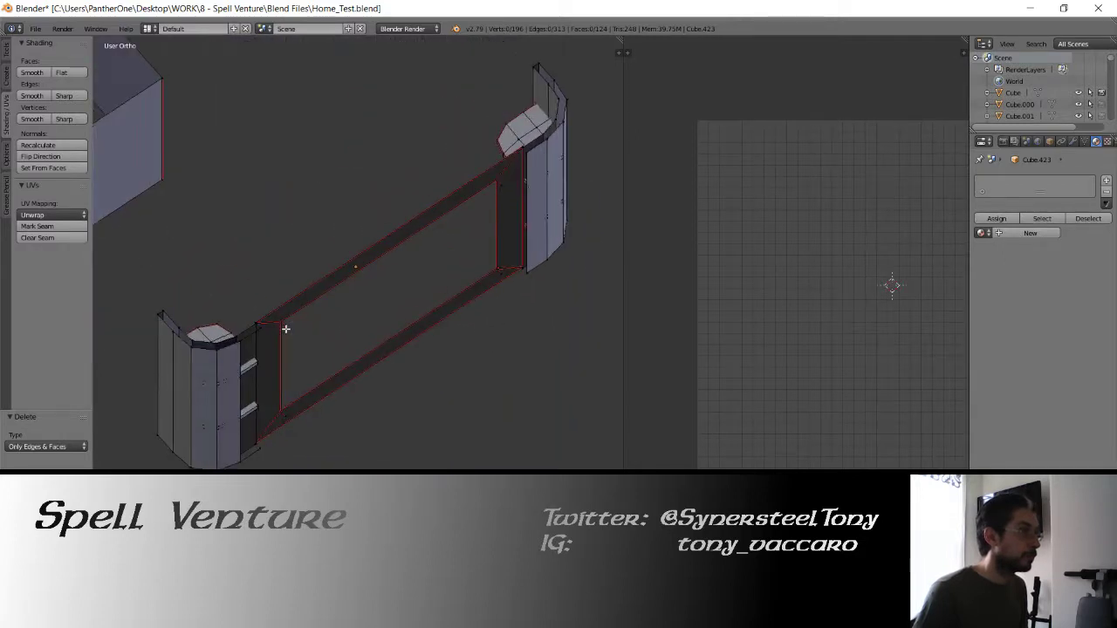
pyautogui.keyDown('shift'); pyautogui.rightClick(289, 413); pyautogui.keyUp('shift')
pyautogui.hotkey('ctrl', 'z')
pyautogui.hotkey('ctrl', 'z')
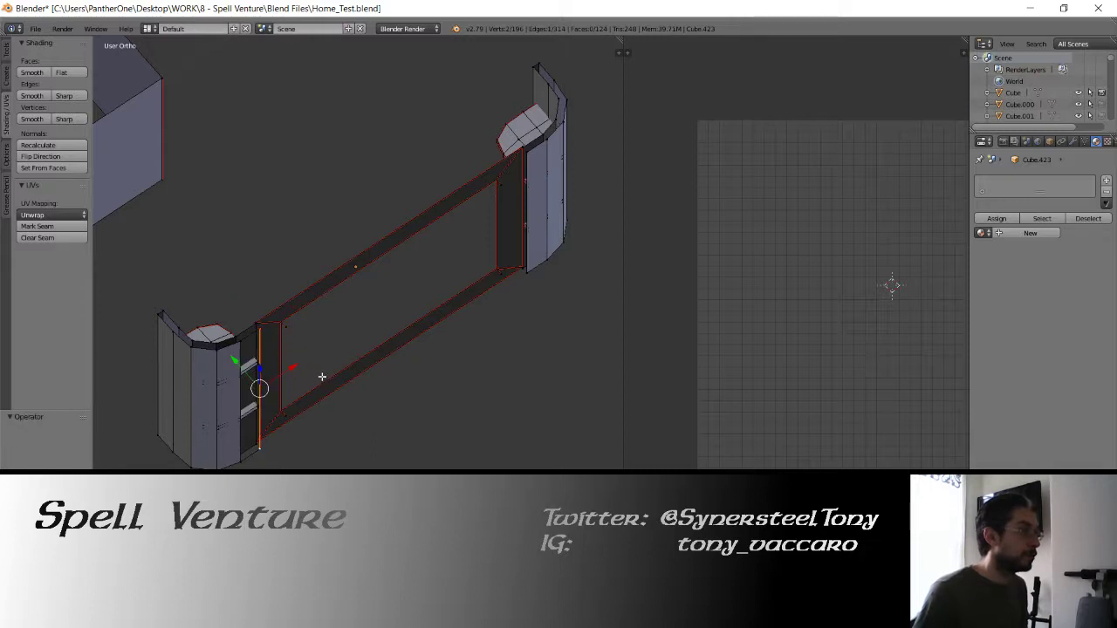
pyautogui.hotkey('ctrl', 'z')
pyautogui.hotkey('ctrl', 'z')
pyautogui.hotkey('ctrl', 'z')
pyautogui.hotkey('ctrl', 'z')
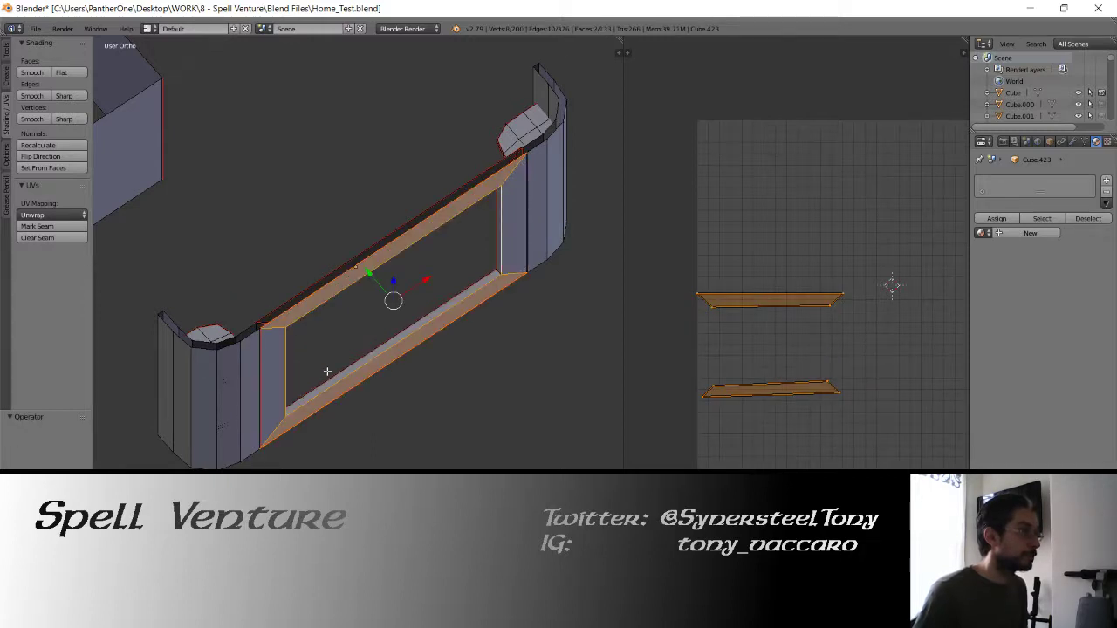
pyautogui.press('a')
# Merge the doubled vertices at the upper left corner of the frame's front, using At Last.
pyautogui.moveTo(288, 327); pyautogui.dragTo(218, 304, button='middle')
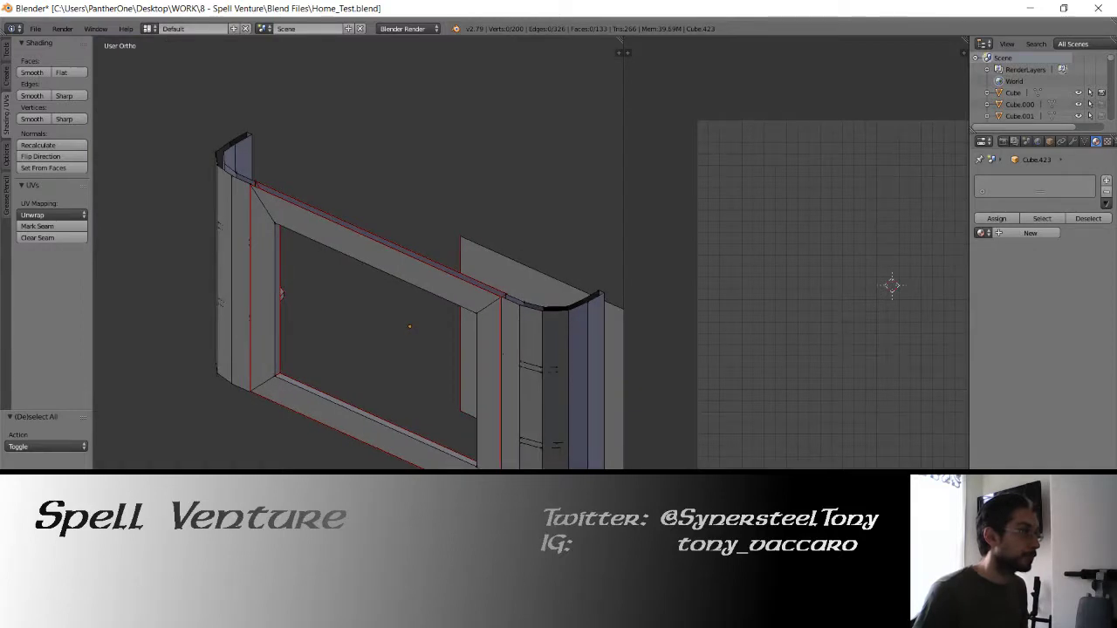
pyautogui.moveTo(283, 186); pyautogui.dragTo(207, 229, button='middle')
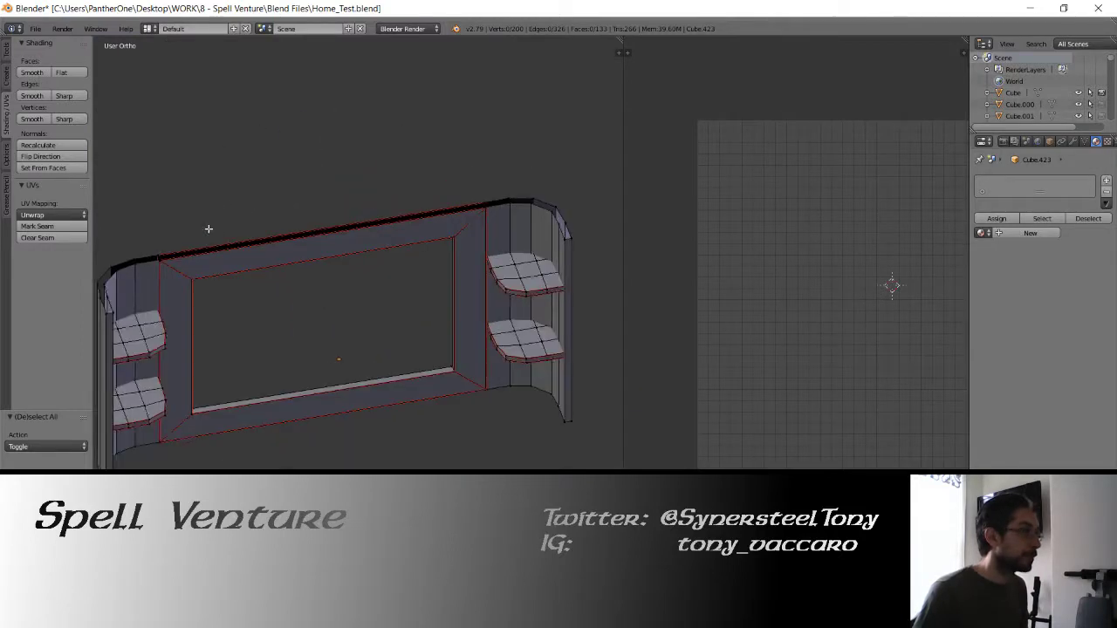
pyautogui.scroll(5, 251, 290)
pyautogui.moveTo(251, 290); pyautogui.dragTo(352, 404, button='middle')
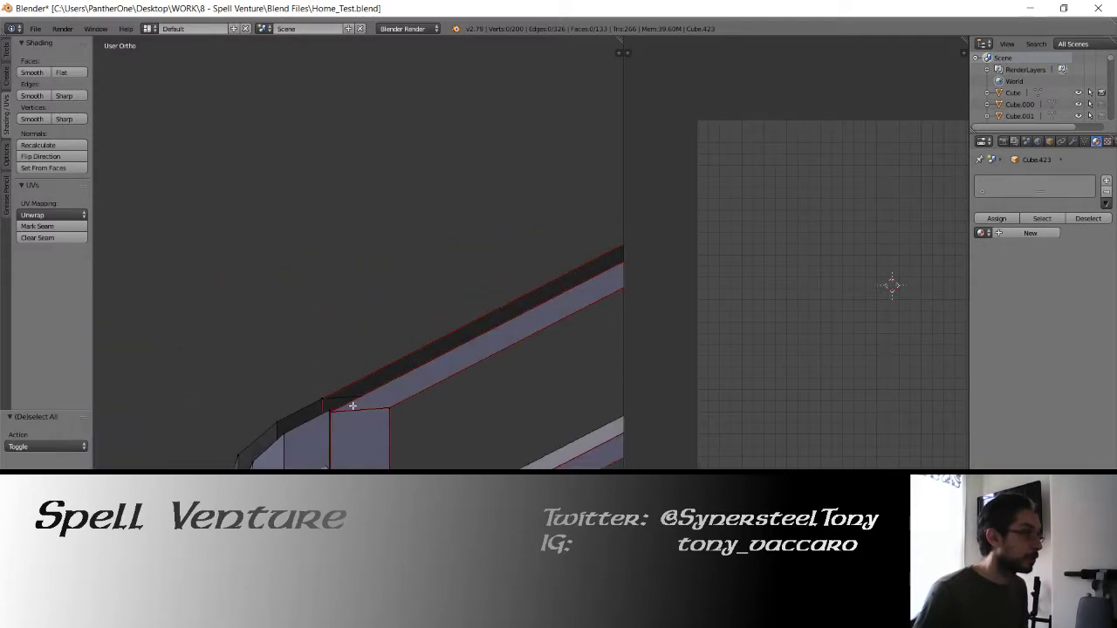
pyautogui.rightClick(331, 408)
pyautogui.rightClick(330, 409)
pyautogui.keyDown('shift'); pyautogui.rightClick(335, 413); pyautogui.keyUp('shift')
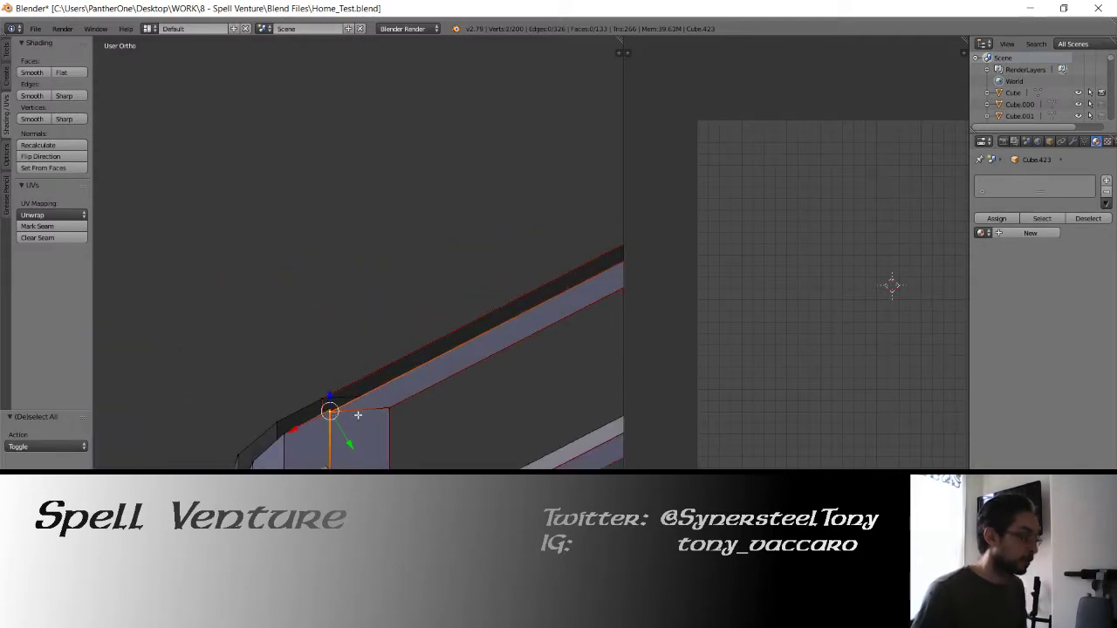
pyautogui.hotkey('alt', 'm')
pyautogui.click(341, 407)
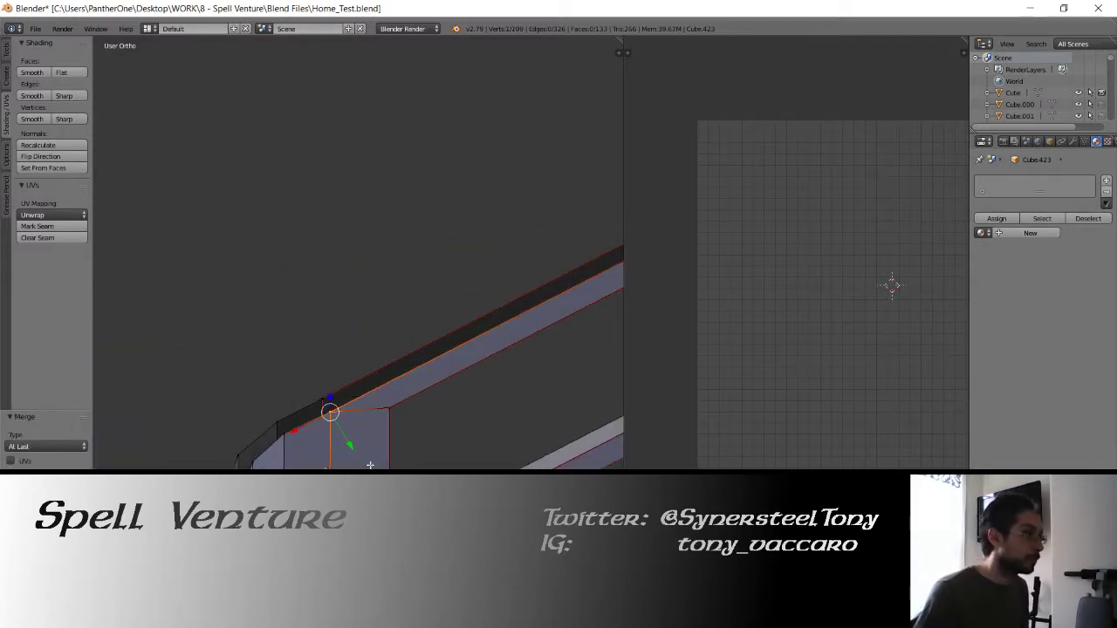
# Merge the doubled vertices at the lower left corner of the frame's front, using At Last.
pyautogui.moveTo(370, 465); pyautogui.dragTo(273, 381, button='middle')
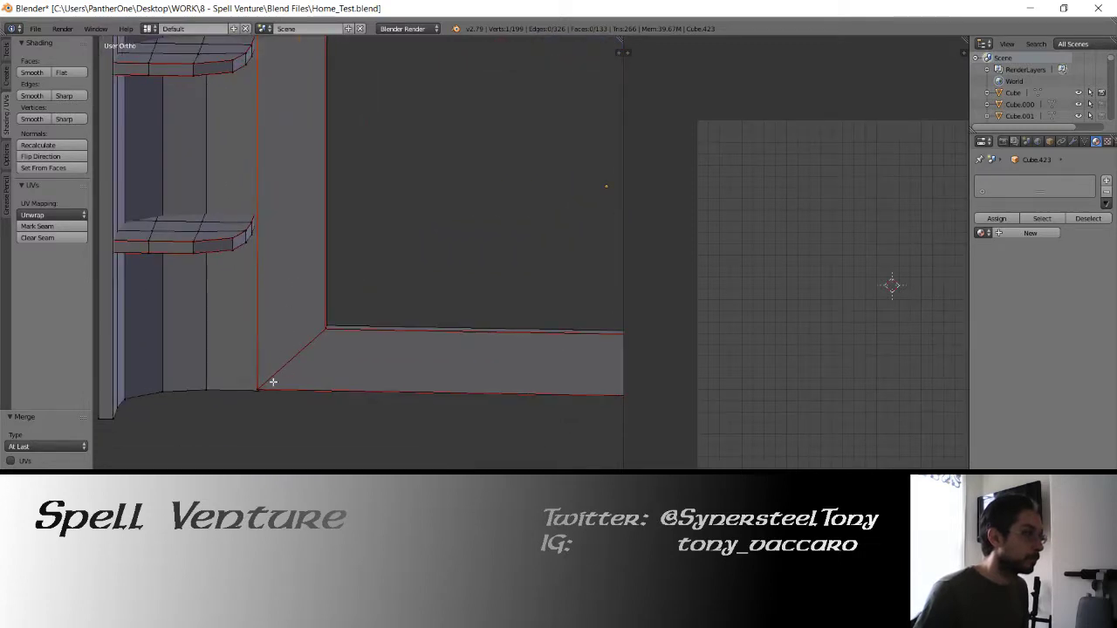
pyautogui.rightClick(259, 388)
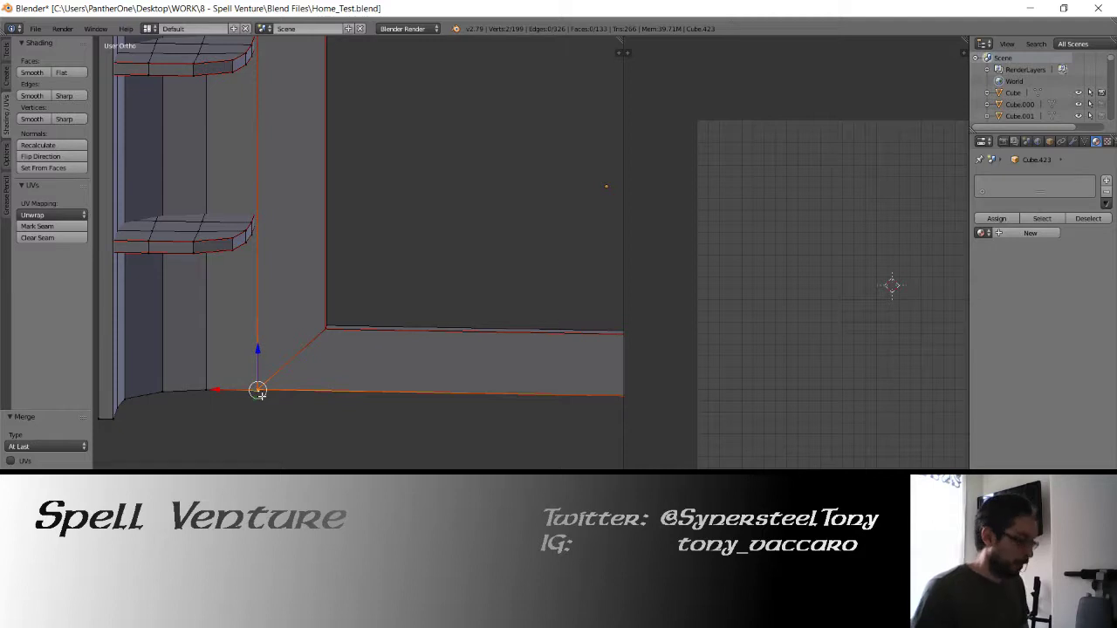
pyautogui.hotkey('alt', 'm')
pyautogui.click(259, 393)
# Merge the doubled vertices at the two right-hand corners of the frame's front.
pyautogui.keyDown('shift'); pyautogui.moveTo(369, 355); pyautogui.dragTo(250, 352, button='middle'); pyautogui.keyUp('shift')
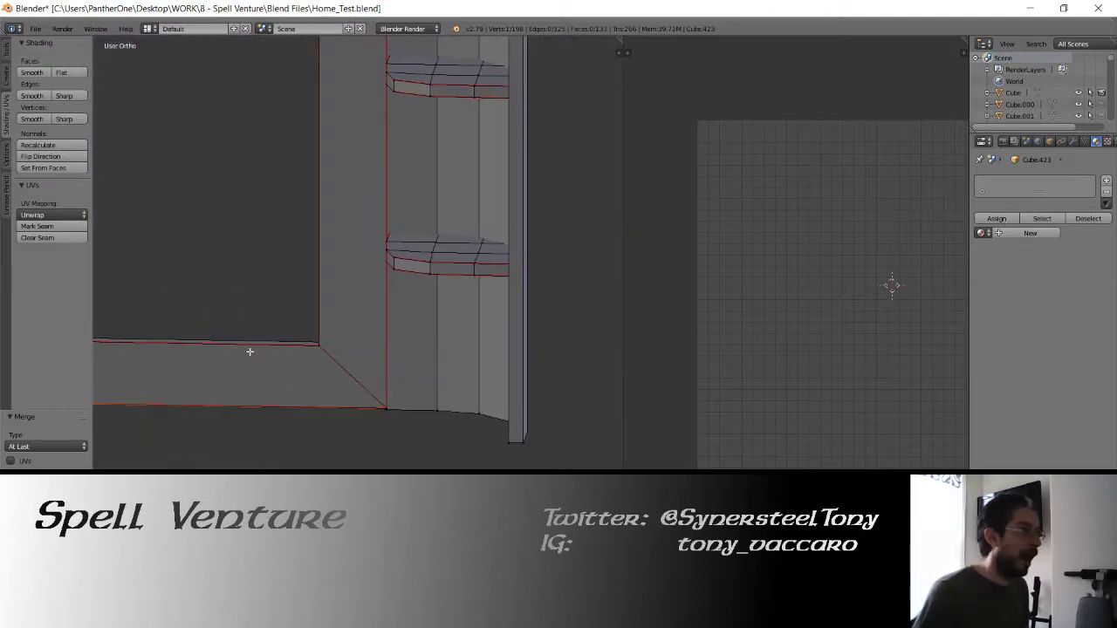
pyautogui.rightClick(385, 406)
pyautogui.moveTo(385, 406); pyautogui.dragTo(318, 390, button='middle')
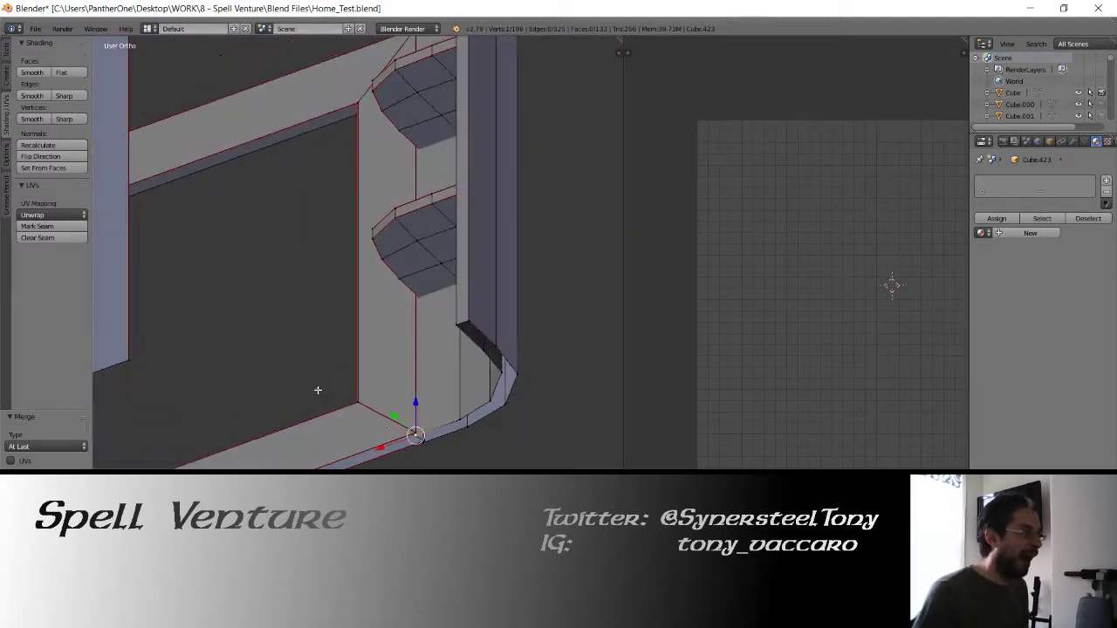
pyautogui.rightClick(416, 433)
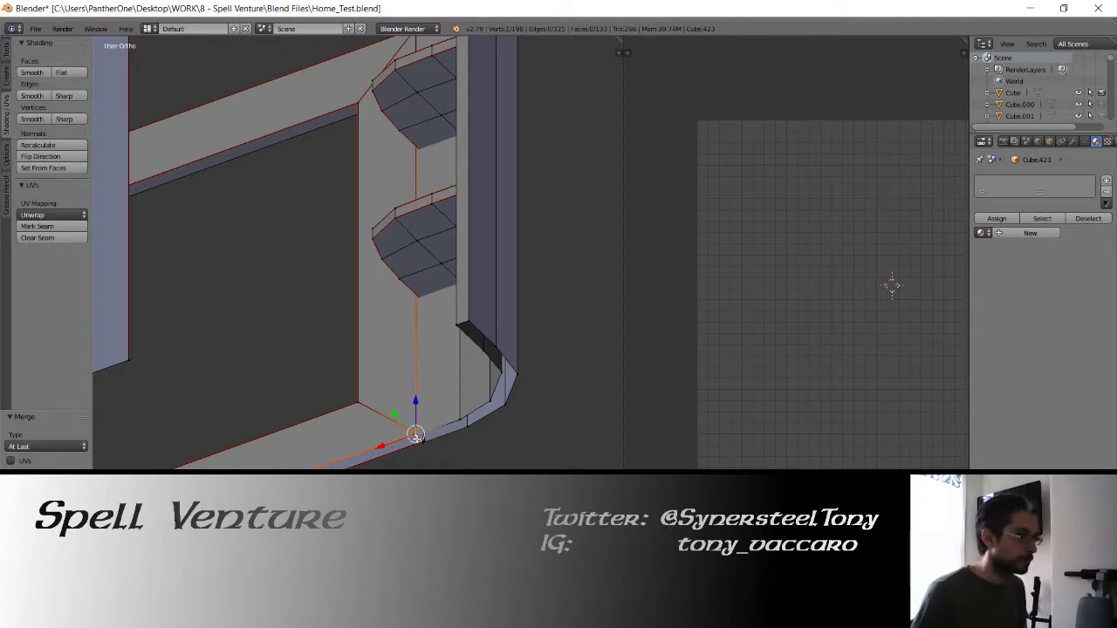
pyautogui.moveTo(369, 203)
pyautogui.mouseDown(button='middle')
pyautogui.moveTo(319, 250)
pyautogui.moveTo(329, 343)
pyautogui.moveTo(366, 267)
pyautogui.moveTo(332, 350)
pyautogui.moveTo(348, 299)
pyautogui.moveTo(316, 330)
pyautogui.moveTo(381, 329)
pyautogui.moveTo(302, 340)
pyautogui.moveTo(433, 326)
pyautogui.moveTo(347, 352)
pyautogui.moveTo(418, 350)
pyautogui.mouseUp(button='middle')
pyautogui.rightClick(365, 284)
pyautogui.press('Tab')
pyautogui.press('Tab')
# Display the mesh as wireframe and merge the doubled vertices at one upper corner of the frame's back, using At Last.
pyautogui.scroll(8, 418, 350)
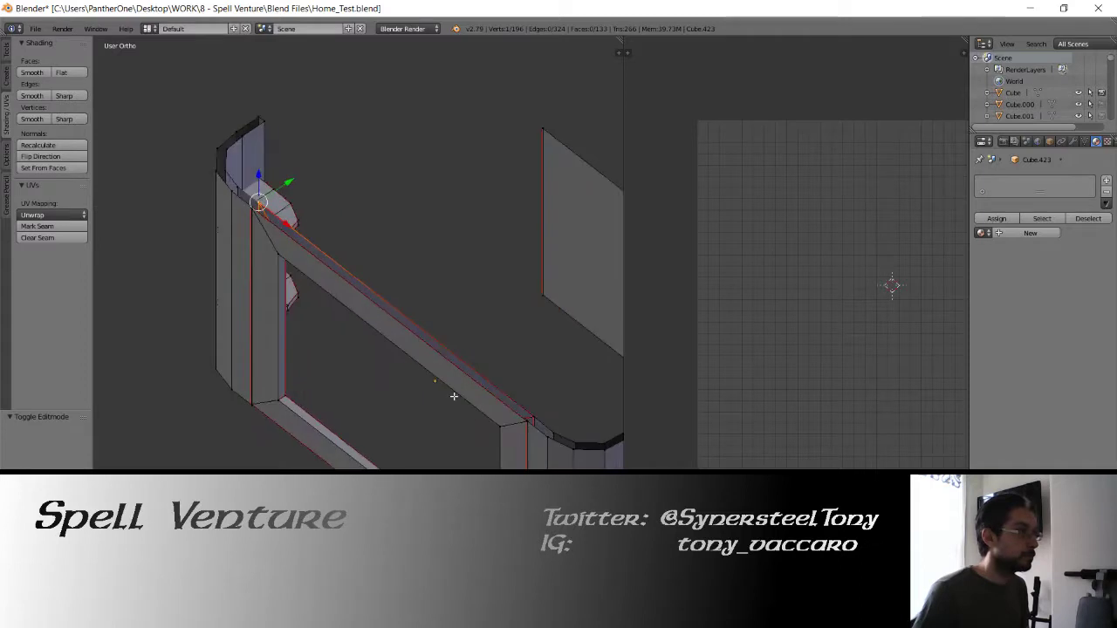
pyautogui.press('z')
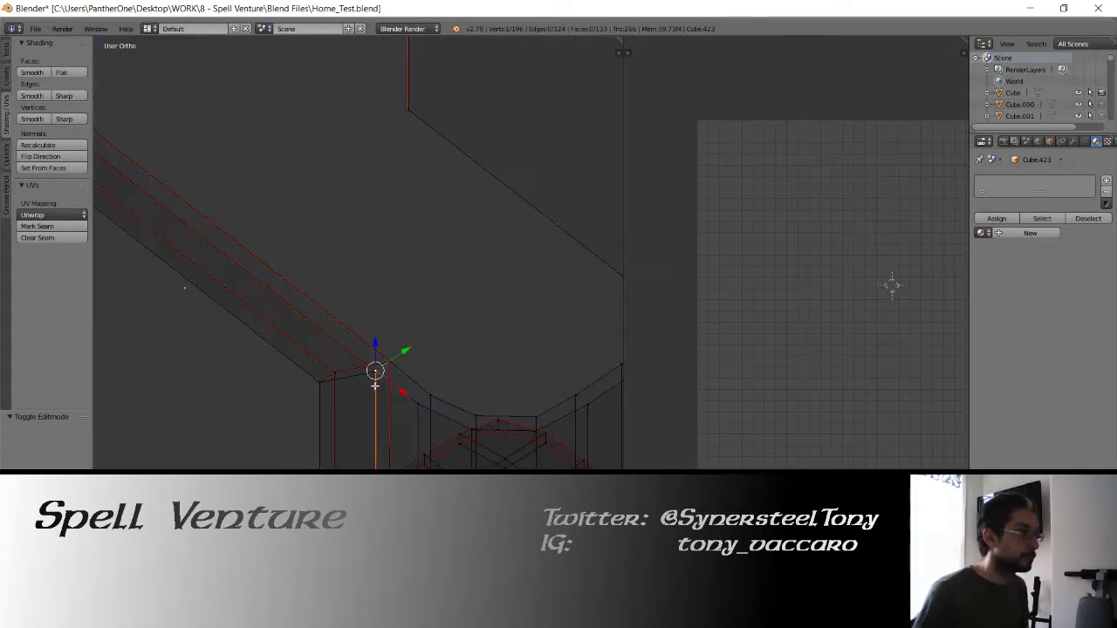
pyautogui.press('c')
pyautogui.click(370, 383)
pyautogui.rightClick(370, 382)
pyautogui.hotkey('alt', 'm')
pyautogui.click(366, 382)
# Merge the doubled vertices at the lower corner on the same end of the frame's back, using At Last.
pyautogui.keyDown('shift'); pyautogui.moveTo(327, 311); pyautogui.dragTo(315, 39, button='middle'); pyautogui.keyUp('shift')
pyautogui.keyDown('shift'); pyautogui.moveTo(364, 357); pyautogui.dragTo(361, 336, button='middle'); pyautogui.keyUp('shift')
pyautogui.rightClick(360, 476)
pyautogui.press('c')
pyautogui.click(356, 463)
pyautogui.rightClick(356, 463)
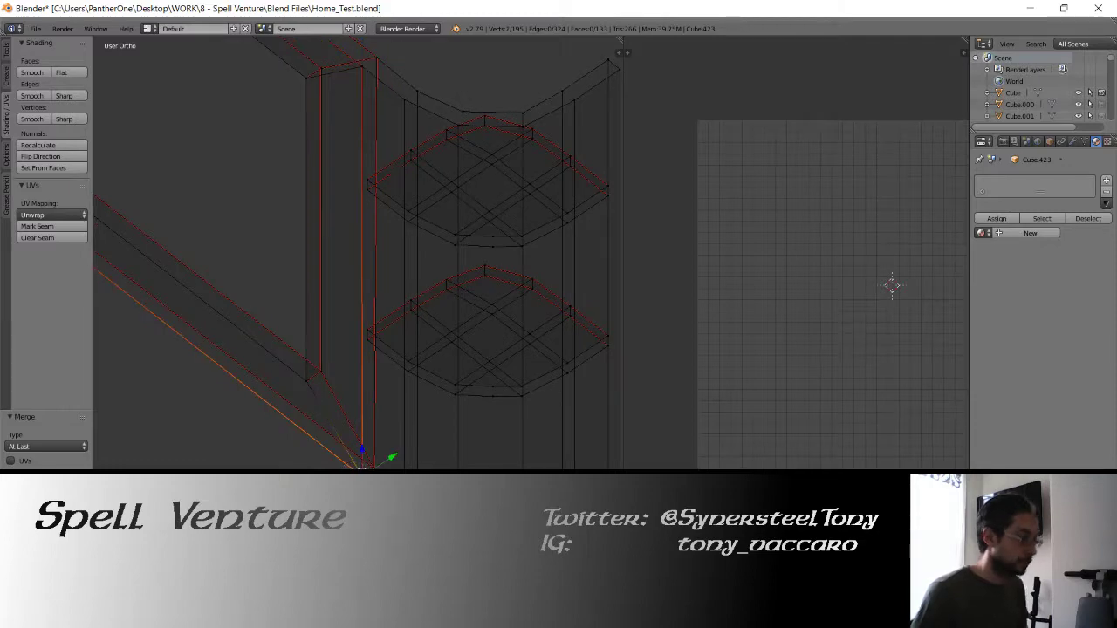
# Merge the doubled vertices at the lower corner on the opposite end of the frame's back, using At Last.
pyautogui.moveTo(224, 247); pyautogui.dragTo(404, 341, button='middle')
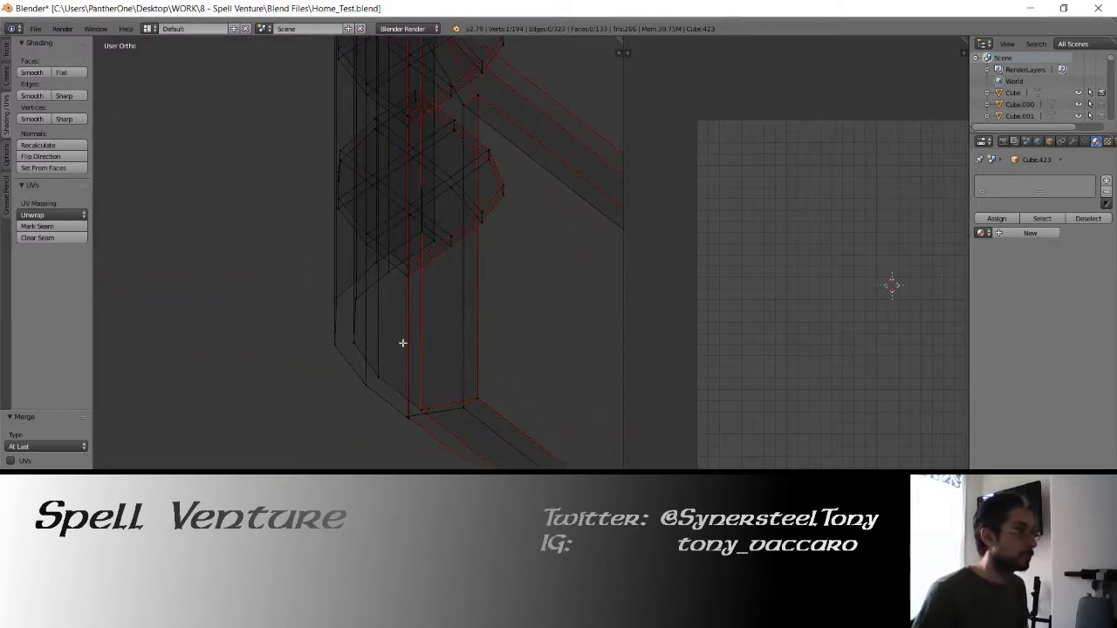
pyautogui.press('c')
pyautogui.click(408, 419)
pyautogui.rightClick(399, 395)
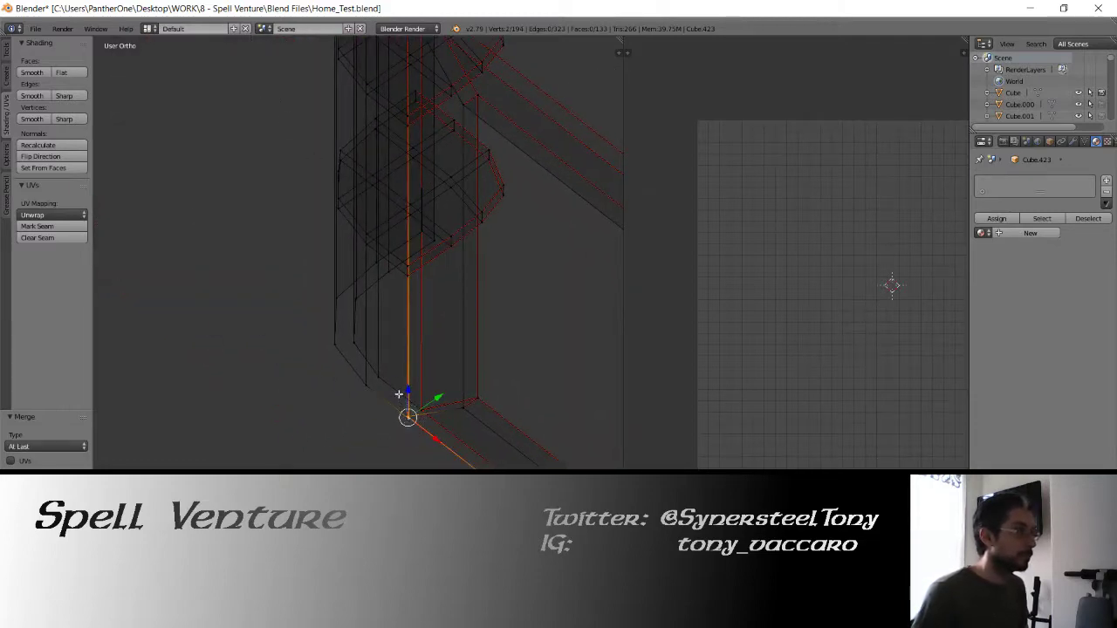
pyautogui.hotkey('alt', 'm')
pyautogui.click(394, 351)
# Merge the doubled vertices at the frame's remaining upper back corner, leave mesh editing and restore solid shading.
pyautogui.moveTo(393, 352); pyautogui.dragTo(294, 207, button='middle')
pyautogui.rightClick(262, 217)
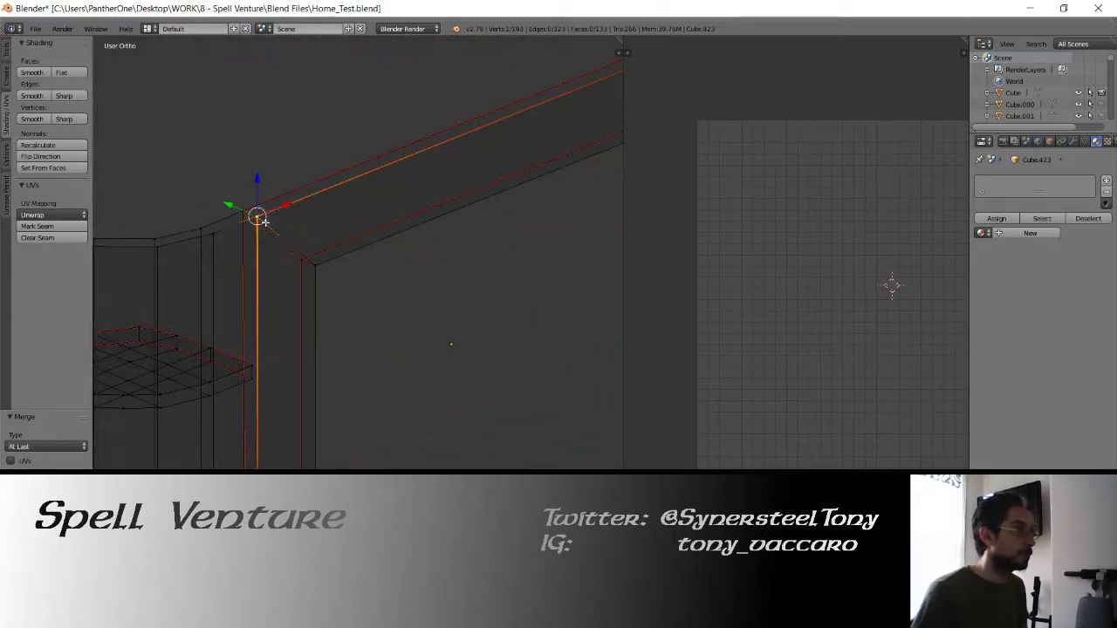
pyautogui.keyDown('shift'); pyautogui.rightClick(265, 222); pyautogui.keyUp('shift')
pyautogui.hotkey('alt', 'm')
pyautogui.click(265, 221)
pyautogui.press('Tab')
pyautogui.press('z')
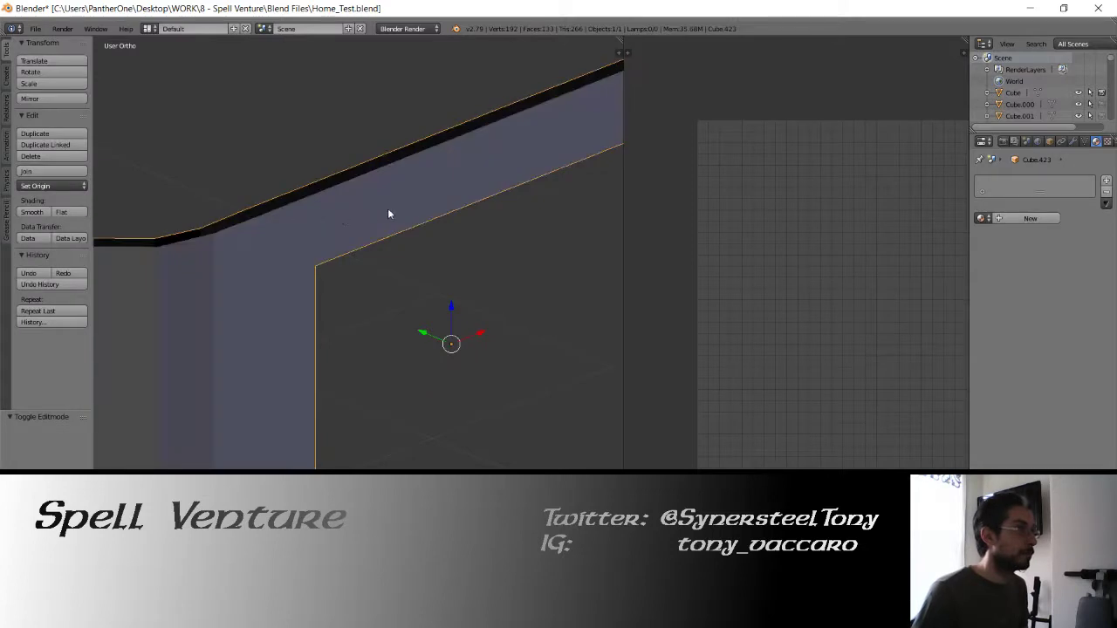
# Save the blend file and check the frame's merged corners from several sides.
pyautogui.press('a')
pyautogui.moveTo(387, 208)
pyautogui.mouseDown(button='middle')
pyautogui.moveTo(252, 238)
pyautogui.moveTo(282, 242)
pyautogui.mouseUp(button='middle')
pyautogui.hotkey('ctrl', 's')
pyautogui.moveTo(305, 314); pyautogui.dragTo(387, 225, button='middle')
pyautogui.press('Tab')
pyautogui.scroll(5, 357, 304)
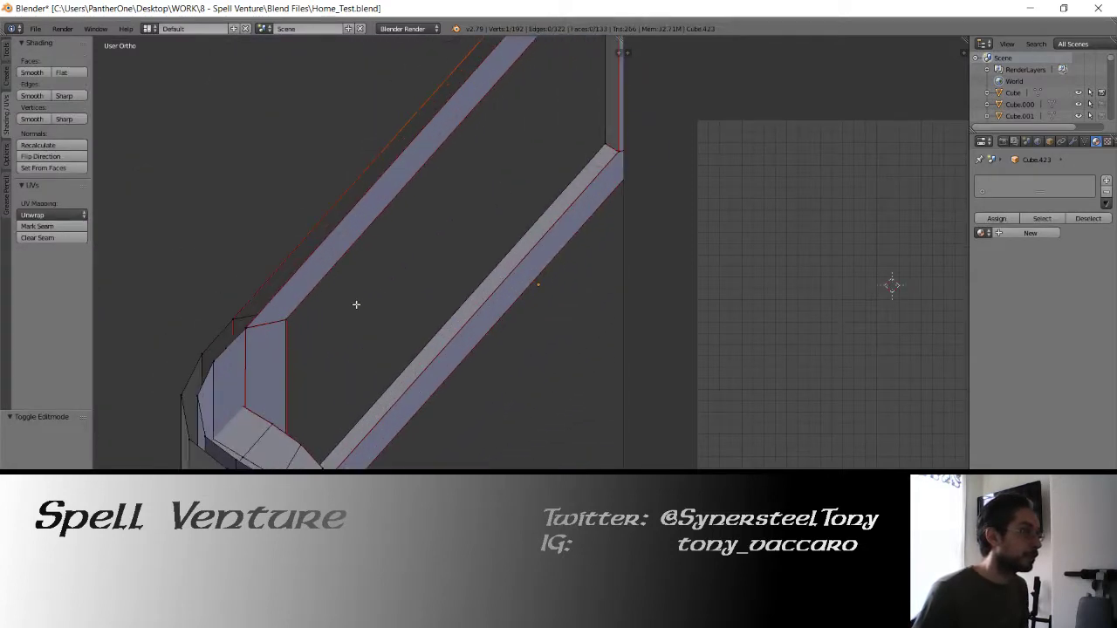
pyautogui.moveTo(355, 308)
pyautogui.mouseDown(button='middle')
pyautogui.moveTo(358, 294)
pyautogui.moveTo(312, 308)
pyautogui.moveTo(274, 281)
pyautogui.moveTo(274, 257)
pyautogui.moveTo(214, 215)
pyautogui.moveTo(254, 187)
pyautogui.moveTo(215, 294)
pyautogui.moveTo(499, 281)
pyautogui.moveTo(531, 399)
pyautogui.mouseUp(button='middle')
pyautogui.press('Tab')
pyautogui.hotkey('ctrl', 's')
# Select the four corners of the lower border face on the frame's back and delete its edges.
pyautogui.click(274, 281)
pyautogui.scroll(-5, 495, 389)
pyautogui.rightClick(488, 377)
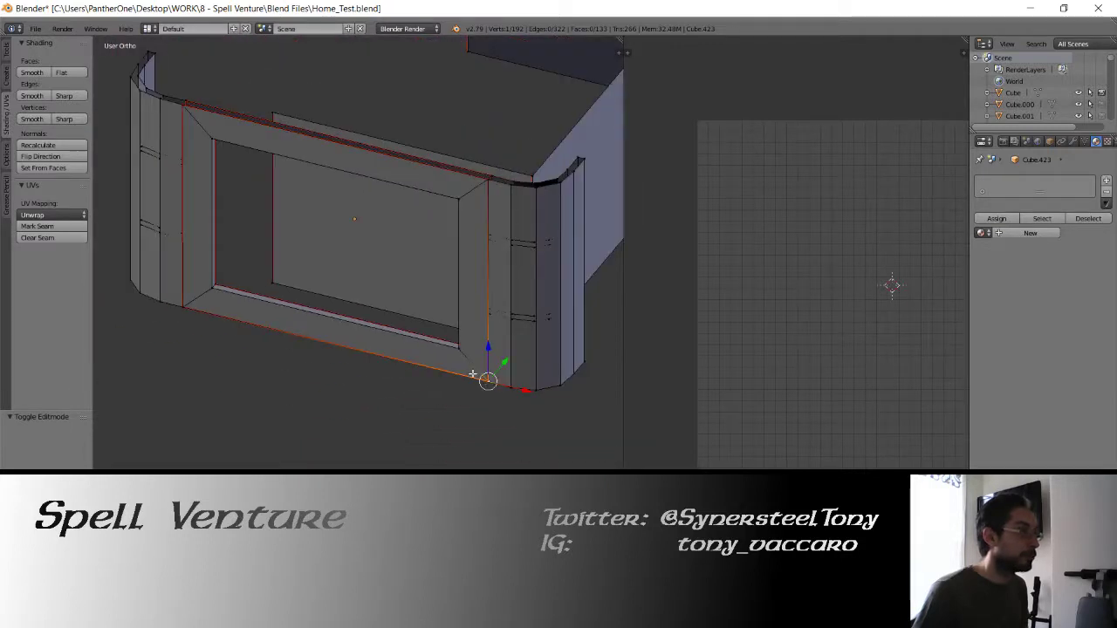
pyautogui.rightClick(458, 347)
pyautogui.keyDown('shift'); pyautogui.rightClick(182, 305); pyautogui.keyUp('shift')
pyautogui.keyDown('shift'); pyautogui.rightClick(215, 288); pyautogui.keyUp('shift')
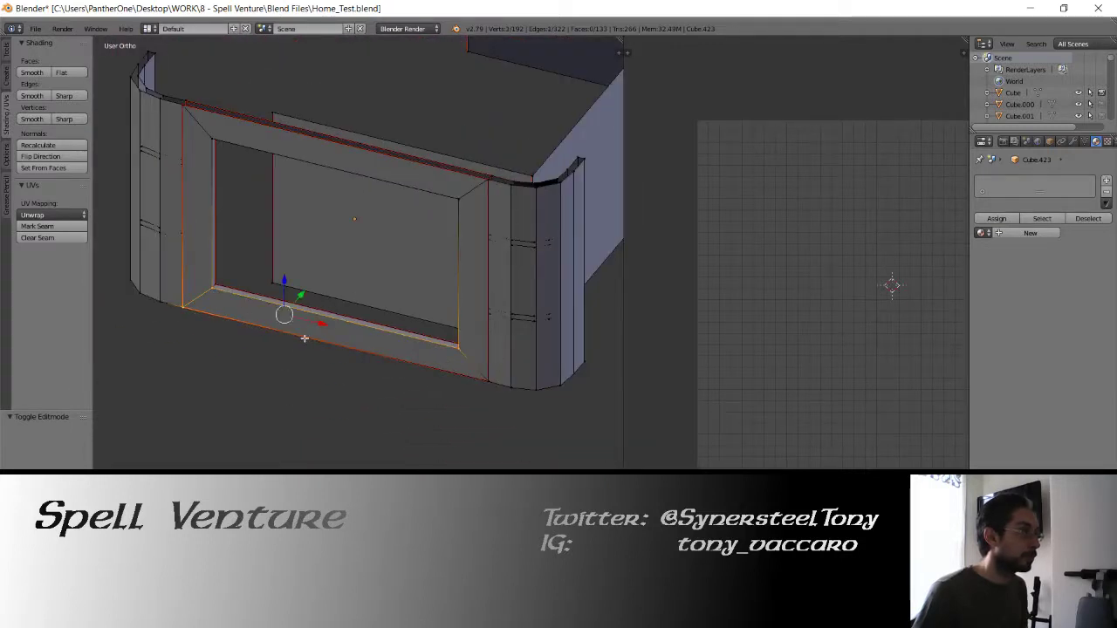
pyautogui.keyDown('shift'); pyautogui.rightClick(486, 382); pyautogui.keyUp('shift')
pyautogui.press('x')
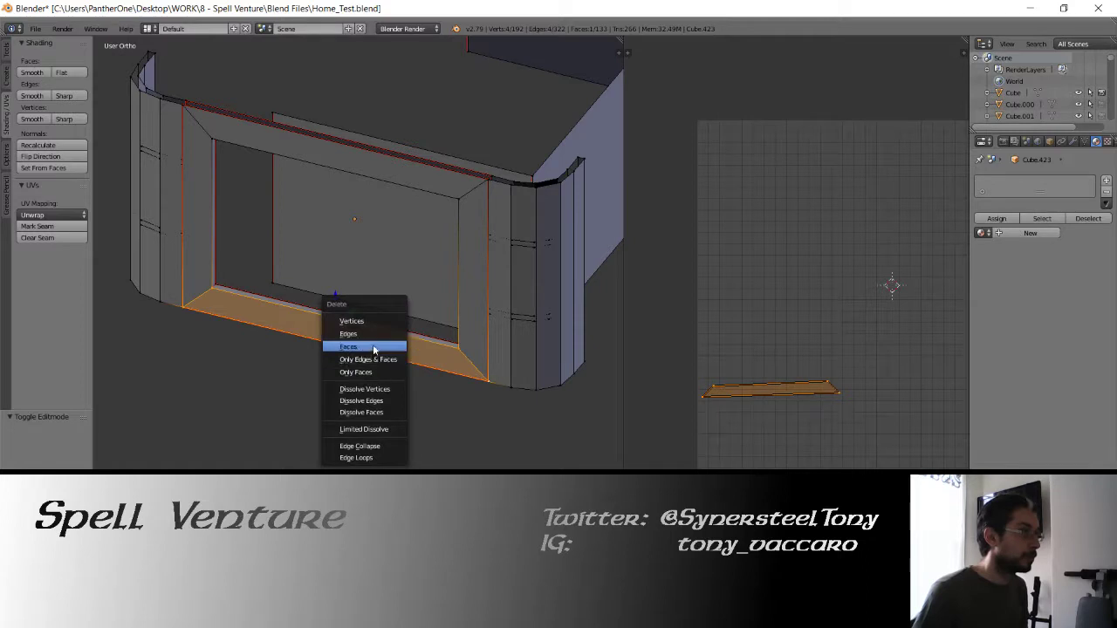
pyautogui.click(370, 336)
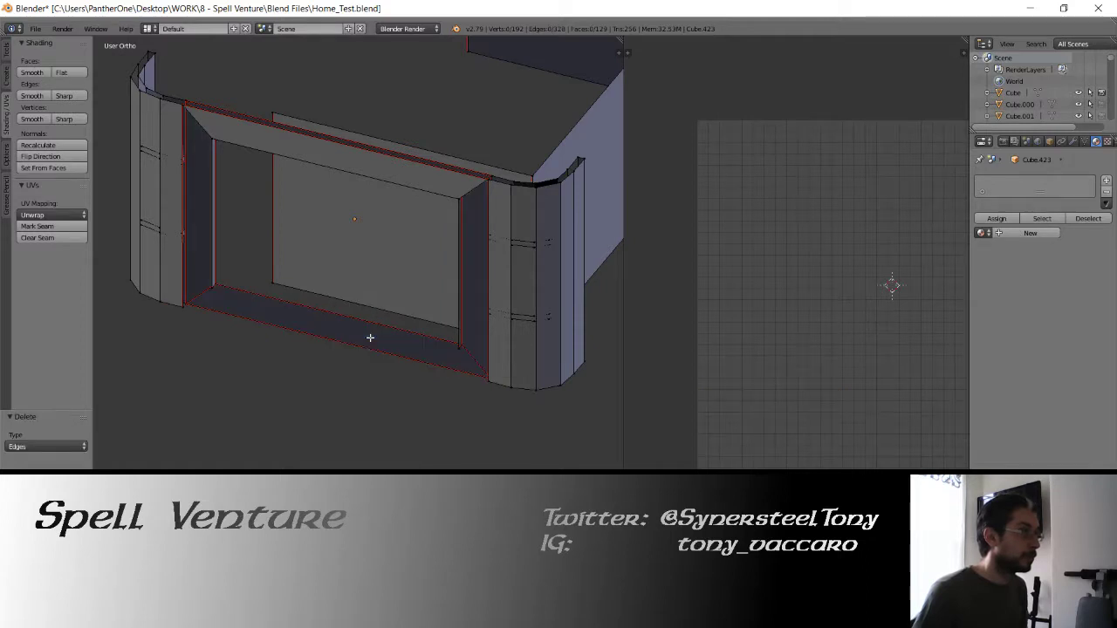
# Undo the last edge deletion, then select the outer and corner edges around the frame's back border and delete those edges.
pyautogui.hotkey('ctrl', 'z')
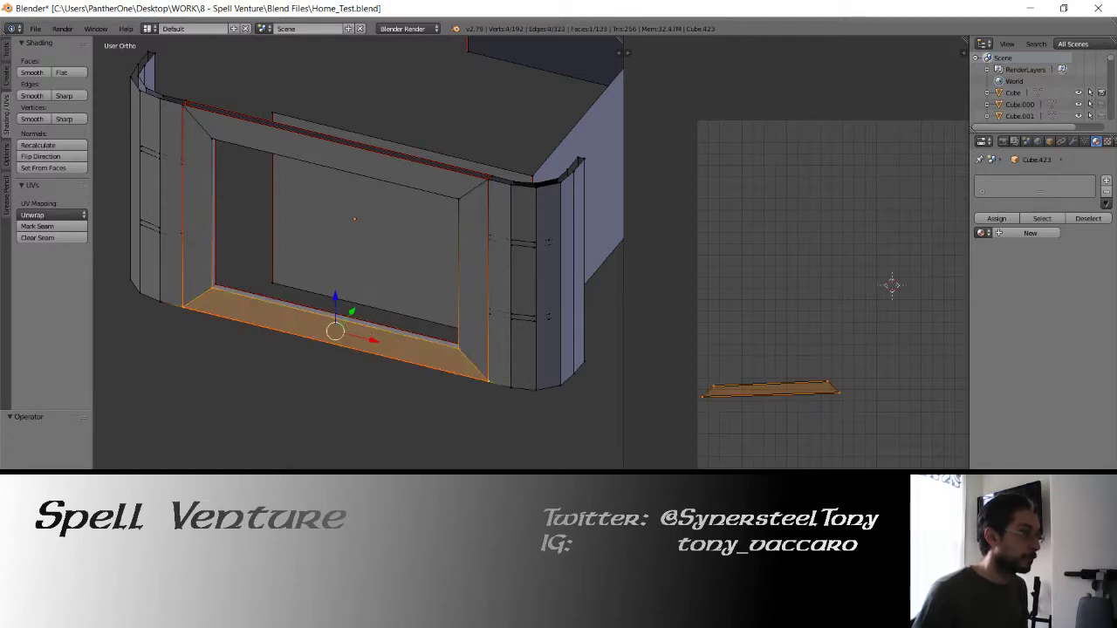
pyautogui.rightClick(199, 302)
pyautogui.keyDown('shift'); pyautogui.rightClick(342, 343); pyautogui.keyUp('shift')
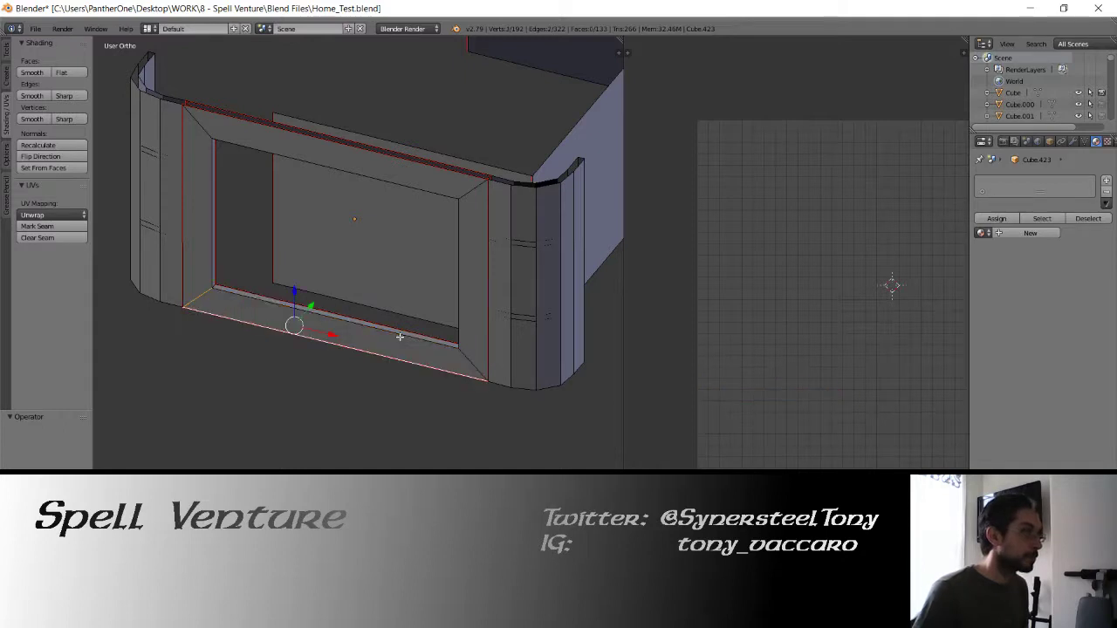
pyautogui.keyDown('shift'); pyautogui.rightClick(460, 357); pyautogui.keyUp('shift')
pyautogui.keyDown('shift'); pyautogui.rightClick(490, 320); pyautogui.keyUp('shift')
pyautogui.keyDown('shift'); pyautogui.rightClick(461, 193); pyautogui.keyUp('shift')
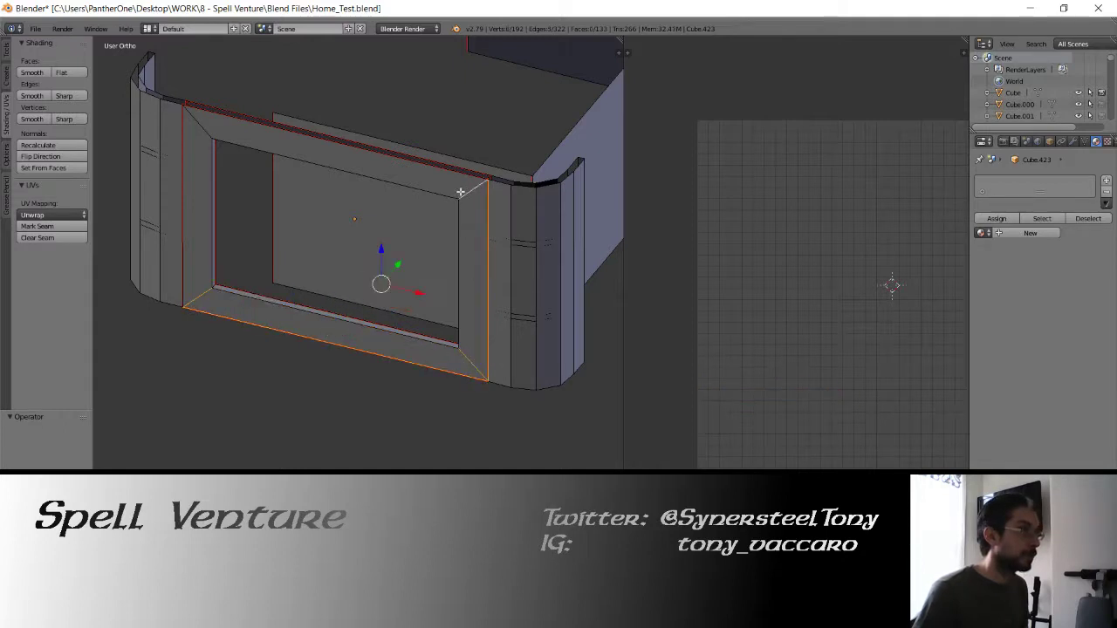
pyautogui.keyDown('shift'); pyautogui.rightClick(355, 148); pyautogui.keyUp('shift')
pyautogui.keyDown('shift'); pyautogui.rightClick(200, 132); pyautogui.keyUp('shift')
pyautogui.press('x')
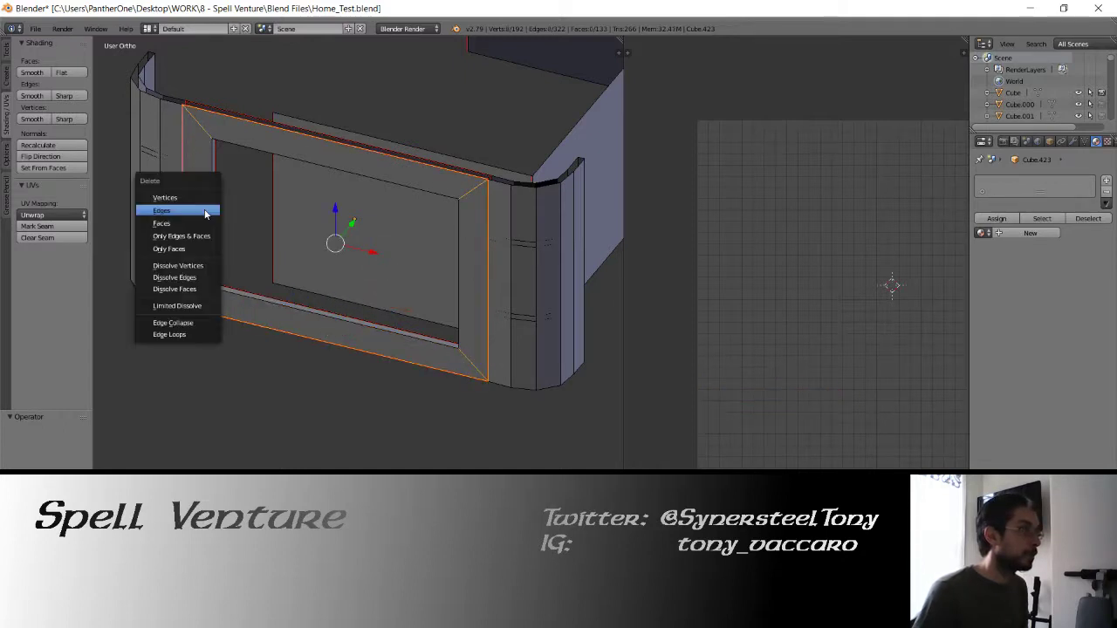
pyautogui.click(207, 210)
# Delete the loose leftover edges above and below the narrow side panels at both ends of the frame.
pyautogui.moveTo(252, 230); pyautogui.dragTo(419, 307, button='middle')
pyautogui.hotkey('ctrl', 's')
pyautogui.click(337, 300)
pyautogui.rightClick(552, 440)
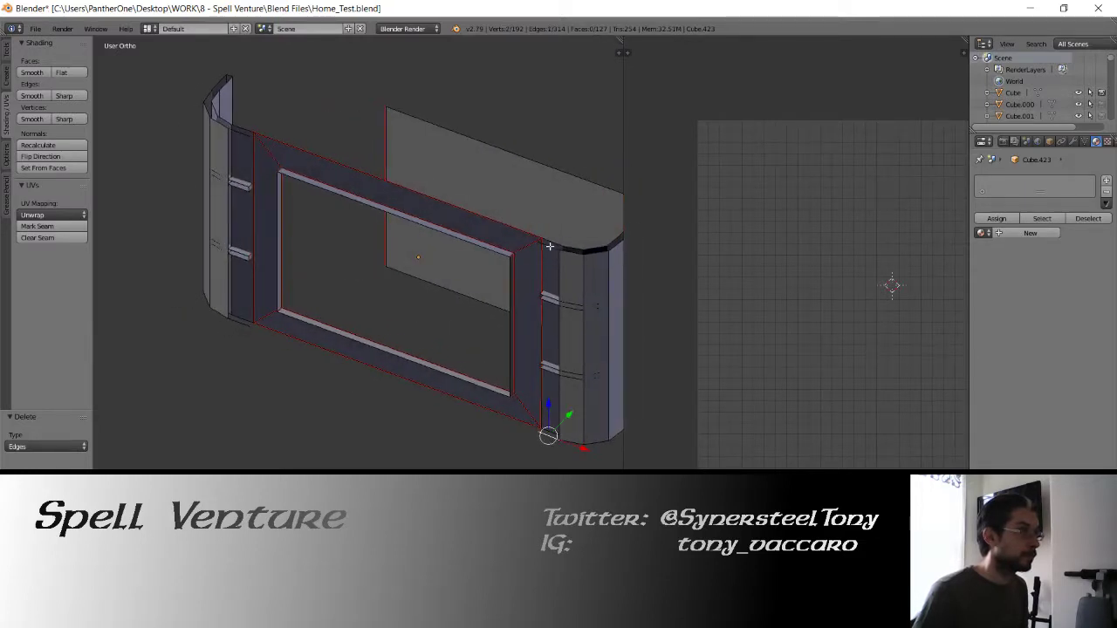
pyautogui.keyDown('shift'); pyautogui.rightClick(550, 247); pyautogui.keyUp('shift')
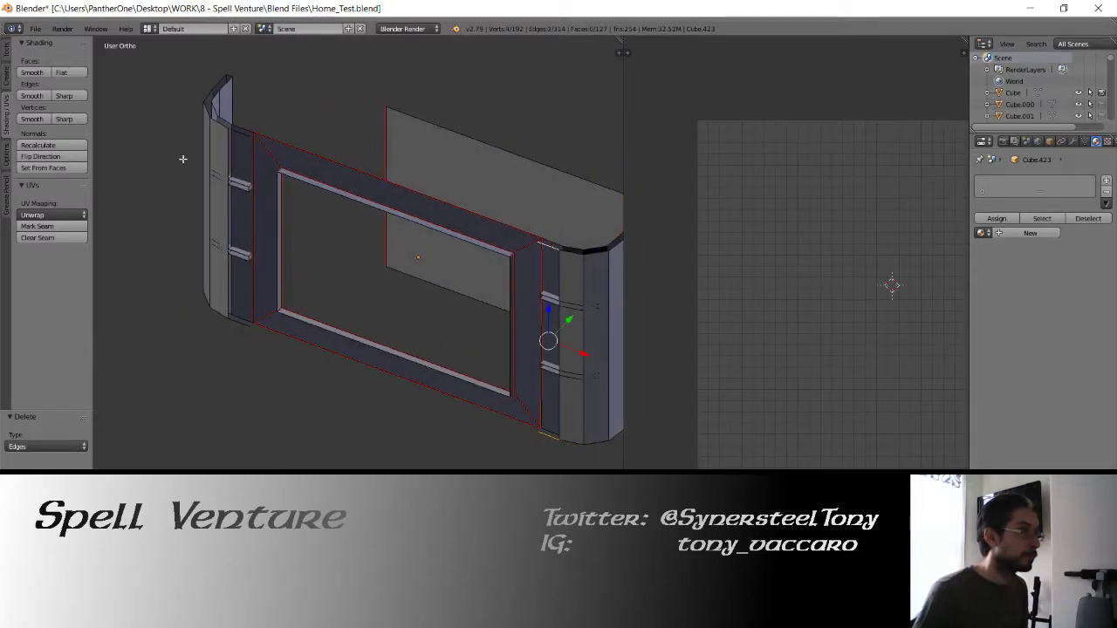
pyautogui.press('x')
pyautogui.click(244, 329)
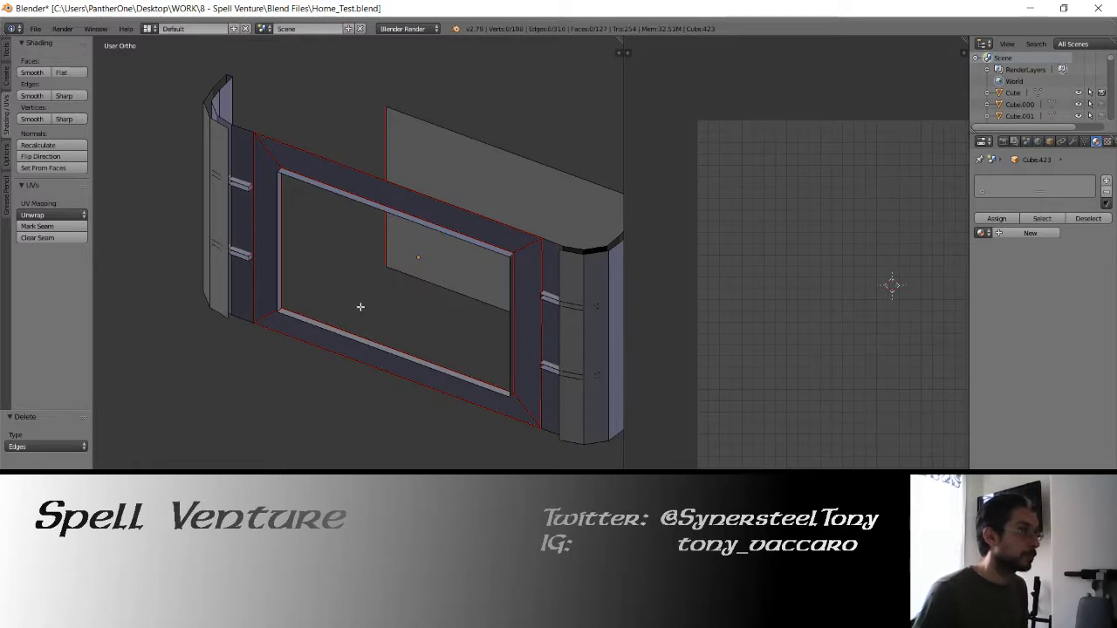
# Leave mesh editing, select the shelf unit and apply its rotation and scale.
pyautogui.press('Tab')
pyautogui.hotkey('ctrl', 'a')
pyautogui.press('Escape')
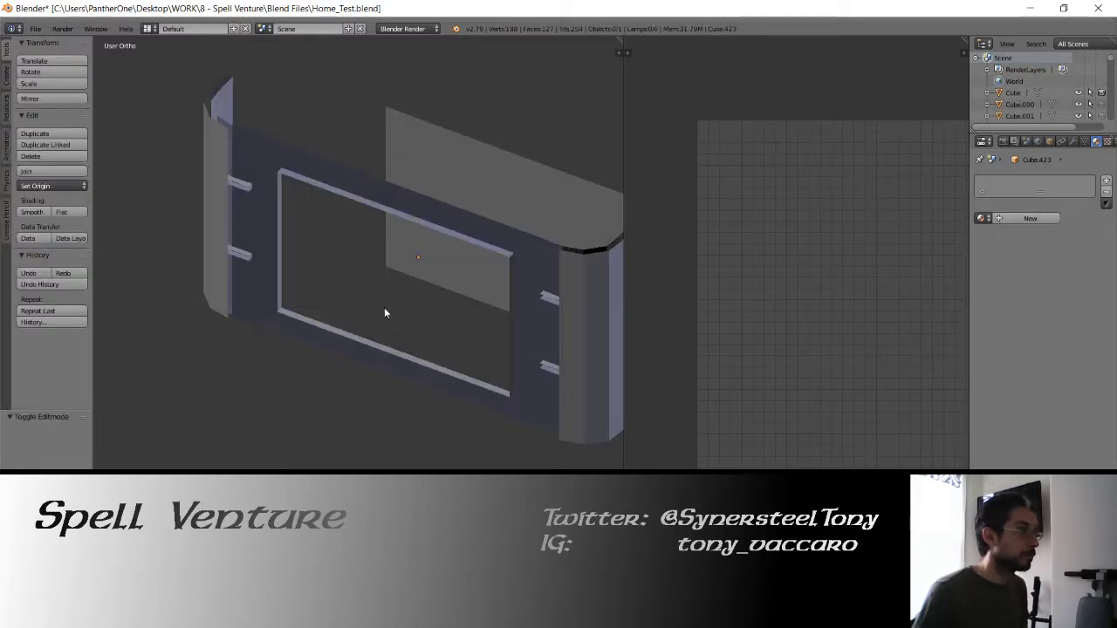
pyautogui.rightClick(426, 209)
pyautogui.hotkey('ctrl', 'a')
pyautogui.click(427, 211)
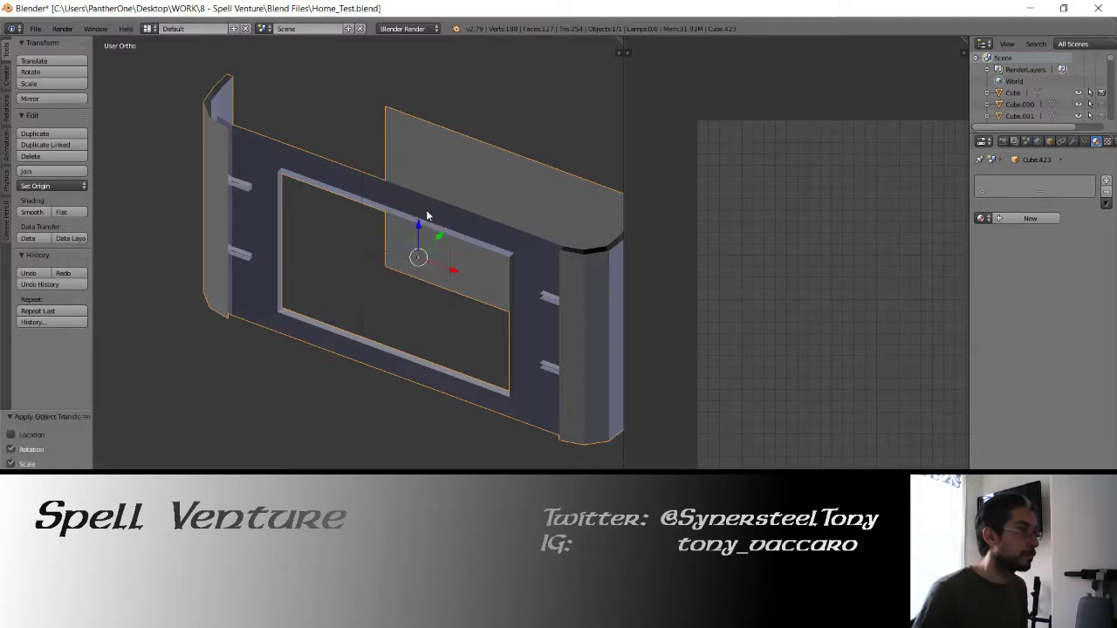
# Select the shelf unit's whole mesh, unwrap it and check the shelf side of the model.
pyautogui.press('Tab')
pyautogui.press('a')
pyautogui.press('u')
pyautogui.click(426, 229)
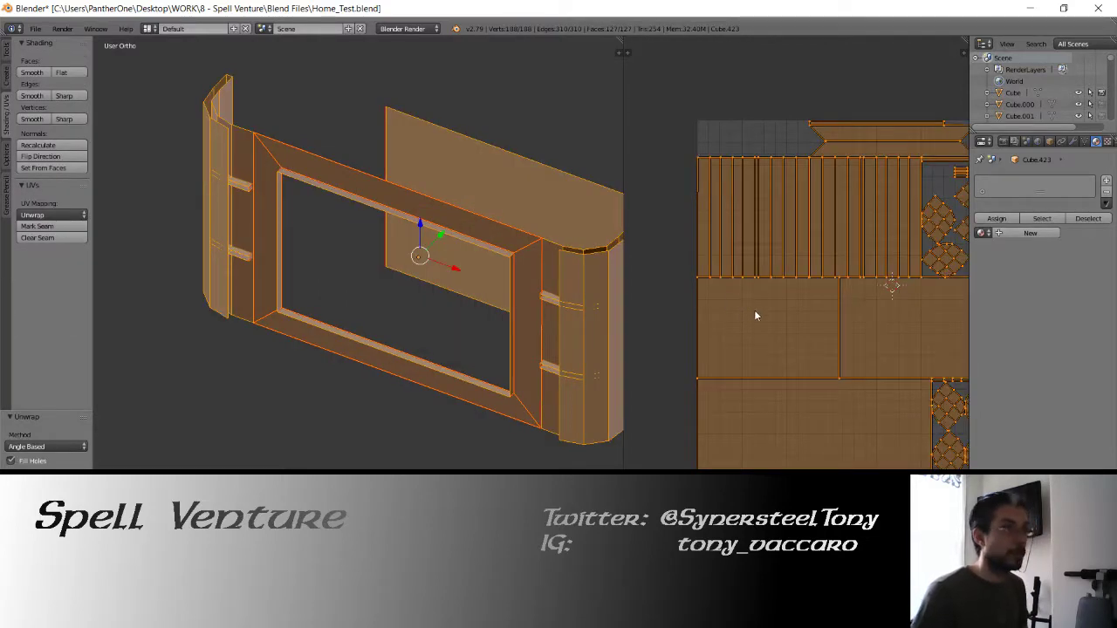
pyautogui.scroll(-3, 756, 316)
pyautogui.moveTo(472, 314); pyautogui.dragTo(375, 323, button='middle')
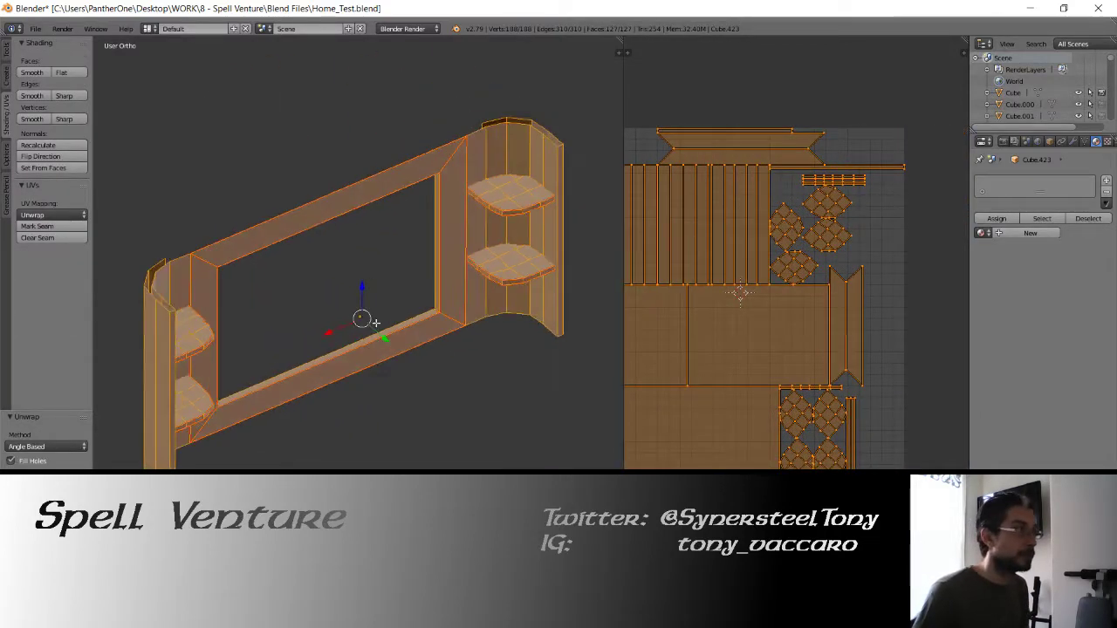
pyautogui.scroll(-5, 384, 332)
pyautogui.keyDown('shift'); pyautogui.moveTo(413, 369); pyautogui.dragTo(432, 342, button='middle'); pyautogui.keyUp('shift')
pyautogui.scroll(3, 305, 323)
# Select the two upright trapezoid strip islands beside the large panels in the UV layout and rotate them 90°.
pyautogui.moveTo(839, 312); pyautogui.dragTo(906, 320, button='middle')
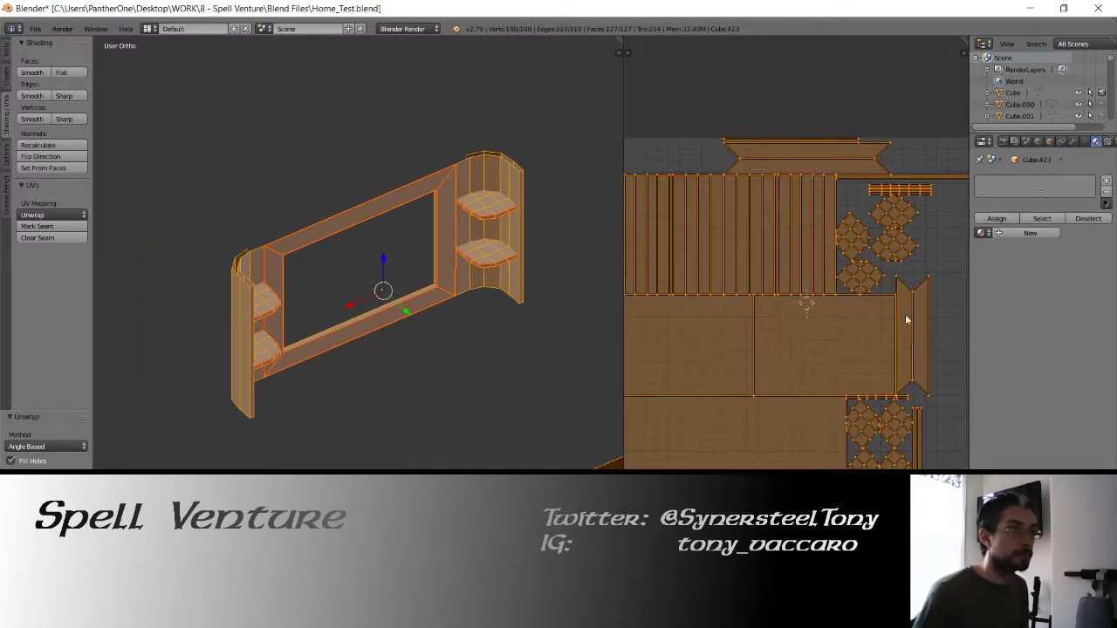
pyautogui.rightClick(905, 315)
pyautogui.keyDown('shift'); pyautogui.rightClick(894, 320); pyautogui.keyUp('shift')
pyautogui.rightClick(906, 323)
pyautogui.write('r')
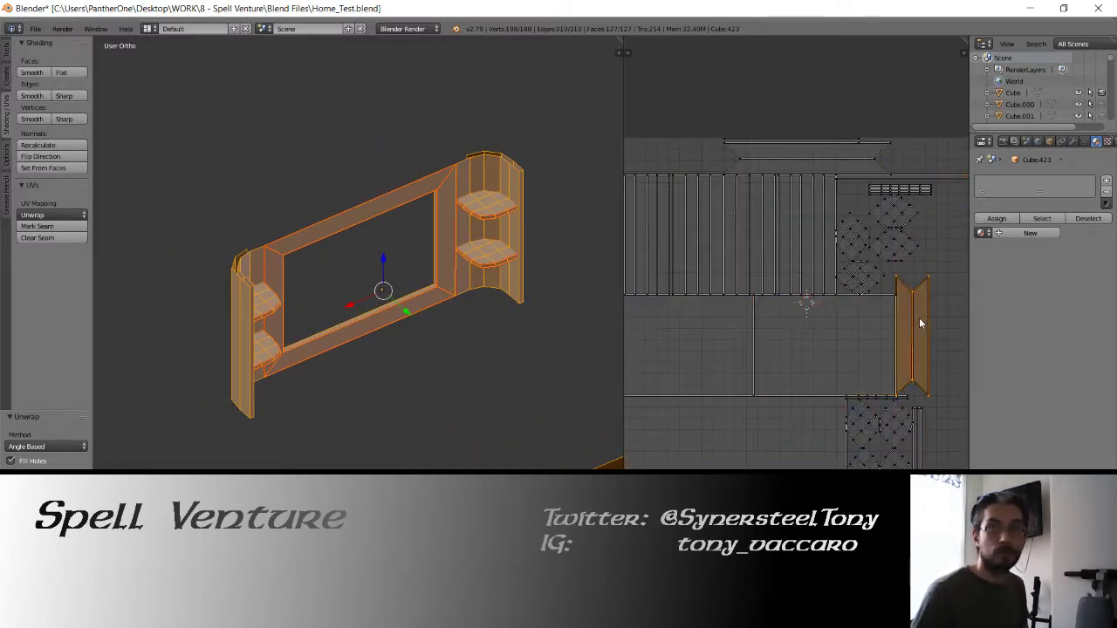
pyautogui.write('90')
pyautogui.press('Return')
# Move the rotated strip islands just above the other trapezoid strips, outside the upper edge of the UV square.
pyautogui.press('g')
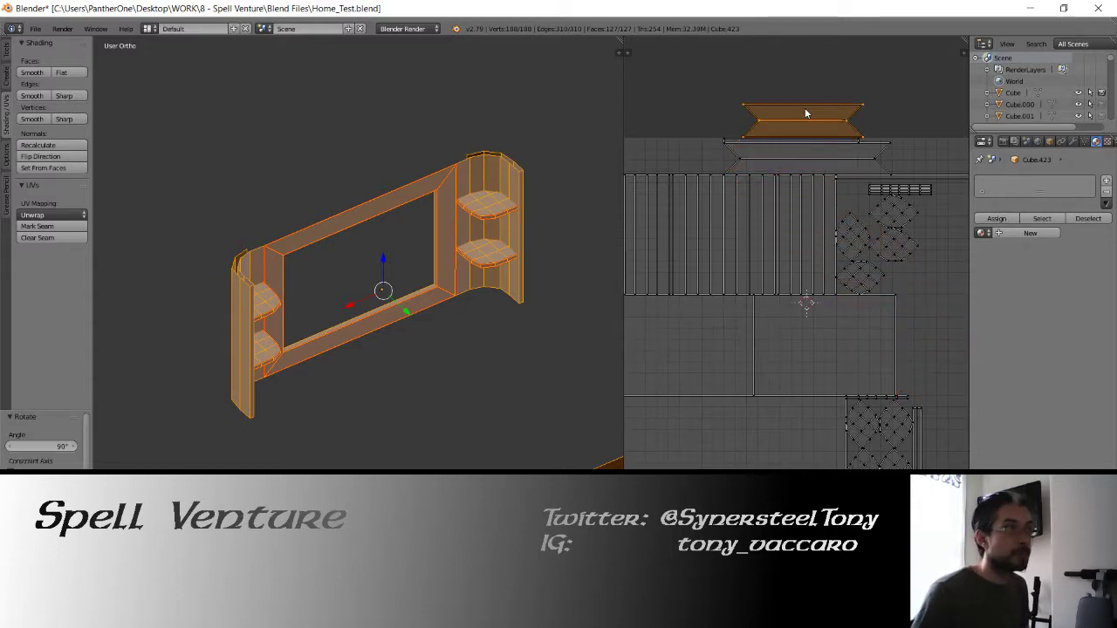
pyautogui.click(805, 112)
pyautogui.moveTo(830, 192); pyautogui.dragTo(804, 258, button='middle')
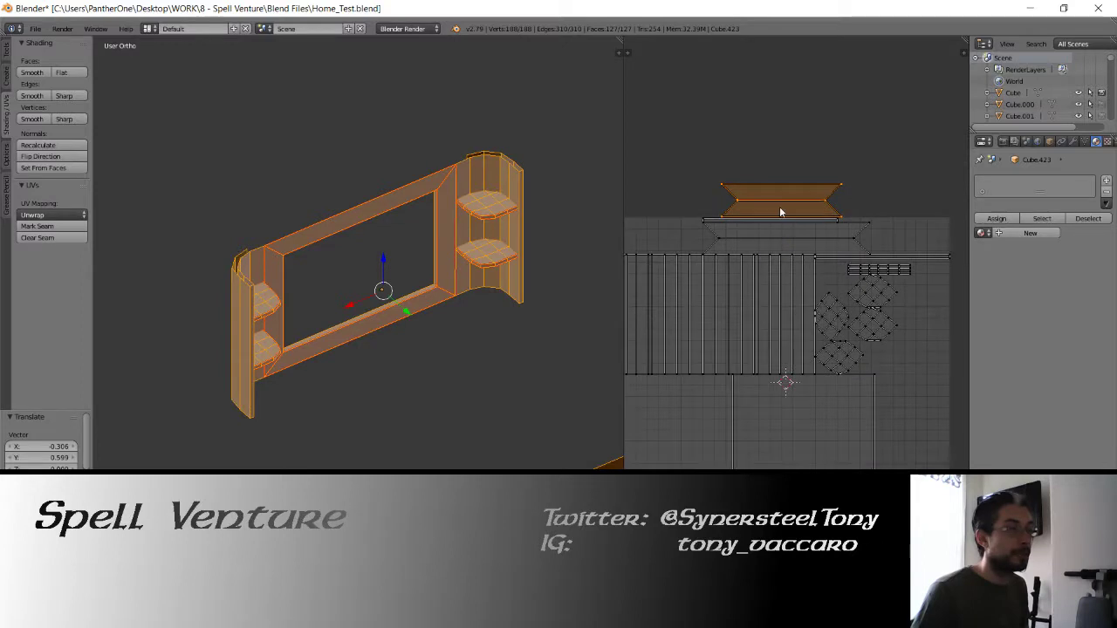
pyautogui.press('g')
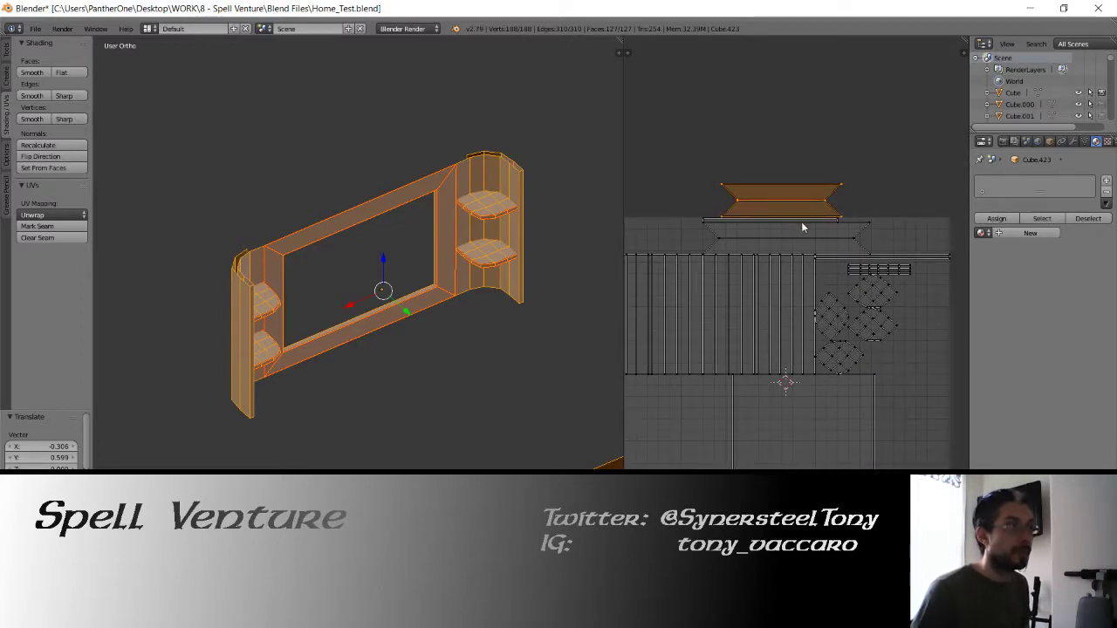
pyautogui.click(803, 229)
pyautogui.moveTo(785, 277); pyautogui.dragTo(823, 255, button='middle')
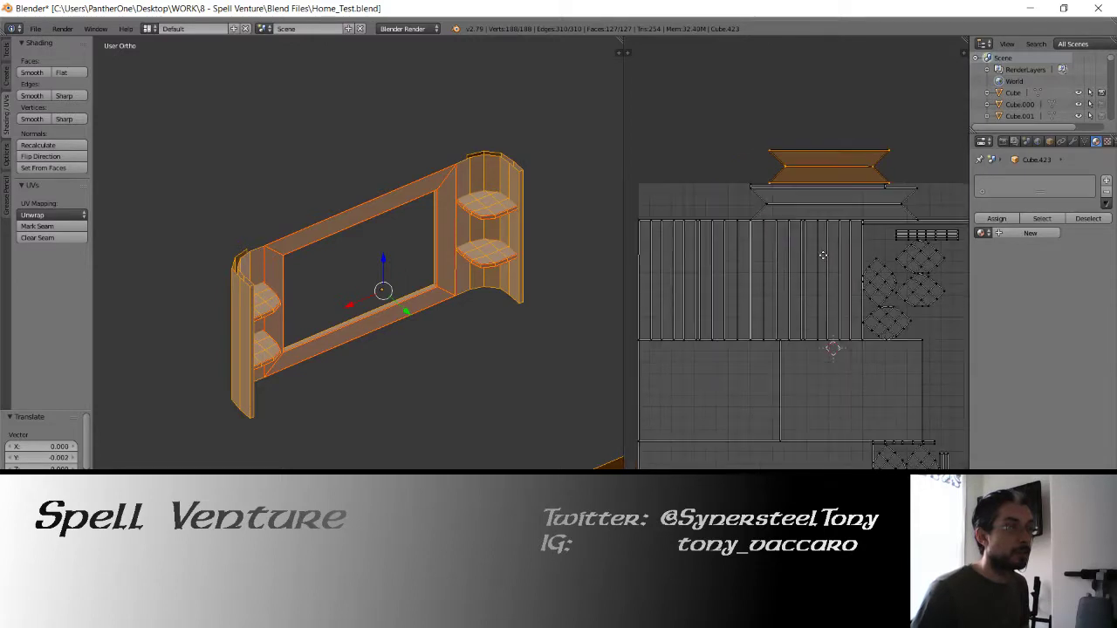
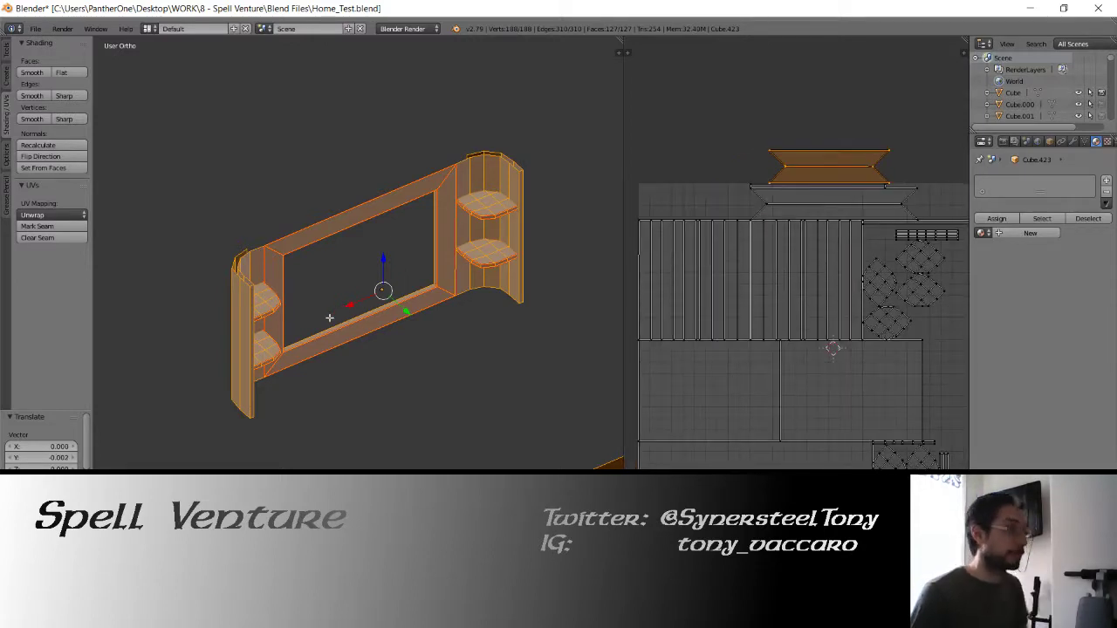
# Leave mesh editing and check the objects on layers 1 and 2.
pyautogui.press('Tab')
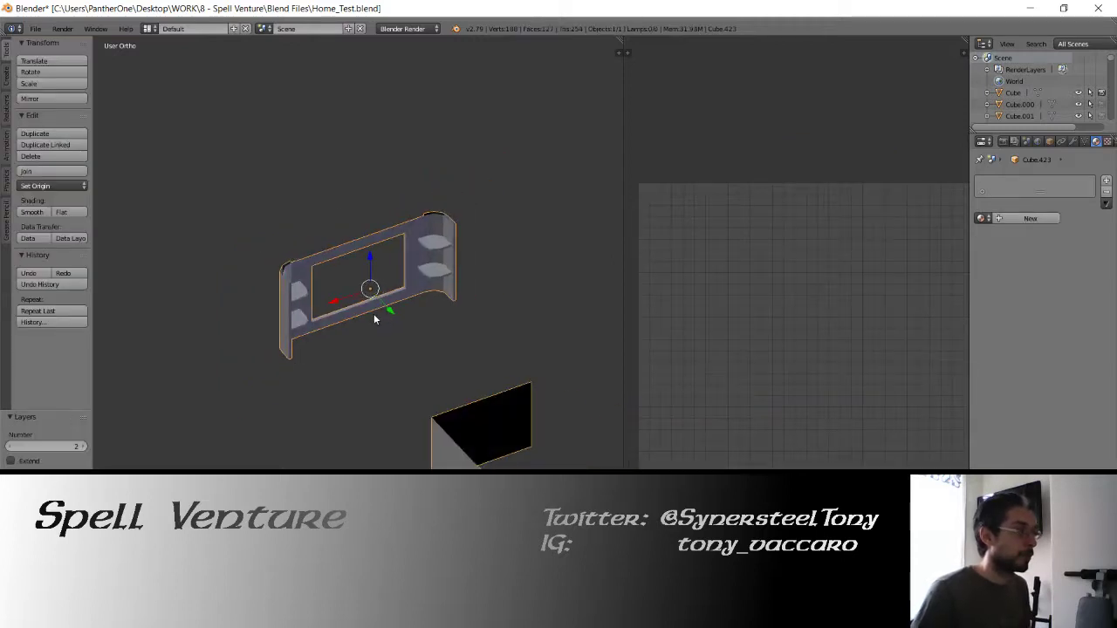
pyautogui.press('1')
pyautogui.scroll(-2, 393, 311)
pyautogui.press('2')
pyautogui.scroll(4, 403, 311)
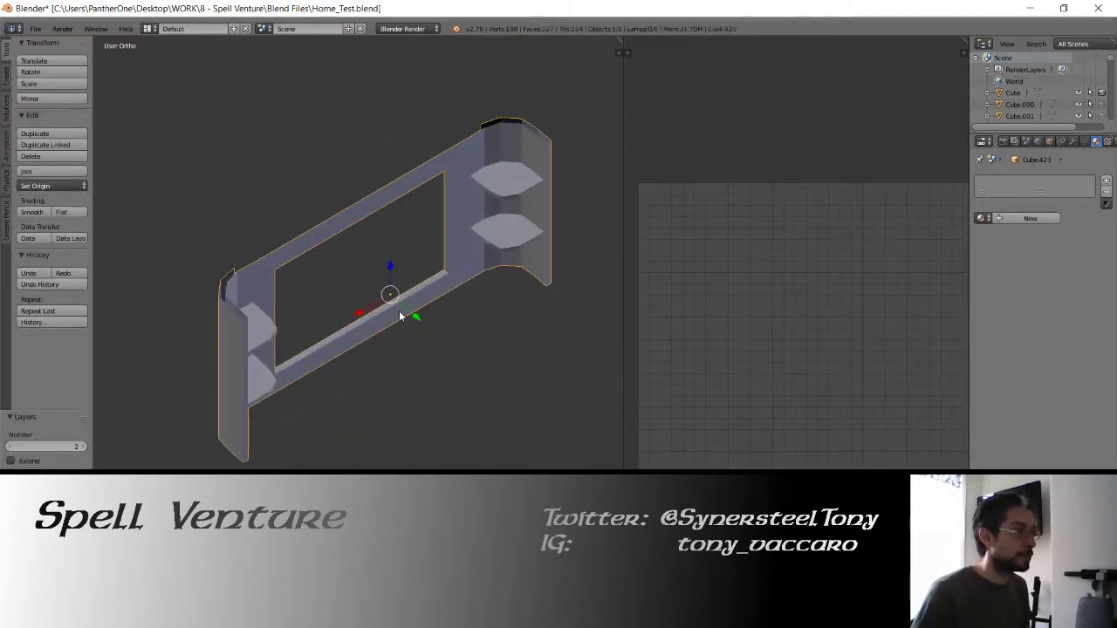
# Add the neighbouring trapezoid strip islands to the UV selection, rotate them all 90° and move them beside the large panel islands.
pyautogui.press('Tab')
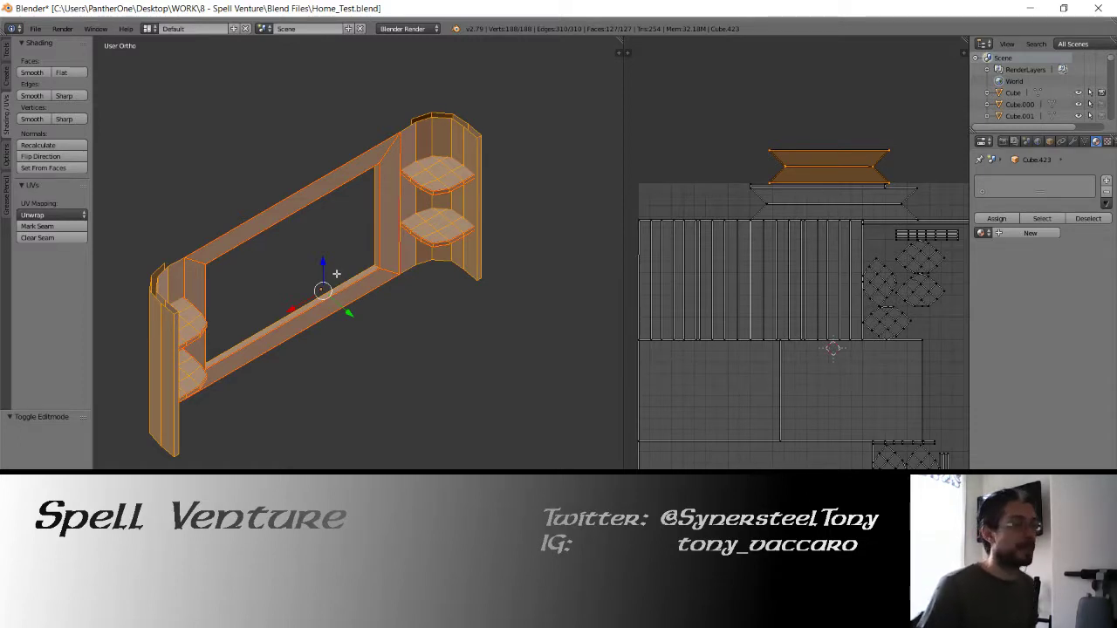
pyautogui.hotkey('shift', 'l')
pyautogui.hotkey('shift', 'l')
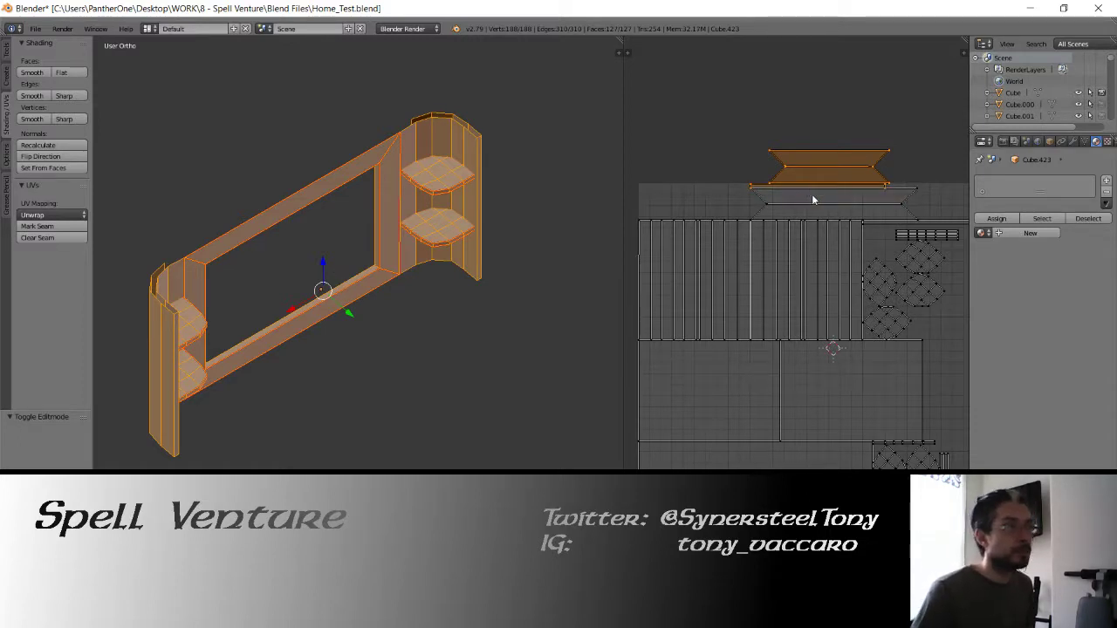
pyautogui.hotkey('shift', 'l')
pyautogui.scroll(-2, 818, 211)
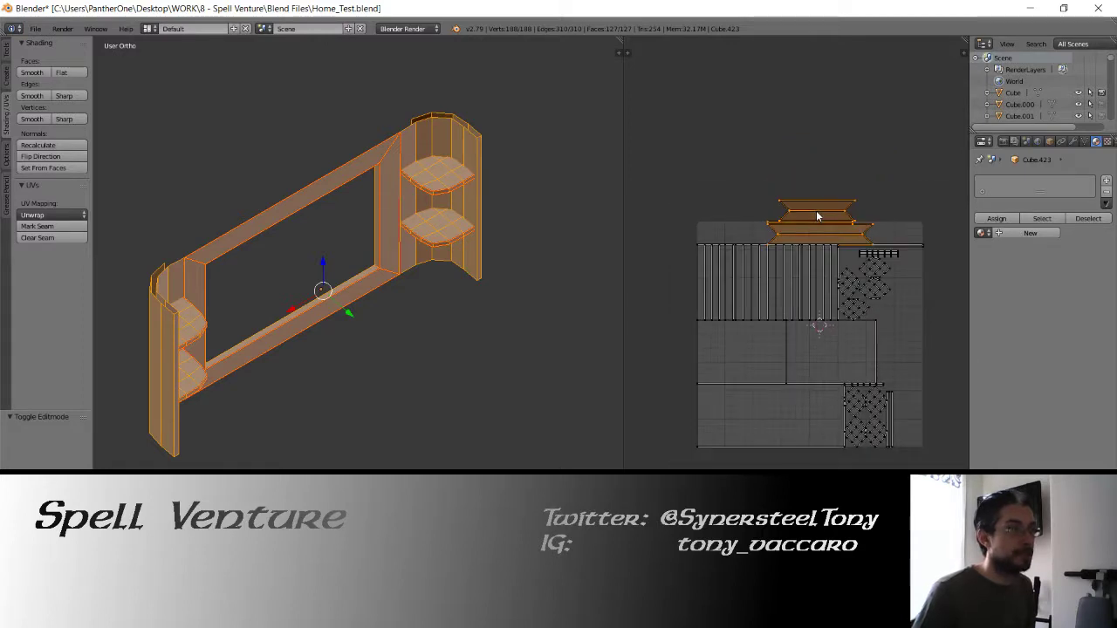
pyautogui.scroll(1, 804, 267)
pyautogui.moveTo(800, 276); pyautogui.dragTo(767, 254, button='middle')
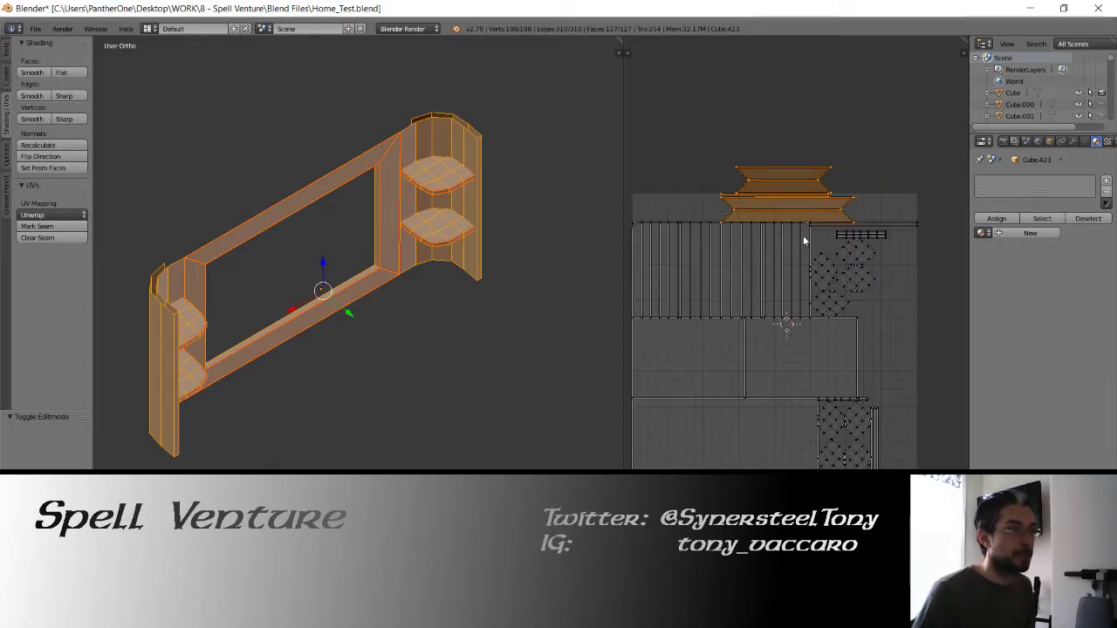
pyautogui.write('r90')
pyautogui.press('Return')
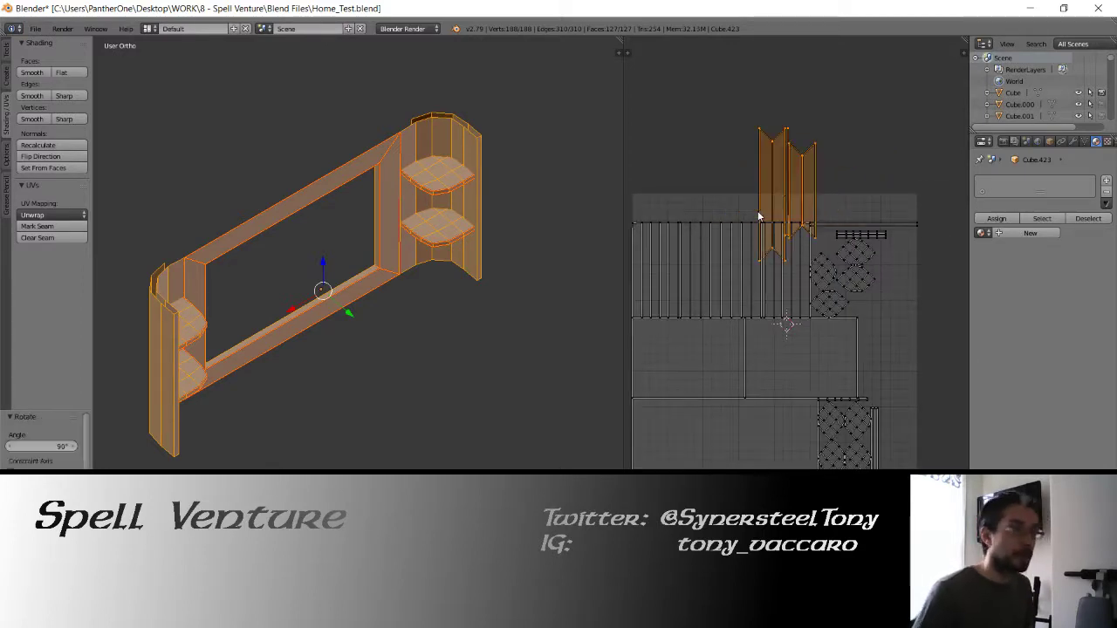
pyautogui.press('g')
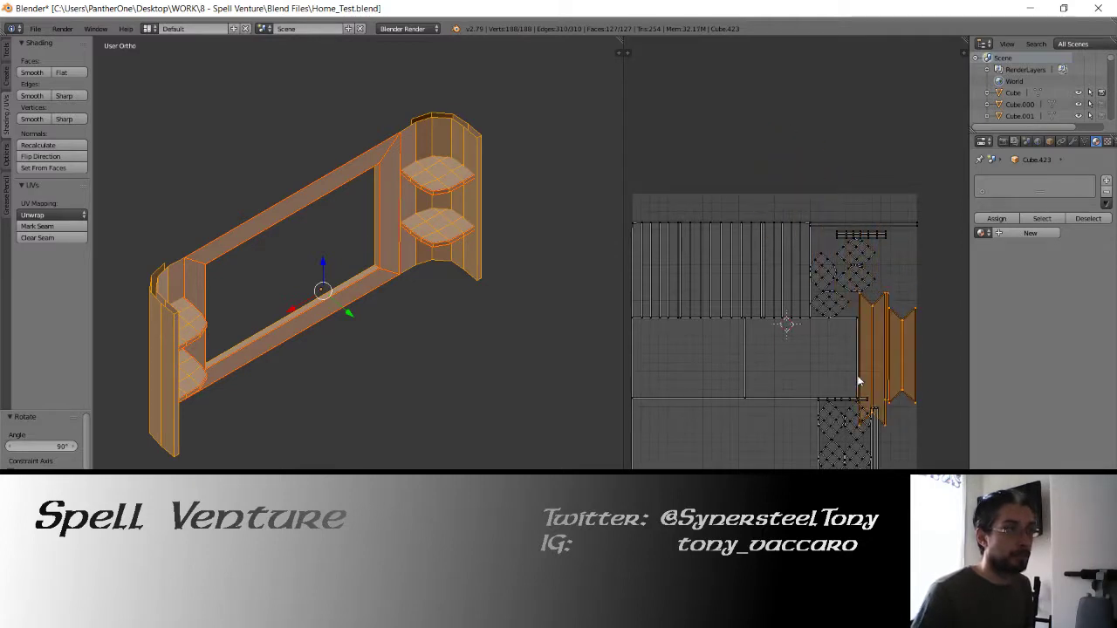
pyautogui.click(858, 381)
# Move the block of four shelf islands from the UV square's lower area up beside the other shelf islands.
pyautogui.scroll(-1, 836, 361)
pyautogui.rightClick(831, 365)
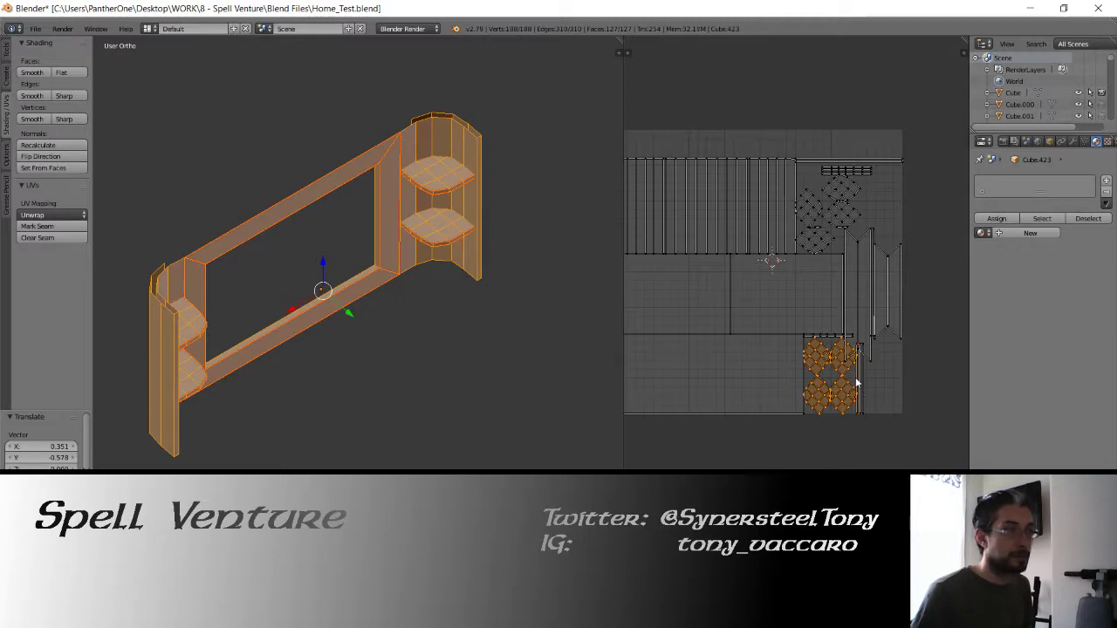
pyautogui.press('g')
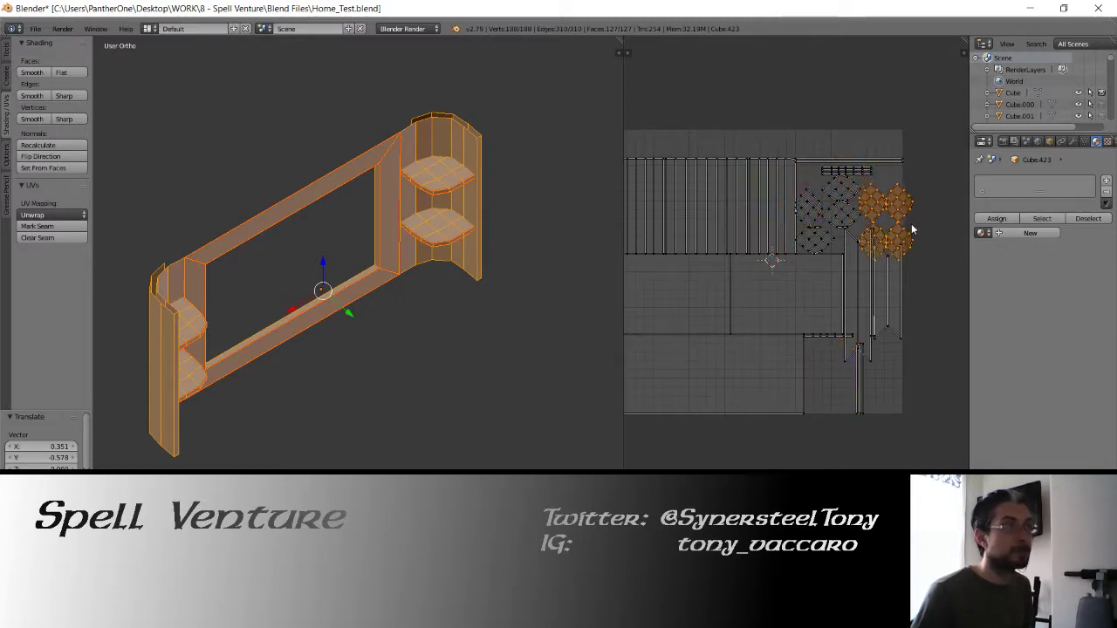
pyautogui.click(911, 226)
# Select all the upright frame strip islands and move them into the UV square's lower outer corner, aligning the taller pair with its border.
pyautogui.moveTo(839, 223); pyautogui.dragTo(808, 227, button='middle')
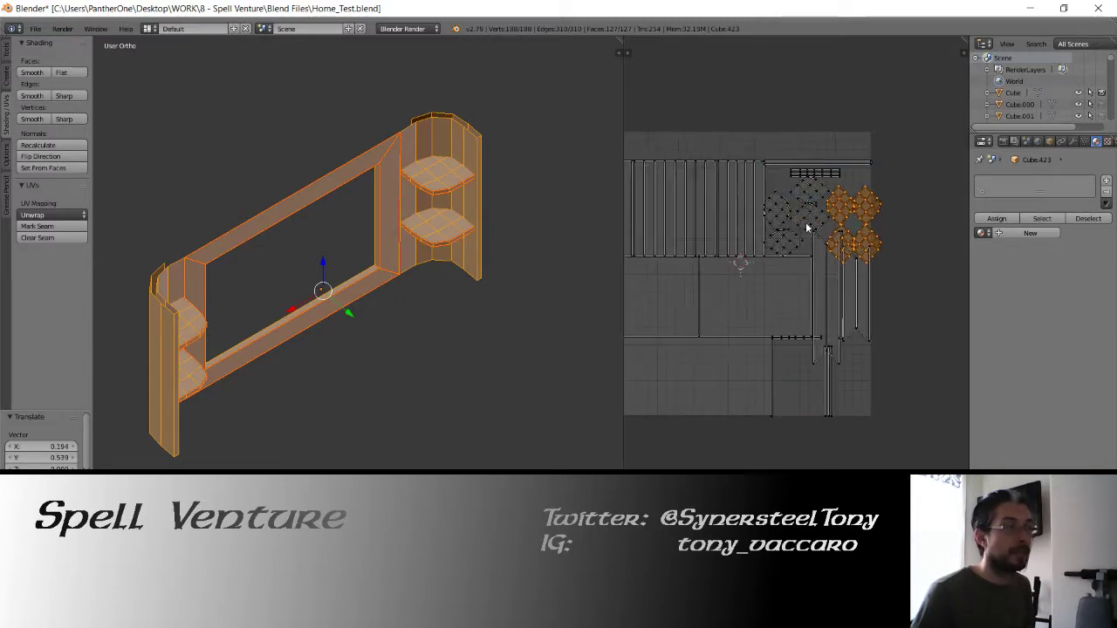
pyautogui.rightClick(822, 288)
pyautogui.keyDown('shift'); pyautogui.rightClick(833, 292); pyautogui.keyUp('shift')
pyautogui.keyDown('shift'); pyautogui.rightClick(850, 299); pyautogui.keyUp('shift')
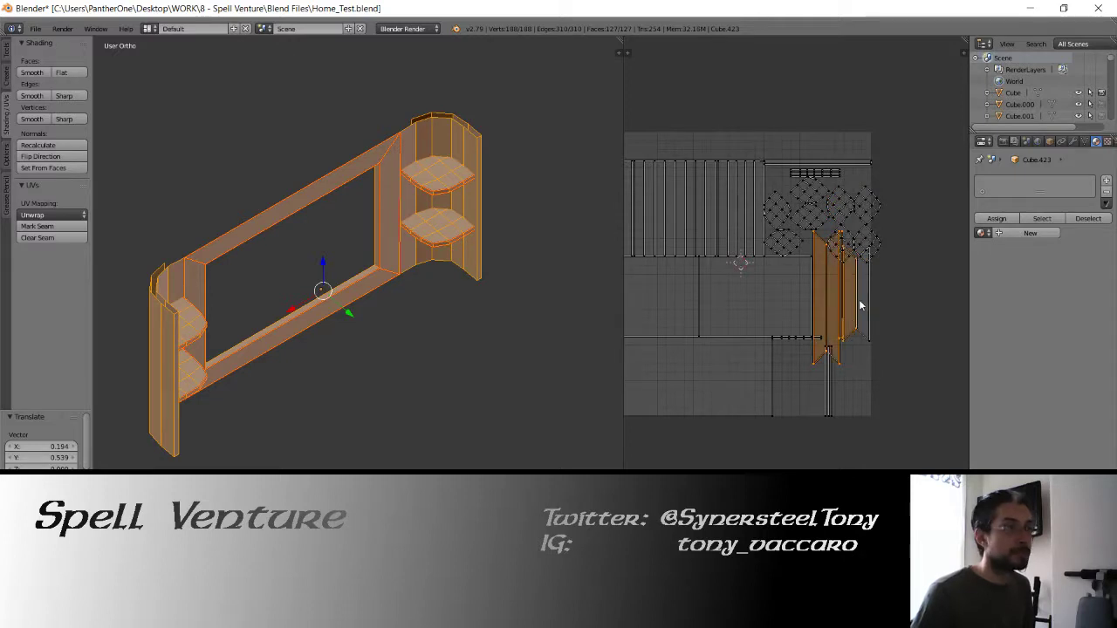
pyautogui.keyDown('shift'); pyautogui.rightClick(860, 304); pyautogui.keyUp('shift')
pyautogui.press('g')
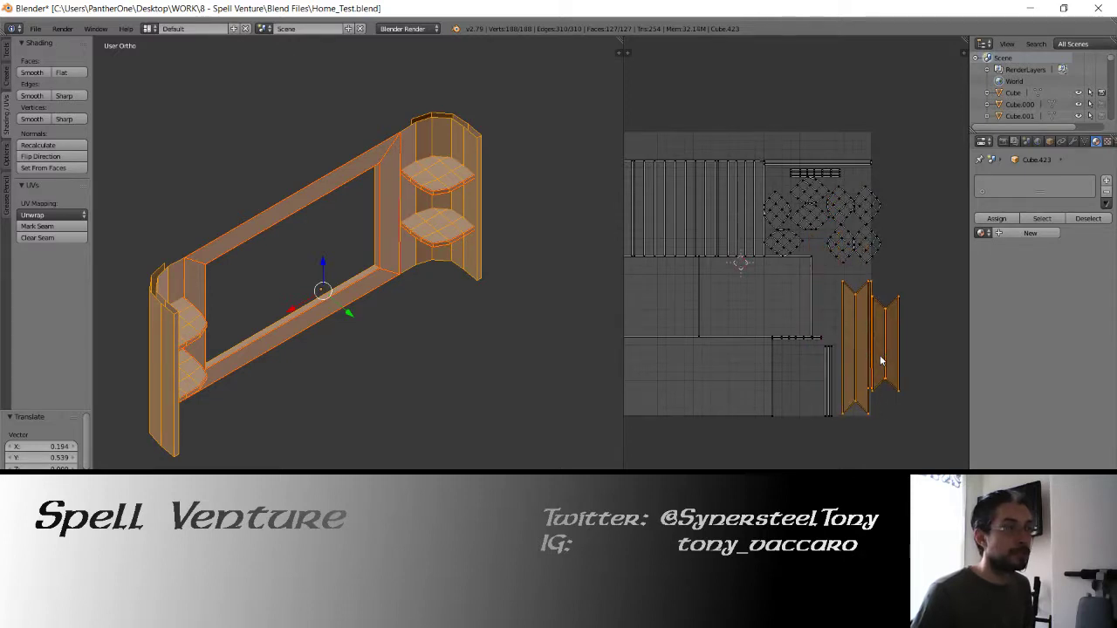
pyautogui.click(880, 355)
pyautogui.scroll(3, 797, 303)
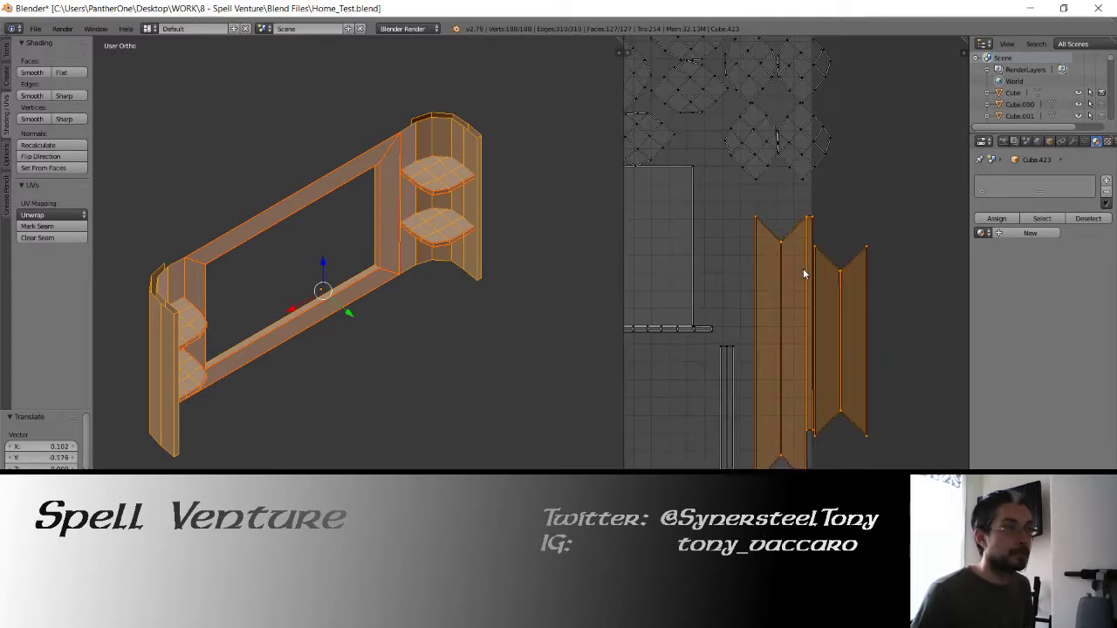
pyautogui.press('g')
pyautogui.click(825, 281)
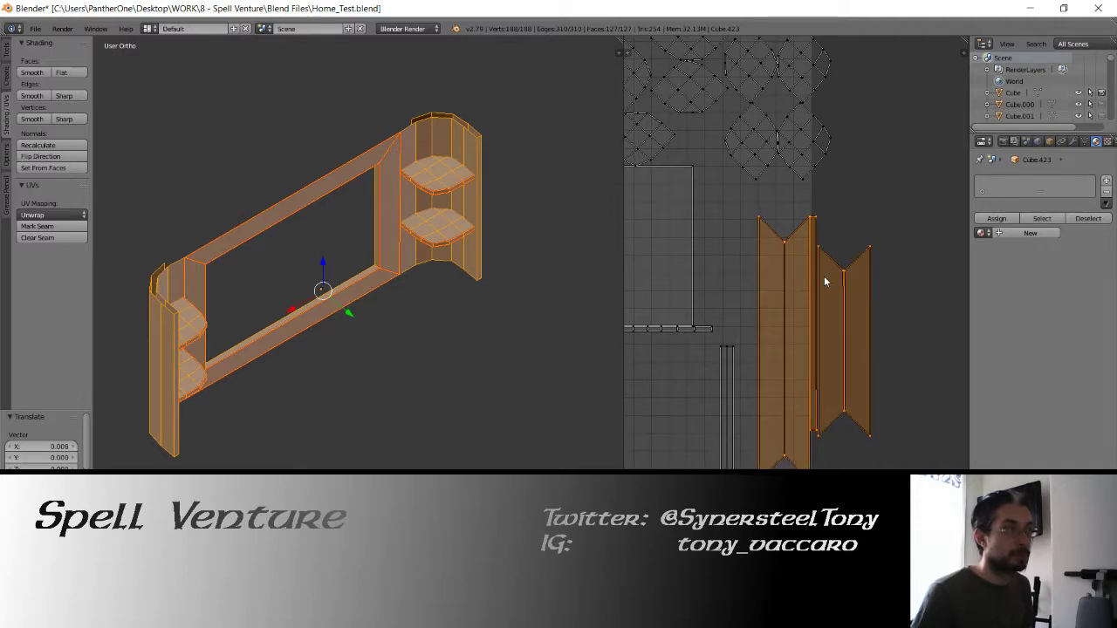
# Select the narrow strip and shorter pair of trapezoid strip islands and move them inside the UV square, beside the taller pair.
pyautogui.rightClick(814, 243)
pyautogui.keyDown('shift'); pyautogui.rightClick(837, 281); pyautogui.keyUp('shift')
pyautogui.keyDown('shift'); pyautogui.rightClick(859, 297); pyautogui.keyUp('shift')
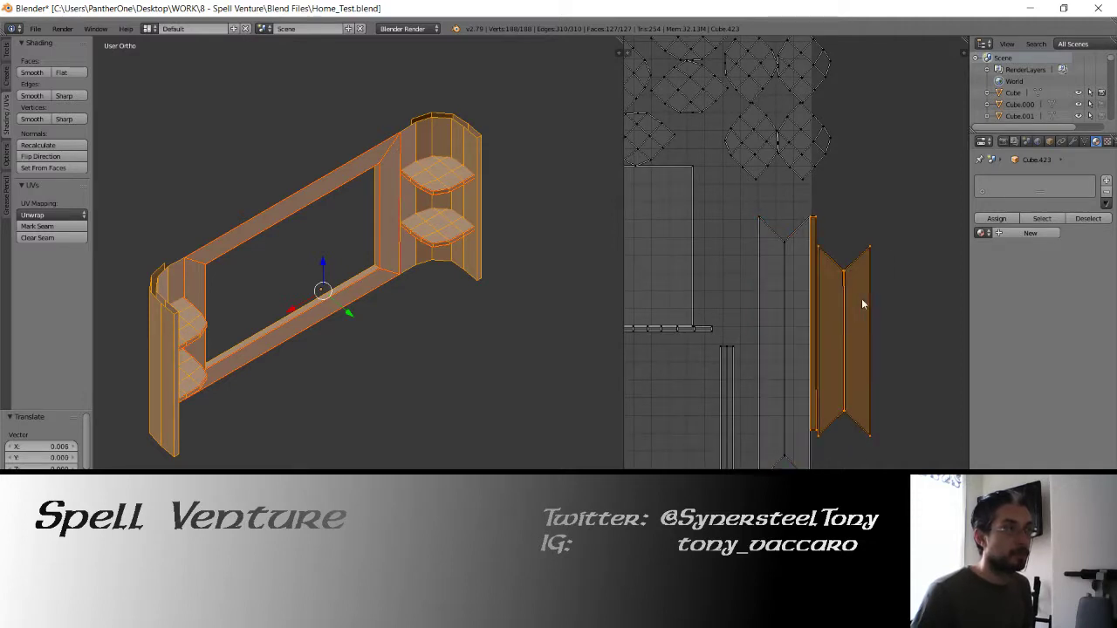
pyautogui.press('g')
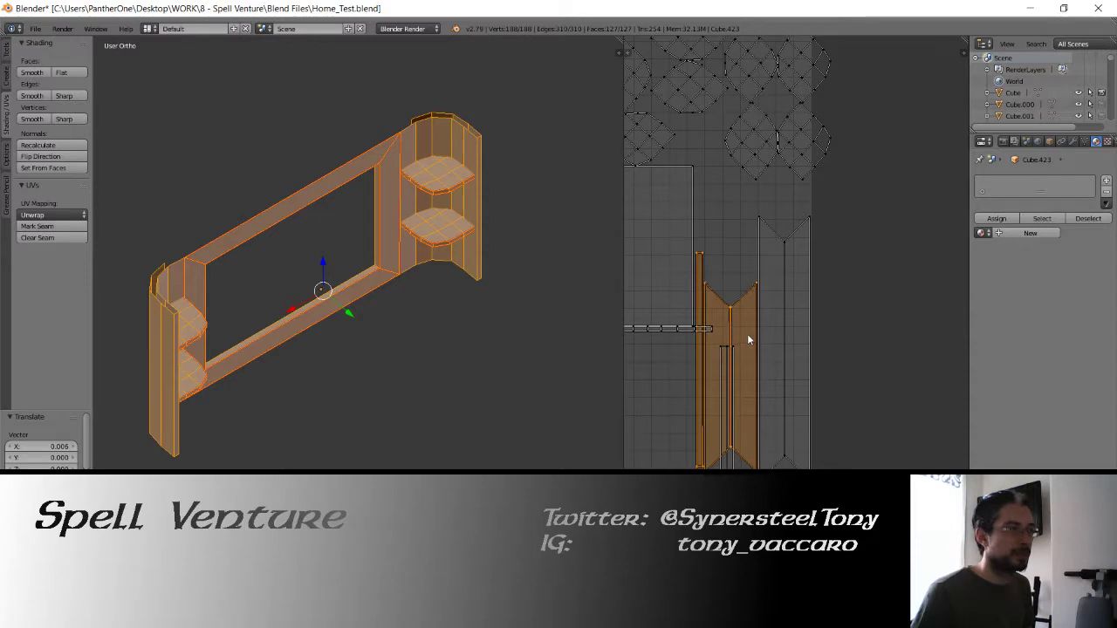
pyautogui.click(748, 349)
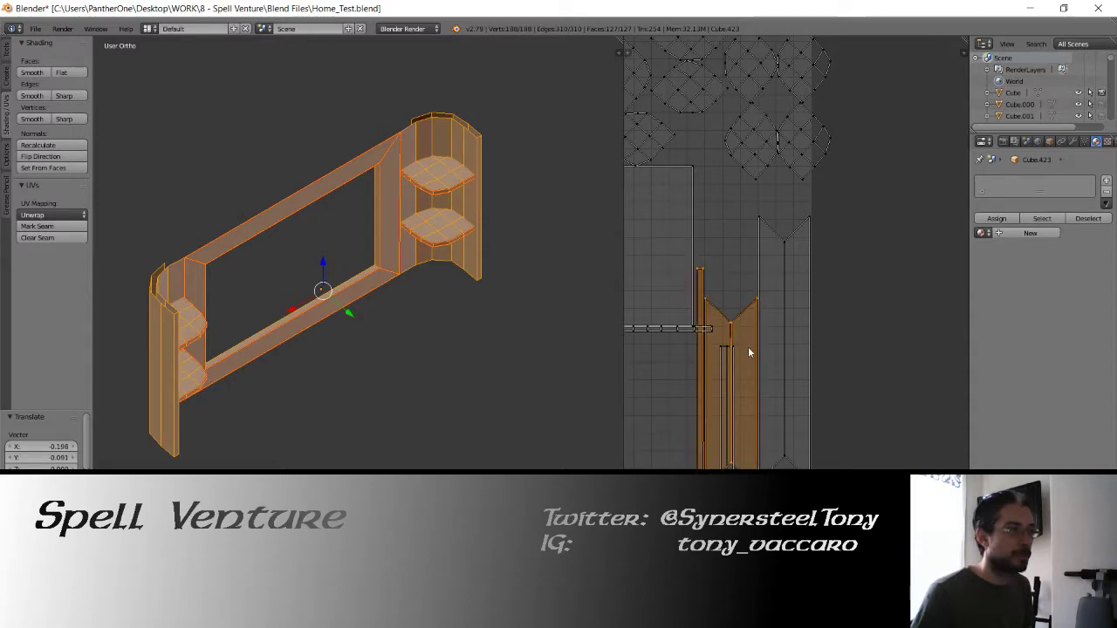
# Rotate the small horizontal segmented strip island 90°, then place it and the narrow upright strip island beside the lower large panel.
pyautogui.moveTo(760, 327); pyautogui.dragTo(847, 302, button='middle')
pyautogui.rightClick(766, 310)
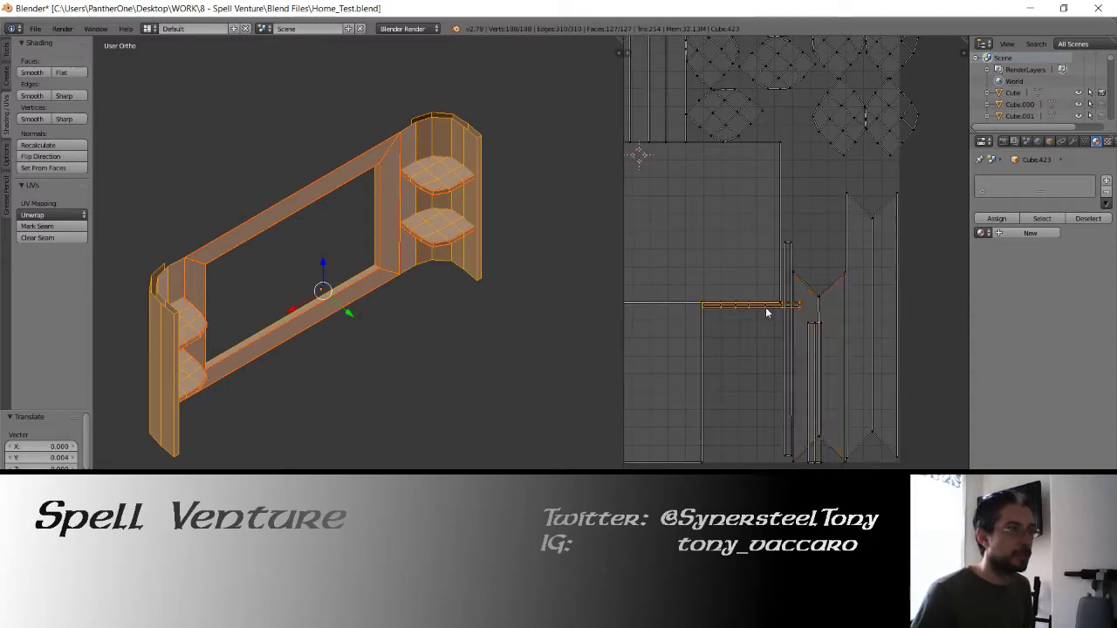
pyautogui.write('r90')
pyautogui.press('Return')
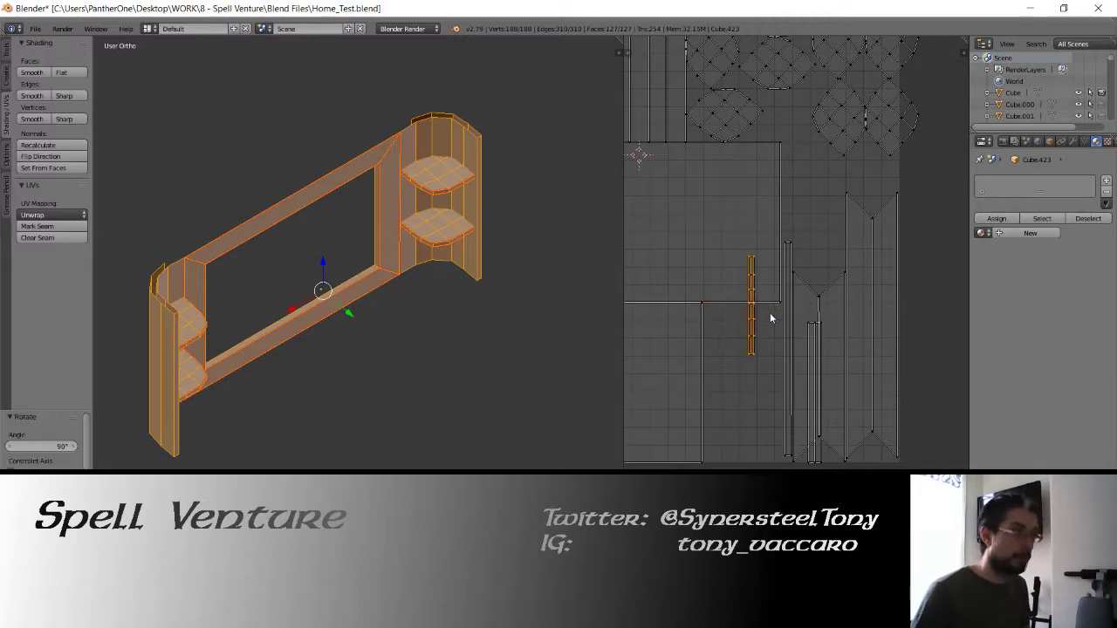
pyautogui.press('g')
pyautogui.click(727, 374)
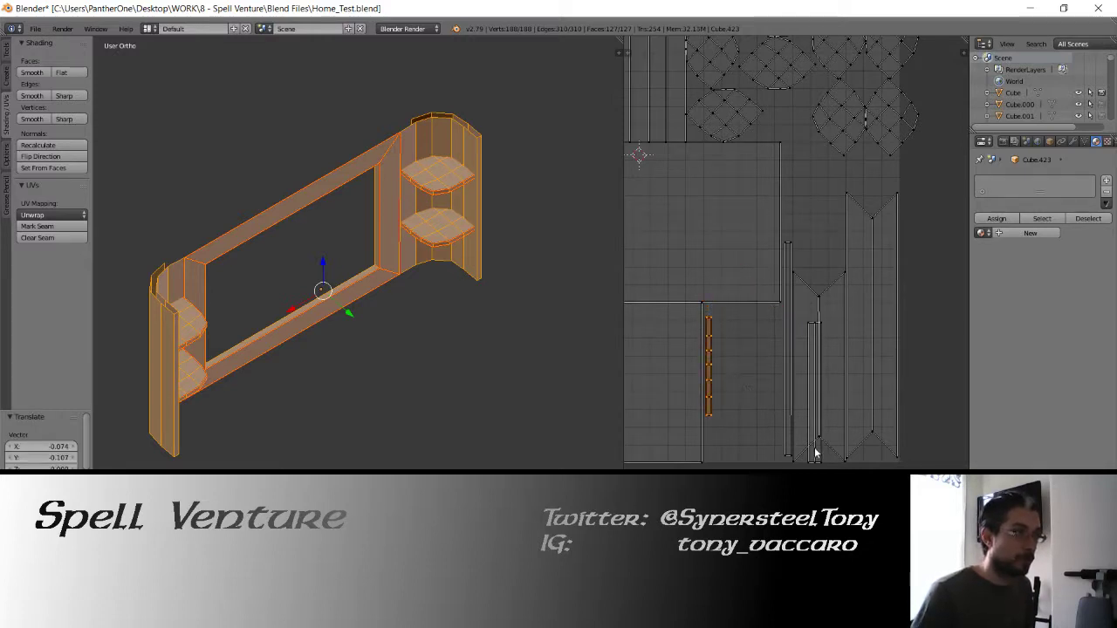
pyautogui.rightClick(815, 454)
pyautogui.press('g')
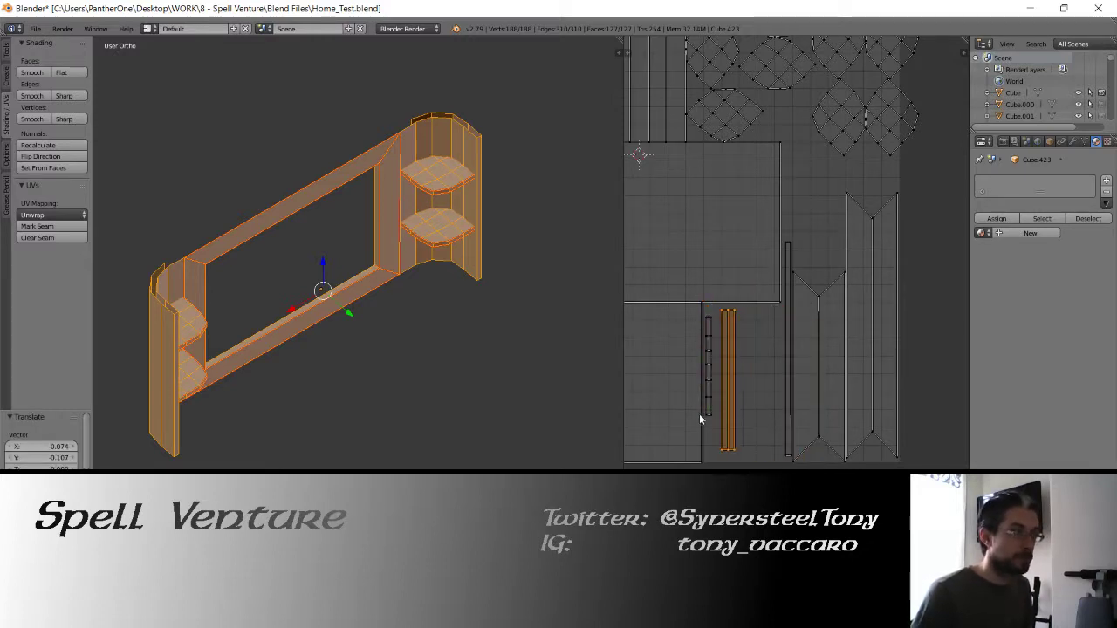
pyautogui.click(694, 416)
# Nudge the lowest shelf island next to the upright plank strips slightly outward and up.
pyautogui.scroll(-3, 693, 417)
pyautogui.scroll(2, 791, 241)
pyautogui.moveTo(791, 241); pyautogui.dragTo(745, 339, button='middle')
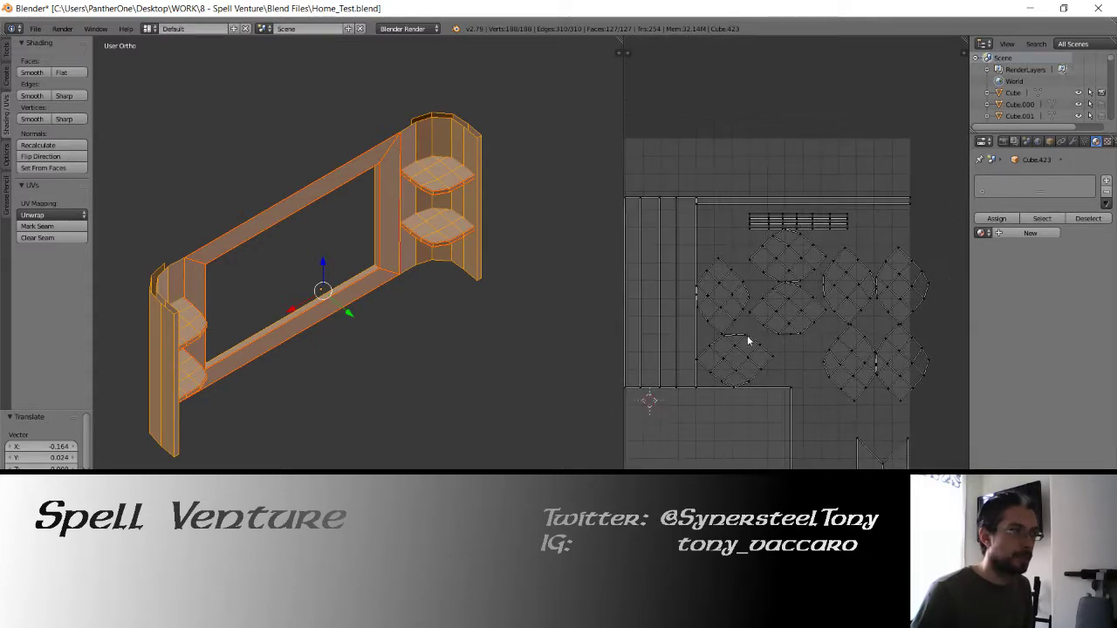
pyautogui.rightClick(738, 353)
pyautogui.press('g')
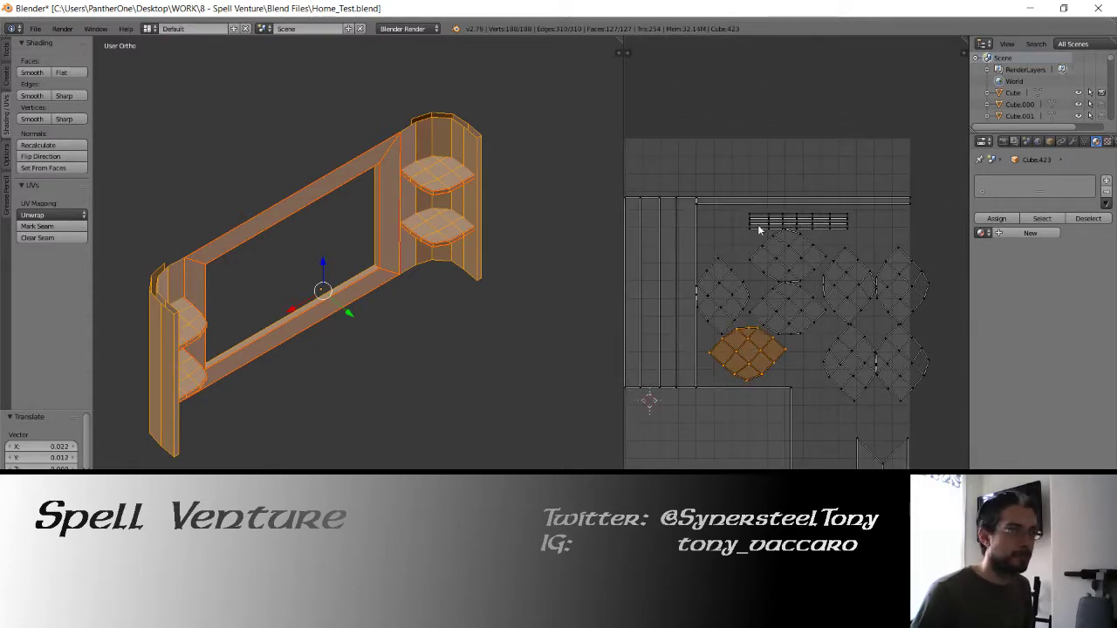
# Rotate the segmented strip block and the long thin strip above the shelf islands 90° and move them beside the other small strips.
pyautogui.moveTo(760, 229); pyautogui.dragTo(748, 296, button='middle')
pyautogui.rightClick(766, 290)
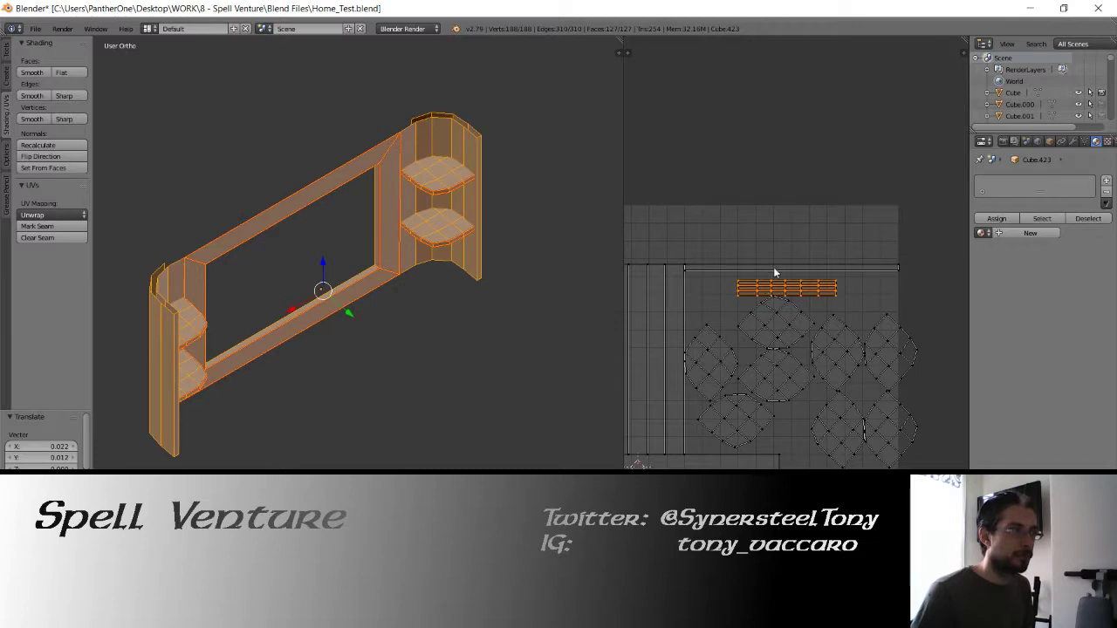
pyautogui.keyDown('shift'); pyautogui.rightClick(774, 269); pyautogui.keyUp('shift')
pyautogui.scroll(-2, 765, 374)
pyautogui.moveTo(752, 386); pyautogui.dragTo(753, 288, button='middle')
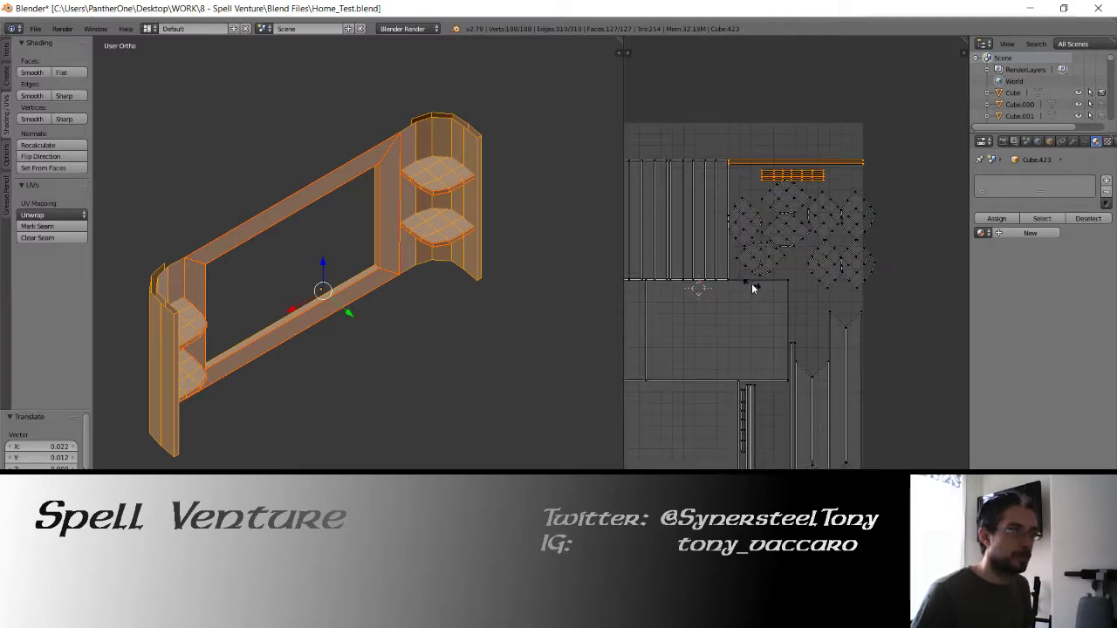
pyautogui.press('r')
pyautogui.press('9')
pyautogui.press('0')
pyautogui.press('Return')
pyautogui.press('g')
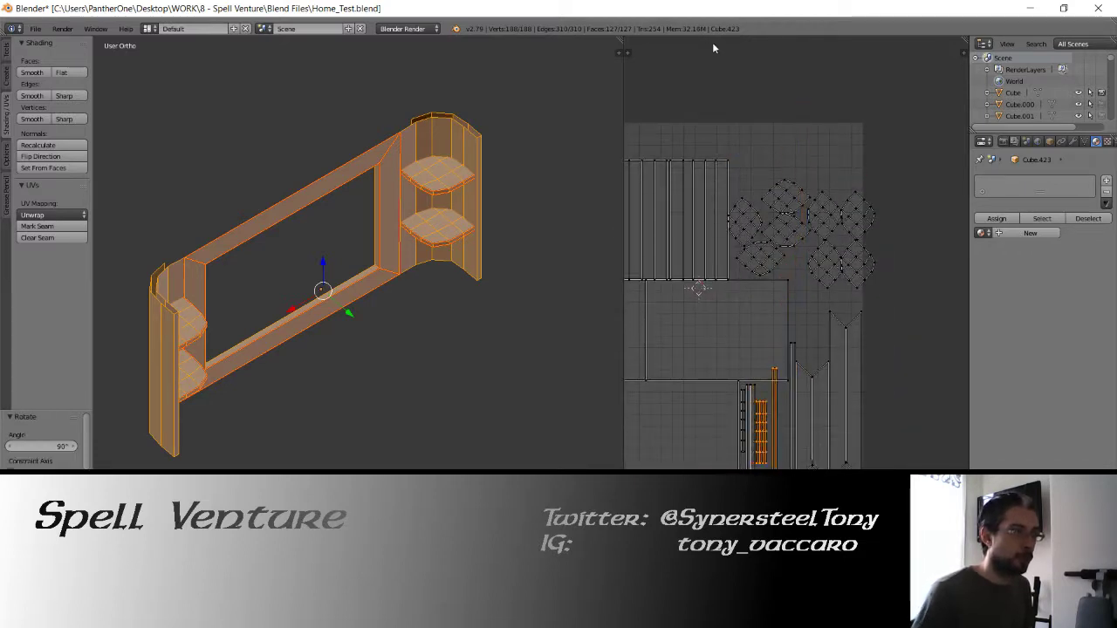
pyautogui.click(713, 45)
# Move two of the lower outer shelf islands down into the gap between the large panel and the trapezoid strips.
pyautogui.rightClick(824, 272)
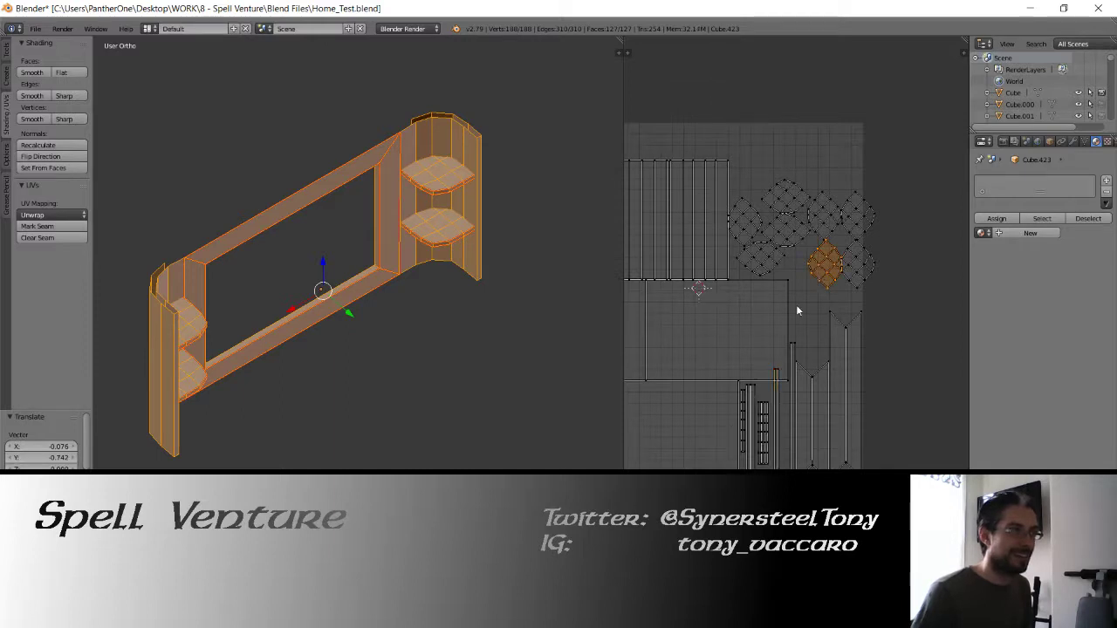
pyautogui.press('g')
pyautogui.click(791, 349)
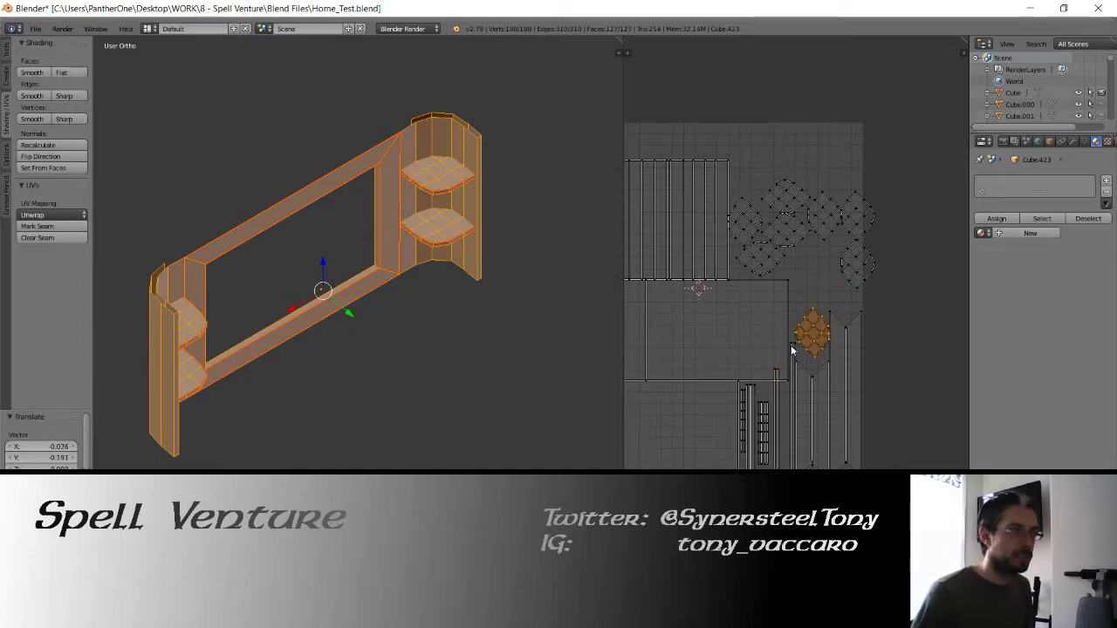
pyautogui.rightClick(857, 261)
pyautogui.press('g')
pyautogui.click(791, 280)
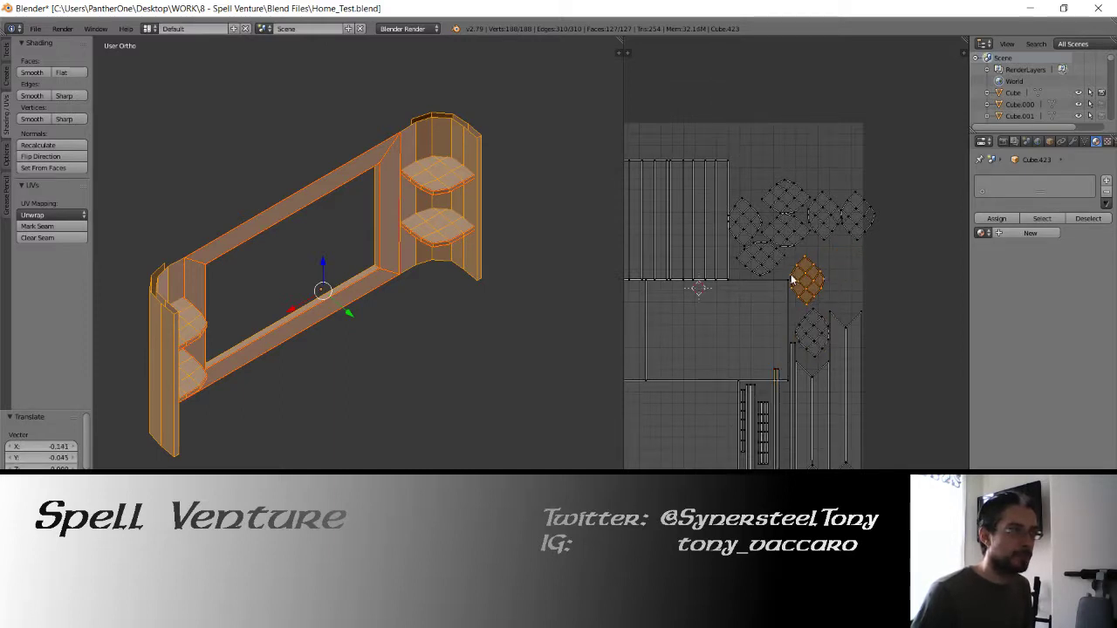
# Move the long thin strip to the UV square's outer border and bring the overhanging shelf island inside, next to it.
pyautogui.rightClick(777, 438)
pyautogui.press('g')
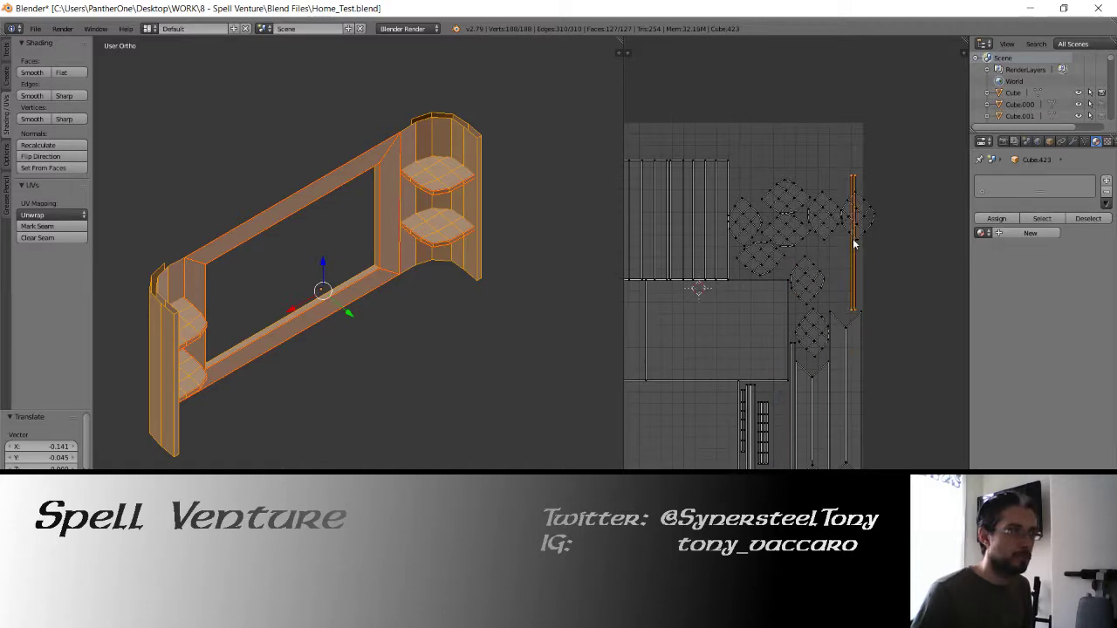
pyautogui.click(857, 244)
pyautogui.rightClick(858, 218)
pyautogui.press('g')
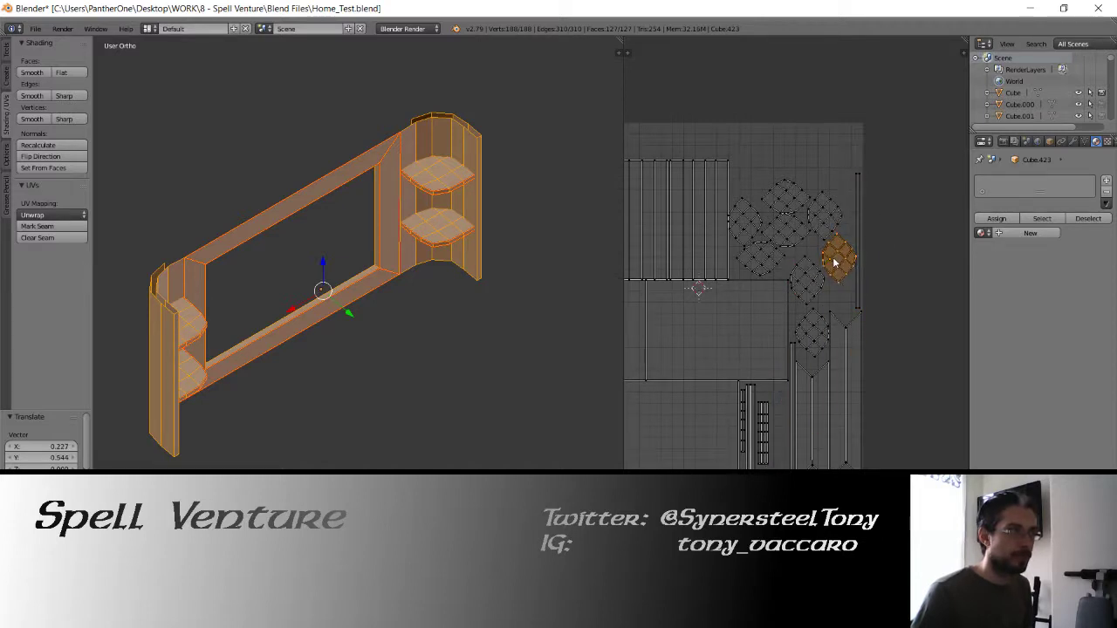
pyautogui.click(833, 262)
# Nudge the shelf island beside the upright plank strips closer to its neighbouring shelf islands.
pyautogui.moveTo(754, 218); pyautogui.dragTo(850, 250, button='middle')
pyautogui.rightClick(849, 245)
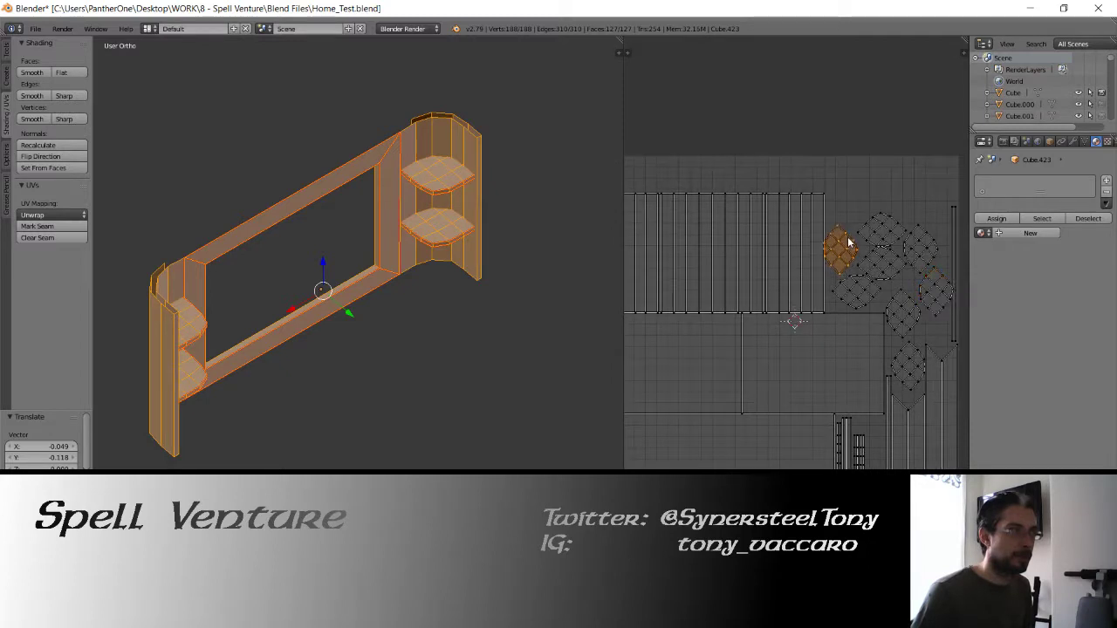
pyautogui.press('g')
pyautogui.scroll(-1, 787, 260)
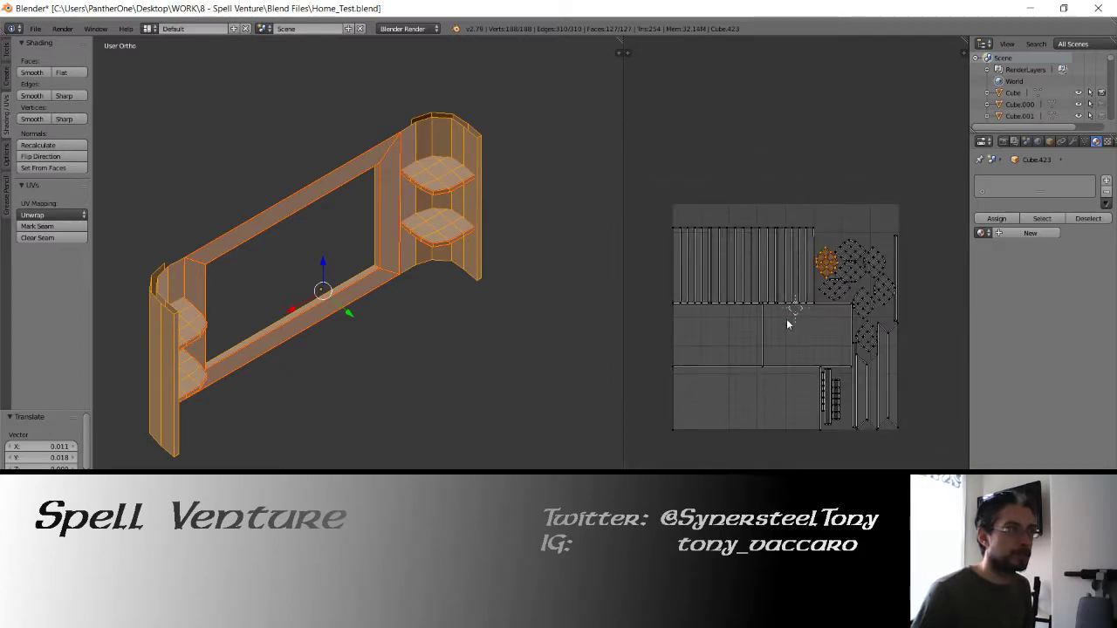
# Select the whole row of upright plank strip islands and move it straight up to the UV square's upper border.
pyautogui.scroll(1, 781, 324)
pyautogui.keyDown('shift'); pyautogui.moveTo(408, 335); pyautogui.dragTo(336, 296, button='middle'); pyautogui.keyUp('shift')
pyautogui.rightClick(668, 251)
pyautogui.keyDown('shift'); pyautogui.rightClick(743, 253); pyautogui.keyUp('shift')
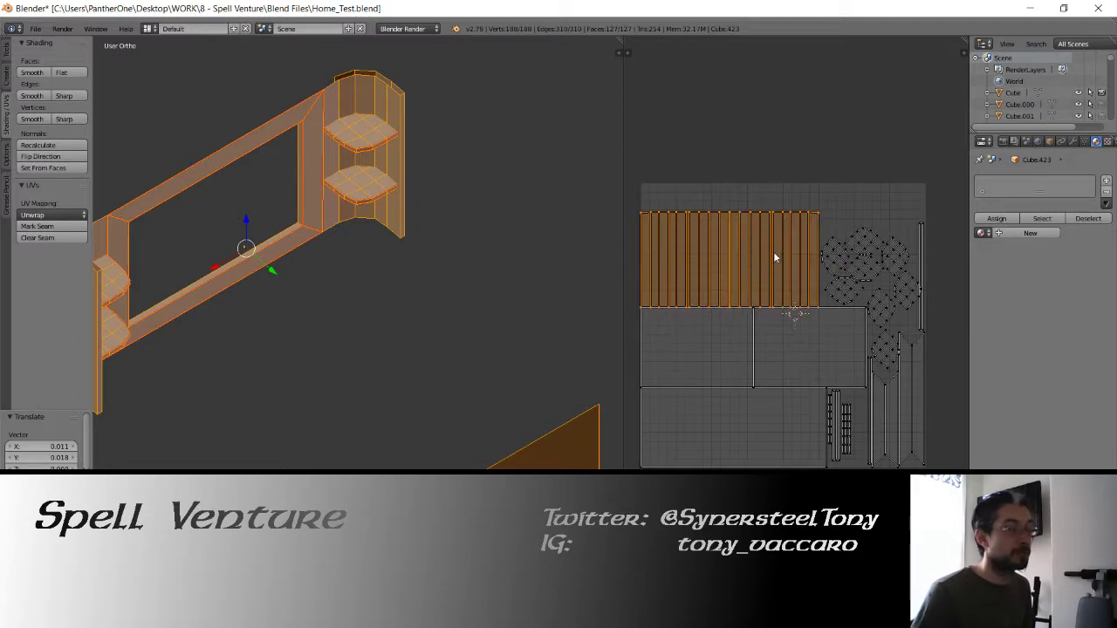
pyautogui.press('g')
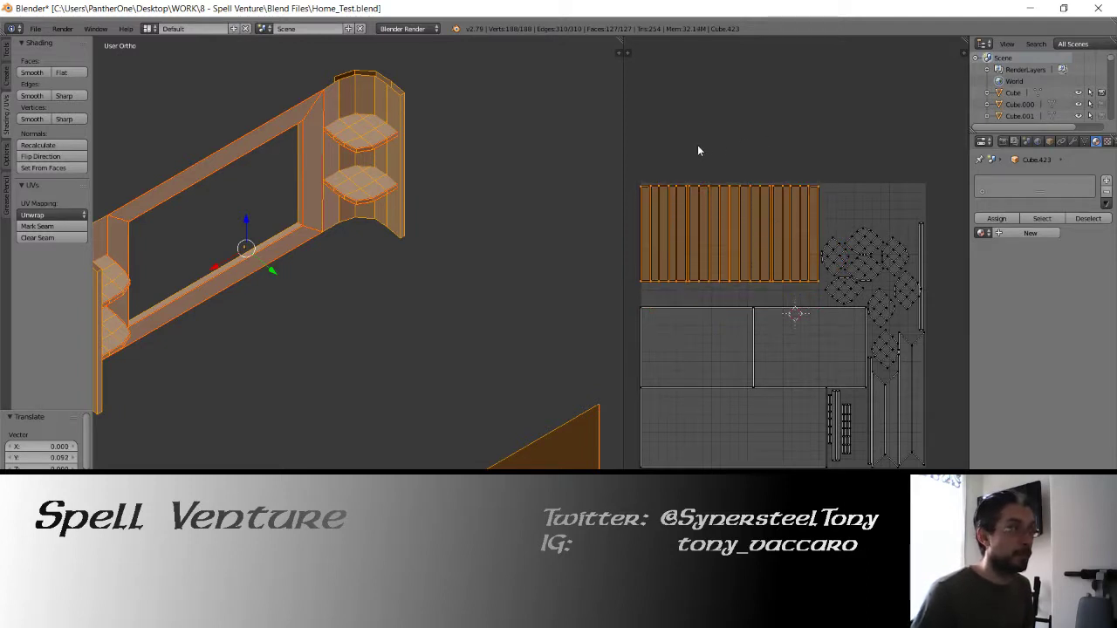
pyautogui.click(702, 195)
# Select the three large panel islands, rotate them 90° and move them directly beneath the plank strips.
pyautogui.rightClick(707, 312)
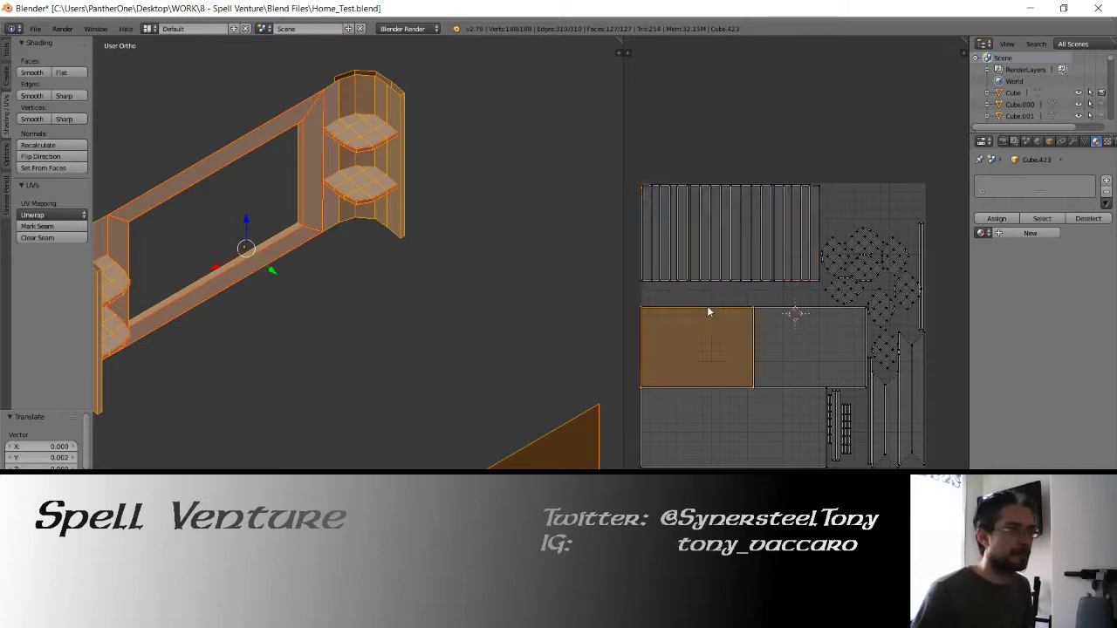
pyautogui.keyDown('shift'); pyautogui.rightClick(758, 358); pyautogui.keyUp('shift')
pyautogui.keyDown('shift'); pyautogui.rightClick(764, 438); pyautogui.keyUp('shift')
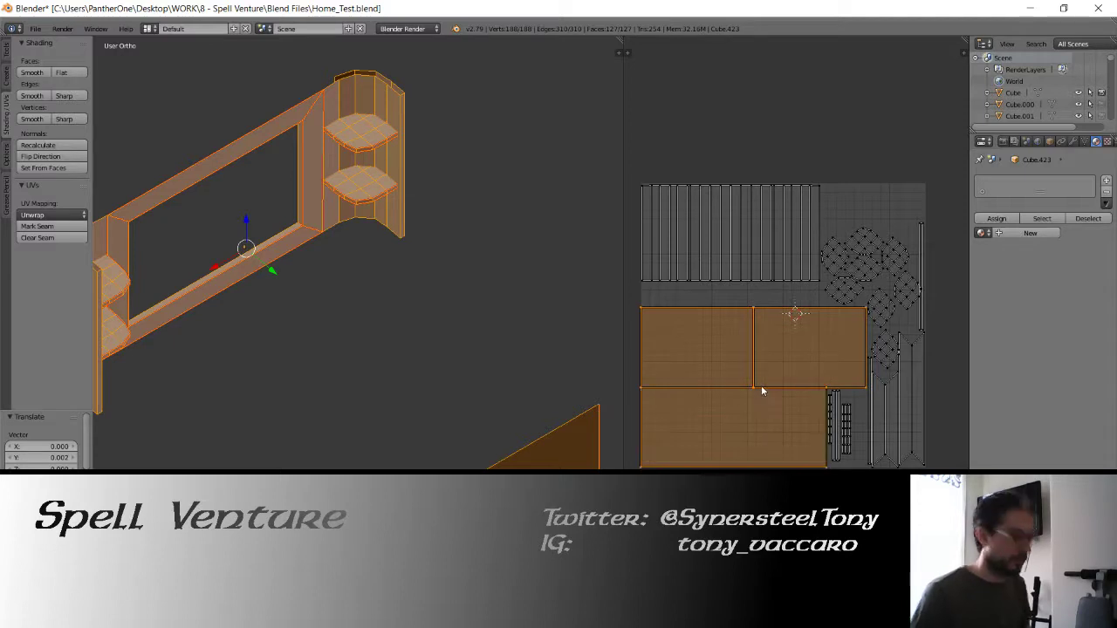
pyautogui.press('r')
pyautogui.press('9')
pyautogui.press('0')
pyautogui.press('Return')
pyautogui.press('g')
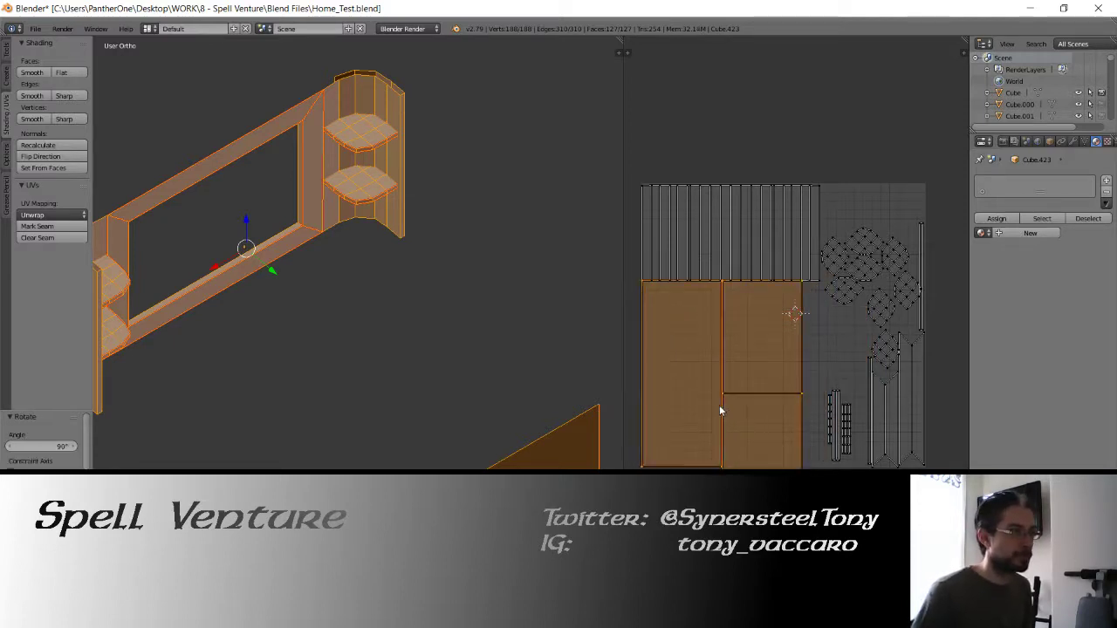
pyautogui.click(720, 411)
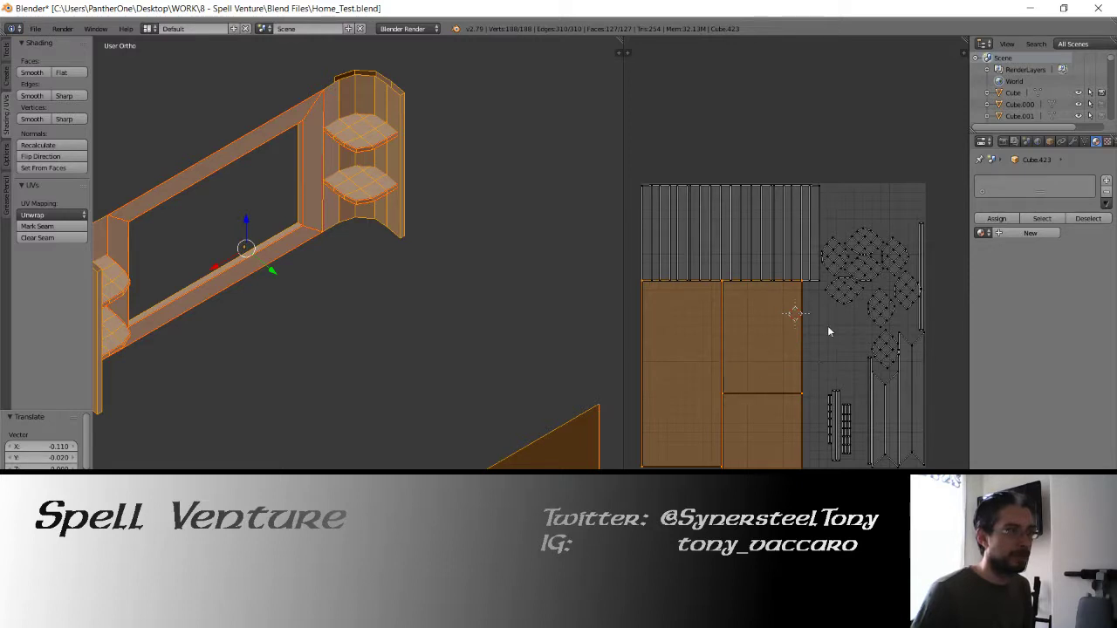
# Select the cluster of four shelf islands beside the plank strips and move it into the UV square's upper outer corner.
pyautogui.rightClick(844, 289)
pyautogui.keyDown('shift'); pyautogui.rightClick(860, 267); pyautogui.keyUp('shift')
pyautogui.keyDown('shift'); pyautogui.rightClick(828, 249); pyautogui.keyUp('shift')
pyautogui.keyDown('shift'); pyautogui.rightClick(835, 250); pyautogui.keyUp('shift')
pyautogui.keyDown('shift'); pyautogui.rightClick(854, 245); pyautogui.keyUp('shift')
pyautogui.keyDown('shift'); pyautogui.rightClick(806, 247); pyautogui.keyUp('shift')
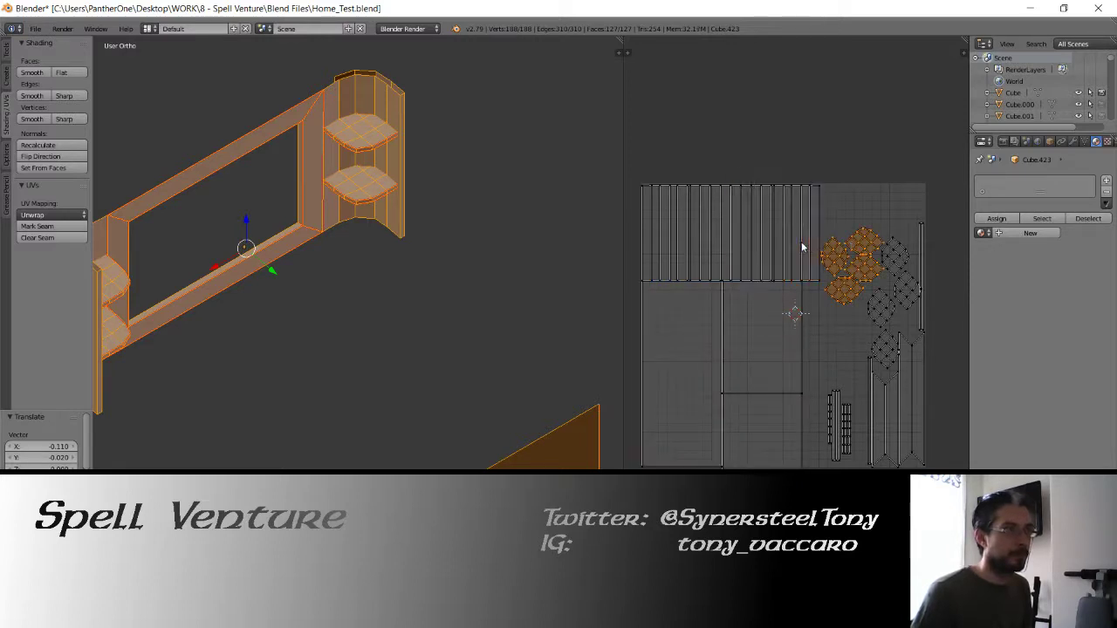
pyautogui.press('g')
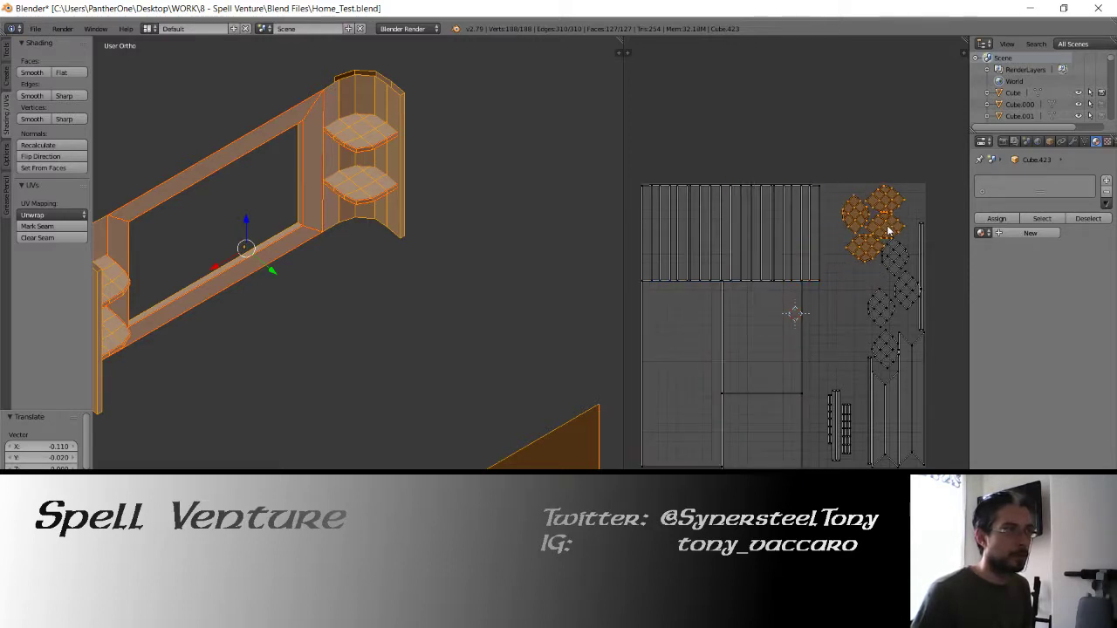
pyautogui.click(904, 226)
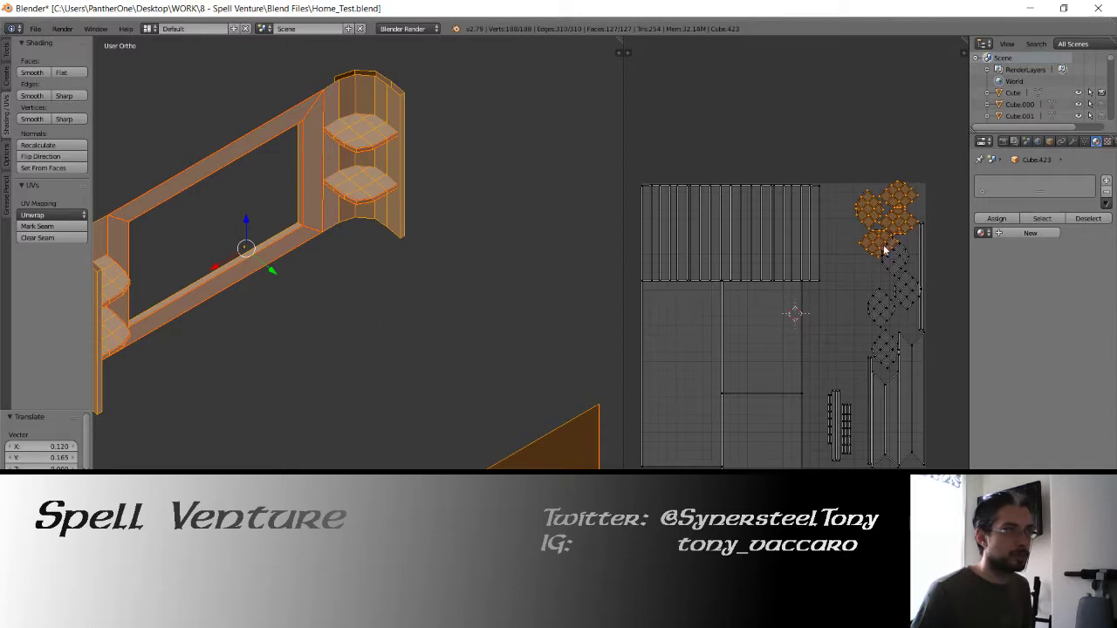
# Move the lowest shelf island of the cluster between the plank strips and the other shelf islands, and turn it upright.
pyautogui.rightClick(884, 247)
pyautogui.press('g')
pyautogui.click(840, 208)
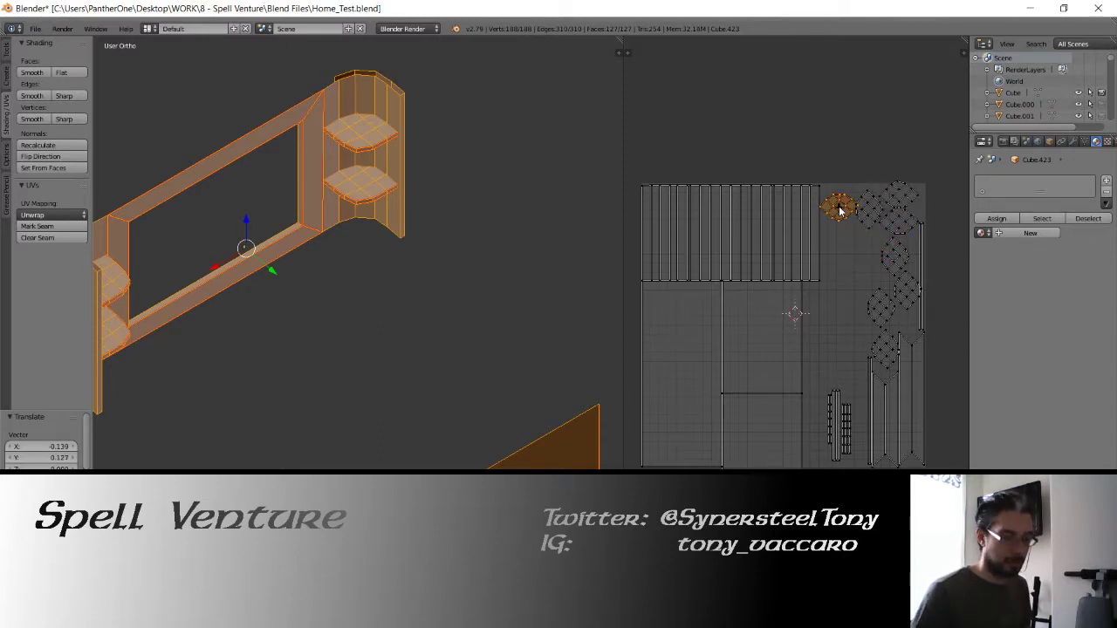
pyautogui.click(840, 209)
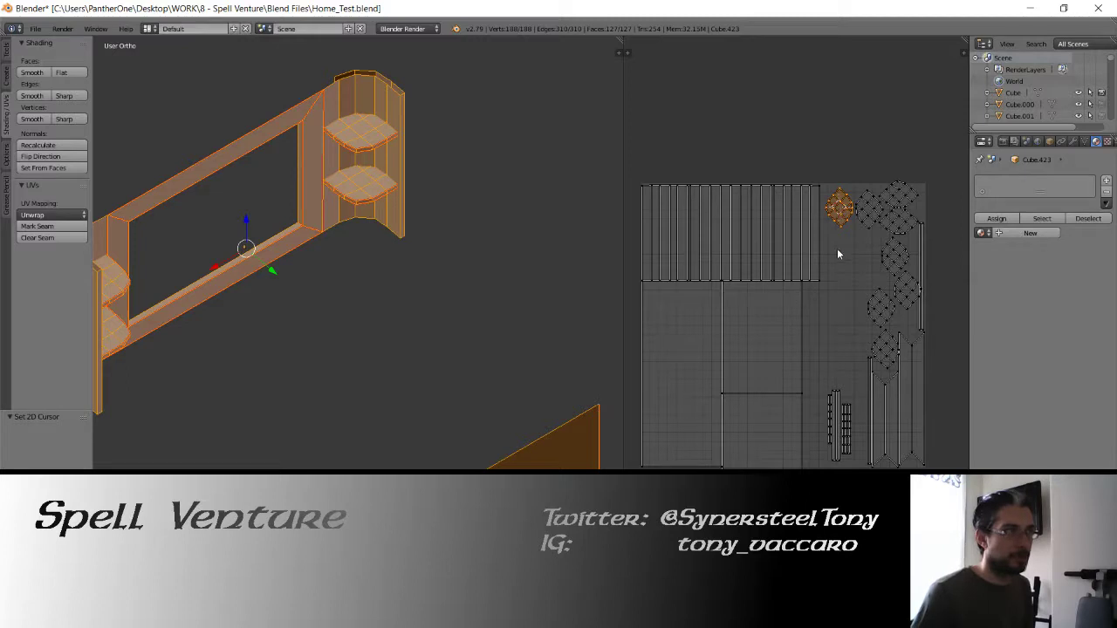
# Circle-select the group of small strip islands and move it over the panel that extends below the UV square.
pyautogui.press('a')
pyautogui.moveTo(808, 404); pyautogui.dragTo(777, 317, button='middle')
pyautogui.rightClick(805, 334)
pyautogui.press('c')
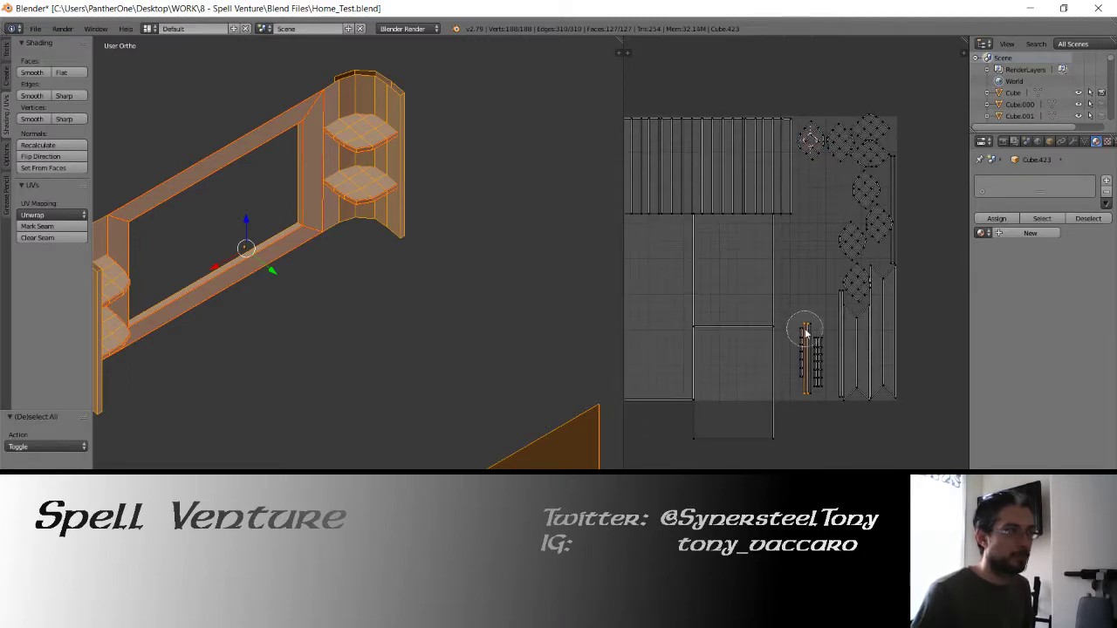
pyautogui.moveTo(805, 332); pyautogui.dragTo(811, 391)
pyautogui.press('Escape')
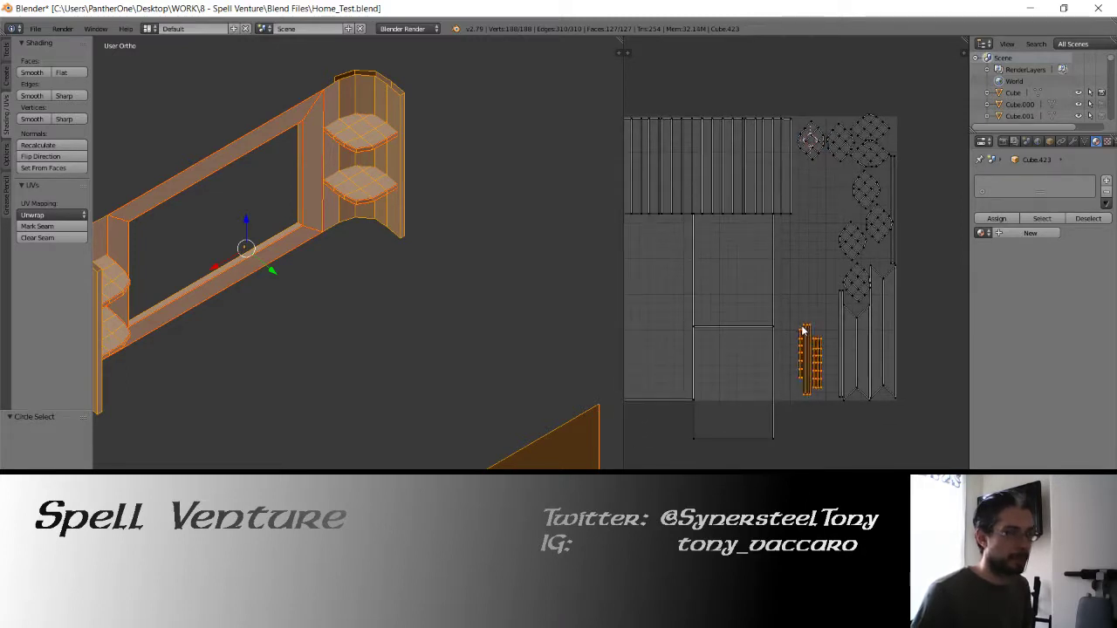
pyautogui.press('g')
pyautogui.click(733, 341)
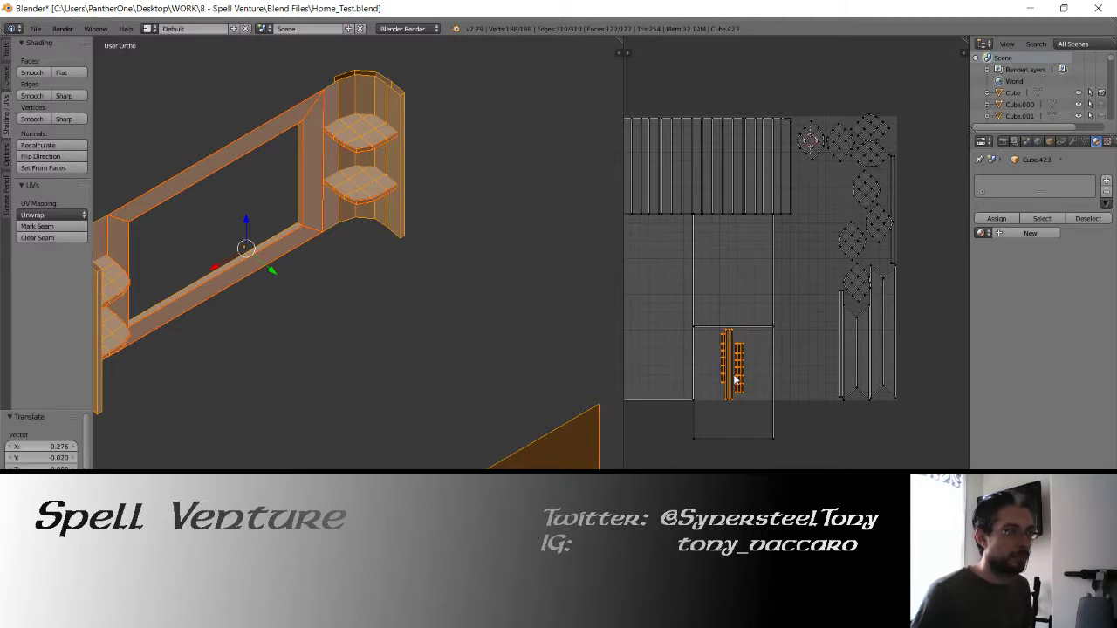
# Move the panel island overhanging the UV square's lower border up into the space beside the trapezoid strips.
pyautogui.rightClick(738, 410)
pyautogui.press('g')
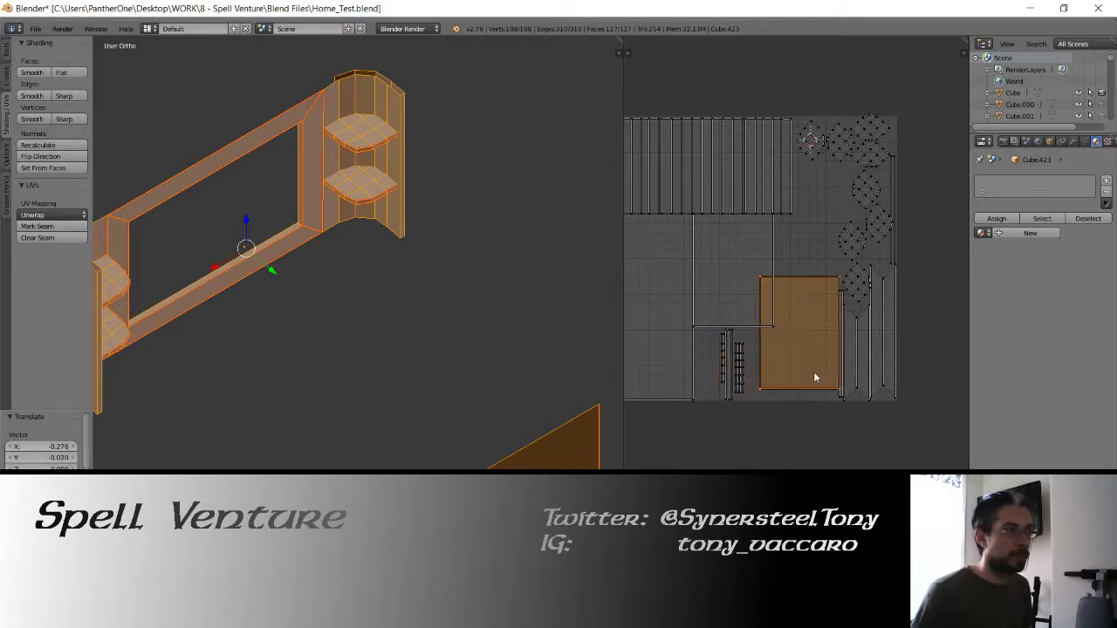
pyautogui.click(811, 347)
pyautogui.scroll(2, 786, 323)
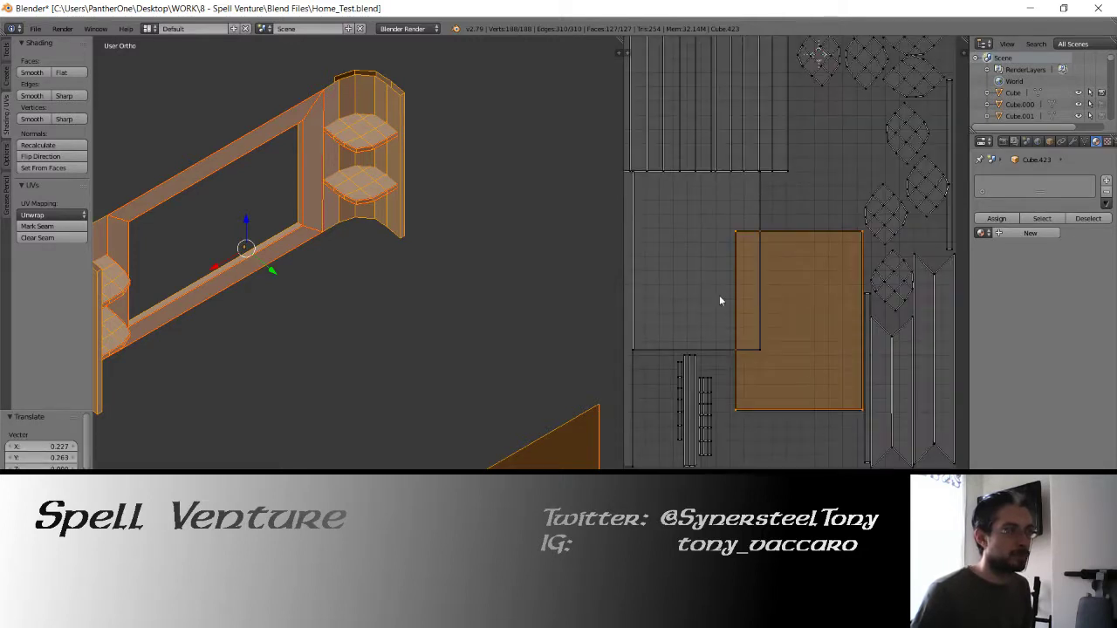
# Move the two loose shelf islands above the trapezoid strips up beneath the shelf islands beside the plank strips.
pyautogui.moveTo(720, 301); pyautogui.dragTo(779, 319, button='middle')
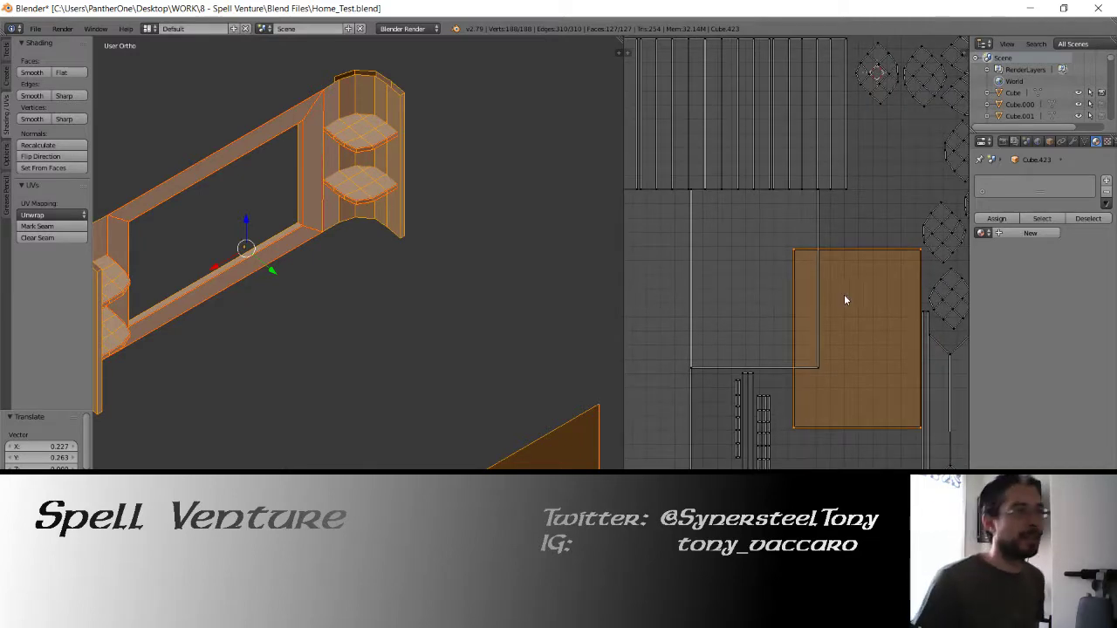
pyautogui.moveTo(844, 300); pyautogui.dragTo(695, 345, button='middle')
pyautogui.rightClick(796, 275)
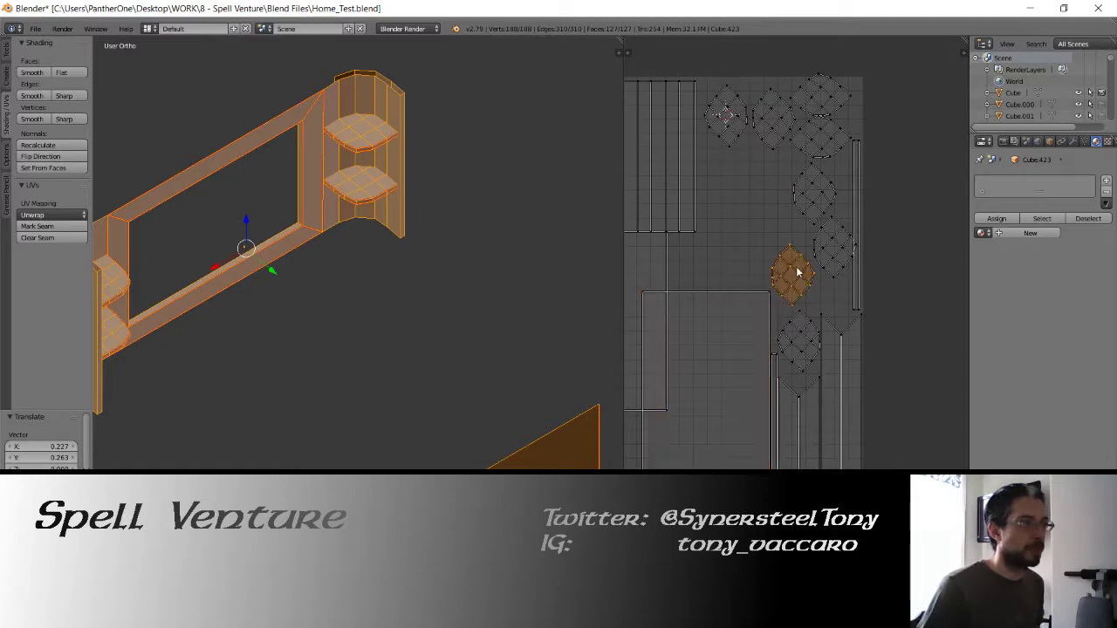
pyautogui.press('g')
pyautogui.click(723, 166)
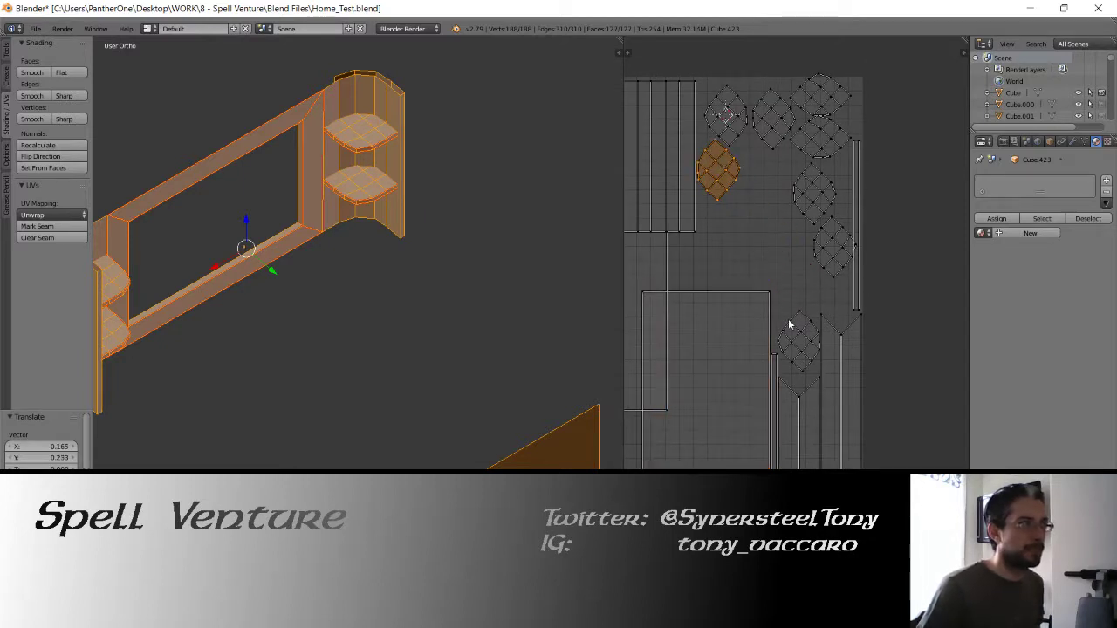
pyautogui.rightClick(790, 327)
pyautogui.press('g')
pyautogui.click(777, 174)
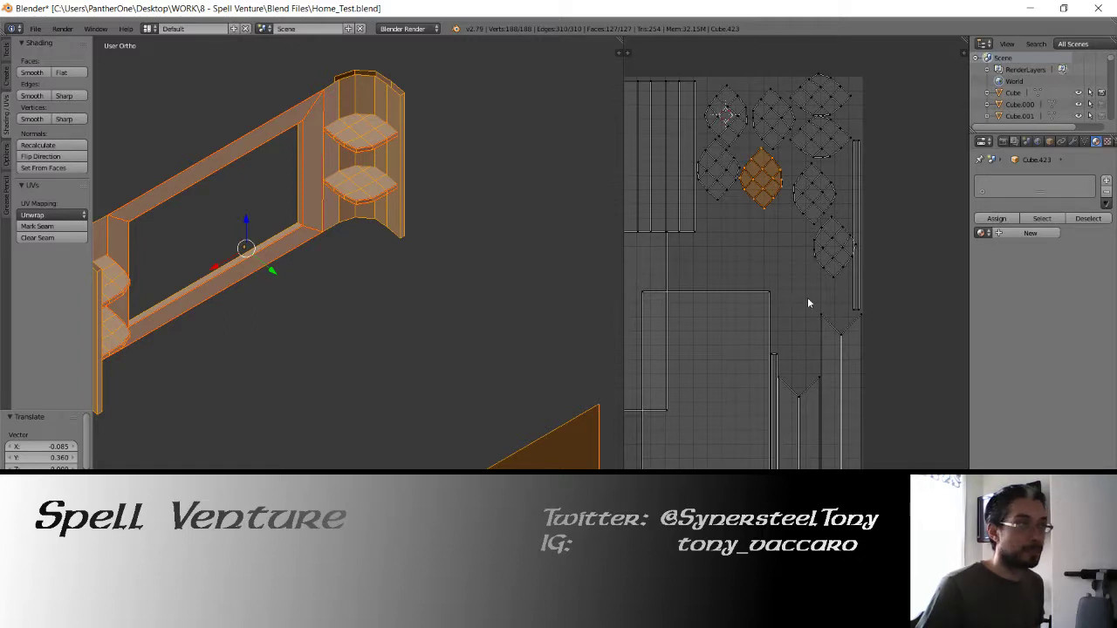
# Select the four shelf islands next to the plank strips and move them out above the UV square.
pyautogui.moveTo(838, 254); pyautogui.dragTo(803, 334, button='middle')
pyautogui.moveTo(731, 232); pyautogui.dragTo(769, 261, button='middle')
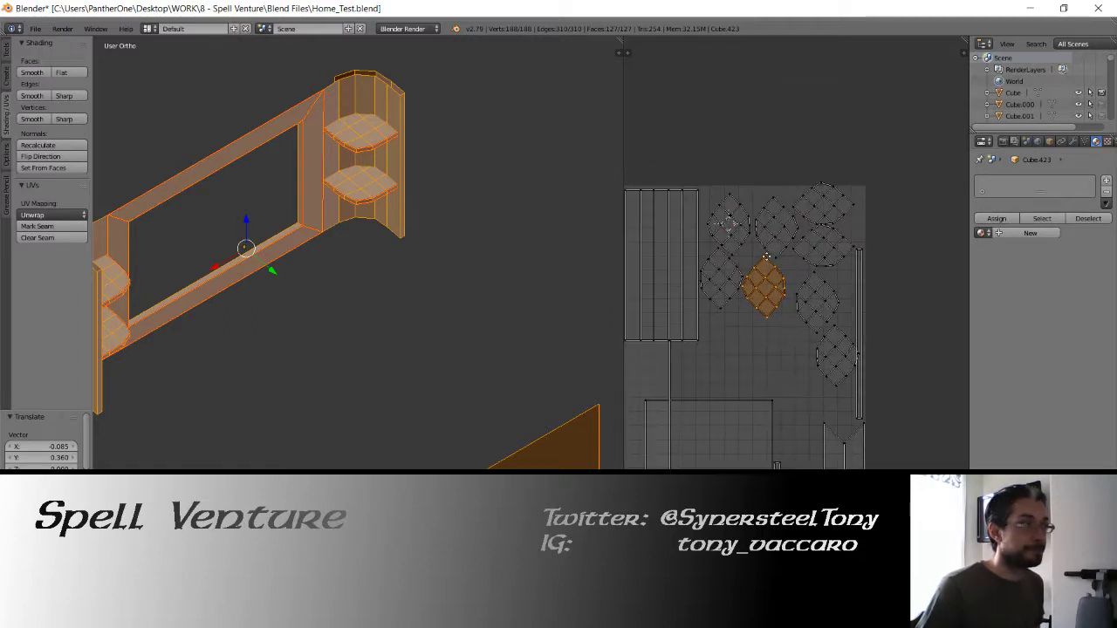
pyautogui.rightClick(738, 230)
pyautogui.keyDown('shift'); pyautogui.rightClick(773, 225); pyautogui.keyUp('shift')
pyautogui.keyDown('shift'); pyautogui.rightClick(768, 284); pyautogui.keyUp('shift')
pyautogui.keyDown('shift'); pyautogui.rightClick(731, 279); pyautogui.keyUp('shift')
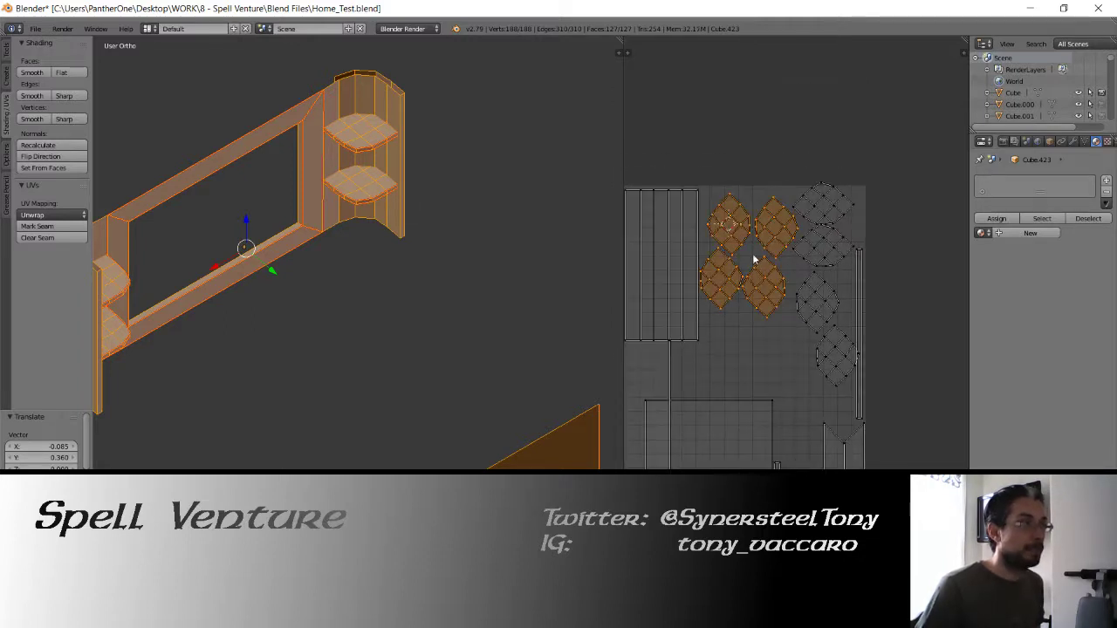
pyautogui.press('g')
pyautogui.click(741, 135)
# Move the stacked pair of shelf islands above the UV square beside the other four and rotate the pair slightly.
pyautogui.rightClick(816, 244)
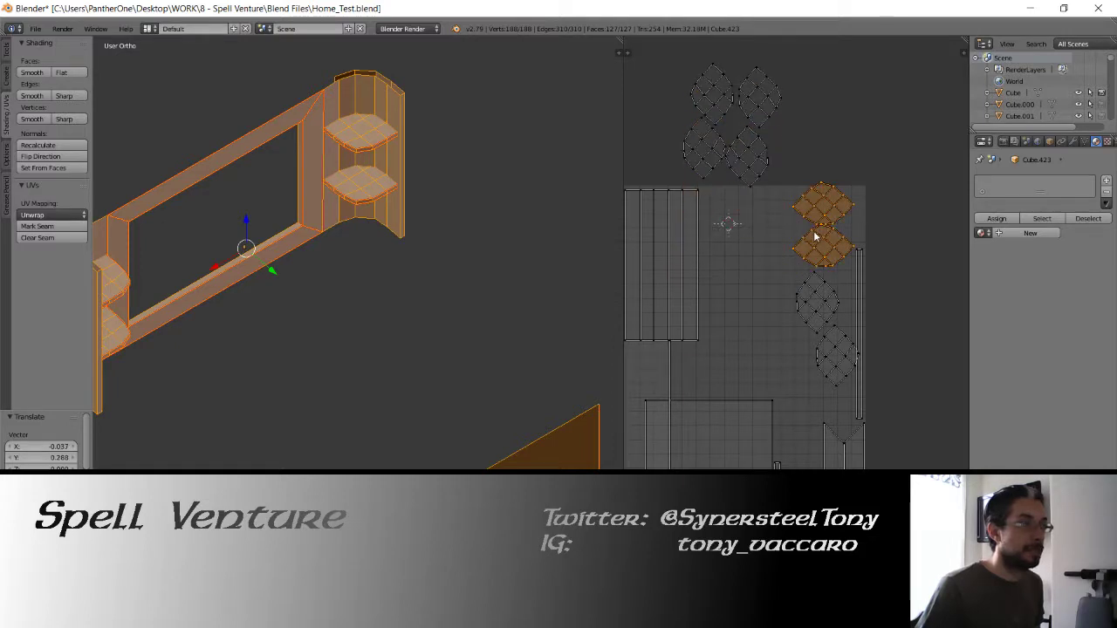
pyautogui.press('g')
pyautogui.click(798, 133)
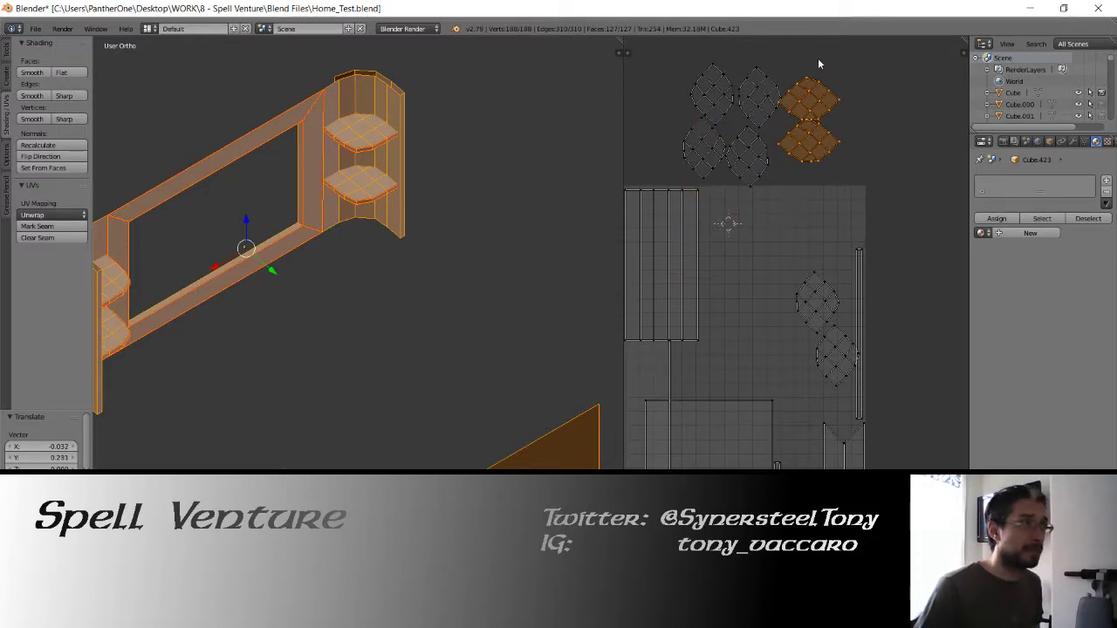
pyautogui.press('t')
pyautogui.press('t')
pyautogui.press('r')
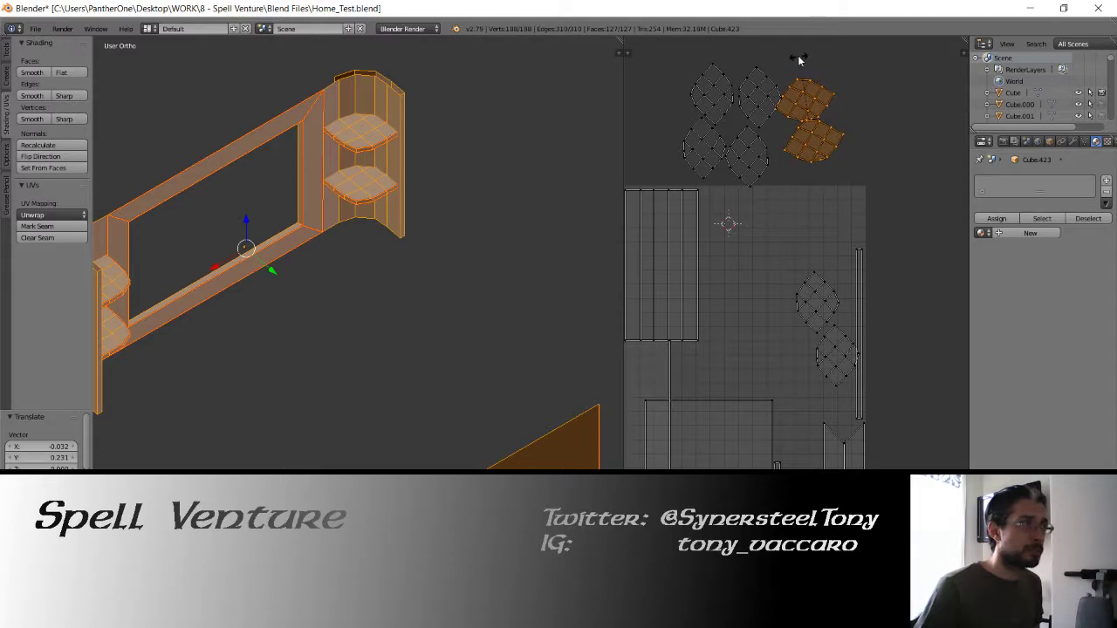
pyautogui.click(803, 55)
pyautogui.press('g')
pyautogui.click(803, 56)
# Rotate the lower shelf island of the pair by 90° and move it in close to the neighbouring islands.
pyautogui.rightClick(802, 144)
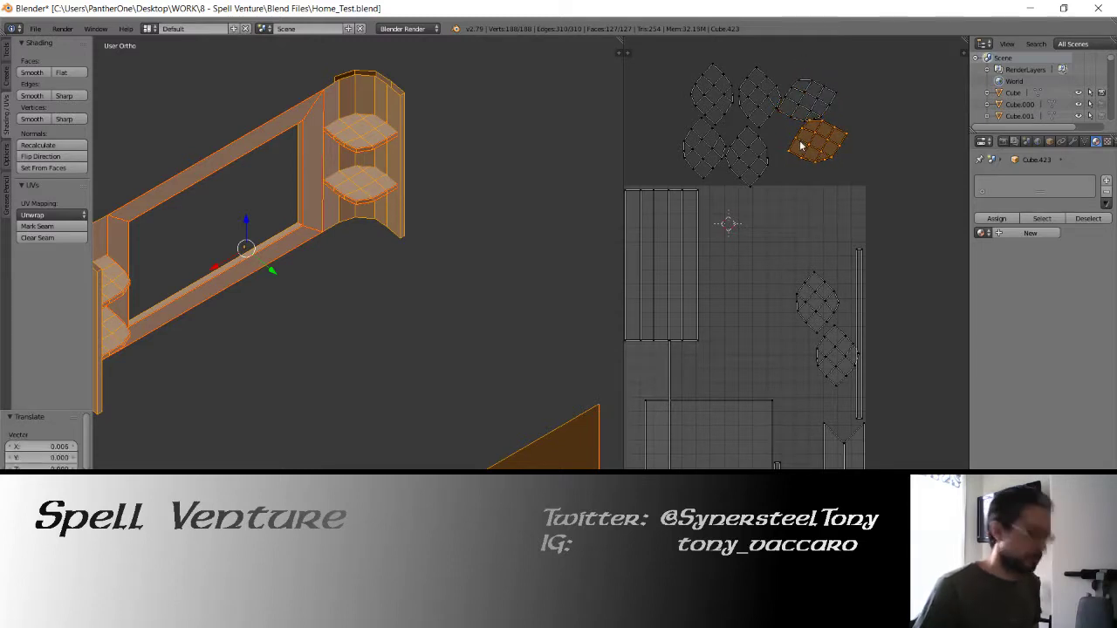
pyautogui.write('ttr90')
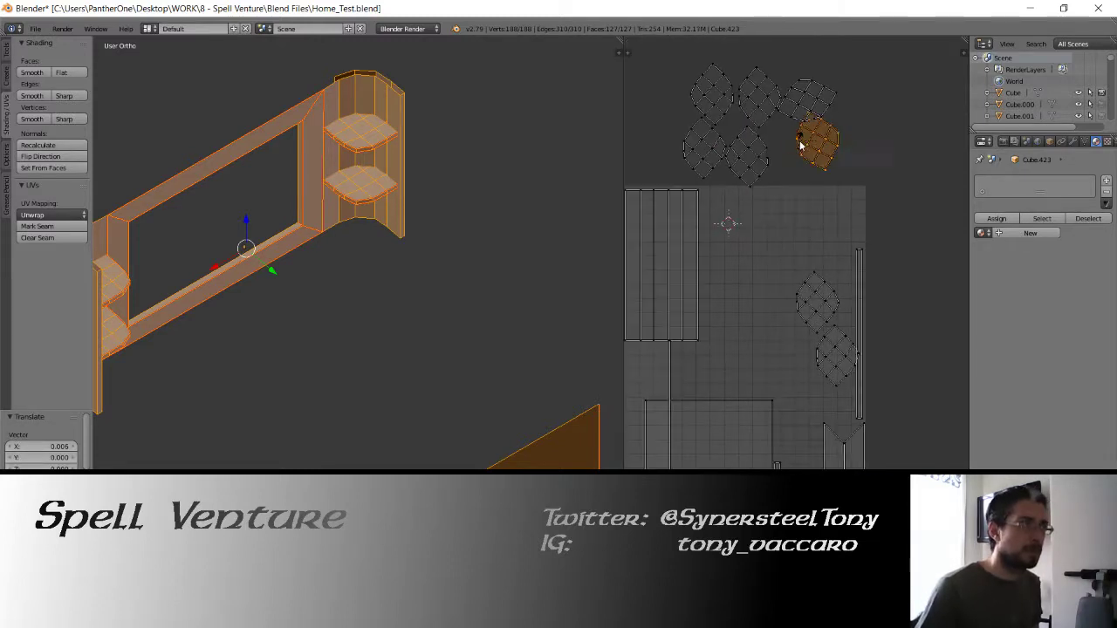
pyautogui.press('Return')
pyautogui.press('g')
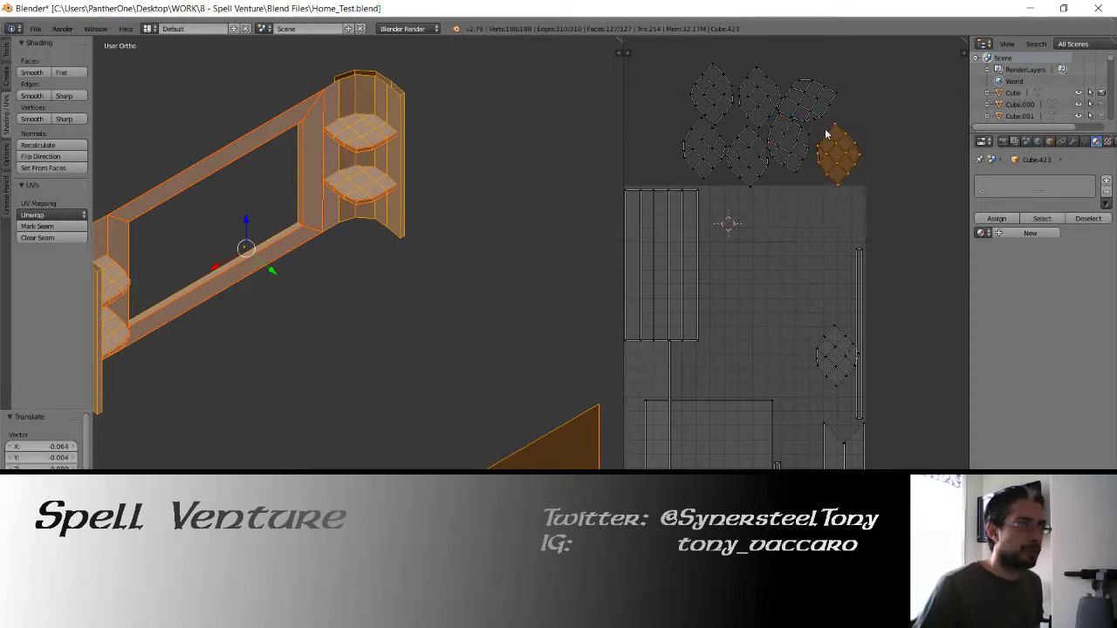
# Place the two remaining shelf islands above the UV square at the outer end of the shelf island group.
pyautogui.click(819, 152)
pyautogui.press('g')
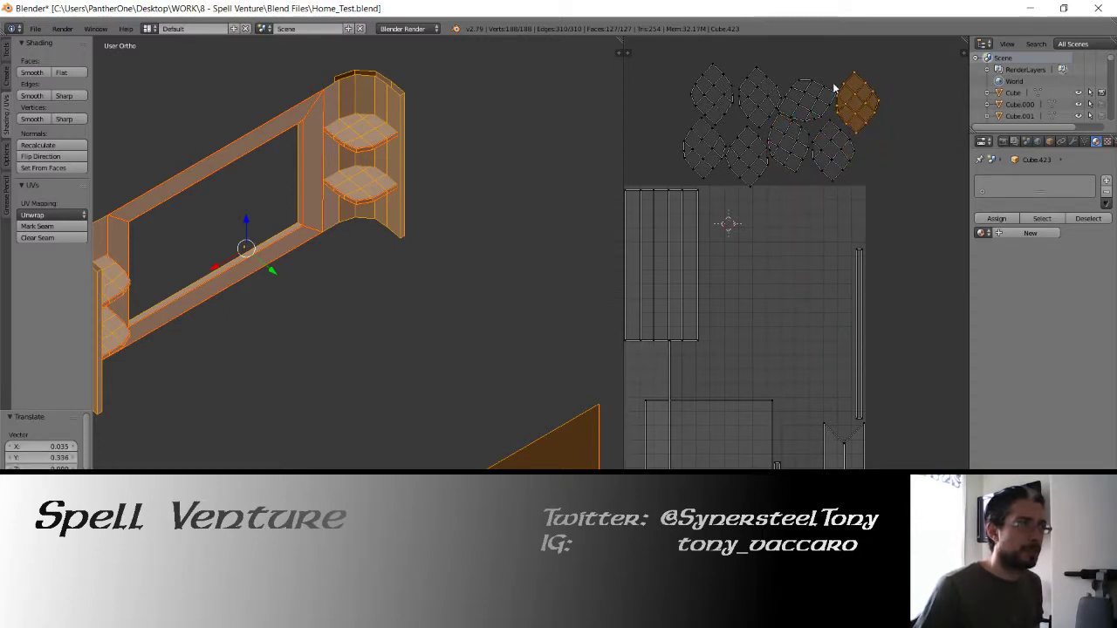
pyautogui.click(833, 91)
# Move the overlapping panel island up against the plank strips, flush with the UV square's upper border.
pyautogui.rightClick(716, 398)
pyautogui.press('g')
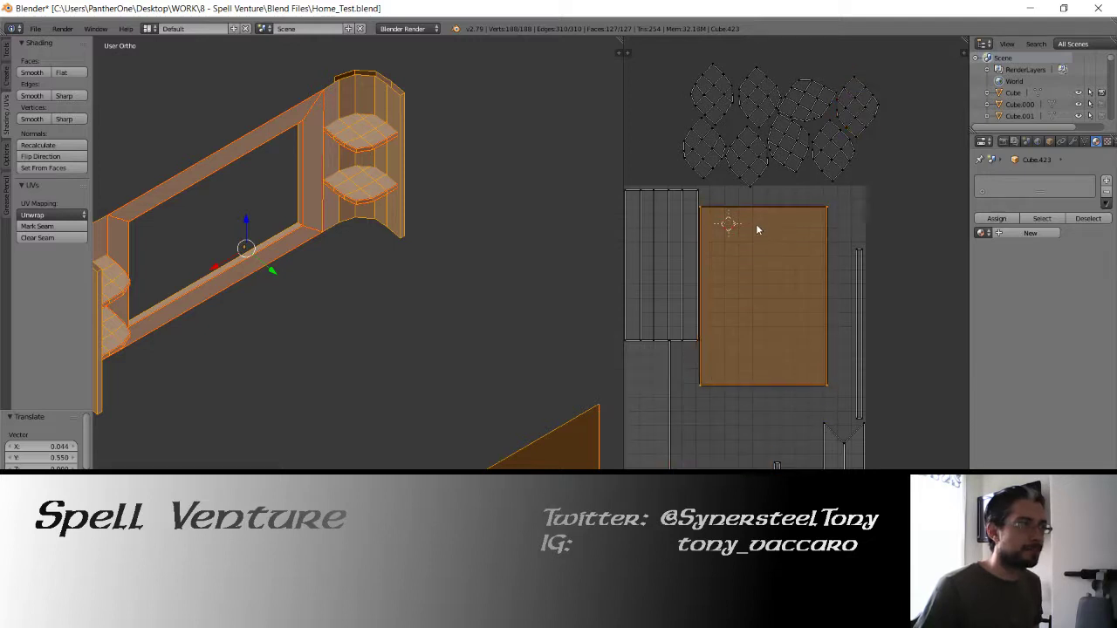
pyautogui.moveTo(693, 393); pyautogui.dragTo(729, 361, button='middle')
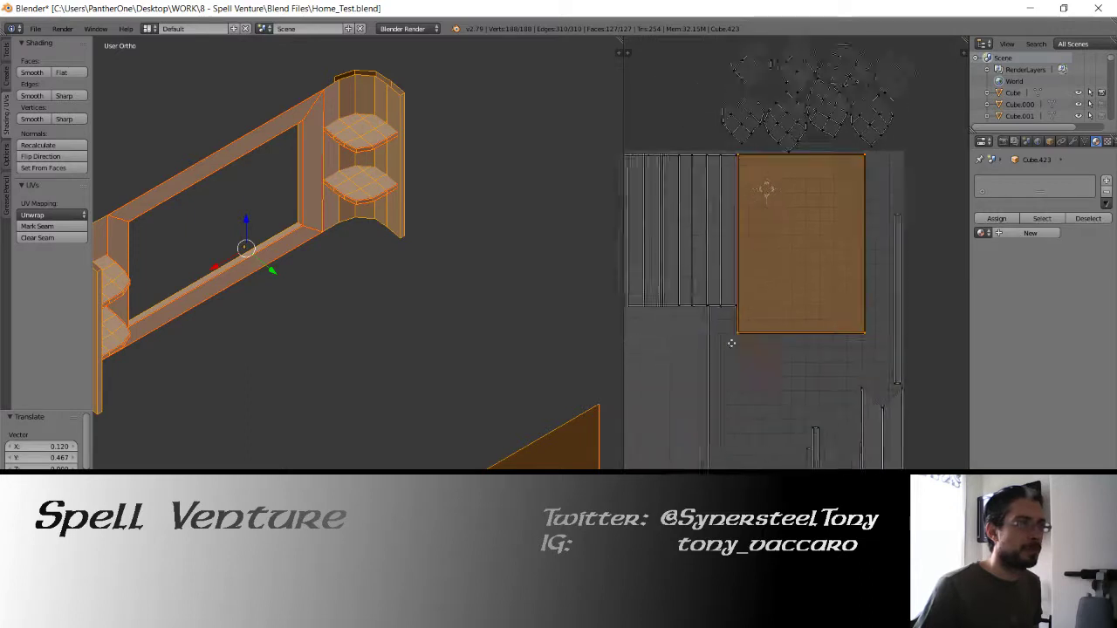
# Select the four shelf islands nearest the plank strips and move them into the gap below the relocated panel.
pyautogui.scroll(-2, 735, 331)
pyautogui.rightClick(769, 189)
pyautogui.keyDown('shift'); pyautogui.rightClick(776, 162); pyautogui.keyUp('shift')
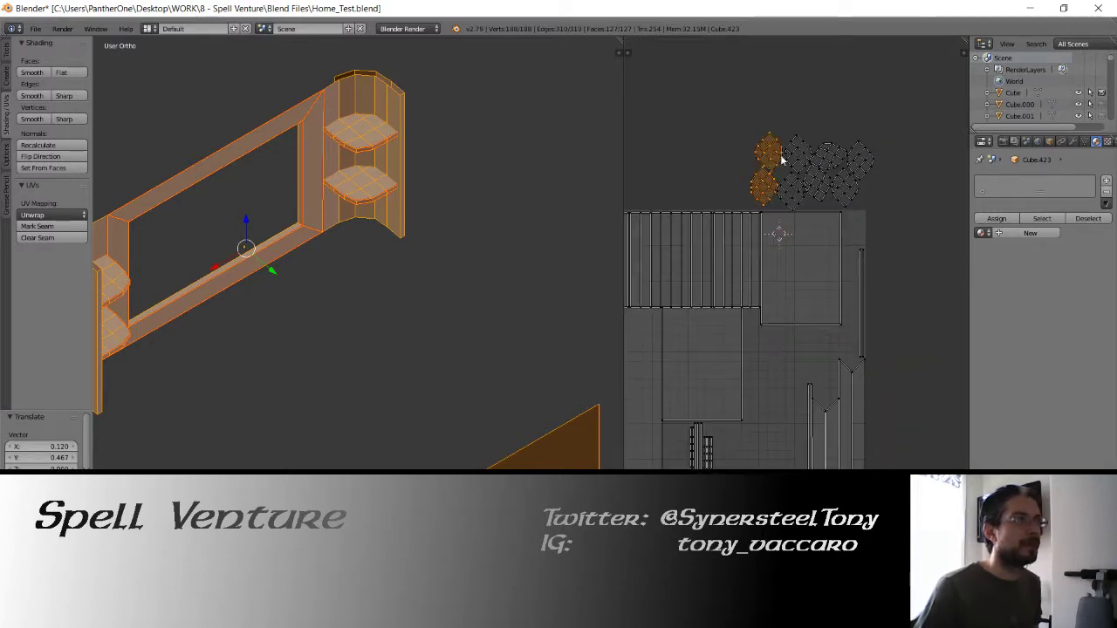
pyautogui.keyDown('shift'); pyautogui.rightClick(795, 159); pyautogui.keyUp('shift')
pyautogui.keyDown('shift'); pyautogui.rightClick(785, 191); pyautogui.keyUp('shift')
pyautogui.press('g')
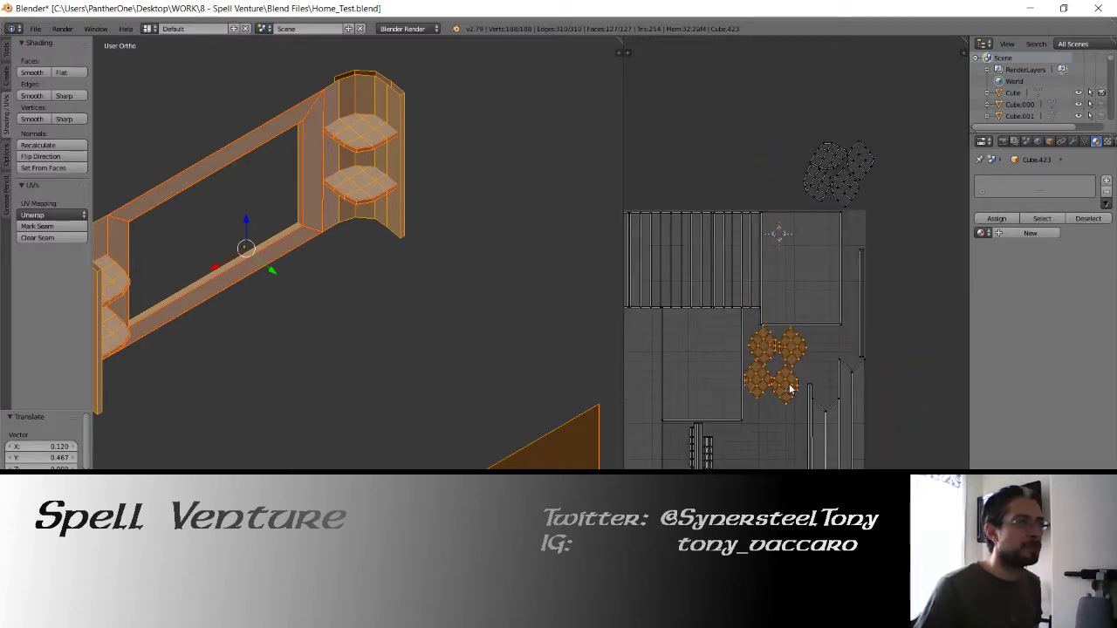
pyautogui.click(790, 384)
# Rotate the four selected shelf islands by about -10.7° and nudge them into the space beside the lower panel.
pyautogui.press('r')
pyautogui.click(823, 259)
pyautogui.press('g')
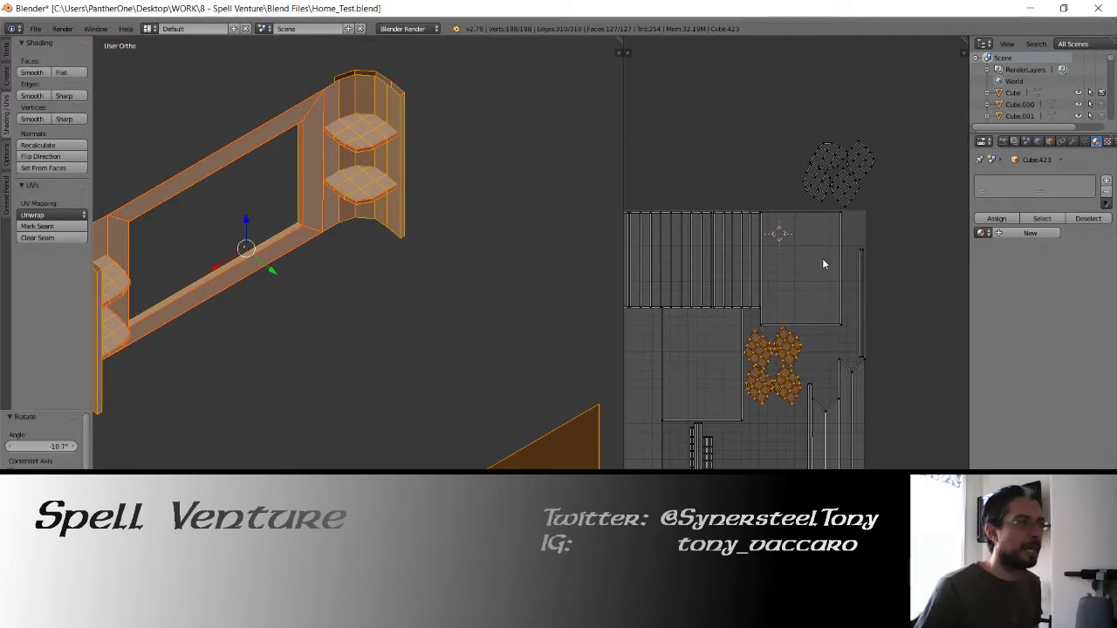
pyautogui.click(822, 260)
pyautogui.press('g')
pyautogui.click(822, 260)
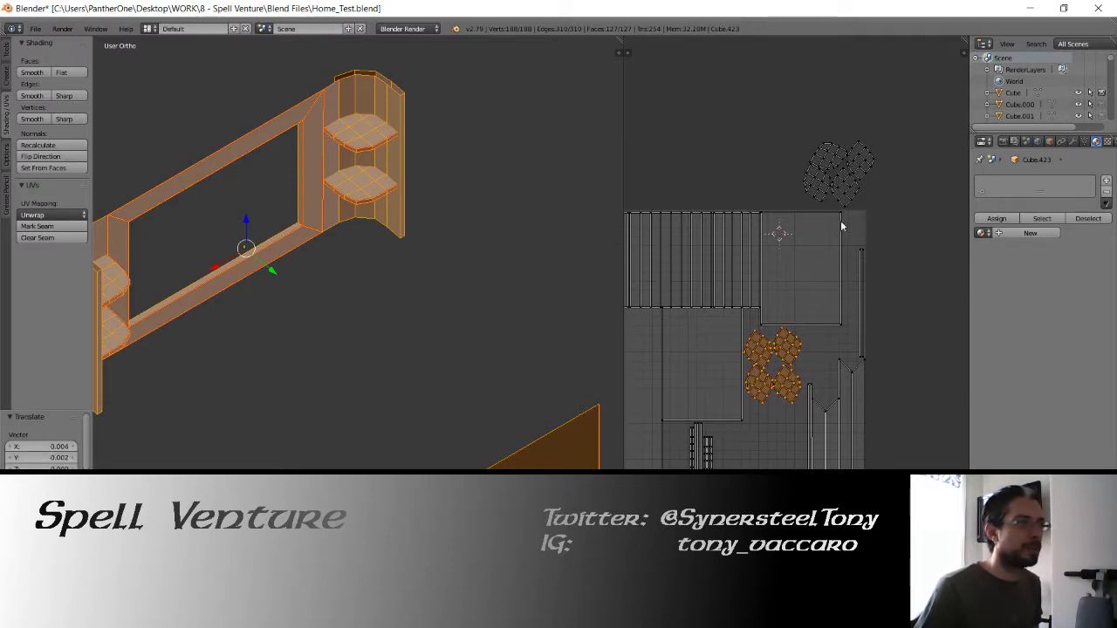
# Select the last four shelf islands above the UV square and move them directly below the other shelf group.
pyautogui.rightClick(822, 181)
pyautogui.keyDown('shift'); pyautogui.rightClick(830, 163); pyautogui.keyUp('shift')
pyautogui.keyDown('shift'); pyautogui.rightClick(848, 183); pyautogui.keyUp('shift')
pyautogui.keyDown('shift'); pyautogui.rightClick(858, 167); pyautogui.keyUp('shift')
pyautogui.press('g')
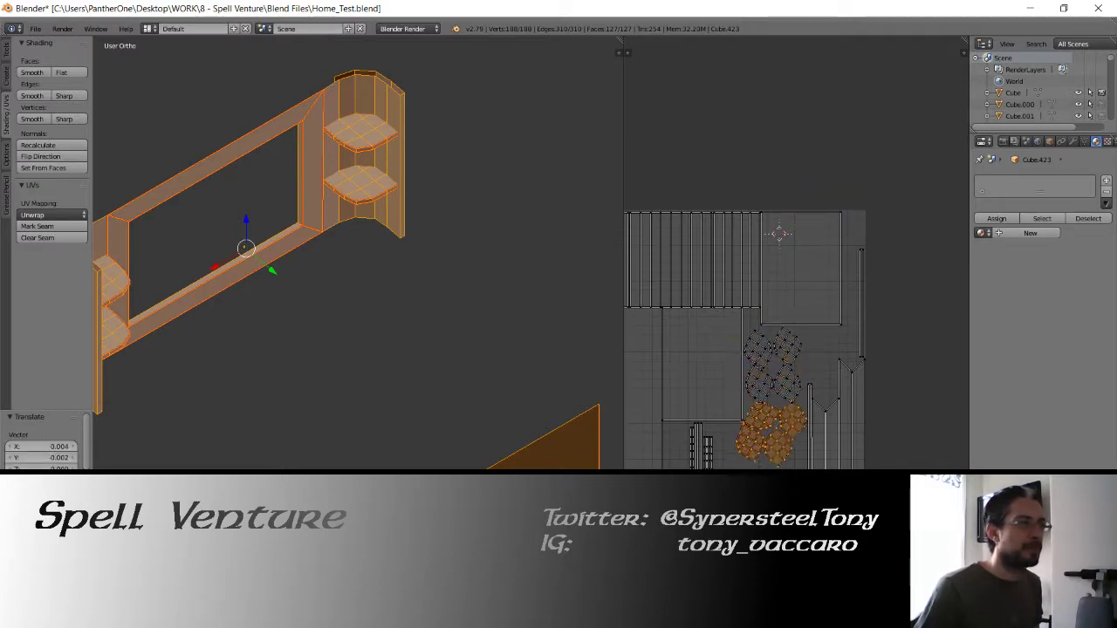
pyautogui.click(778, 398)
pyautogui.moveTo(741, 402); pyautogui.dragTo(797, 352, button='middle')
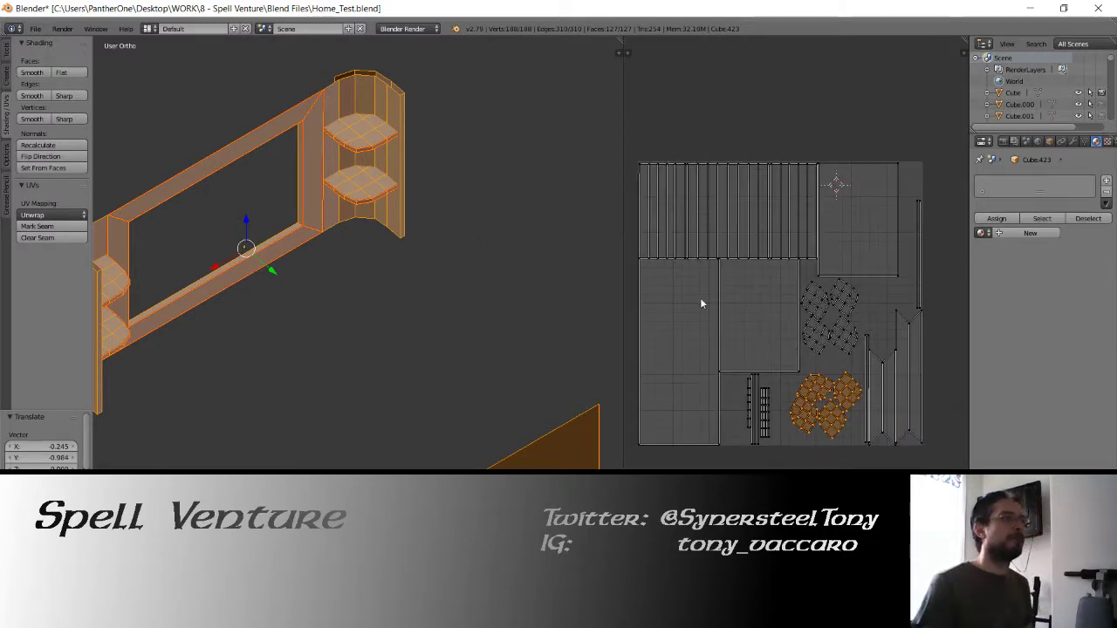
# Leave edit mode and save the scene file.
pyautogui.press('Tab')
pyautogui.hotkey('ctrl', 's')
pyautogui.scroll(-3, 435, 288)
pyautogui.keyDown('shift'); pyautogui.moveTo(435, 292); pyautogui.dragTo(343, 257, button='middle'); pyautogui.keyUp('shift')
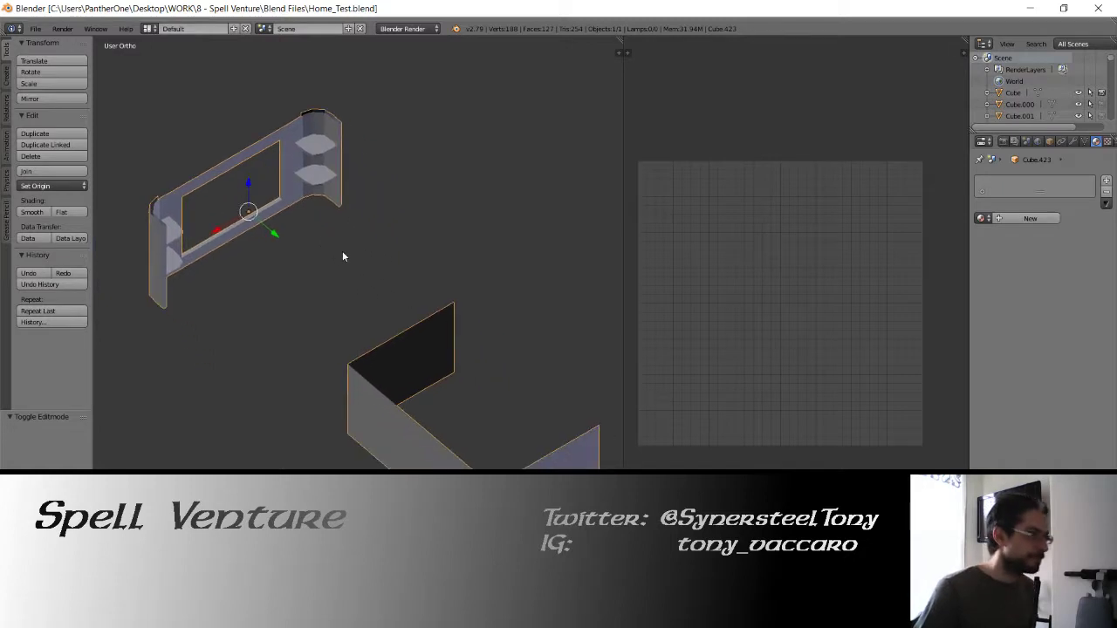
# Try smooth shading on the combined desk and wall shelf mesh, and undo it.
pyautogui.click(33, 212)
pyautogui.moveTo(292, 221); pyautogui.dragTo(316, 225, button='middle')
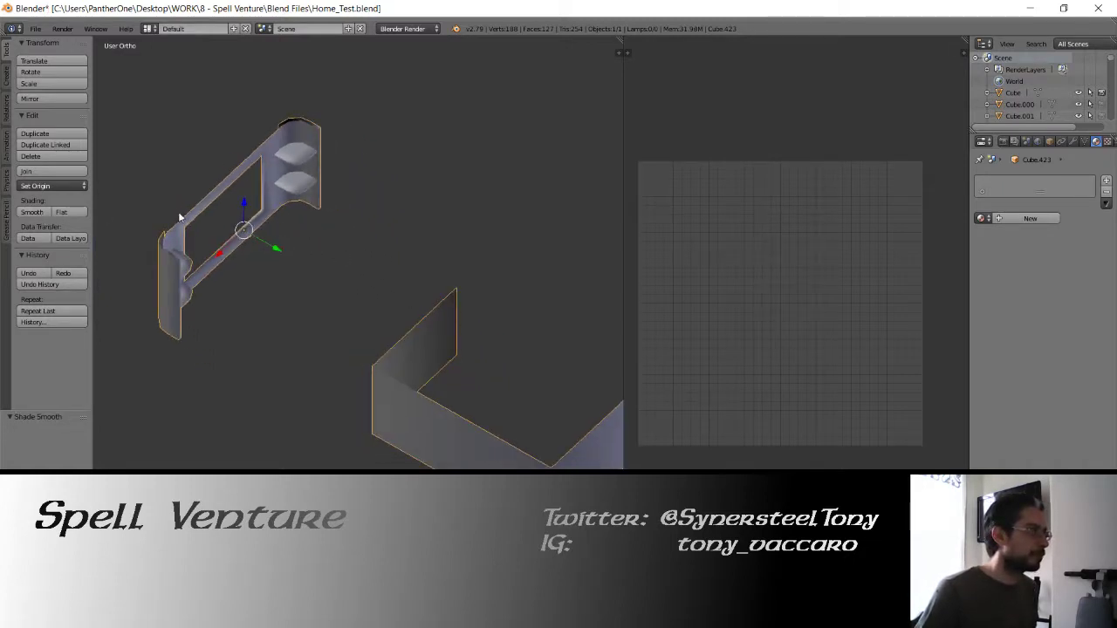
pyautogui.hotkey('ctrl', 'z')
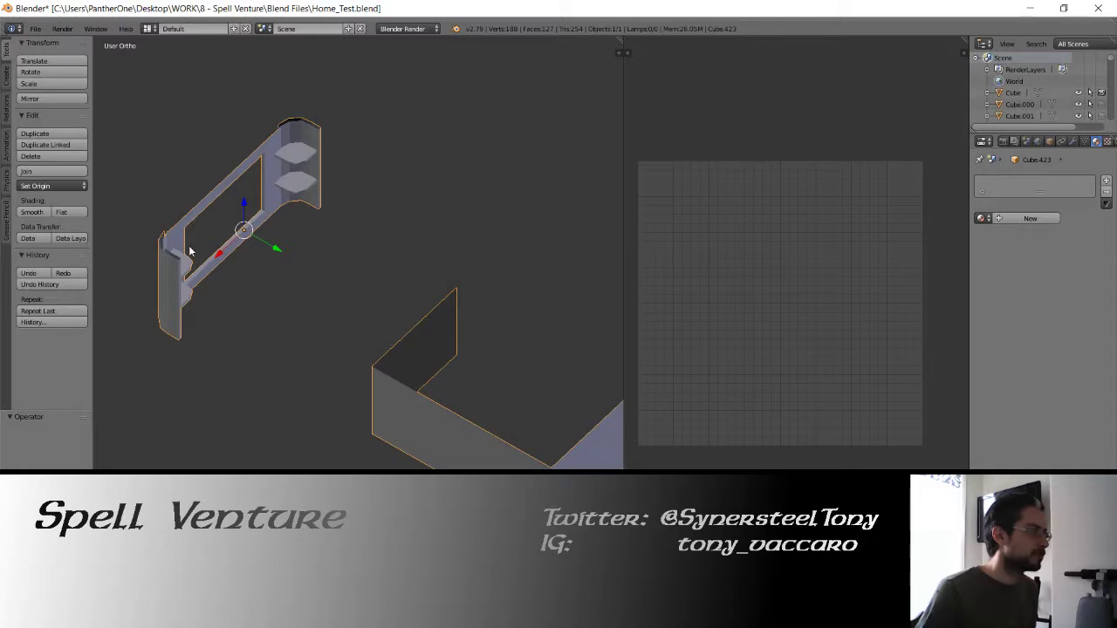
# Save the scene again with the flat-shaded mesh, overwriting the existing file.
pyautogui.moveTo(266, 249); pyautogui.dragTo(316, 273, button='middle')
pyautogui.hotkey('ctrl', 's')
pyautogui.click(279, 251)
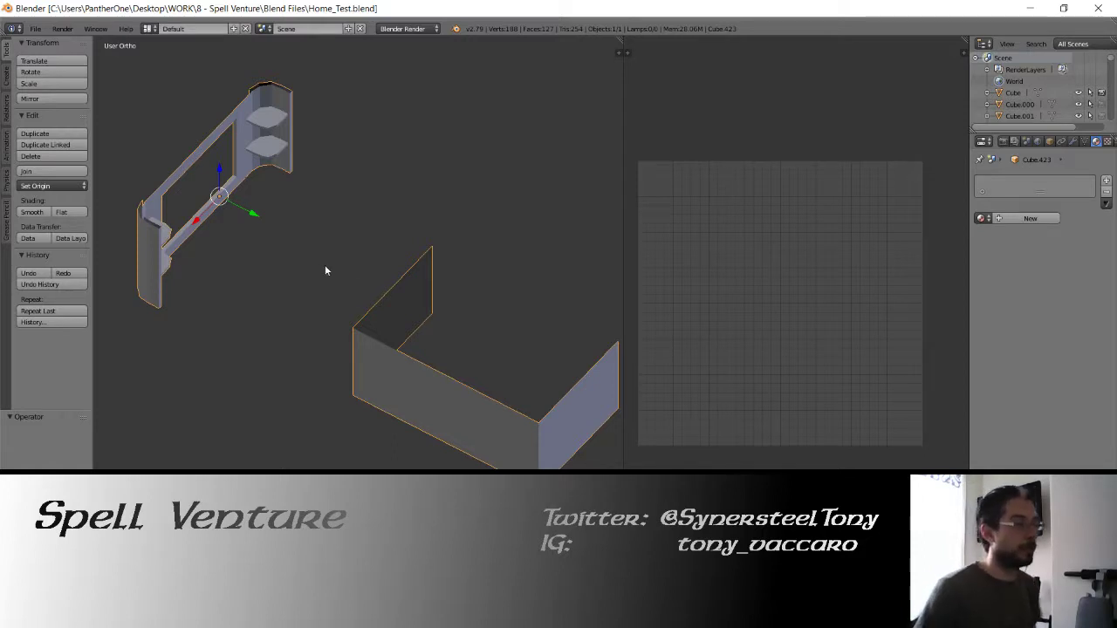
pyautogui.moveTo(341, 281); pyautogui.dragTo(285, 328, button='middle')
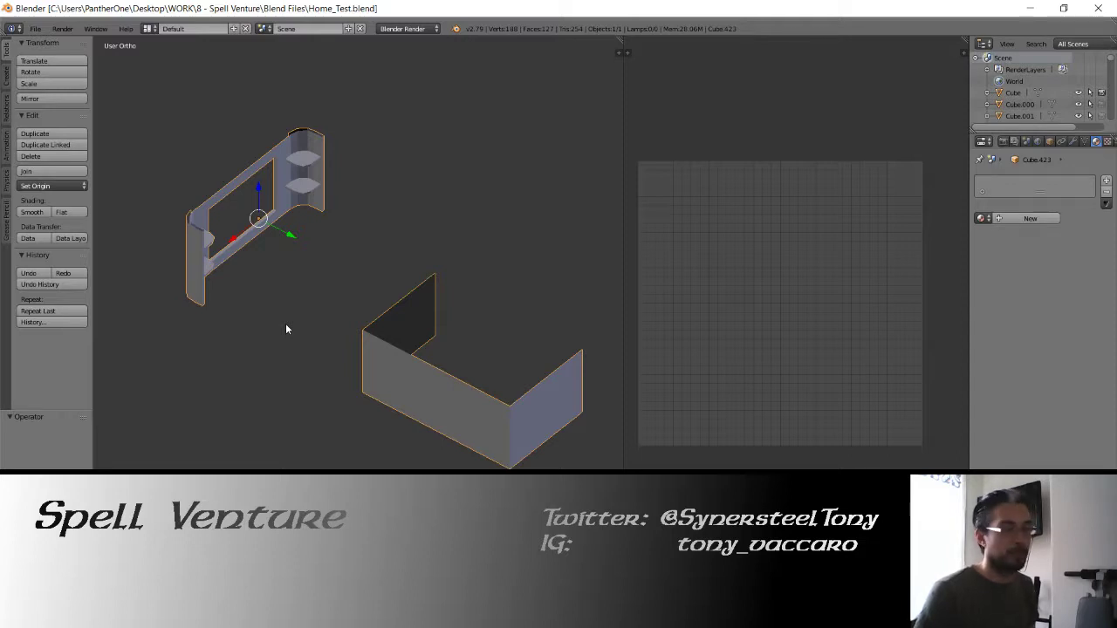
pyautogui.moveTo(302, 325); pyautogui.dragTo(277, 328, button='middle')
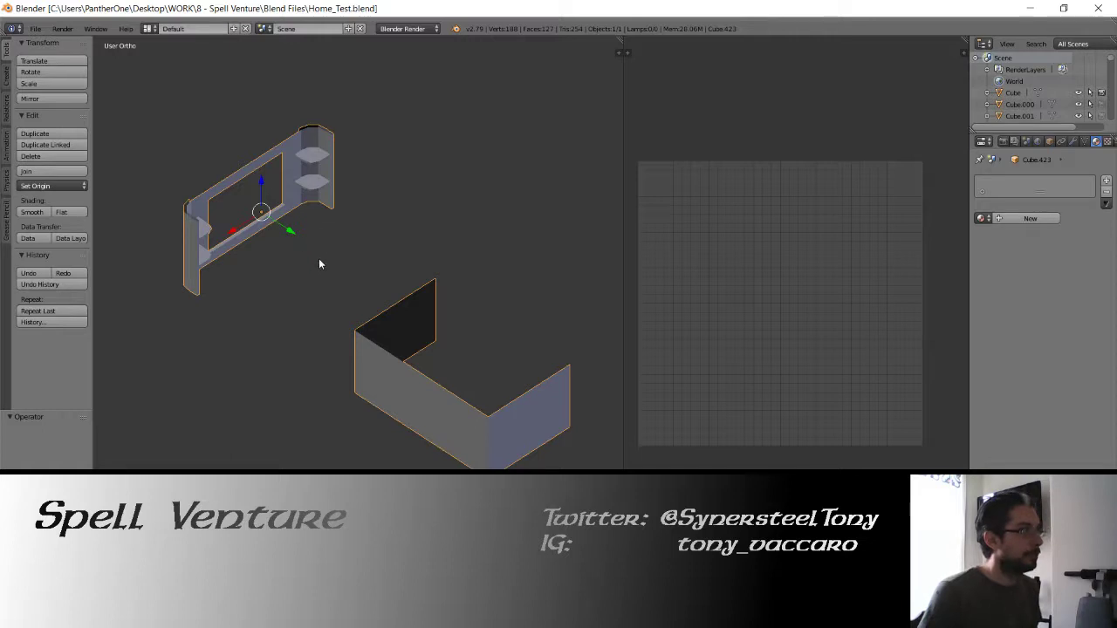
pyautogui.keyDown('shift'); pyautogui.moveTo(314, 227); pyautogui.dragTo(314, 263, button='middle'); pyautogui.keyUp('shift')
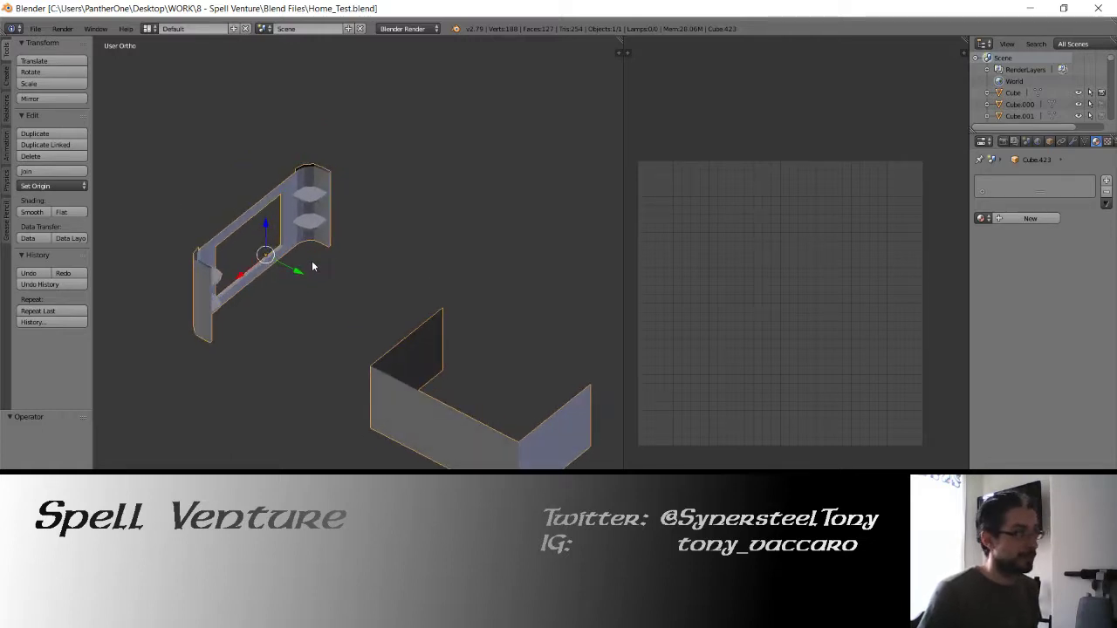
pyautogui.press('Tab')
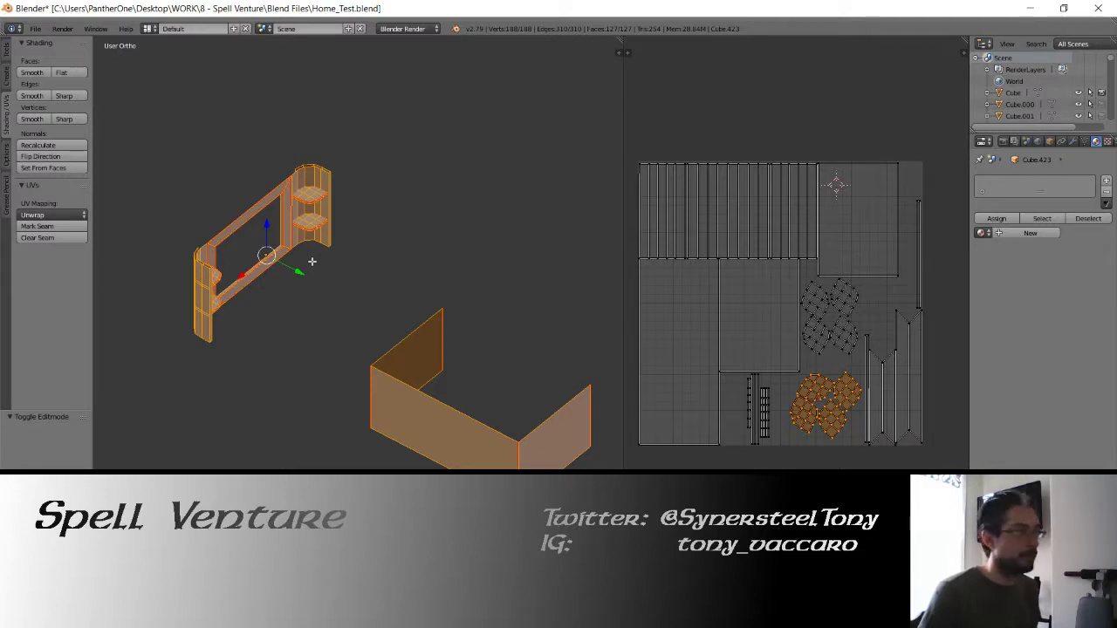
pyautogui.press('Tab')
# Move the combined desk and wall shelf mesh to layer 1 and display that layer with the whole house.
pyautogui.scroll(-3, 315, 261)
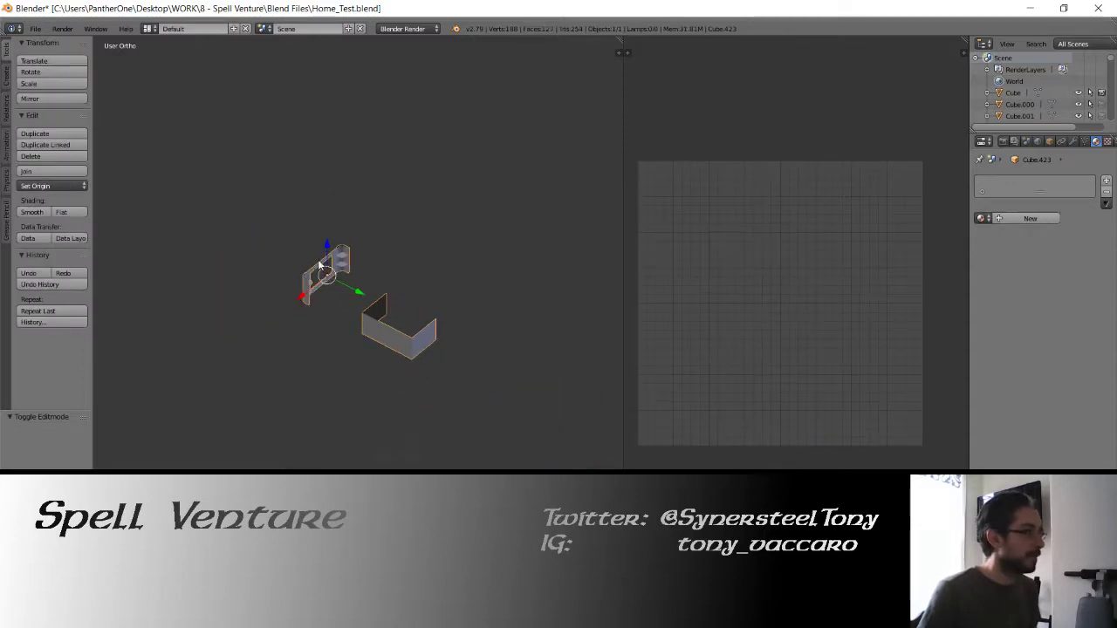
pyautogui.moveTo(319, 265)
pyautogui.mouseDown(button='middle')
pyautogui.moveTo(304, 261)
pyautogui.moveTo(328, 268)
pyautogui.mouseUp(button='middle')
pyautogui.press('m')
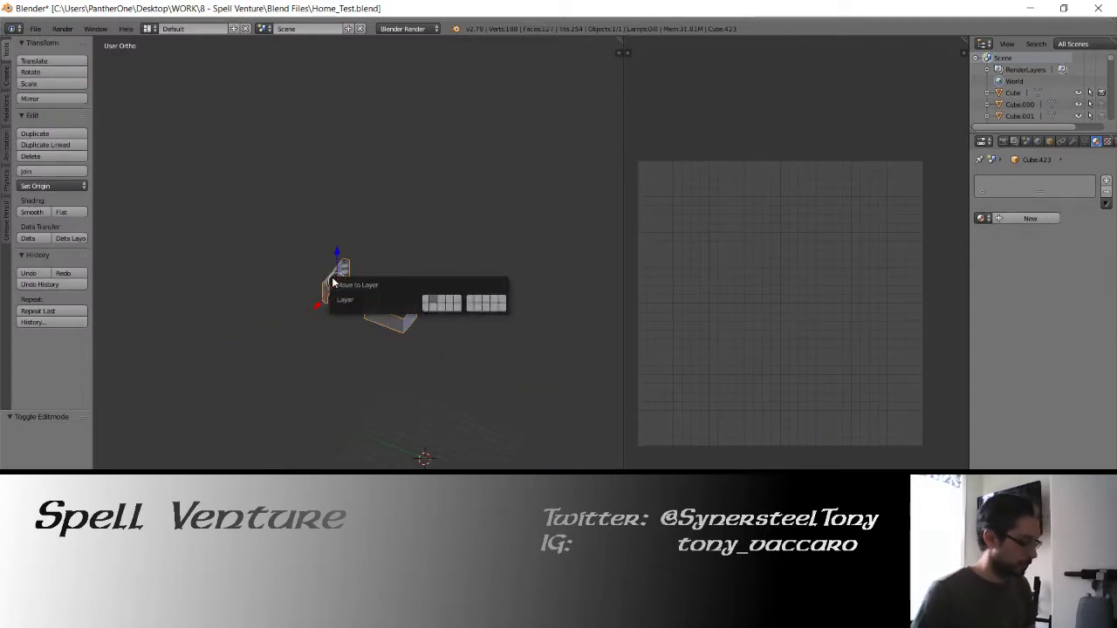
pyautogui.press('m')
pyautogui.press('1')
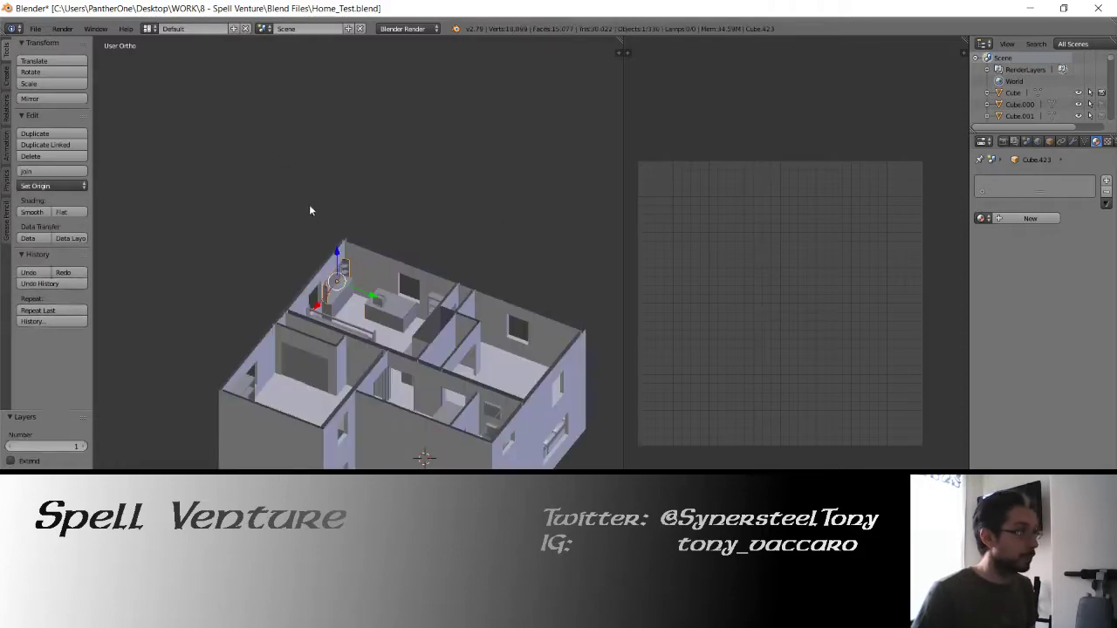
# Set the combined mesh's origin to the 3D cursor.
pyautogui.click(48, 185)
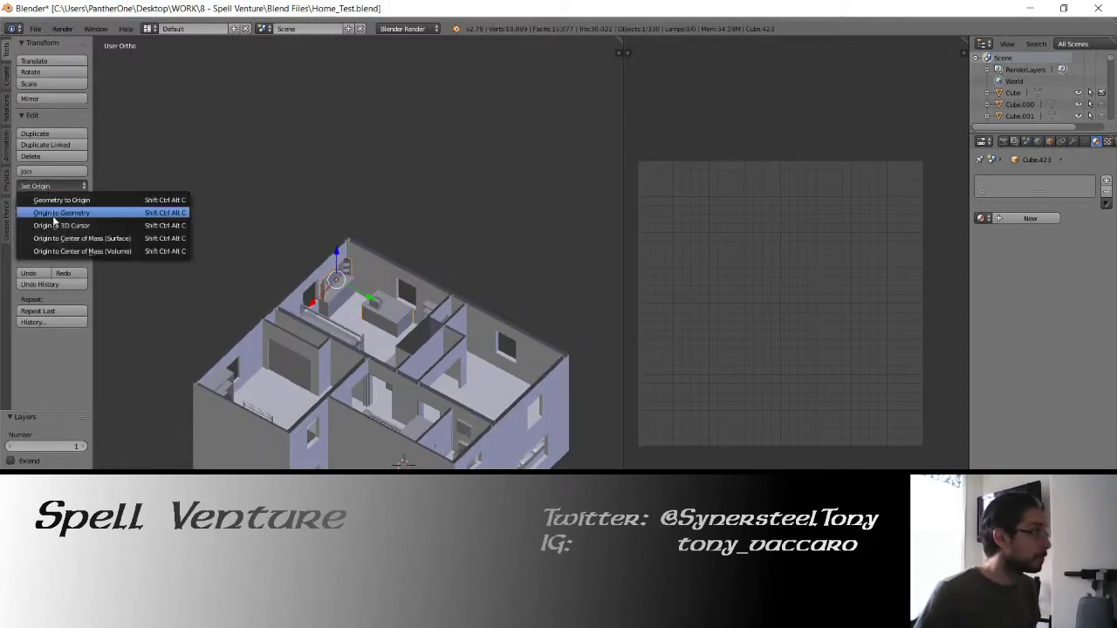
pyautogui.click(52, 221)
pyautogui.scroll(3, 361, 286)
pyautogui.press('z')
pyautogui.press('z')
# Examine the desktop slab of the office desk in edit mode, including its existing UV layout.
pyautogui.moveTo(348, 271)
pyautogui.mouseDown(button='middle')
pyautogui.moveTo(415, 272)
pyautogui.moveTo(320, 271)
pyautogui.moveTo(333, 282)
pyautogui.mouseUp(button='middle')
pyautogui.scroll(4, 335, 307)
pyautogui.press('z')
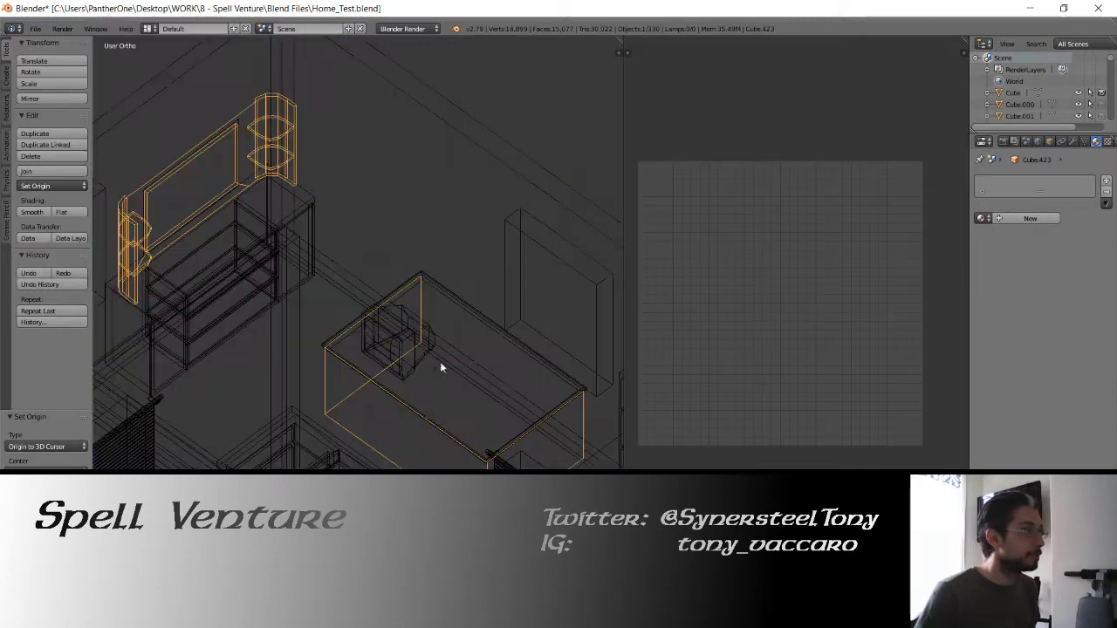
pyautogui.press('z')
pyautogui.rightClick(425, 400)
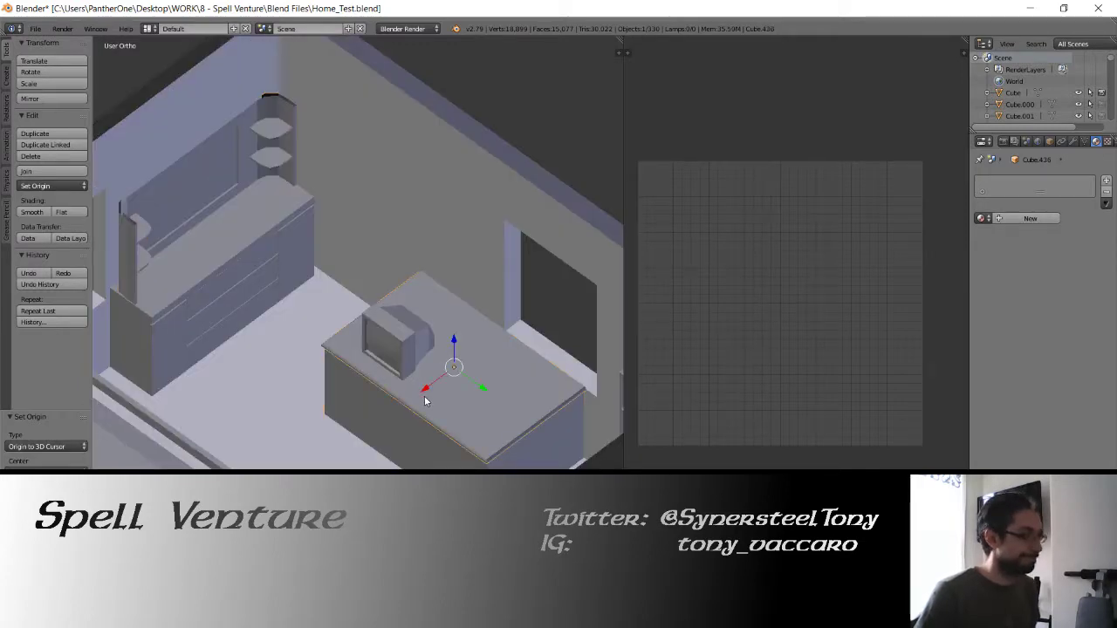
pyautogui.press('Tab')
pyautogui.press('Tab')
pyautogui.rightClick(449, 377)
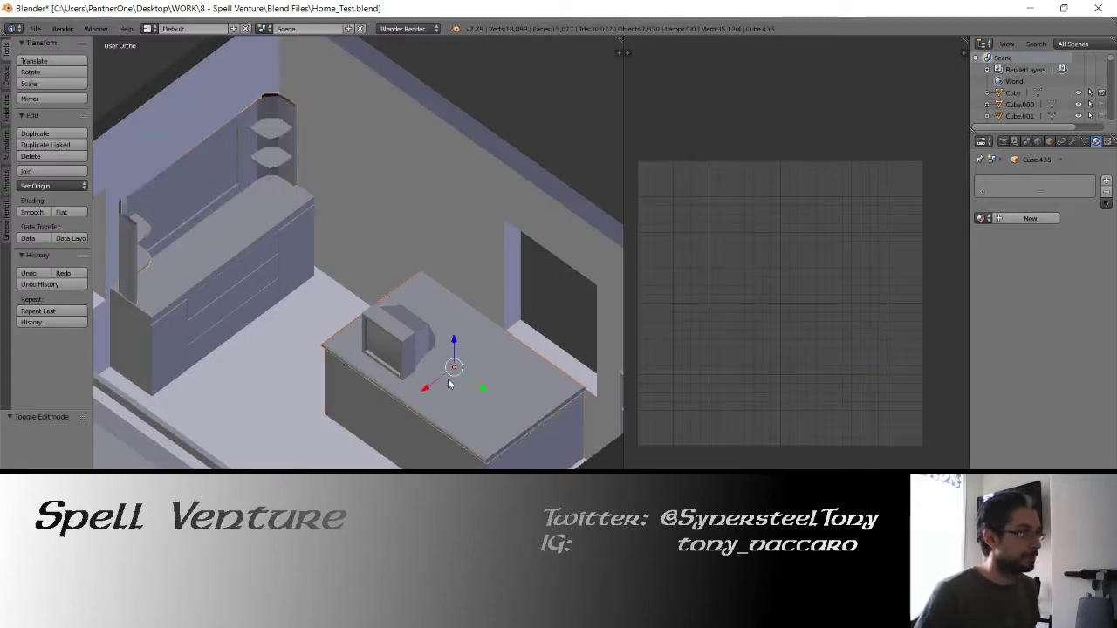
pyautogui.press('Tab')
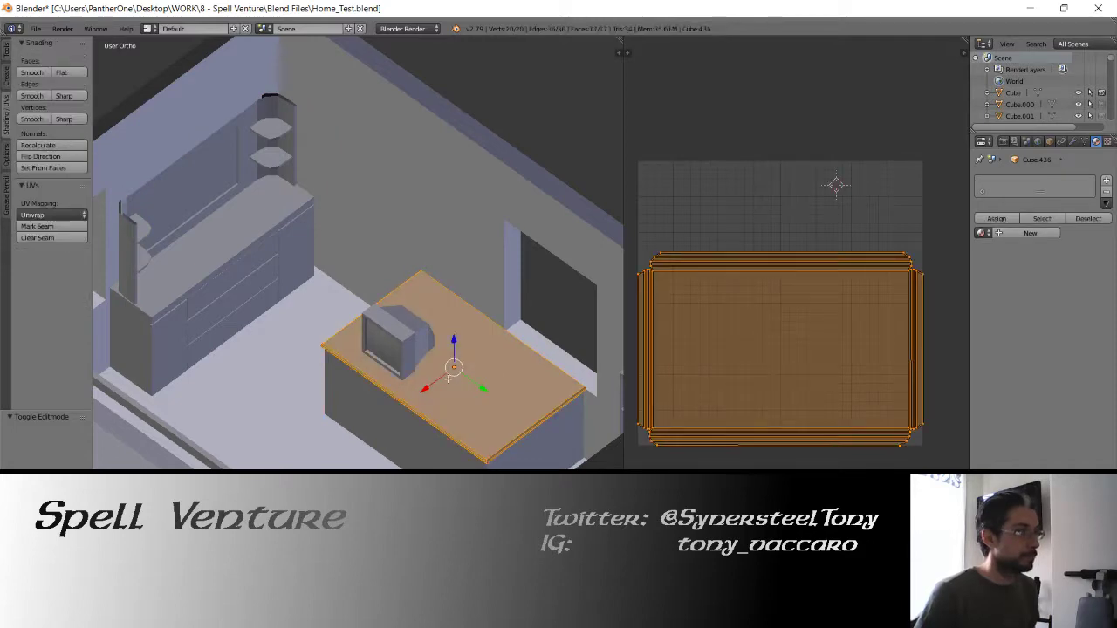
pyautogui.moveTo(453, 349); pyautogui.dragTo(452, 366, button='middle')
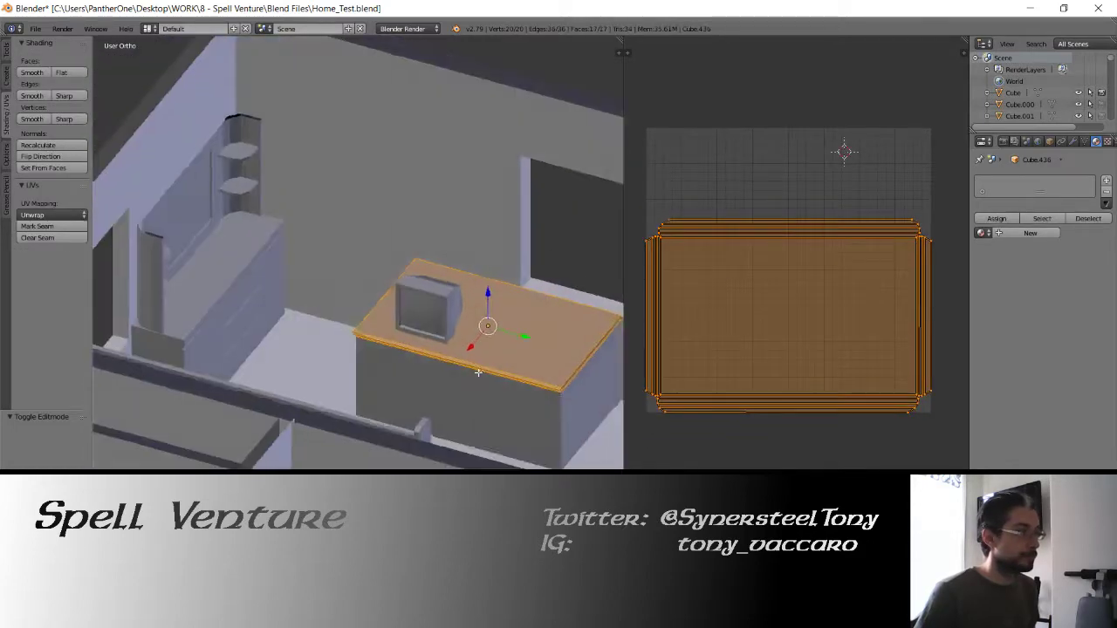
# Move the desktop slab to layer 2 and display only that layer.
pyautogui.press('Tab')
pyautogui.press('m')
pyautogui.press('2')
pyautogui.press('2')
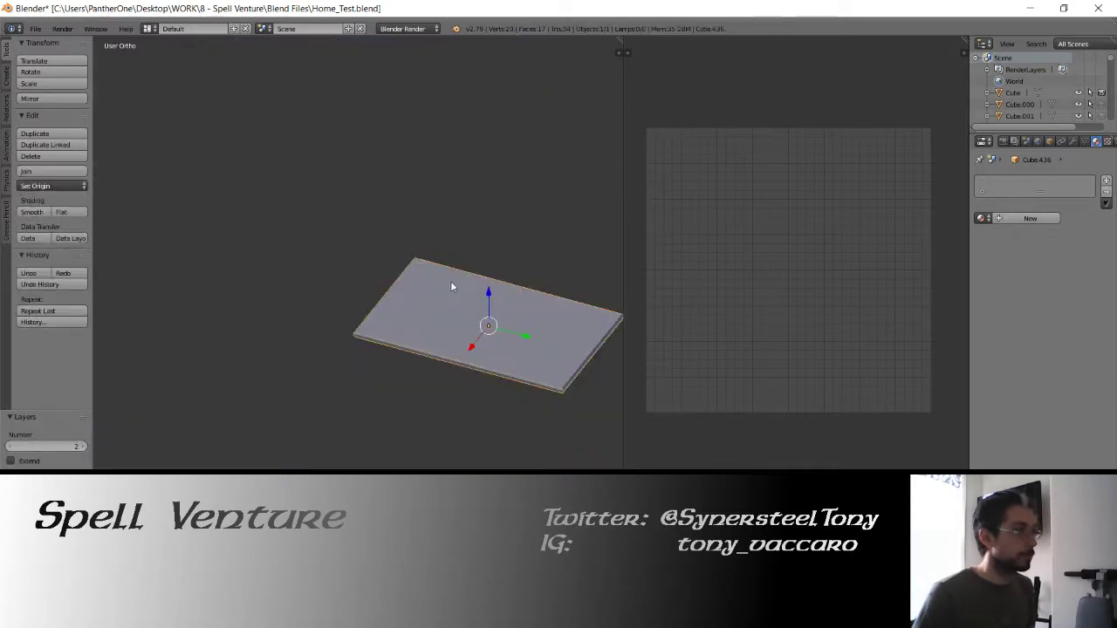
# Mark a seam around the large top face of the desktop slab.
pyautogui.moveTo(450, 281); pyautogui.dragTo(468, 278, button='middle')
pyautogui.press('Tab')
pyautogui.press('KP_Decimal')
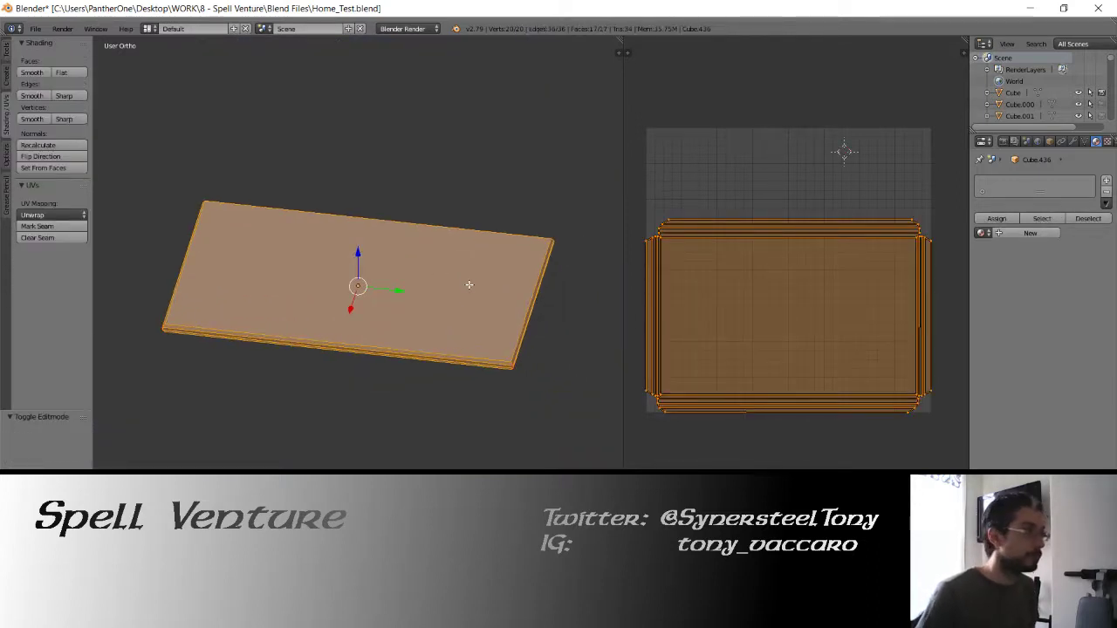
pyautogui.press('Tab')
pyautogui.moveTo(539, 326); pyautogui.dragTo(479, 311, button='middle')
pyautogui.press('Tab')
pyautogui.scroll(2, 386, 394)
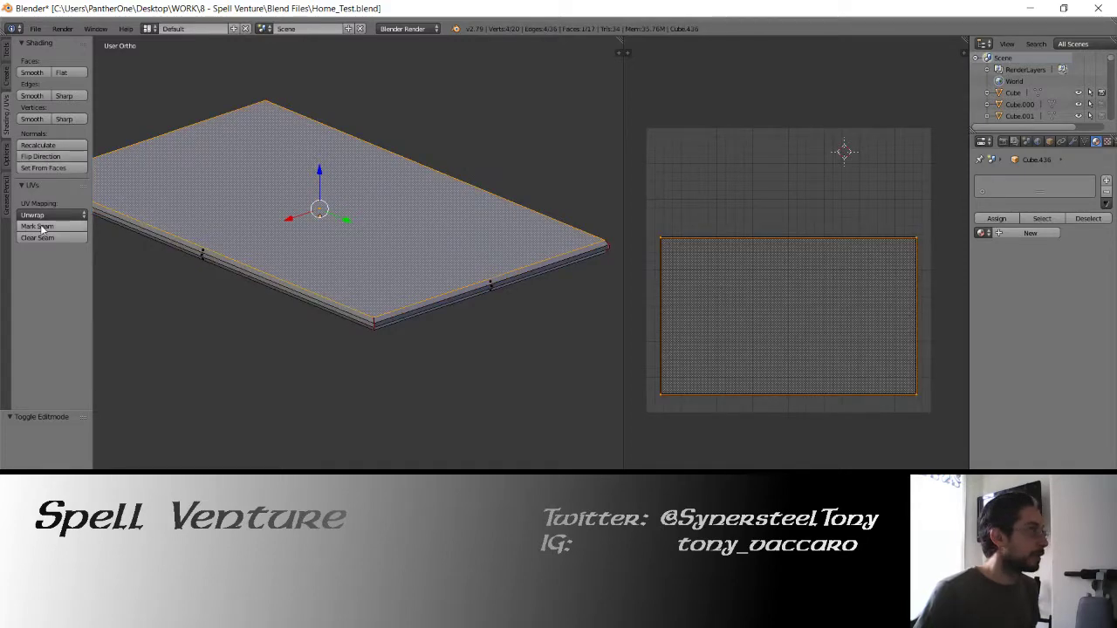
# Unwrap all faces of the desktop slab along the marked seams.
pyautogui.press('a')
pyautogui.moveTo(297, 209); pyautogui.dragTo(262, 185, button='middle')
pyautogui.press('a')
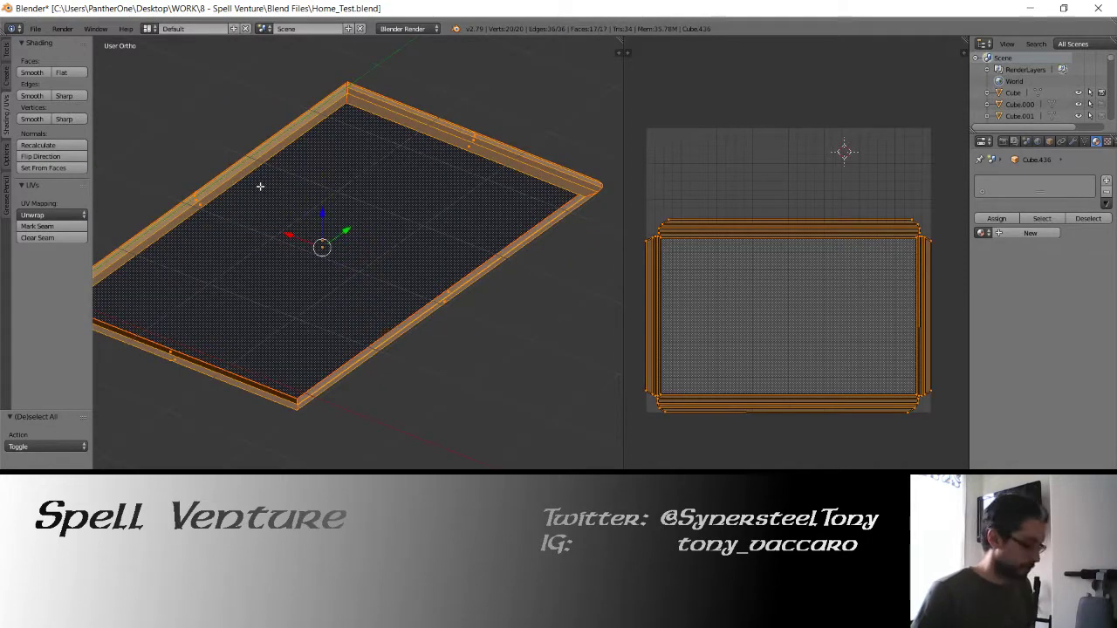
pyautogui.press('u')
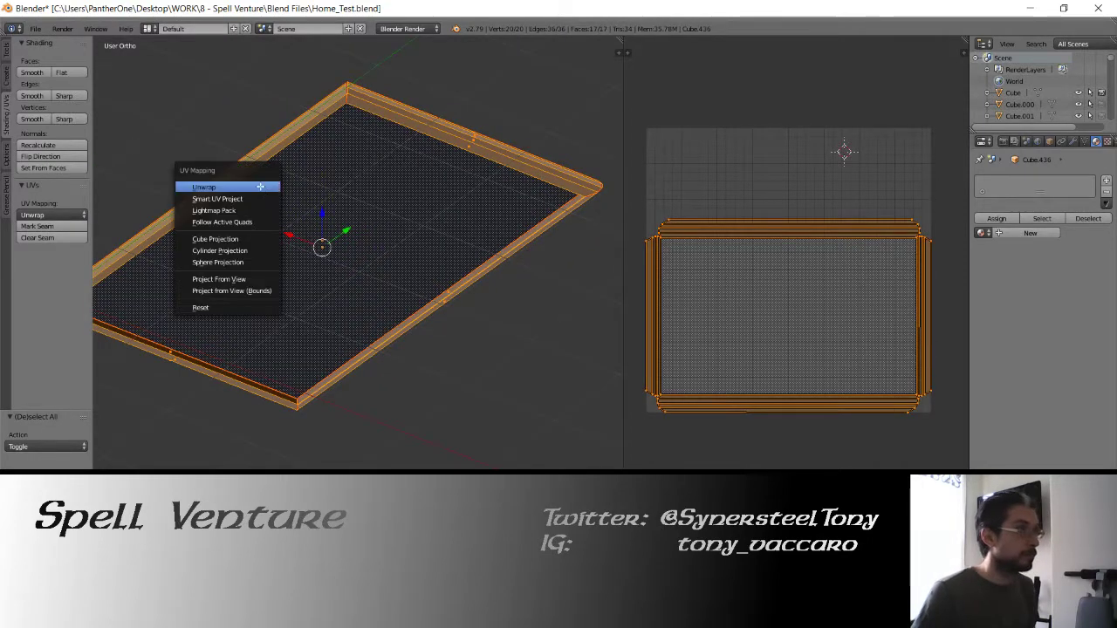
pyautogui.click(260, 186)
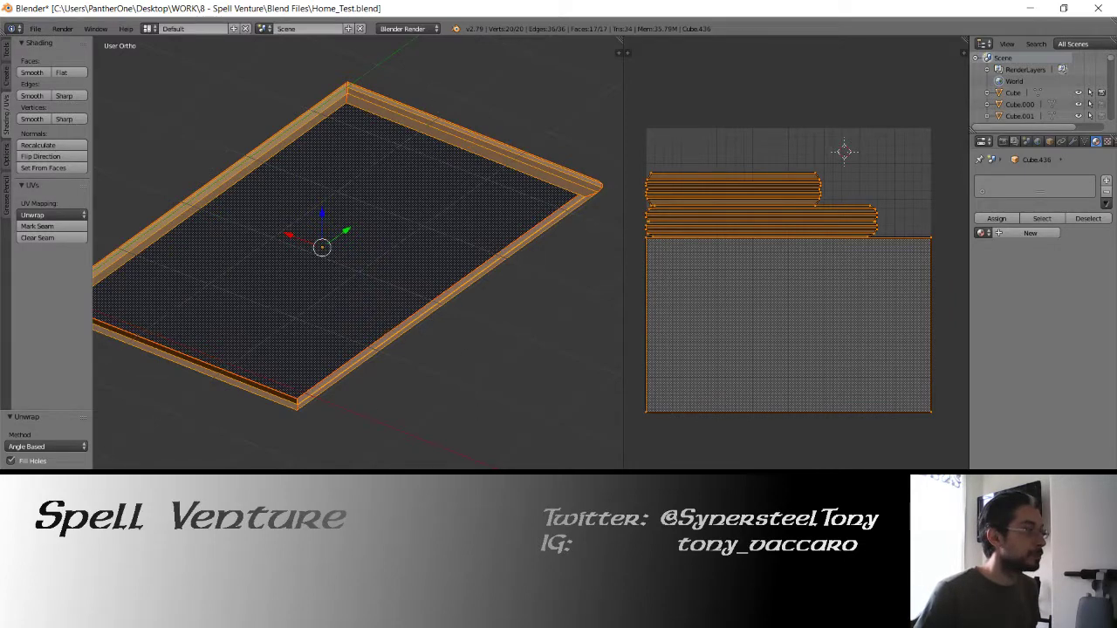
# Try deleting the four inner rim vertices on the underside of the desktop slab.
pyautogui.rightClick(345, 102)
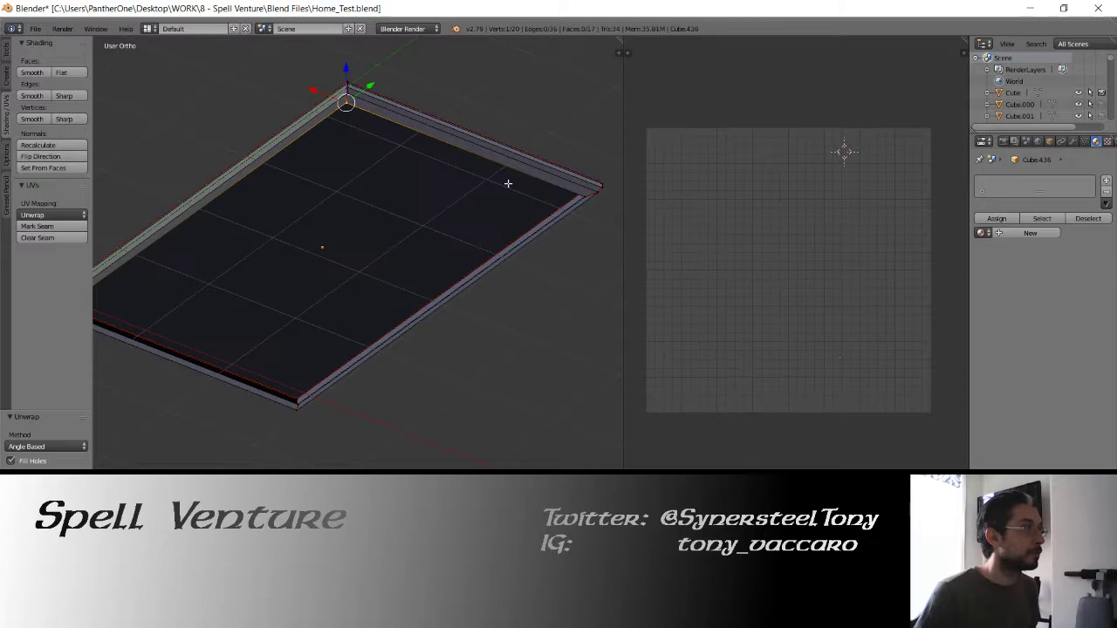
pyautogui.keyDown('ctrl'); pyautogui.rightClick(580, 192); pyautogui.keyUp('ctrl')
pyautogui.moveTo(268, 287); pyautogui.dragTo(402, 196, button='middle')
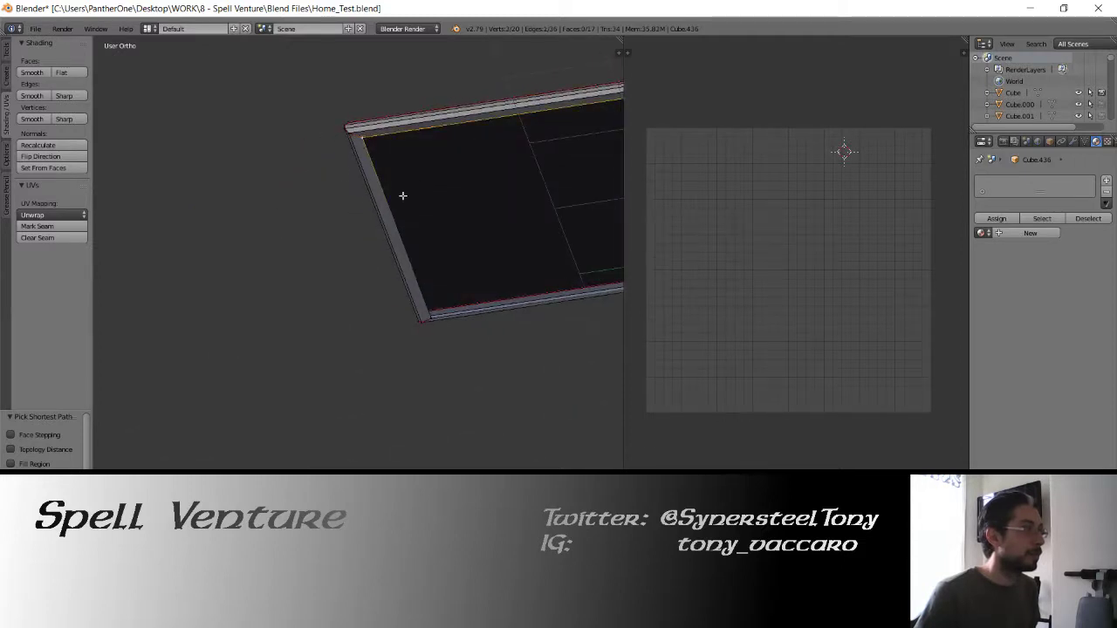
pyautogui.keyDown('ctrl'); pyautogui.rightClick(430, 321); pyautogui.keyUp('ctrl')
pyautogui.moveTo(432, 321); pyautogui.dragTo(306, 287, button='middle')
pyautogui.press('x')
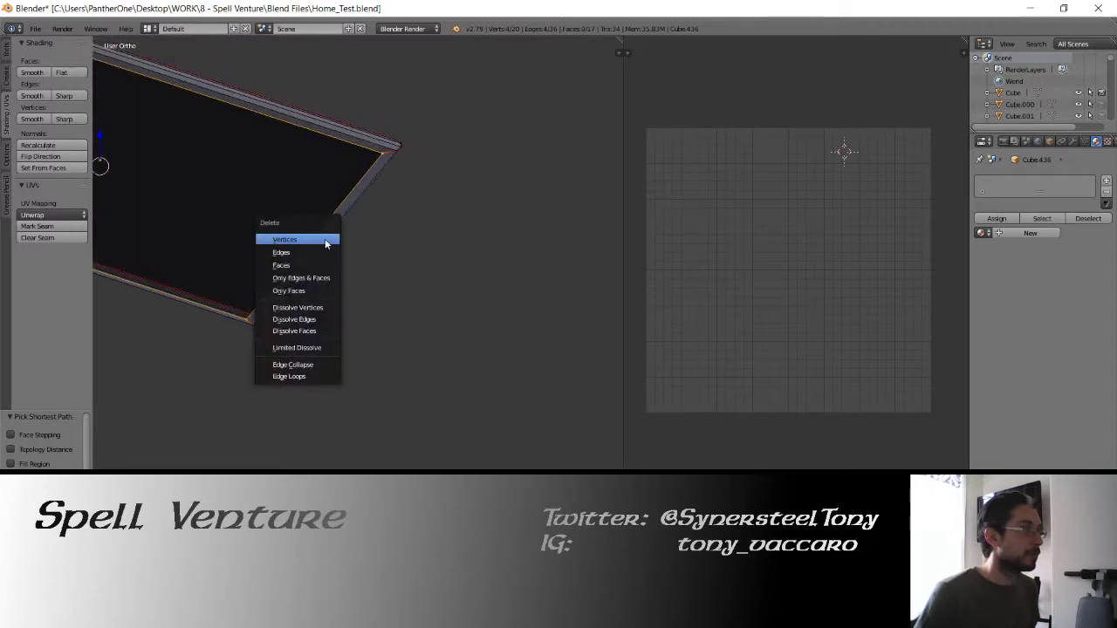
pyautogui.click(323, 239)
# Move the desktop slab back to layer 1 and show it in perspective with the house.
pyautogui.press('Tab')
pyautogui.moveTo(344, 200); pyautogui.dragTo(524, 298, button='middle')
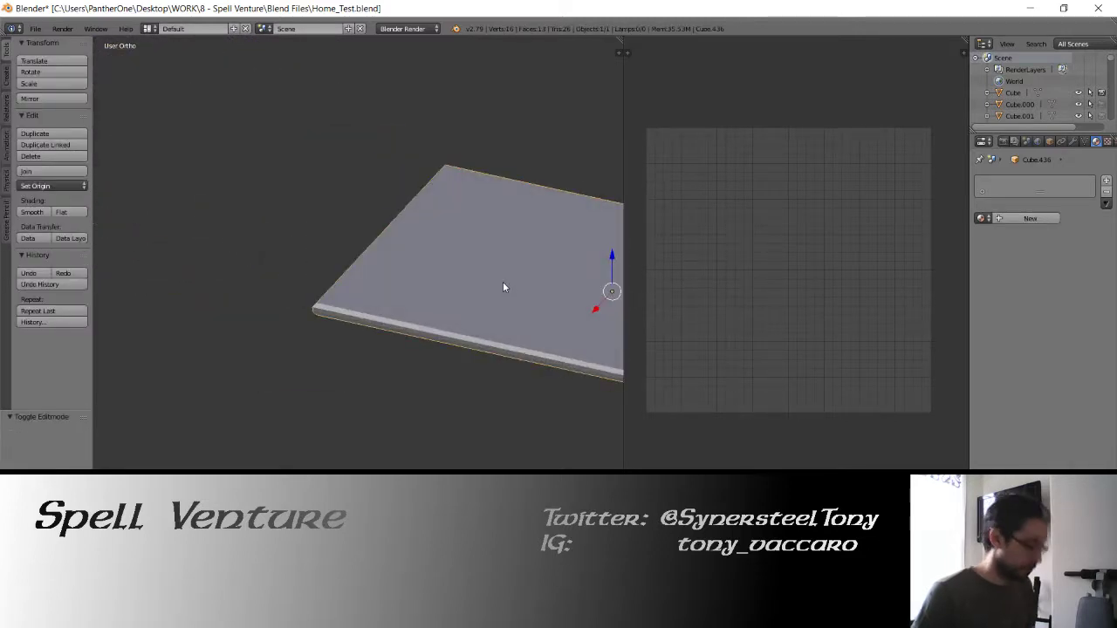
pyautogui.press('m')
pyautogui.press('1')
pyautogui.moveTo(420, 228); pyautogui.dragTo(365, 290, button='middle')
pyautogui.press('KP_Decimal')
pyautogui.press('KP_5')
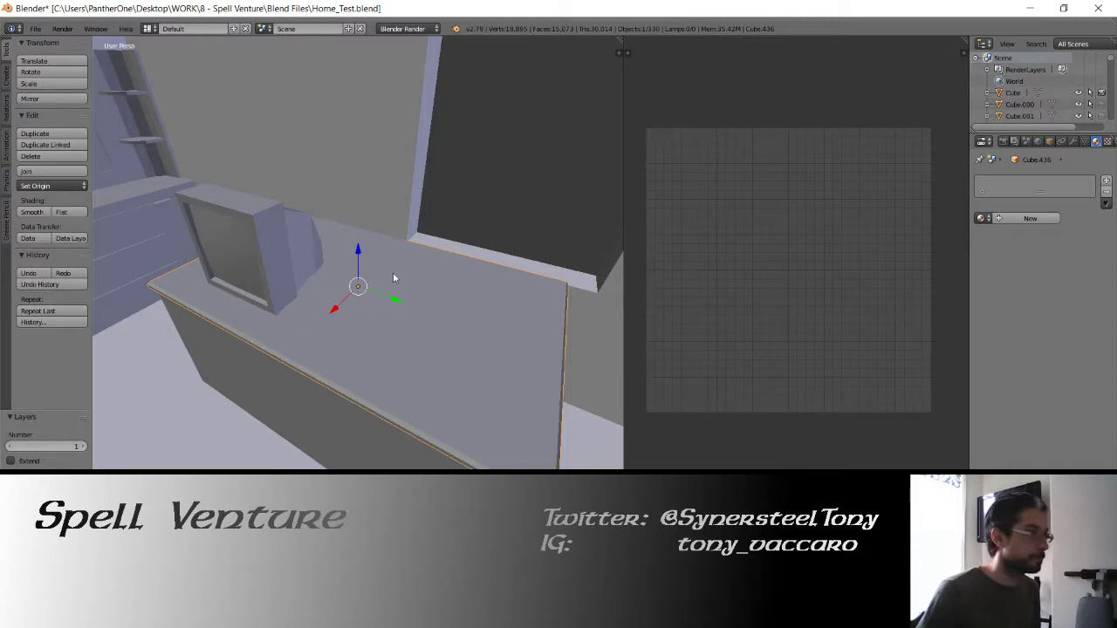
# Undo the deletion of the desktop slab's underside vertices.
pyautogui.moveTo(393, 277); pyautogui.dragTo(439, 230, button='middle')
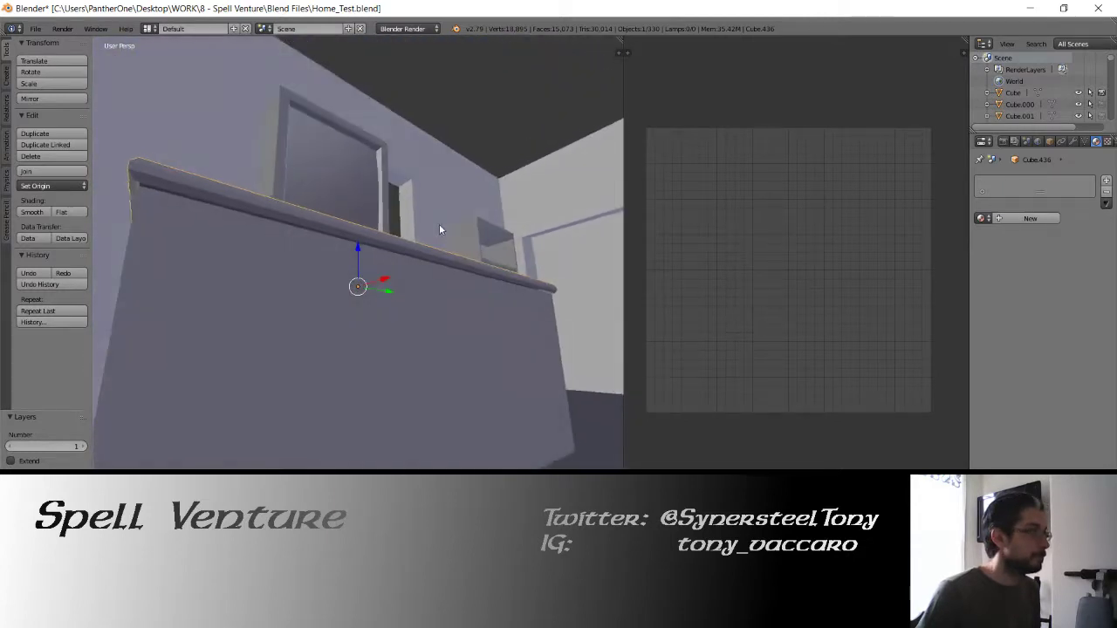
pyautogui.press('Tab')
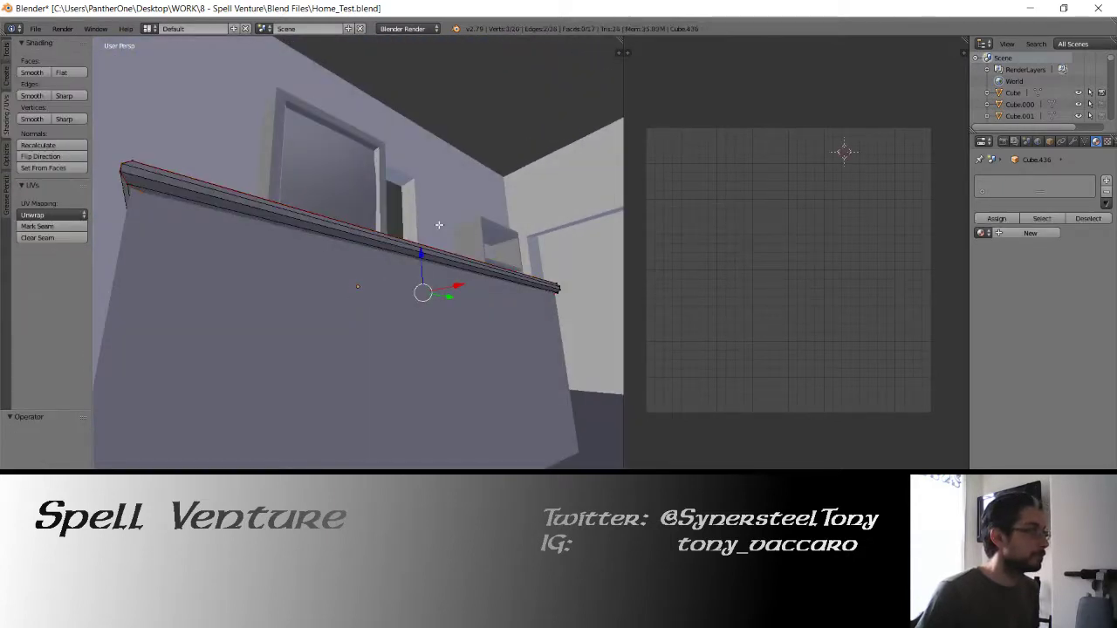
pyautogui.press('Tab')
pyautogui.moveTo(438, 225)
pyautogui.mouseDown(button='middle')
pyautogui.moveTo(400, 233)
pyautogui.moveTo(374, 267)
pyautogui.moveTo(431, 354)
pyautogui.moveTo(395, 311)
pyautogui.moveTo(369, 323)
pyautogui.mouseUp(button='middle')
# Apply the desktop slab's transform and unwrap all of its faces again.
pyautogui.hotkey('ctrl', 'a')
pyautogui.click(400, 233)
pyautogui.press('Tab')
pyautogui.press('a')
pyautogui.press('u')
pyautogui.click(377, 276)
# Join the desktop slab to the combined desk and wall shelf mesh and open the result in edit mode.
pyautogui.press('Tab')
pyautogui.press('z')
pyautogui.press('z')
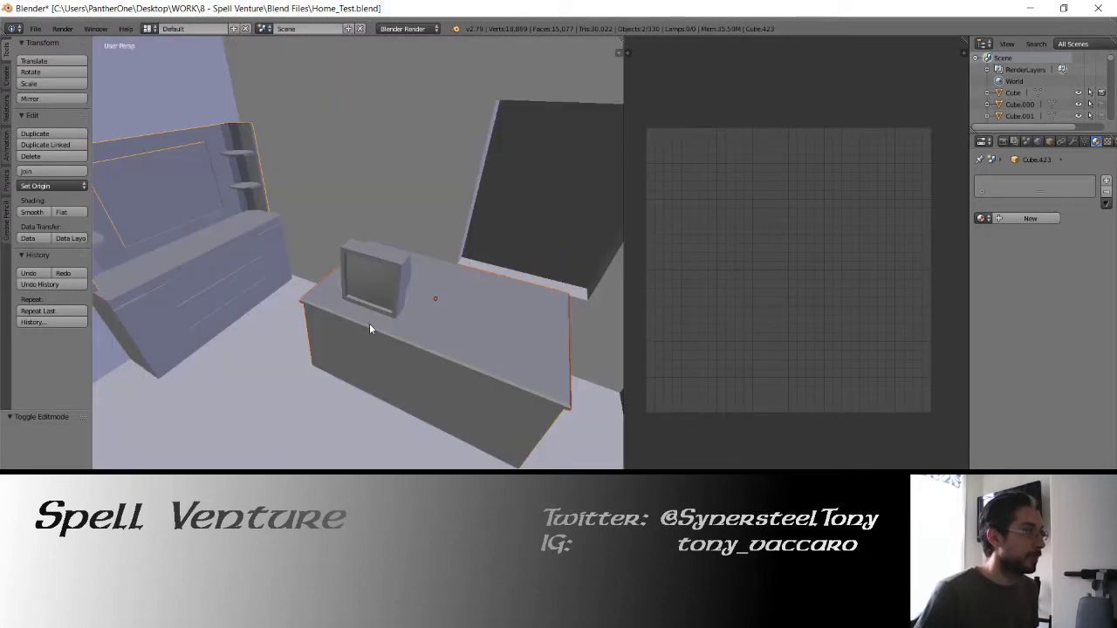
pyautogui.press('Tab')
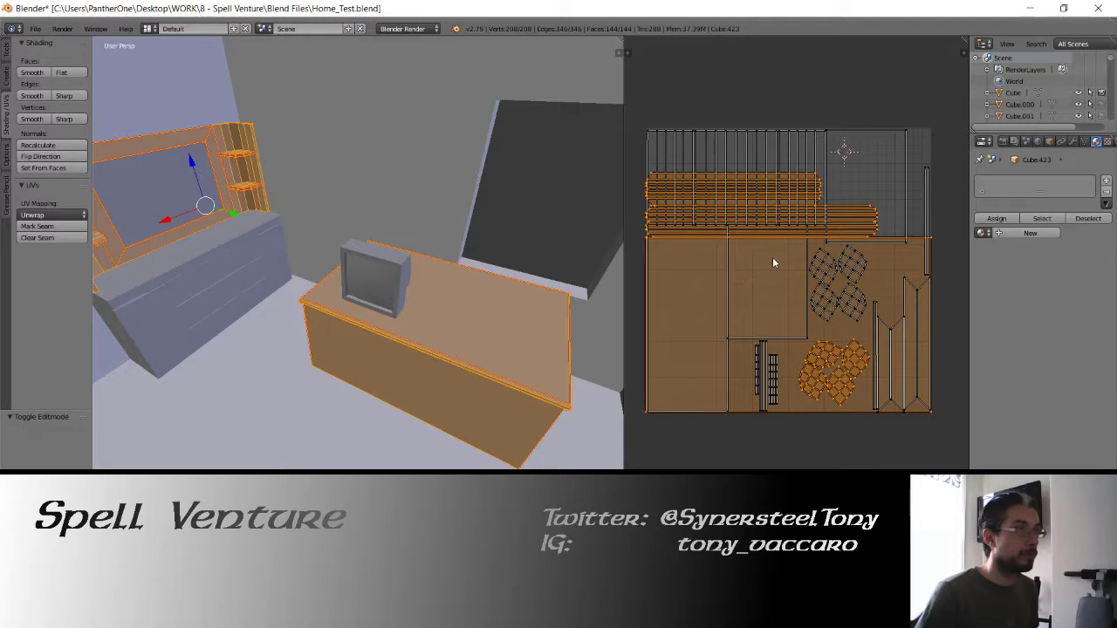
# Try moving the selected UV islands of the joined mesh, and undo it.
pyautogui.scroll(-1, 773, 262)
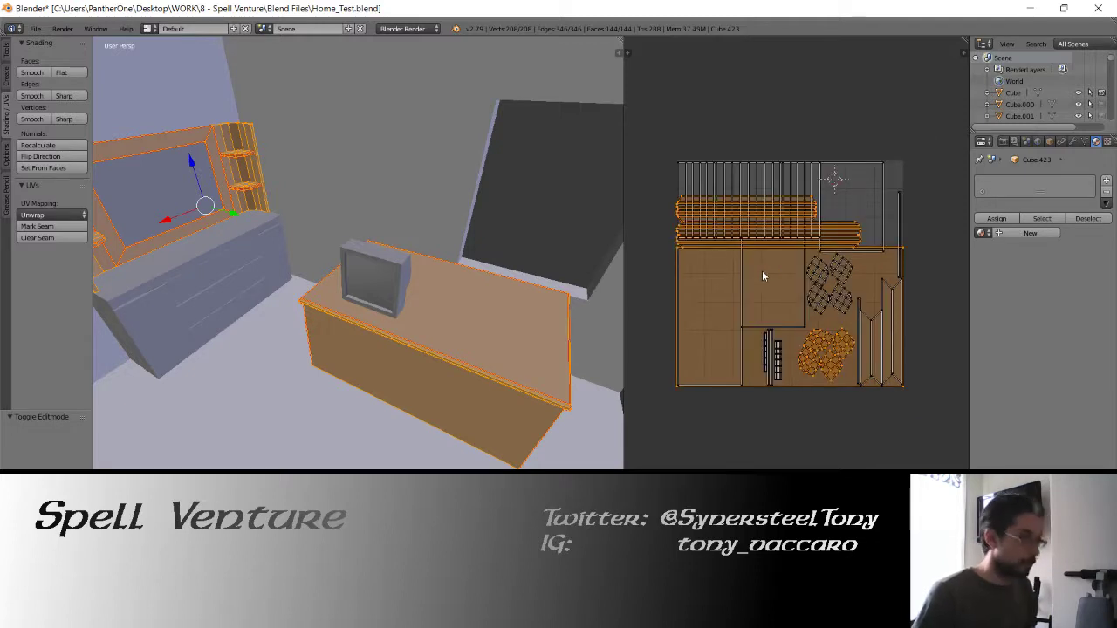
pyautogui.press('g')
pyautogui.click(762, 292)
pyautogui.hotkey('ctrl', 'z')
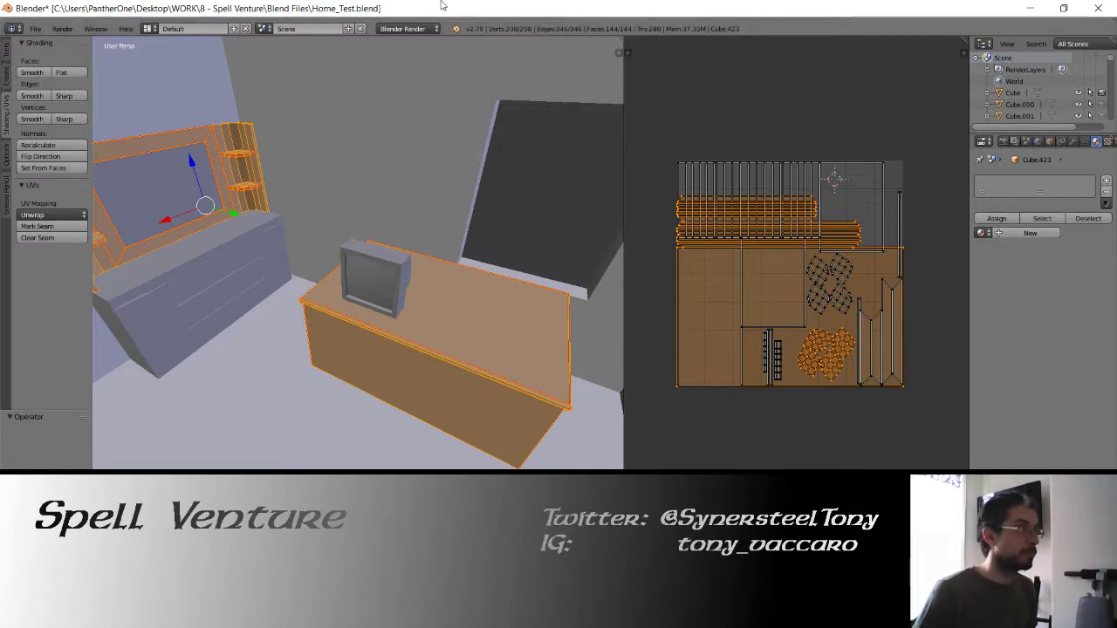
# Select all linked geometry of the desktop slab within the joined mesh, using a front wireframe view.
pyautogui.moveTo(550, 317); pyautogui.dragTo(447, 235, button='middle')
pyautogui.press('KP_1')
pyautogui.press('z')
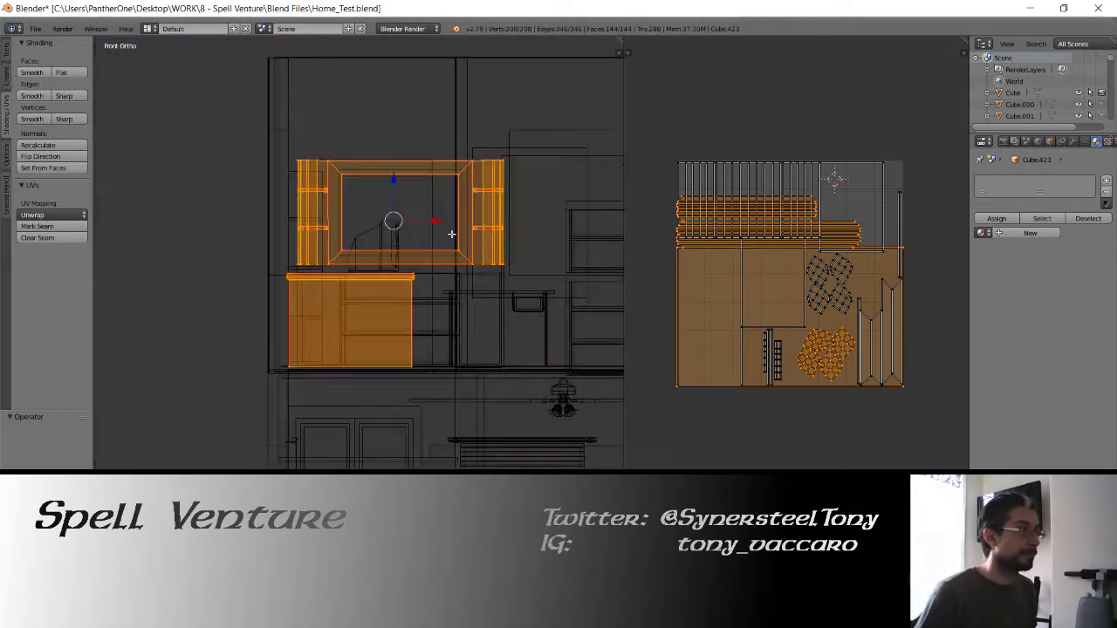
pyautogui.scroll(3, 452, 234)
pyautogui.rightClick(238, 271)
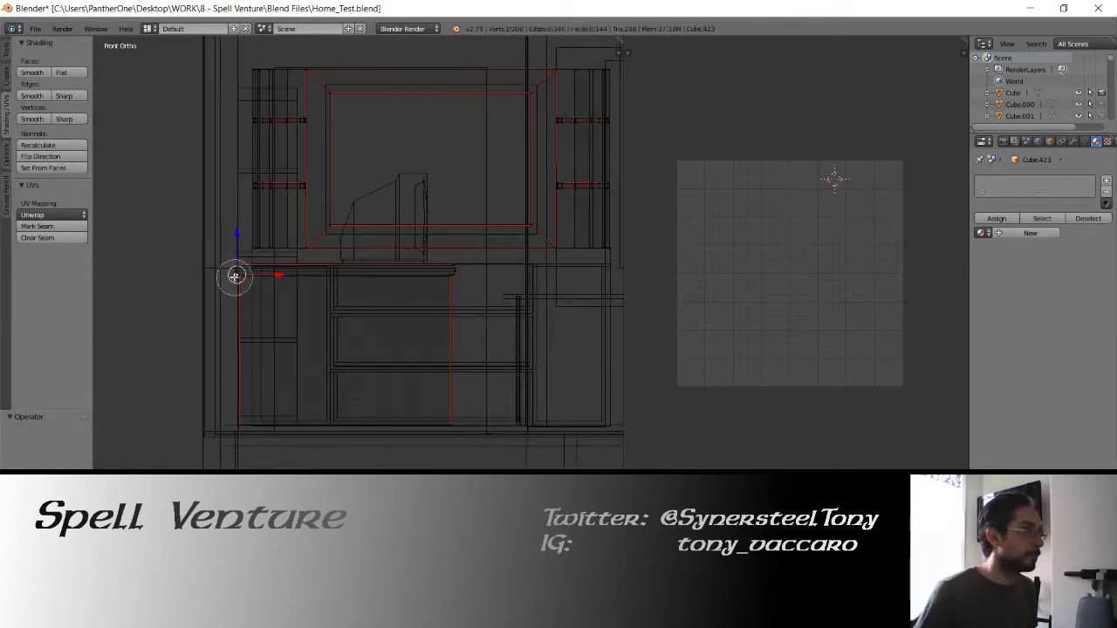
pyautogui.hotkey('ctrl', 'l')
pyautogui.press('l')
pyautogui.moveTo(516, 292); pyautogui.dragTo(493, 291, button='middle')
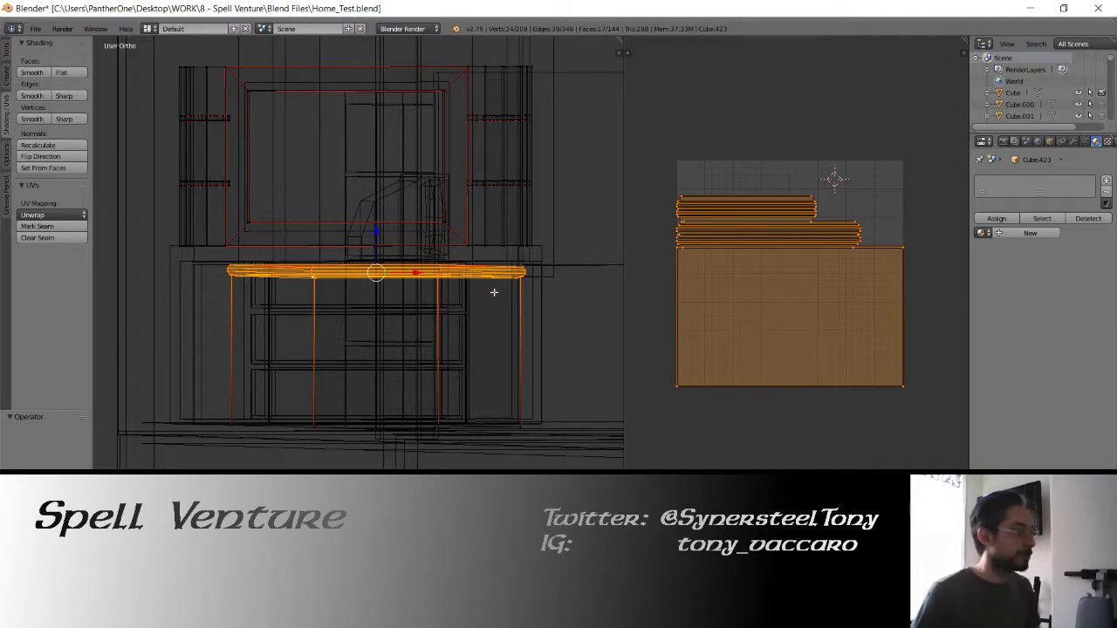
# Scale the desktop slab's UV islands down to about half size.
pyautogui.moveTo(501, 297); pyautogui.dragTo(300, 339, button='middle')
pyautogui.press('Tab')
pyautogui.press('Tab')
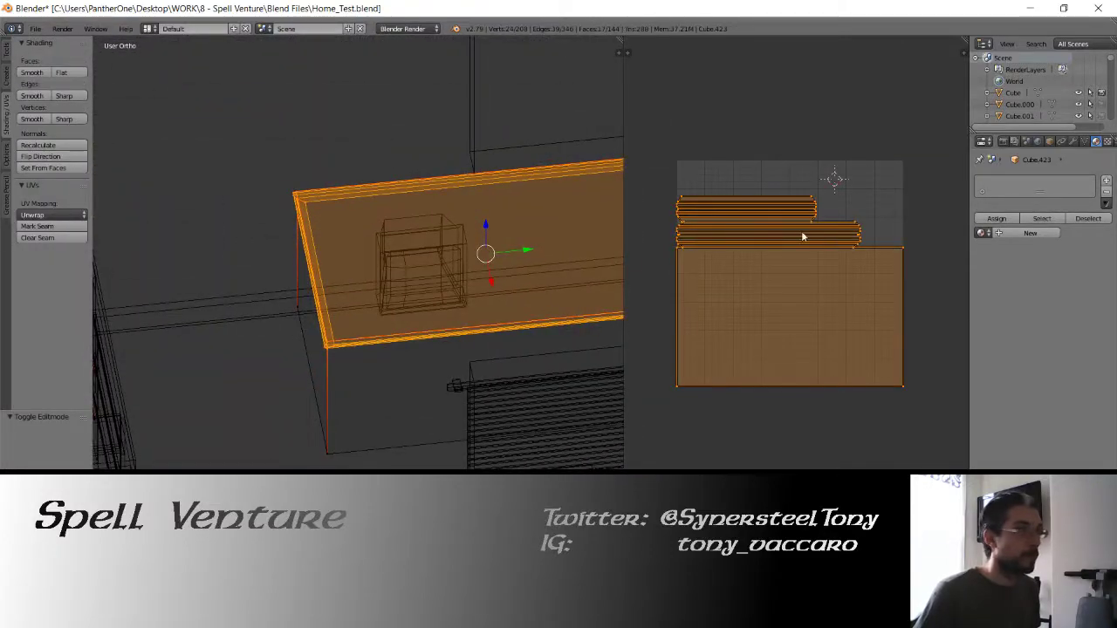
pyautogui.press('s')
pyautogui.click(755, 236)
# Show the whole mesh's UVs and move the slab's and overlapping curved shelf islands below the UV square.
pyautogui.press('a')
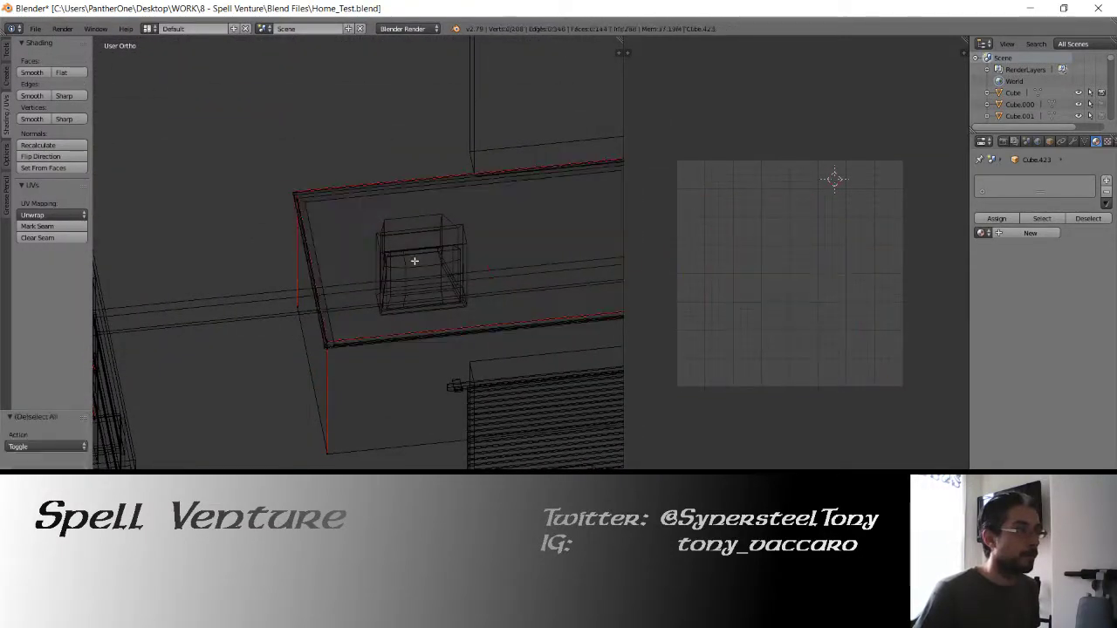
pyautogui.press('a')
pyautogui.press('g')
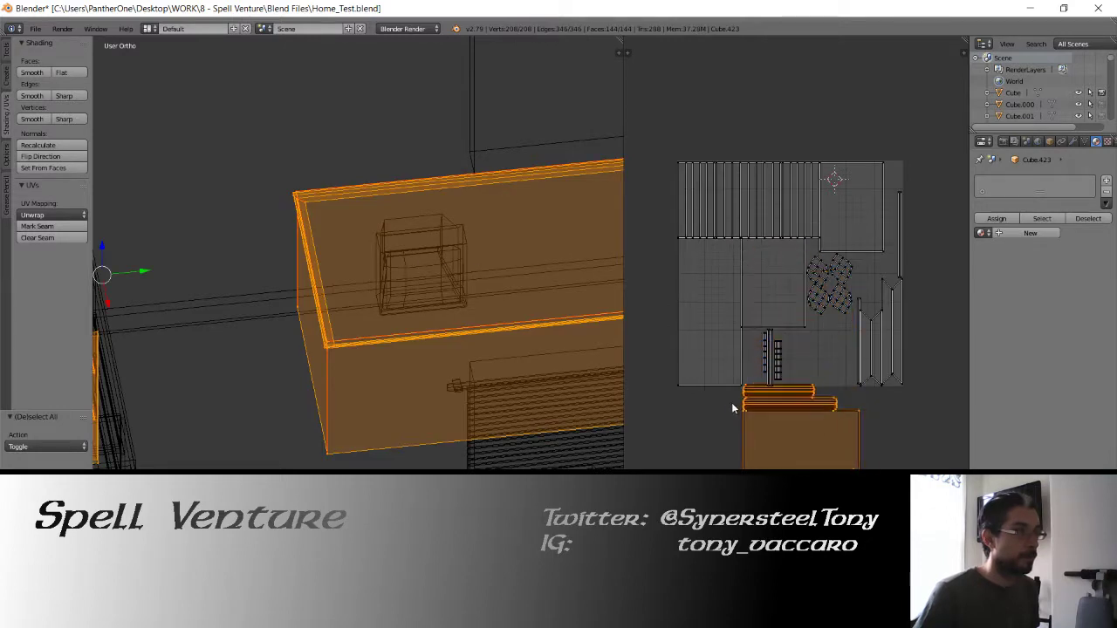
pyautogui.click(726, 411)
# Move the four displaced curved shelf UV islands back inside the UV square, beneath the other curved islands.
pyautogui.moveTo(790, 344); pyautogui.dragTo(786, 233, button='middle')
pyautogui.rightClick(813, 385)
pyautogui.keyDown('shift'); pyautogui.rightClick(855, 391); pyautogui.keyUp('shift')
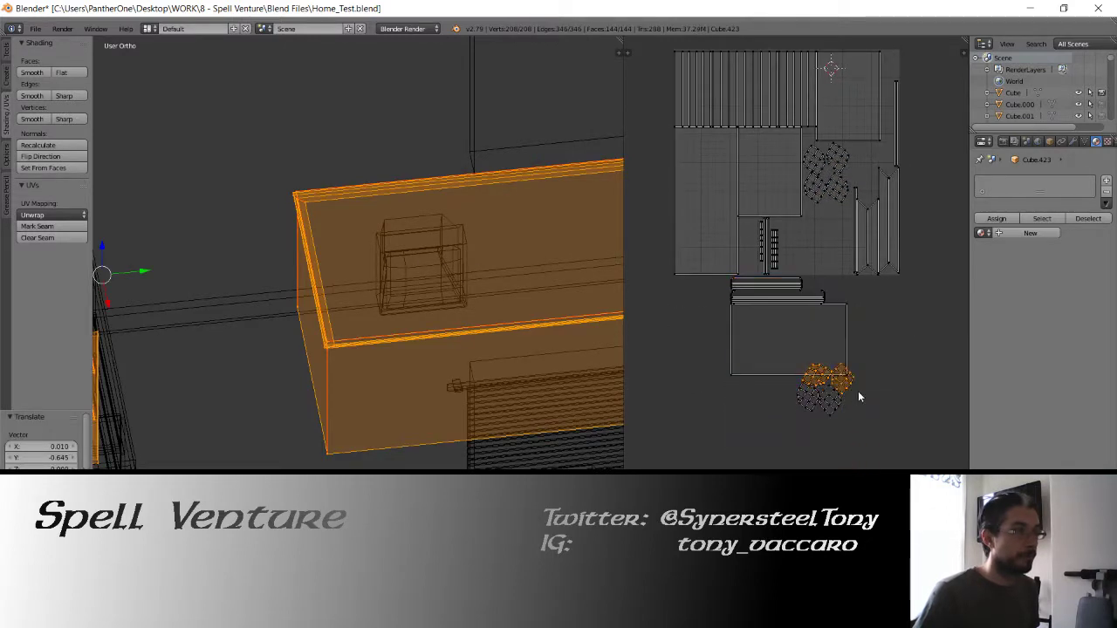
pyautogui.keyDown('shift'); pyautogui.rightClick(835, 401); pyautogui.keyUp('shift')
pyautogui.keyDown('shift'); pyautogui.rightClick(808, 398); pyautogui.keyUp('shift')
pyautogui.press('g')
pyautogui.click(810, 229)
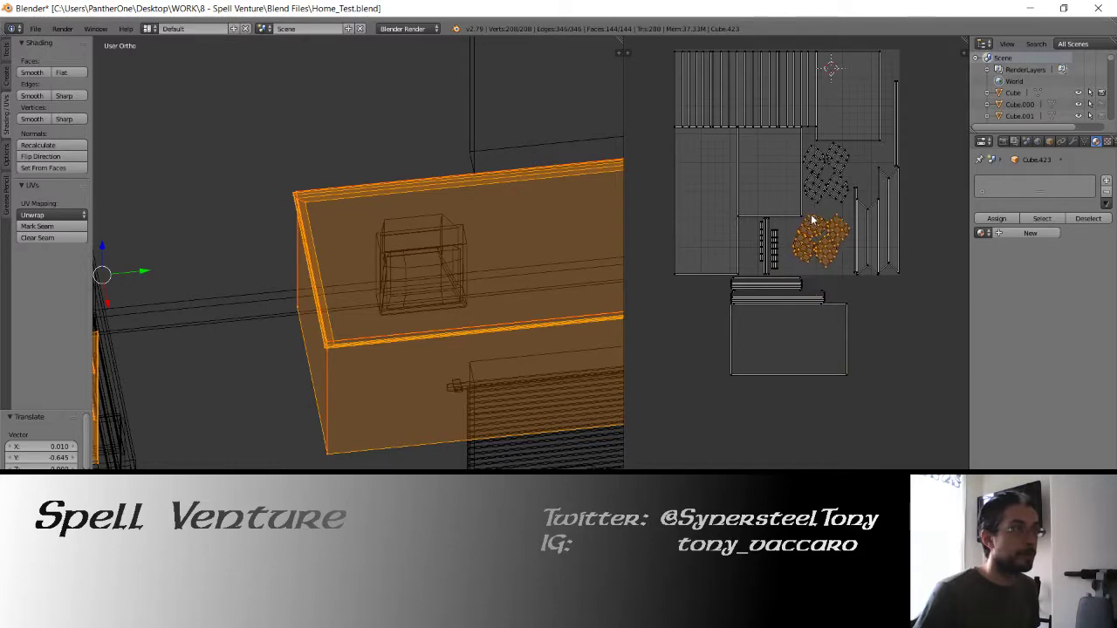
# Rotate the four curved shelf UV islands by -12.1° and place them beside the matching curved islands.
pyautogui.press('r')
pyautogui.click(832, 168)
pyautogui.scroll(3, 832, 167)
pyautogui.moveTo(861, 154); pyautogui.dragTo(727, 392, button='middle')
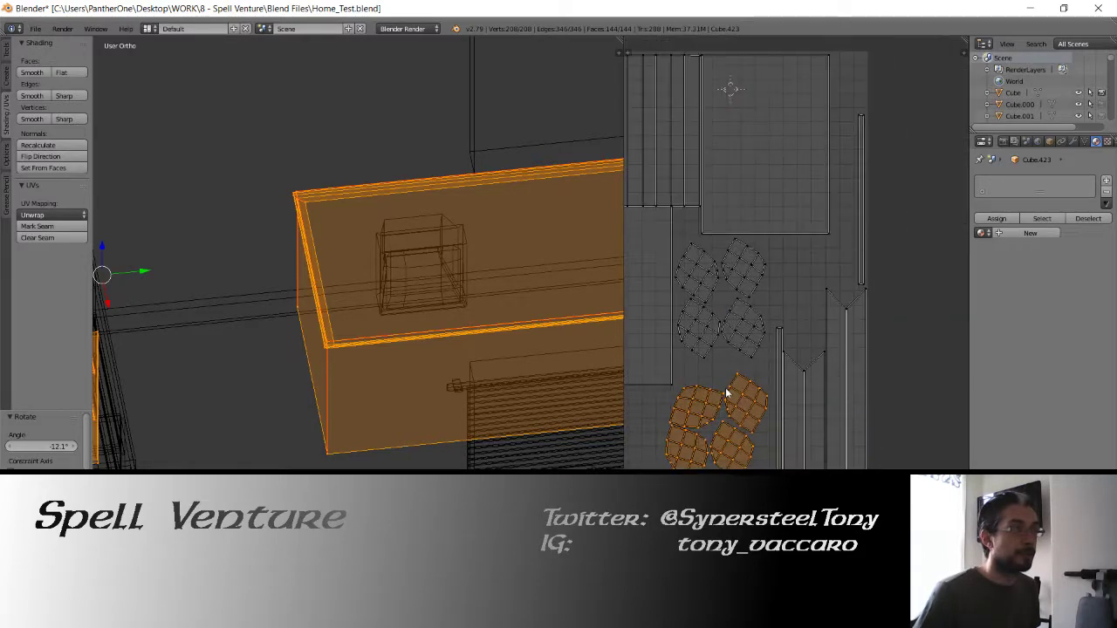
pyautogui.press('g')
pyautogui.click(819, 246)
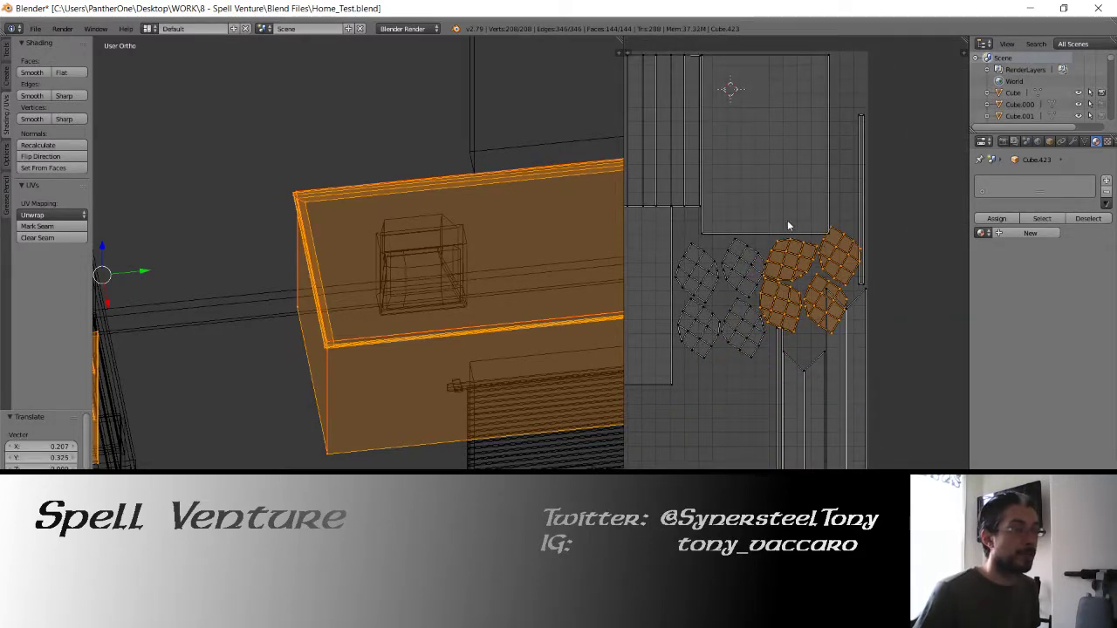
pyautogui.press('g')
pyautogui.click(786, 225)
# Move the group of small narrow strip UV islands into the corner beside the large rectangle, below the adjoining rectangular island.
pyautogui.moveTo(786, 225); pyautogui.dragTo(867, 124, button='middle')
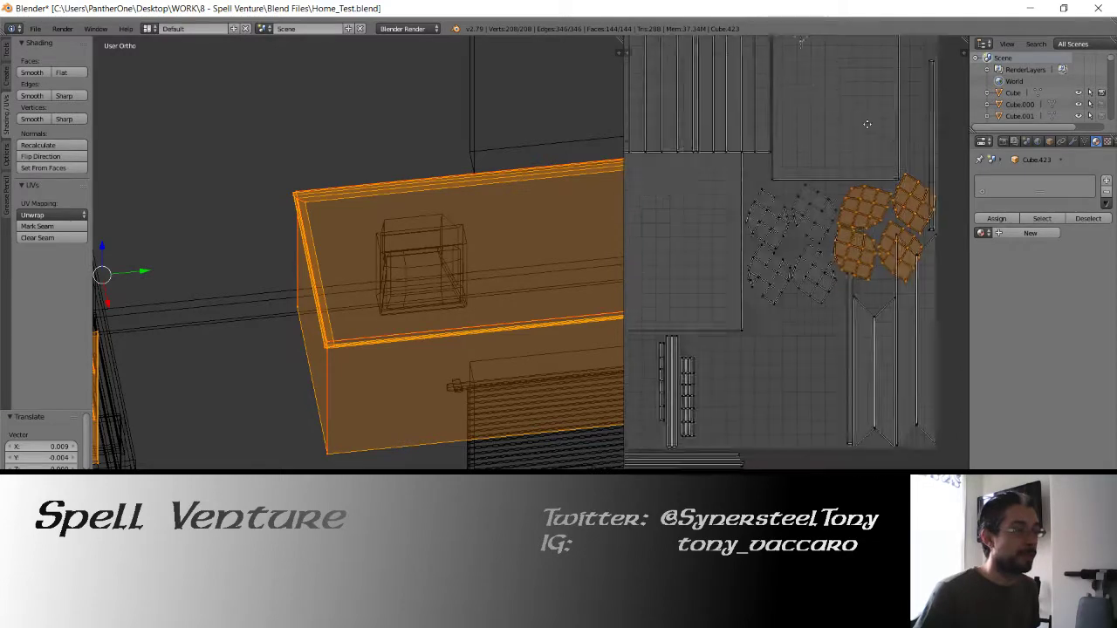
pyautogui.scroll(2, 763, 346)
pyautogui.rightClick(768, 366)
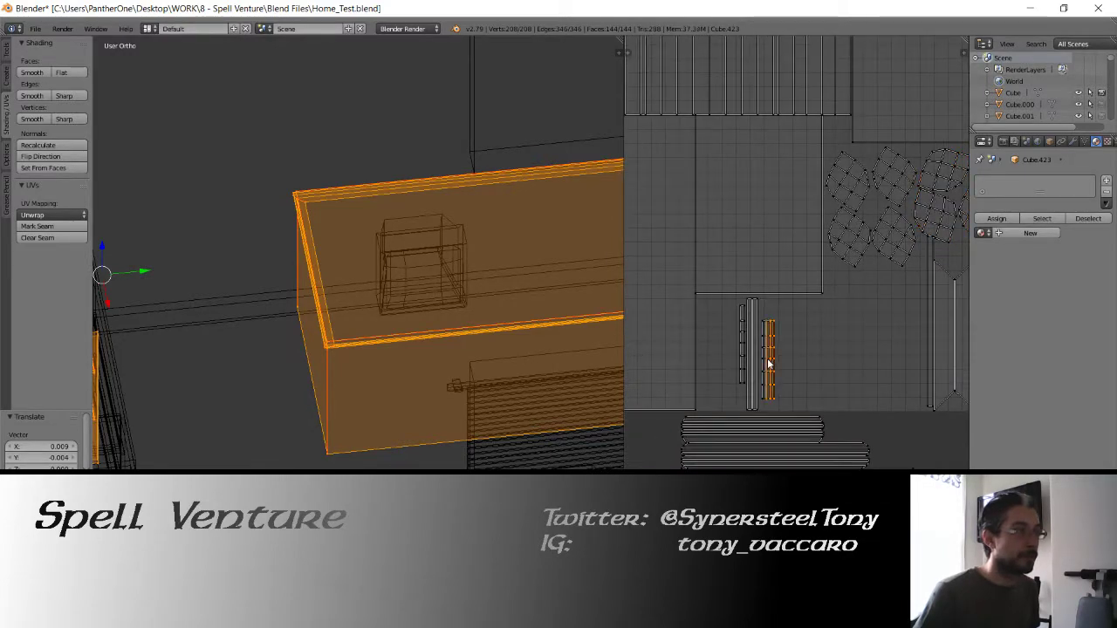
pyautogui.keyDown('shift'); pyautogui.rightClick(744, 360); pyautogui.keyUp('shift')
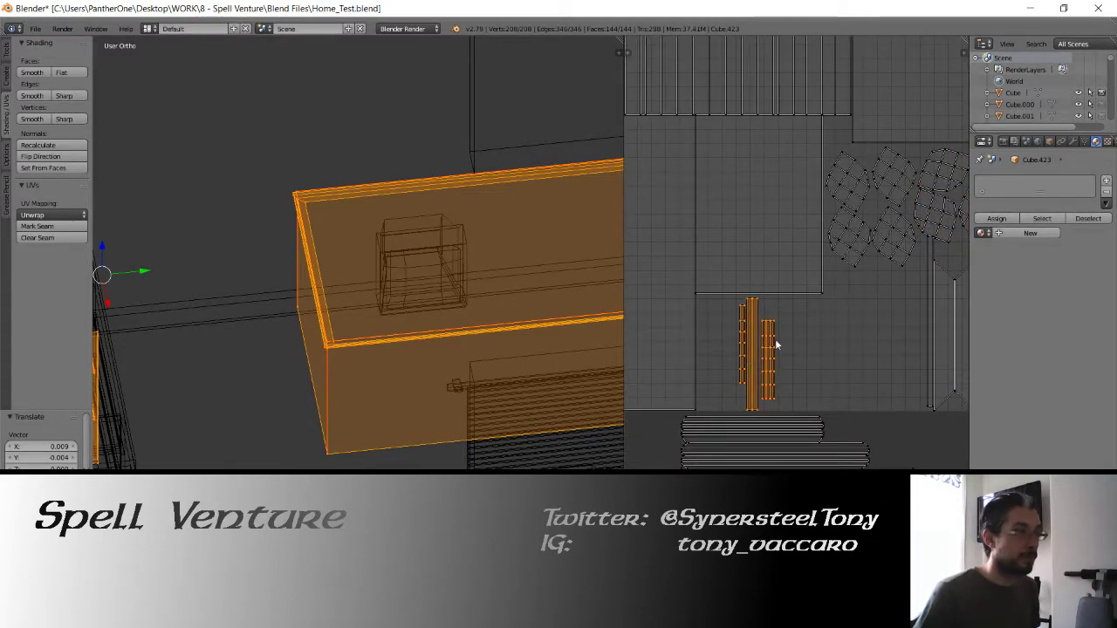
pyautogui.press('g')
pyautogui.click(736, 343)
pyautogui.moveTo(735, 344); pyautogui.dragTo(840, 280, button='middle')
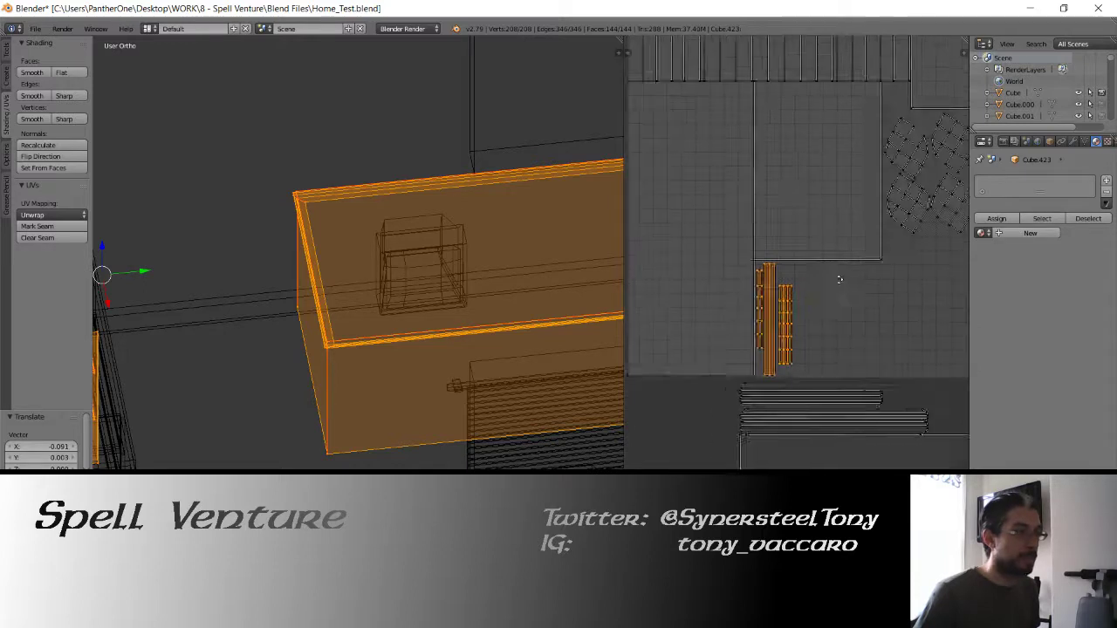
pyautogui.scroll(5, 812, 296)
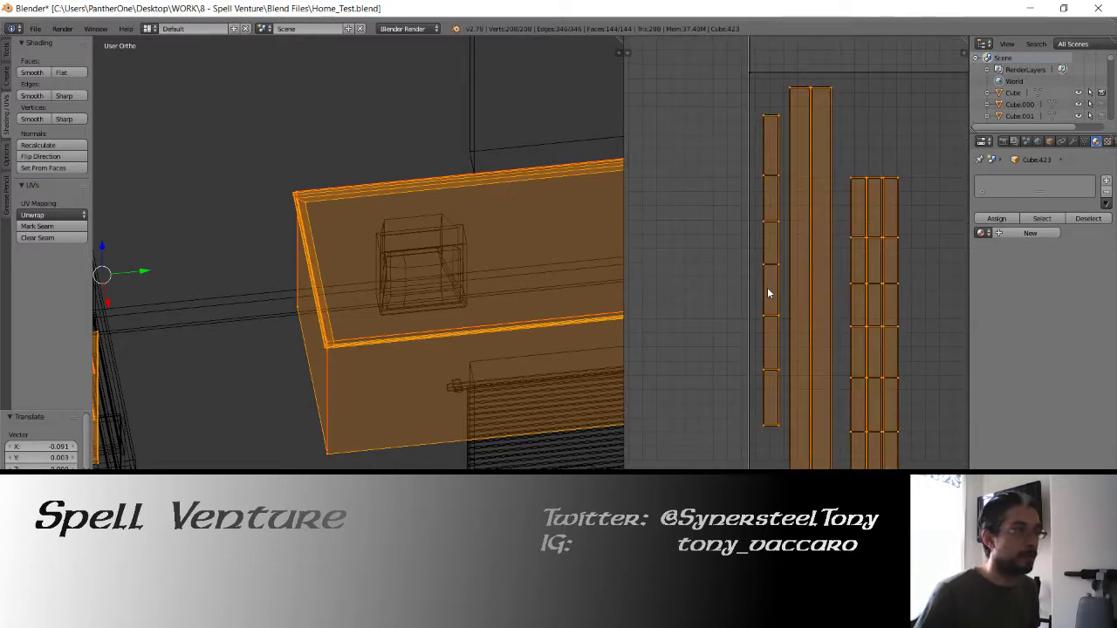
pyautogui.press('g')
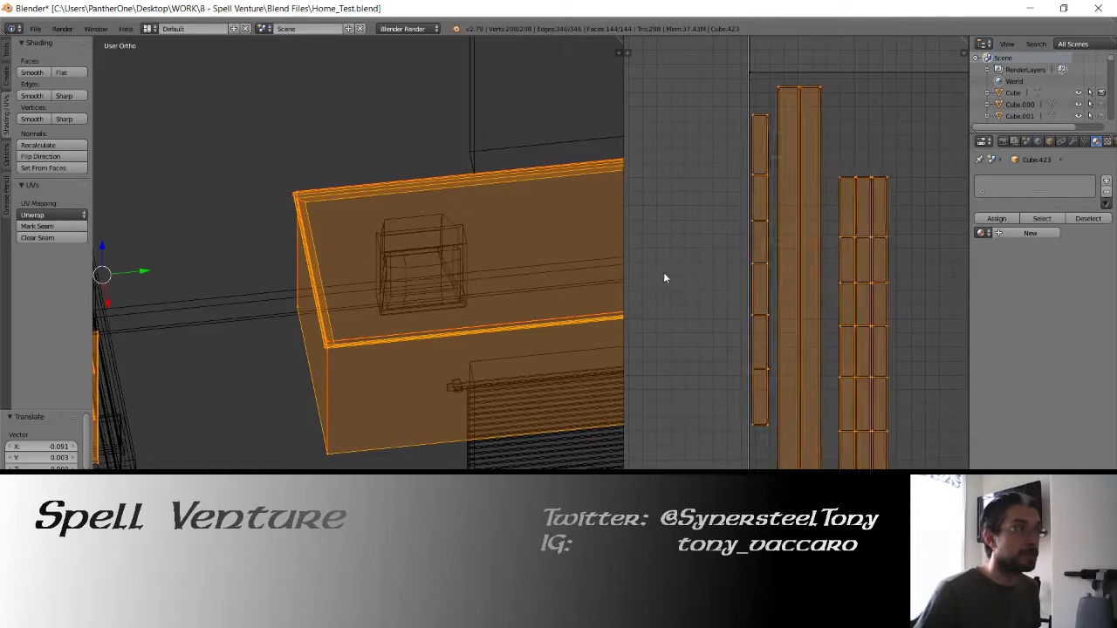
pyautogui.click(664, 274)
# Close the gaps between the small strip UV islands by placing the two long strips and three segmented strips side by side.
pyautogui.rightClick(789, 279)
pyautogui.keyDown('shift'); pyautogui.rightClick(809, 280); pyautogui.keyUp('shift')
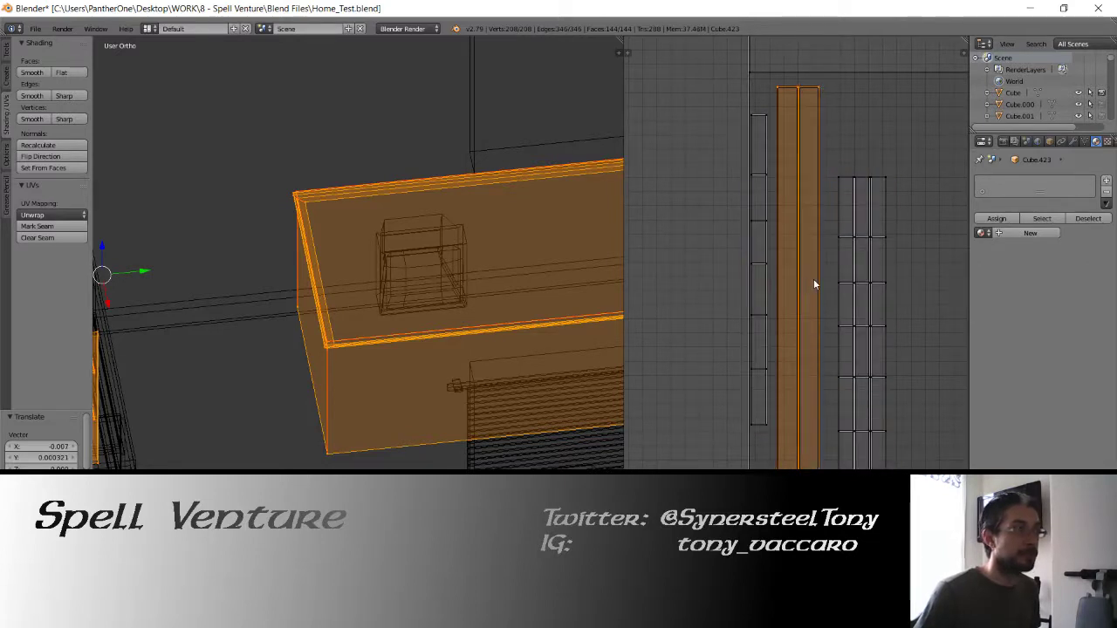
pyautogui.press('g')
pyautogui.click(745, 279)
pyautogui.rightClick(846, 291)
pyautogui.keyDown('shift'); pyautogui.rightClick(864, 295); pyautogui.keyUp('shift')
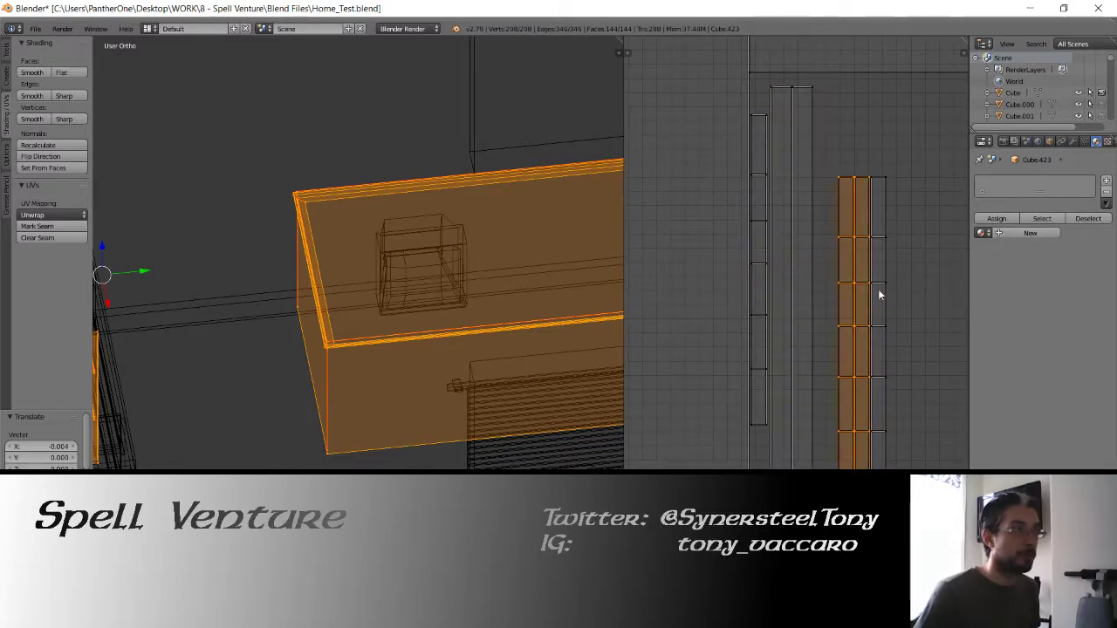
pyautogui.keyDown('shift'); pyautogui.rightClick(879, 295); pyautogui.keyUp('shift')
pyautogui.press('g')
pyautogui.click(861, 206)
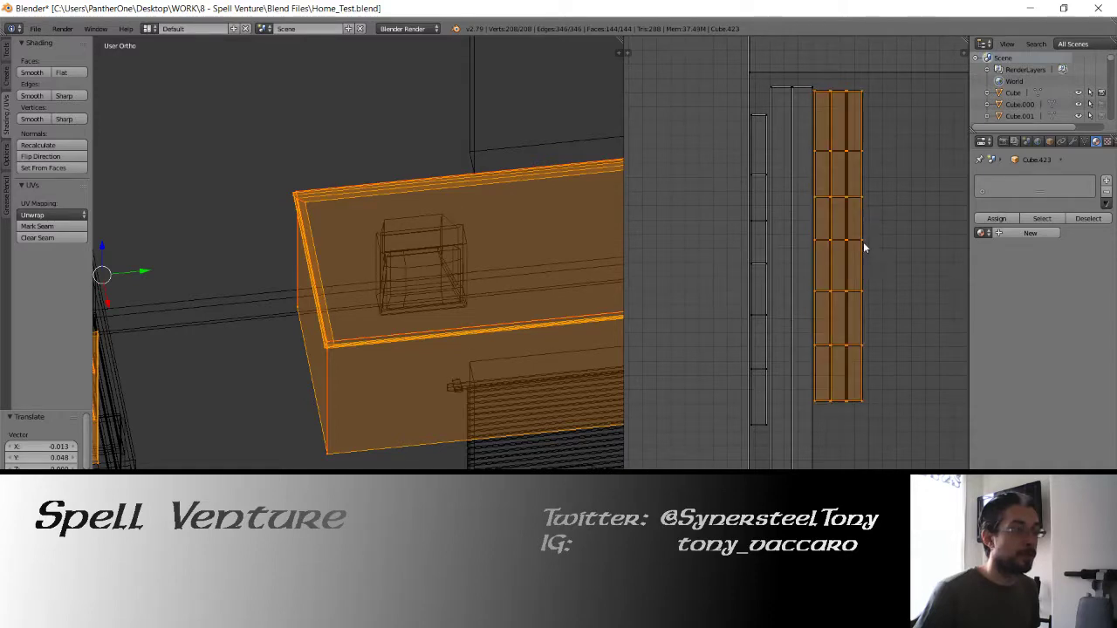
# Move the angled UV islands and their adjoining thin strip up from the lower edge, placing them beside the large upper rectangle.
pyautogui.scroll(-5, 863, 319)
pyautogui.moveTo(858, 267); pyautogui.dragTo(805, 294, button='middle')
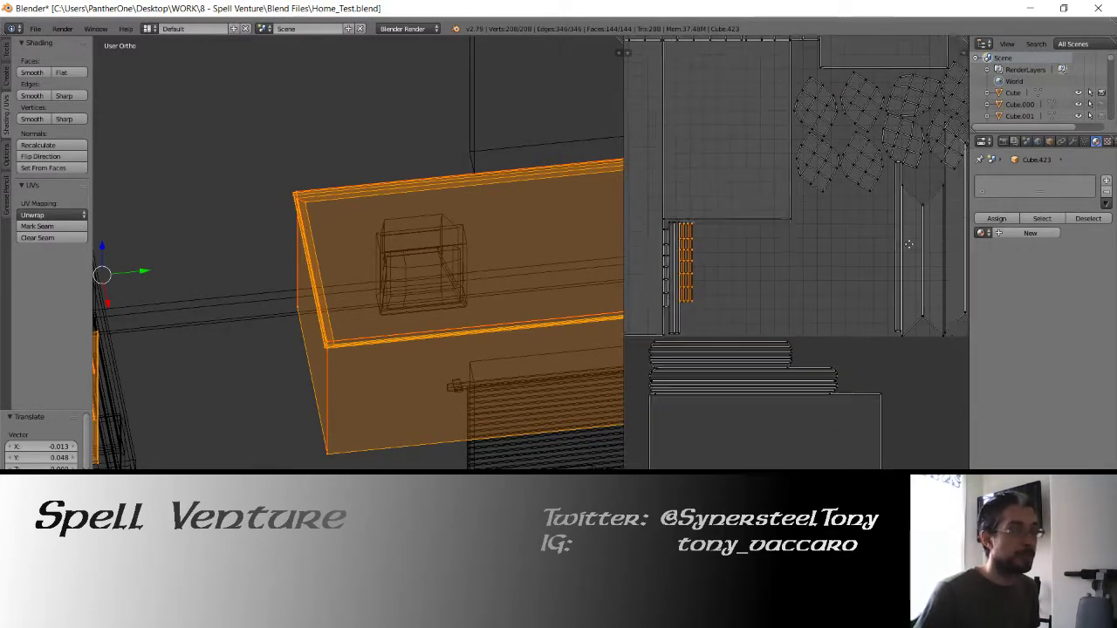
pyautogui.moveTo(908, 245); pyautogui.dragTo(798, 276, button='middle')
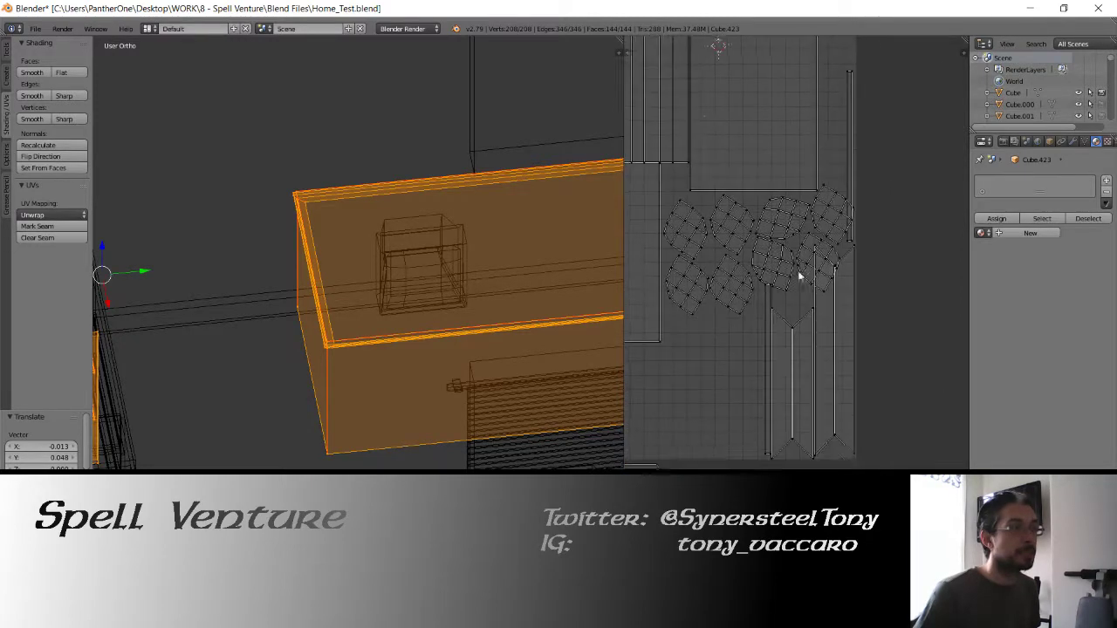
pyautogui.press('l')
pyautogui.press('l')
pyautogui.press('l')
pyautogui.press('l')
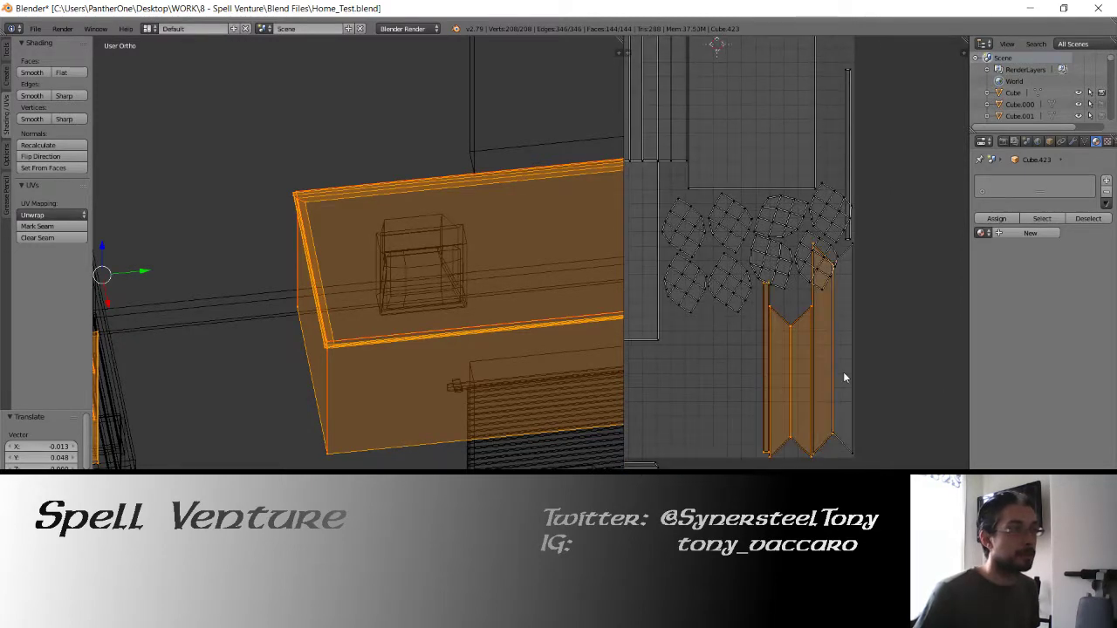
pyautogui.press('l')
pyautogui.moveTo(831, 237); pyautogui.dragTo(792, 381, button='middle')
pyautogui.press('g')
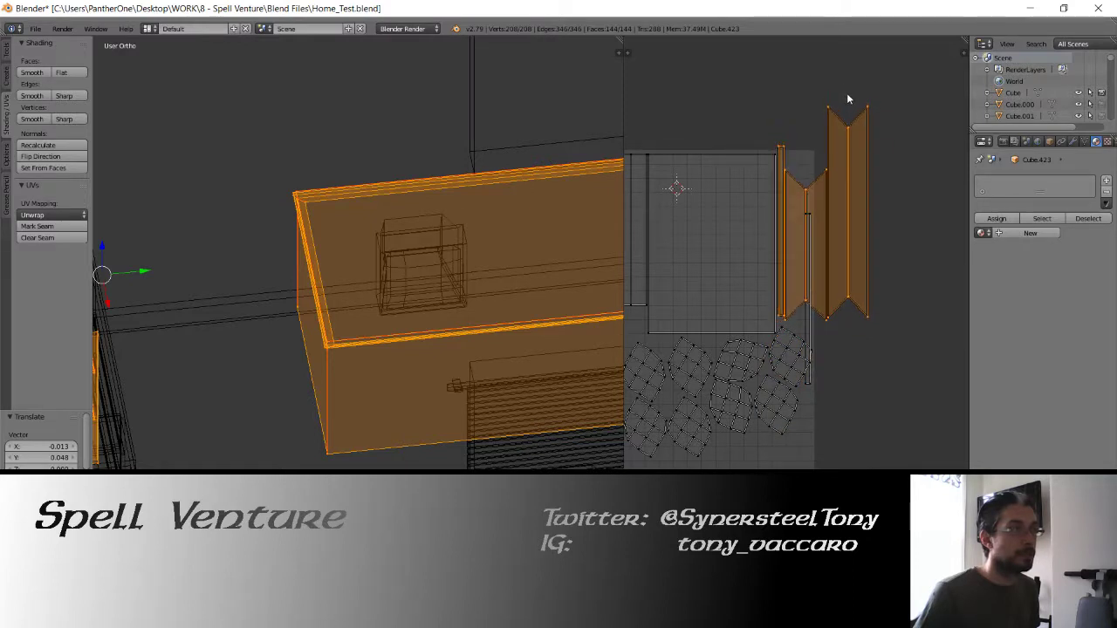
pyautogui.scroll(2, 790, 242)
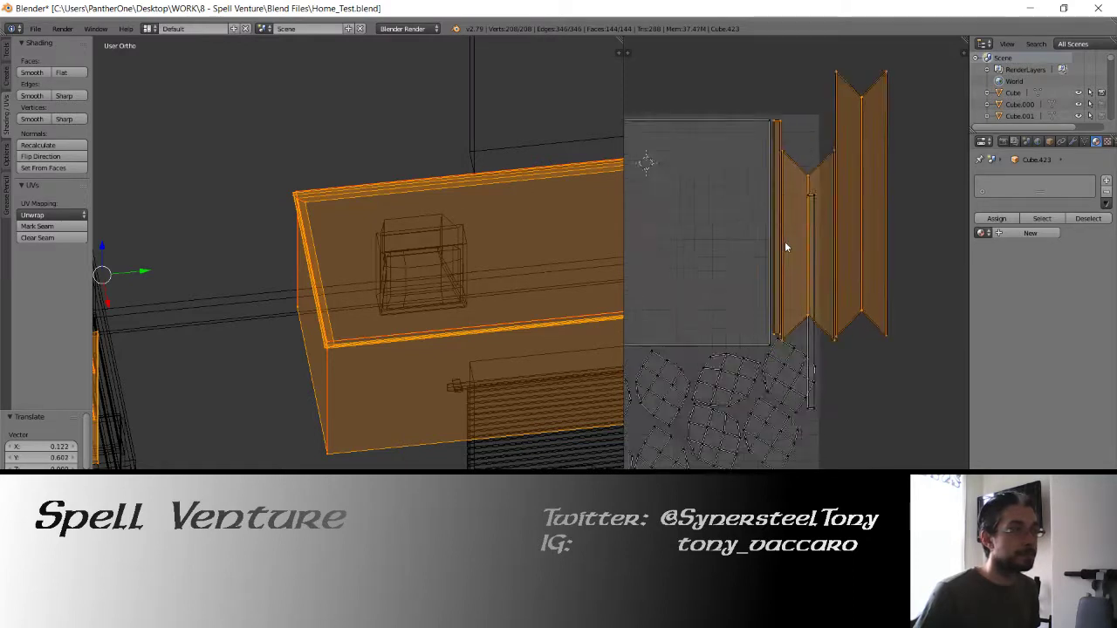
# Leave the thin strip beside the large rectangle and nudge the four angled UV islands up next to it.
pyautogui.press('l')
pyautogui.press('l')
pyautogui.hotkey('shift', 'l')
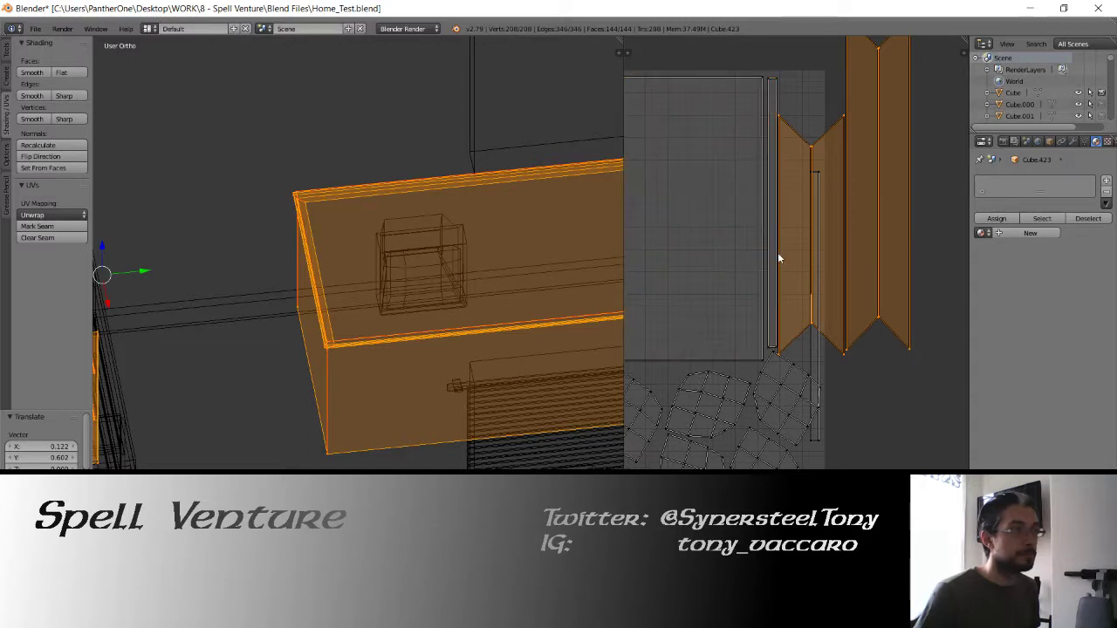
pyautogui.press('g')
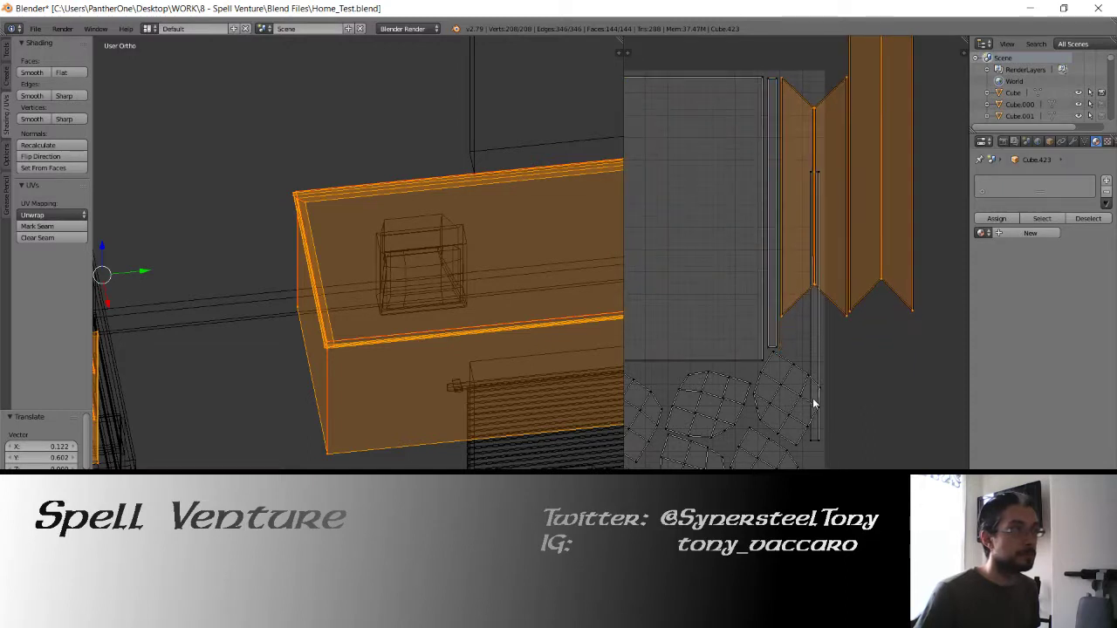
pyautogui.click(805, 405)
# Leave the first angled island in place and move the other thin strip up into the UV square's upper right corner.
pyautogui.hotkey('shift', 'l')
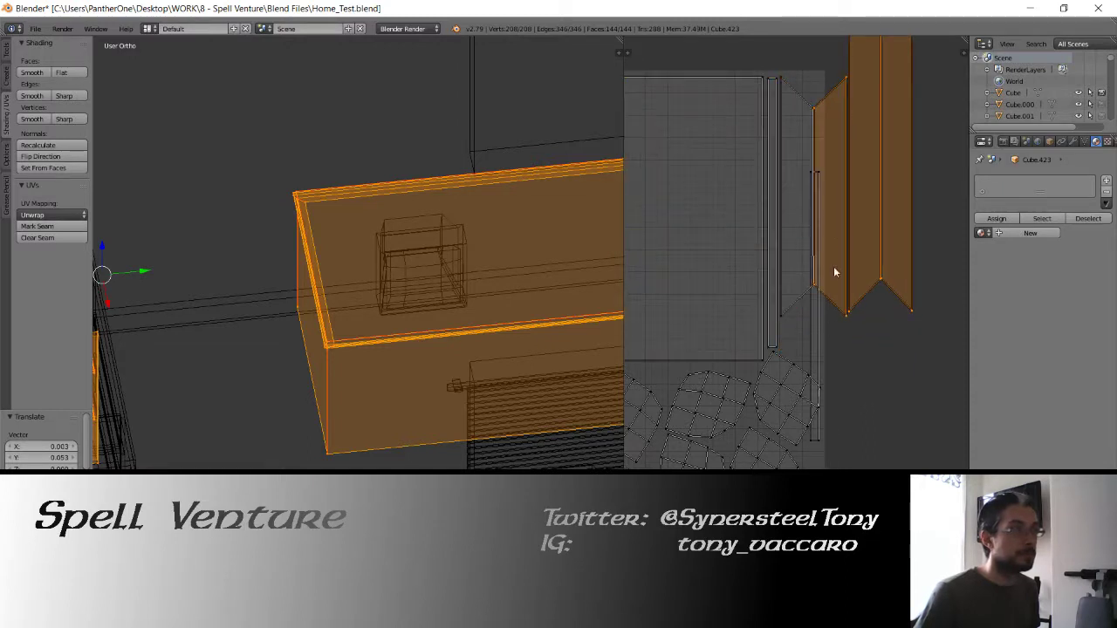
pyautogui.press('l')
pyautogui.press('g')
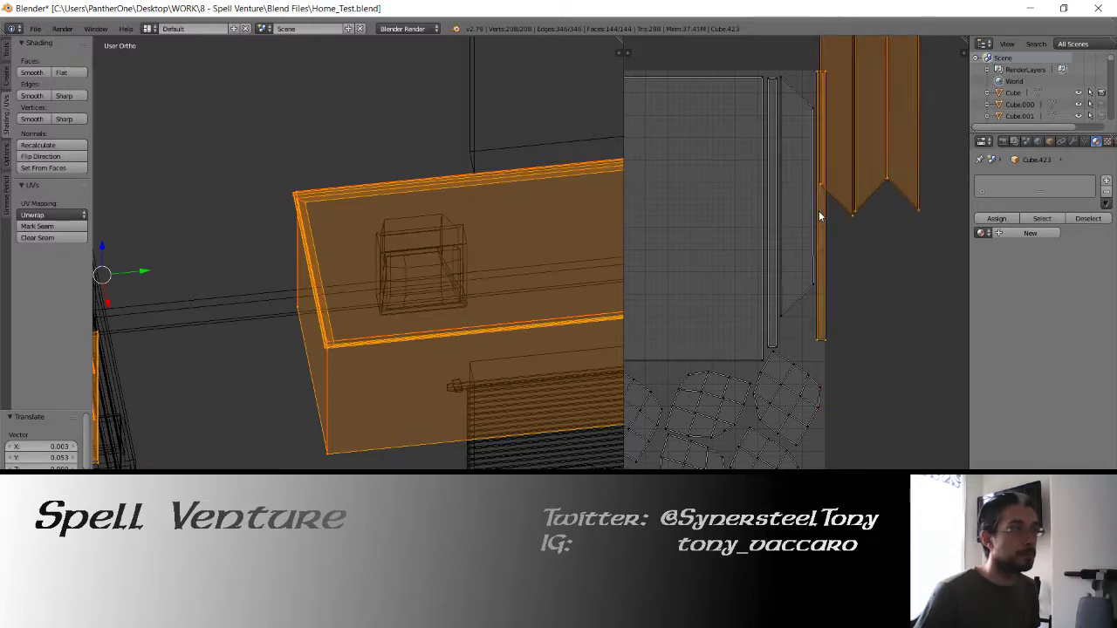
pyautogui.hotkey('shift', 'l')
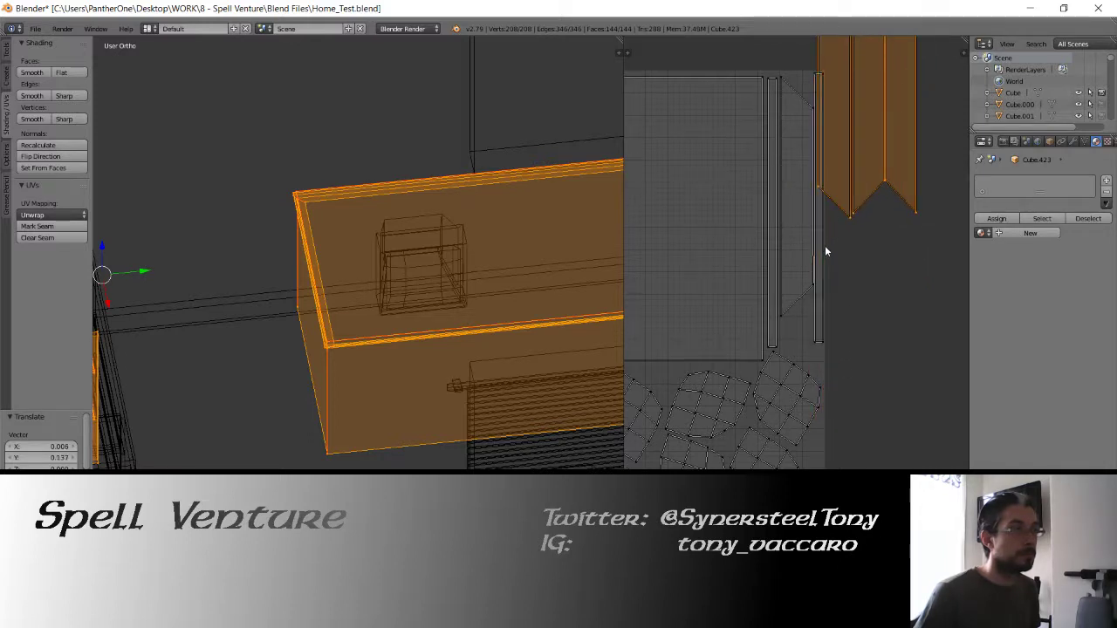
# Move the three remaining angled UV islands into the lower right corner of the UV square.
pyautogui.scroll(-2, 833, 232)
pyautogui.press('g')
pyautogui.click(828, 388)
pyautogui.moveTo(829, 389); pyautogui.dragTo(910, 258, button='middle')
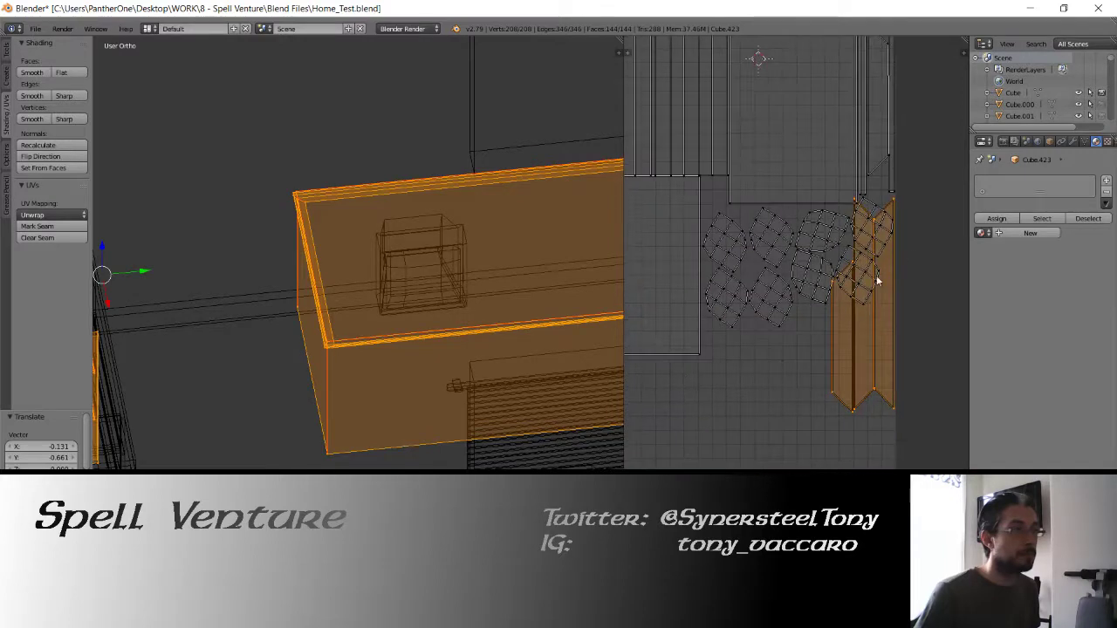
pyautogui.press('g')
pyautogui.click(844, 367)
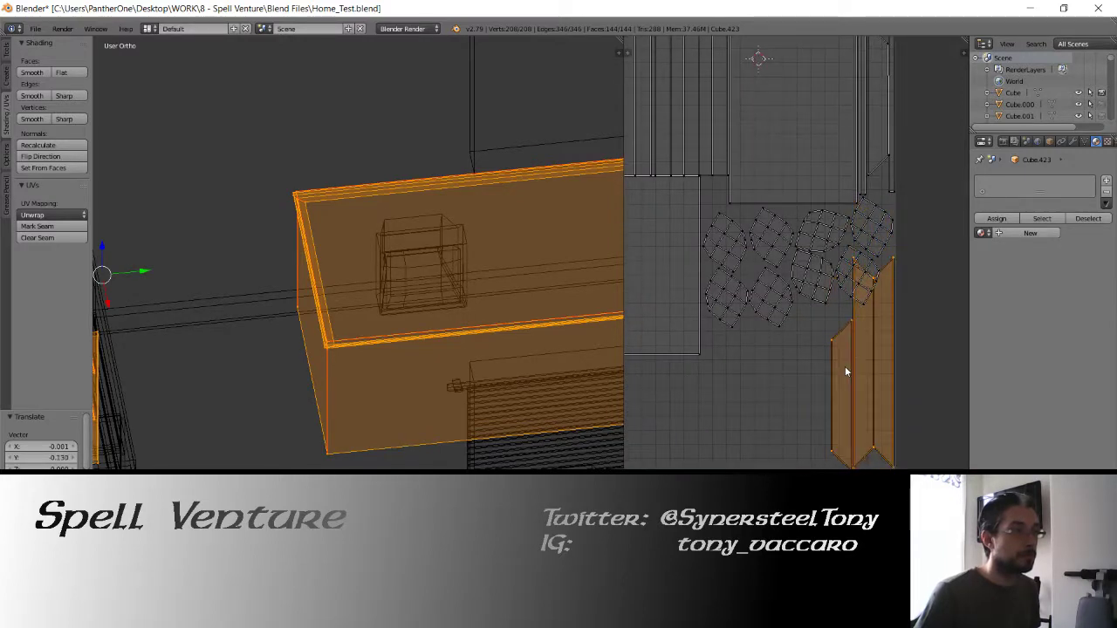
# Move the second column of two curved shelf UV islands outside the right edge of the UV square.
pyautogui.moveTo(724, 256); pyautogui.dragTo(777, 255, button='middle')
pyautogui.rightClick(778, 256)
pyautogui.keyDown('shift'); pyautogui.rightClick(790, 301); pyautogui.keyUp('shift')
pyautogui.press('g')
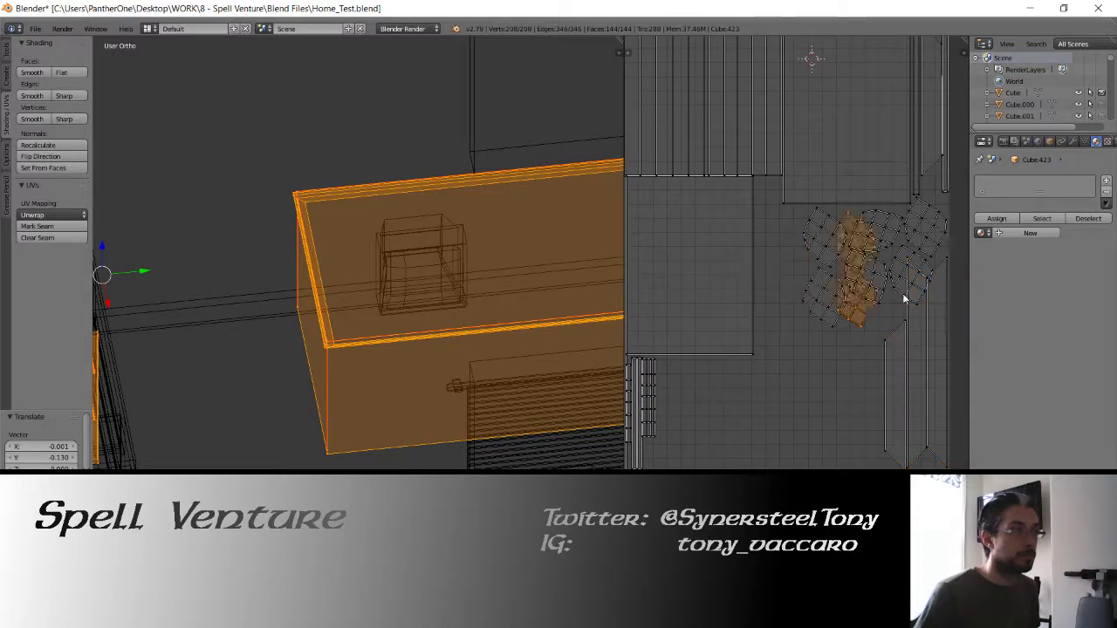
pyautogui.click(637, 299)
# Fit the short angled UV island into the gap beside the large middle rectangle, next to the curved islands.
pyautogui.moveTo(826, 311); pyautogui.dragTo(765, 307, button='middle')
pyautogui.rightClick(833, 377)
pyautogui.press('g')
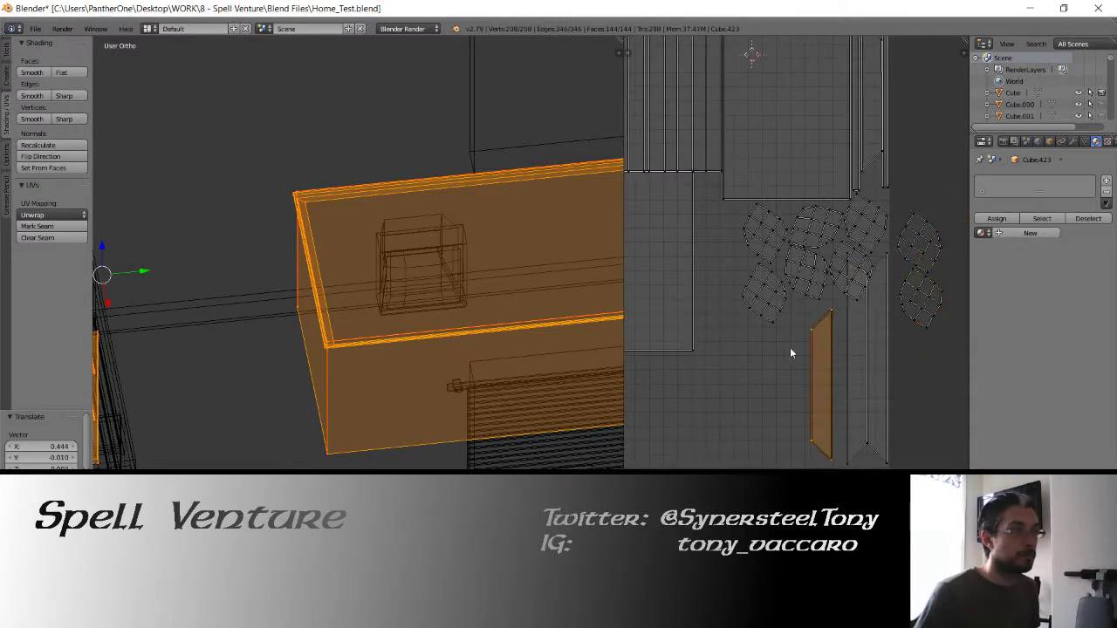
pyautogui.click(710, 240)
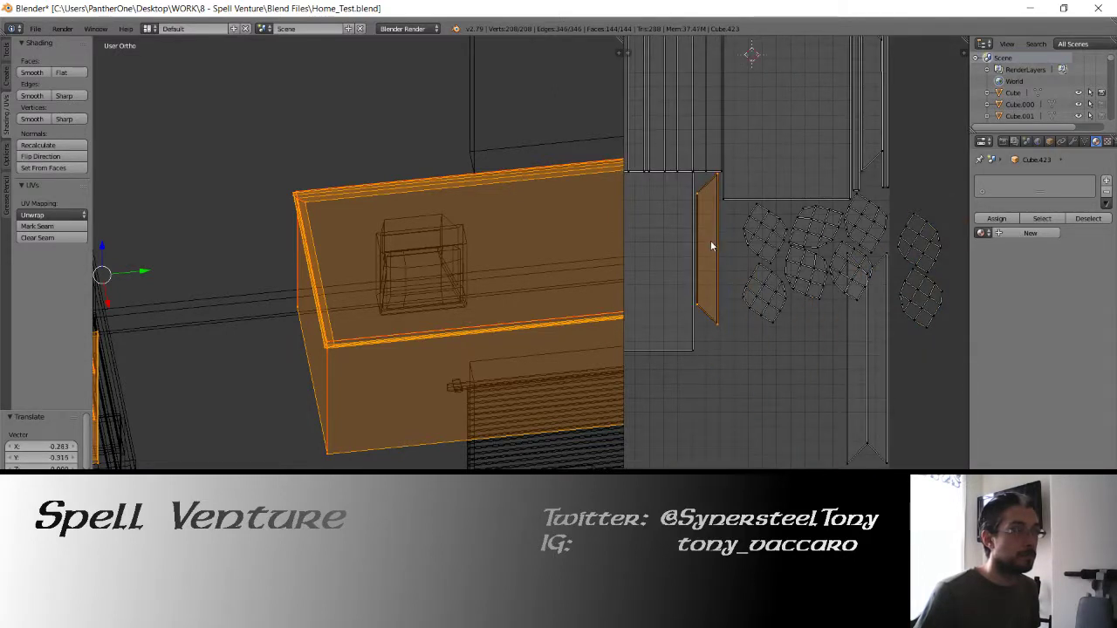
# Shift the three pairs of curved shelf UV islands inside the square toward the short angled island, packing them closer together.
pyautogui.rightClick(766, 309)
pyautogui.keyDown('shift'); pyautogui.rightClick(758, 247); pyautogui.keyUp('shift')
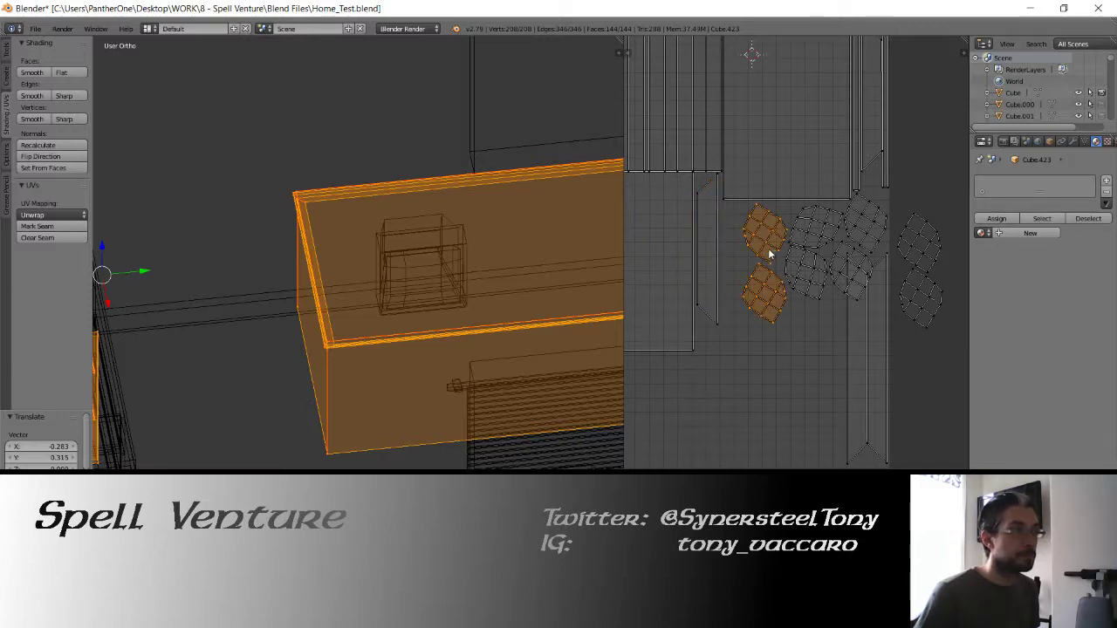
pyautogui.press('g')
pyautogui.click(744, 253)
pyautogui.rightClick(808, 258)
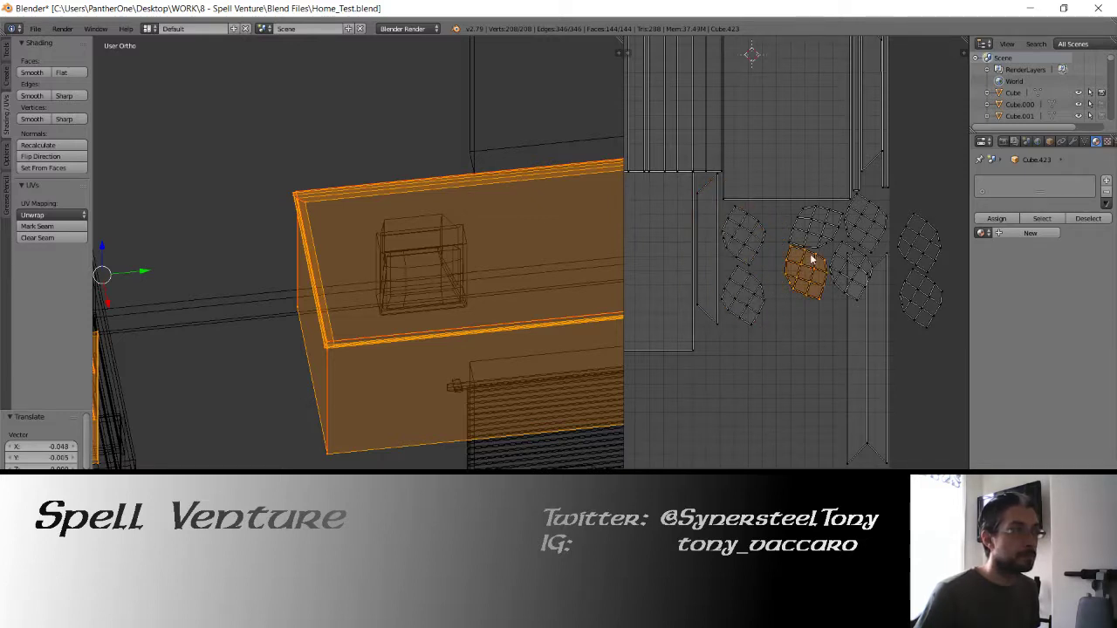
pyautogui.keyDown('shift'); pyautogui.rightClick(814, 235); pyautogui.keyUp('shift')
pyautogui.press('g')
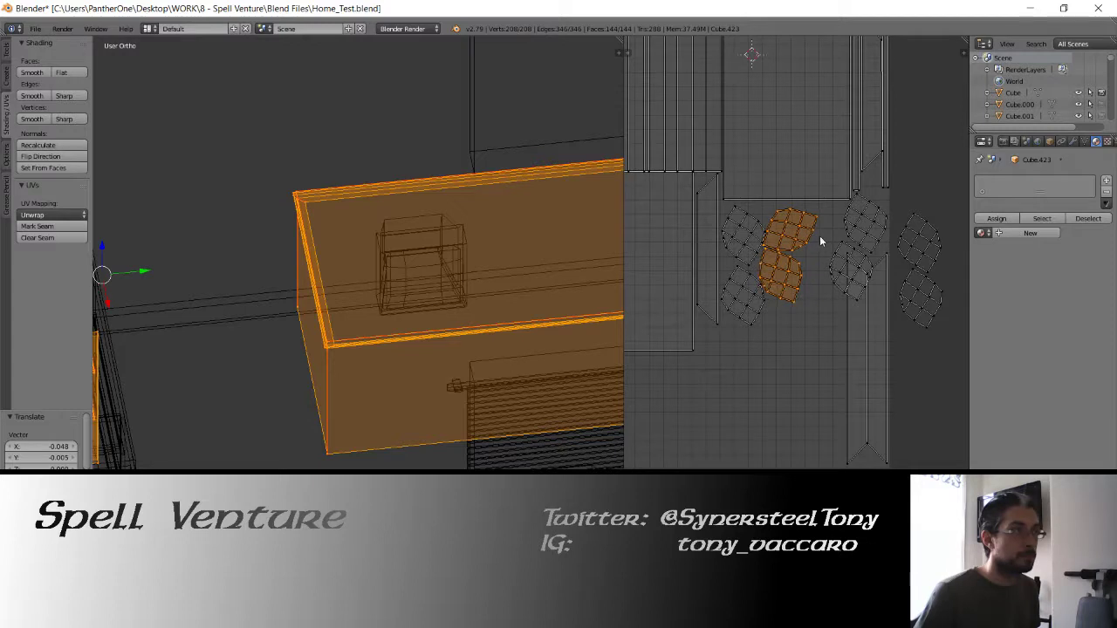
pyautogui.rightClick(832, 259)
pyautogui.keyDown('shift'); pyautogui.rightClick(859, 226); pyautogui.keyUp('shift')
pyautogui.press('g')
pyautogui.click(833, 230)
pyautogui.press('g')
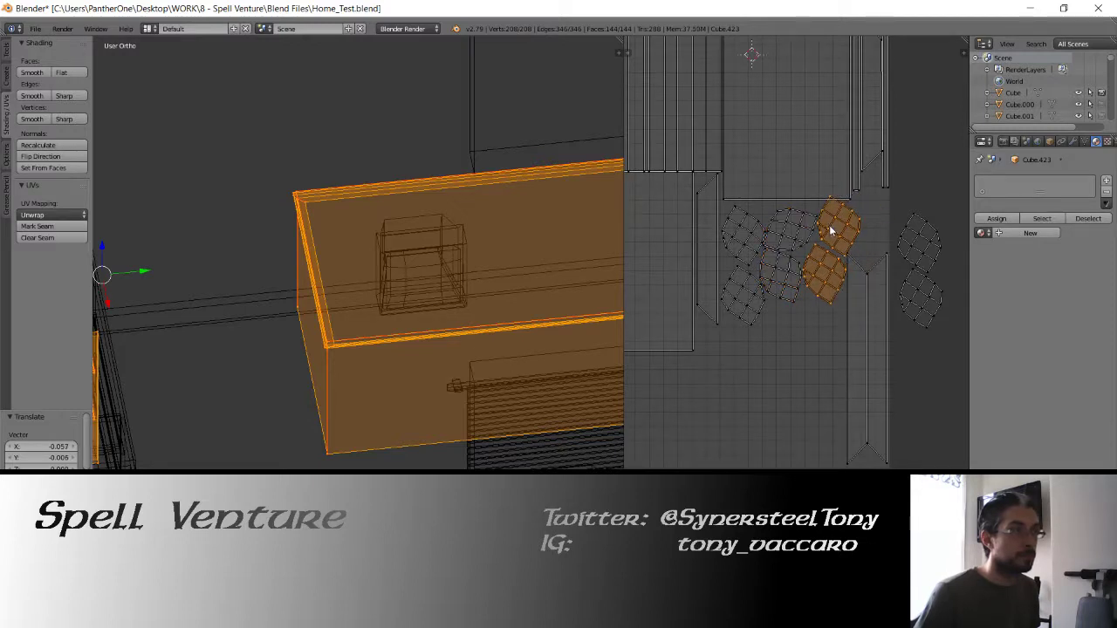
# Rotate the upper rightmost curved shelf UV island to lie sideways and fit it between its neighbours and the rectangle above.
pyautogui.rightClick(835, 226)
pyautogui.press('r')
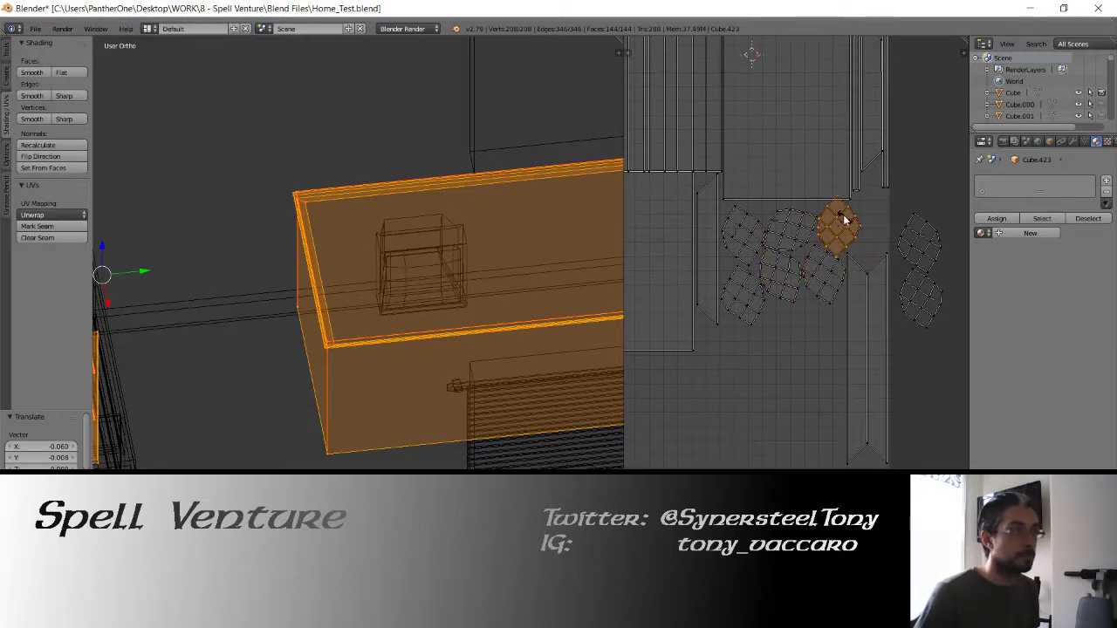
pyautogui.click(860, 222)
pyautogui.press('r')
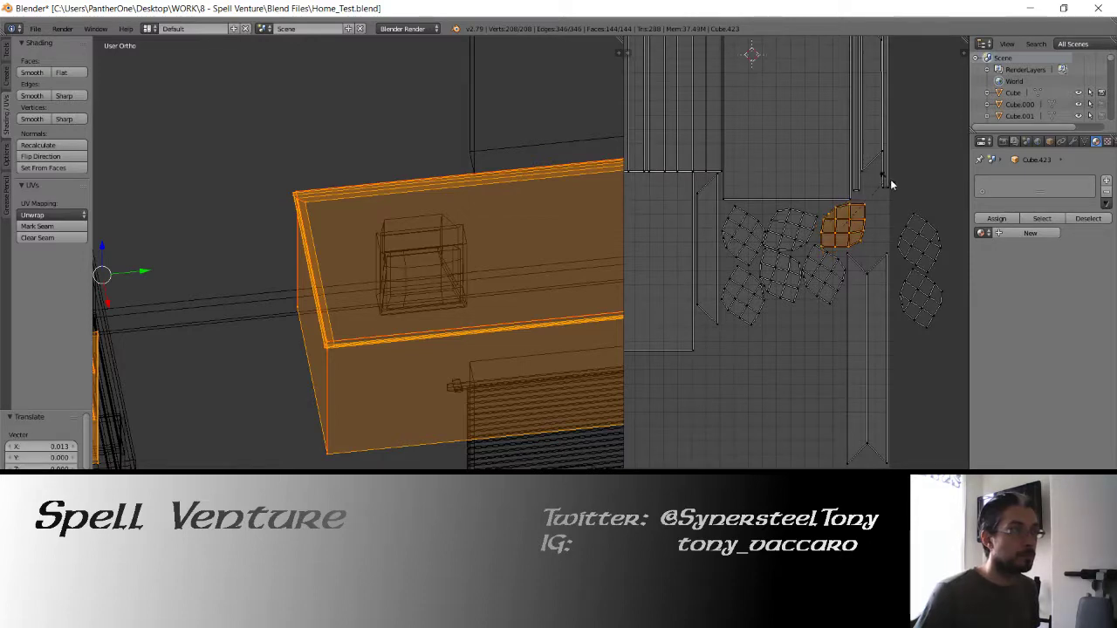
pyautogui.click(901, 202)
pyautogui.press('g')
pyautogui.click(902, 239)
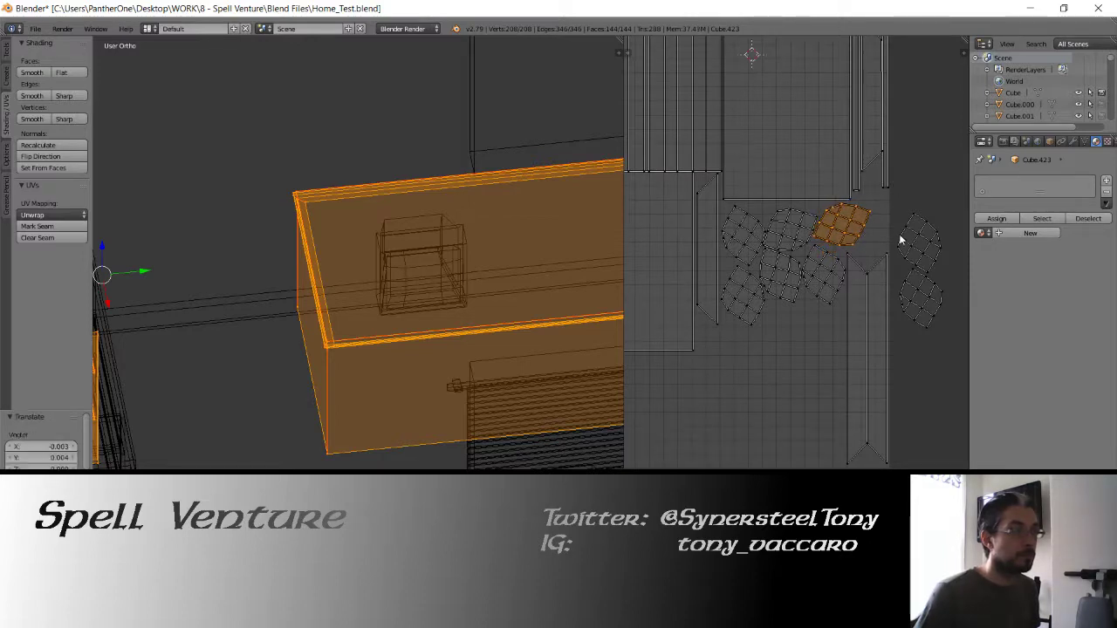
# Rotate the slab's narrow strip UV islands below the UV square by 90°, leaving its large rectangle unrotated.
pyautogui.rightClick(914, 238)
pyautogui.keyDown('shift'); pyautogui.rightClick(913, 292); pyautogui.keyUp('shift')
pyautogui.moveTo(834, 344); pyautogui.dragTo(879, 227, button='middle')
pyautogui.scroll(-3, 844, 292)
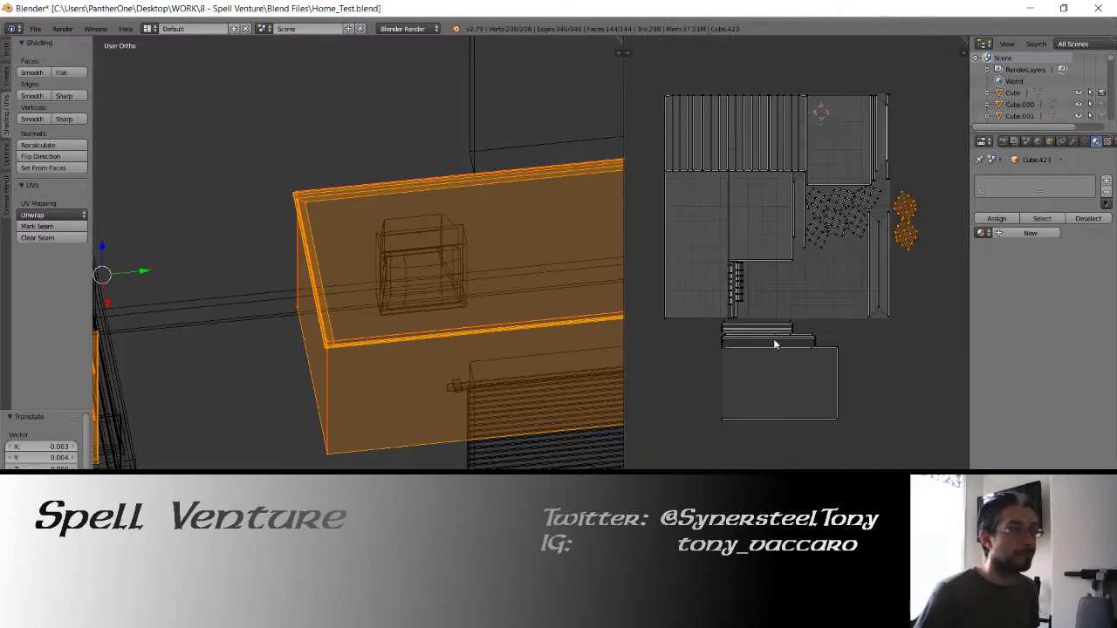
pyautogui.rightClick(780, 329)
pyautogui.keyDown('shift'); pyautogui.rightClick(768, 347); pyautogui.keyUp('shift')
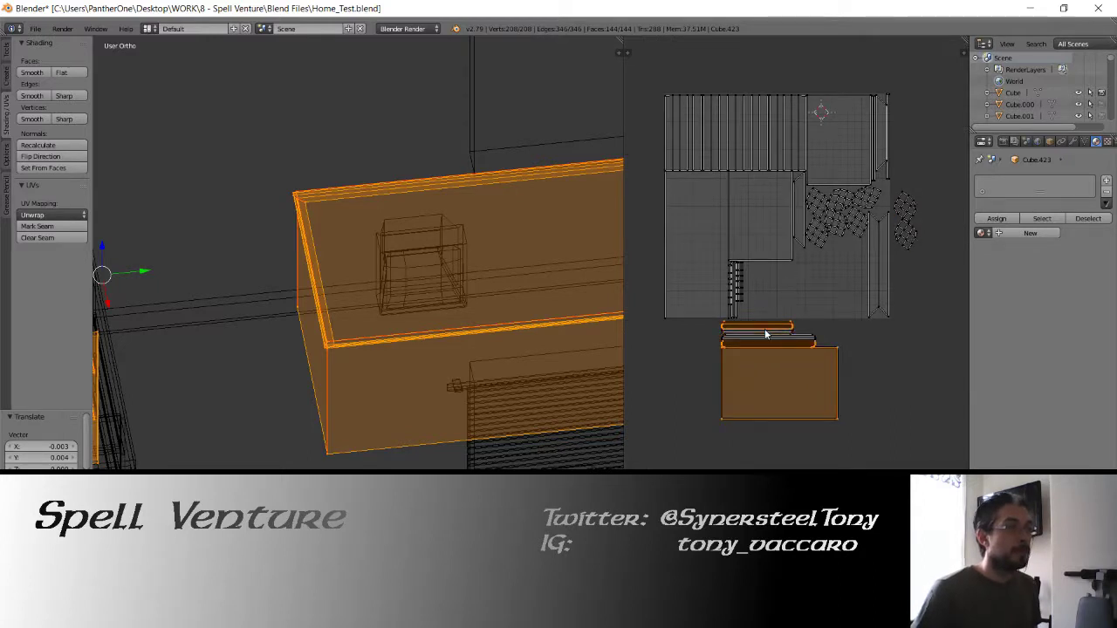
pyautogui.keyDown('shift'); pyautogui.rightClick(780, 374); pyautogui.keyUp('shift')
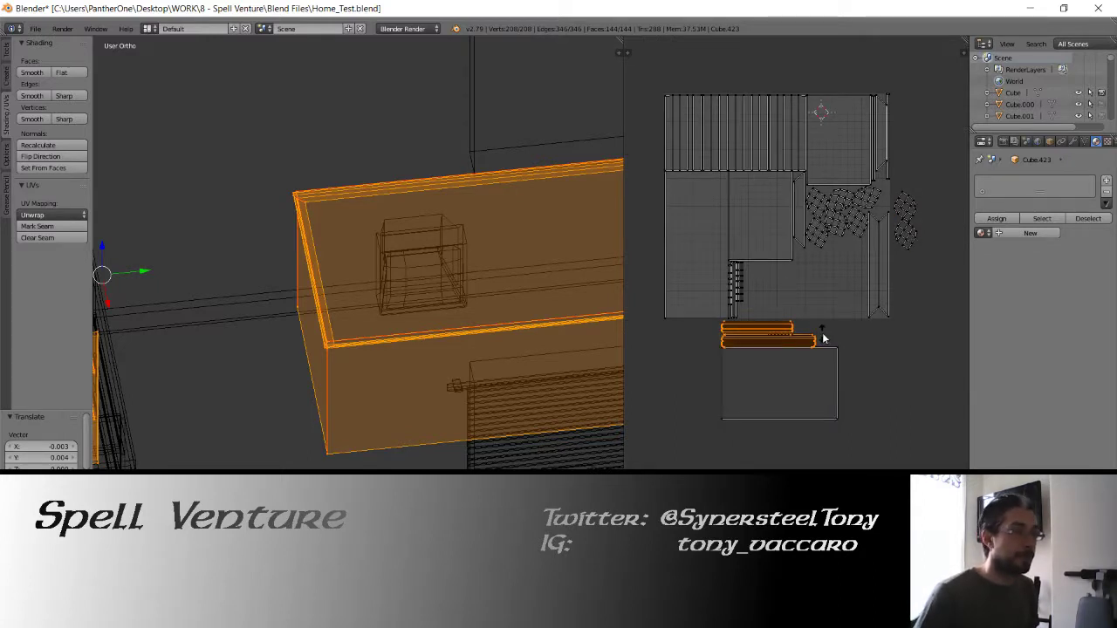
pyautogui.write('r90')
pyautogui.press('Return')
pyautogui.scroll(2, 825, 336)
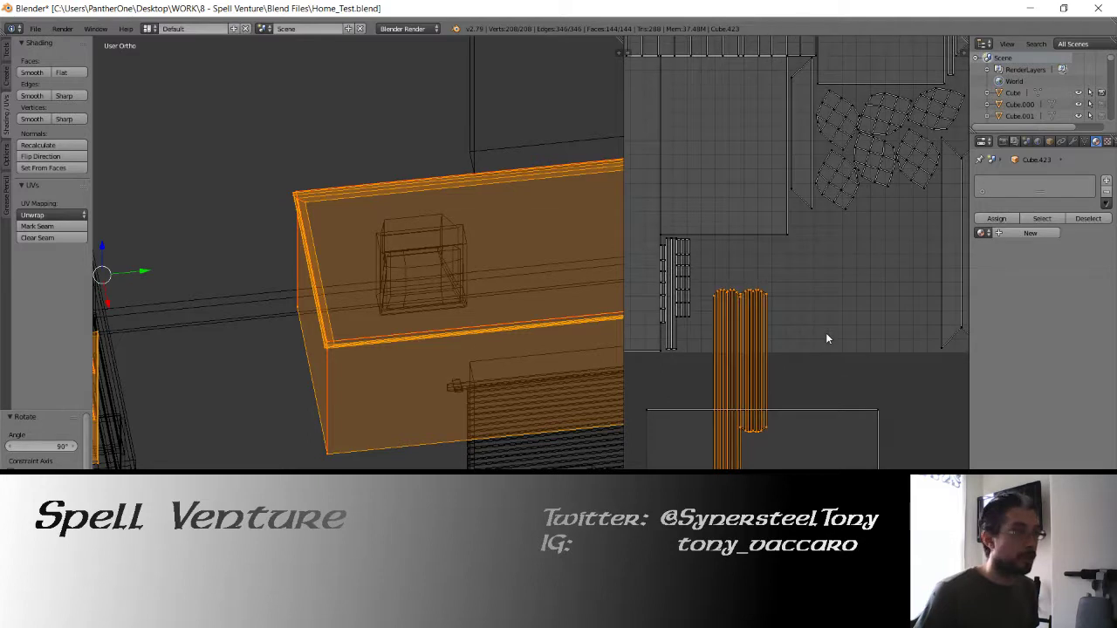
# Undo the slab strips' rotation and the preceding moves of the curved and angled shelf UV islands.
pyautogui.scroll(-2, 827, 339)
pyautogui.hotkey('ctrl', 'z')
pyautogui.hotkey('ctrl', 'z')
pyautogui.hotkey('ctrl', 'z')
pyautogui.hotkey('ctrl', 'z')
pyautogui.hotkey('ctrl', 'z')
pyautogui.hotkey('ctrl', 'z')
pyautogui.hotkey('ctrl', 'z')
pyautogui.hotkey('ctrl', 'z')
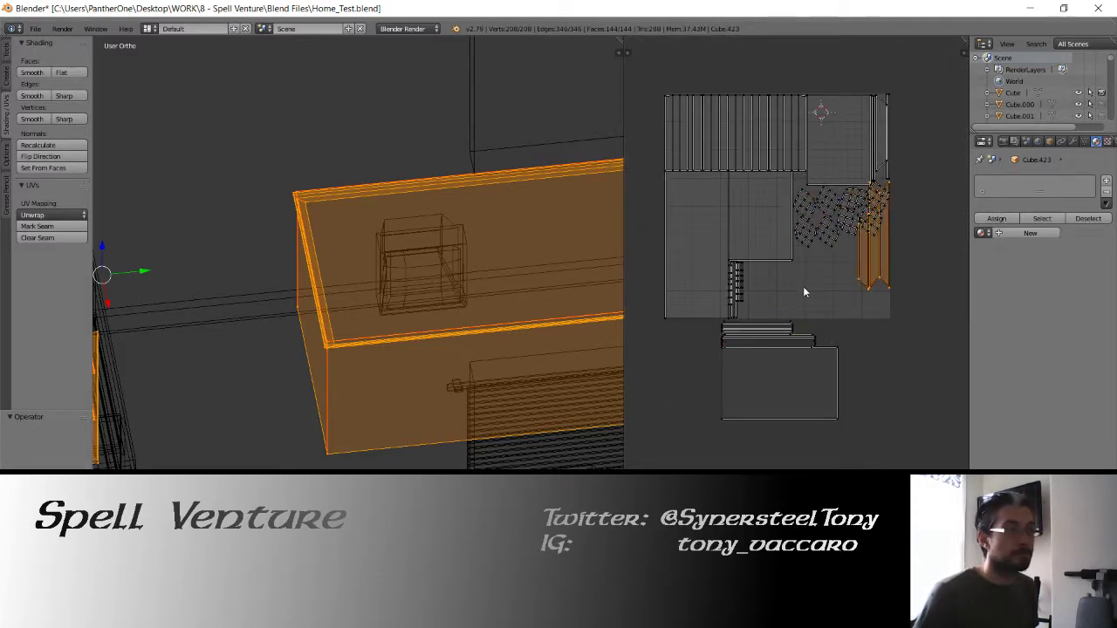
# Move the curved shelf UV islands overlapping the angled strips into the free area below the other curved islands.
pyautogui.scroll(1, 803, 292)
pyautogui.moveTo(838, 203); pyautogui.dragTo(803, 232, button='middle')
pyautogui.press('l')
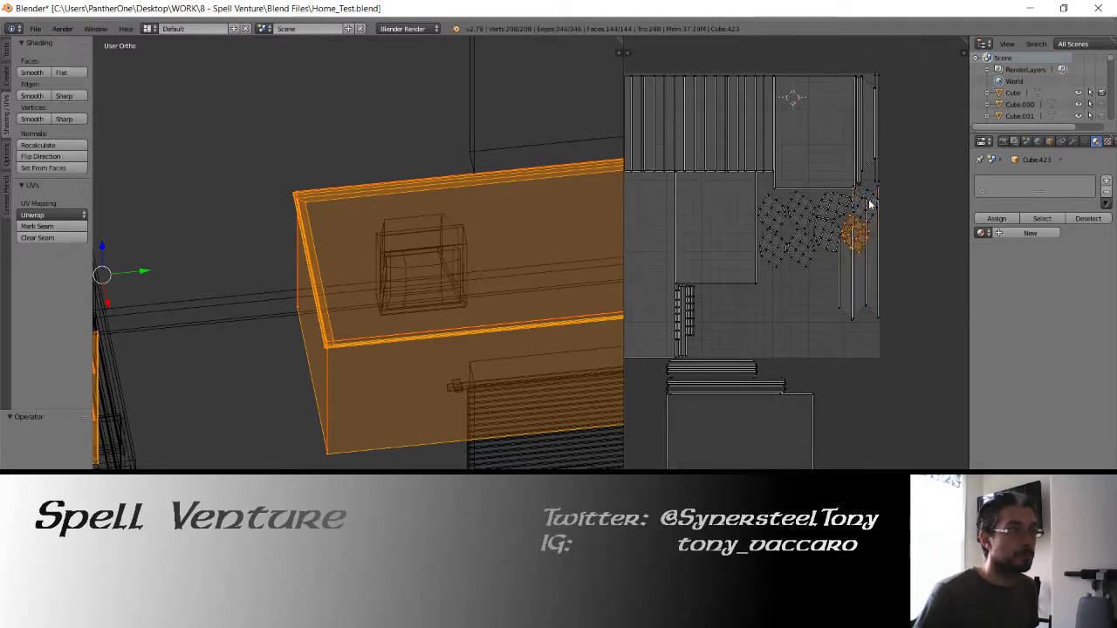
pyautogui.press('g')
pyautogui.click(801, 319)
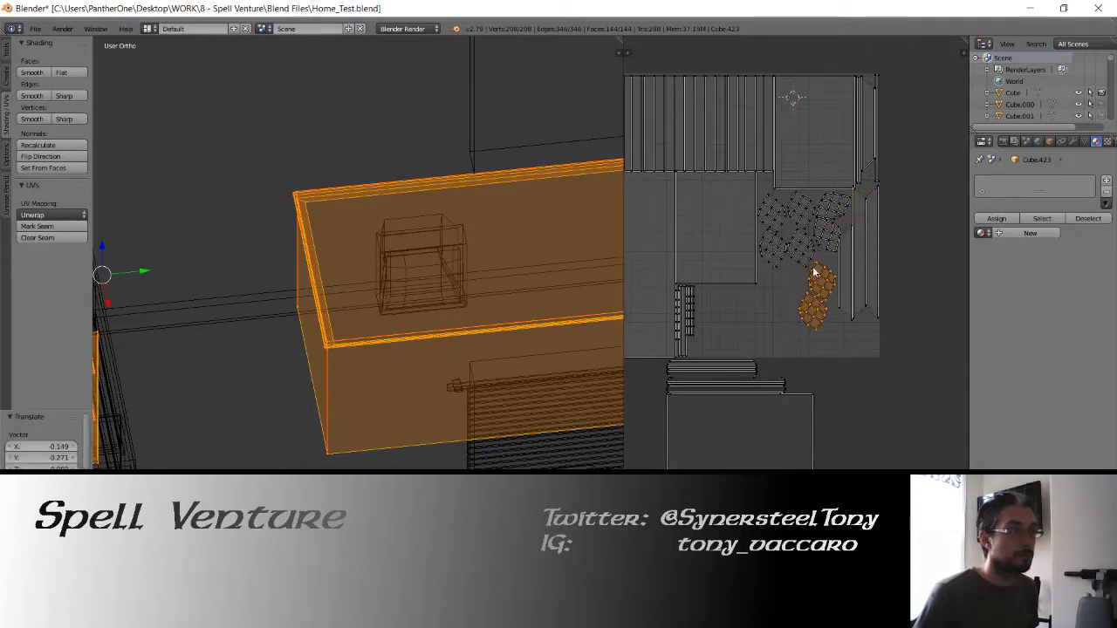
pyautogui.press('l')
pyautogui.press('g')
pyautogui.click(780, 294)
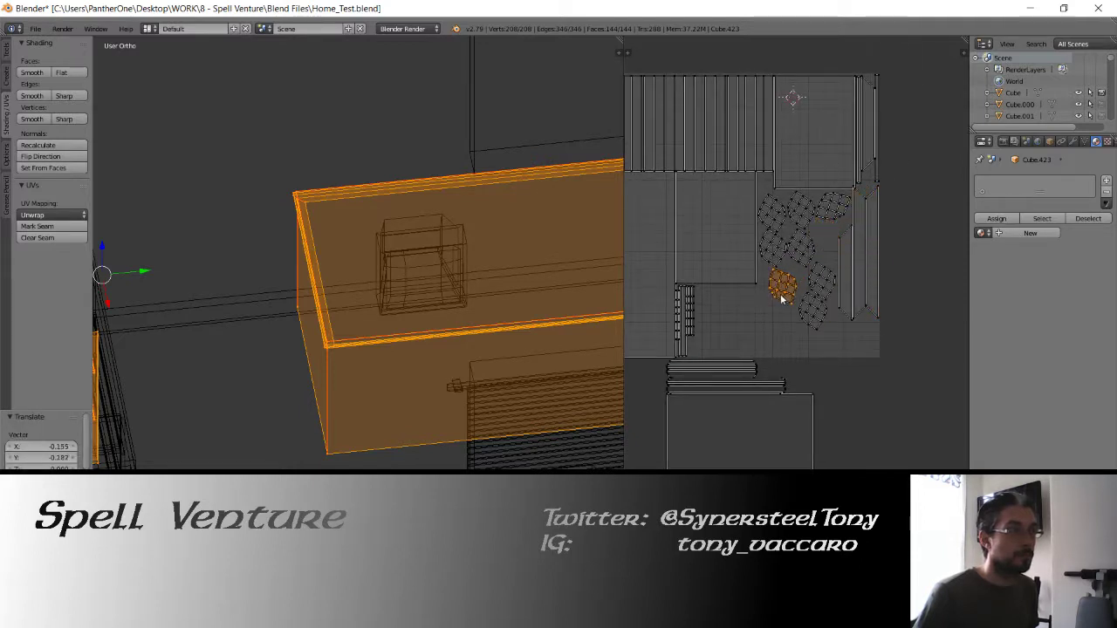
pyautogui.scroll(1, 764, 260)
pyautogui.moveTo(764, 260); pyautogui.dragTo(778, 248, button='middle')
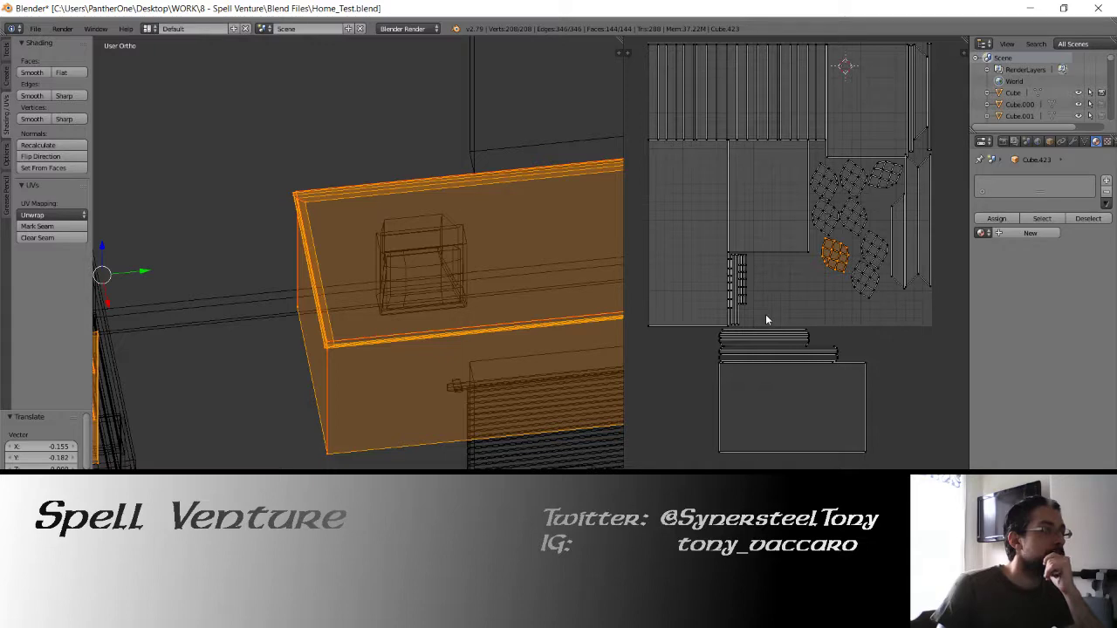
# Separate the desktop slab's faces from the combined desk and wall shelf mesh into an object of their own.
pyautogui.moveTo(420, 289); pyautogui.dragTo(318, 285, button='middle')
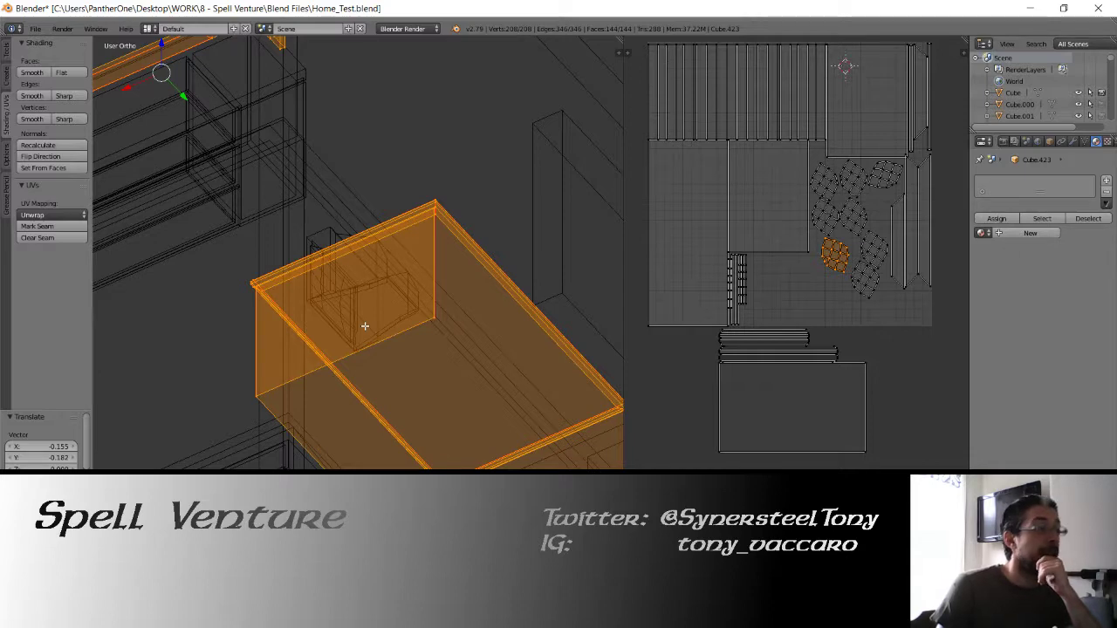
pyautogui.moveTo(302, 293); pyautogui.dragTo(346, 285, button='middle')
pyautogui.press('KP_1')
pyautogui.press('z')
pyautogui.press('z')
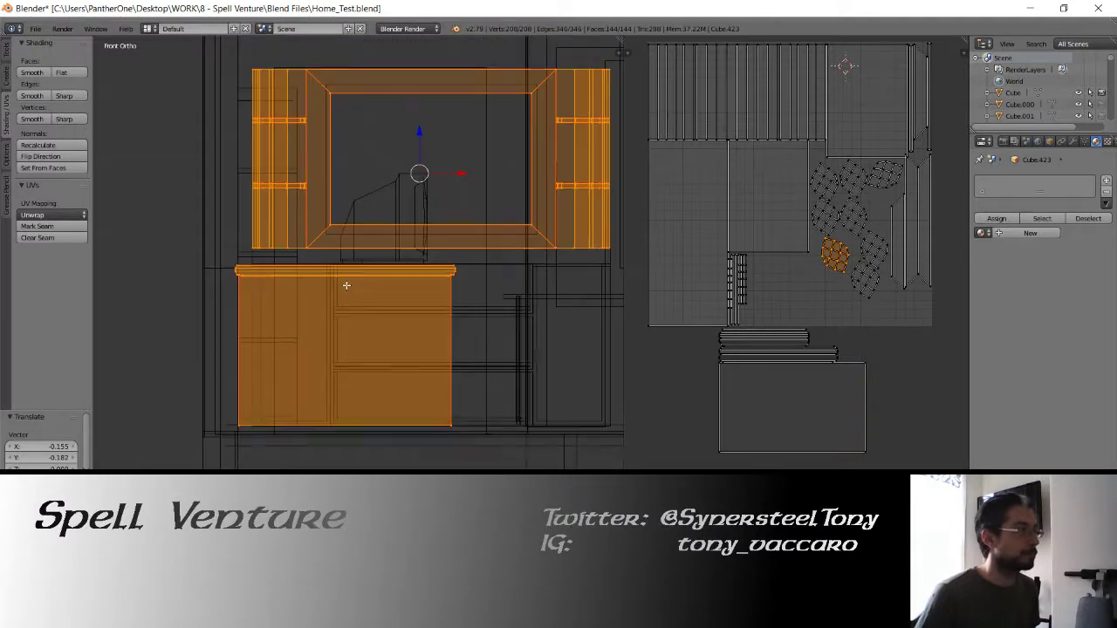
pyautogui.press('a')
pyautogui.press('c')
pyautogui.click(234, 272)
pyautogui.moveTo(328, 280); pyautogui.dragTo(459, 270)
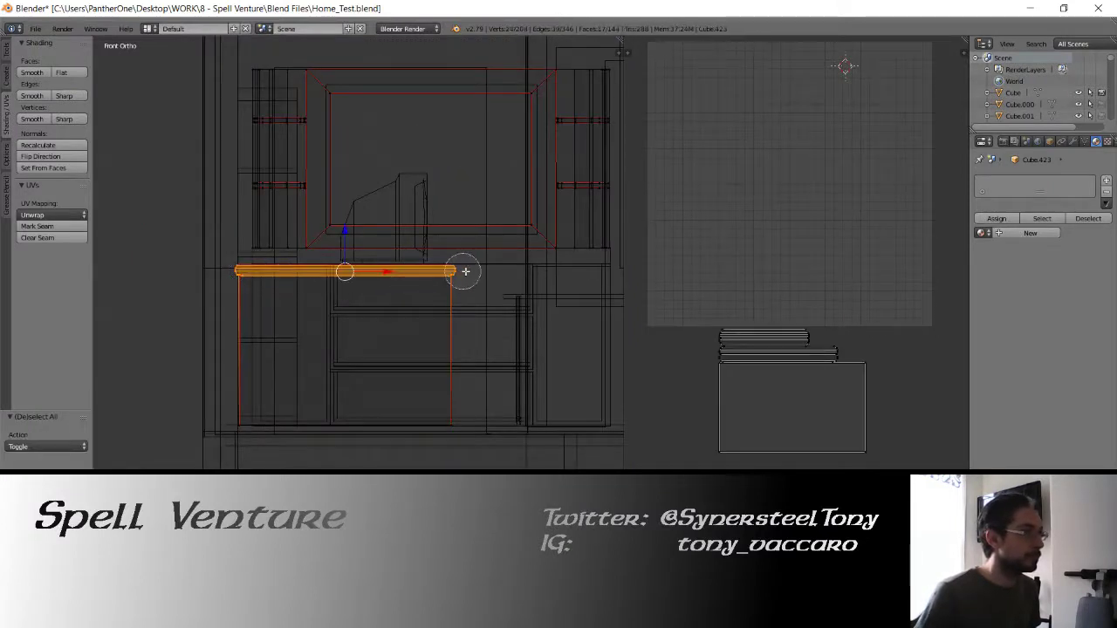
pyautogui.rightClick(459, 270)
pyautogui.press('p')
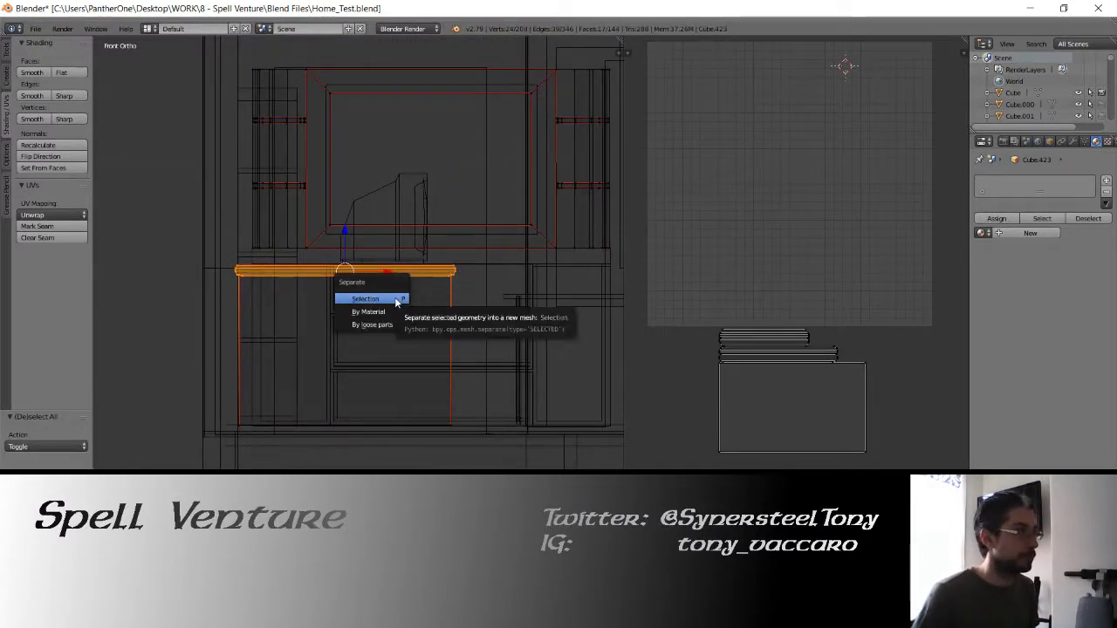
pyautogui.click(384, 297)
pyautogui.press('Tab')
pyautogui.keyDown('shift'); pyautogui.rightClick(447, 273); pyautogui.keyUp('shift')
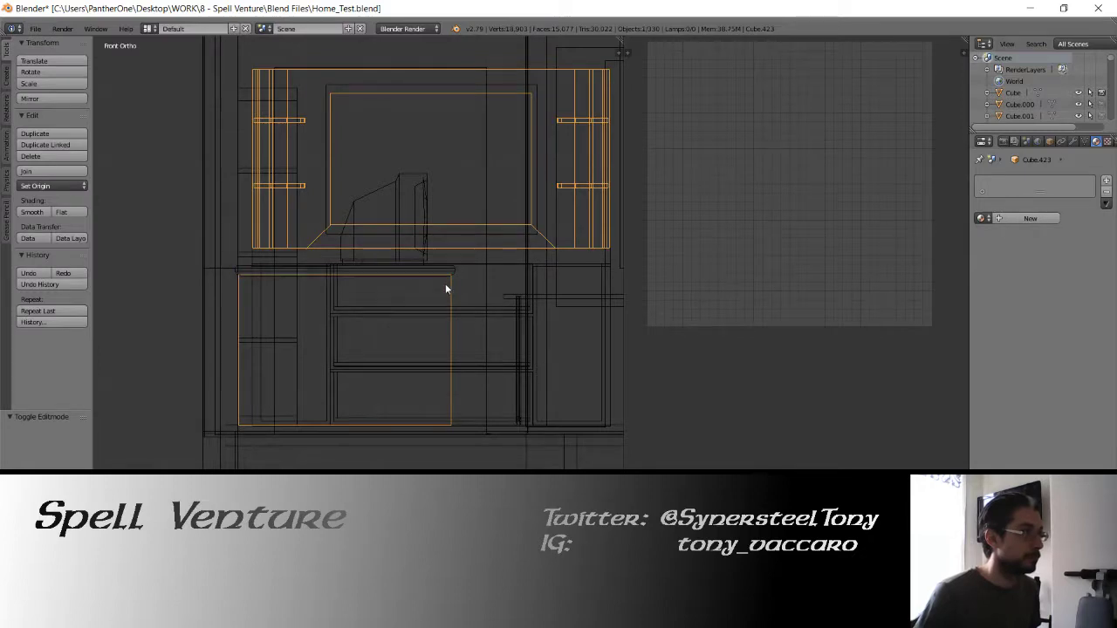
pyautogui.press('Tab')
pyautogui.press('a')
pyautogui.press('Tab')
# Unwrap all faces of the separated desktop slab.
pyautogui.rightClick(445, 271)
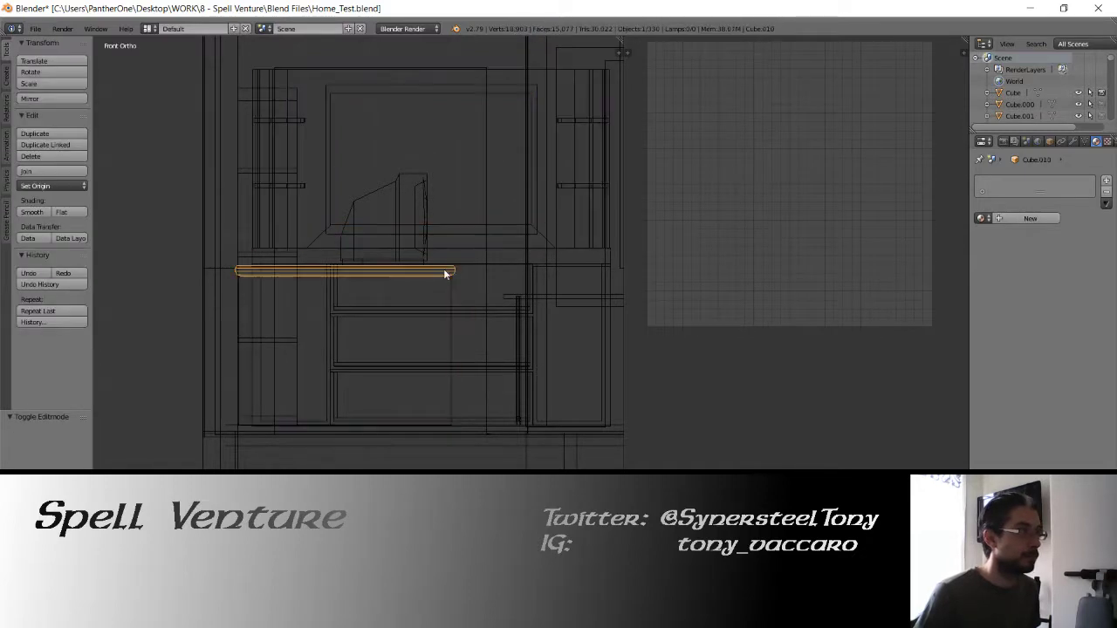
pyautogui.press('Tab')
pyautogui.press('a')
pyautogui.press('u')
pyautogui.click(444, 271)
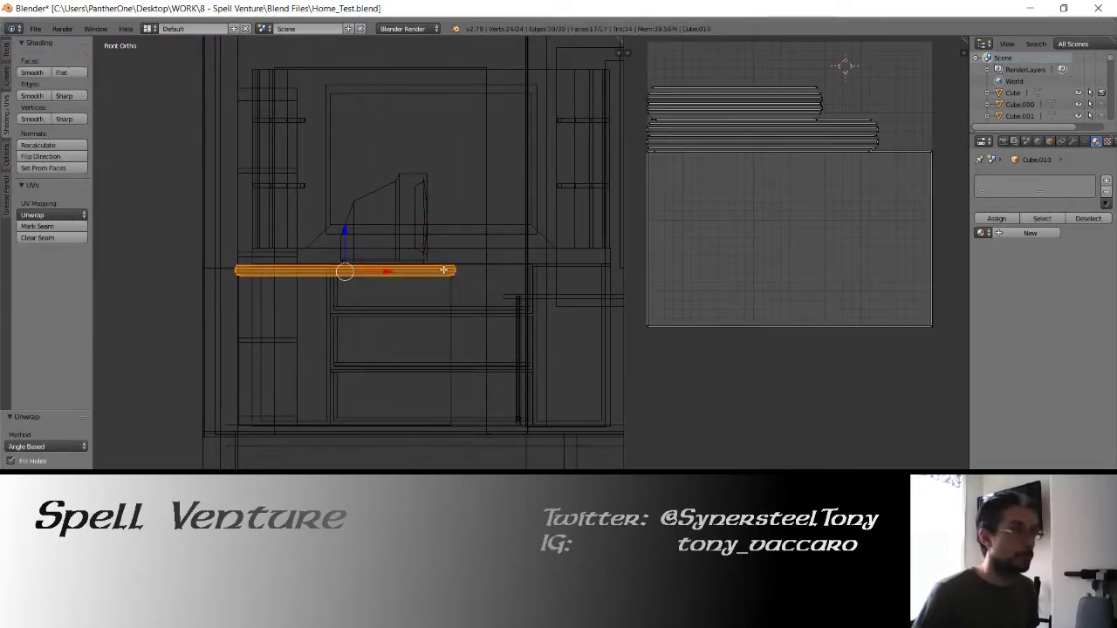
# Return to object mode in solid shading, deselect everything and save the file over the existing one.
pyautogui.press('Tab')
pyautogui.press('z')
pyautogui.moveTo(518, 209)
pyautogui.mouseDown(button='middle')
pyautogui.moveTo(431, 262)
pyautogui.moveTo(384, 270)
pyautogui.mouseUp(button='middle')
pyautogui.scroll(-4, 431, 265)
pyautogui.press('a')
pyautogui.hotkey('ctrl', 's')
pyautogui.click(385, 270)
# Check the mesh of the interior partition wall beyond the desk and save the file again.
pyautogui.keyDown('shift'); pyautogui.moveTo(445, 294); pyautogui.dragTo(420, 306, button='middle'); pyautogui.keyUp('shift')
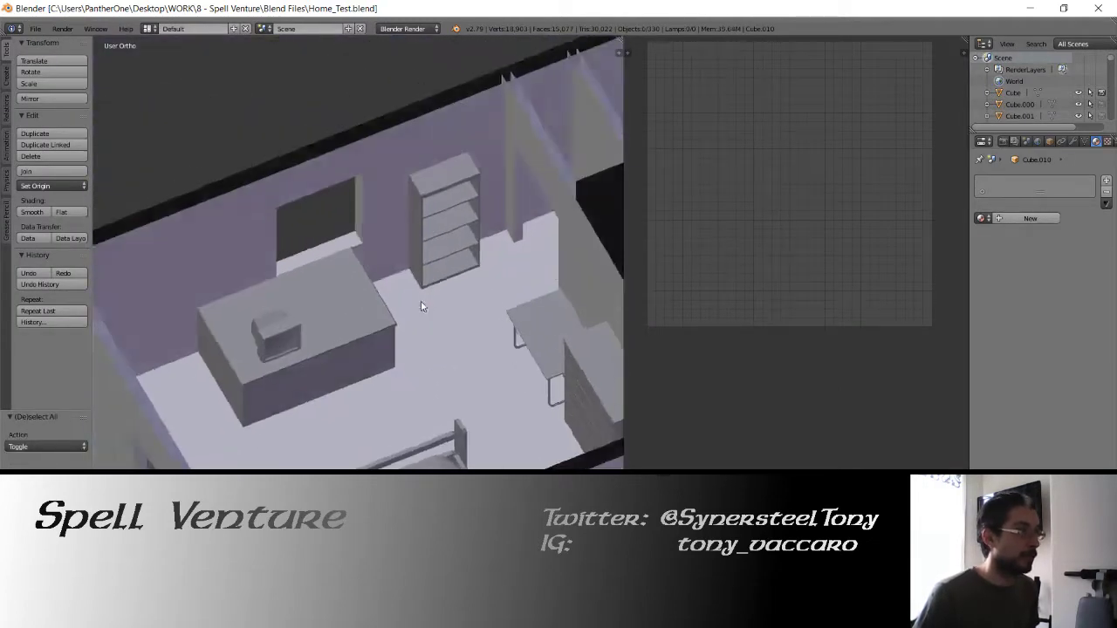
pyautogui.keyDown('shift'); pyautogui.moveTo(484, 281); pyautogui.dragTo(215, 324, button='middle'); pyautogui.keyUp('shift')
pyautogui.rightClick(331, 310)
pyautogui.press('a')
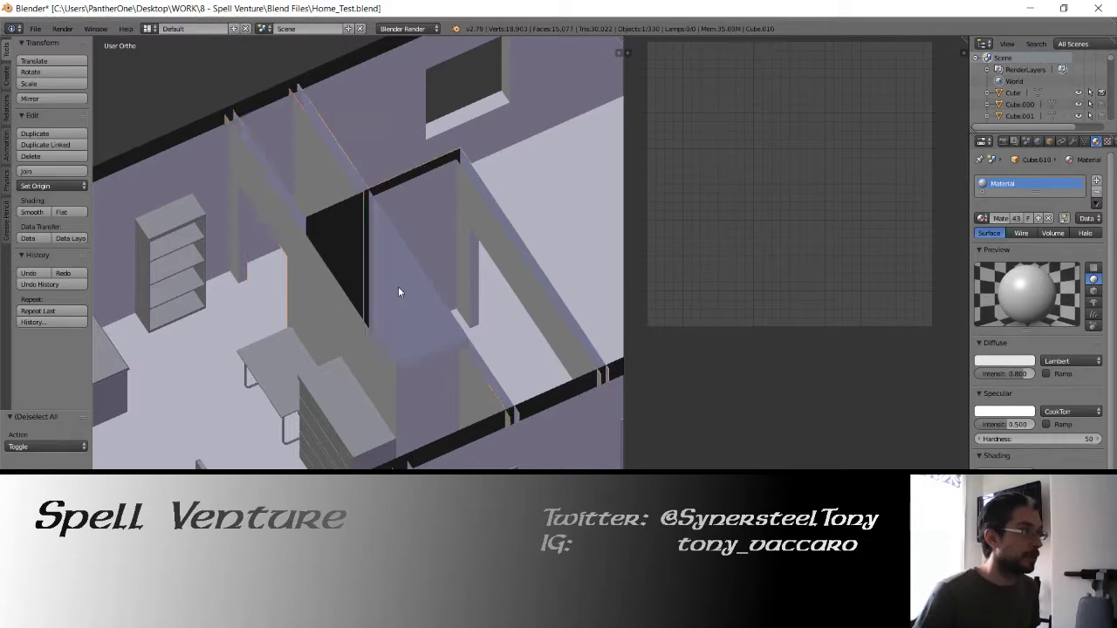
pyautogui.press('z')
pyautogui.press('z')
pyautogui.rightClick(391, 287)
pyautogui.press('Tab')
pyautogui.moveTo(342, 297); pyautogui.dragTo(295, 286, button='middle')
pyautogui.press('Tab')
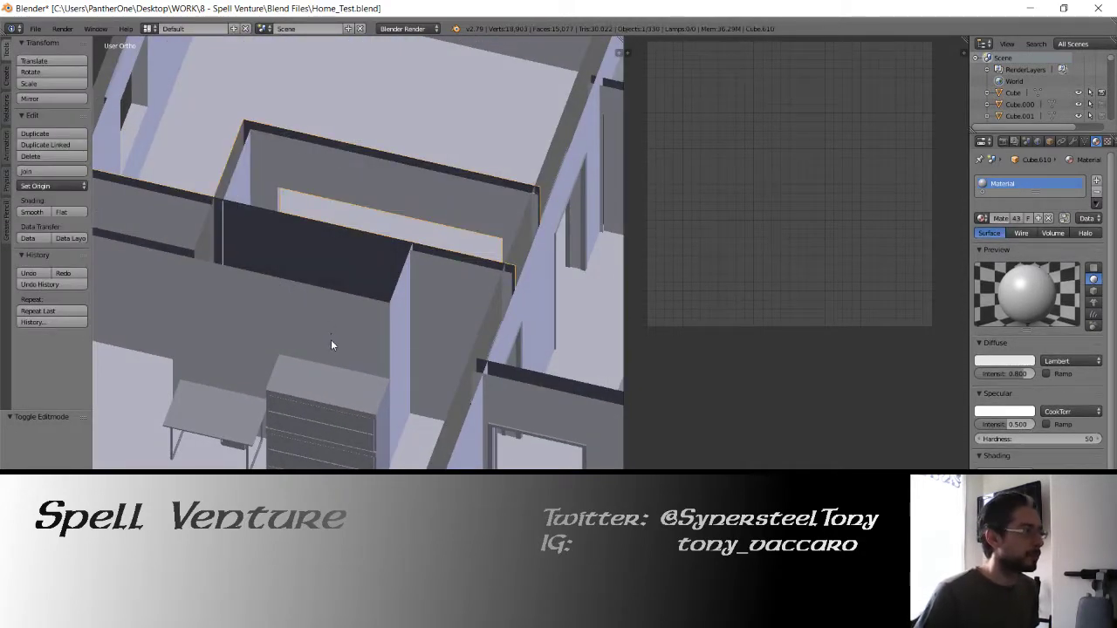
pyautogui.hotkey('ctrl', 's')
pyautogui.click(330, 340)
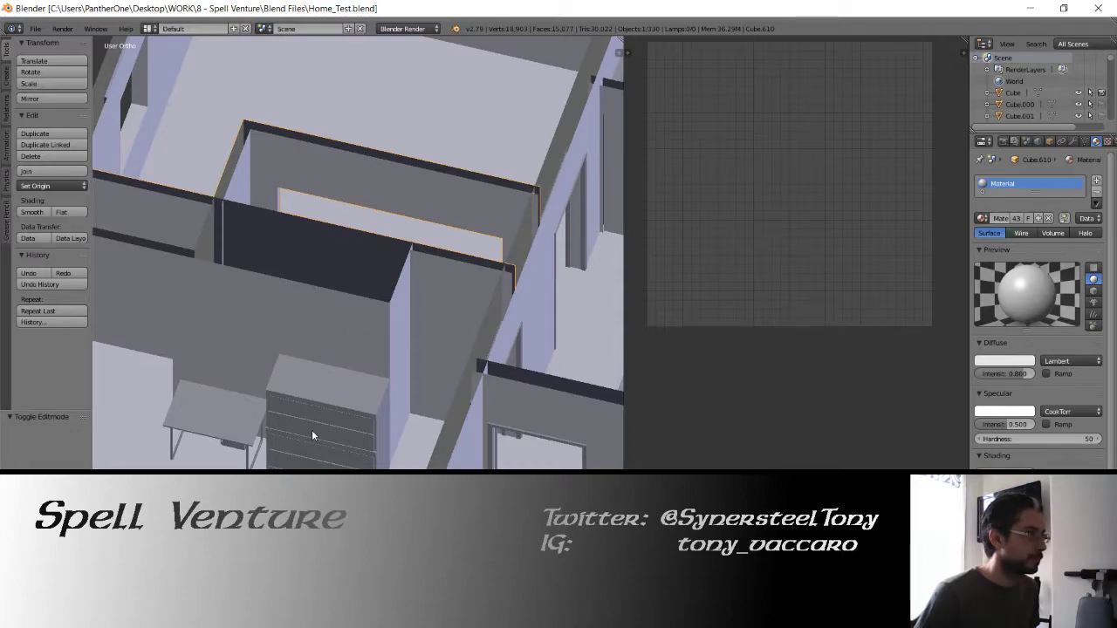
# Switch to File Explorer and copy the Home_Test Blender file from the Blend Files folder.
pyautogui.click(244, 616)
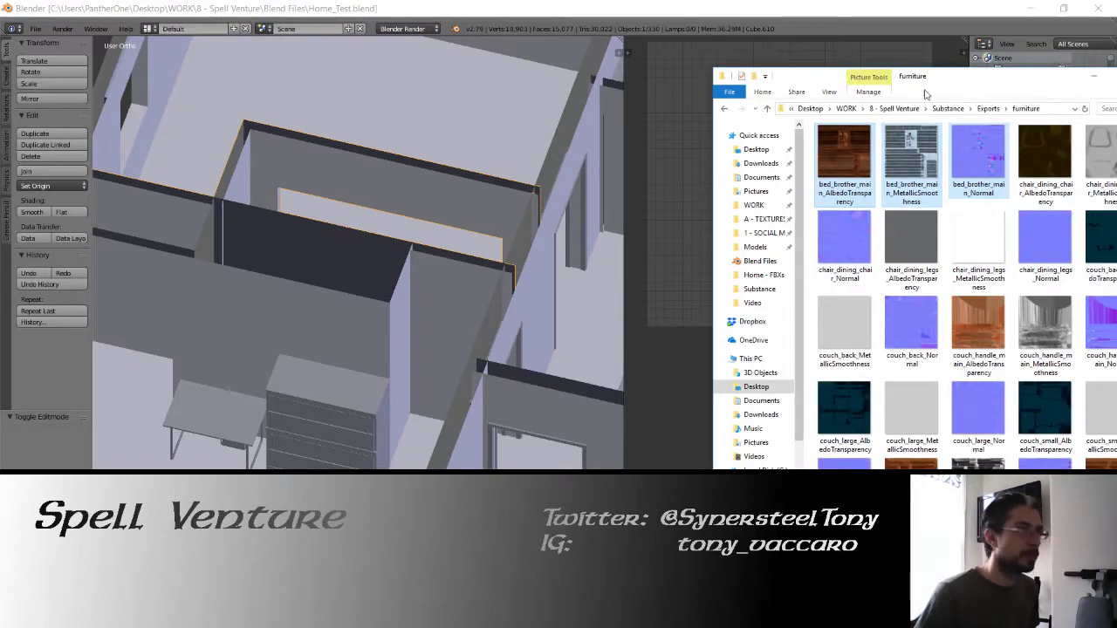
pyautogui.moveTo(926, 80); pyautogui.dragTo(324, 2)
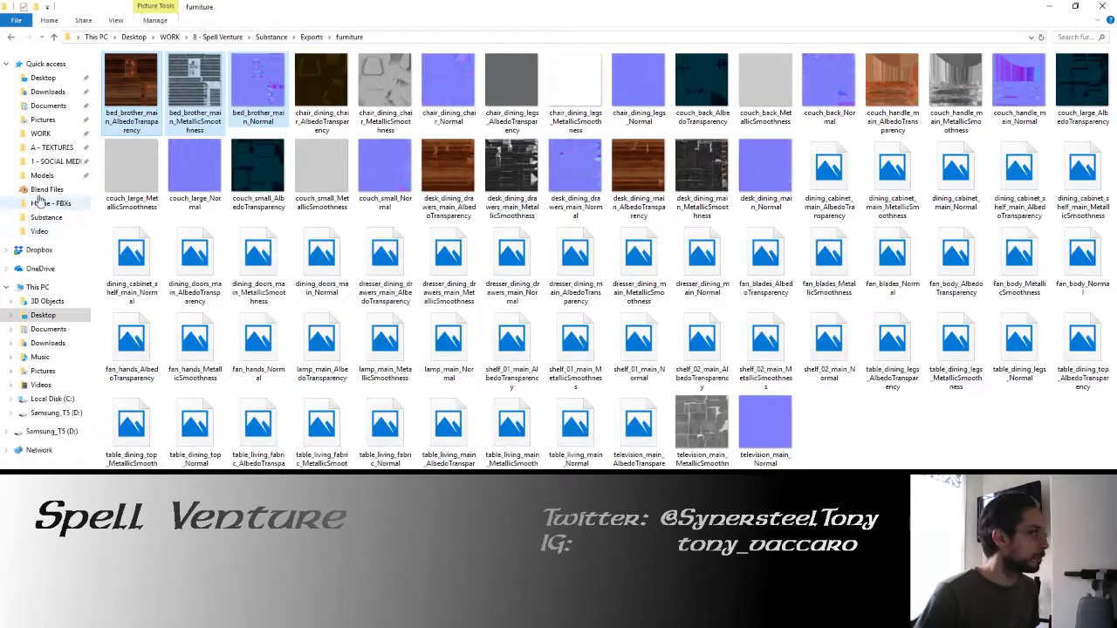
pyautogui.click(47, 189)
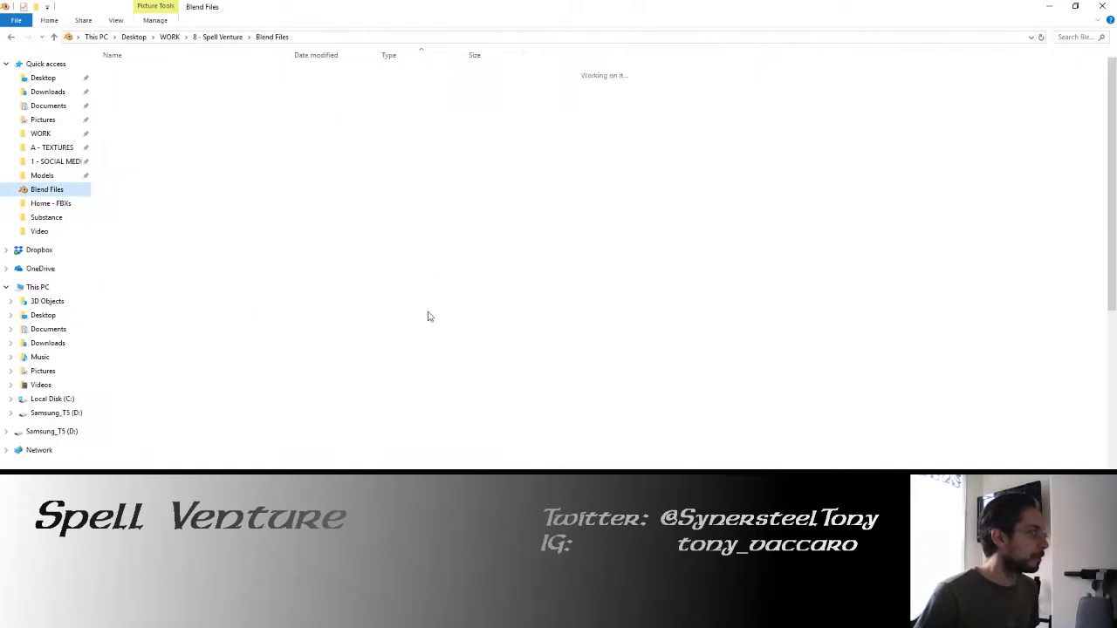
pyautogui.scroll(-5, 187, 442)
pyautogui.scroll(-10, 192, 425)
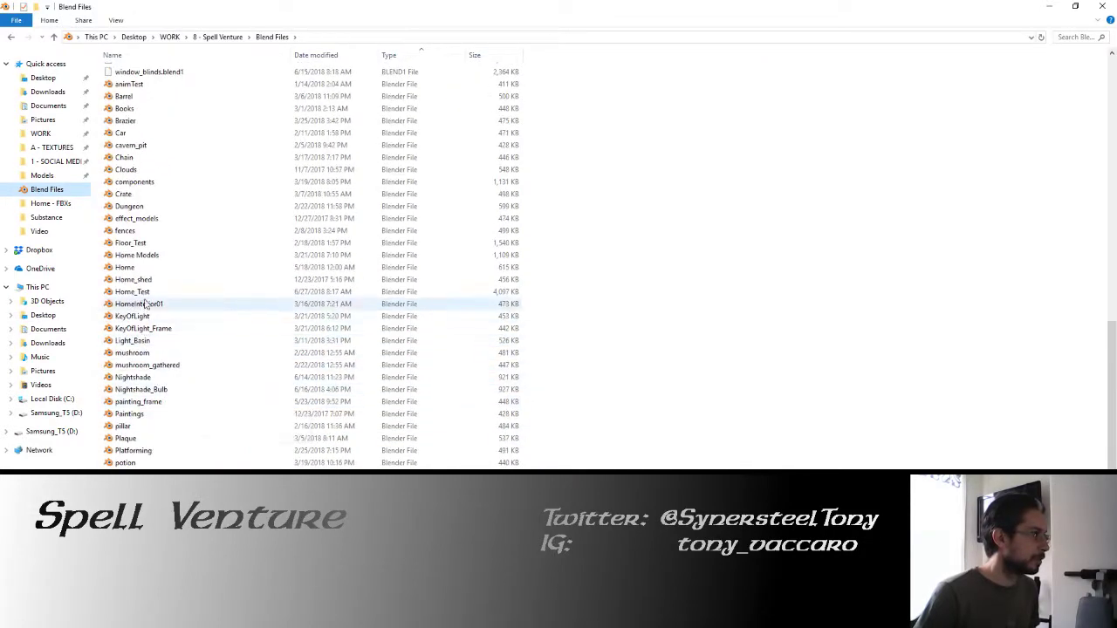
pyautogui.click(147, 293)
pyautogui.click(192, 484)
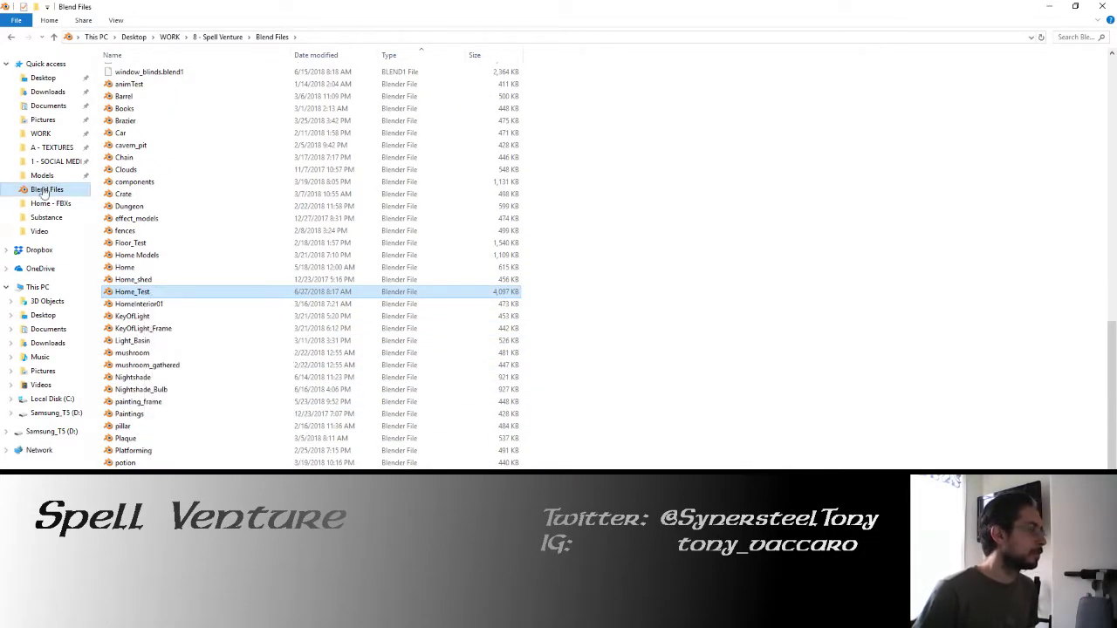
# Paste Home_Test into the Graphics Test Bed project's Models folder, replacing the existing file.
pyautogui.click(46, 178)
pyautogui.rightClick(191, 239)
pyautogui.click(218, 314)
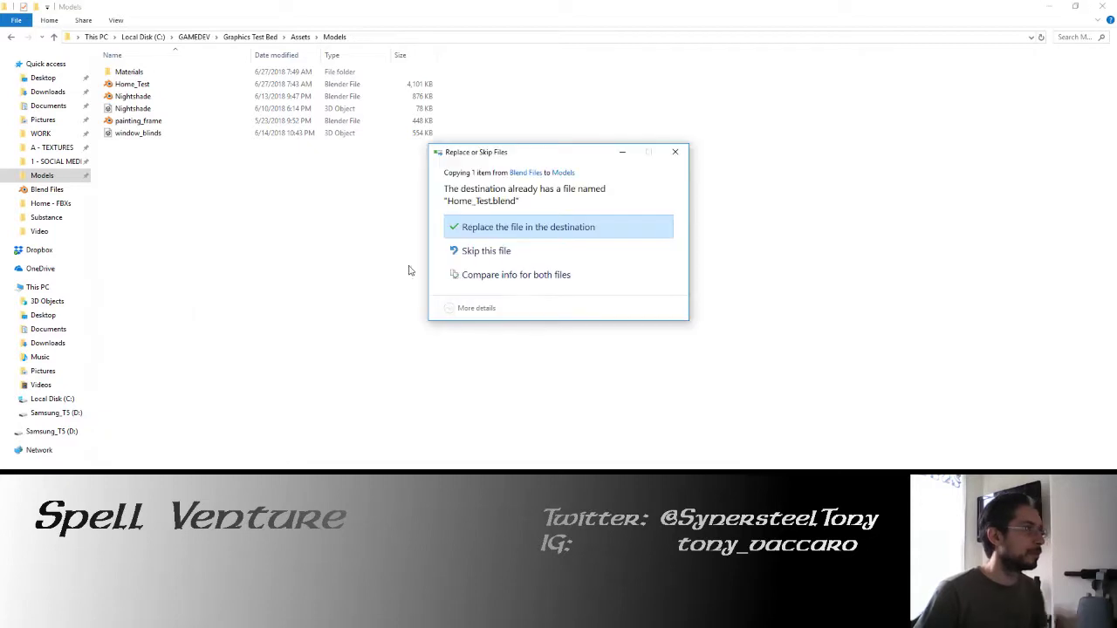
pyautogui.click(515, 229)
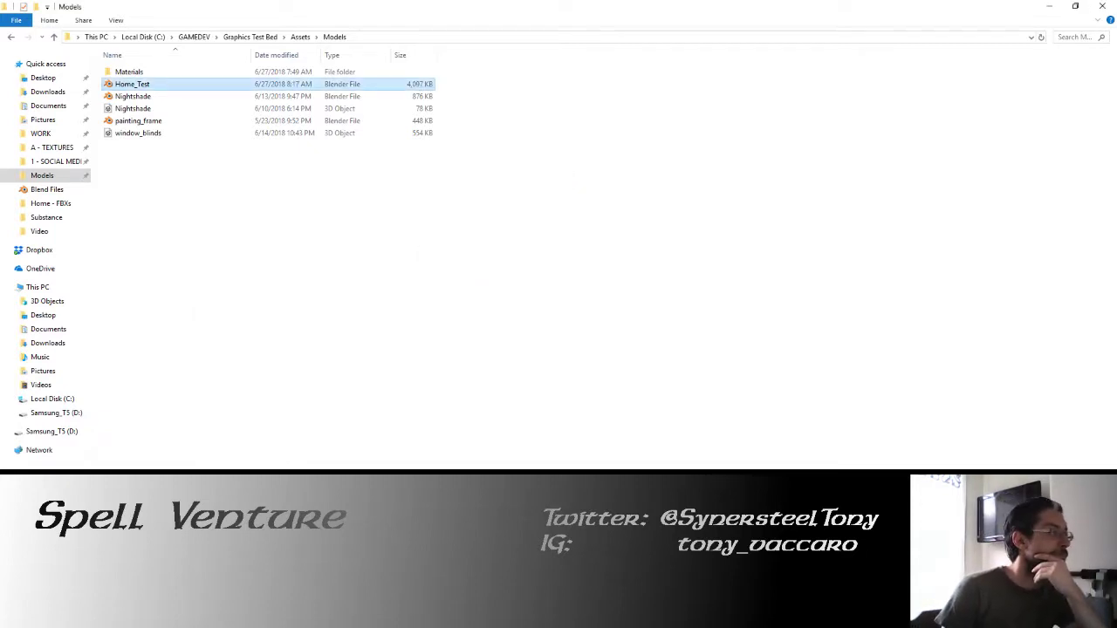
# Switch to Substance Painter, dismiss its startup window and look up the recent project files.
pyautogui.hotkey('alt', 'Tab')
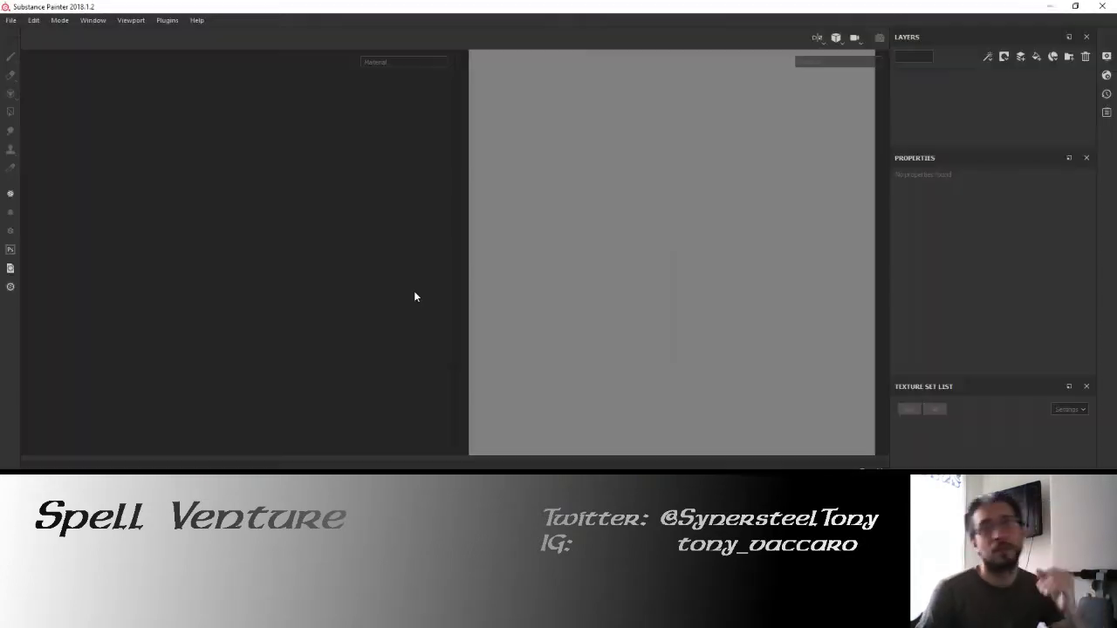
pyautogui.click(709, 405)
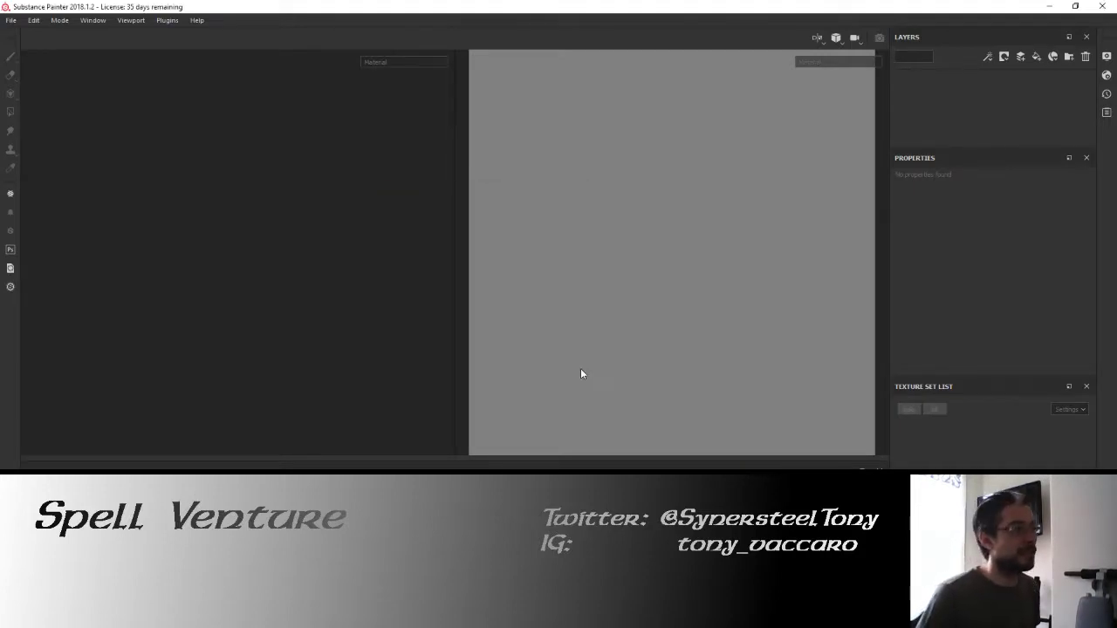
pyautogui.click(12, 20)
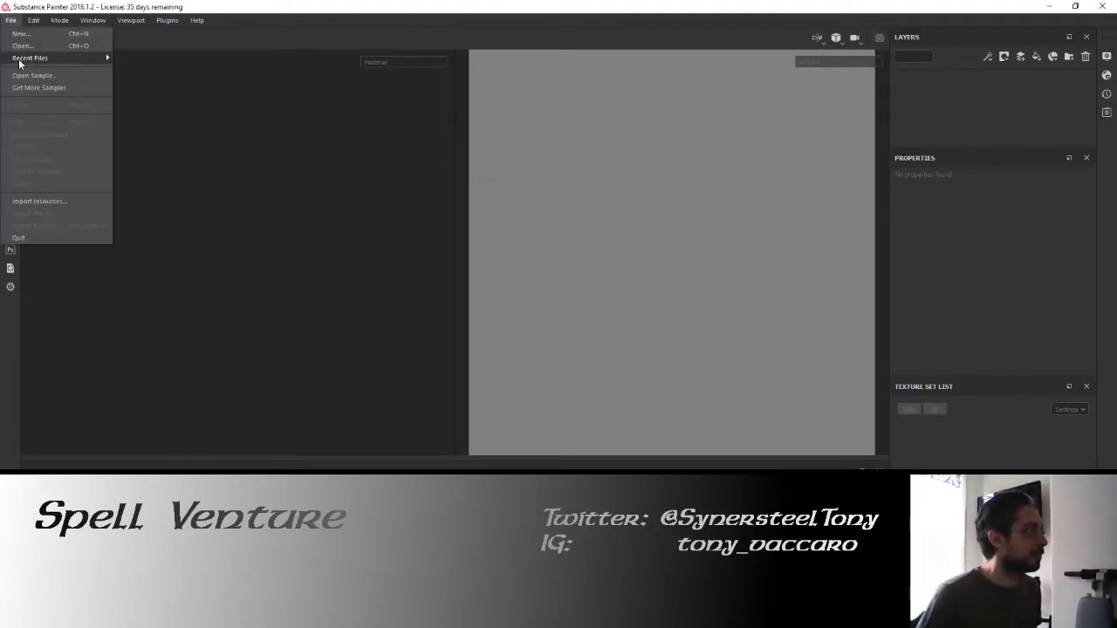
pyautogui.moveTo(19, 61)
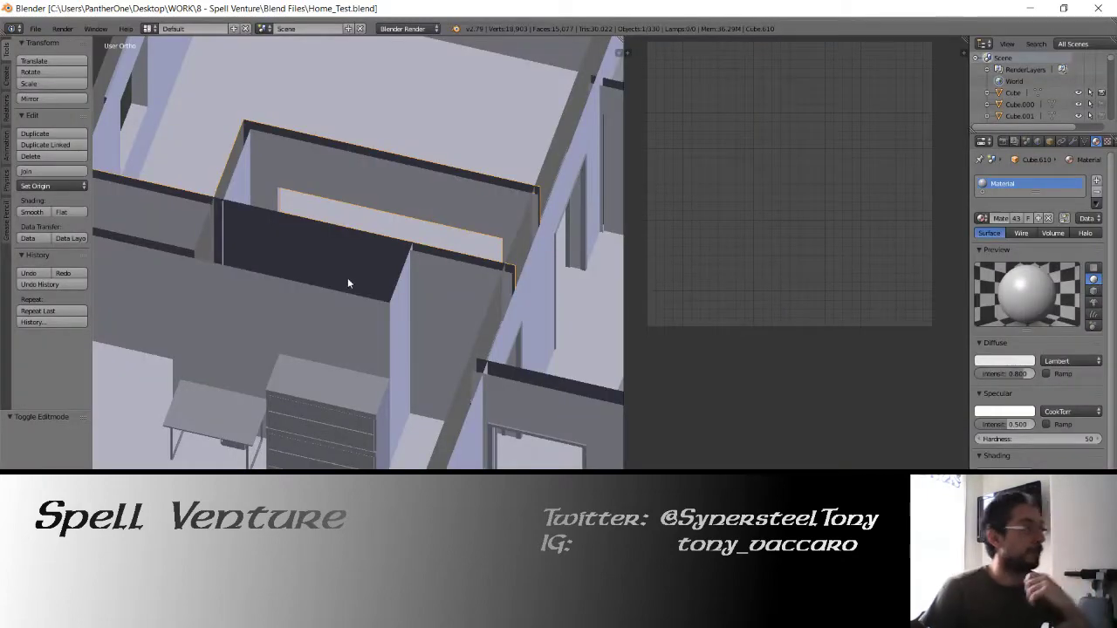
# Switch back to Blender and examine the fireplace cap and its UV layout.
pyautogui.moveTo(347, 278)
pyautogui.mouseDown(button='middle')
pyautogui.moveTo(249, 278)
pyautogui.moveTo(532, 350)
pyautogui.mouseUp(button='middle')
pyautogui.scroll(2, 244, 277)
pyautogui.moveTo(408, 329); pyautogui.dragTo(286, 317, button='middle')
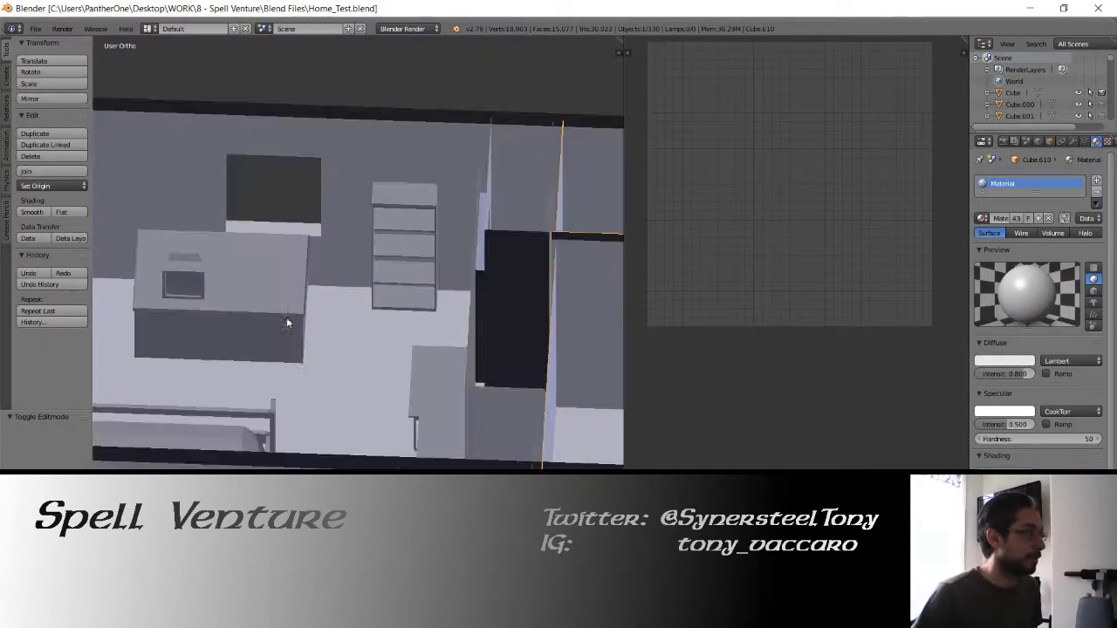
pyautogui.rightClick(285, 314)
pyautogui.keyDown('shift'); pyautogui.moveTo(277, 365); pyautogui.dragTo(382, 277, button='middle'); pyautogui.keyUp('shift')
pyautogui.scroll(5, 333, 275)
pyautogui.rightClick(407, 283)
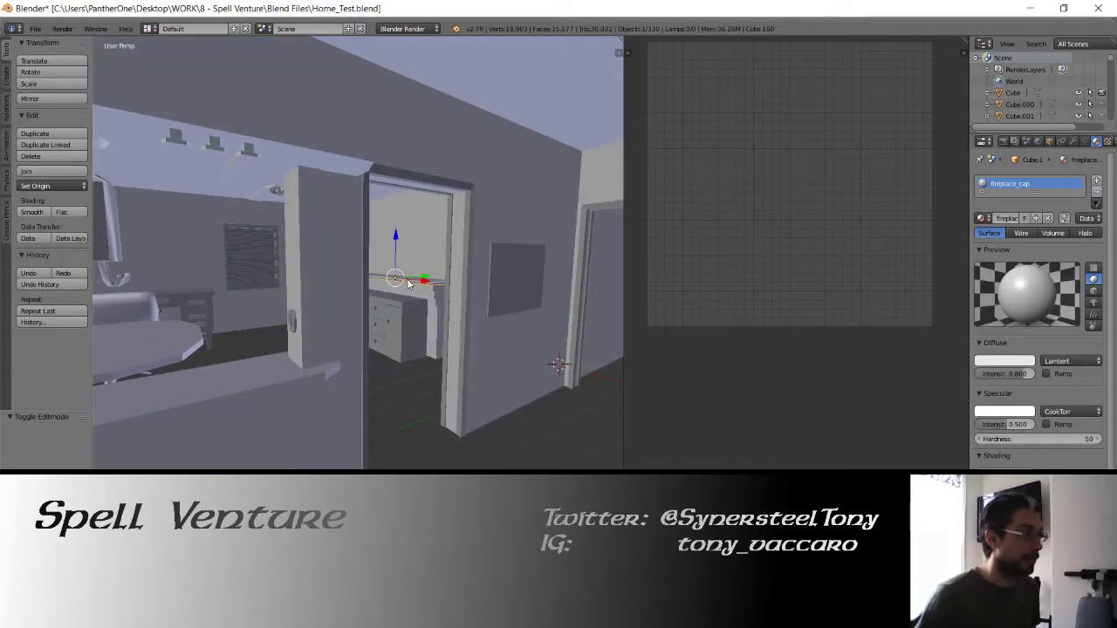
pyautogui.press('KP_Decimal')
pyautogui.moveTo(408, 359); pyautogui.dragTo(449, 358, button='middle')
pyautogui.moveTo(314, 239)
pyautogui.mouseDown(button='middle')
pyautogui.moveTo(352, 449)
pyautogui.moveTo(302, 332)
pyautogui.moveTo(304, 241)
pyautogui.mouseUp(button='middle')
pyautogui.press('Tab')
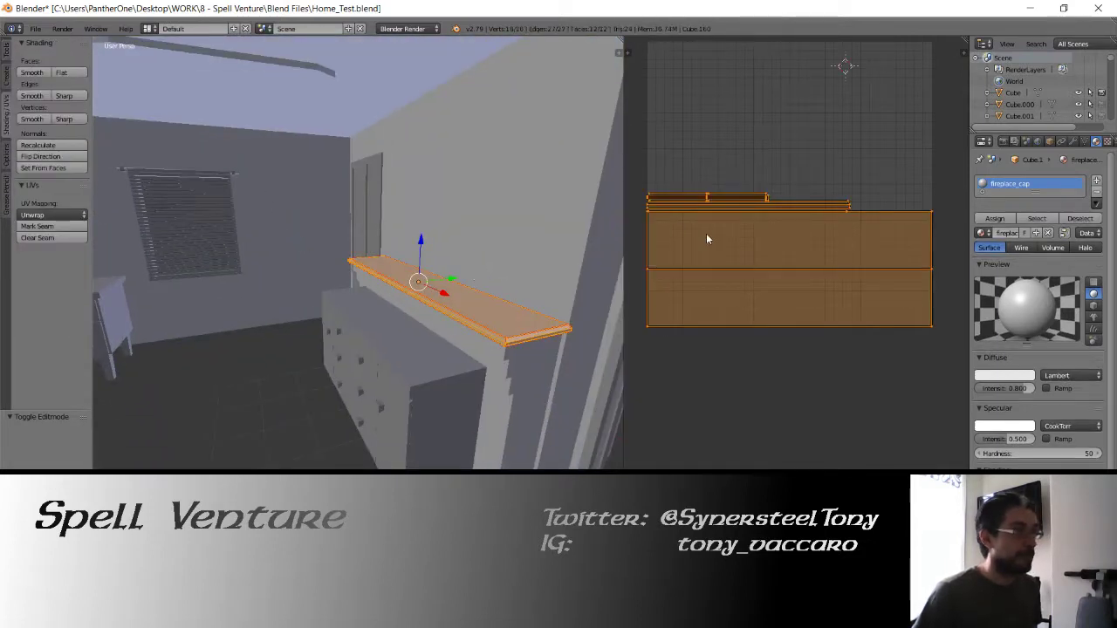
pyautogui.moveTo(706, 239); pyautogui.dragTo(708, 329, button='middle')
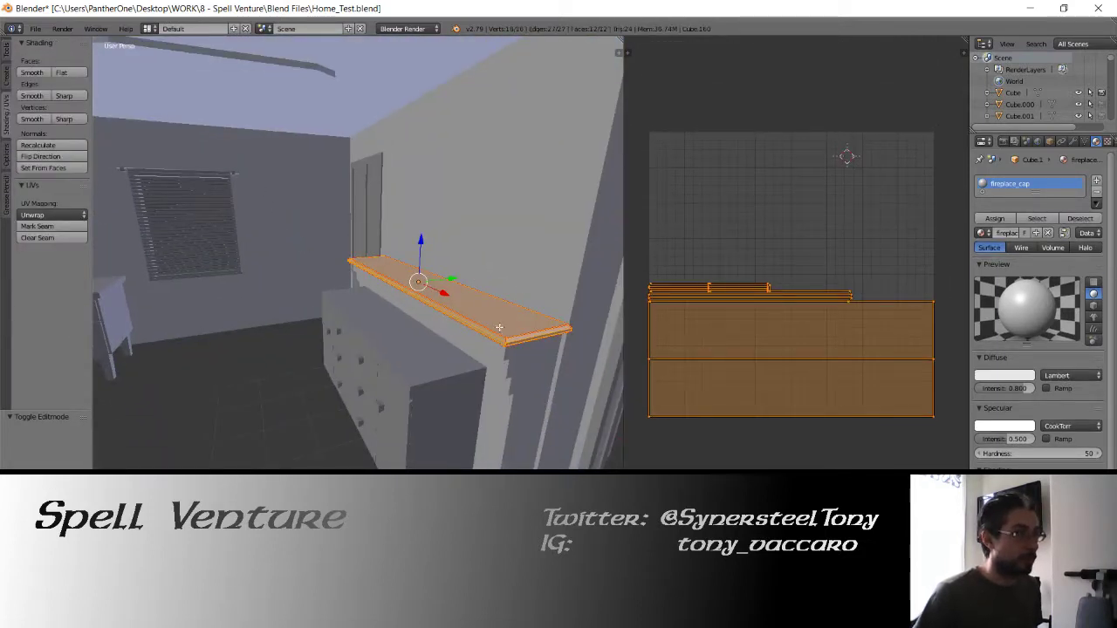
pyautogui.moveTo(499, 327); pyautogui.dragTo(498, 322, button='middle')
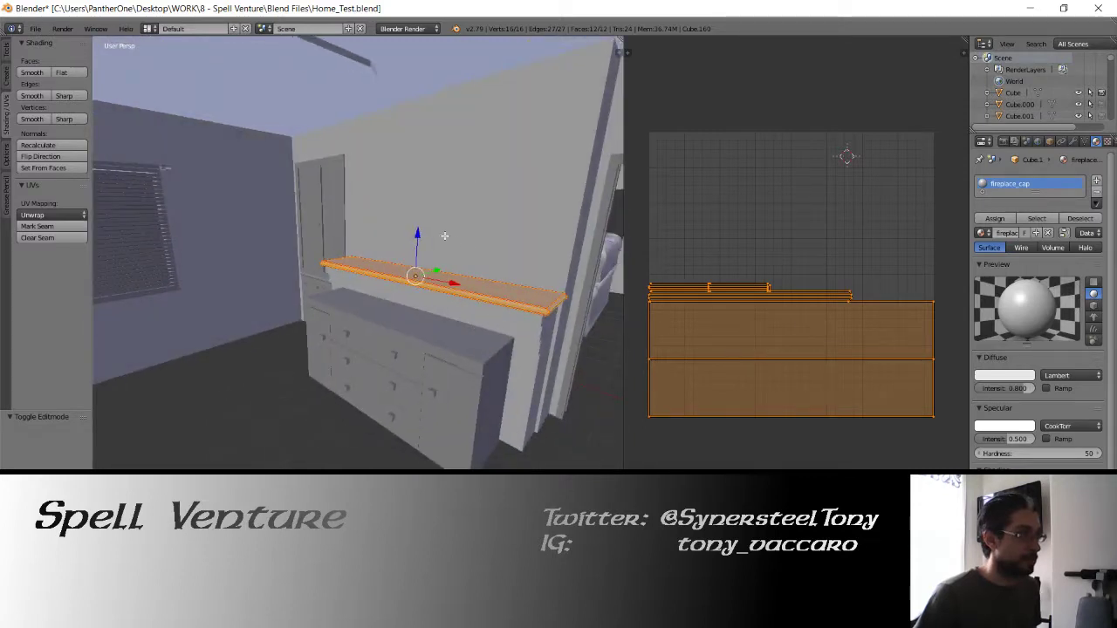
# Examine the separated desktop slab's UV layout for comparison and save the file.
pyautogui.moveTo(444, 236); pyautogui.dragTo(349, 259, button='middle')
pyautogui.keyDown('shift'); pyautogui.moveTo(339, 167); pyautogui.dragTo(386, 318, button='middle'); pyautogui.keyUp('shift')
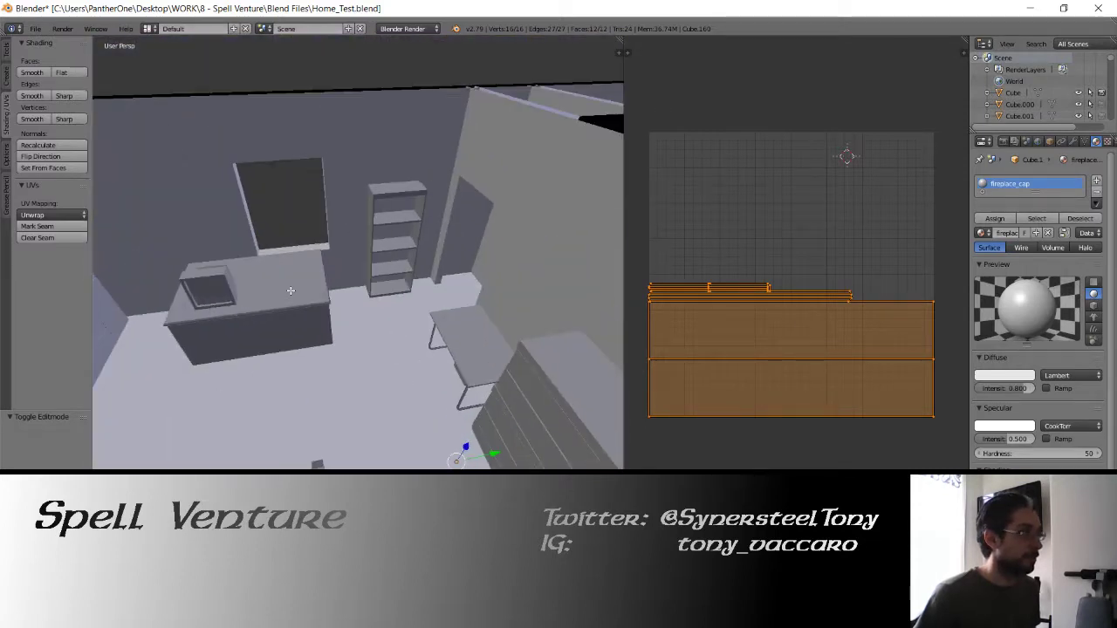
pyautogui.press('Tab')
pyautogui.rightClick(290, 290)
pyautogui.press('Tab')
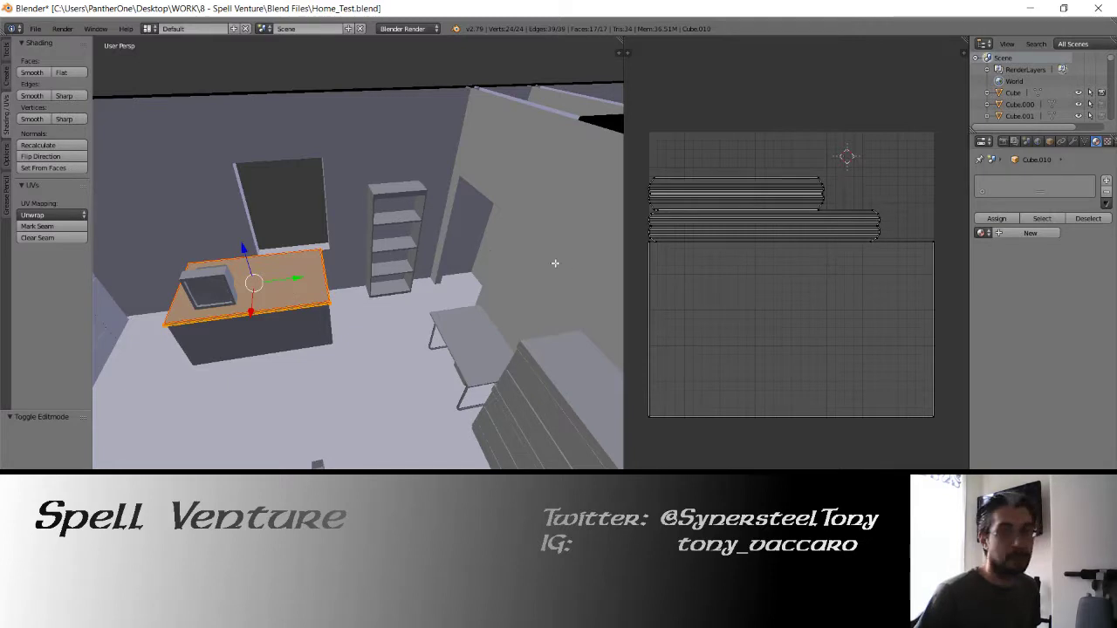
pyautogui.press('Tab')
pyautogui.hotkey('ctrl', 's')
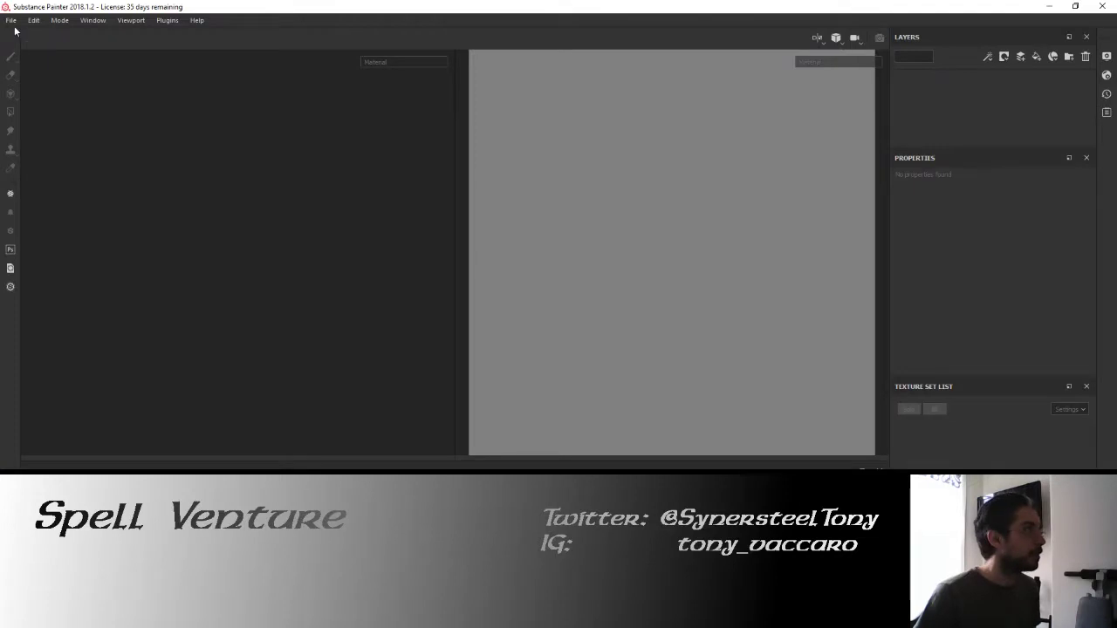
# Create a new Substance Painter project from the wall_in_brother mesh with the Unity 5 template, OpenGL normals and 2048 resolution.
pyautogui.click(12, 20)
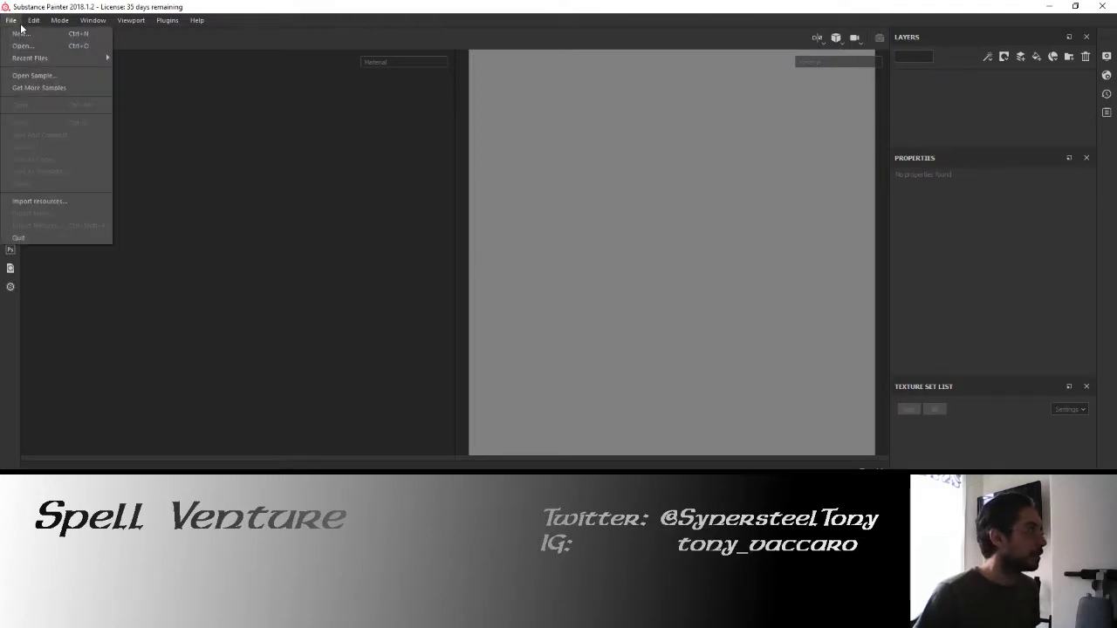
pyautogui.click(20, 33)
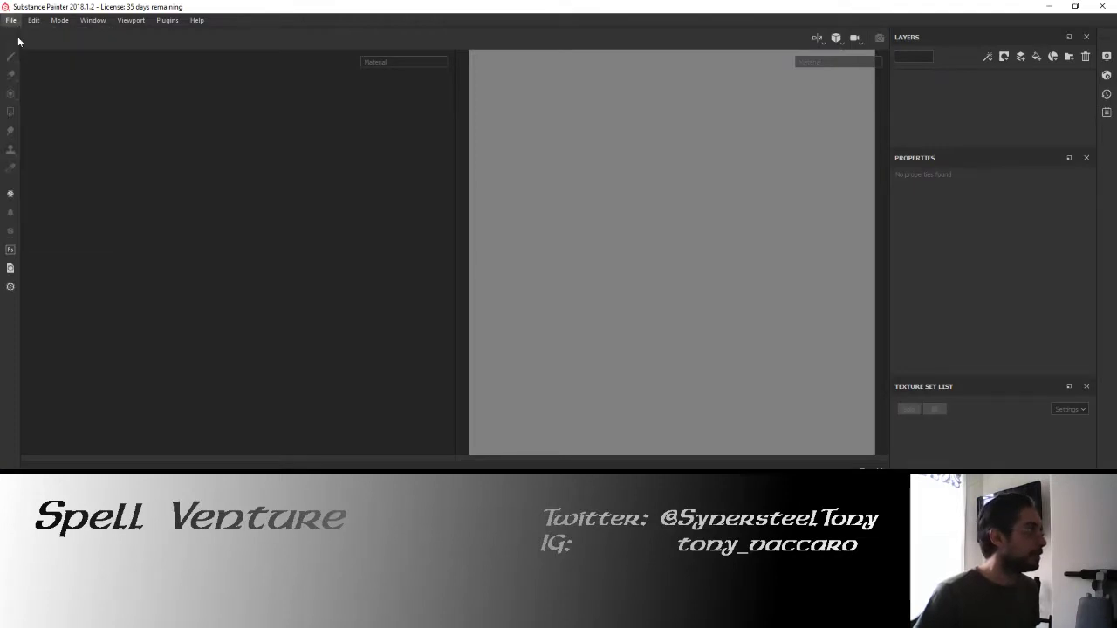
pyautogui.click(663, 190)
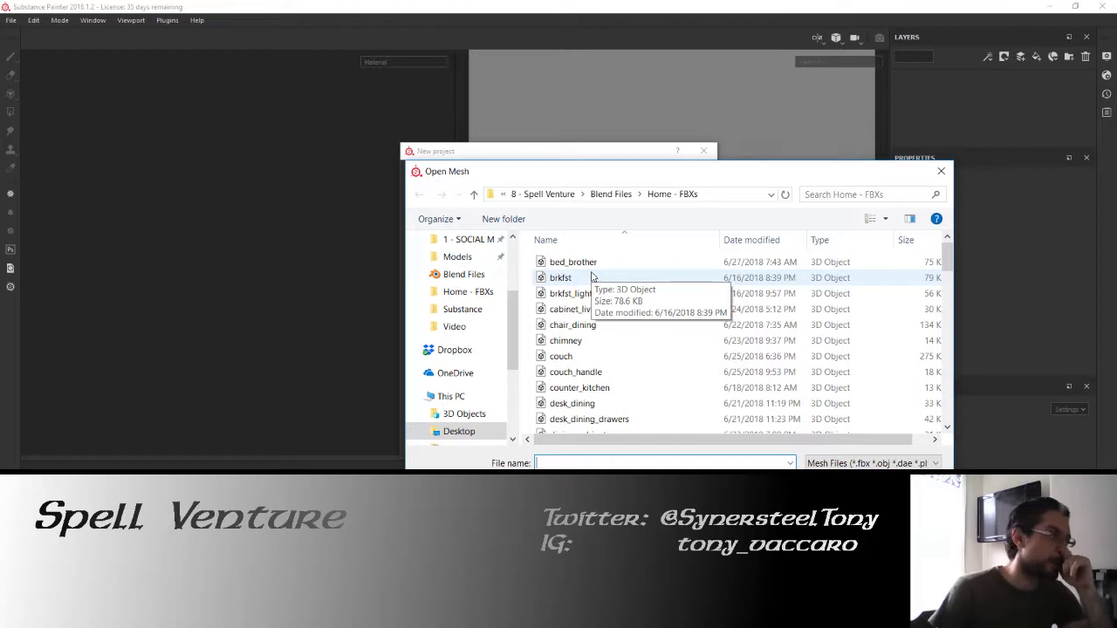
pyautogui.scroll(-5, 592, 276)
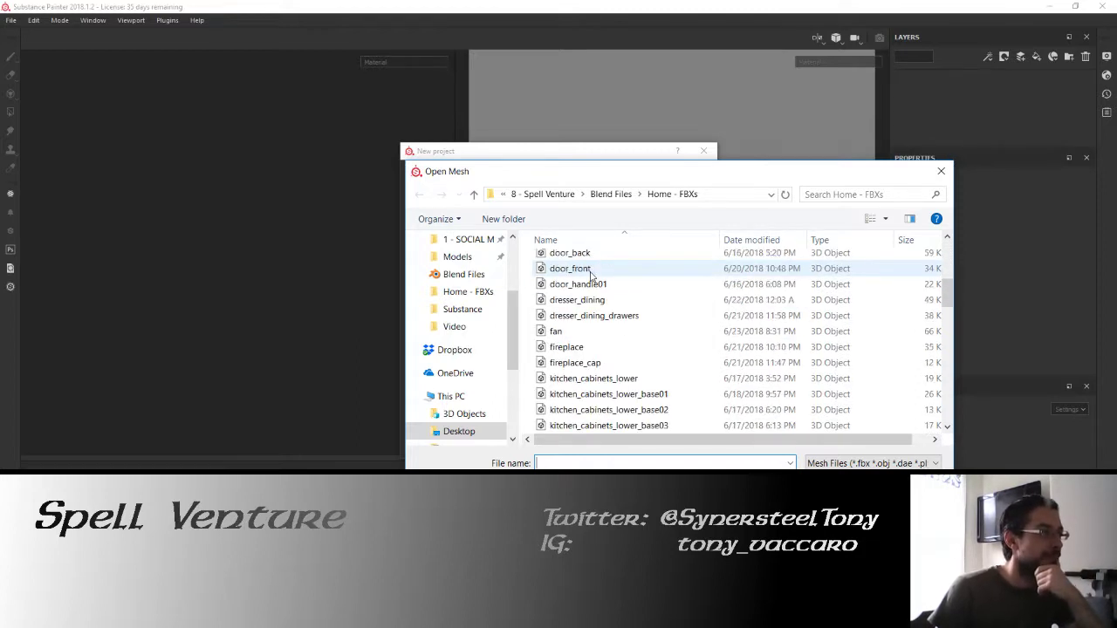
pyautogui.scroll(-1, 591, 276)
pyautogui.scroll(-1, 591, 276)
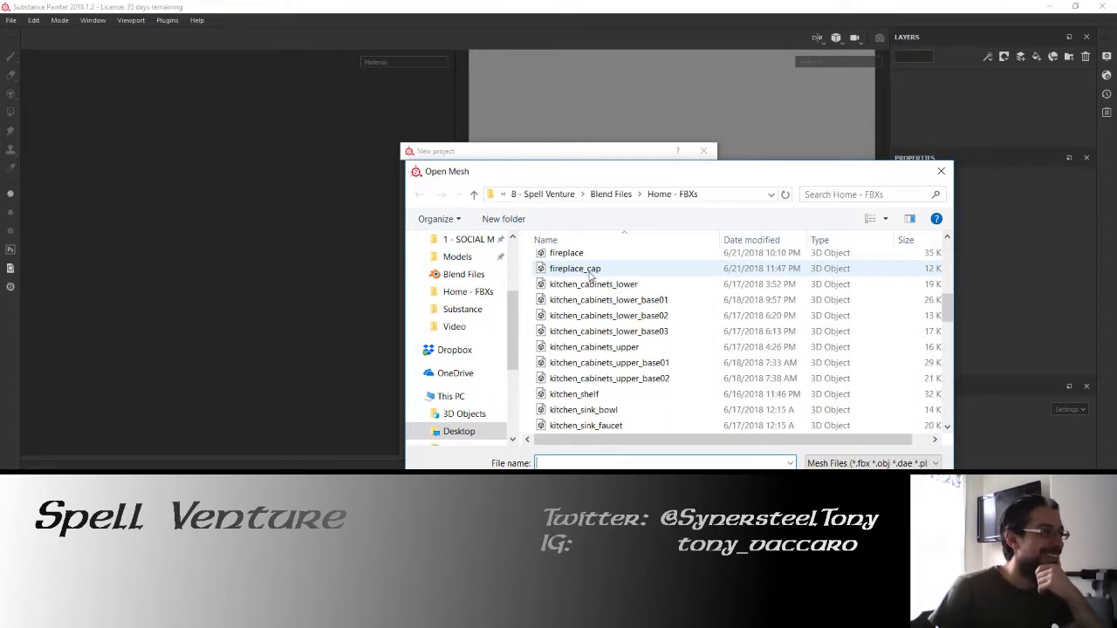
pyautogui.scroll(4, 591, 276)
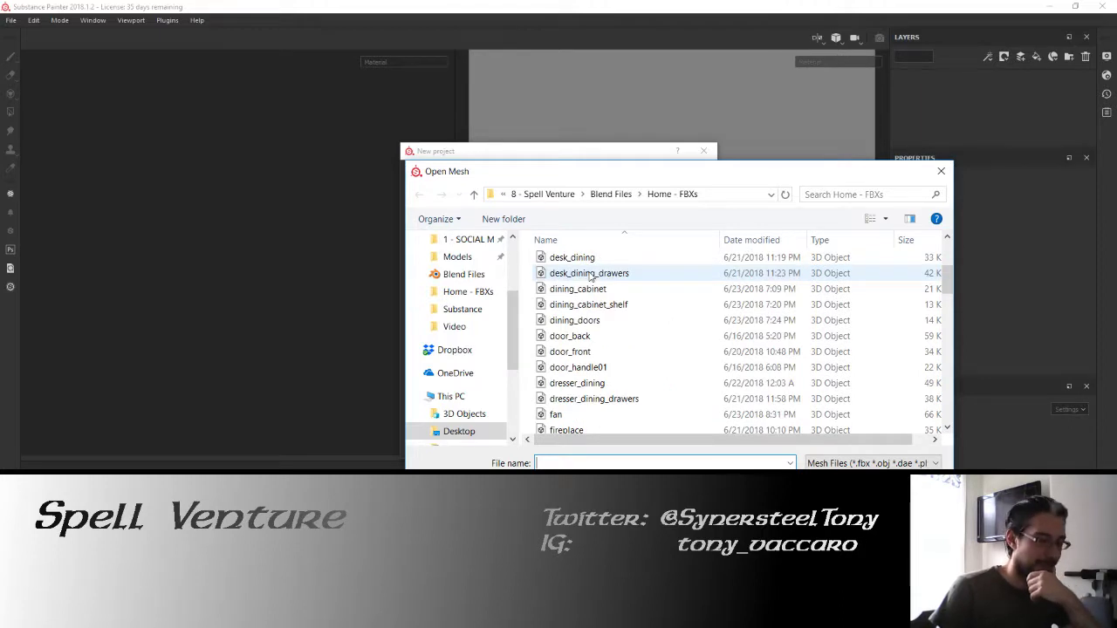
pyautogui.scroll(-15, 591, 275)
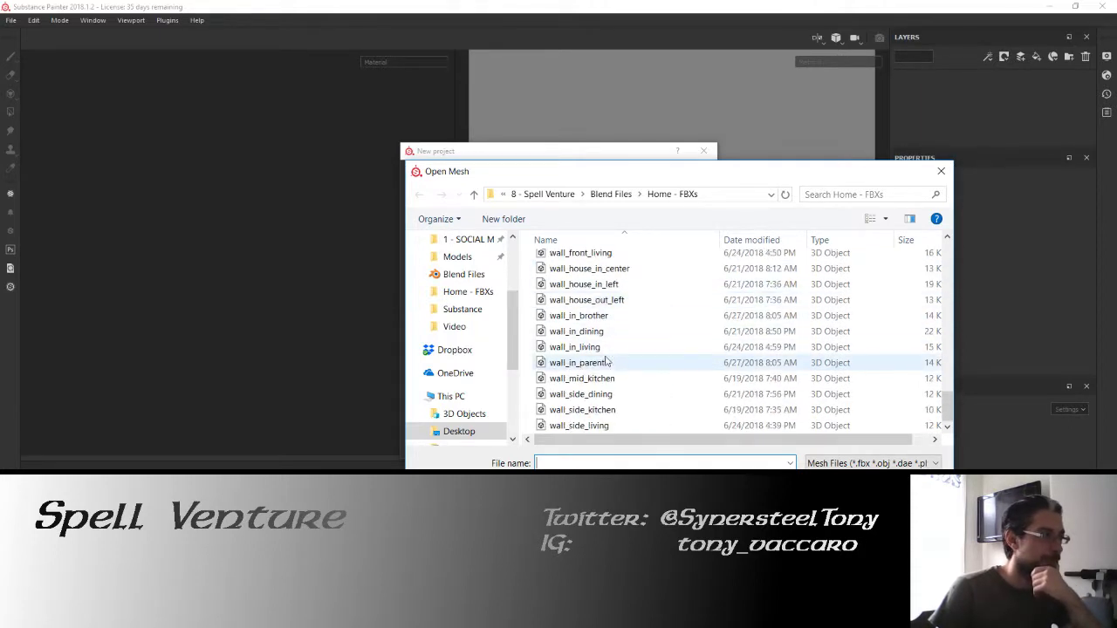
pyautogui.click(607, 364)
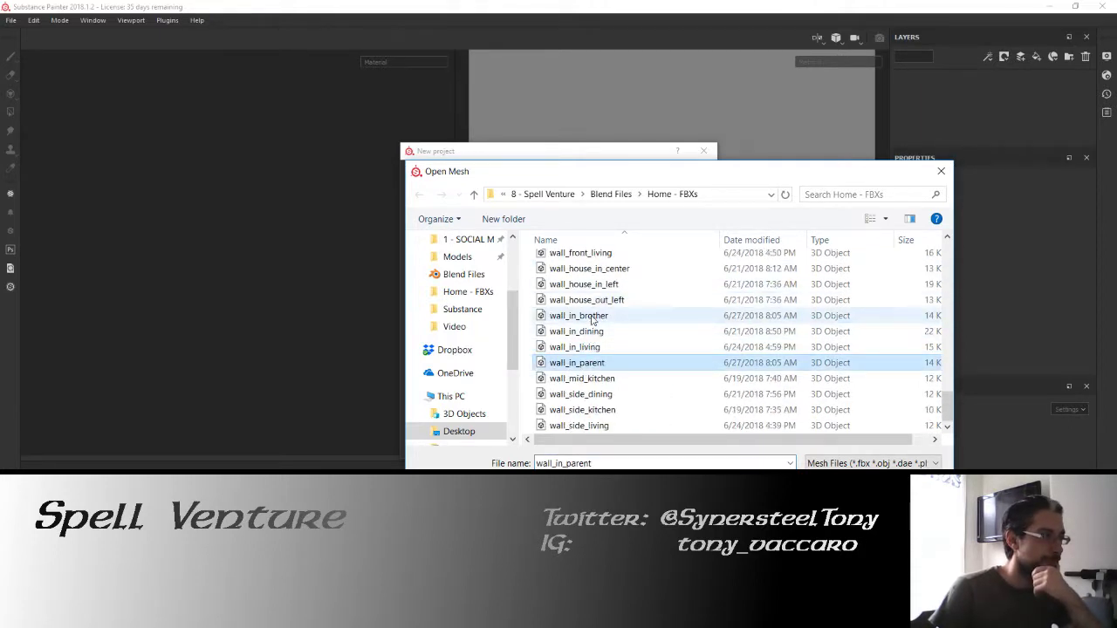
pyautogui.click(580, 316)
pyautogui.click(840, 487)
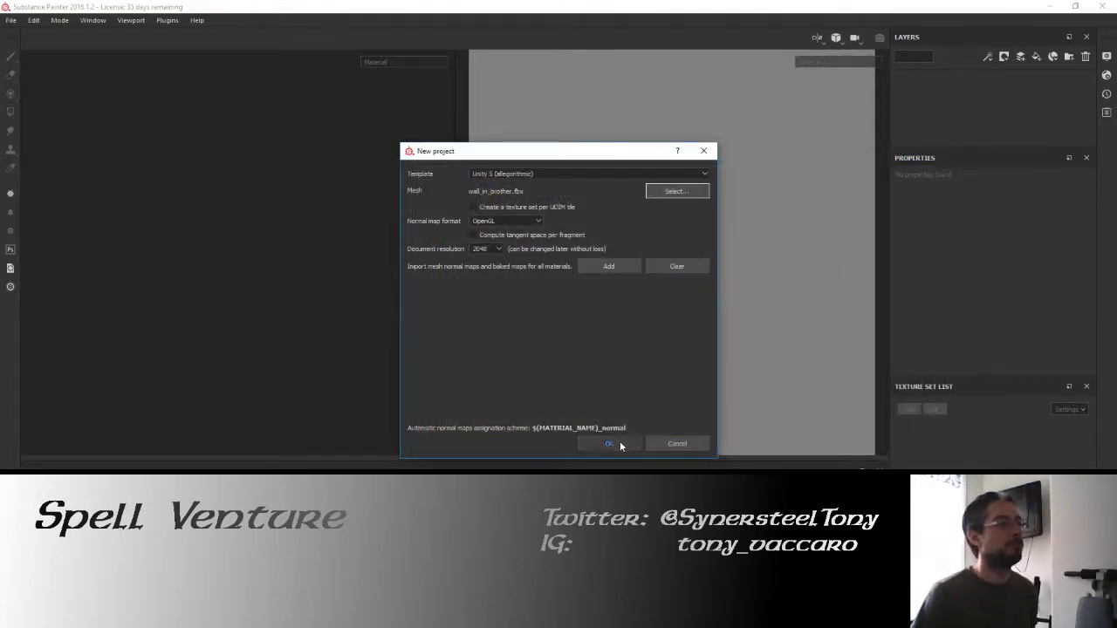
pyautogui.click(610, 444)
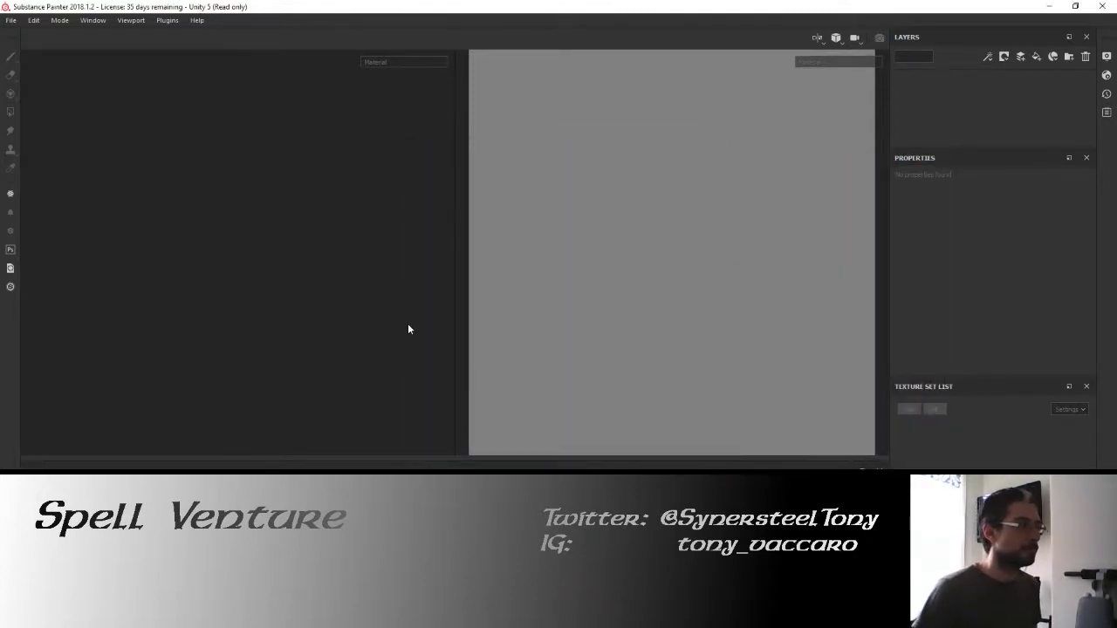
# Save the project as wall_in_brother in the Substance folder.
pyautogui.hotkey('ctrl', 's')
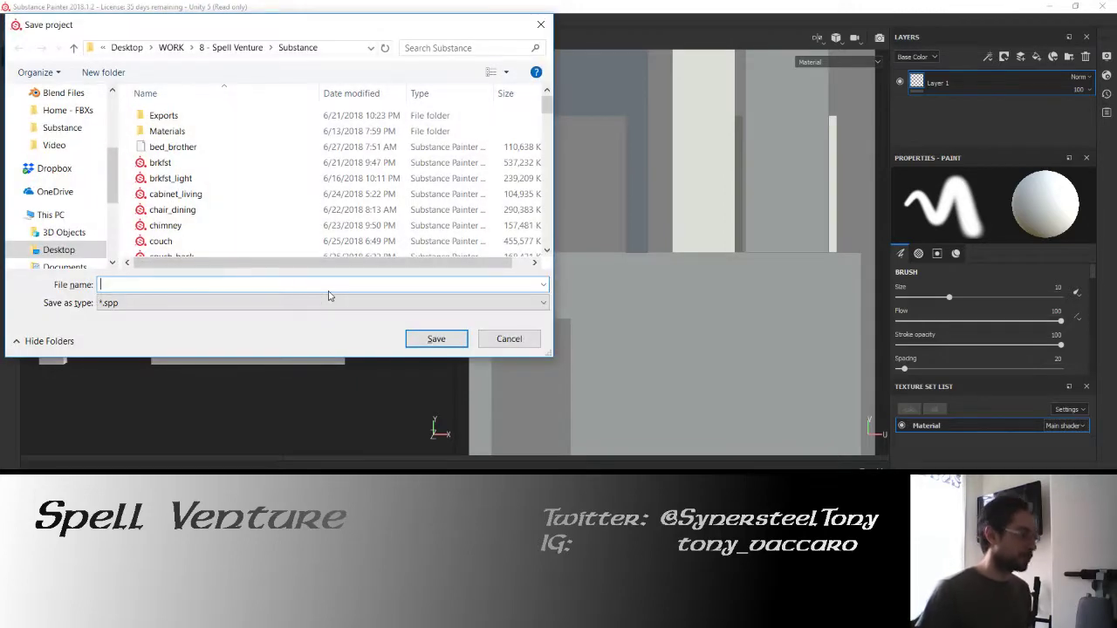
pyautogui.write('wall_in_br')
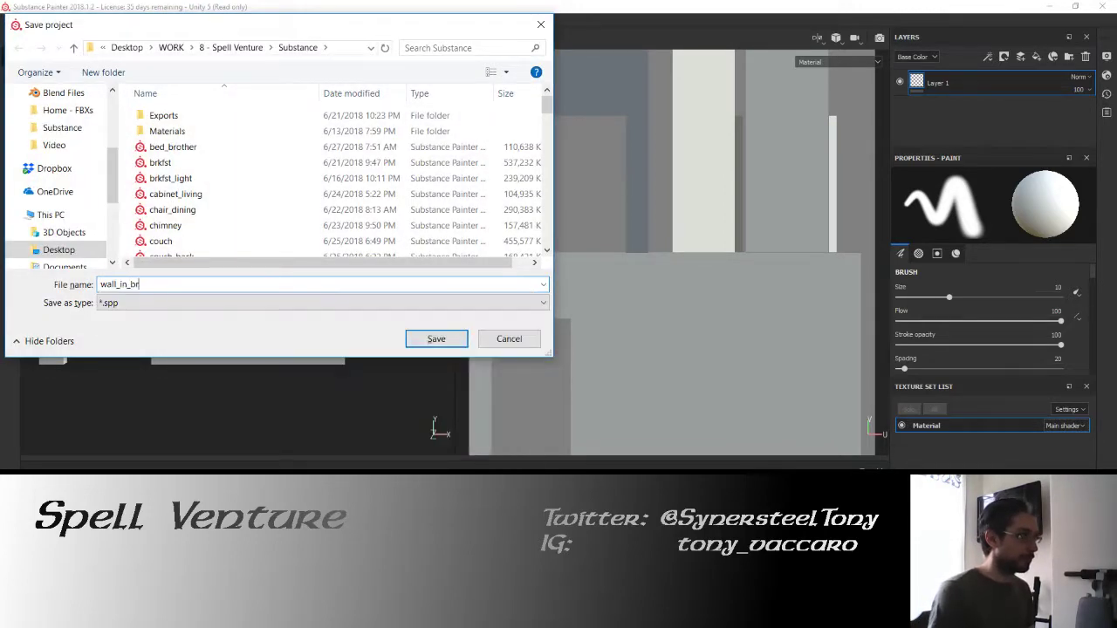
pyautogui.write('other')
pyautogui.press('Return')
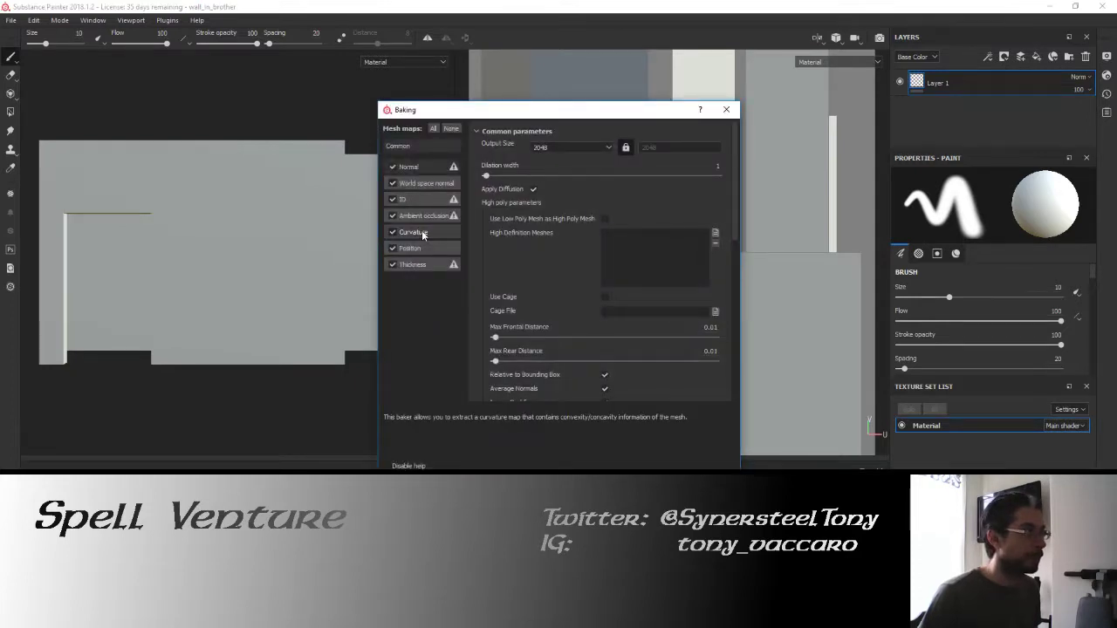
# Change the curvature baker's algorithm from Per Pixel and bake all mesh maps at 2048.
pyautogui.click(421, 231)
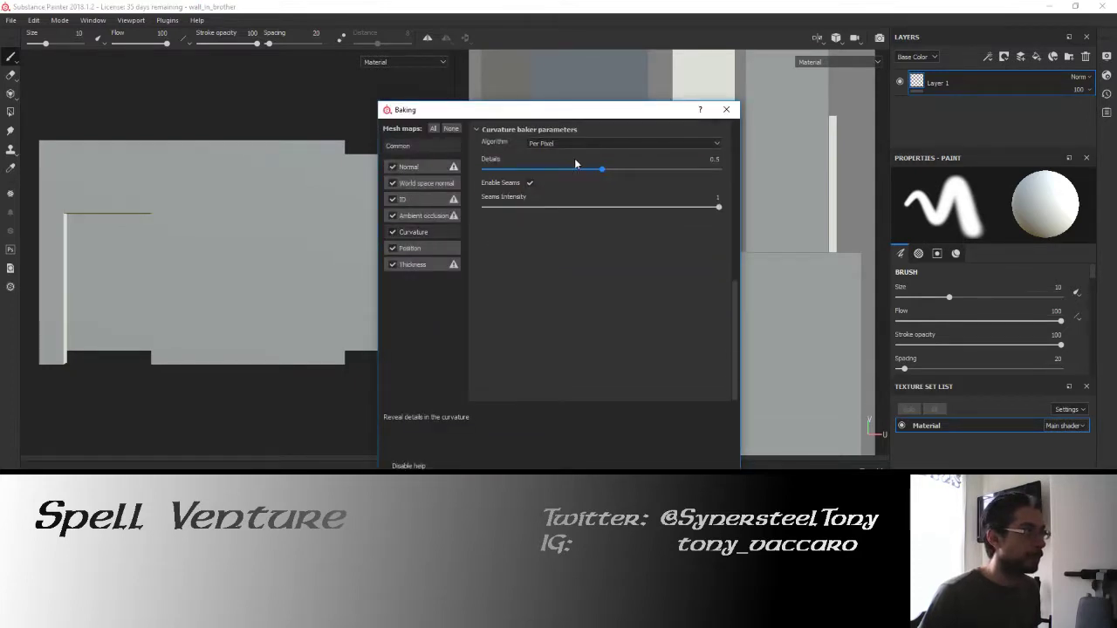
pyautogui.click(661, 144)
pyautogui.click(661, 161)
pyautogui.click(668, 455)
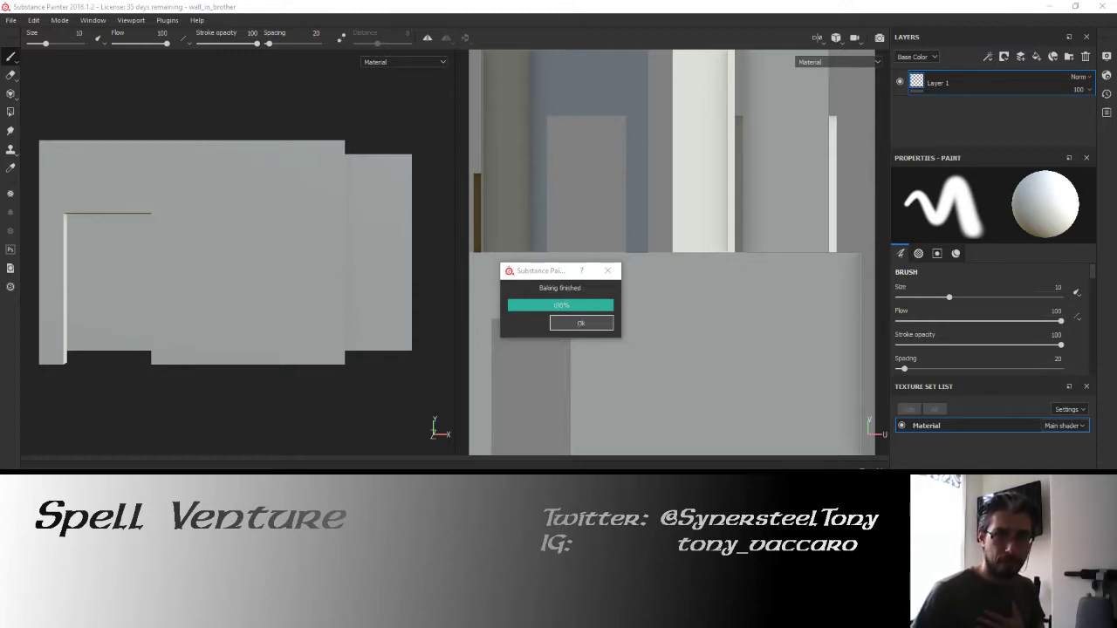
pyautogui.press('Return')
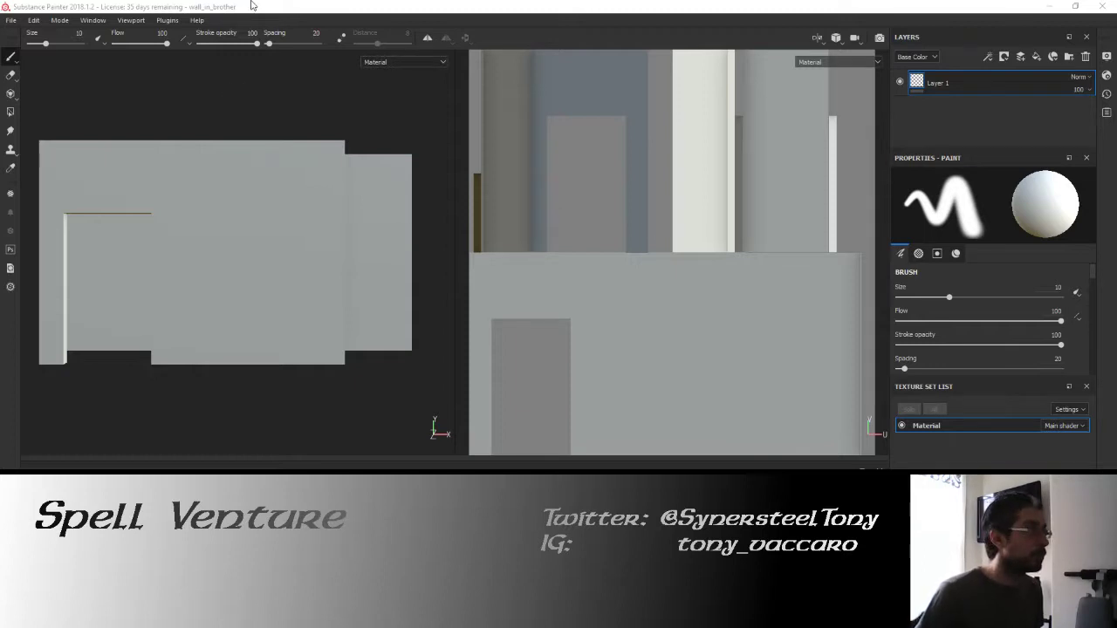
# Apply the Wood American Cherry material to the wall as a fill layer and delete the empty Layer 1.
pyautogui.keyDown('alt'); pyautogui.moveTo(274, 185); pyautogui.dragTo(350, 315); pyautogui.keyUp('alt')
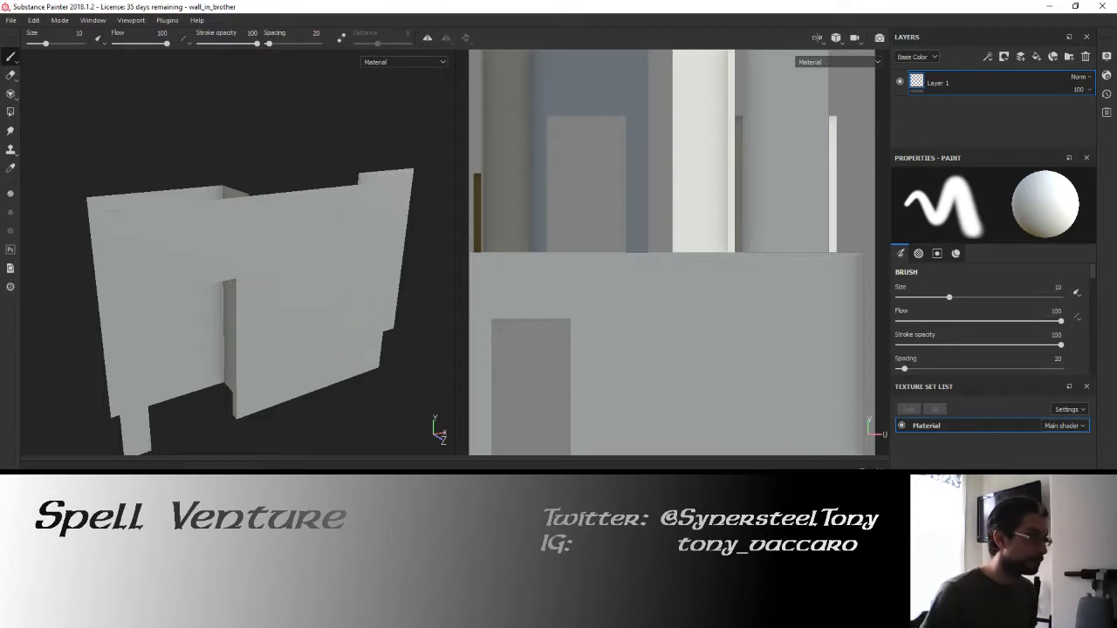
pyautogui.moveTo(288, 541); pyautogui.dragTo(320, 326)
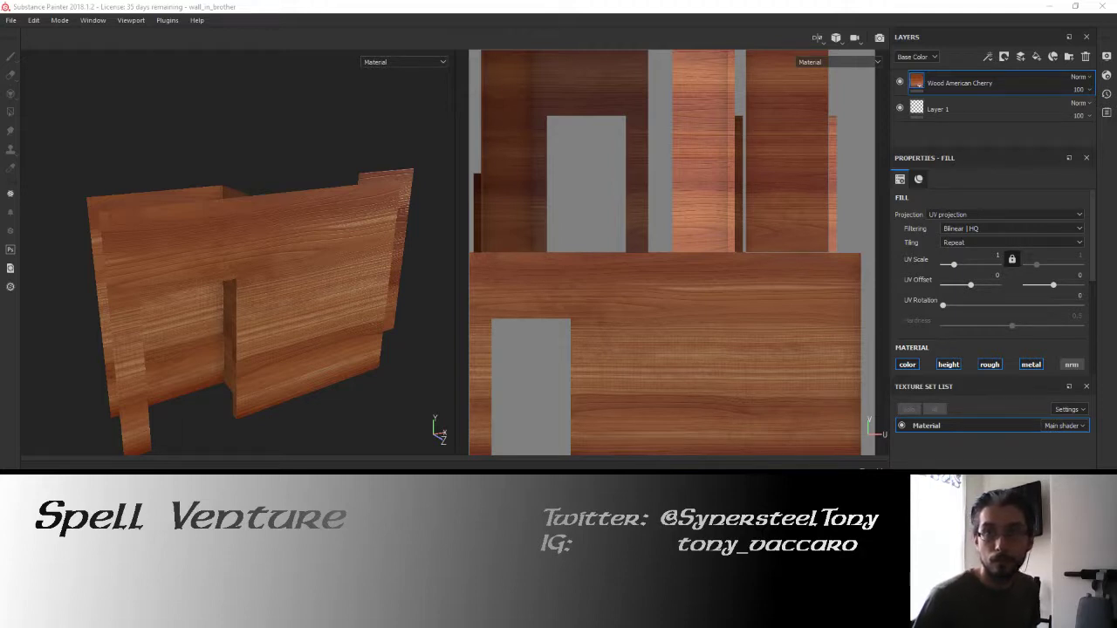
pyautogui.click(279, 308)
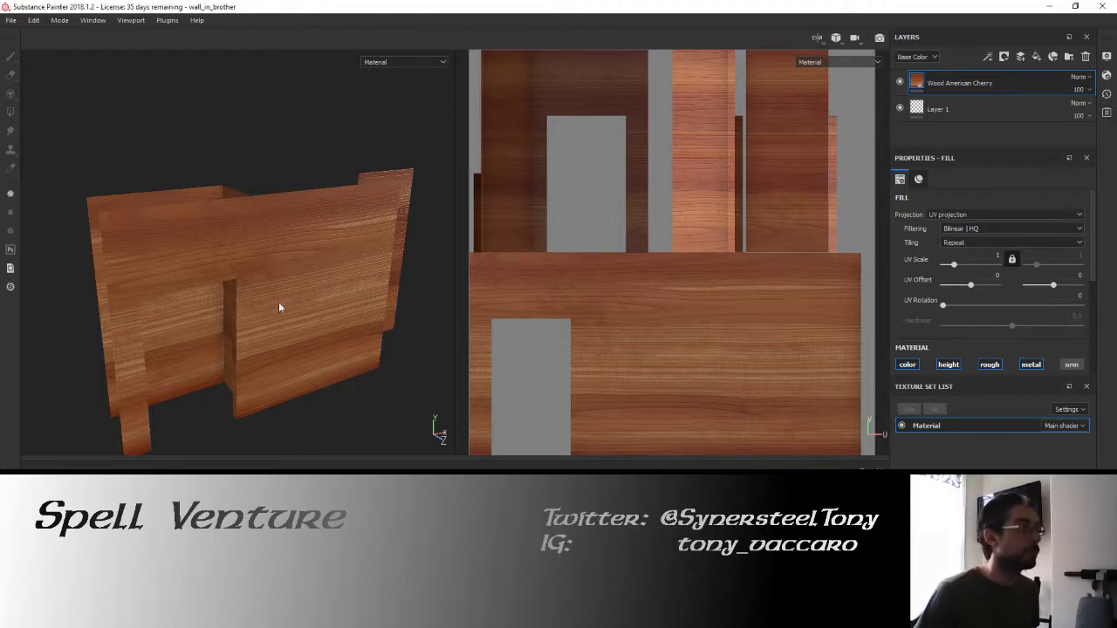
pyautogui.keyDown('alt'); pyautogui.moveTo(282, 320); pyautogui.dragTo(297, 249); pyautogui.keyUp('alt')
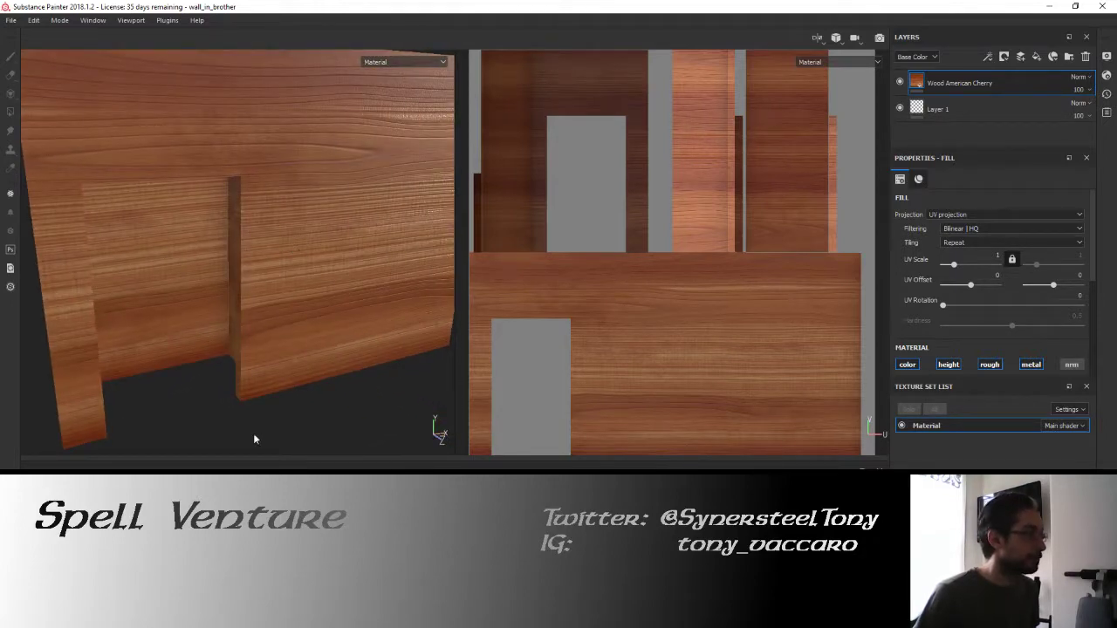
pyautogui.click(923, 109)
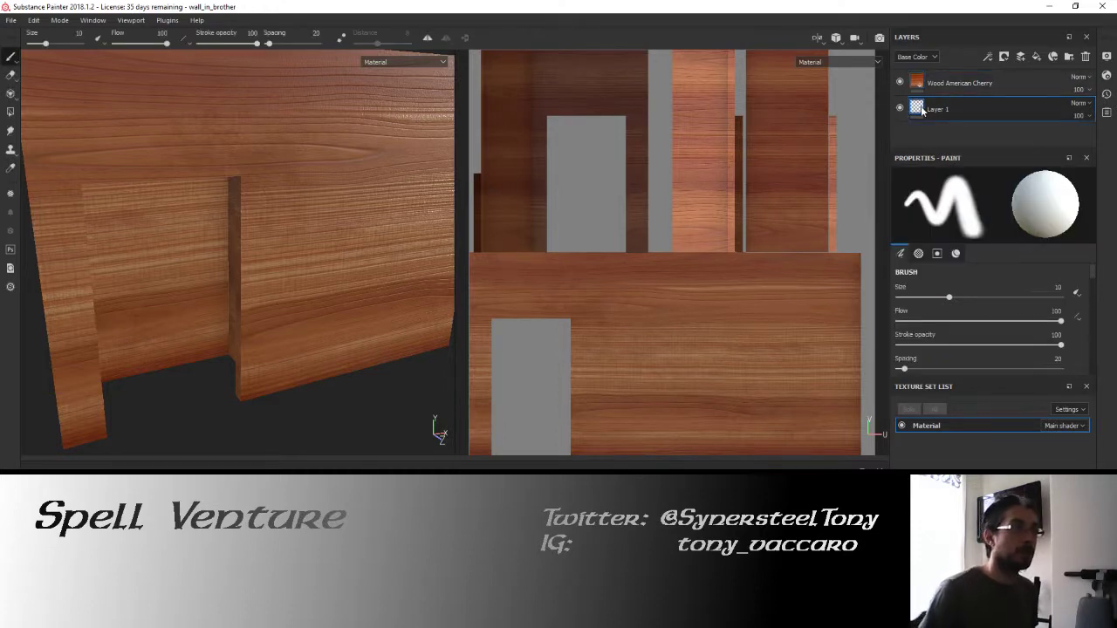
pyautogui.press('Delete')
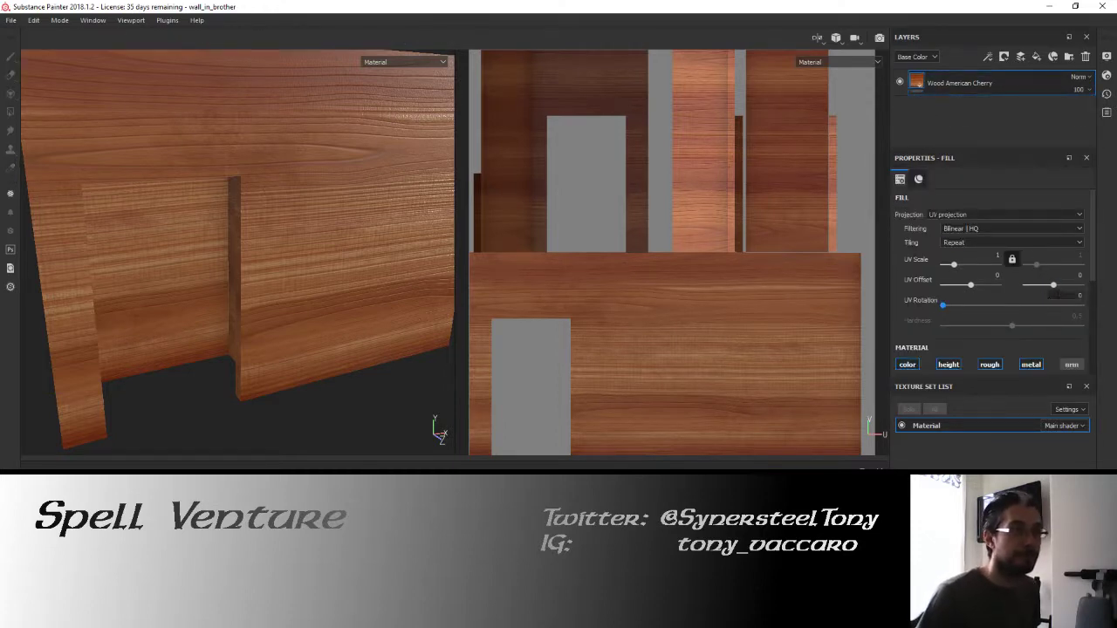
# Set the Wood American Cherry fill's UV rotation to 90 and its UV scale to 3.5.
pyautogui.click(1063, 296)
pyautogui.write('90')
pyautogui.press('Return')
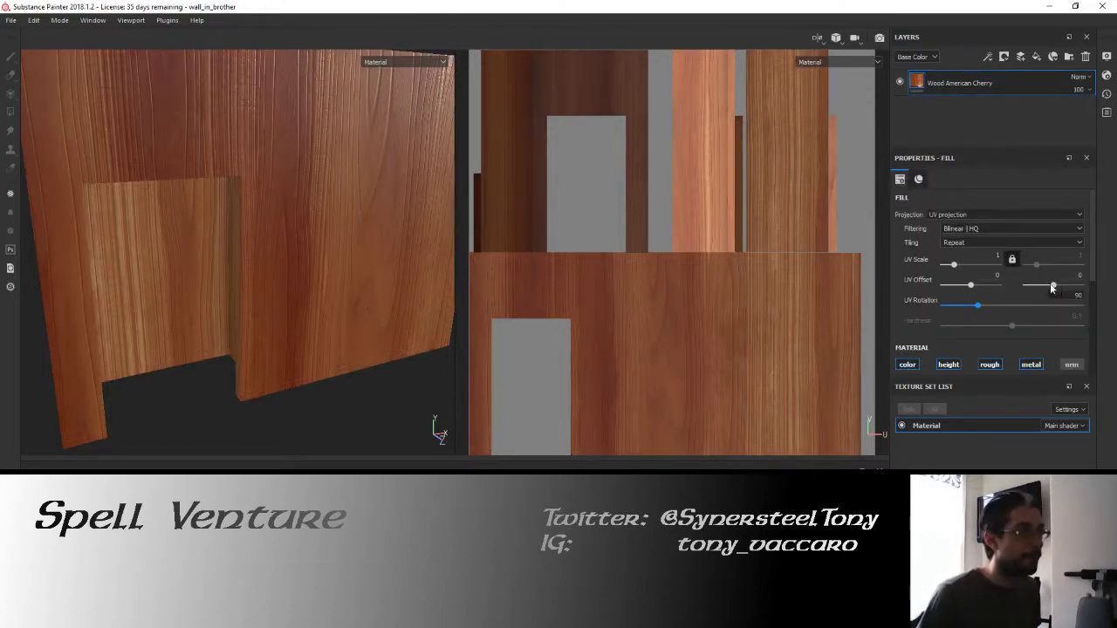
pyautogui.click(997, 255)
pyautogui.write('1.')
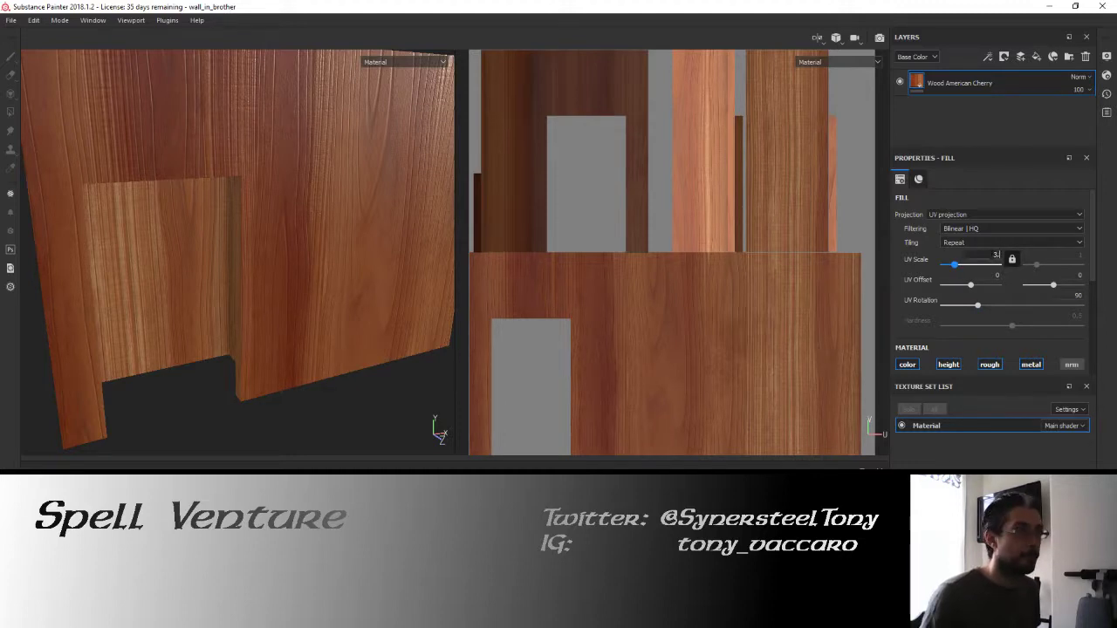
pyautogui.write('5')
pyautogui.press('Return')
pyautogui.moveTo(270, 209)
pyautogui.keyDown('alt'); pyautogui.mouseDown()
pyautogui.moveTo(232, 174)
pyautogui.moveTo(200, 170)
pyautogui.moveTo(189, 237)
pyautogui.moveTo(299, 219)
pyautogui.moveTo(279, 245)
pyautogui.moveTo(282, 219)
pyautogui.moveTo(274, 227)
pyautogui.mouseUp(); pyautogui.keyUp('alt')
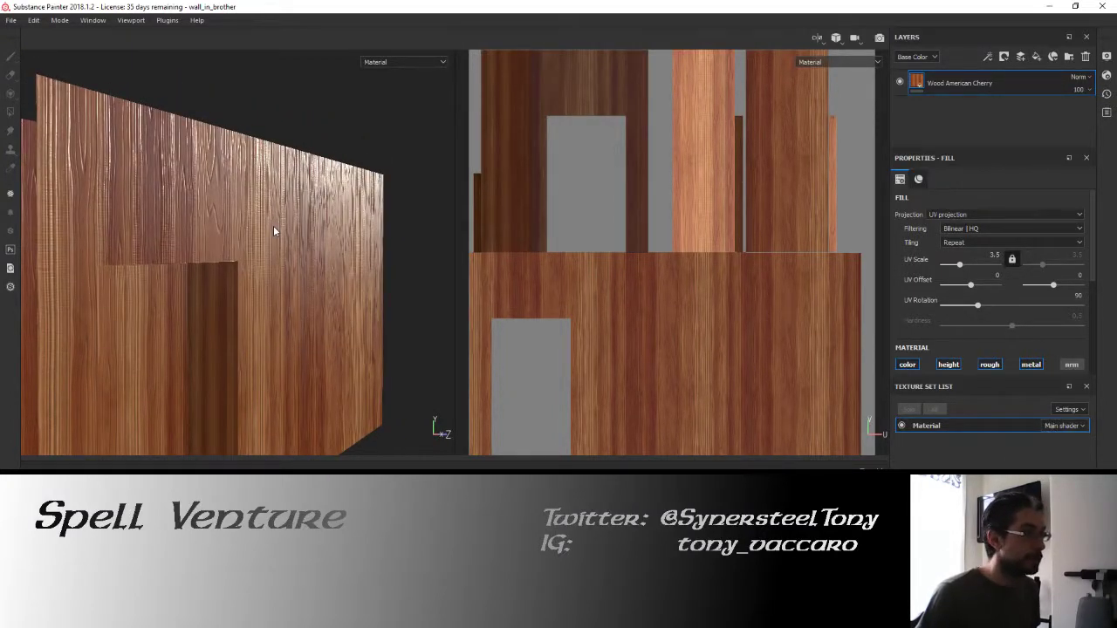
# Duplicate the Wood American Cherry layer and give the copy a white mask with a Metal Edge Wear generator.
pyautogui.rightClick(921, 84)
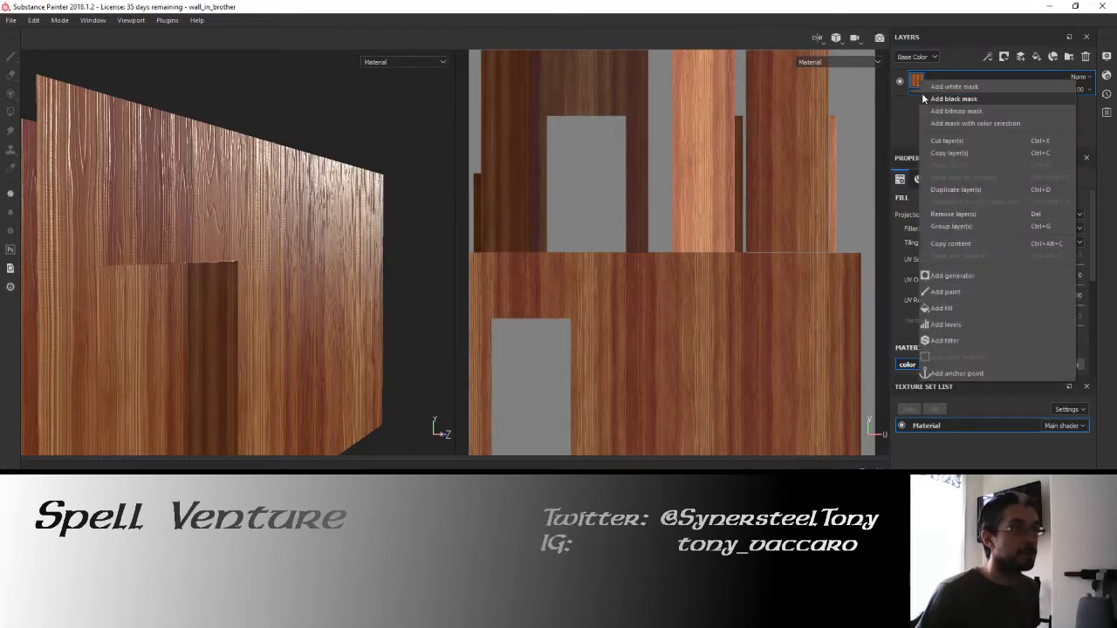
pyautogui.click(940, 190)
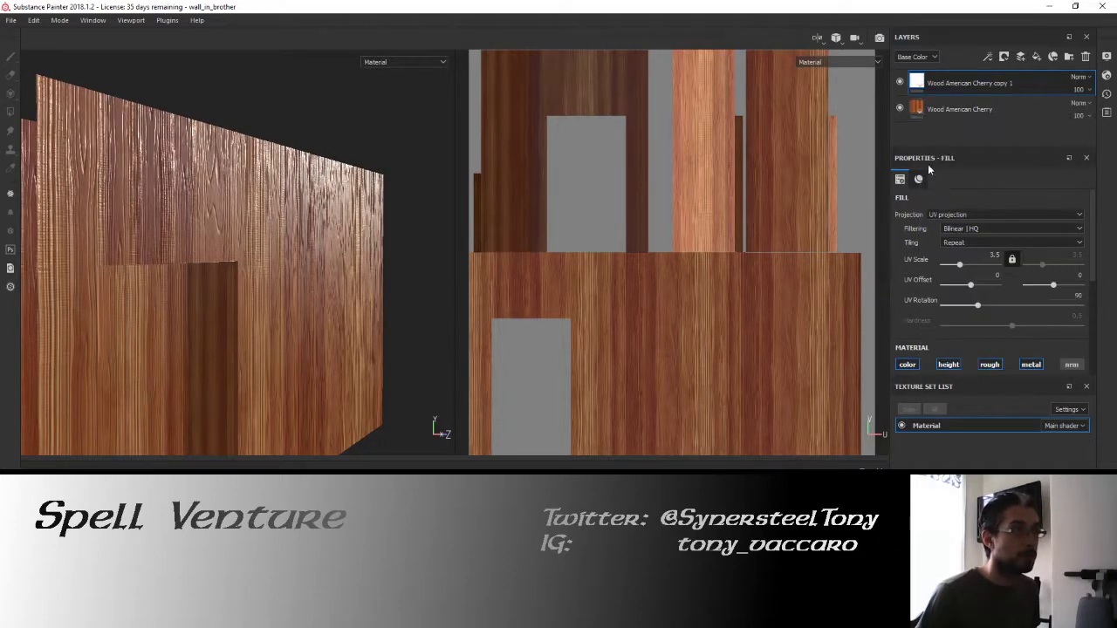
pyautogui.rightClick(917, 83)
pyautogui.click(988, 94)
pyautogui.rightClick(940, 81)
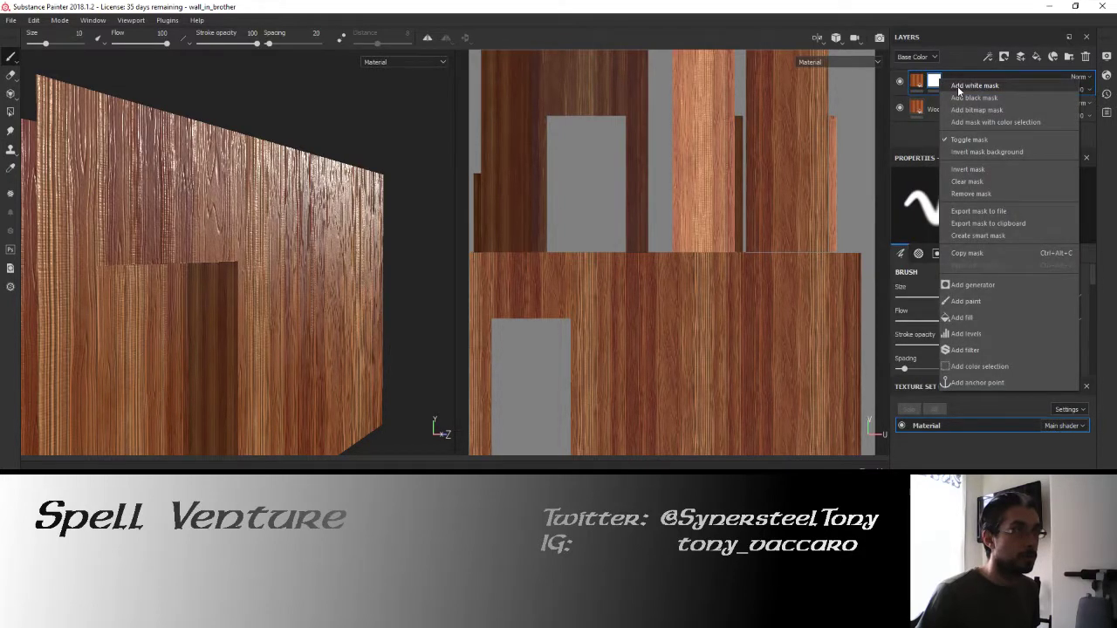
pyautogui.click(960, 284)
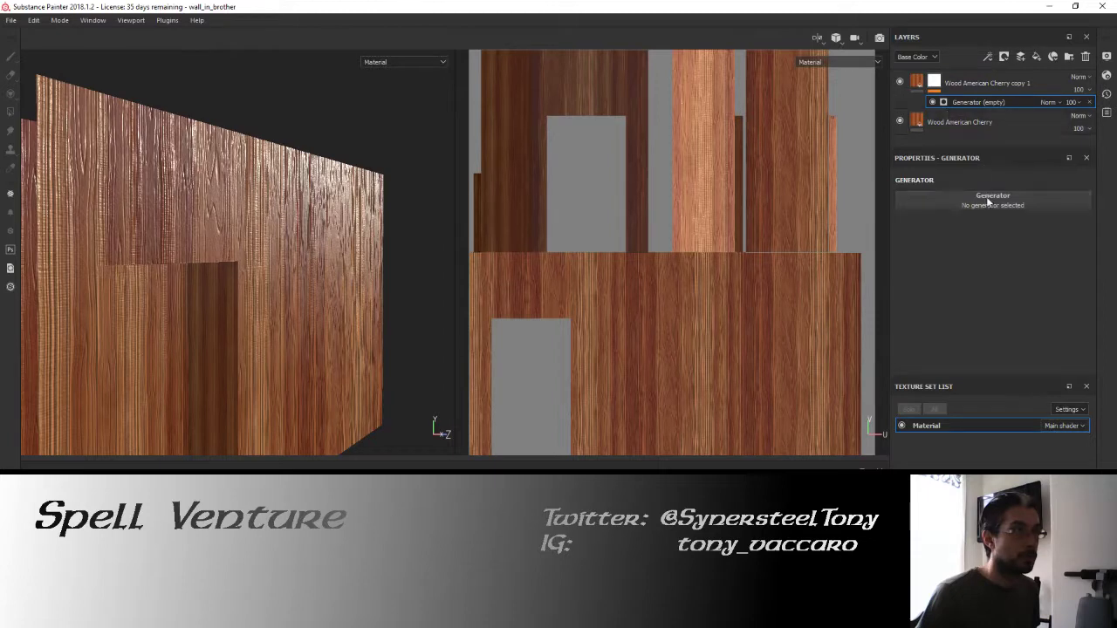
pyautogui.click(989, 198)
pyautogui.click(1091, 269)
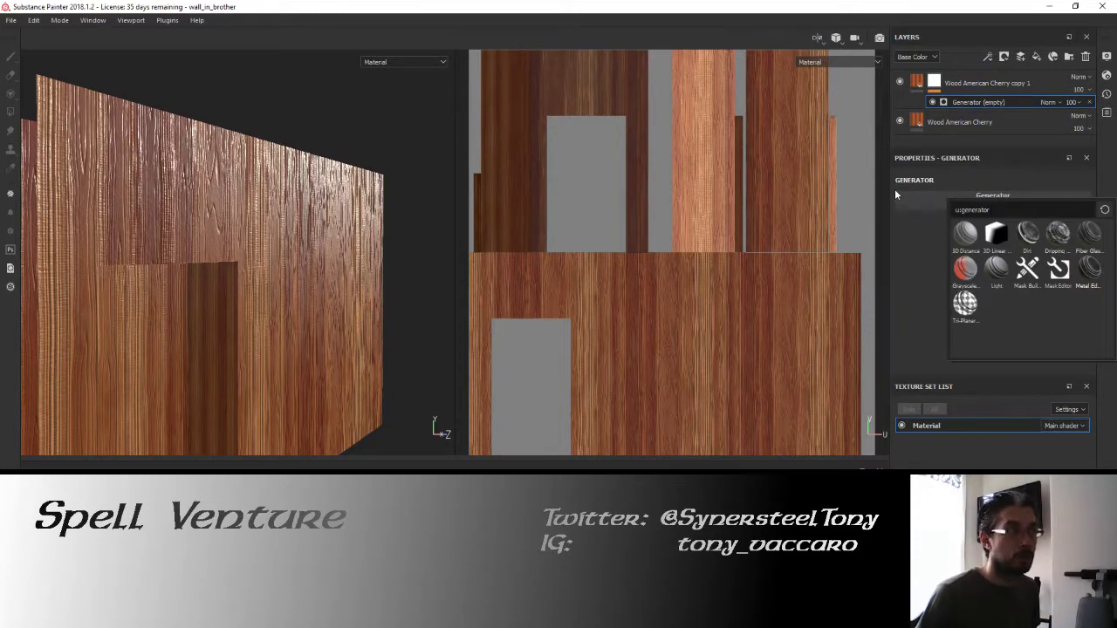
# Set the Wood Roughness of the original Wood American Cherry layer to 1.
pyautogui.click(918, 127)
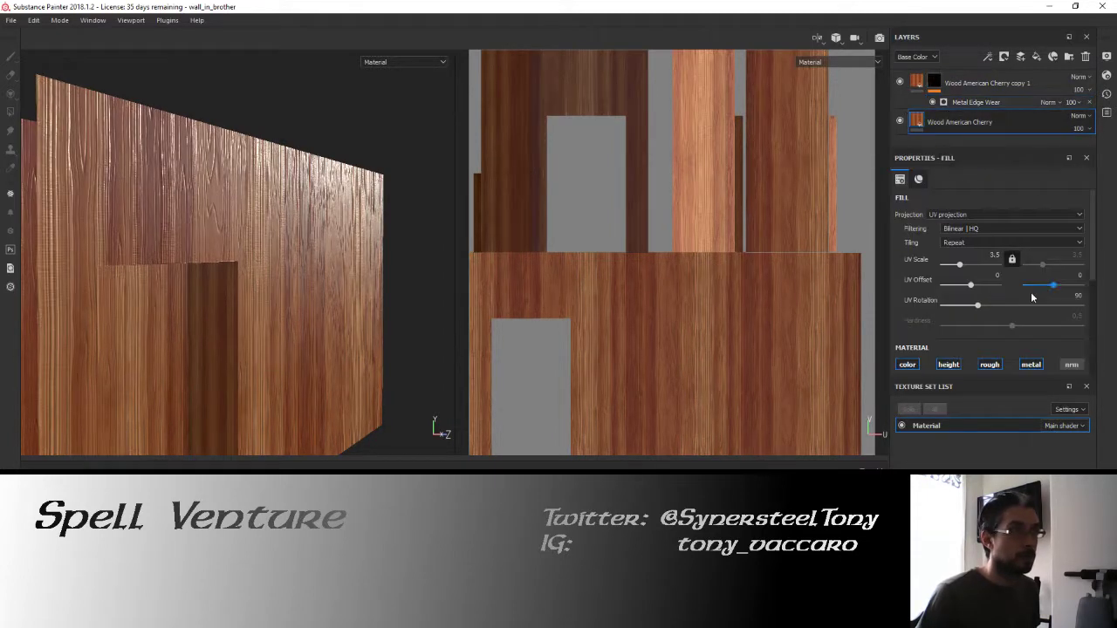
pyautogui.scroll(-3, 1036, 296)
pyautogui.moveTo(1003, 341); pyautogui.dragTo(1075, 341)
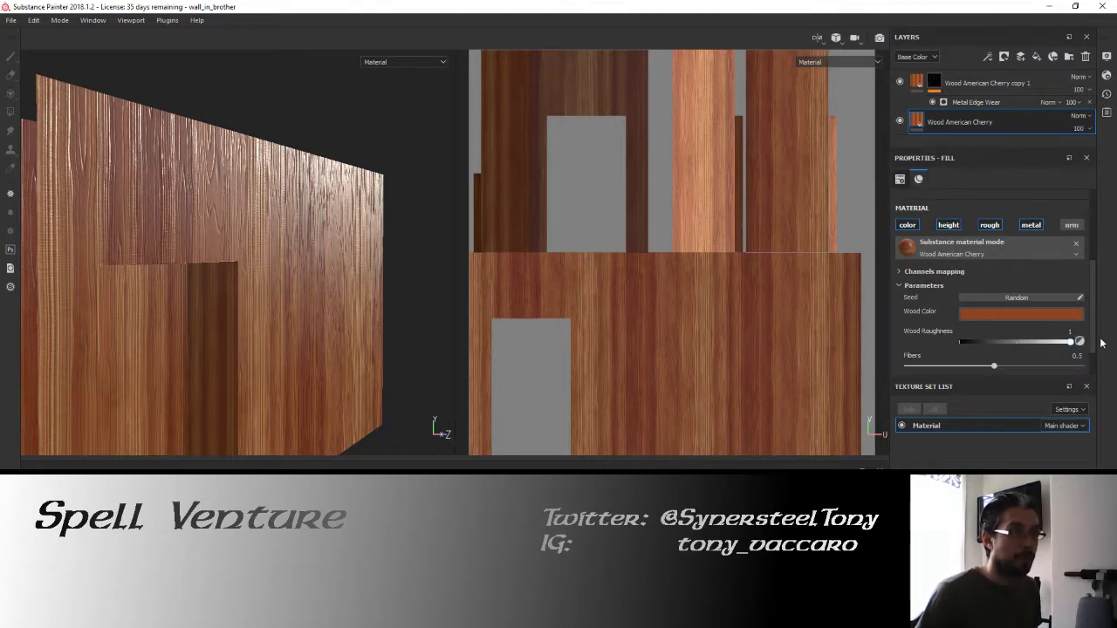
pyautogui.scroll(5, 312, 198)
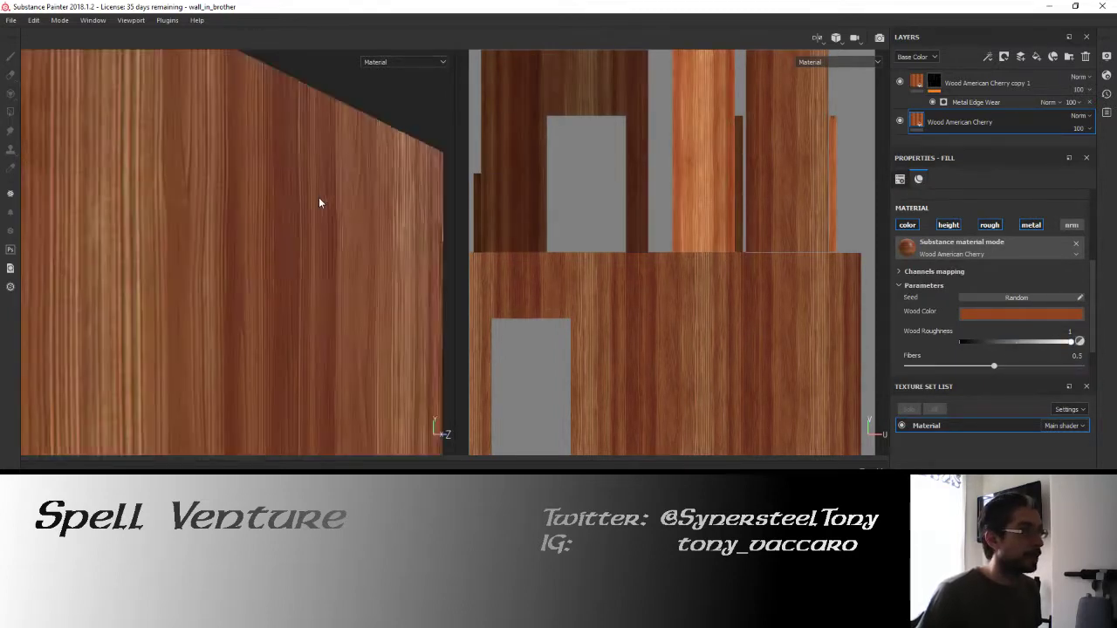
pyautogui.scroll(2, 304, 197)
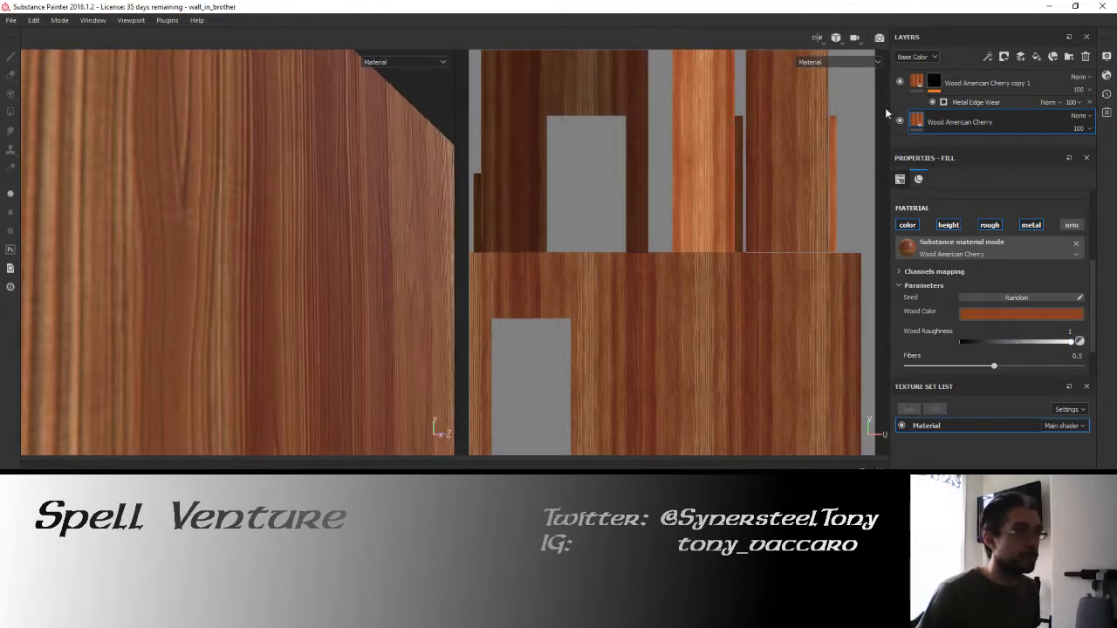
# Set the Metal Edge Wear generator's Wear Level to 0.96, trying Invert on and switching it back off.
pyautogui.click(968, 102)
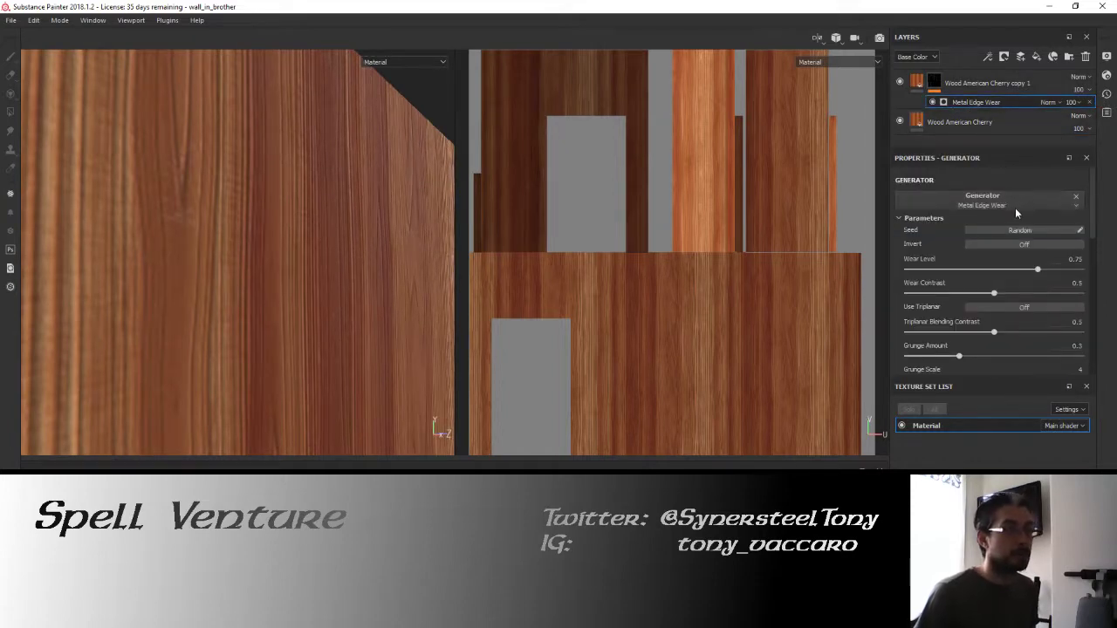
pyautogui.click(1027, 245)
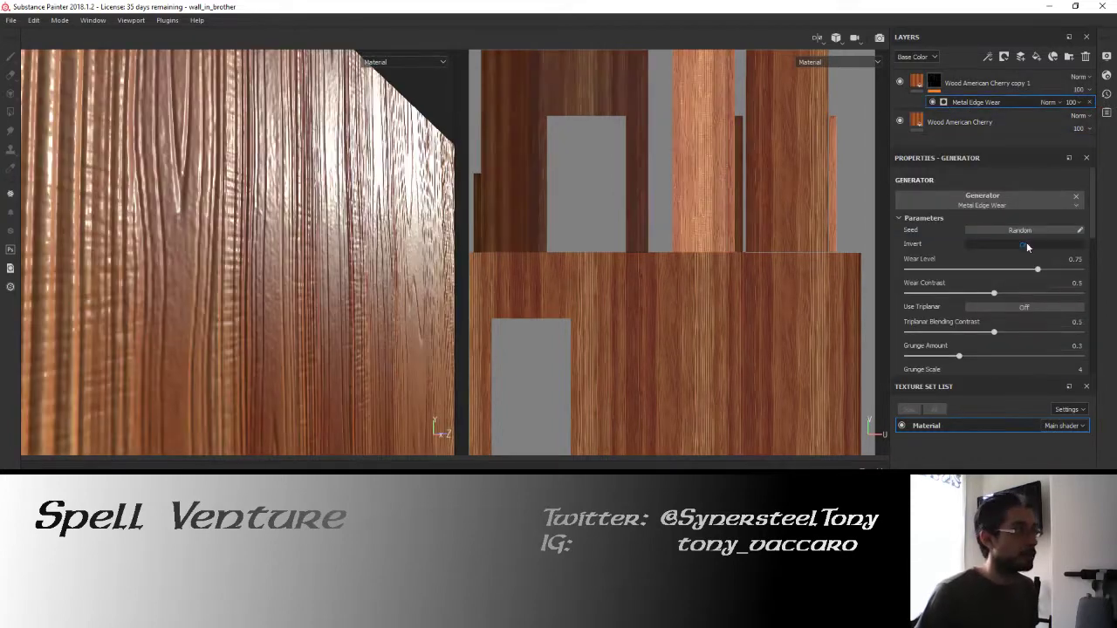
pyautogui.click(1068, 260)
pyautogui.write('.9')
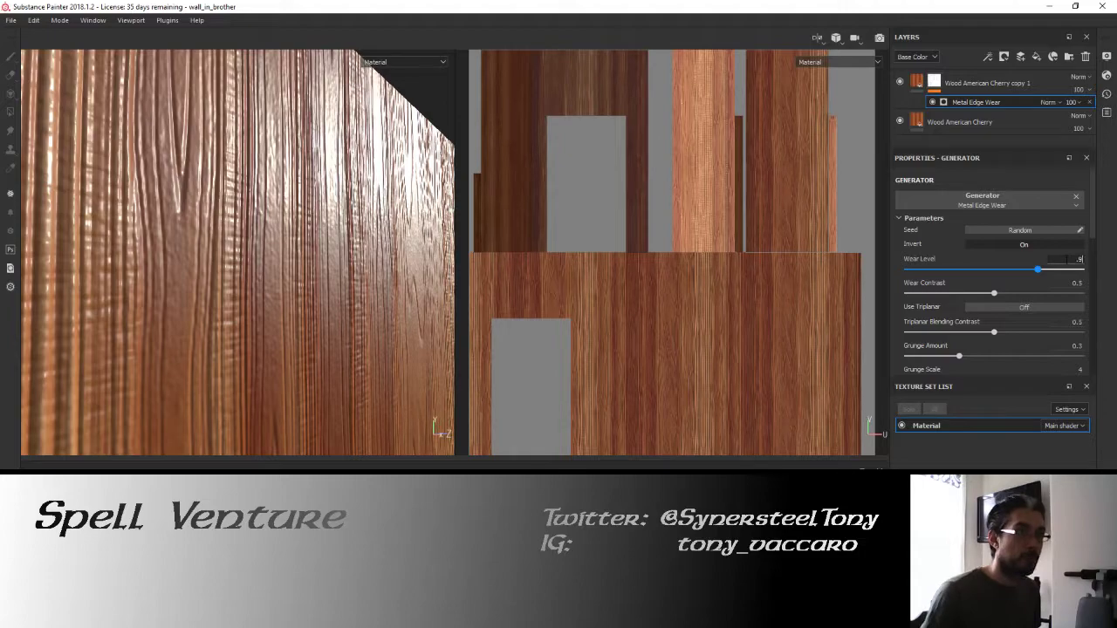
pyautogui.write('6')
pyautogui.press('Return')
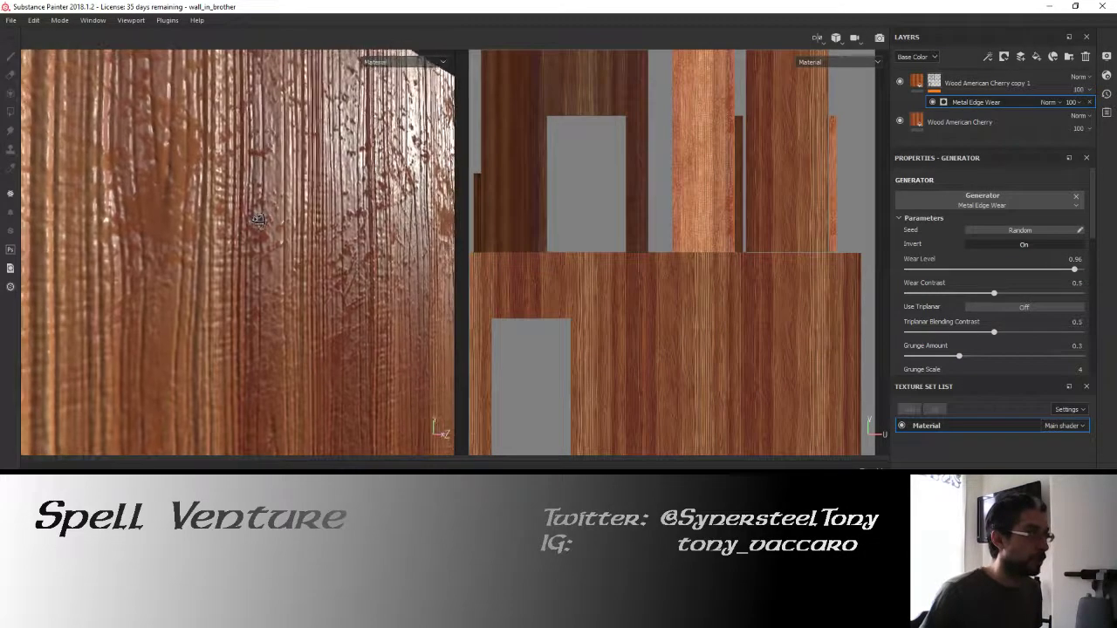
pyautogui.keyDown('alt'); pyautogui.moveTo(258, 219); pyautogui.dragTo(298, 234); pyautogui.keyUp('alt')
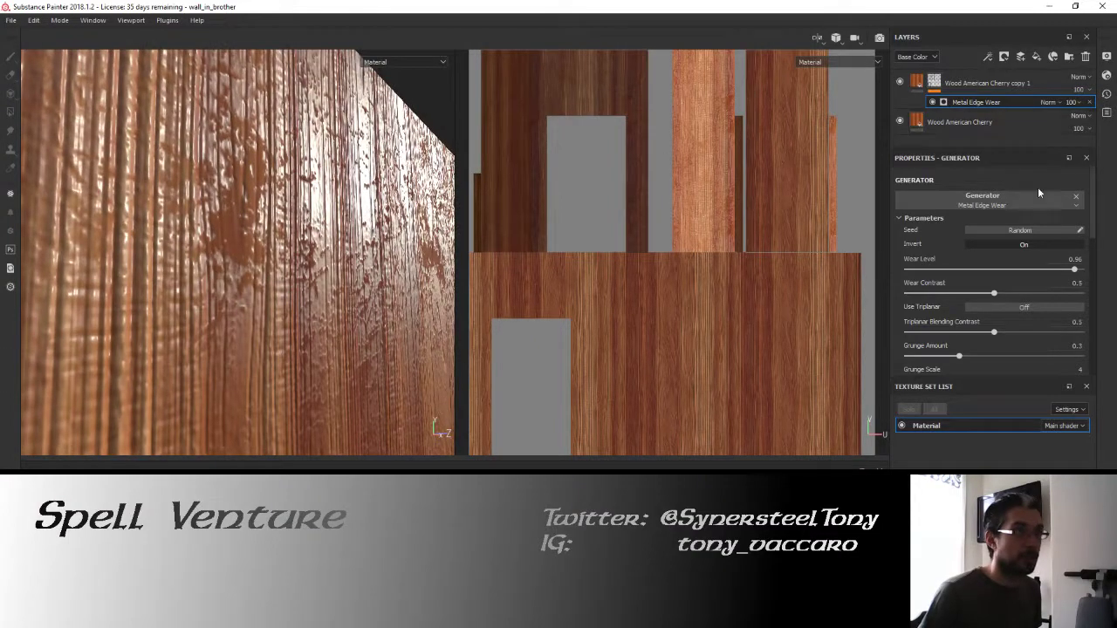
pyautogui.click(1025, 245)
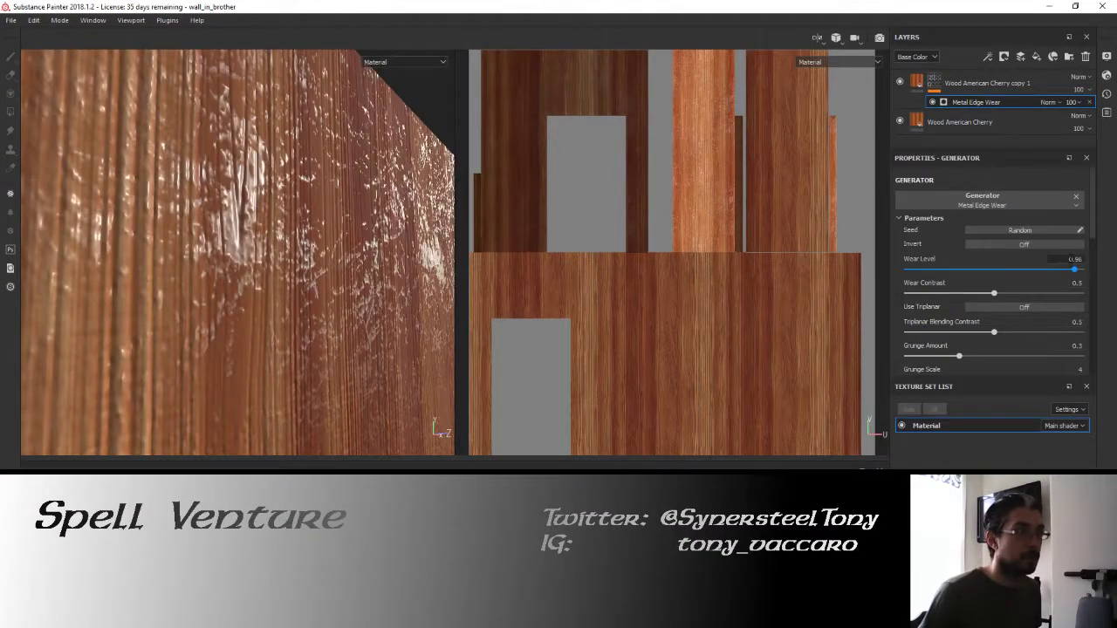
pyautogui.keyDown('alt'); pyautogui.moveTo(339, 161); pyautogui.dragTo(351, 162); pyautogui.keyUp('alt')
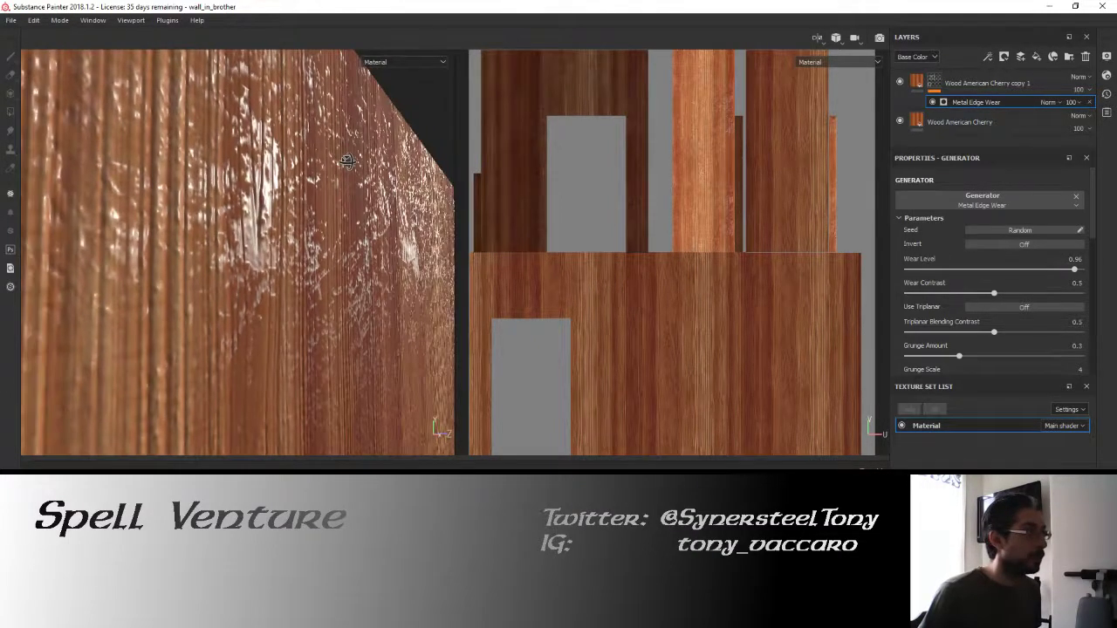
# Set Wood Roughness to 1 on the Wood American Cherry copy and to 0.4 on the original layer.
pyautogui.click(918, 82)
pyautogui.scroll(-2, 1034, 292)
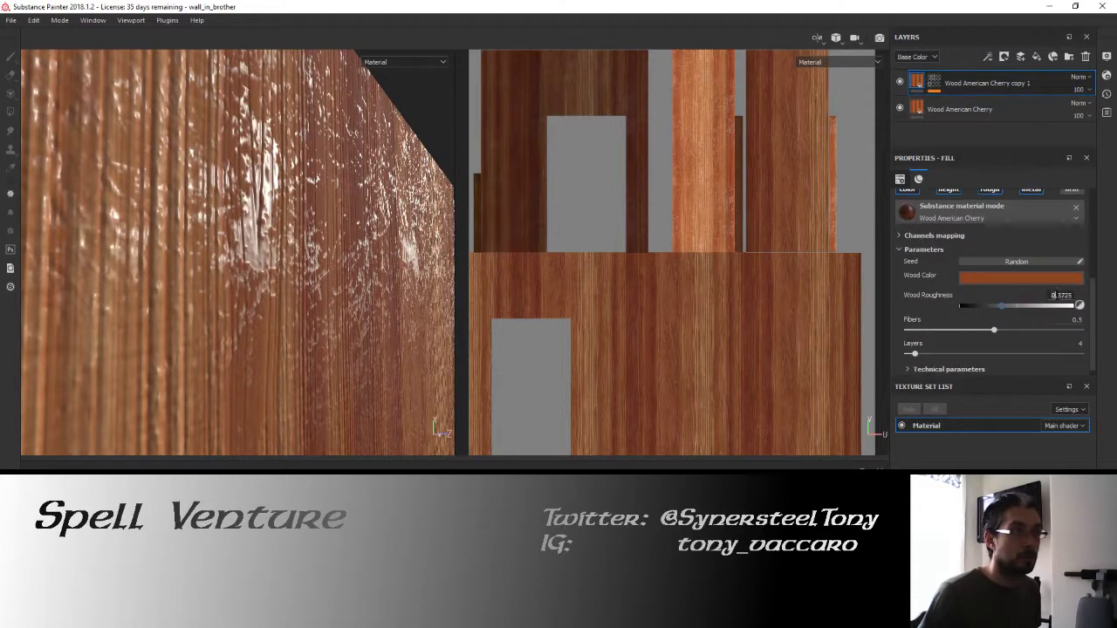
pyautogui.moveTo(1004, 306); pyautogui.dragTo(1074, 306)
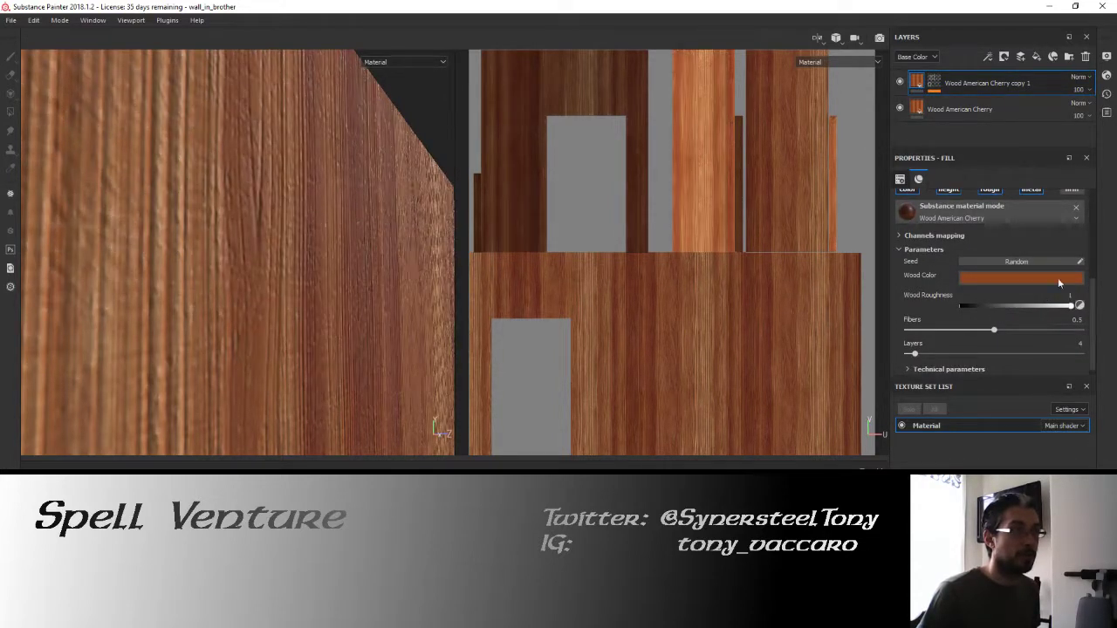
pyautogui.click(919, 109)
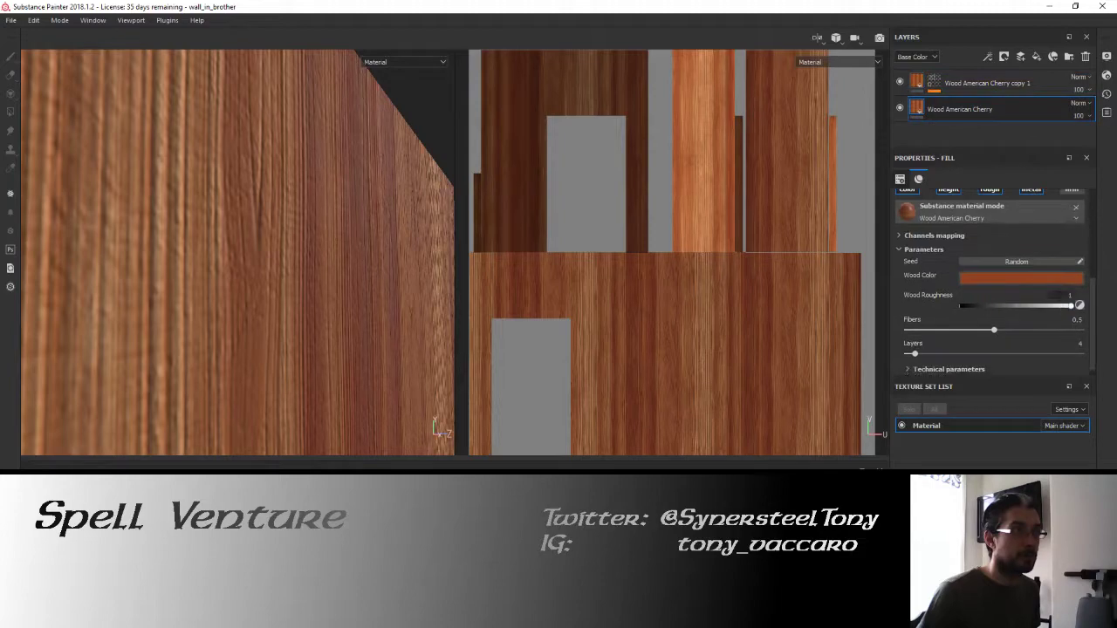
pyautogui.moveTo(1071, 301); pyautogui.dragTo(1004, 306)
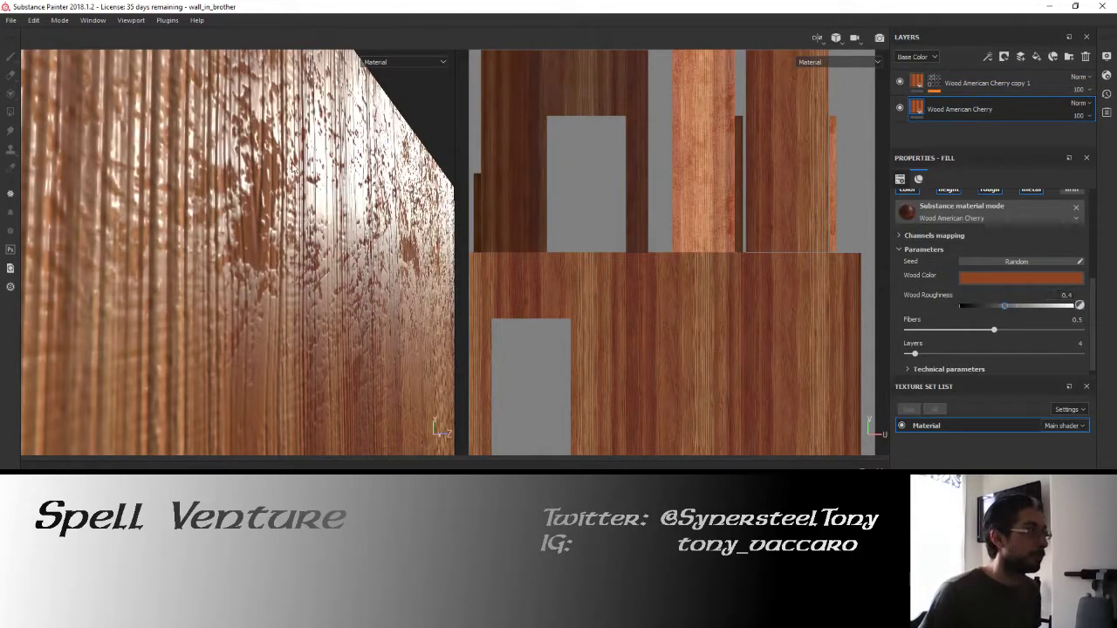
pyautogui.keyDown('alt'); pyautogui.moveTo(270, 146); pyautogui.dragTo(285, 166); pyautogui.keyUp('alt')
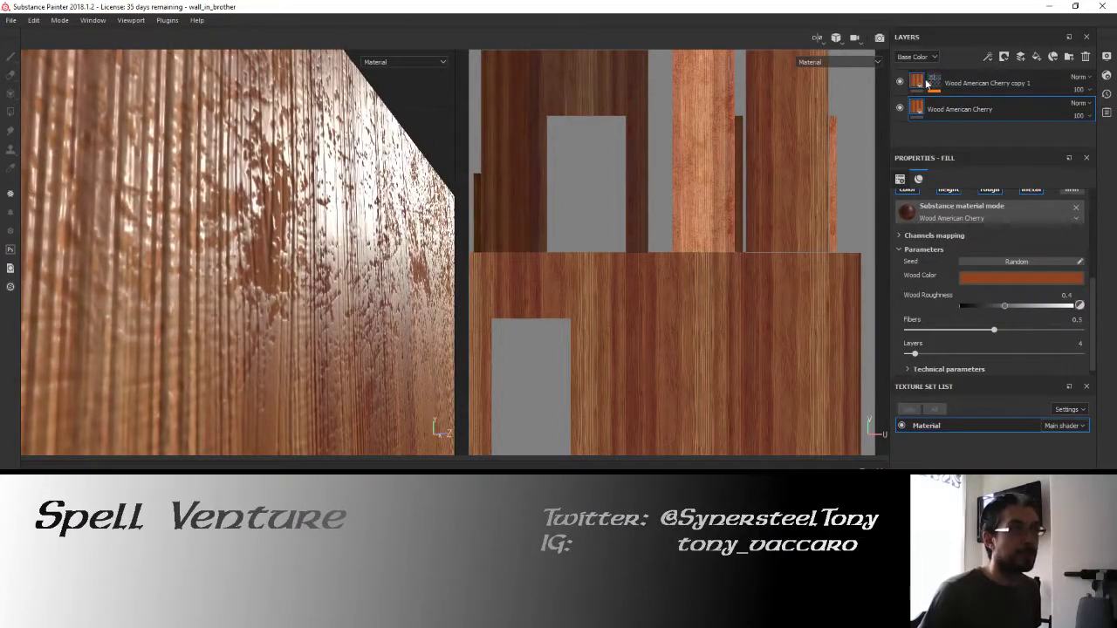
# Set the Metal Edge Wear generator's Grunge Amount to 0.035 and its Grunge Scale to 2.
pyautogui.click(936, 83)
pyautogui.click(953, 103)
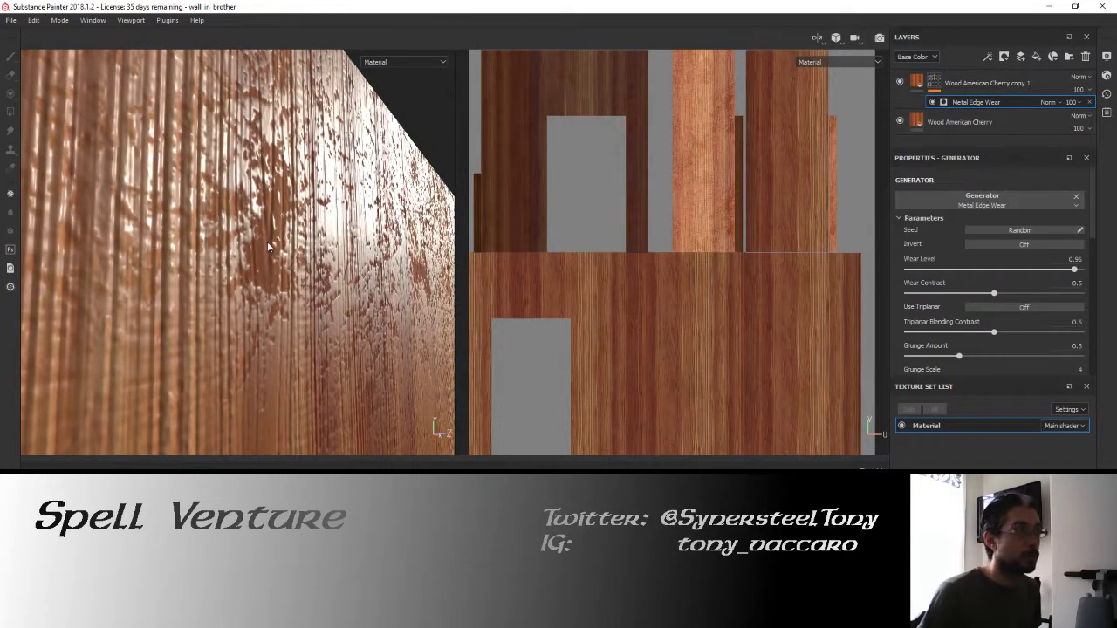
pyautogui.scroll(5, 247, 270)
pyautogui.scroll(-3, 255, 261)
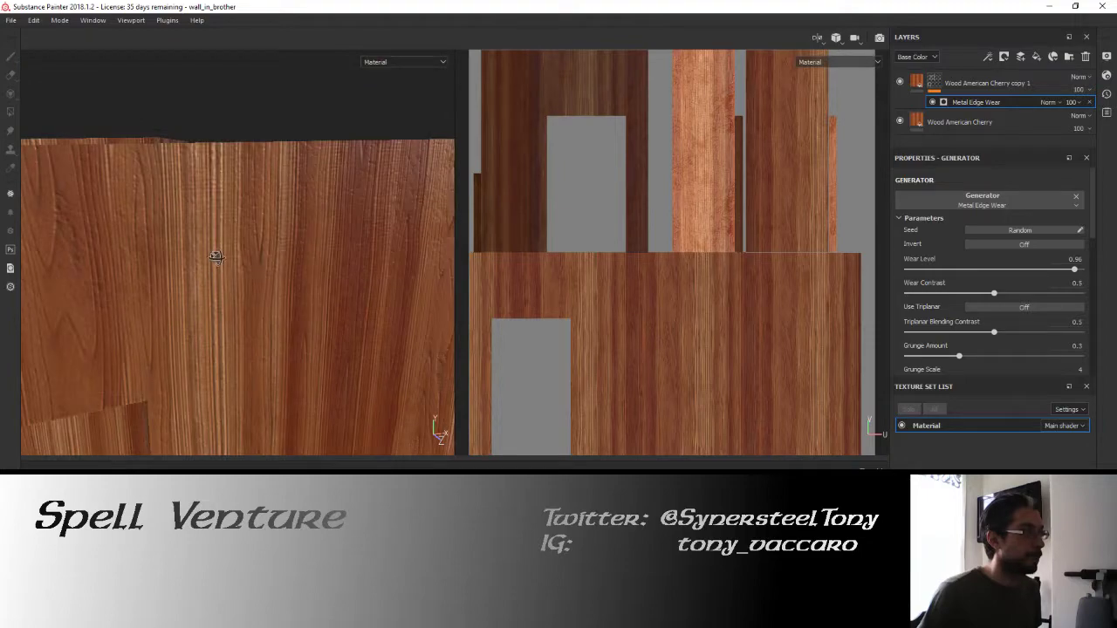
pyautogui.keyDown('alt'); pyautogui.moveTo(219, 257); pyautogui.dragTo(319, 202); pyautogui.keyUp('alt')
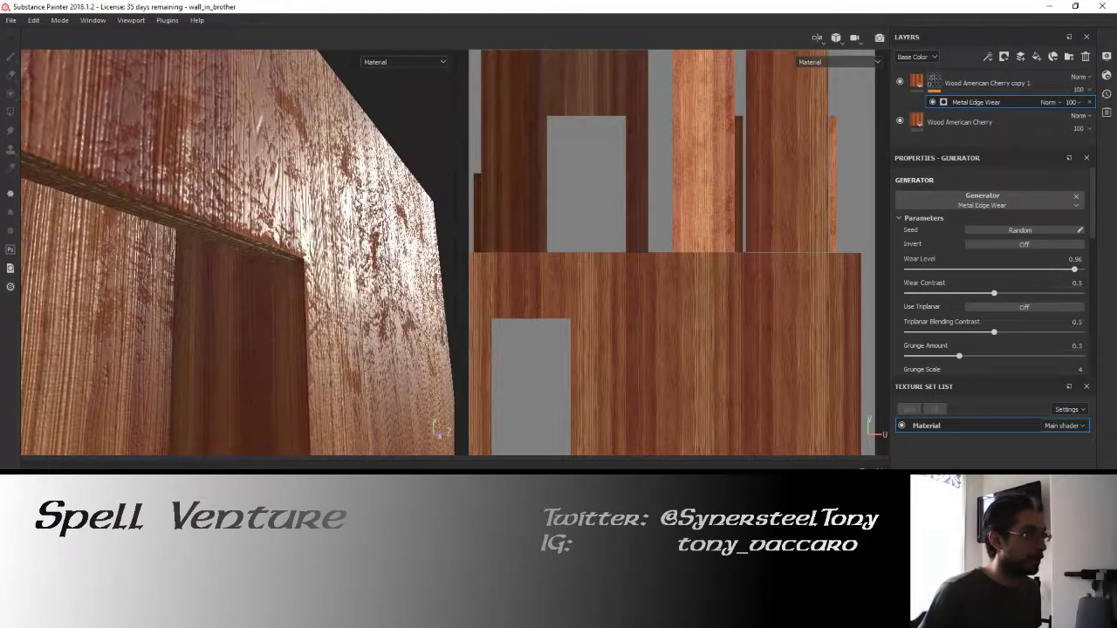
pyautogui.scroll(-3, 1042, 269)
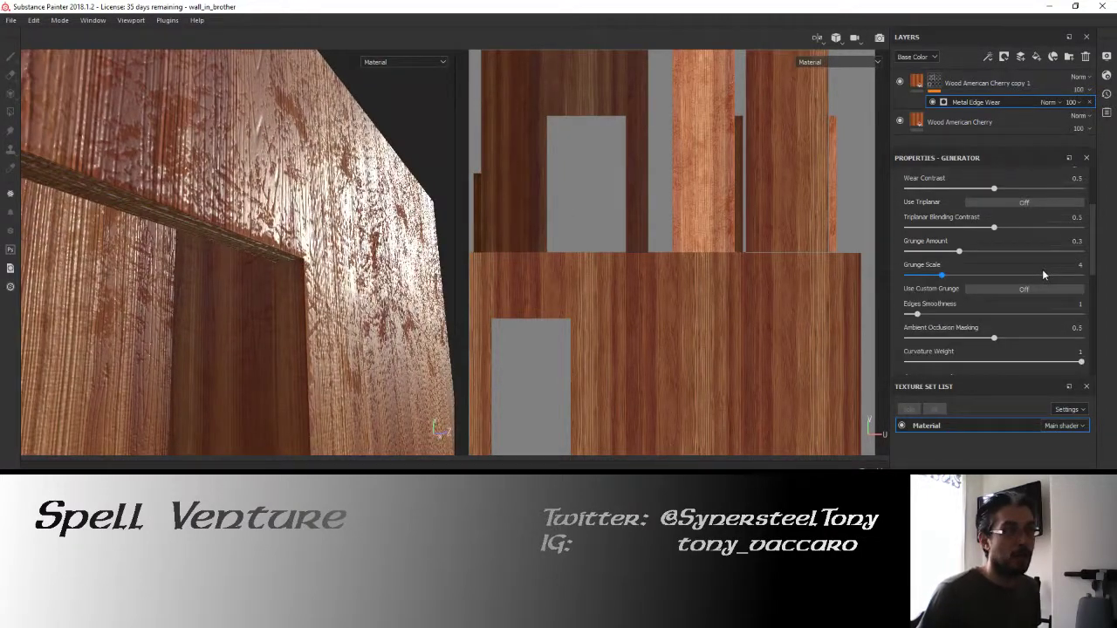
pyautogui.click(1068, 243)
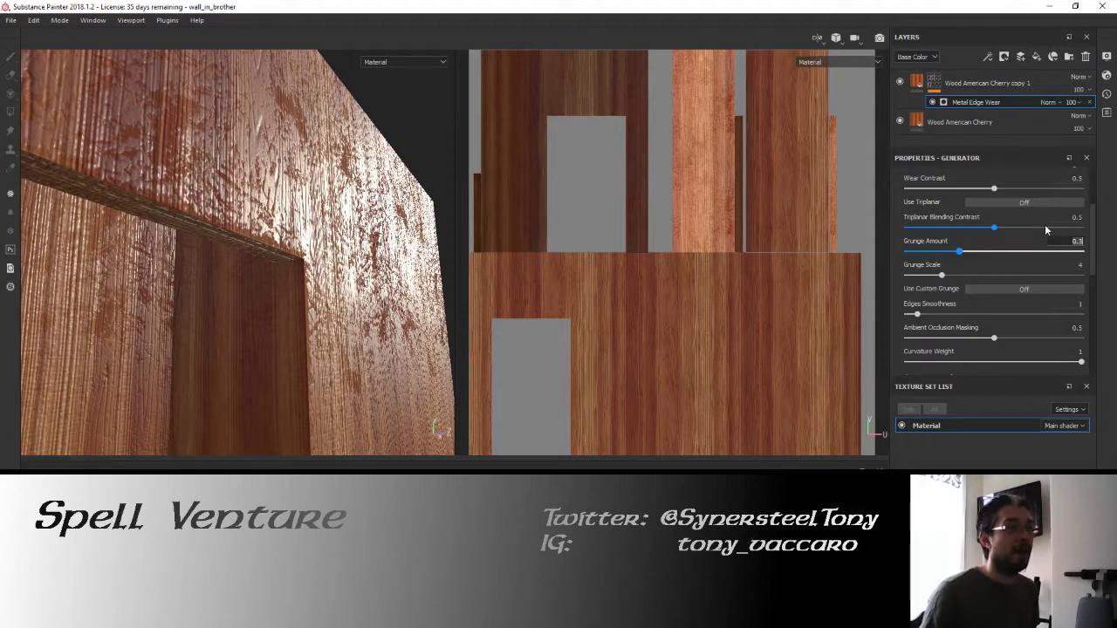
pyautogui.write('.035')
pyautogui.press('Return')
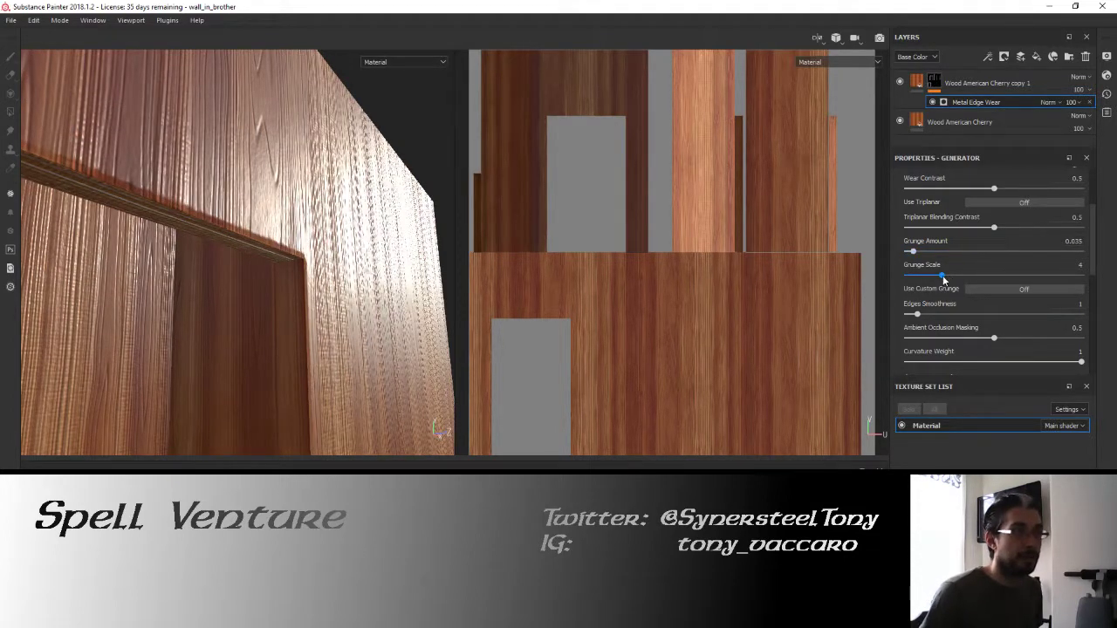
pyautogui.moveTo(942, 275); pyautogui.dragTo(920, 275)
pyautogui.keyDown('alt'); pyautogui.moveTo(353, 228); pyautogui.dragTo(279, 219); pyautogui.keyUp('alt')
pyautogui.scroll(3, 1068, 257)
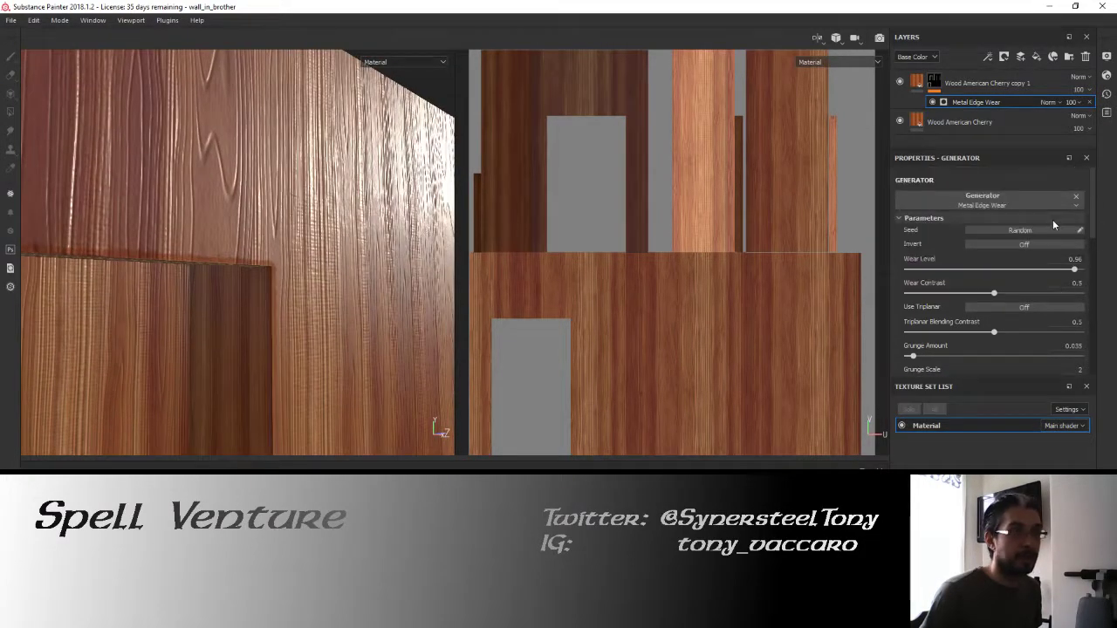
# Raise the generator's Wear Level in small increments through 0.975 and 0.98 to 0.985.
pyautogui.click(1072, 258)
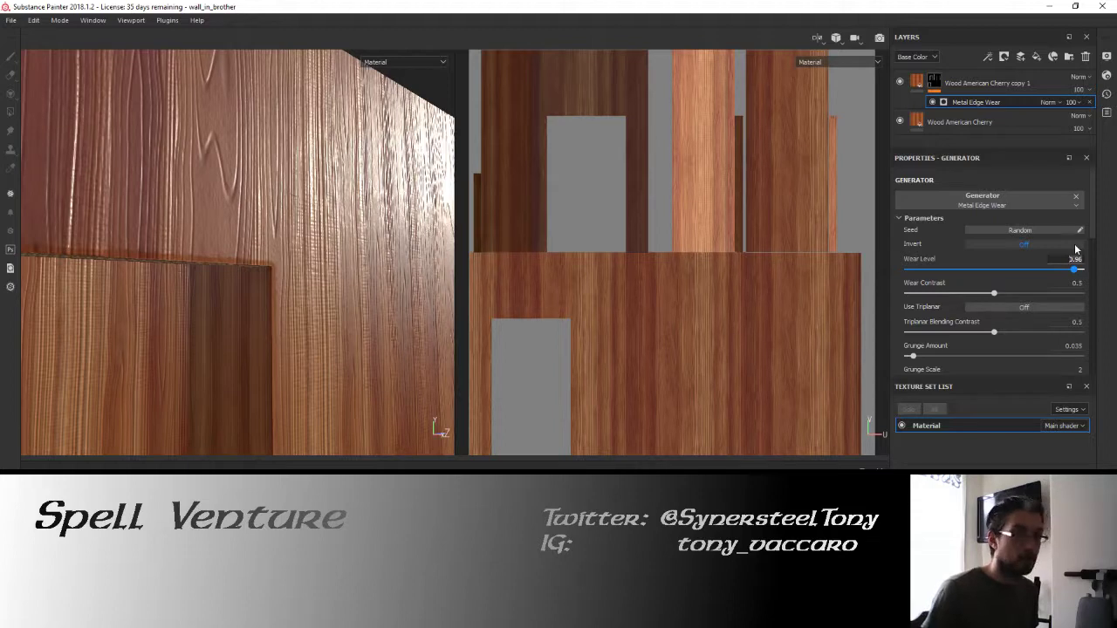
pyautogui.press('BackSpace')
pyautogui.write('.975')
pyautogui.press('Return')
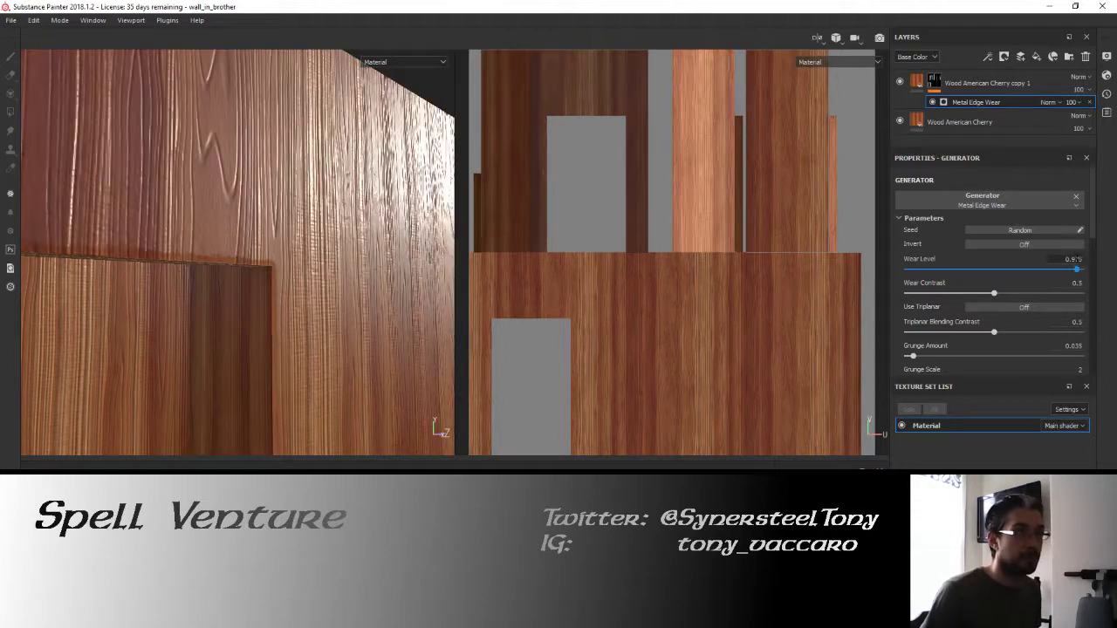
pyautogui.click(1071, 258)
pyautogui.press('BackSpace')
pyautogui.write('.98')
pyautogui.press('Return')
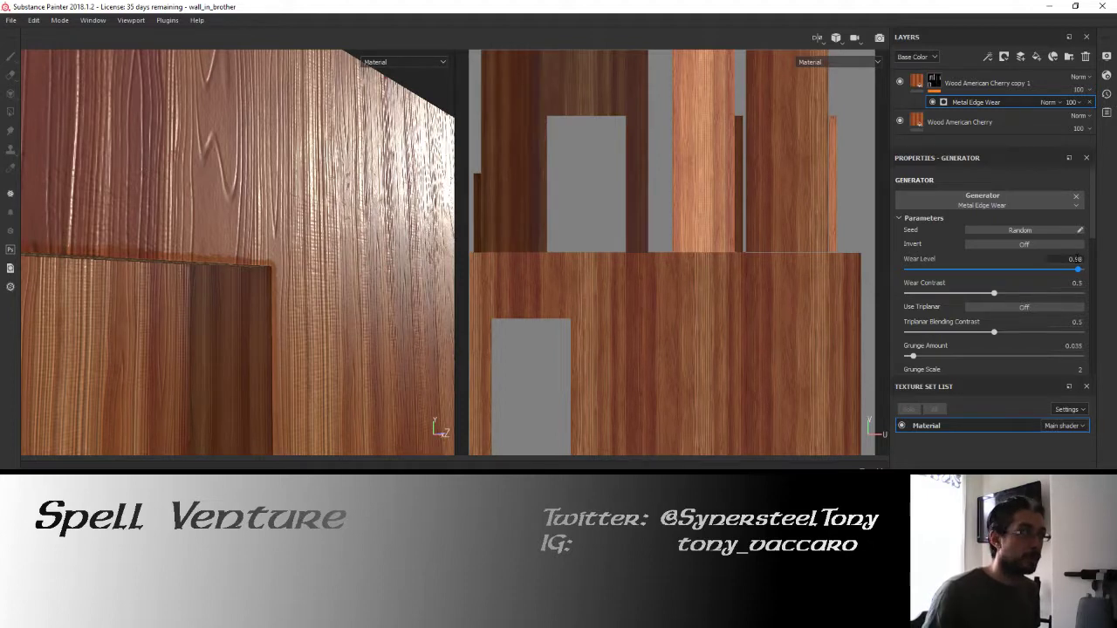
pyautogui.click(1057, 258)
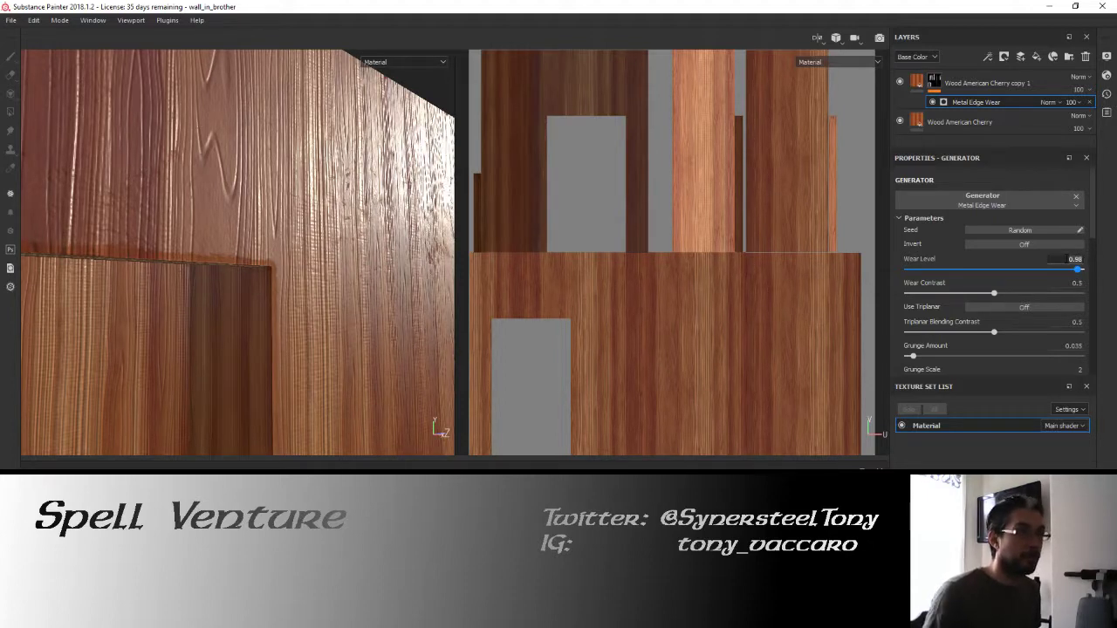
pyautogui.press('BackSpace')
pyautogui.press('Return')
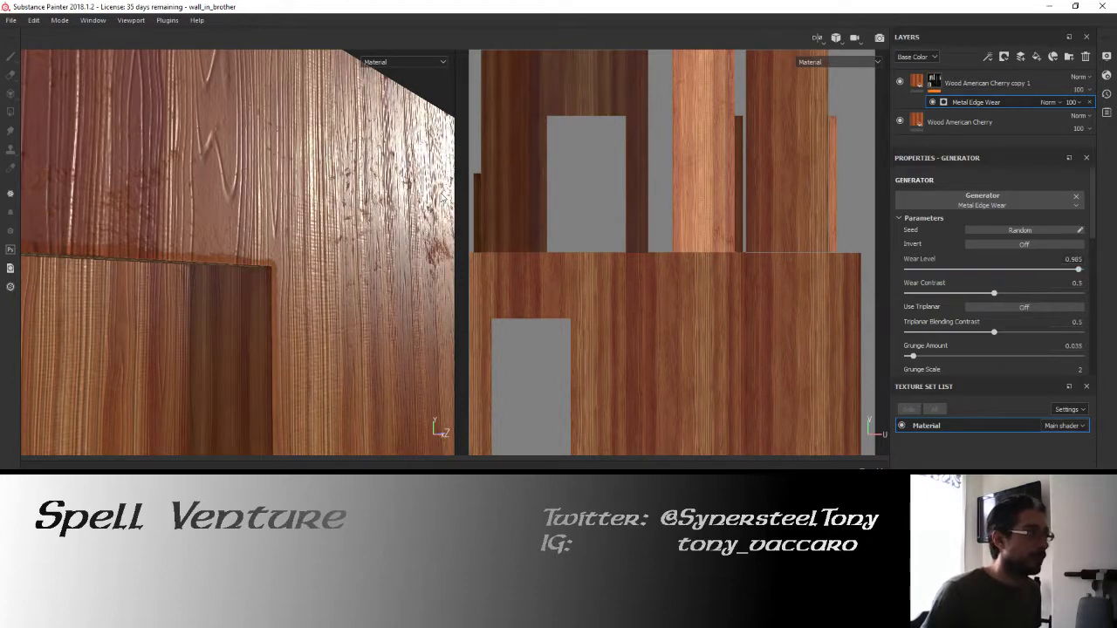
pyautogui.keyDown('alt'); pyautogui.moveTo(282, 204); pyautogui.dragTo(321, 182); pyautogui.keyUp('alt')
# Lower the Metal Edge Wear generator's Curvature Weight to 0.22.
pyautogui.scroll(-5, 1037, 287)
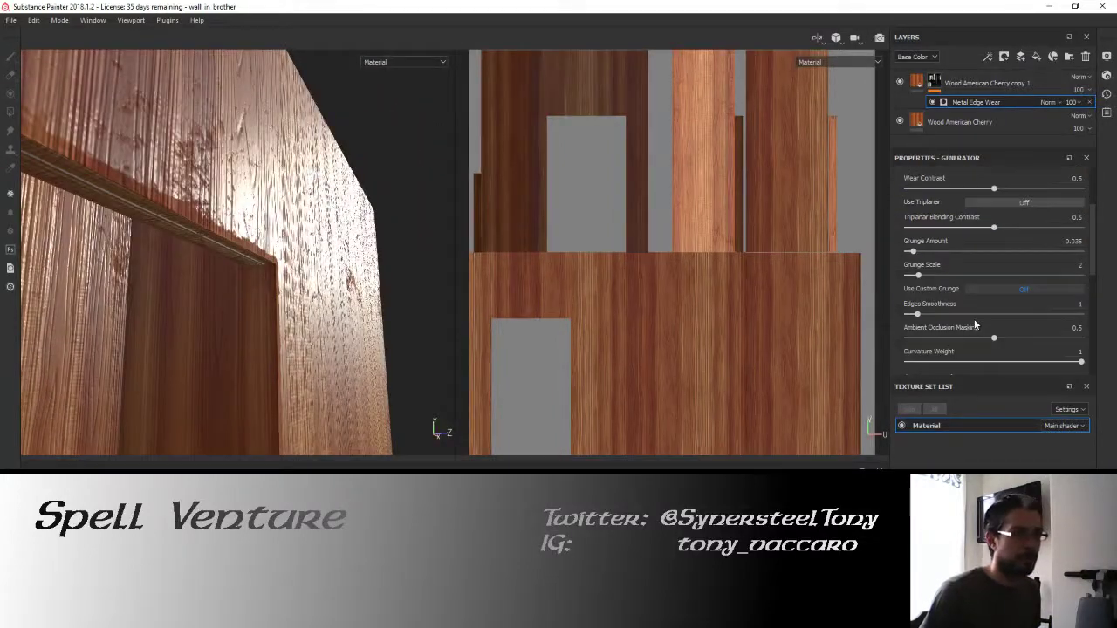
pyautogui.moveTo(1079, 256); pyautogui.dragTo(949, 258)
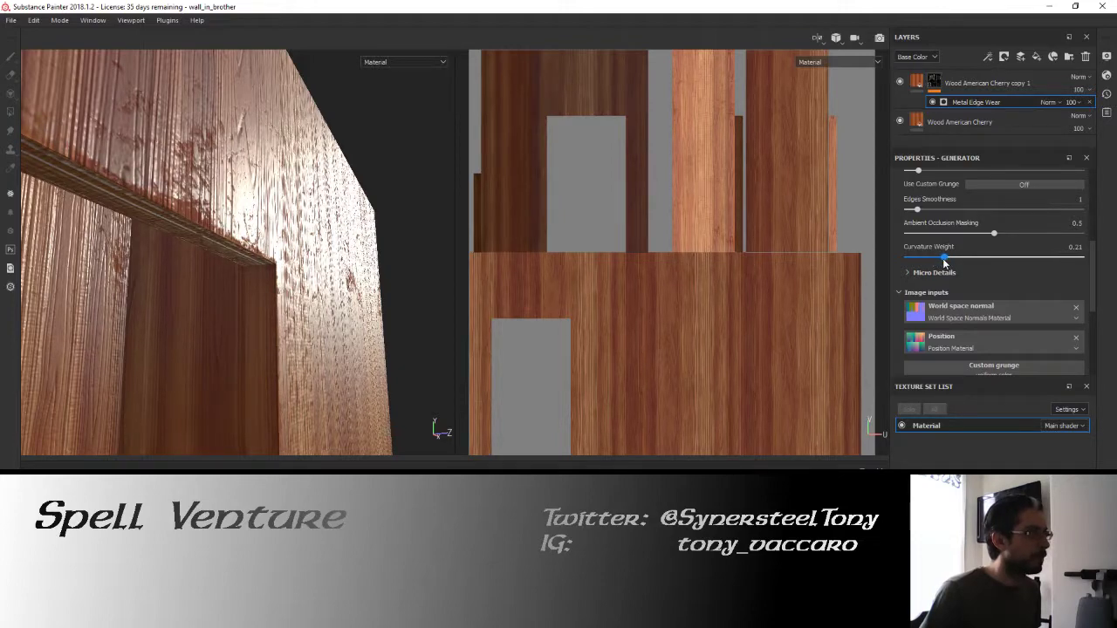
pyautogui.moveTo(944, 260); pyautogui.dragTo(936, 258)
pyautogui.moveTo(247, 238)
pyautogui.keyDown('alt'); pyautogui.mouseDown()
pyautogui.moveTo(153, 236)
pyautogui.moveTo(244, 230)
pyautogui.mouseUp(); pyautogui.keyUp('alt')
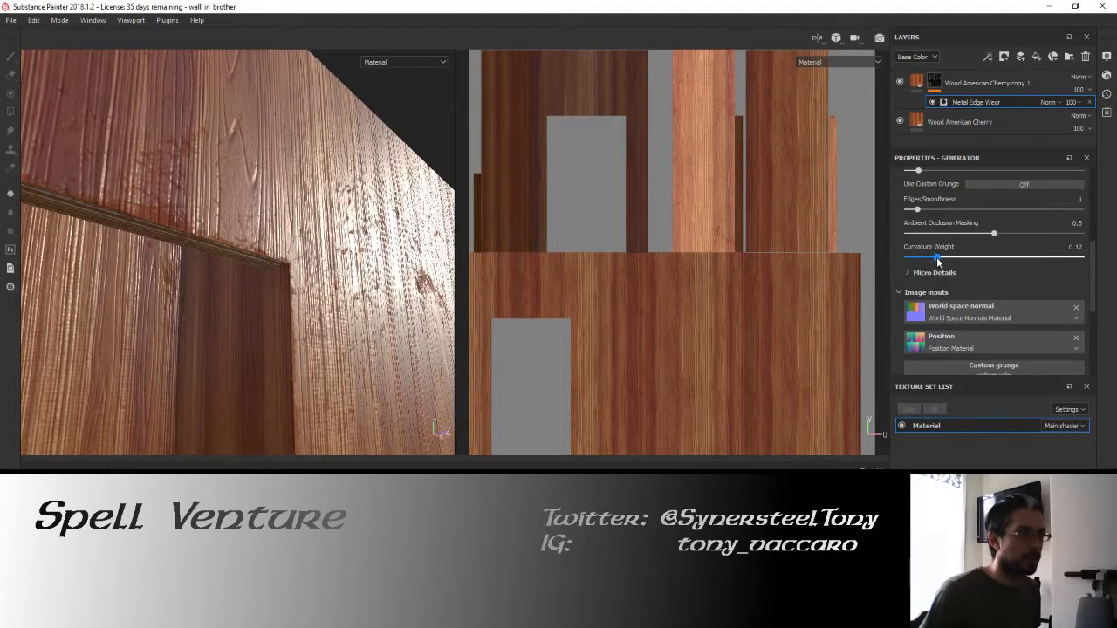
pyautogui.moveTo(938, 260); pyautogui.dragTo(946, 260)
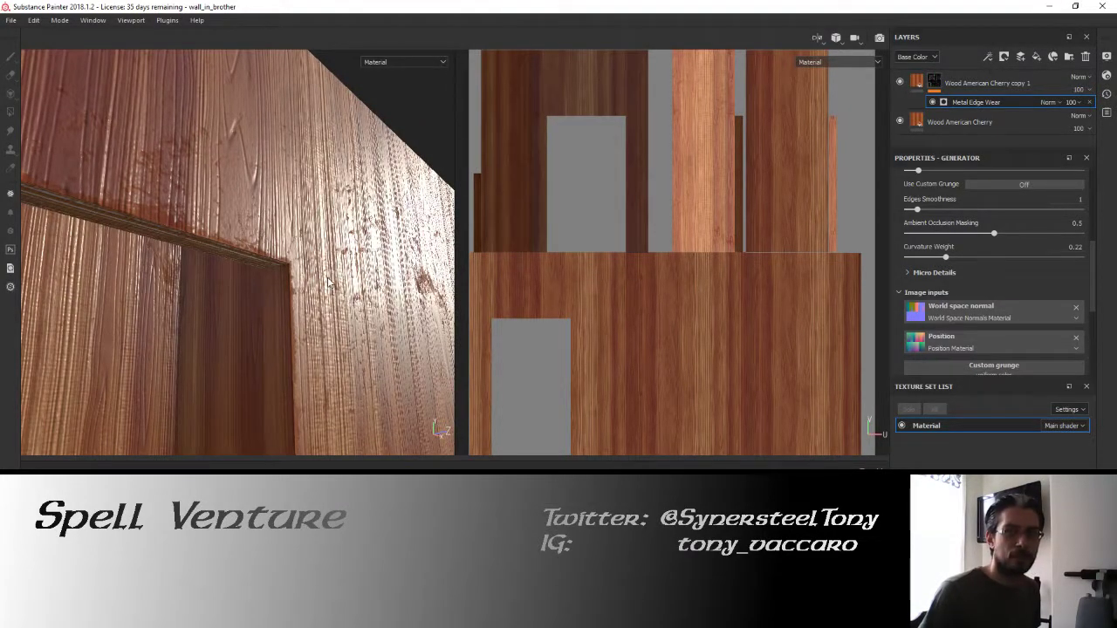
# Examine the wear pattern and gloss around the doorway and along the wall's edges from several angles.
pyautogui.moveTo(304, 241)
pyautogui.keyDown('alt'); pyautogui.mouseDown()
pyautogui.moveTo(317, 239)
pyautogui.moveTo(302, 210)
pyautogui.moveTo(310, 275)
pyautogui.moveTo(307, 259)
pyautogui.mouseUp(); pyautogui.keyUp('alt')
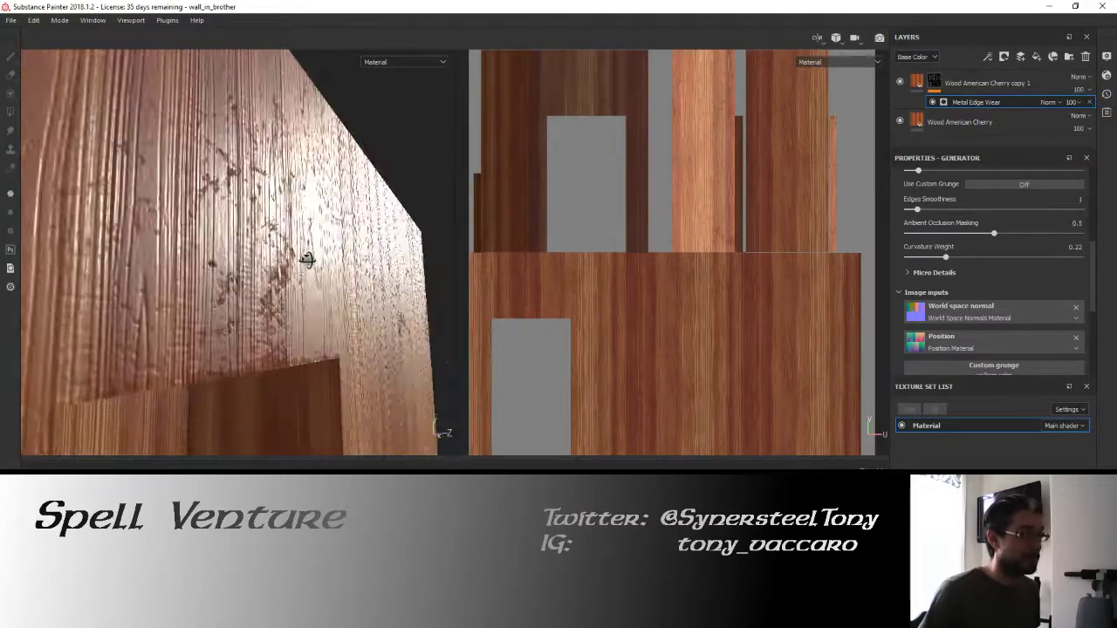
pyautogui.keyDown('alt'); pyautogui.moveTo(382, 261); pyautogui.dragTo(345, 260); pyautogui.keyUp('alt')
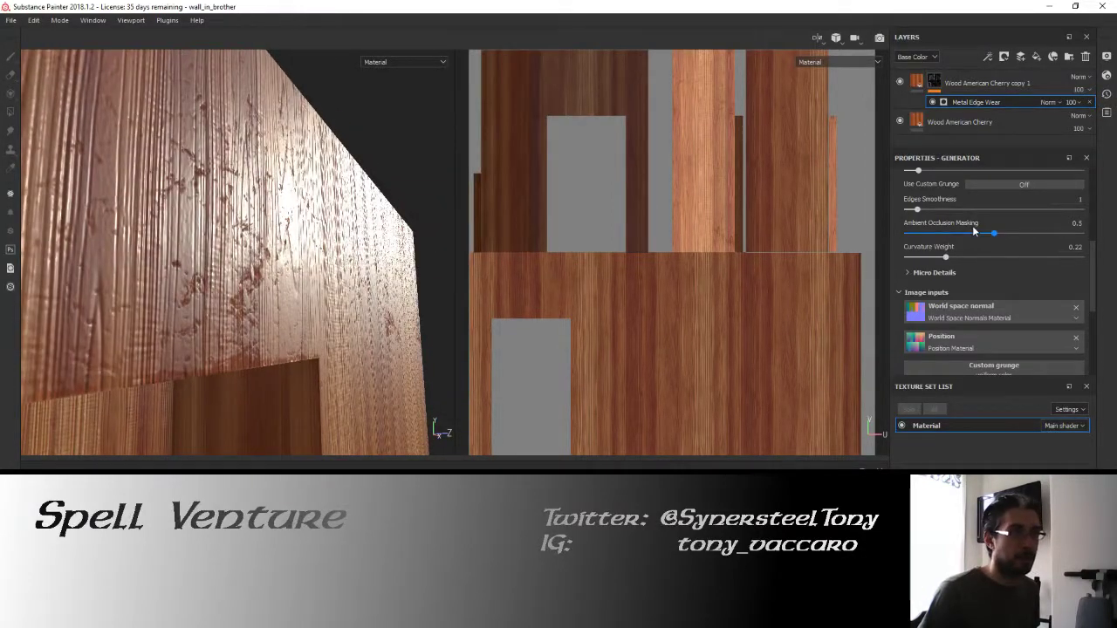
pyautogui.scroll(3, 974, 226)
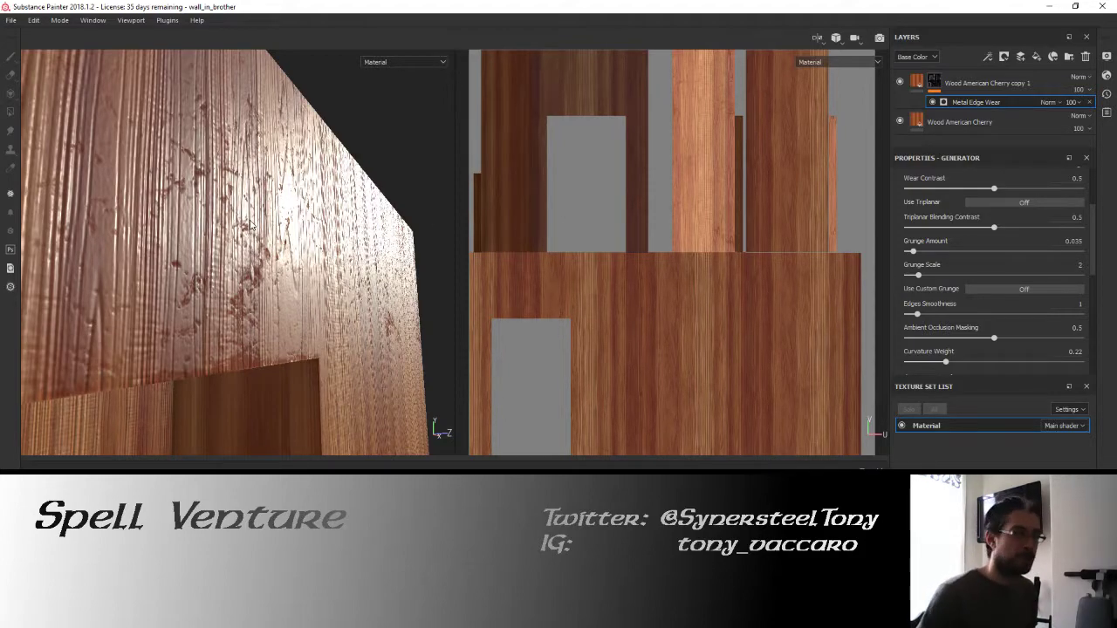
pyautogui.moveTo(255, 225)
pyautogui.keyDown('alt'); pyautogui.mouseDown()
pyautogui.moveTo(252, 270)
pyautogui.moveTo(325, 222)
pyautogui.moveTo(204, 229)
pyautogui.moveTo(266, 225)
pyautogui.mouseUp(); pyautogui.keyUp('alt')
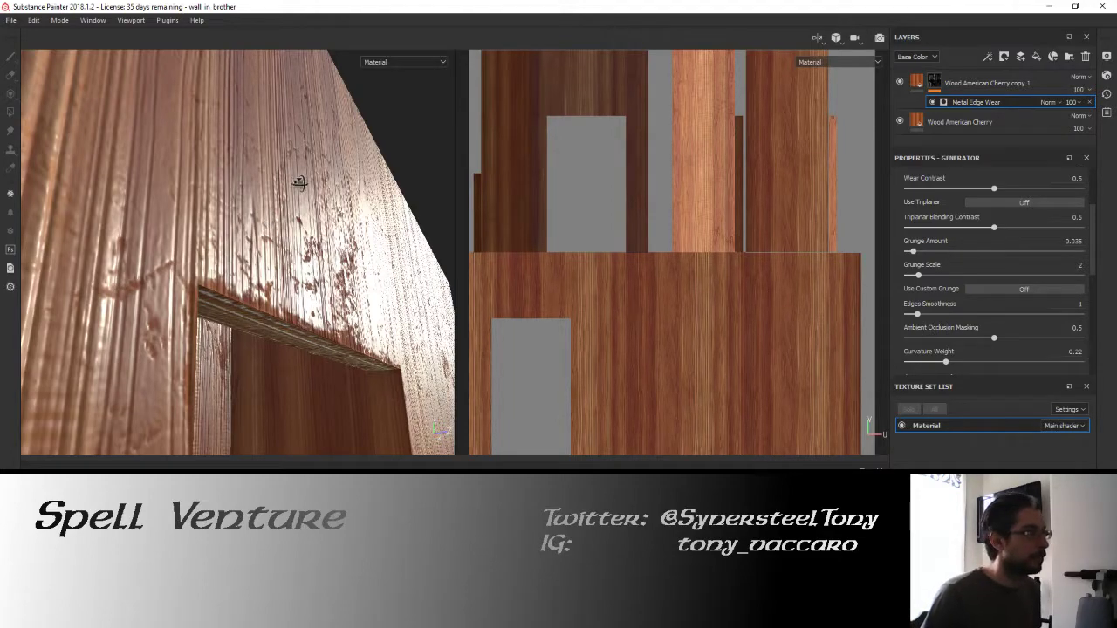
pyautogui.keyDown('alt'); pyautogui.moveTo(300, 182); pyautogui.dragTo(255, 289); pyautogui.keyUp('alt')
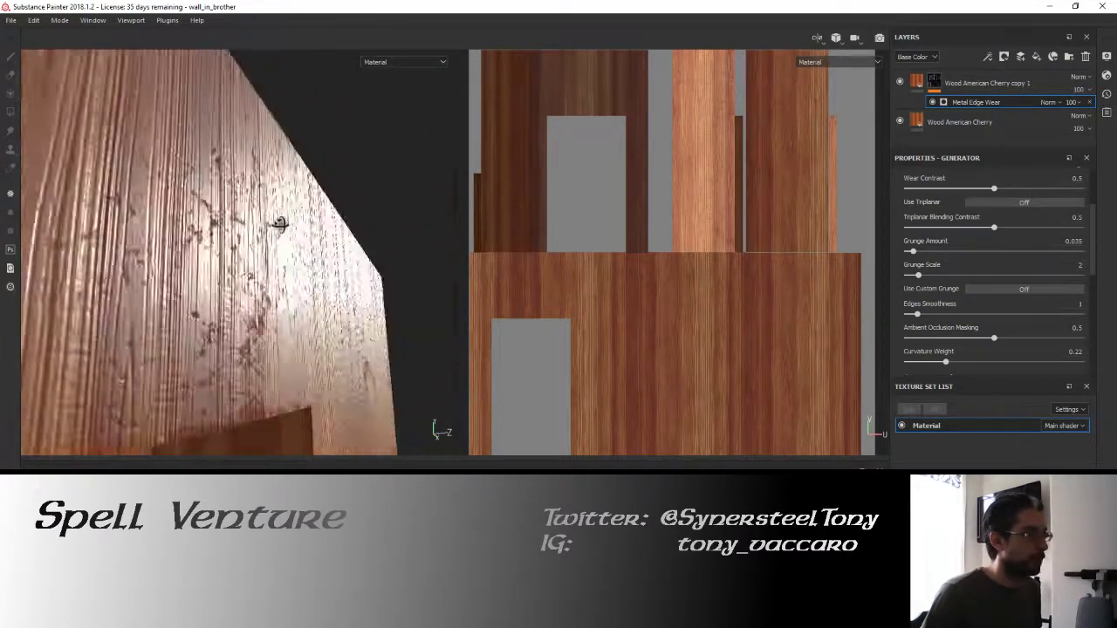
pyautogui.keyDown('alt'); pyautogui.moveTo(278, 208); pyautogui.dragTo(370, 275); pyautogui.keyUp('alt')
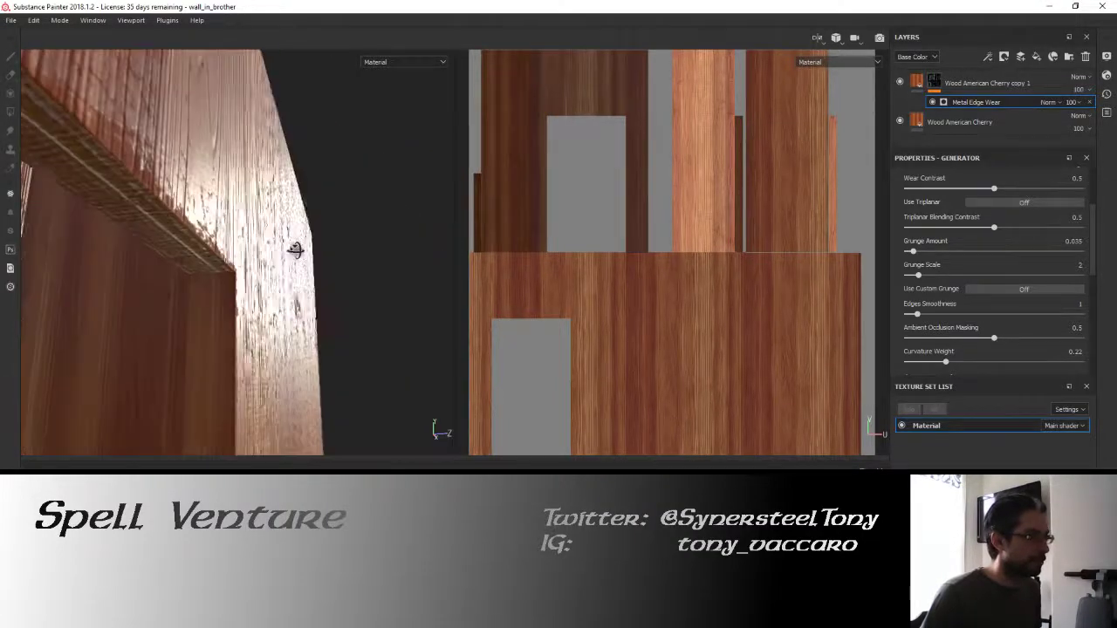
pyautogui.keyDown('alt'); pyautogui.moveTo(295, 250); pyautogui.dragTo(375, 262); pyautogui.keyUp('alt')
pyautogui.scroll(-3, 255, 290)
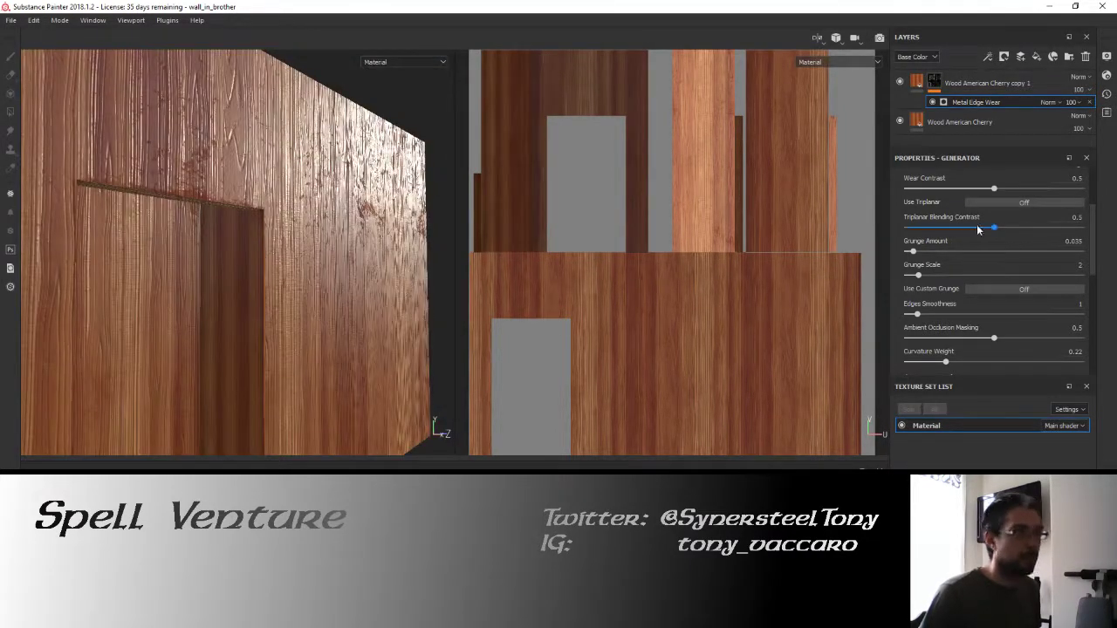
# Set the Metal Edge Wear generator's Wear Level to 0.98 and check the wear across the wall surface.
pyautogui.scroll(2, 1061, 234)
pyautogui.click(1074, 260)
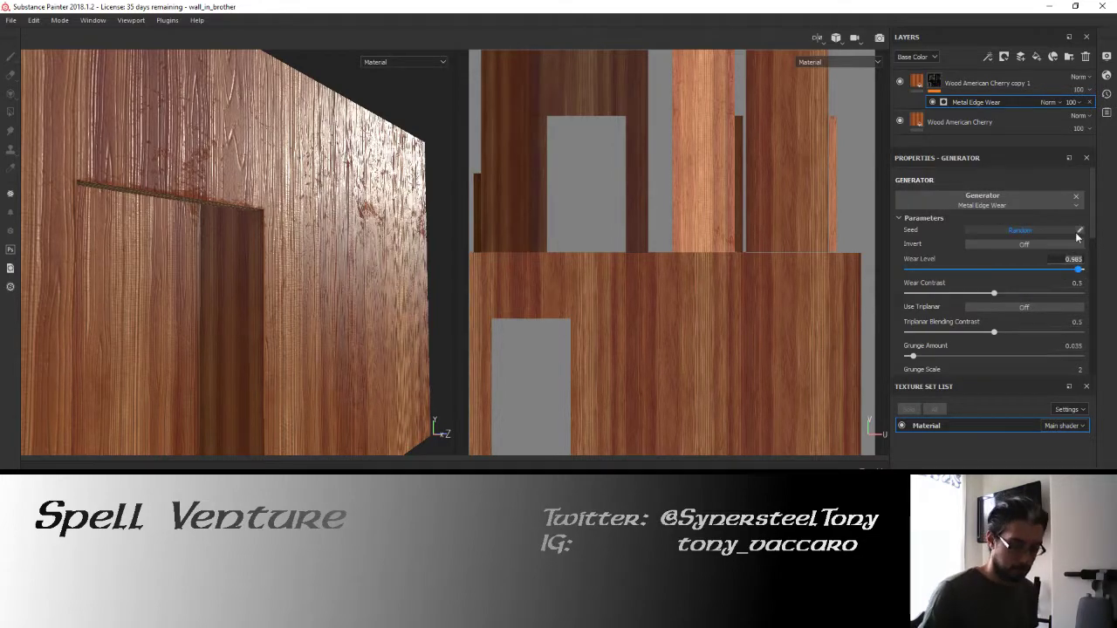
pyautogui.press('Return')
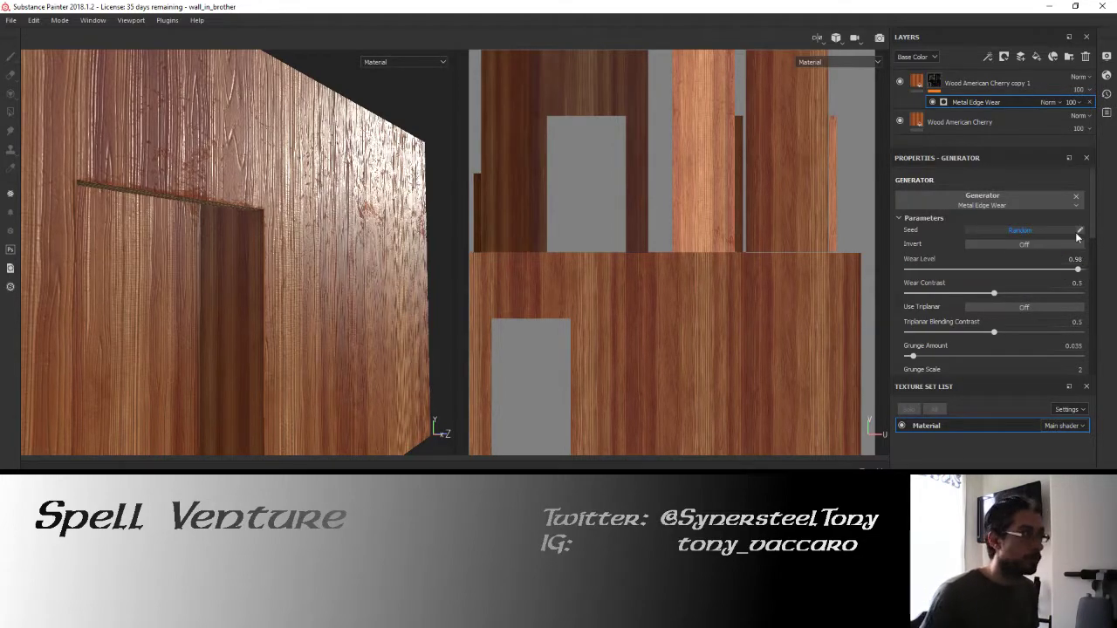
pyautogui.scroll(-2, 1033, 257)
pyautogui.keyDown('alt'); pyautogui.moveTo(357, 187); pyautogui.dragTo(271, 225); pyautogui.keyUp('alt')
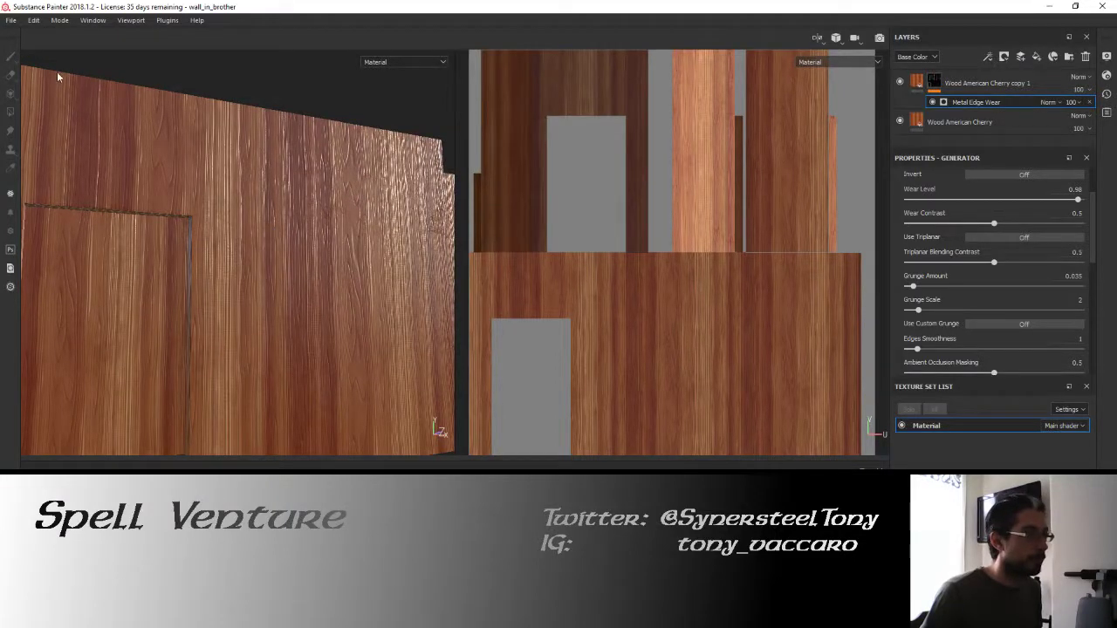
pyautogui.click(11, 20)
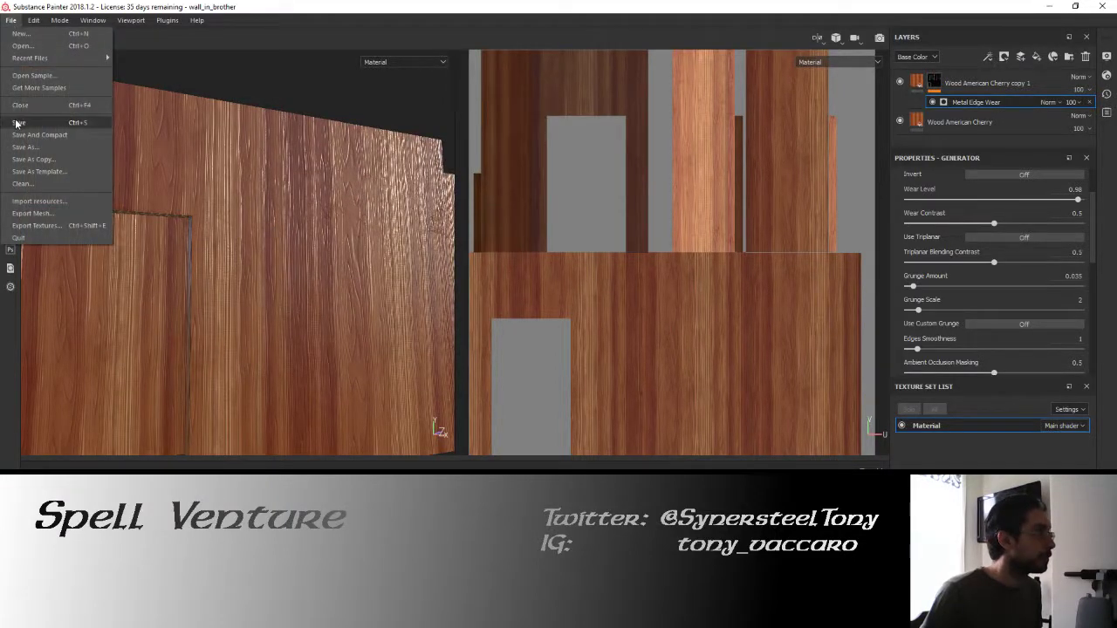
pyautogui.click(37, 226)
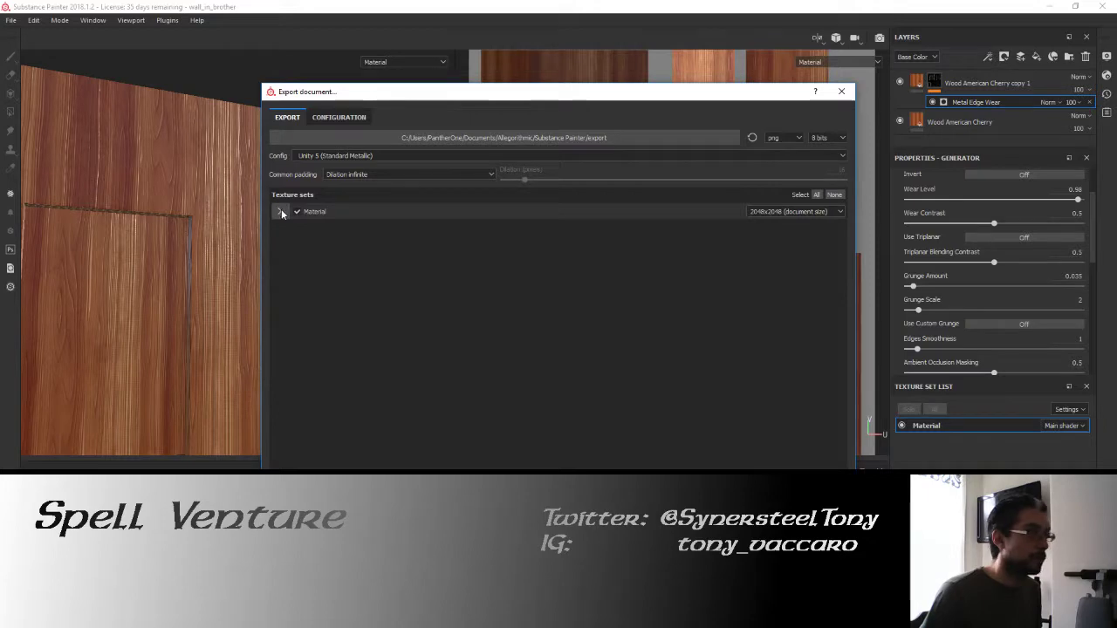
pyautogui.click(841, 91)
# Rename the wall's texture set as main.
pyautogui.doubleClick(944, 428)
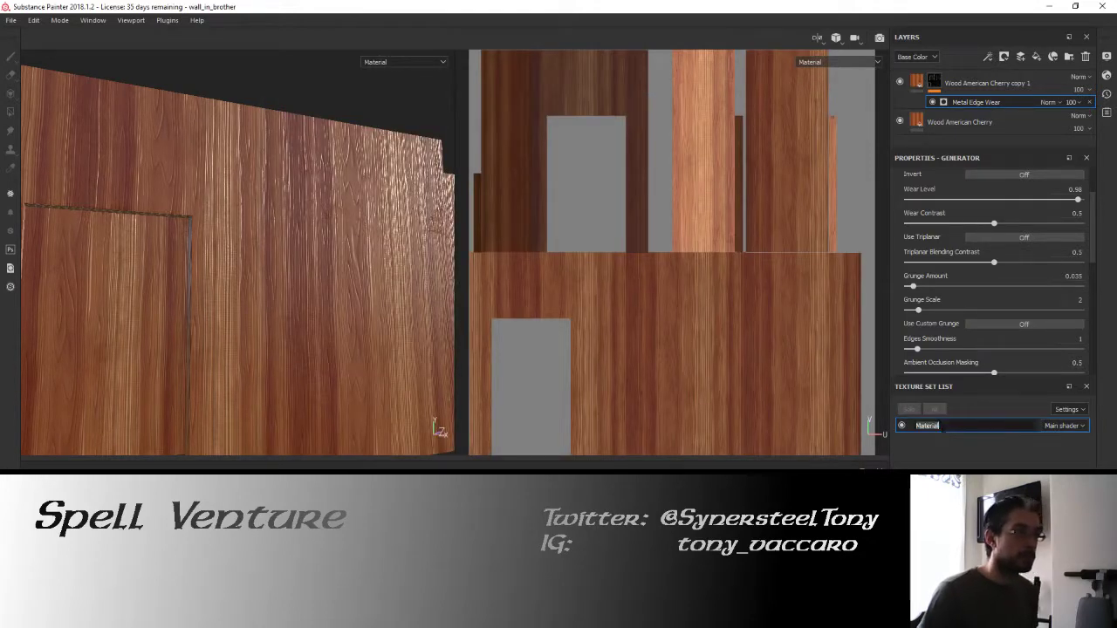
pyautogui.write('main')
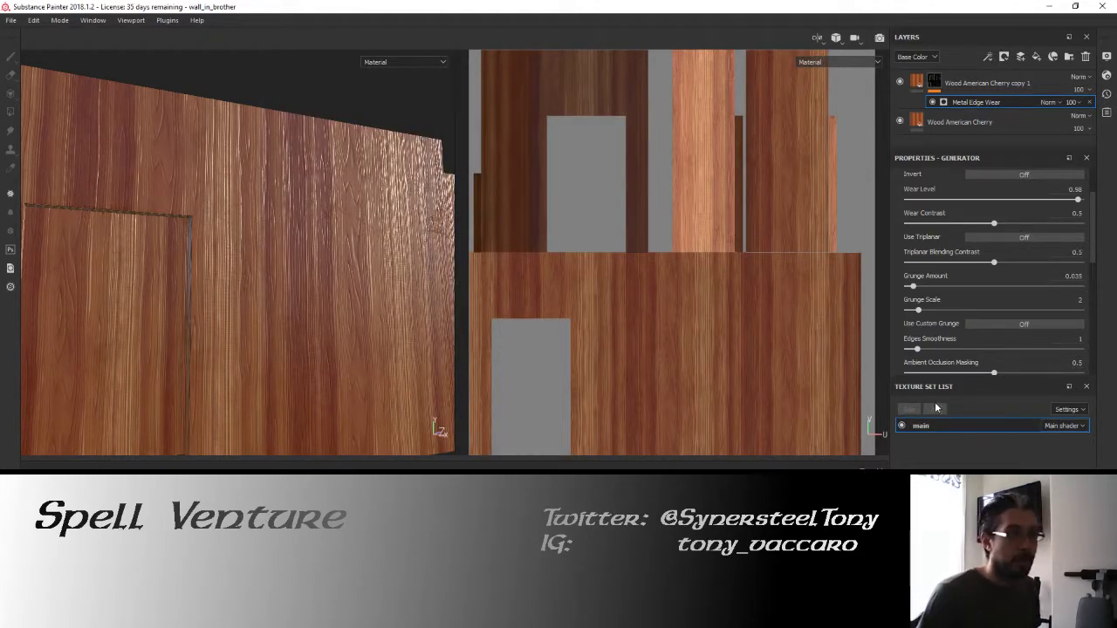
pyautogui.press('Return')
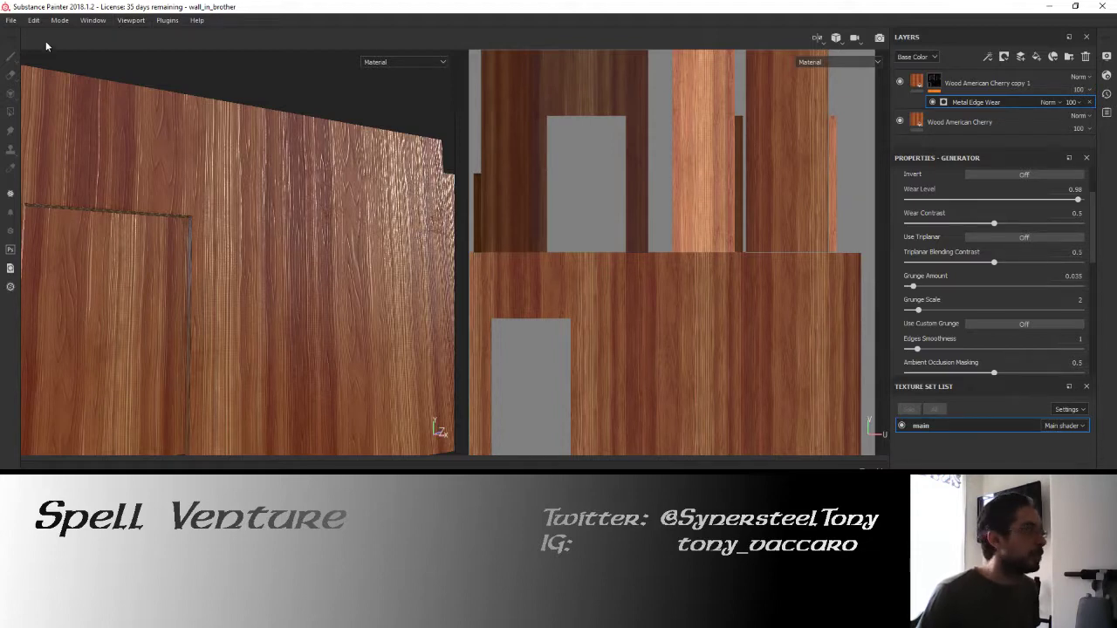
# Export the main texture set's textures into the walls folder inside Substance's Exports folder.
pyautogui.click(10, 20)
pyautogui.click(78, 231)
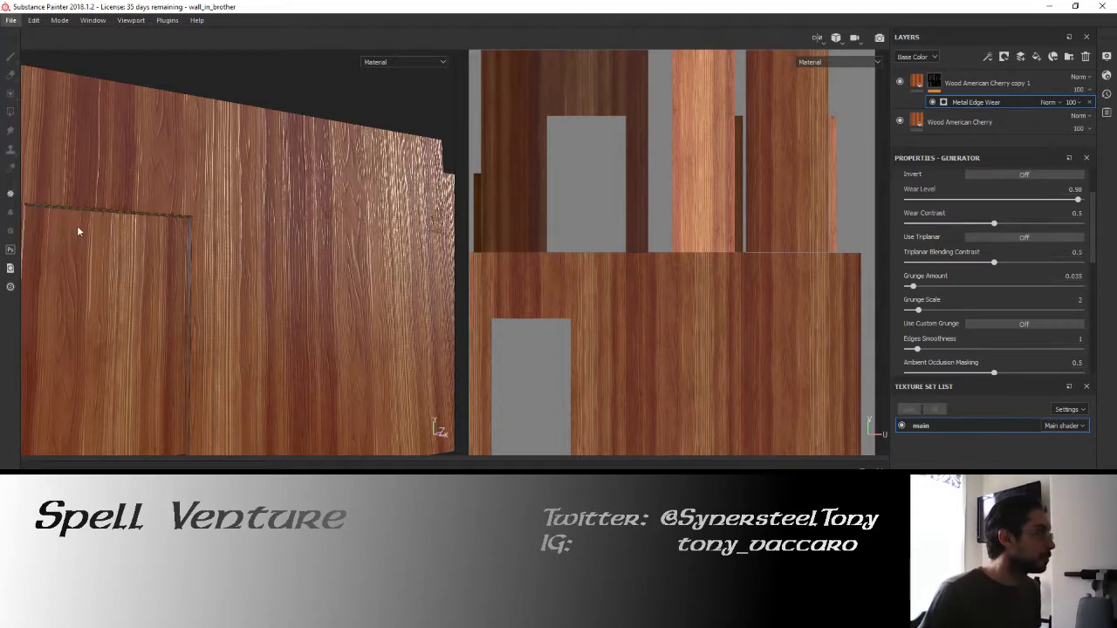
pyautogui.click(356, 137)
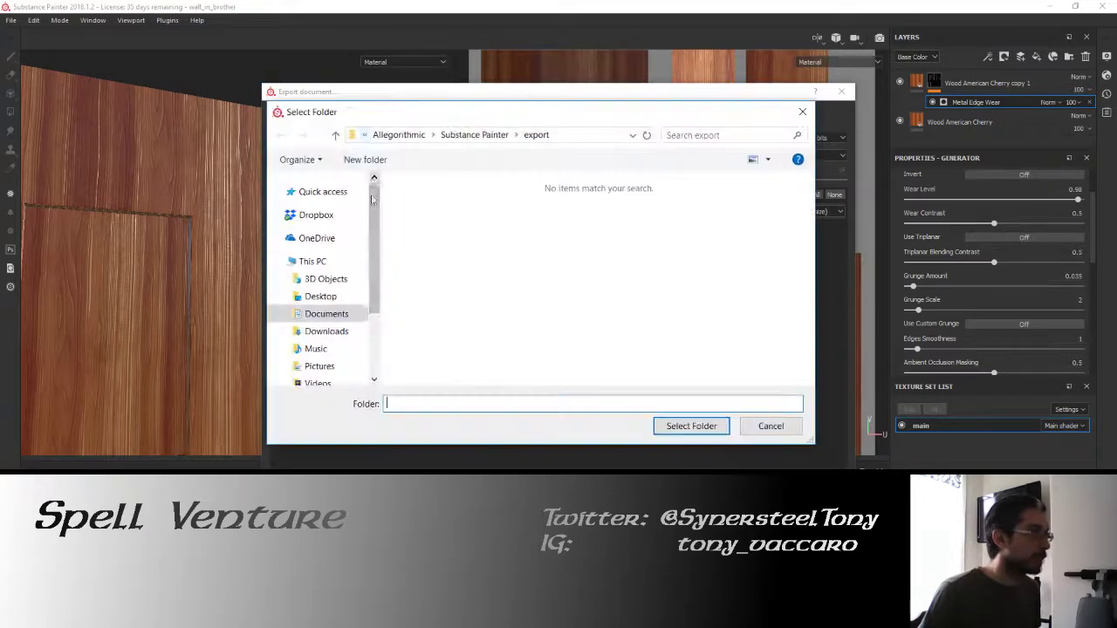
pyautogui.scroll(5, 323, 262)
pyautogui.click(324, 232)
pyautogui.doubleClick(425, 203)
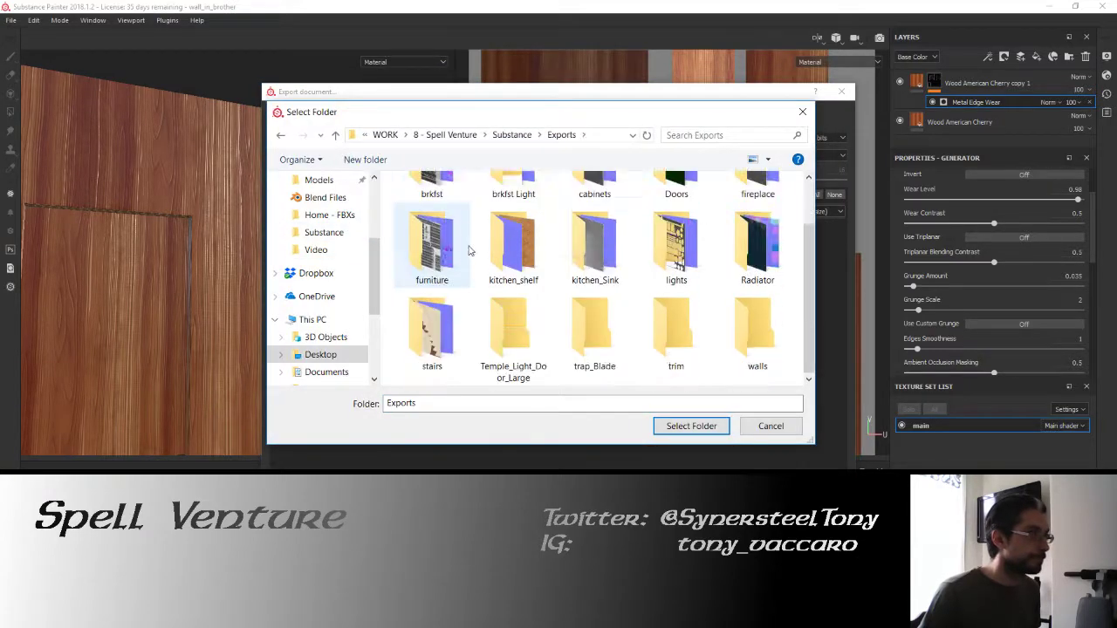
pyautogui.click(731, 314)
pyautogui.doubleClick(731, 315)
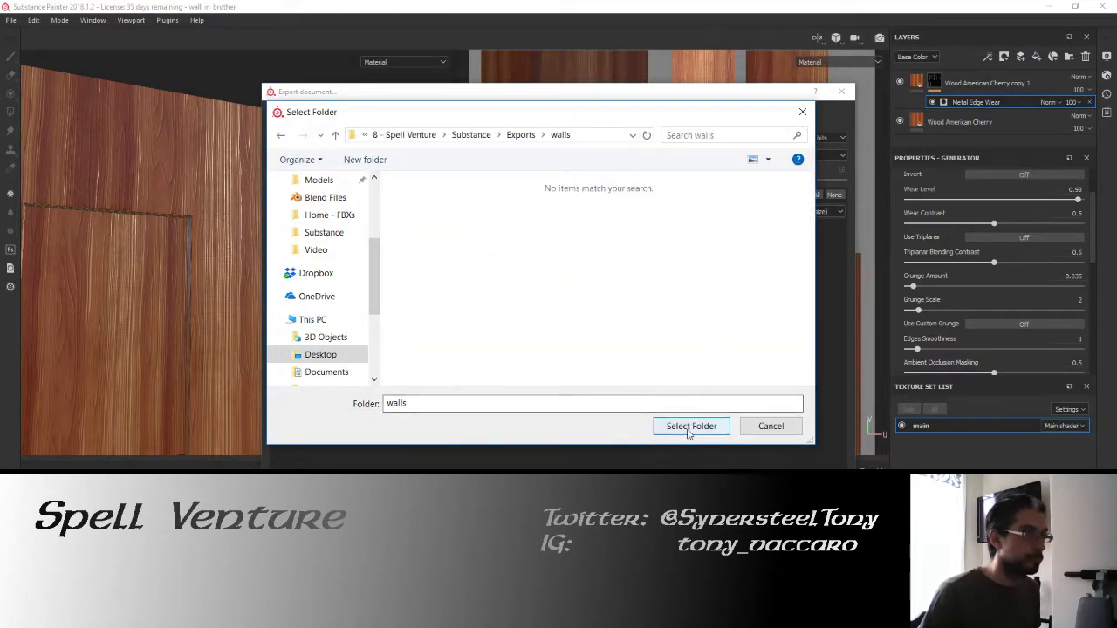
pyautogui.click(691, 425)
pyautogui.click(748, 510)
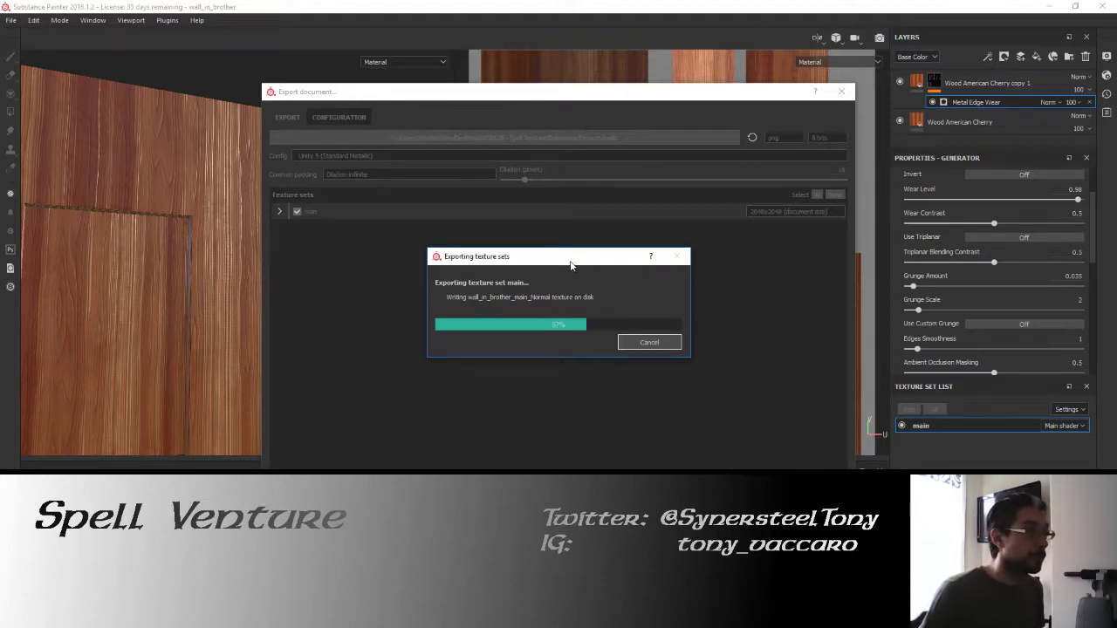
pyautogui.click(596, 318)
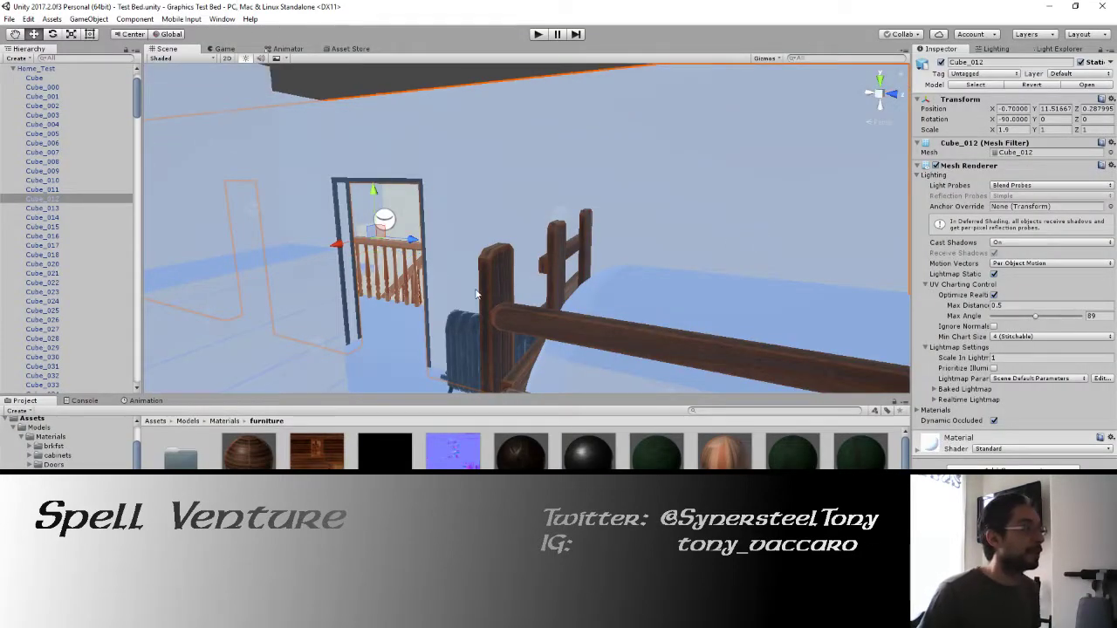
# Switch to Unity and examine the bedroom's walls, dresser, desk and bunk bed in the scene.
pyautogui.moveTo(433, 281); pyautogui.dragTo(1057, 291, button='right')
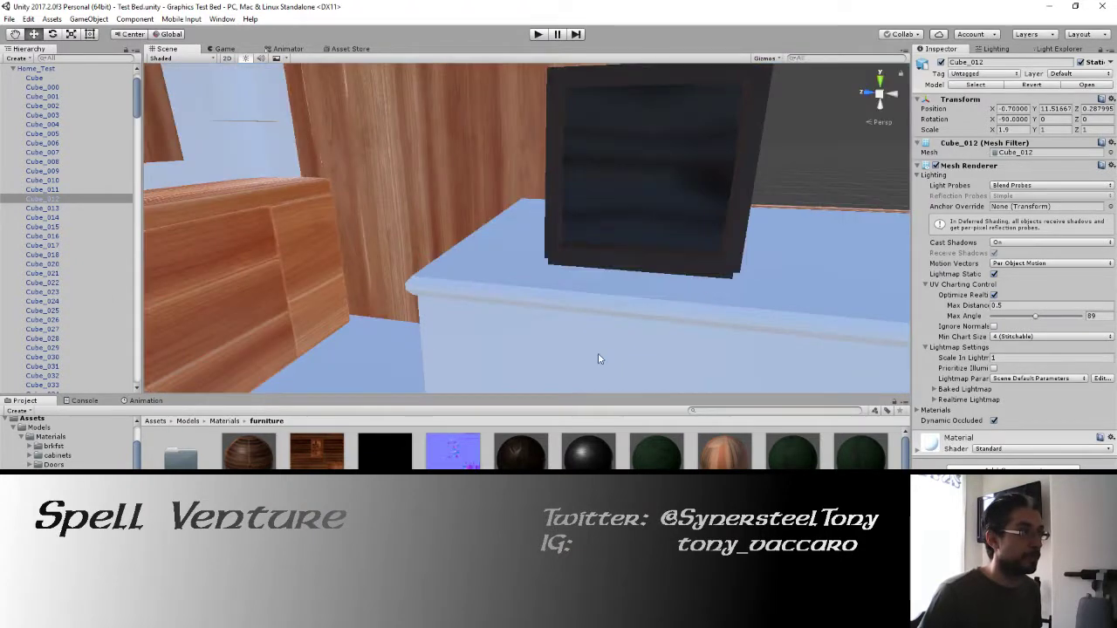
pyautogui.click(599, 357)
pyautogui.moveTo(599, 357); pyautogui.dragTo(560, 297, button='right')
pyautogui.click(565, 308)
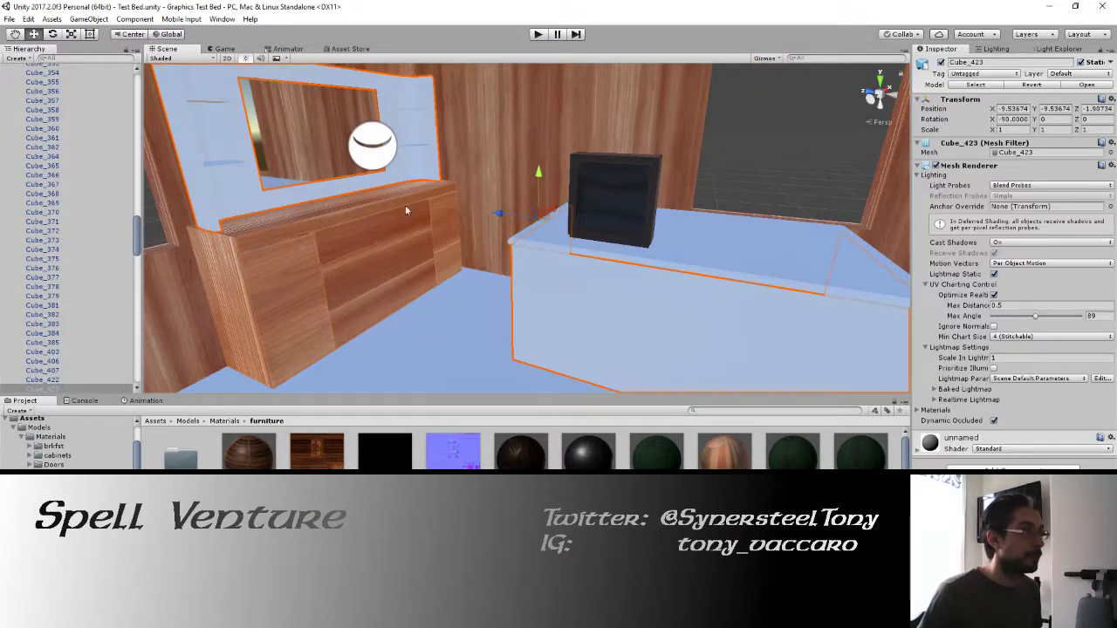
pyautogui.moveTo(405, 209); pyautogui.dragTo(277, 224, button='right')
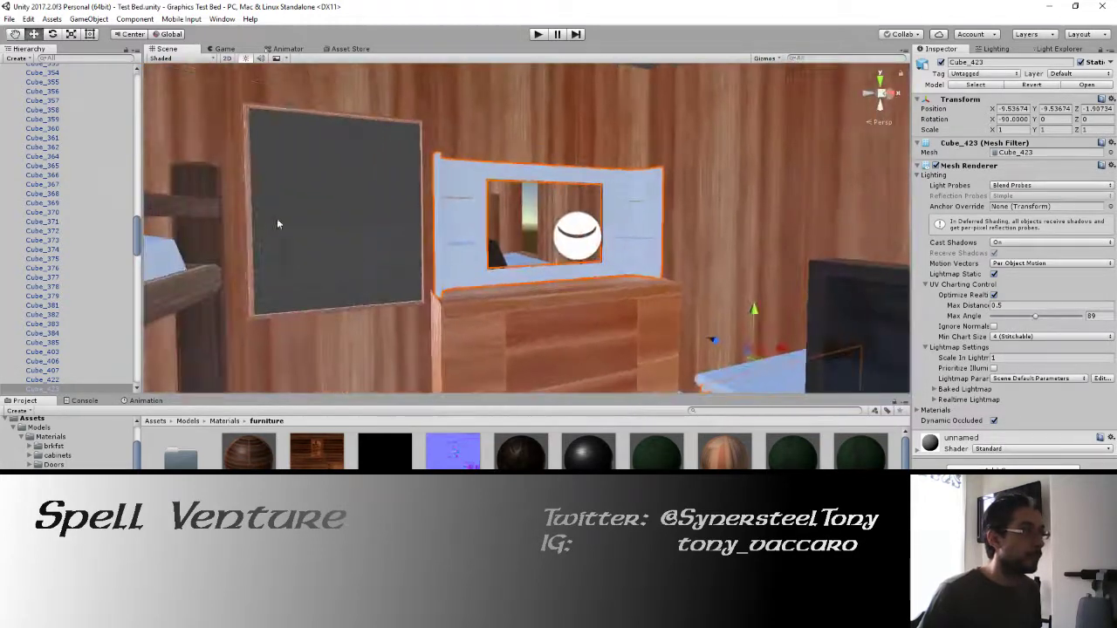
pyautogui.moveTo(489, 229); pyautogui.dragTo(250, 226, button='right')
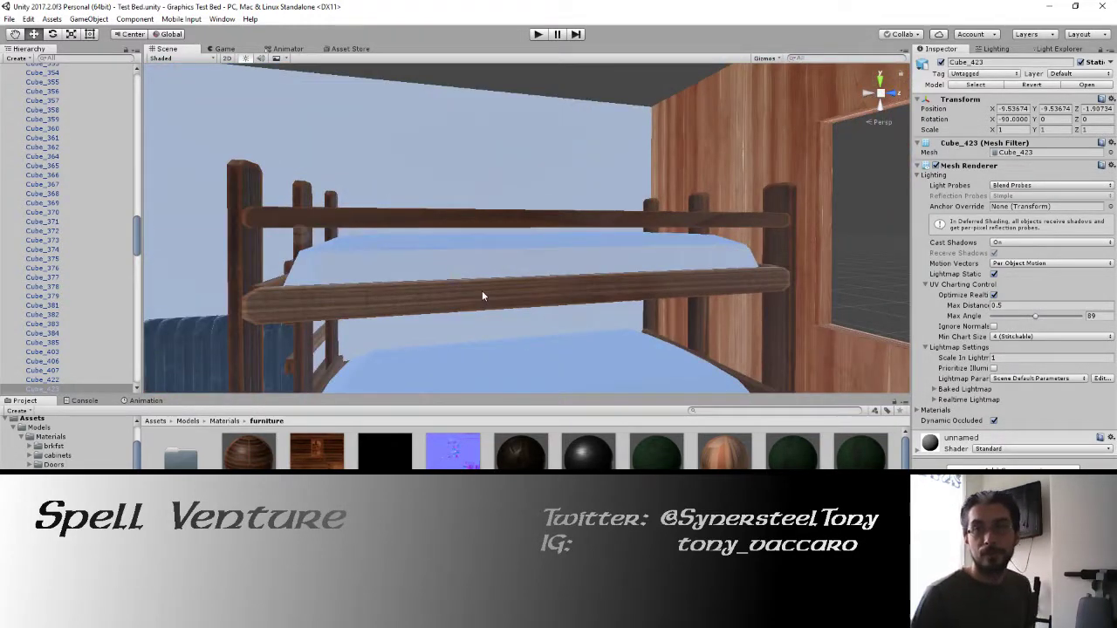